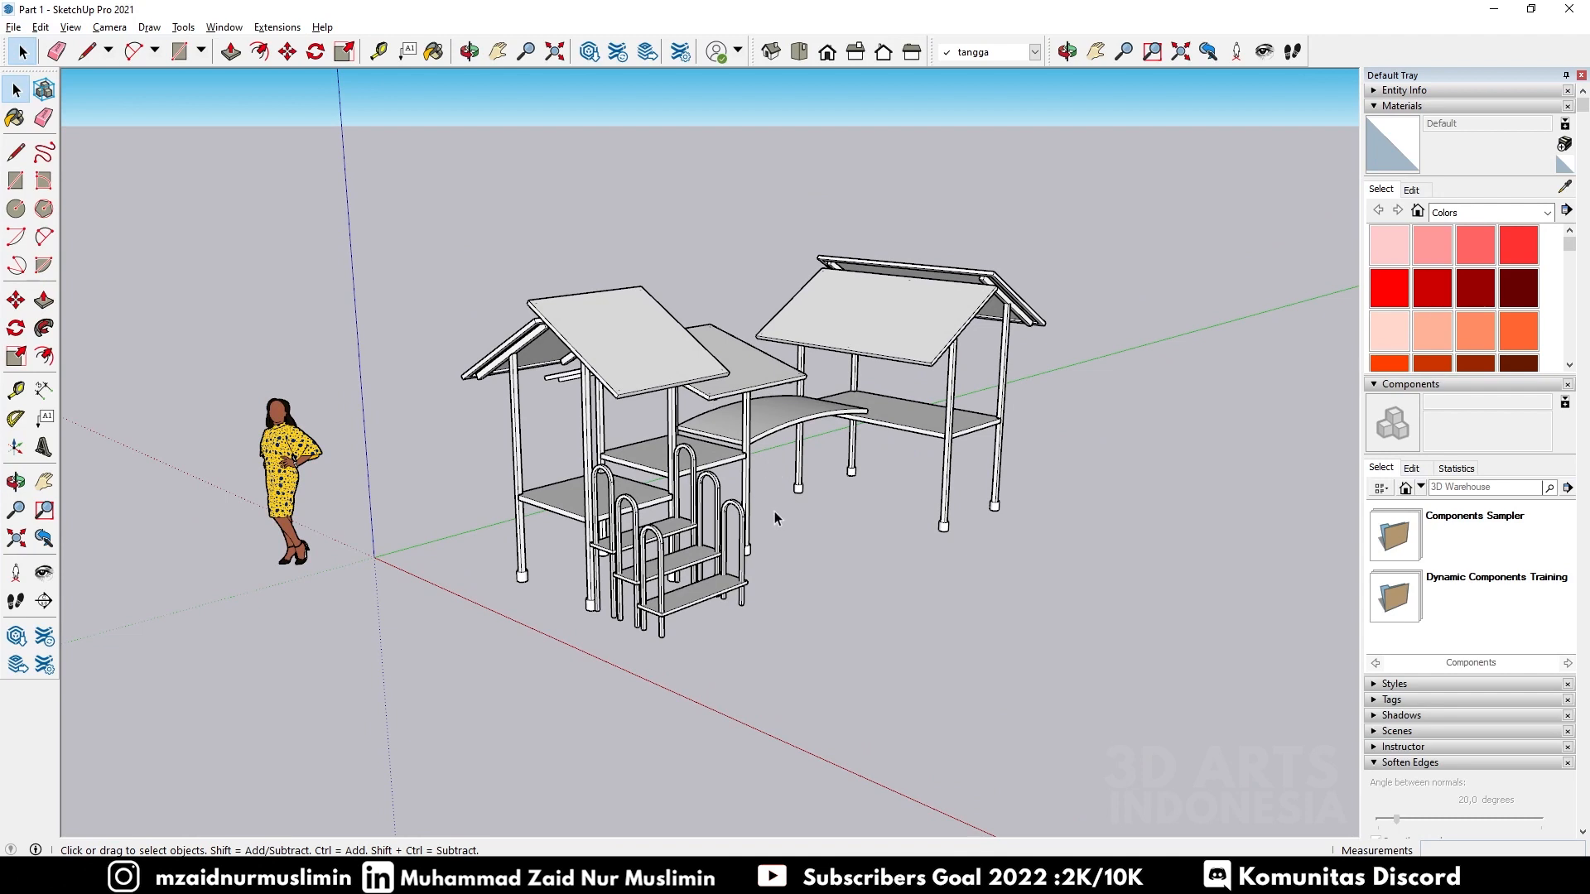
Step: Examine the playground structure's roofs, platforms, posts and stairs from several angles
middle_drag(700, 482, 822, 355)
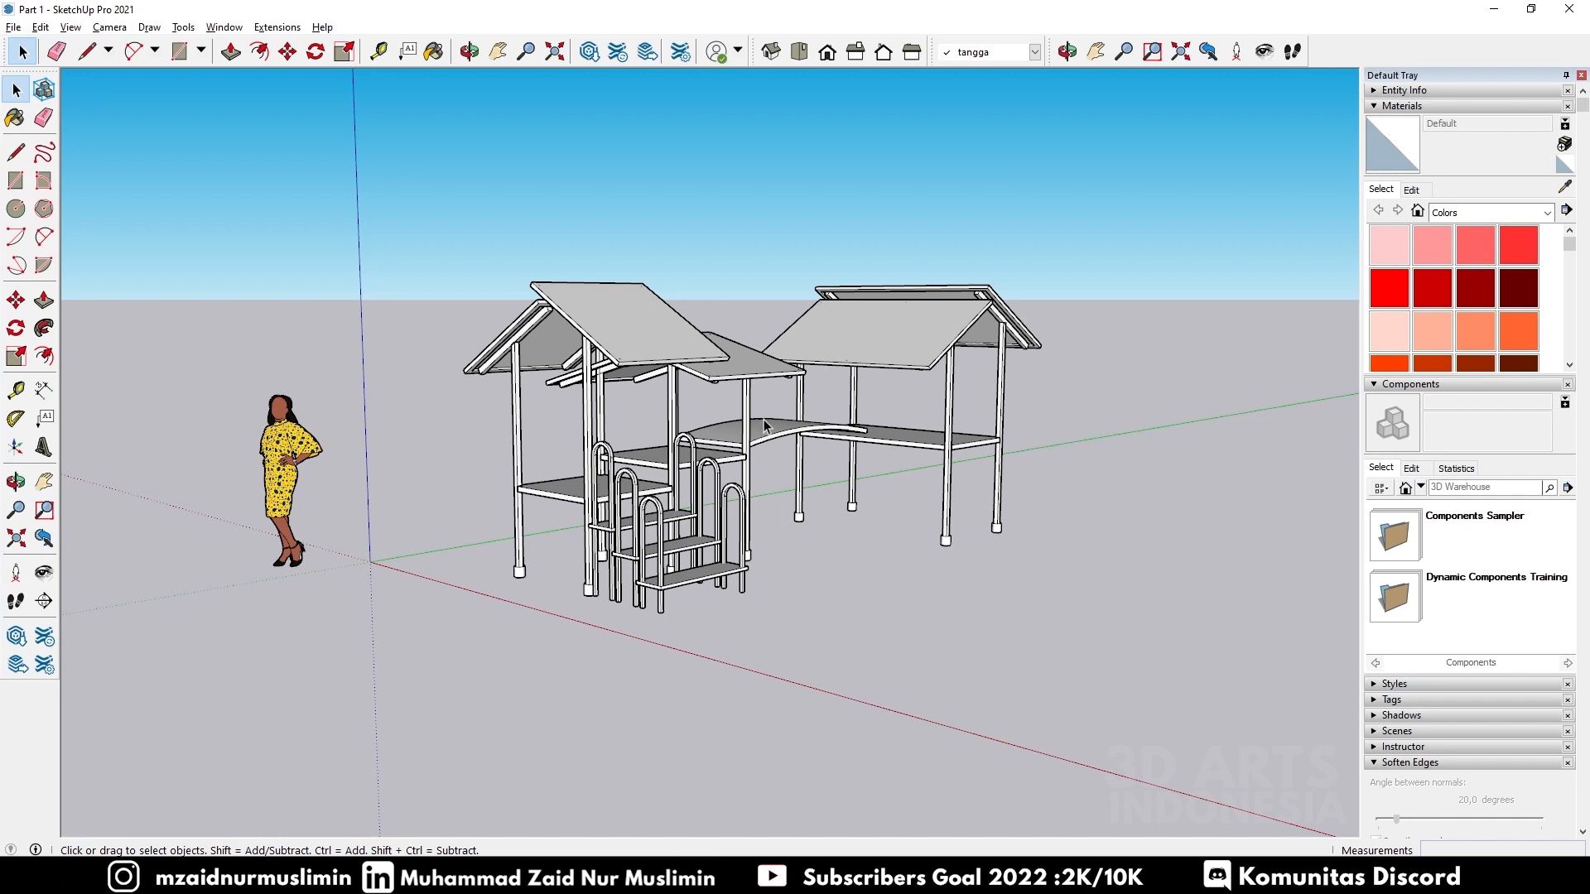
middle_drag(708, 427, 686, 487)
scroll(687, 487, up, 2)
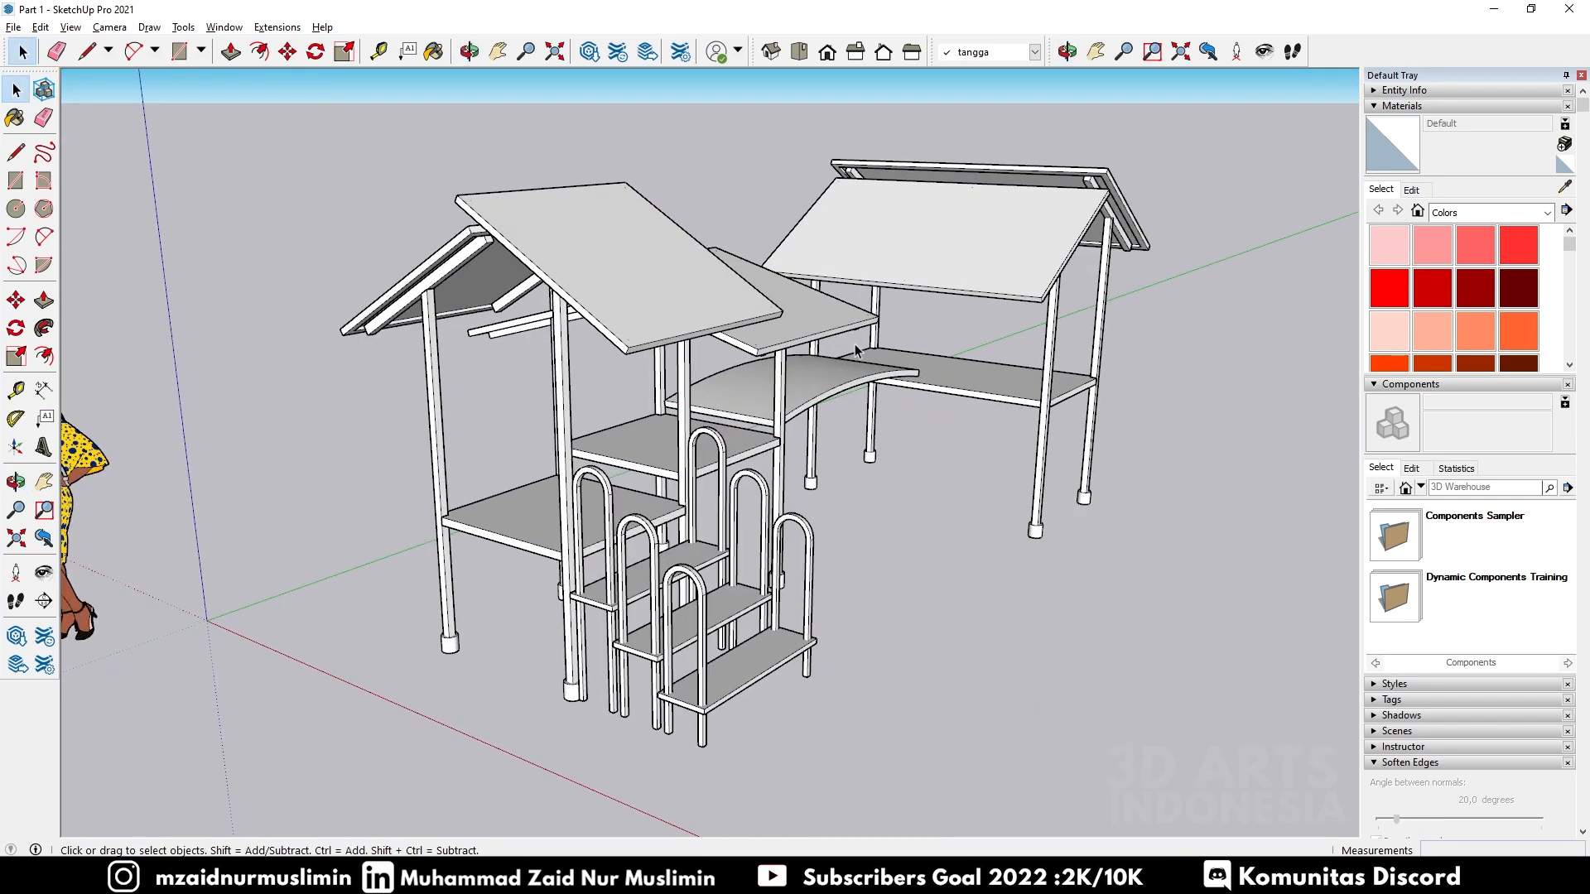
middle_drag(805, 396, 740, 370)
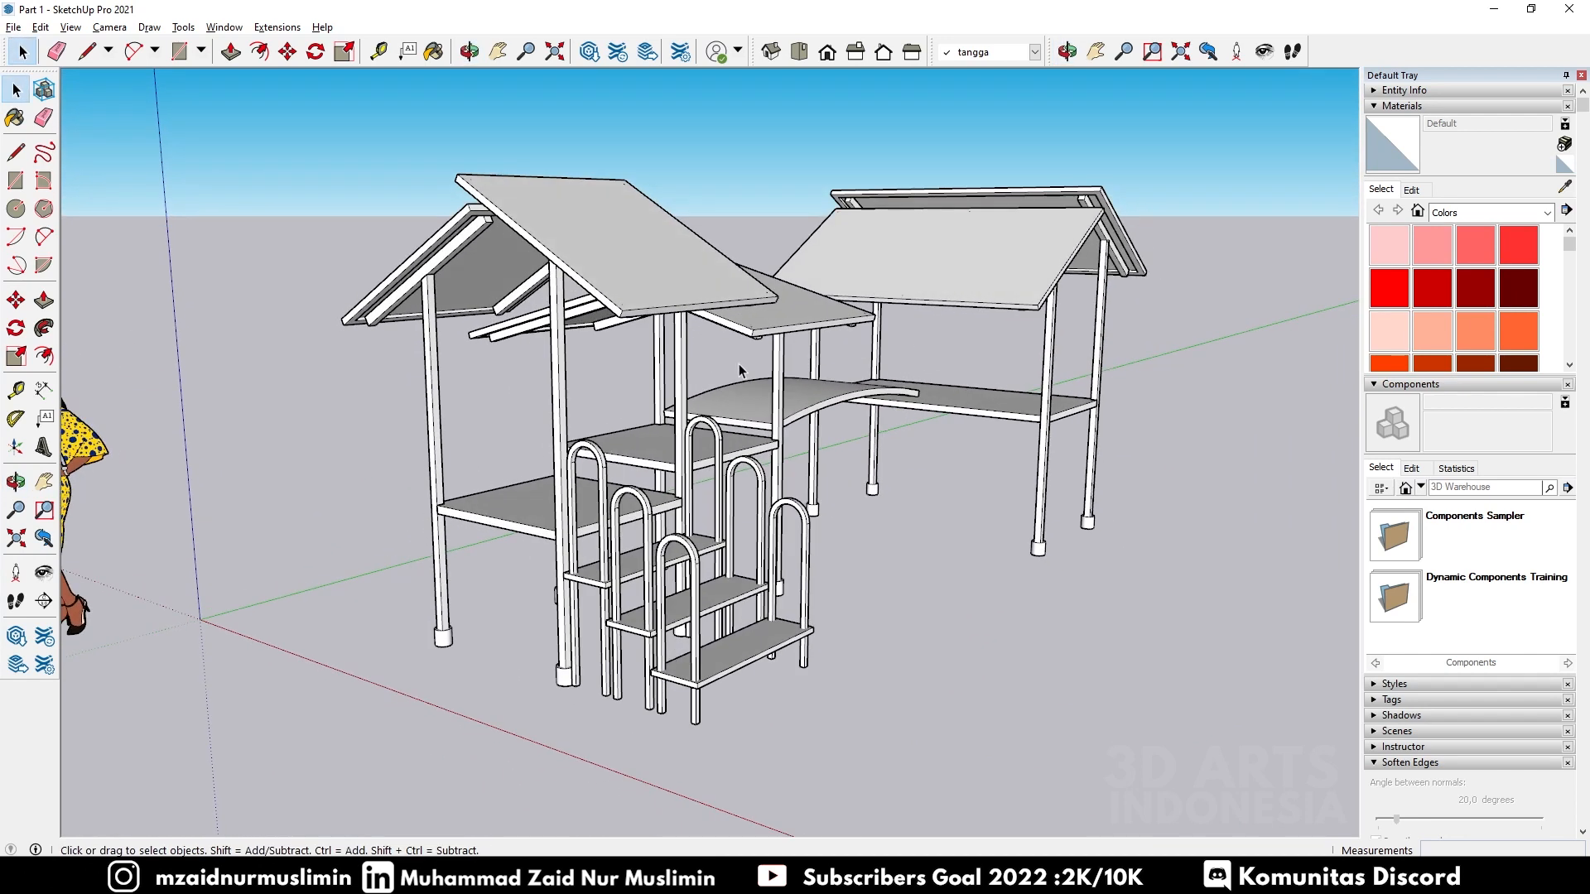
middle_drag(832, 404, 770, 443)
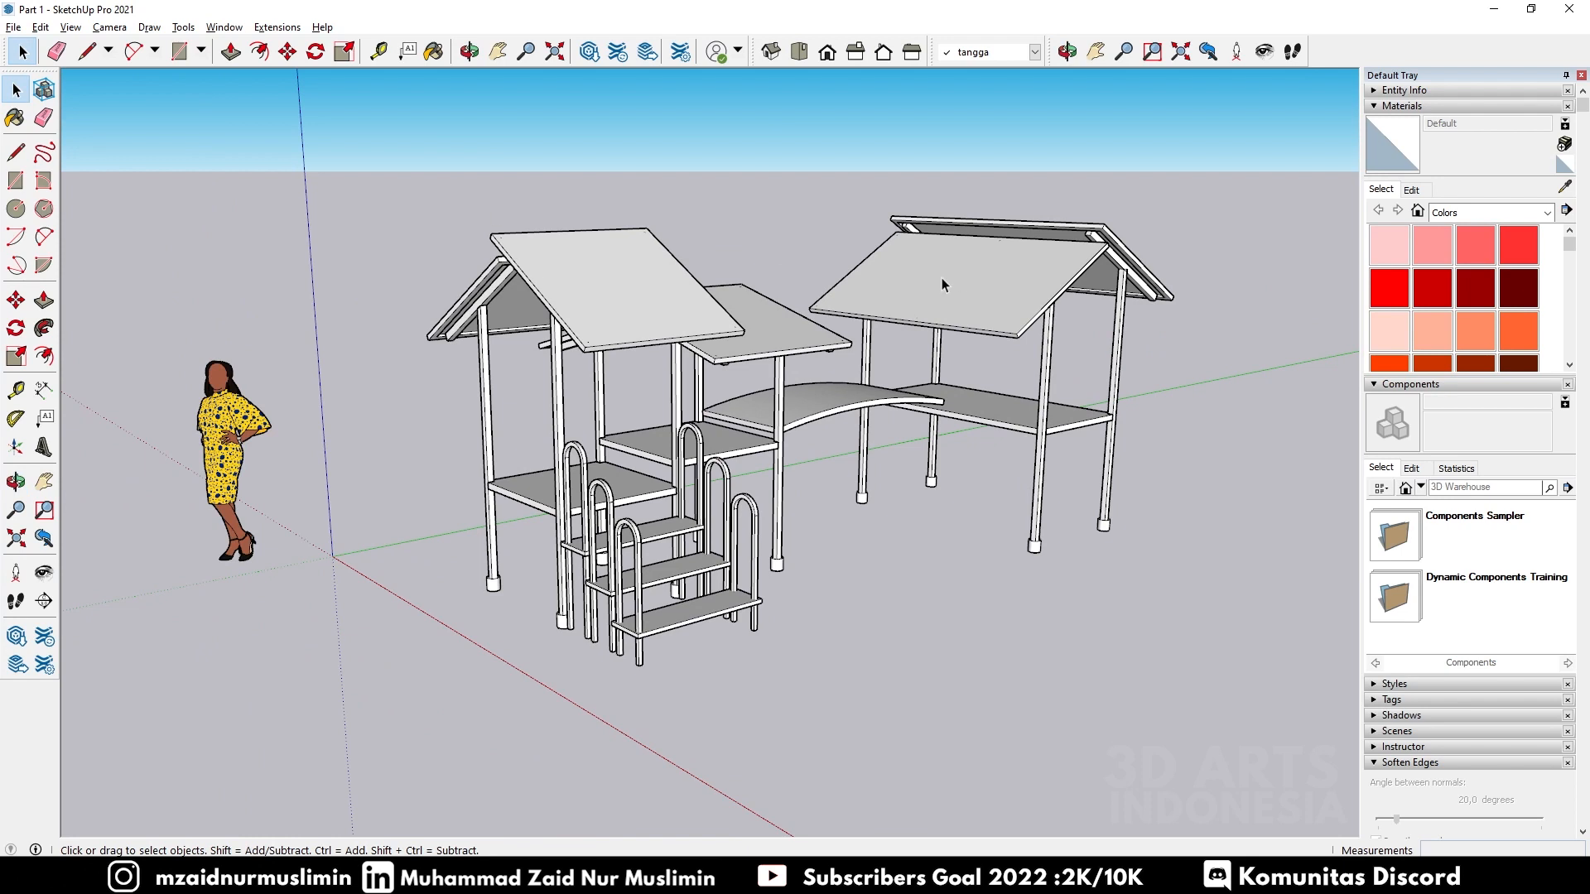
middle_drag(912, 376, 692, 400)
scroll(692, 400, up, 3)
scroll(691, 400, down, 5)
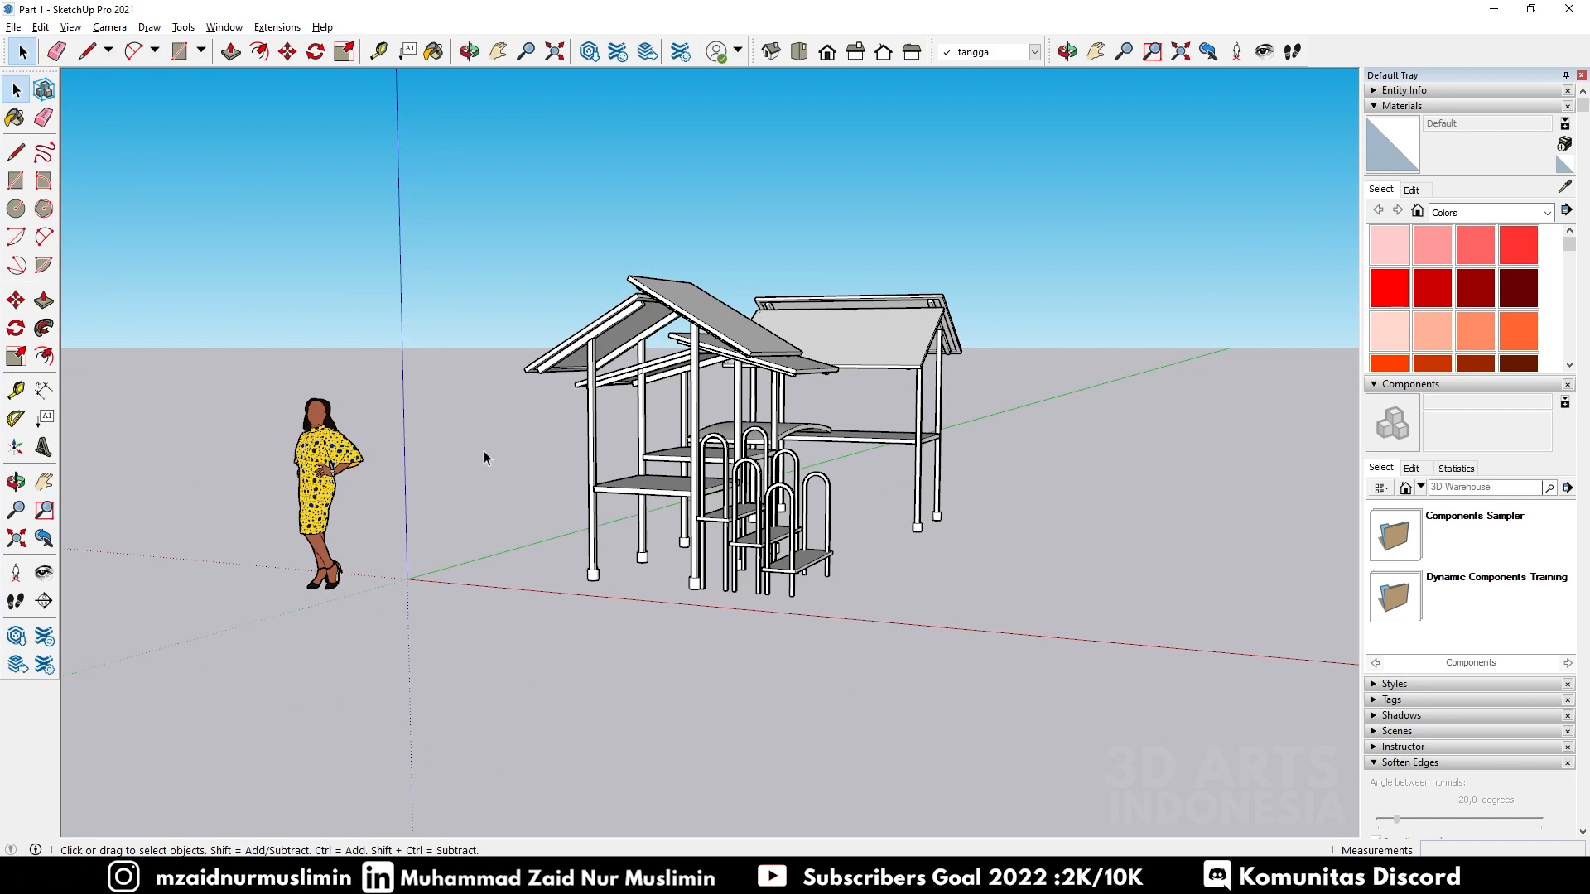
middle_drag(667, 424, 737, 385)
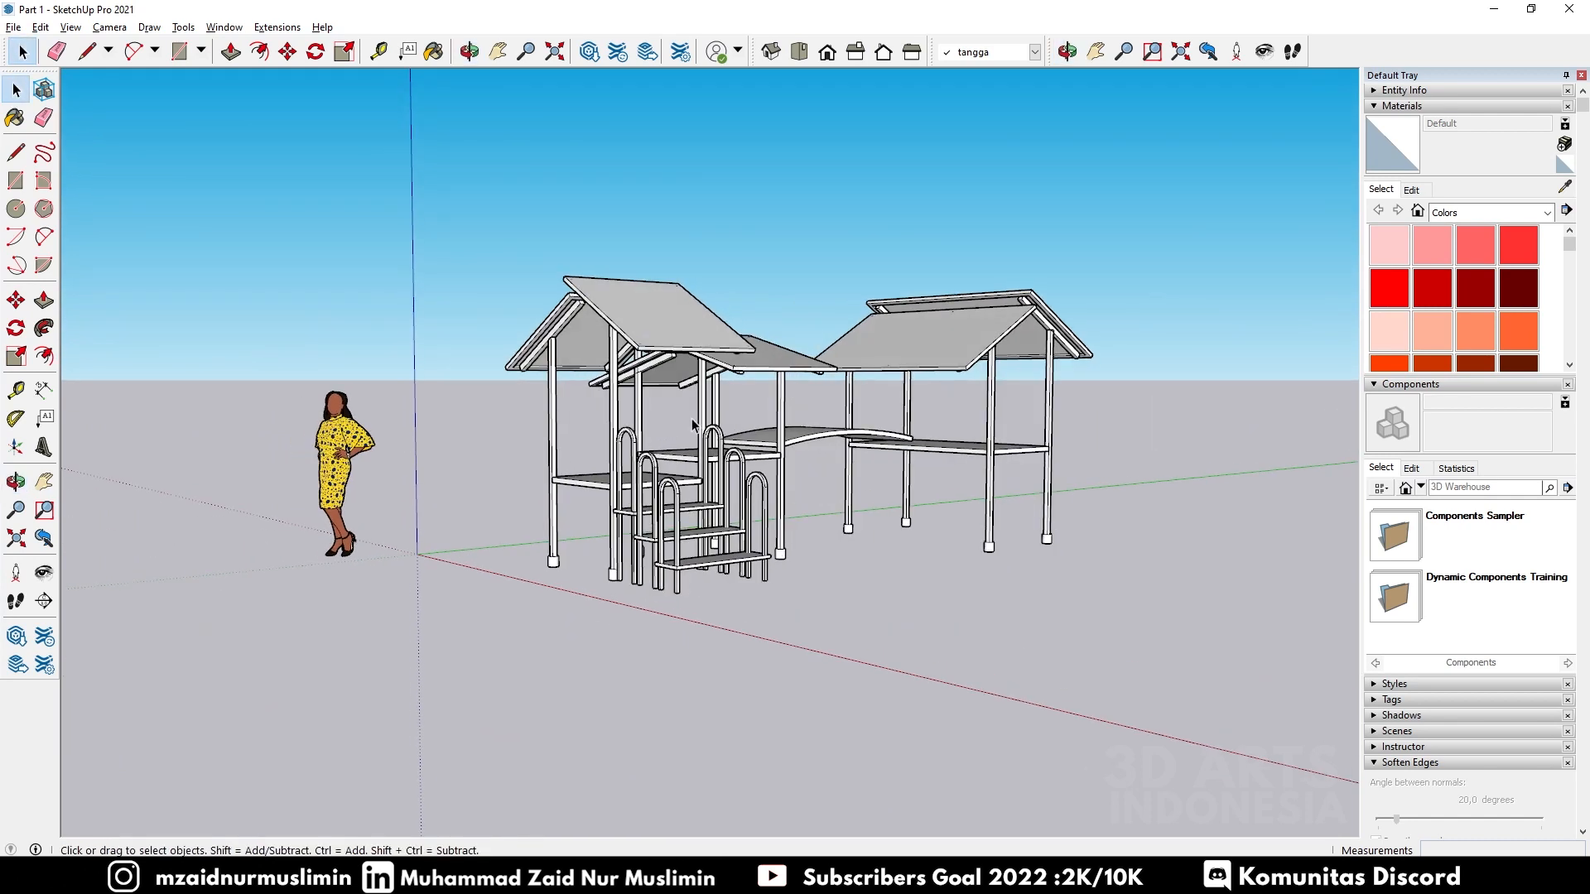
middle_drag(532, 419, 860, 362)
middle_drag(709, 345, 802, 406)
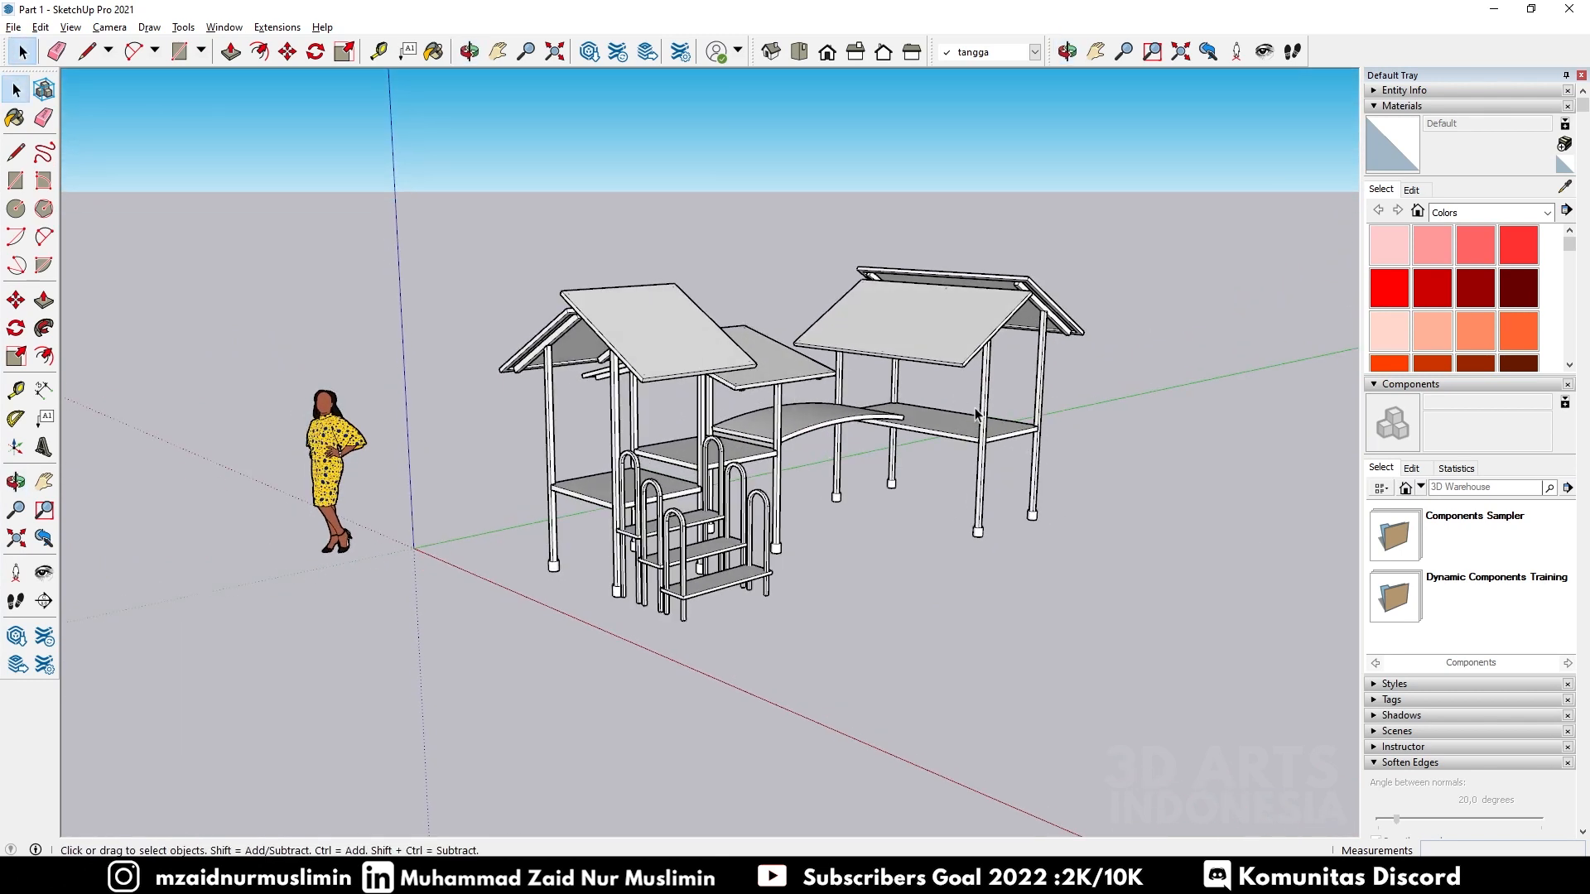
Step: Select all the roof assemblies and move them straight up by 1 m, clear of the posts
drag(468, 146, 1267, 413)
middle_drag(1077, 414, 1026, 342)
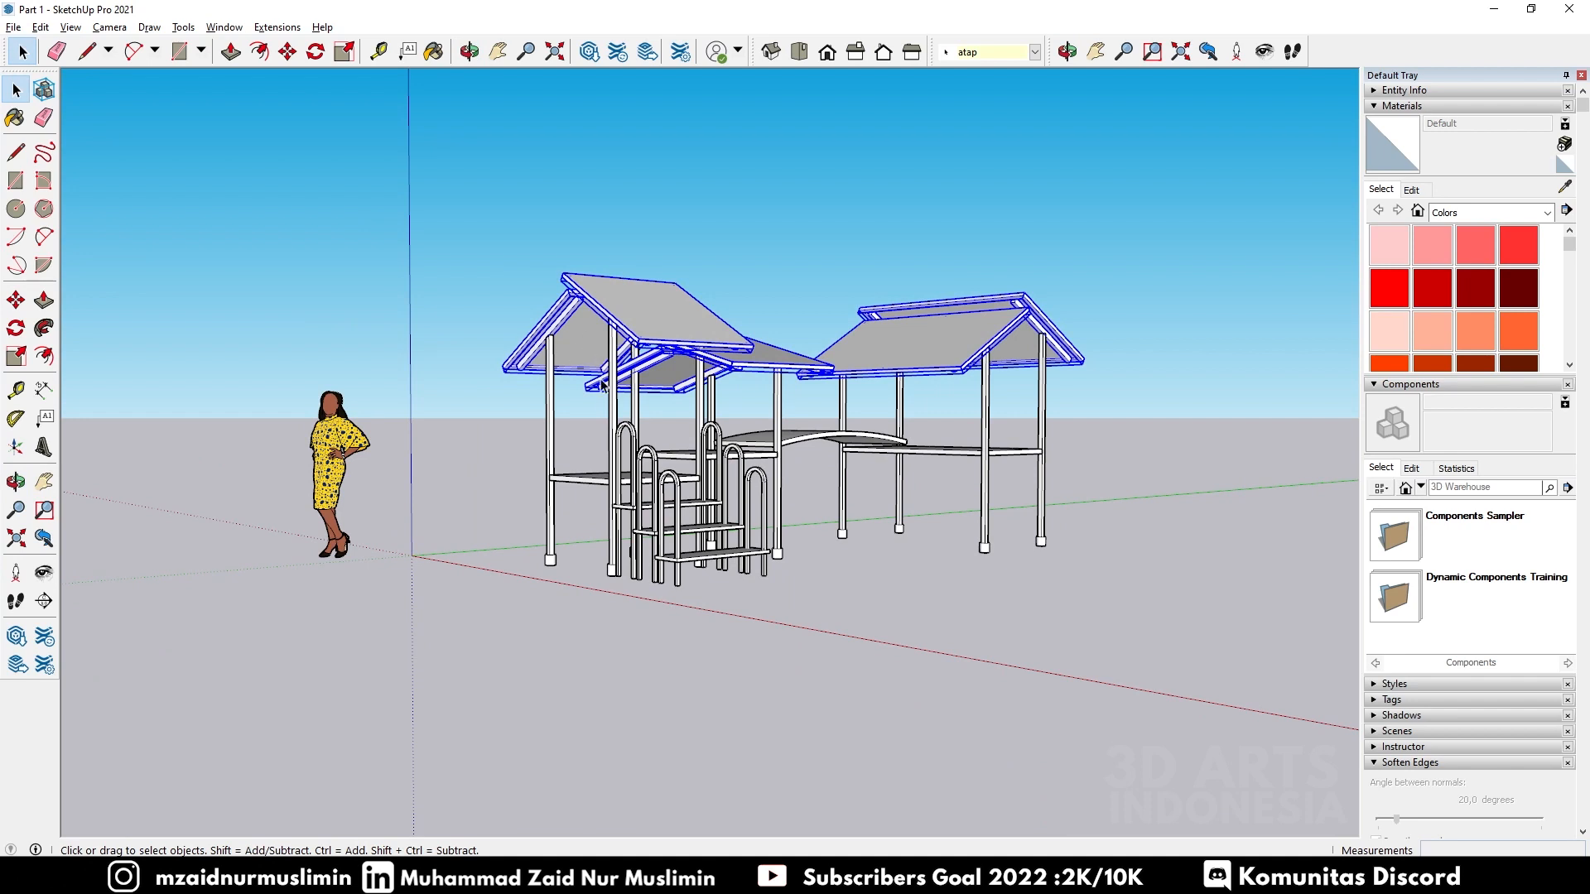
key(m)
middle_drag(543, 403, 572, 447)
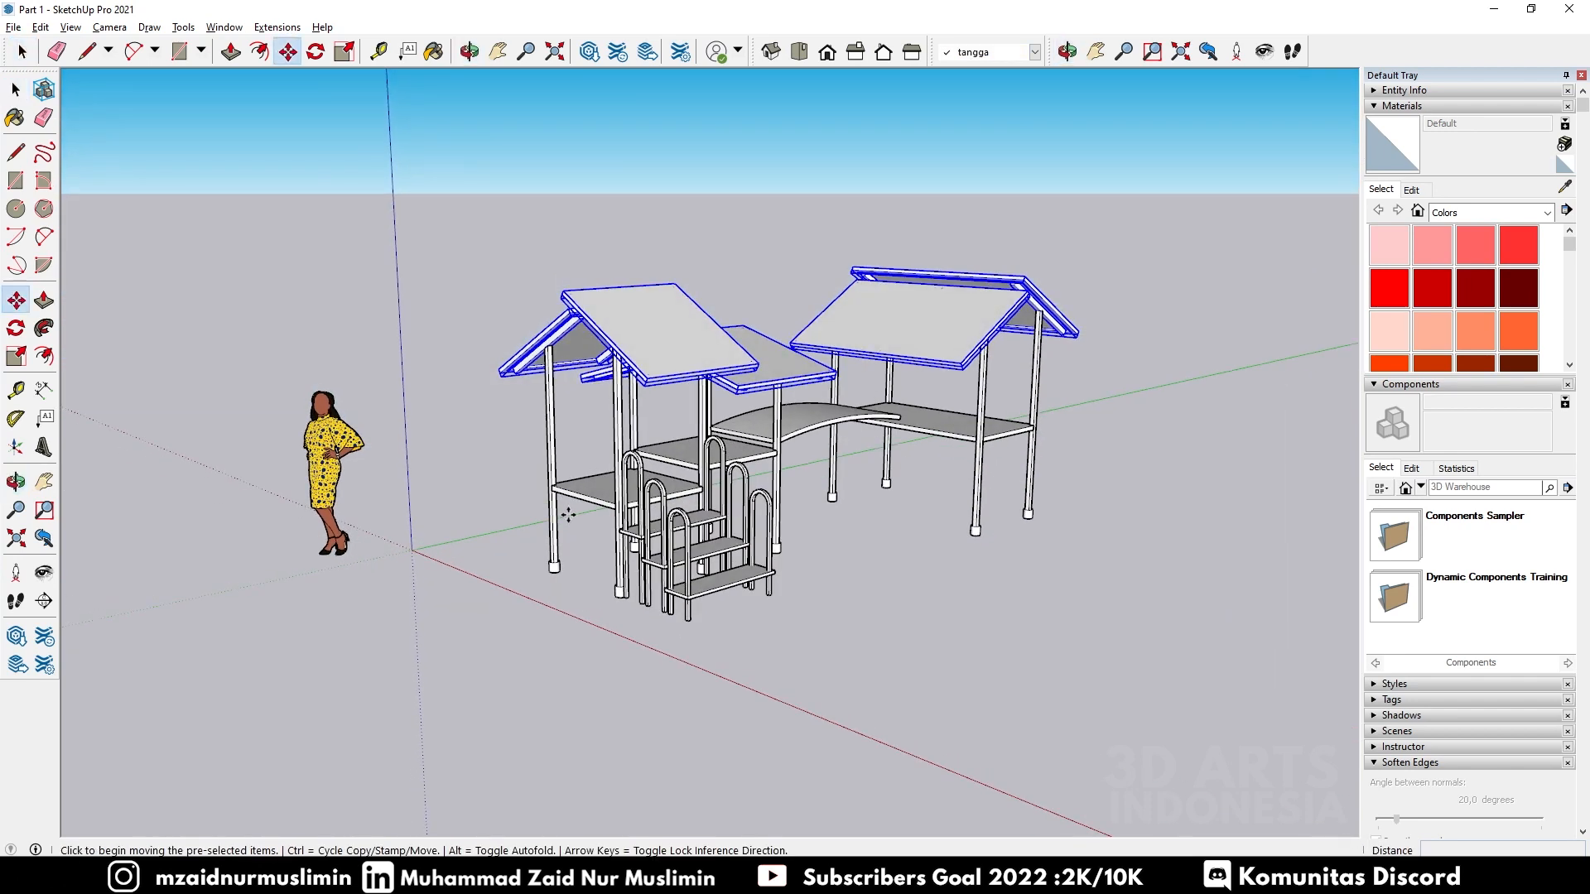
scroll(550, 489, up, 3)
scroll(549, 474, up, 3)
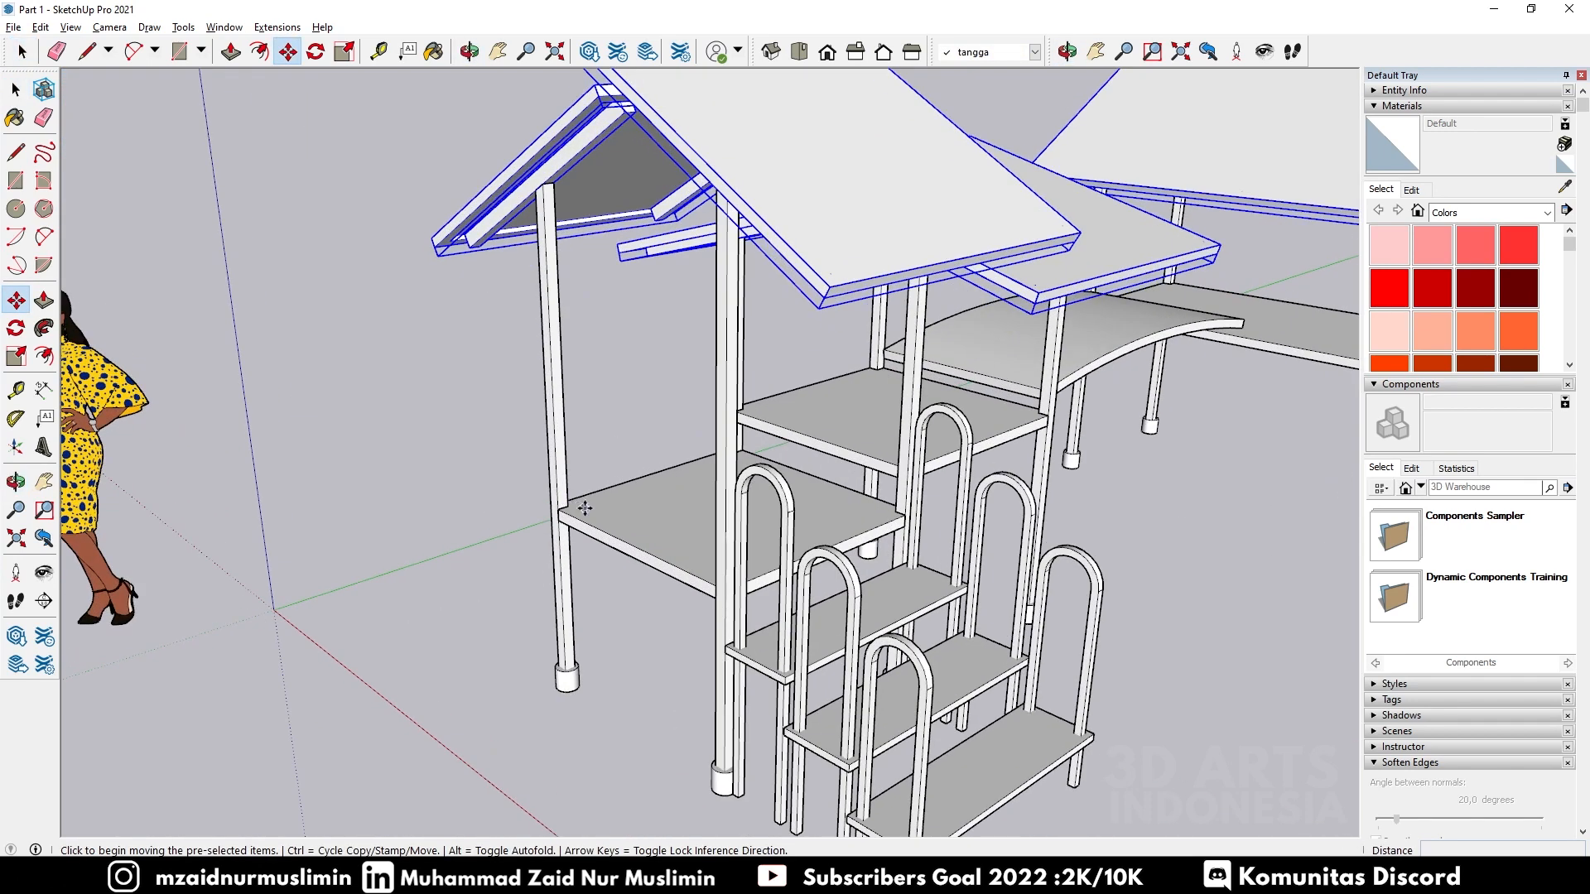
scroll(563, 513, down, 3)
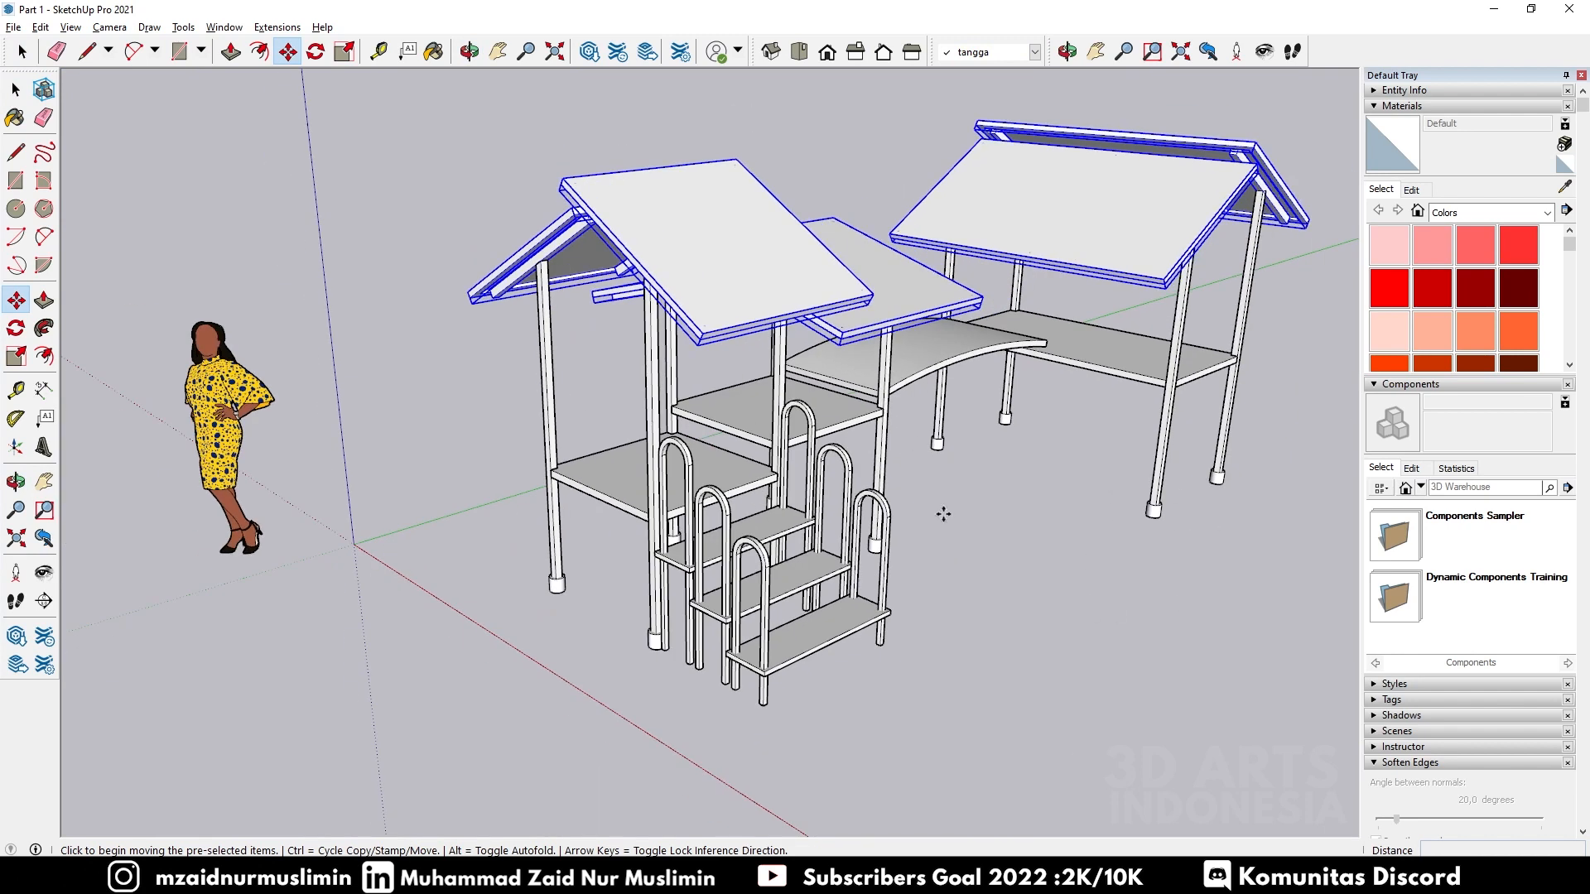
click(548, 469)
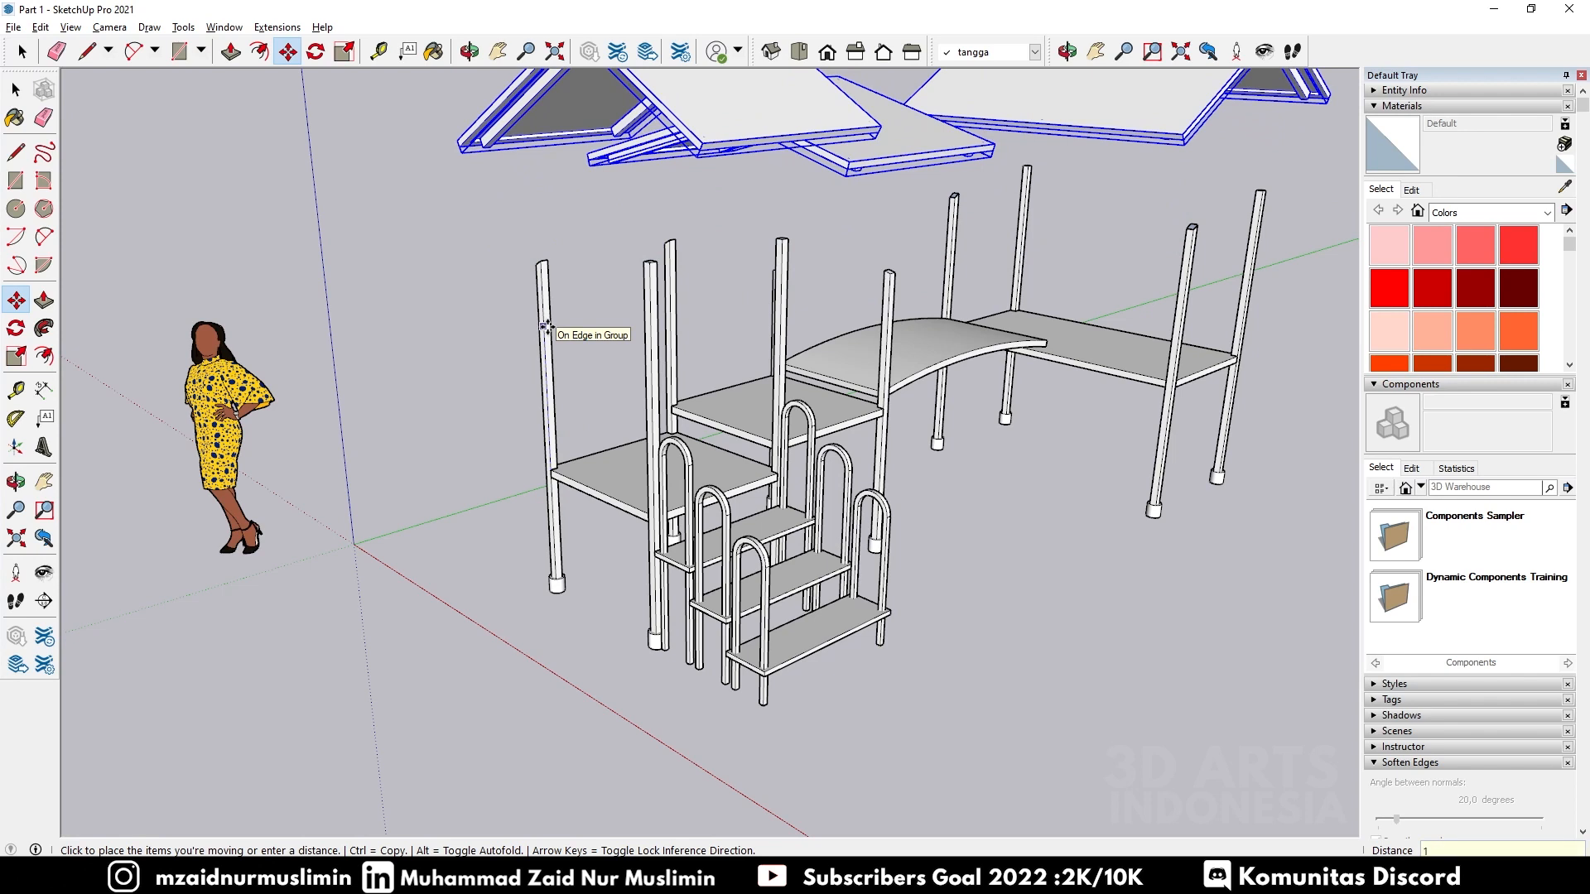
click(546, 327)
middle_drag(693, 294, 862, 305)
key(Escape)
key(space)
middle_drag(973, 310, 1056, 311)
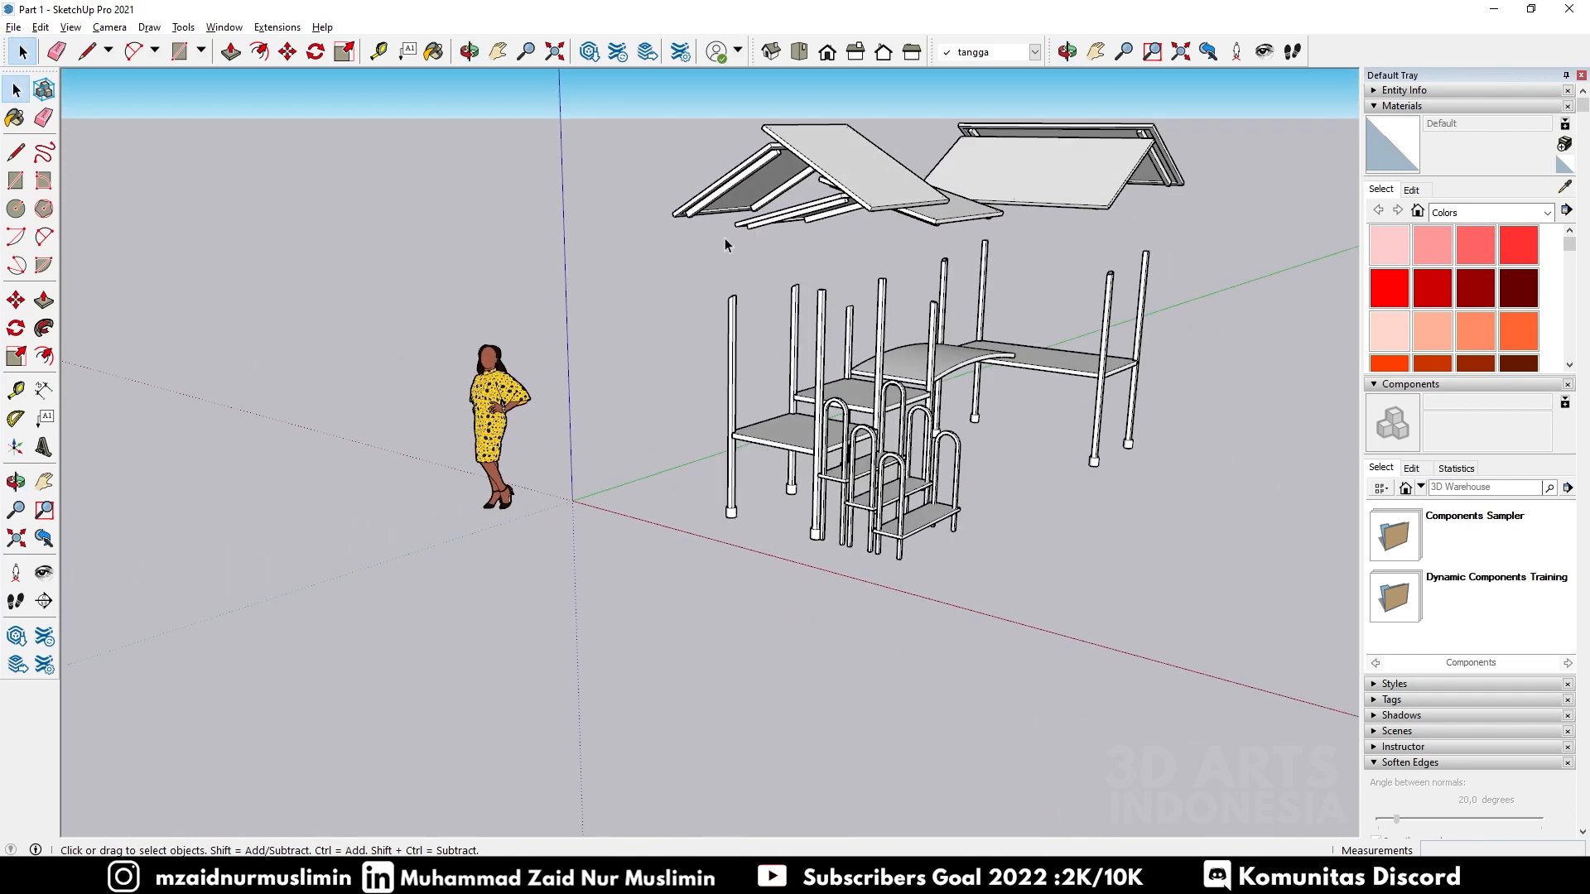
Step: Examine the top ends of the support posts around the lower platforms, comparing the slanted and straight ones
scroll(842, 346, up, 2)
middle_drag(874, 308, 686, 388)
click(717, 351)
scroll(717, 356, up, 3)
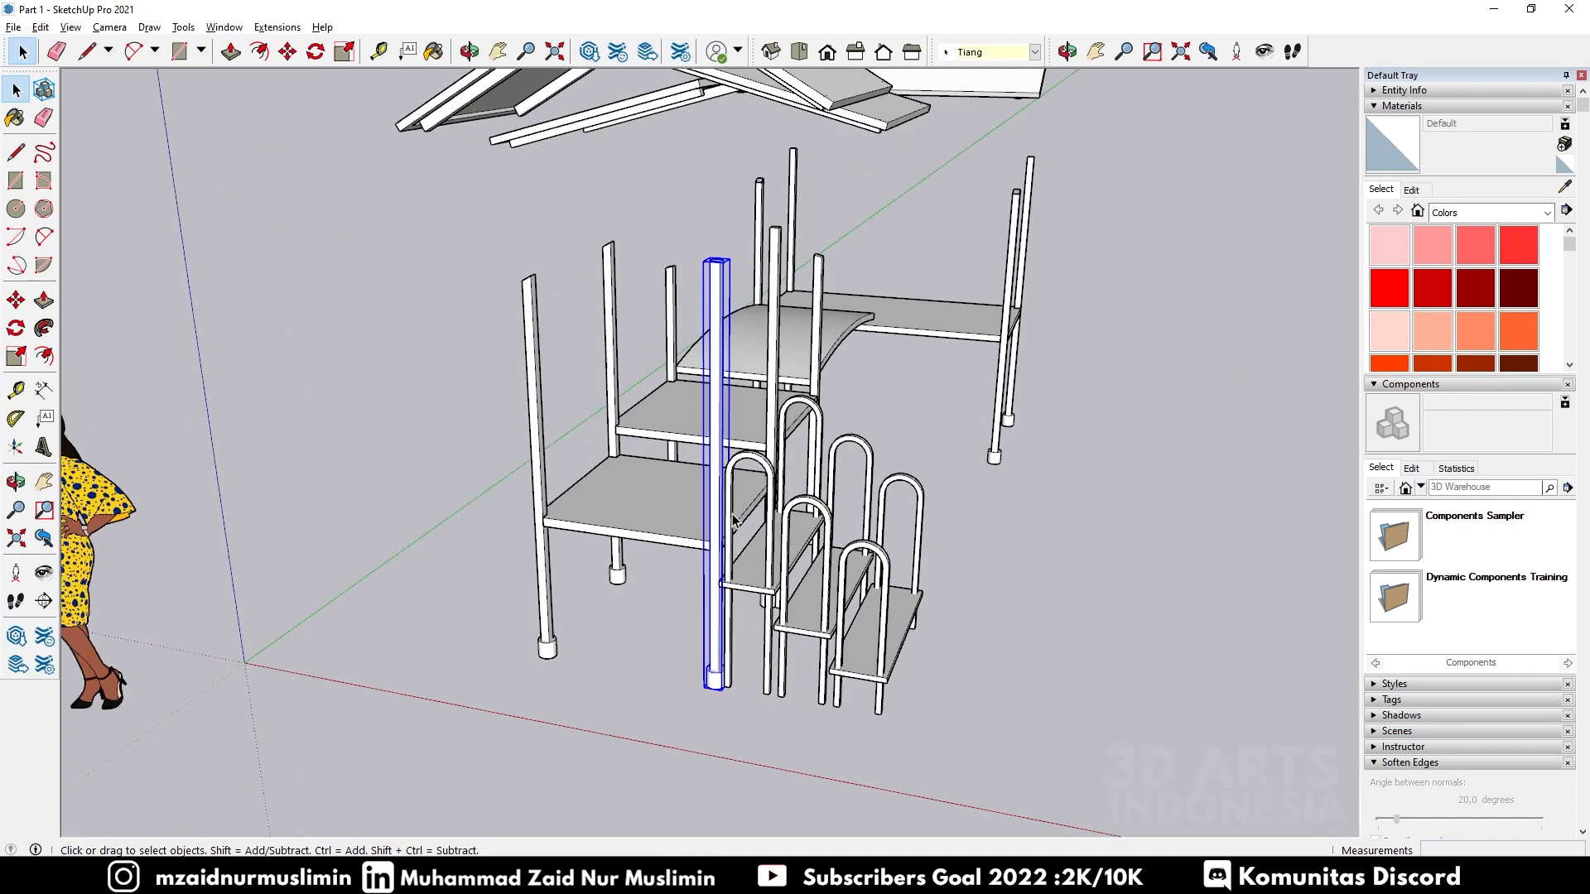
right_click(717, 403)
key(Escape)
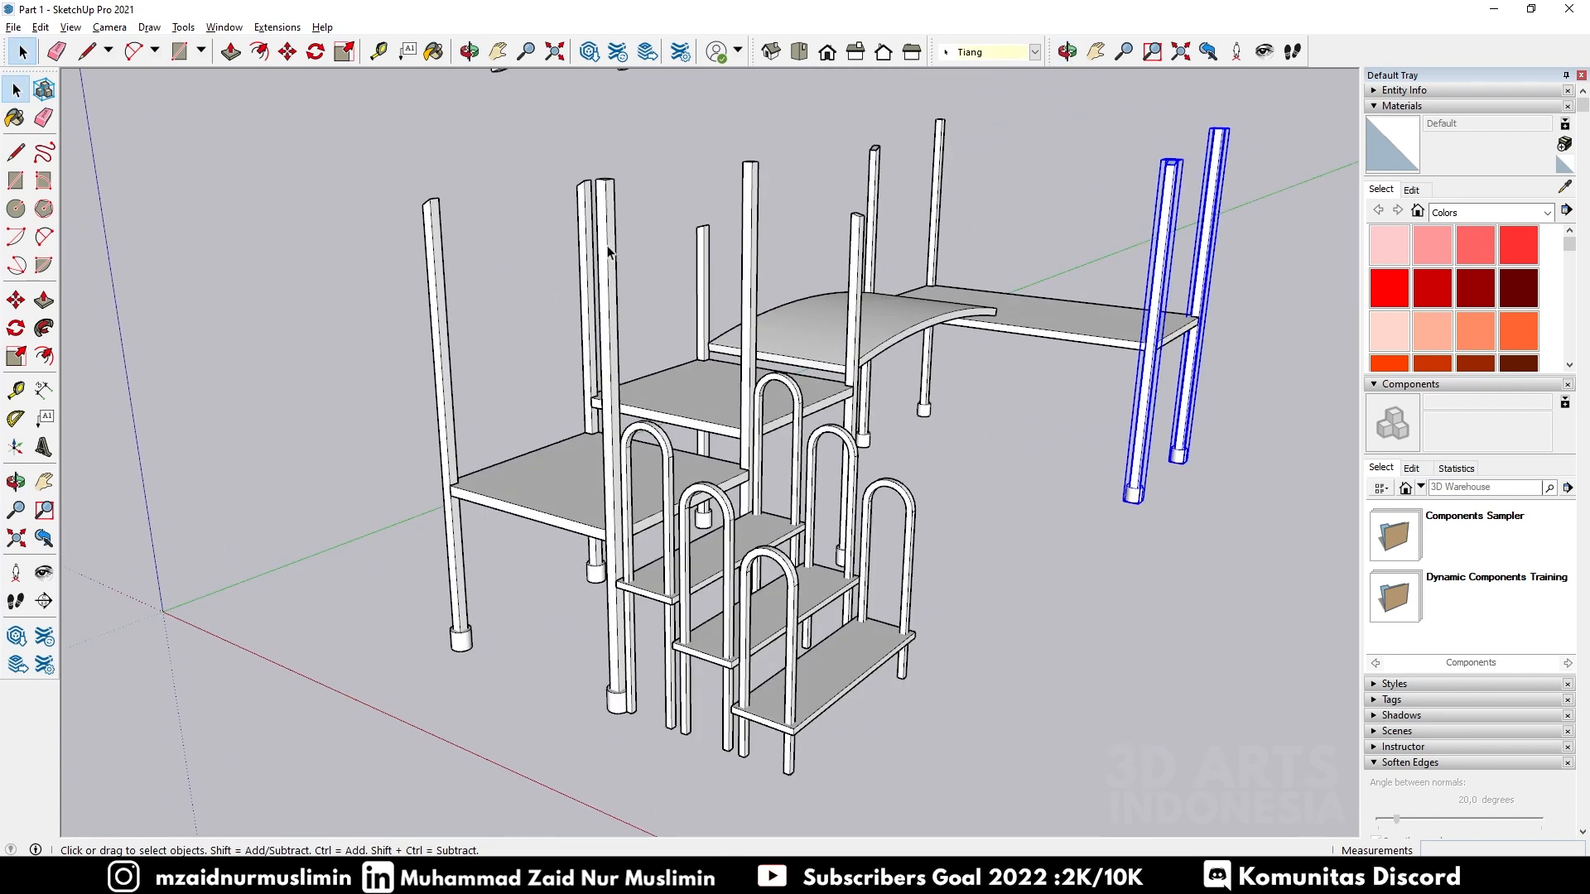
click(610, 247)
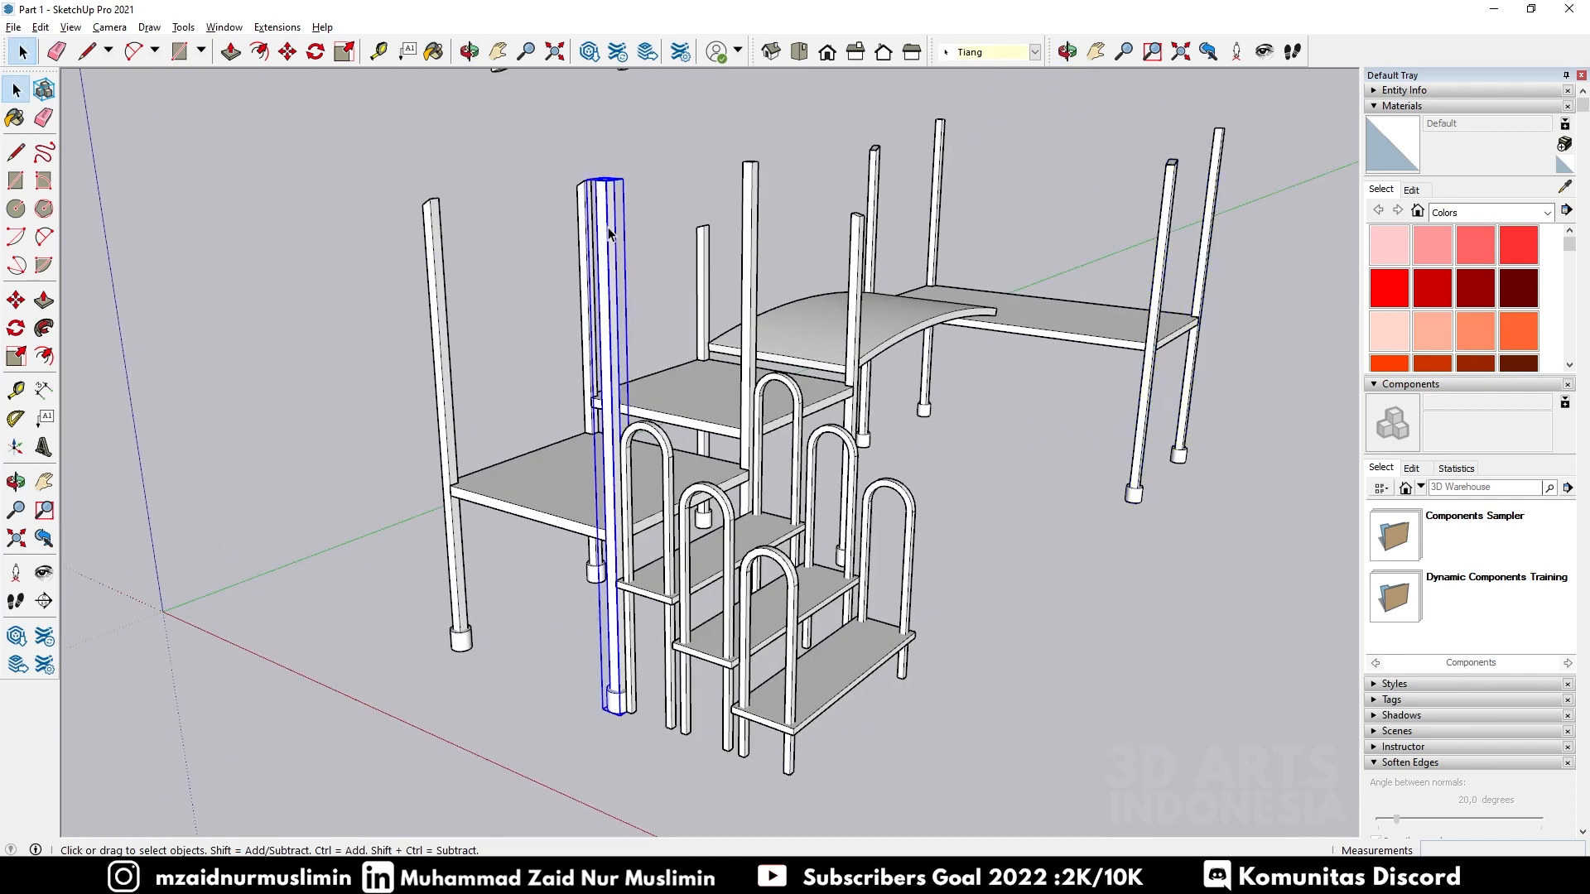
middle_drag(610, 236, 621, 335)
scroll(614, 344, up, 4)
middle_drag(589, 426, 838, 361)
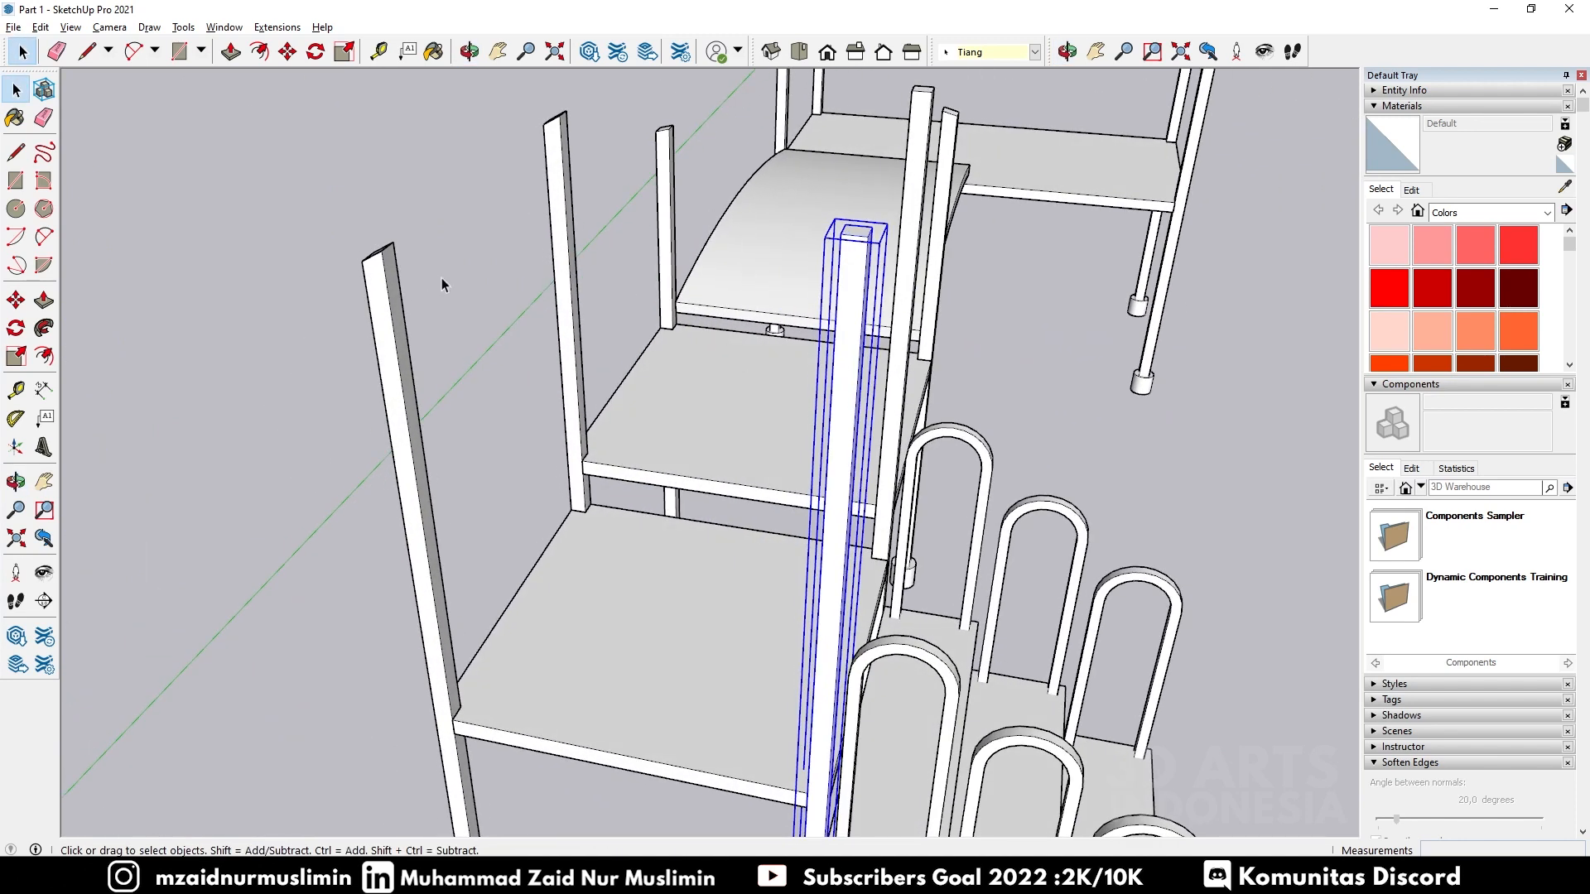
middle_drag(440, 277, 923, 310)
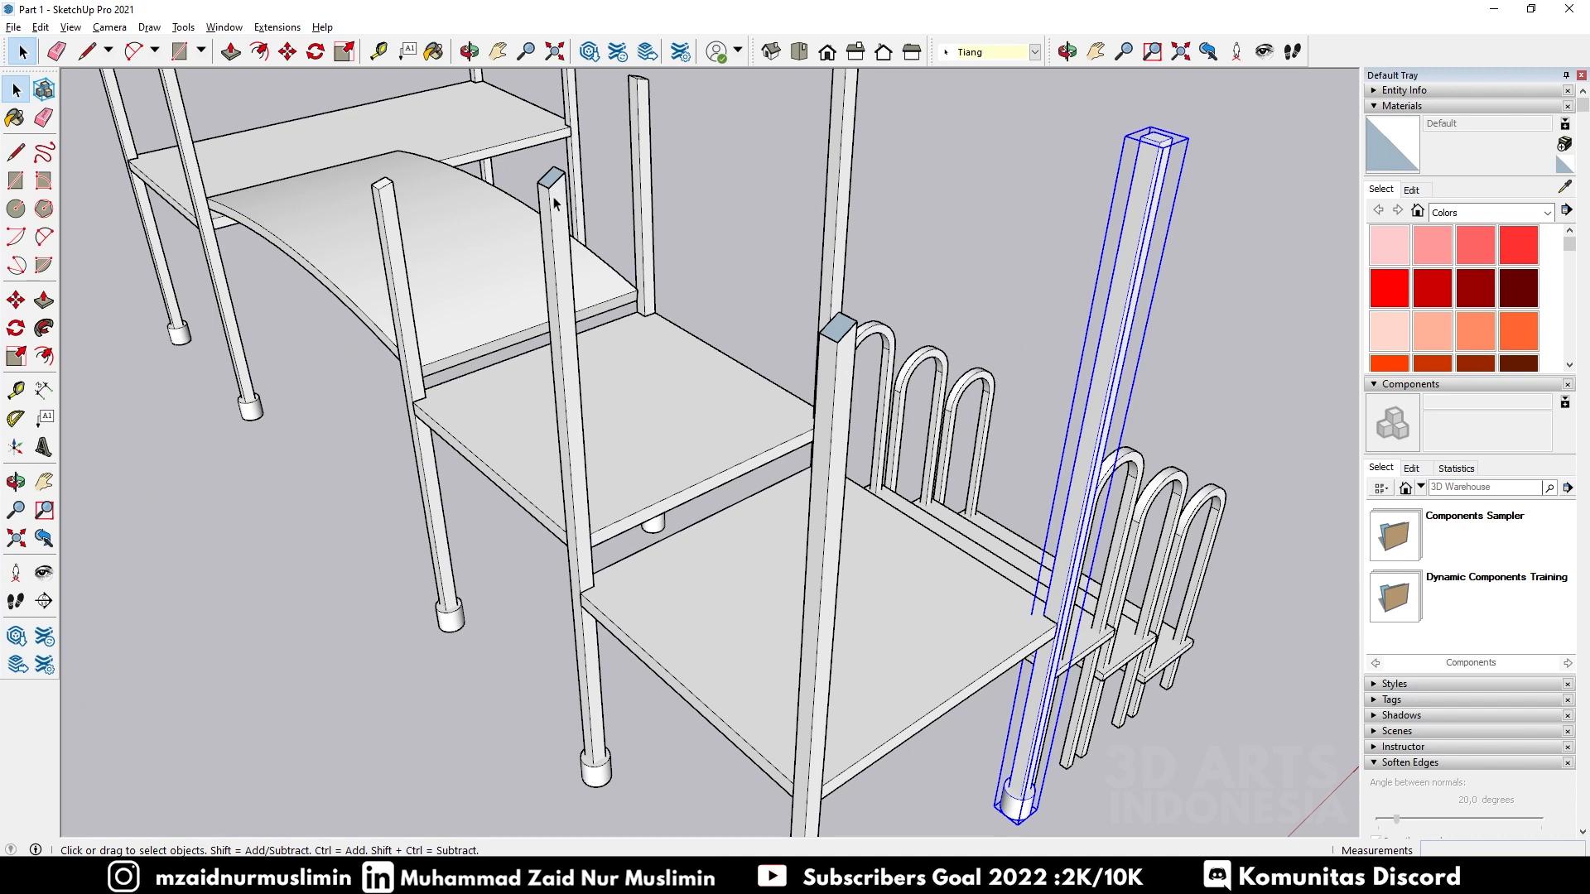
middle_drag(556, 203, 461, 189)
scroll(512, 156, down, 2)
scroll(513, 158, up, 1)
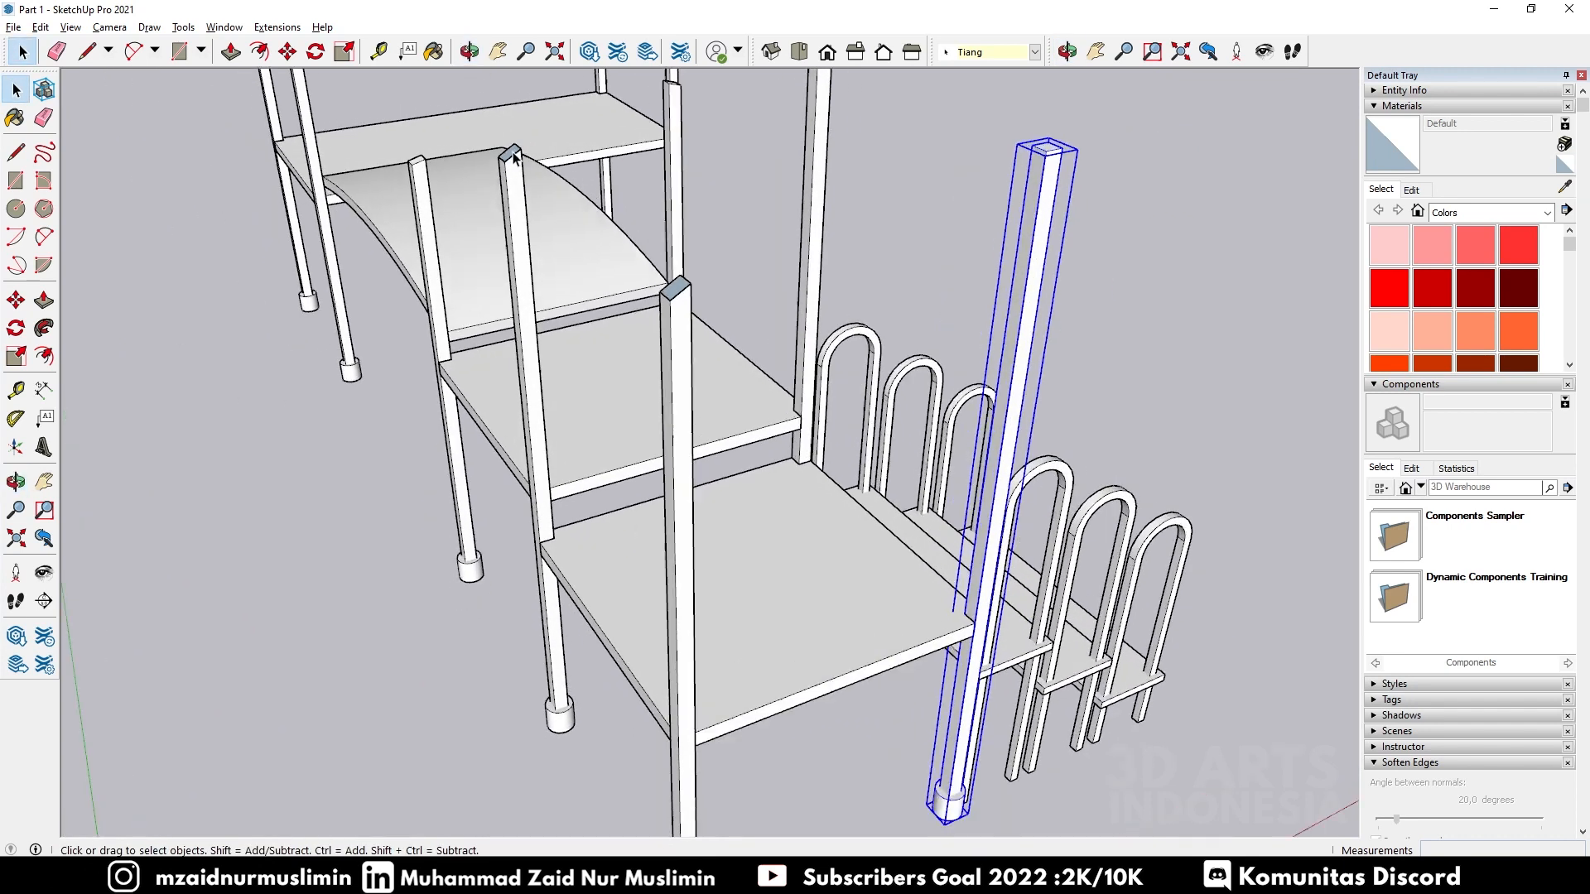
scroll(513, 157, up, 2)
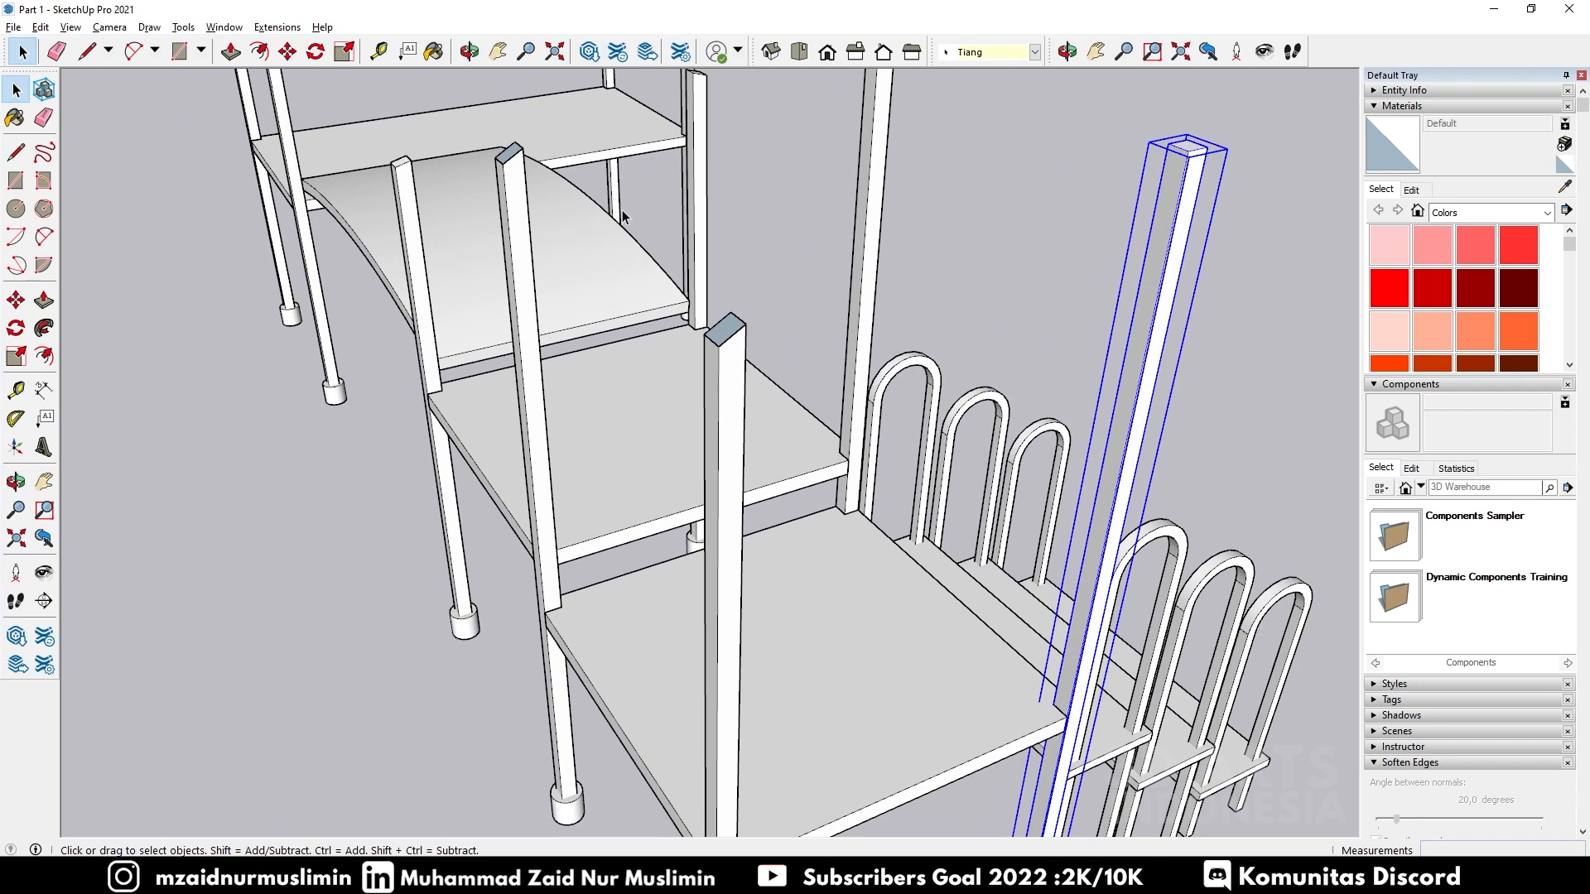
middle_drag(937, 503, 742, 427)
middle_drag(735, 324, 579, 293)
scroll(906, 348, down, 3)
scroll(745, 262, up, 2)
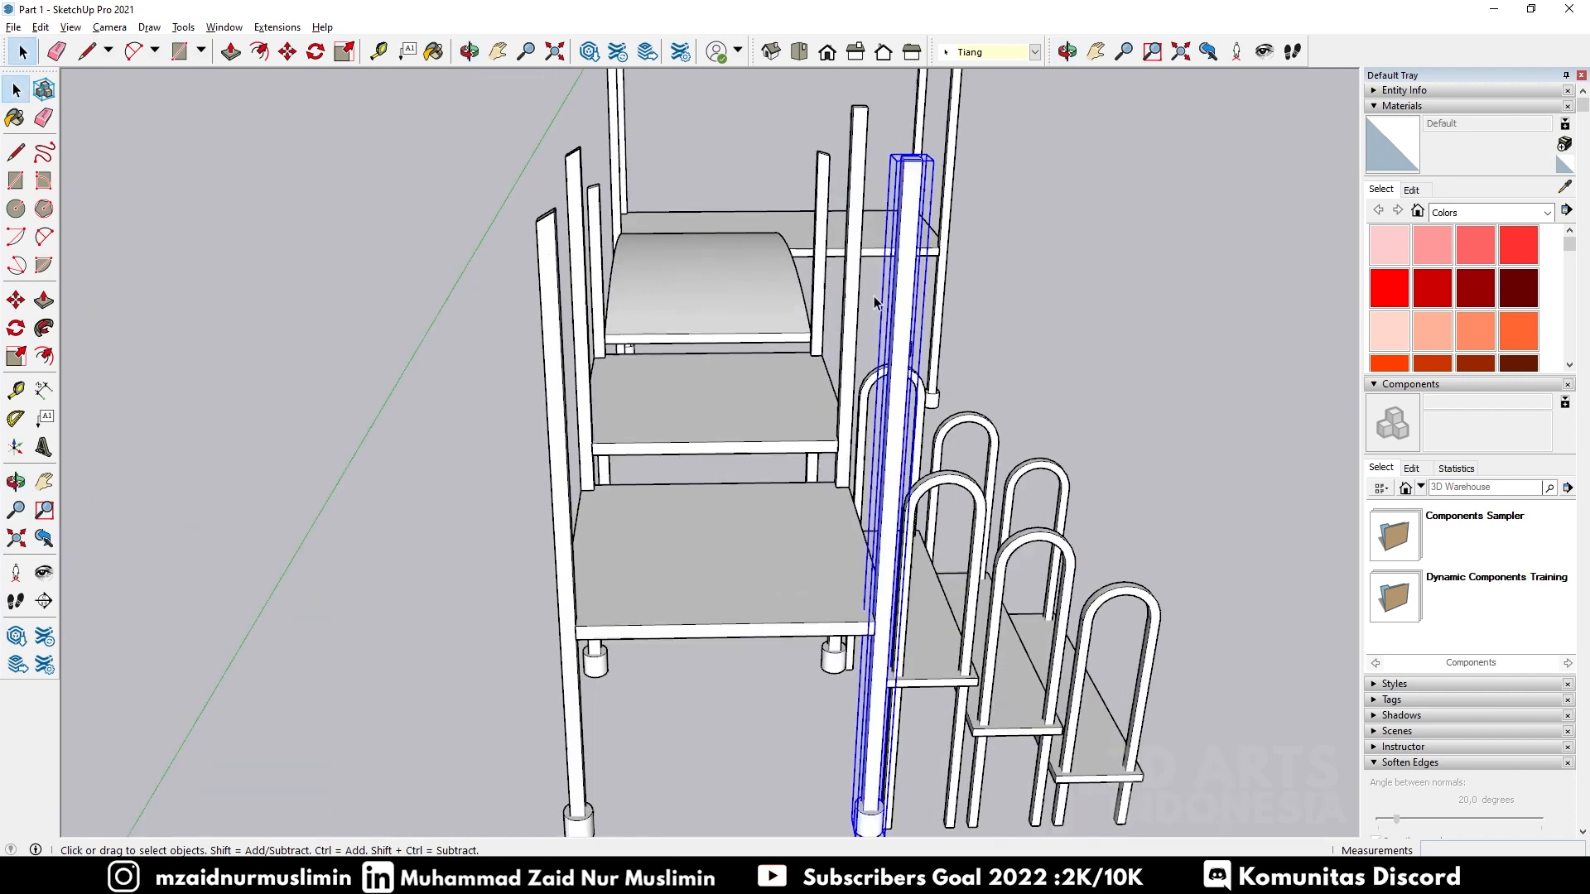
Step: Open the outer corner post of the lowest platform and try to level its slanted top with a rectangle and the Eraser
double_click(548, 255)
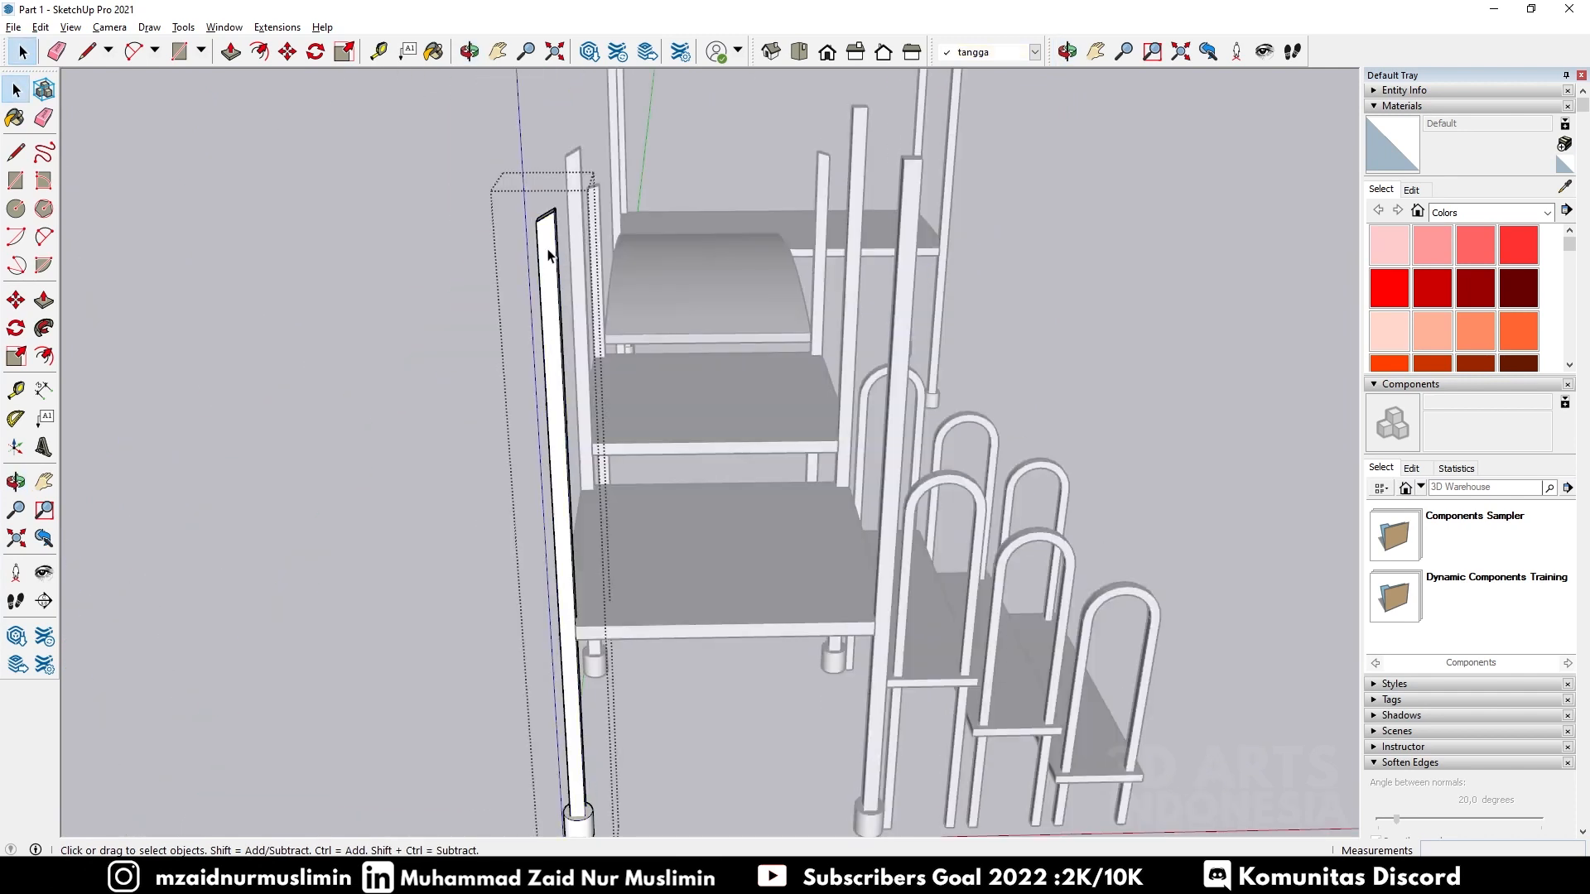
scroll(540, 239, up, 5)
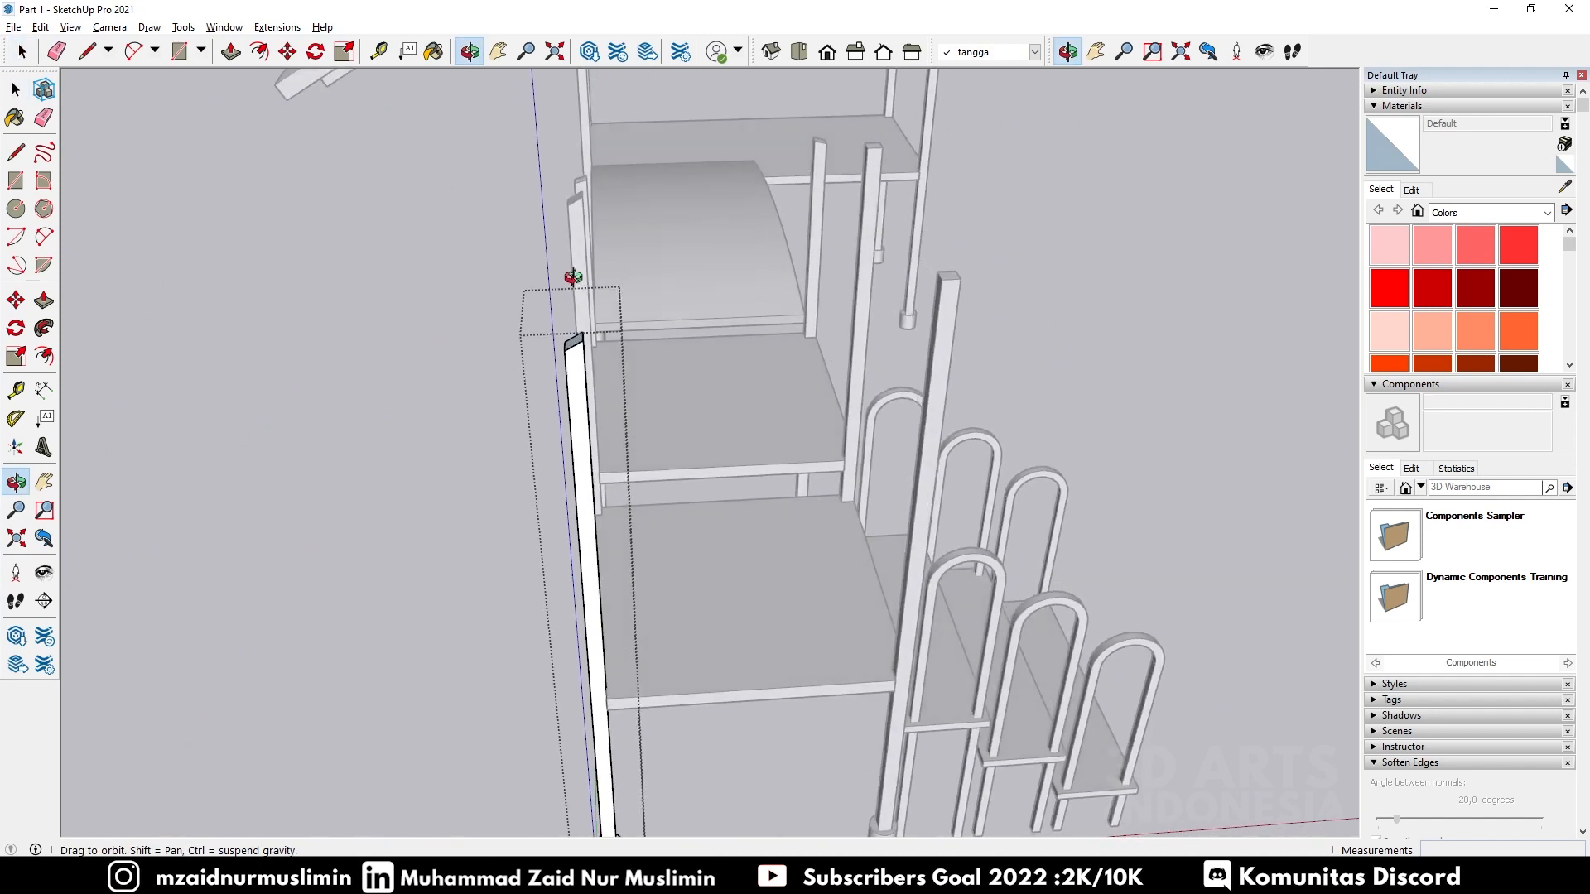
middle_drag(593, 389, 873, 395)
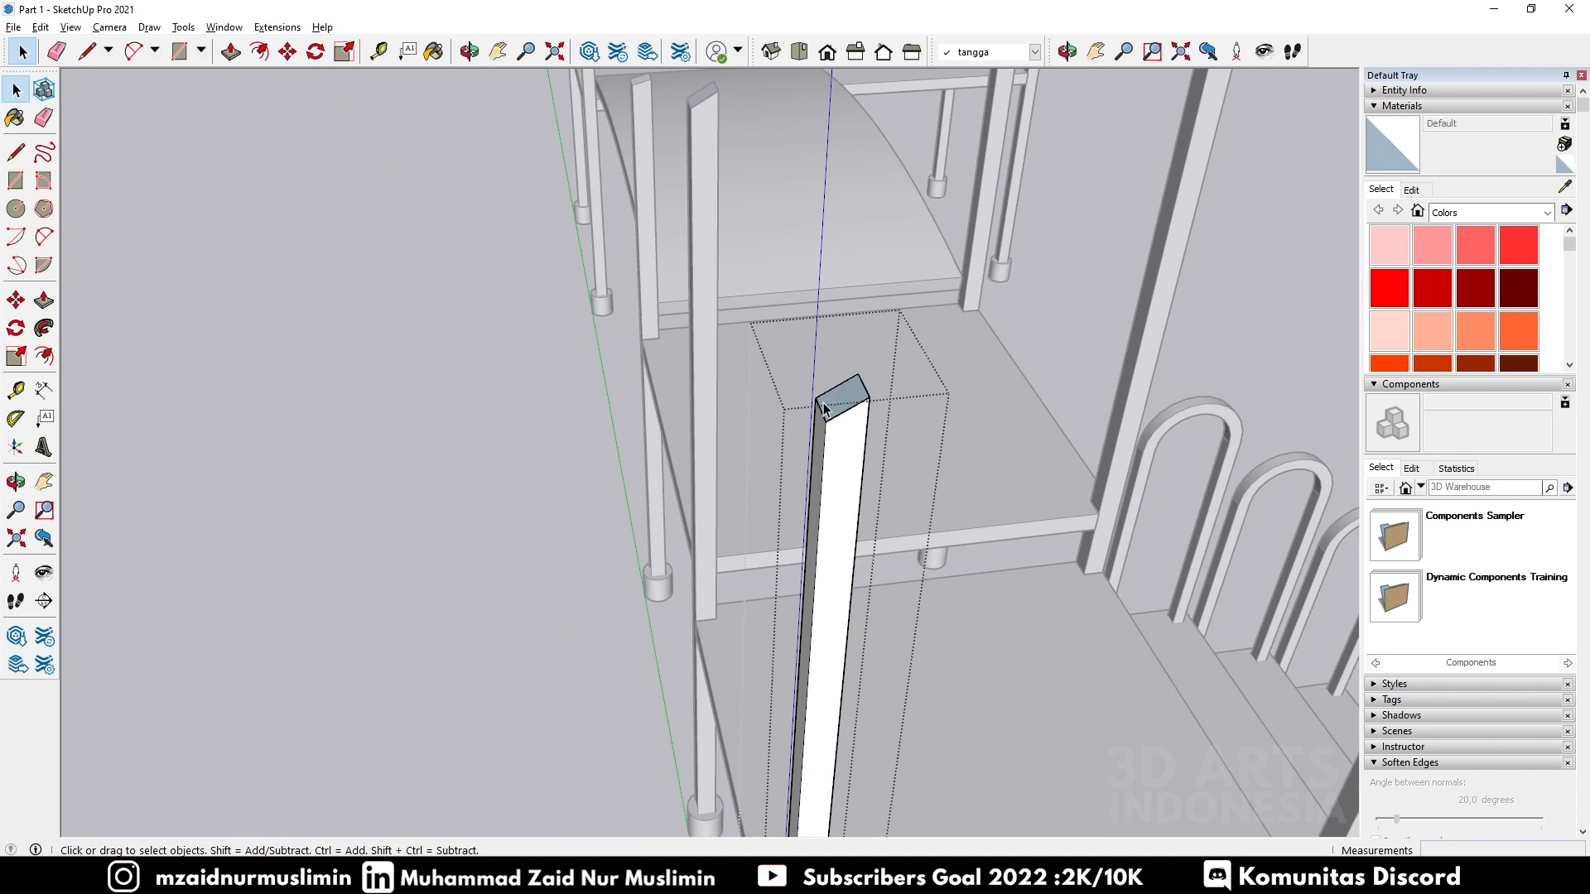
key(r)
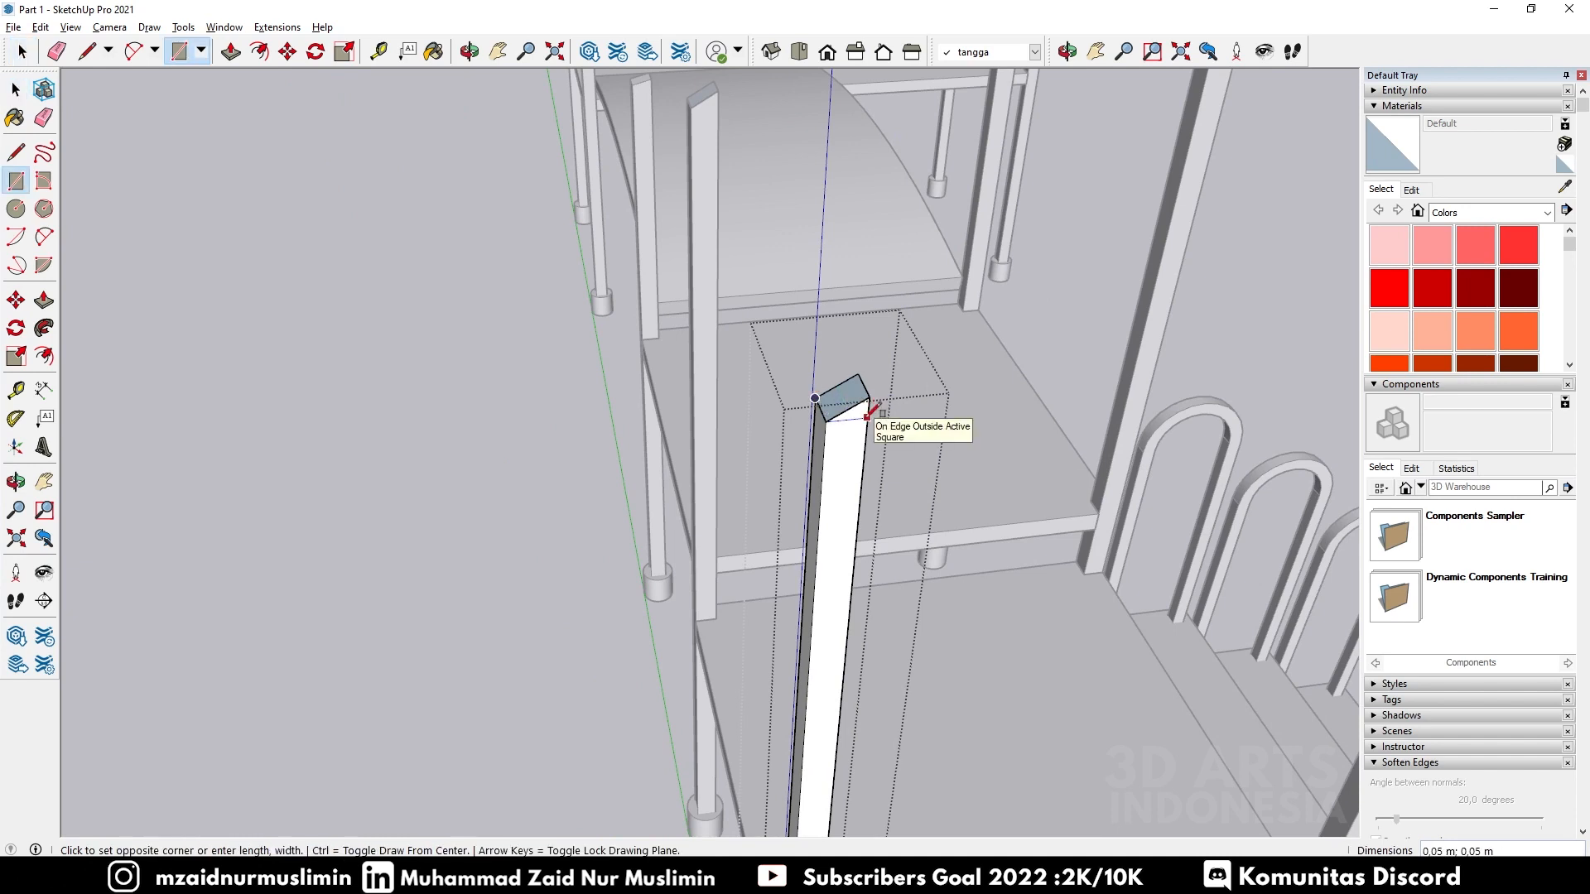
middle_drag(916, 396, 790, 325)
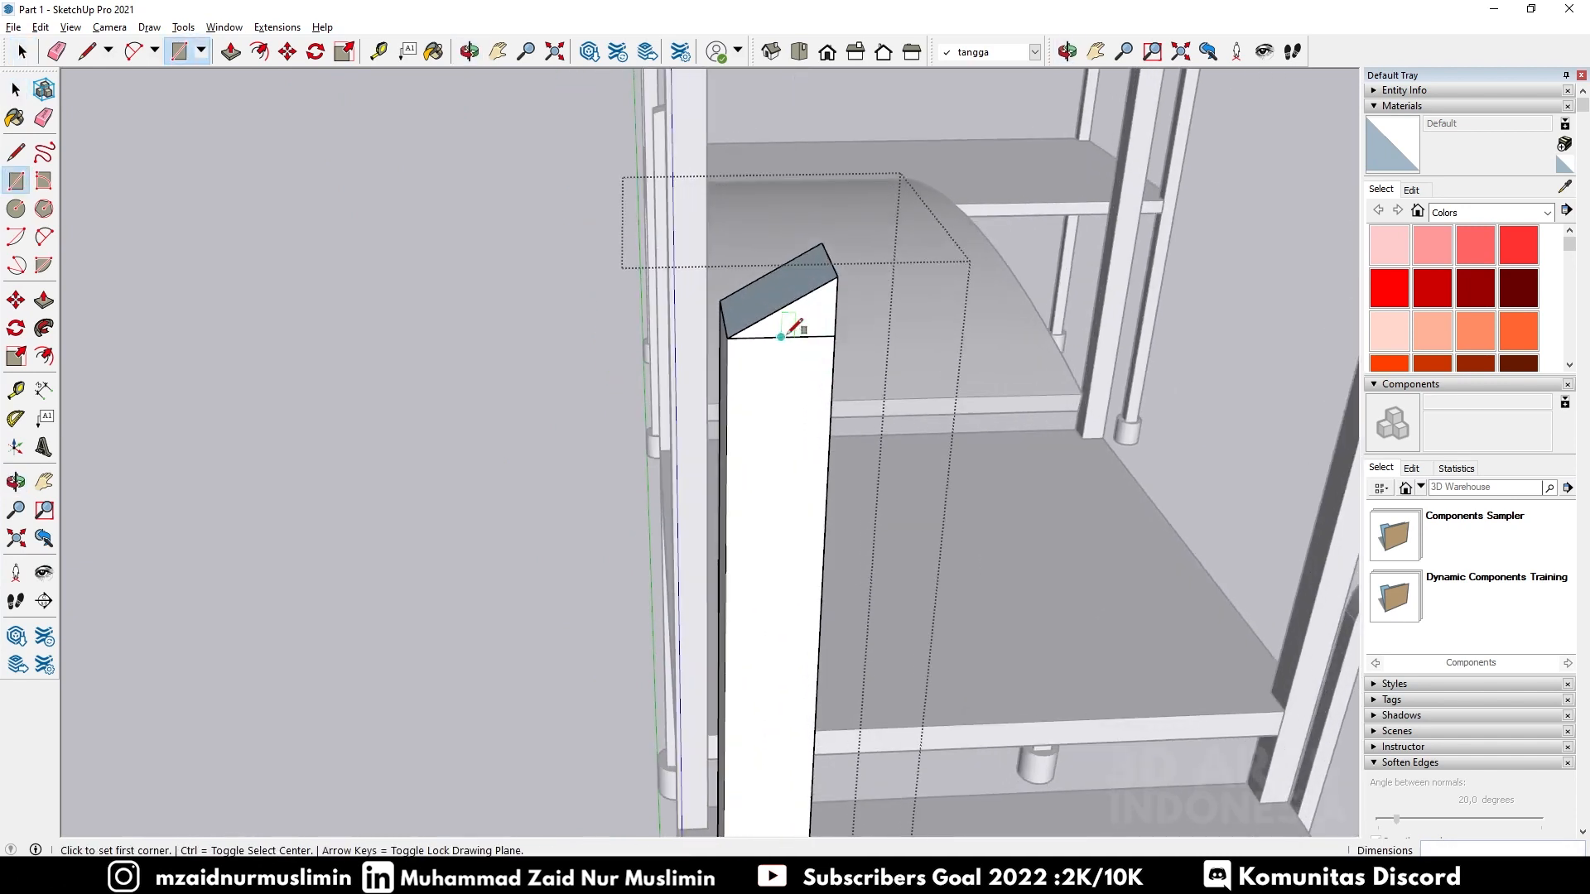
click(720, 300)
key(e)
click(836, 284)
key(ctrl+z)
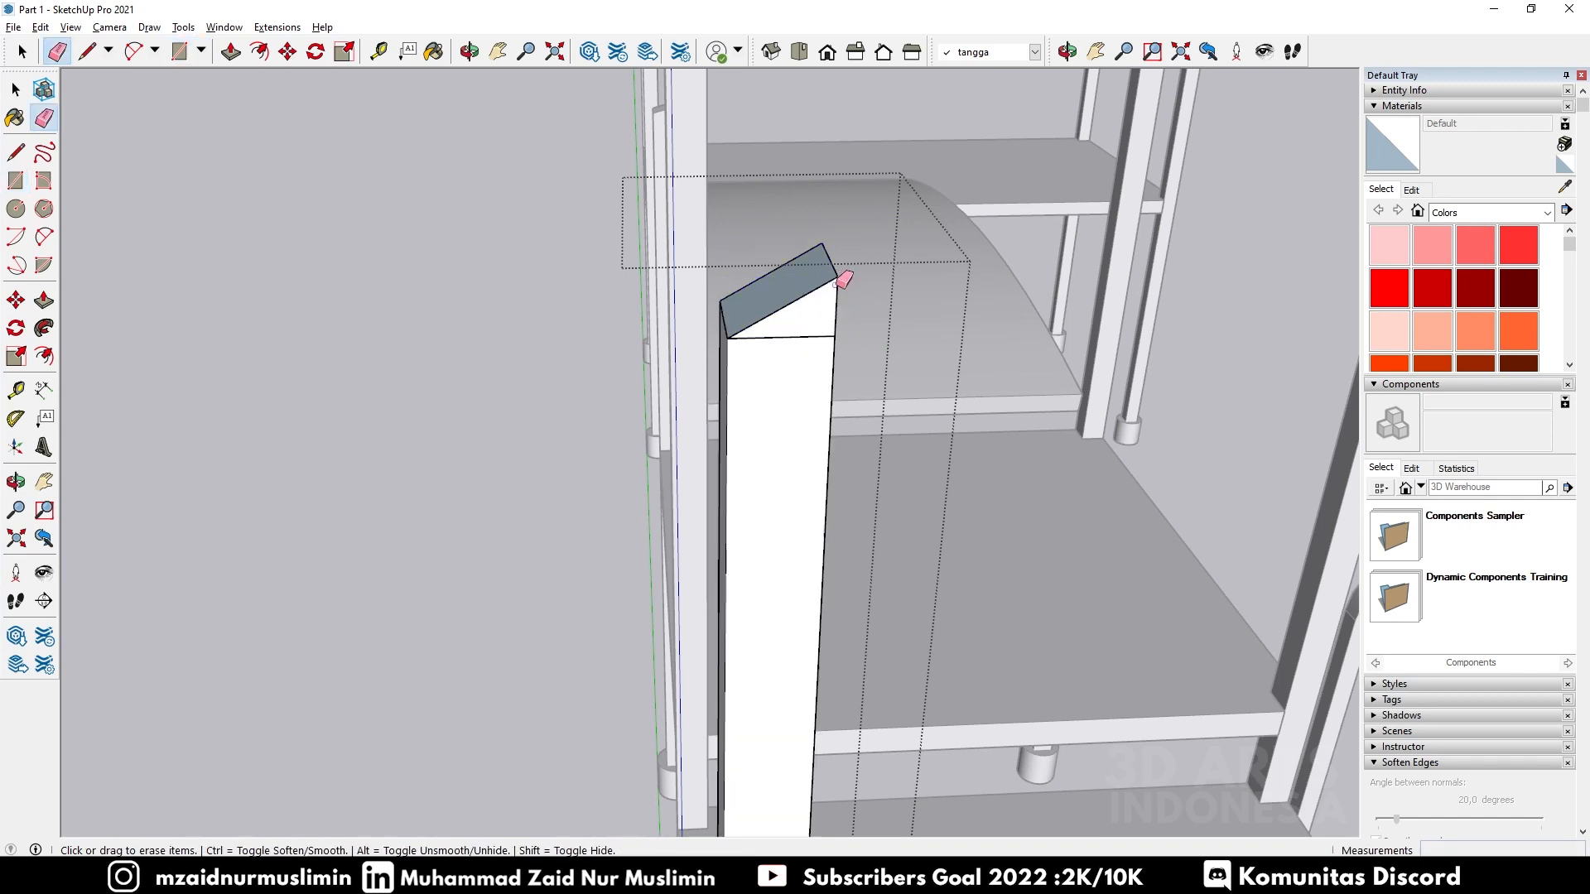
click(876, 292)
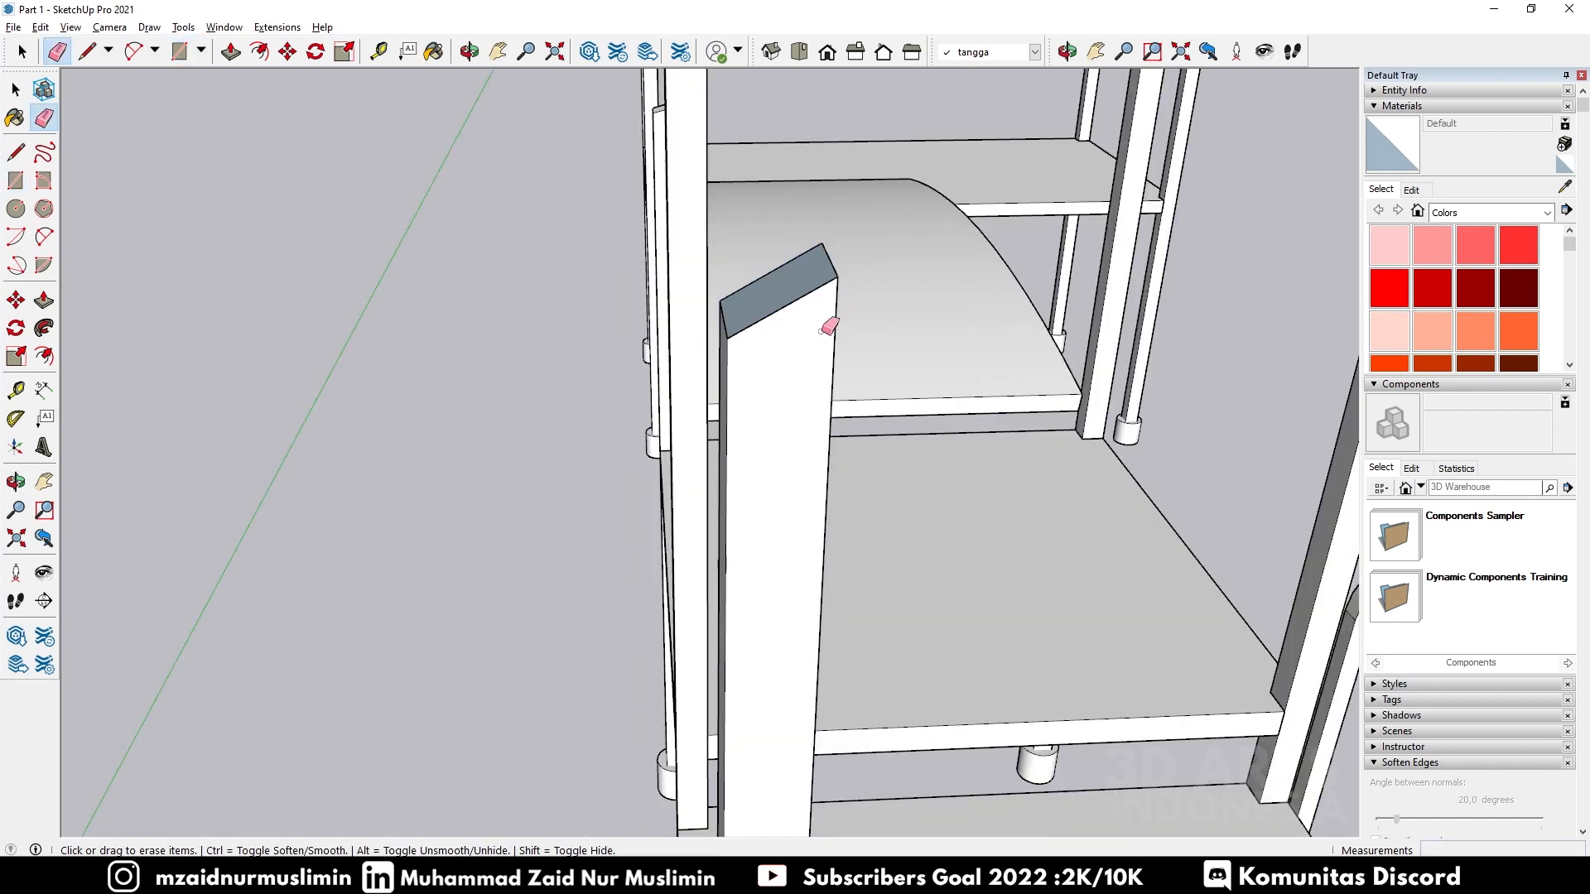
key(space)
key(ctrl+z)
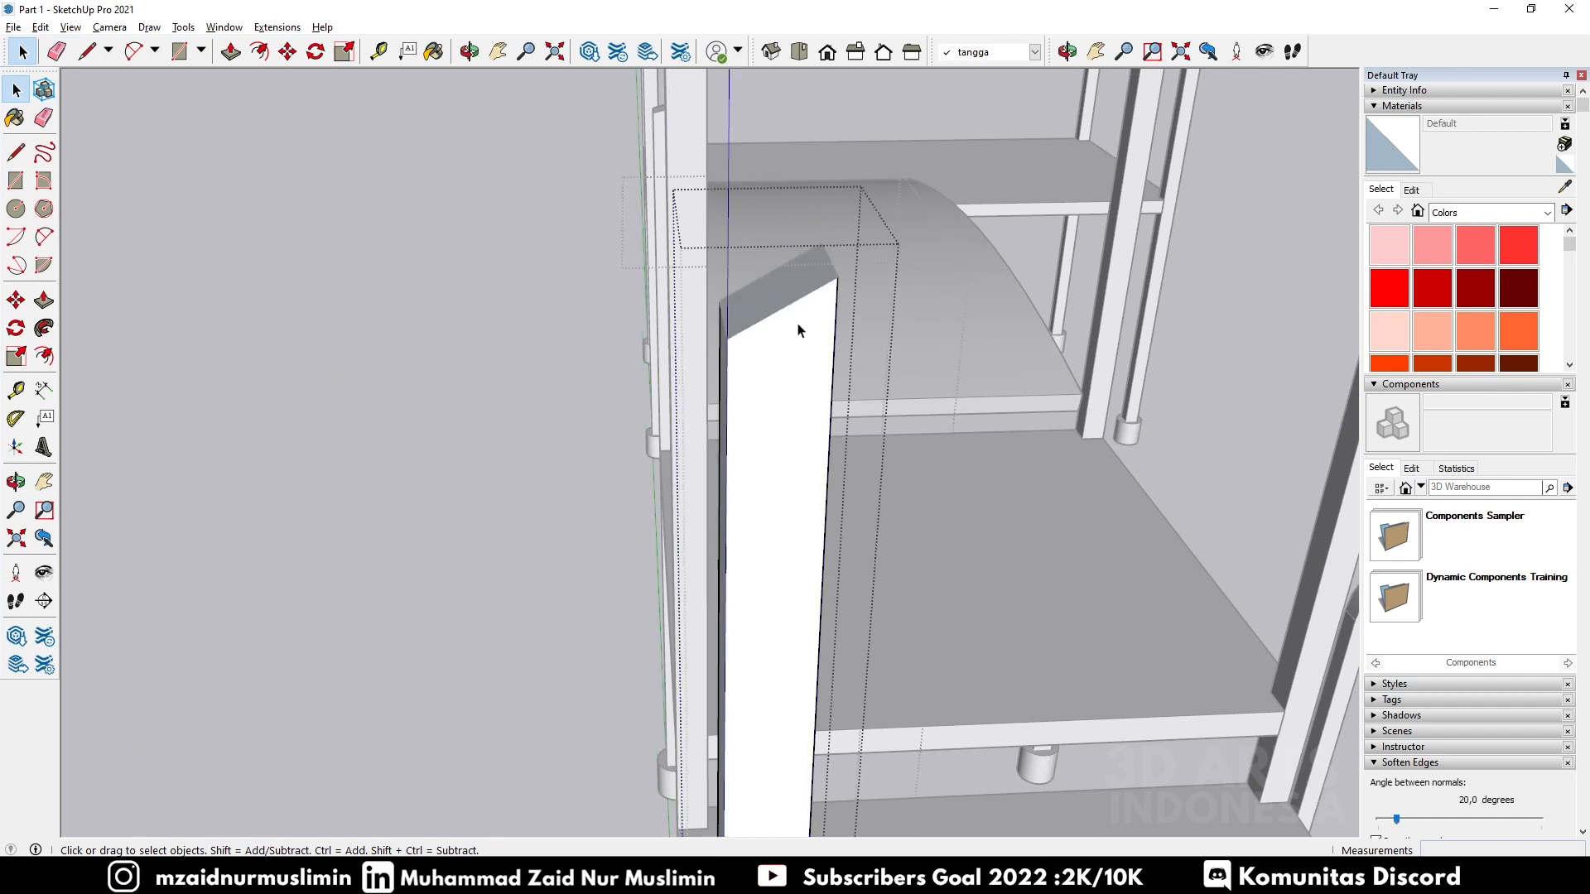
Step: Draw a horizontal line across the post's face, starting from the low corner of its slanted top
middle_drag(799, 331, 584, 314)
key(r)
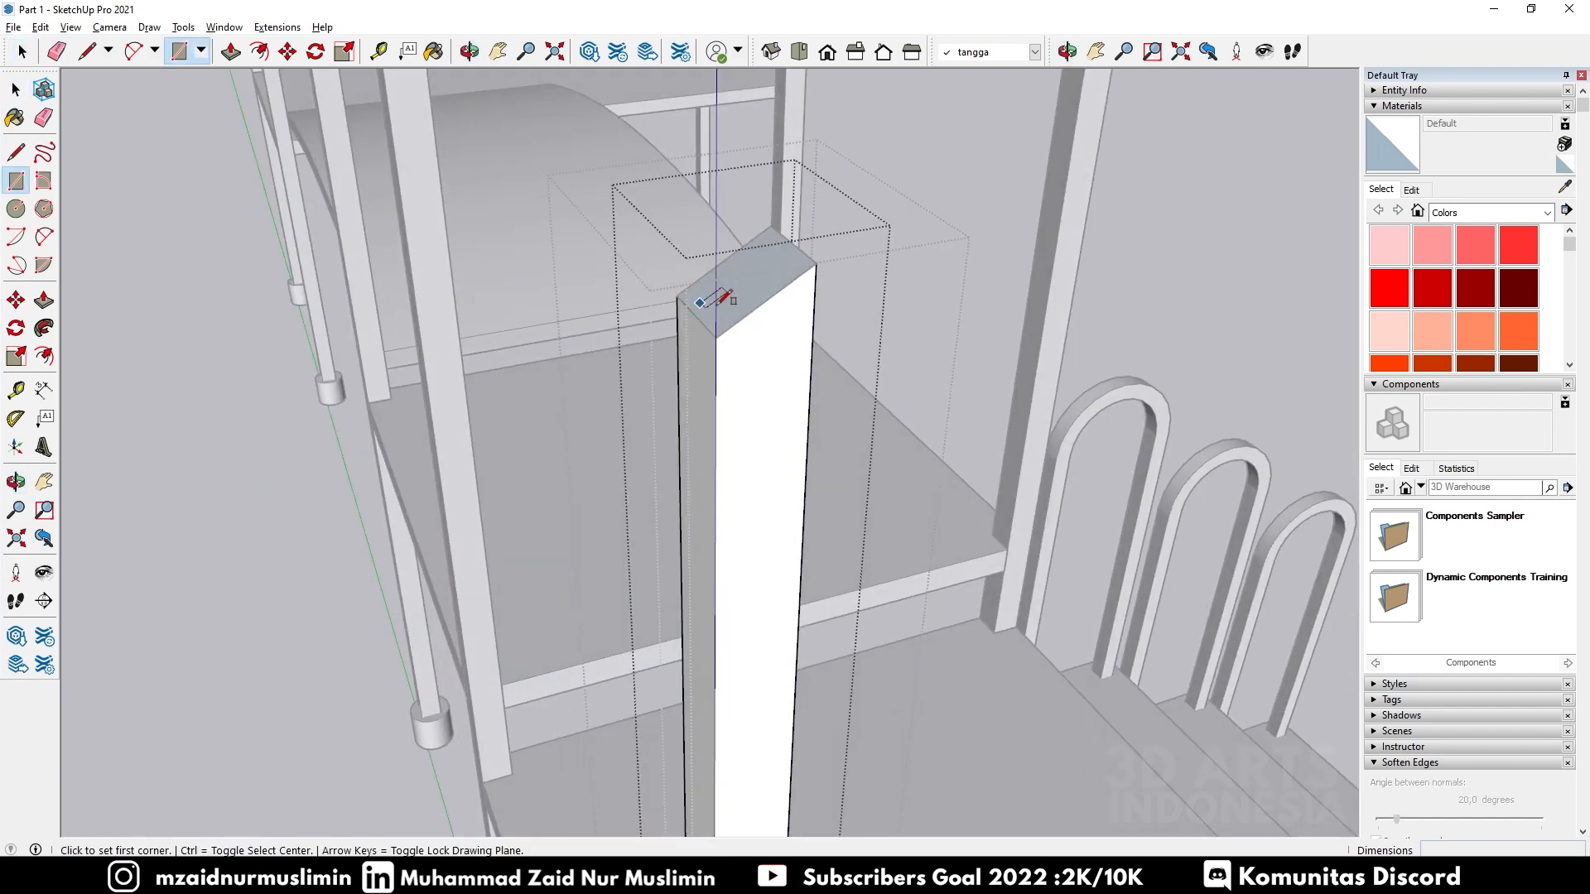
click(677, 294)
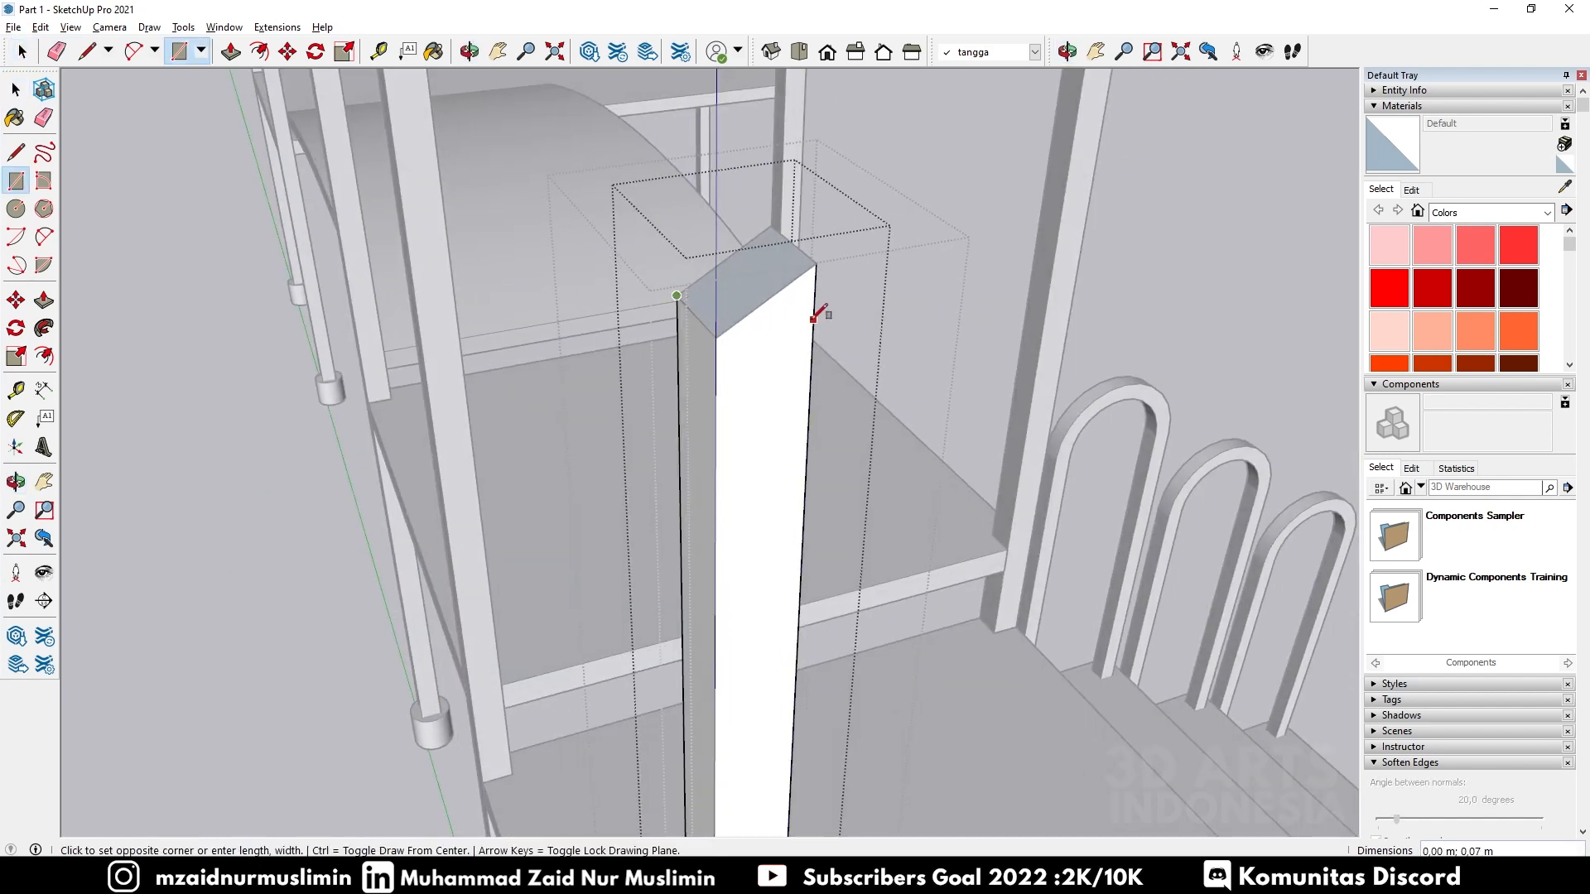
key(l)
click(716, 337)
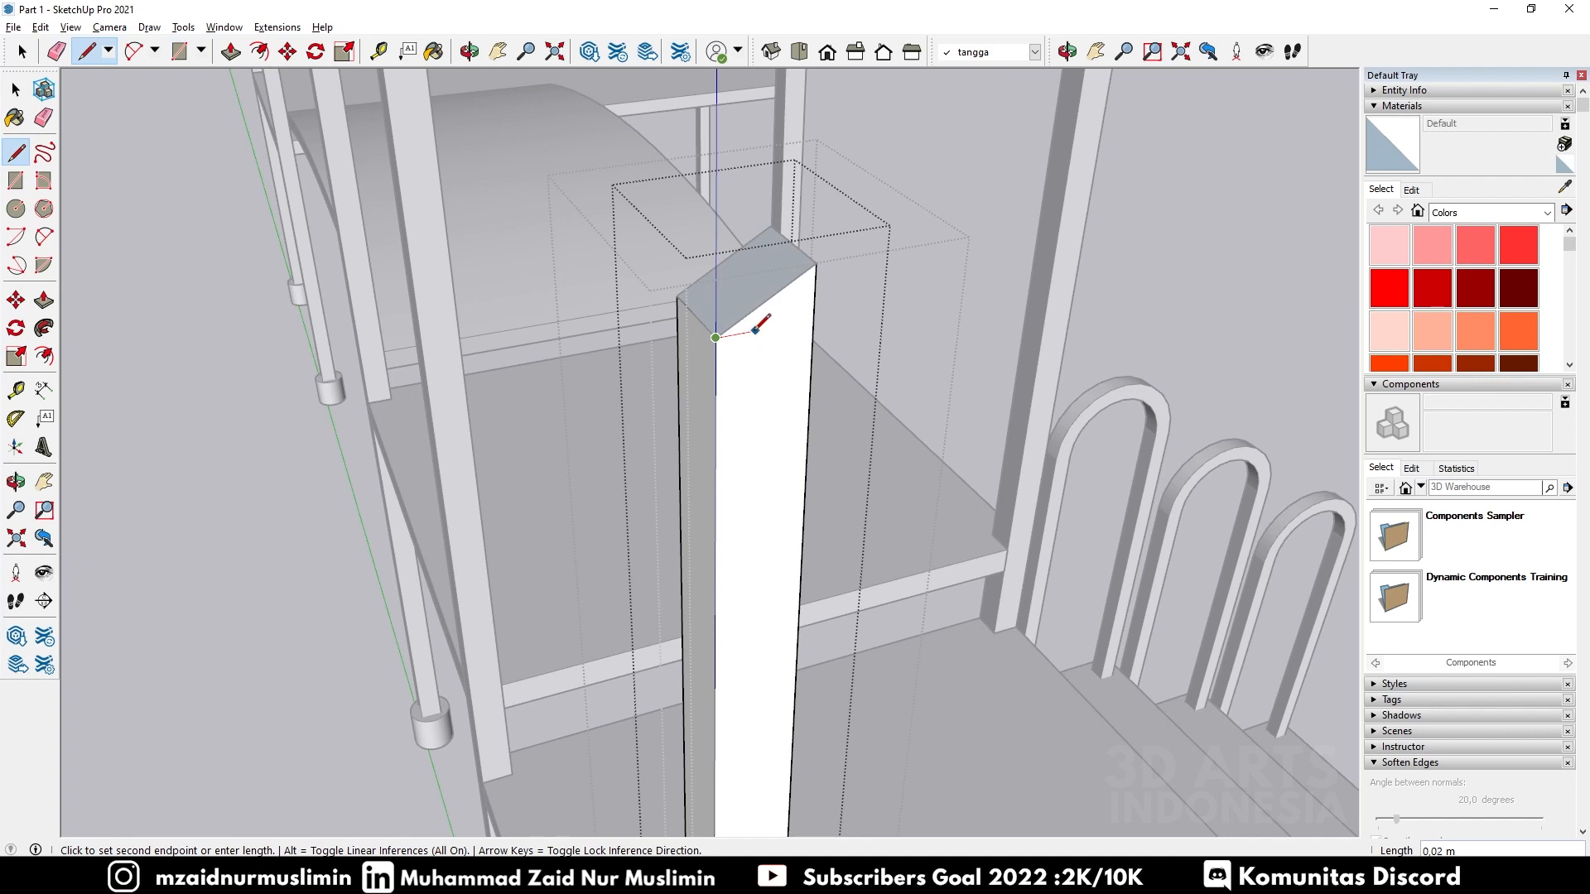
middle_drag(795, 328, 373, 338)
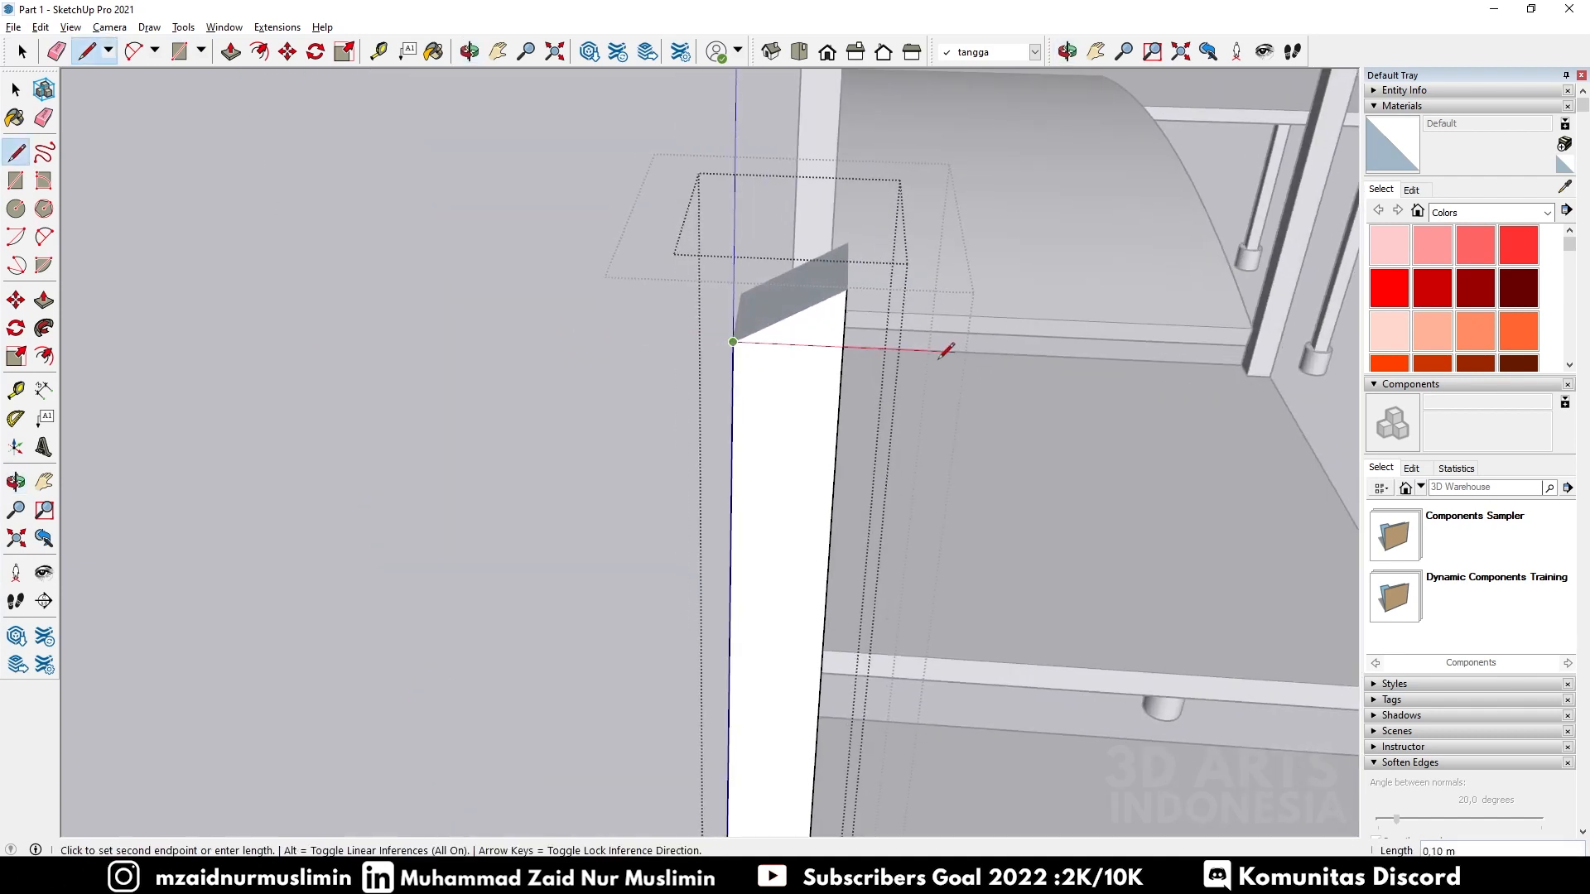
click(844, 346)
Step: Draw a horizontal rectangle across the outer corner post at the low corner of its slanted top
middle_drag(881, 351, 477, 372)
scroll(617, 344, down, 4)
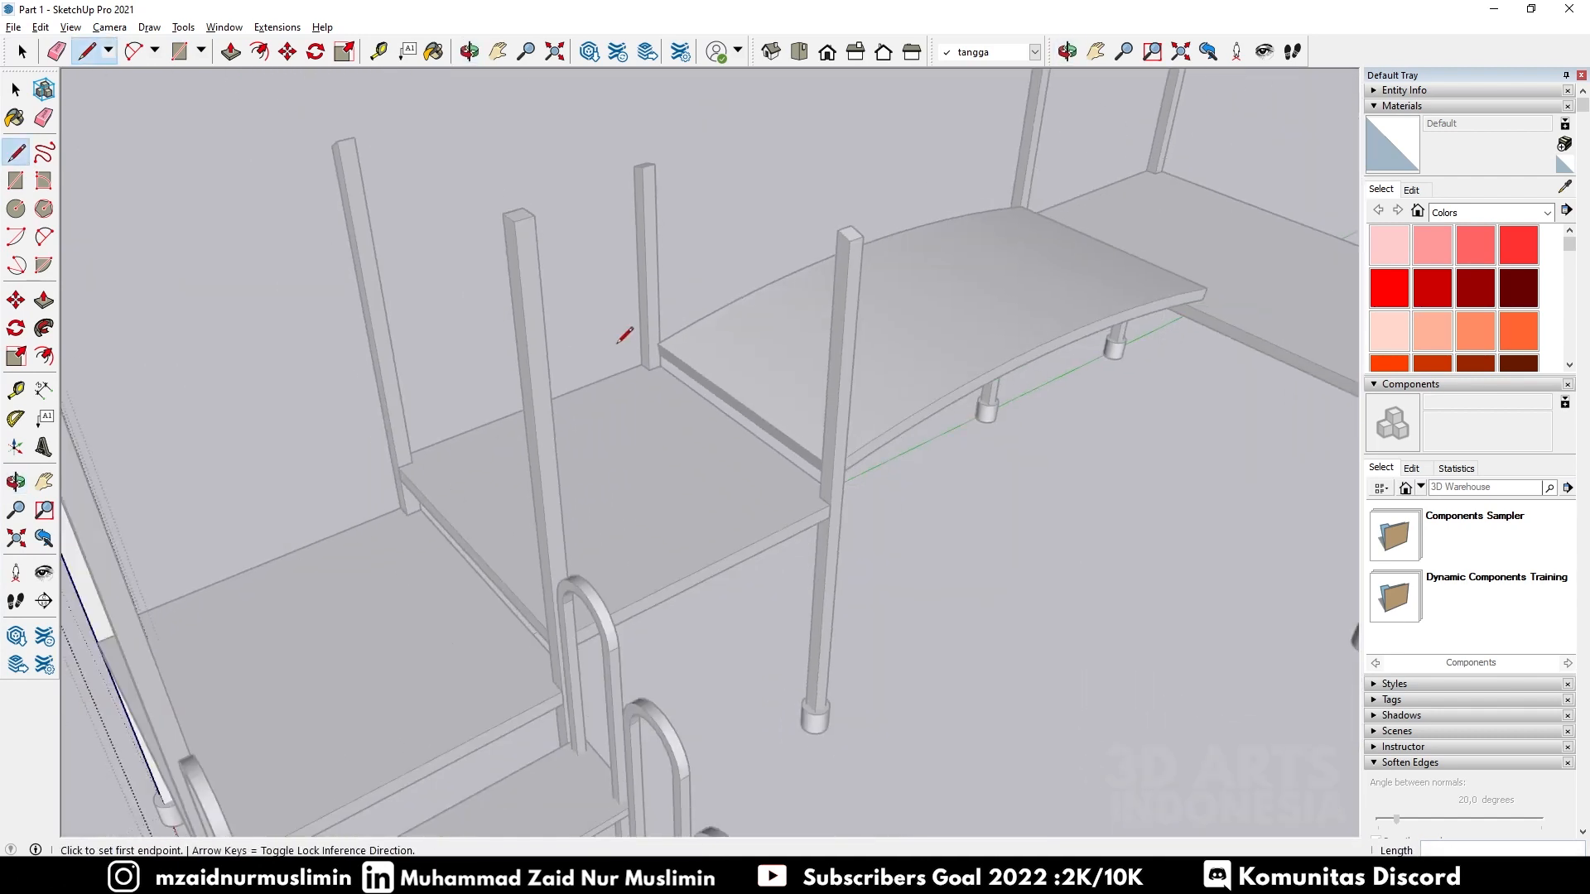
scroll(623, 334, down, 3)
scroll(299, 319, up, 6)
middle_drag(312, 316, 612, 263)
scroll(915, 190, up, 2)
key(r)
click(911, 217)
middle_drag(680, 158, 981, 244)
scroll(733, 277, down, 1)
scroll(733, 277, down, 1)
scroll(1136, 310, up, 3)
middle_drag(1331, 360, 583, 196)
scroll(609, 195, down, 3)
scroll(650, 170, up, 3)
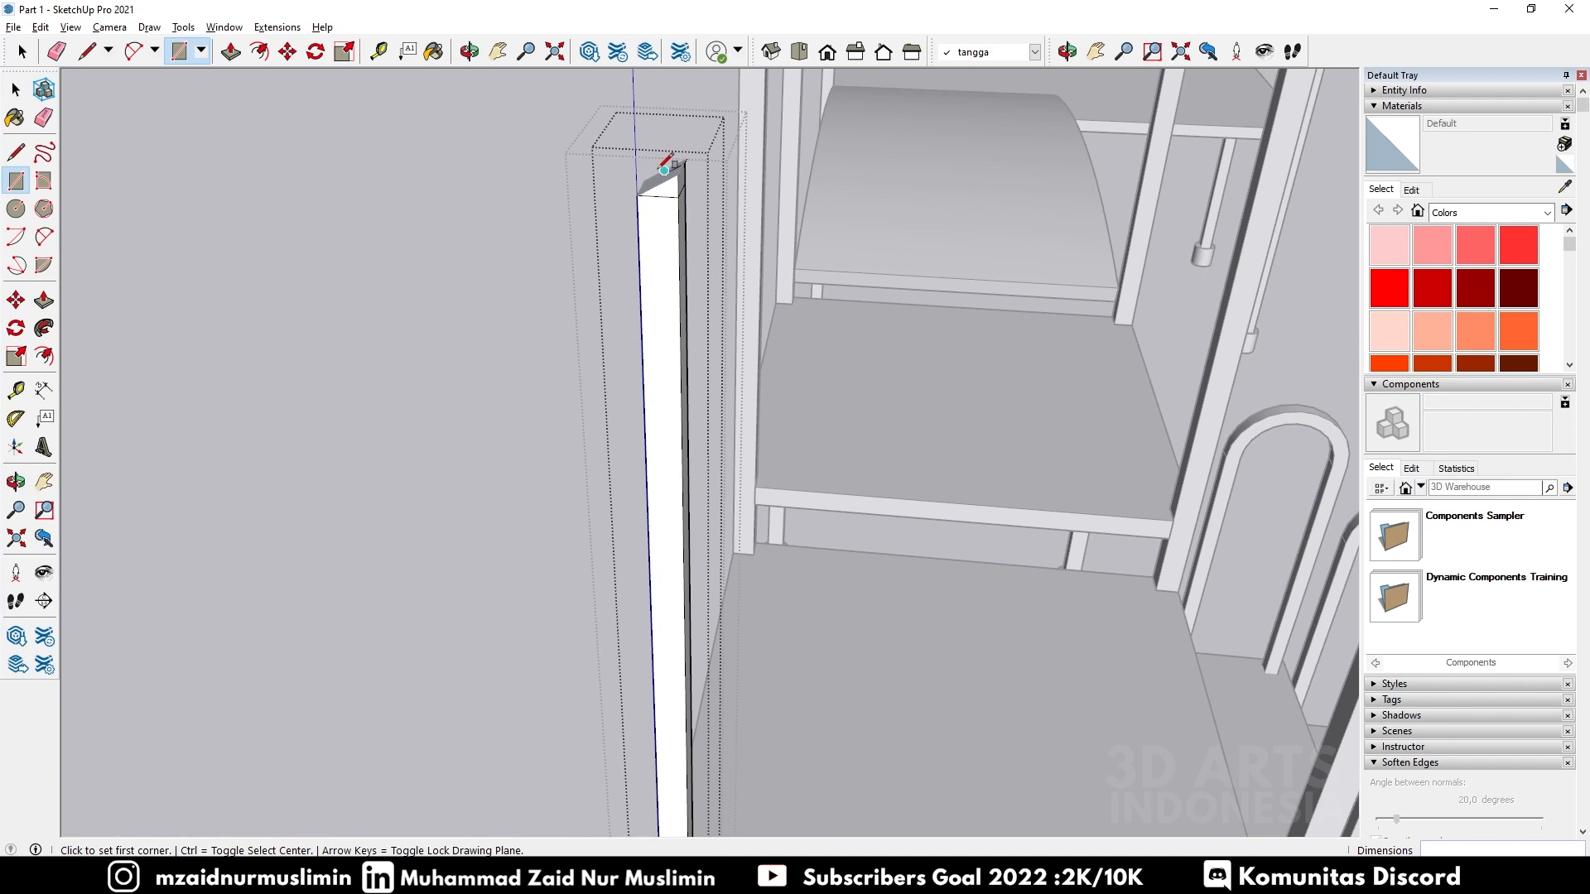
Step: Erase the triangular face above the rectangle on the post's front, and undo the last stray erasure
key(e)
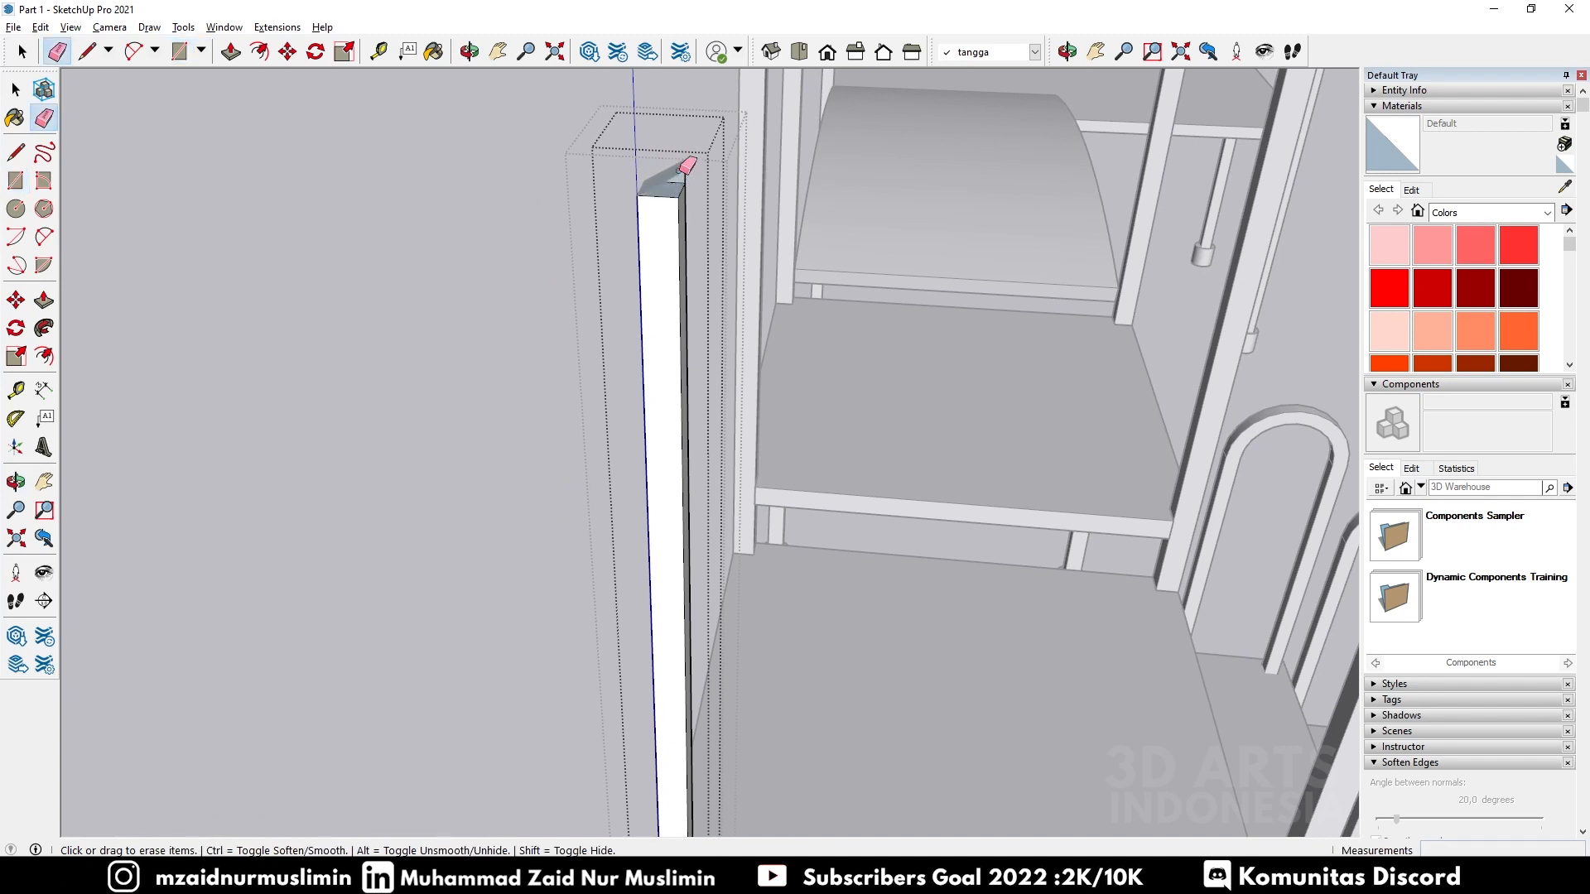
mouse_move(681, 172)
middle_down()
mouse_move(649, 135)
mouse_move(732, 245)
mouse_move(674, 177)
mouse_move(689, 188)
mouse_move(663, 195)
middle_up()
key(space)
click(694, 195)
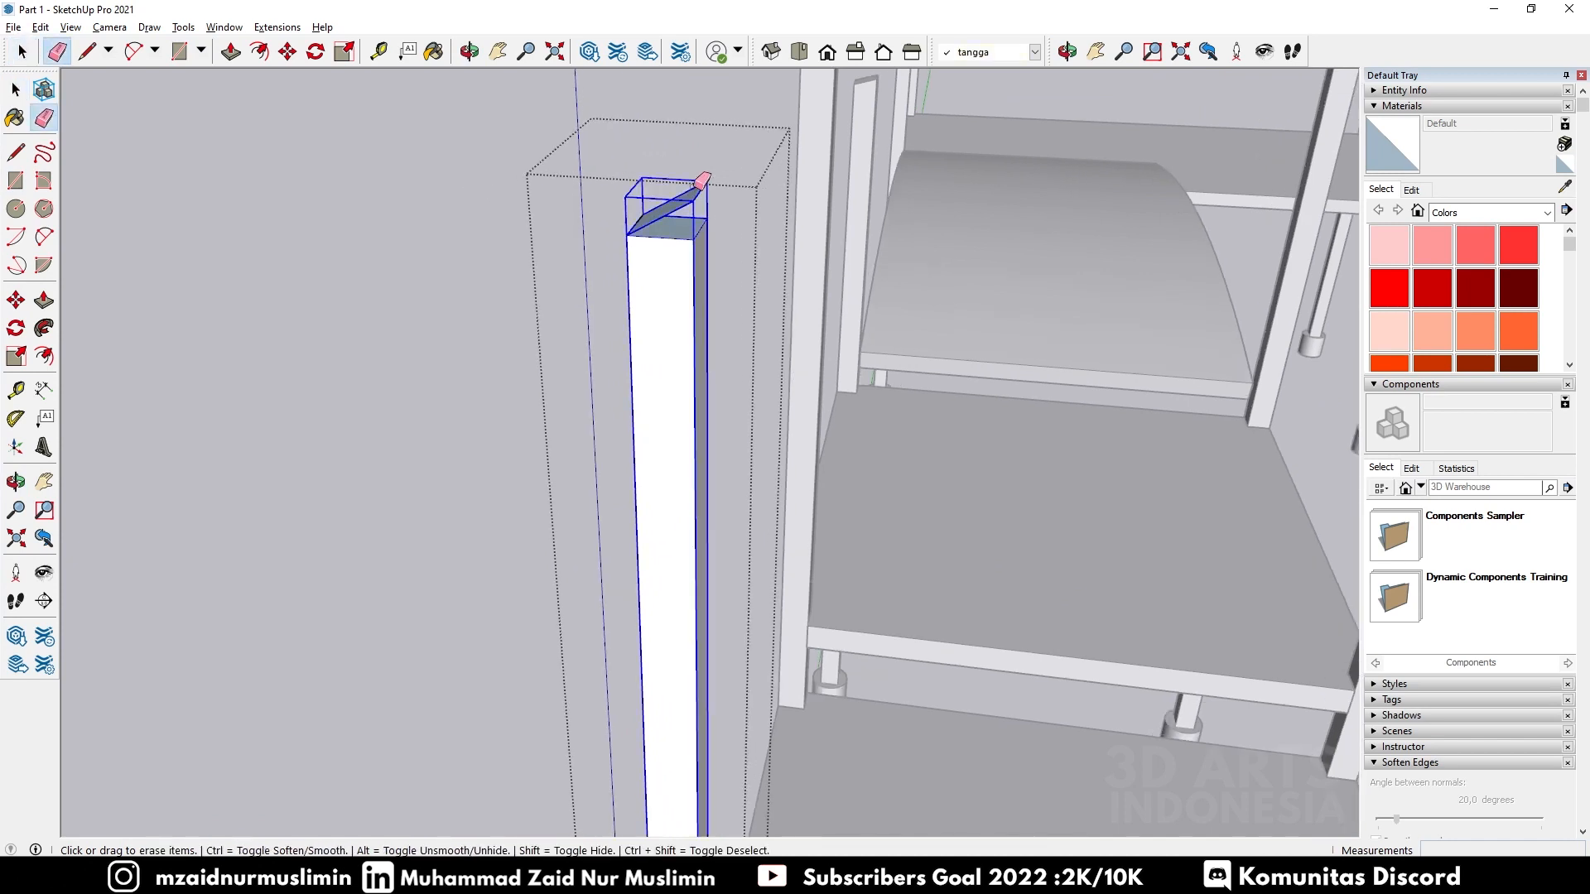
key(ctrl+z)
key(space)
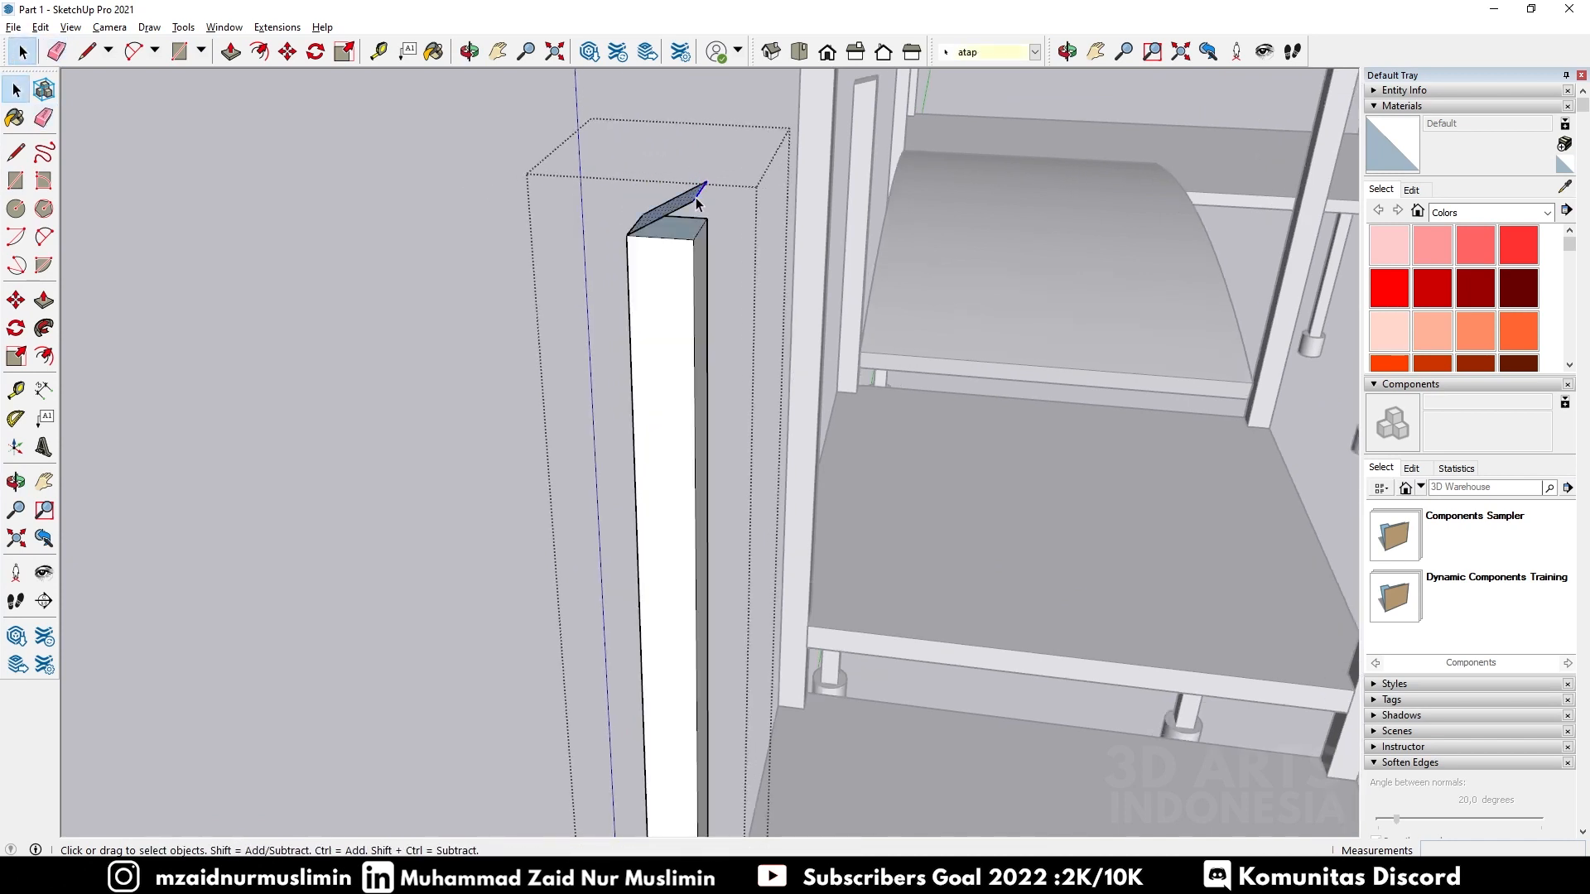
Step: Delete the slanted face and its leftover edges above the rectangle so the outer corner post has a level top
click(686, 203)
key(Delete)
double_click(686, 209)
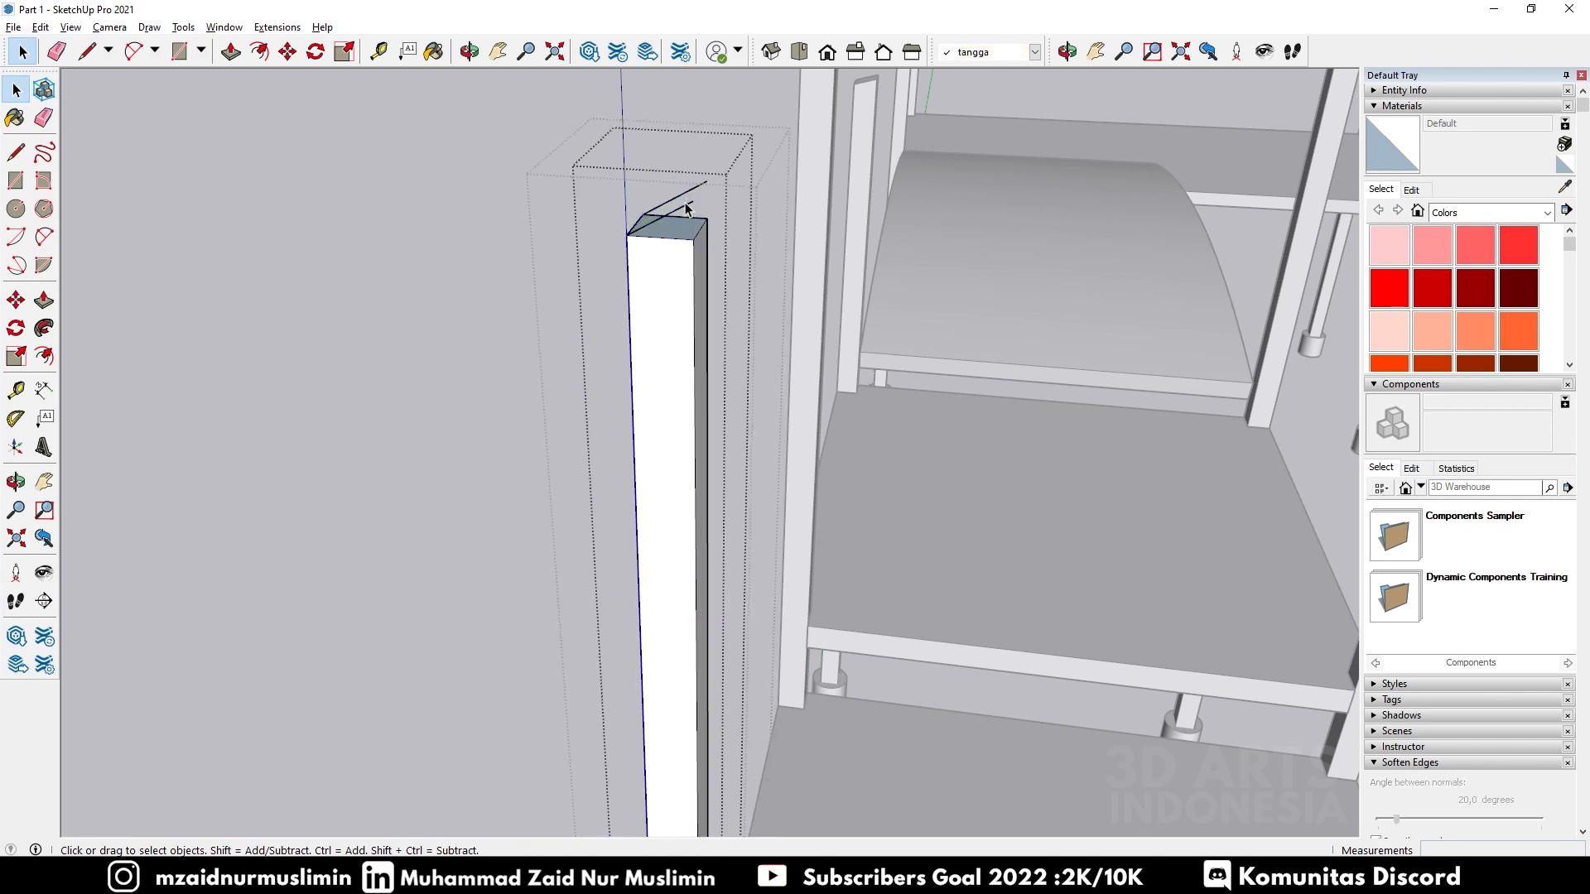
key(e)
click(684, 195)
middle_drag(684, 195, 701, 203)
key(space)
scroll(696, 207, down, 2)
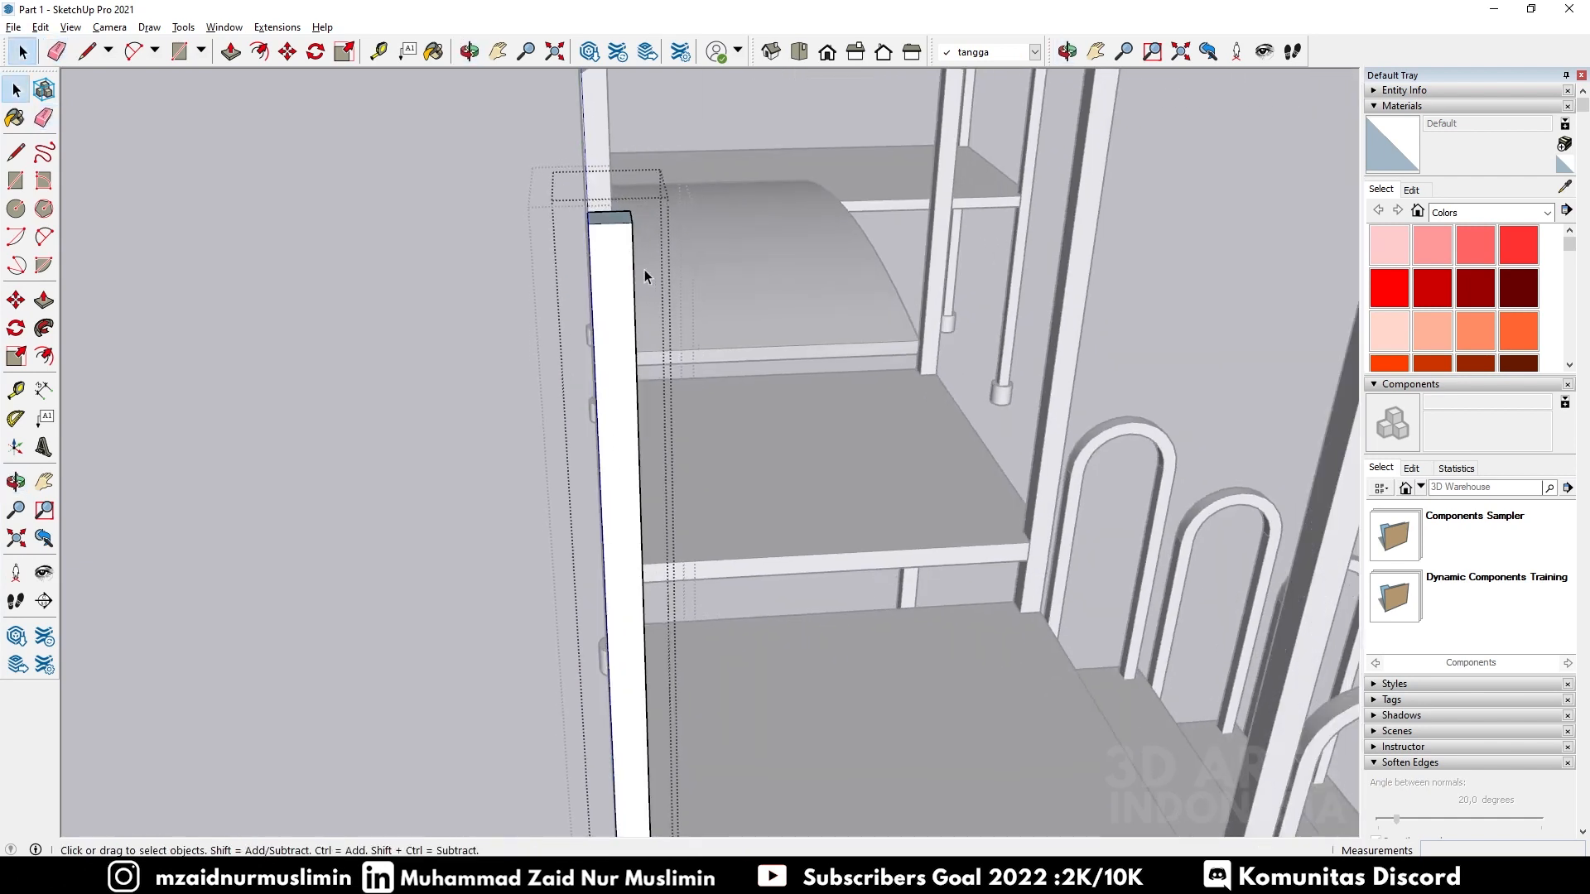
scroll(470, 311, down, 3)
mouse_move(471, 311)
middle_down()
mouse_move(664, 391)
mouse_move(638, 344)
mouse_move(380, 312)
mouse_move(330, 326)
middle_up()
scroll(364, 364, up, 3)
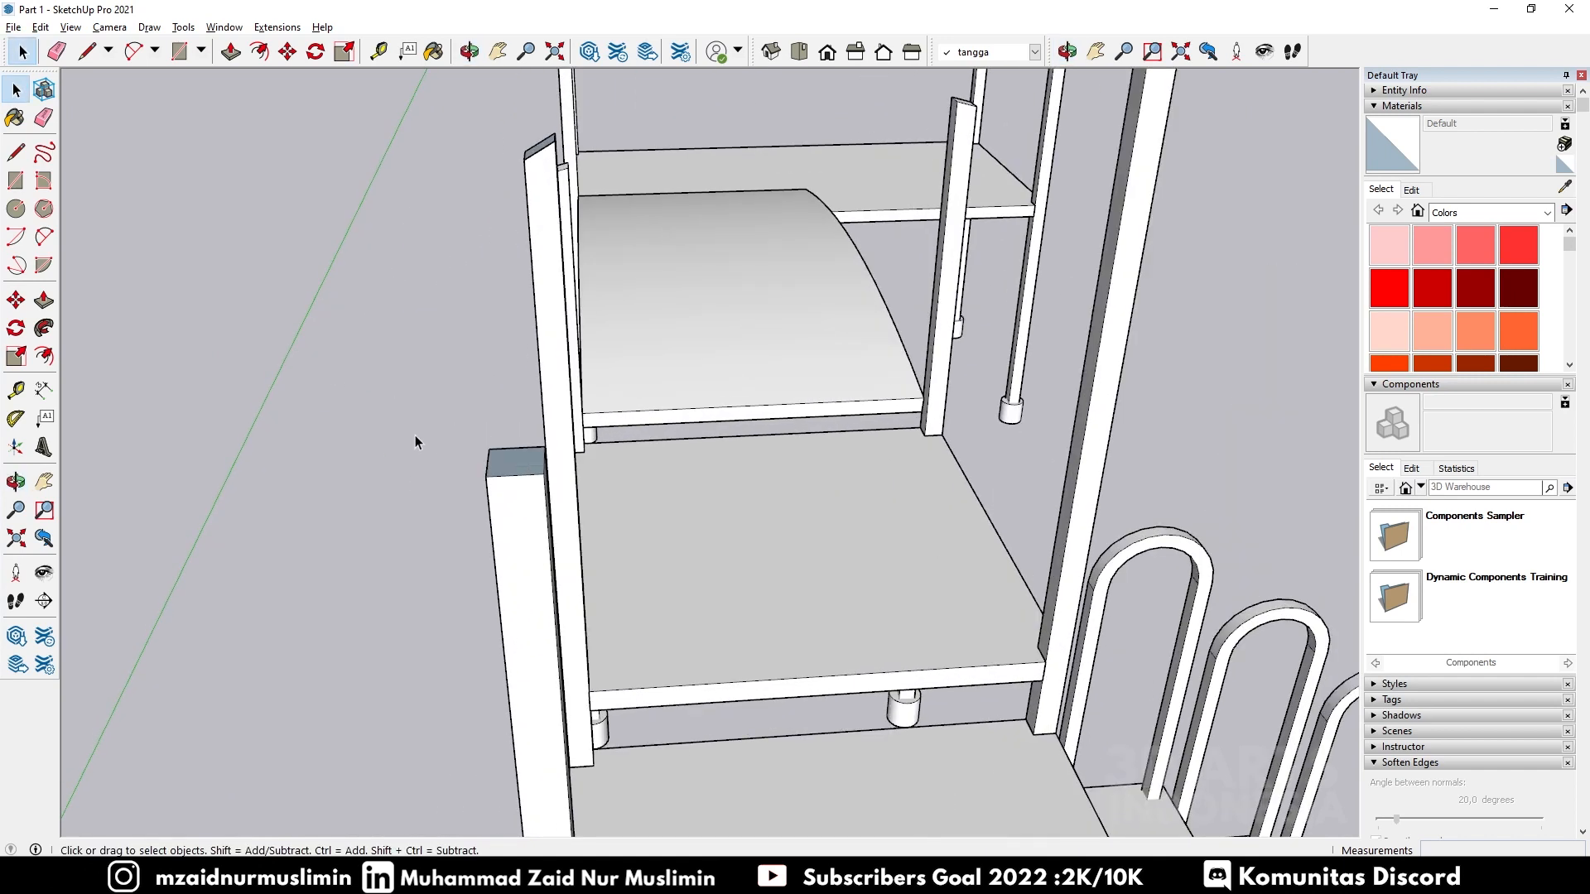
Step: Extend the levelled outer corner post upwards by 1 m with Push/Pull on its top face
click(507, 499)
scroll(853, 369, down, 4)
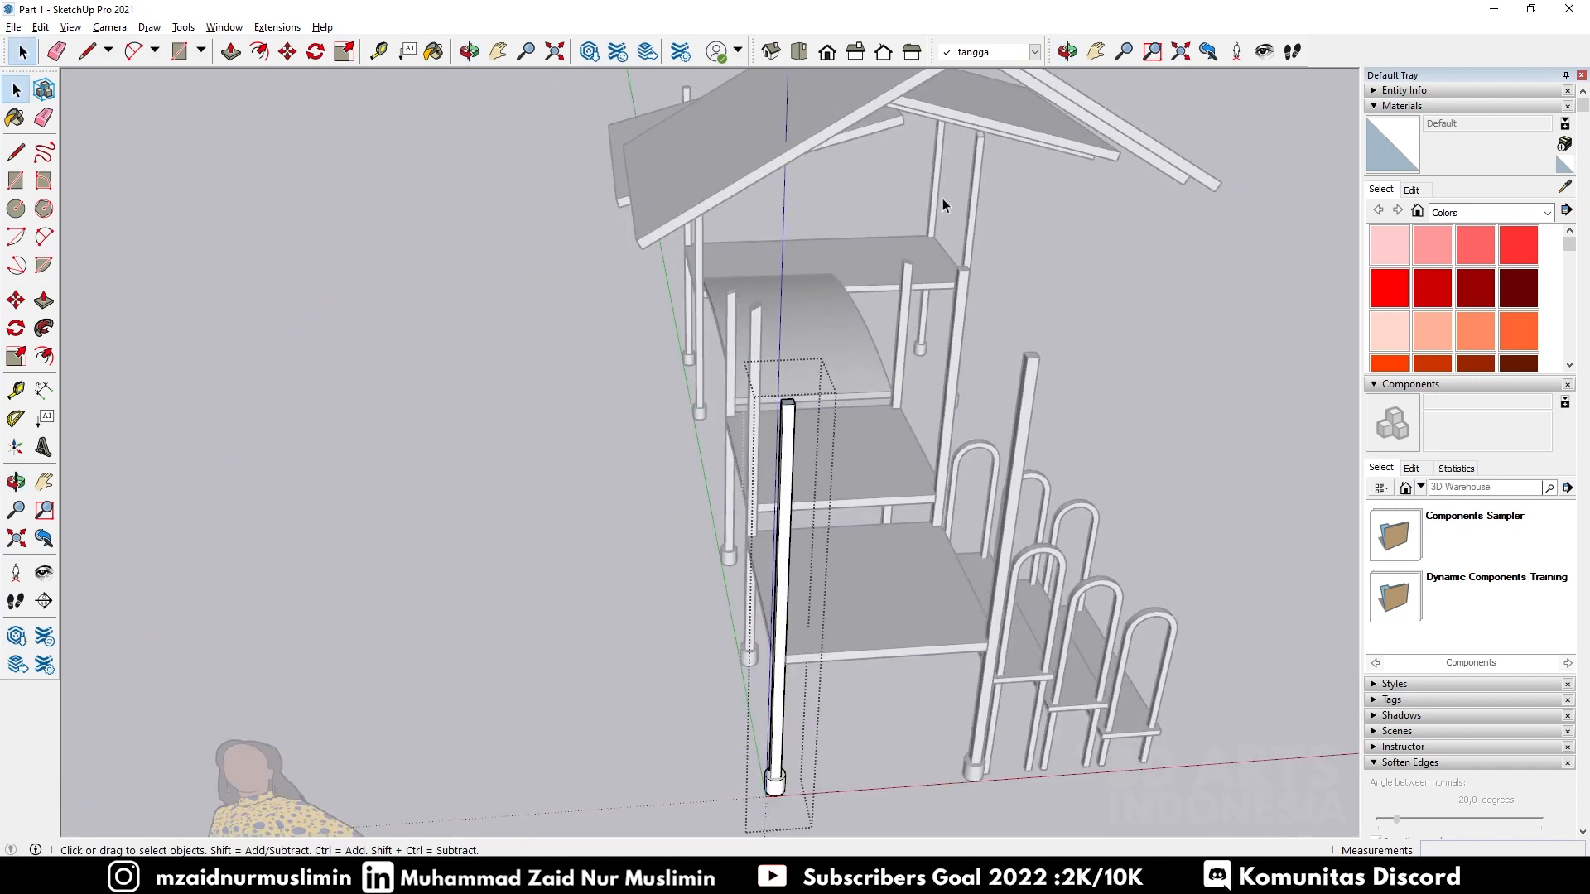
scroll(932, 224, down, 3)
middle_drag(950, 341, 754, 264)
scroll(782, 251, up, 2)
scroll(772, 341, up, 4)
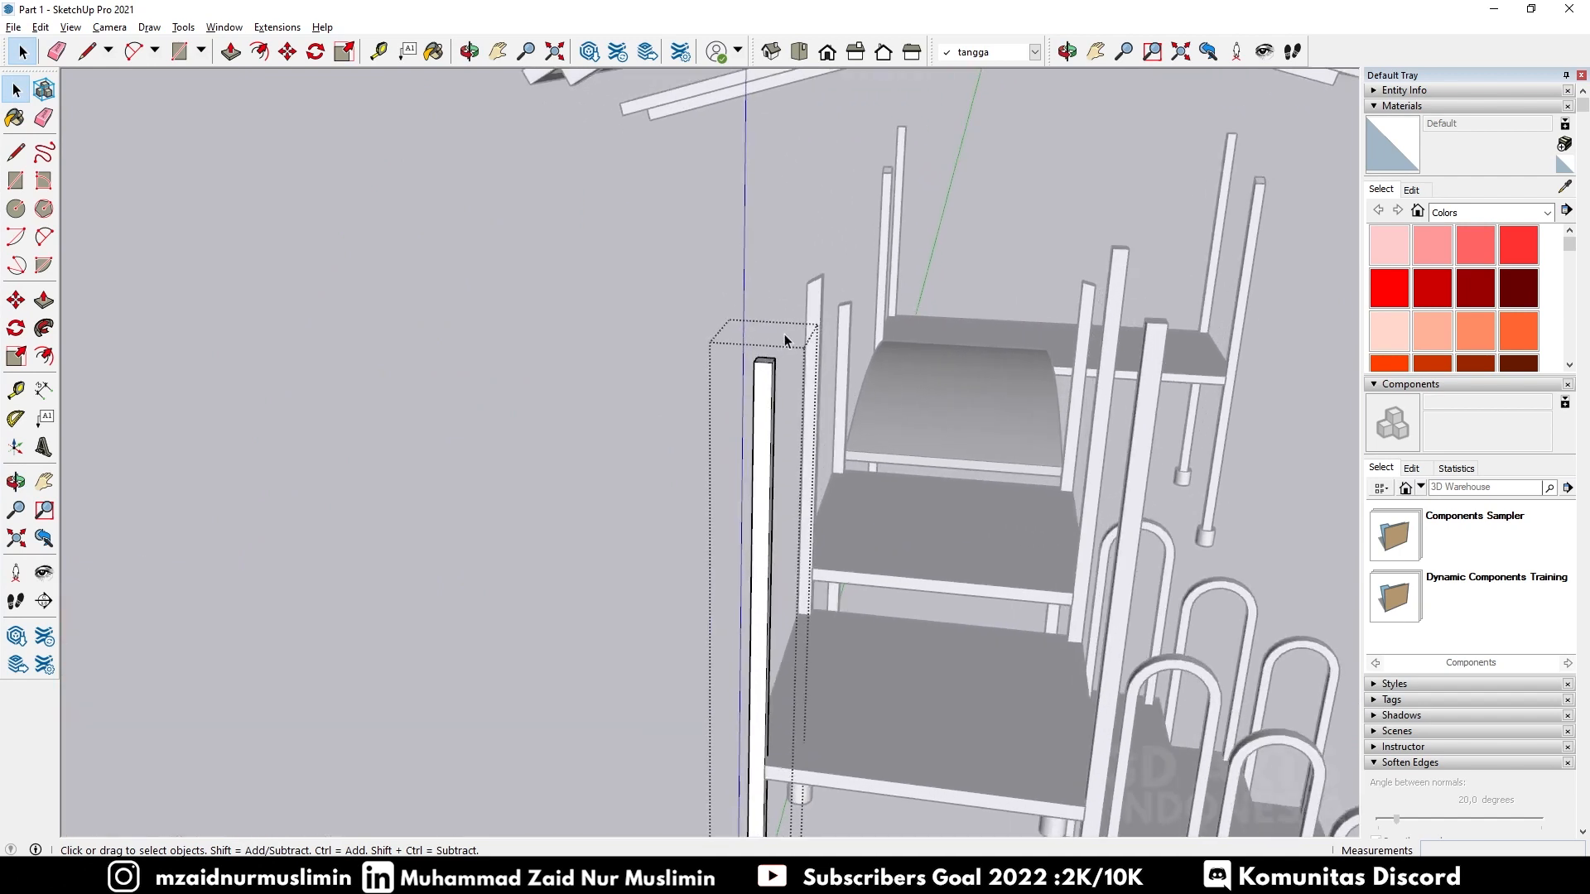
key(p)
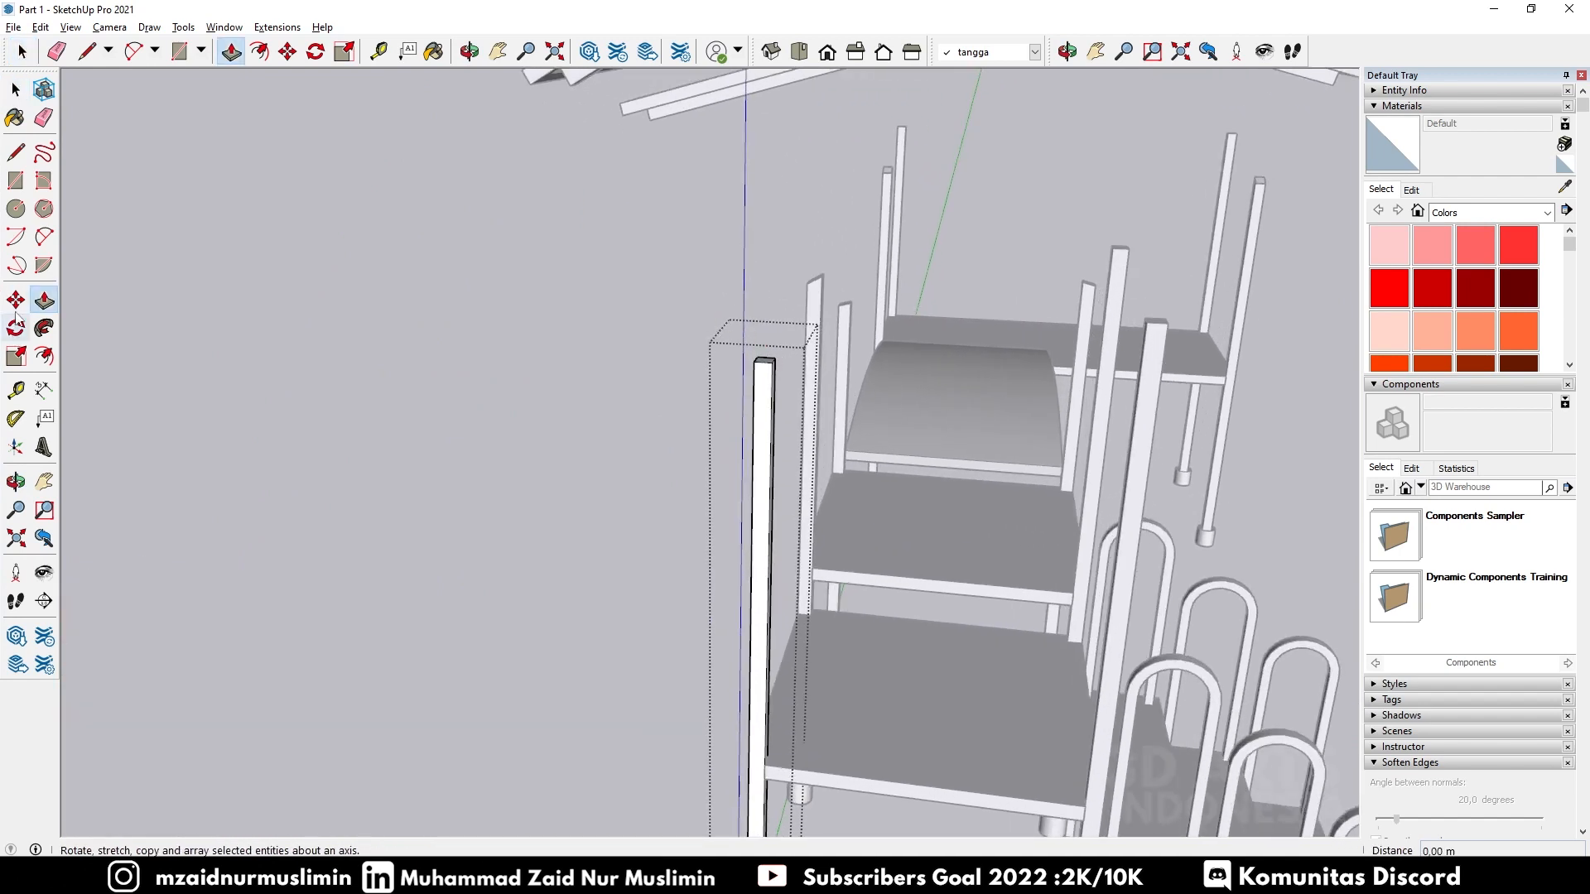
middle_drag(877, 248, 789, 382)
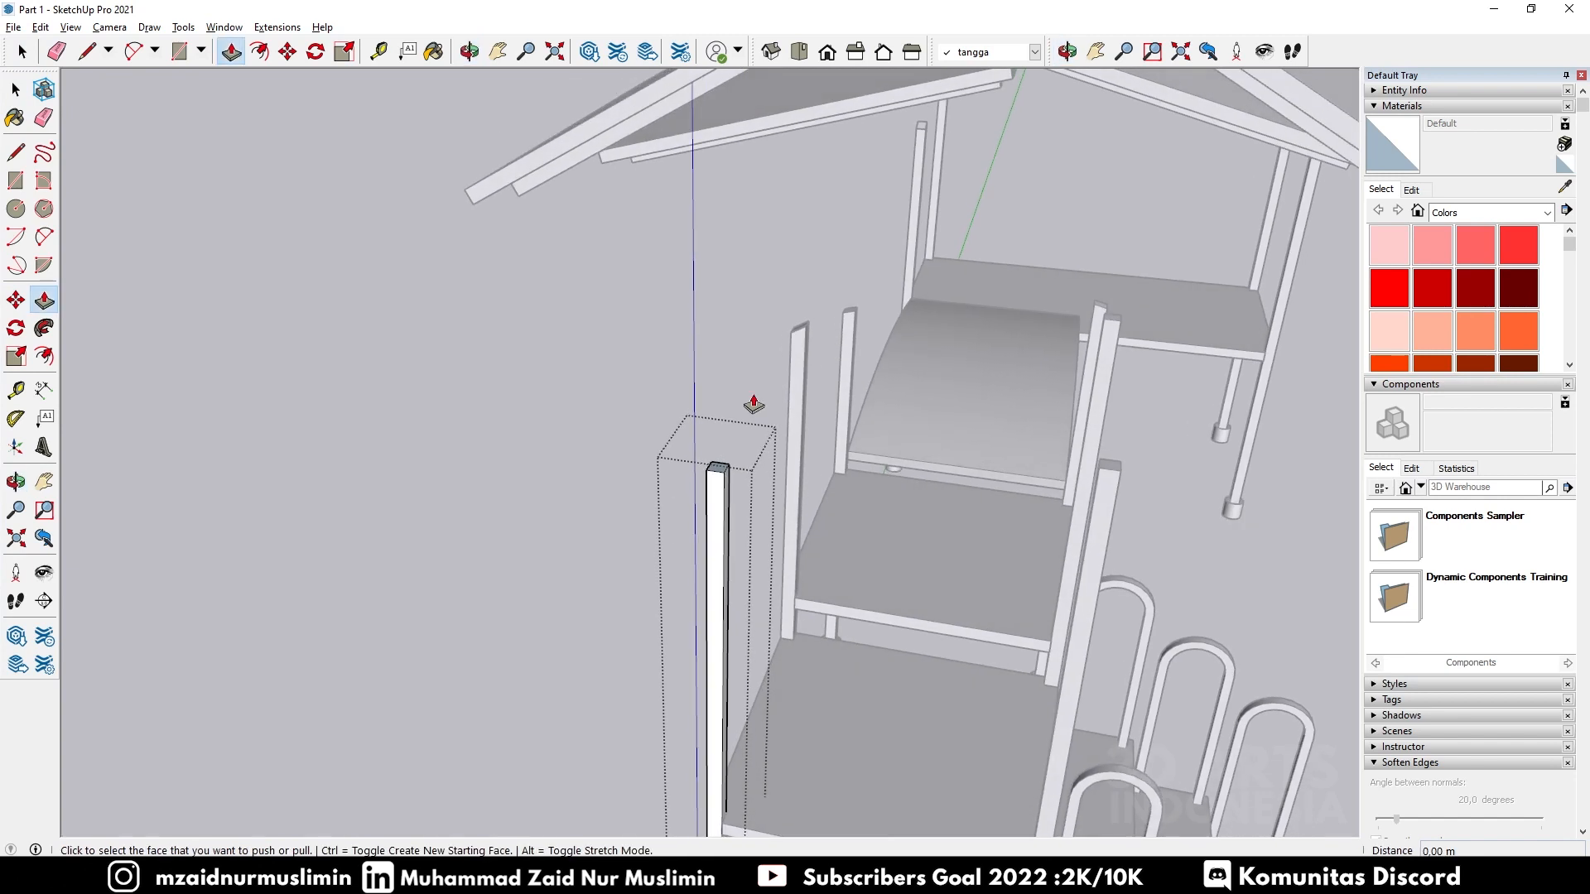
scroll(721, 470, up, 3)
key(space)
click(723, 473)
key(p)
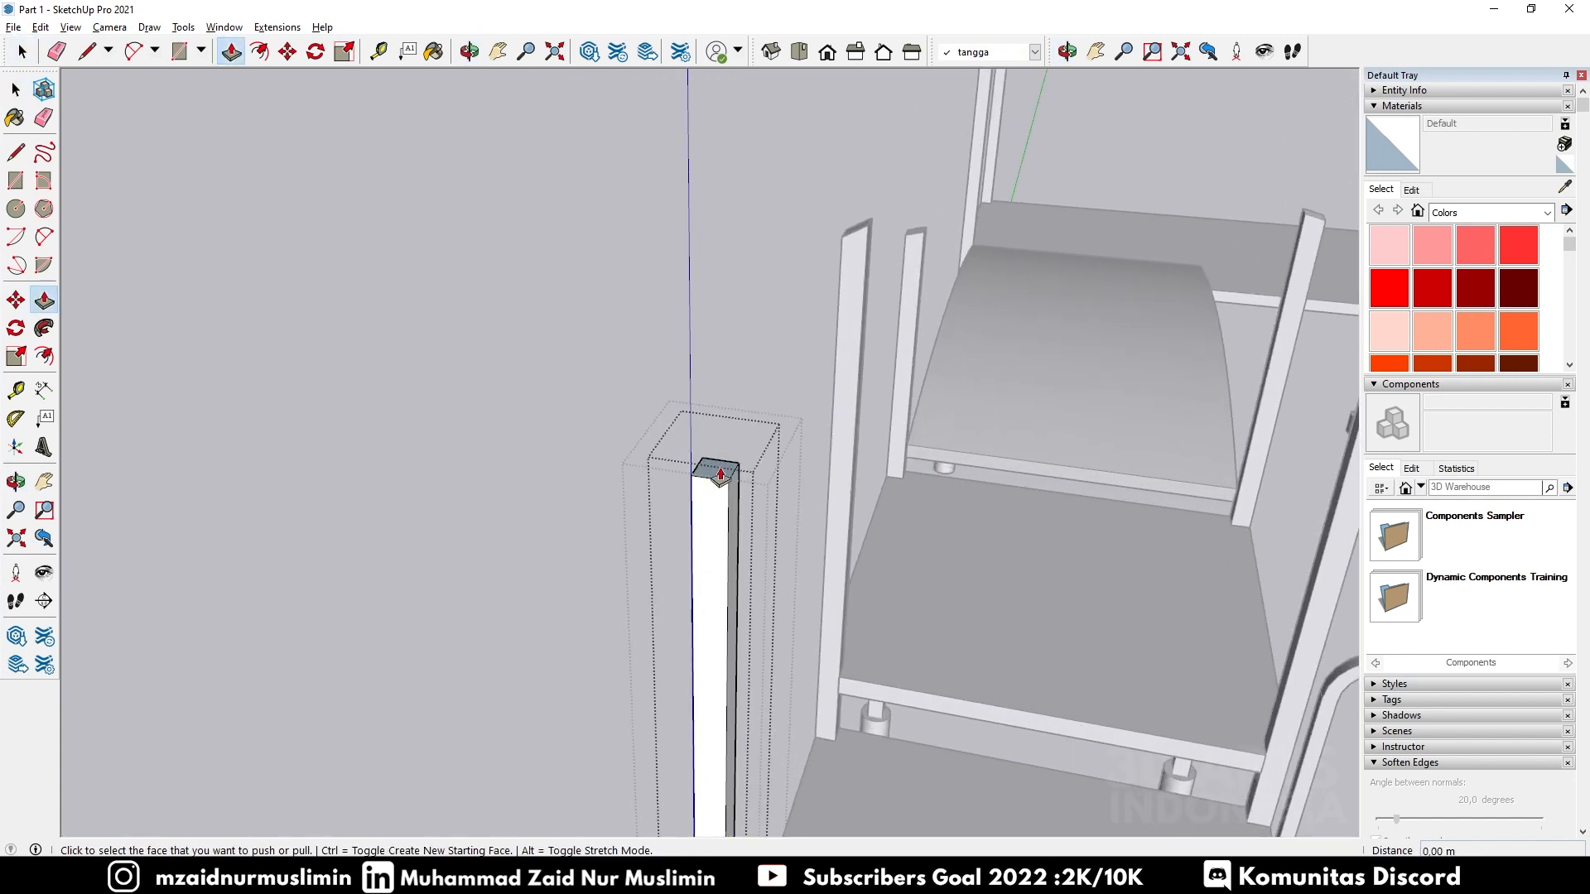
click(718, 476)
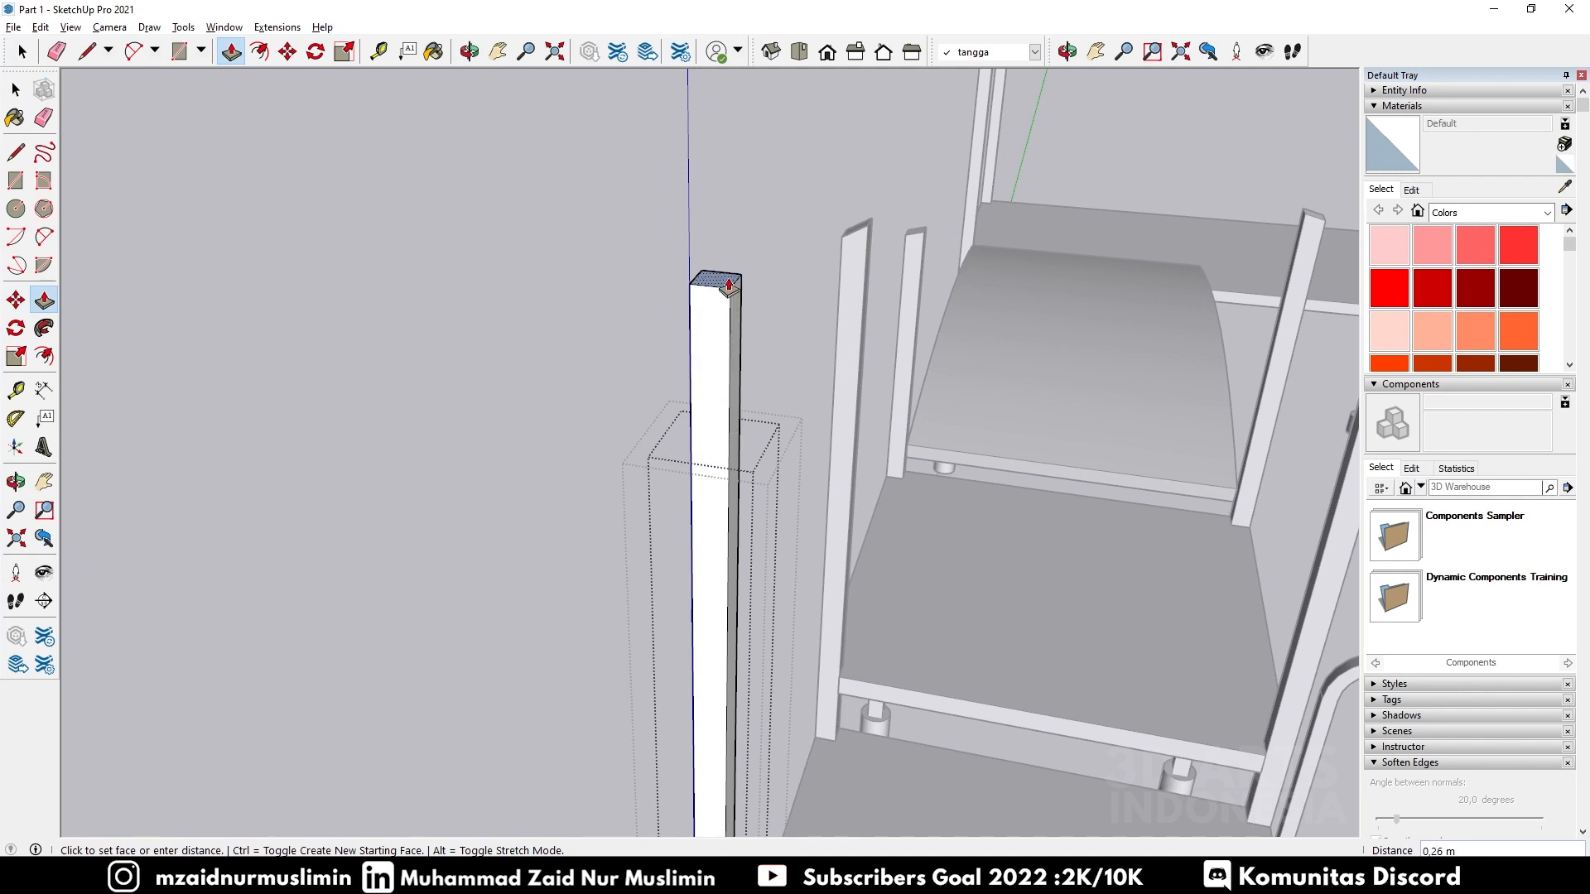
key(Return)
middle_drag(728, 284, 628, 234)
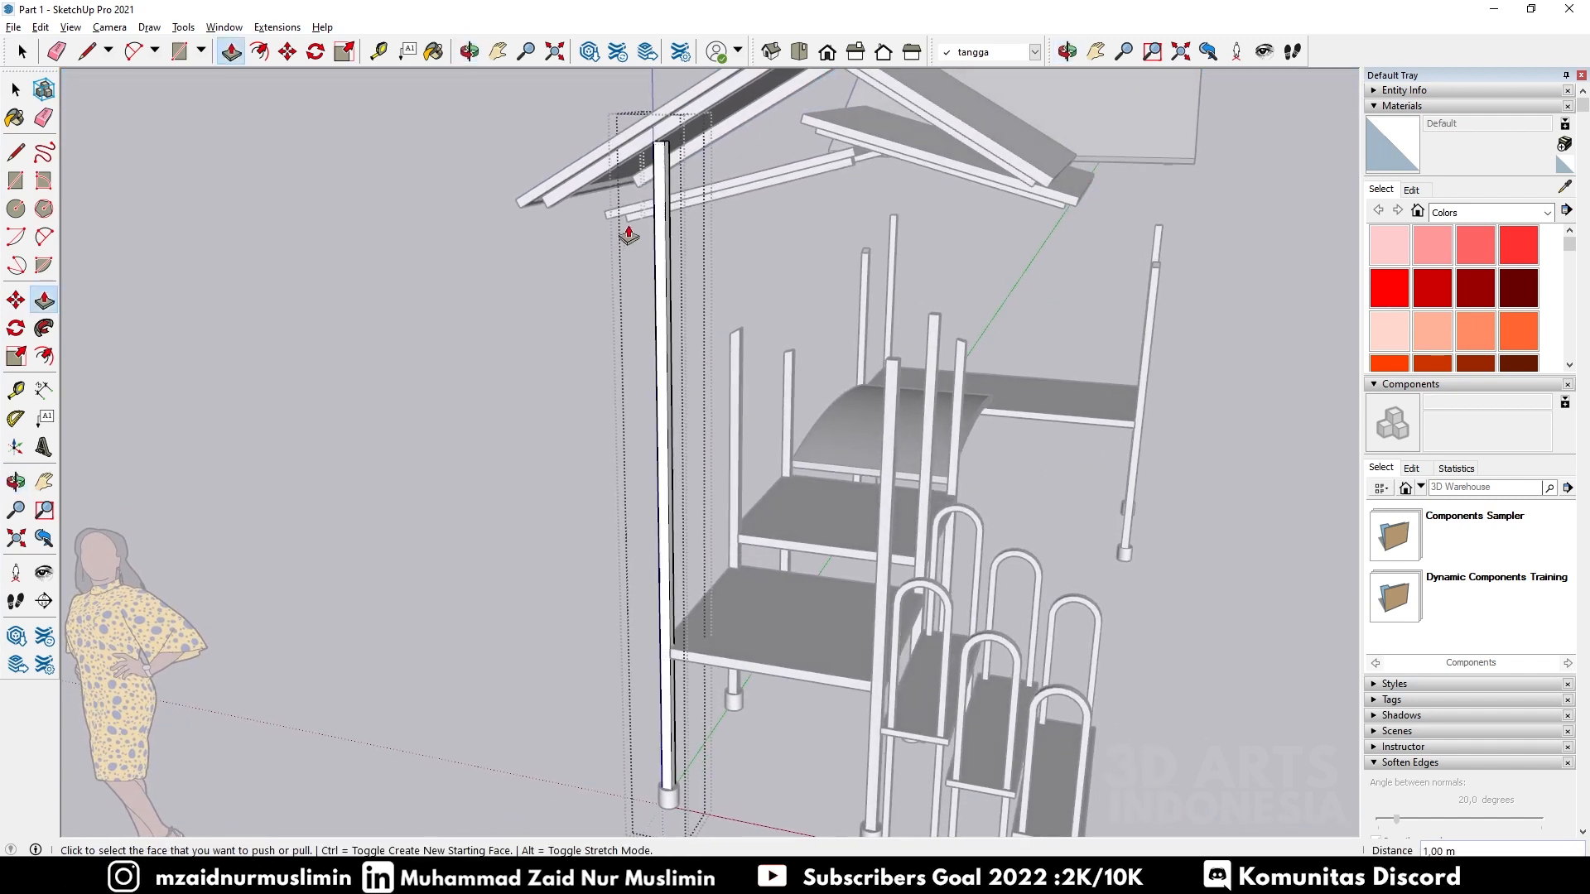
scroll(663, 140, up, 3)
scroll(674, 170, down, 3)
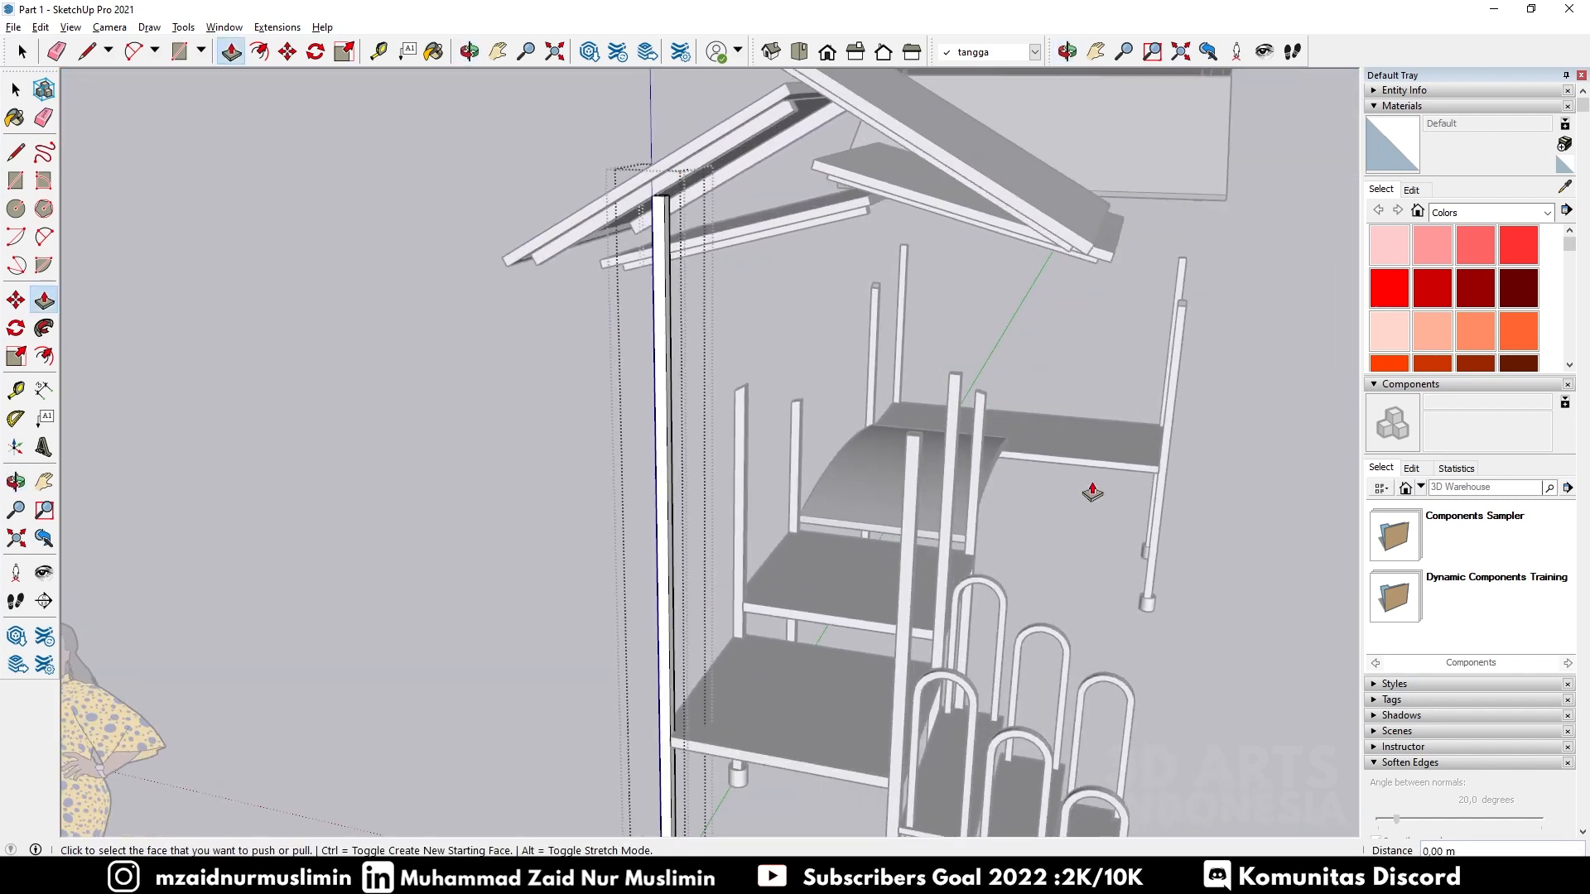
Step: Open the lowest platform's front corner post beside the stairs and push its top face up by 1 m
middle_drag(767, 325, 1065, 403)
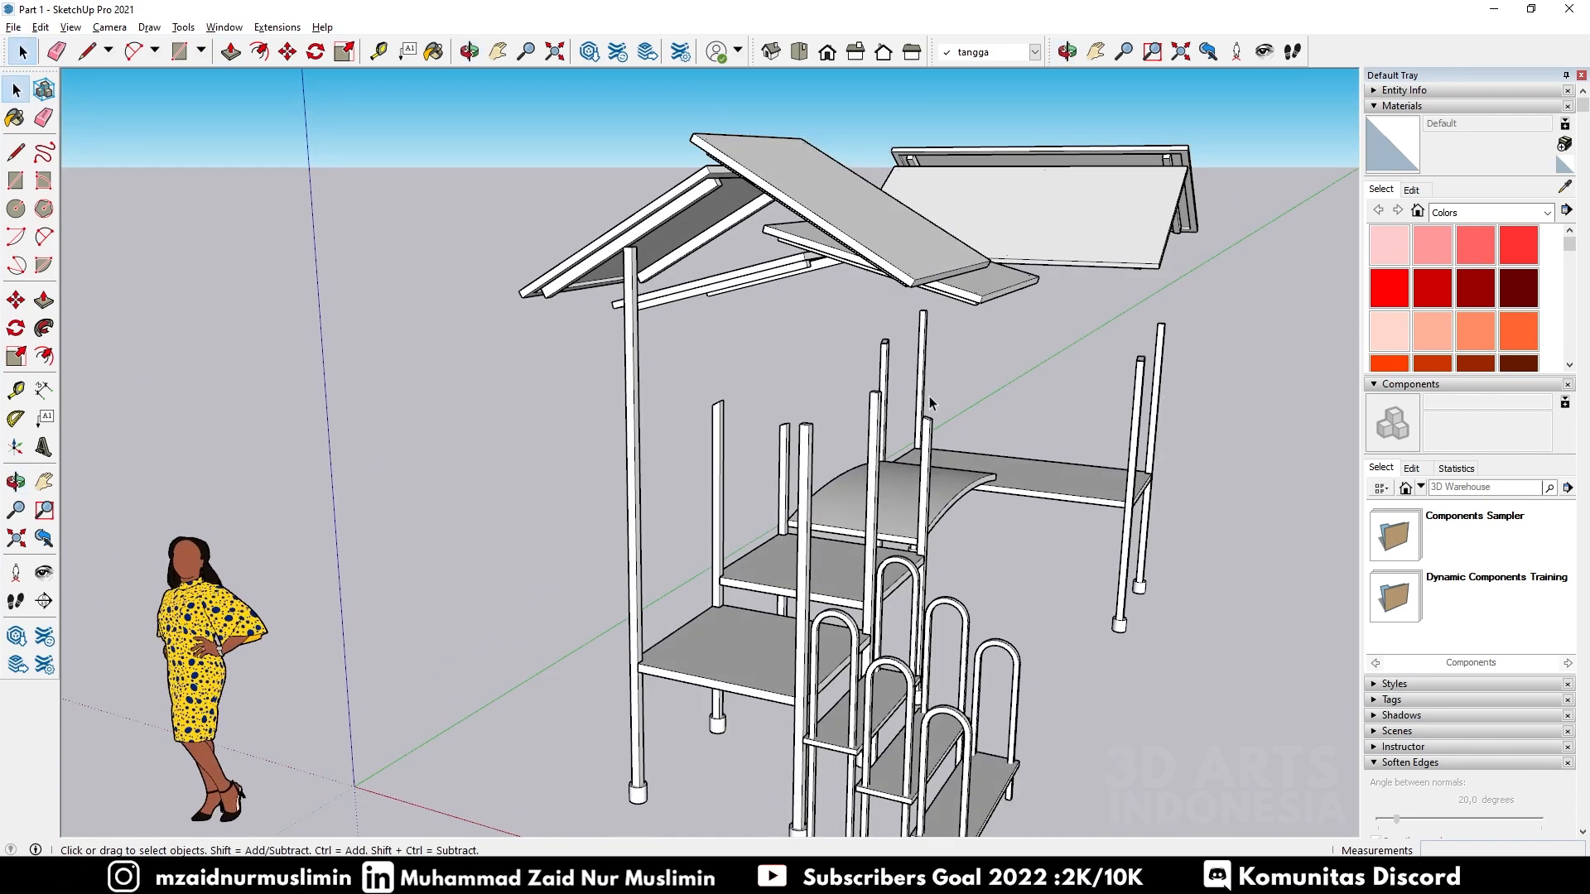
scroll(931, 403, up, 5)
click(811, 435)
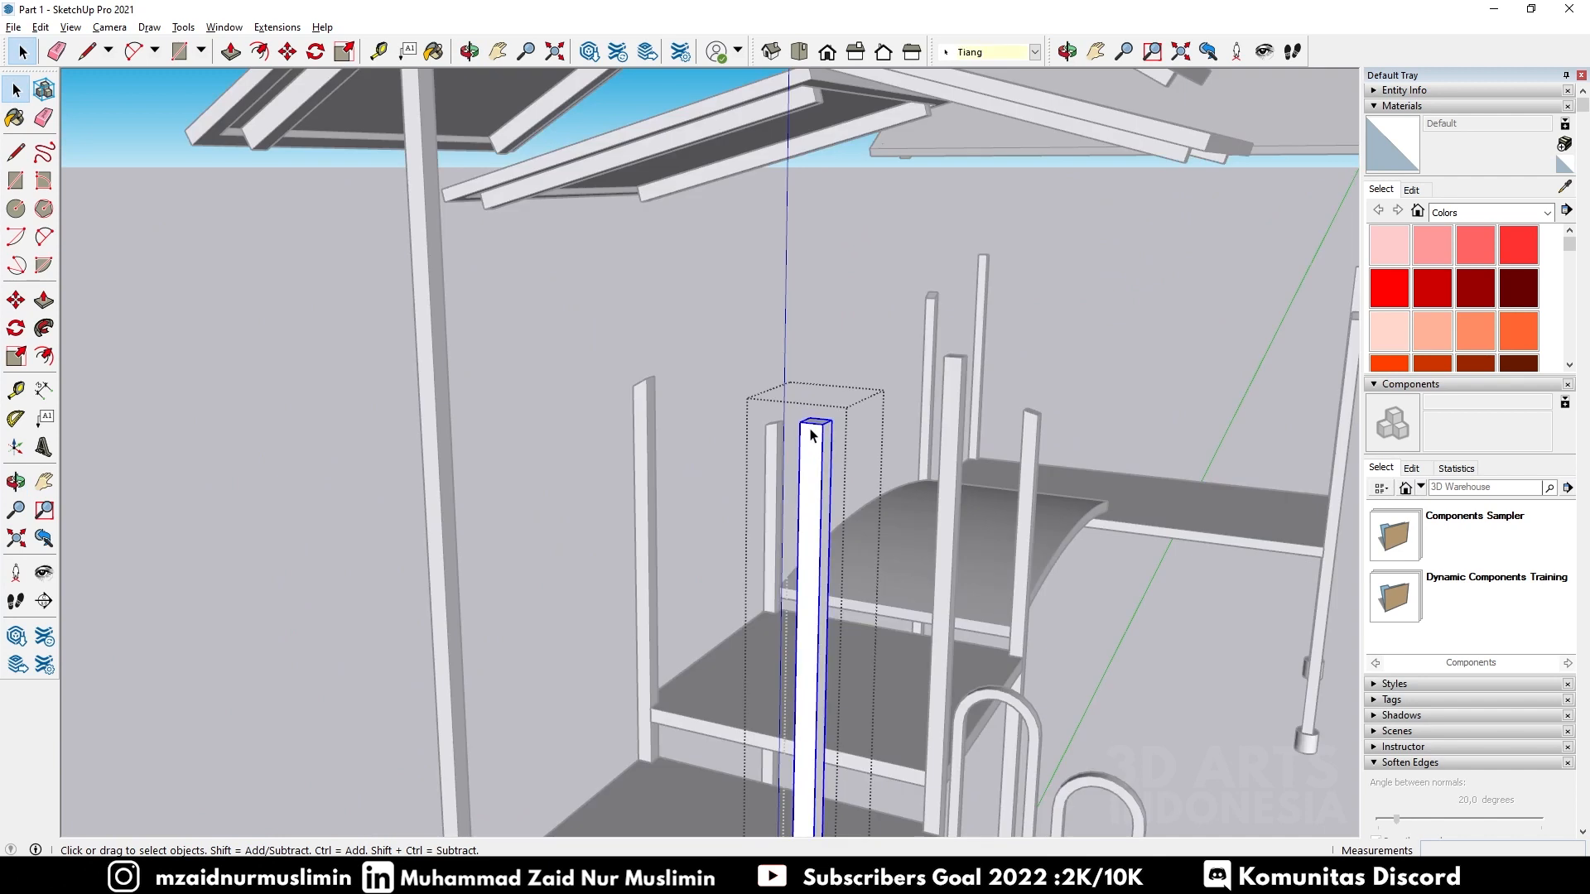
double_click(812, 435)
middle_drag(812, 435, 820, 432)
key(p)
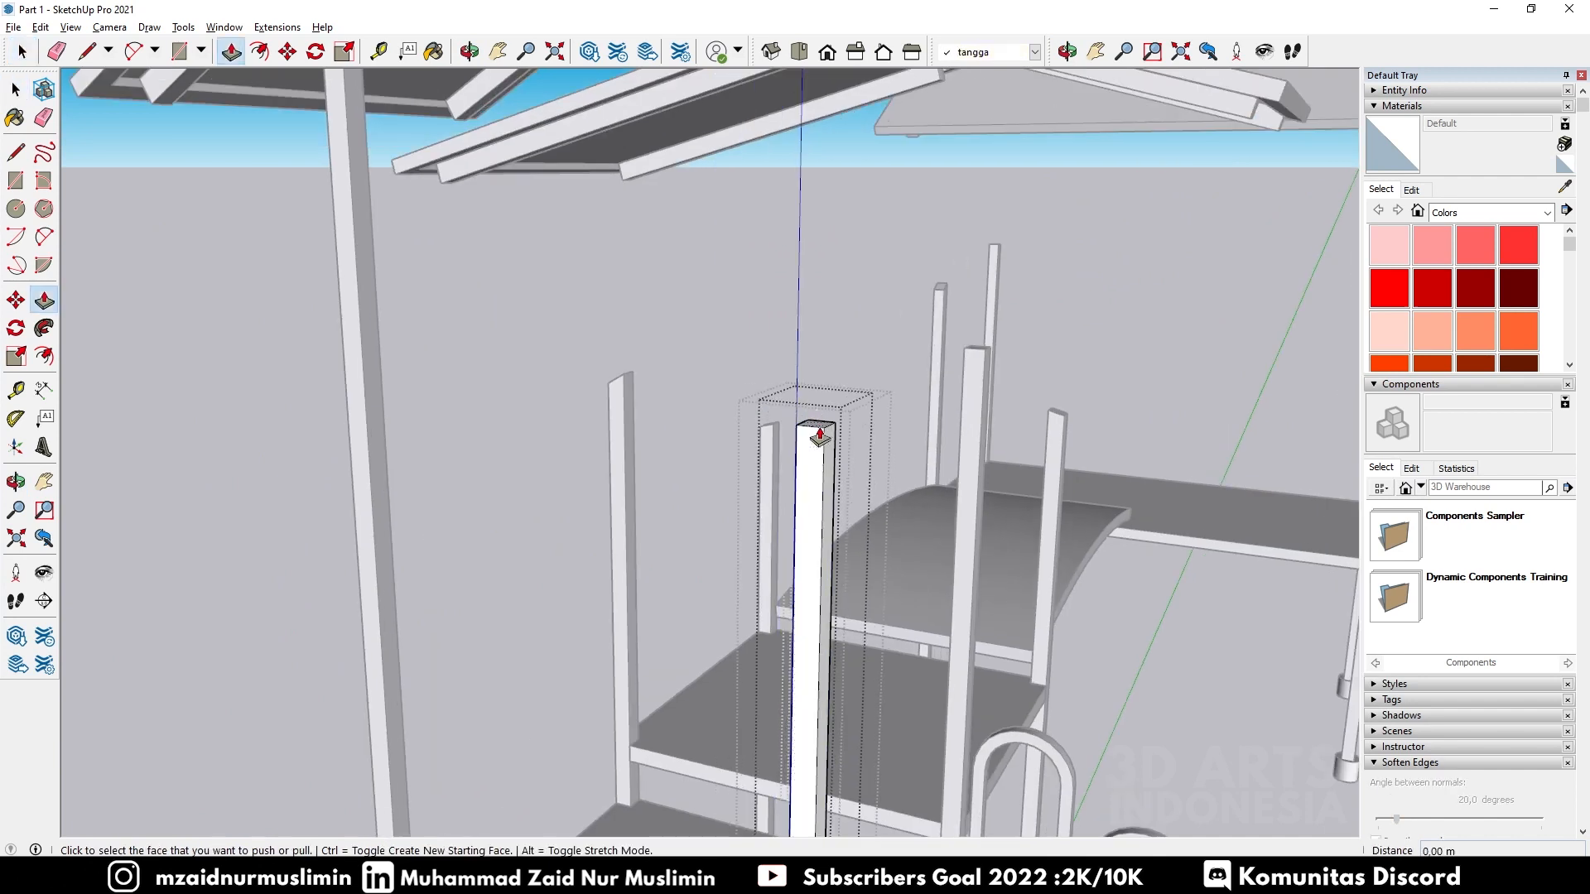
click(820, 429)
text(1)
key(Return)
scroll(704, 455, down, 5)
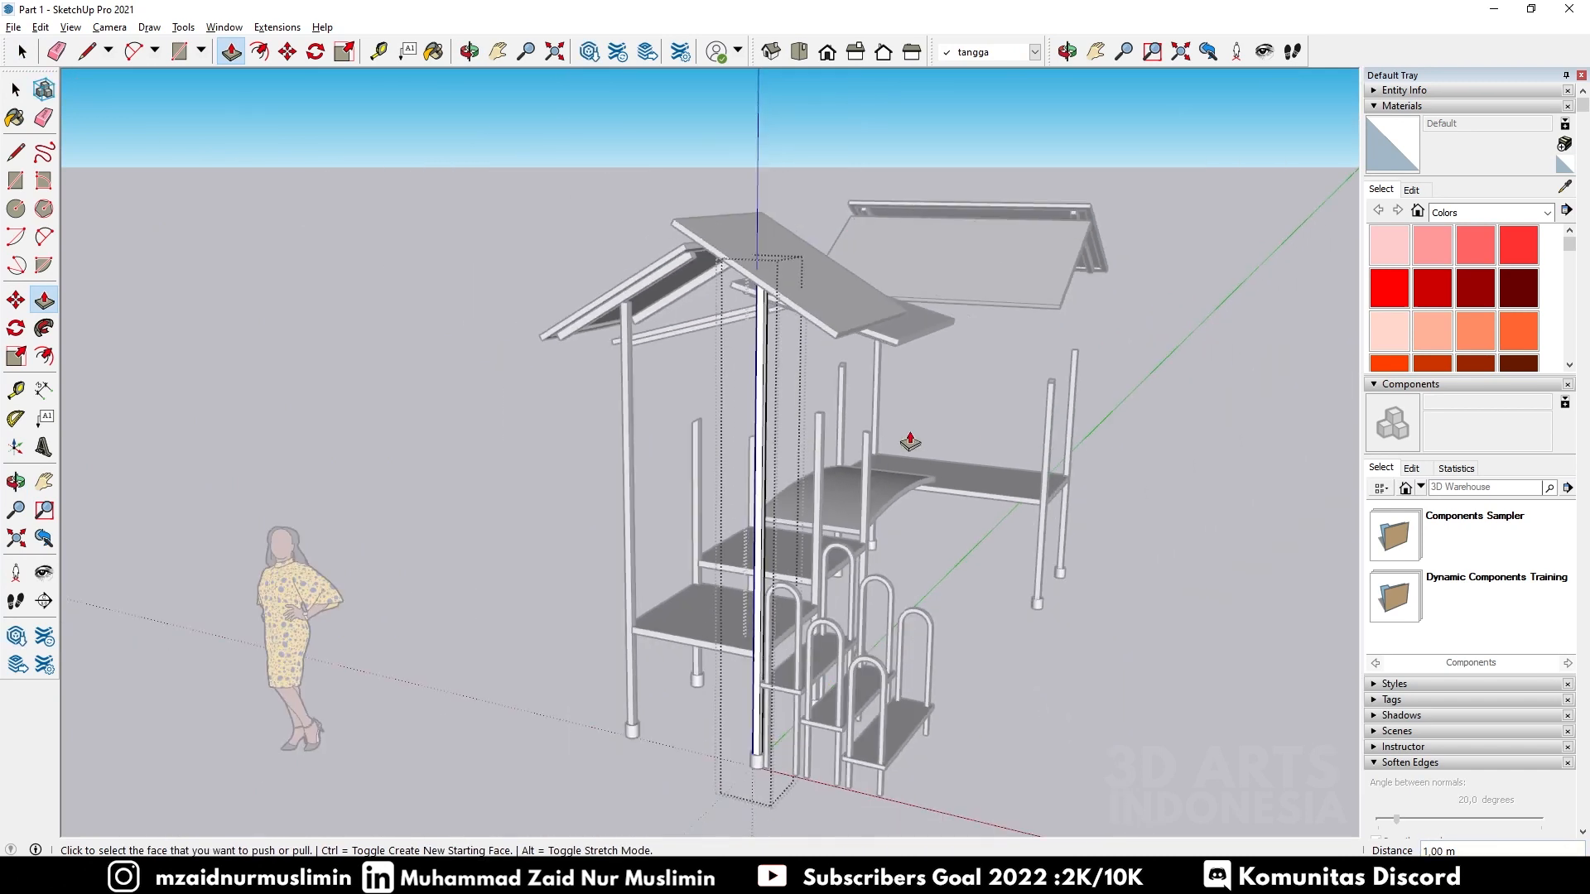
Step: Open the stair-side post between the lowest and second platforms and extend its top face upwards by 1 m
middle_drag(884, 444, 582, 490)
scroll(733, 462, up, 2)
scroll(734, 462, up, 2)
key(space)
double_click(756, 453)
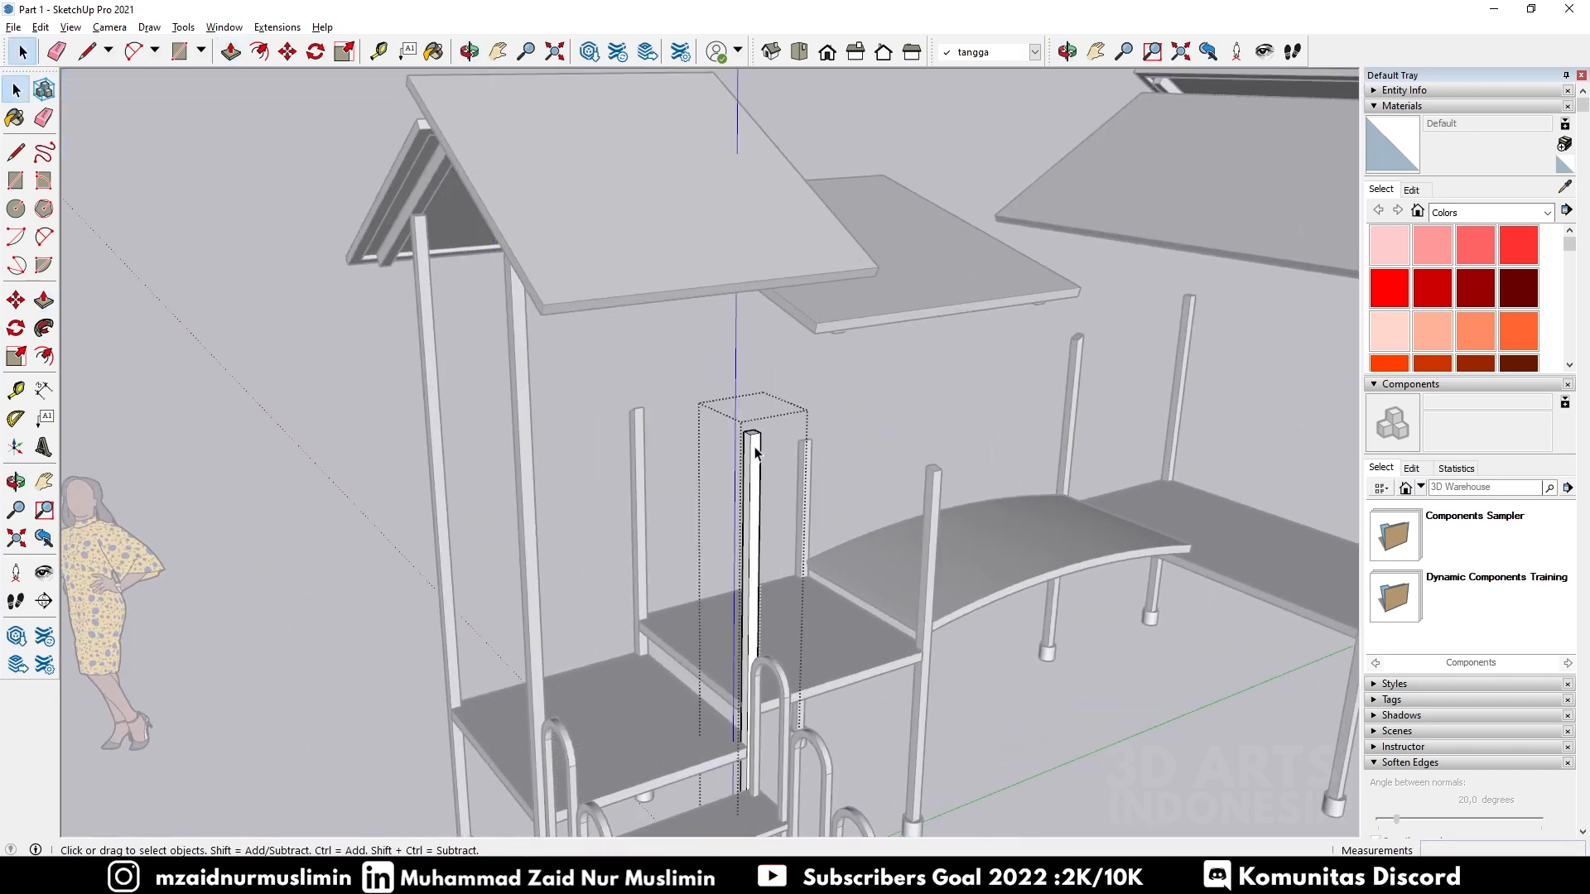
scroll(755, 444, up, 4)
key(p)
key(space)
double_click(754, 434)
key(p)
click(754, 434)
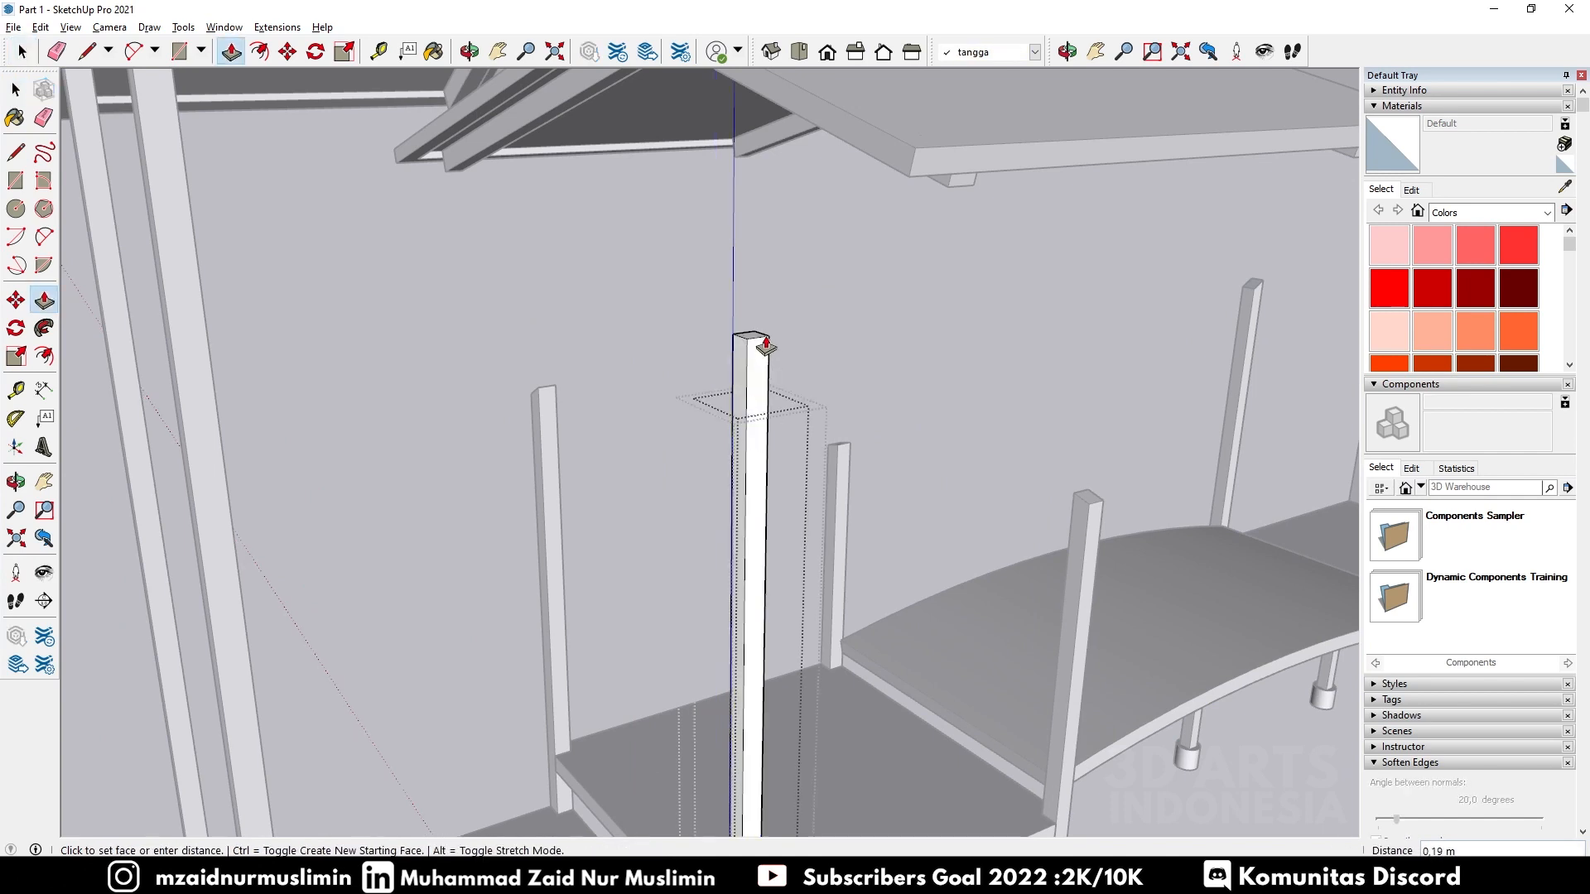
key(Return)
scroll(763, 348, down, 10)
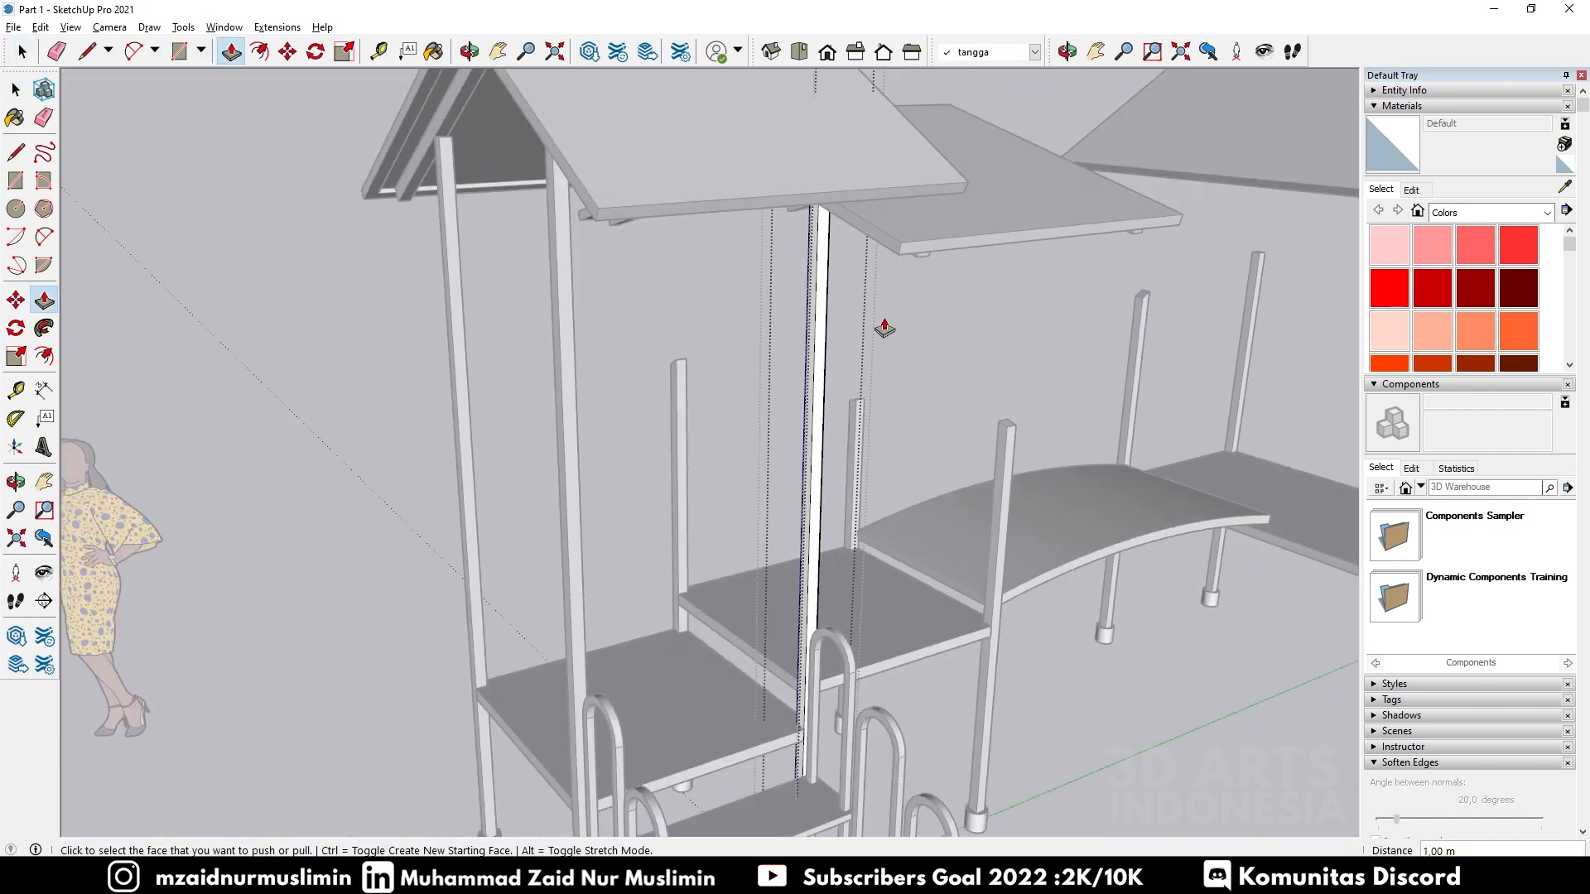
Step: Open the post between the lowest and second platforms opposite the stairs and draw a 0.05 by 0.05 m rectangle at its slanted top
key(space)
middle_drag(642, 327, 1146, 380)
scroll(780, 351, up, 8)
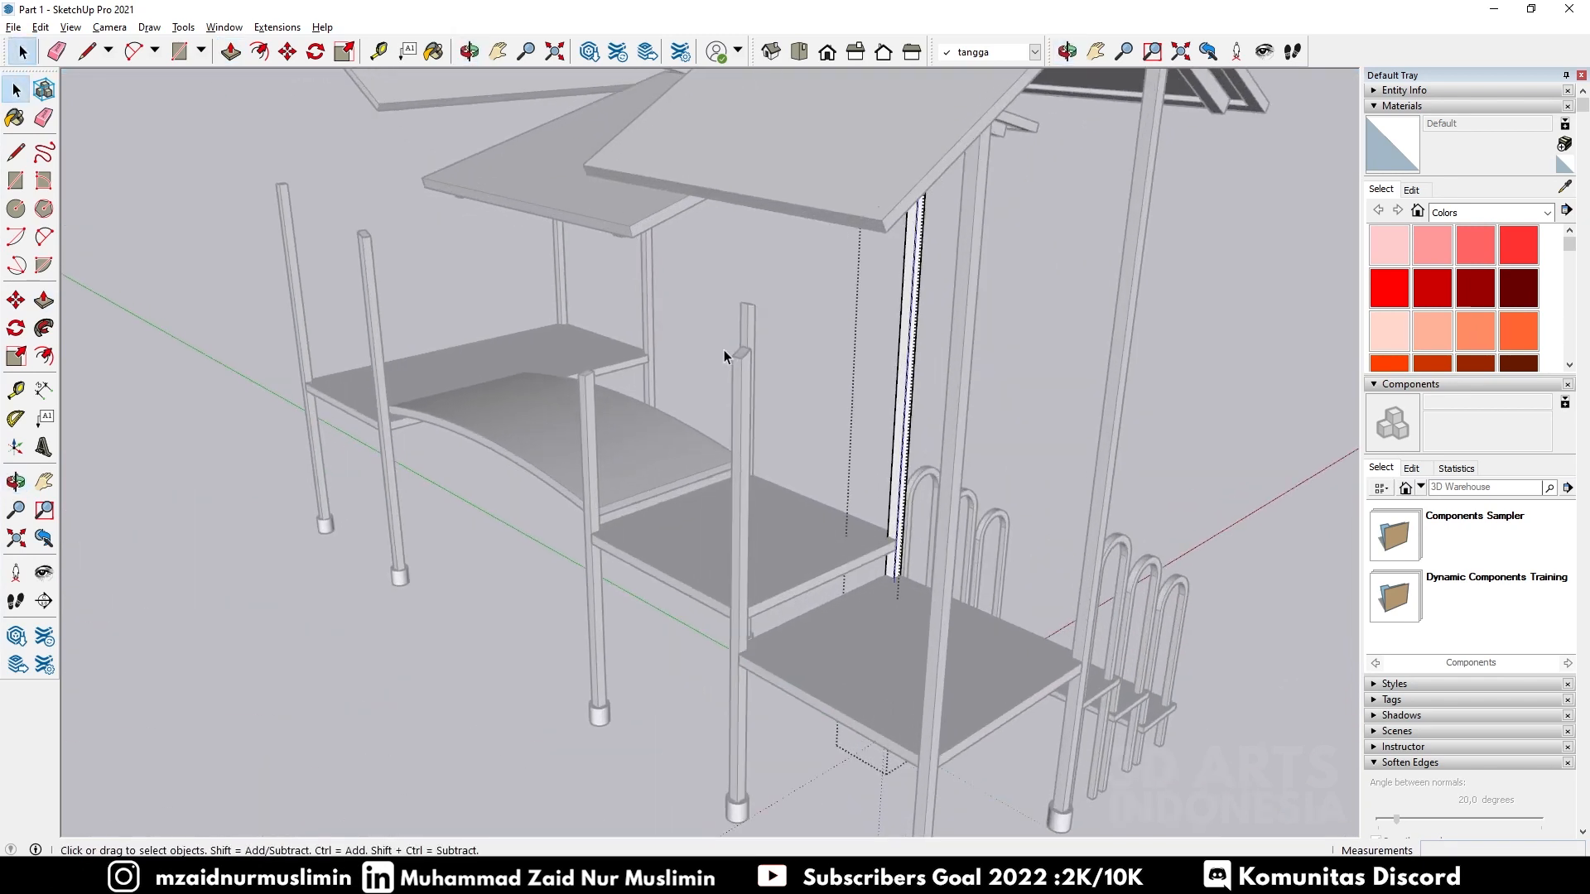
middle_drag(820, 377, 677, 393)
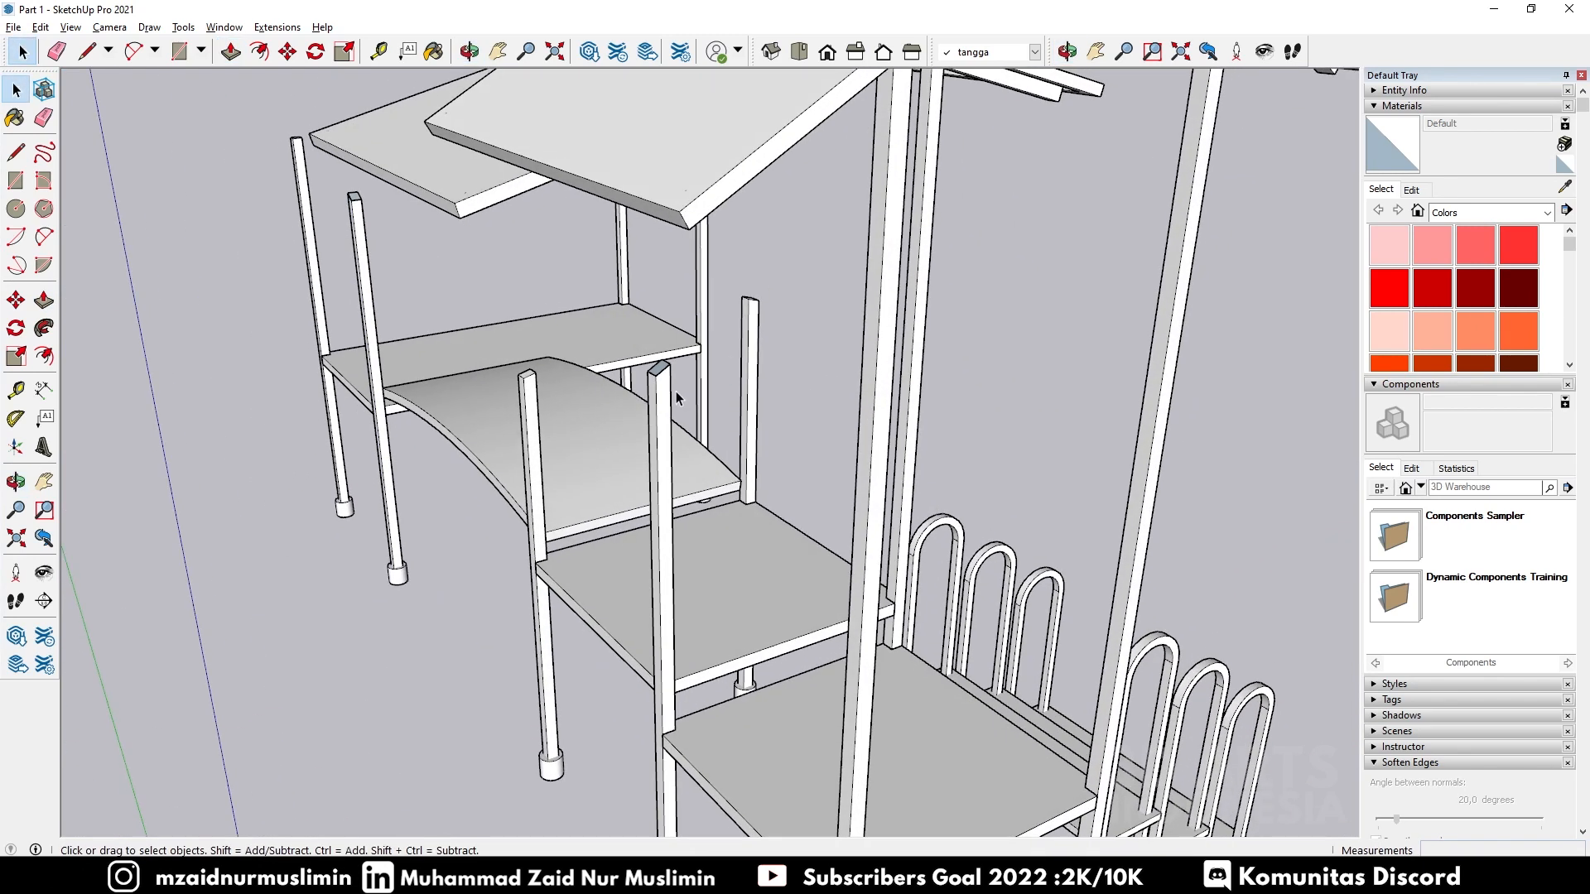
double_click(663, 388)
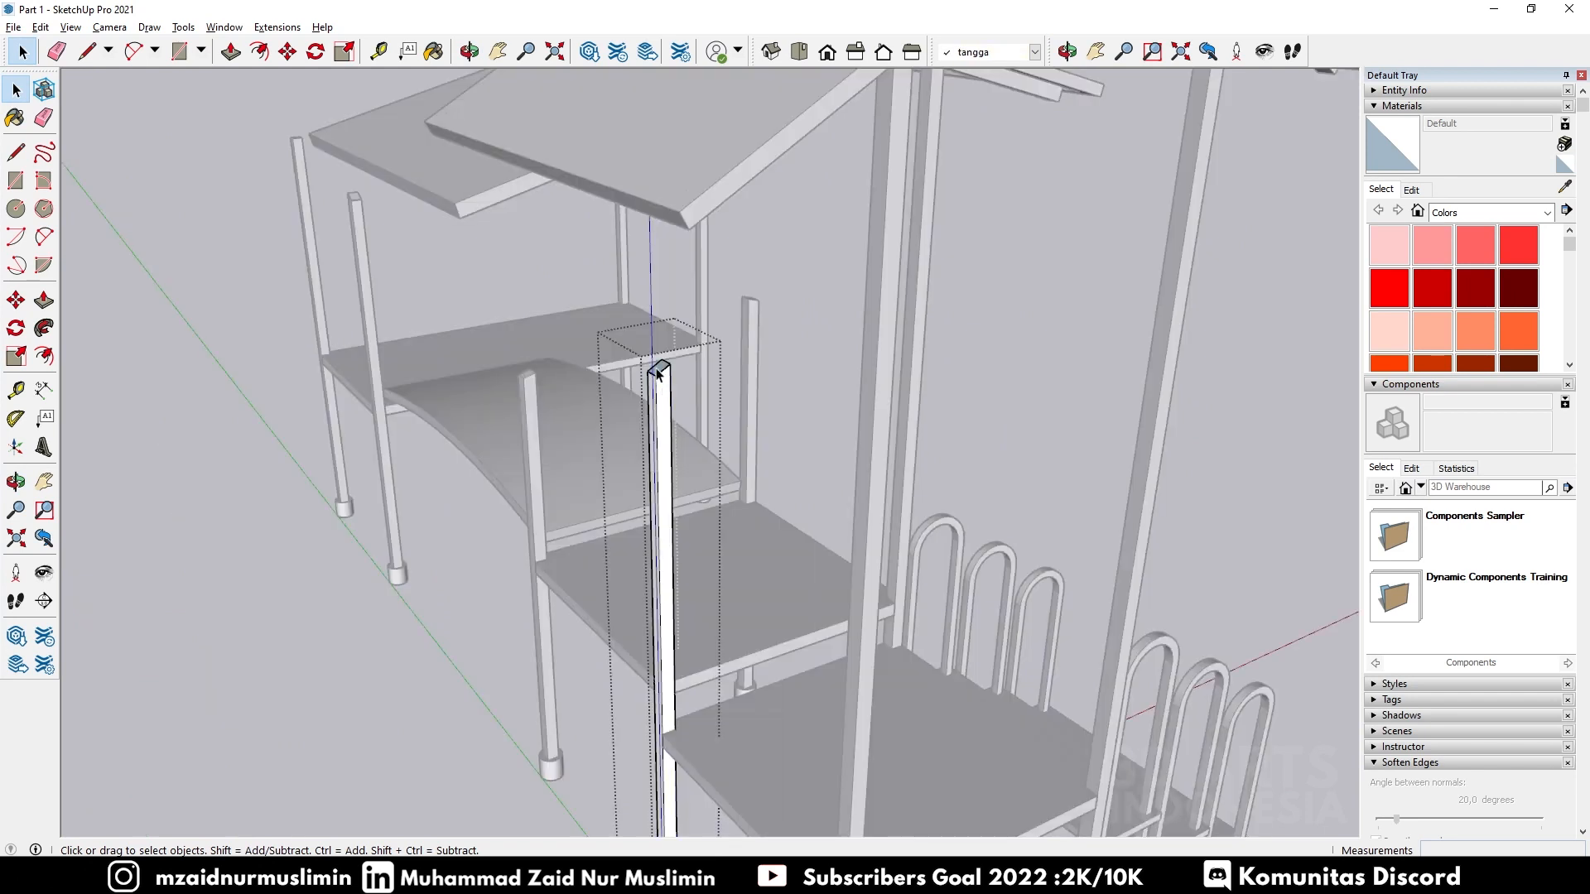
scroll(657, 372, up, 2)
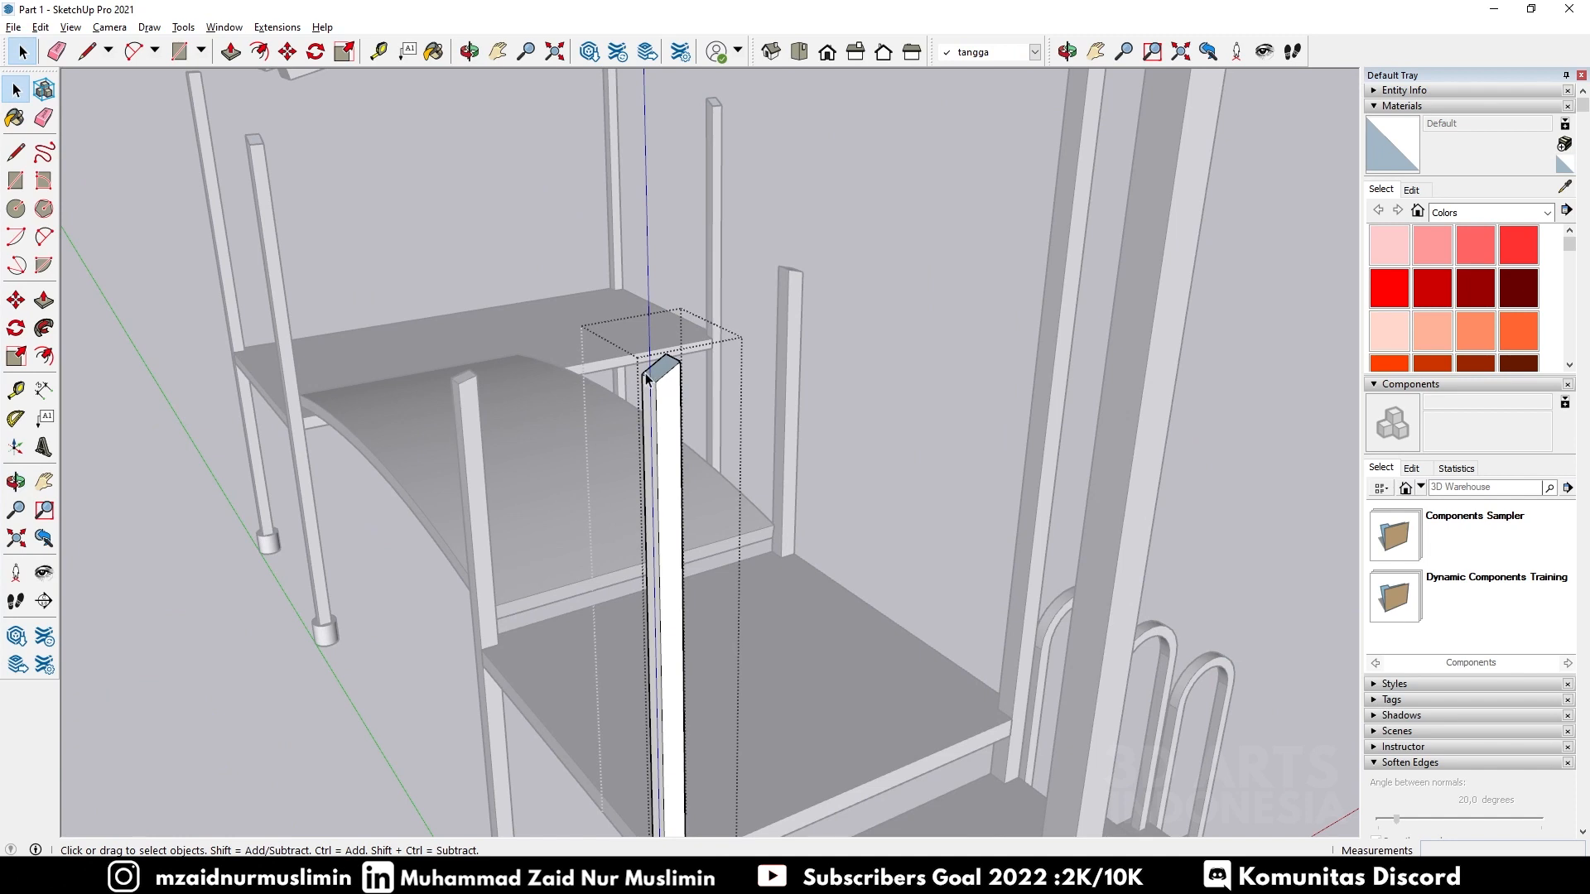
key(r)
click(643, 373)
click(680, 367)
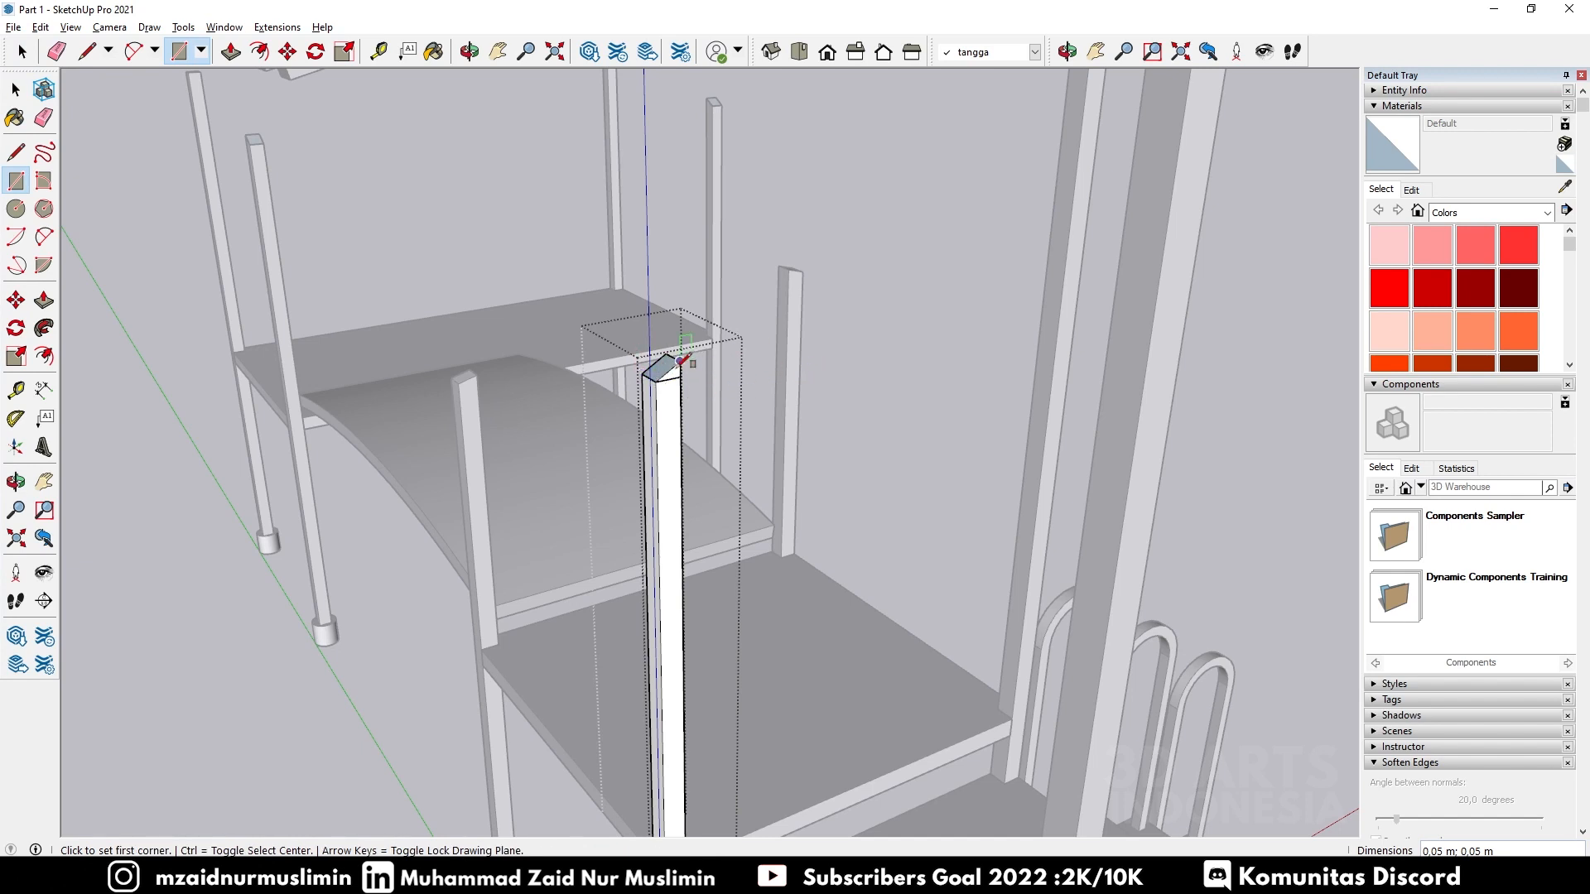
middle_drag(675, 358, 642, 367)
key(p)
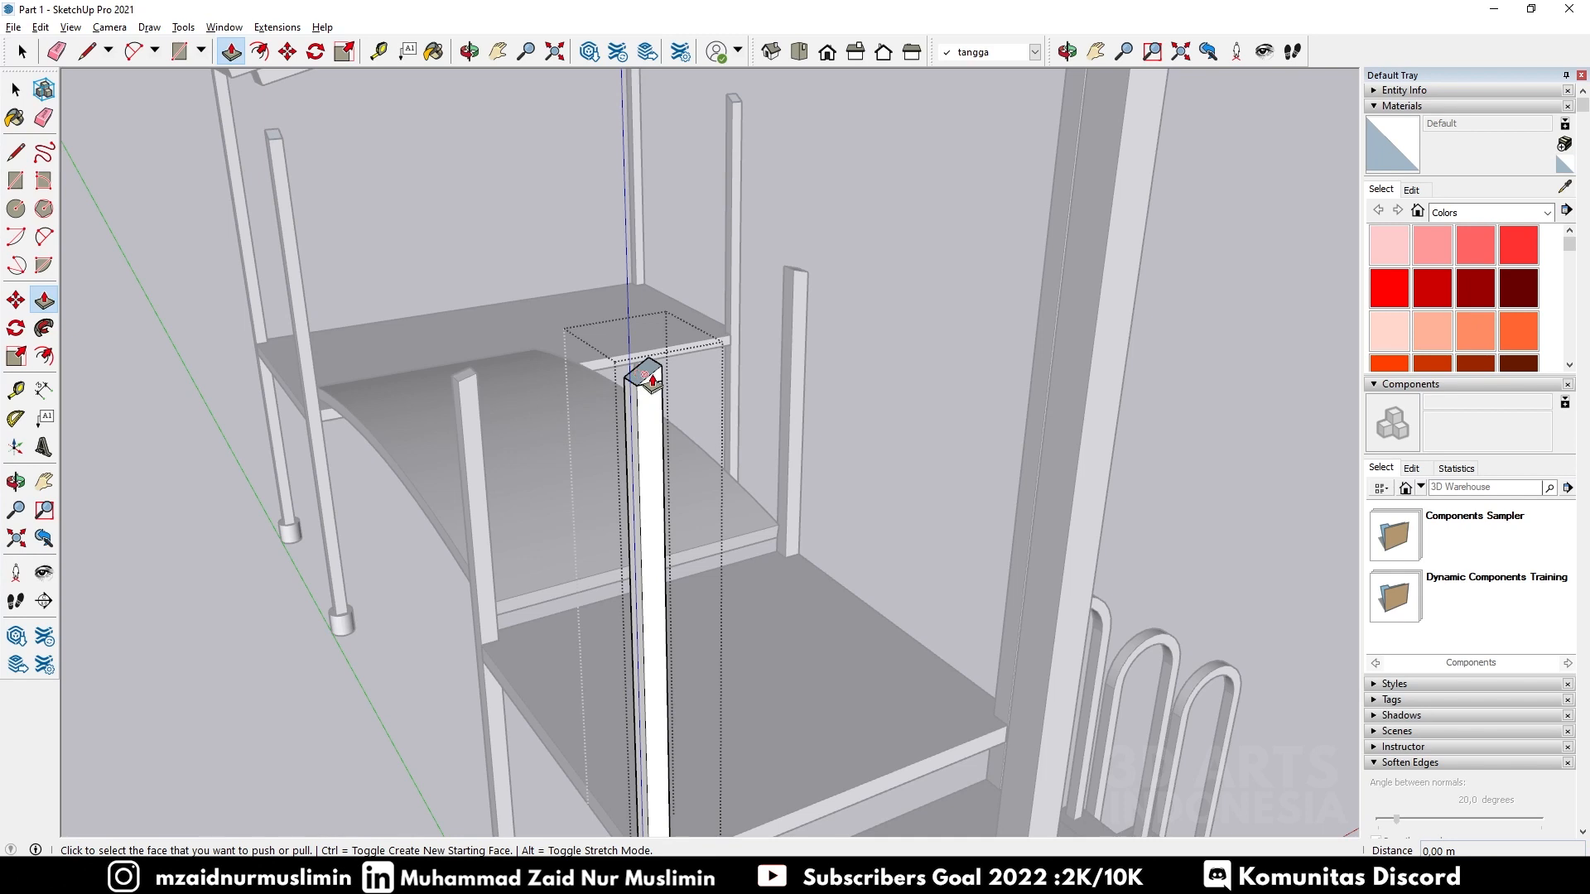
Step: Examine the slanted top of the opened post and its position beneath the raised roof
scroll(650, 381, down, 6)
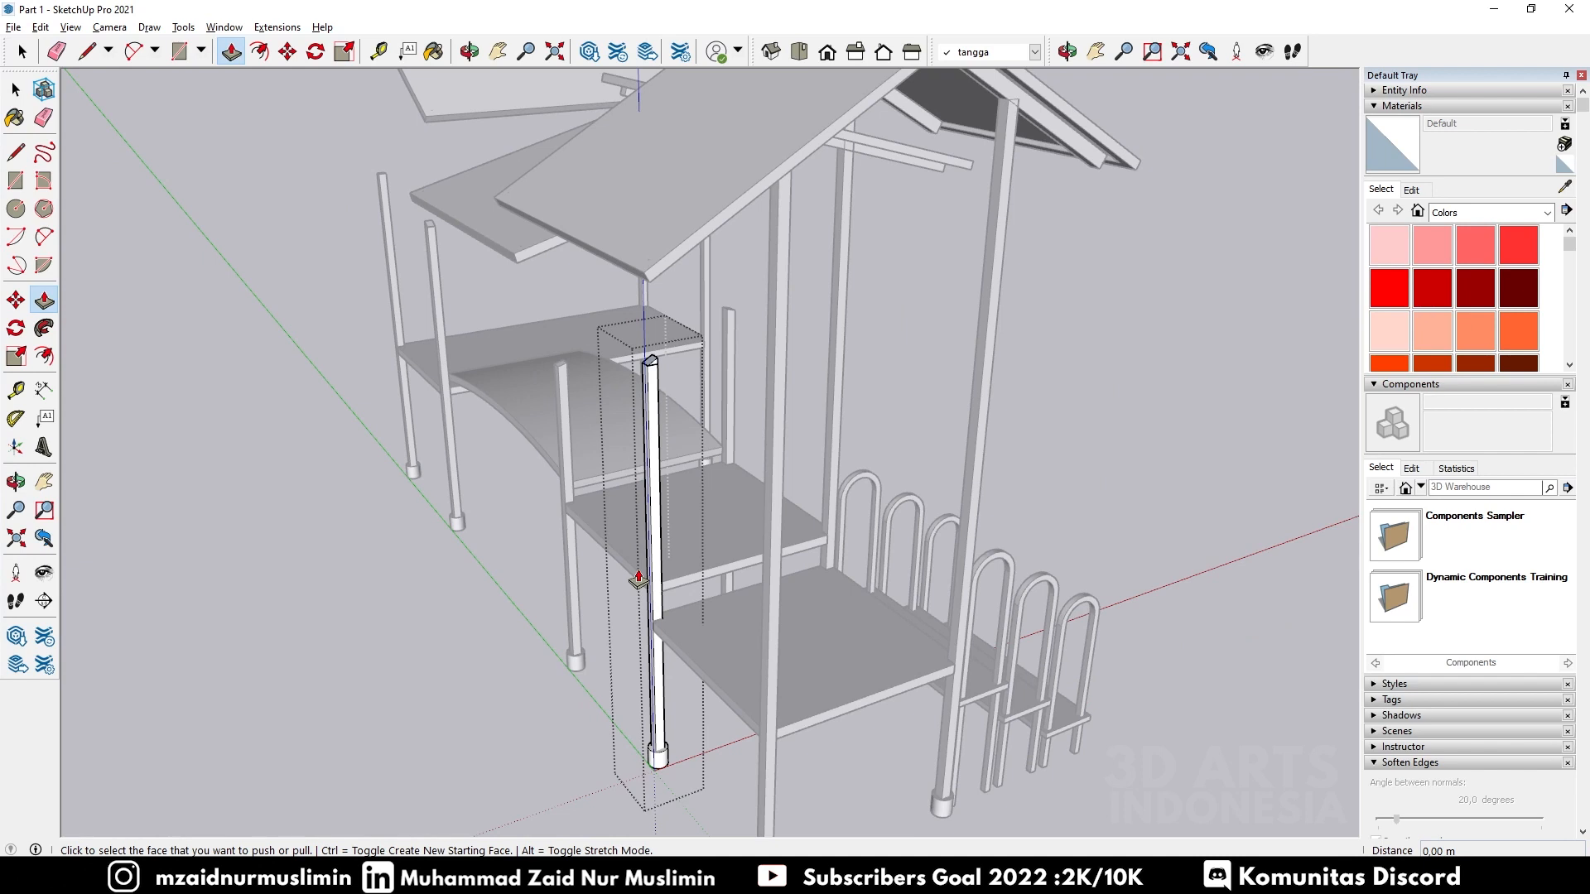
scroll(649, 359, up, 5)
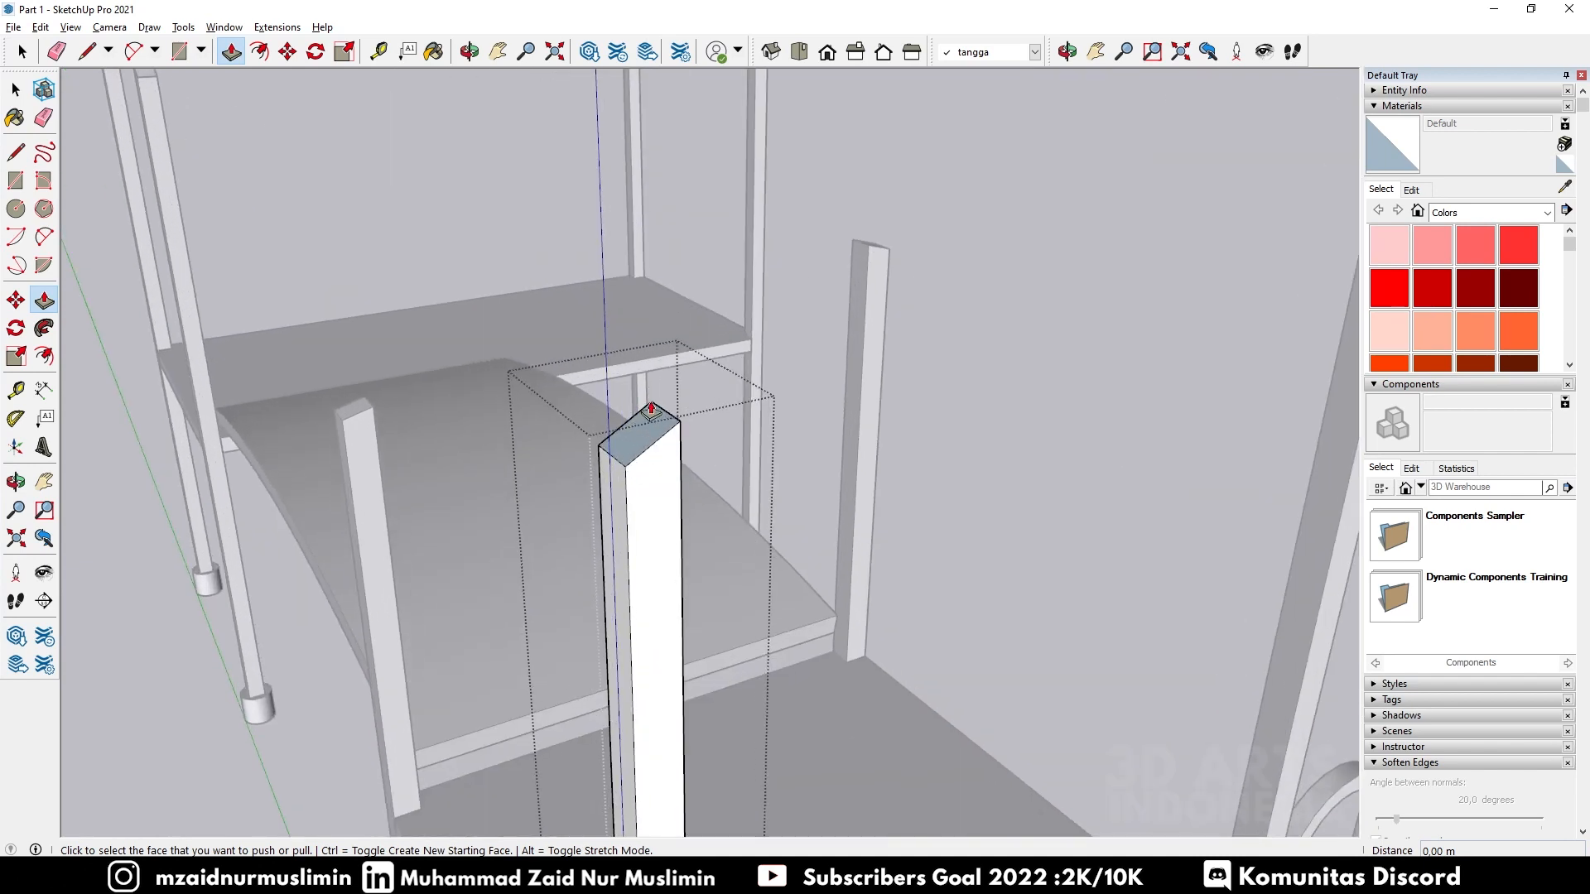
key(space)
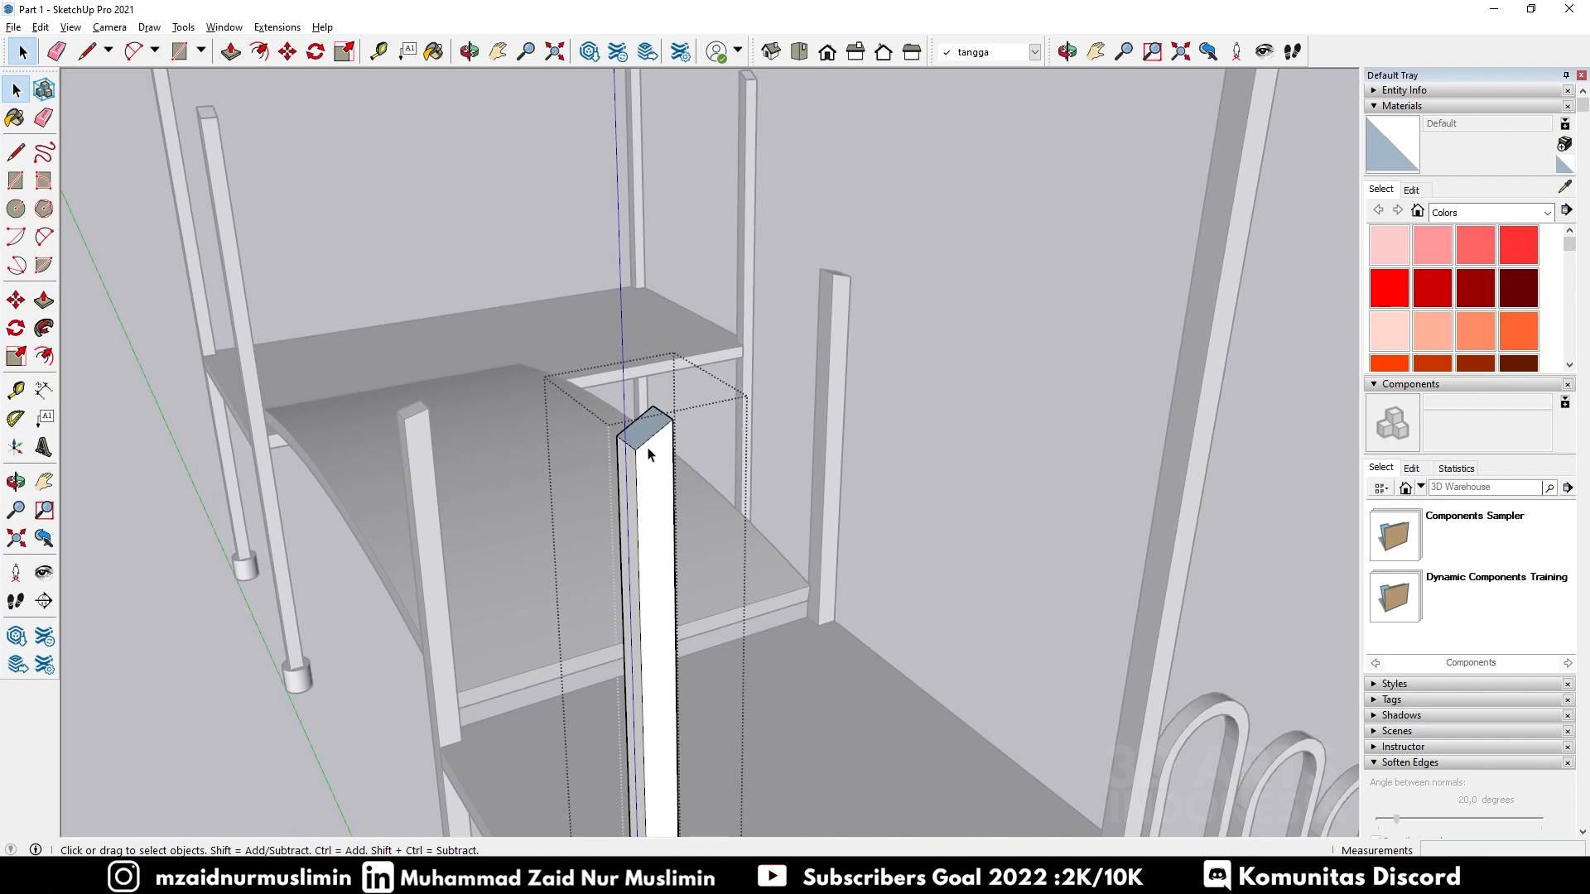
scroll(649, 454, down, 3)
scroll(649, 433, up, 3)
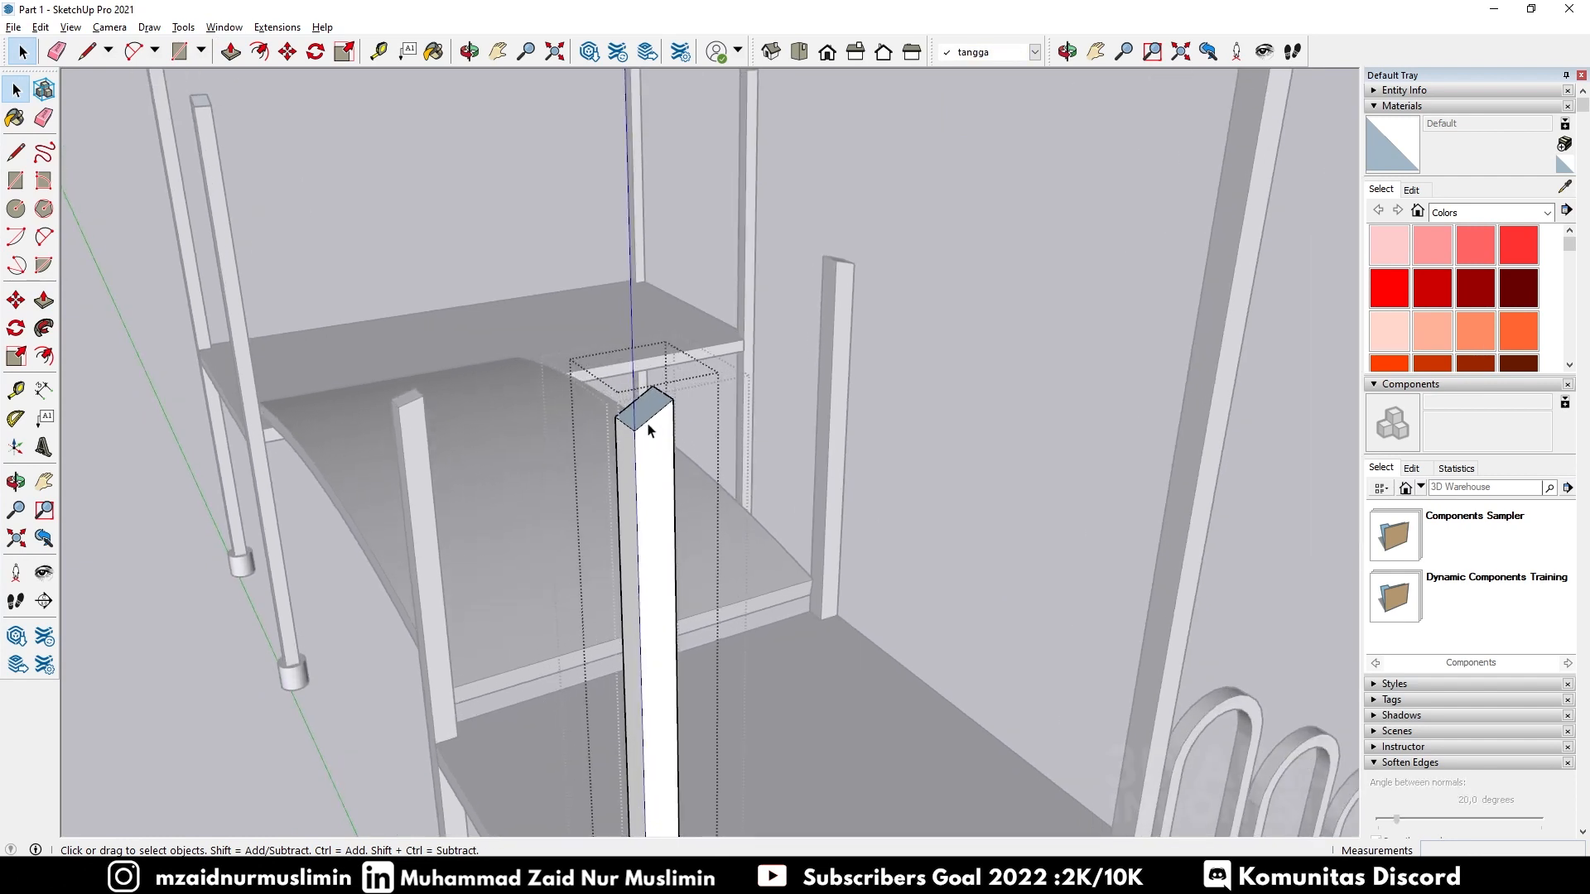
scroll(649, 431, down, 3)
scroll(649, 439, up, 2)
scroll(641, 422, down, 5)
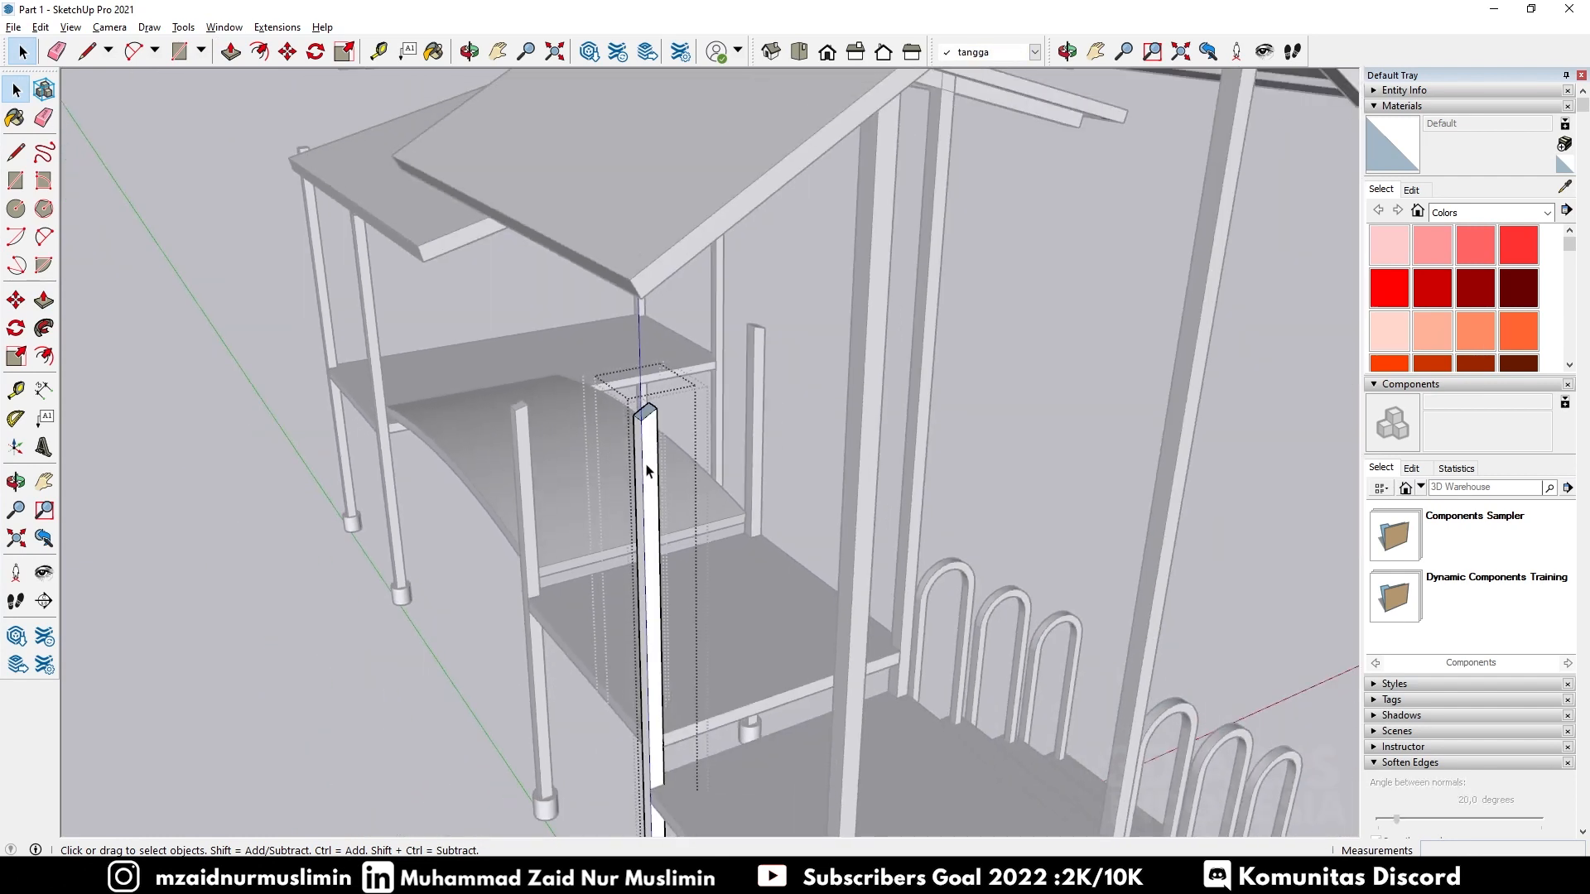
scroll(658, 495, up, 5)
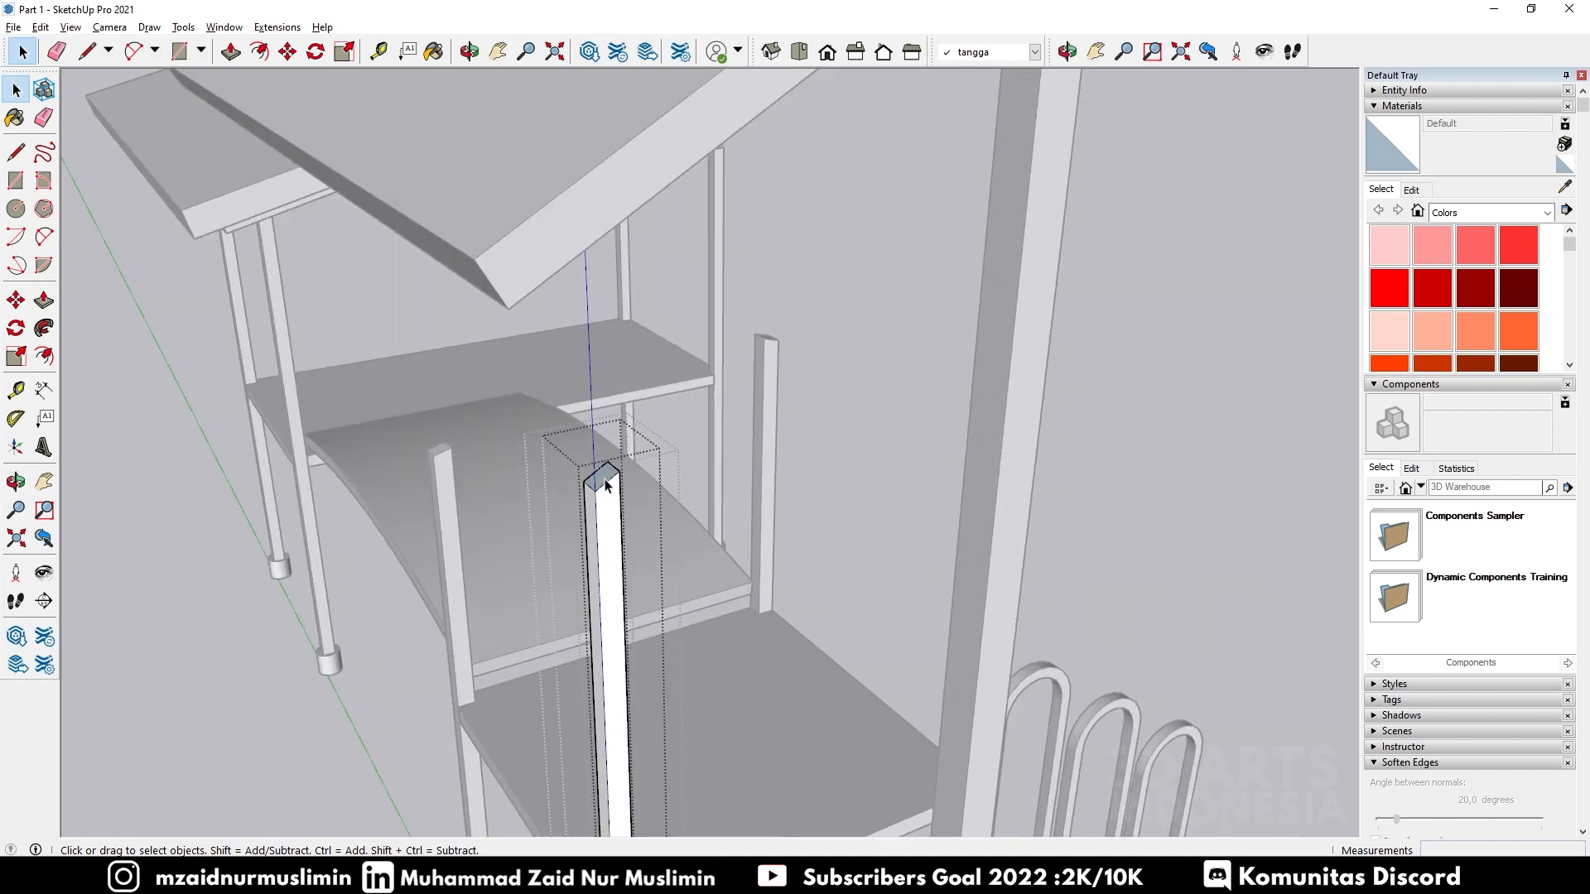
Step: Draw a 0.05 m edge and a horizontal rectangle through the opened post's slanted top between the lowest and second platforms
key(r)
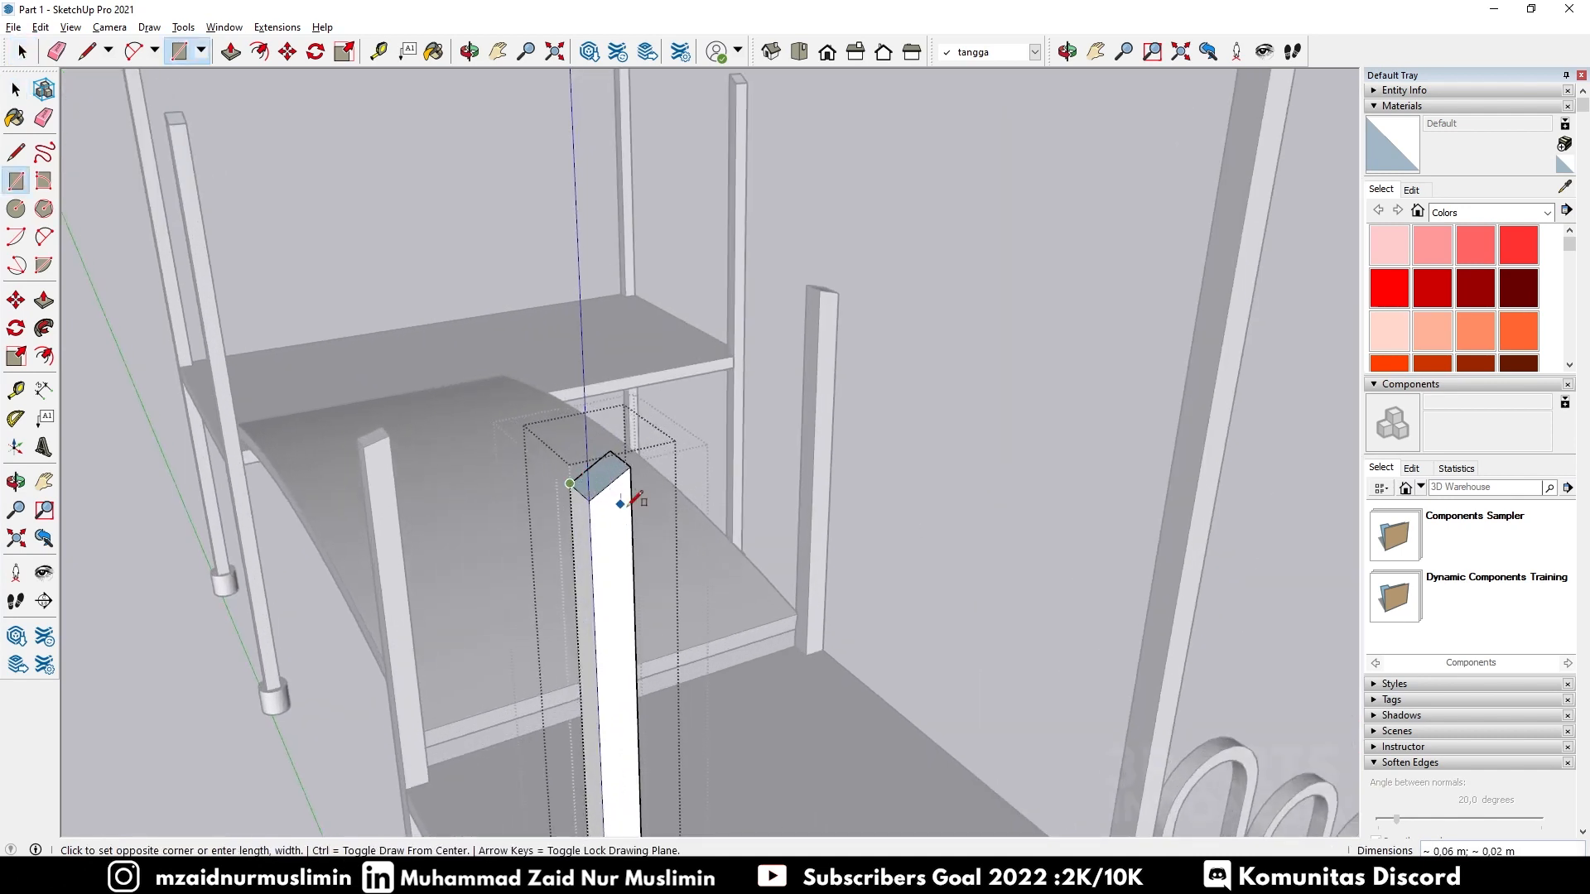
key(l)
click(588, 500)
click(631, 490)
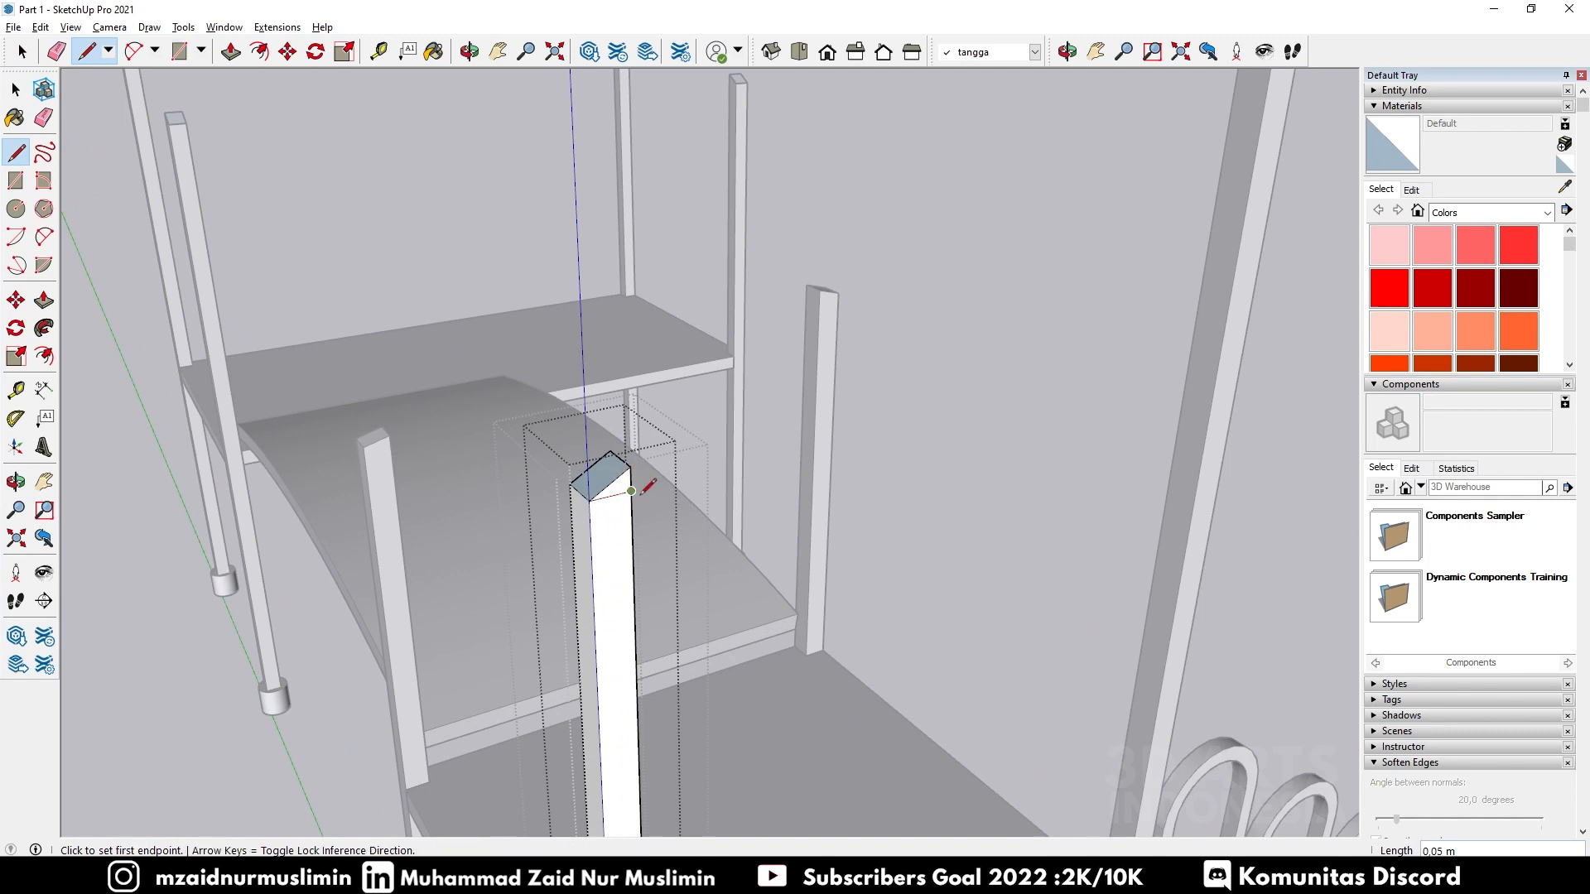
key(r)
click(632, 491)
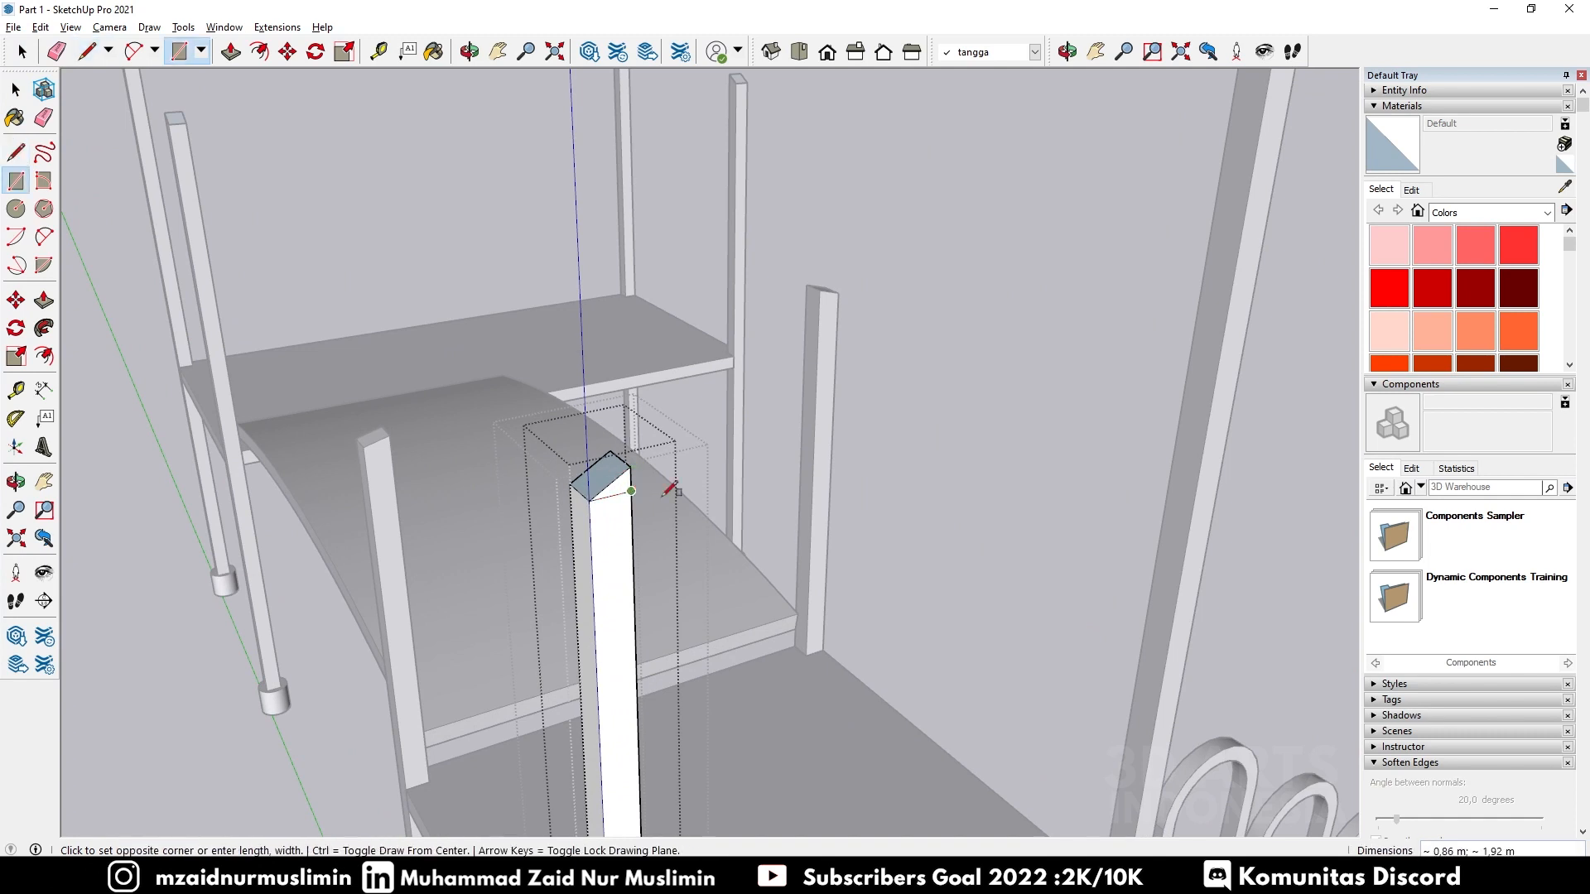
click(570, 484)
Step: Erase the slanted wedge edges above the new rectangle so the opened post has a level top
middle_drag(639, 487, 511, 457)
scroll(511, 457, down, 4)
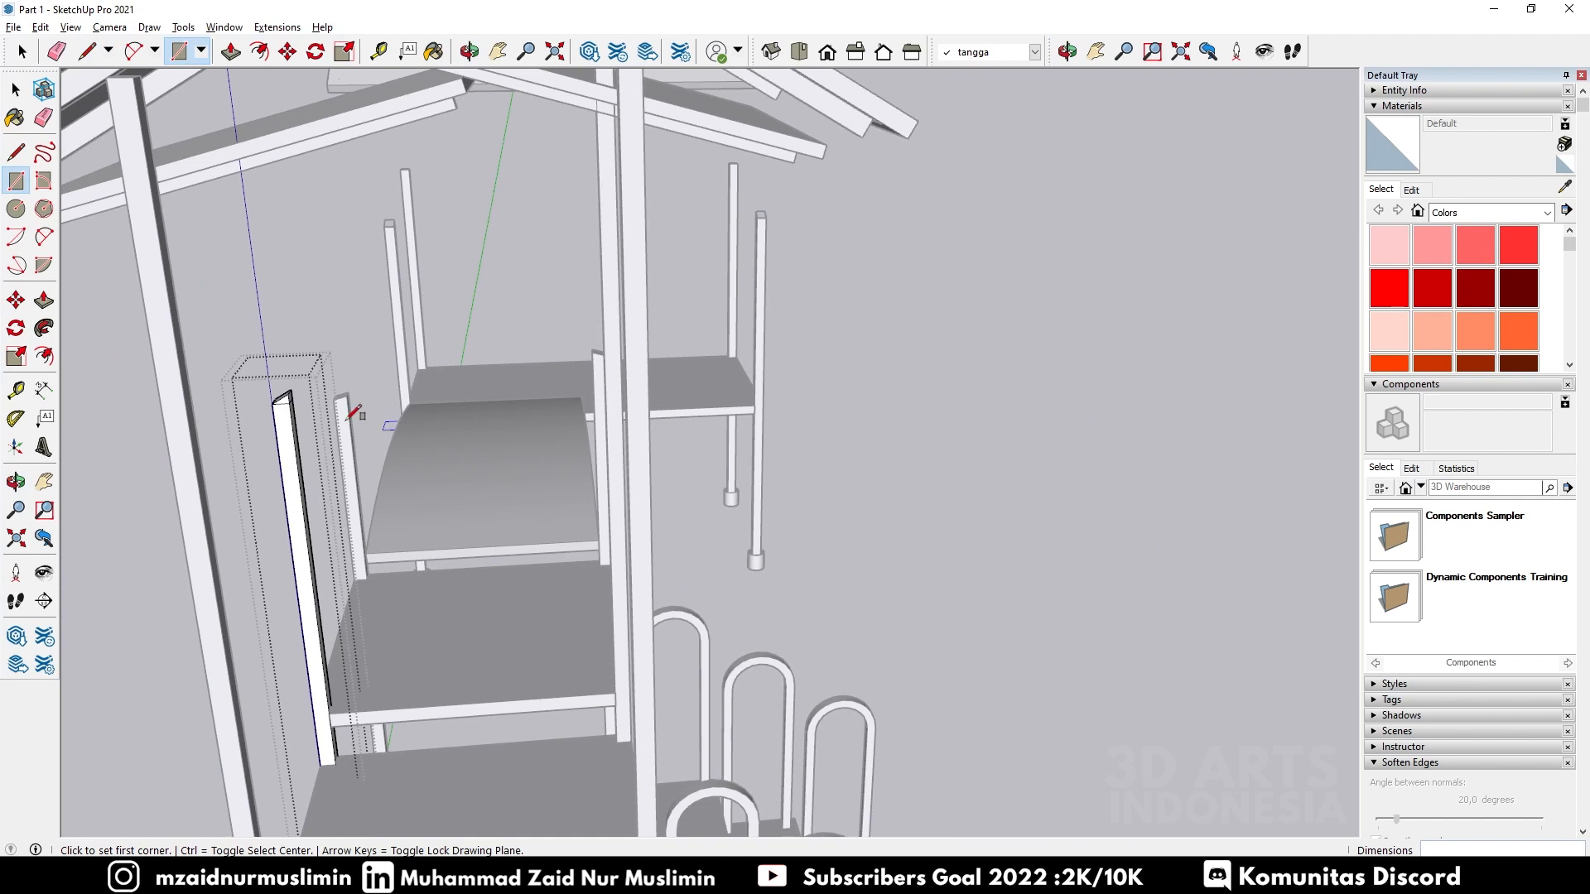
scroll(353, 412, up, 5)
key(e)
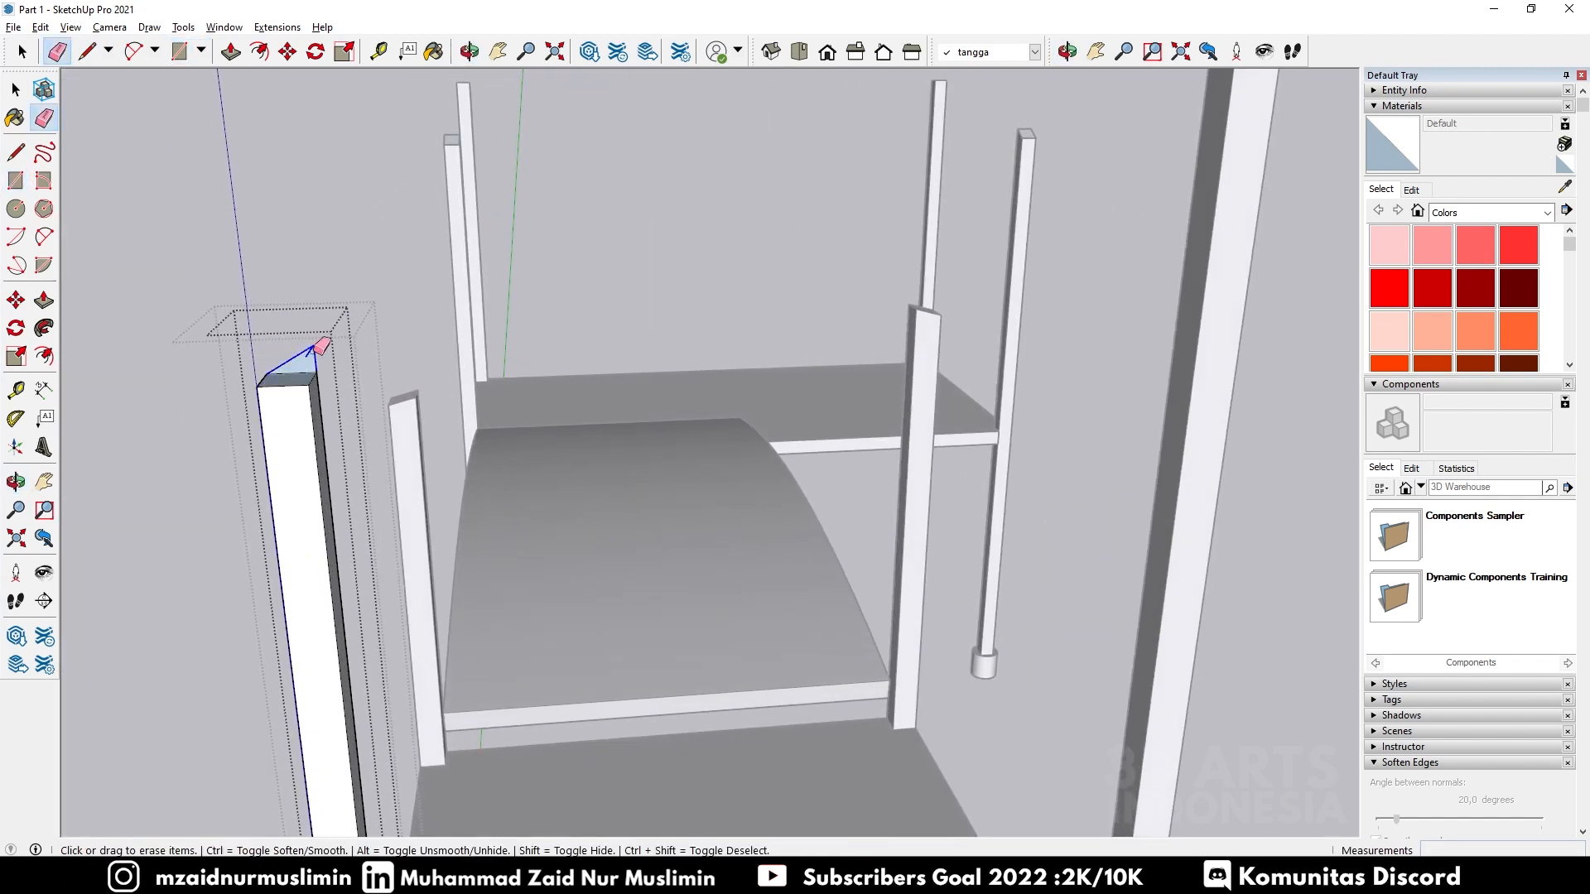
scroll(326, 352, down, 5)
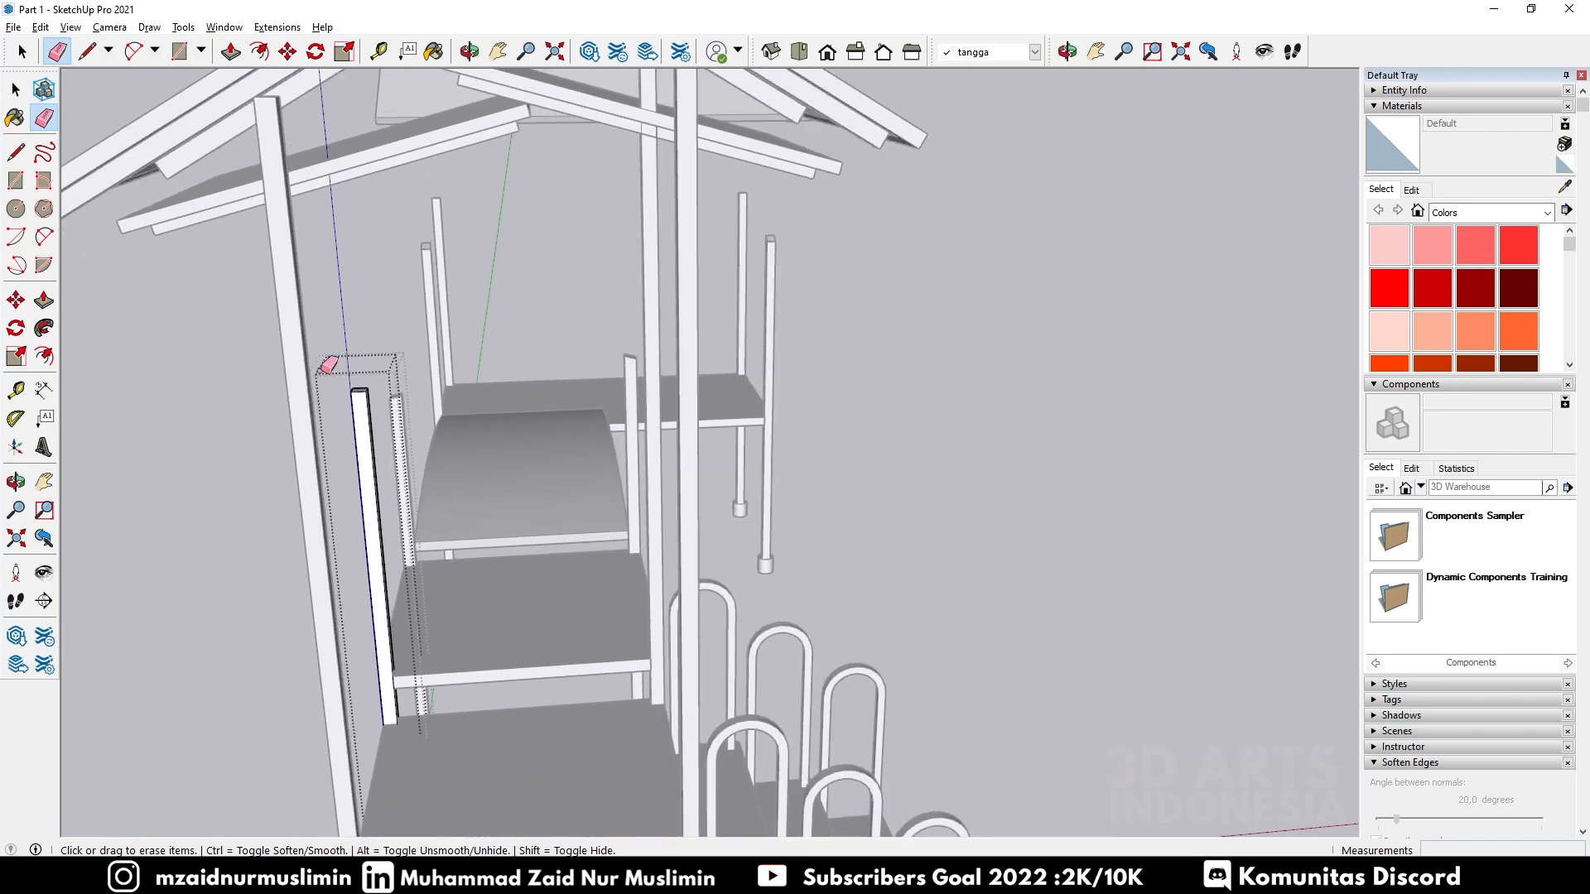
Step: Push the levelled top face of the opened post up by 1 m
key(p)
scroll(318, 352, up, 3)
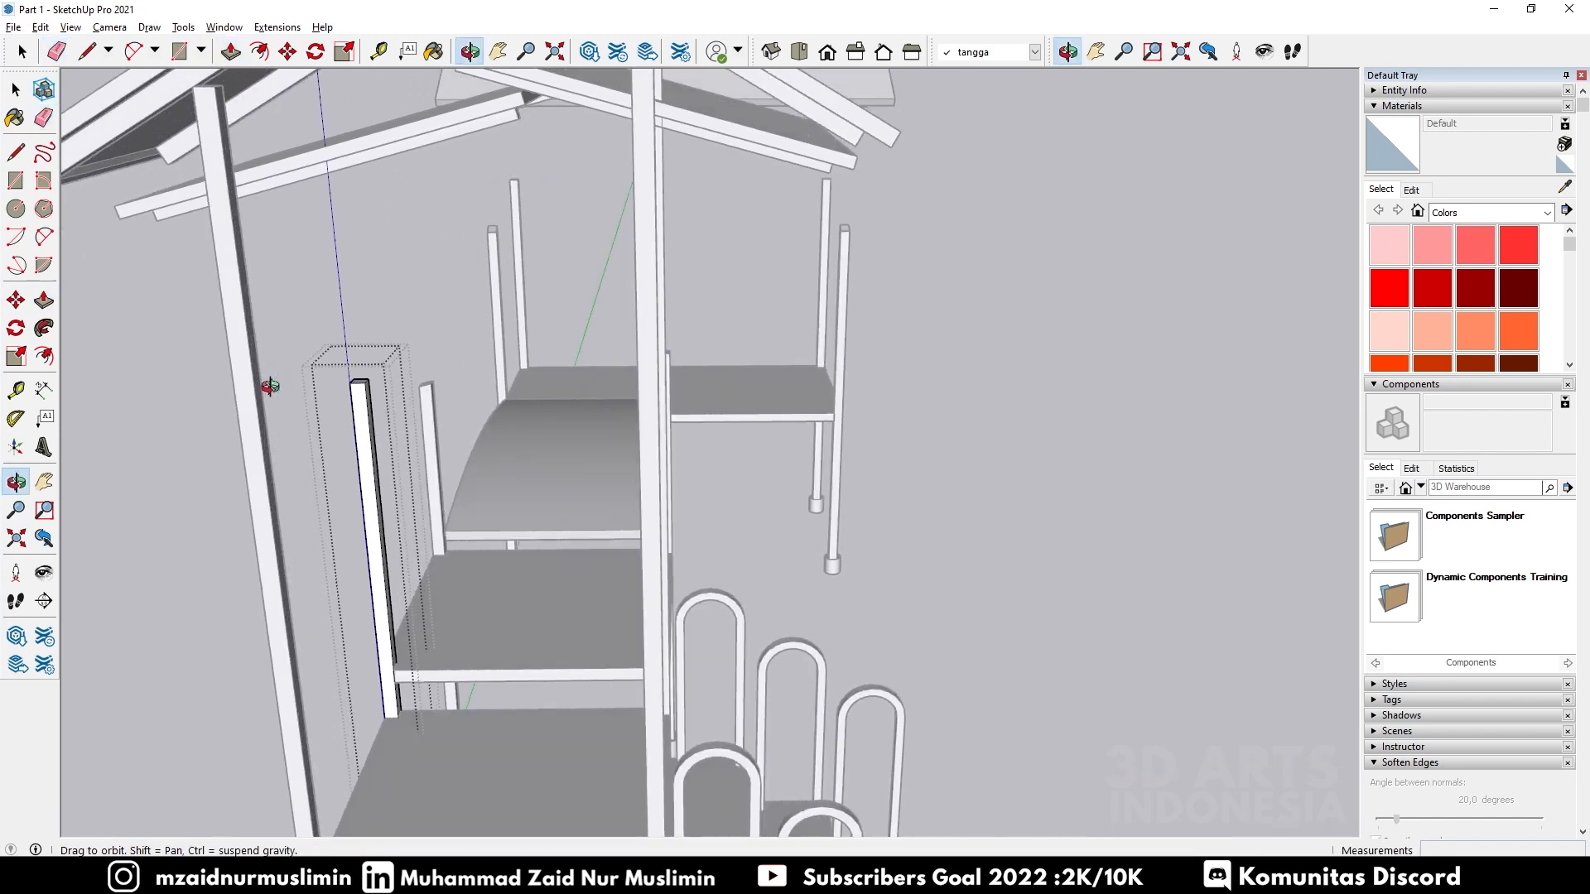
scroll(310, 347, up, 1)
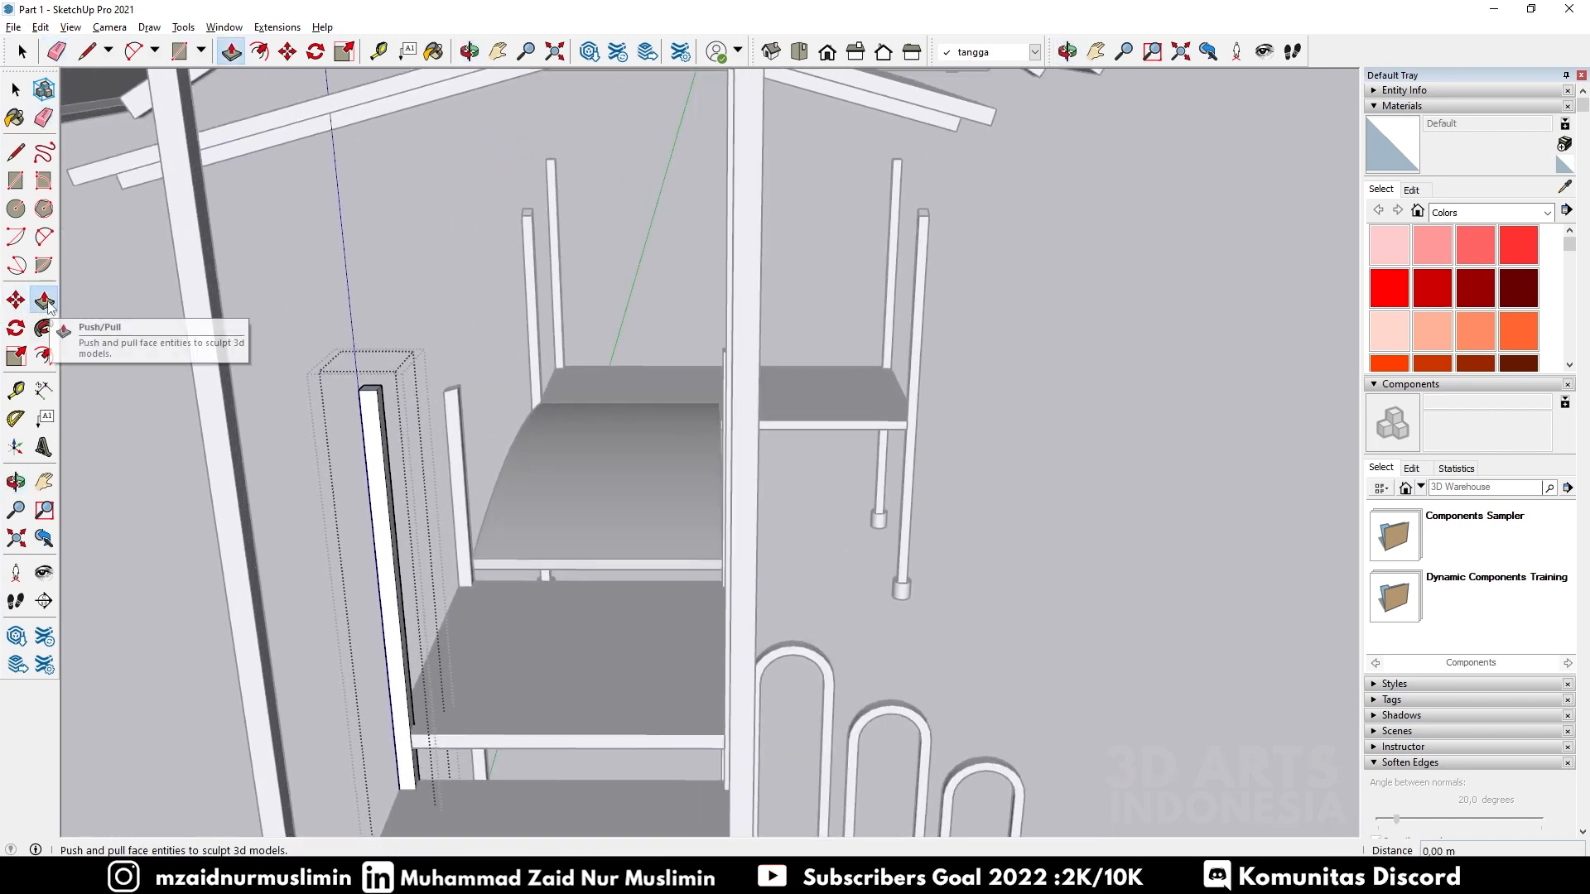
click(371, 396)
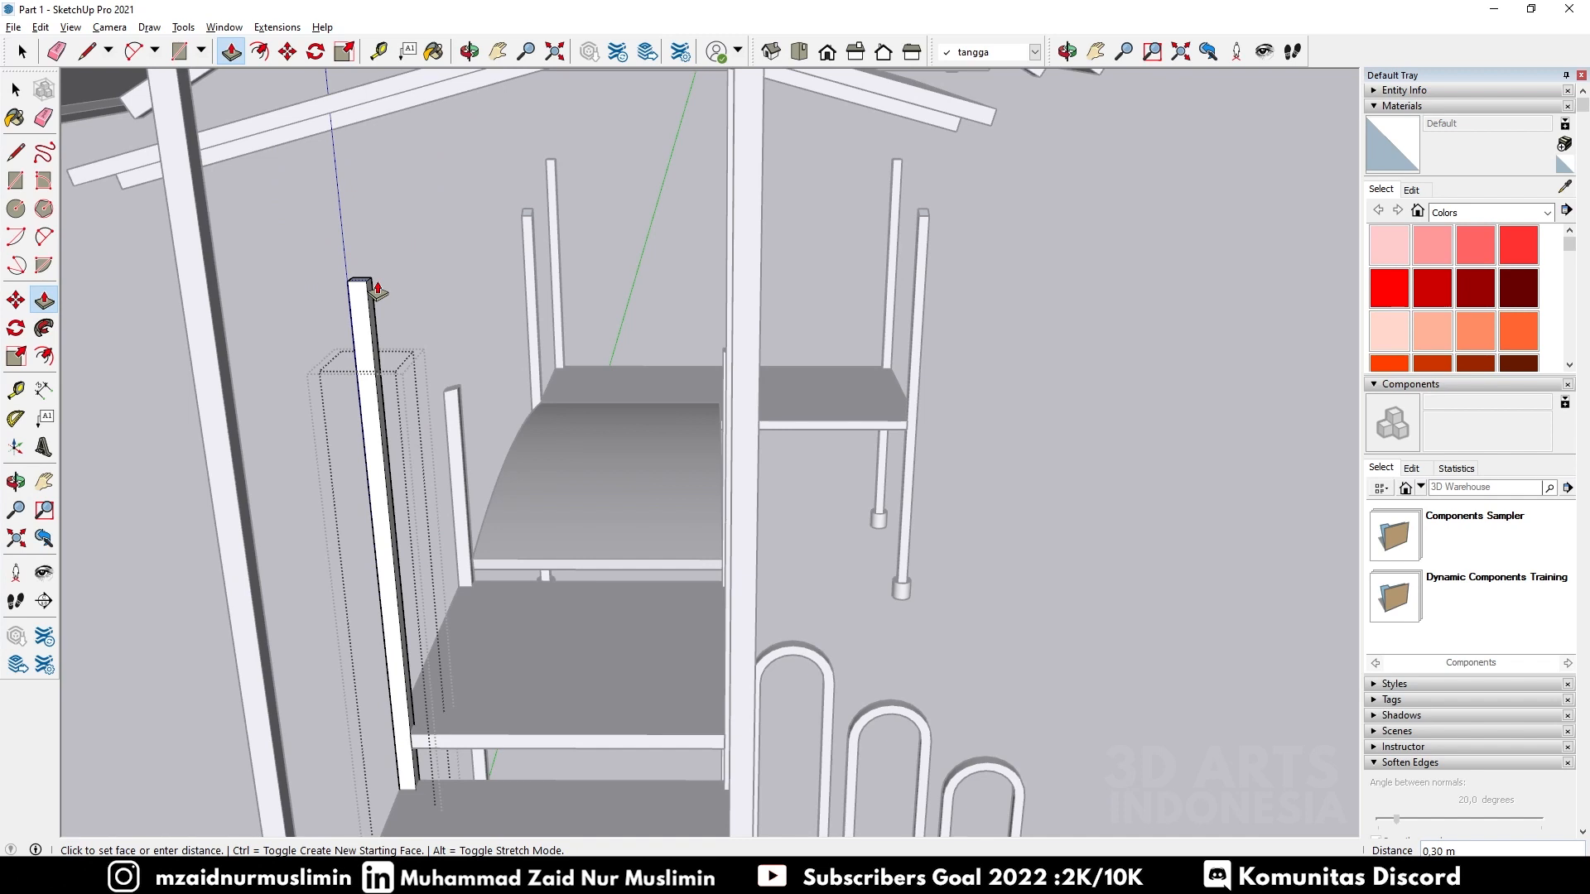
text(1)
key(Return)
scroll(575, 359, down, 6)
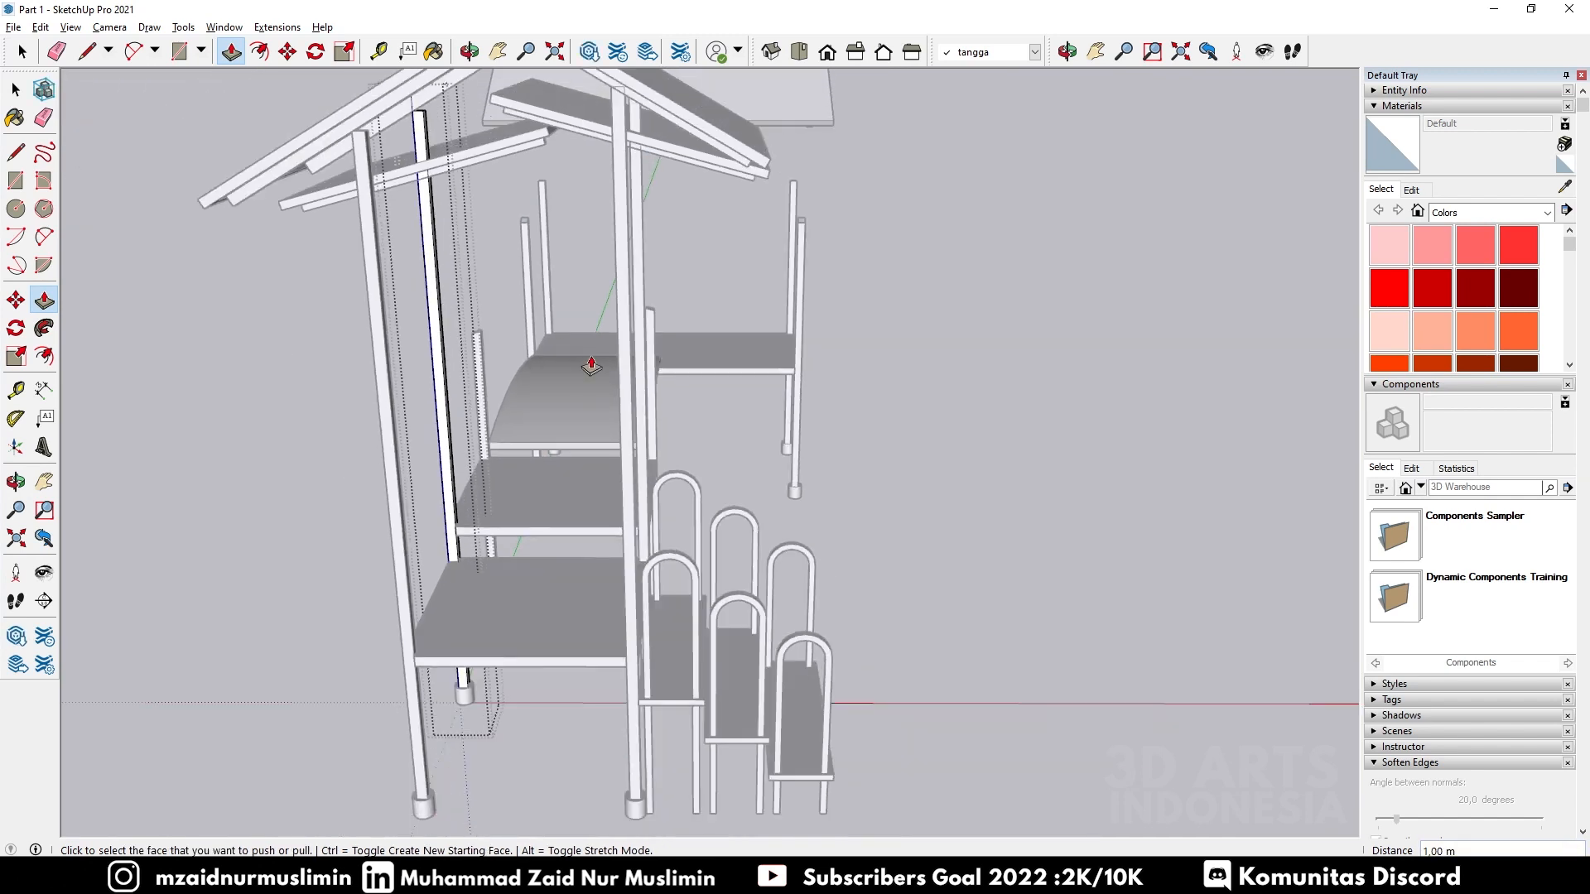
Step: Open the second platform's stair-side post at the bridge and draw a 0.05 m edge and a horizontal rectangle at its slanted top
middle_drag(570, 333, 249, 251)
scroll(604, 217, up, 4)
middle_drag(770, 264, 478, 259)
middle_drag(762, 285, 818, 338)
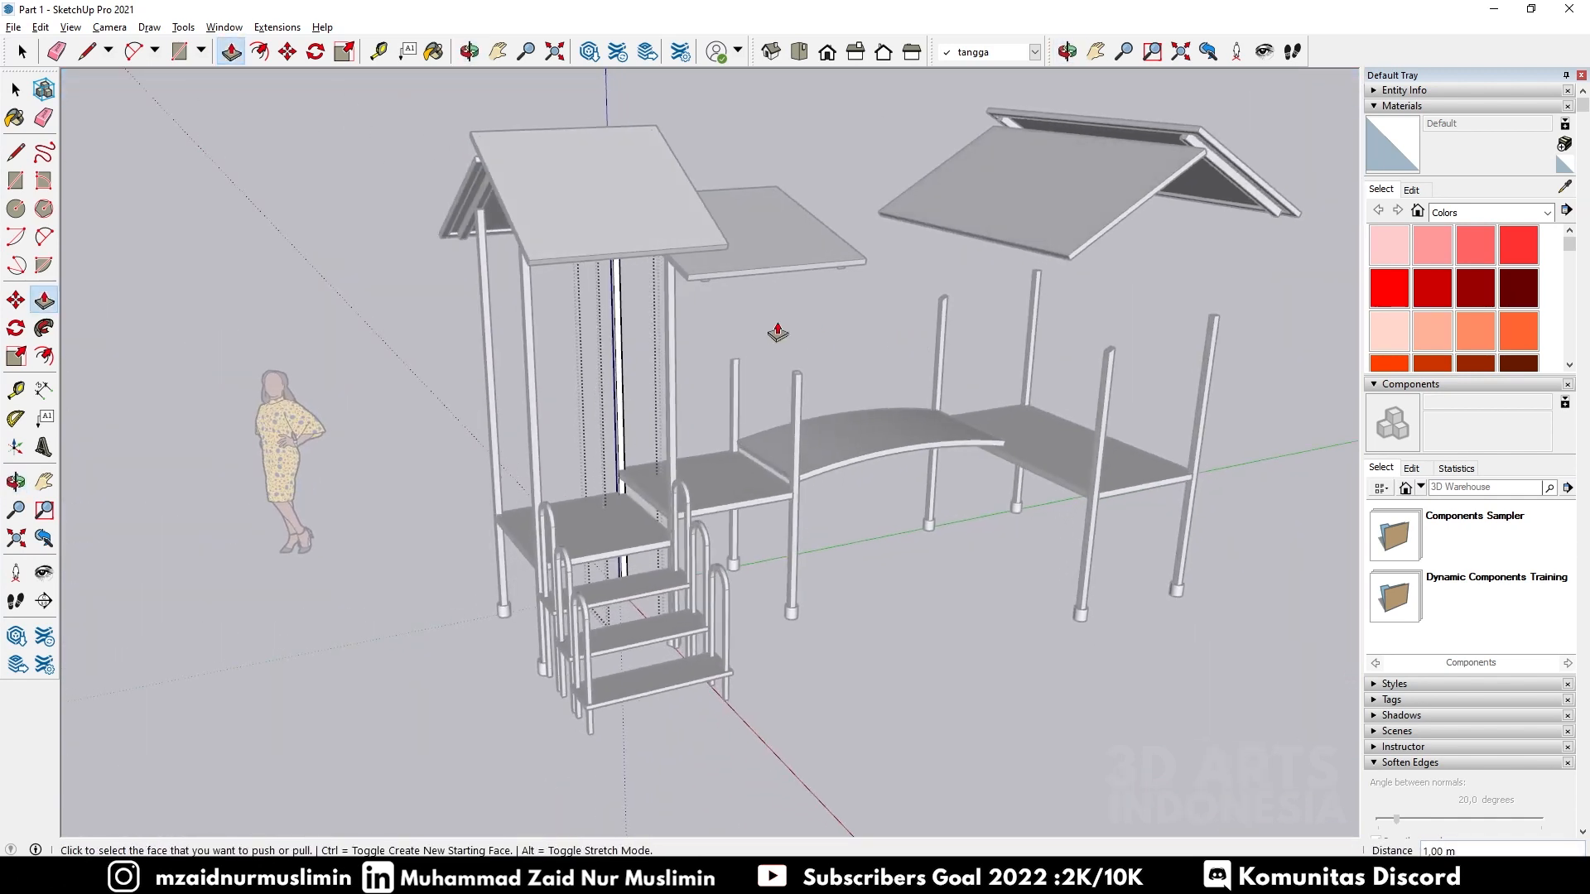
key(space)
click(797, 390)
scroll(798, 385, up, 6)
scroll(797, 383, up, 2)
scroll(795, 378, up, 1)
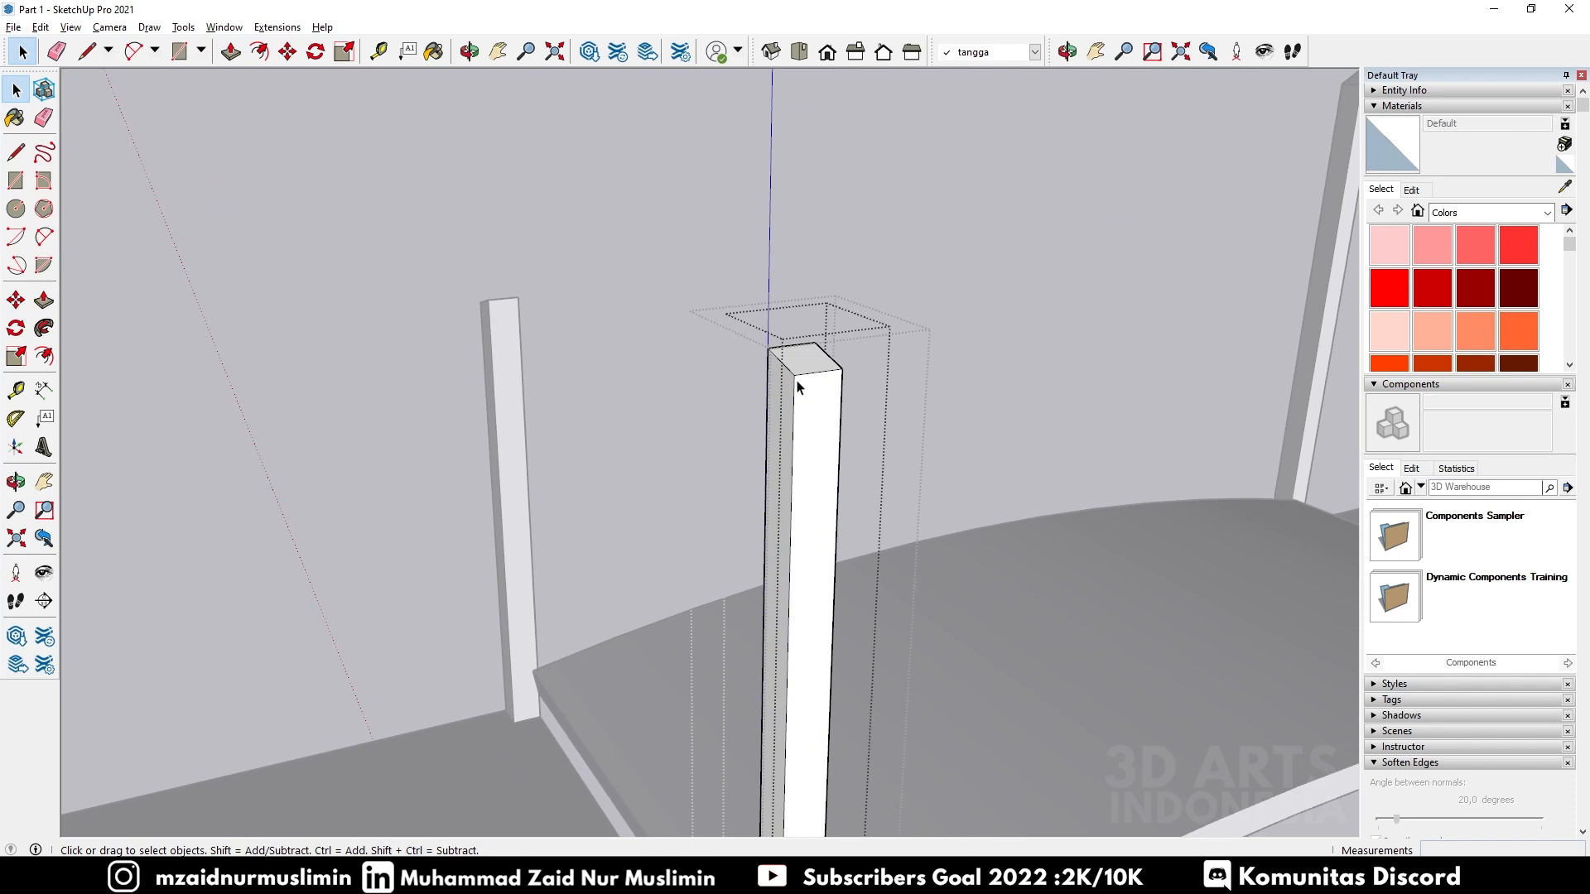
key(l)
click(794, 375)
click(770, 363)
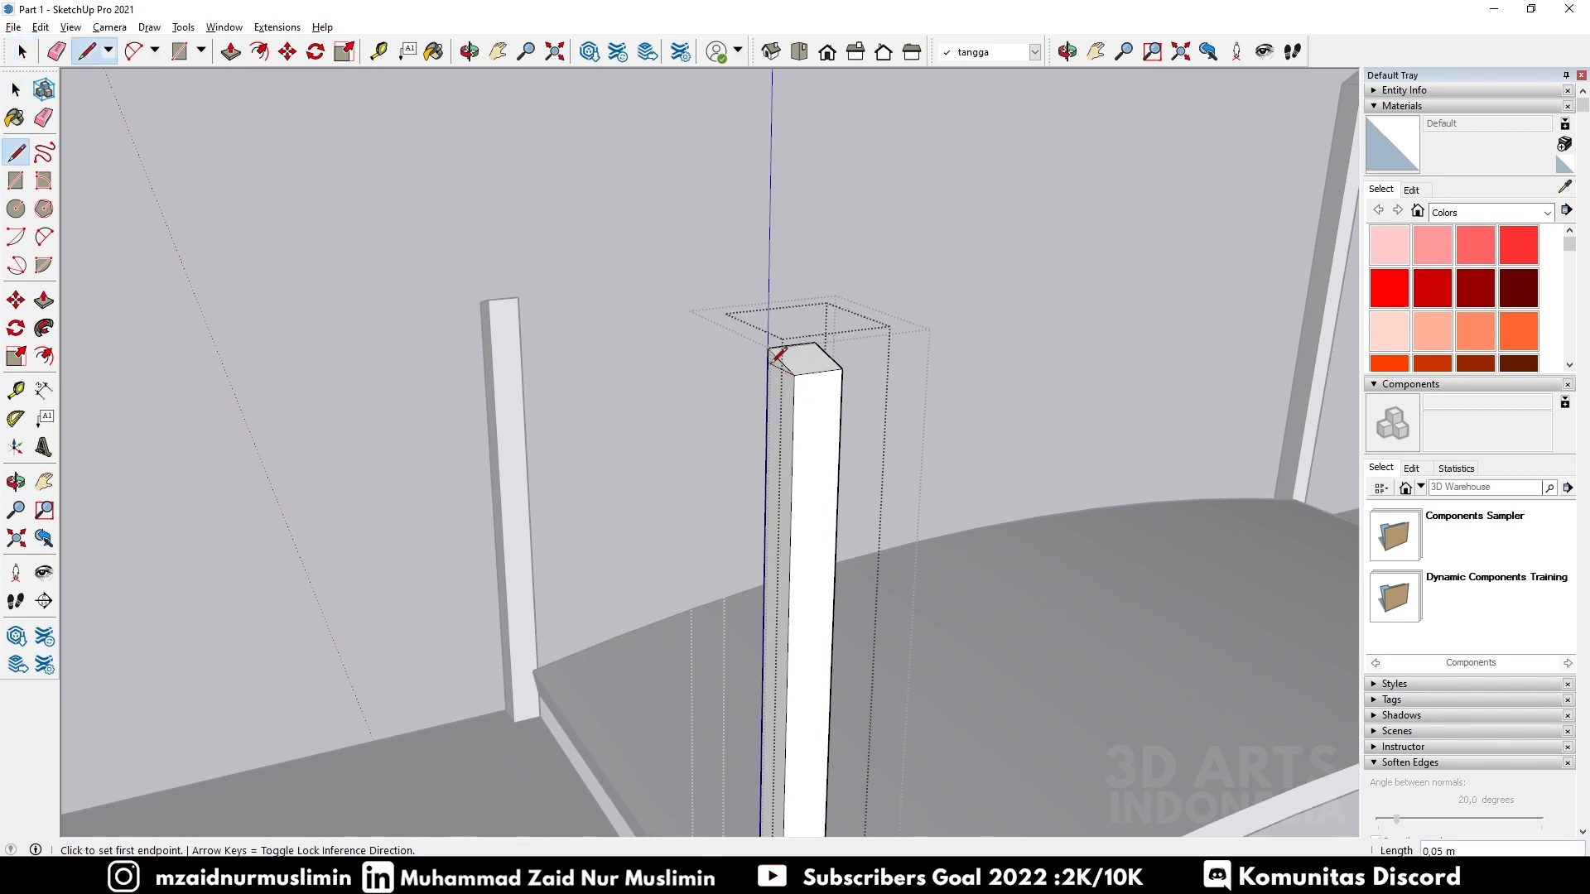
key(r)
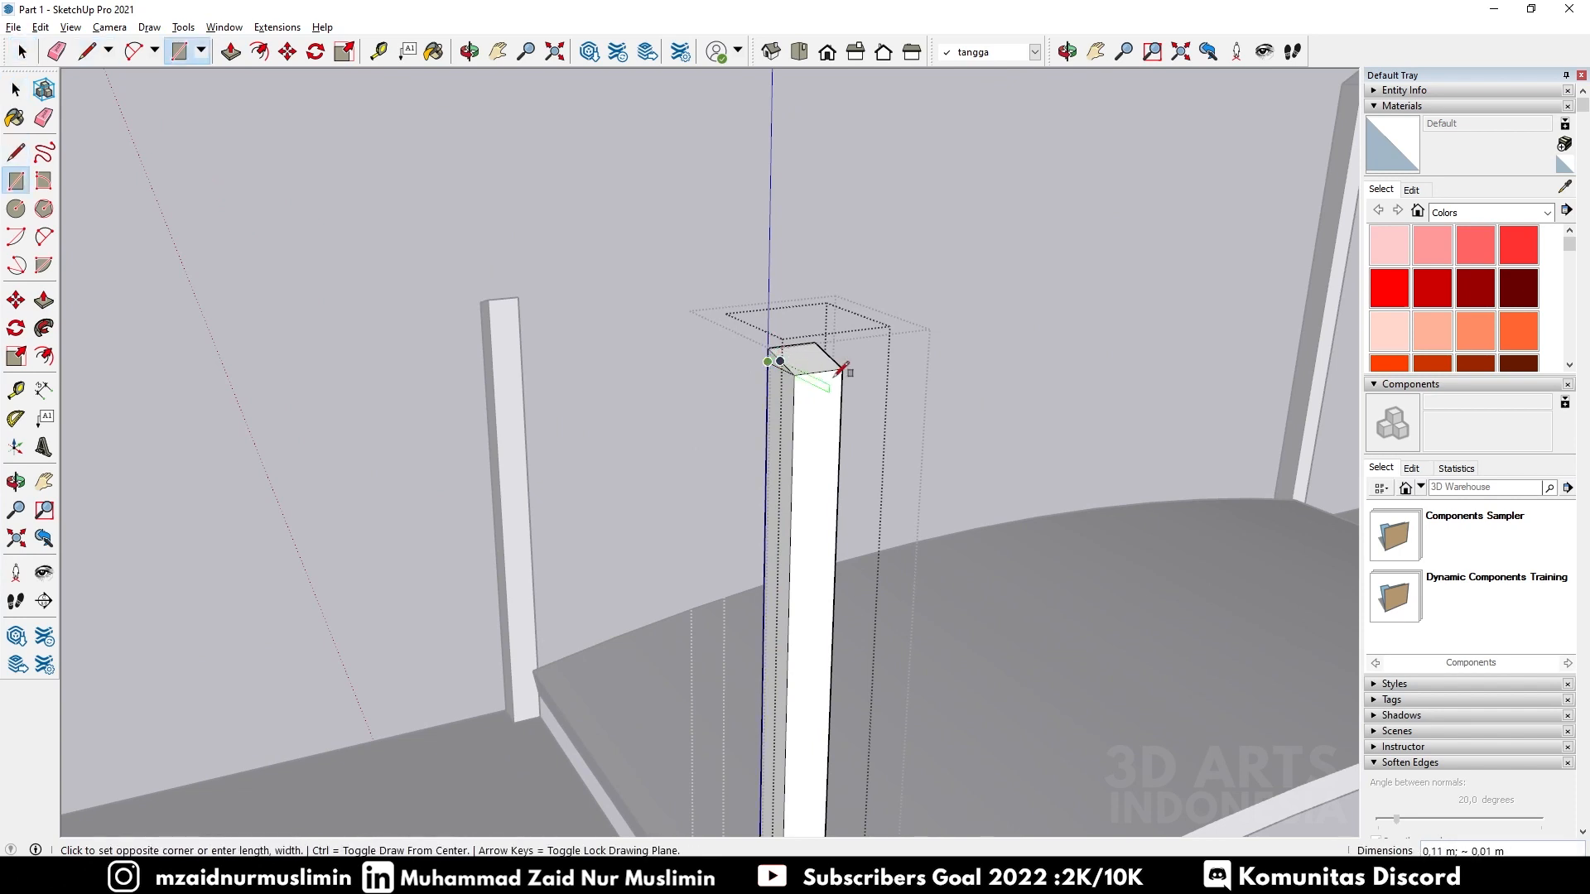
Step: Erase the slanted wedge edges on the stair-side bridge post and extend its levelled top upwards by 1 m
key(e)
click(773, 348)
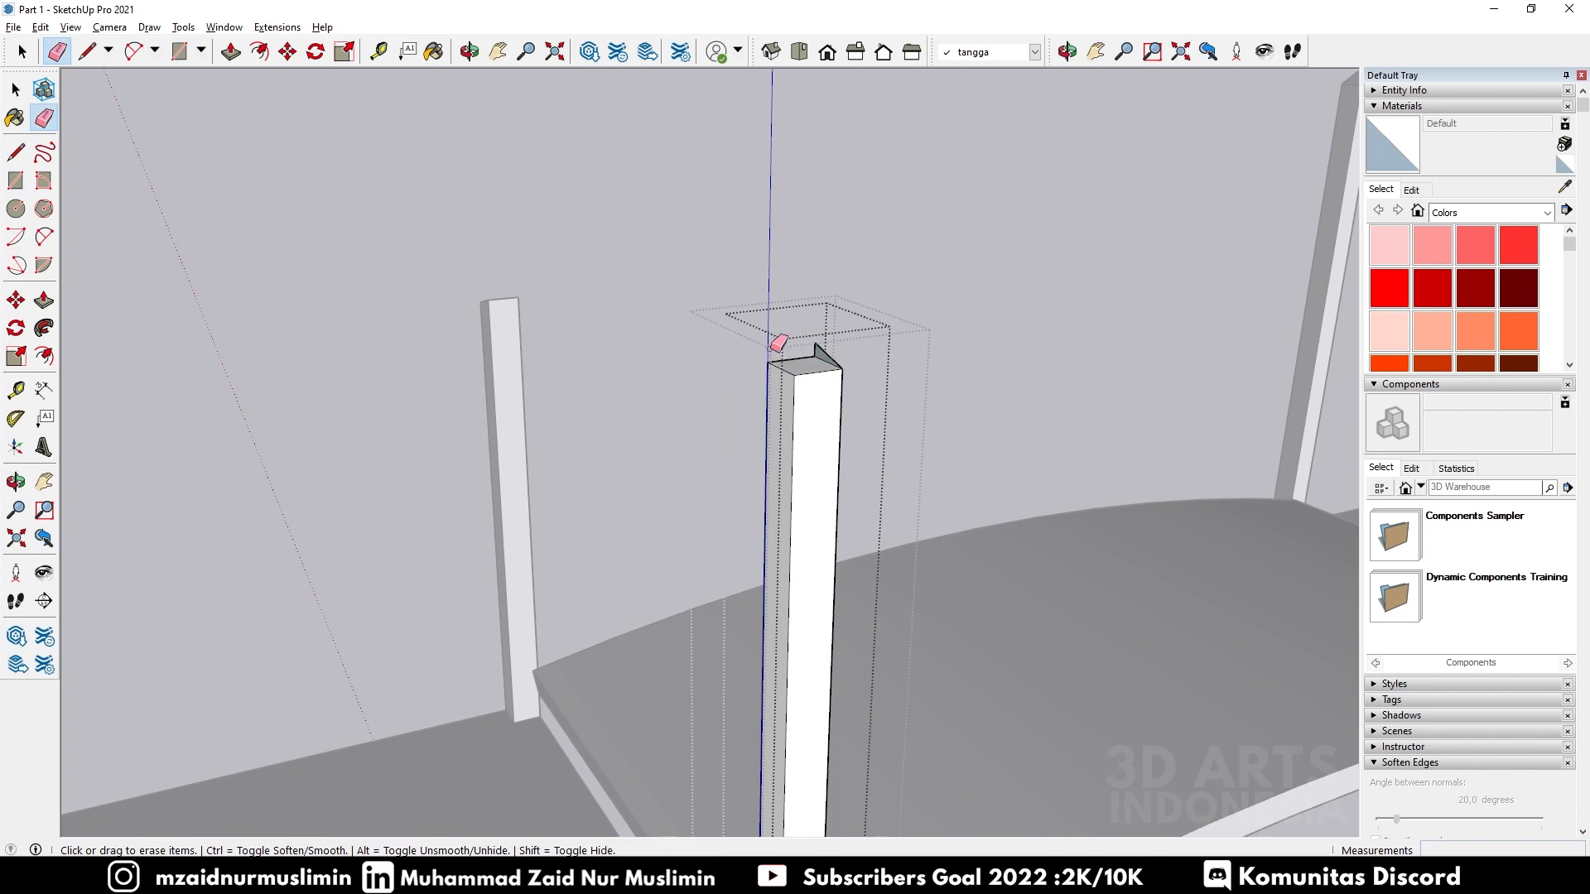
click(817, 347)
key(p)
click(810, 366)
key(Return)
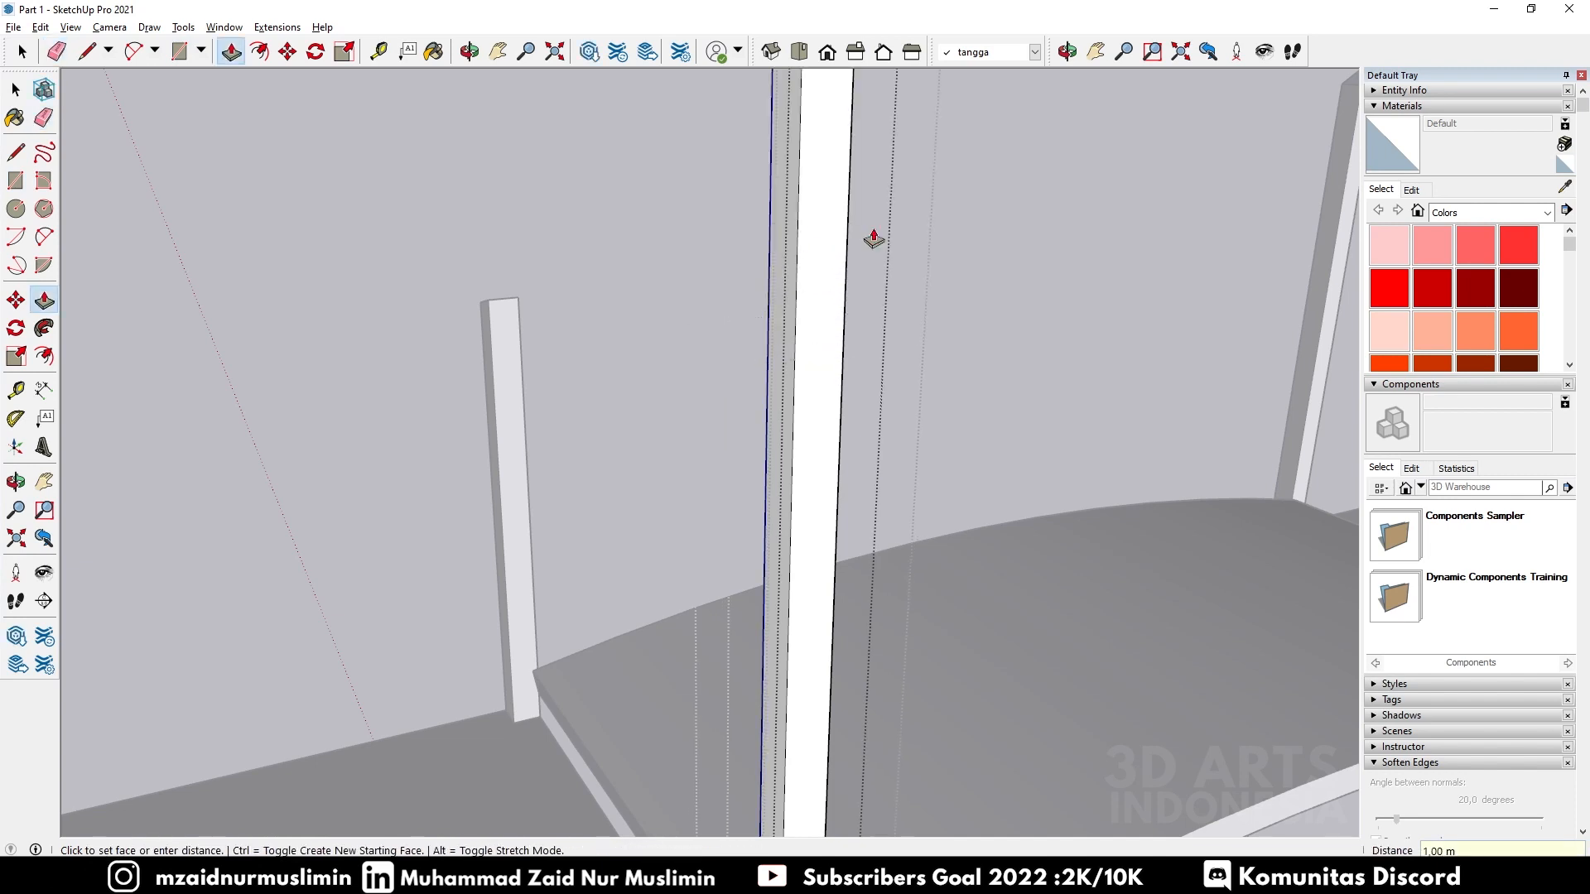
Step: Open the second platform's bridge post opposite the stairs and draw a 0.05 m edge and a 0.05 by 0.05 m rectangle at its top
scroll(895, 327, down, 5)
key(space)
middle_drag(767, 348, 591, 399)
scroll(590, 399, up, 3)
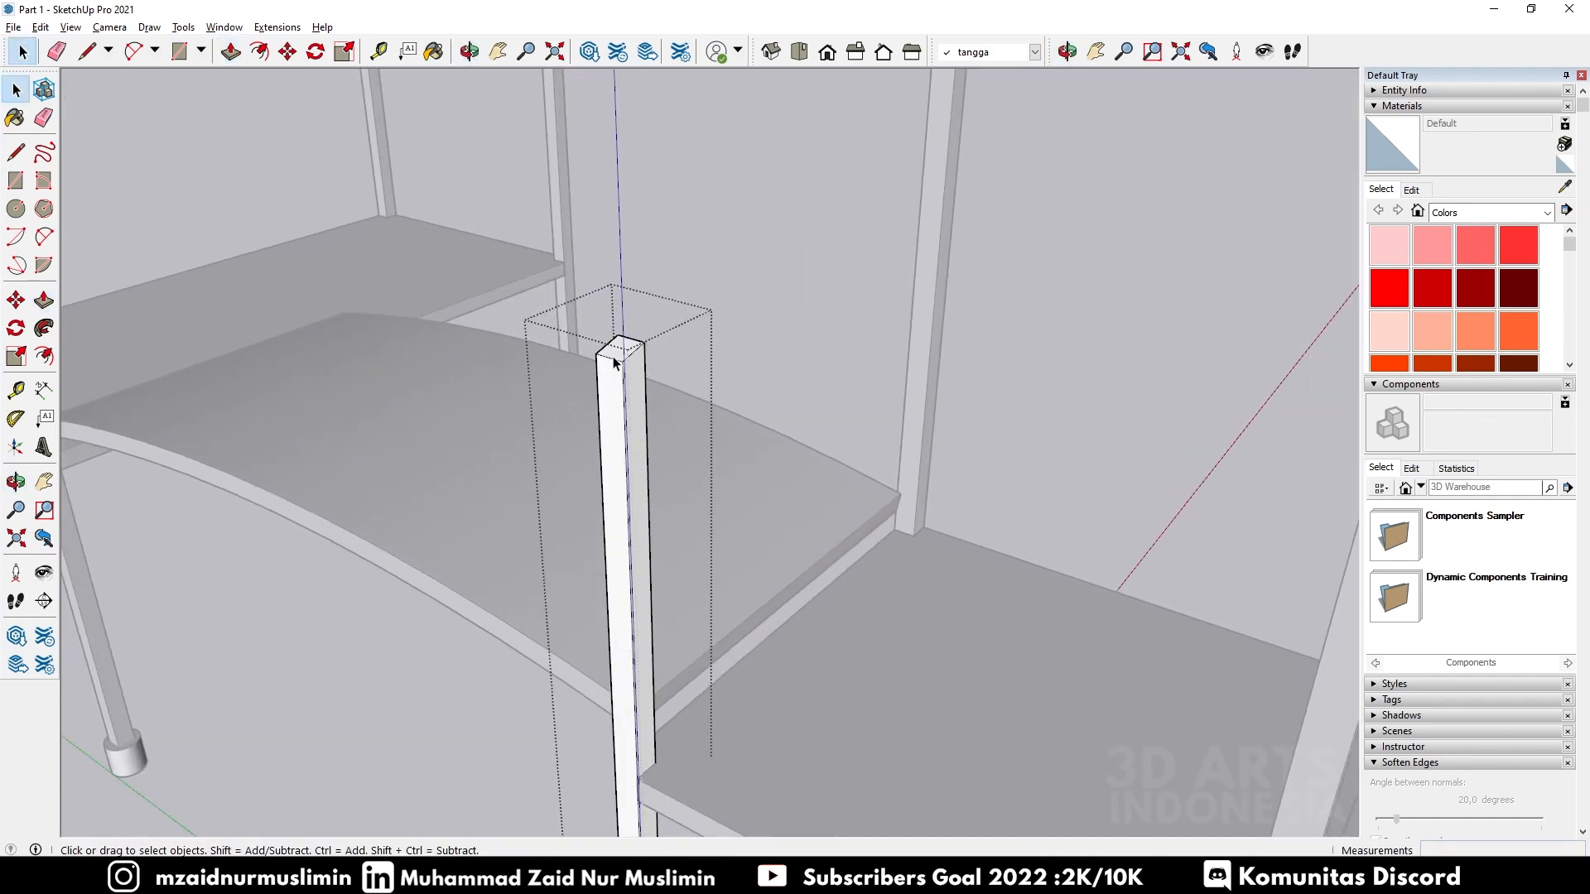
scroll(635, 370, up, 4)
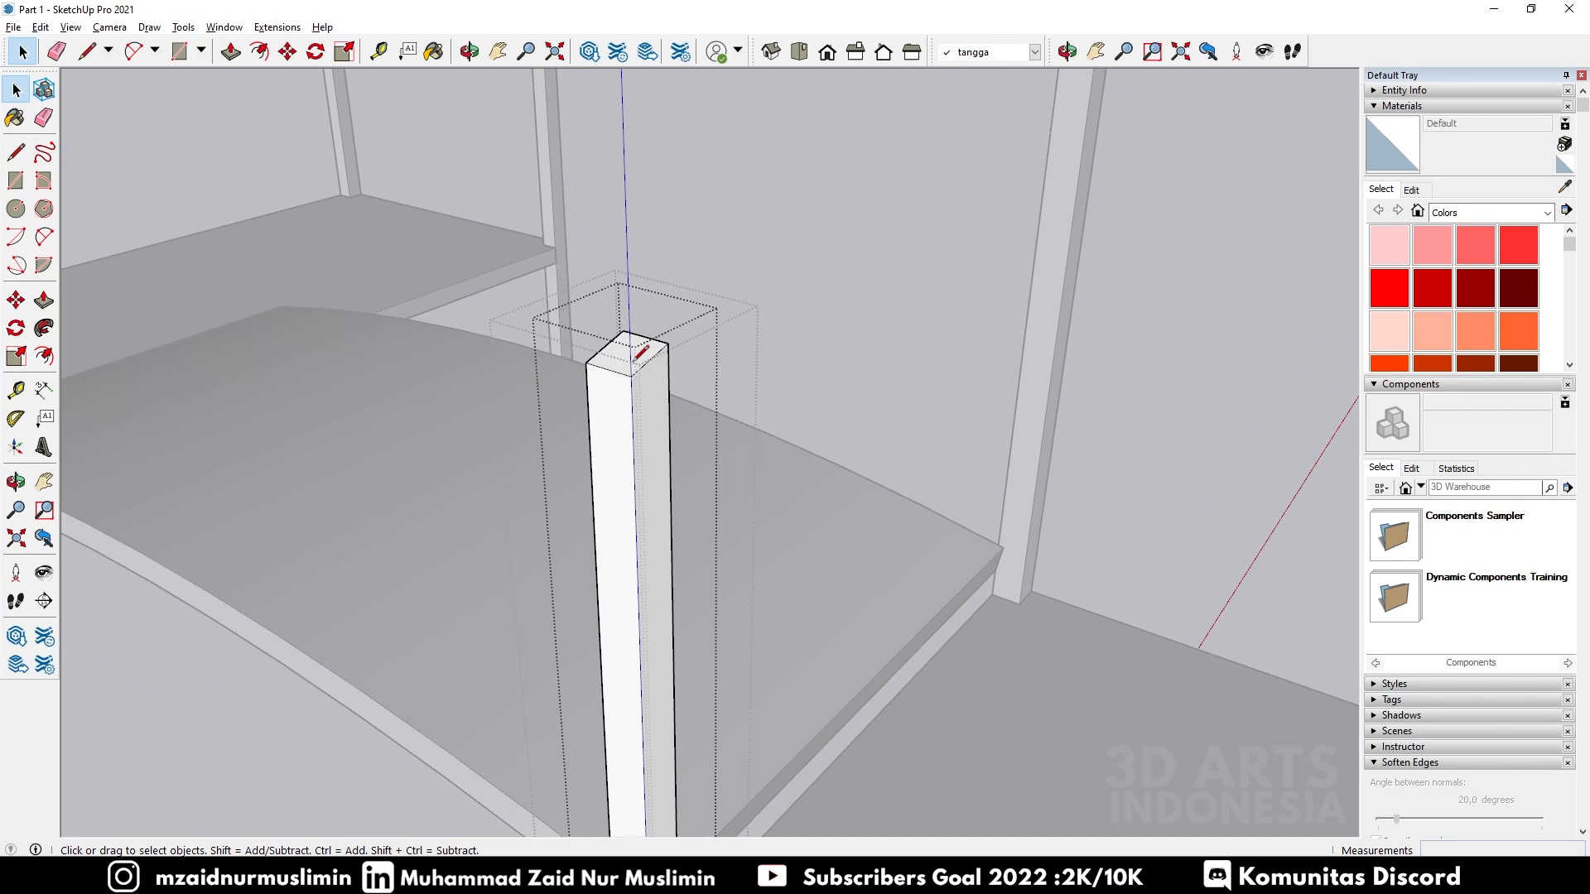
key(l)
click(631, 377)
click(669, 358)
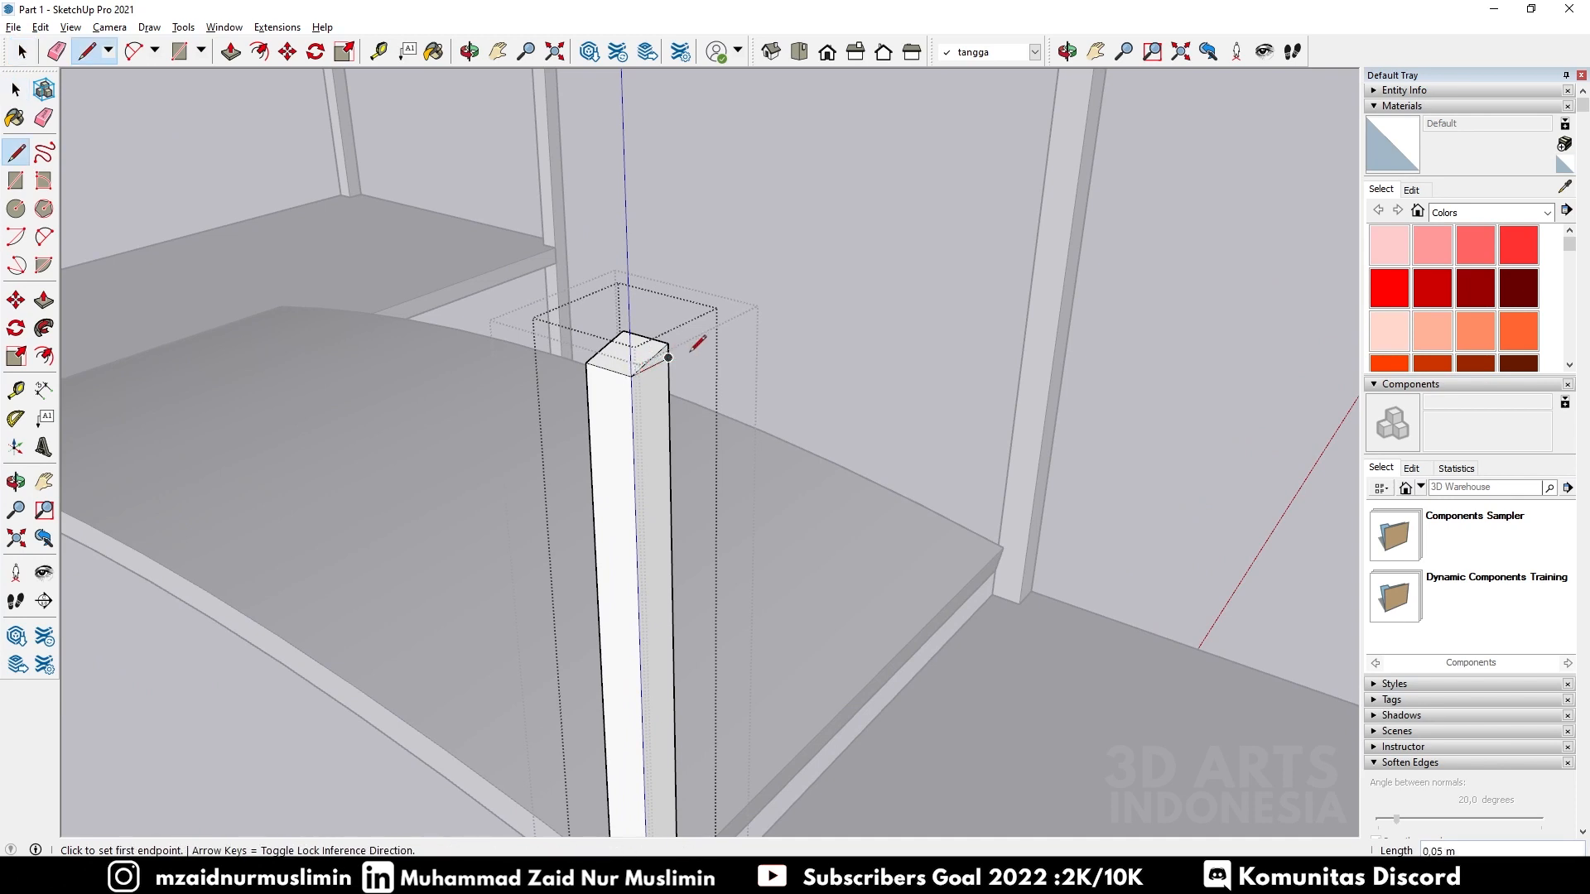
key(r)
click(668, 358)
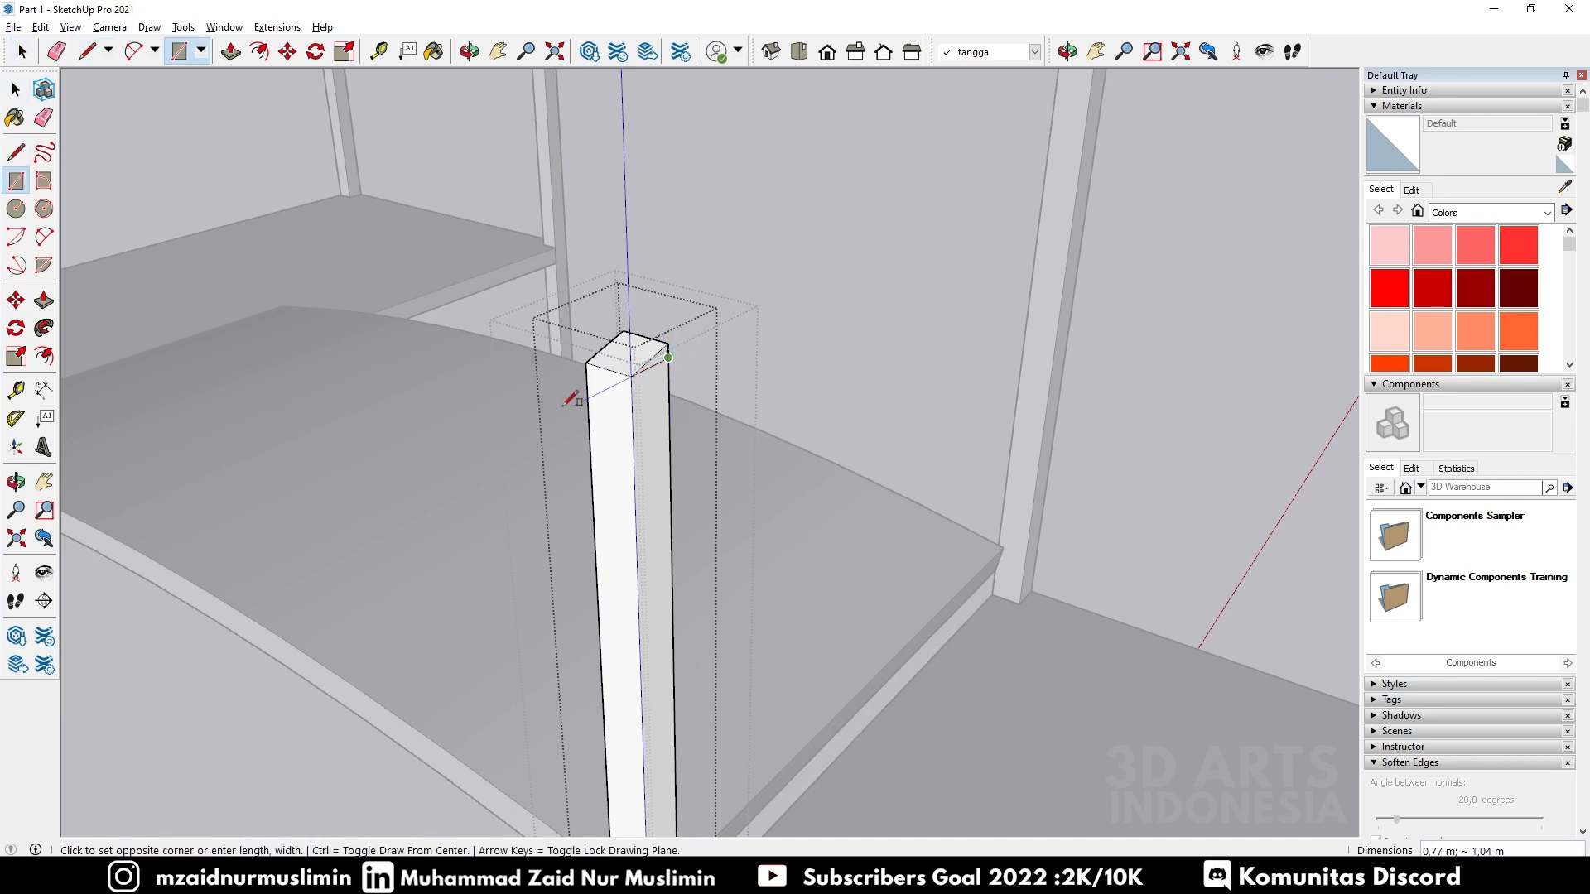
click(639, 362)
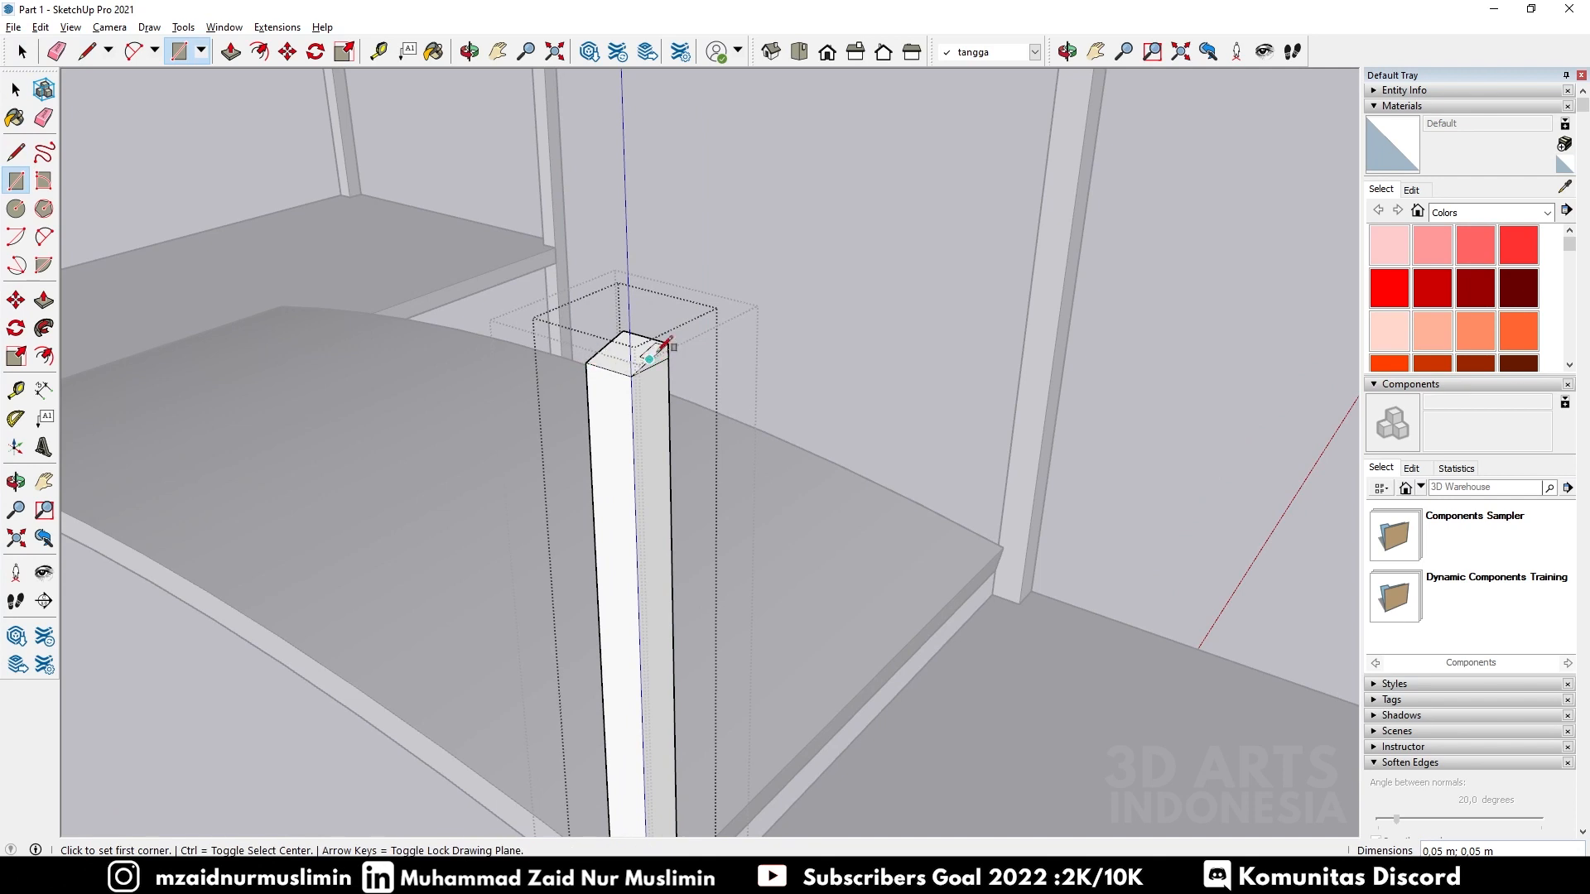
Step: Erase the slanted wedge on the bridge post opposite the stairs and extend its levelled top up to the raised roof
key(e)
drag(674, 340, 628, 333)
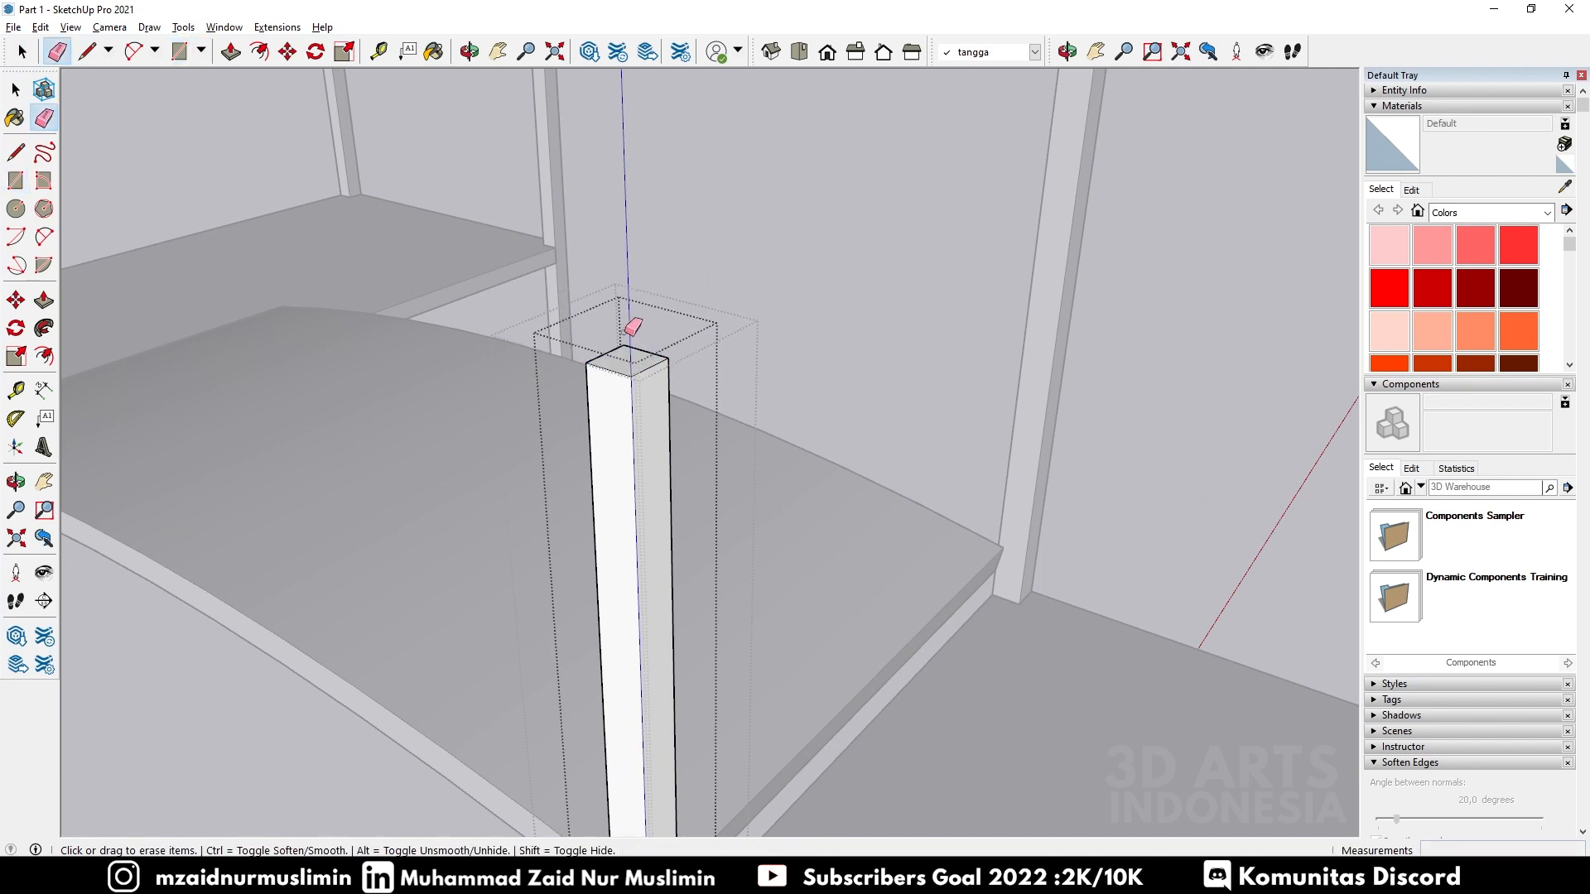
scroll(648, 346, down, 2)
key(p)
click(633, 354)
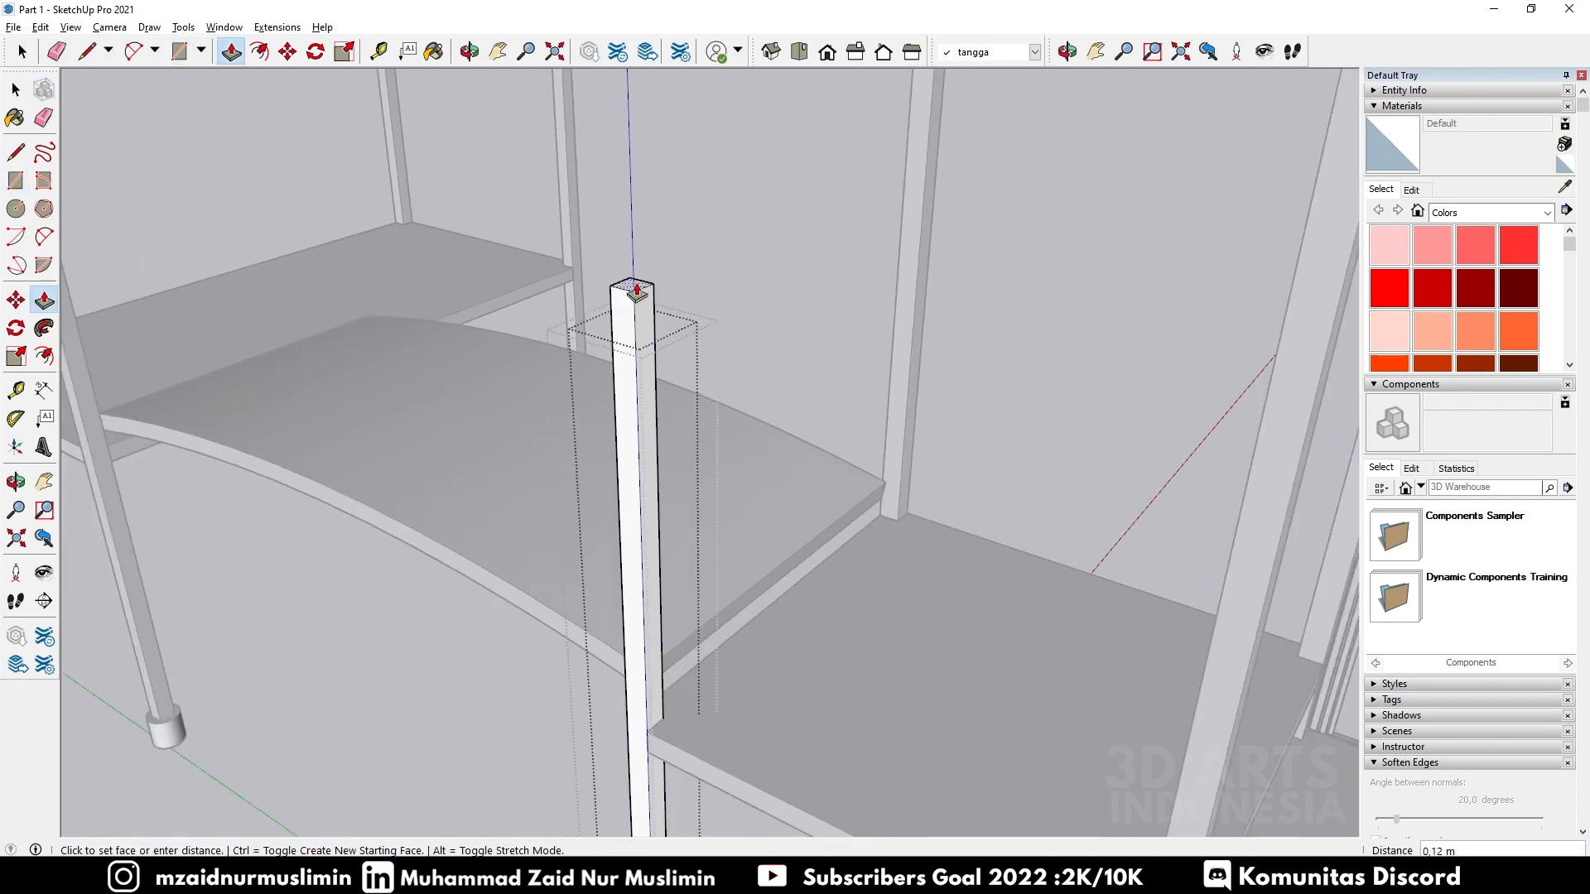
Step: Open the far platform's post at the end of the bridge, on the side opposite the stairs
middle_drag(636, 295, 392, 372)
key(space)
scroll(699, 350, up, 2)
double_click(697, 356)
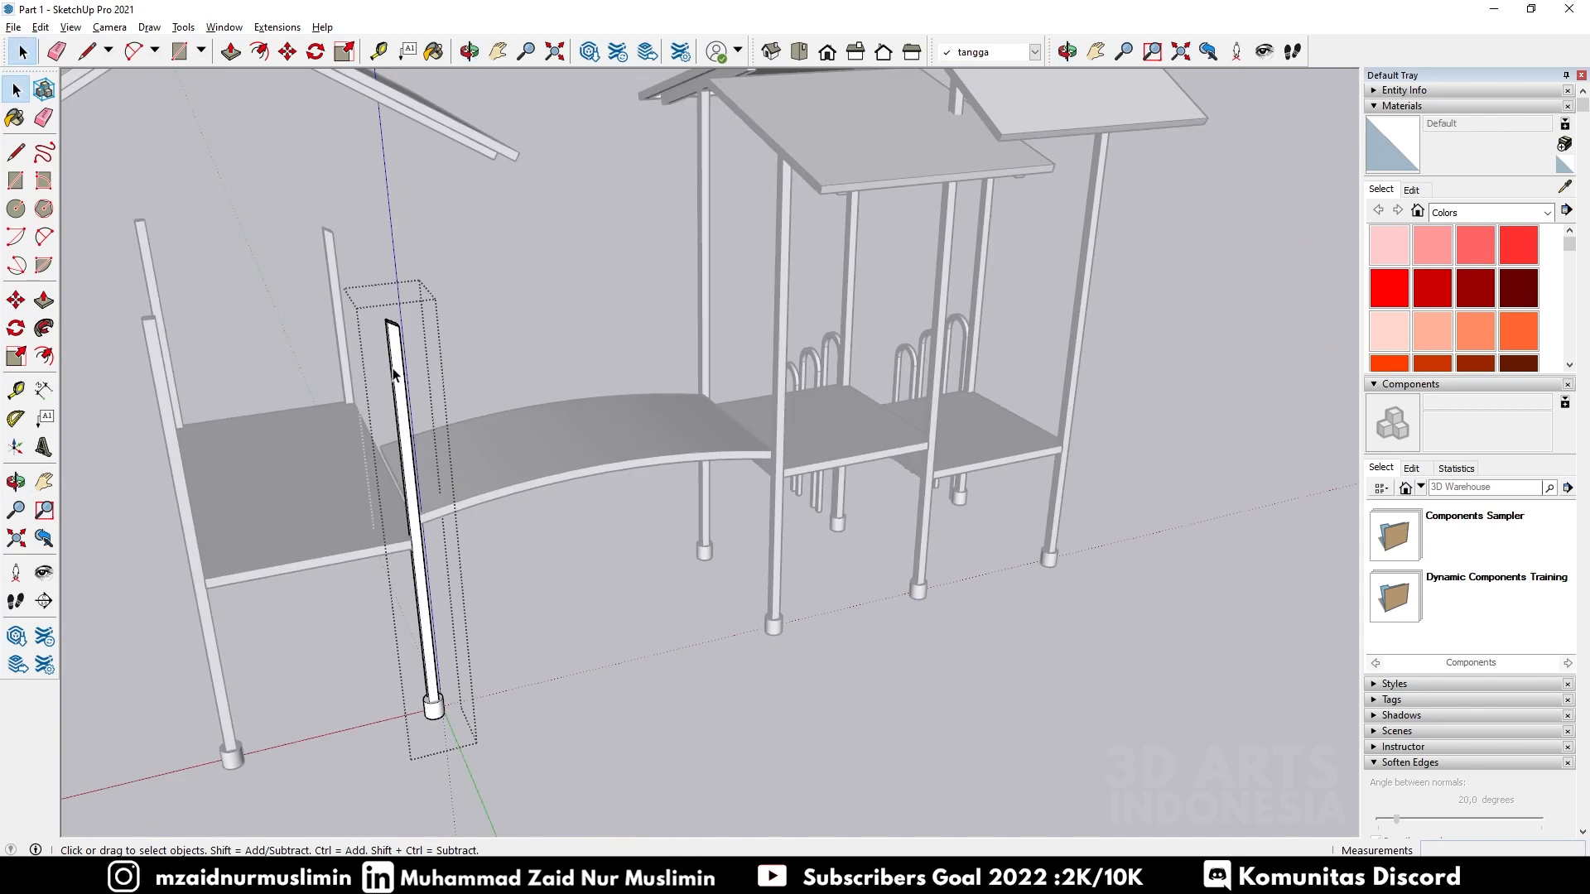
scroll(363, 301, up, 1)
scroll(380, 336, up, 3)
key(l)
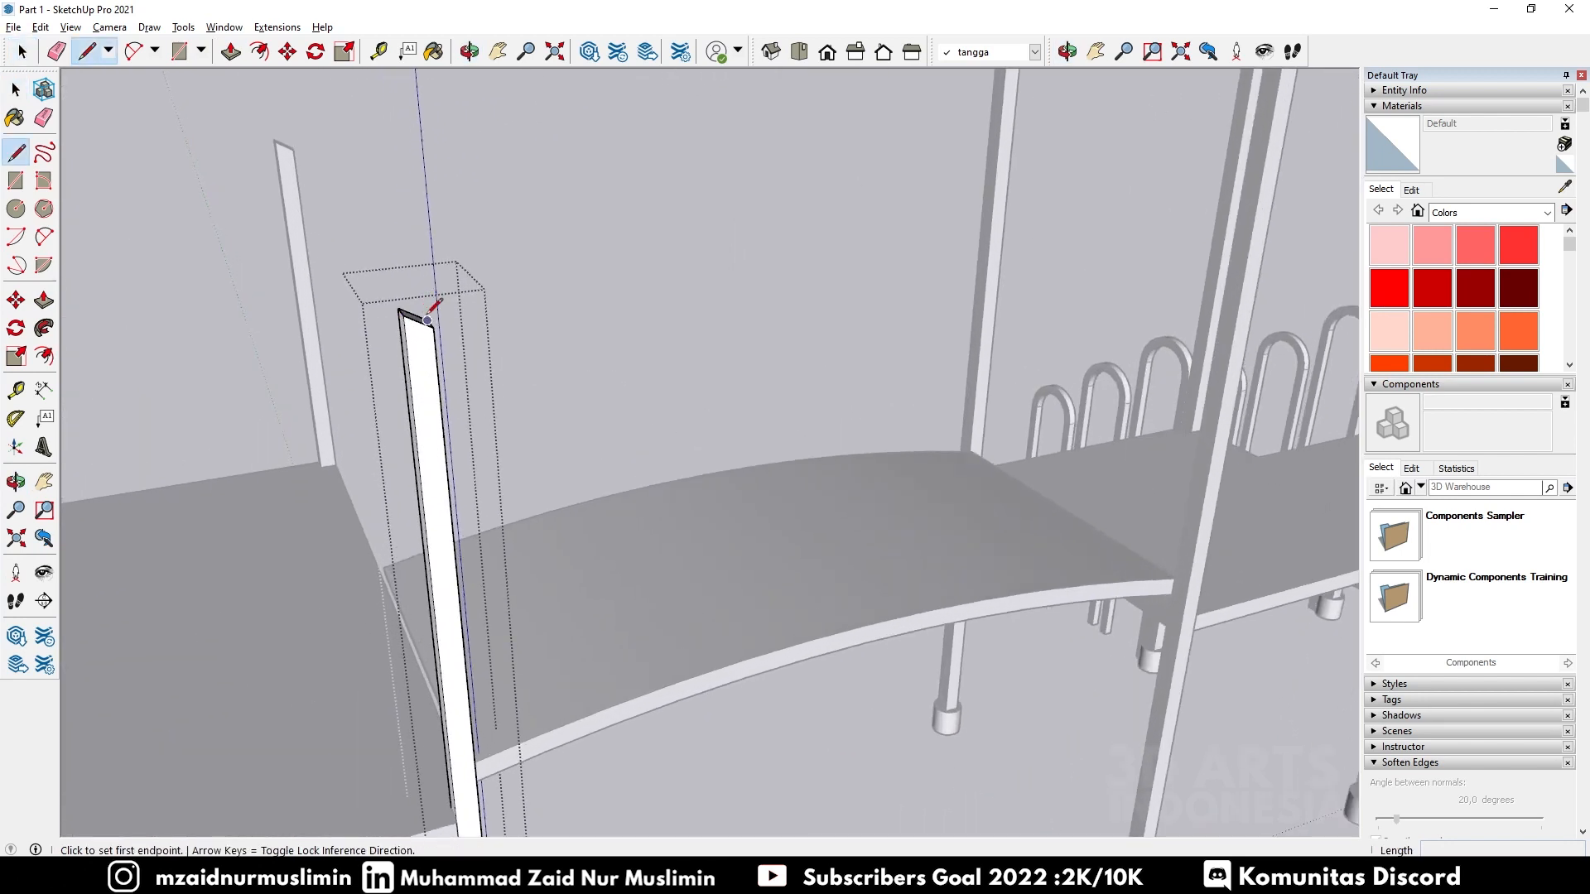
click(433, 327)
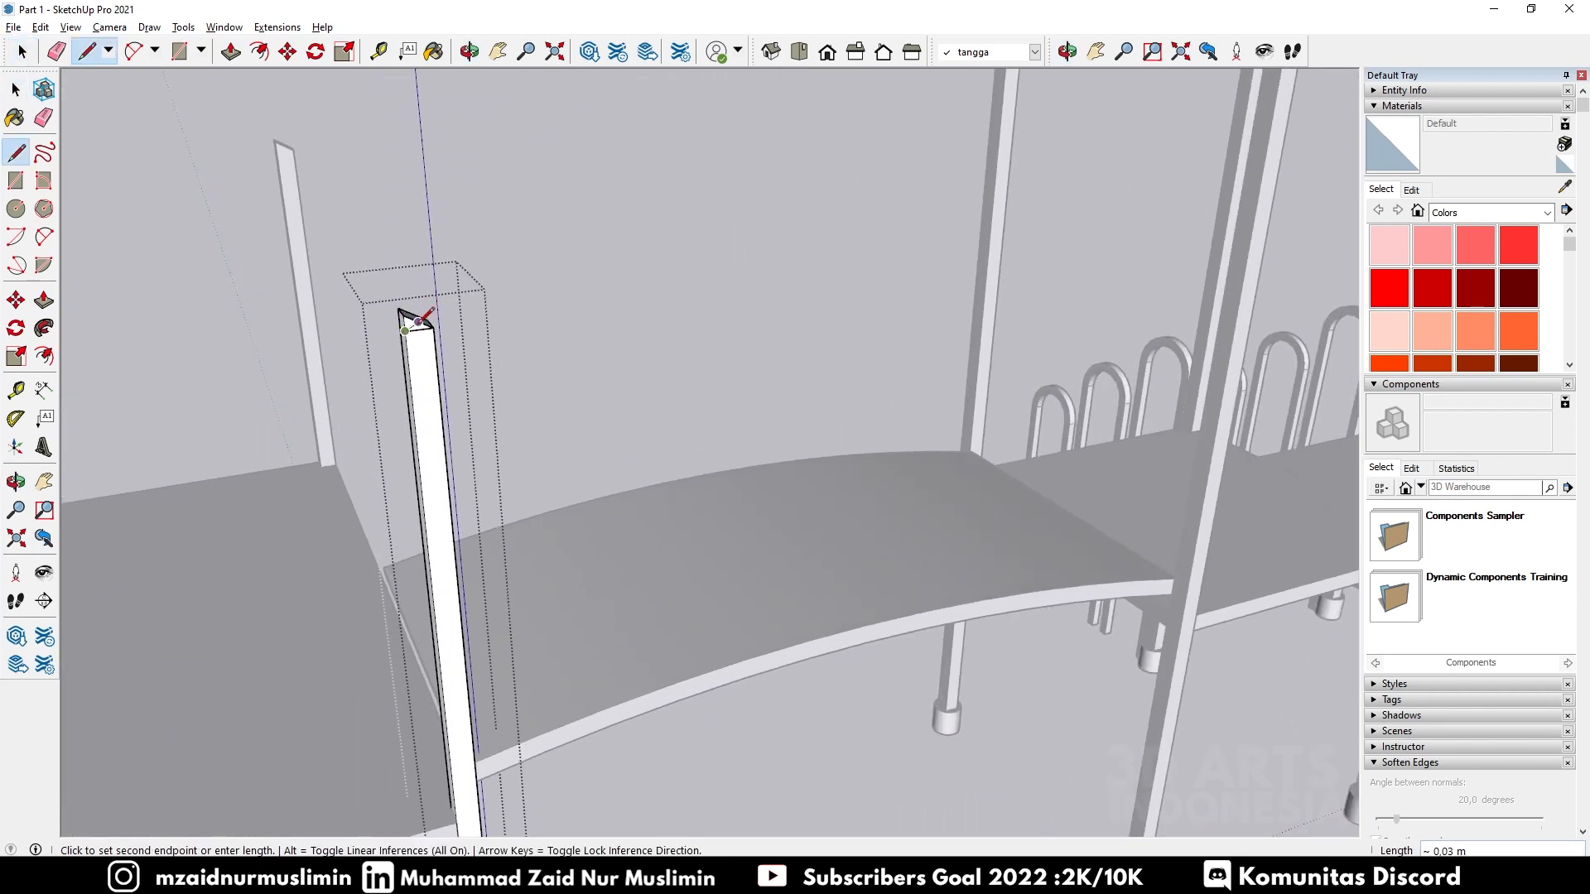
scroll(404, 330, up, 2)
click(423, 330)
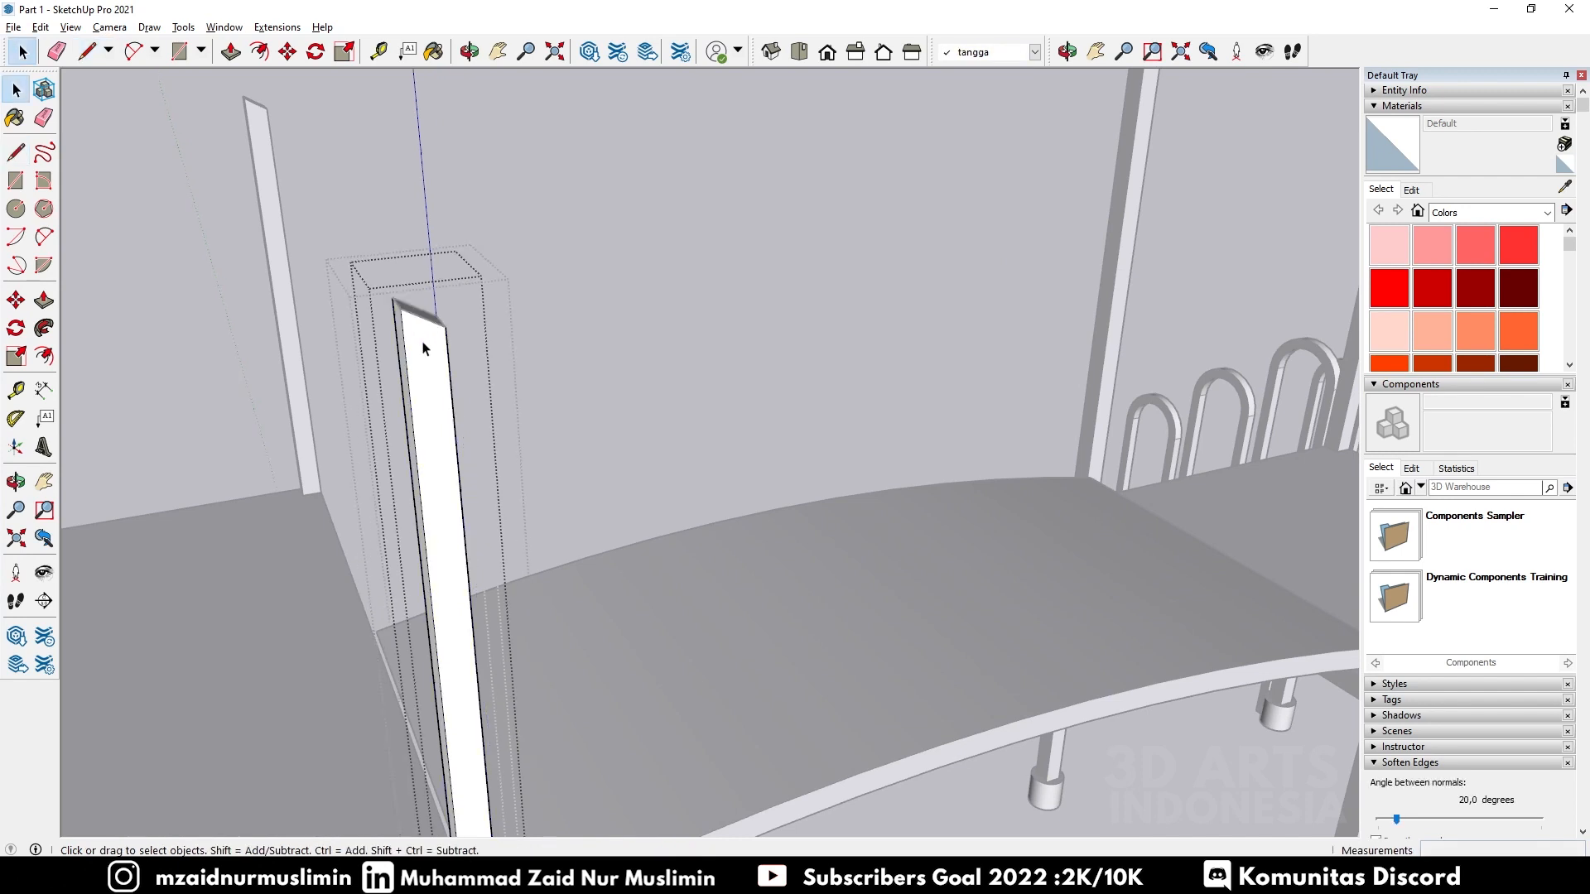
Step: Draw a 0.05 m edge and a horizontal rectangle at the slanted top of the far platform's opened bridge post
click(445, 326)
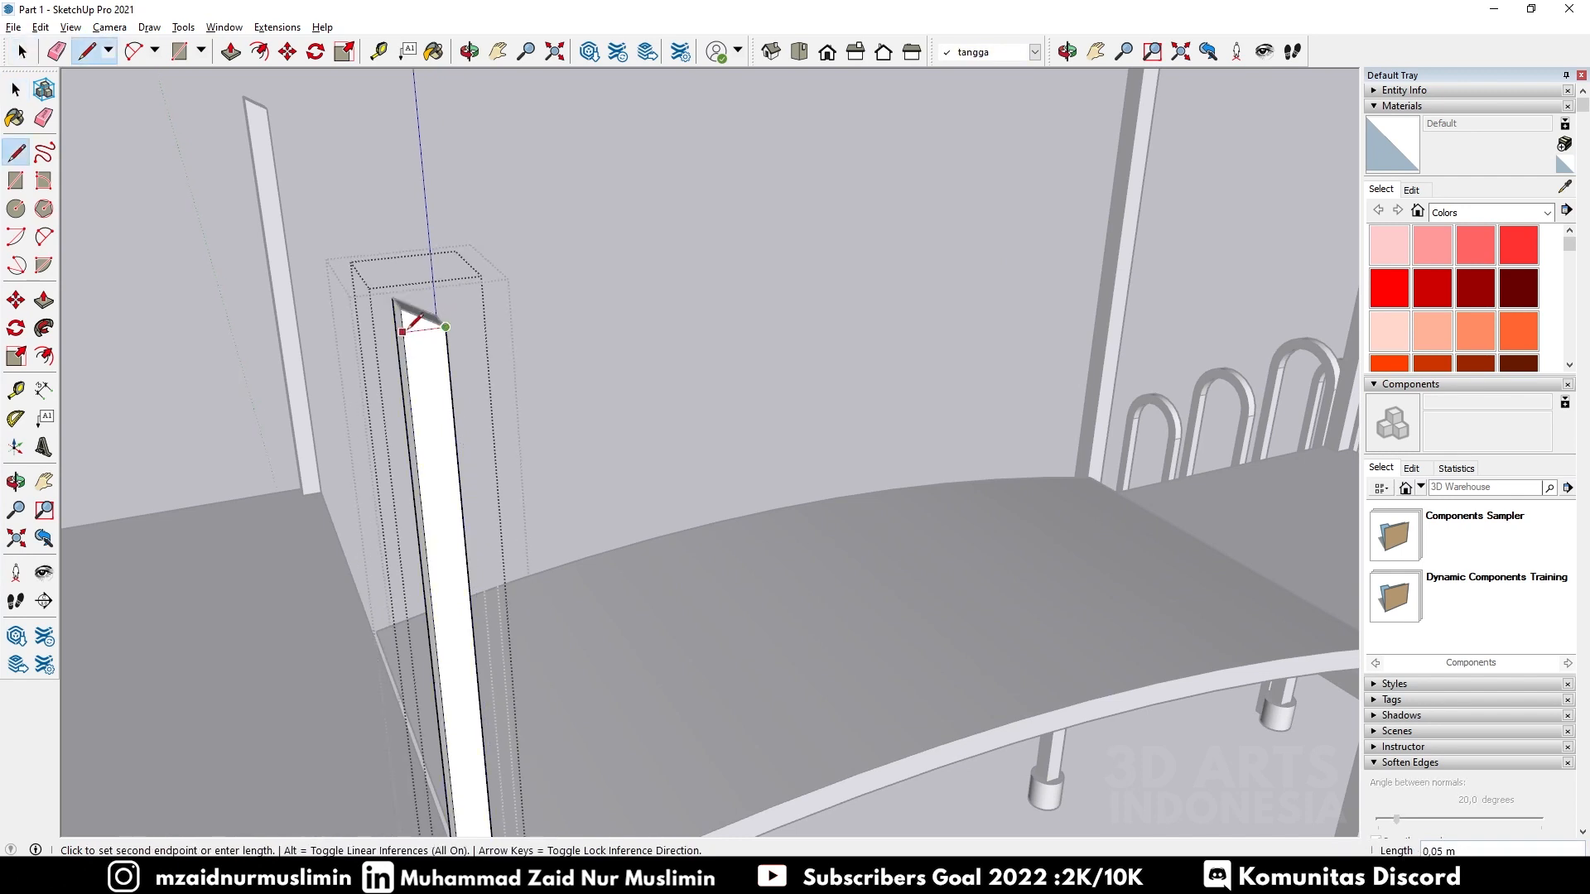
key(r)
click(404, 333)
middle_drag(380, 320, 928, 381)
middle_drag(337, 422, 1022, 422)
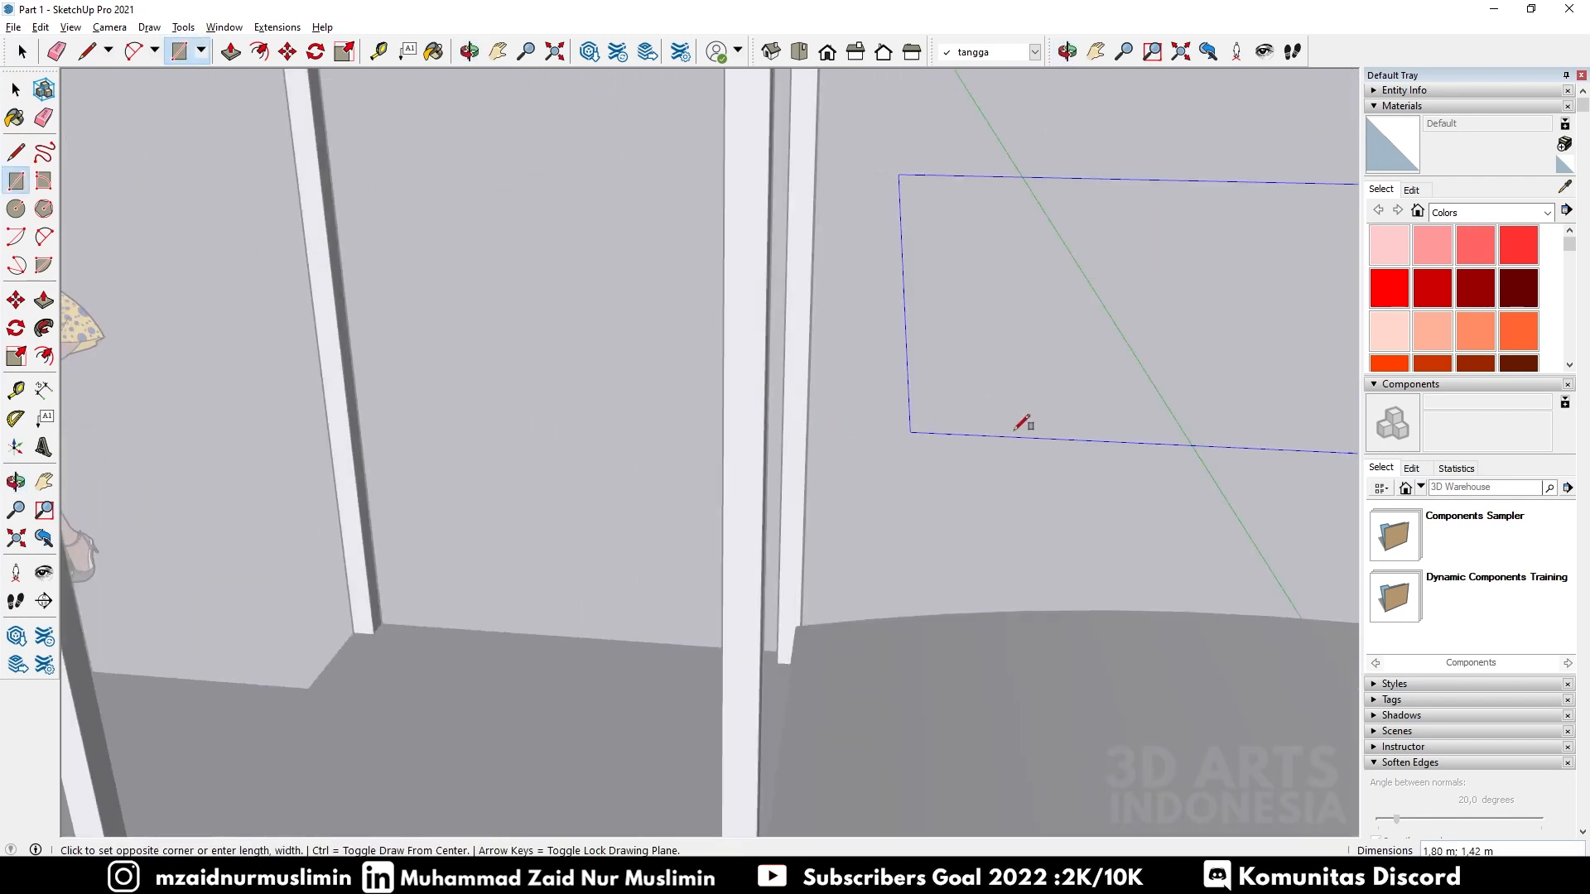
scroll(998, 414, down, 5)
scroll(1252, 385, up, 3)
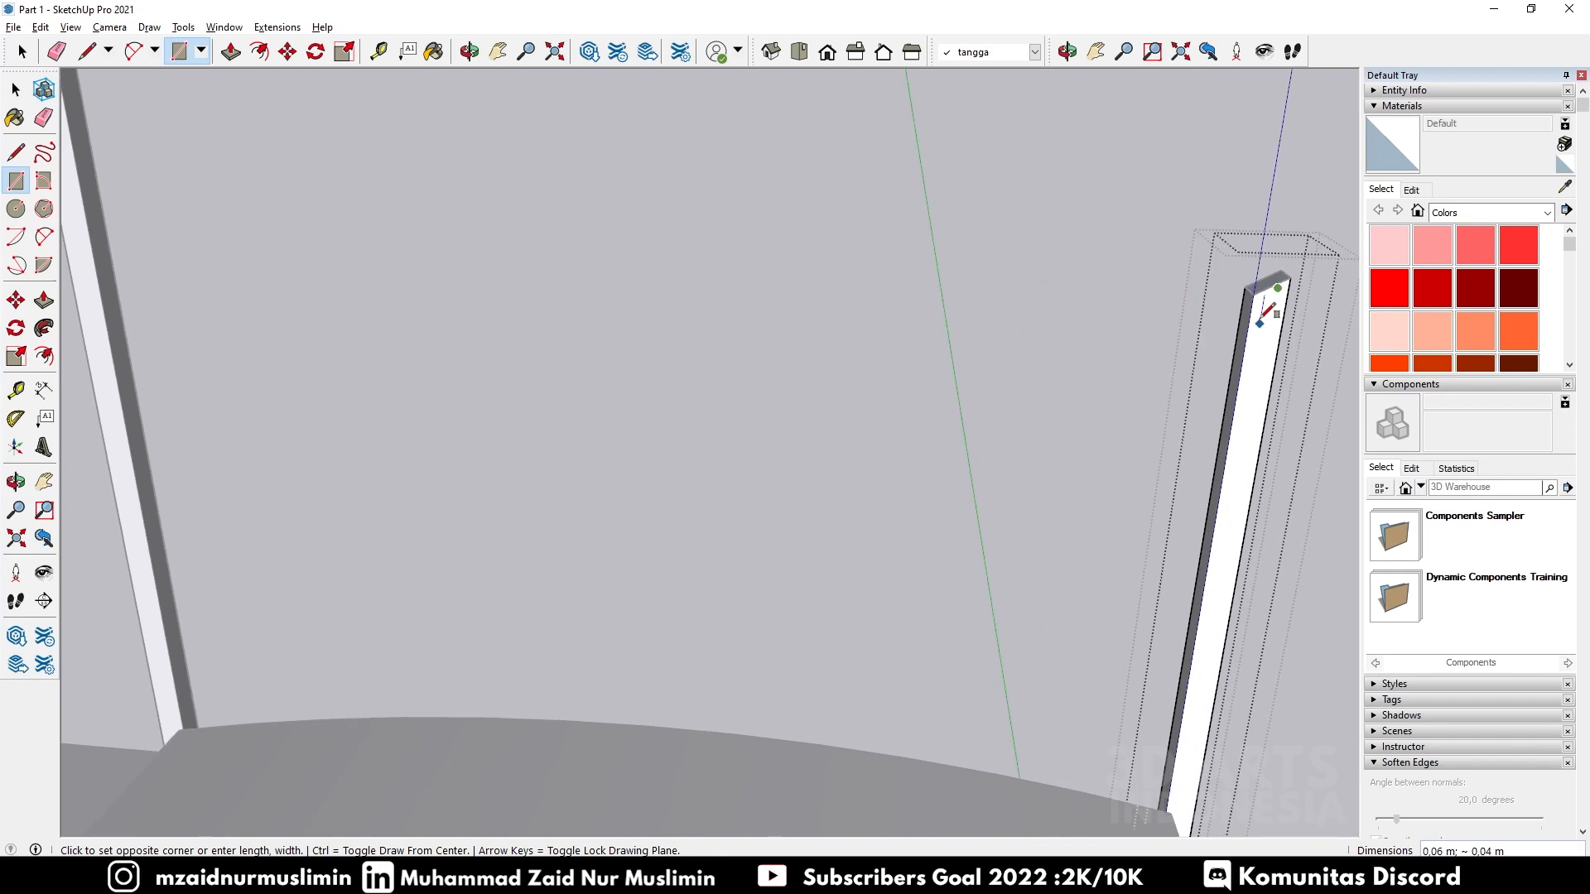
click(1282, 283)
Step: Remove the slanted wedge above the new rectangle on the far platform's opened bridge post
key(e)
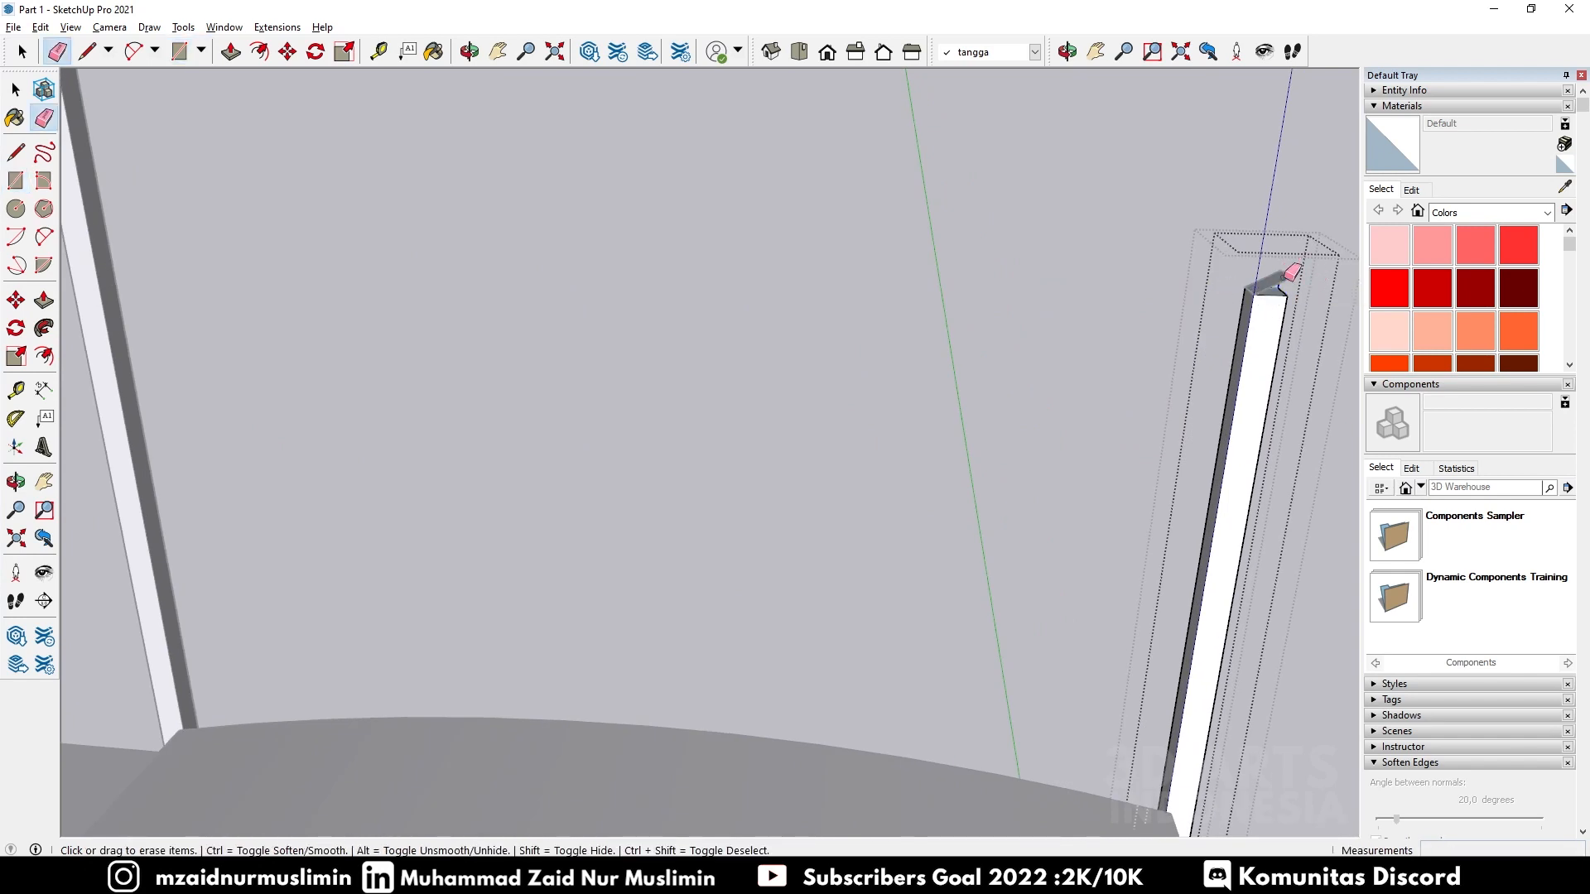
key(space)
click(1273, 278)
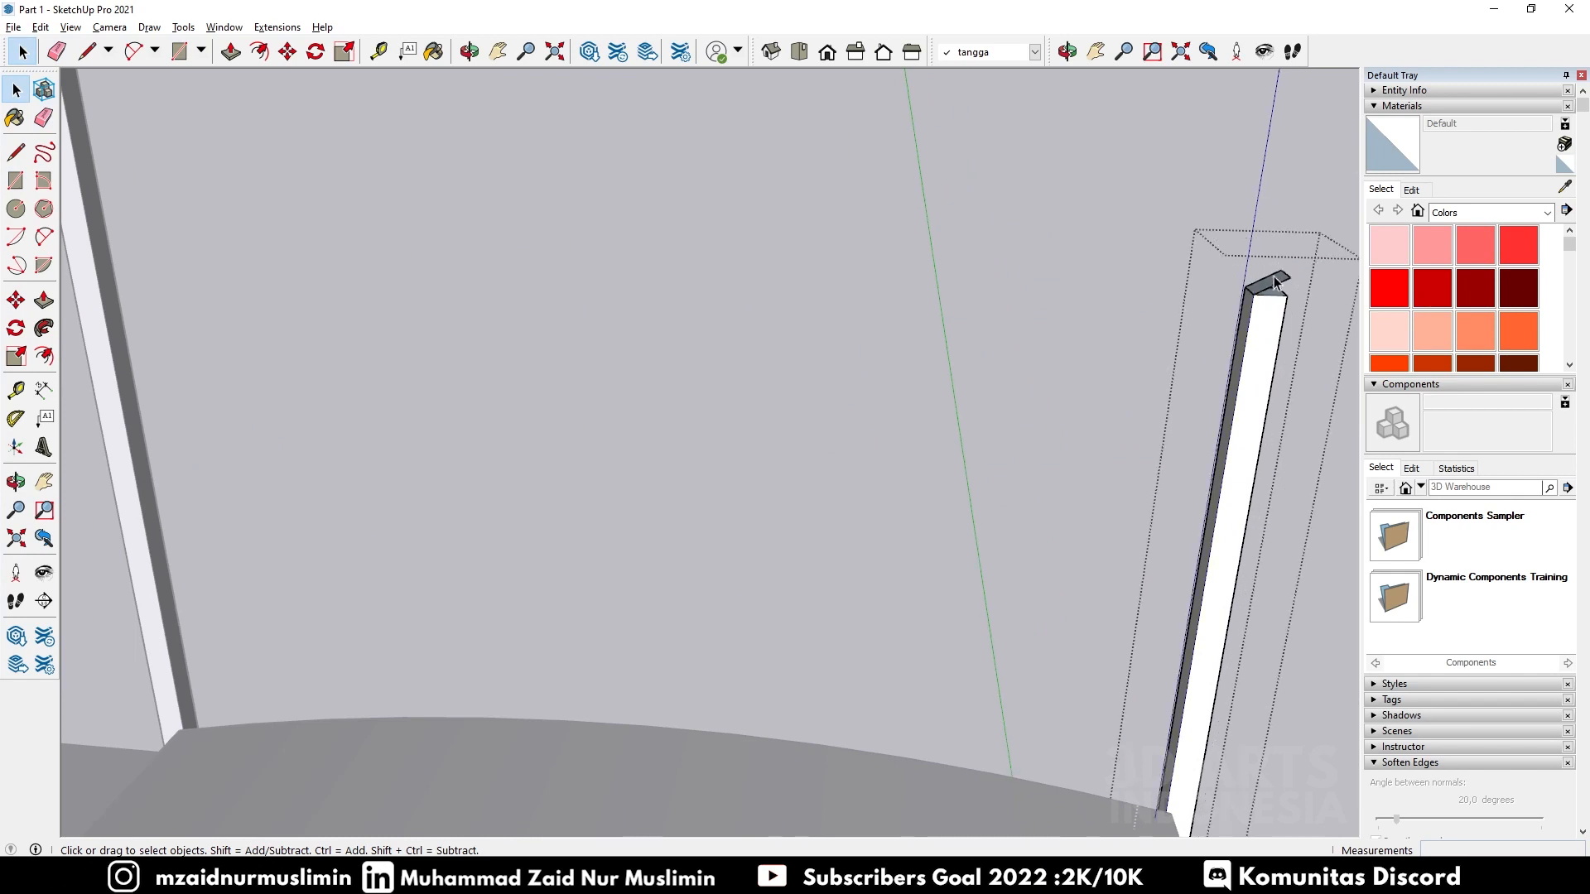
key(Escape)
Step: Extend the levelled top of the far platform's opened bridge post up to the raised roof
scroll(937, 272, down, 6)
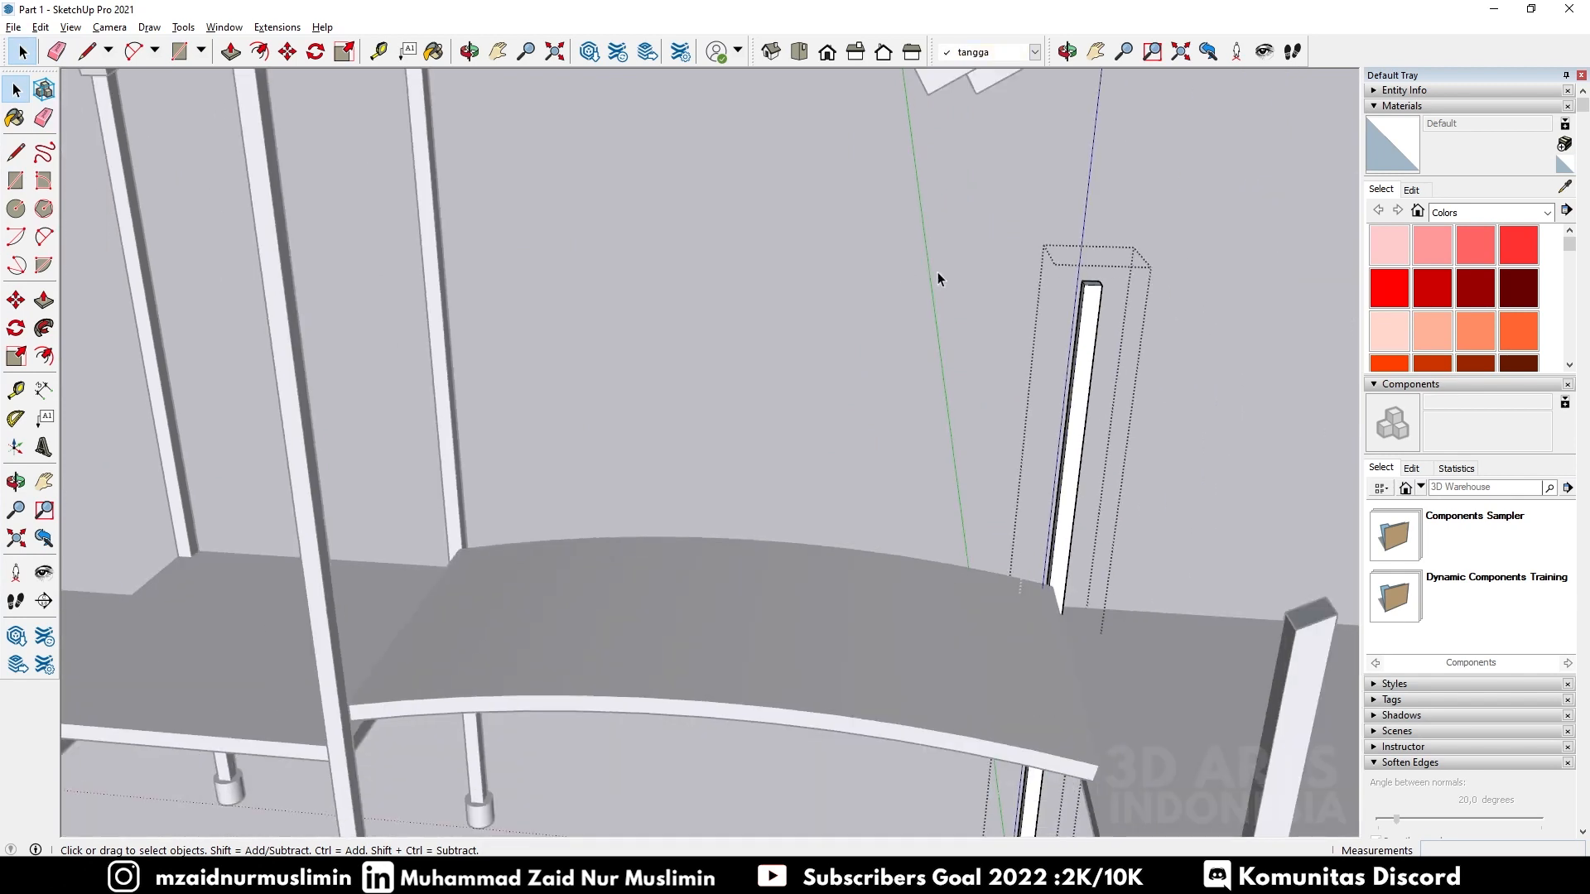
scroll(1076, 290, up, 8)
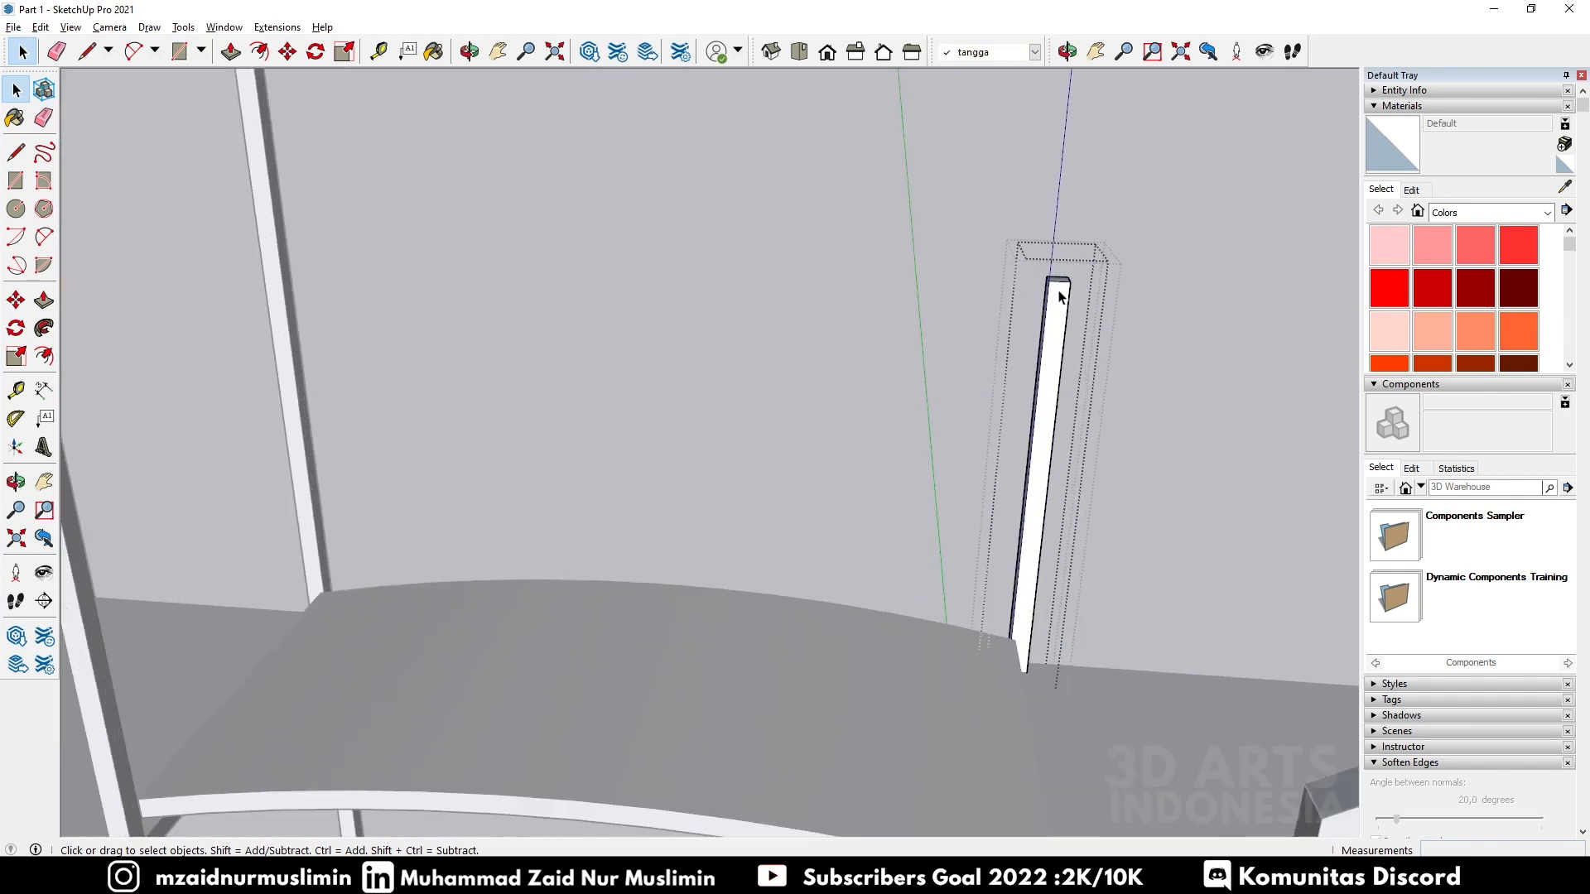
key(p)
click(1058, 286)
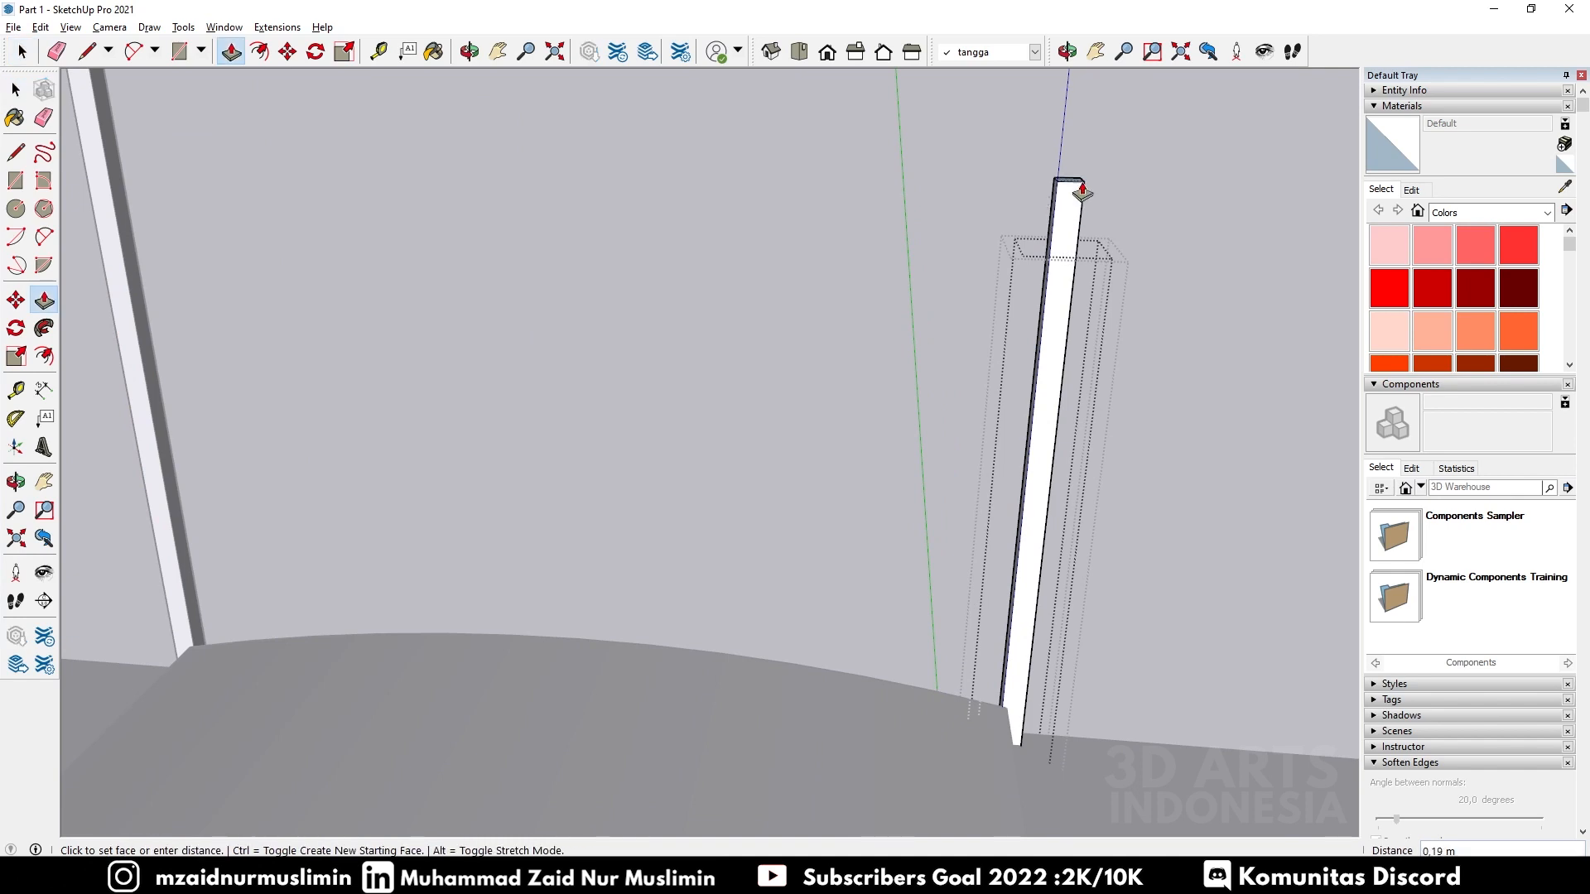
scroll(926, 356, down, 4)
scroll(926, 357, down, 2)
Step: Open the far platform's bridge post on the stair side and draw a horizontal edge and rectangle at its slanted top
scroll(977, 445, up, 4)
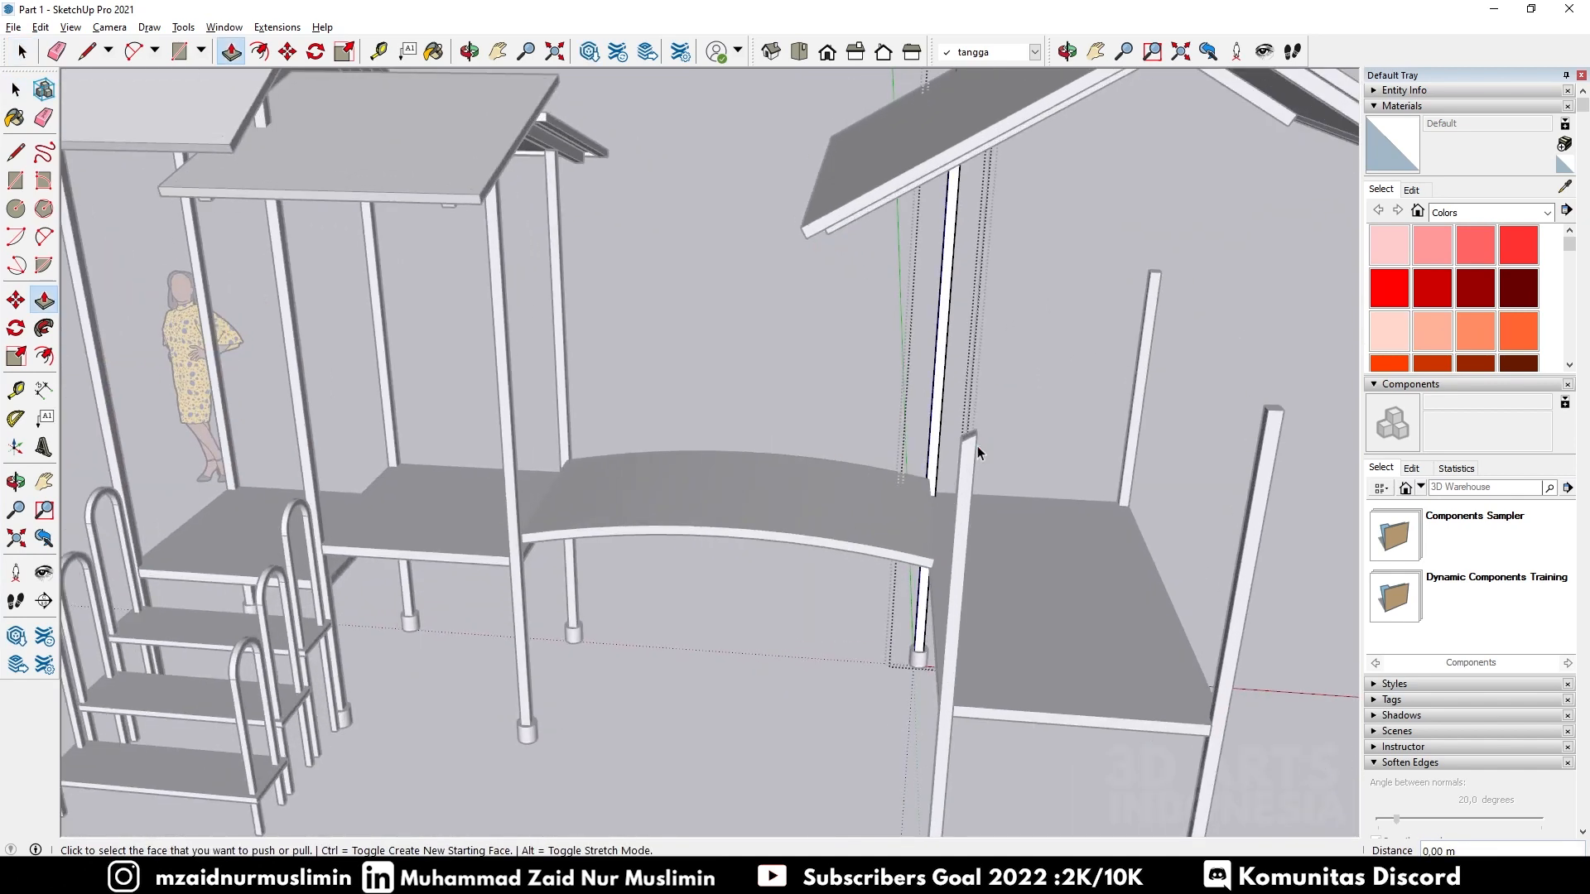
key(space)
key(ctrl+z)
scroll(969, 437, up, 4)
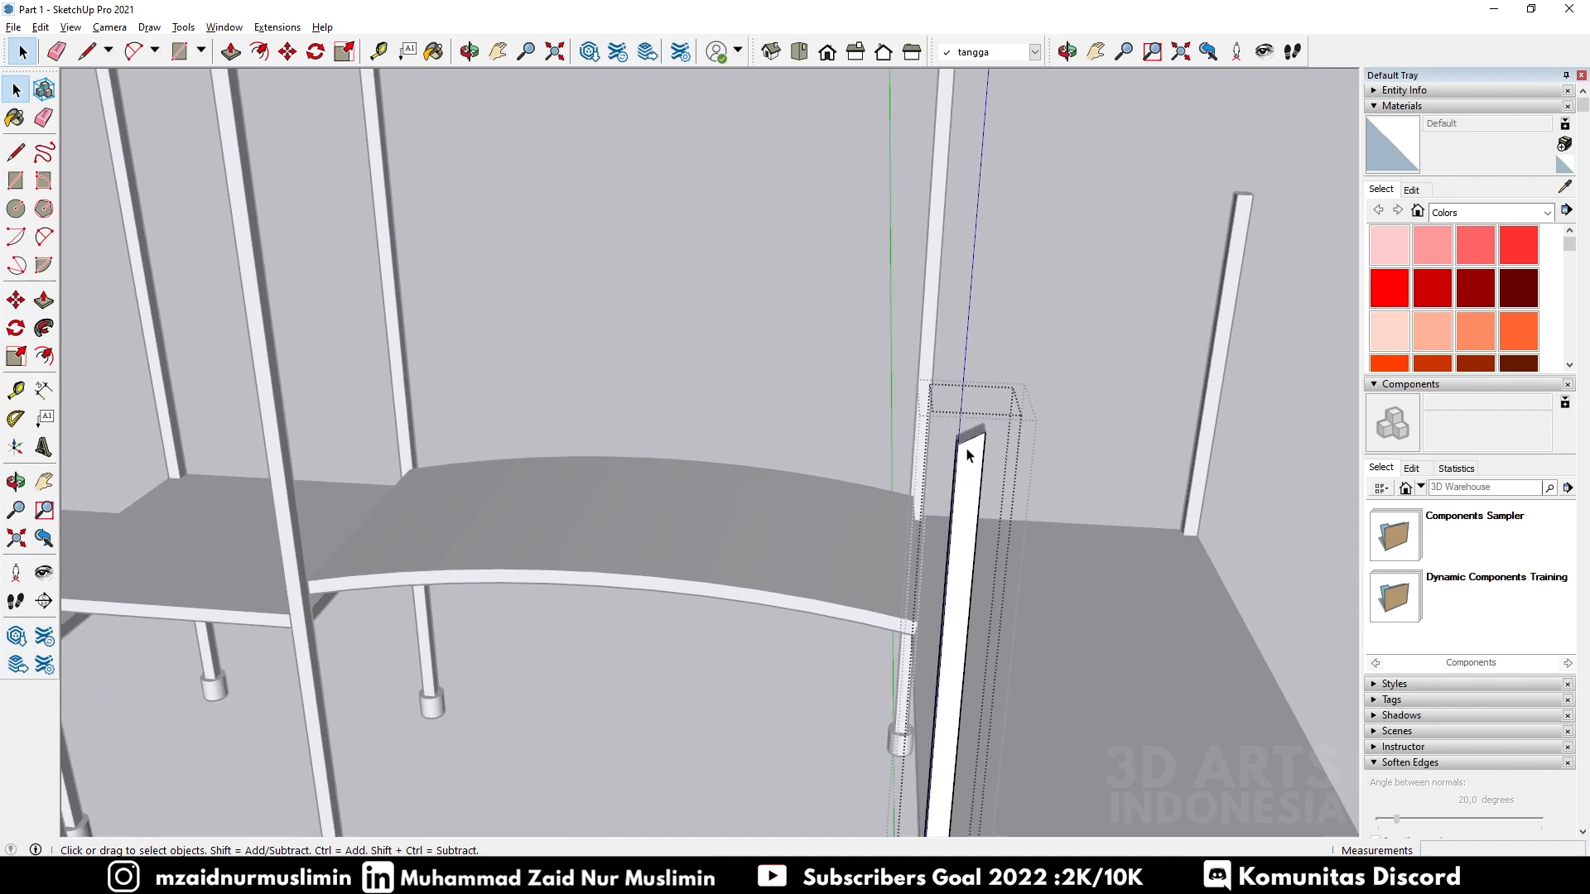
key(l)
click(958, 443)
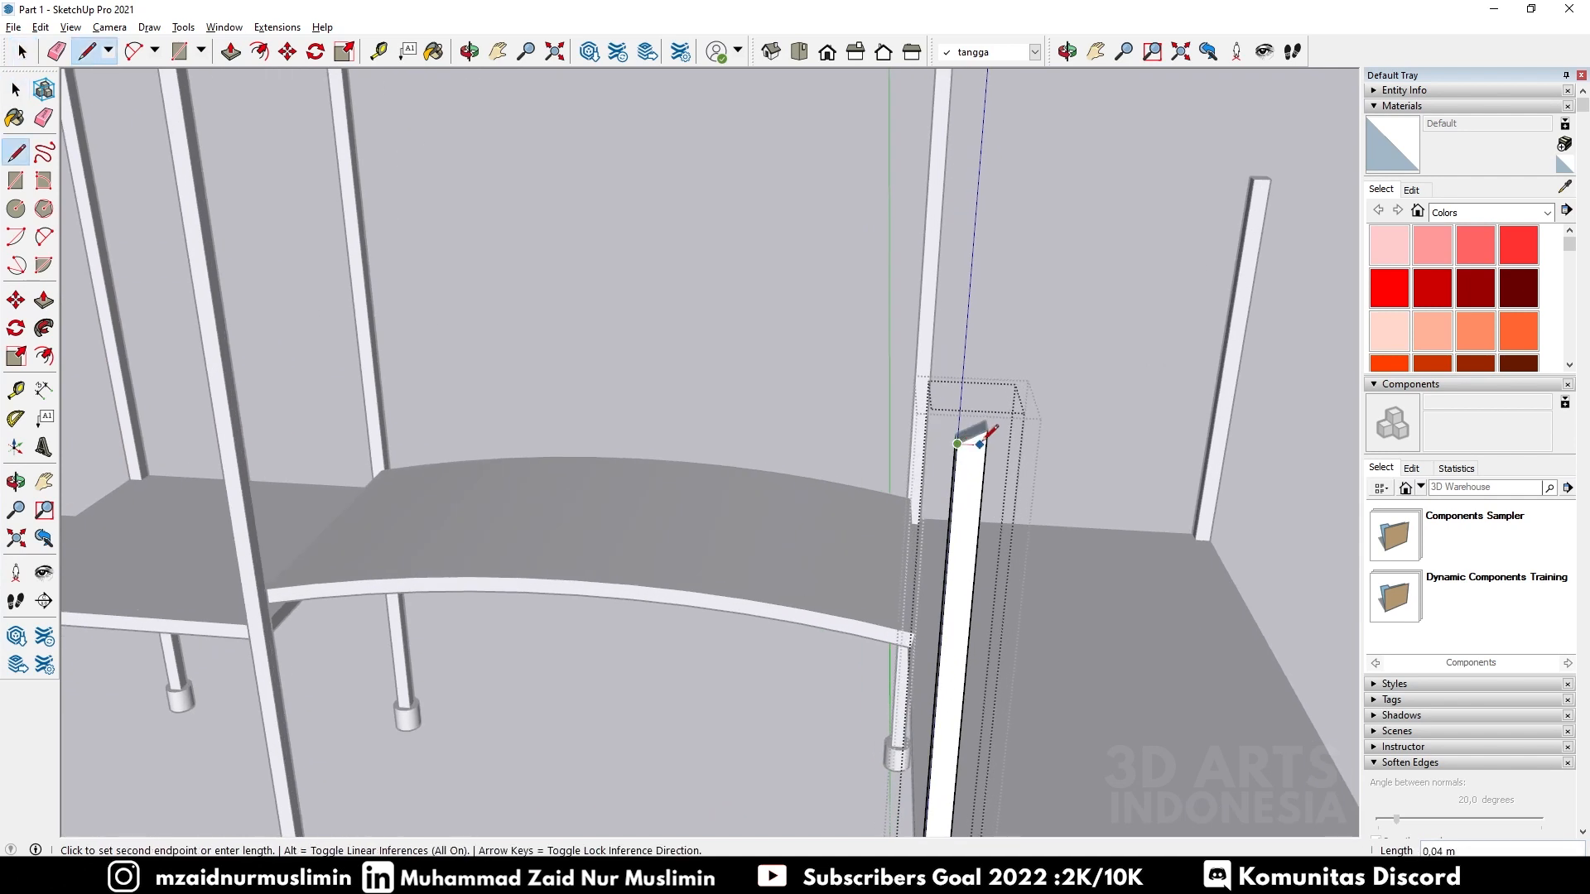
click(986, 446)
scroll(1002, 432, up, 1)
key(r)
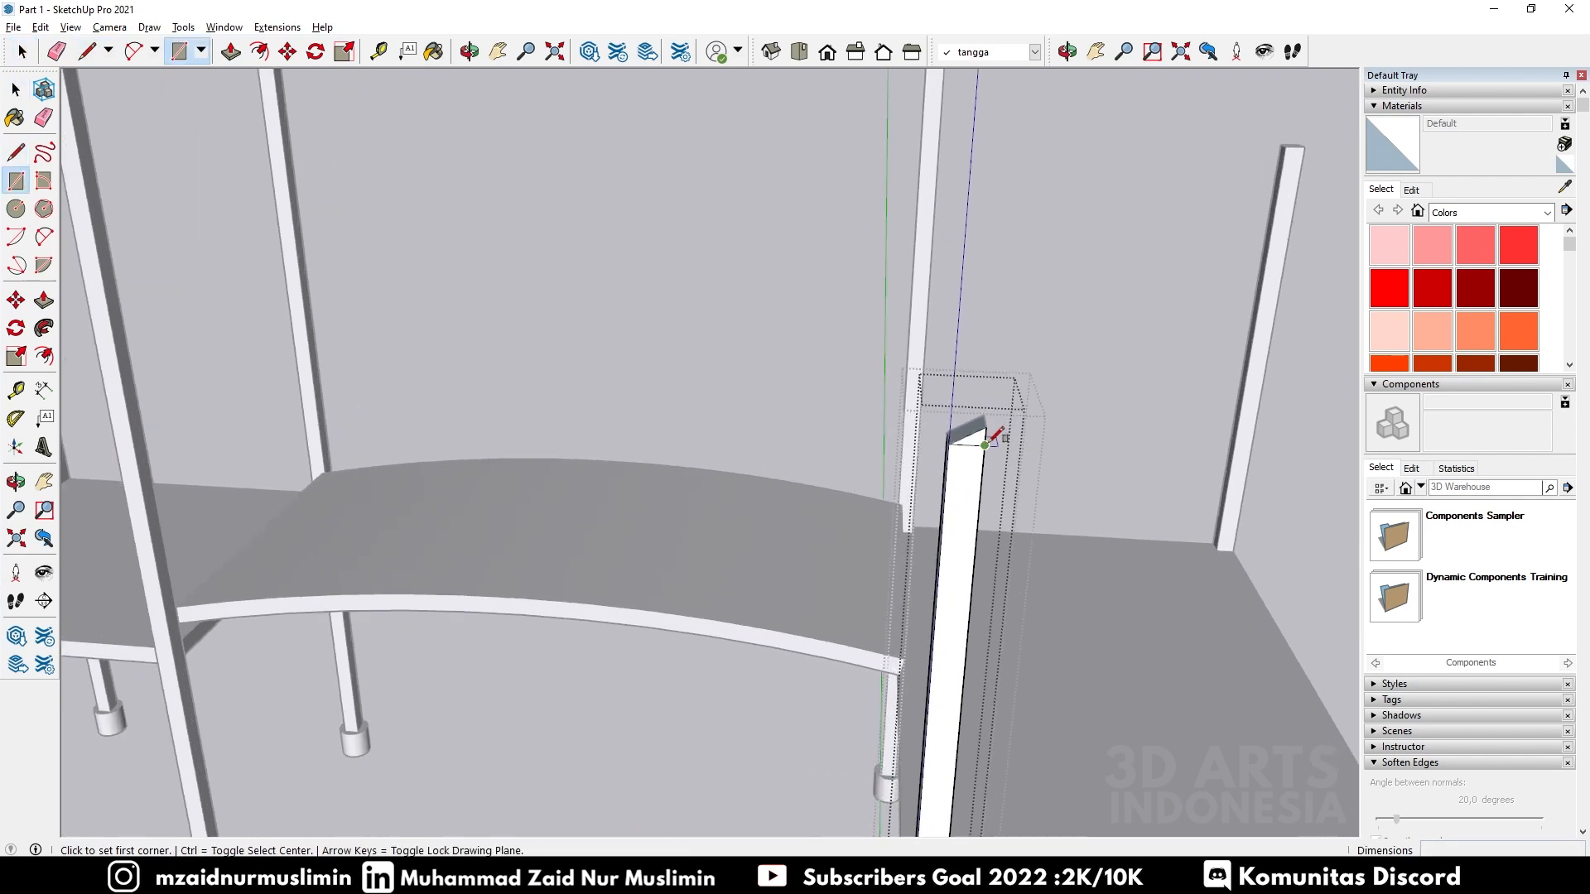
key(e)
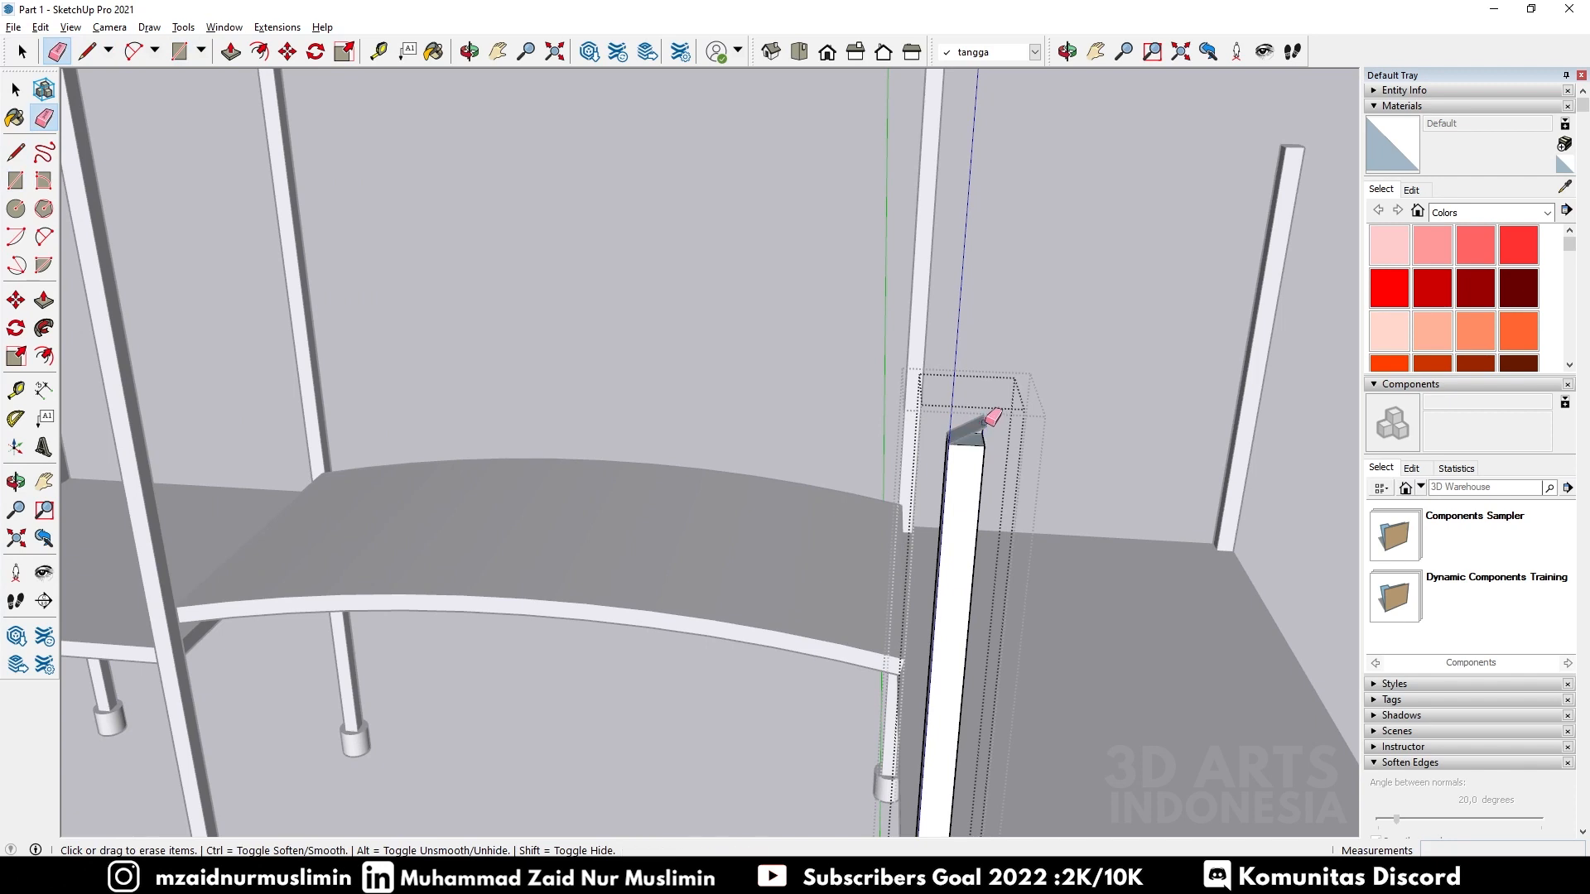
Step: Remove the slanted wedge above the new rectangle on the far platform's stair-side bridge post
key(space)
click(970, 426)
click(970, 424)
click(969, 430)
Step: Extend the levelled top of the far platform's stair-side bridge post upward by 1 m
key(p)
middle_drag(823, 373, 908, 419)
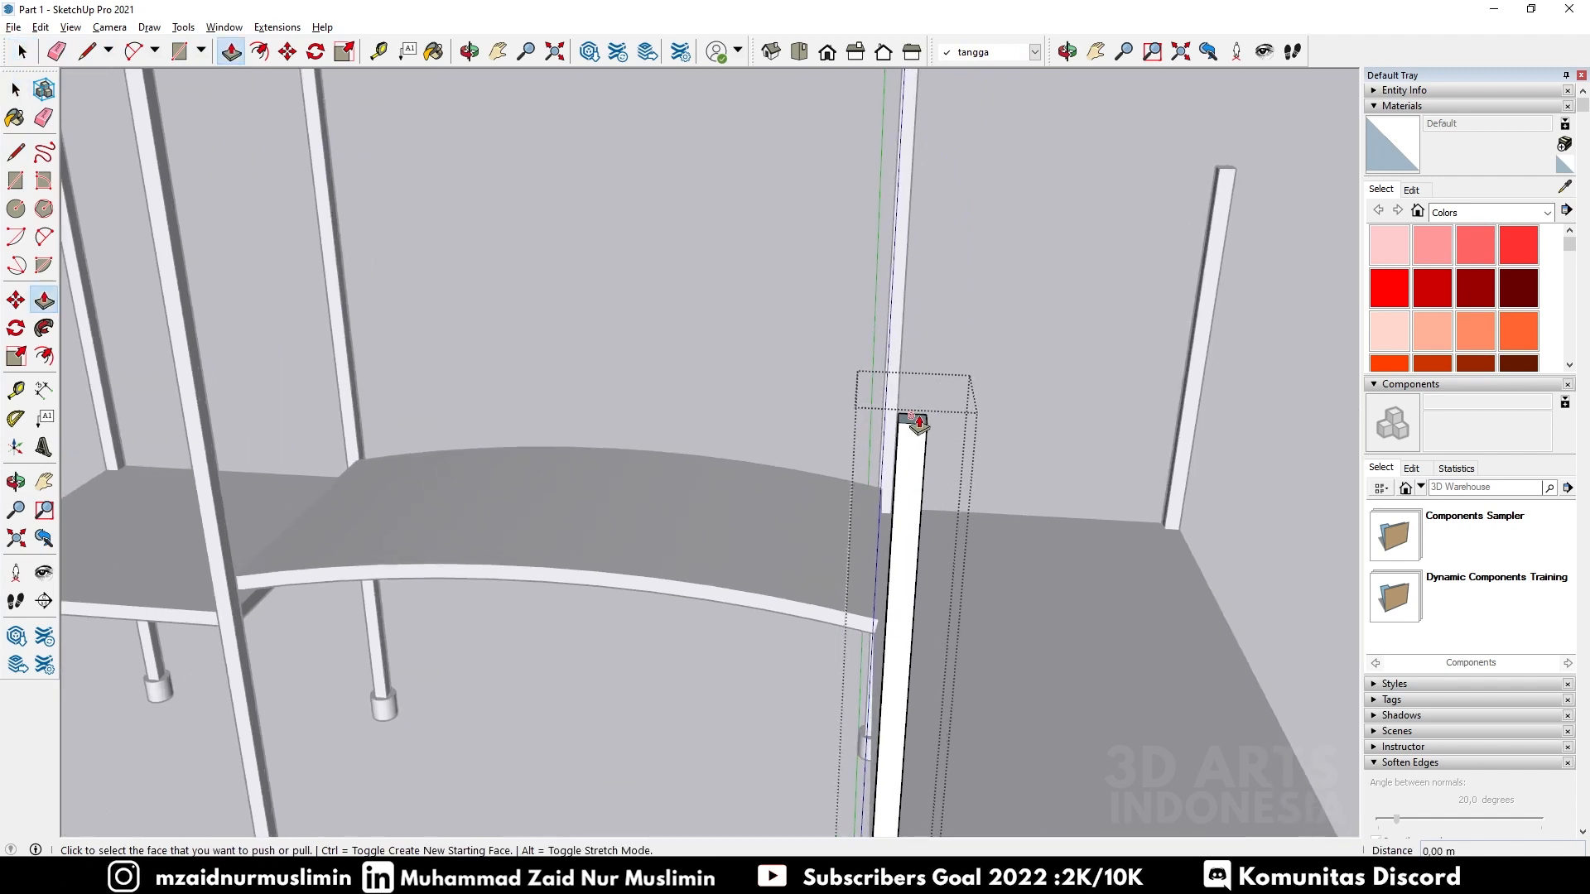
key(space)
double_click(913, 416)
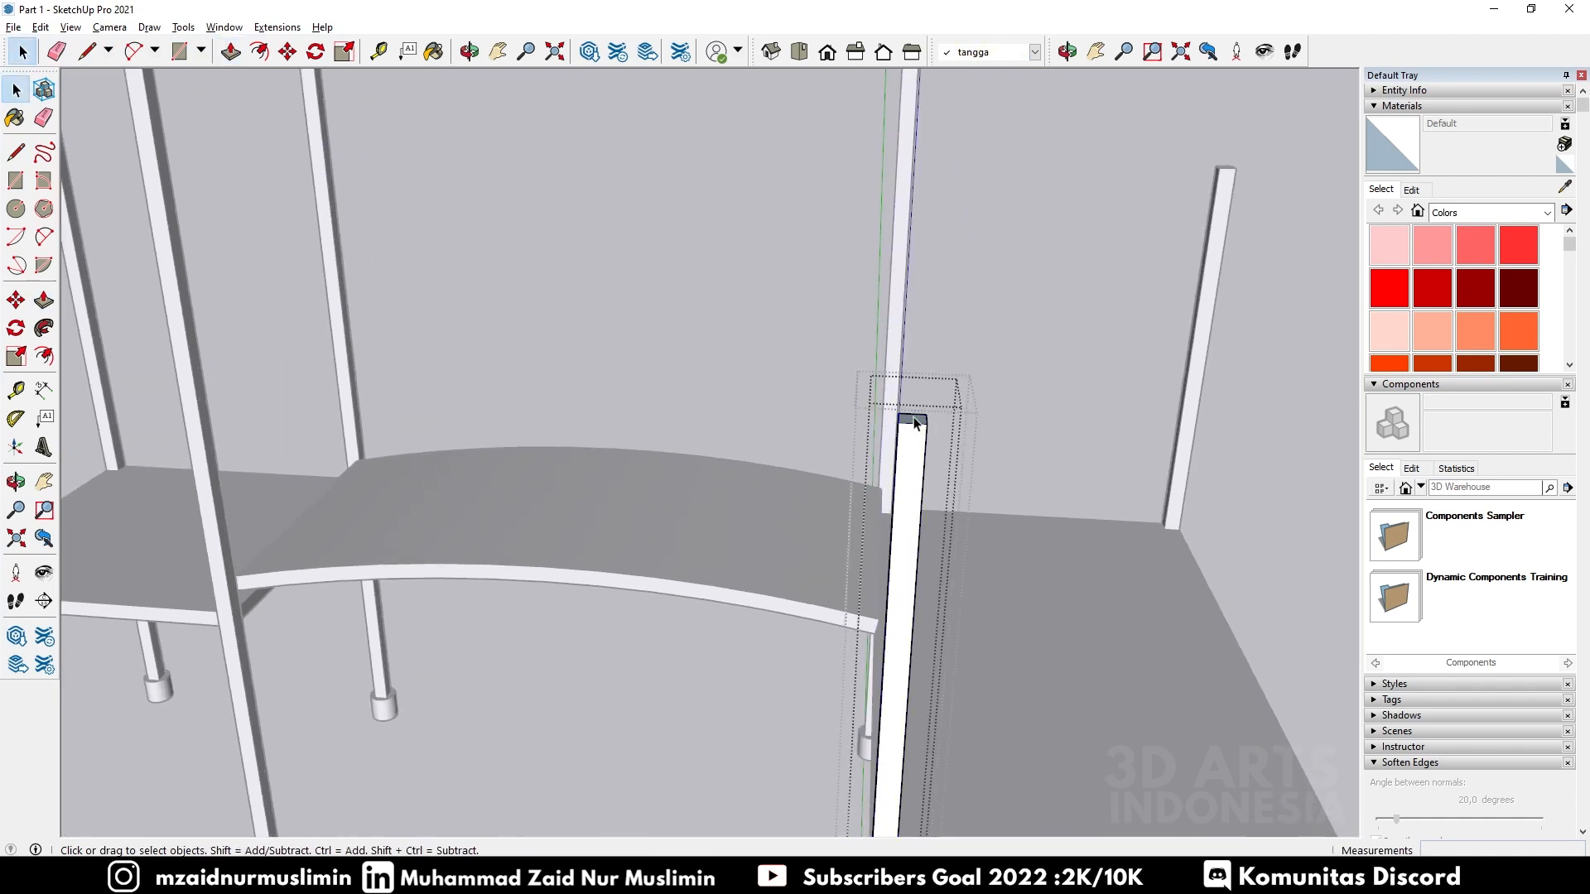
key(p)
click(913, 420)
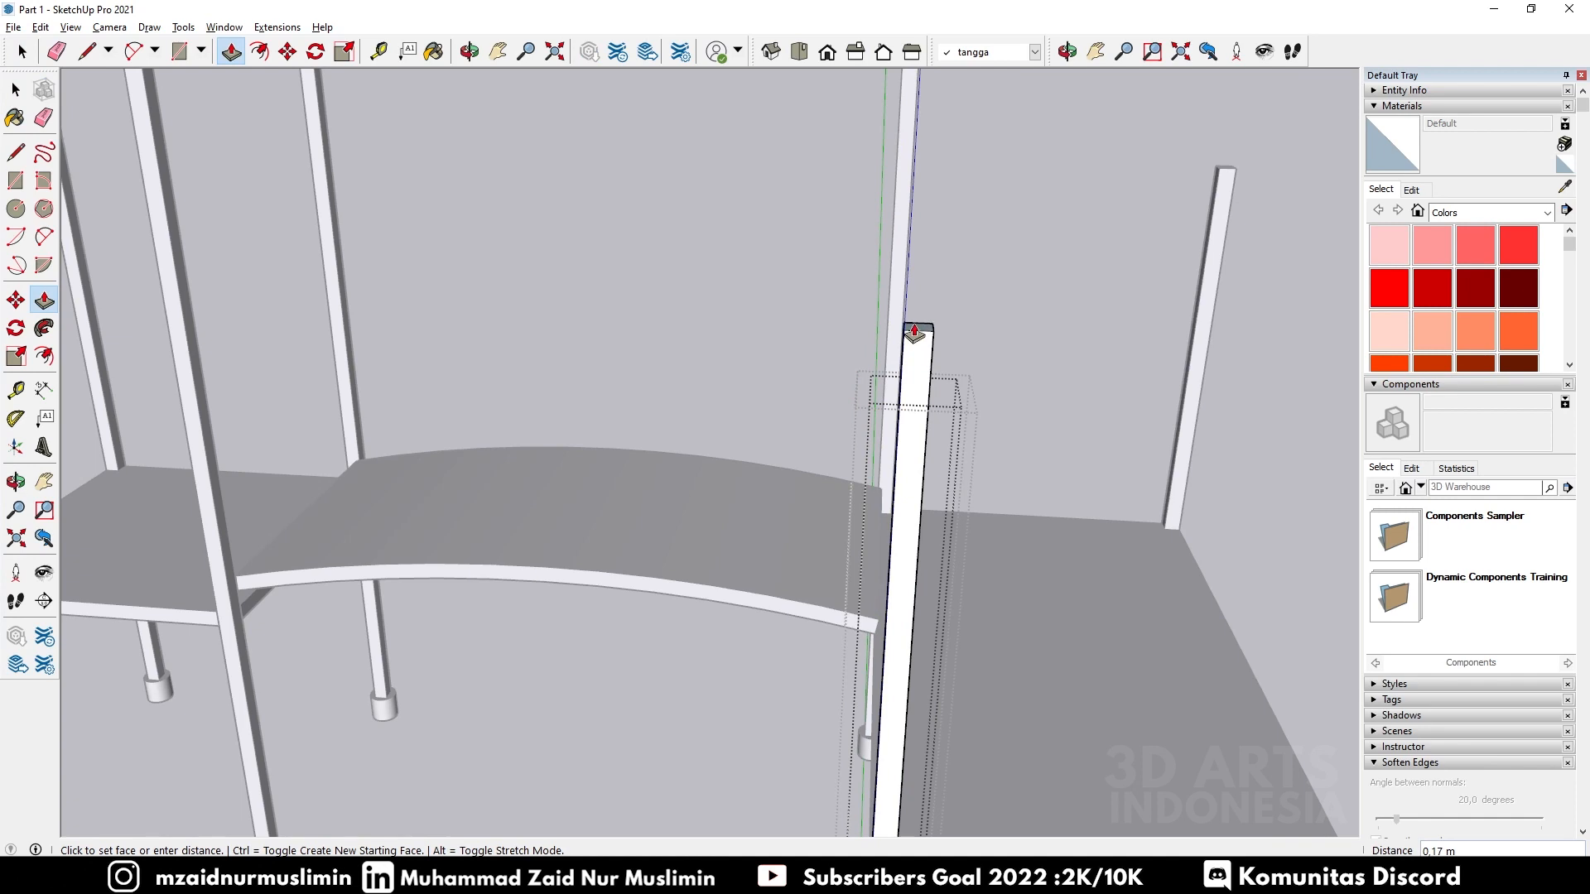
text(1)
key(Return)
Step: Open the far platform's outer post on the stair side and extend its top upward by 1 m
scroll(880, 353, down, 6)
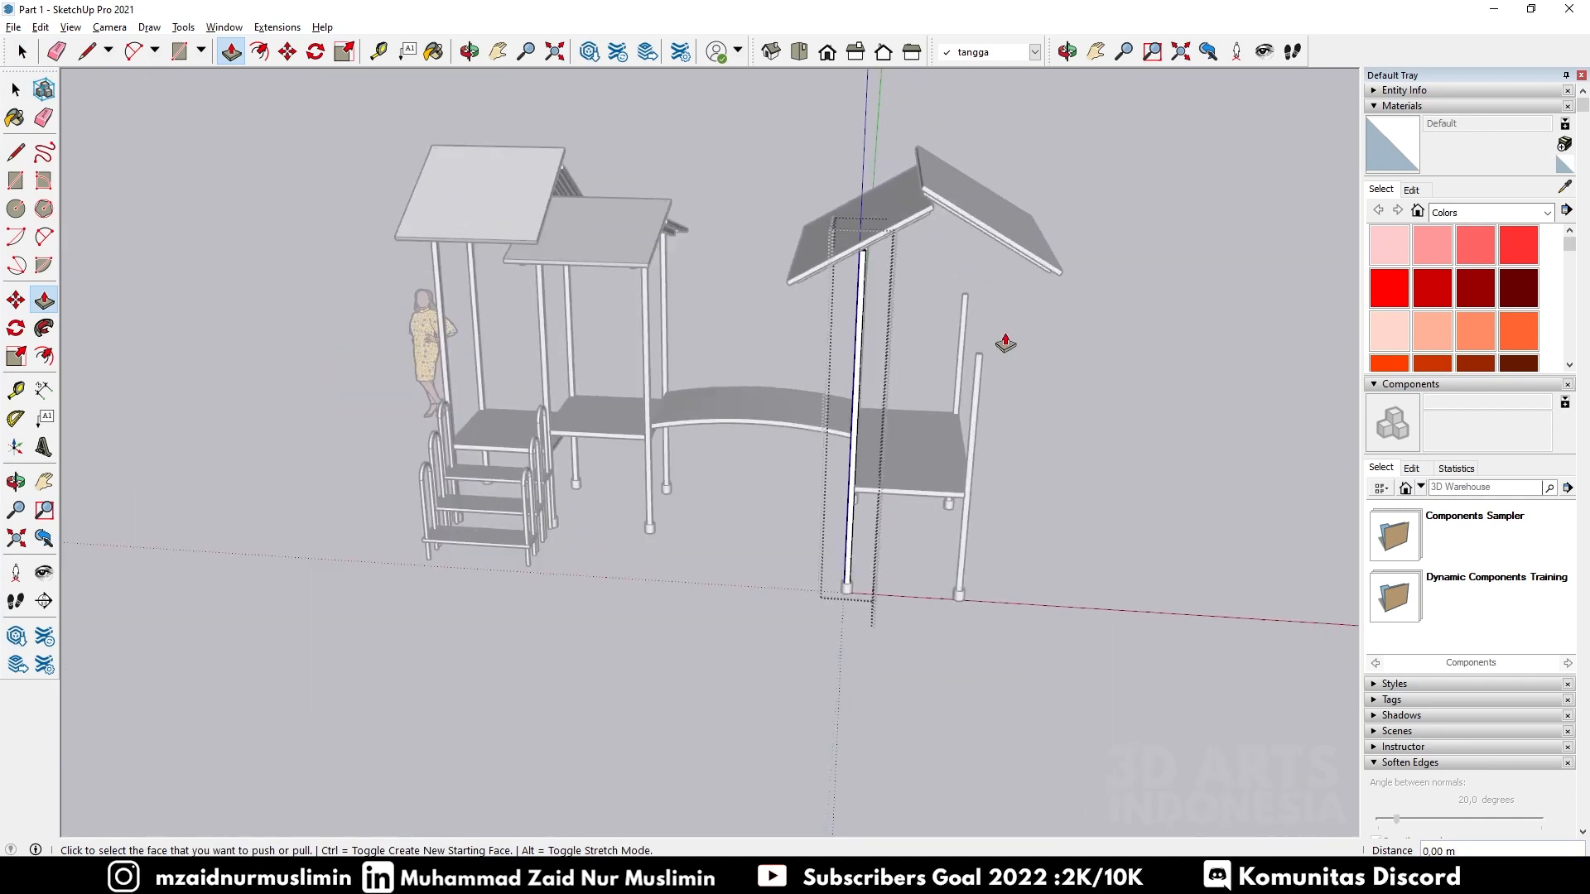
scroll(1003, 337, up, 2)
key(space)
double_click(969, 369)
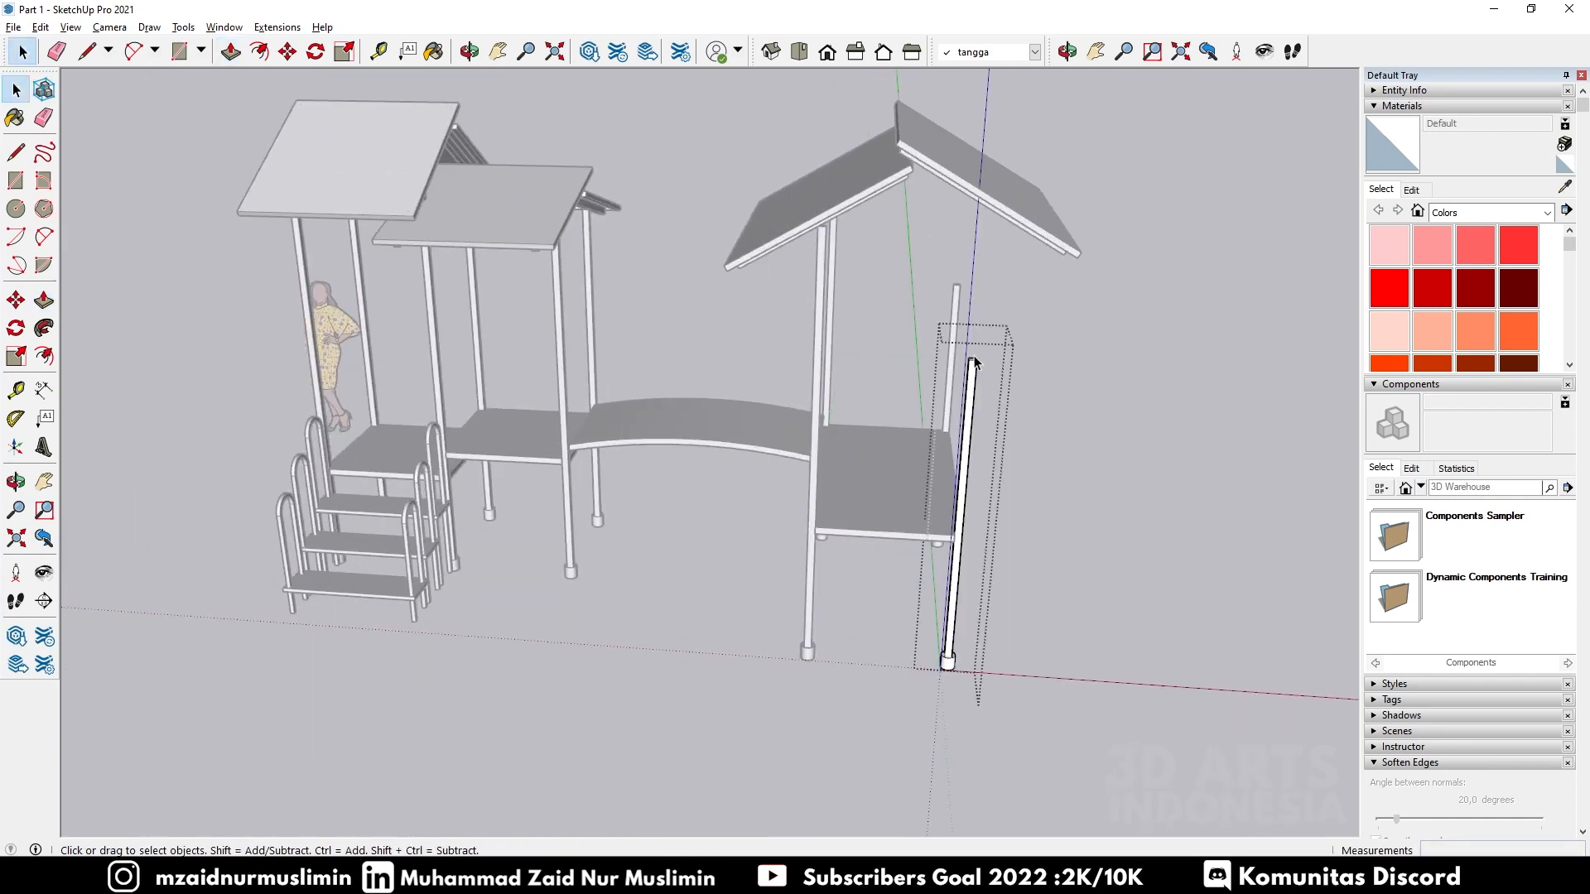
scroll(970, 373, up, 5)
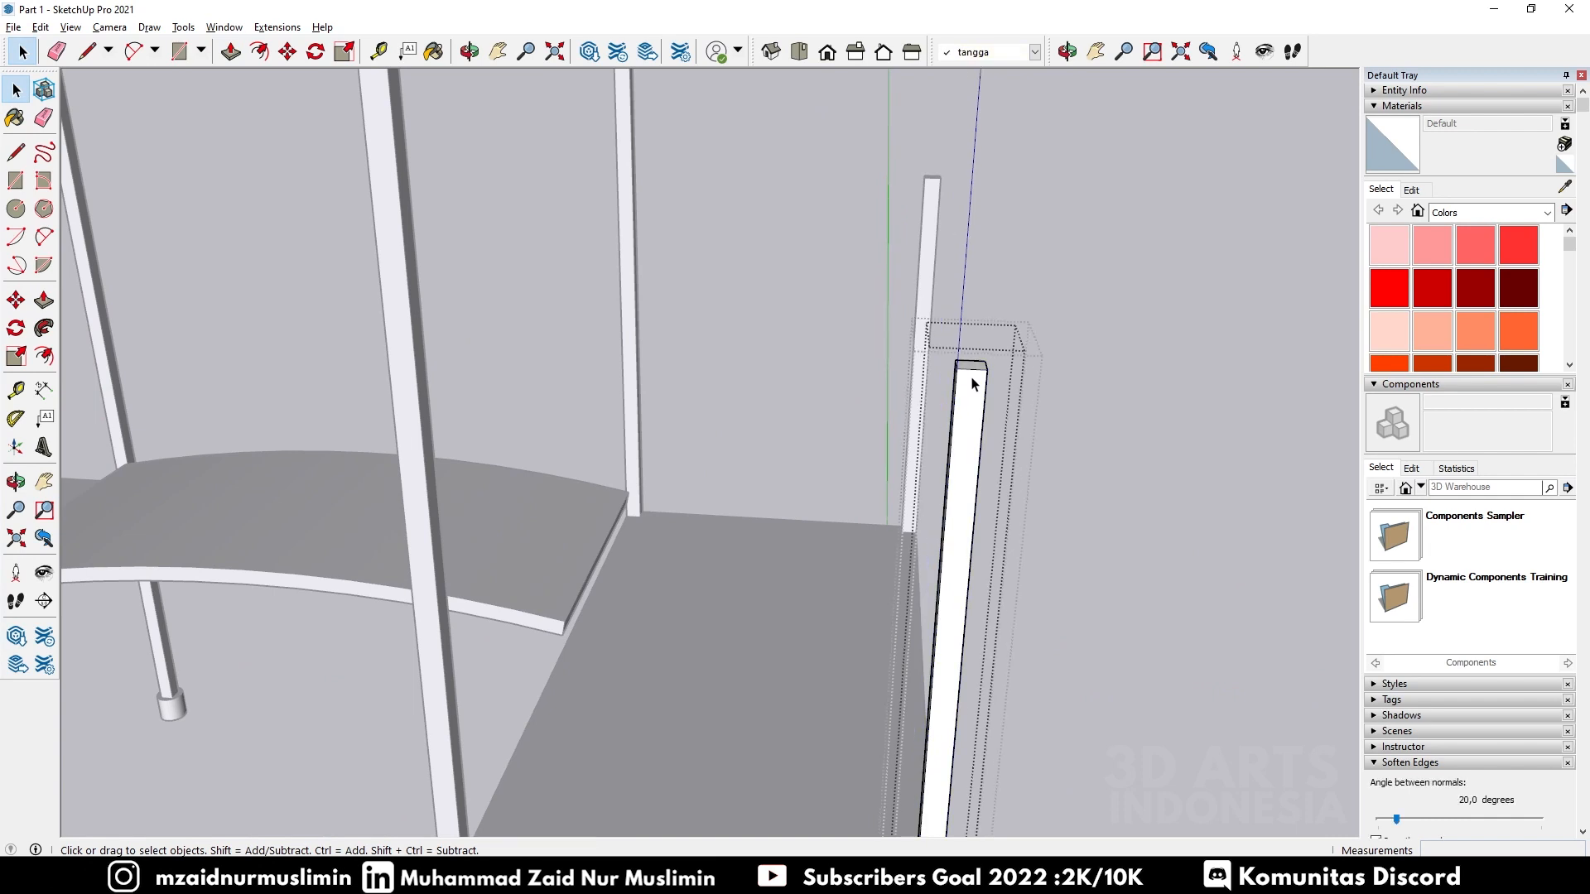
key(p)
click(971, 367)
text(1)
key(Return)
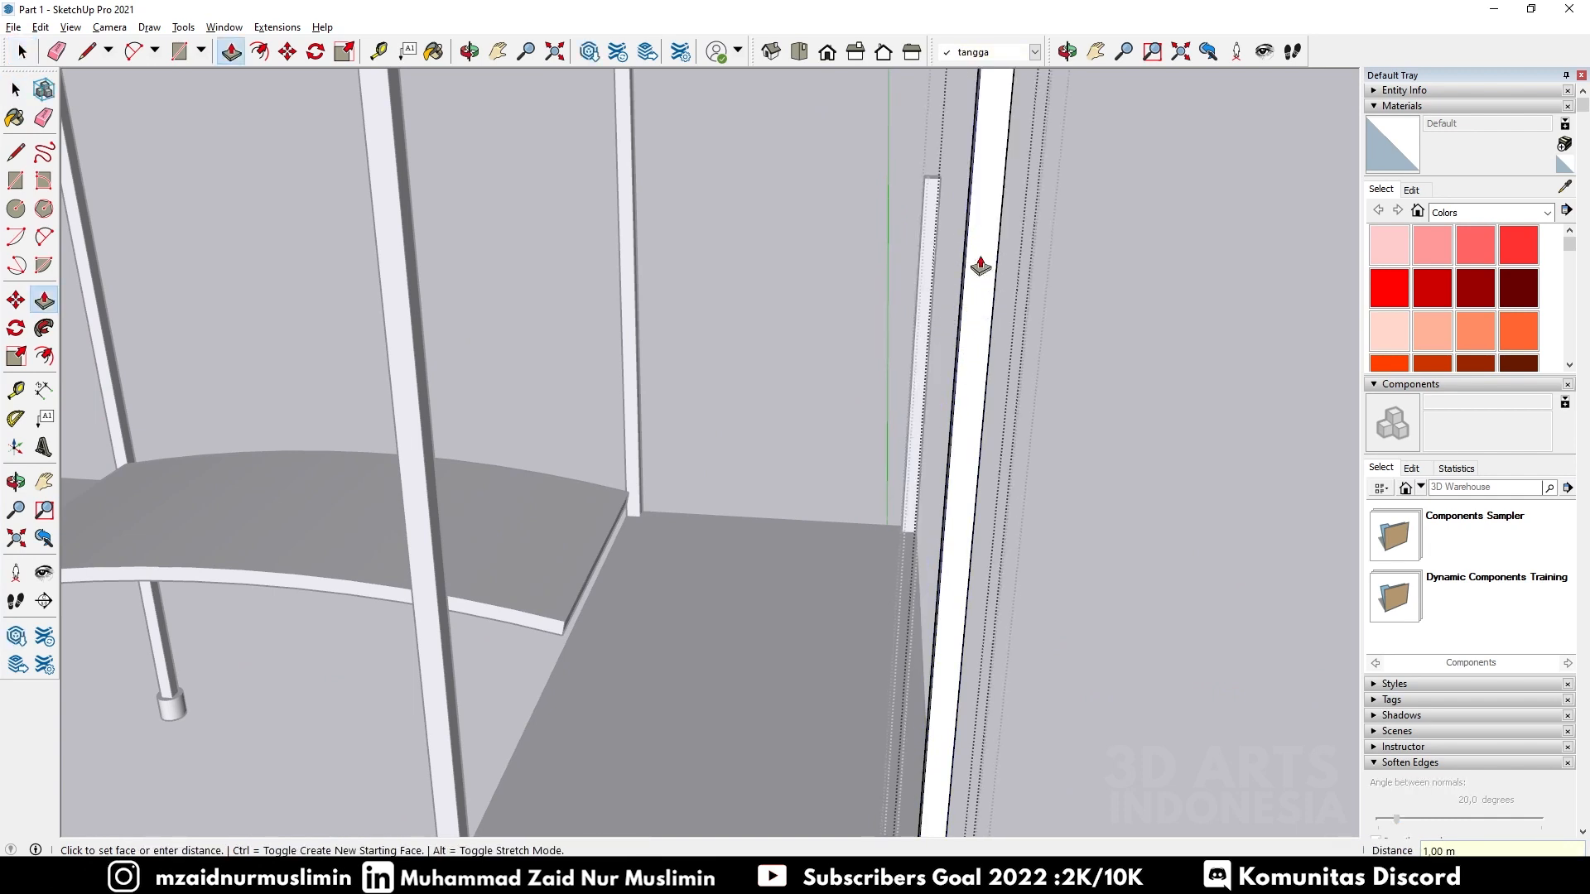
Step: Open the far platform's remaining short outer post, opposite the stair side, and extend its top upward by 1 m
scroll(1025, 351, down, 8)
scroll(824, 348, up, 5)
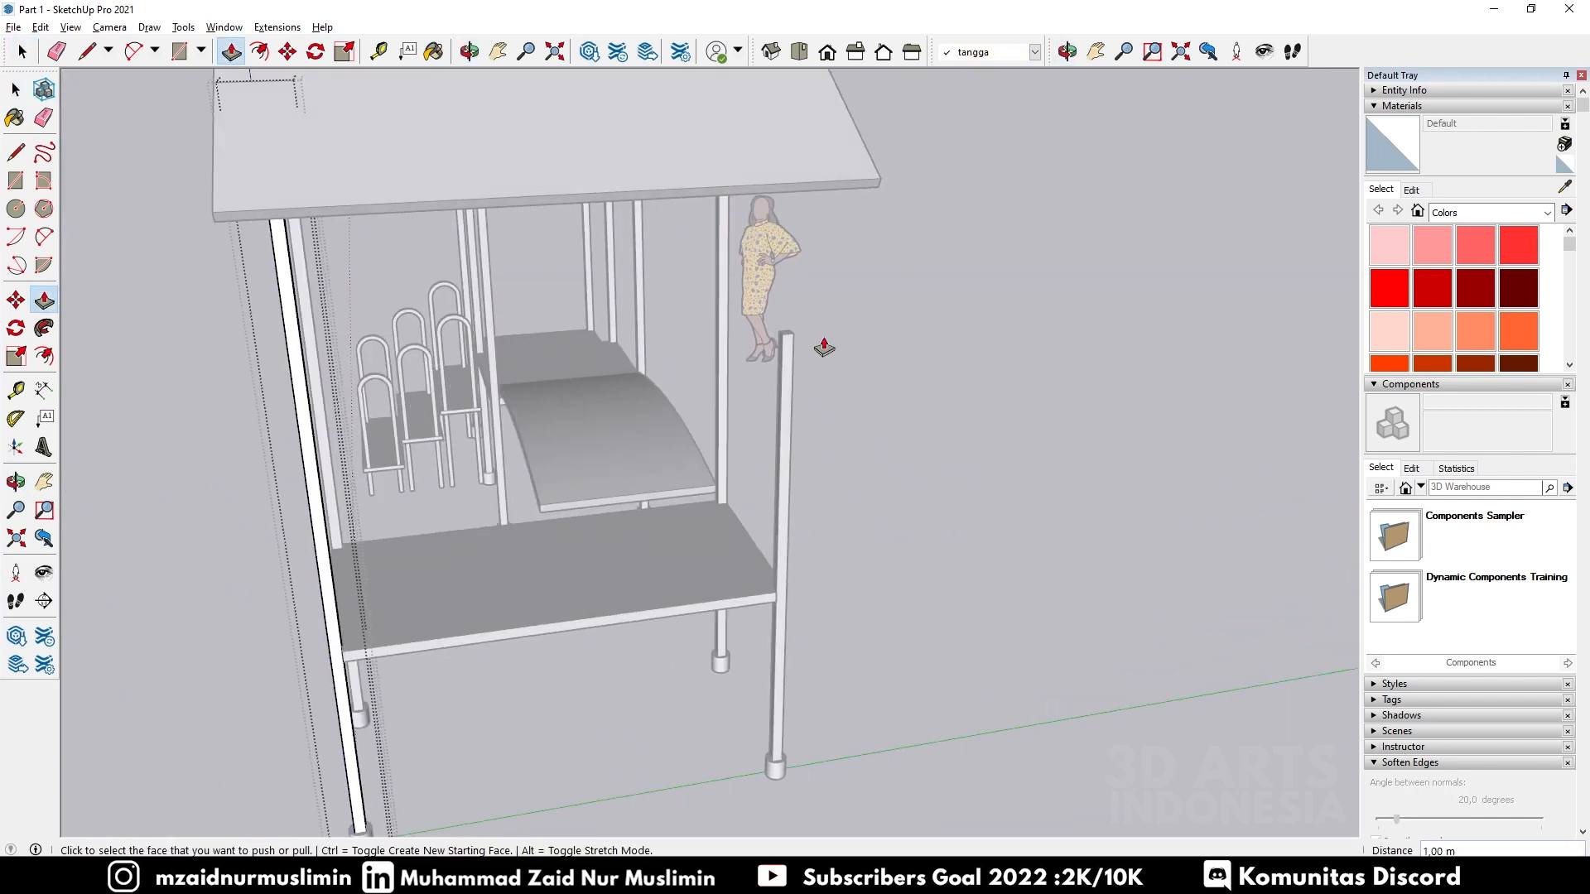
key(space)
double_click(776, 344)
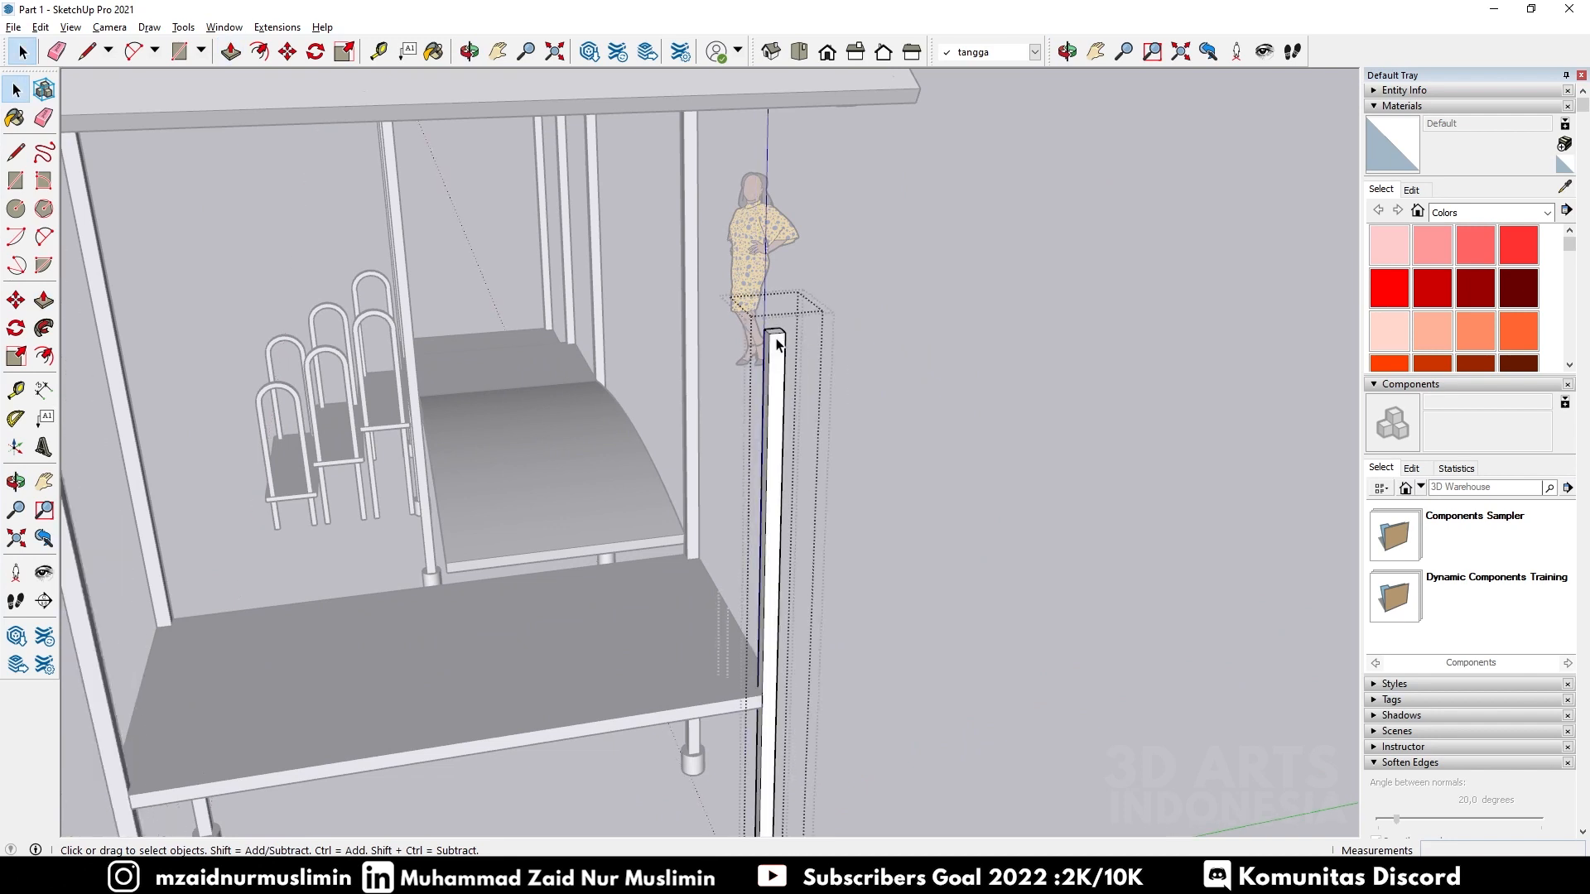
key(p)
click(777, 342)
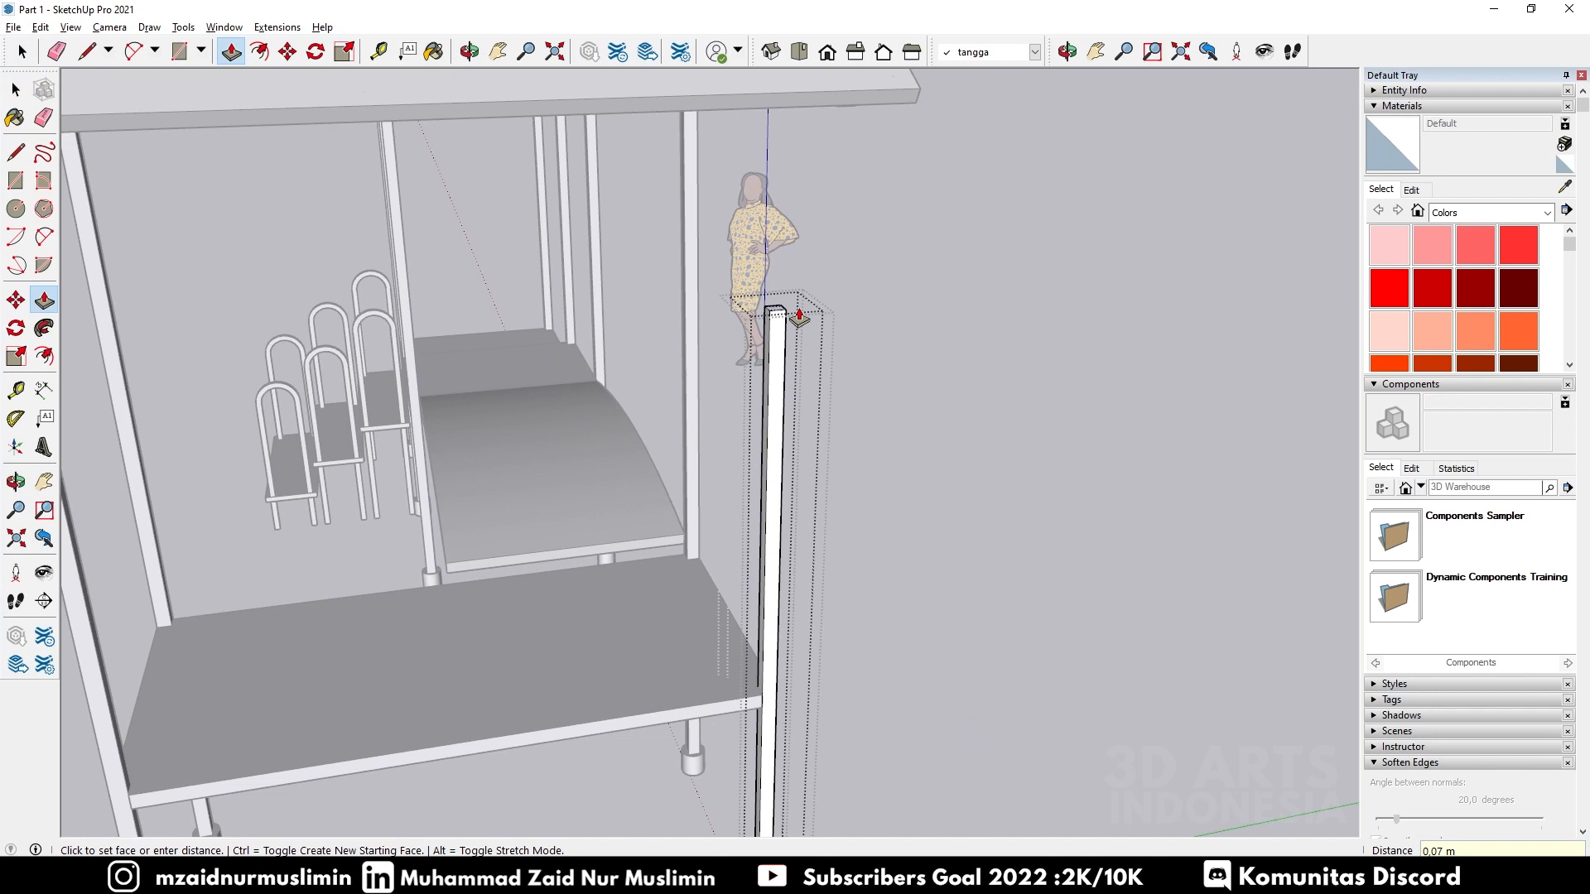
text(1)
key(Return)
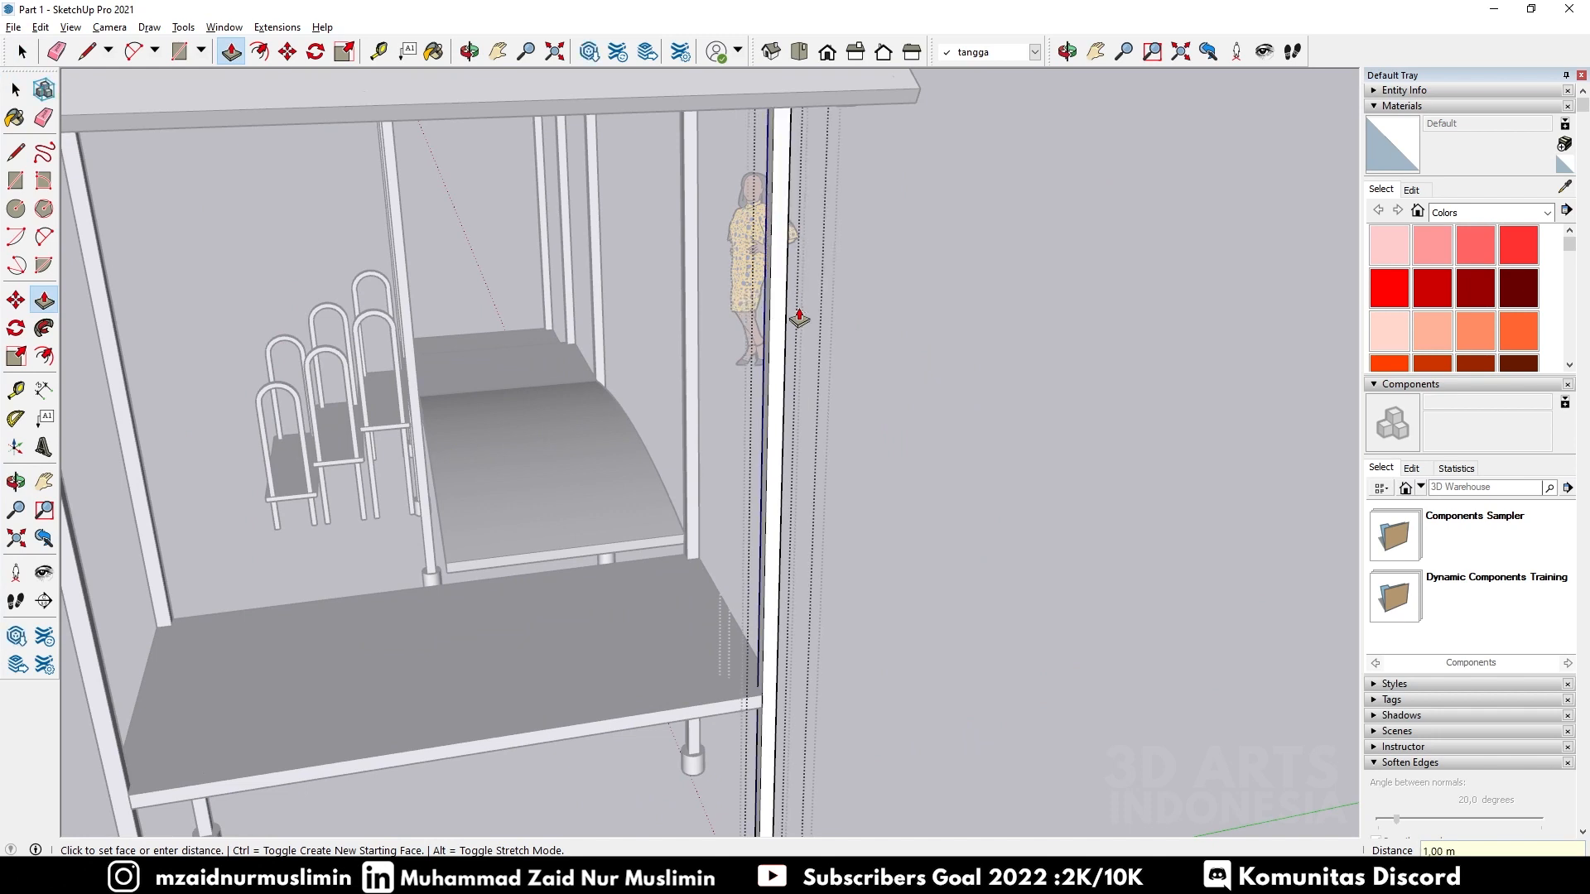
Step: Examine the whole playground with its extended posts, then the open sides of the lowest platform beside the stairs
scroll(916, 415, down, 4)
middle_drag(684, 340, 1279, 354)
scroll(1018, 369, down, 3)
mouse_move(836, 378)
middle_down()
mouse_move(1057, 345)
mouse_move(855, 355)
middle_up()
key(space)
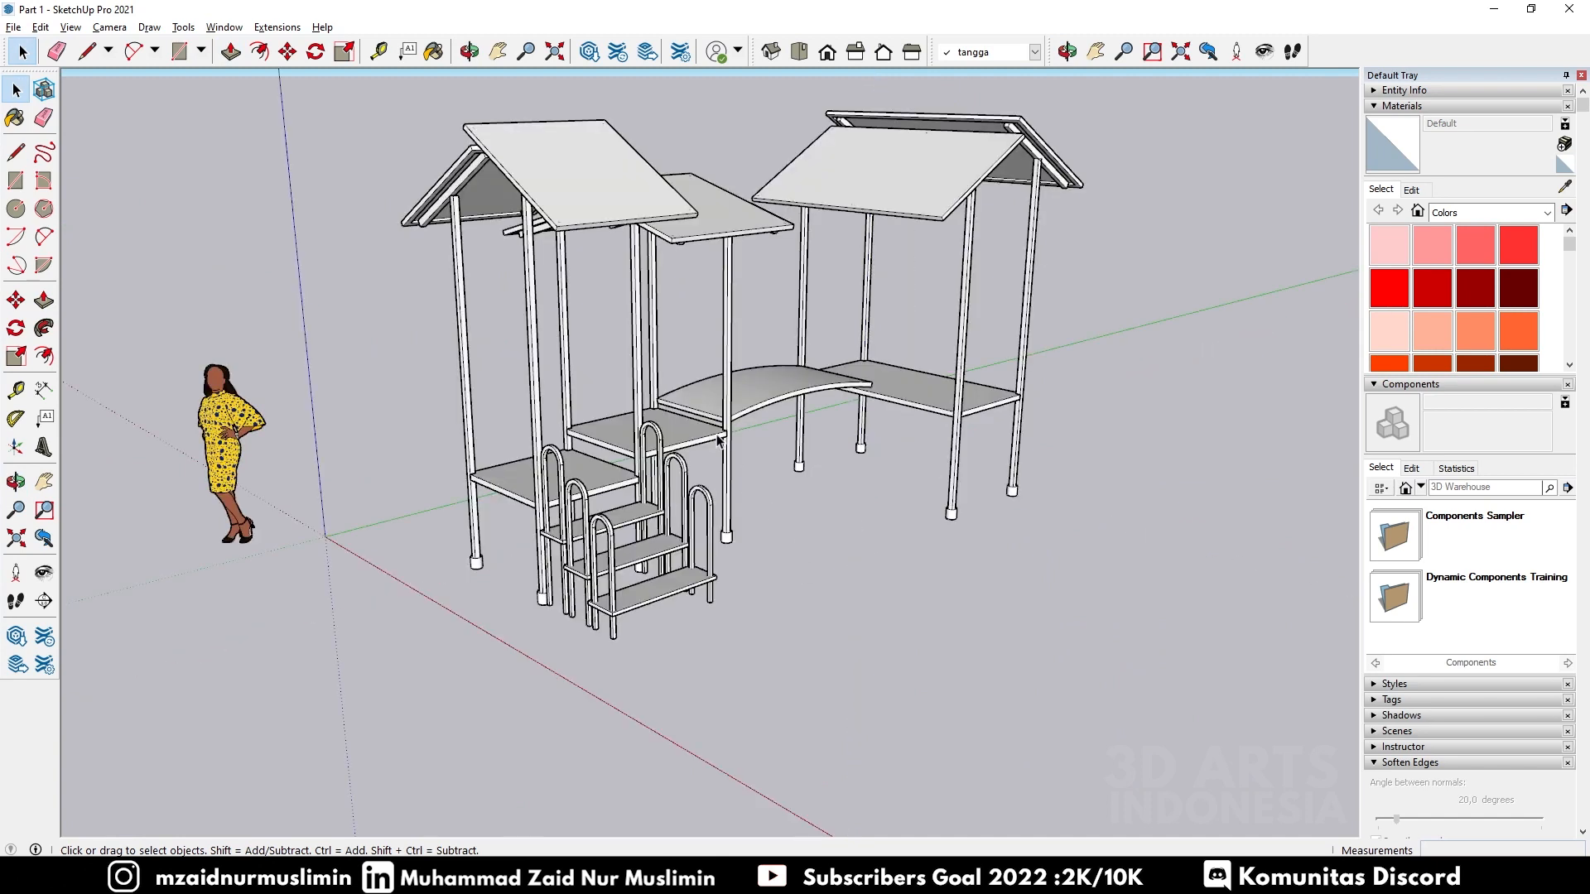
middle_drag(722, 442, 778, 468)
middle_drag(903, 281, 810, 379)
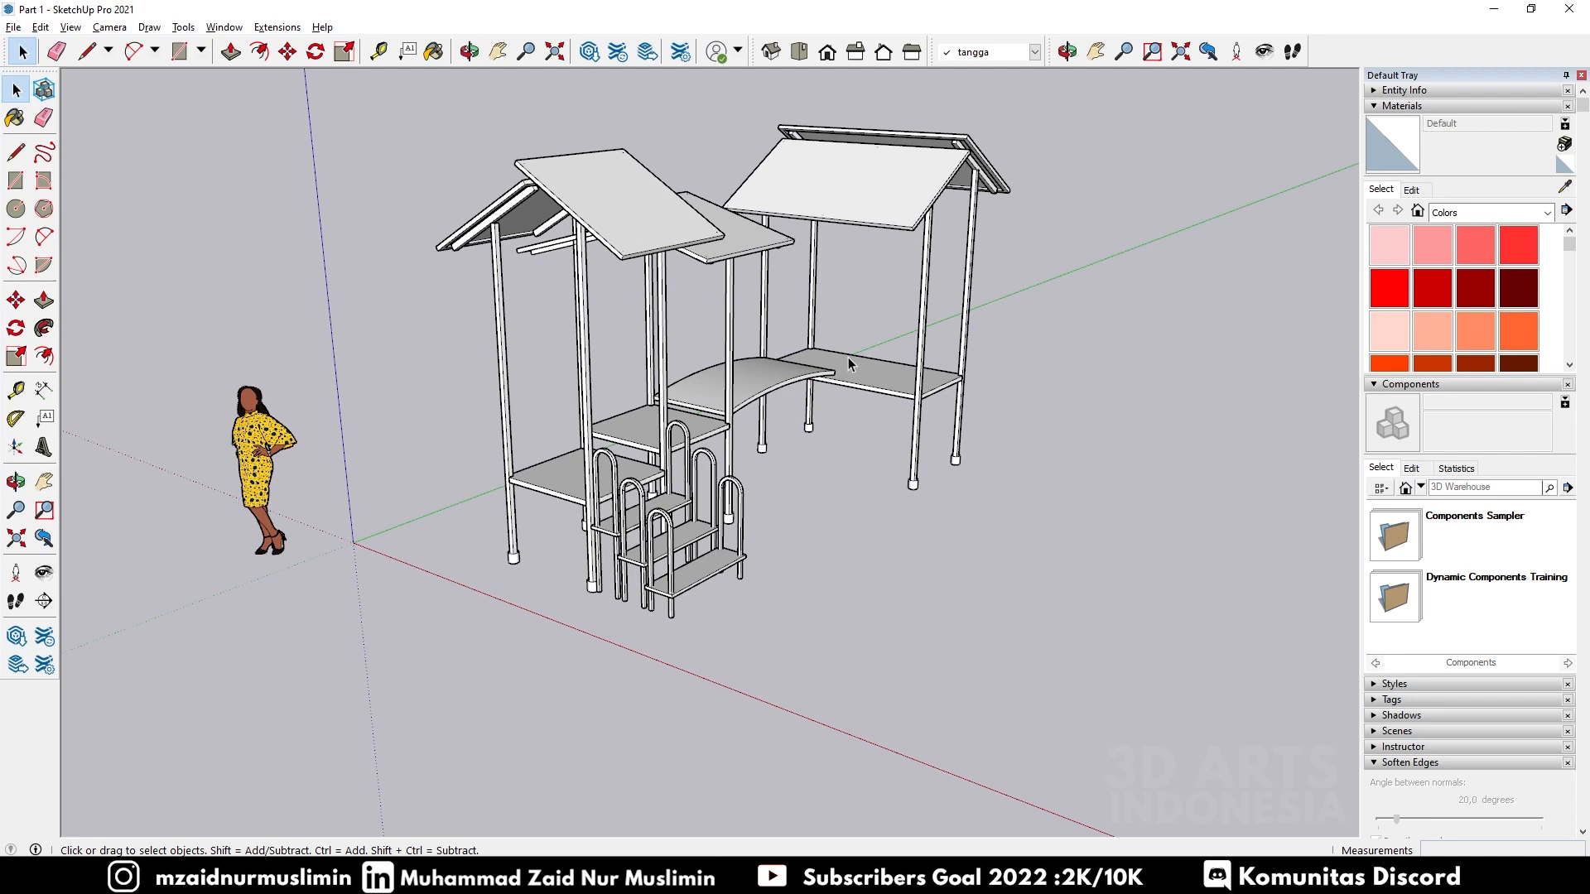
scroll(552, 371, up, 1)
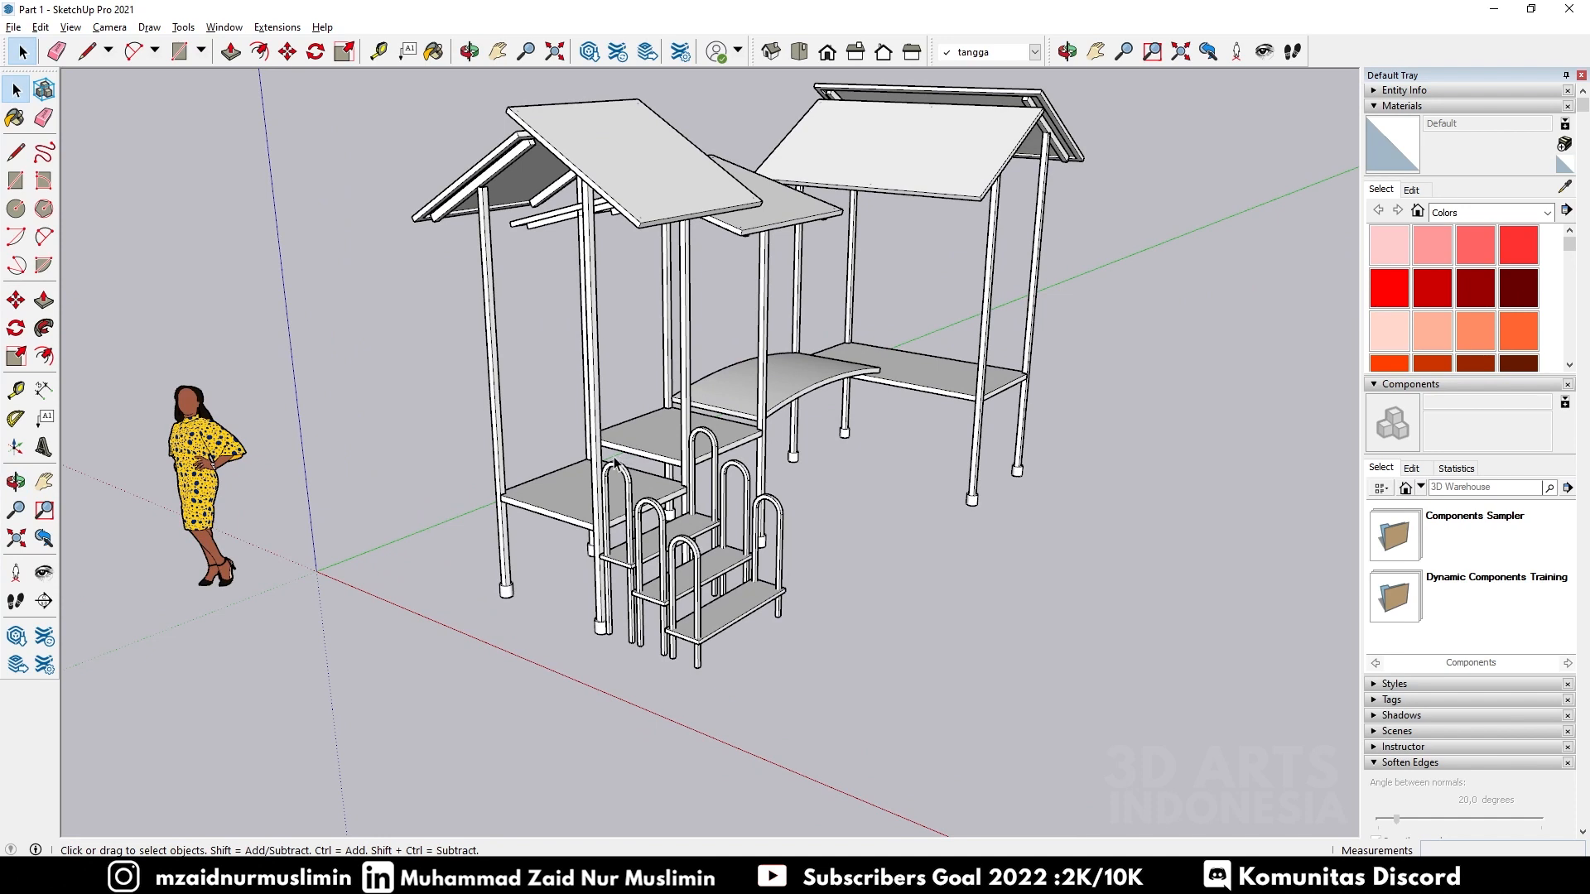
scroll(583, 456, up, 1)
scroll(439, 393, down, 1)
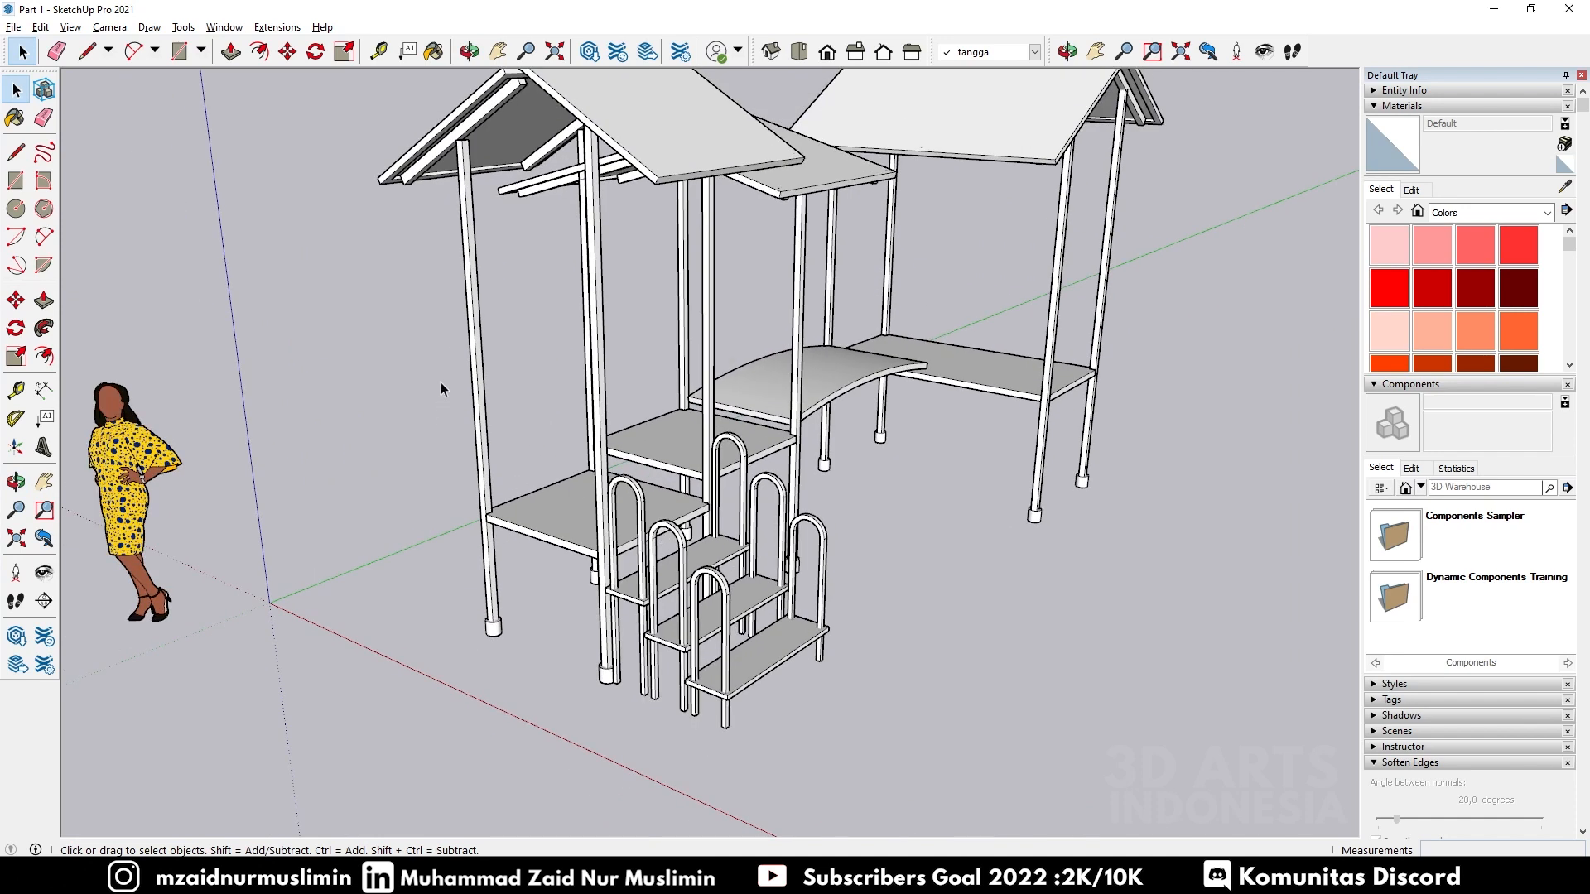
scroll(525, 521, up, 2)
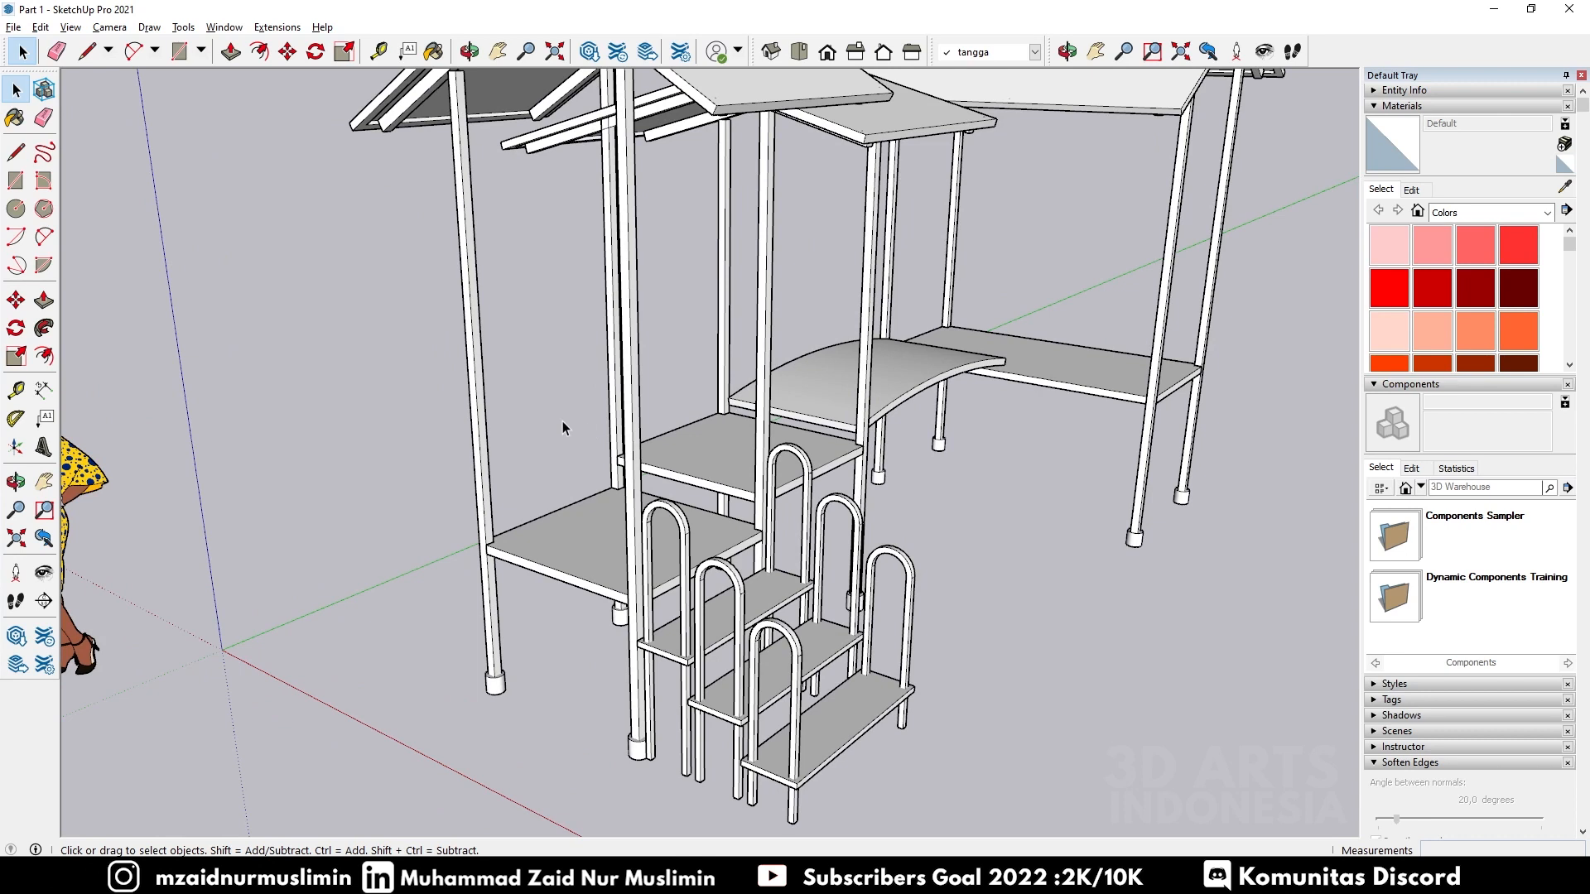
scroll(540, 494, up, 1)
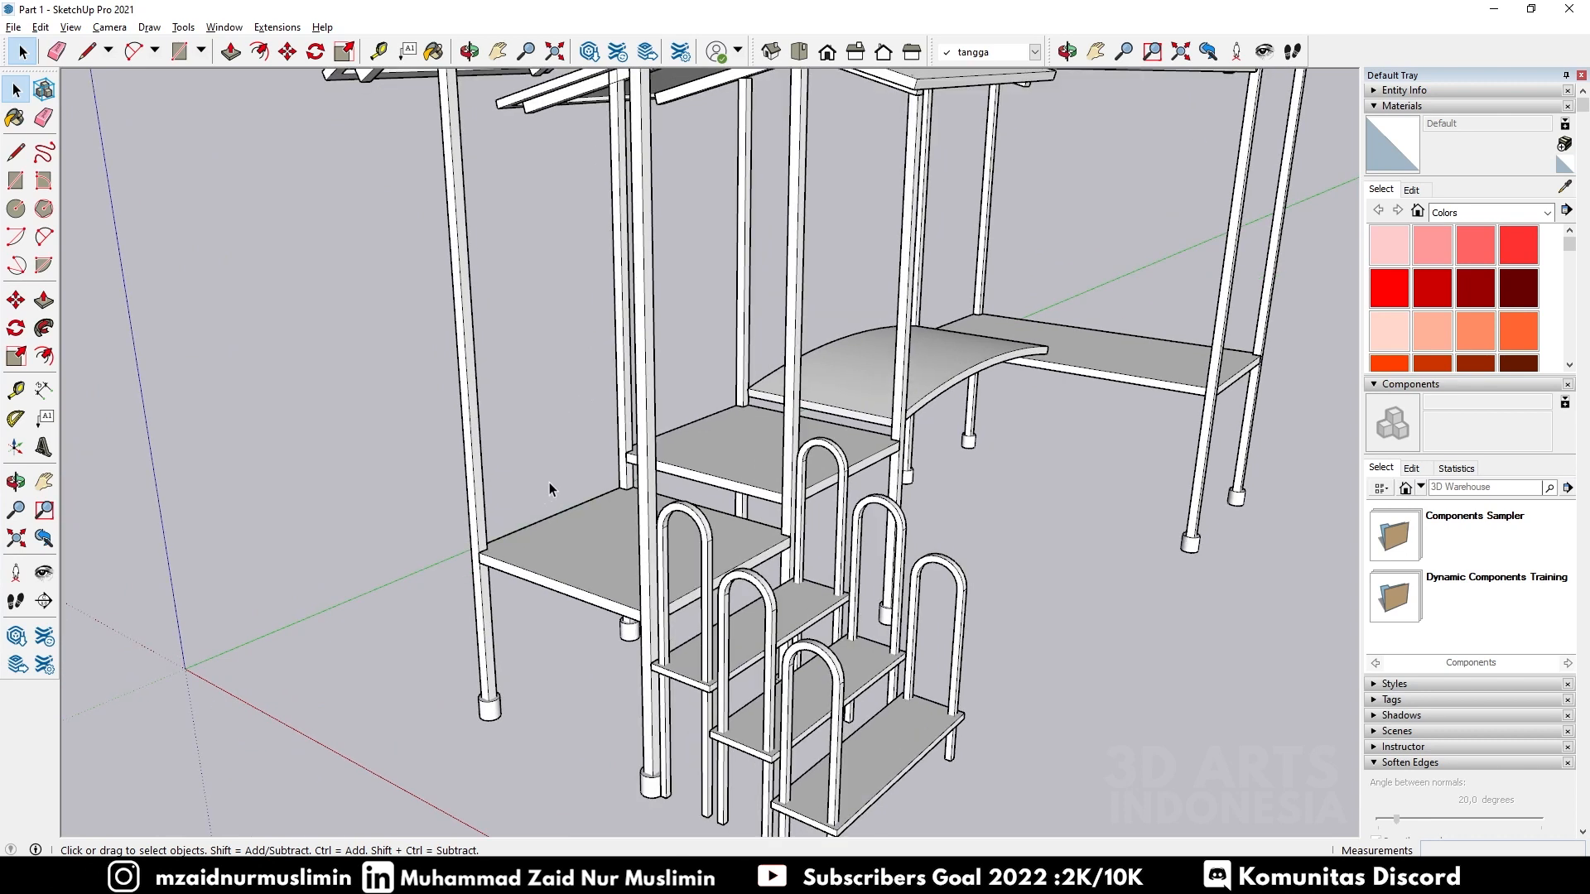
scroll(503, 510, up, 4)
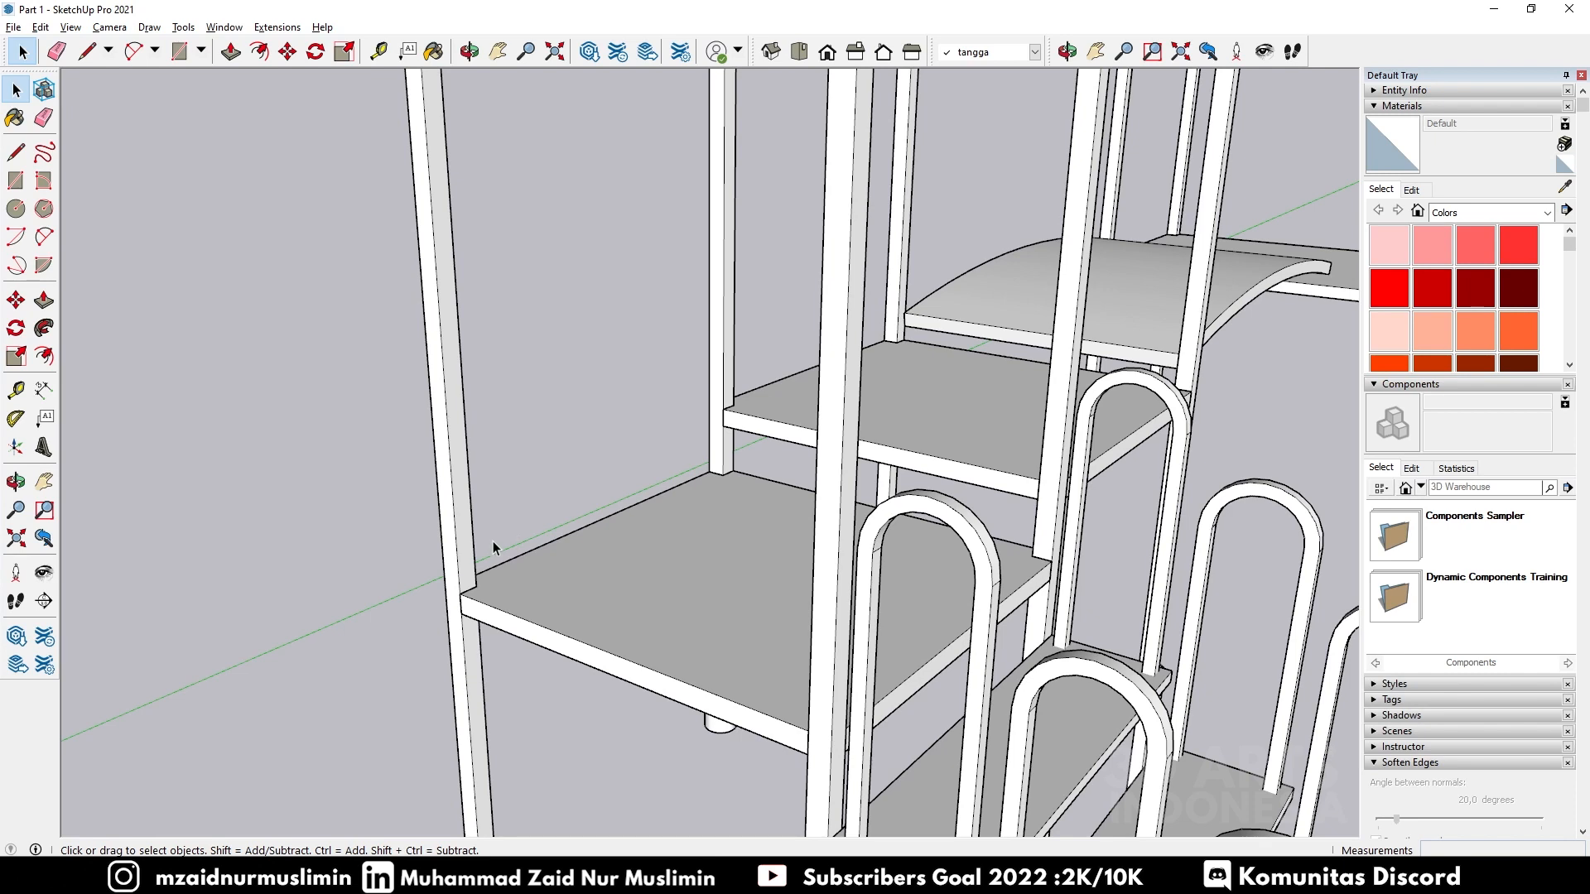
key(l)
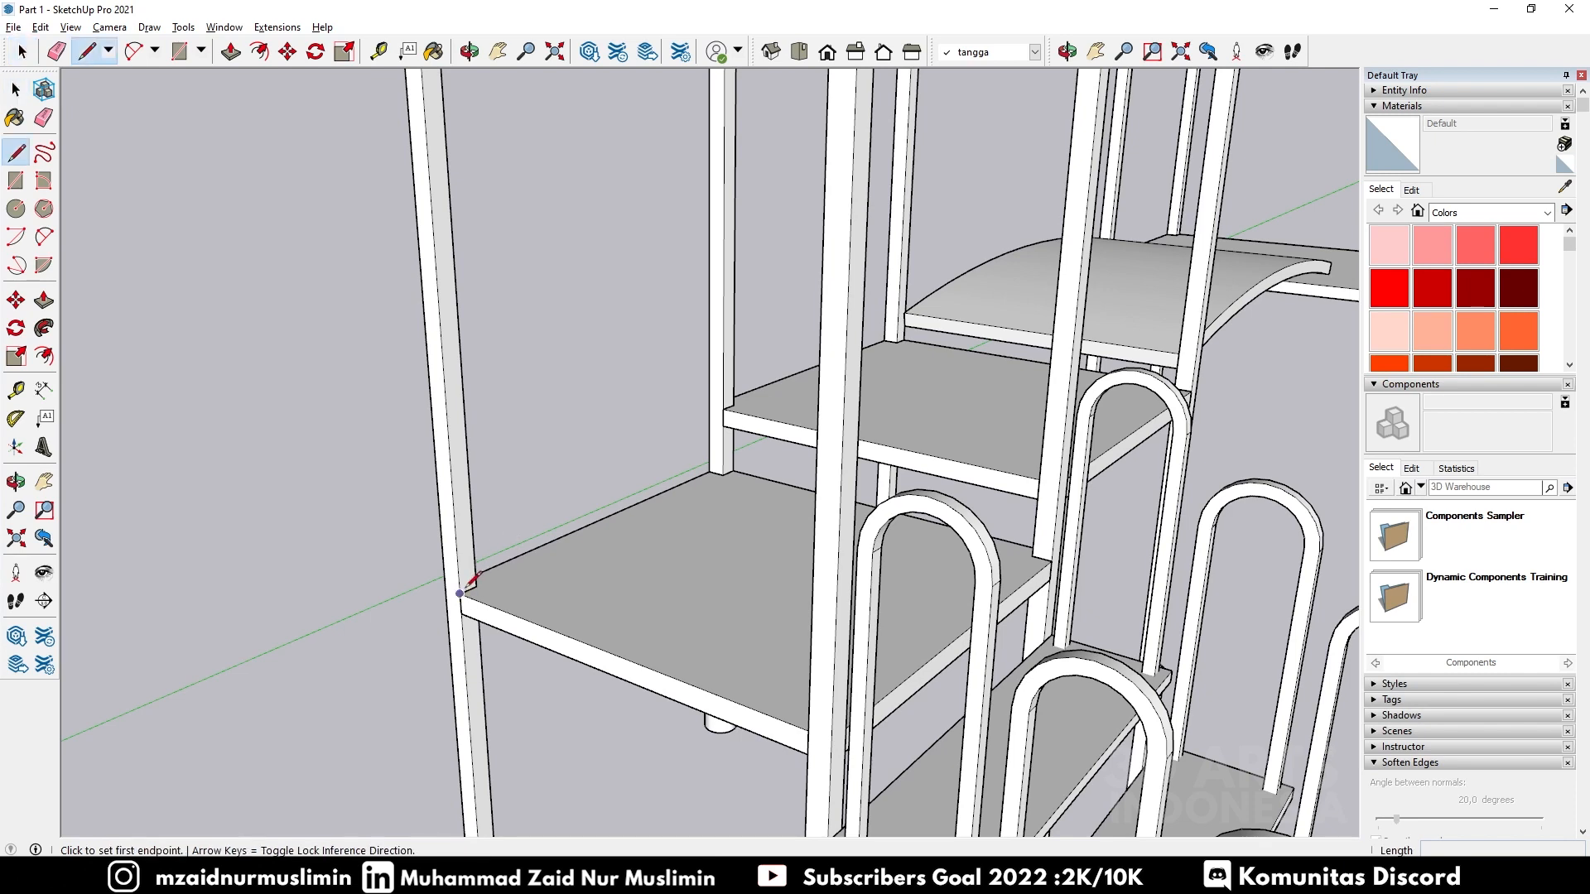
click(452, 498)
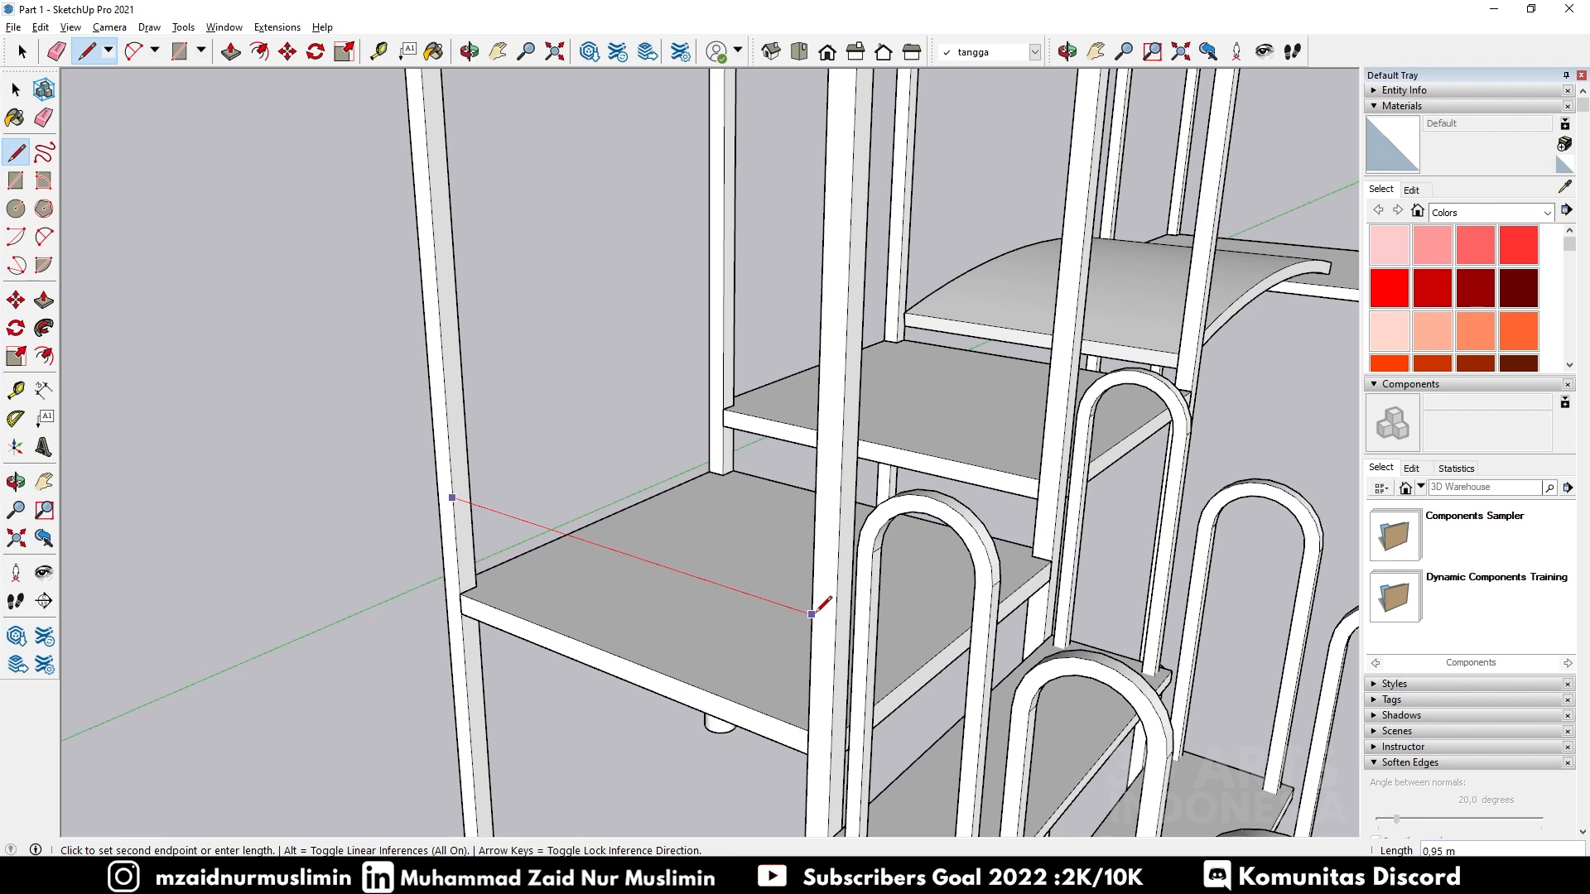
key(Escape)
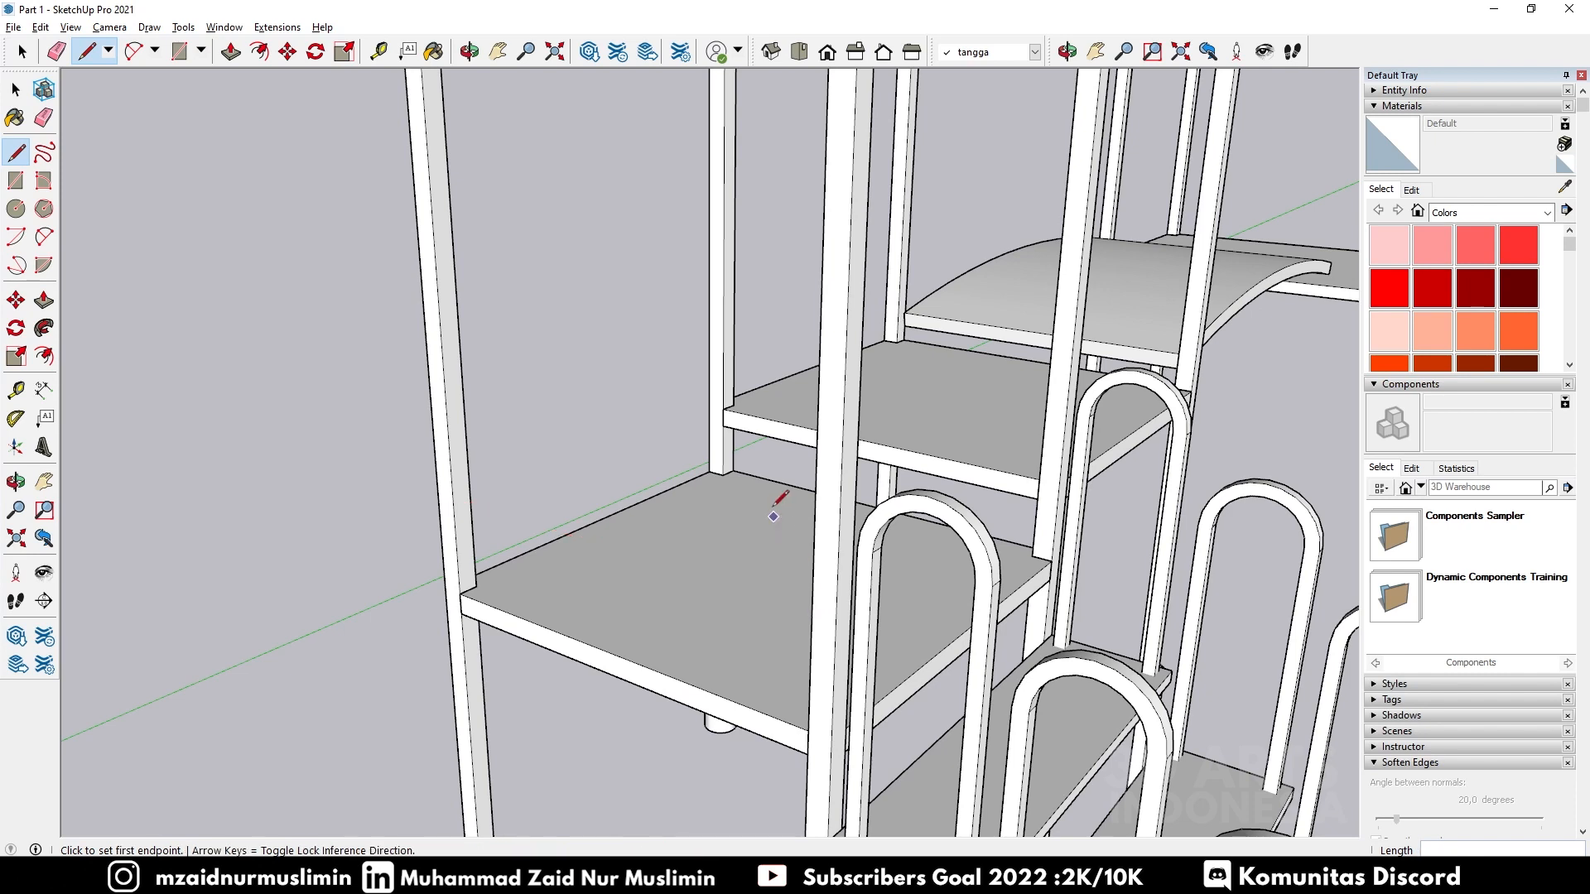
Step: Draw a straight edge across the lowest platform's front side, running between the inner faces of its two front posts
scroll(780, 504, down, 5)
scroll(716, 539, up, 3)
scroll(698, 565, up, 3)
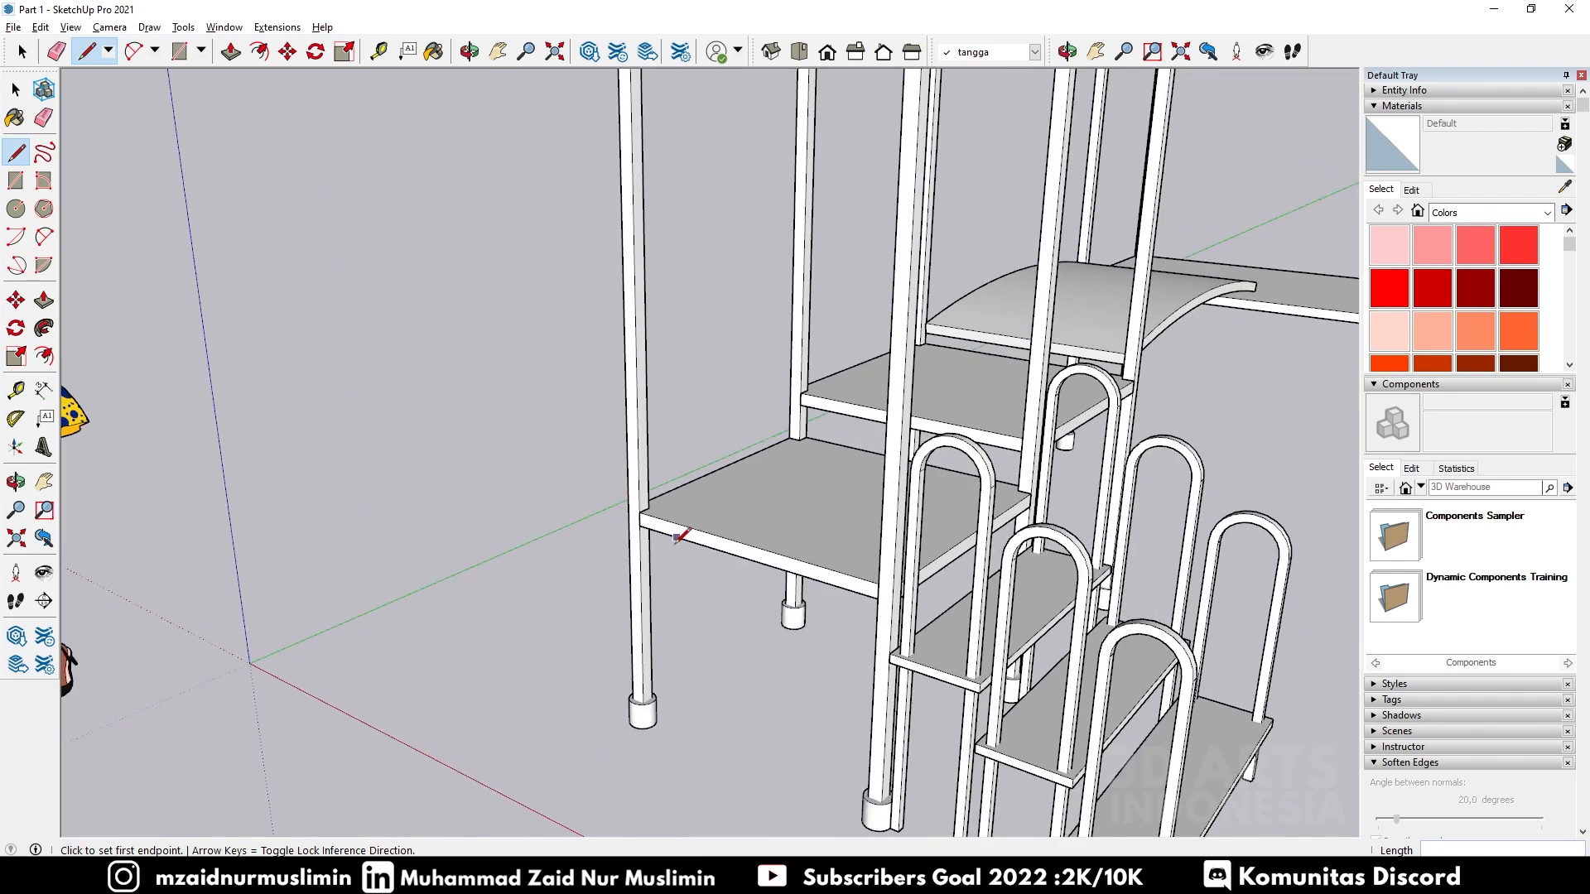
scroll(646, 497, up, 3)
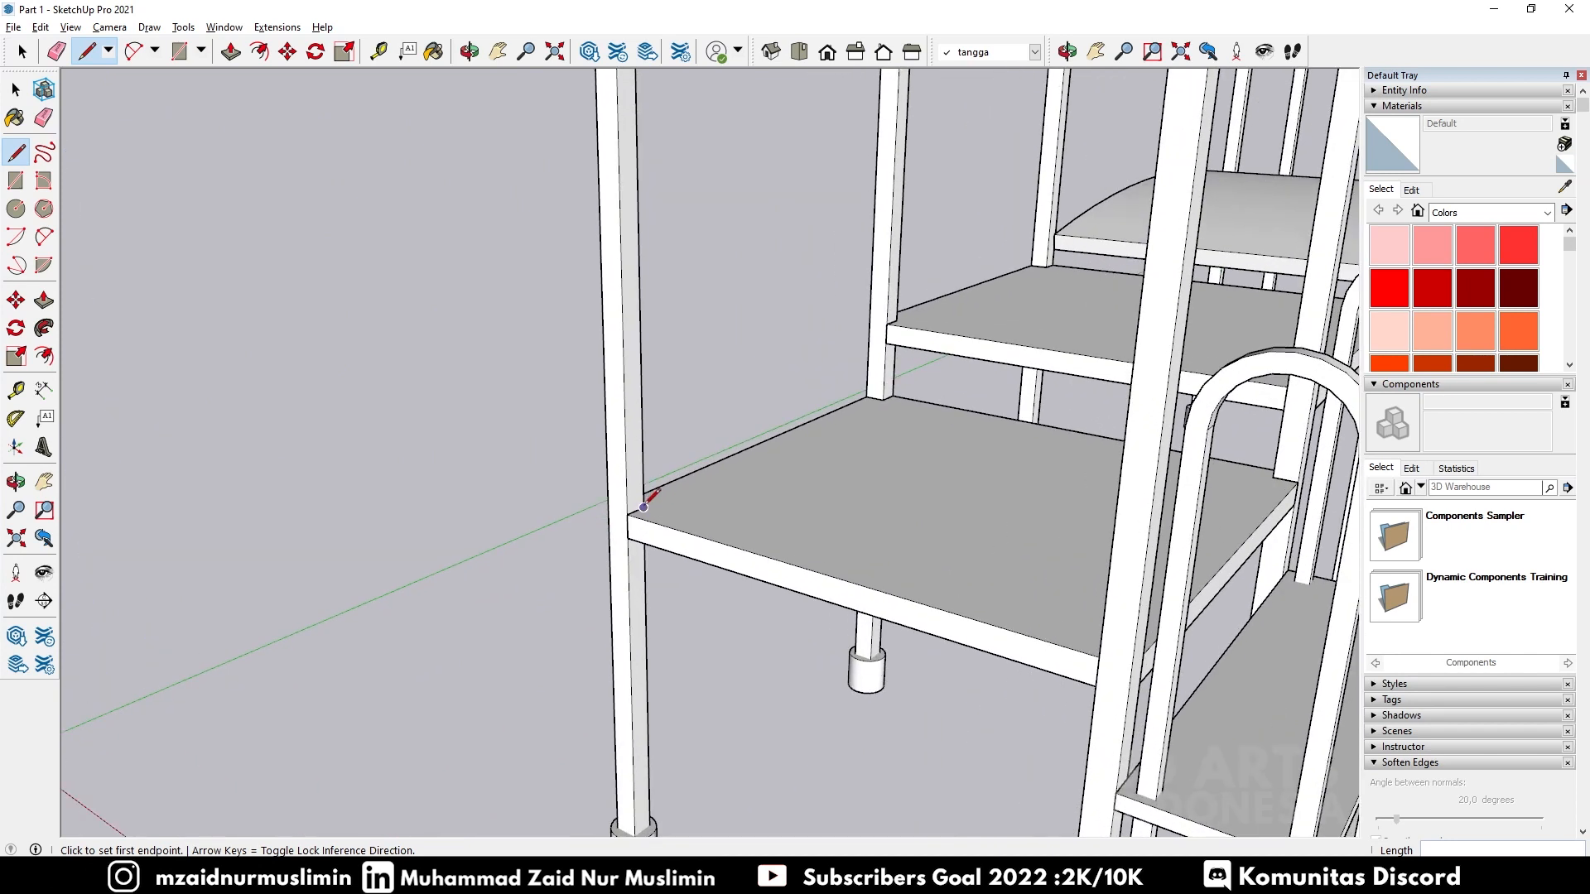
scroll(642, 504, up, 2)
scroll(663, 501, down, 2)
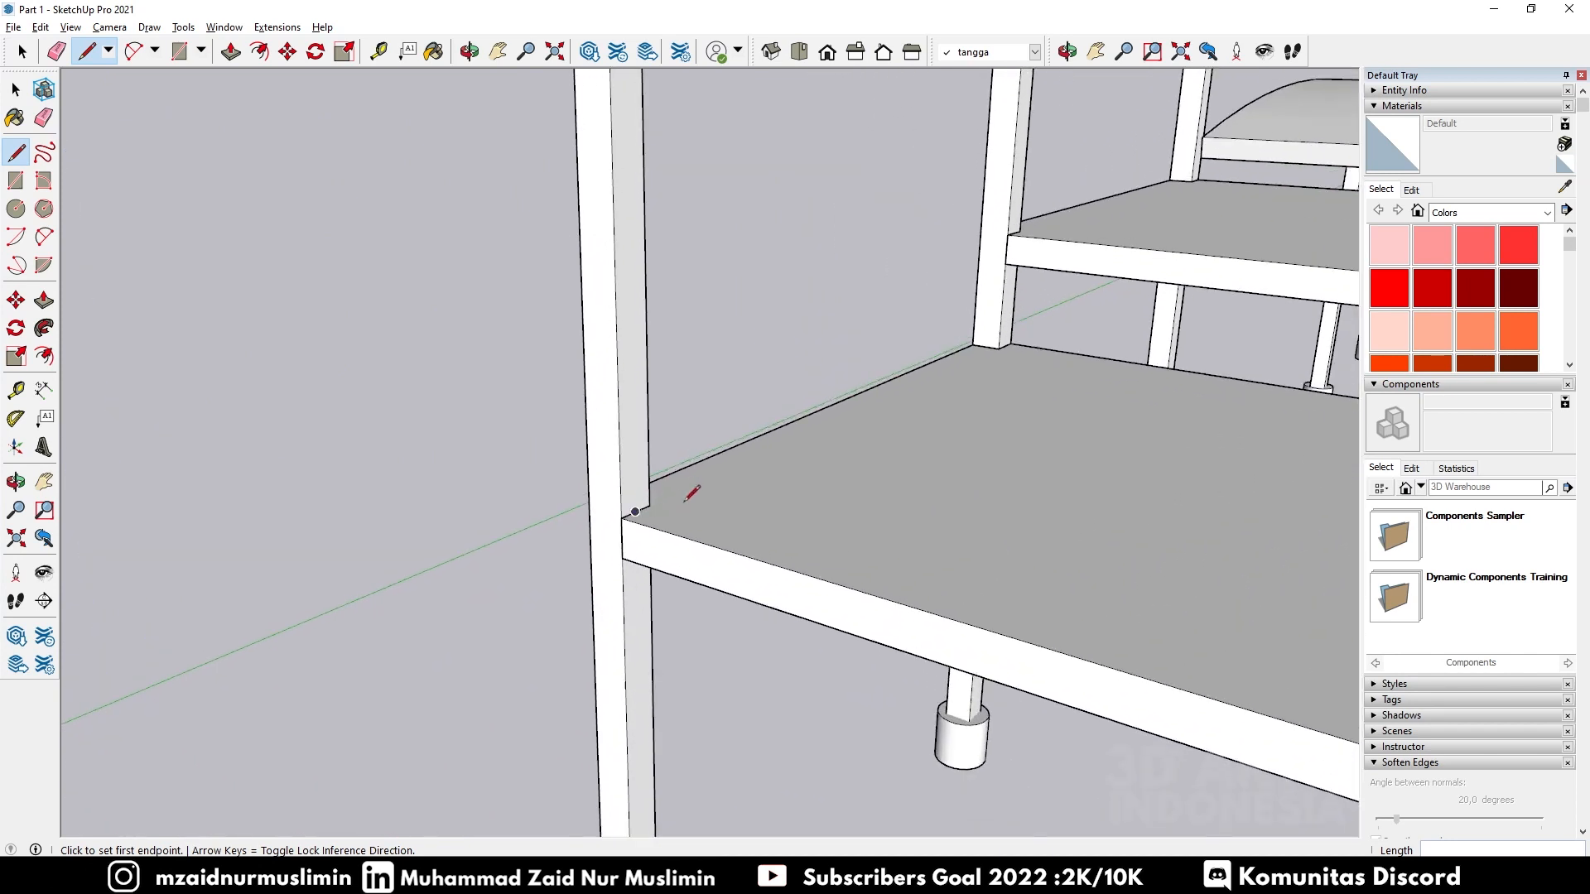
scroll(687, 497, up, 2)
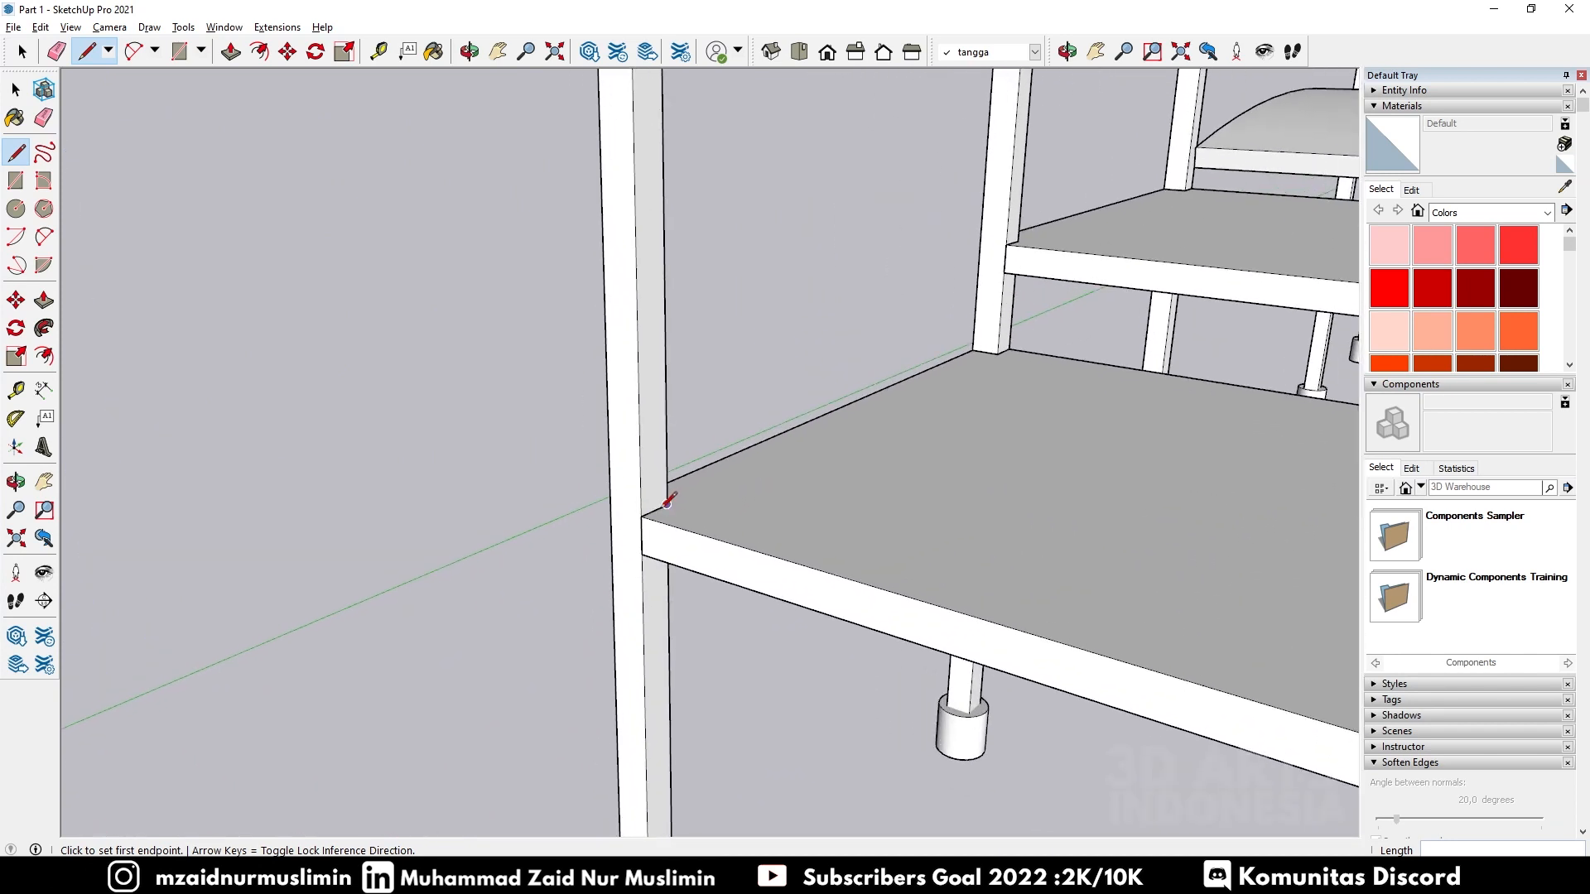
scroll(663, 503, up, 2)
click(651, 511)
scroll(662, 501, down, 3)
middle_drag(692, 497, 1263, 515)
scroll(1256, 523, down, 2)
middle_drag(1052, 494, 1205, 476)
scroll(1265, 480, up, 3)
click(1261, 497)
middle_drag(1238, 477, 792, 490)
Step: Try to raise the edge between the lowest platform's front posts by 0.3 m
key(space)
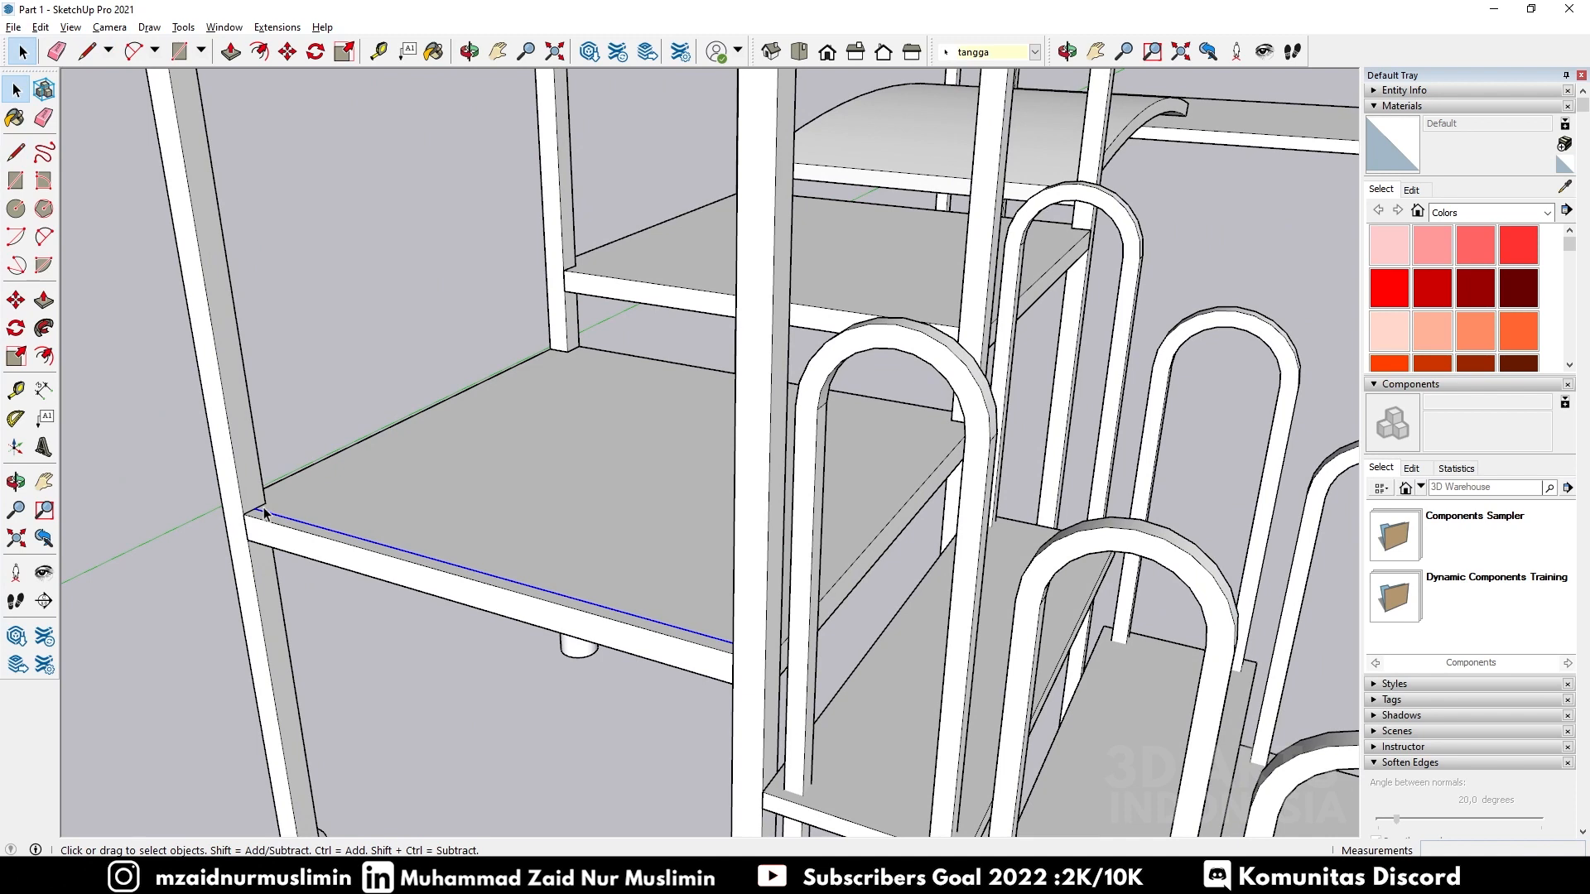
key(m)
click(264, 513)
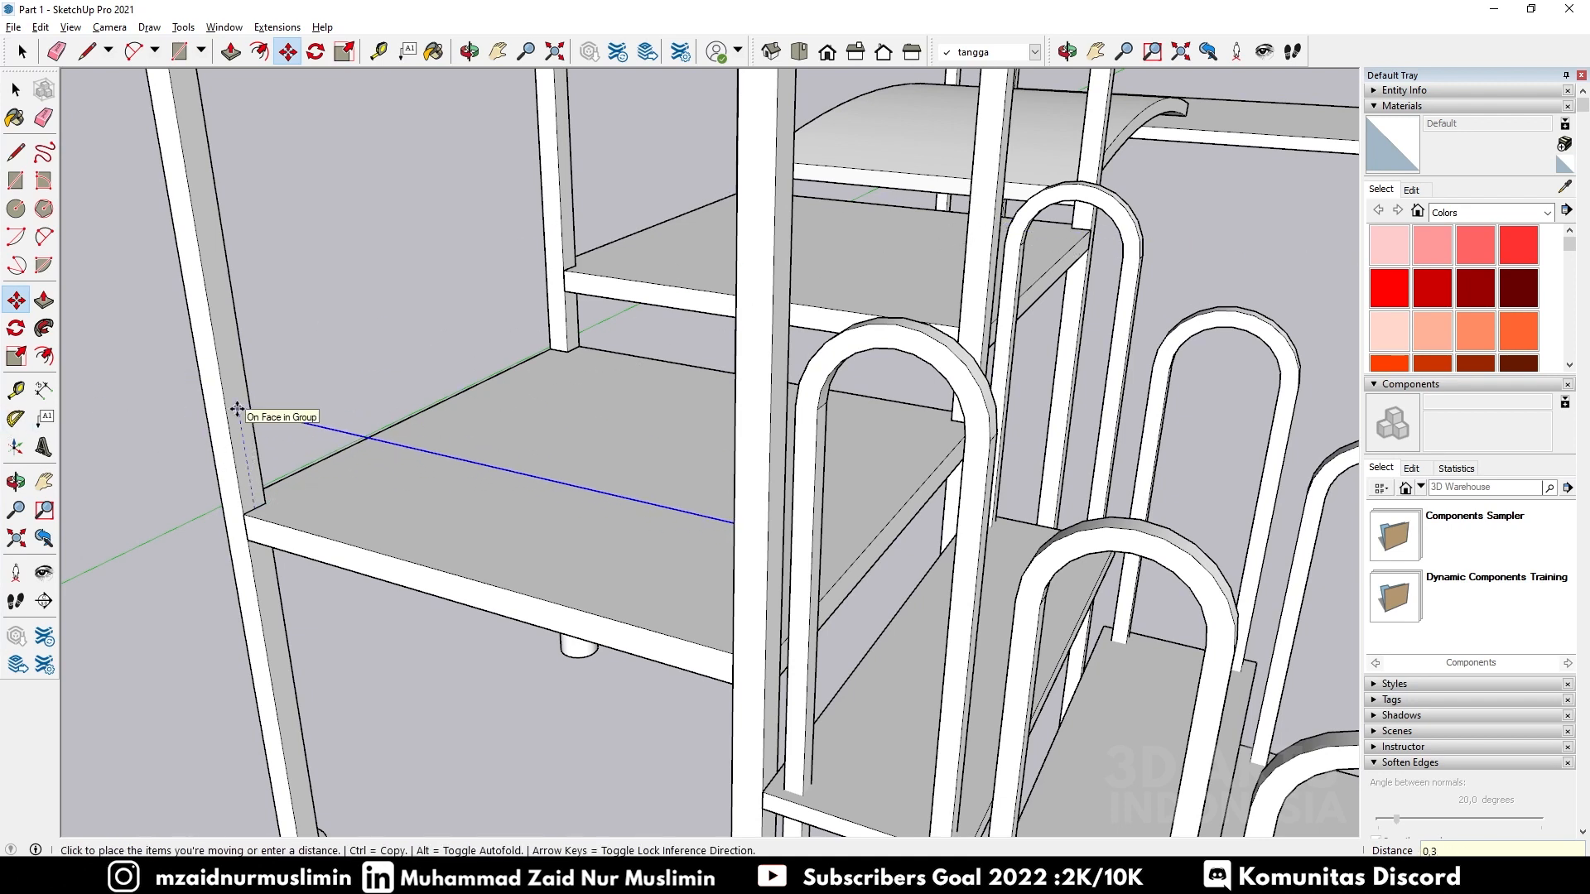
key(Return)
Step: Move the edge between the lowest platform's front posts 0.15 m straight up from the platform surface, then deselect it
scroll(348, 358, down, 6)
middle_drag(352, 383, 449, 424)
scroll(422, 410, up, 1)
scroll(385, 377, up, 2)
key(m)
scroll(381, 512, up, 2)
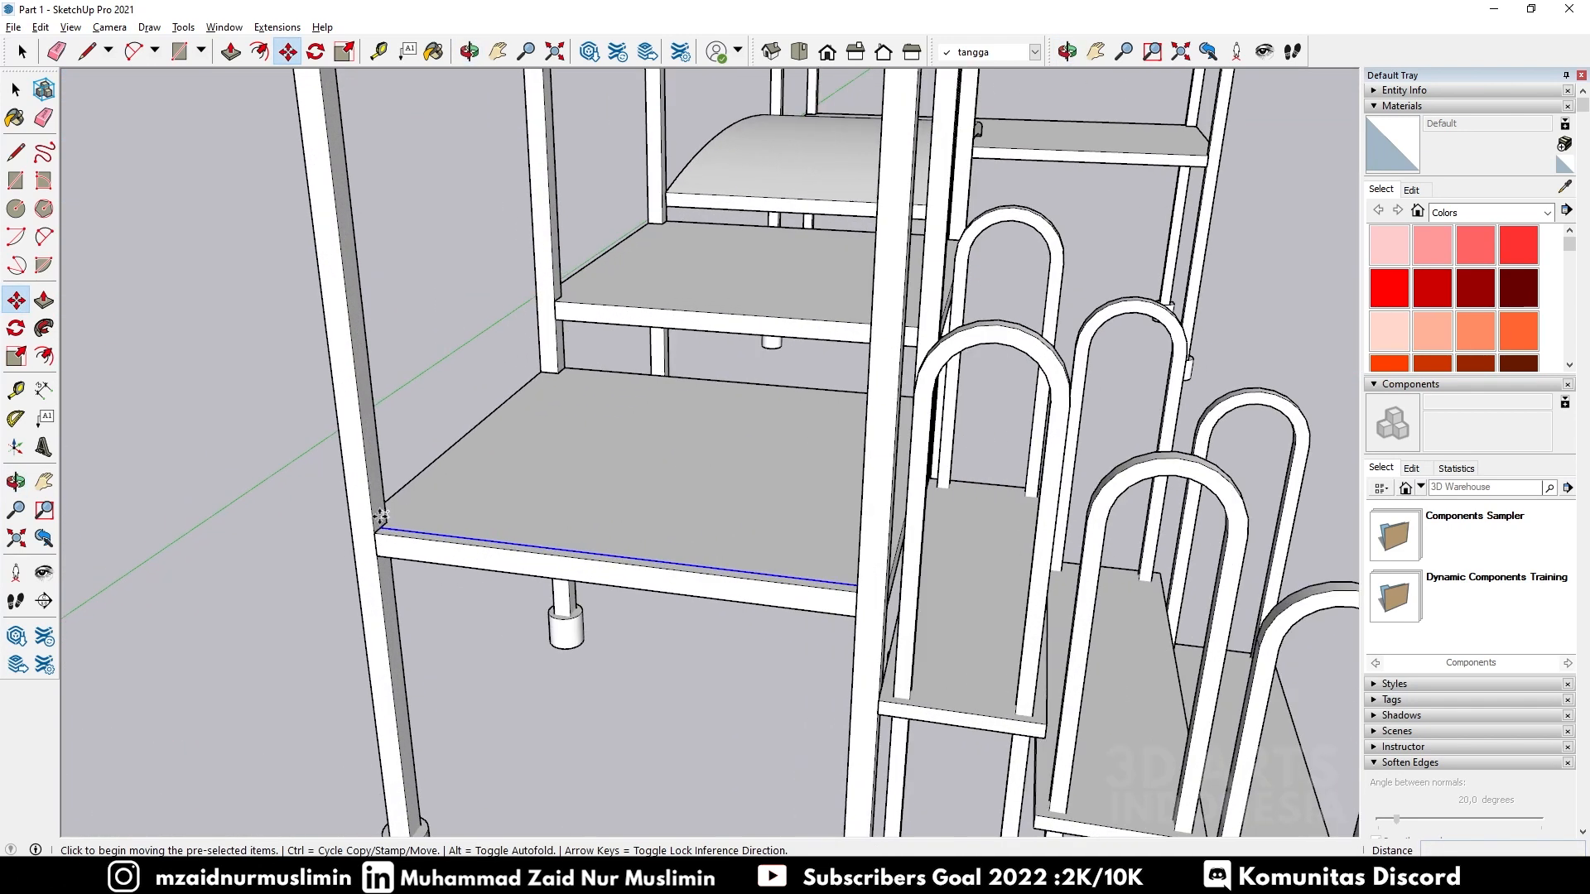
click(380, 513)
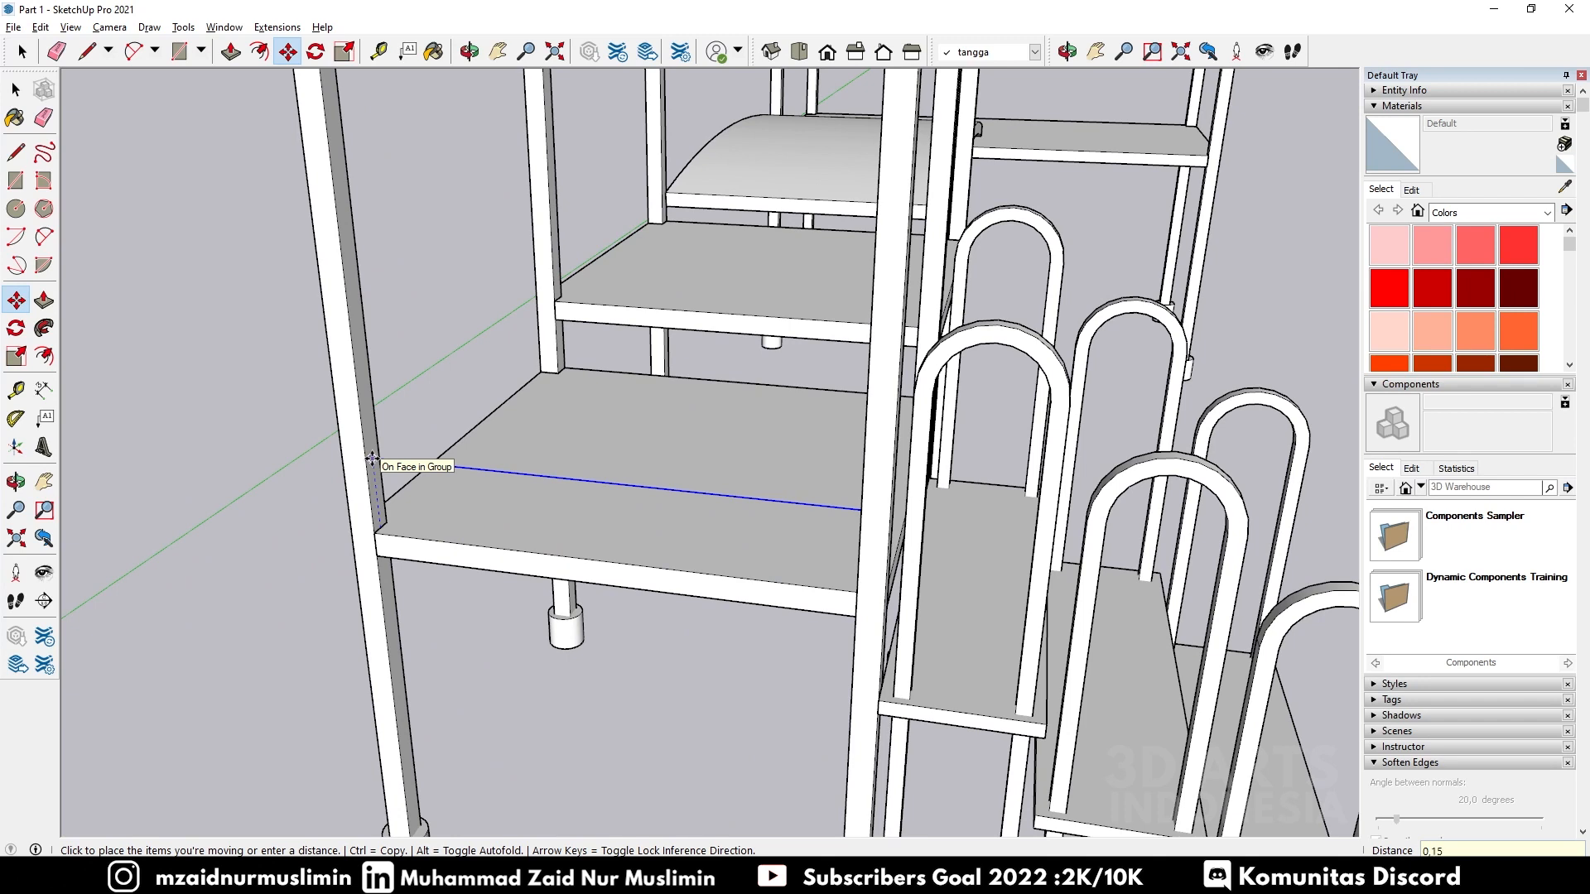
click(372, 458)
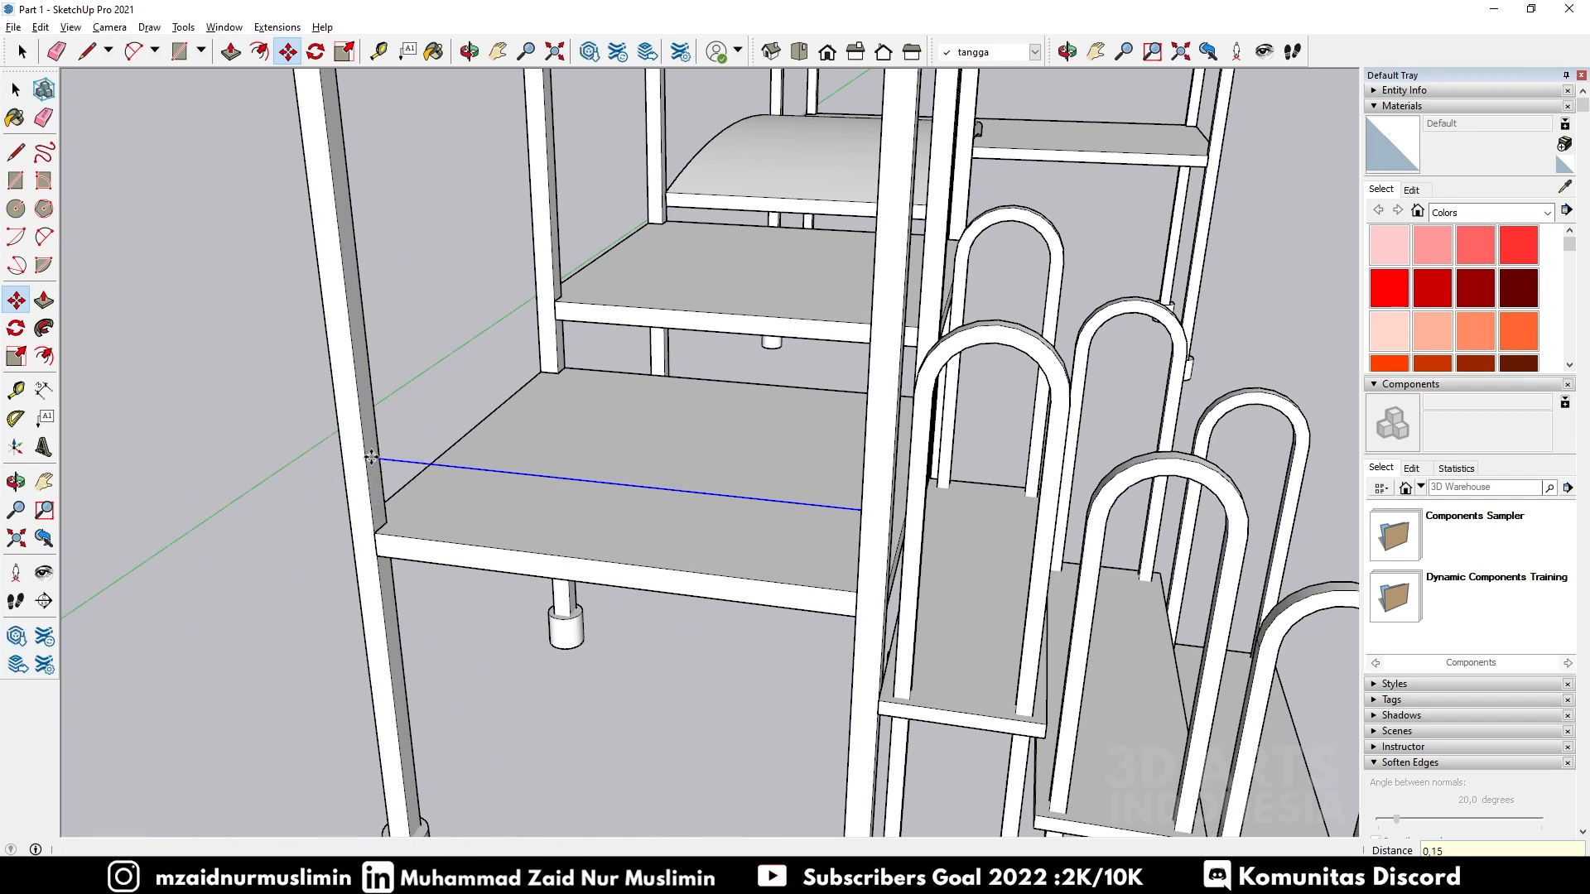
middle_drag(293, 546, 201, 392)
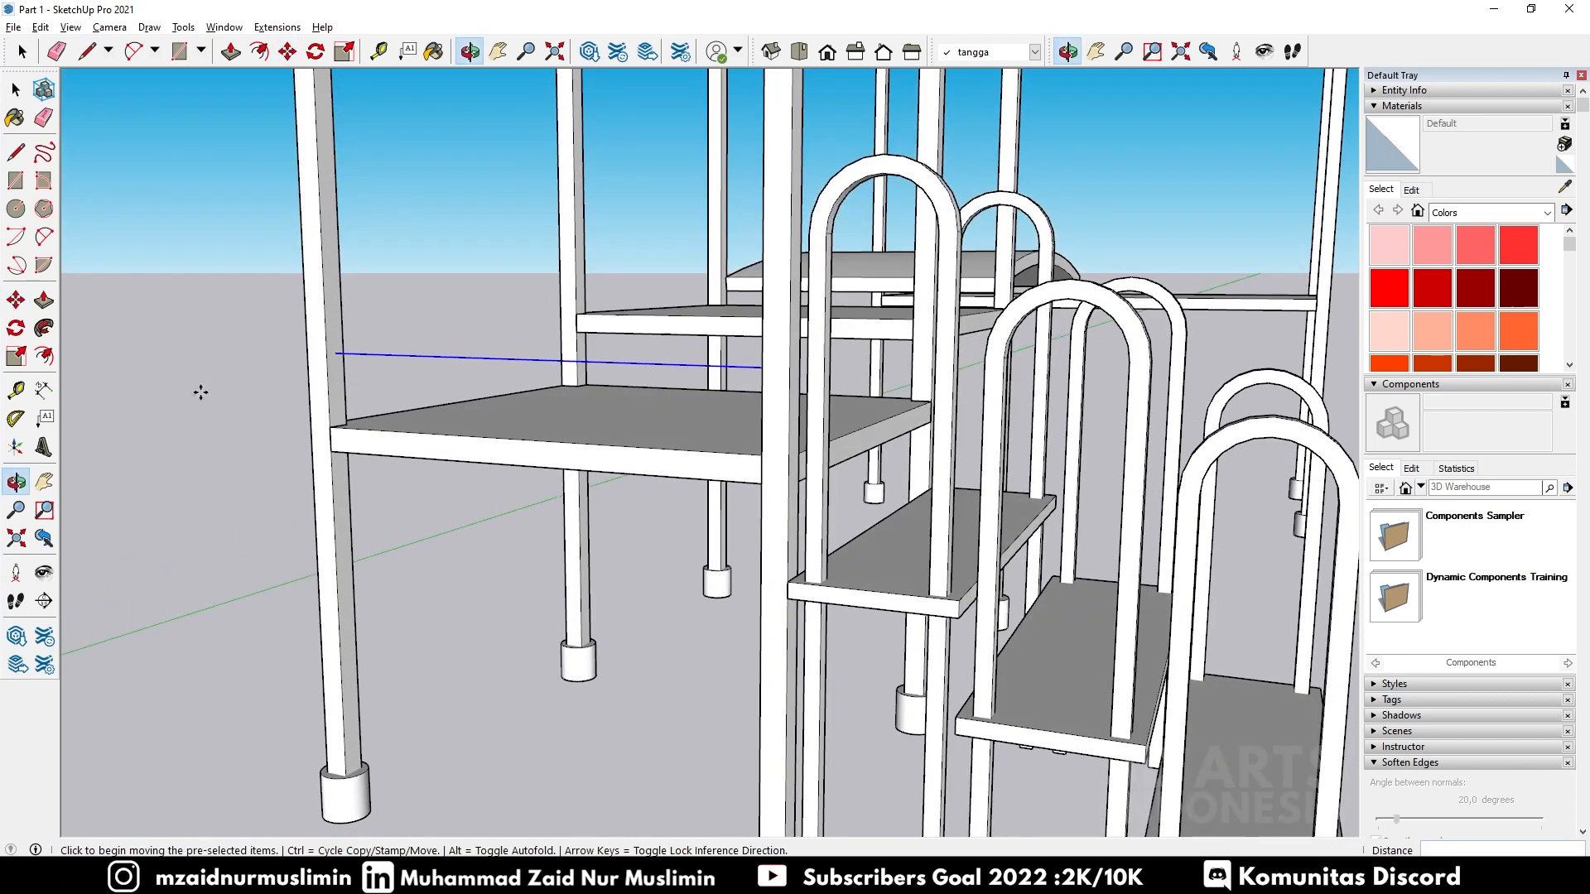
key(ctrl+t)
scroll(489, 453, down, 5)
key(space)
Step: Draw a circle of 0.025 m radius on the outer front post's inner face, centred on the raised edge's end
scroll(448, 390, up, 5)
scroll(488, 469, up, 3)
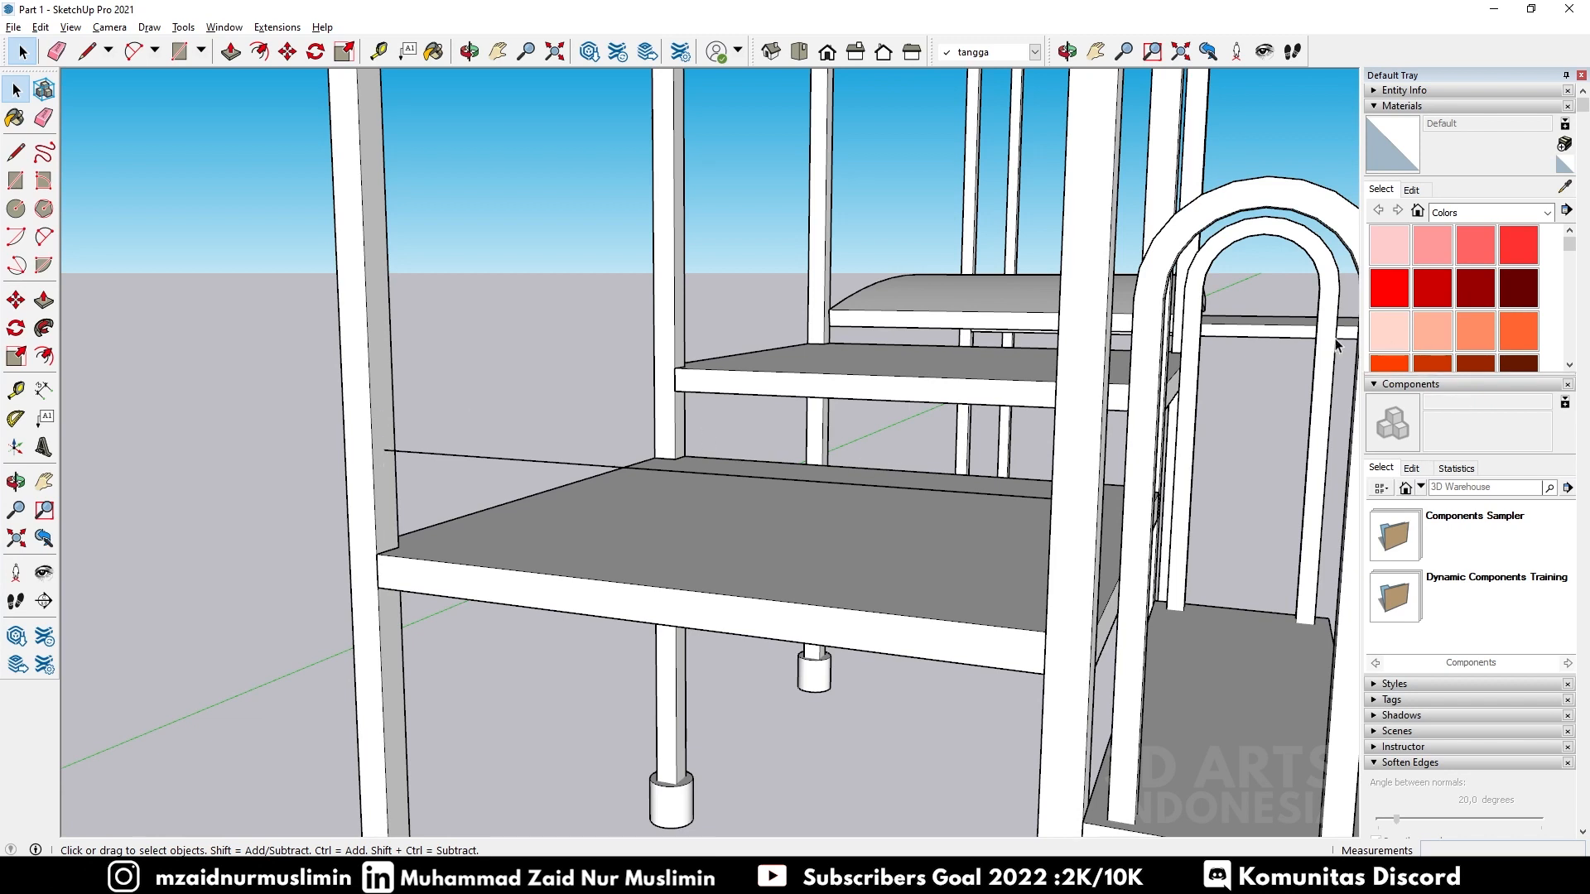
scroll(1045, 420, down, 5)
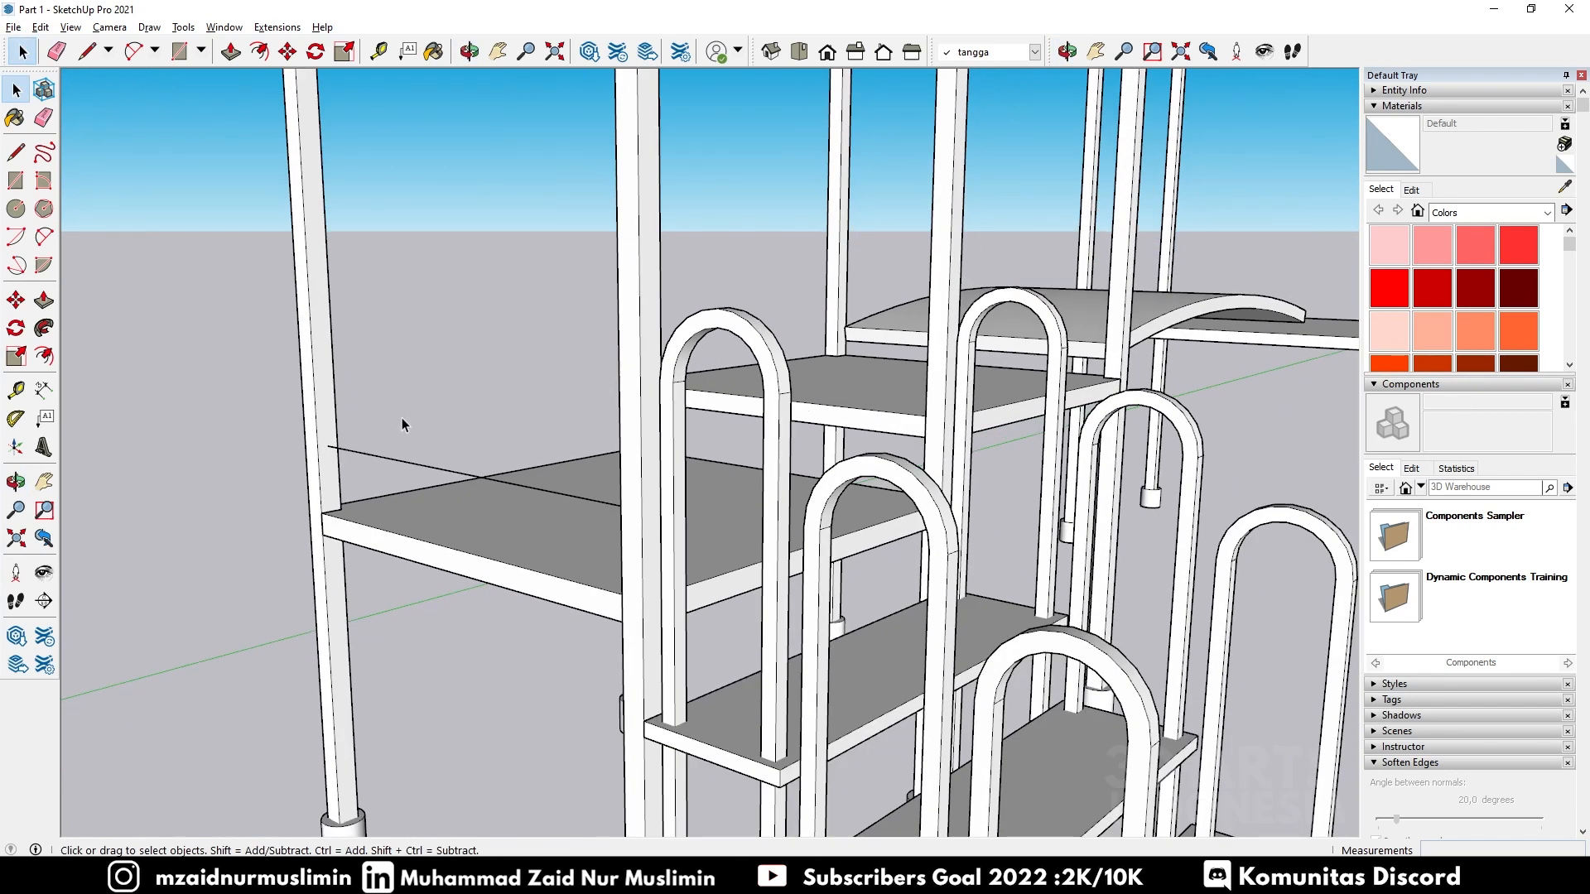
scroll(354, 439, up, 4)
scroll(397, 439, down, 2)
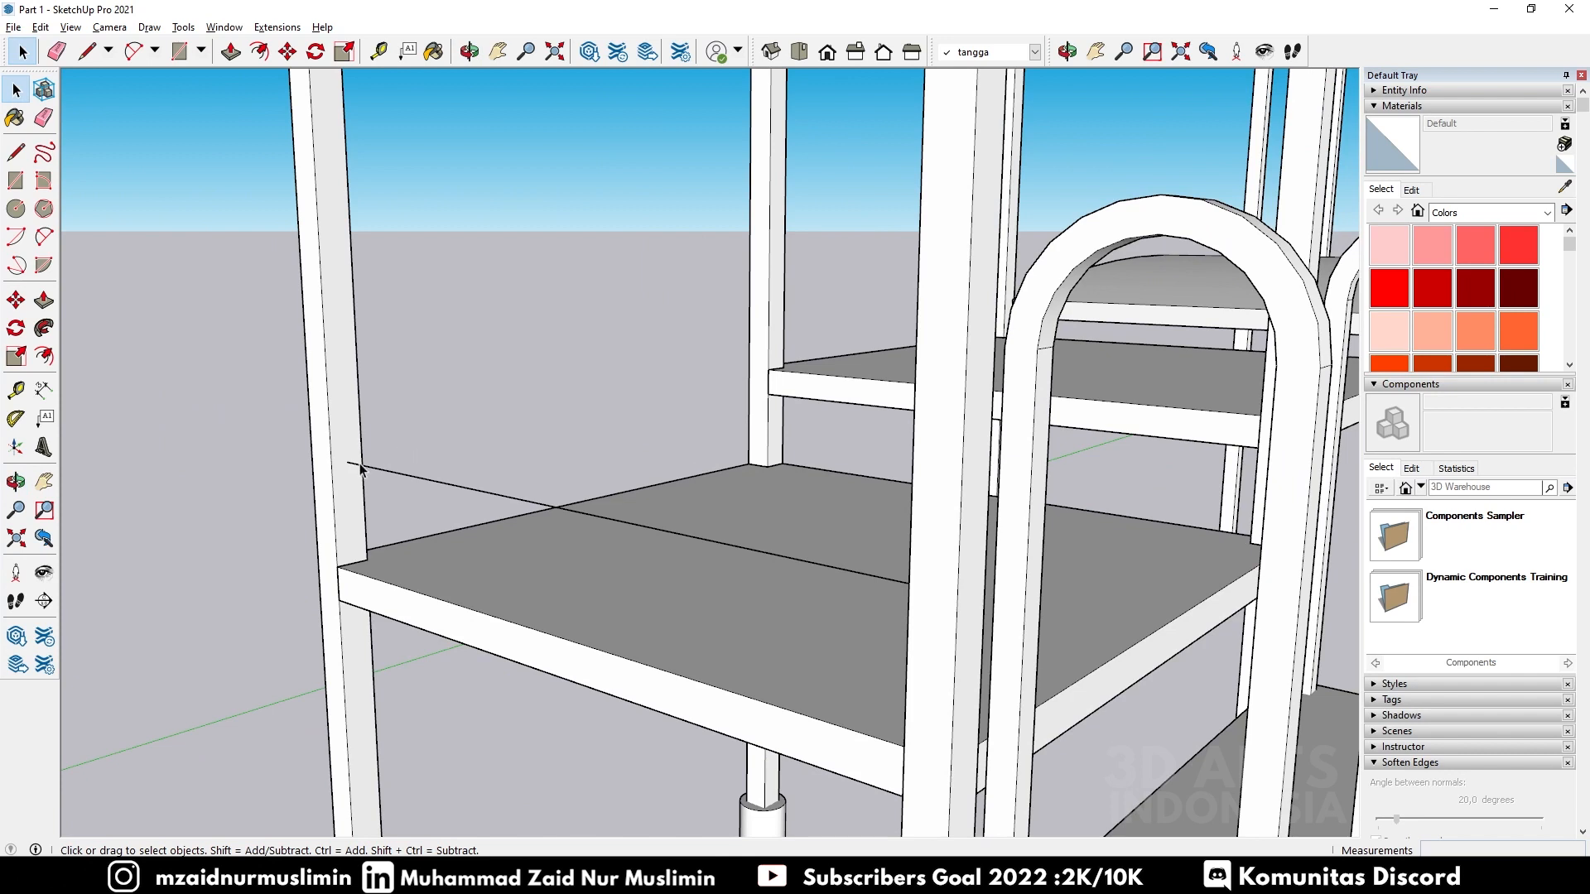
scroll(360, 469, up, 2)
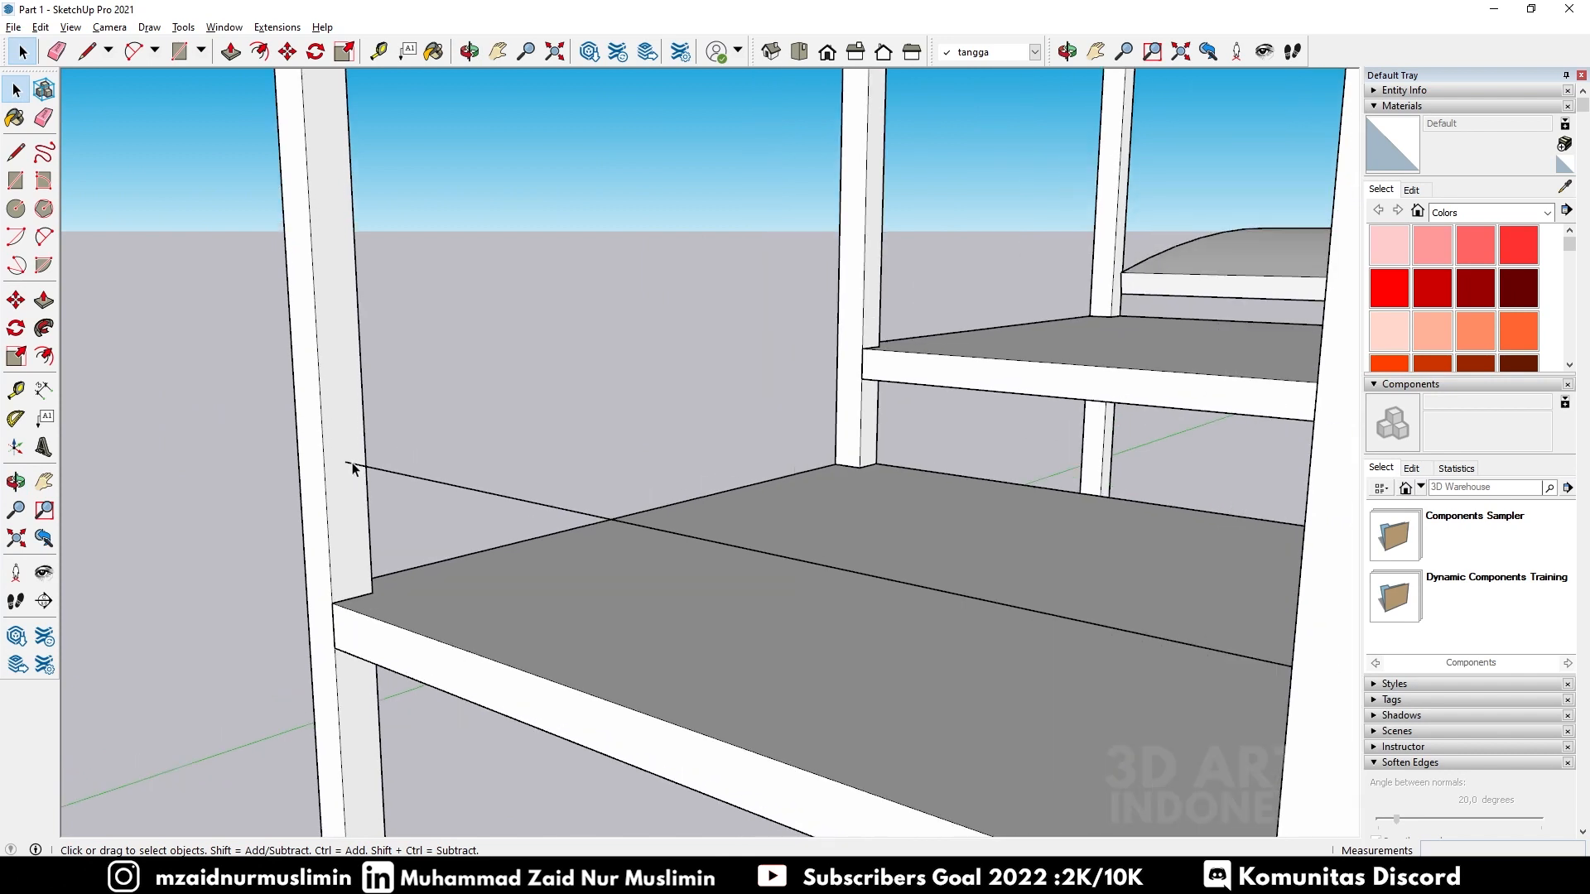
click(16, 208)
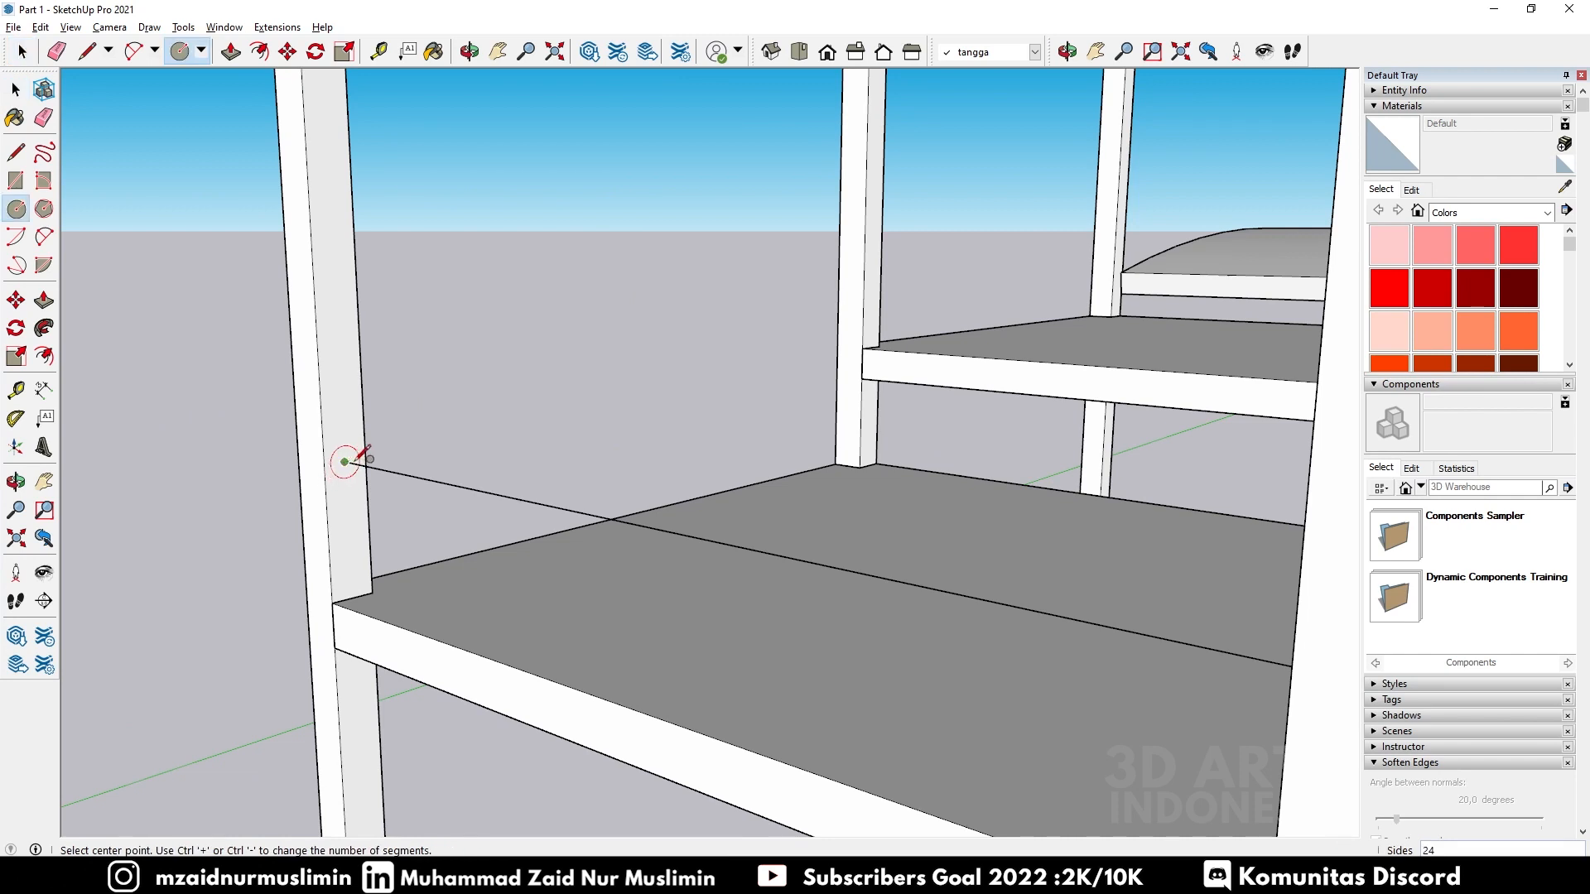
scroll(345, 461, up, 2)
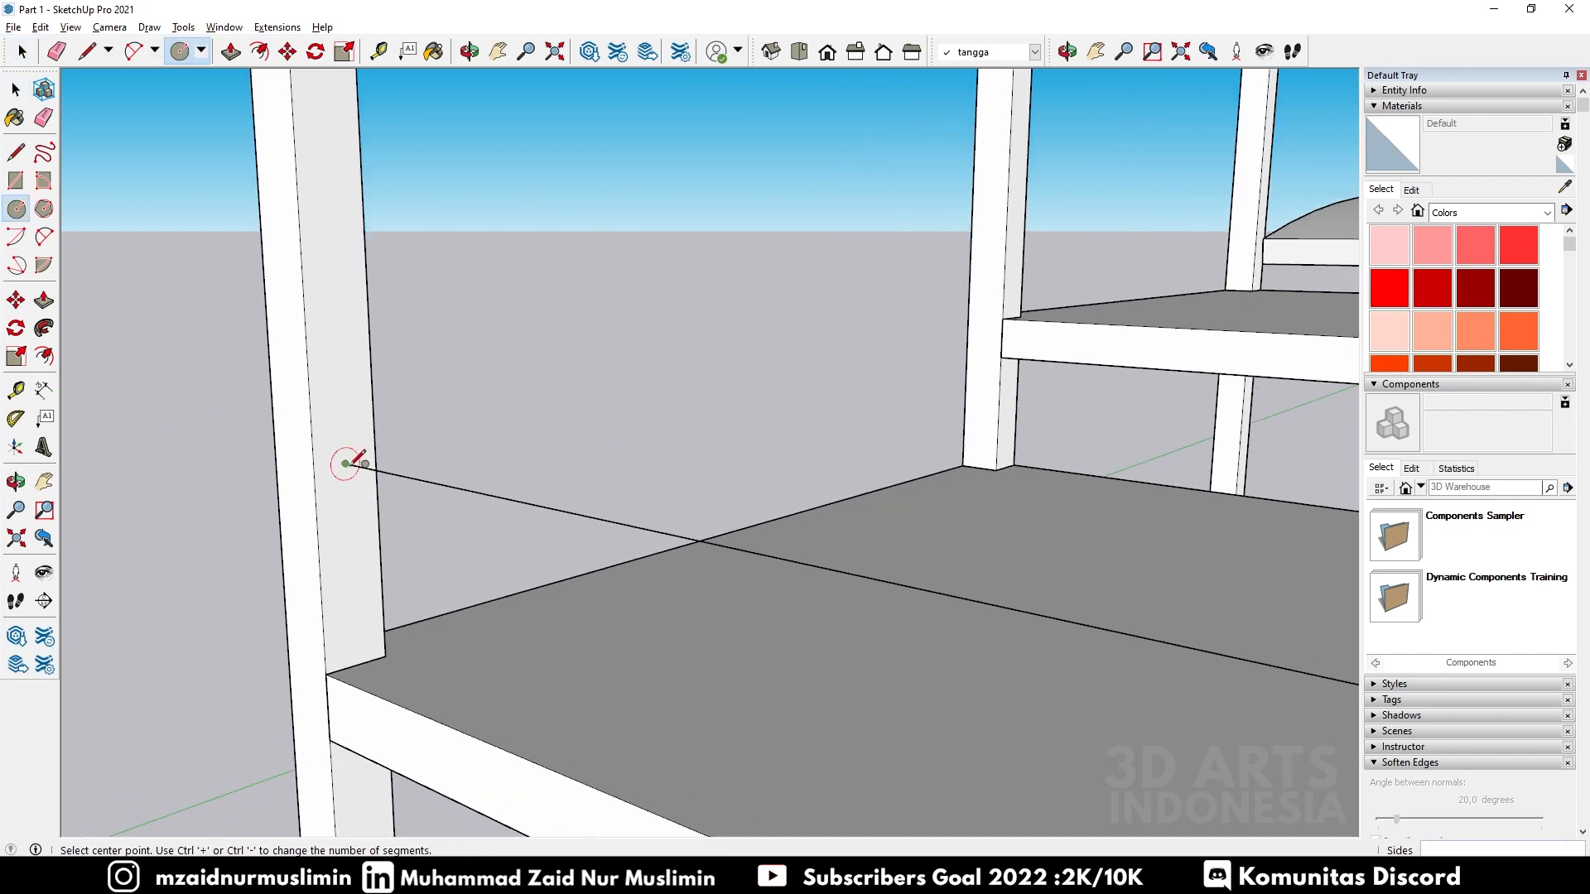
click(348, 460)
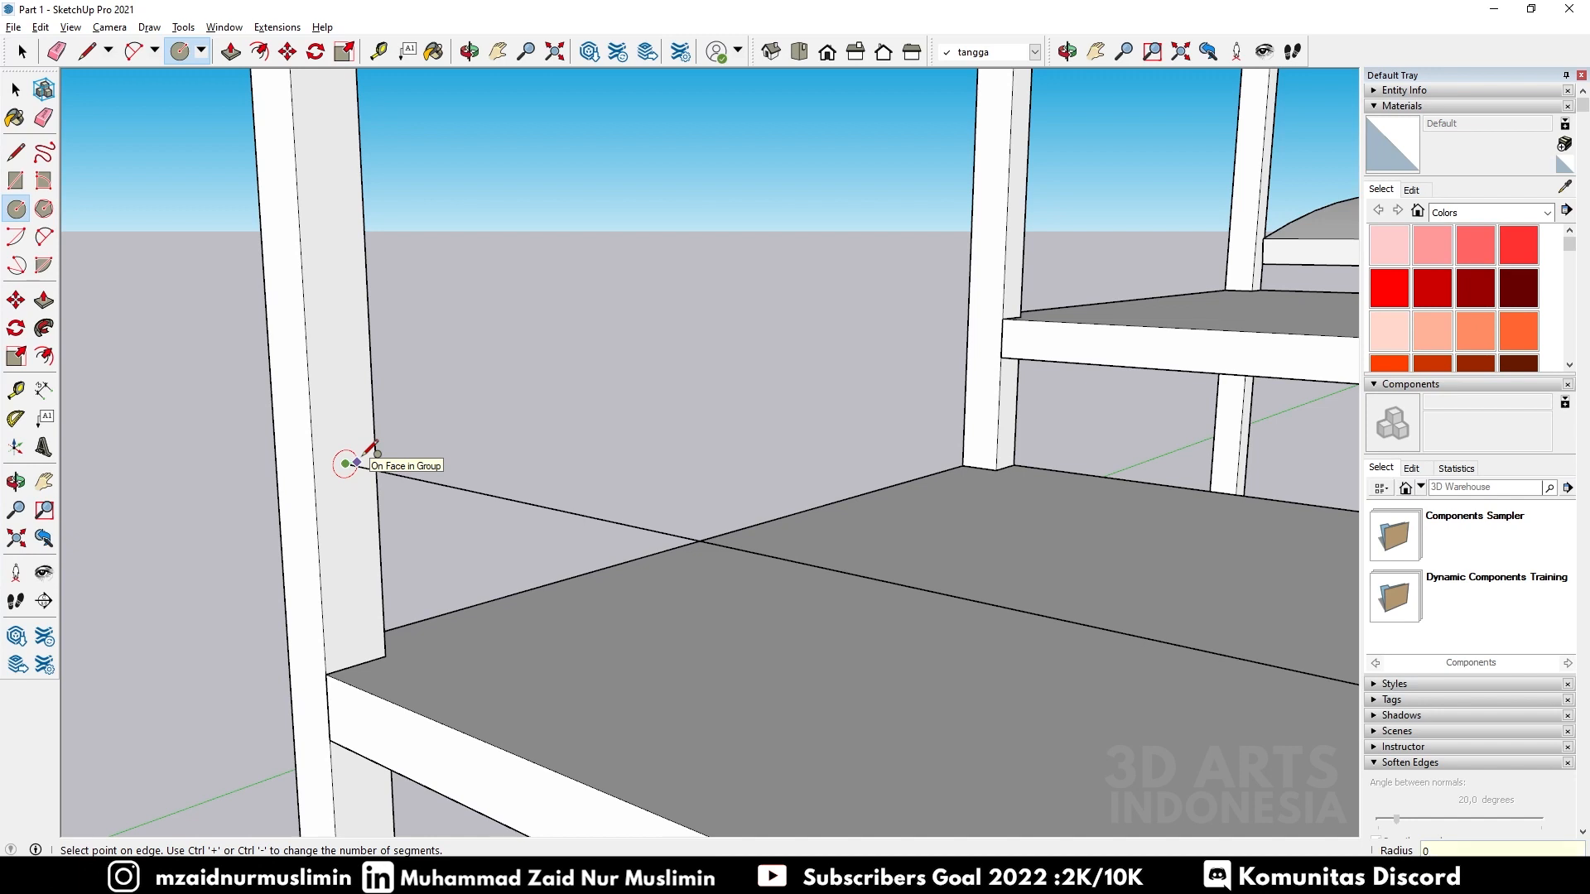
text(25)
key(Return)
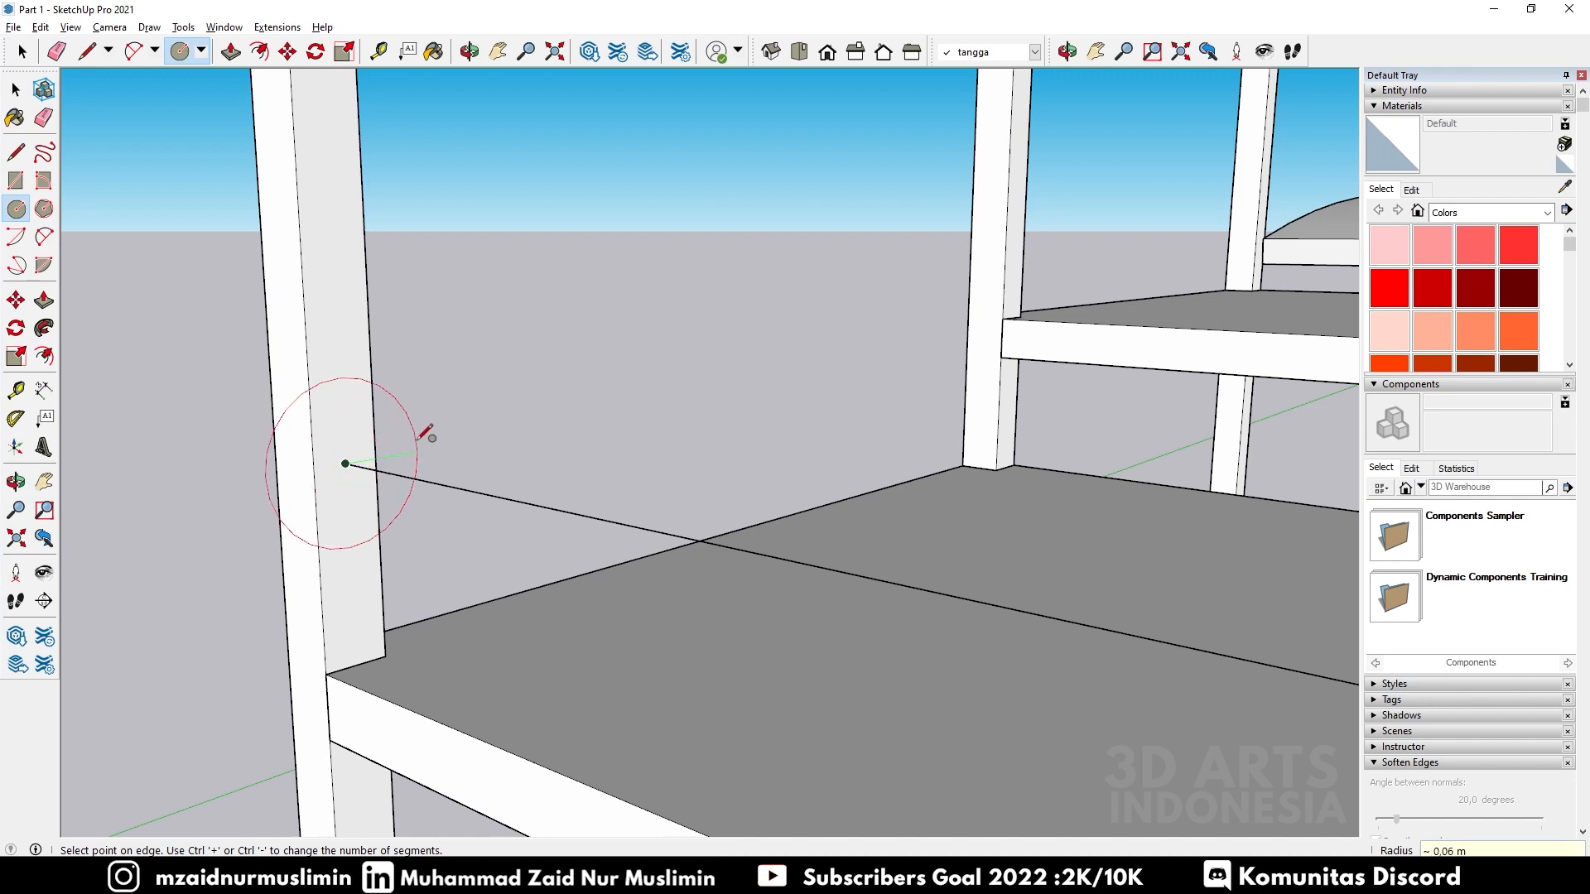
click(369, 458)
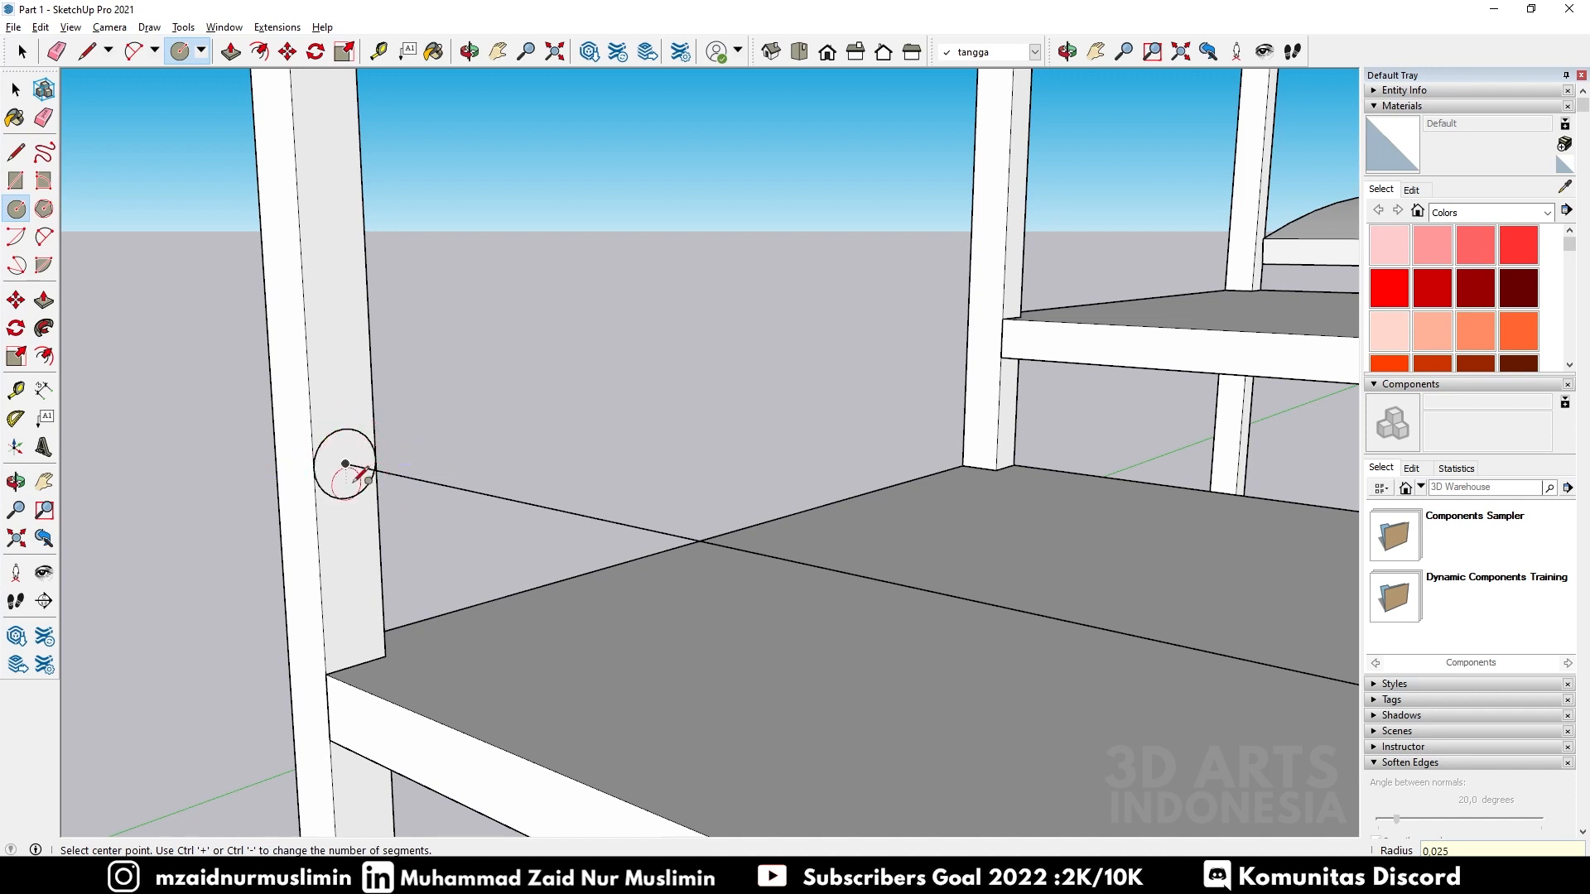
middle_drag(401, 440, 632, 461)
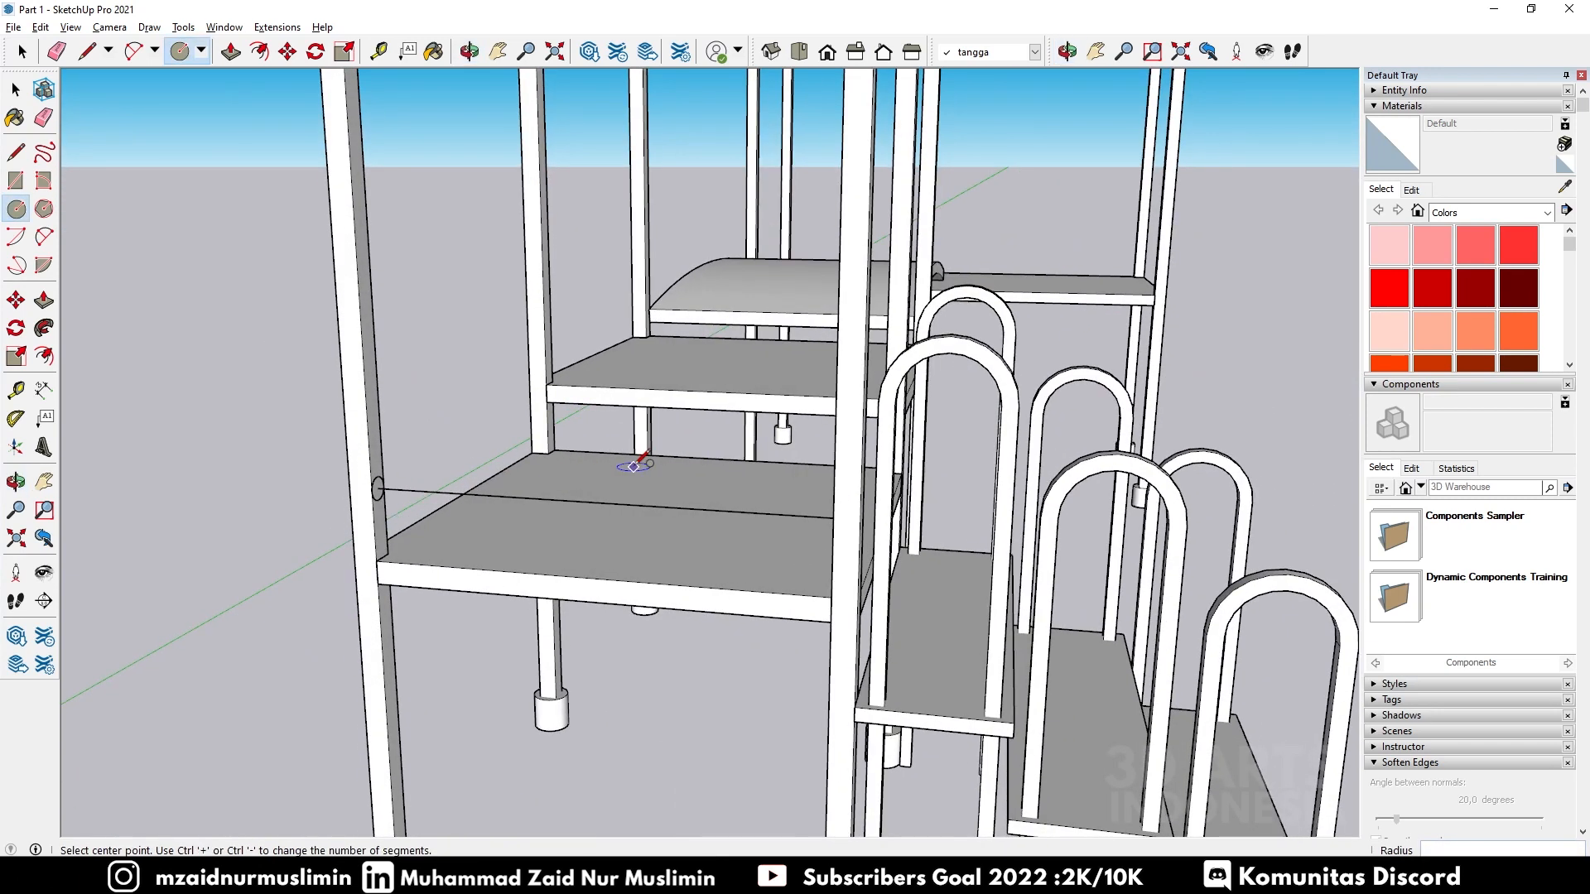
scroll(451, 462, up, 5)
Step: Make the circle on the front post's inner face, including its outline, into a group
key(space)
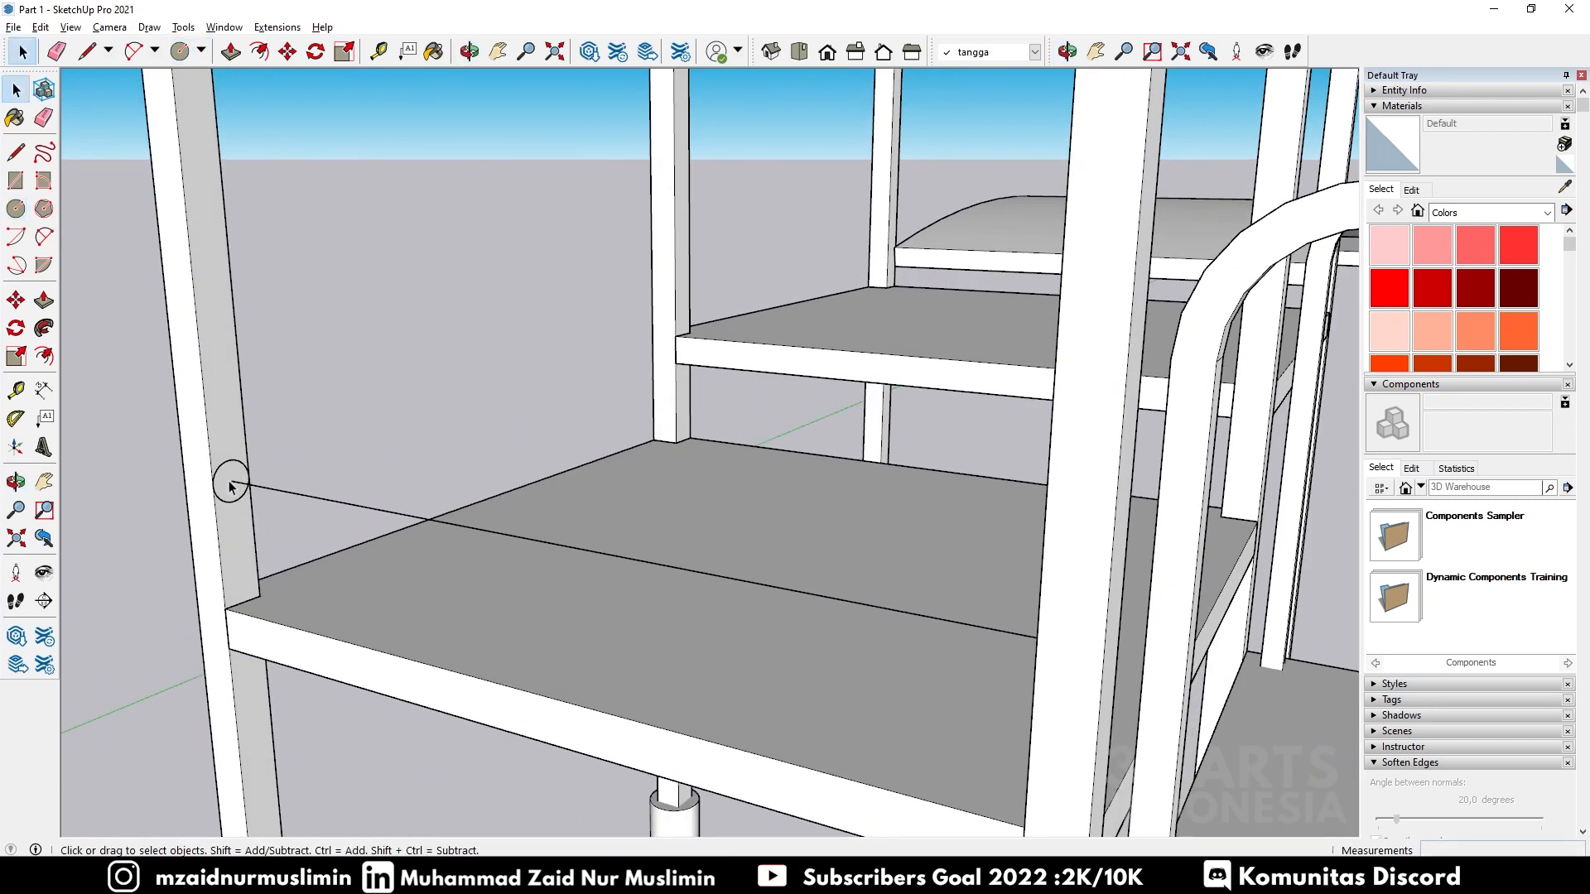
scroll(364, 435, down, 4)
scroll(354, 432, up, 2)
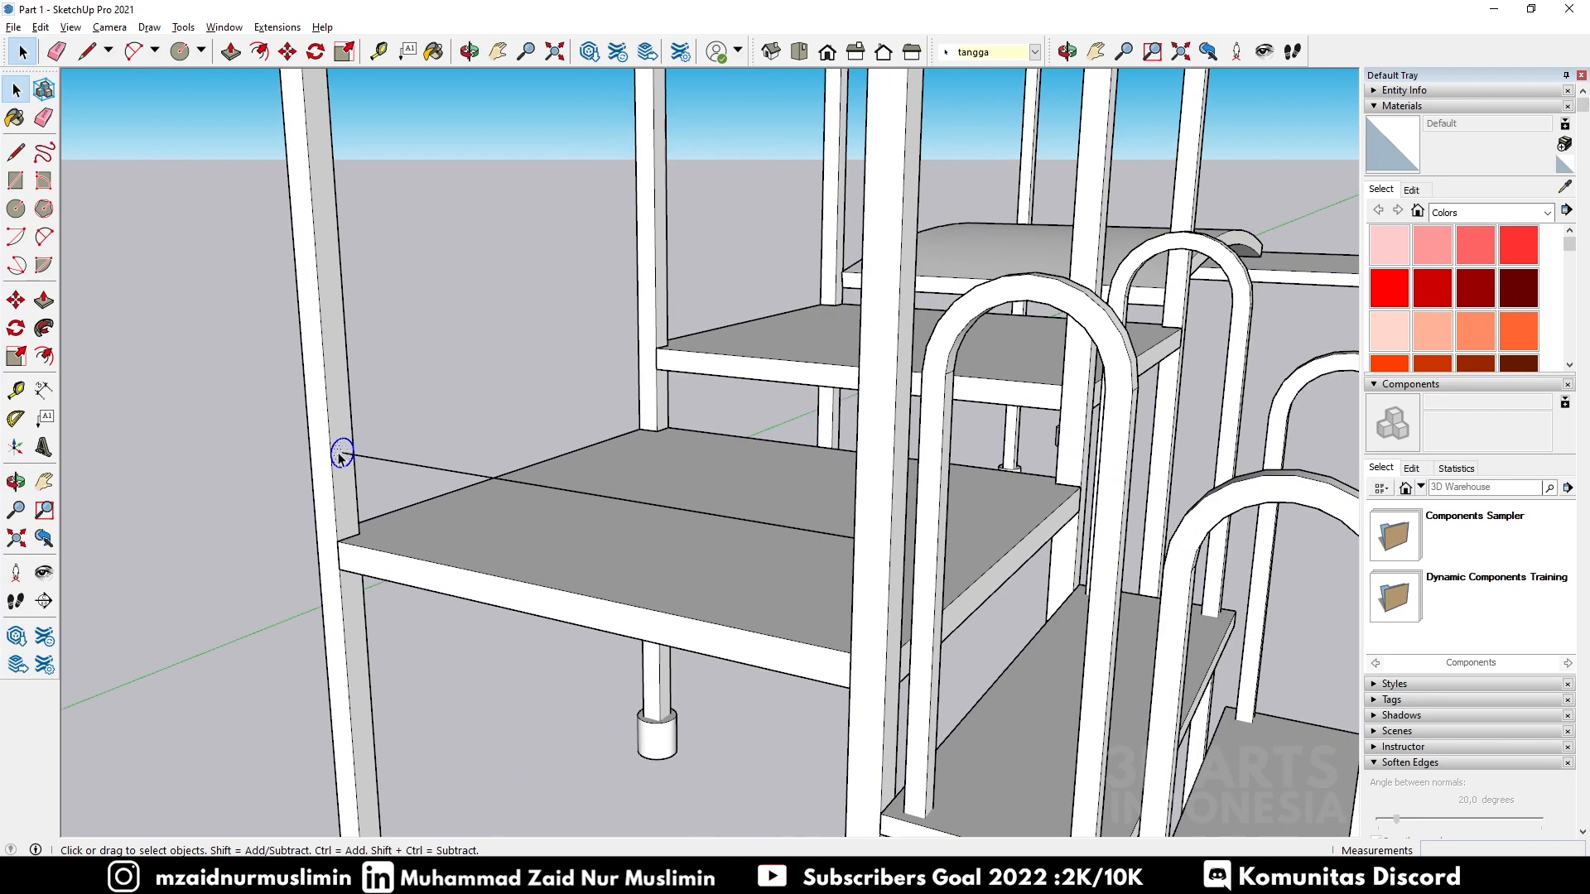
scroll(339, 457, up, 4)
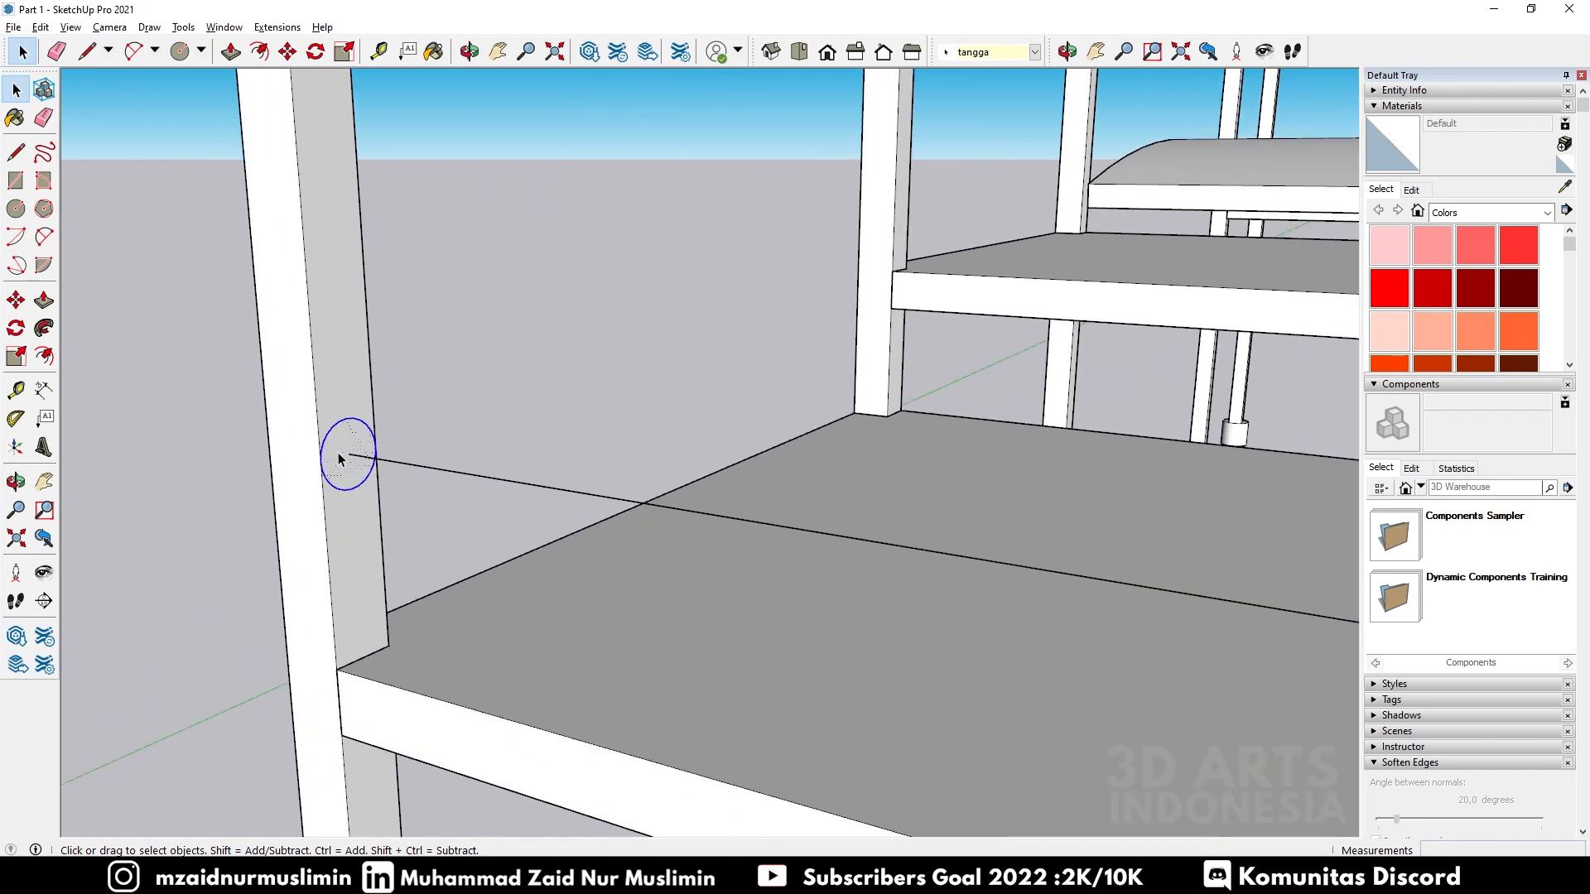
right_click(340, 458)
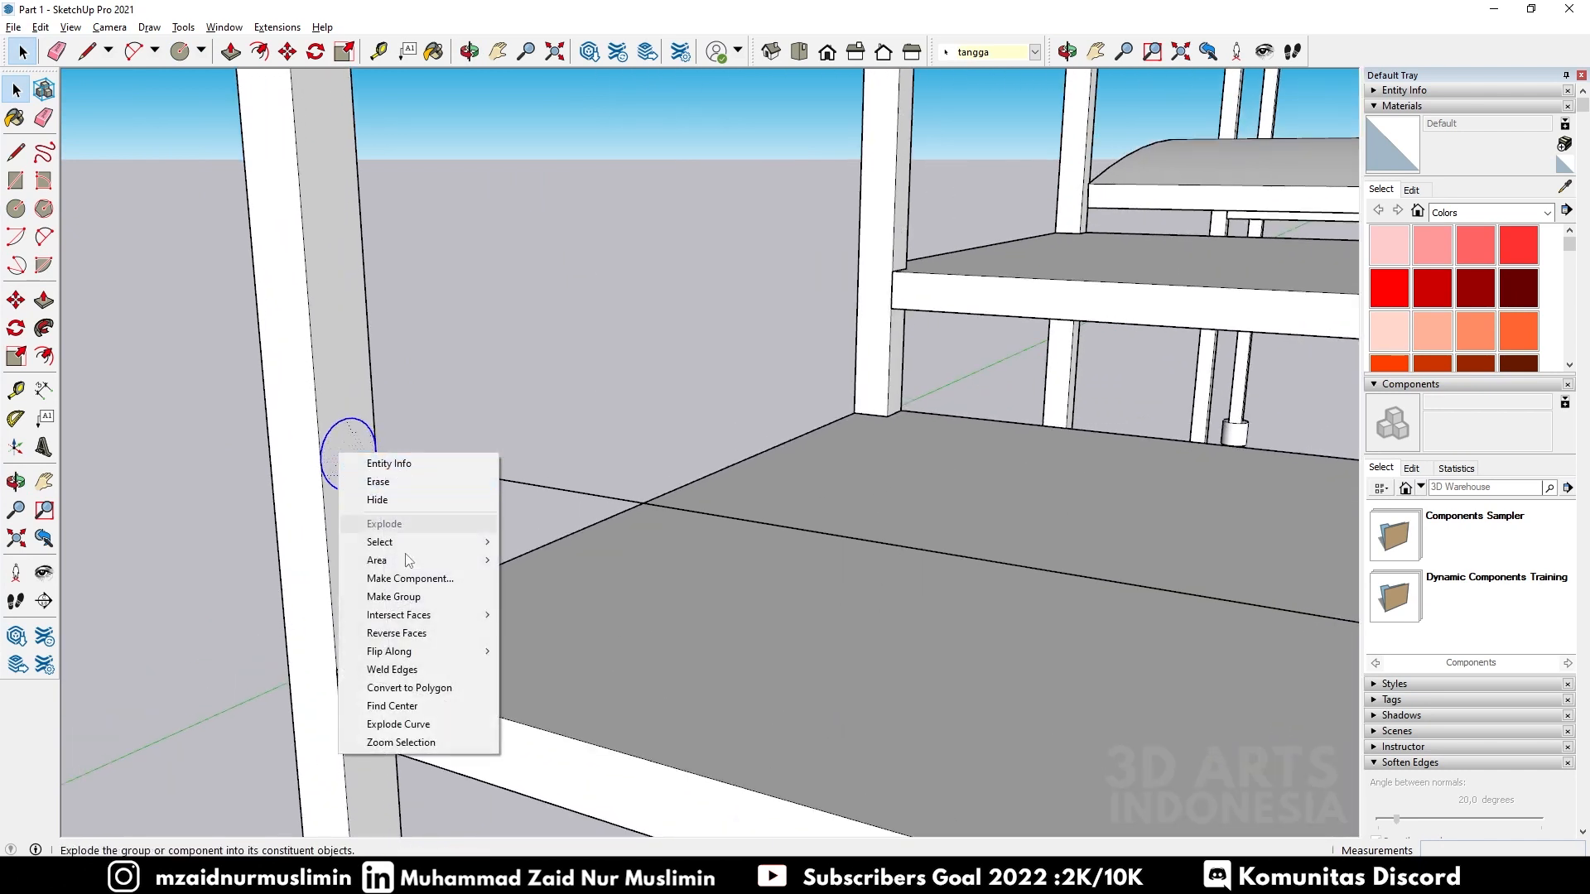
click(417, 606)
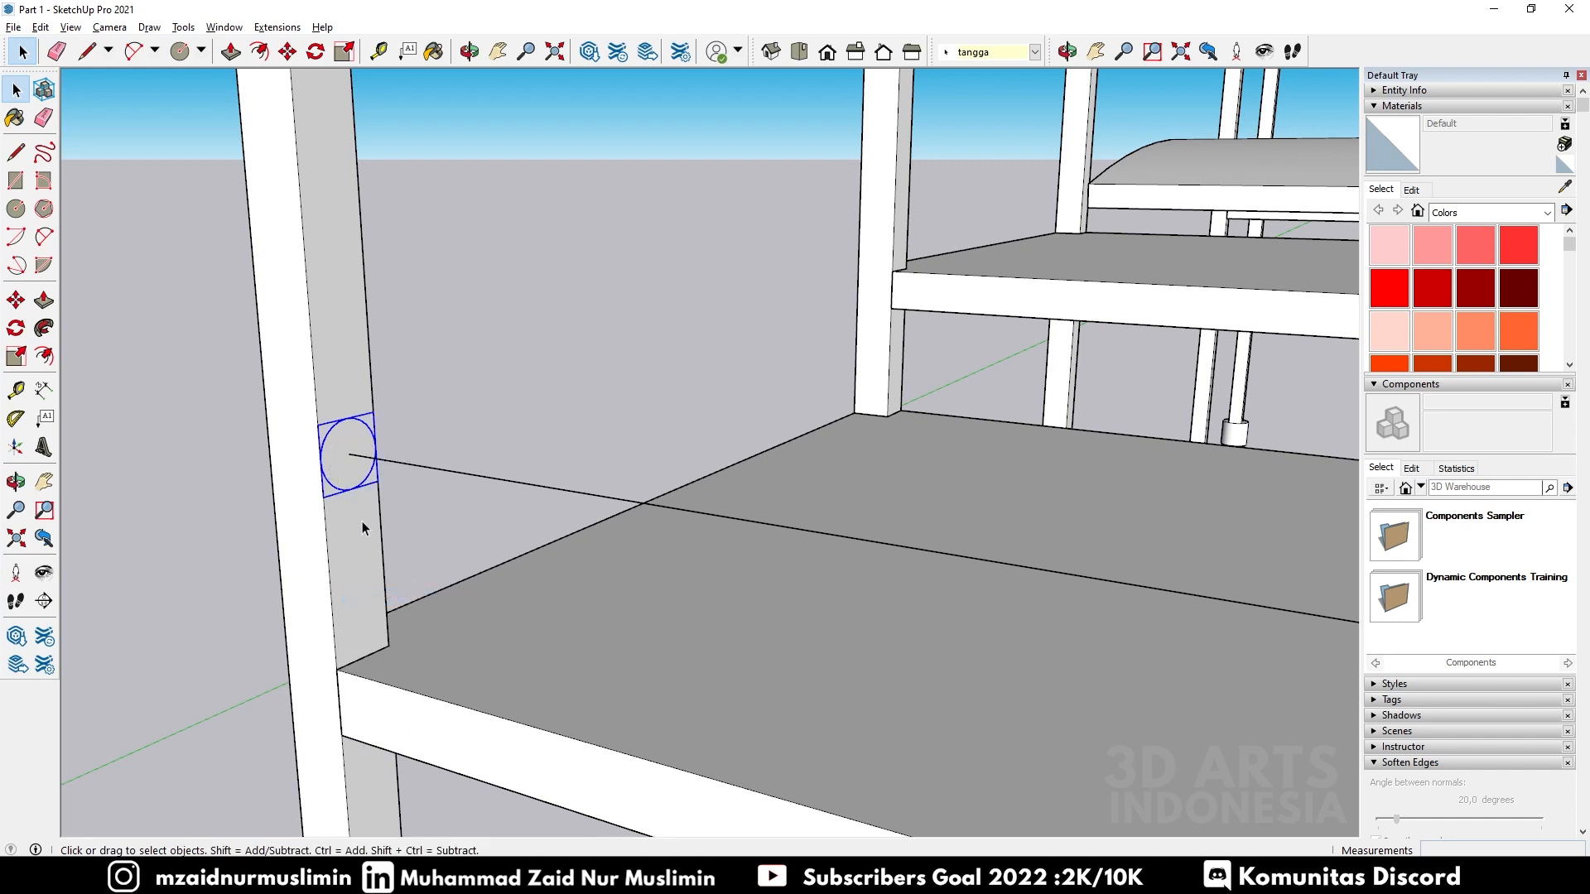
Step: Extrude the circle inside its group 0.95 m to the opposite front post, forming a round rail, and close the group
double_click(339, 467)
key(Escape)
double_click(340, 464)
middle_drag(344, 454, 337, 400)
scroll(336, 400, up, 3)
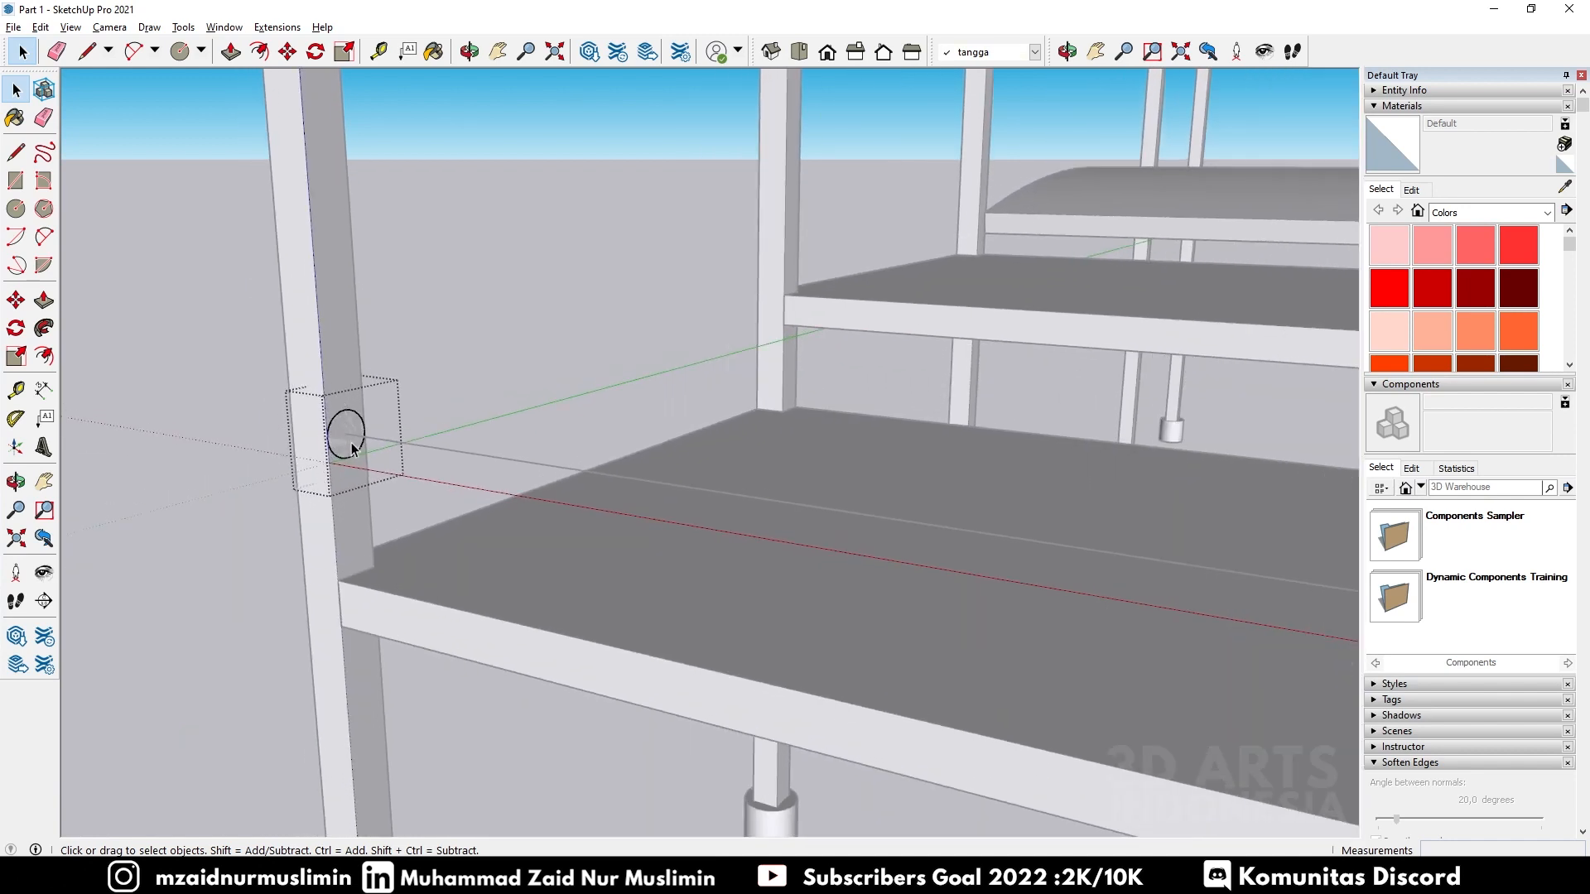
key(p)
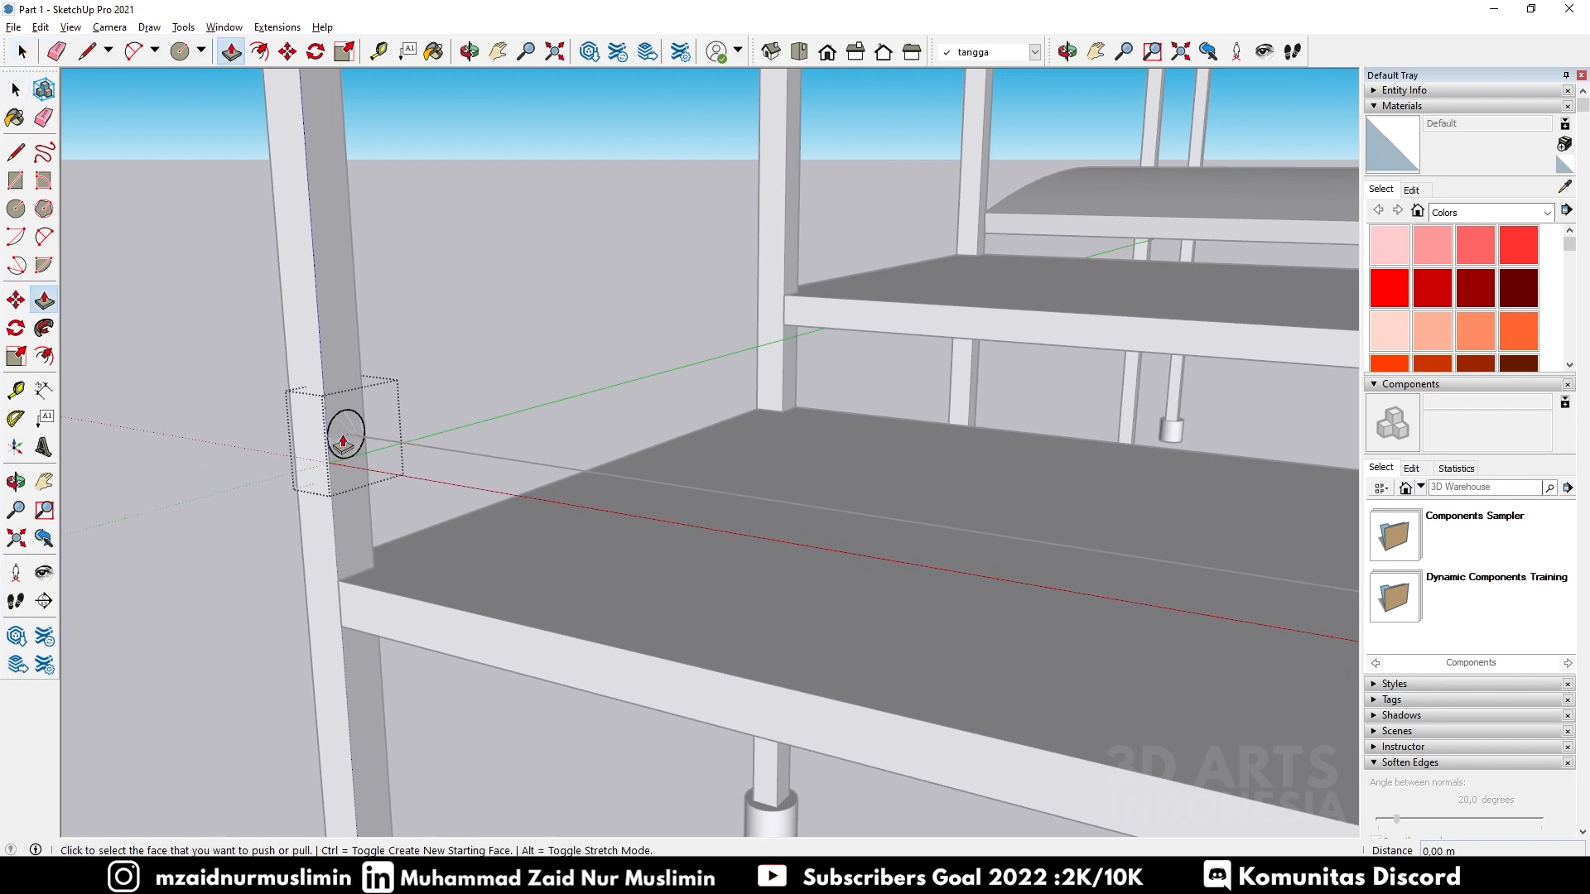
click(343, 435)
click(344, 432)
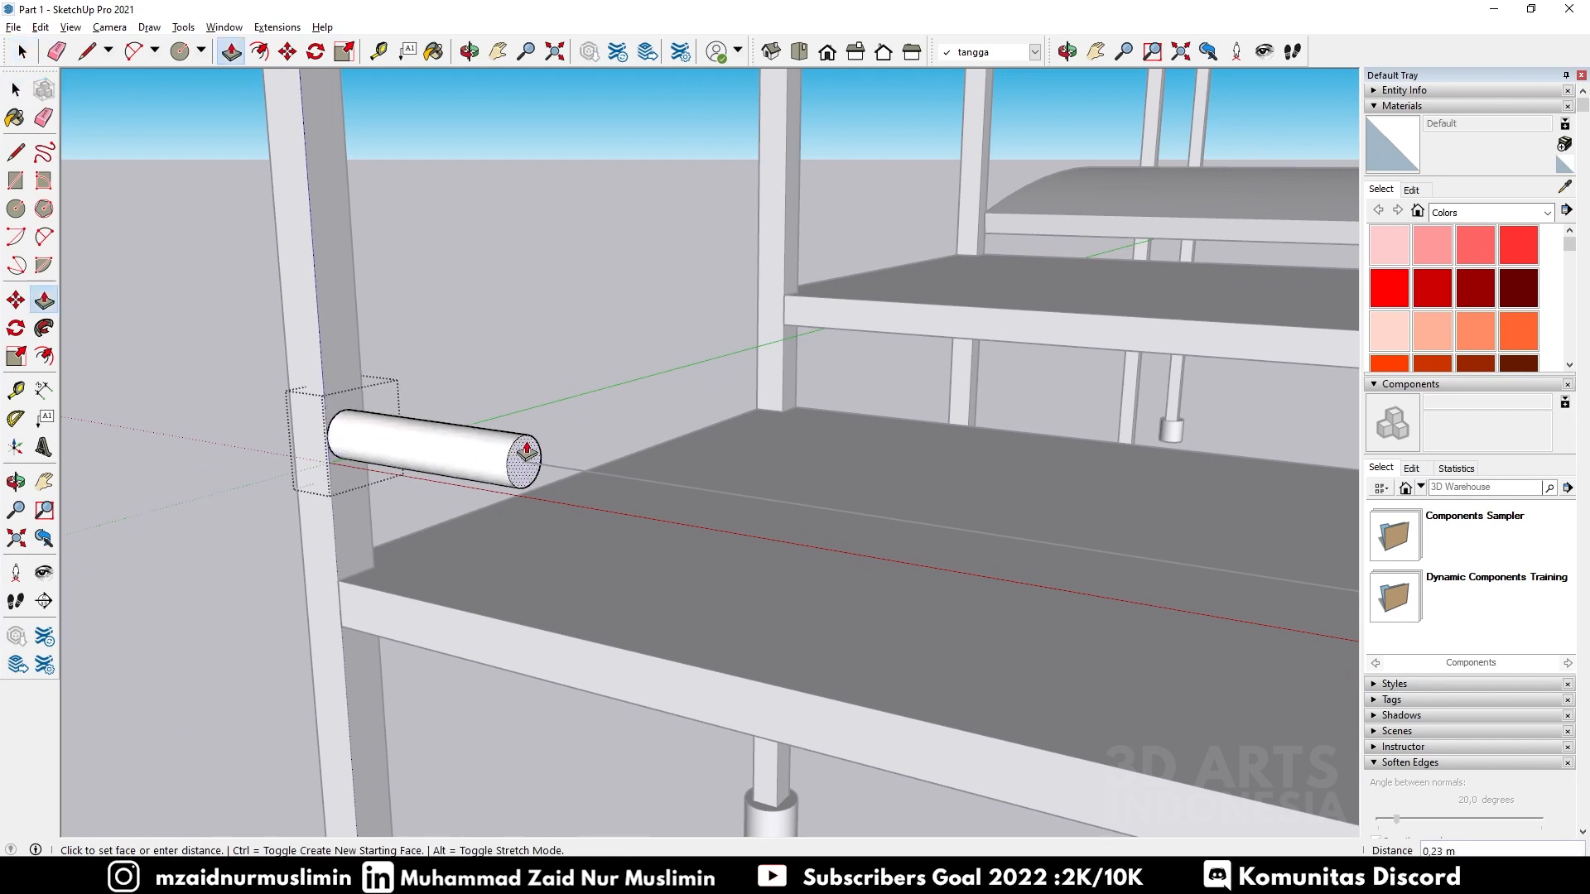
scroll(486, 470, down, 3)
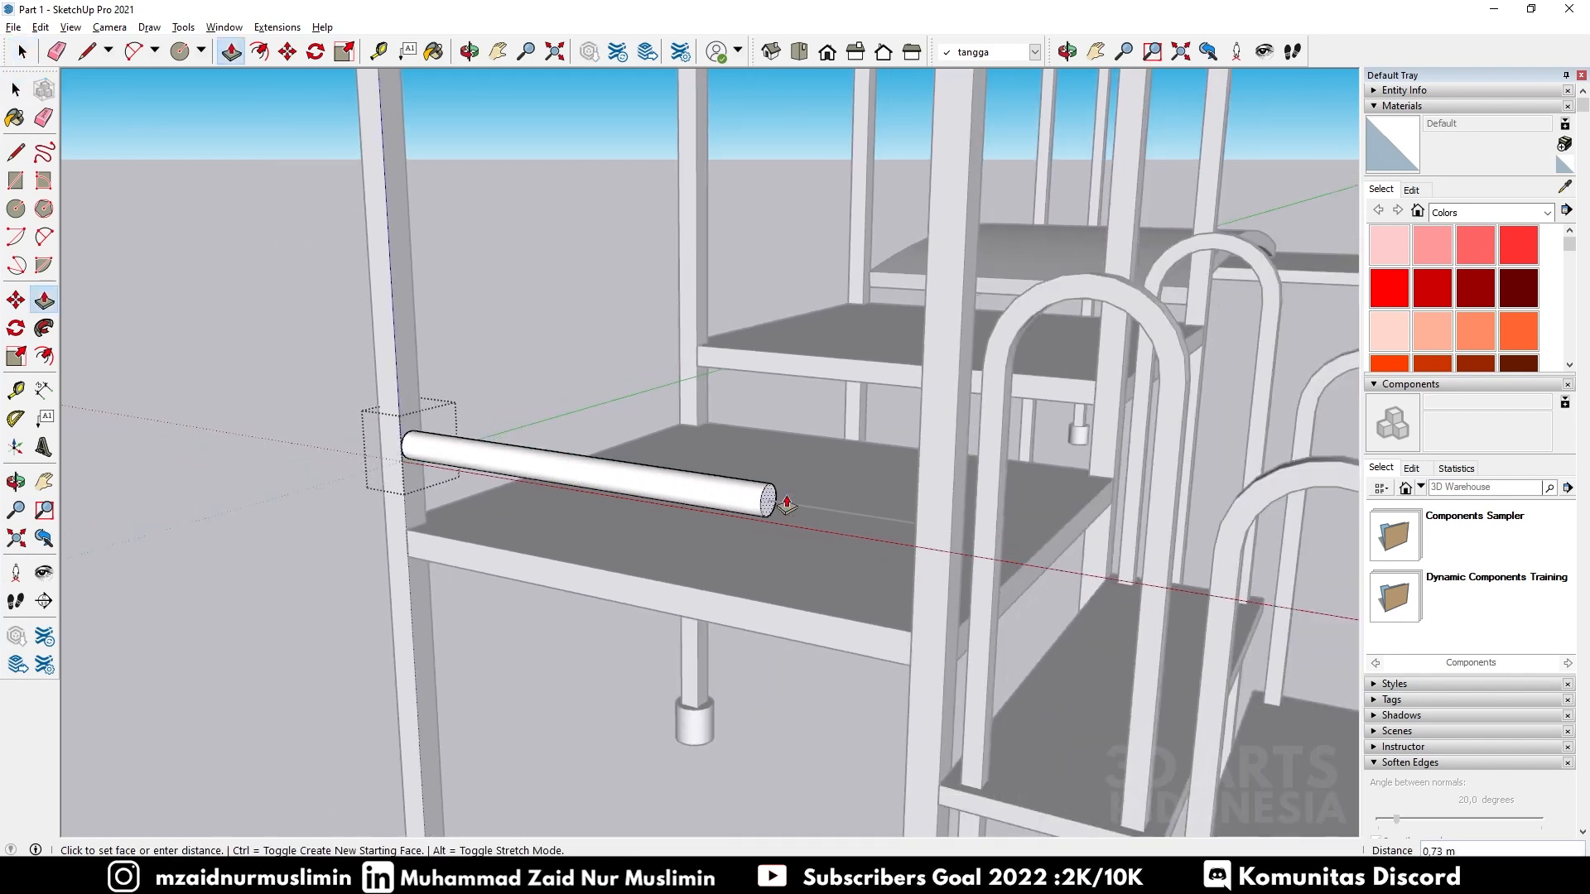
scroll(886, 497, up, 1)
middle_drag(896, 497, 1225, 506)
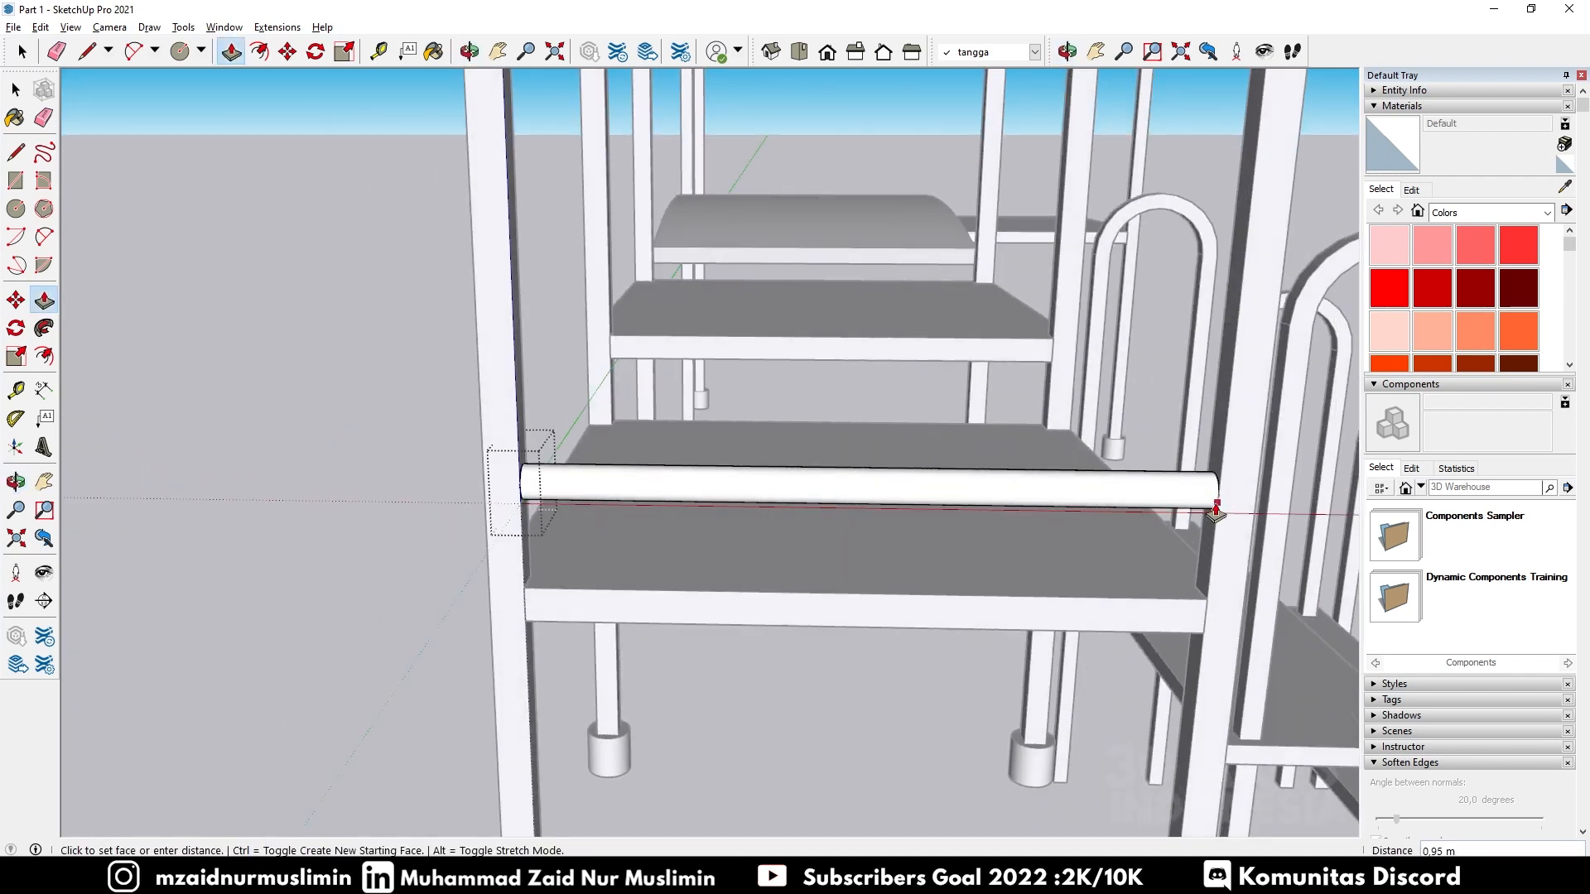
click(1218, 512)
middle_drag(1217, 511, 845, 496)
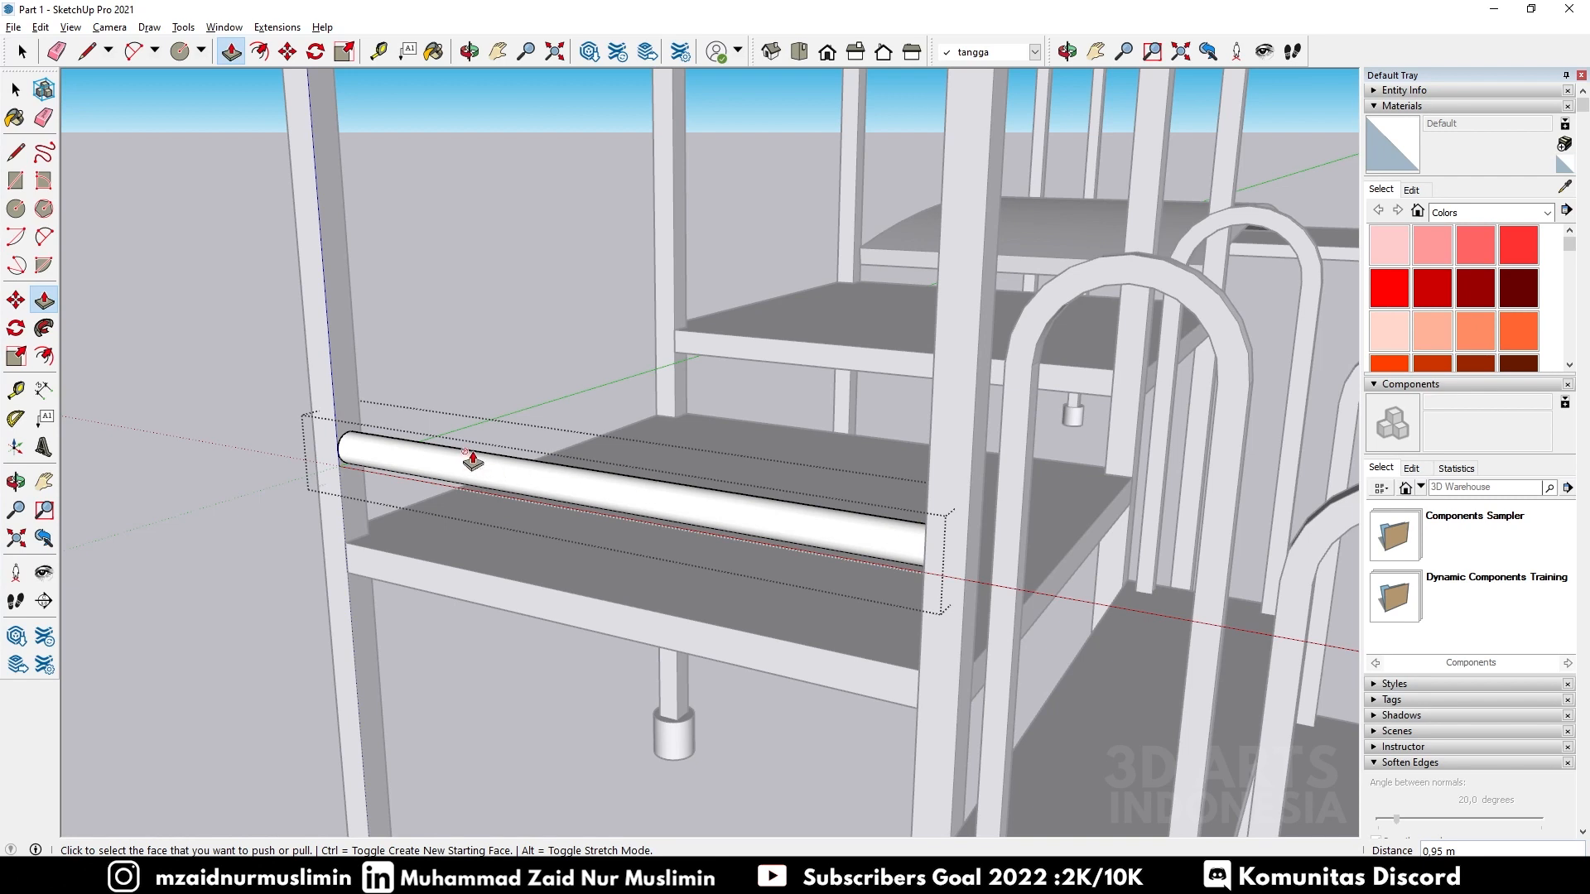
scroll(433, 416, down, 1)
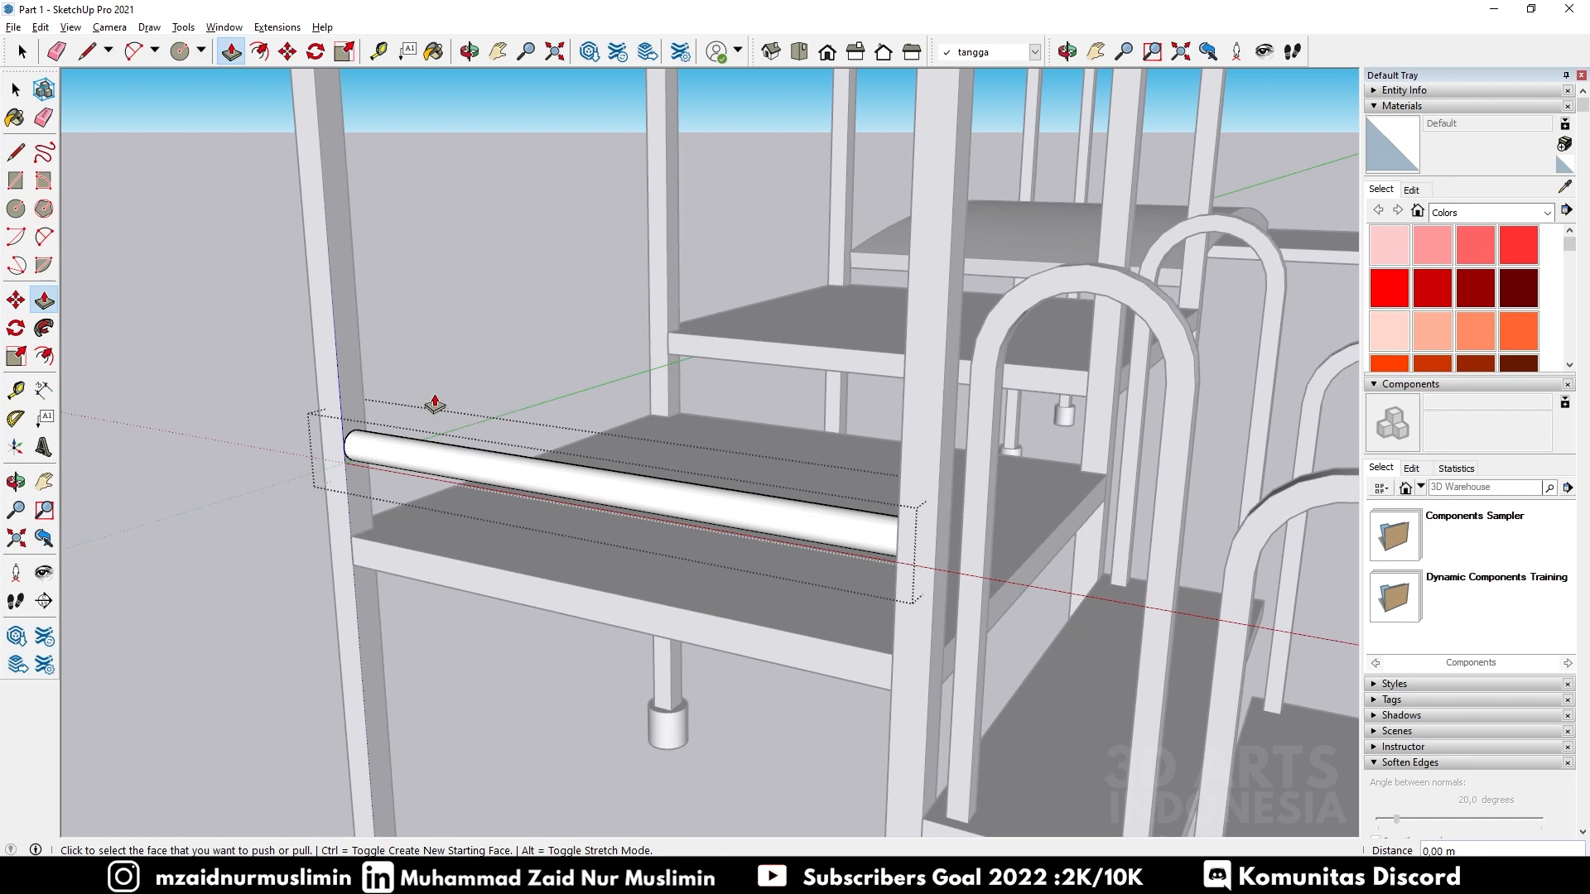
key(space)
click(436, 354)
Step: Copy the round rail between the lowest platform's front posts 0.2 m straight up
scroll(563, 358, down, 5)
scroll(511, 398, up, 3)
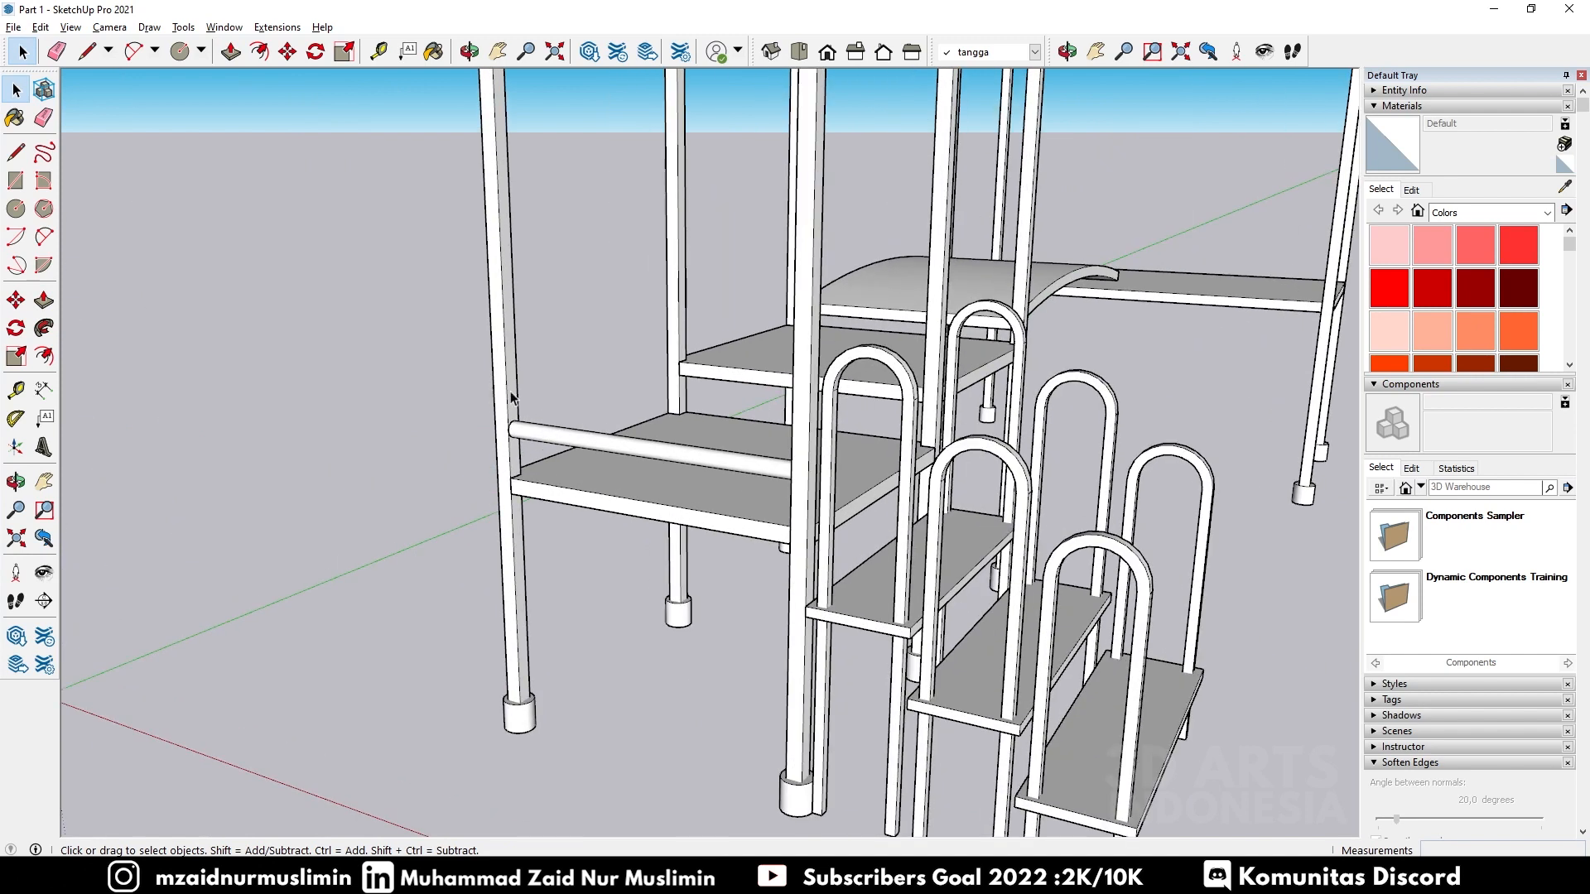
scroll(518, 427, up, 4)
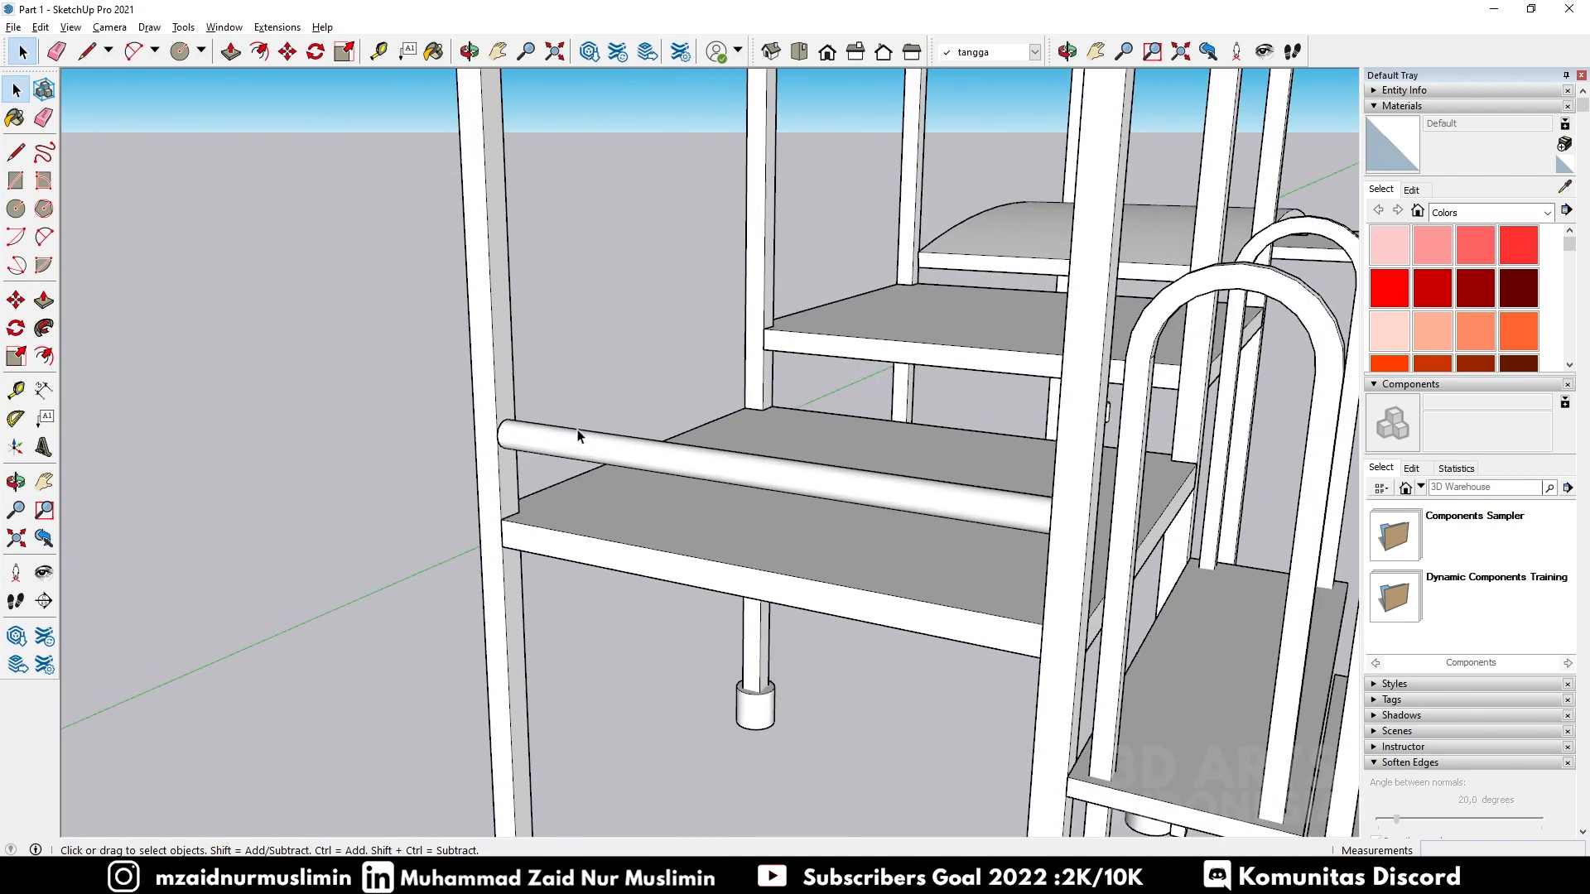
middle_drag(581, 437, 454, 418)
scroll(454, 418, down, 3)
scroll(450, 422, up, 3)
click(518, 443)
scroll(499, 434, down, 1)
scroll(590, 416, down, 3)
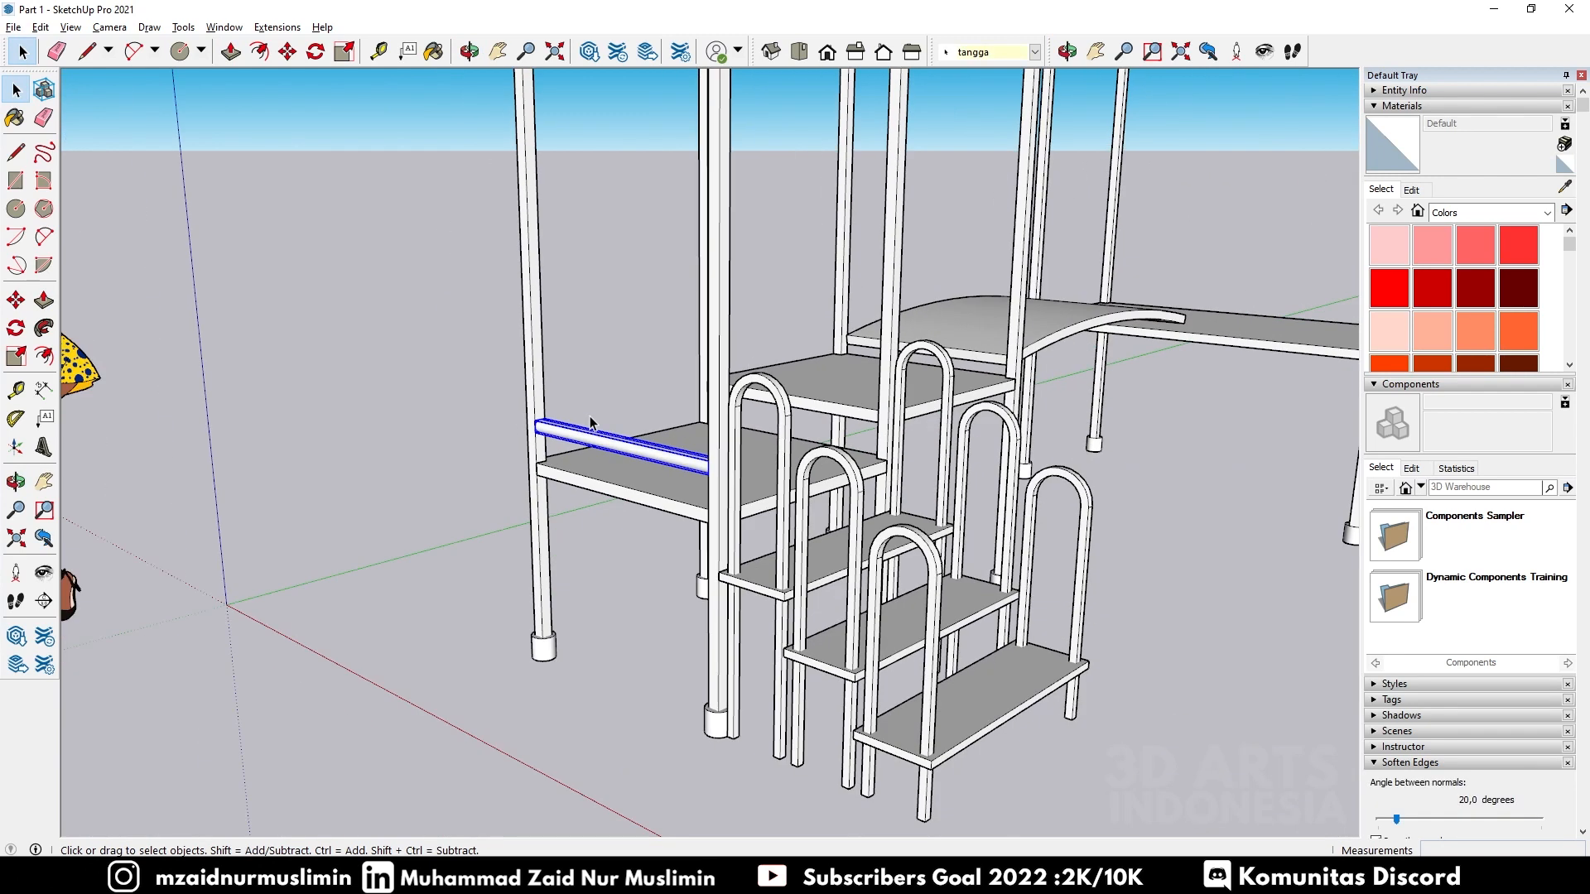
scroll(563, 420, up, 2)
click(565, 418)
click(556, 431)
scroll(529, 419, up, 2)
scroll(526, 419, up, 1)
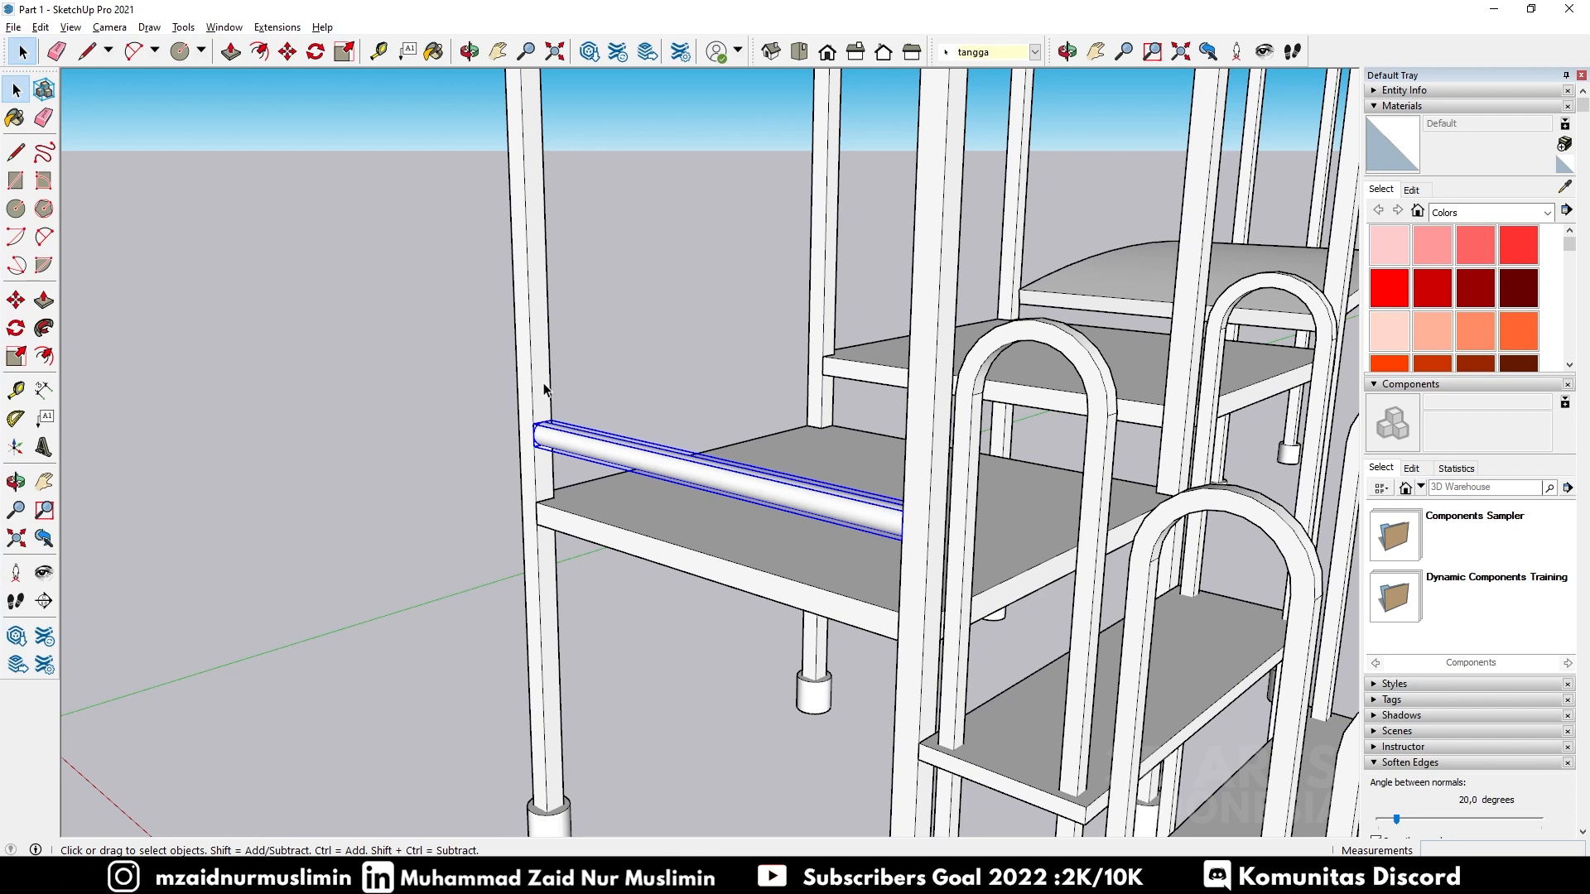
click(16, 306)
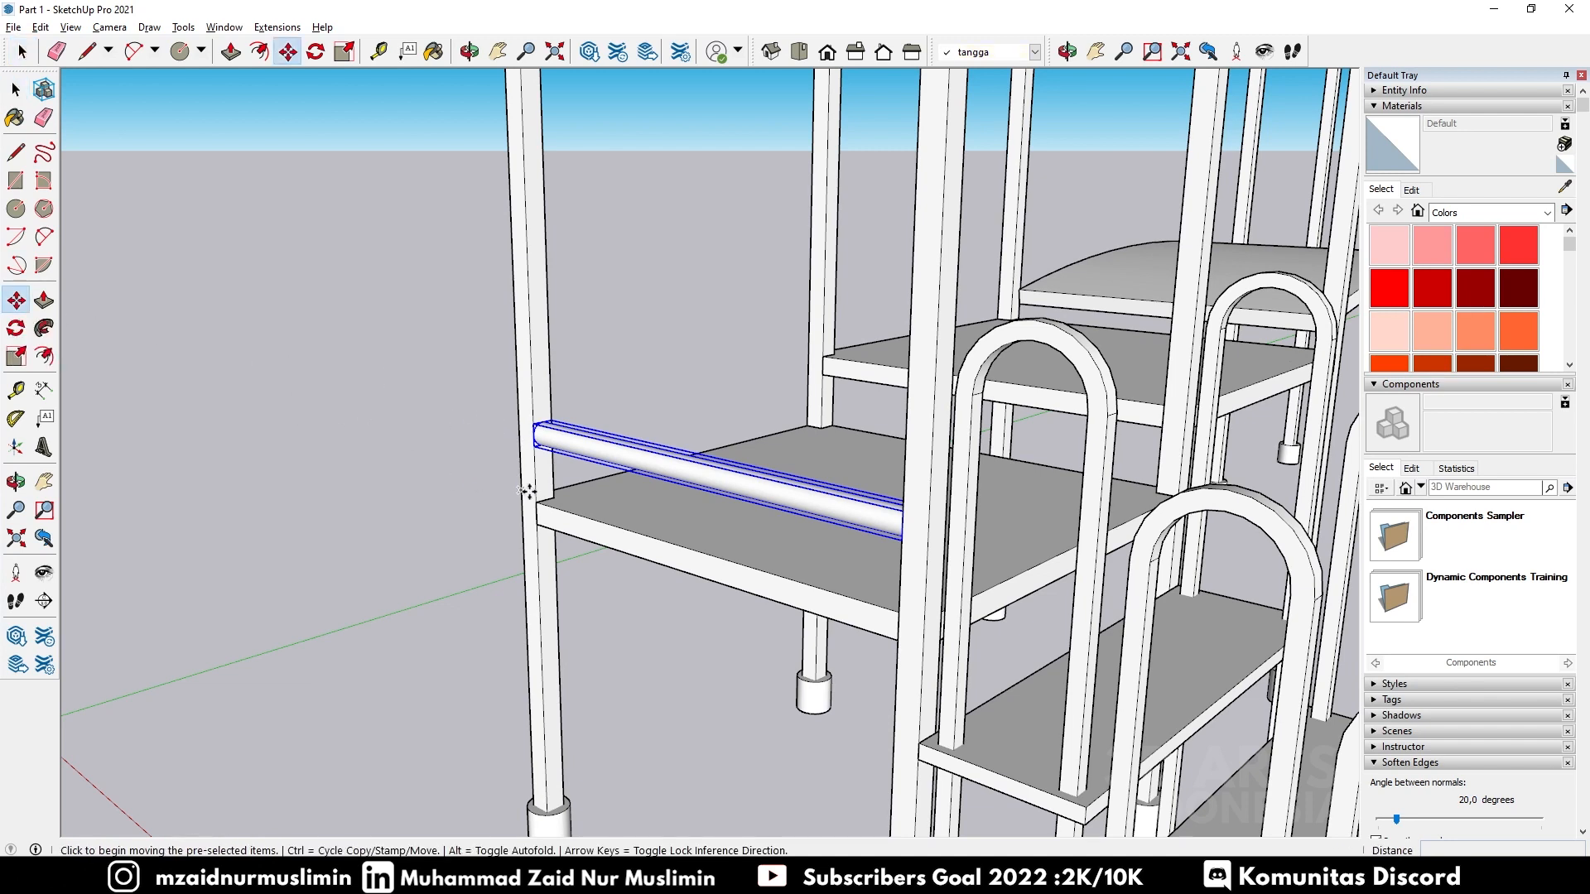
key(ctrl)
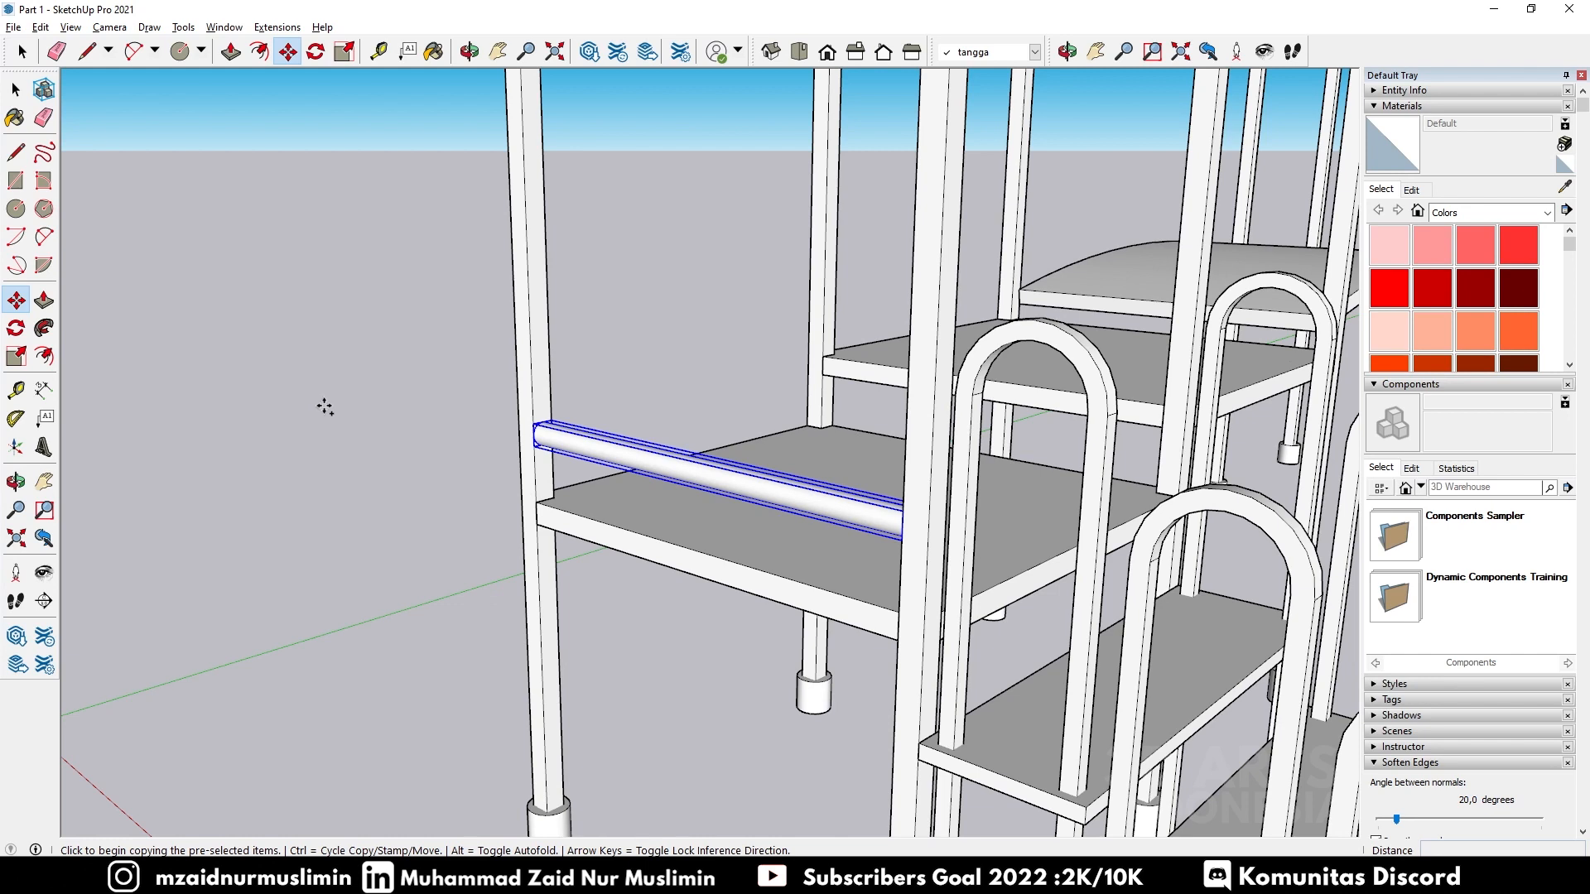
click(537, 501)
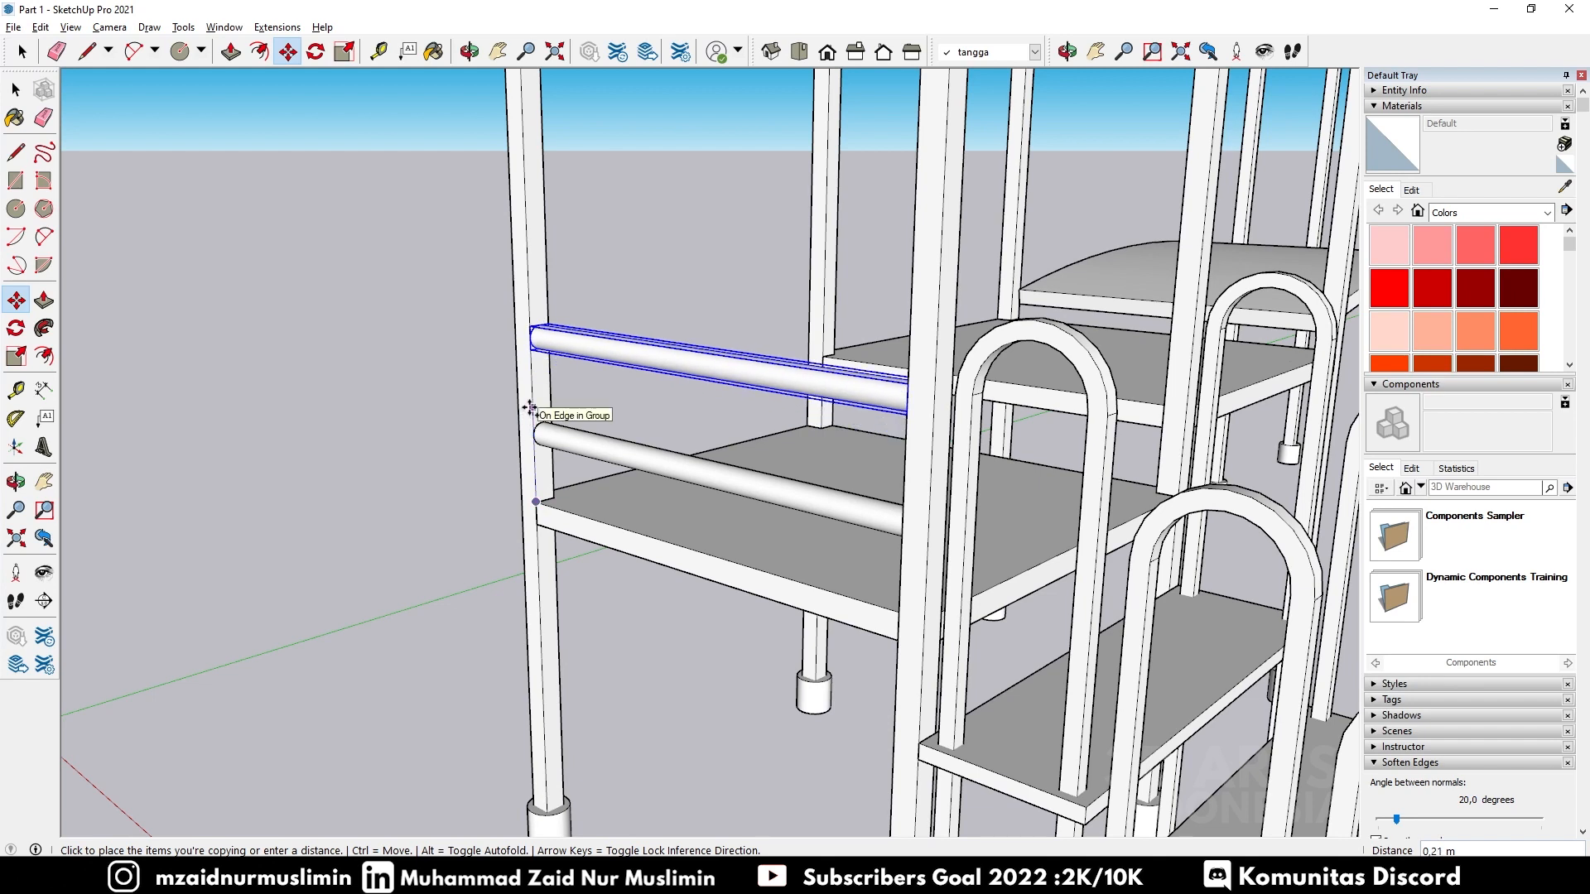
text(0,2)
key(Return)
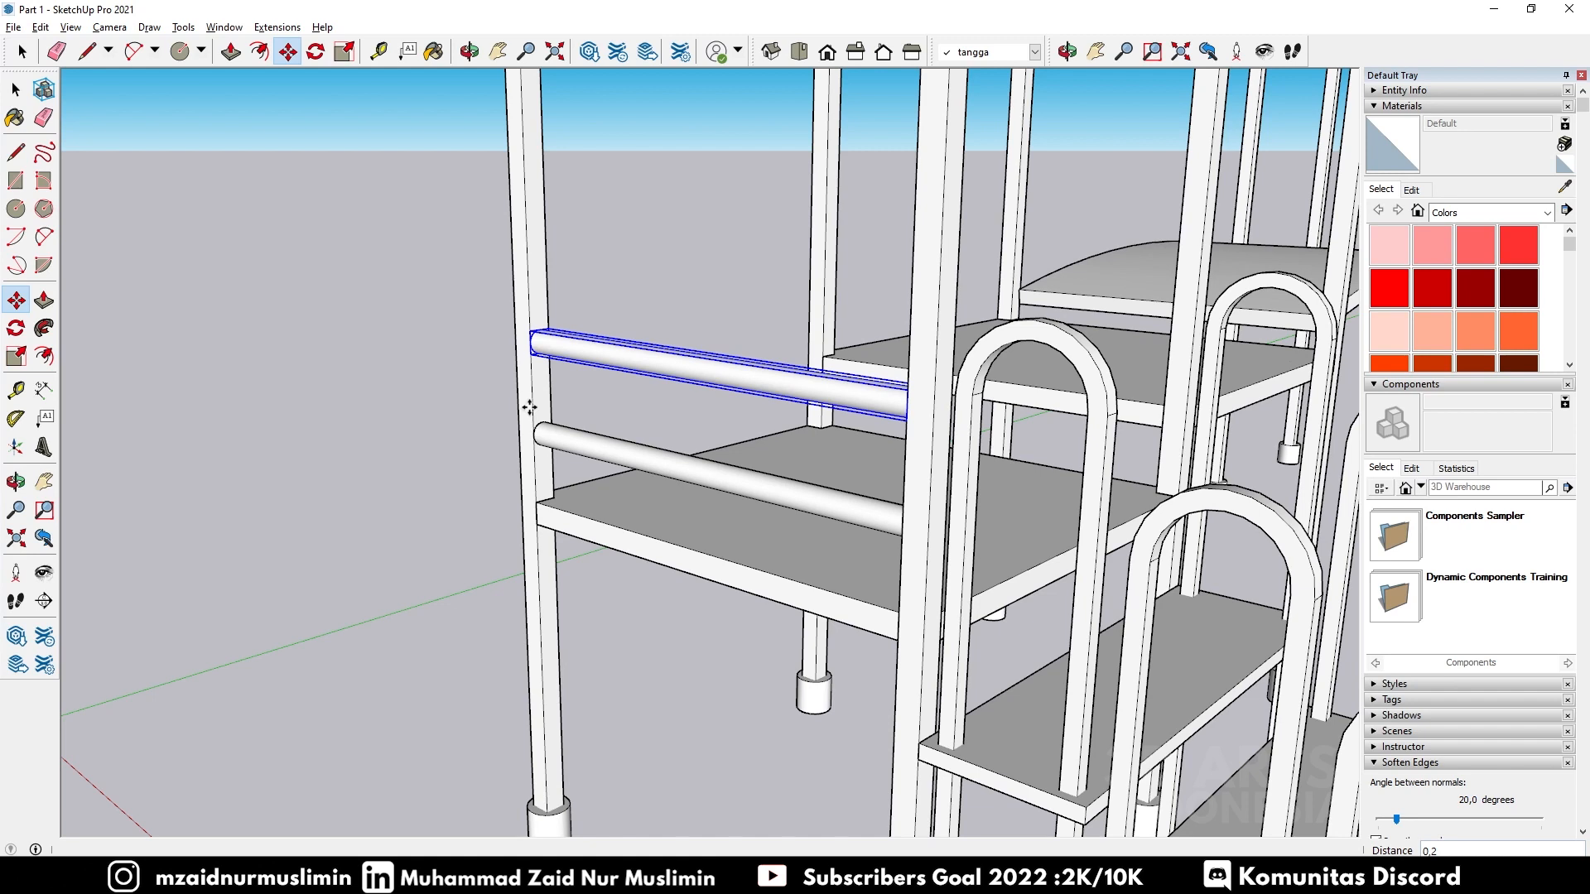
Step: Multiply the front rail copy with 3X to stack three evenly spaced copies, then clear the selection
text(3X)
key(Return)
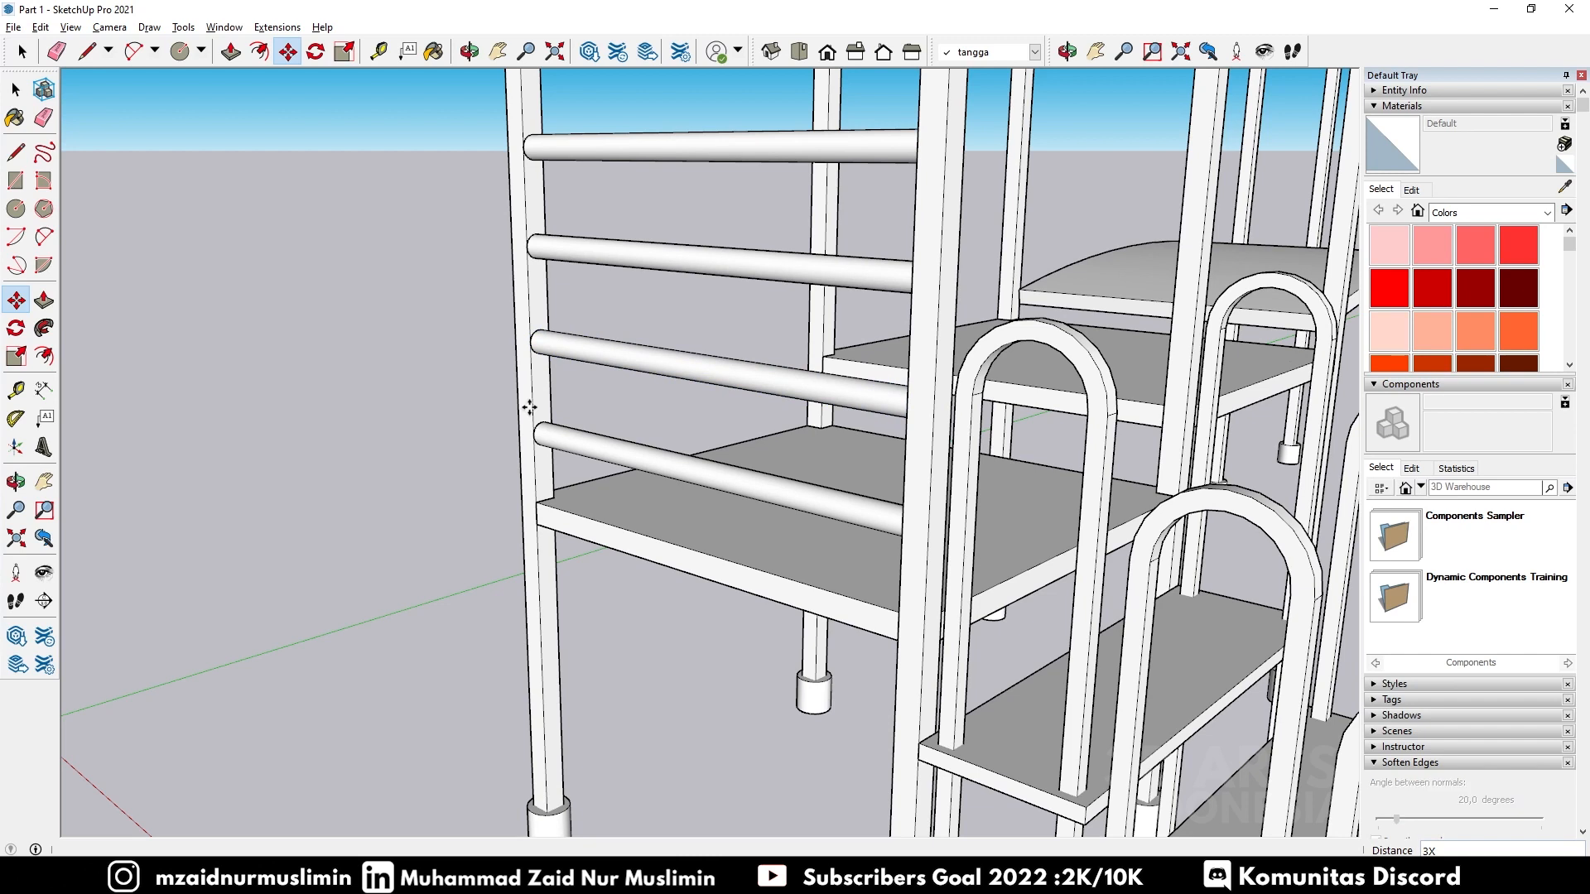
key(space)
click(602, 357)
shift+click(604, 265)
shift+click(603, 149)
click(667, 317)
Step: Draw a line on the lowest platform's surface between its two posts opposite the stairs, centred on their inner faces, and select it
middle_drag(649, 316, 627, 386)
scroll(645, 336, down, 6)
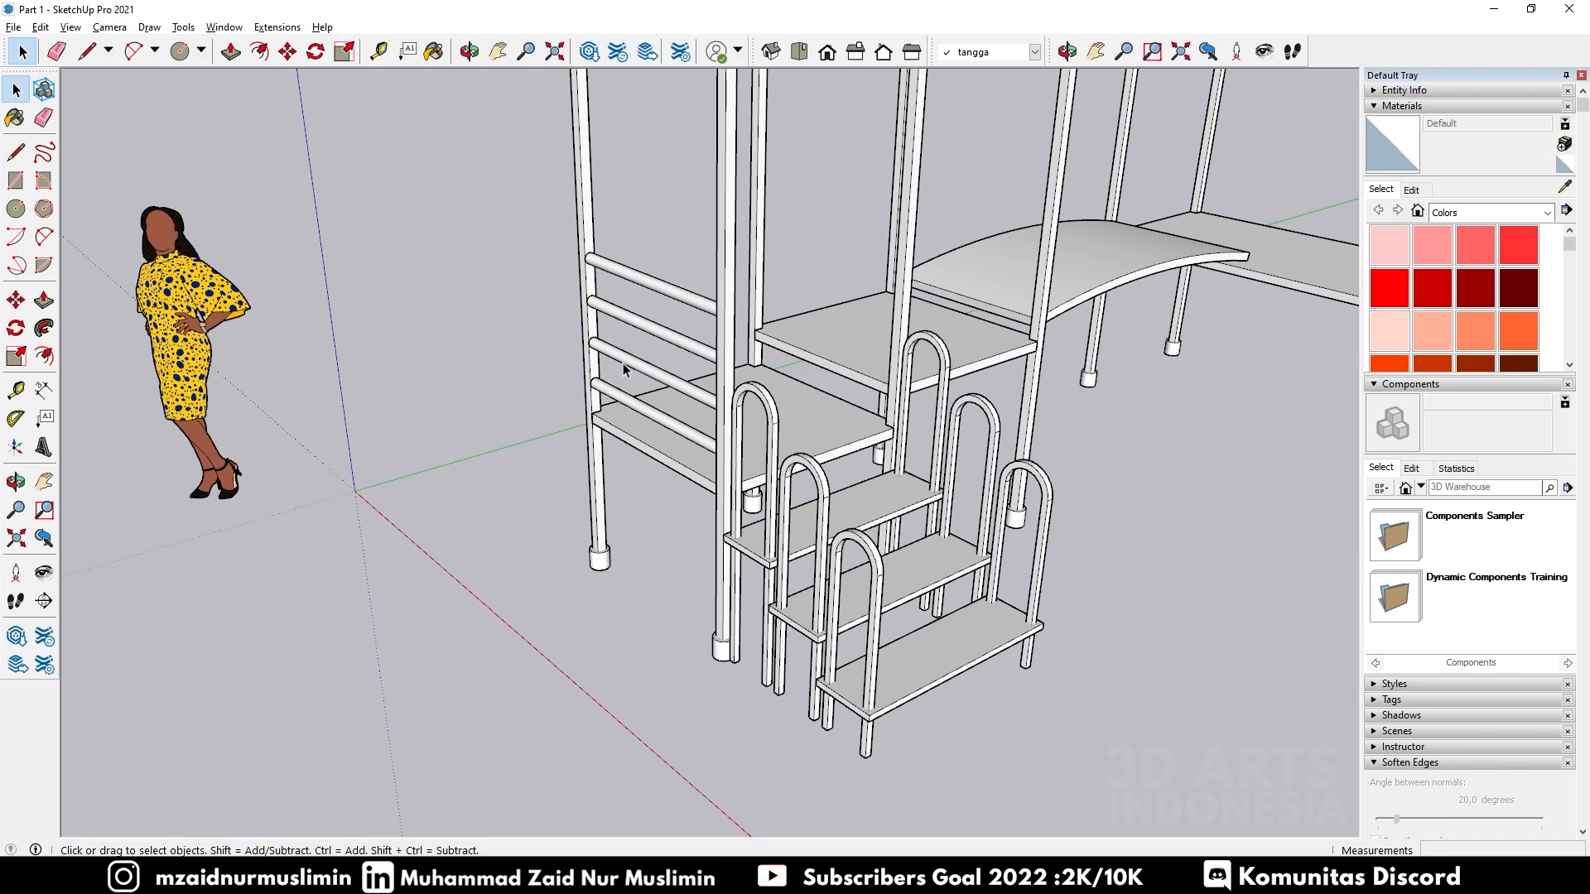
scroll(619, 398, up, 2)
middle_drag(613, 399, 530, 376)
middle_drag(998, 377, 1115, 383)
scroll(990, 315, up, 2)
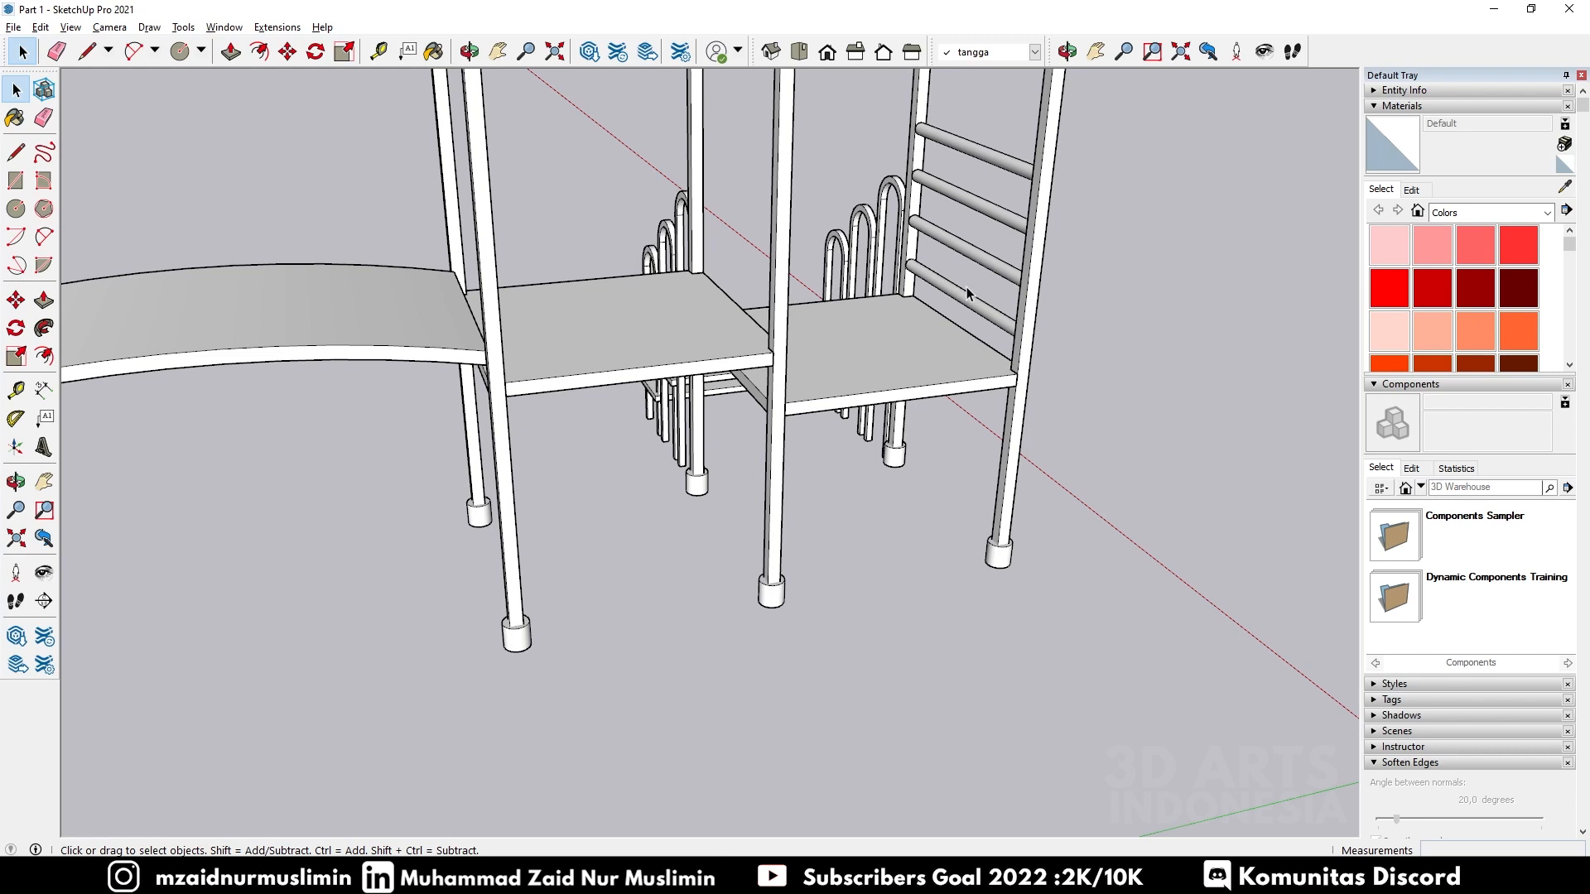
scroll(981, 352, up, 6)
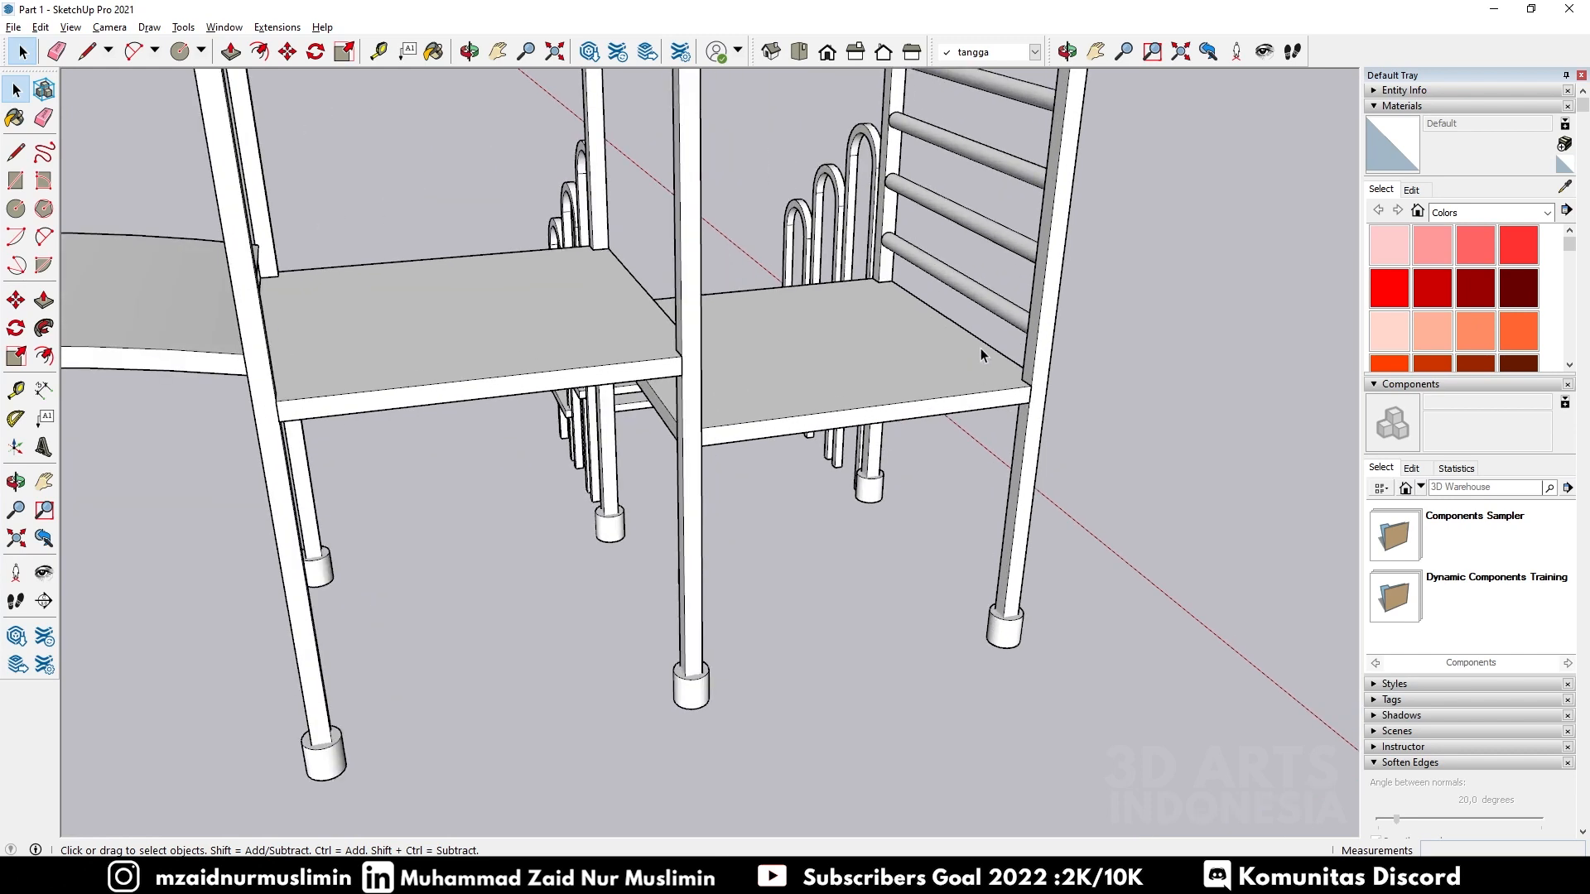
middle_drag(976, 380, 786, 416)
scroll(558, 416, down, 2)
key(l)
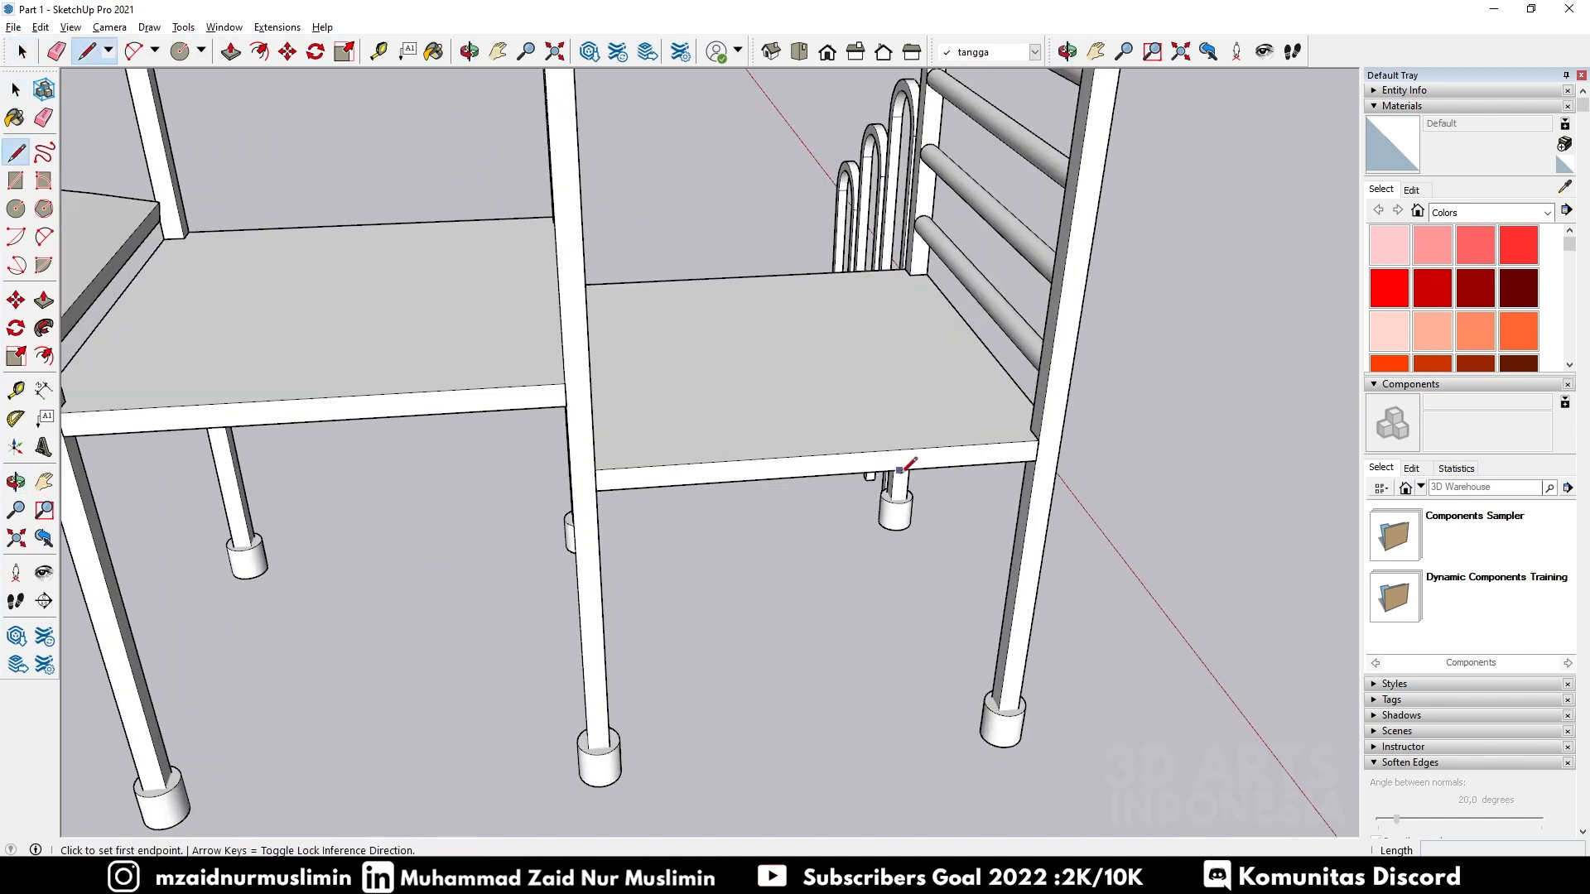
middle_drag(549, 415, 561, 436)
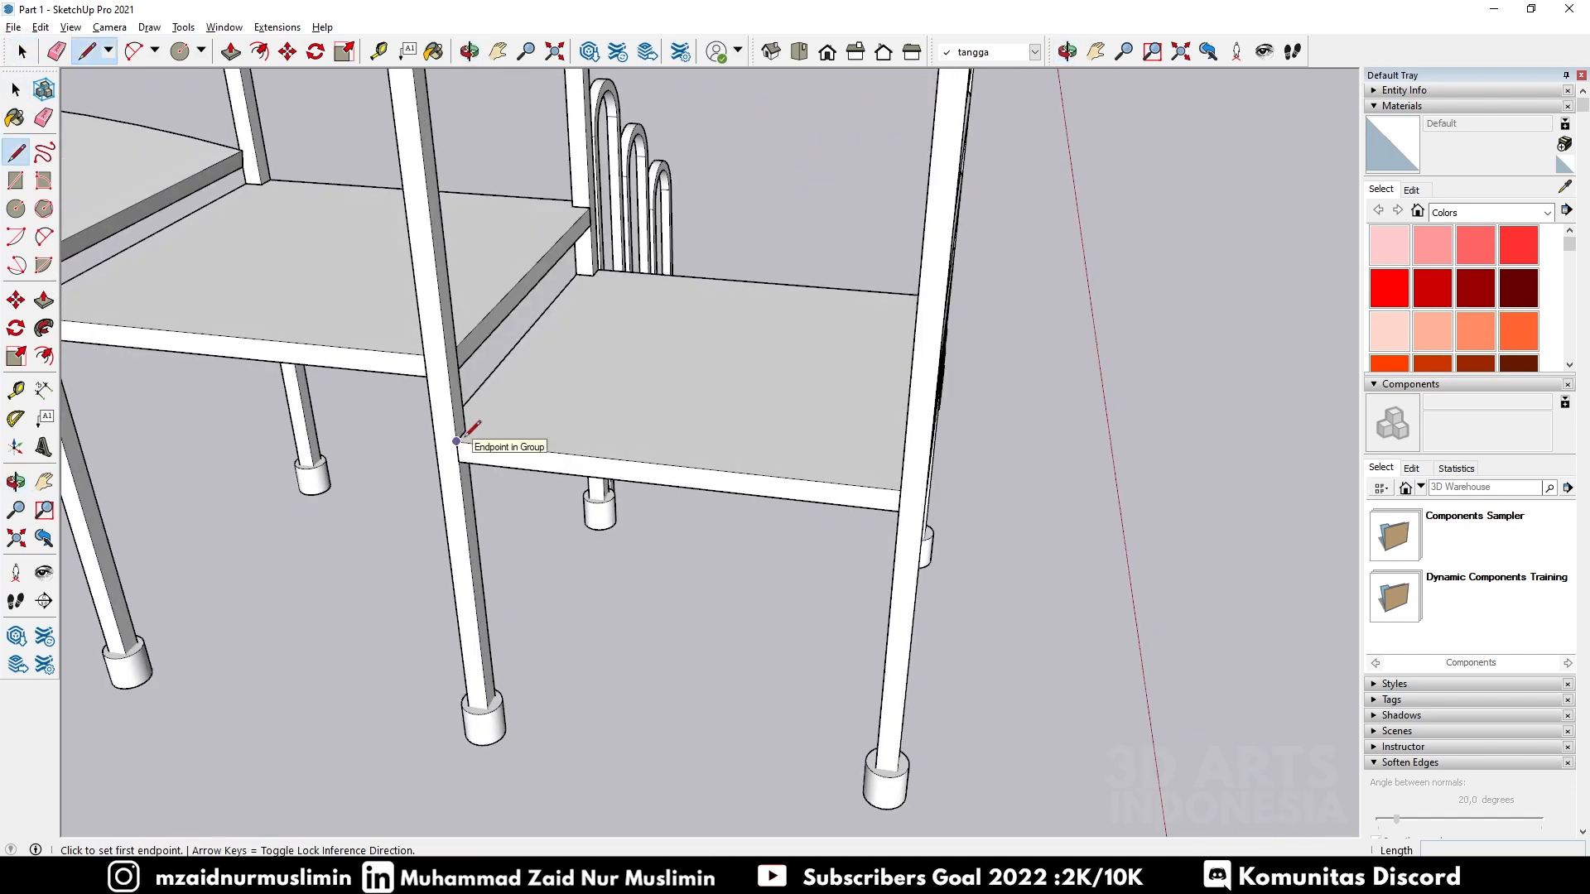
scroll(462, 428, up, 3)
scroll(463, 431, up, 2)
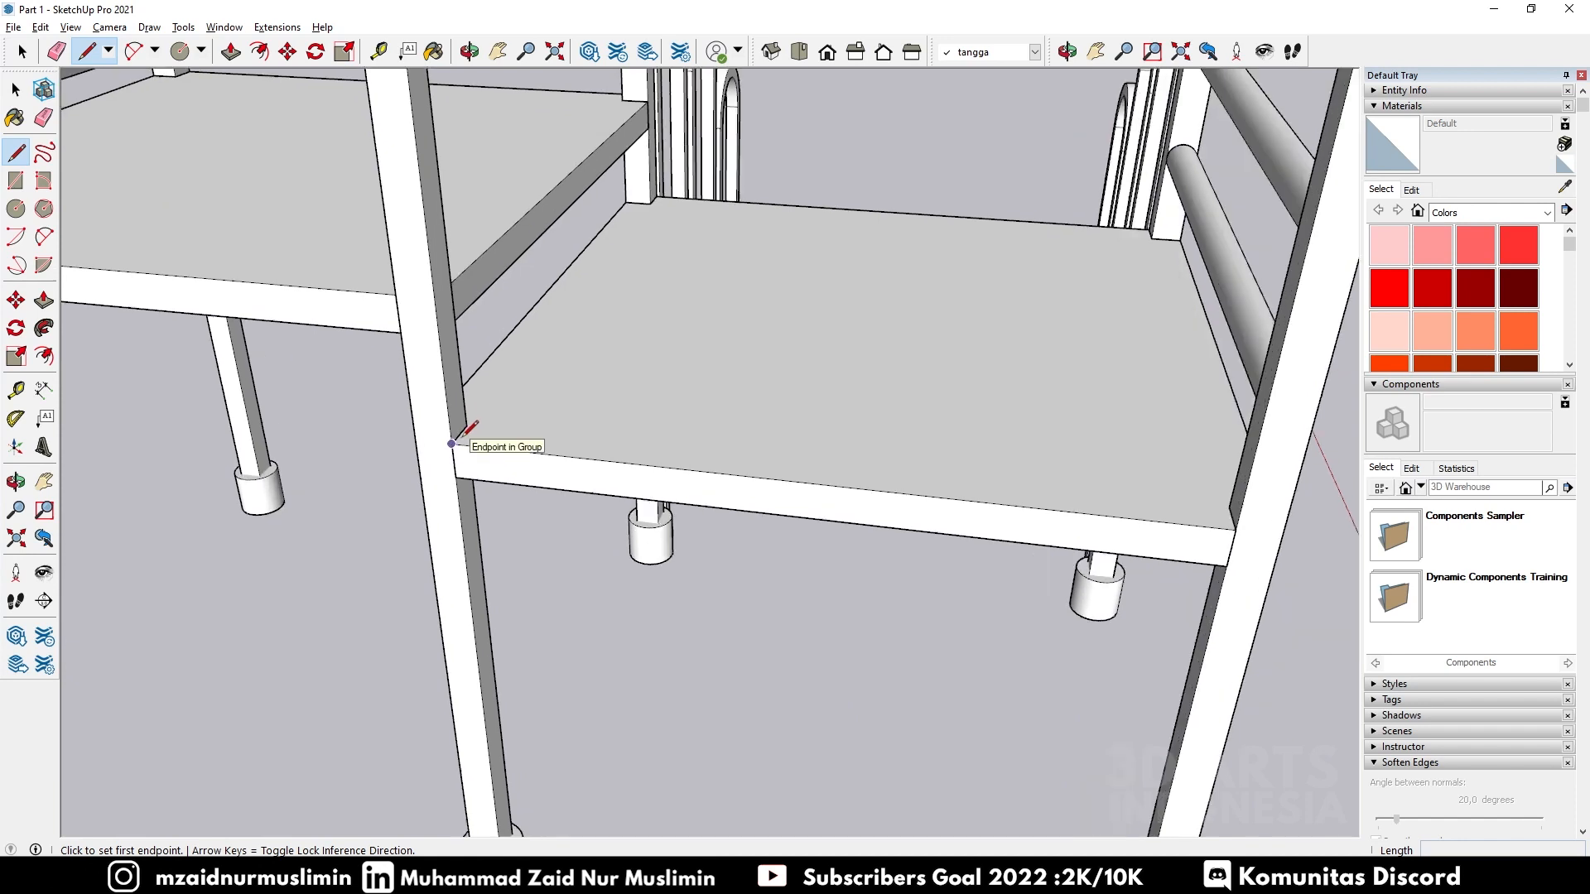
click(457, 442)
mouse_move(657, 408)
middle_down()
mouse_move(906, 420)
mouse_move(1004, 461)
mouse_move(1206, 480)
middle_up()
click(1308, 501)
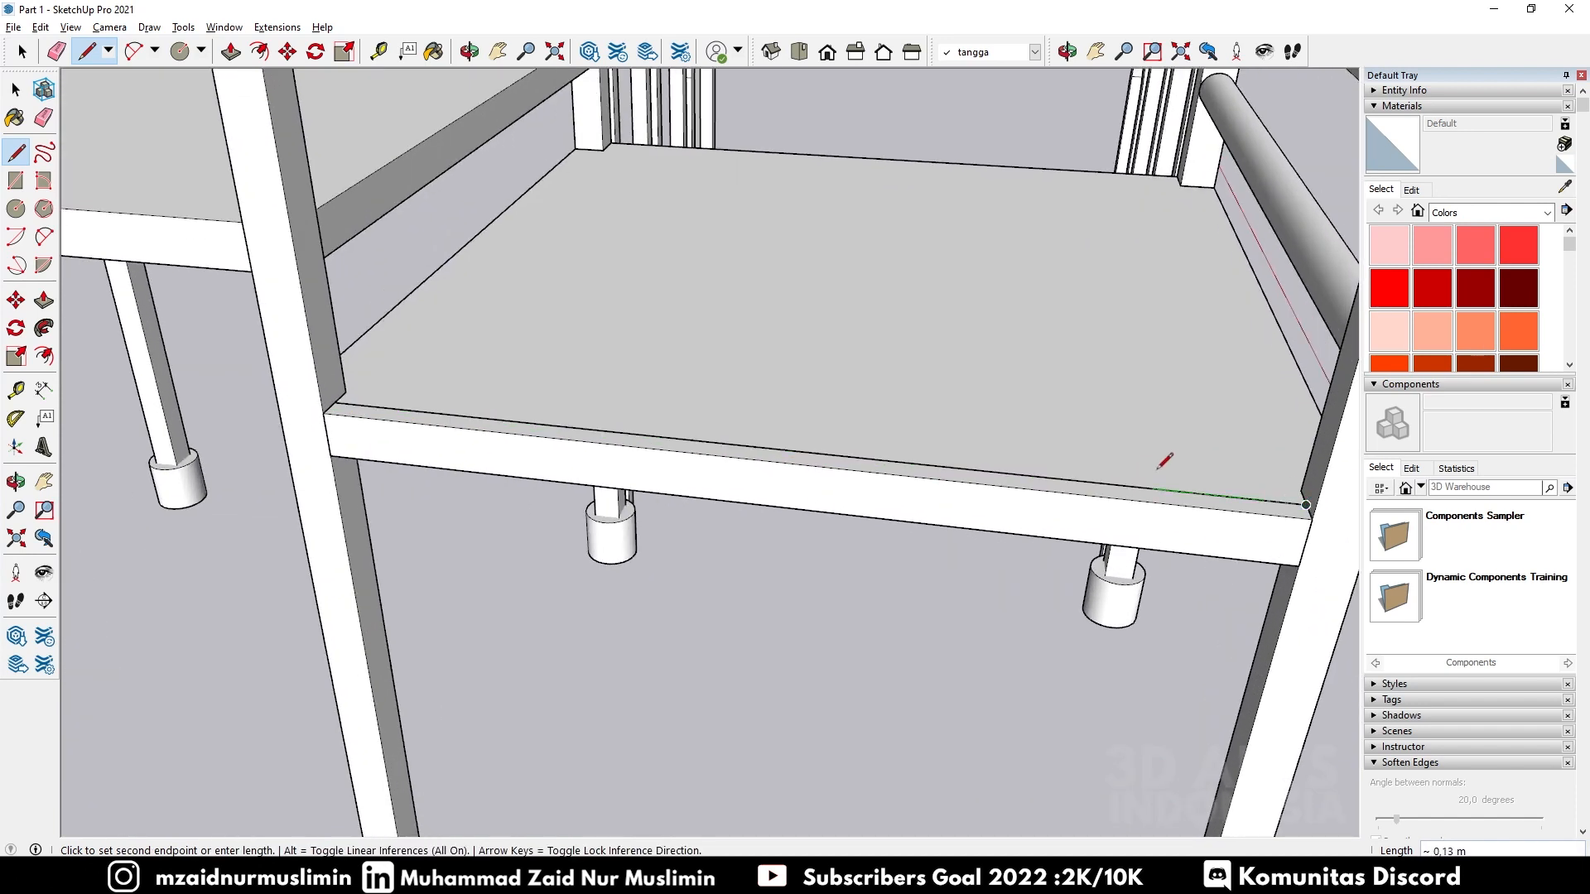
key(space)
click(1198, 497)
click(1198, 496)
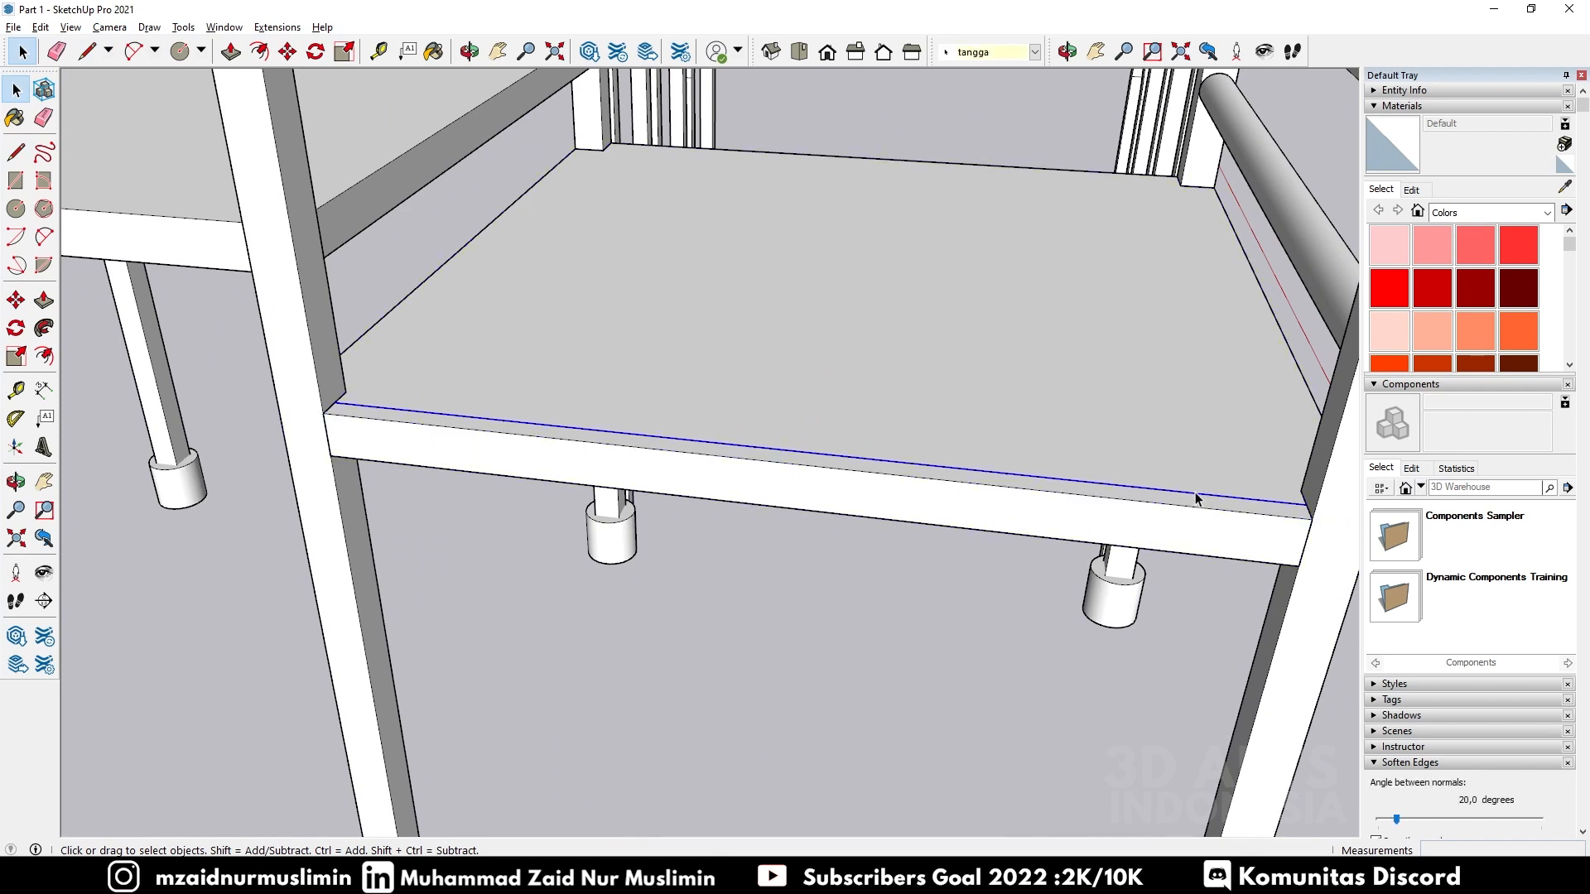
Step: Try to move the selected line opposite the stairs 0.2 m up from the platform surface
key(m)
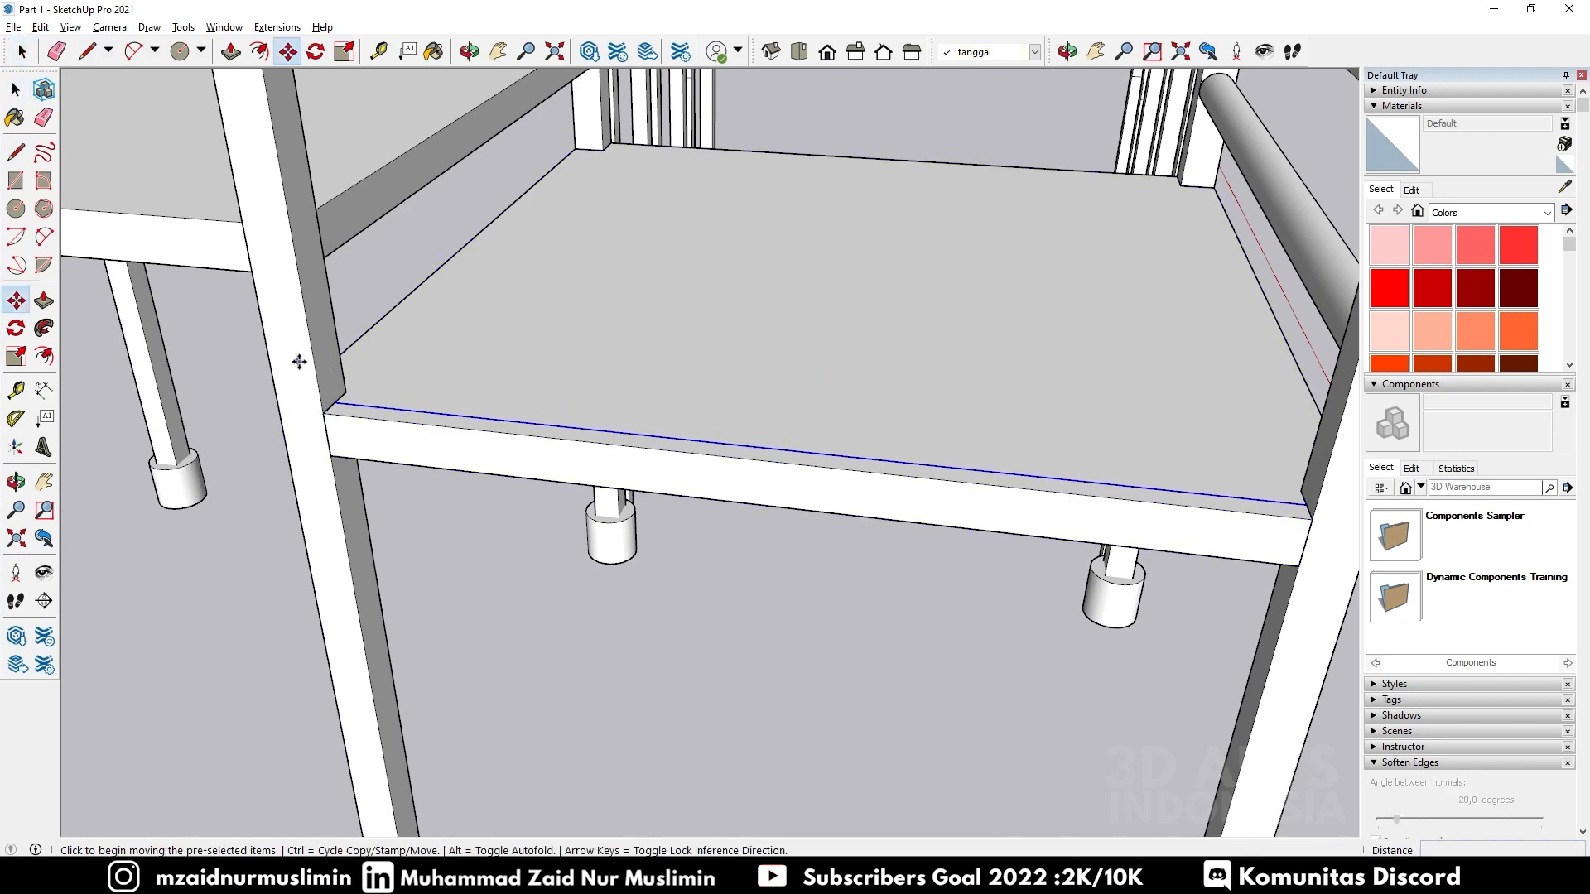
click(333, 405)
text(0,)
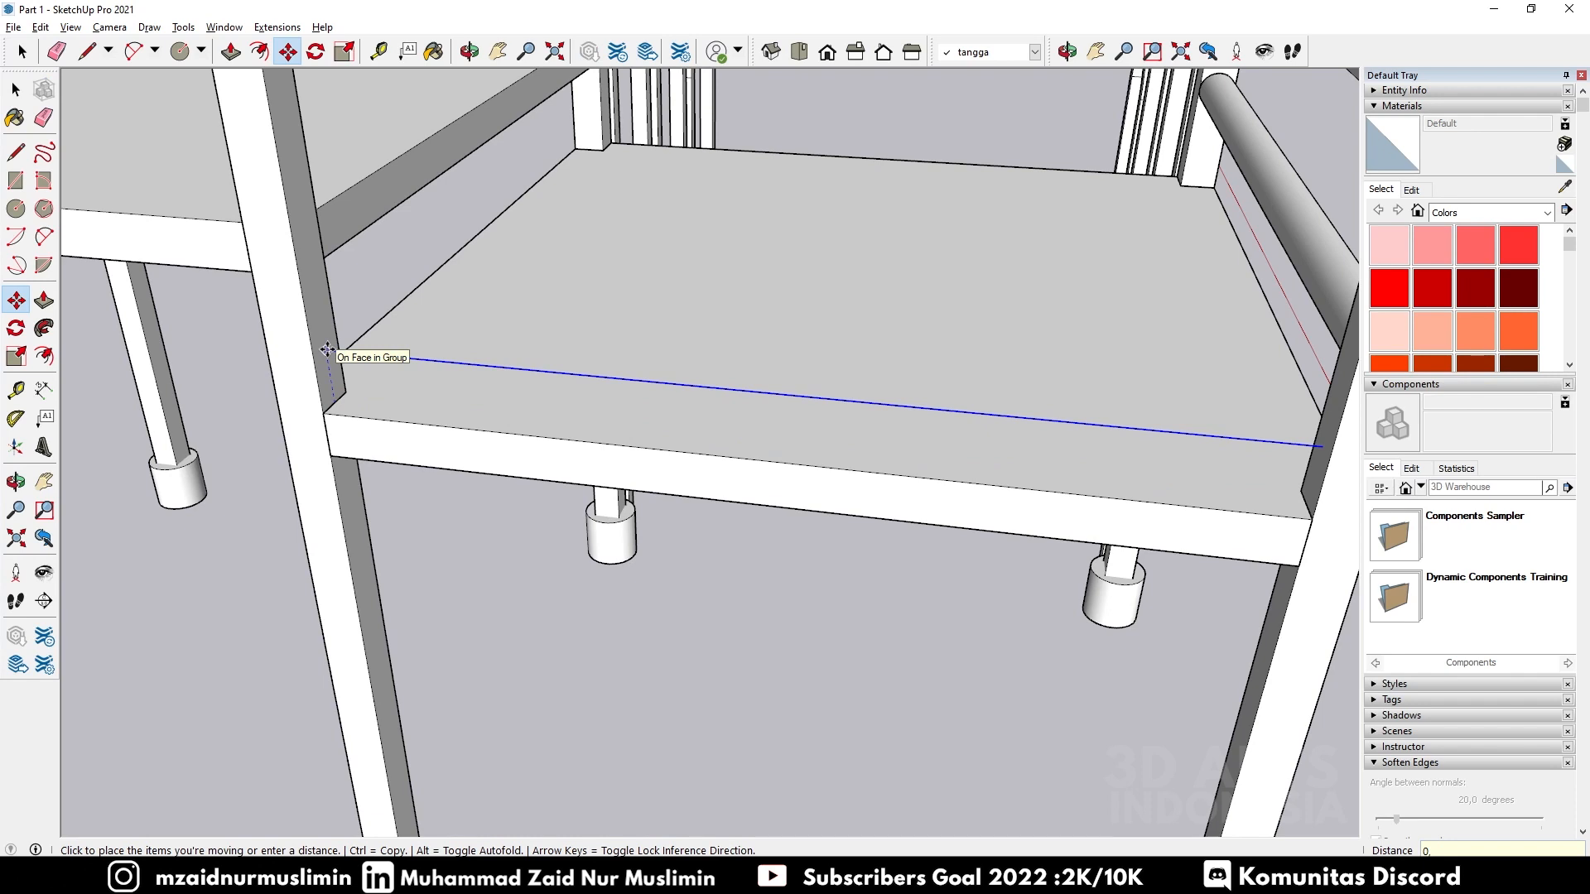
text(2)
key(Return)
Step: Move the line opposite the stairs straight up from the platform surface along the post's inner face
scroll(318, 344, down, 3)
scroll(395, 313, up, 3)
middle_drag(395, 313, 33, 358)
scroll(844, 367, down, 4)
scroll(571, 366, up, 4)
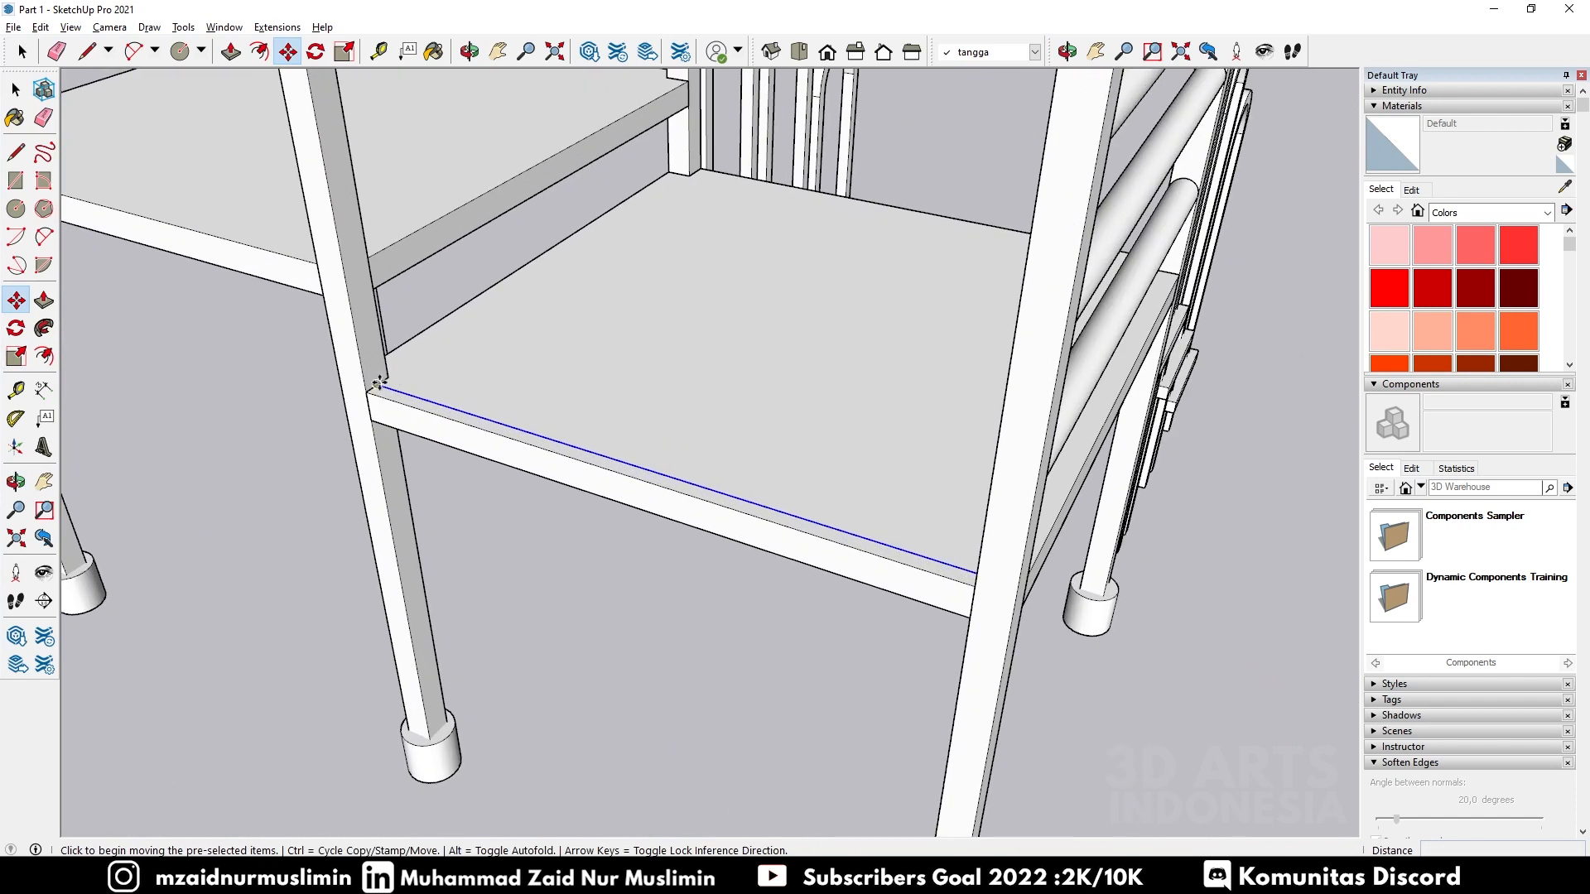
click(378, 382)
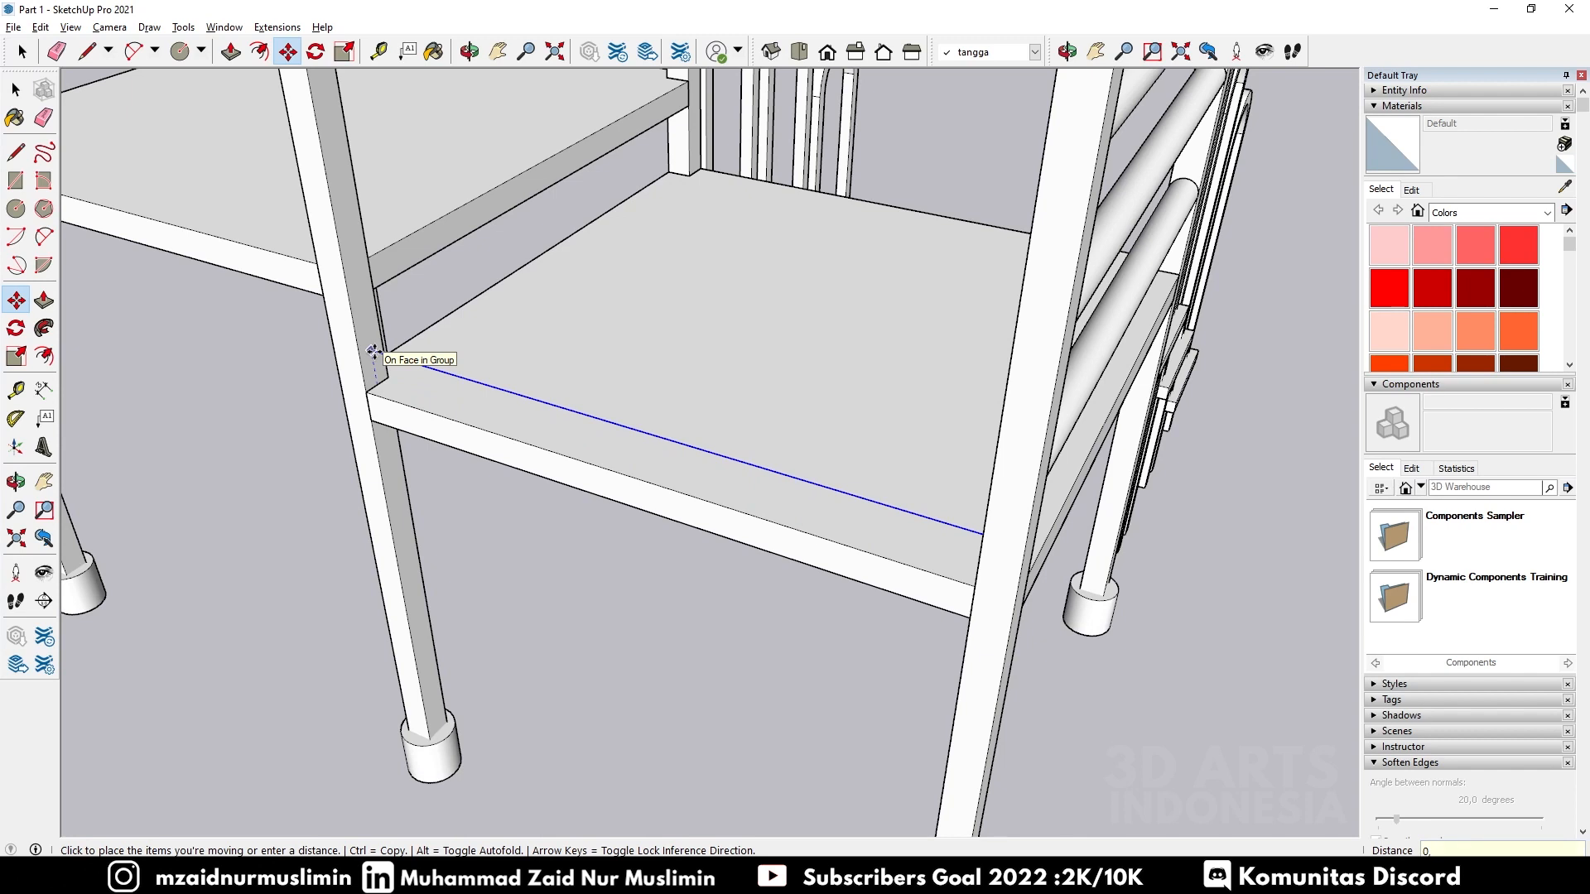
key(Return)
middle_drag(375, 352, 364, 290)
key(space)
Step: Draw a circle of 0.025 m radius on the post's inner face, centred on the raised line's end, and make it a group
key(c)
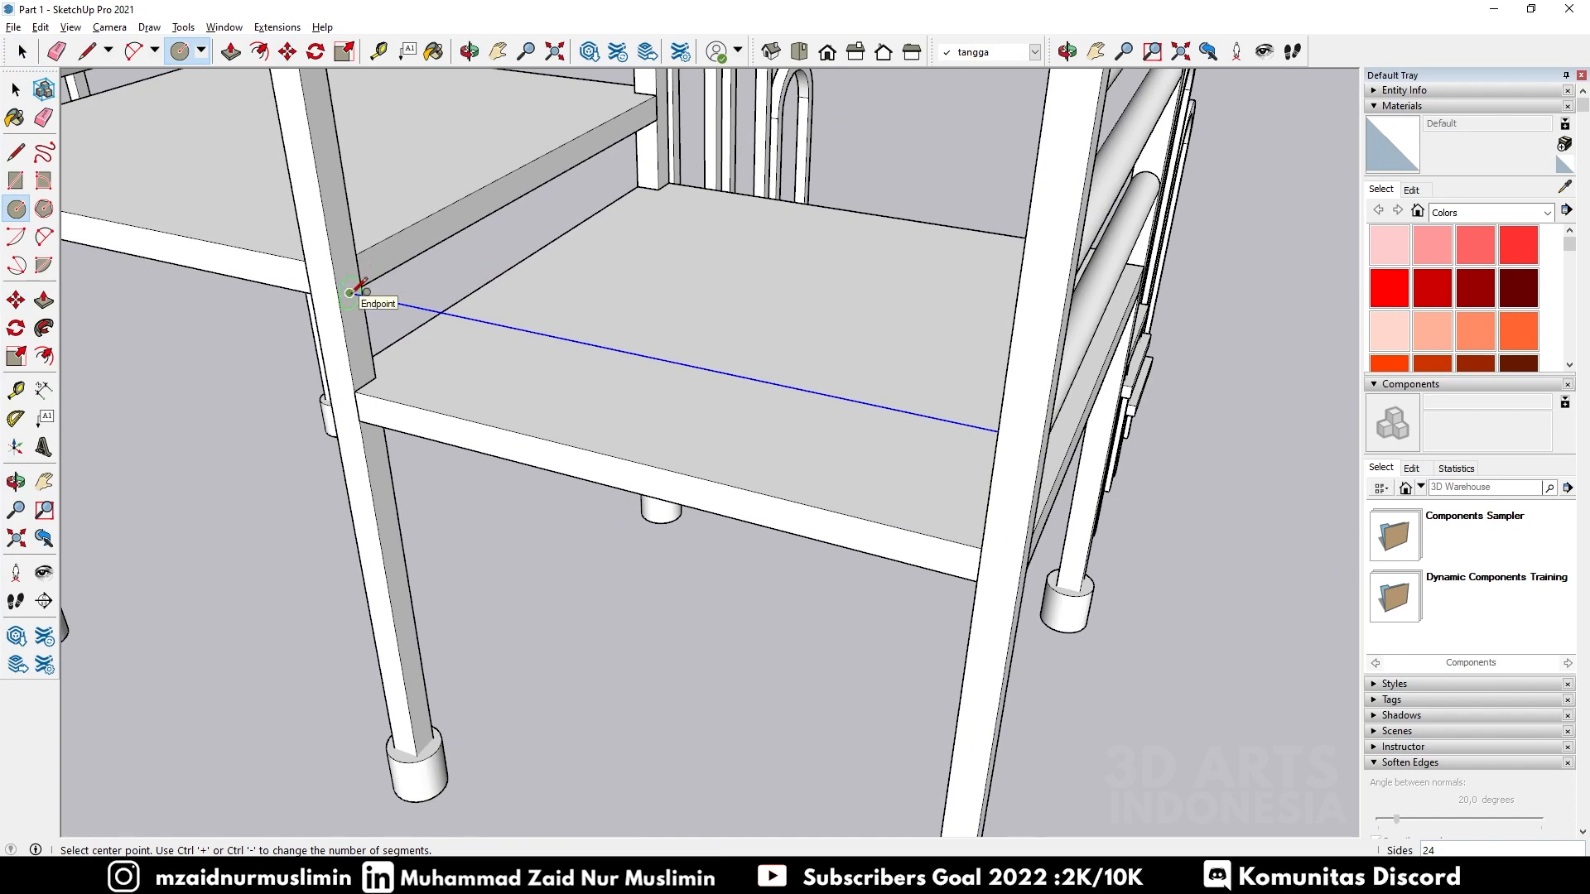
scroll(349, 292, up, 5)
click(350, 292)
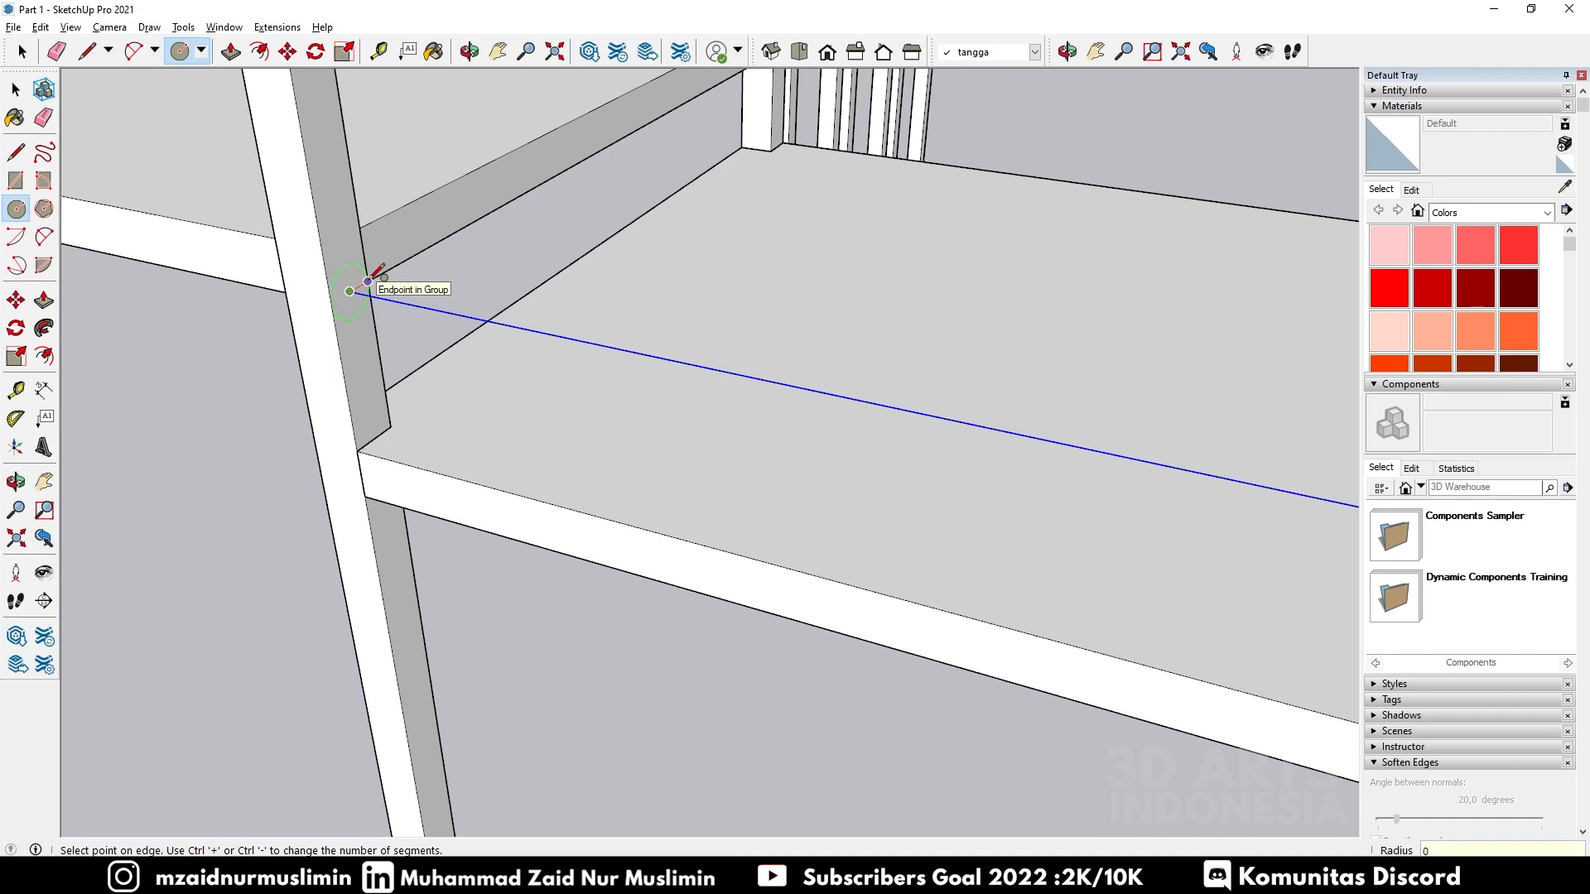
click(368, 282)
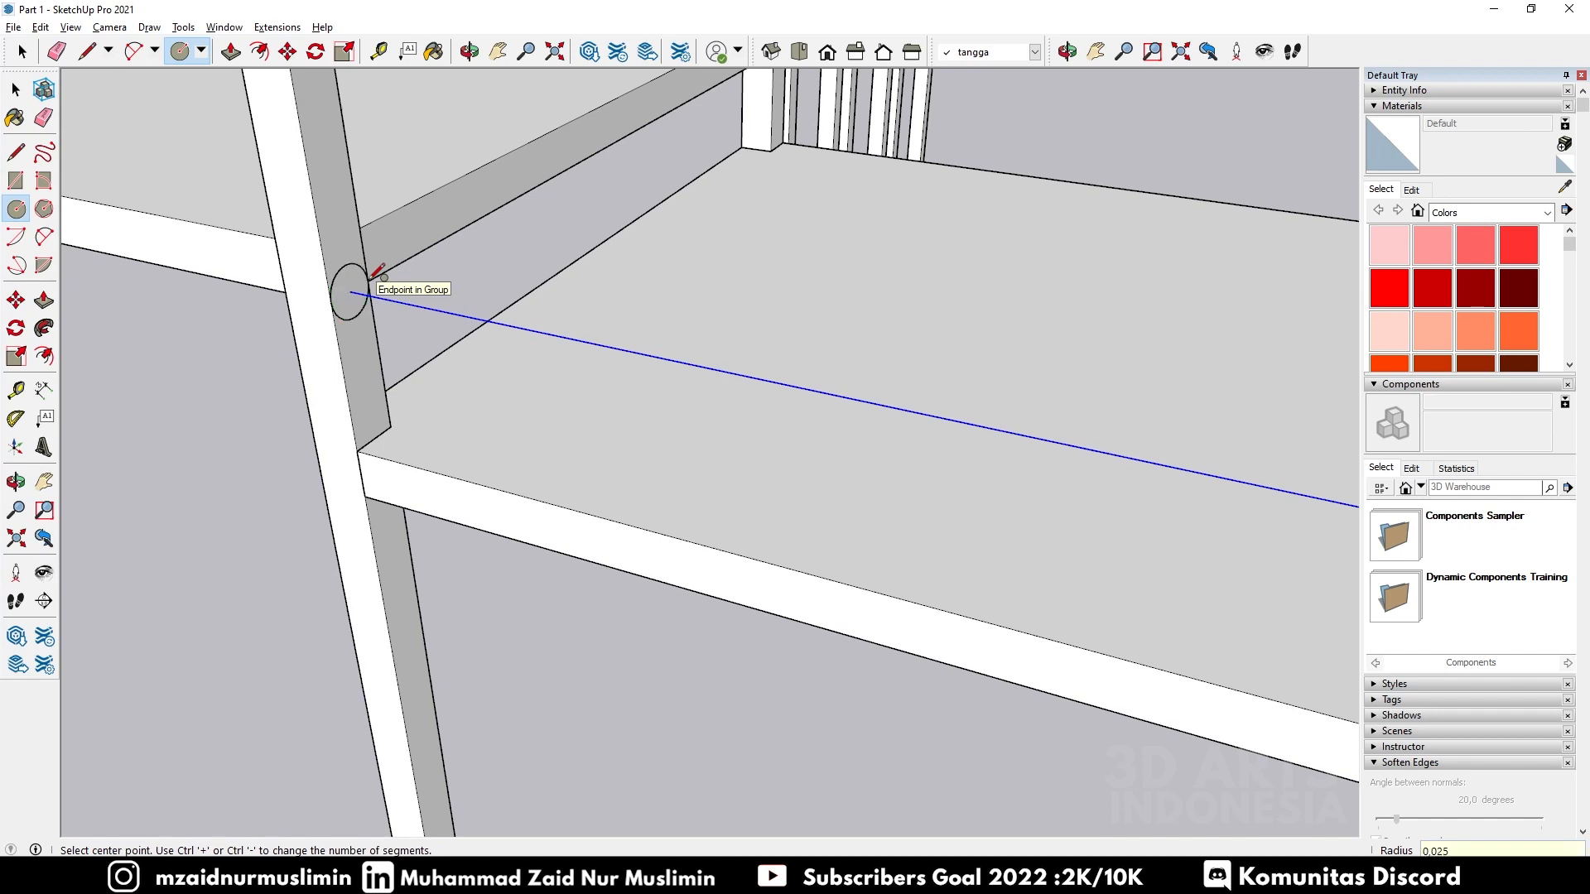
key(space)
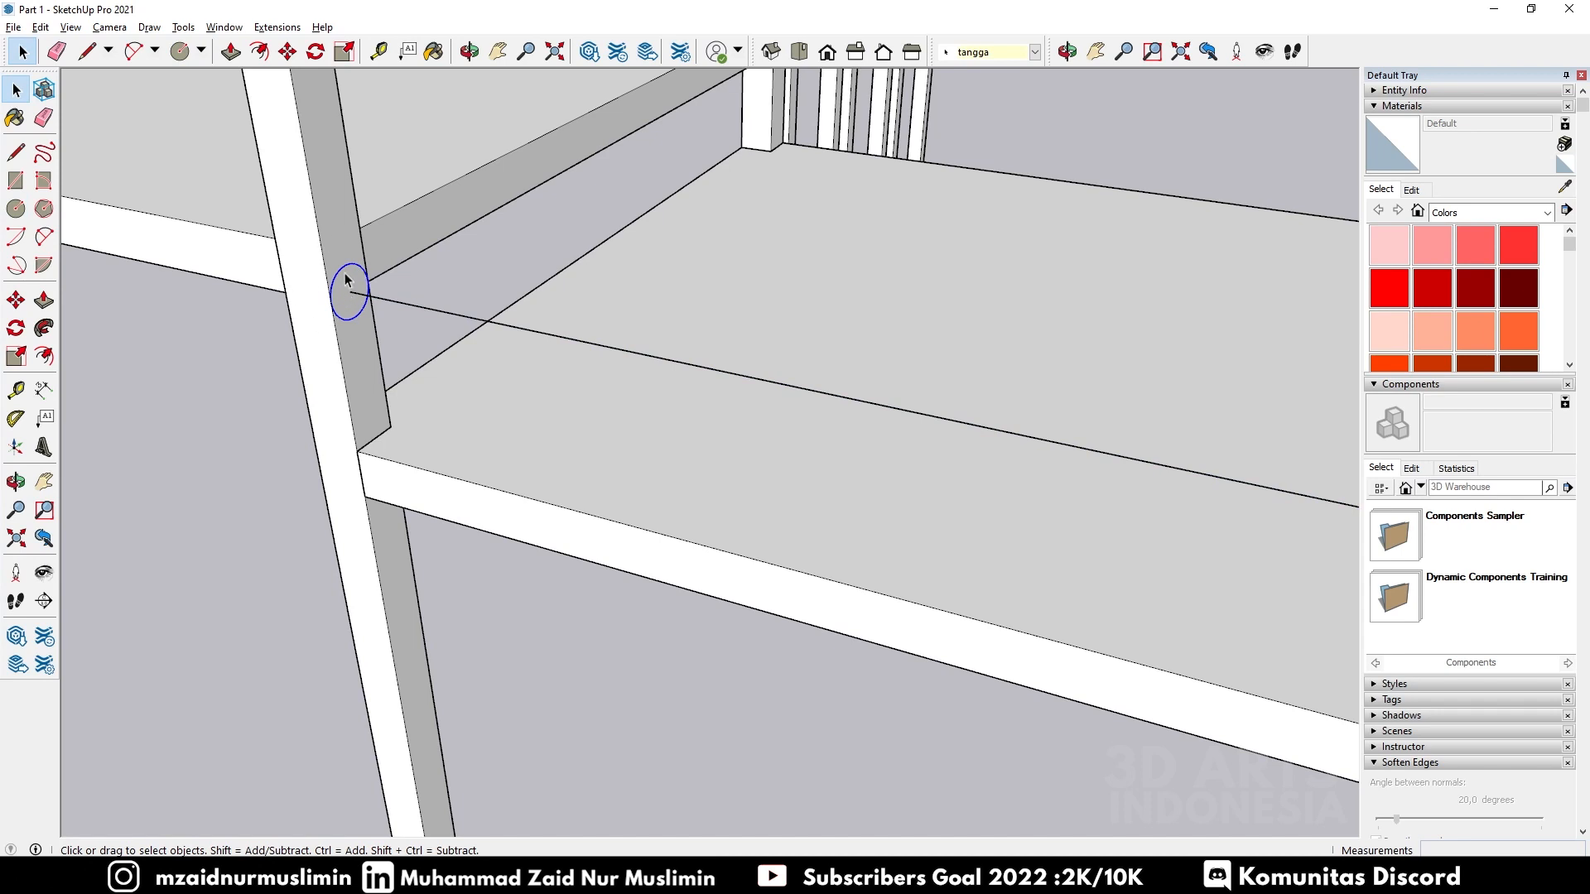
right_click(344, 290)
click(424, 431)
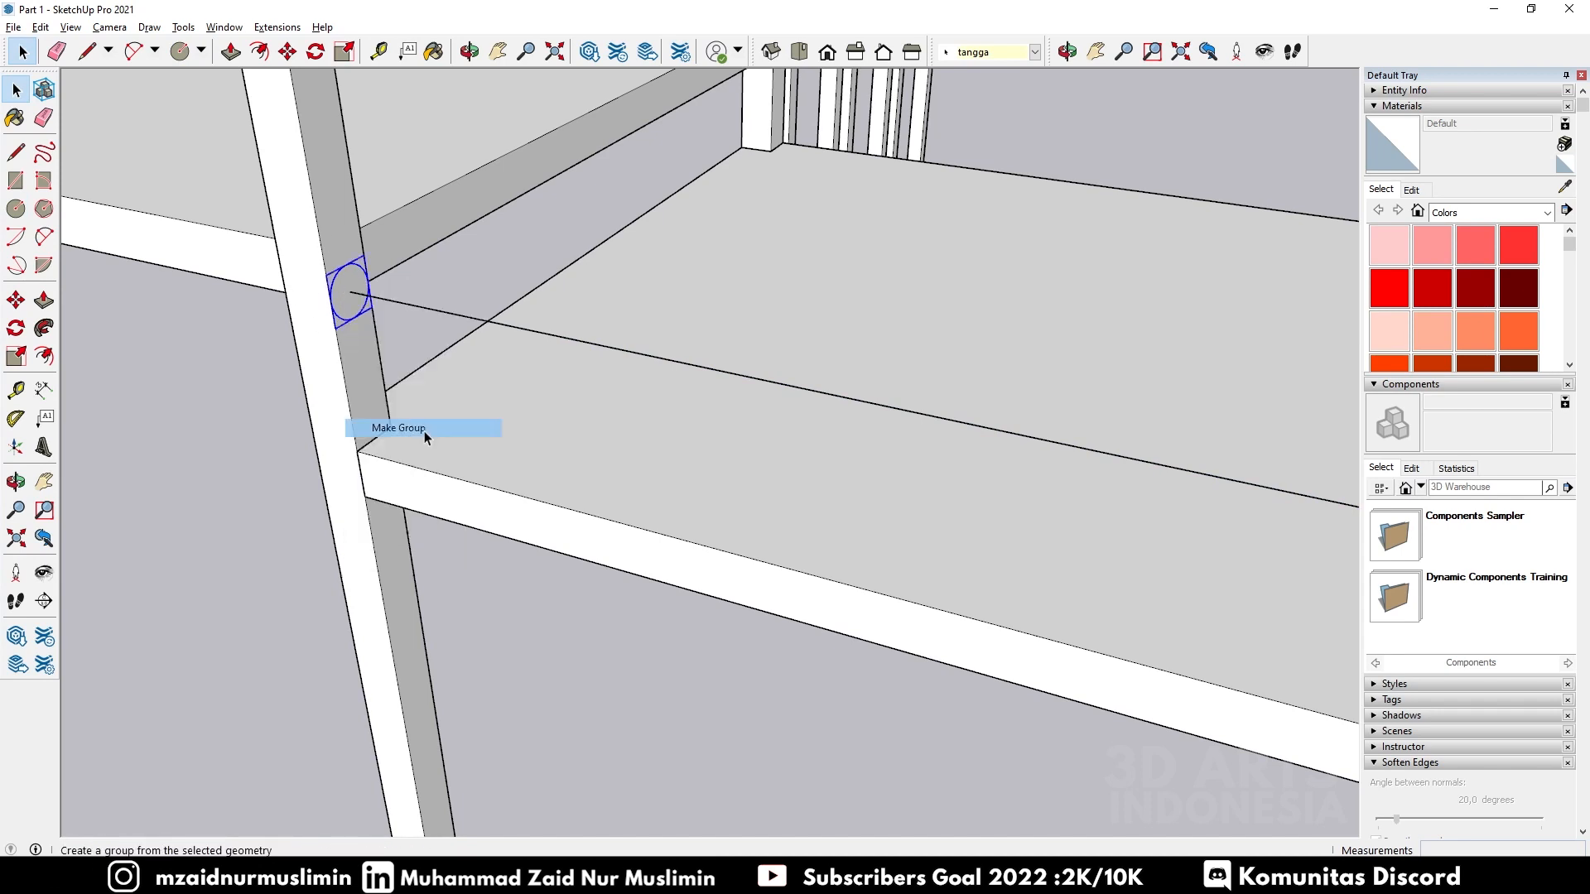
Step: Extrude the circle inside its group 0.95 m to the opposite side post as a round rail, and close the group
double_click(348, 295)
scroll(341, 296, down, 5)
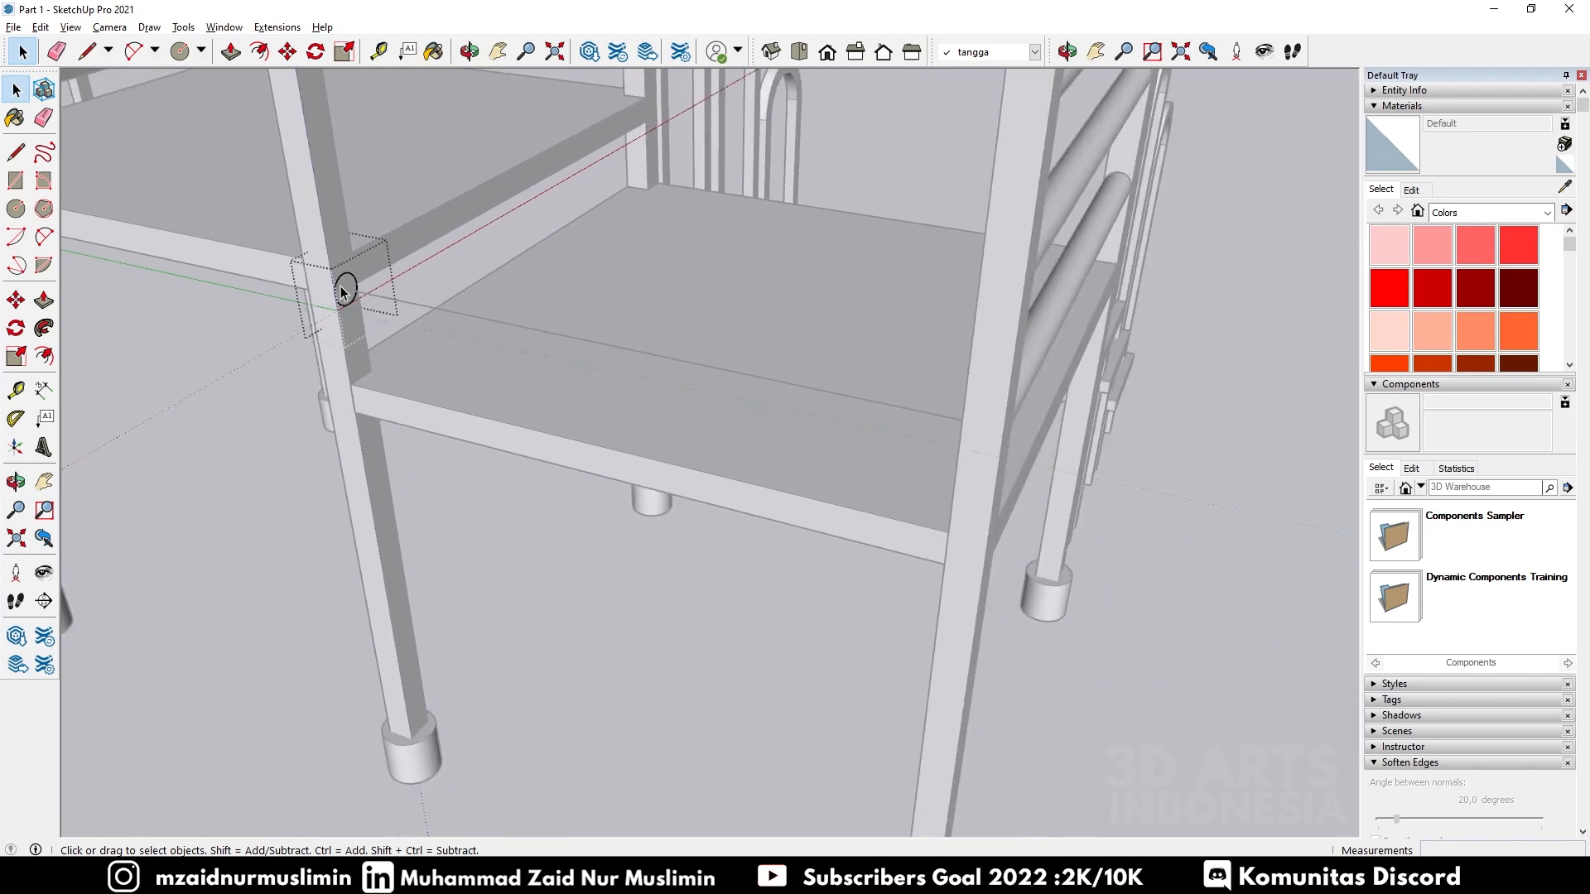
key(p)
click(343, 290)
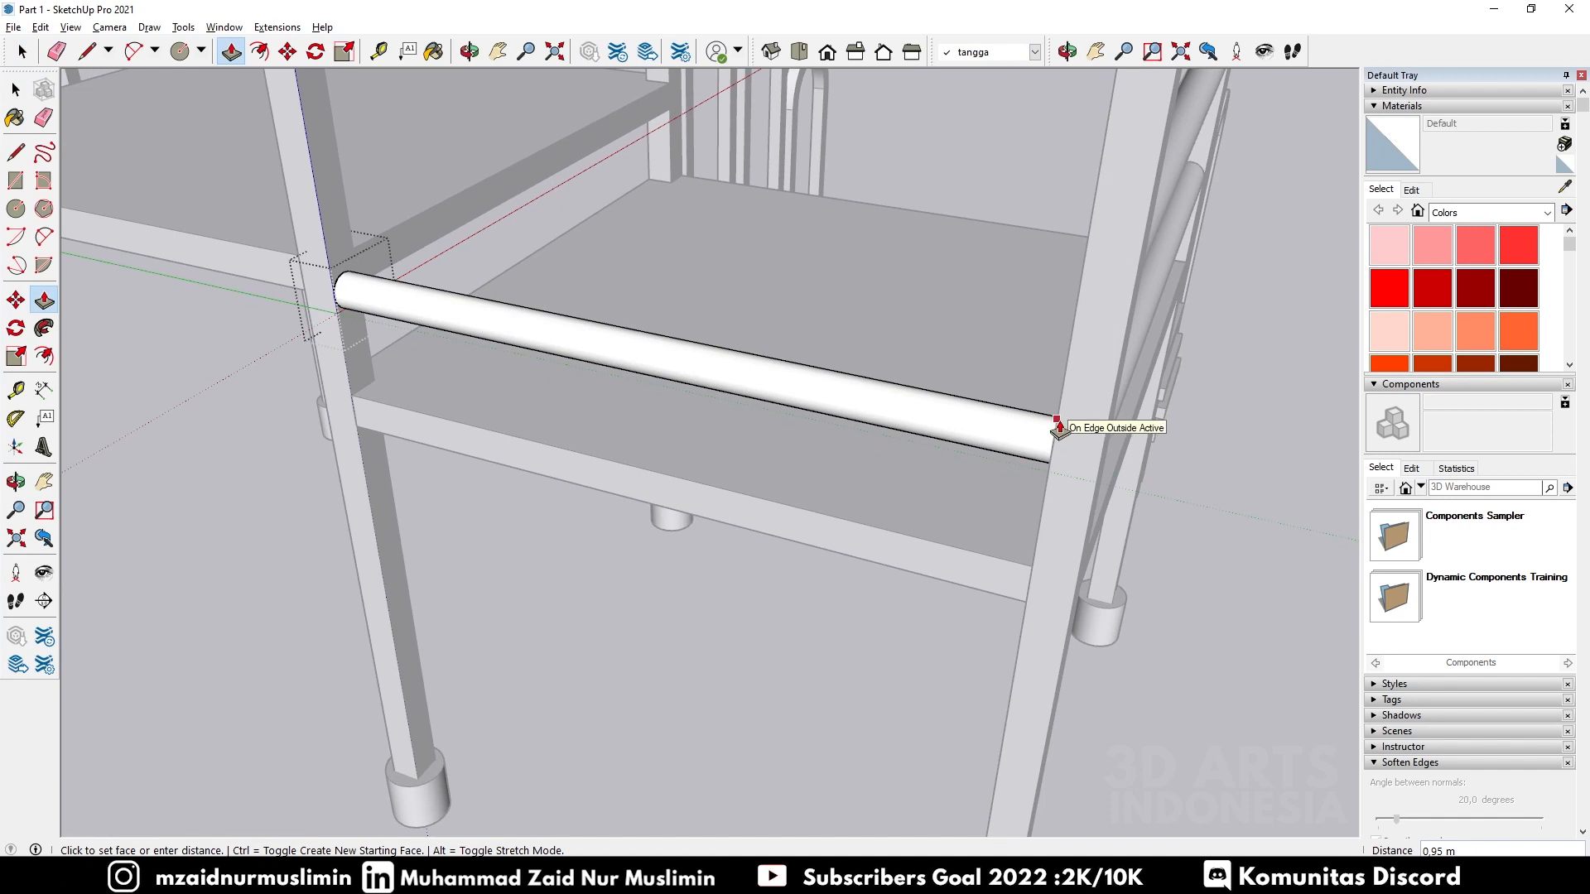
click(1057, 428)
middle_drag(1057, 428, 802, 403)
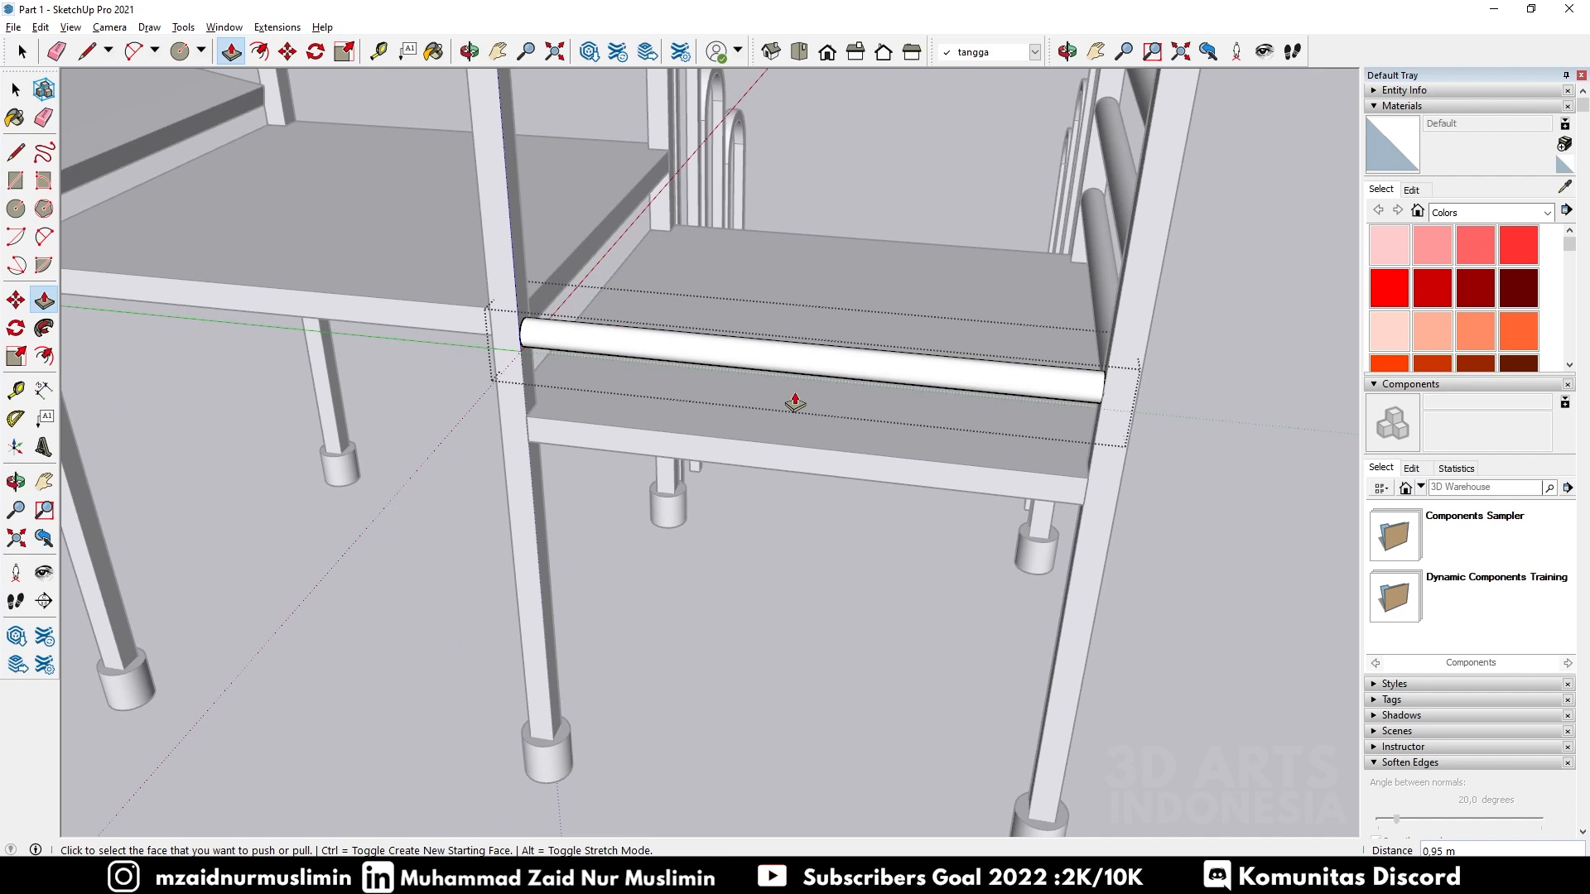
key(space)
click(758, 564)
Step: Copy the round rail on the lowest platform's side opposite the stairs 0.2 m straight up
middle_drag(758, 564, 597, 413)
scroll(597, 412, down, 2)
scroll(563, 255, up, 2)
middle_drag(1095, 359, 877, 326)
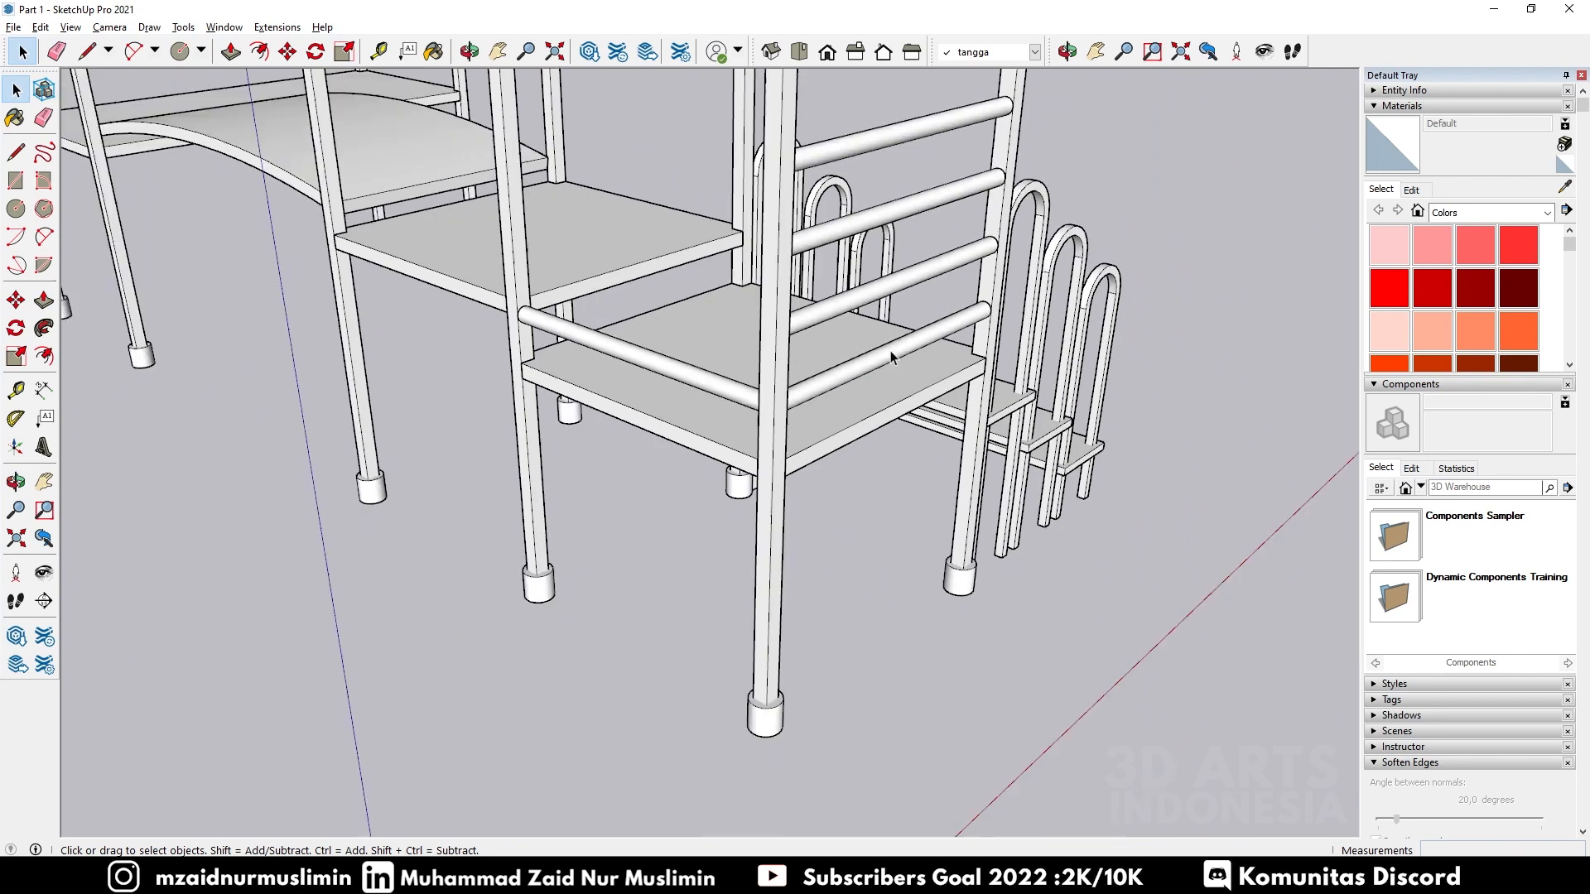
scroll(877, 327, up, 2)
middle_drag(500, 245, 567, 238)
scroll(590, 366, up, 1)
click(591, 366)
scroll(591, 364, up, 1)
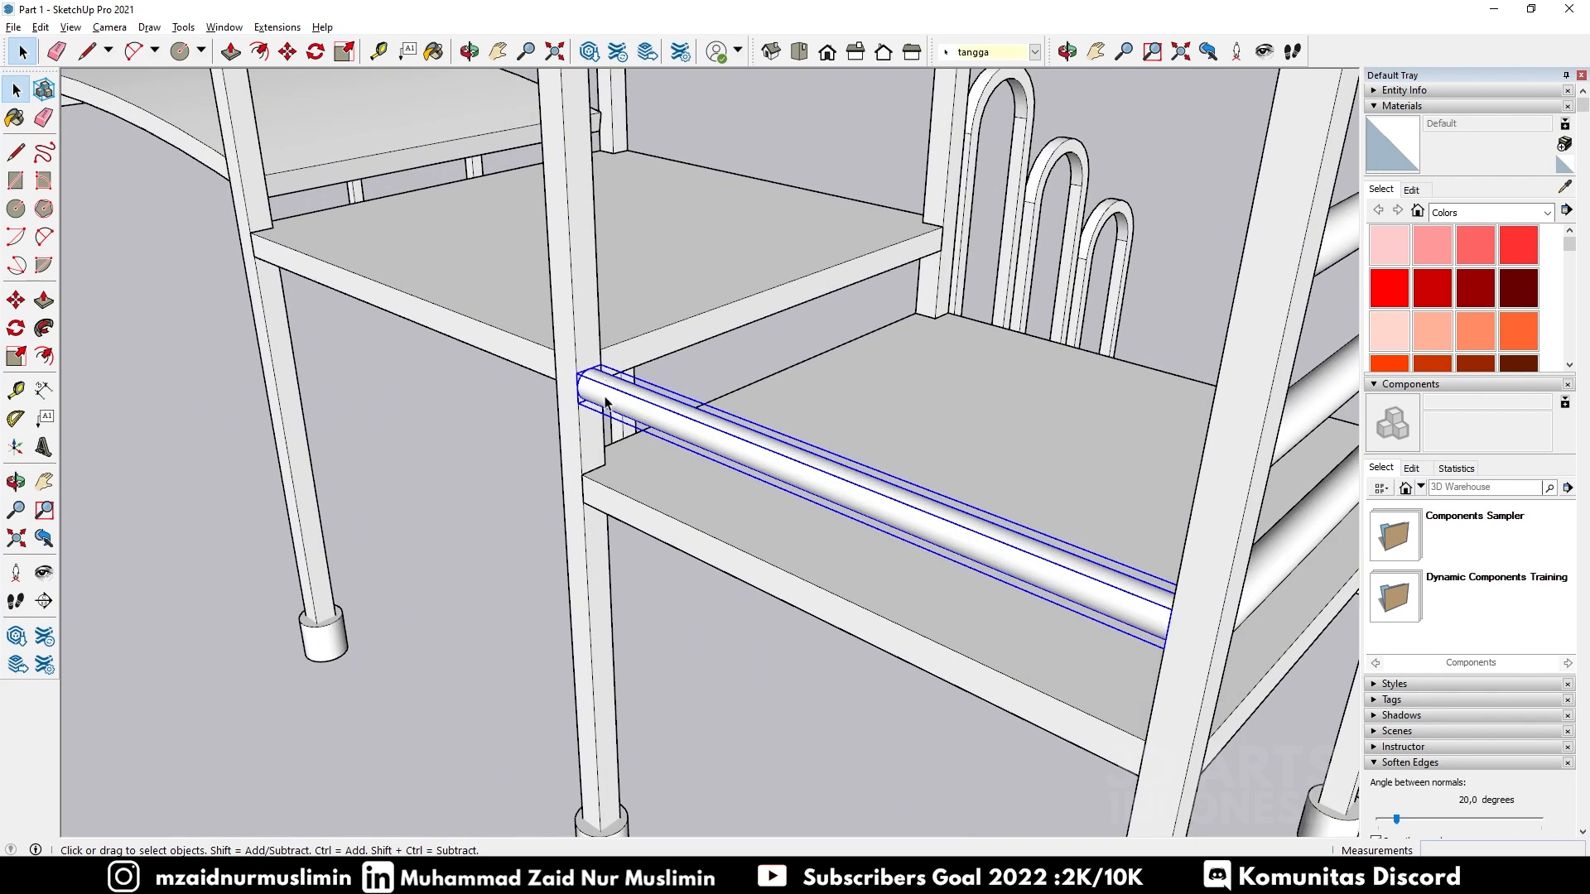
scroll(605, 403, down, 2)
scroll(584, 347, down, 2)
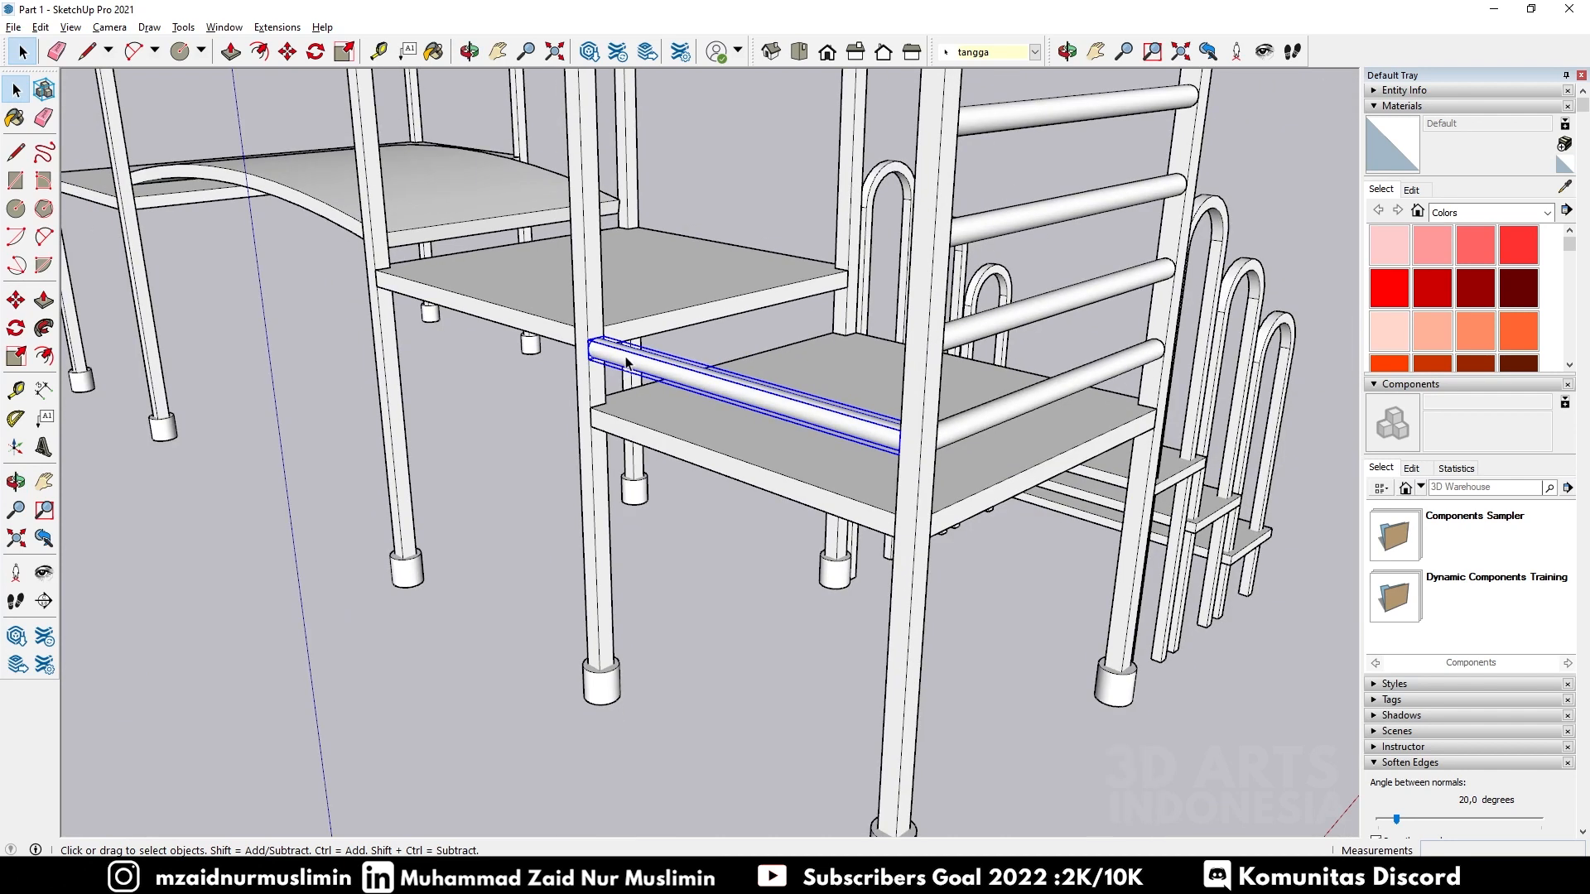
scroll(588, 347, up, 1)
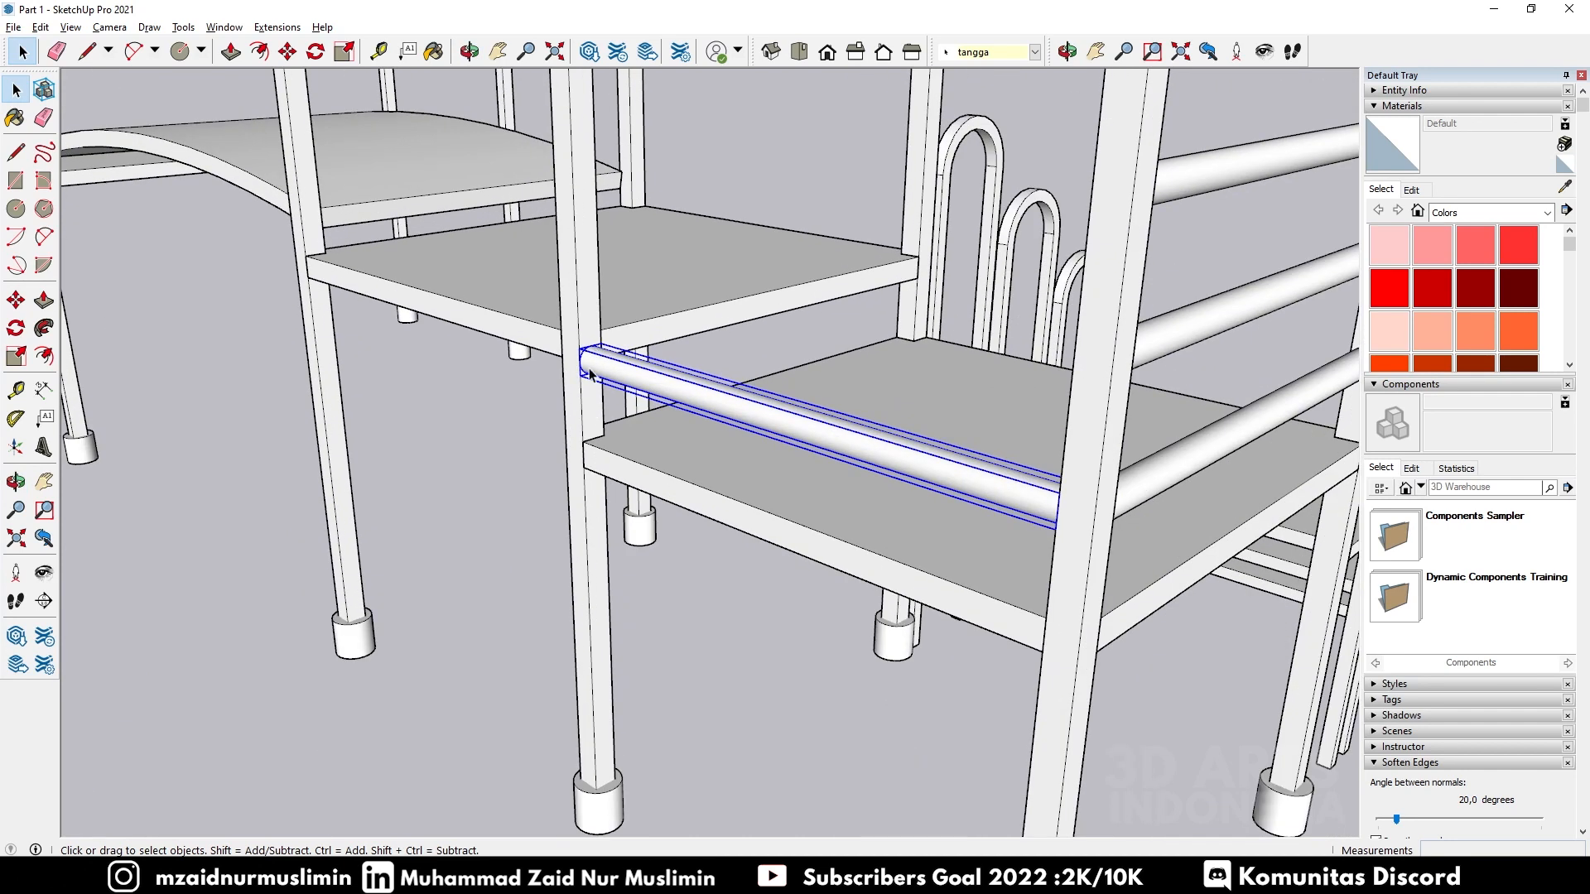
key(m)
key(ctrl)
click(582, 441)
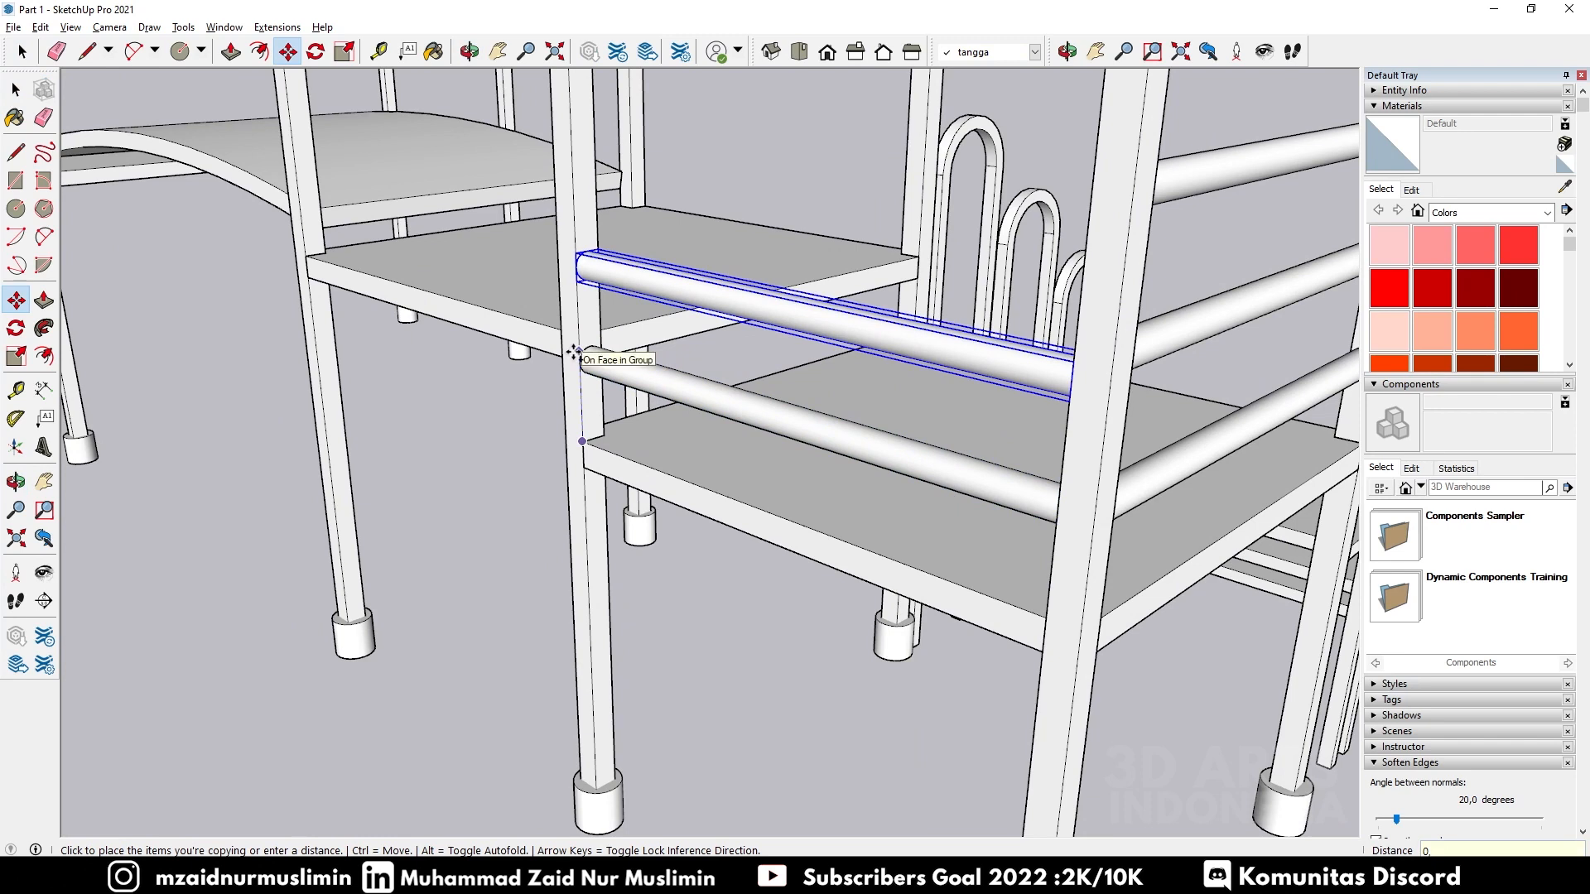
text(0,2)
key(Return)
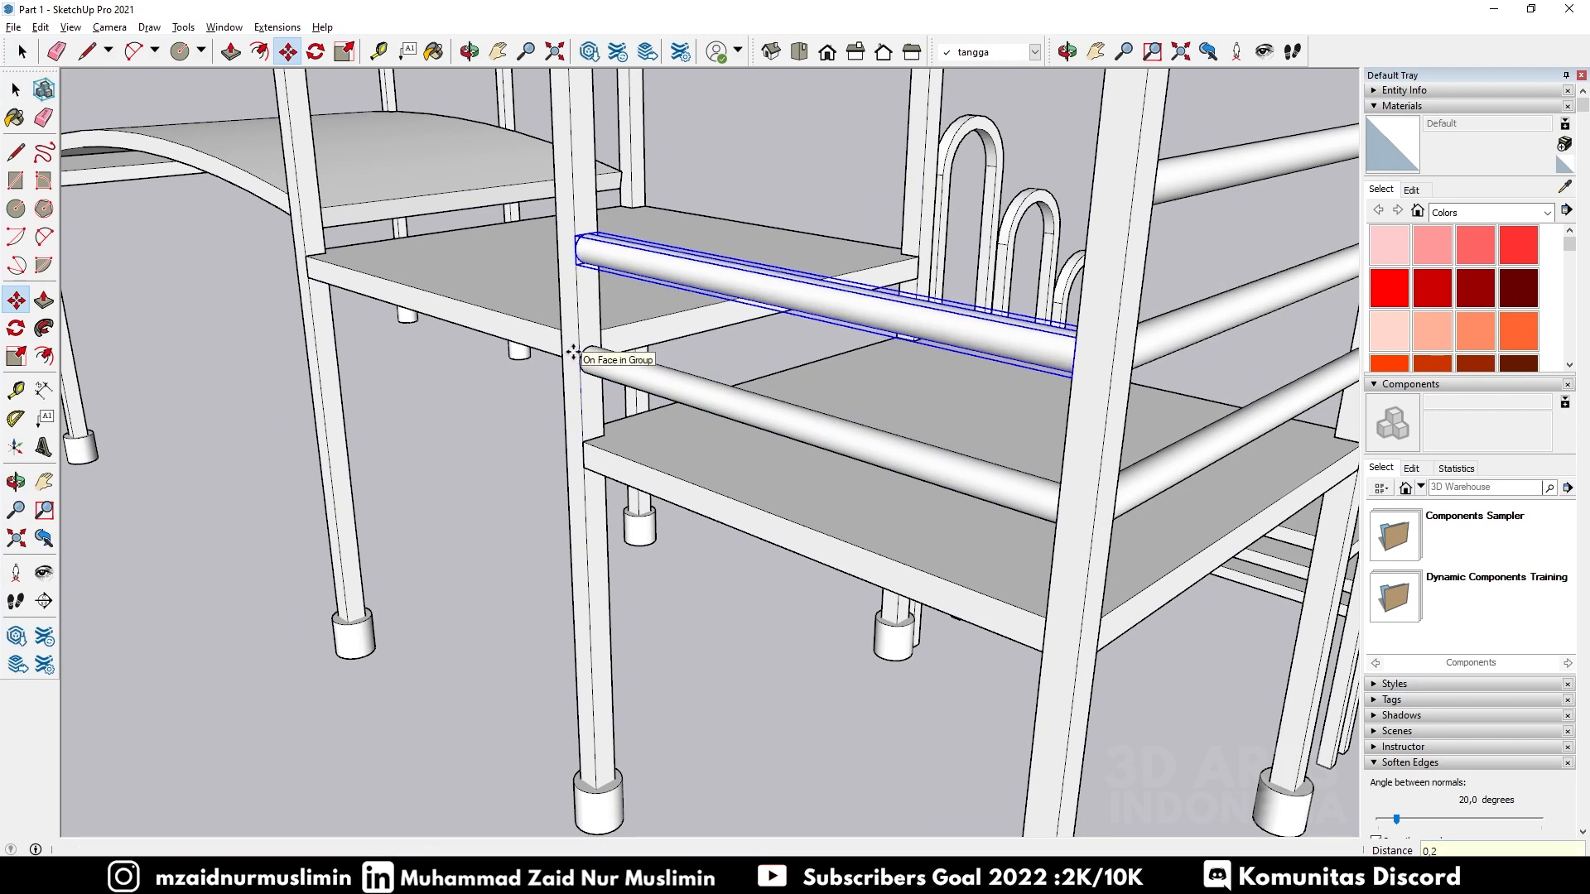
Step: Multiply the copied round rail to three copies spaced 0.2 m apart up the lowest platform's side opposite the stairs
text(3X)
key(Return)
middle_drag(574, 354, 793, 197)
scroll(793, 197, up, 5)
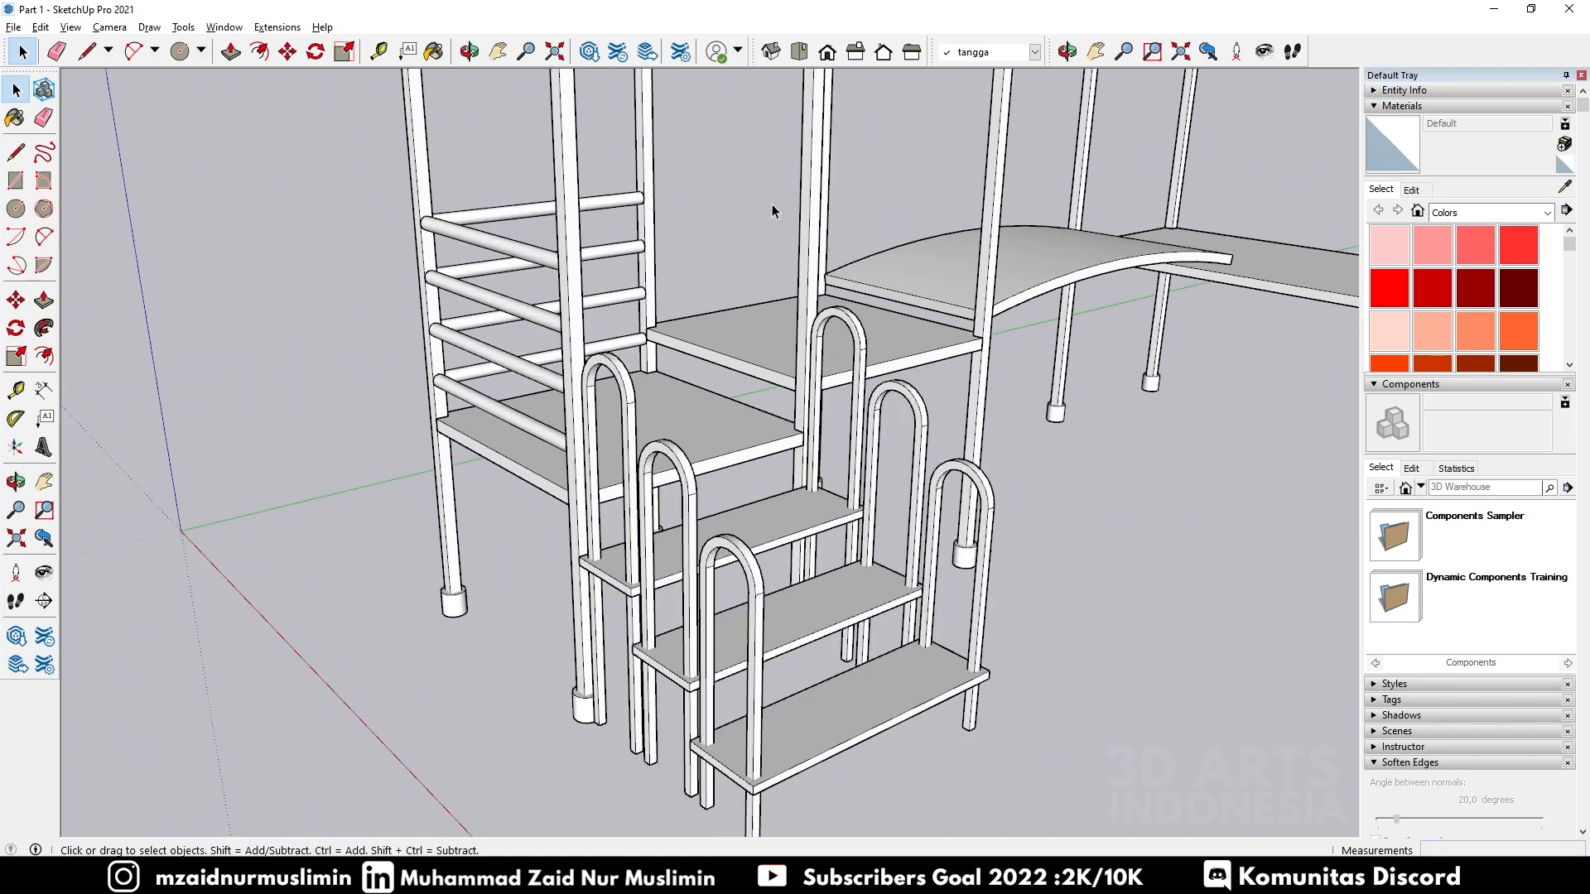
Step: Examine the whole playground model from several sides, checking the new railings and the middle platform's open side
scroll(626, 382, down, 8)
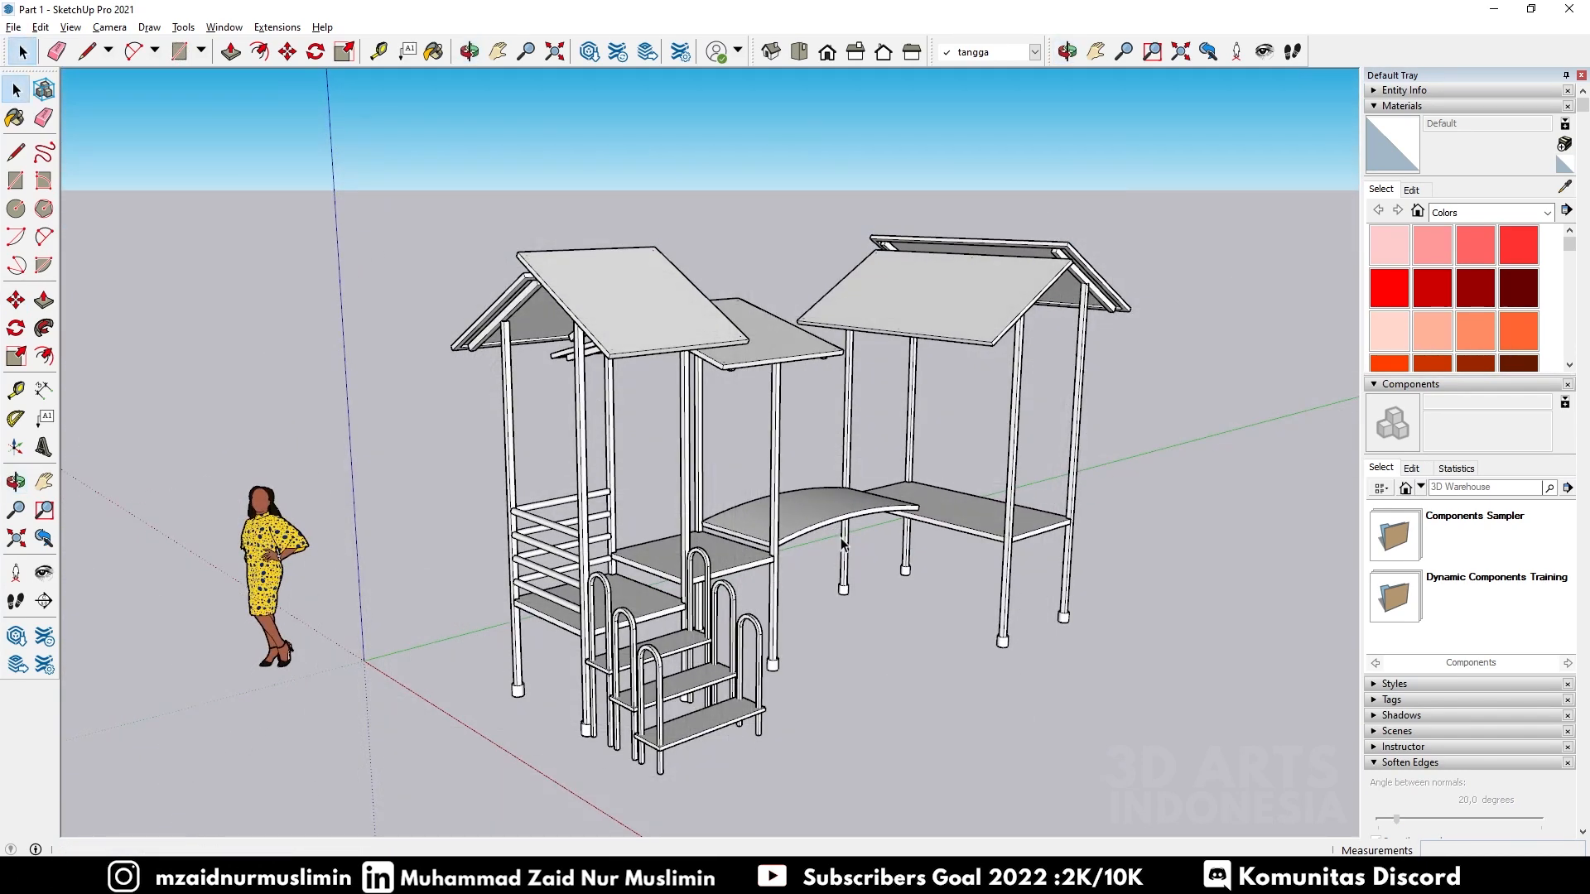
middle_drag(768, 519, 671, 520)
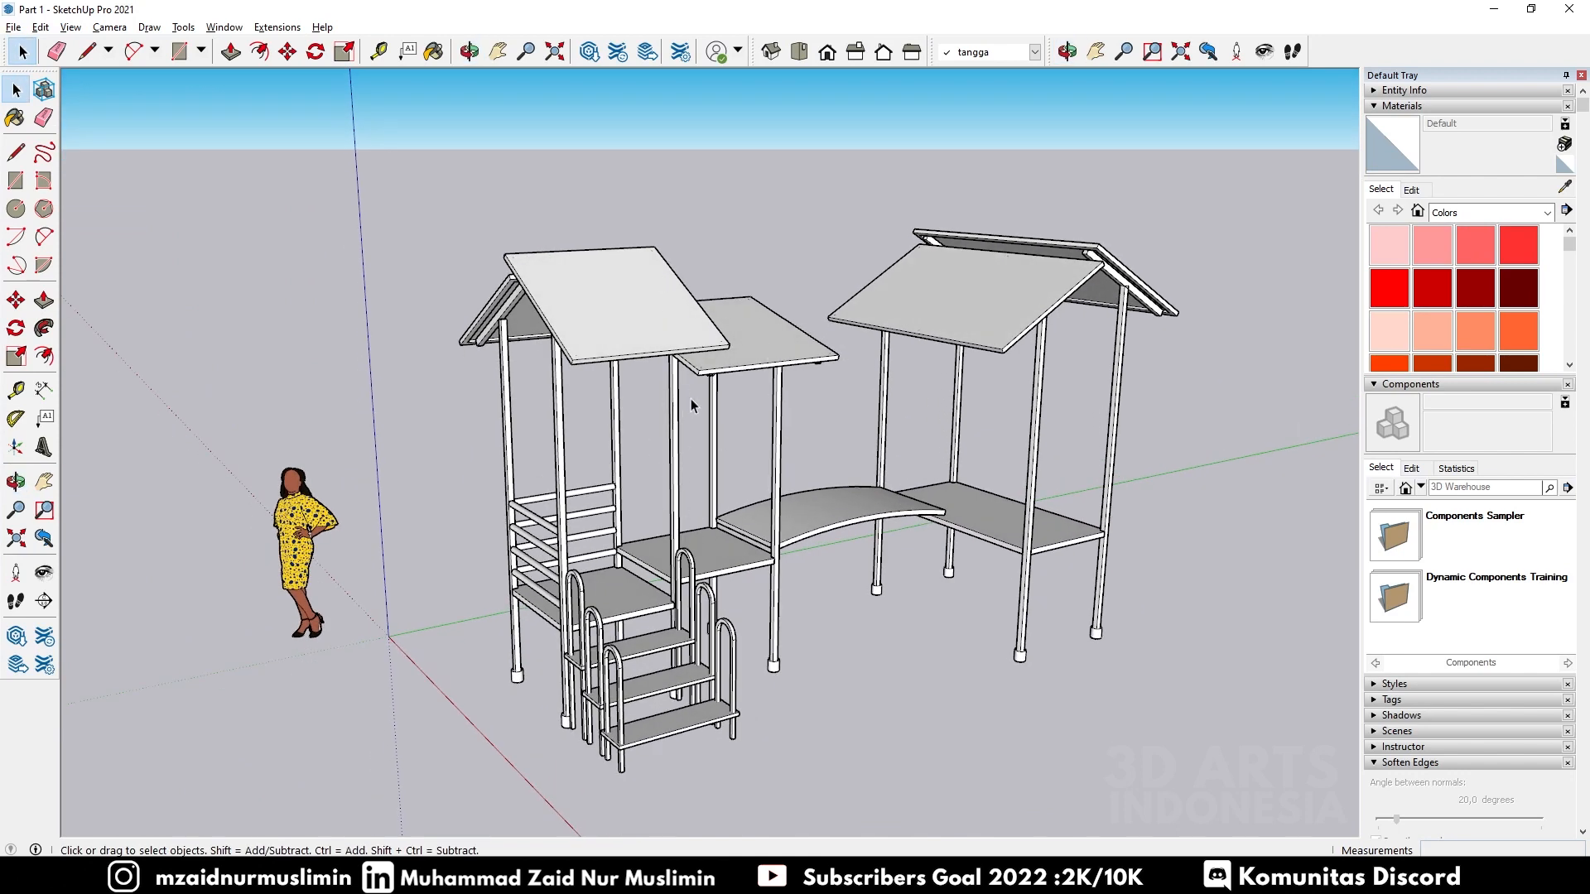
scroll(702, 522, up, 6)
middle_drag(720, 583, 723, 584)
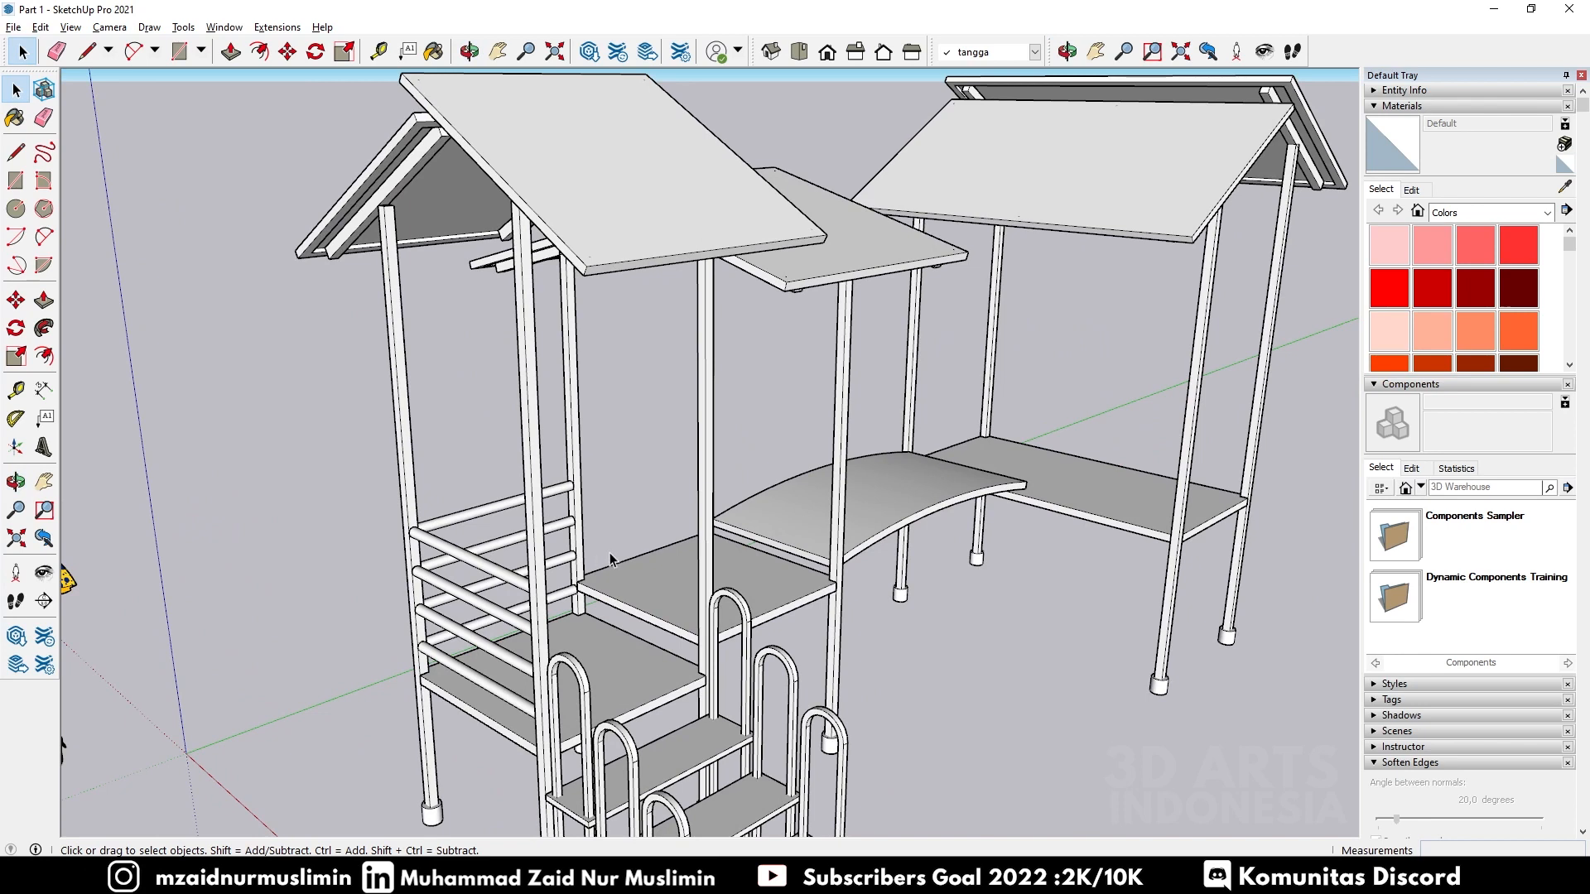
middle_drag(537, 565, 589, 560)
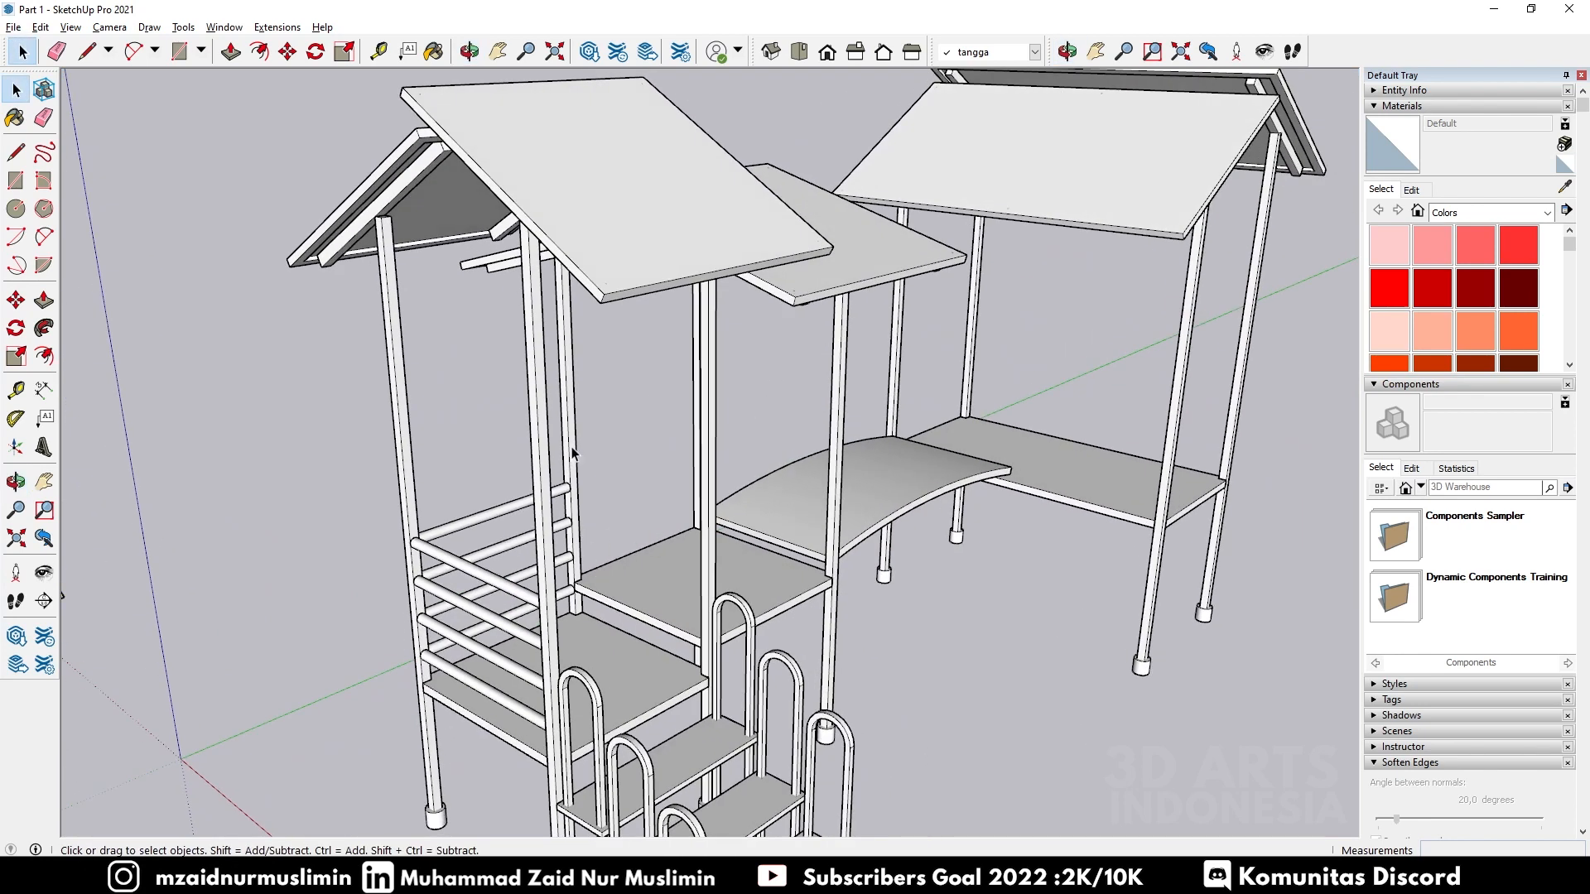
middle_drag(947, 787, 753, 569)
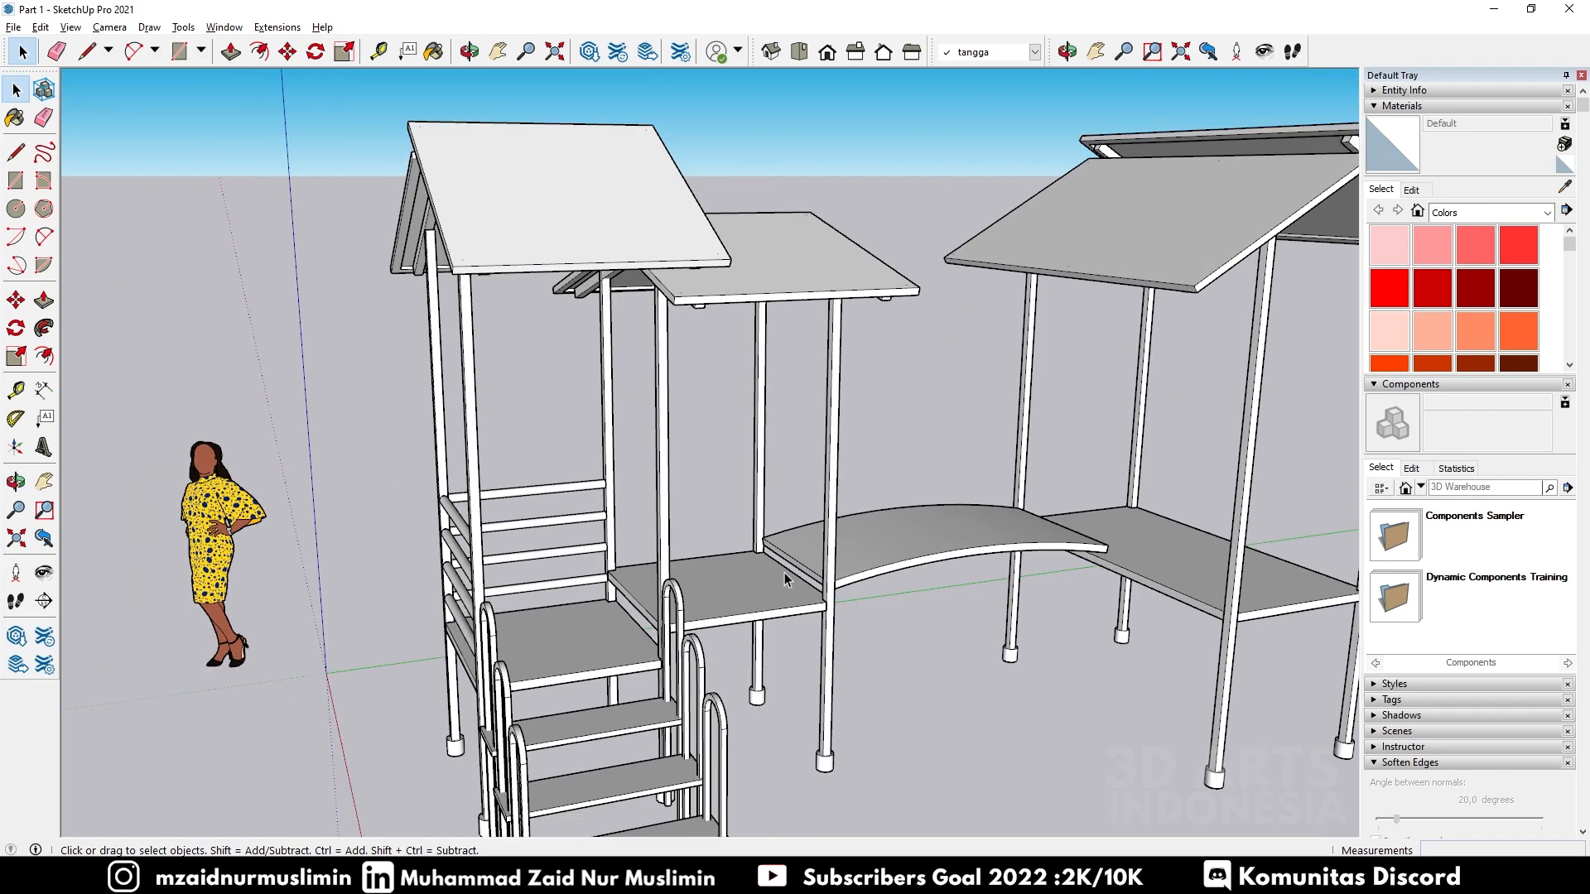
middle_drag(812, 613, 534, 628)
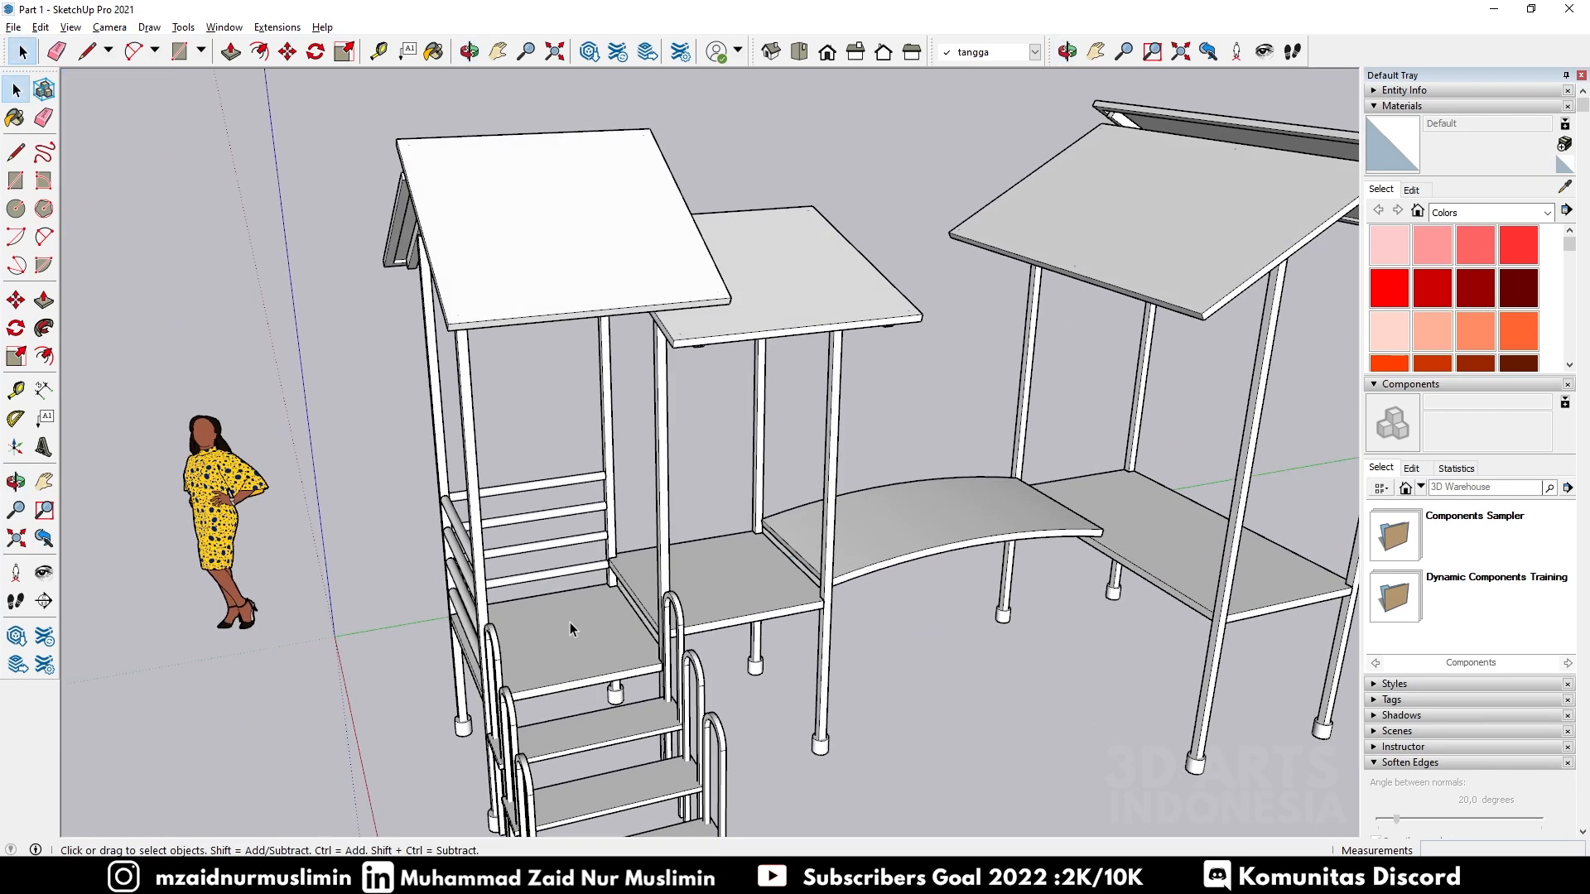
scroll(760, 600, down, 3)
scroll(762, 603, up, 2)
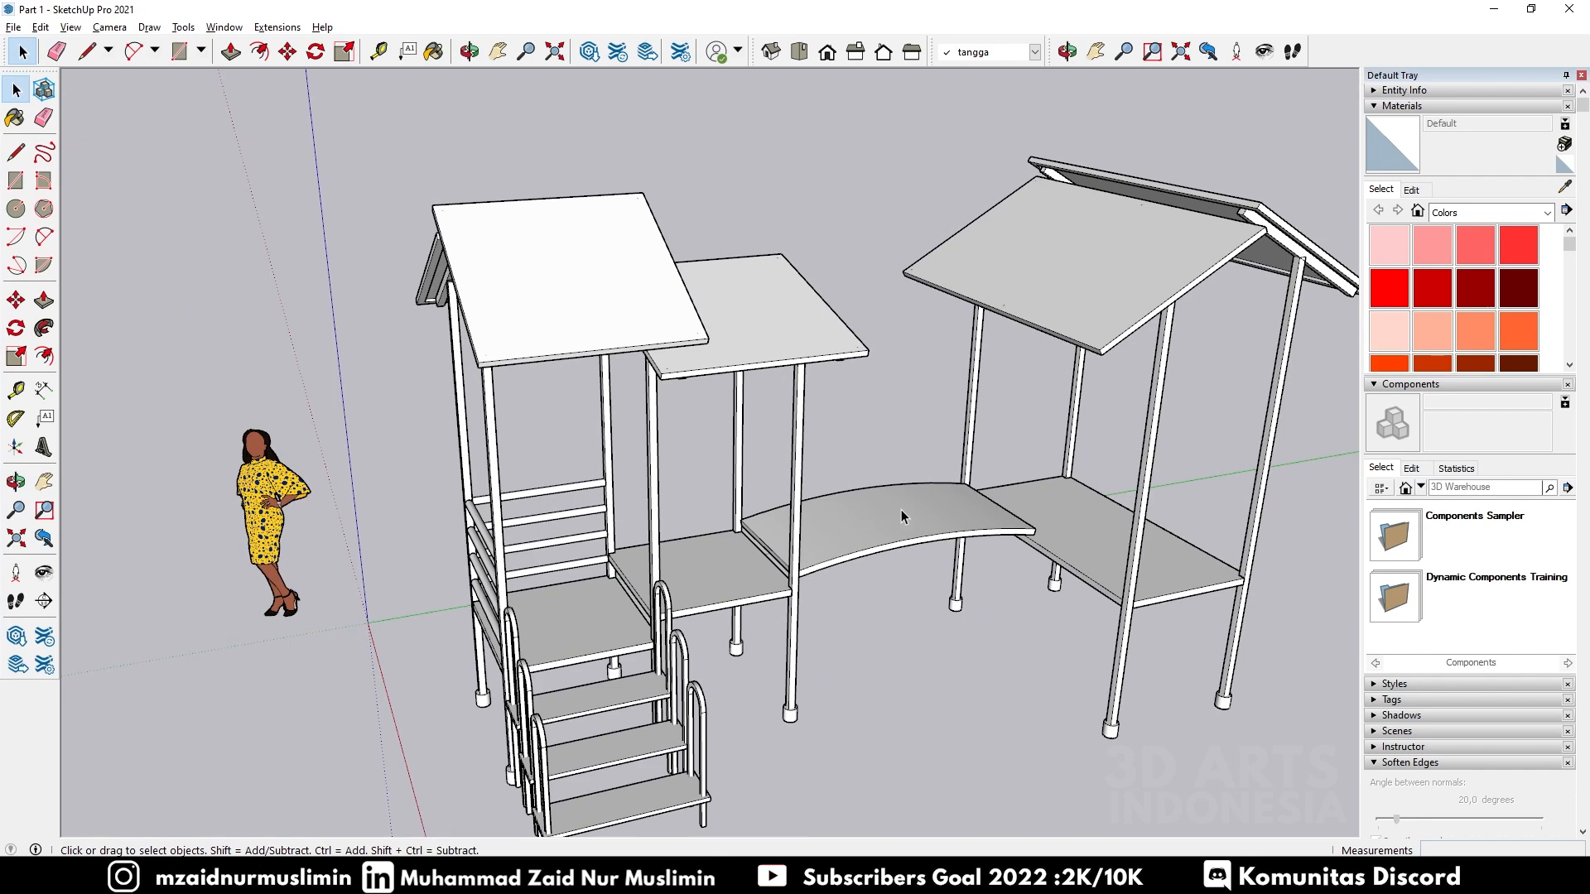
middle_drag(673, 522, 686, 598)
Step: Draw a three-sided line outline extending 0.3 m outward from the middle platform's open edge opposite the stairs, 0.95 m along the edge
scroll(685, 598, up, 10)
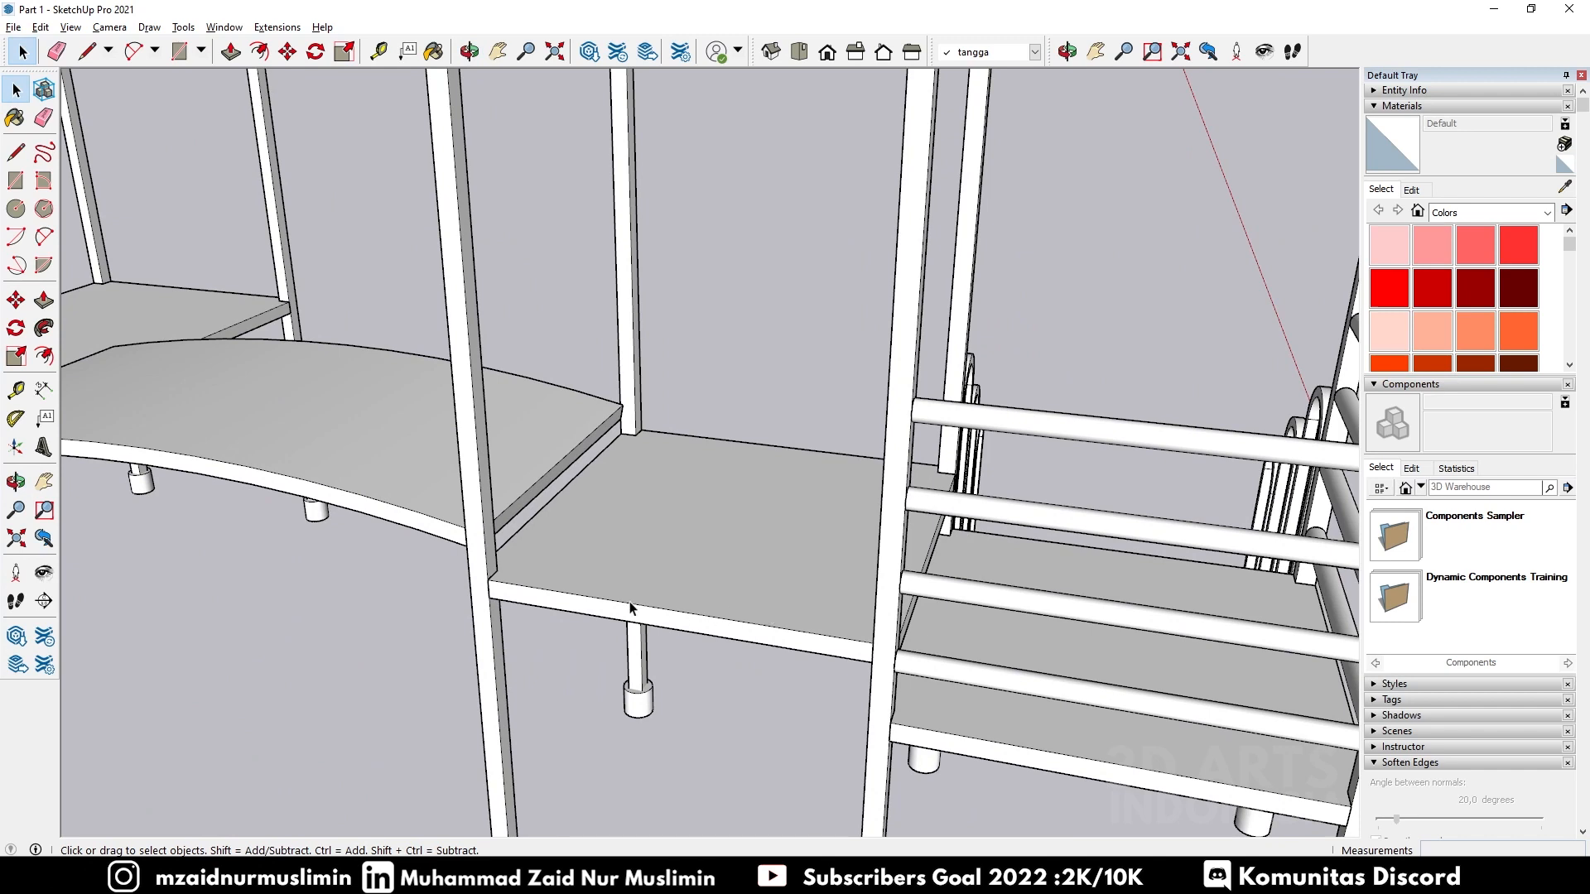
middle_drag(629, 609, 527, 609)
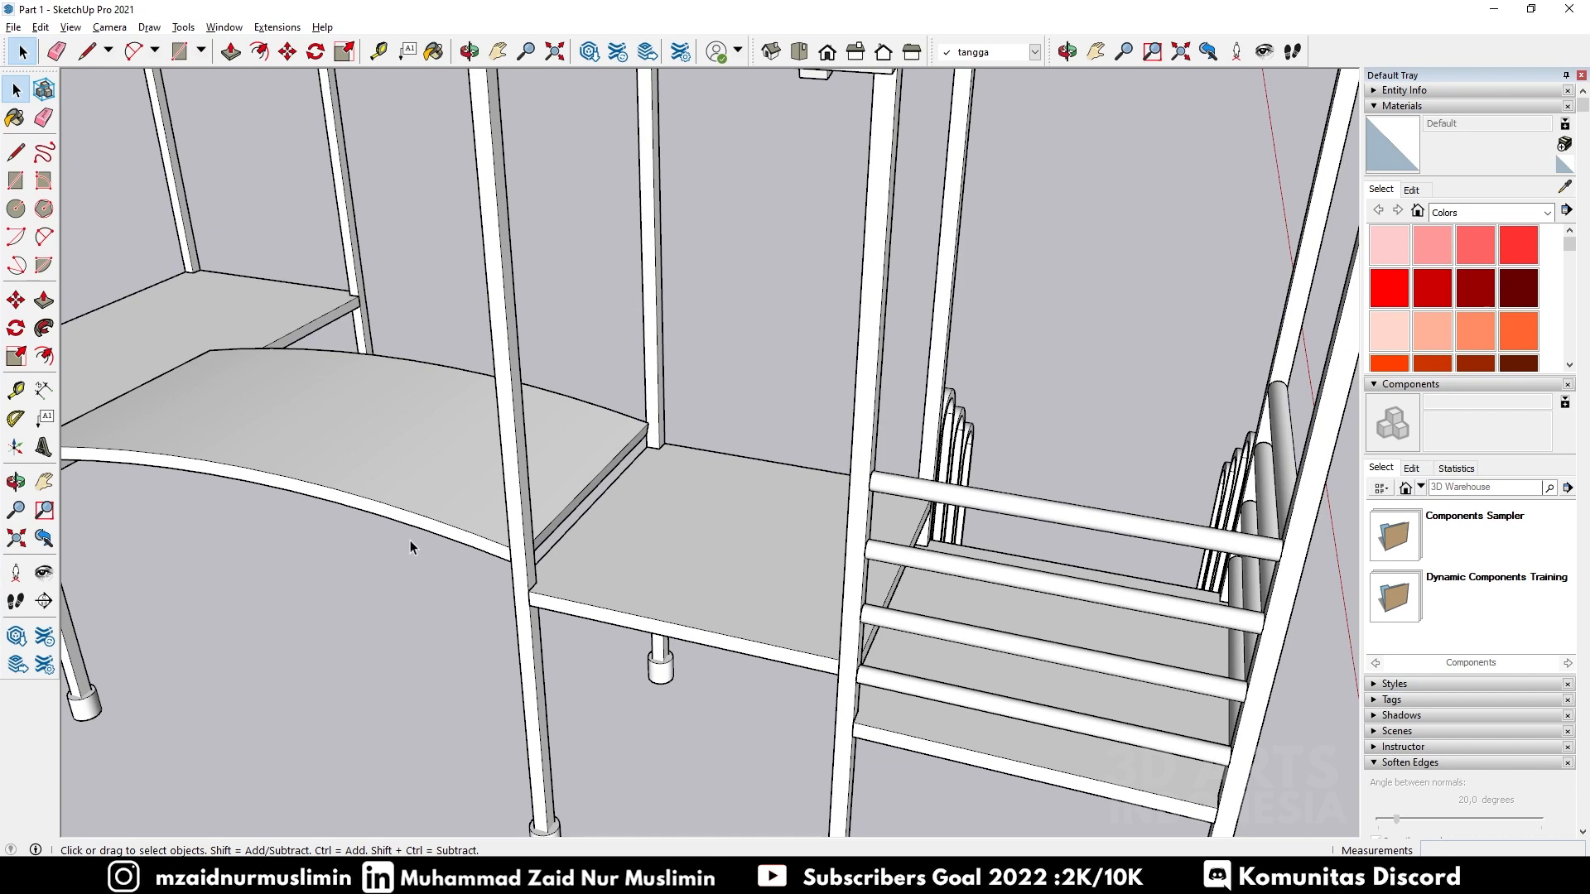
click(15, 151)
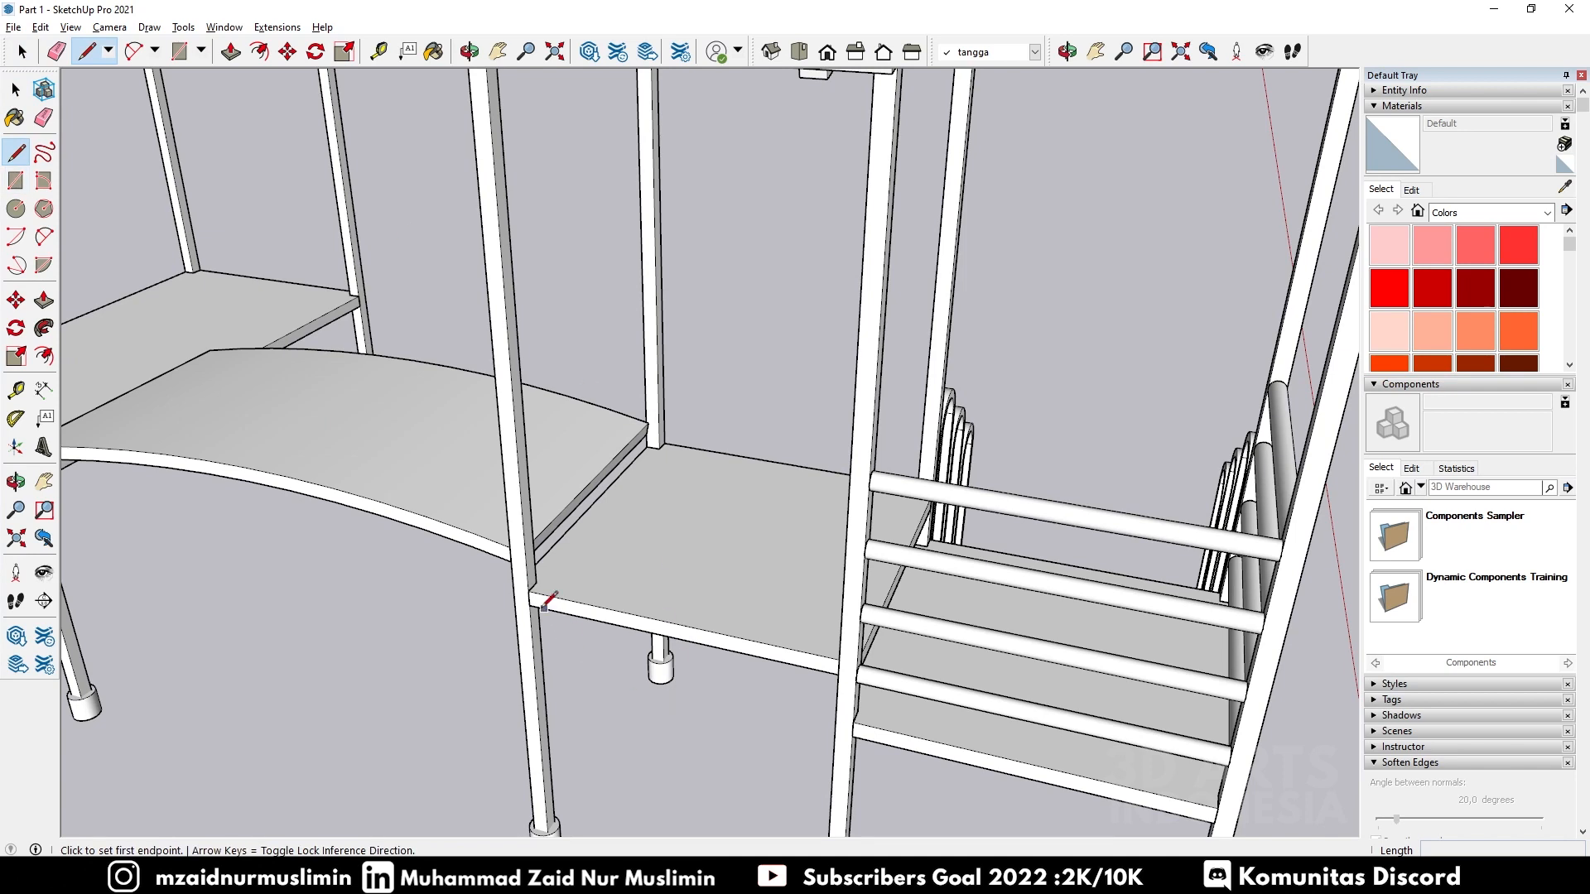
scroll(542, 600, up, 3)
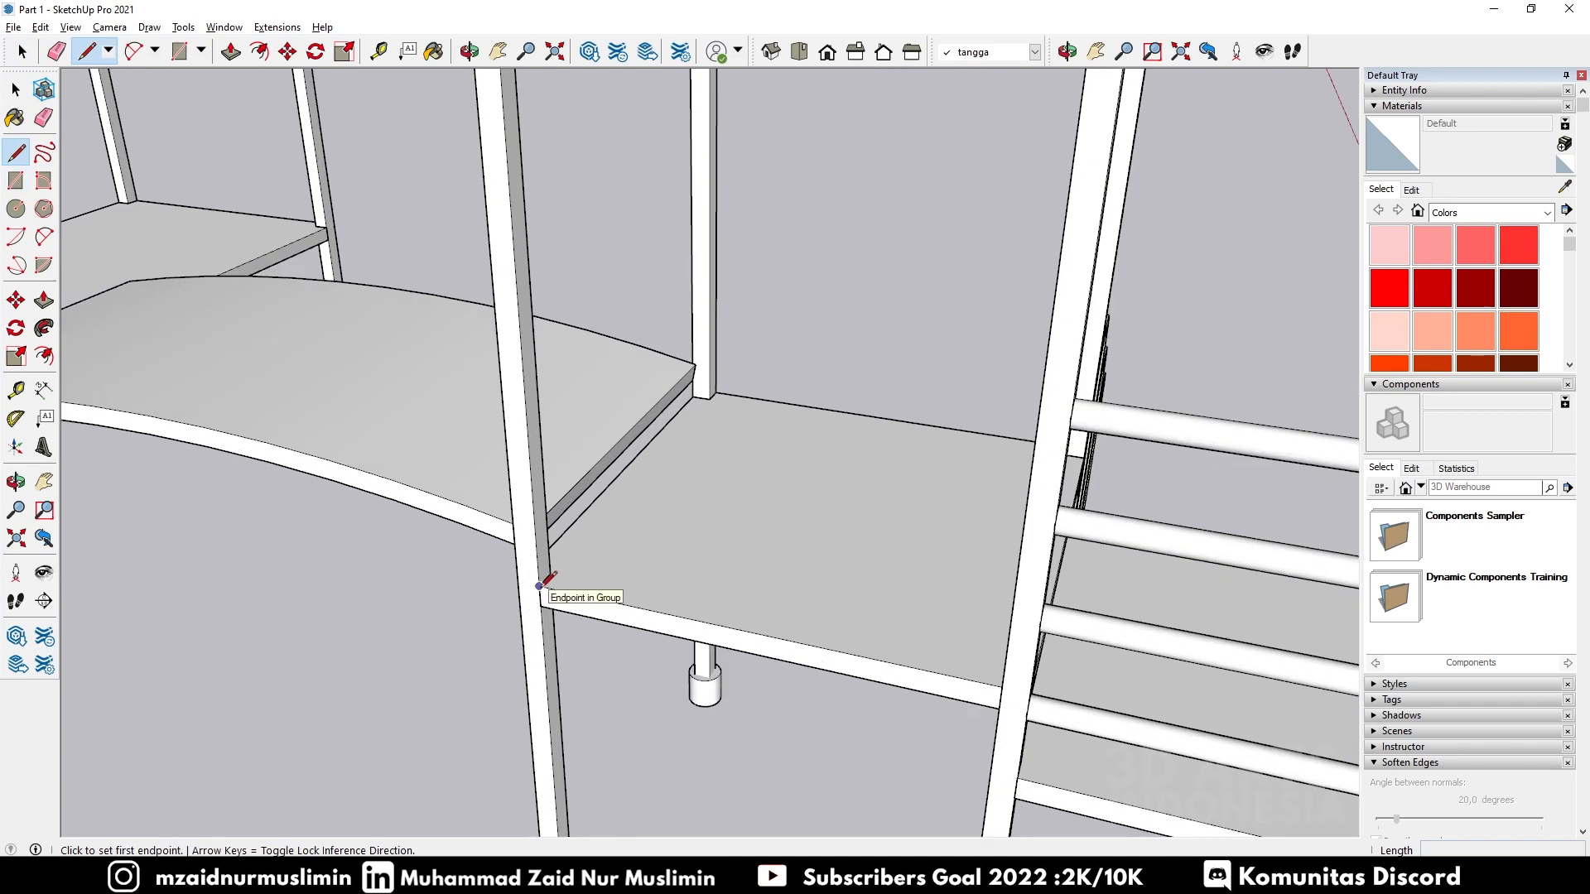
click(540, 586)
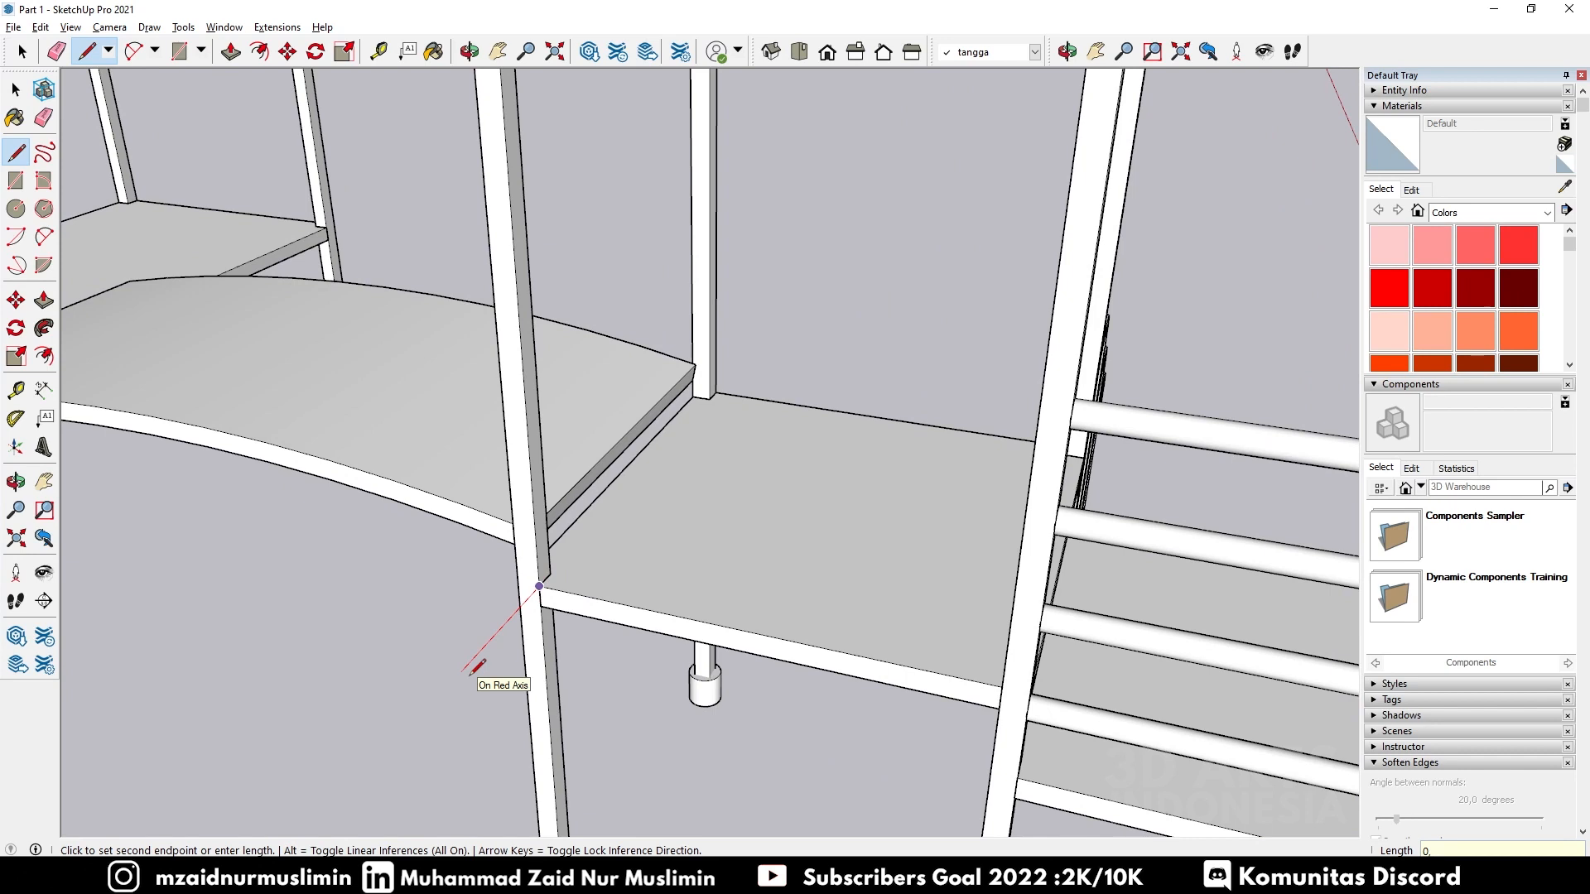
click(476, 669)
middle_drag(468, 663, 550, 657)
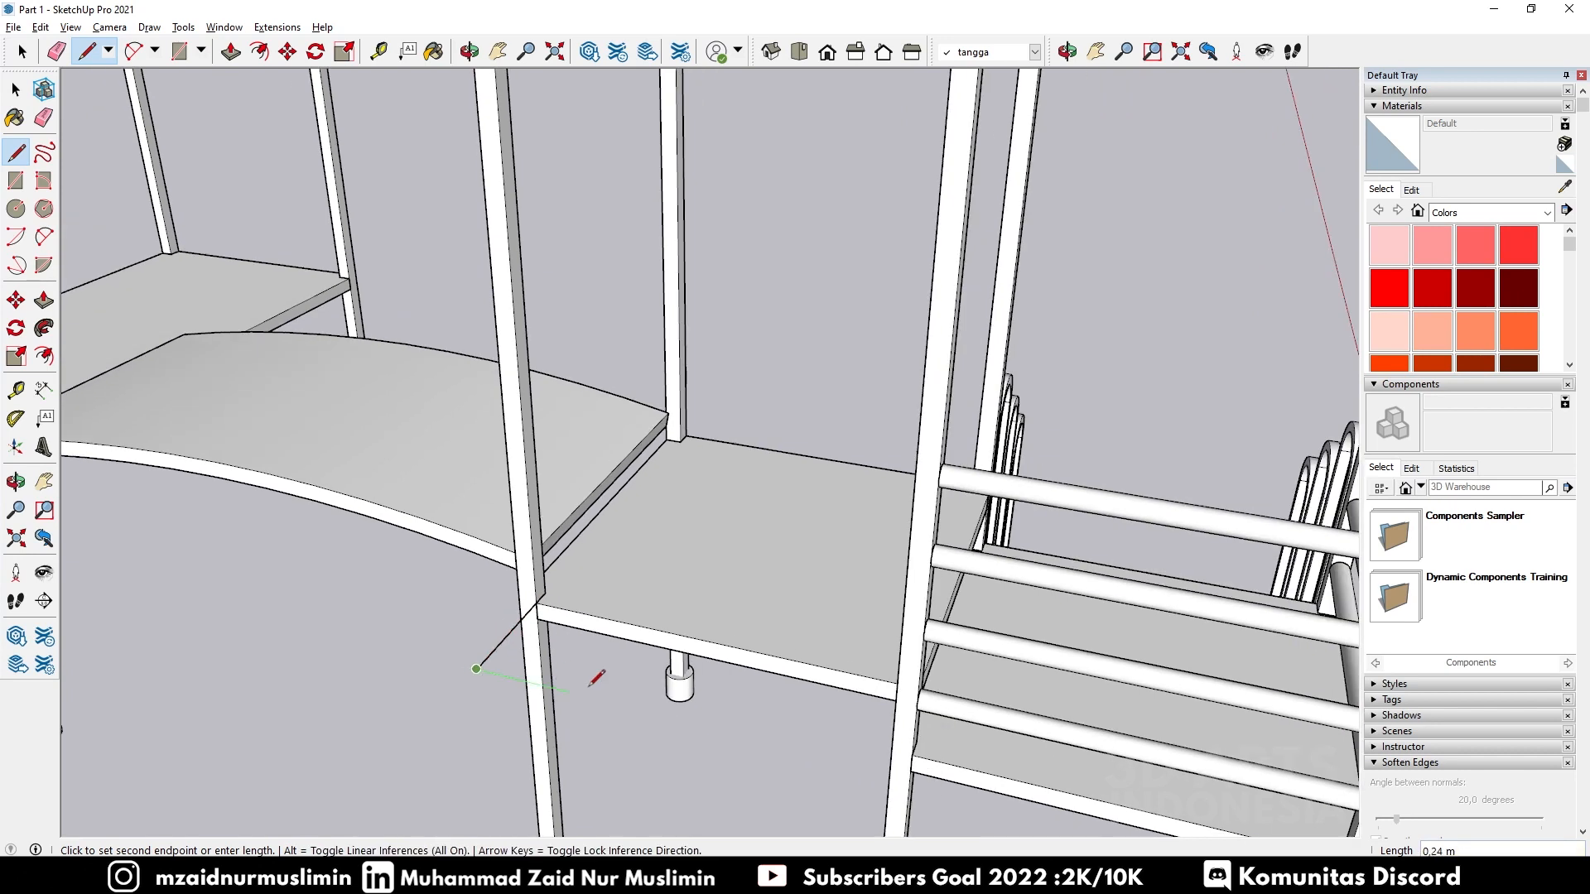
middle_drag(699, 706, 787, 667)
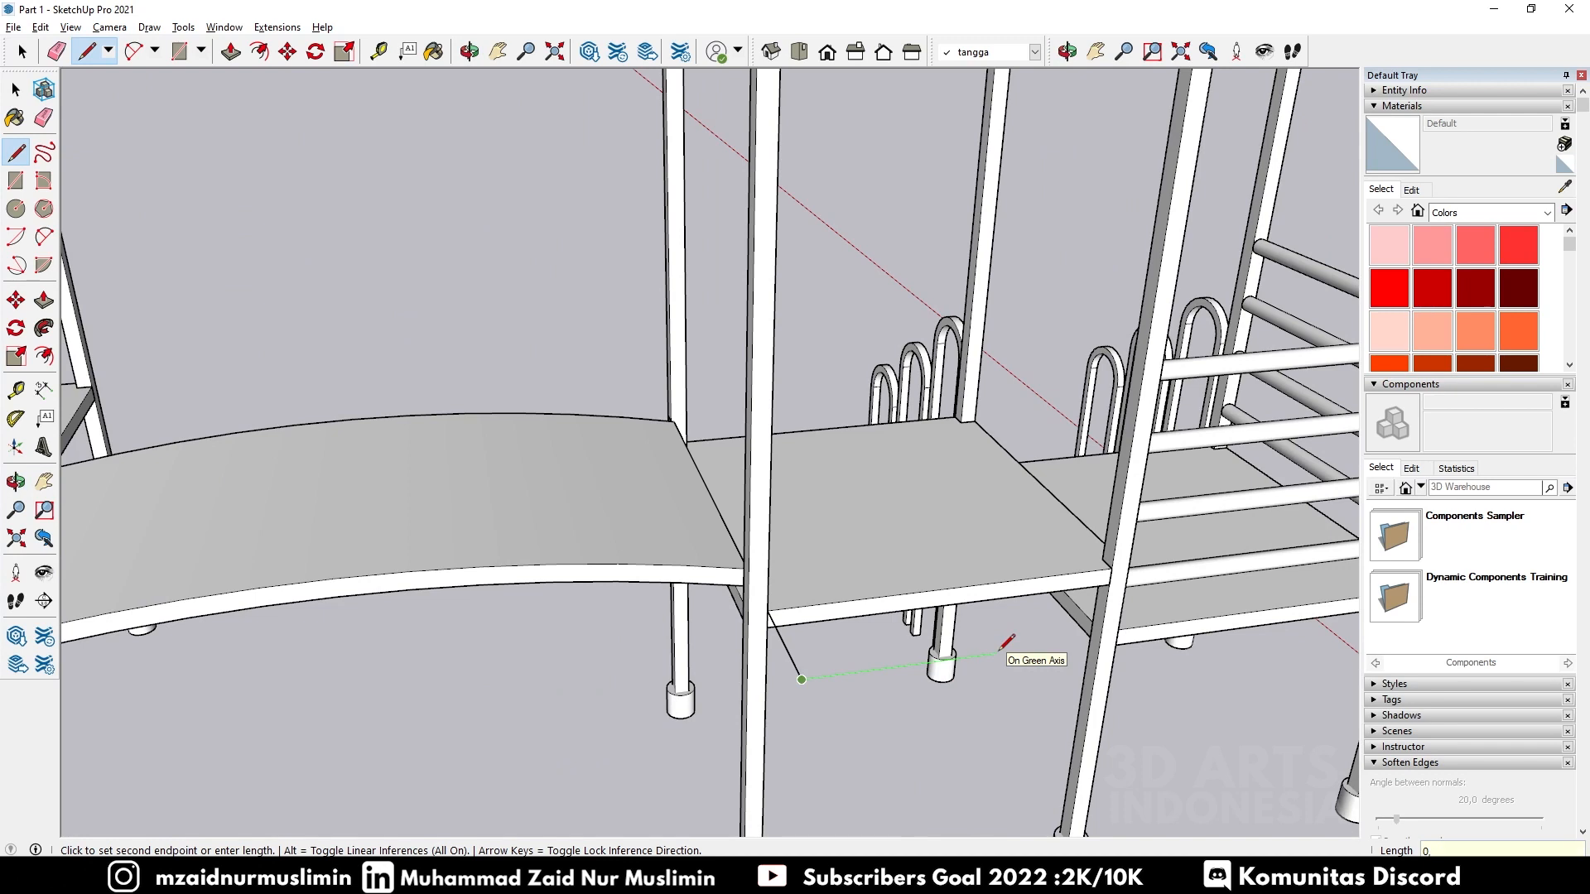
click(1000, 651)
middle_drag(1224, 497, 980, 635)
click(874, 680)
key(space)
Step: Move the three-sided outline outward along the red axis, clear of the middle platform and its posts, and deselect it
middle_drag(708, 687, 1033, 719)
middle_drag(1097, 667, 1199, 615)
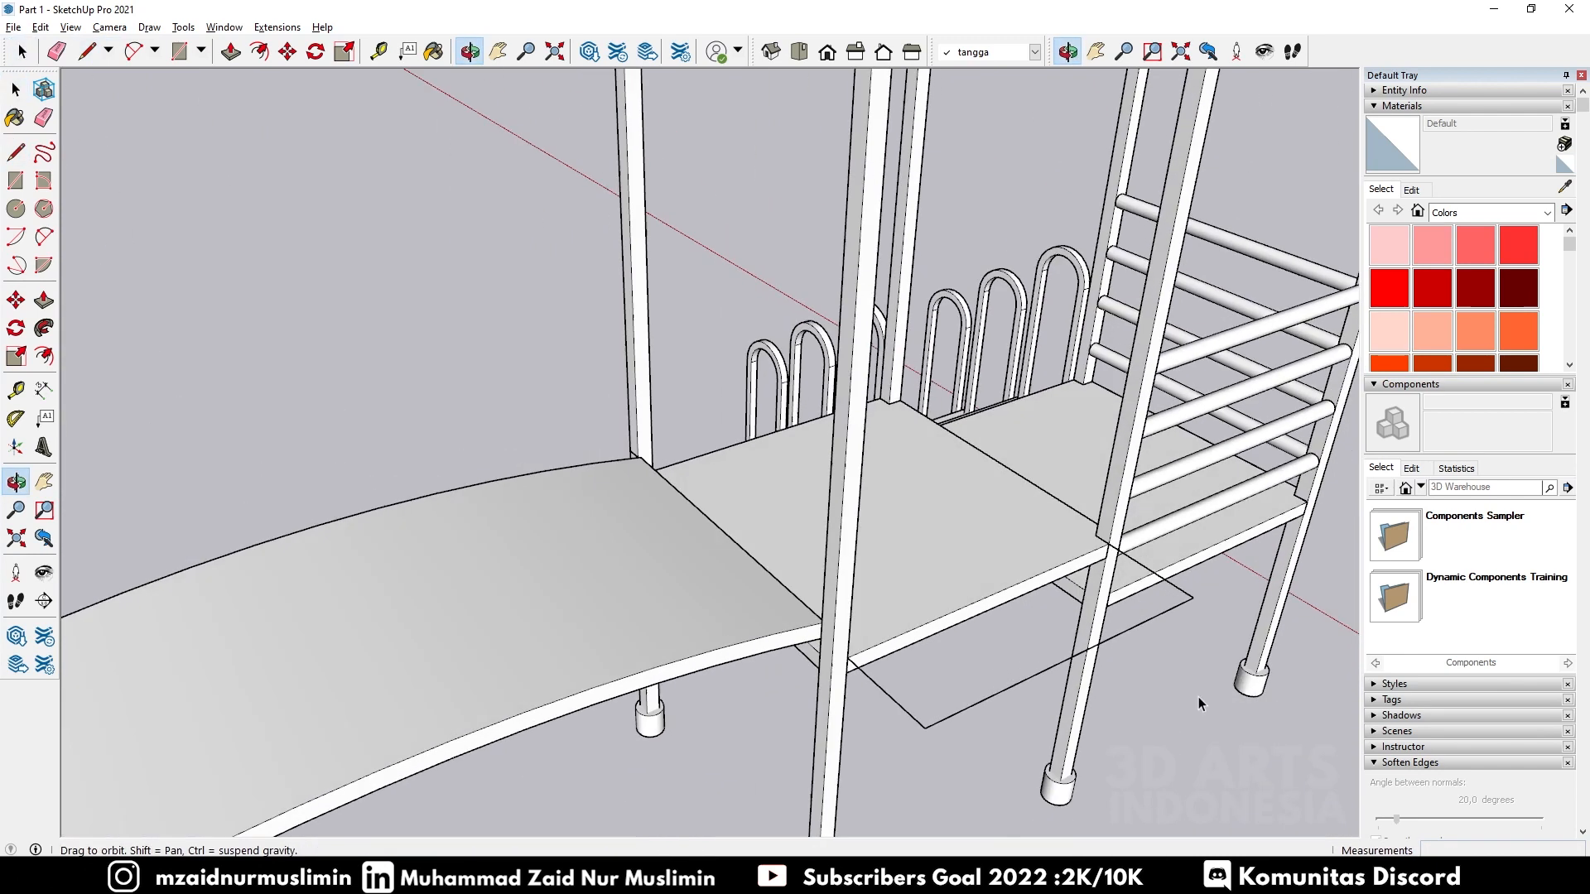
drag(932, 708, 918, 748)
key(m)
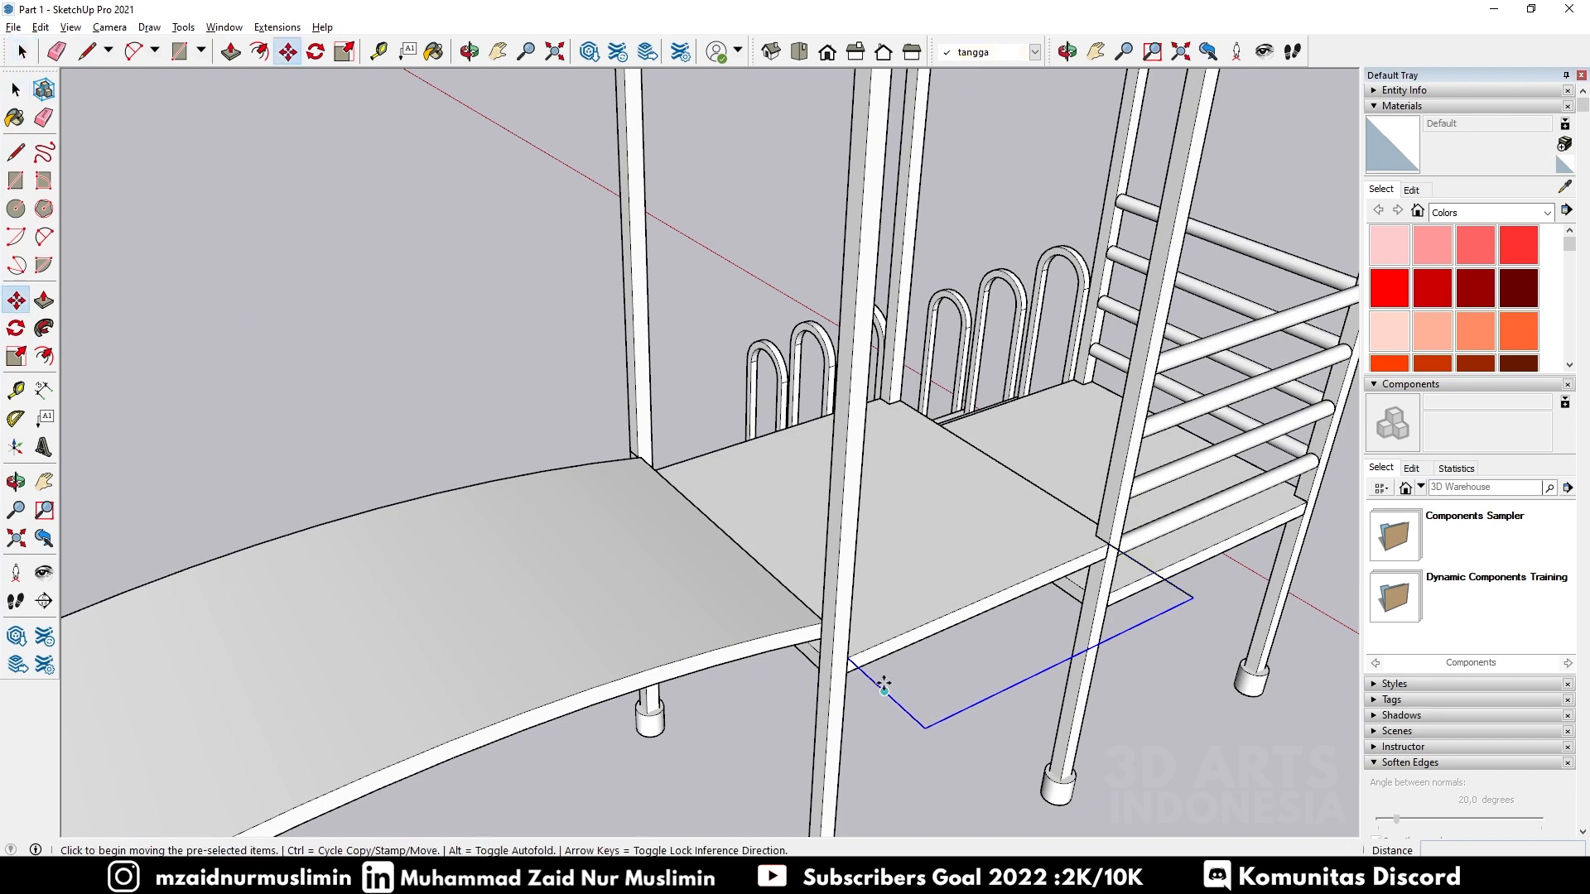
scroll(853, 659, down, 3)
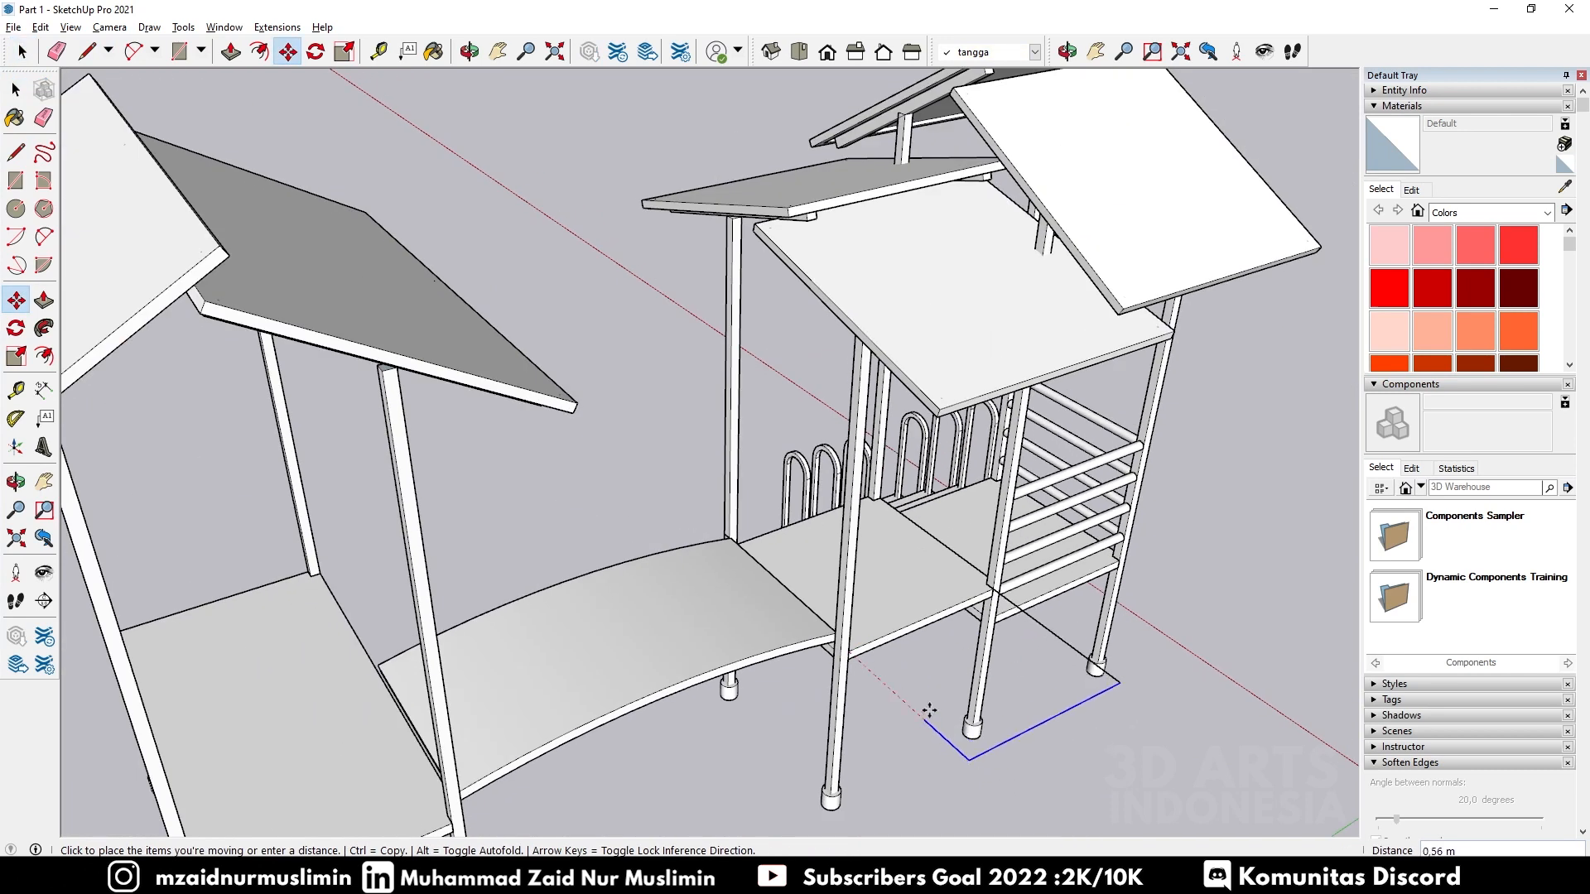
key(space)
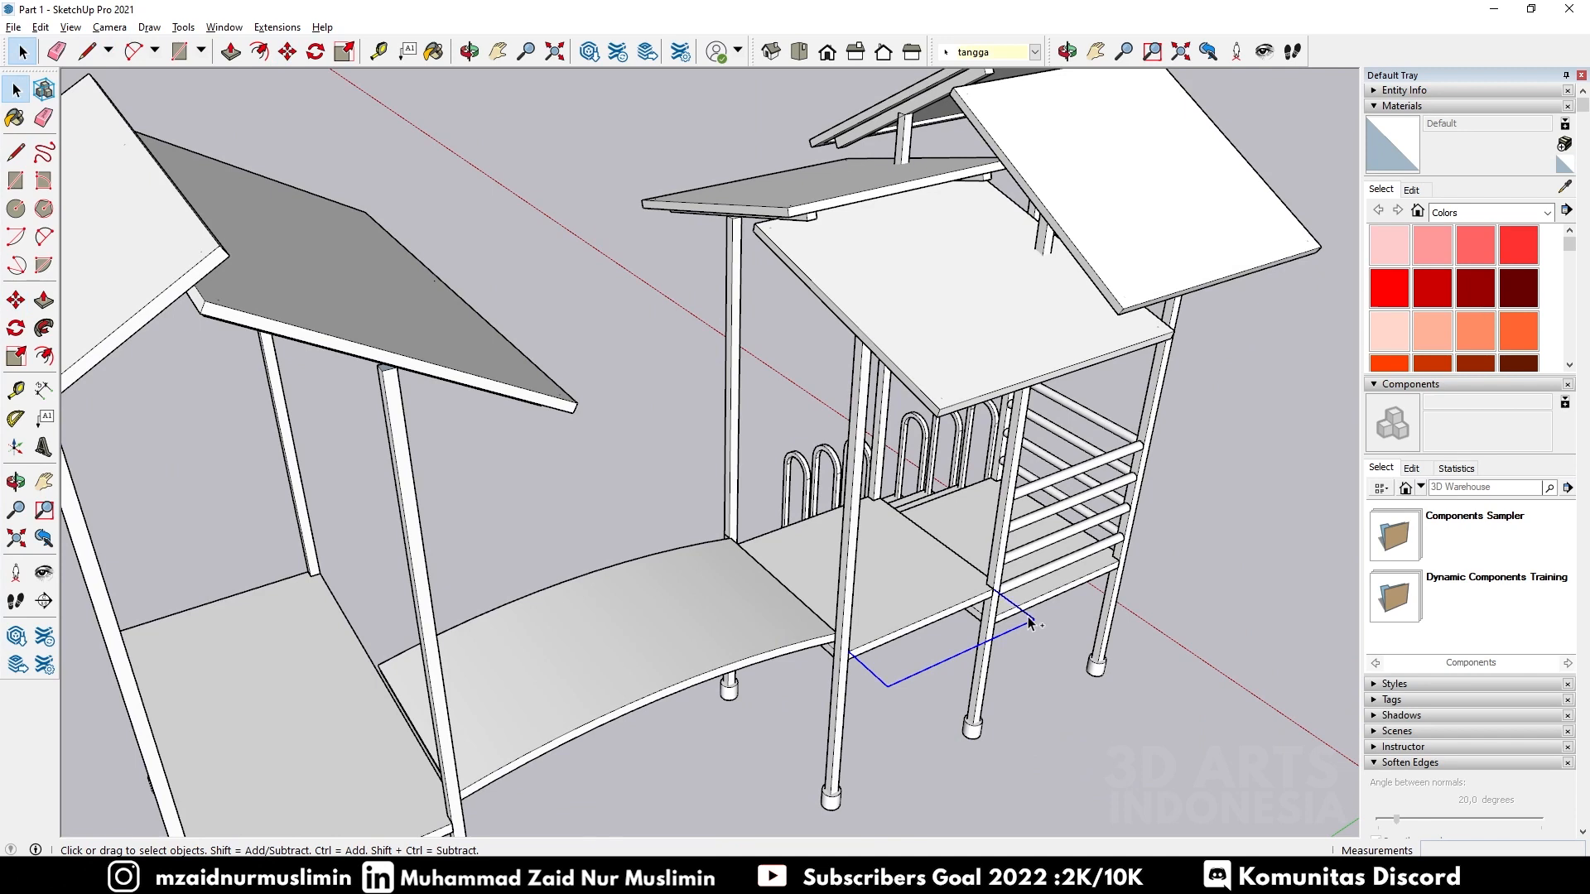
key(m)
click(850, 650)
click(914, 703)
key(ctrl+t)
scroll(1035, 289, down, 2)
scroll(977, 717, up, 3)
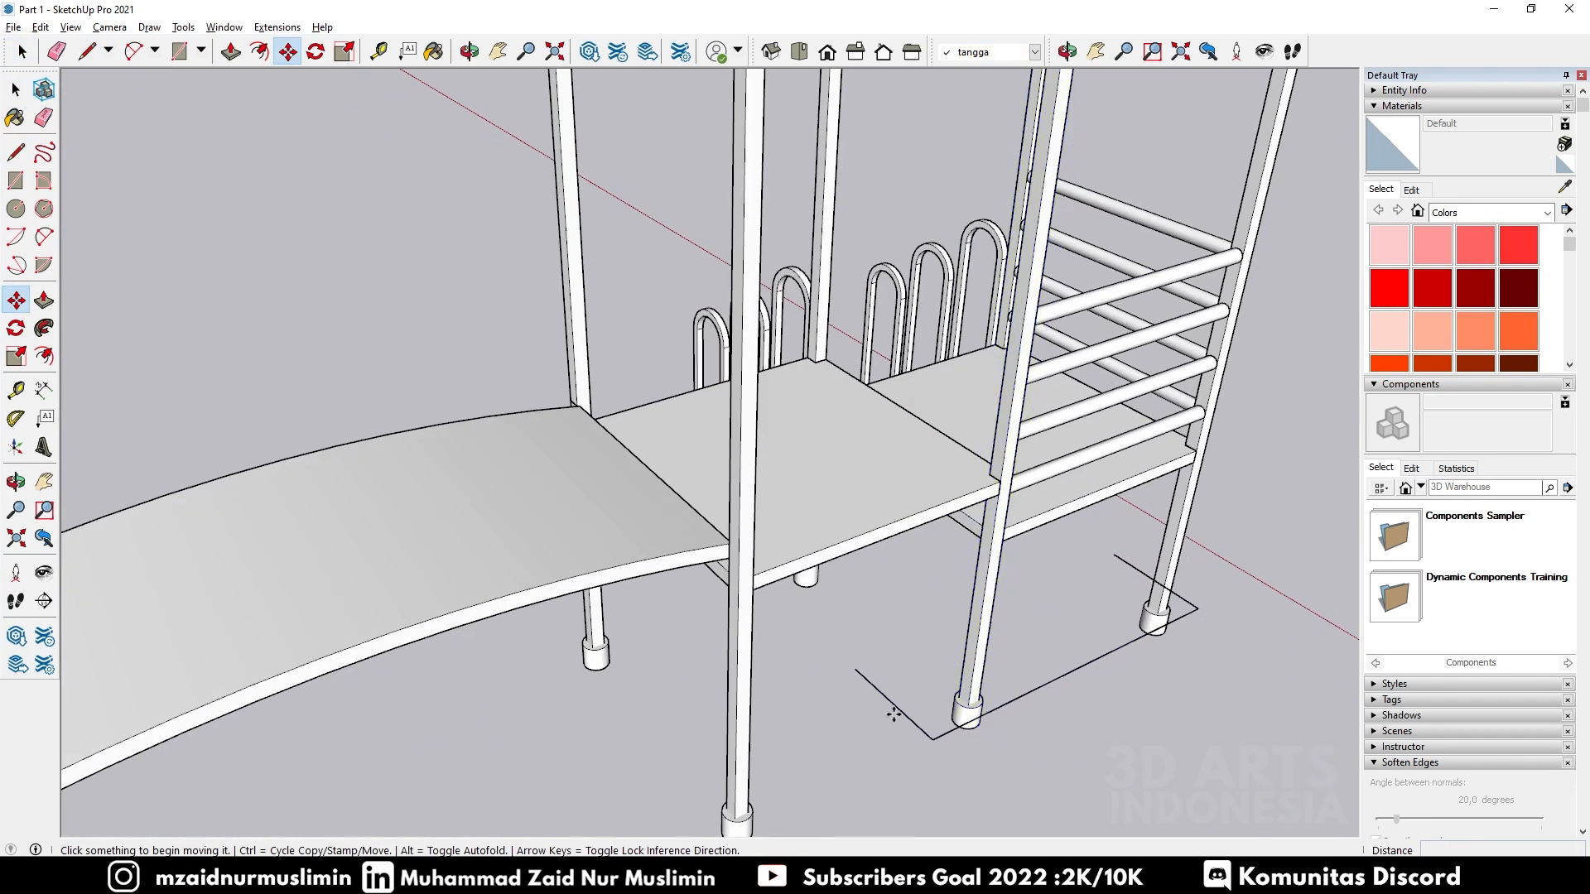
Step: Draw a 0.3 by 0.05 m rectangle along the outer side of the outline's short line nearest the curved bridge
middle_drag(857, 700, 622, 666)
key(r)
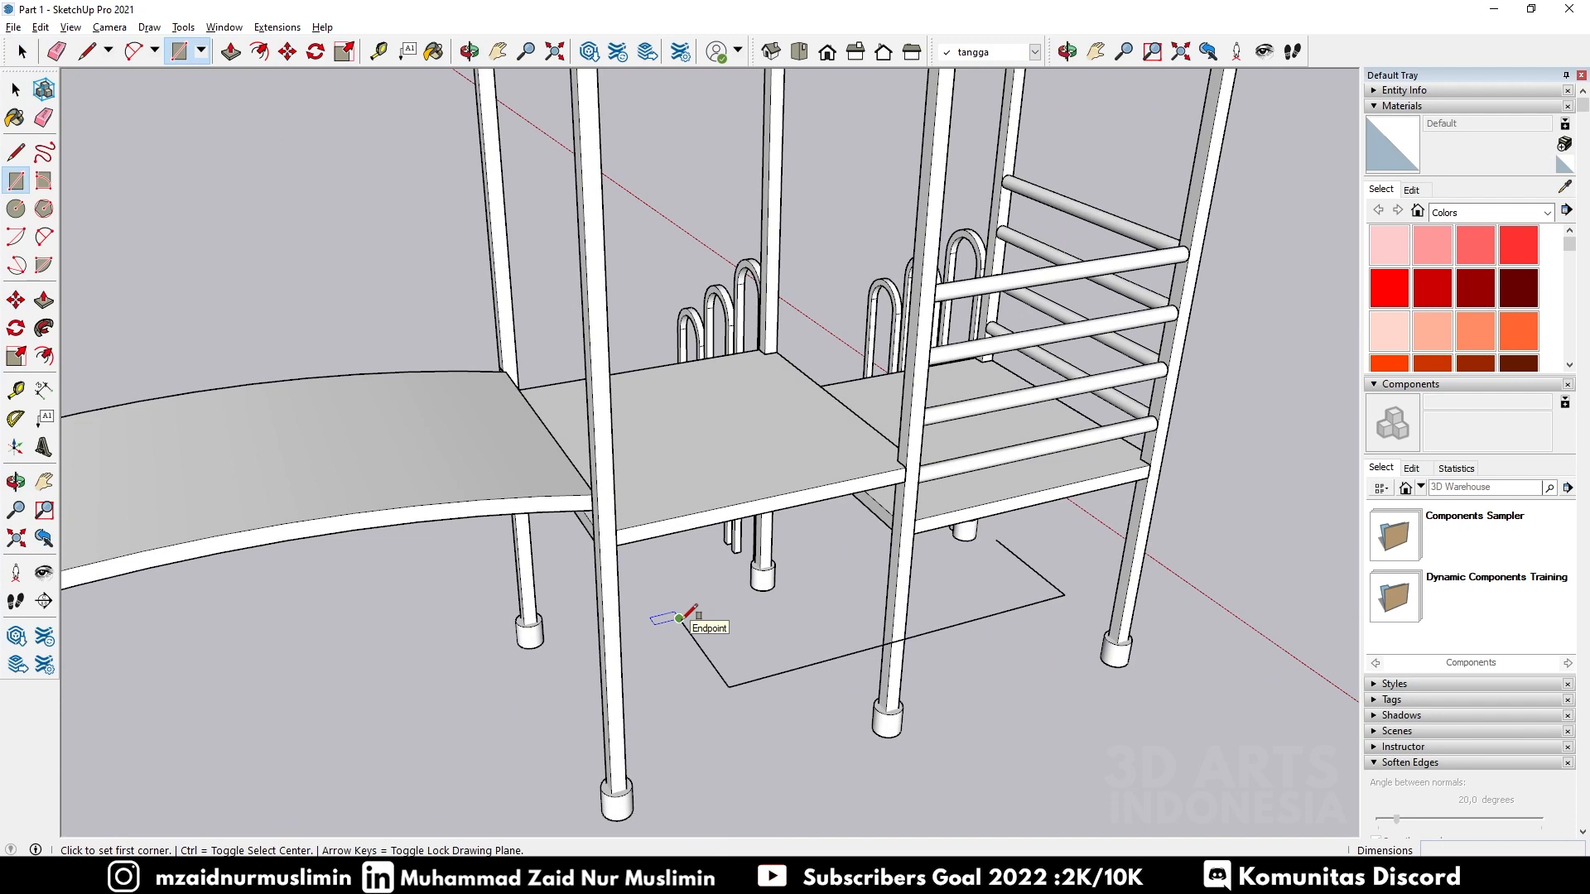
click(679, 618)
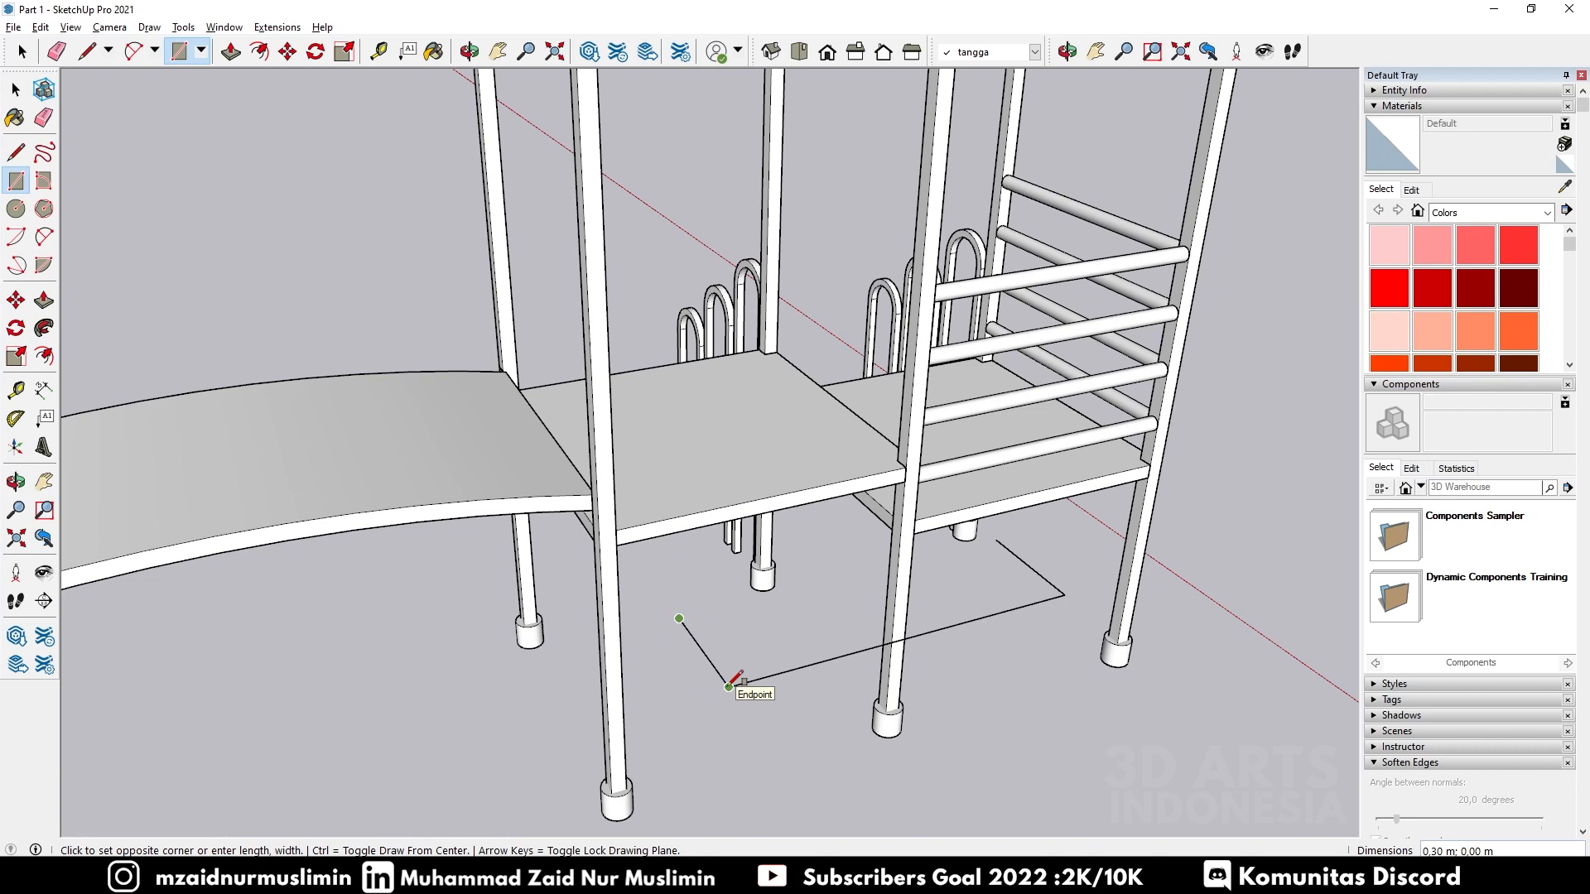
text(0)
key(Return)
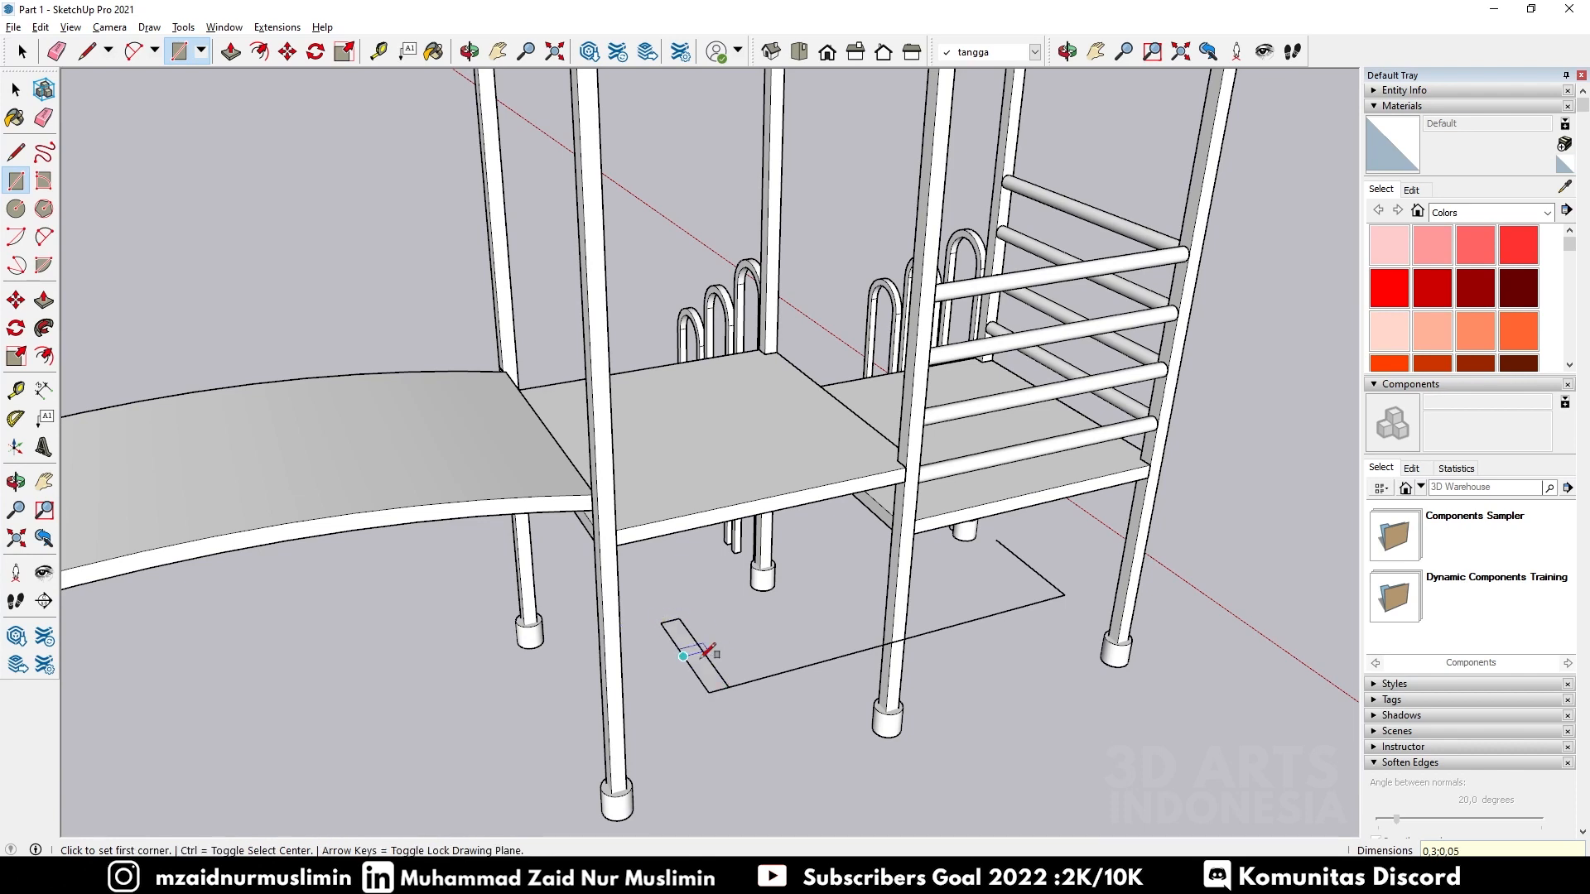
scroll(763, 704, down, 2)
scroll(733, 696, up, 2)
click(720, 689)
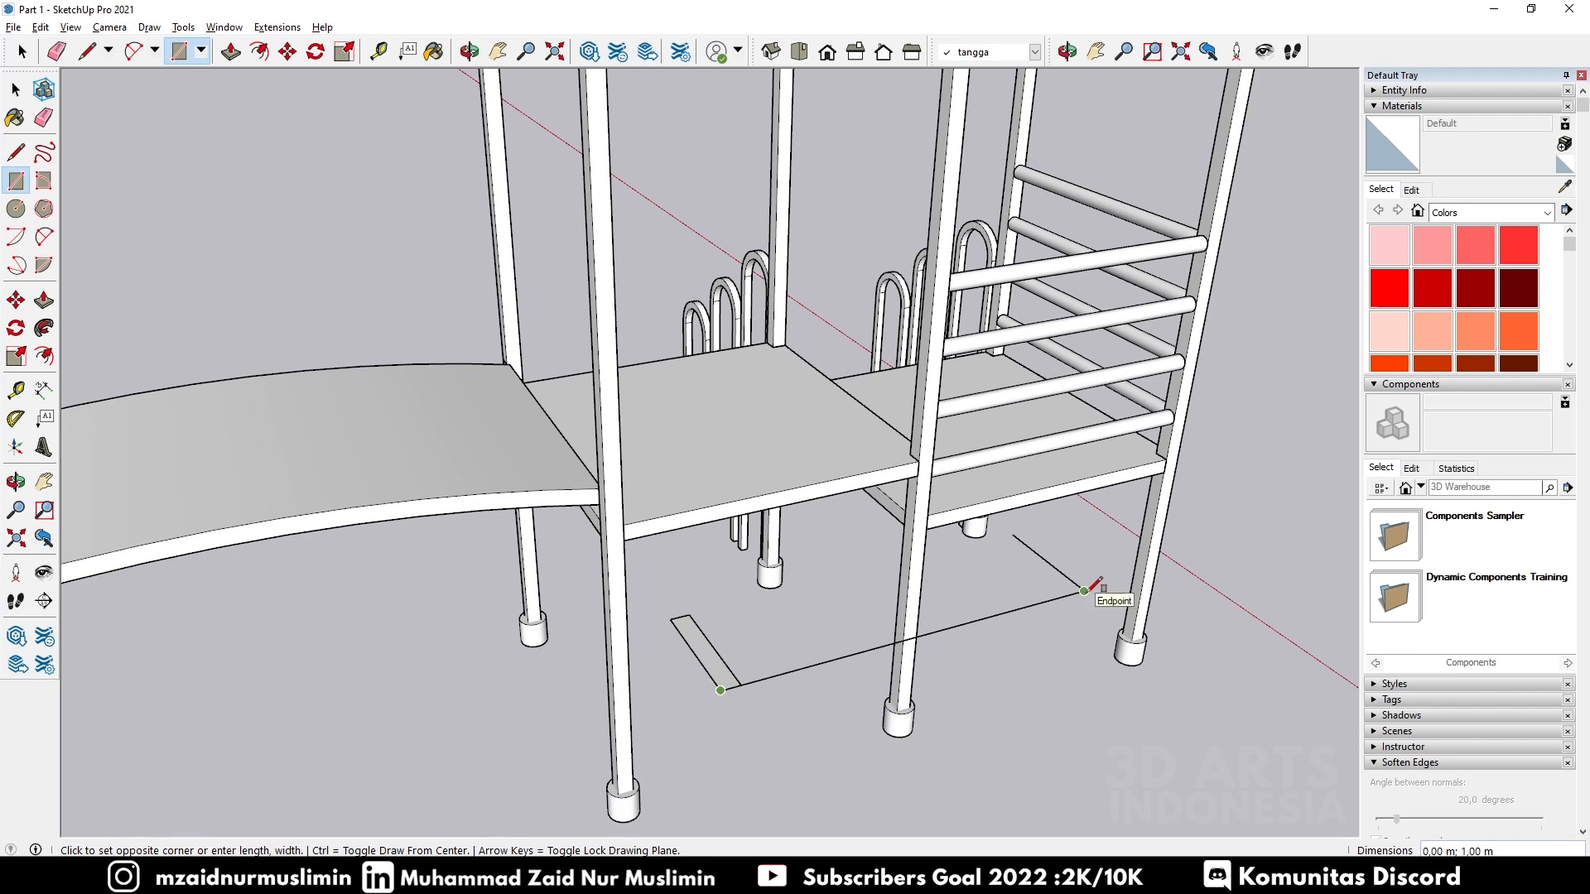
text(0,05,1)
key(Return)
Step: Draw a 0.05 by 1 m rectangle along the outer side of the outline's long line, starting at its far corner
click(1084, 591)
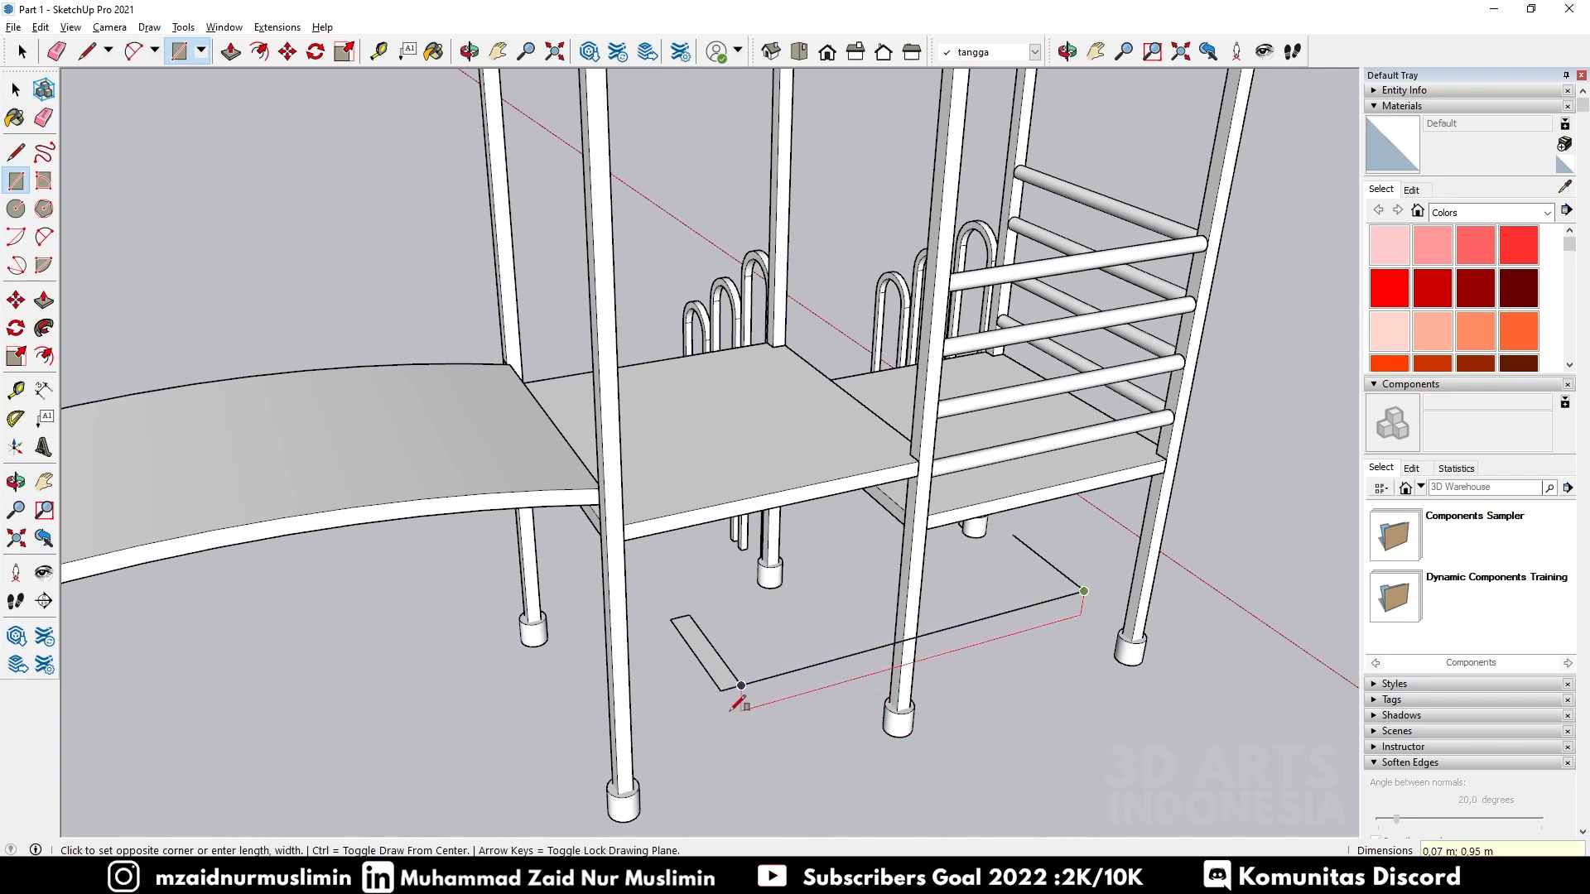
key(o)
middle_drag(738, 736, 1234, 696)
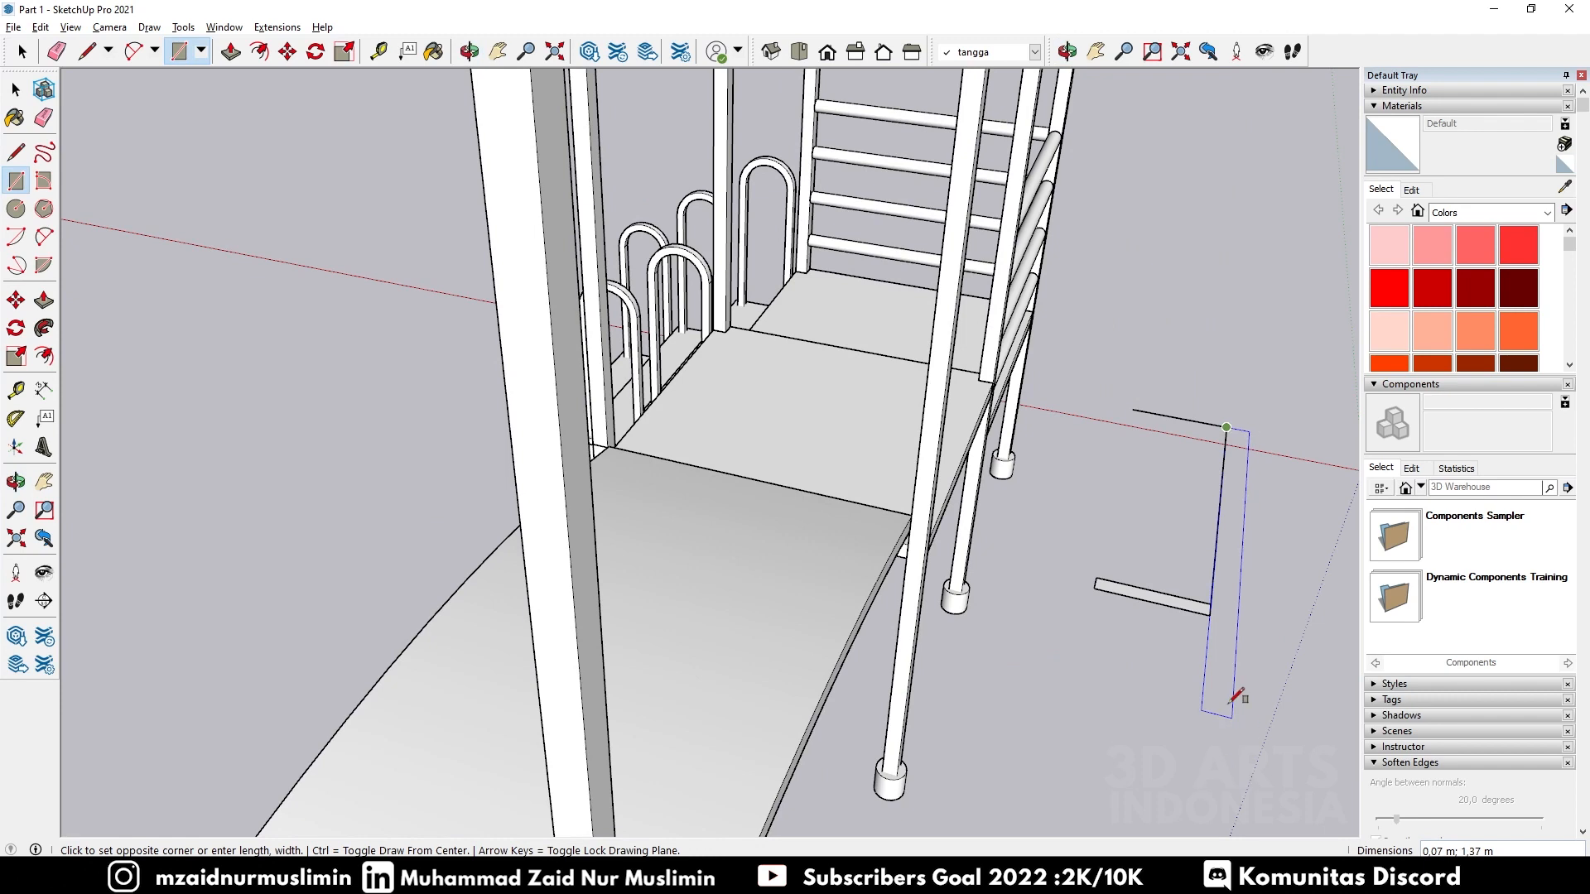
text(0)
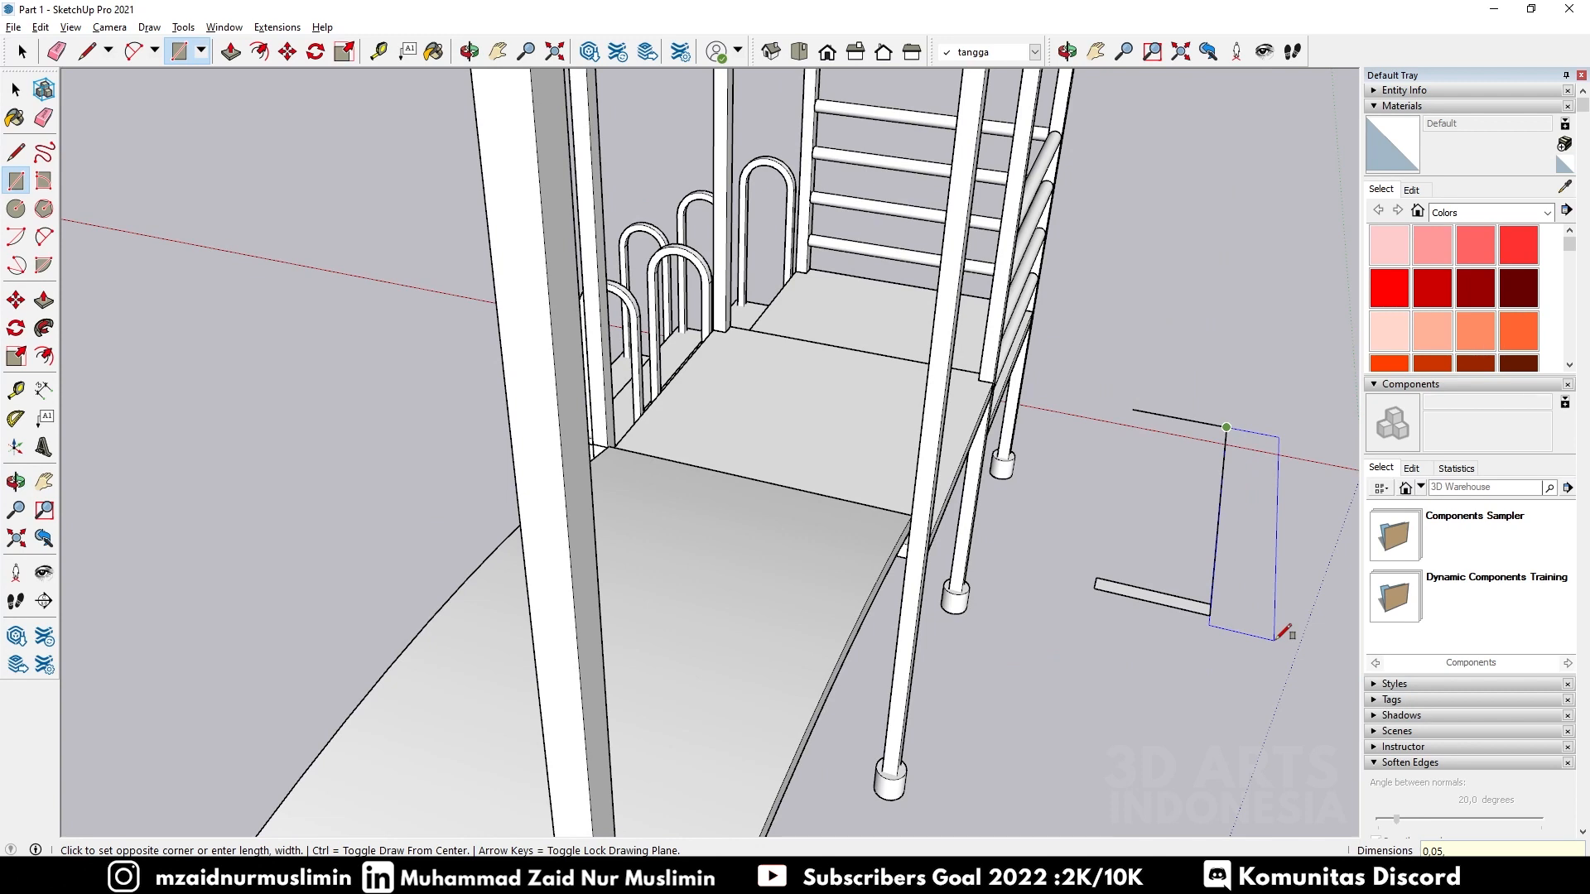
text(,05)
key(Return)
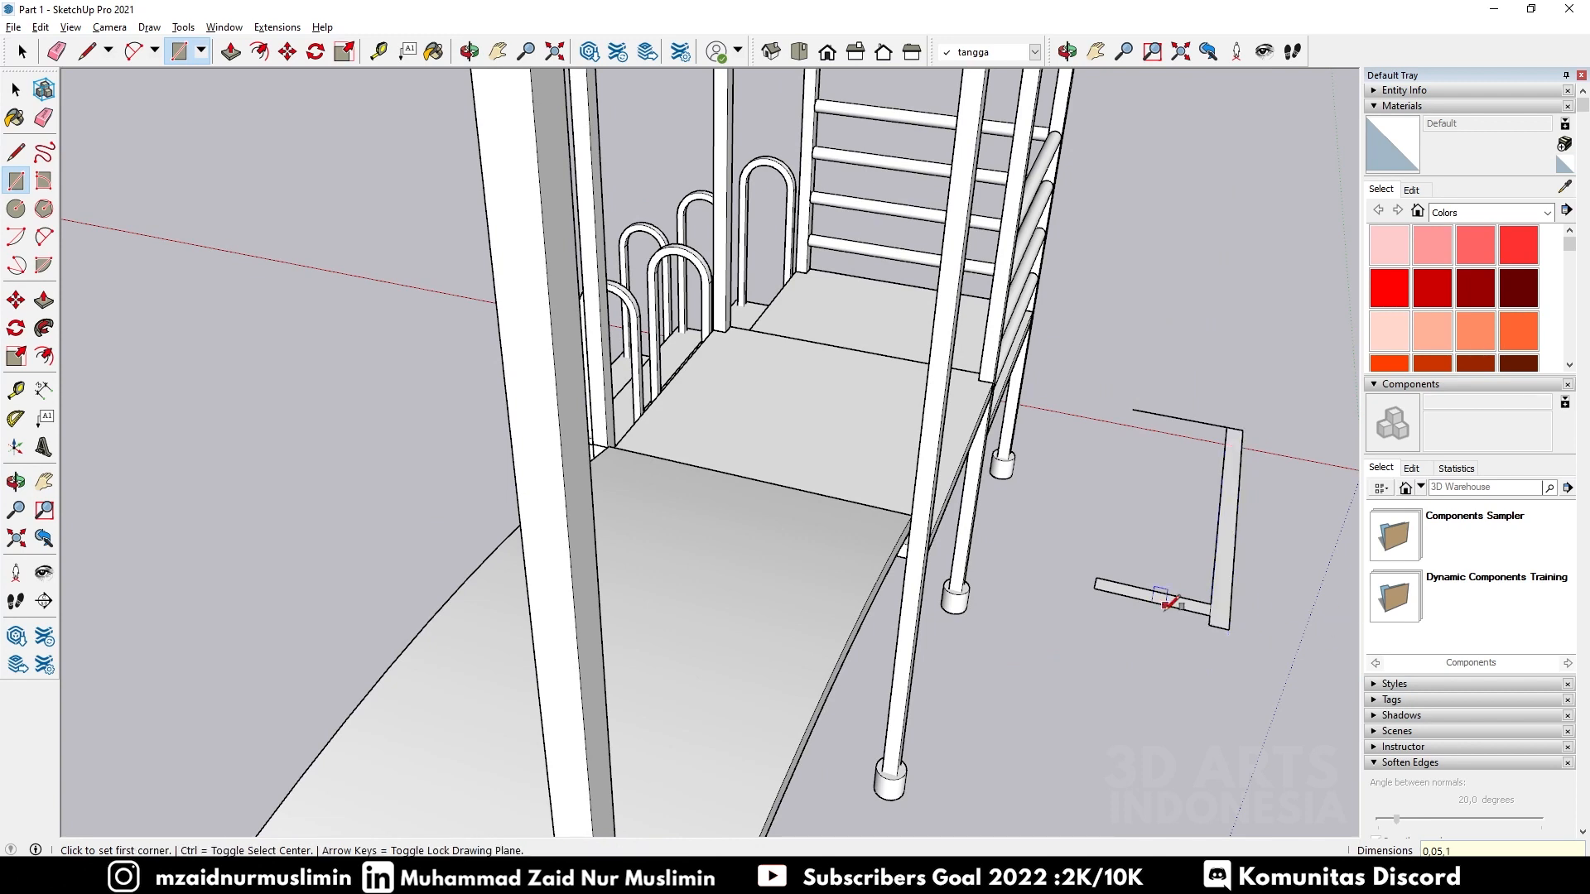
Step: Trim the long strip's overhanging end flush with the short strip's outer side by drawing a dividing line and erasing the excess edges
middle_drag(1172, 604, 934, 593)
scroll(940, 713, up, 3)
key(l)
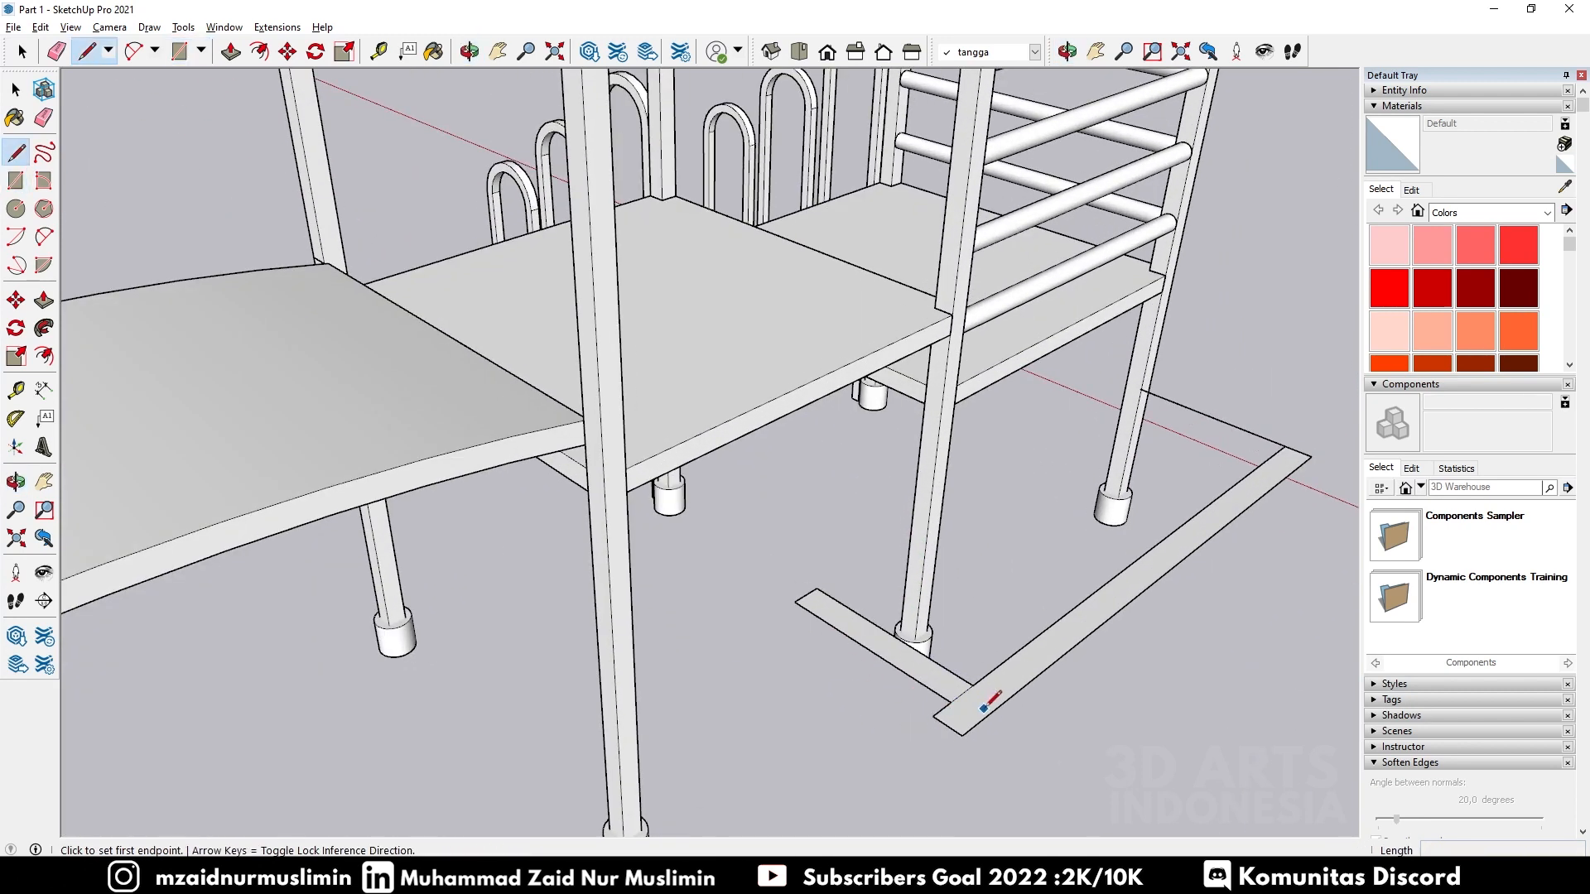
key(e)
scroll(940, 719, up, 2)
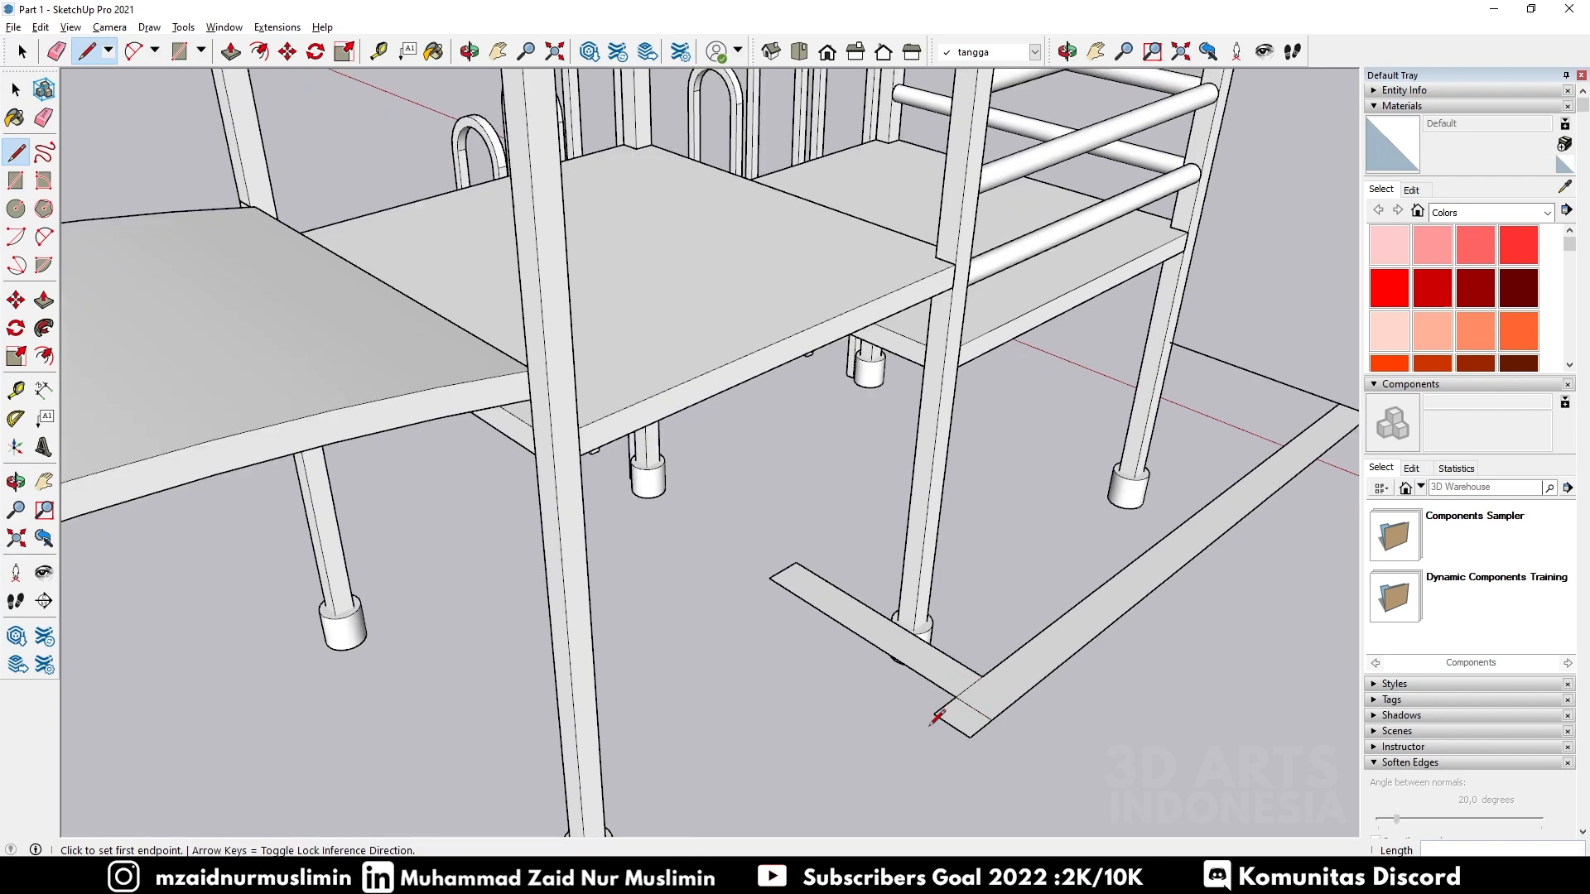
drag(948, 710, 994, 728)
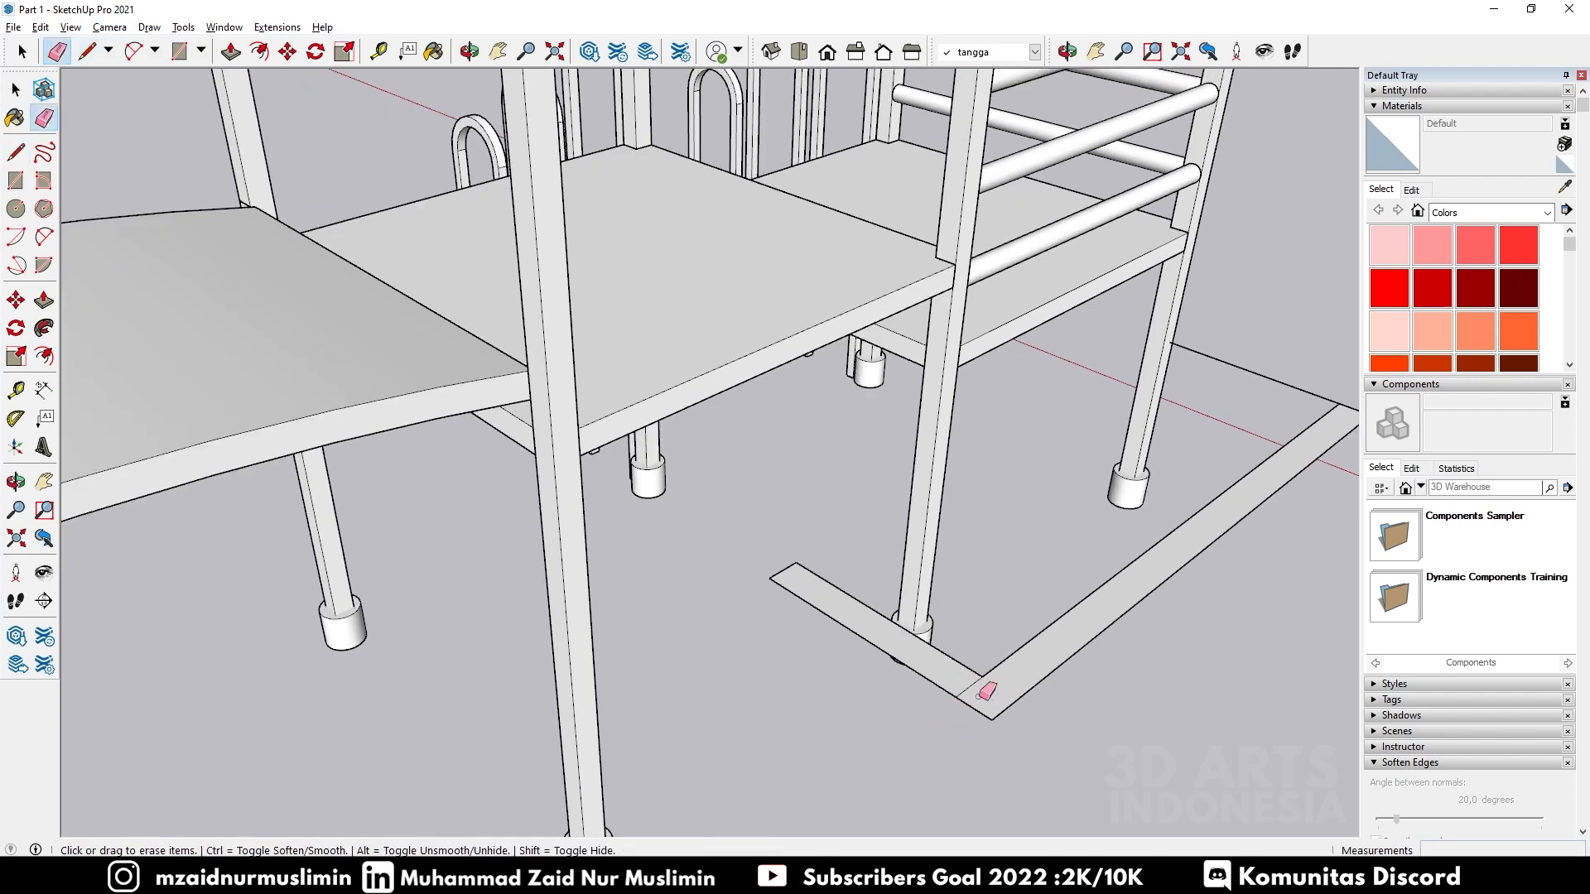
Step: Try to draw a 0.05 by 0.3 m rectangle from the long strip's outer corner beside the remaining short line
scroll(762, 753, down, 4)
mouse_move(763, 753)
middle_down()
mouse_move(1168, 543)
mouse_move(564, 681)
middle_up()
scroll(564, 682, up, 2)
key(r)
click(519, 718)
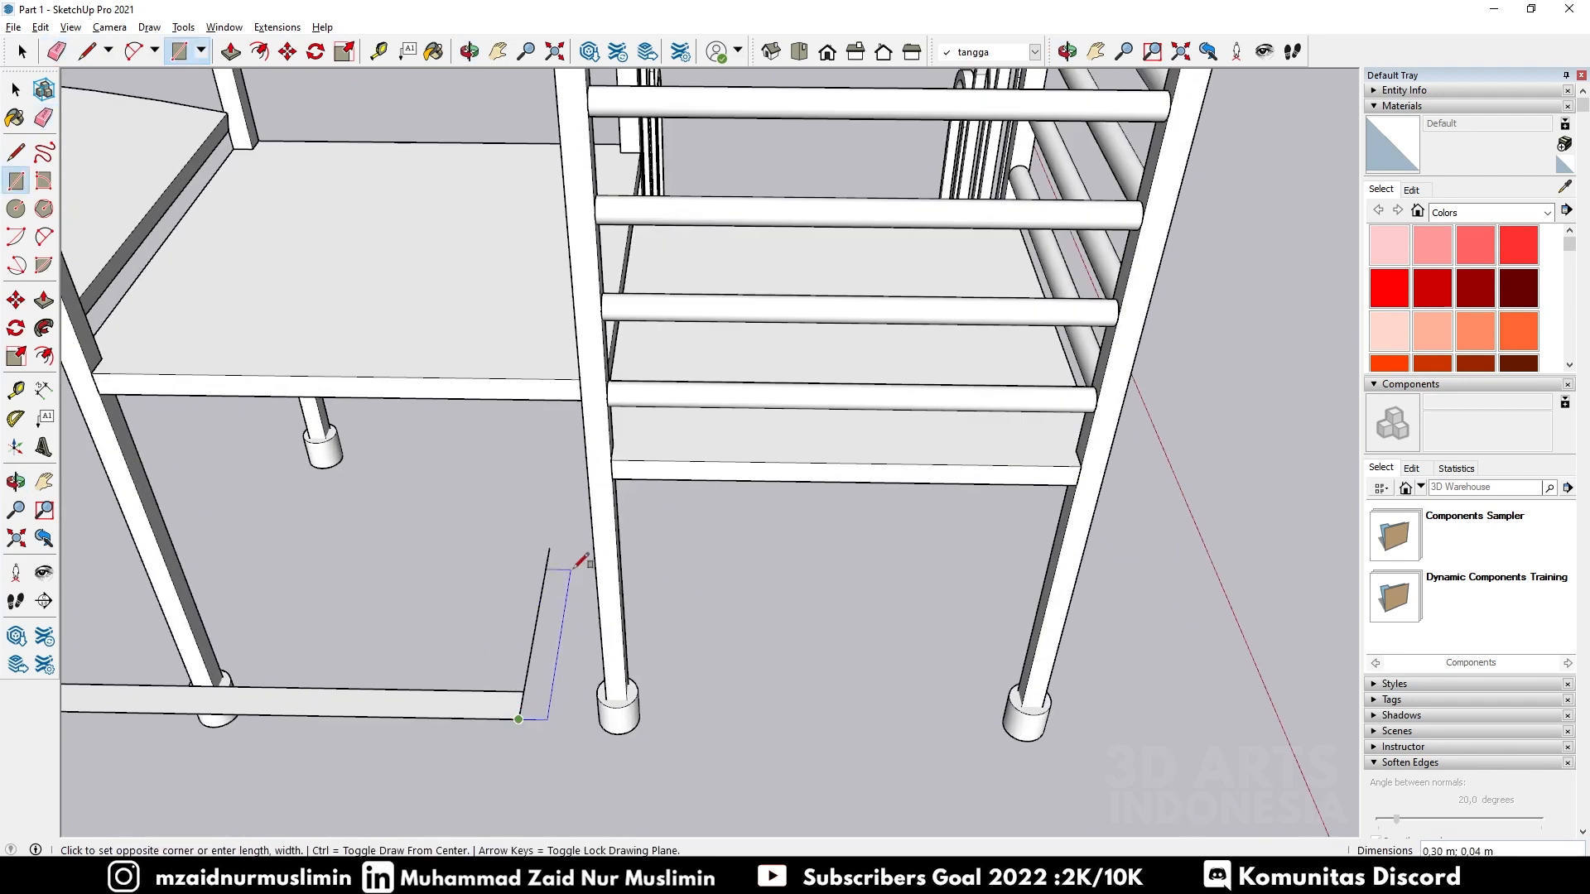
text(0,05;0,3)
key(Escape)
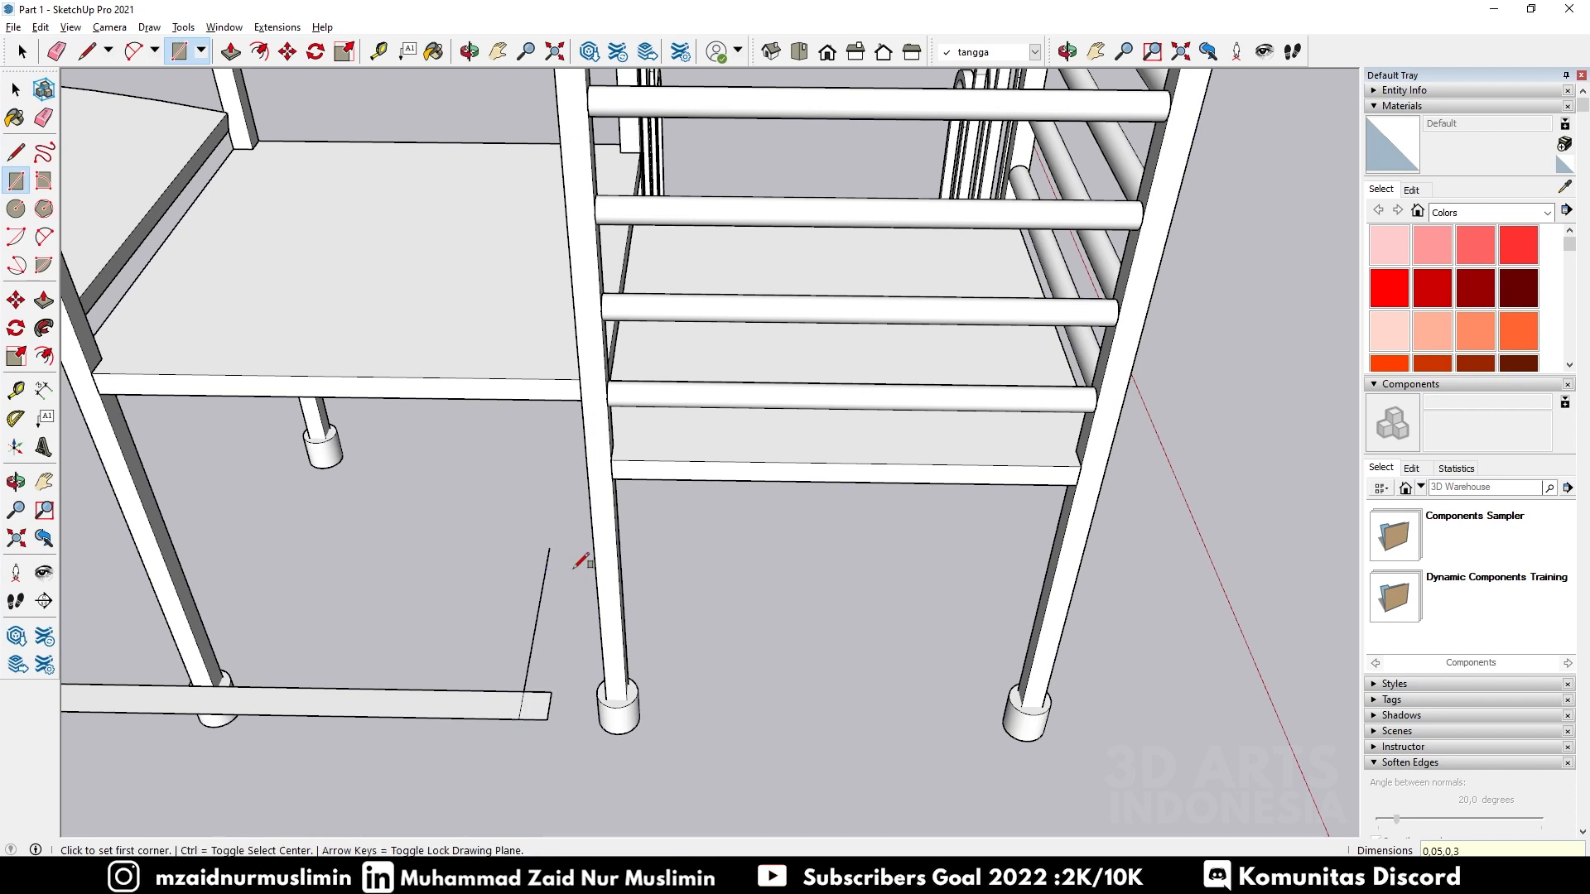
Step: Draw a 0.35 by 0.05 m rectangle along the outer side of the remaining short line, starting from its free end
click(549, 547)
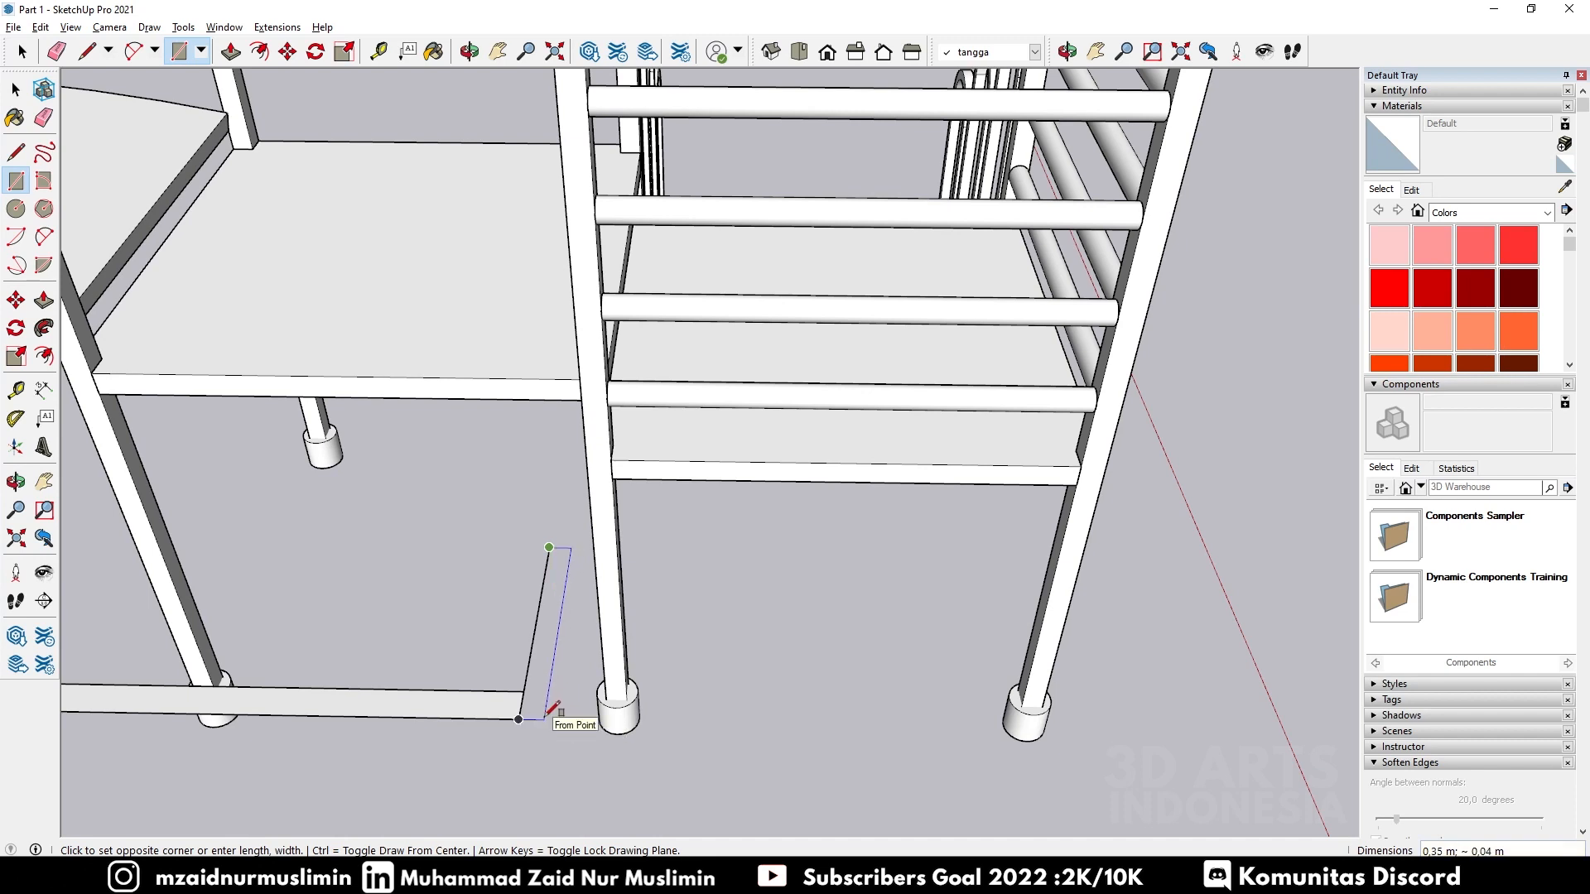
text(0,)
key(Return)
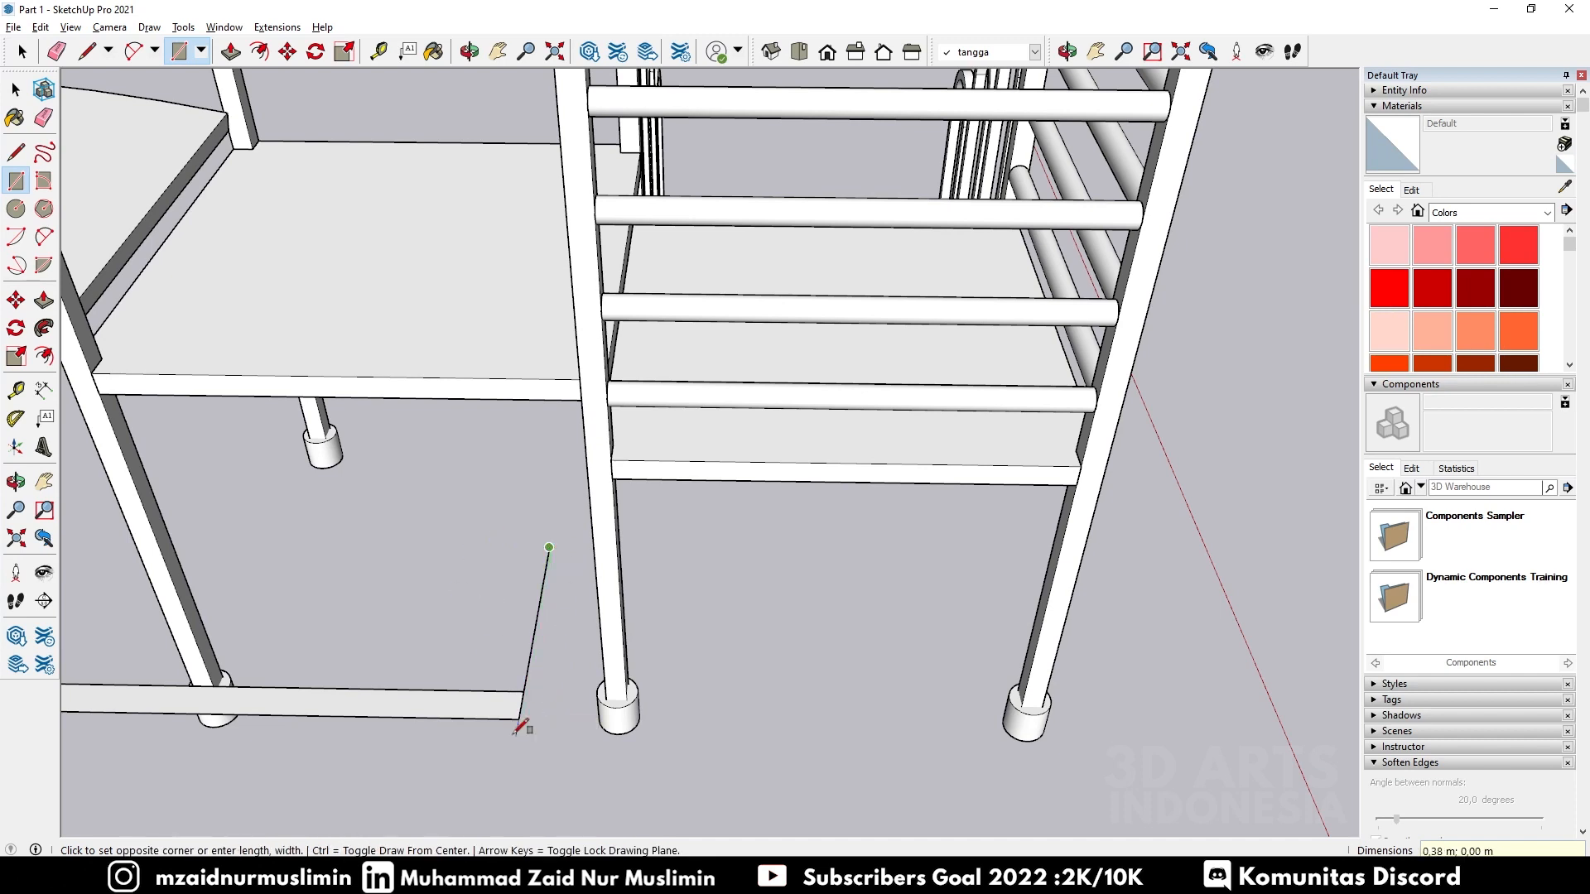
text(0,)
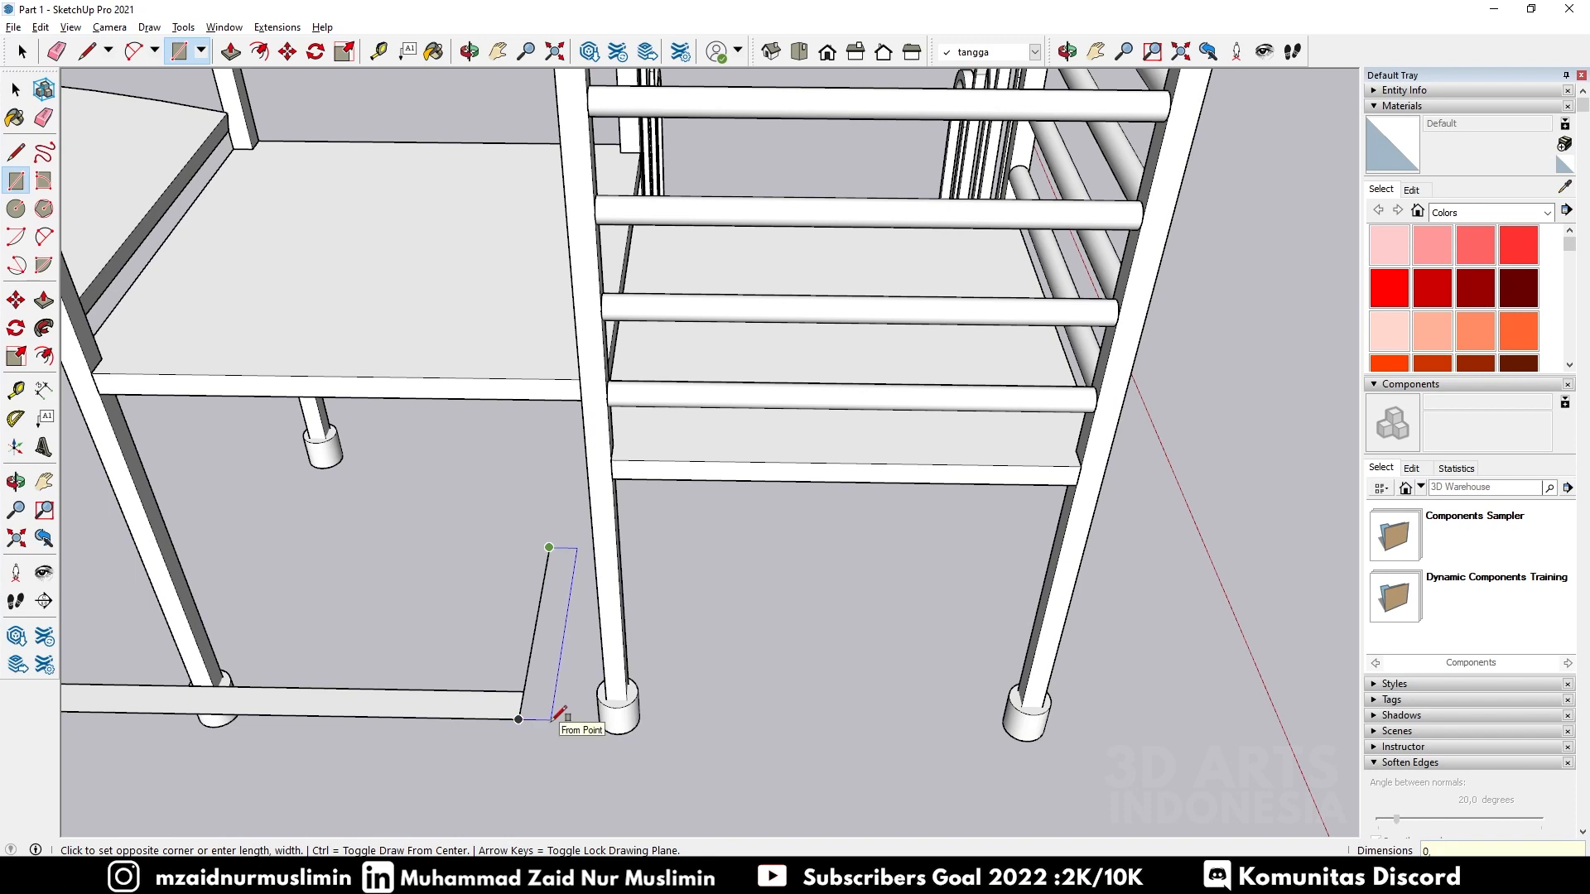
text(35;0,05)
key(Return)
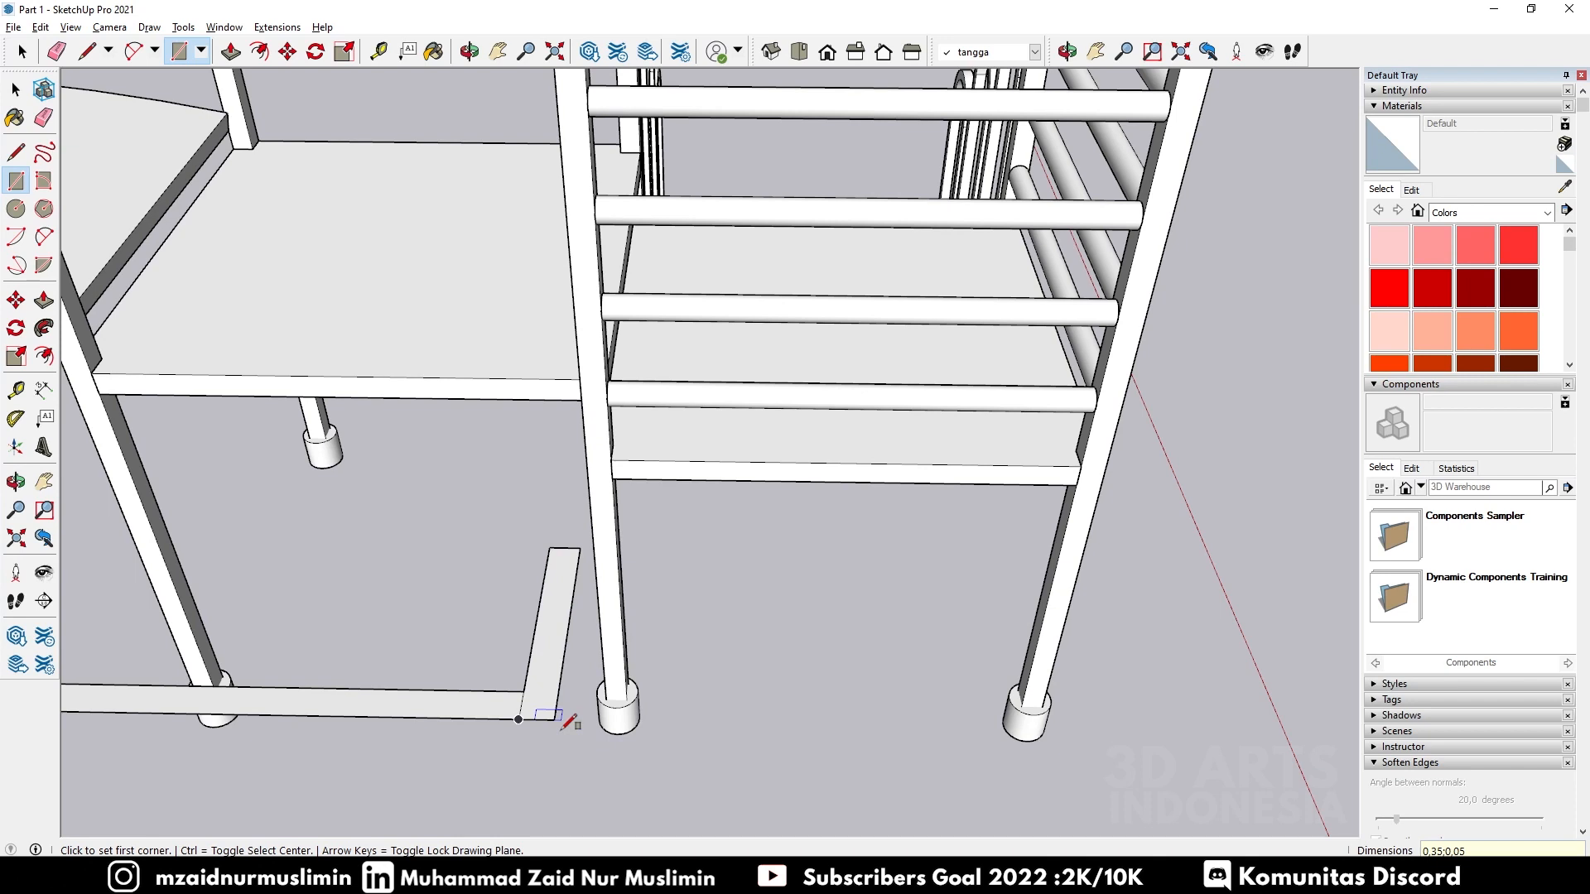
Step: Erase the leftover dividing edge between the strips and make the merged U-shaped face a group
key(e)
scroll(930, 653, down, 3)
mouse_move(480, 609)
middle_down()
mouse_move(608, 597)
mouse_move(574, 561)
mouse_move(584, 546)
middle_up()
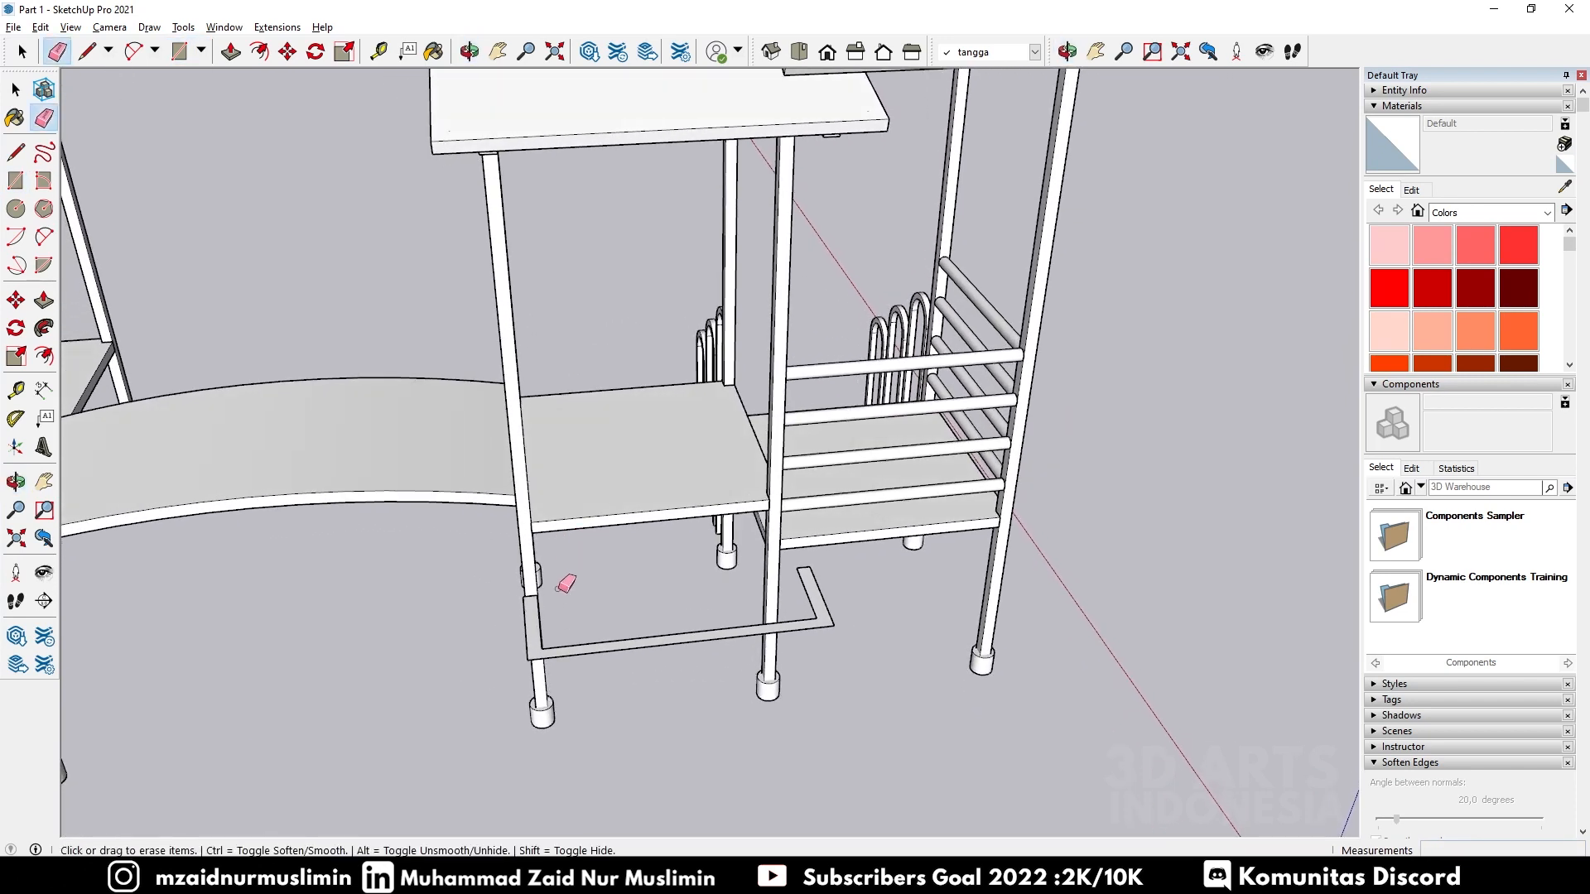
middle_drag(472, 632, 787, 639)
key(space)
scroll(818, 638, up, 3)
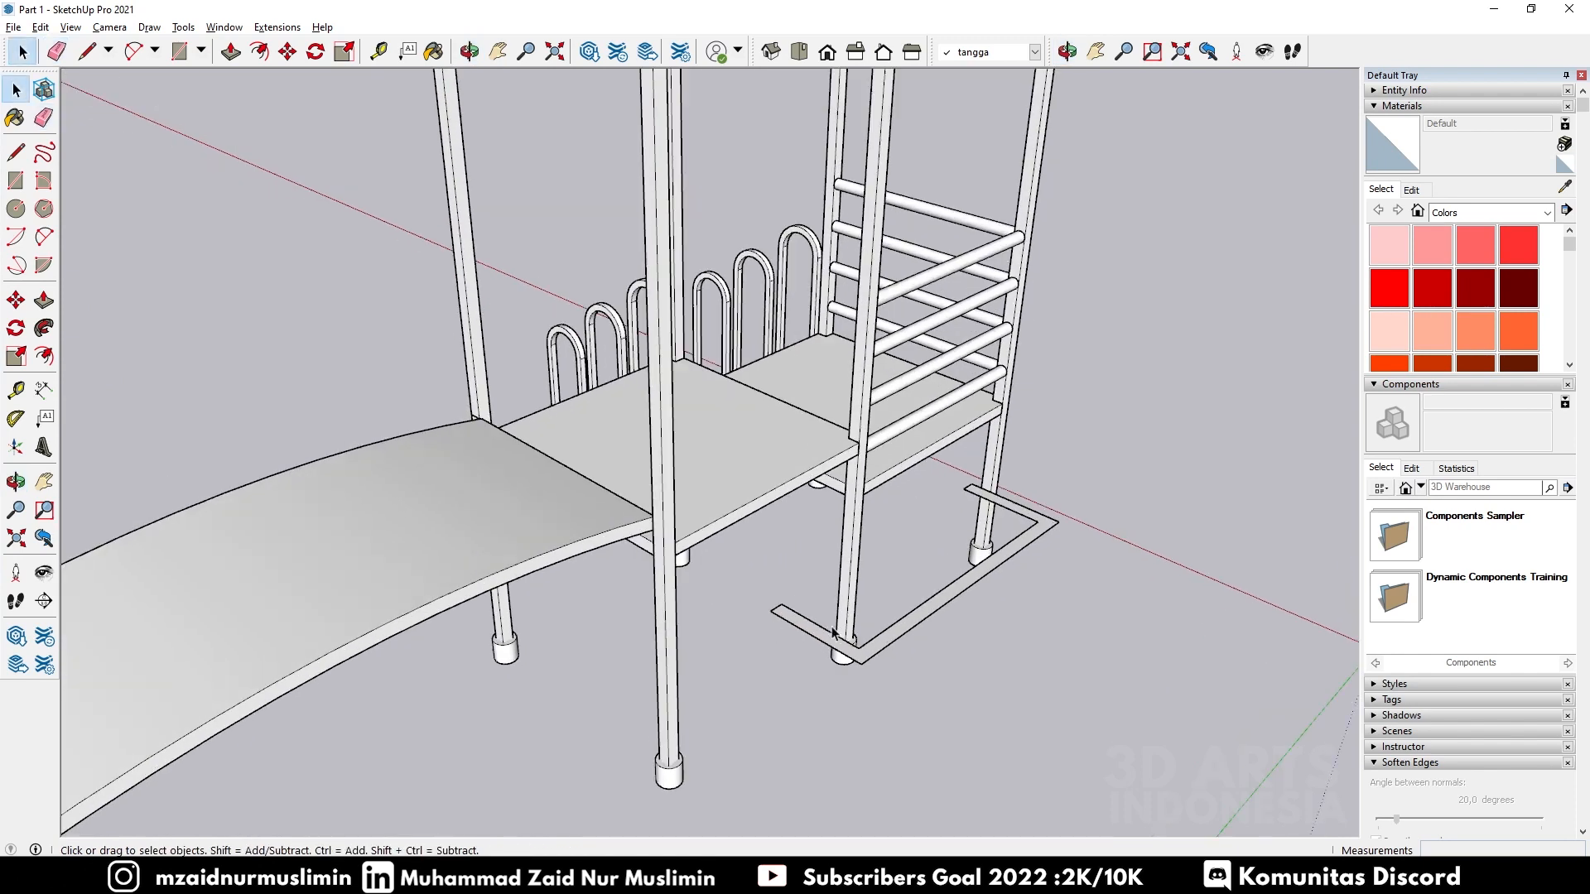
double_click(817, 637)
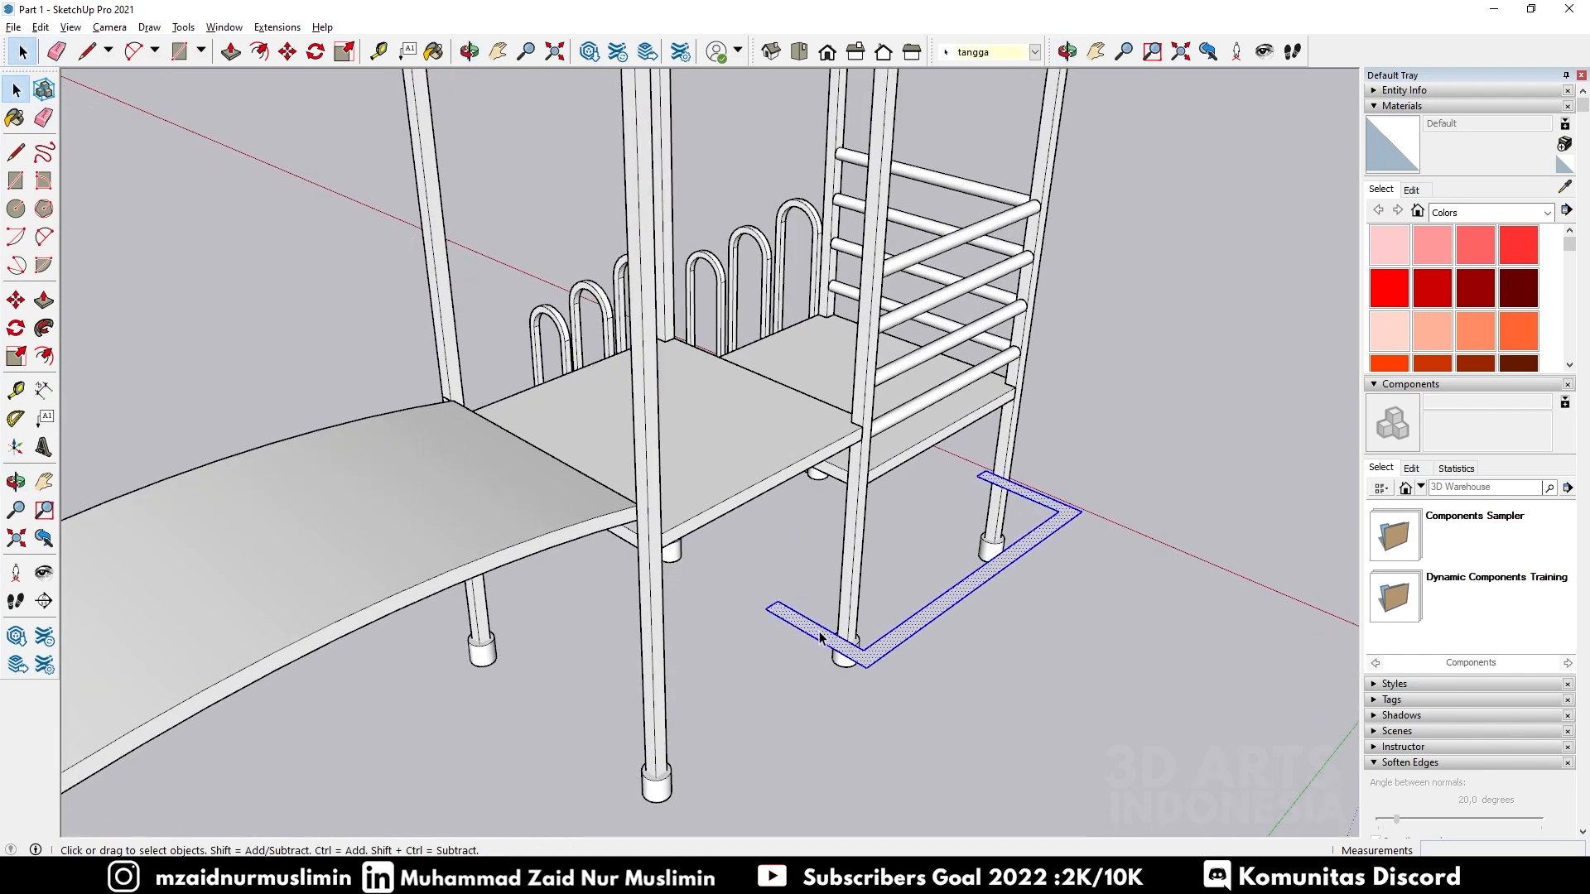
right_click(818, 637)
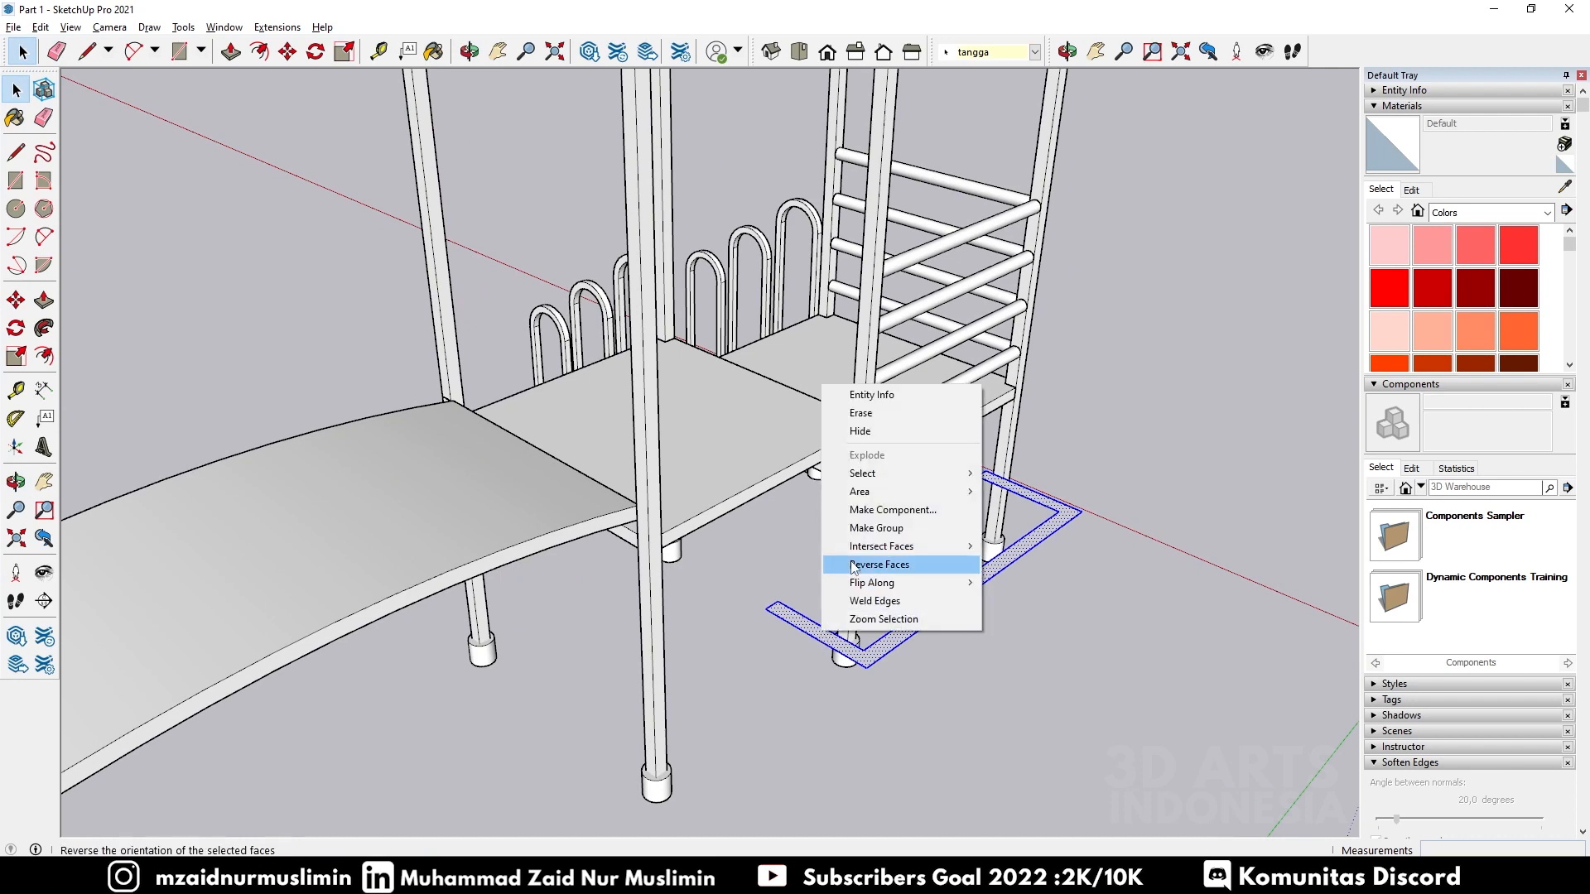
click(894, 530)
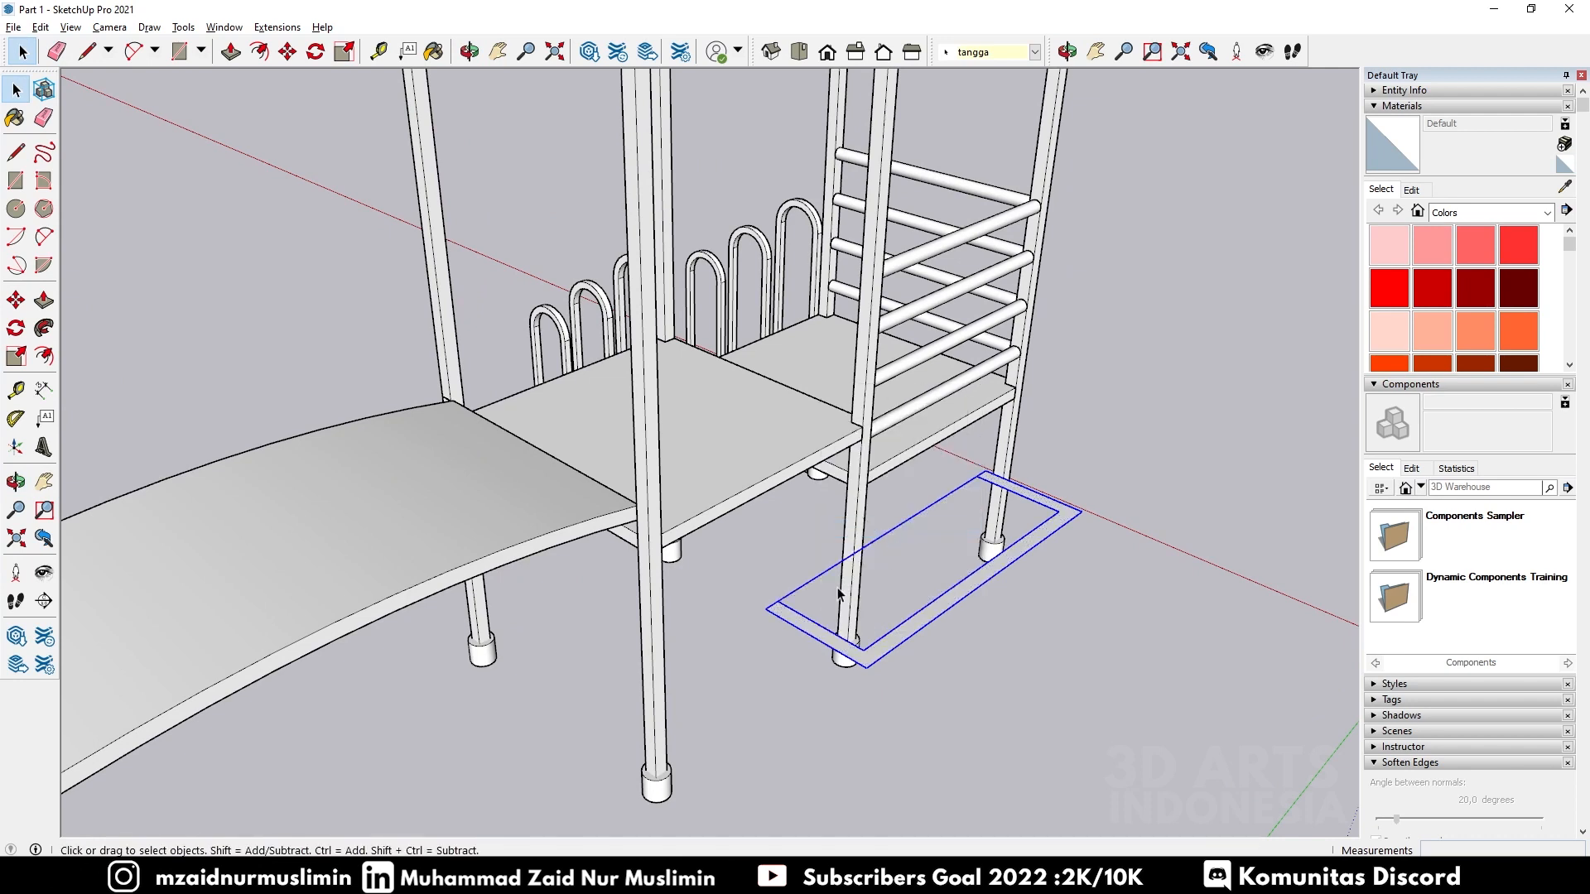
Step: Extrude the U-shaped face 0.2 m upward inside its group and leave the group
double_click(801, 627)
key(p)
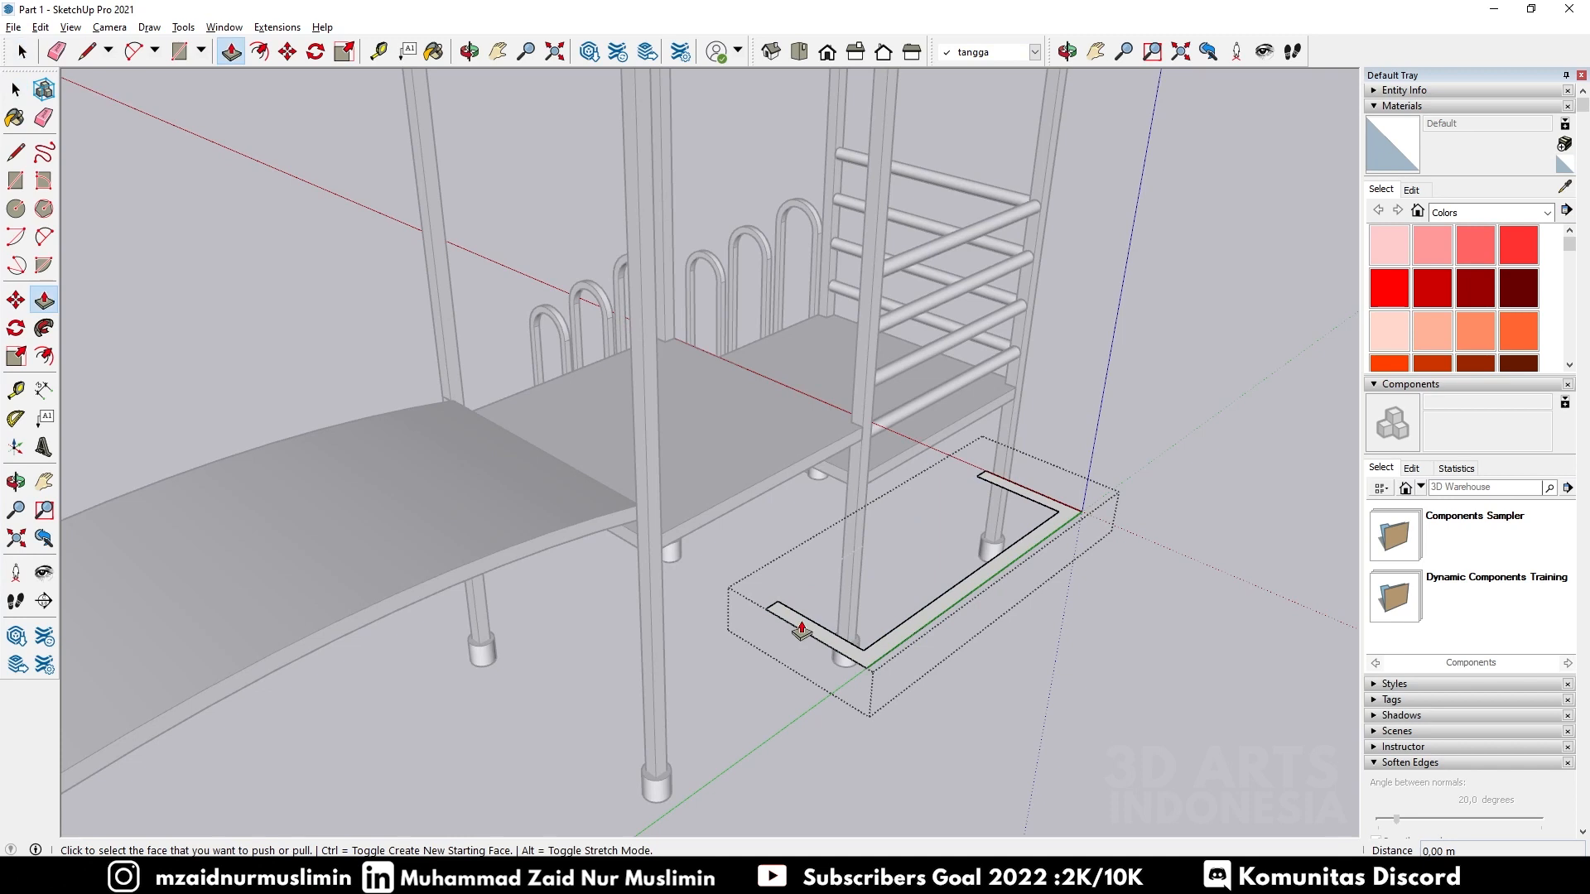
click(799, 625)
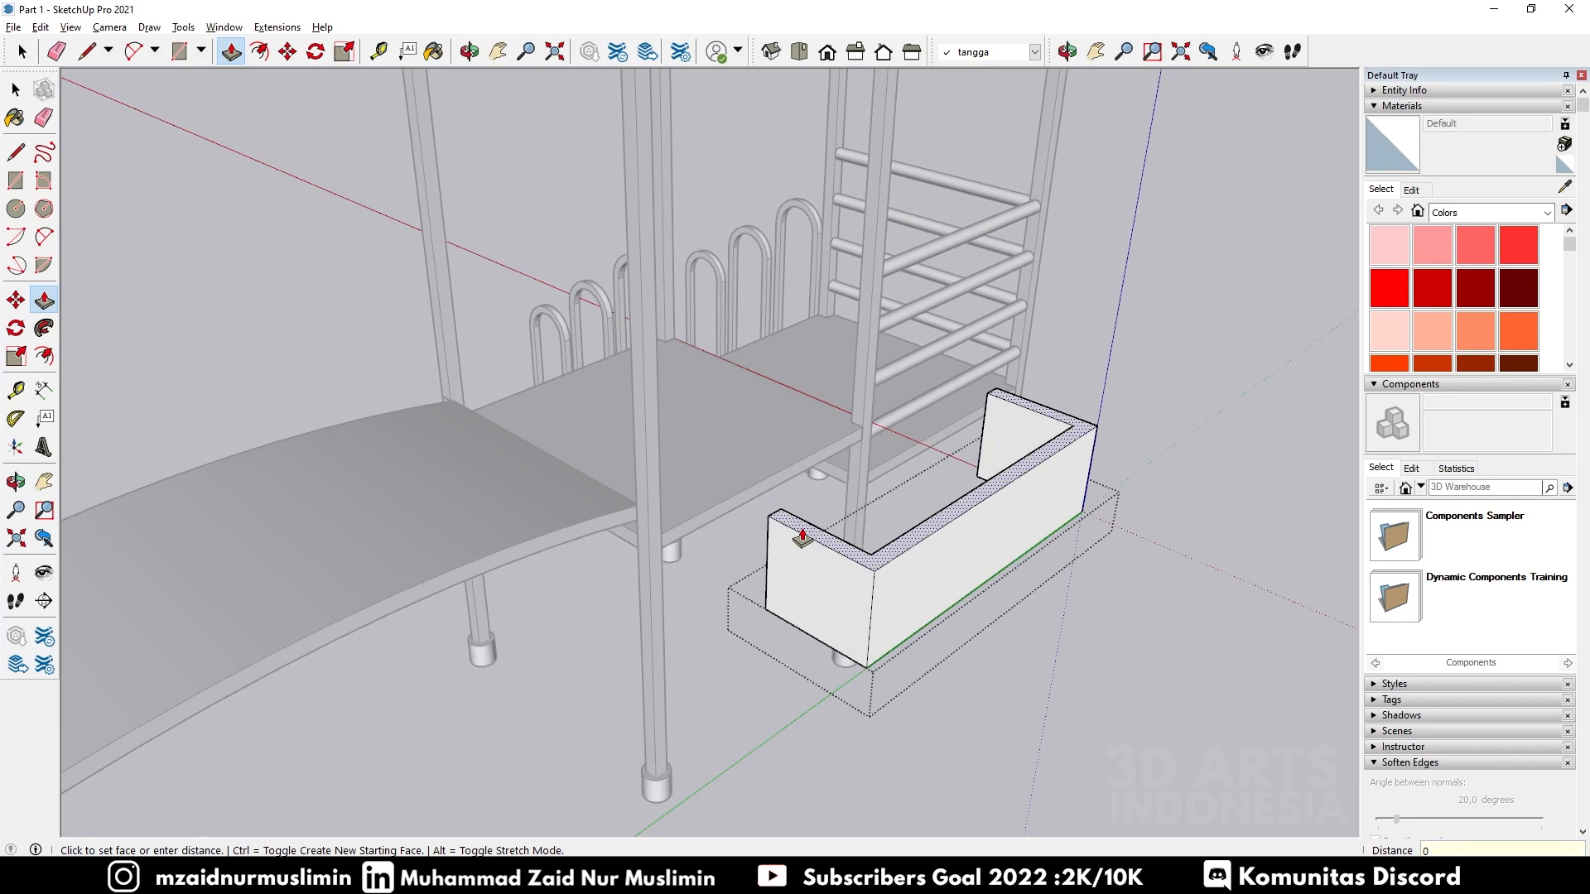
key(Return)
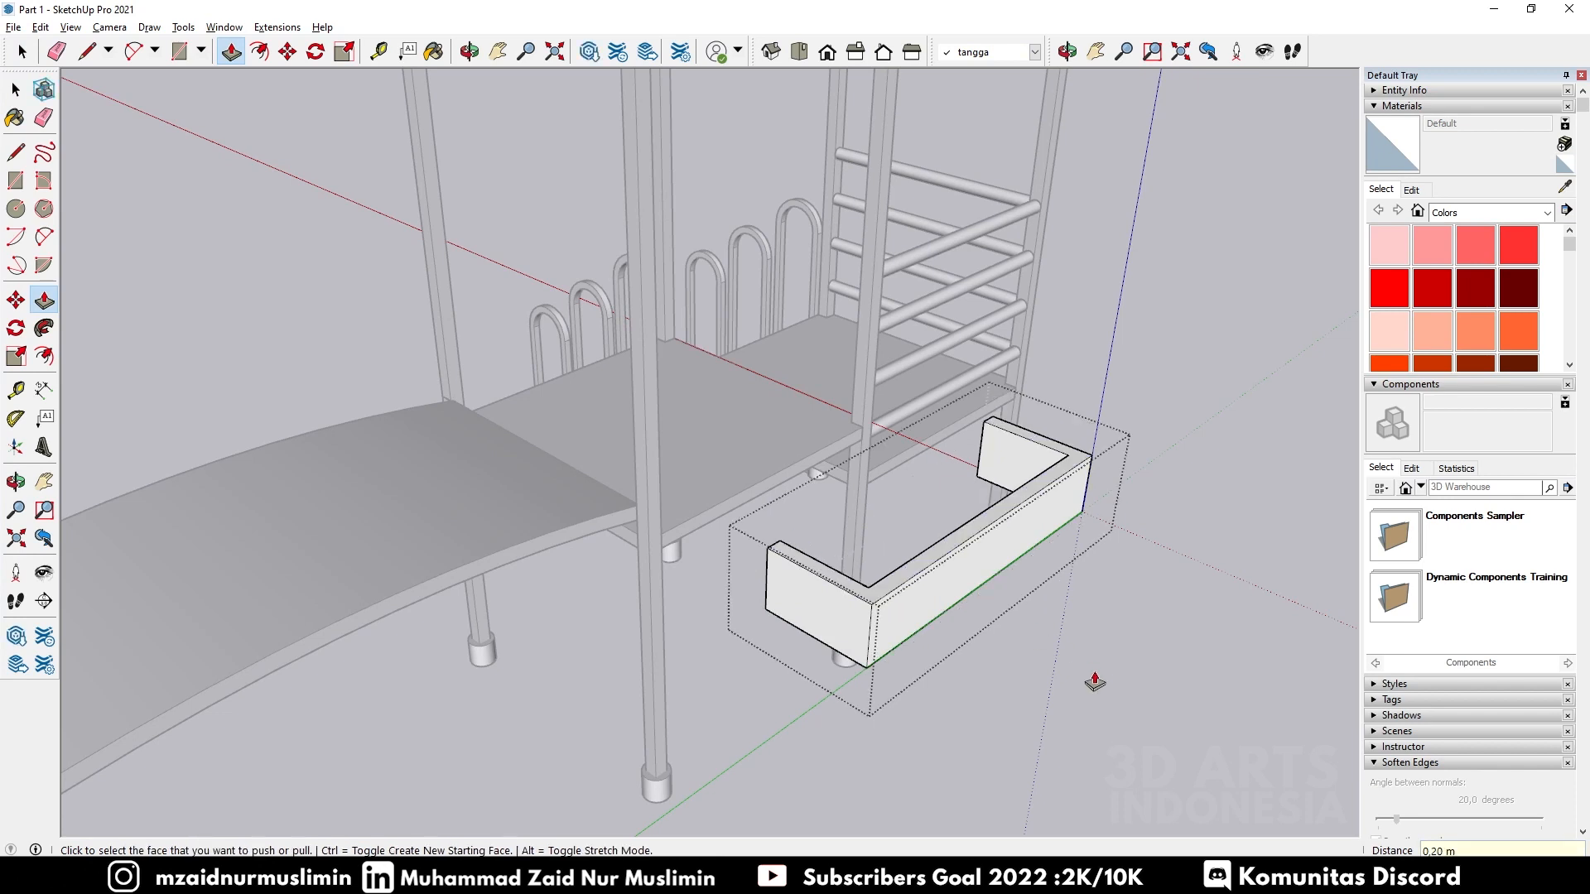
key(space)
click(1065, 680)
Step: Inside the U-shaped group, draw a line across the mid-height of the end face nearest the curved bridge
middle_drag(1089, 657, 874, 610)
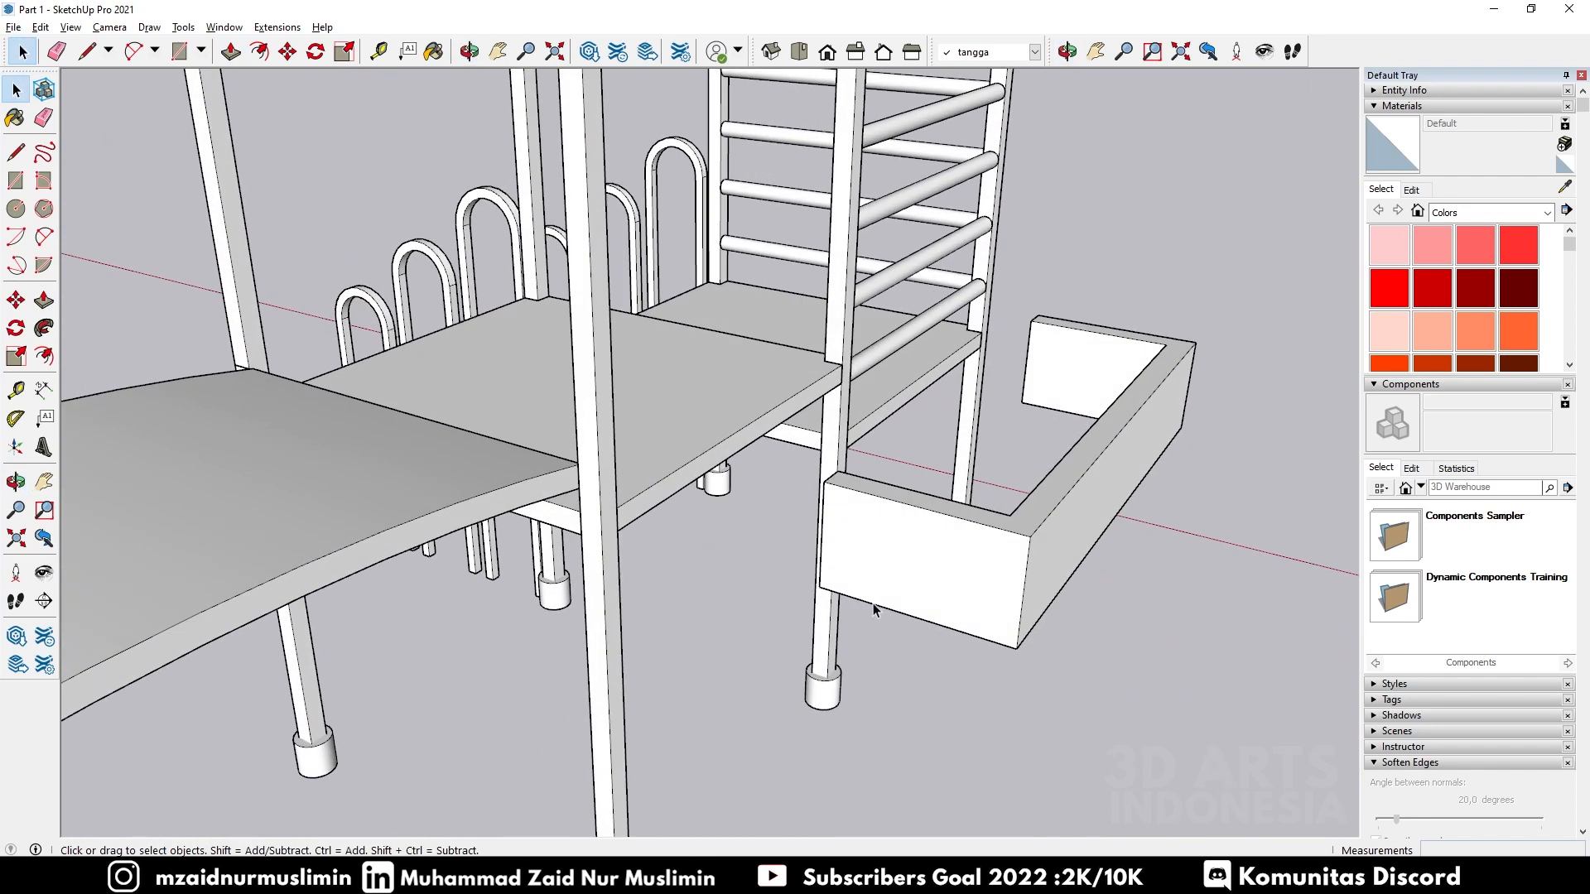
scroll(886, 557, up, 2)
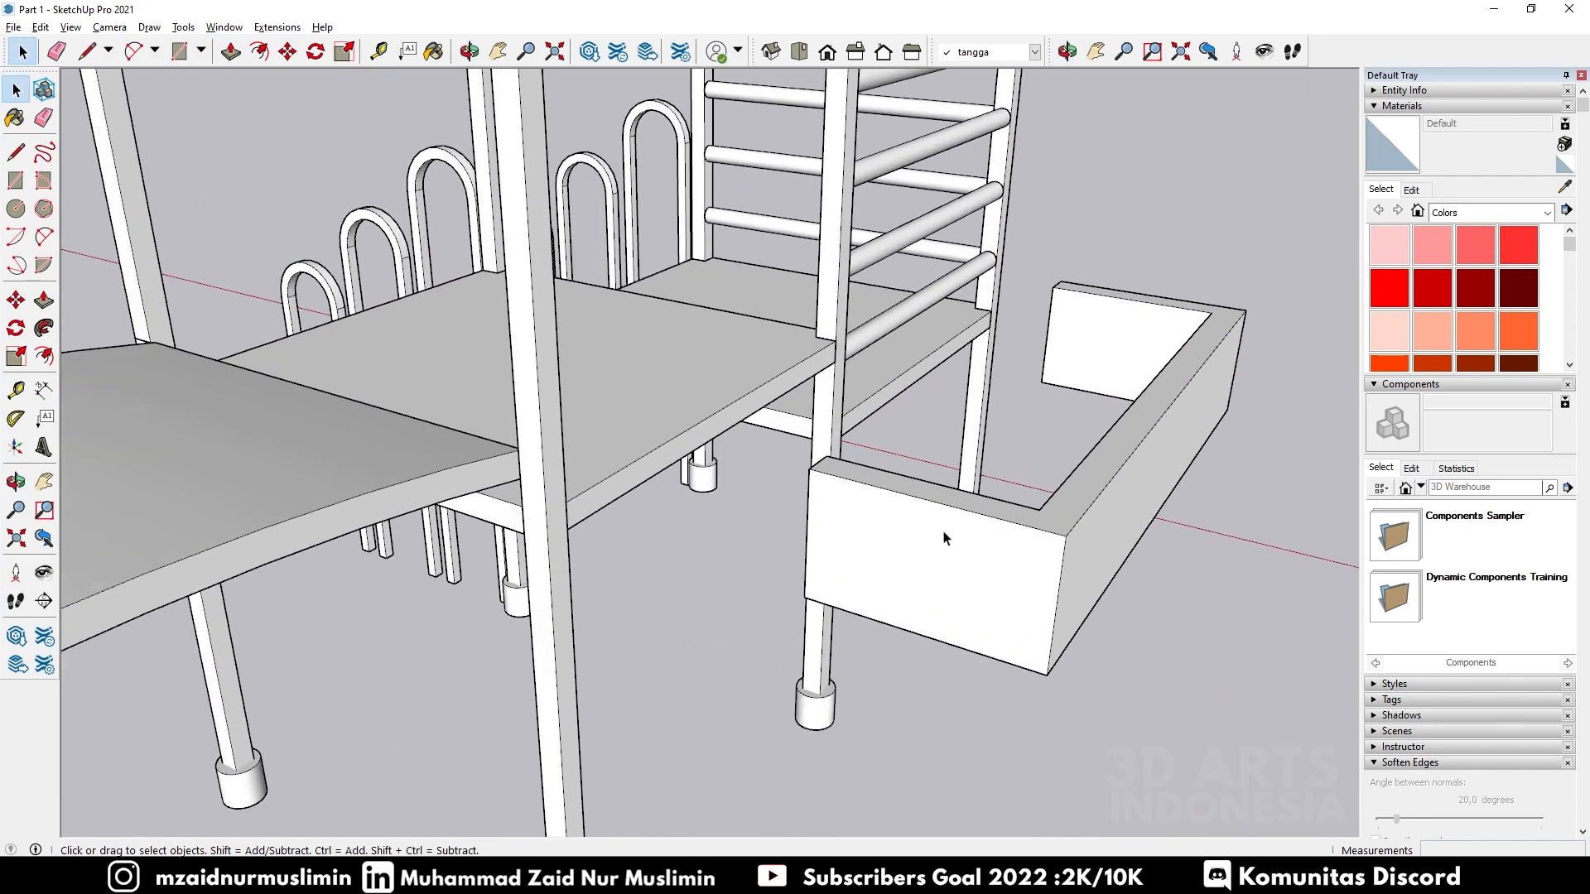
double_click(944, 539)
scroll(934, 540, up, 1)
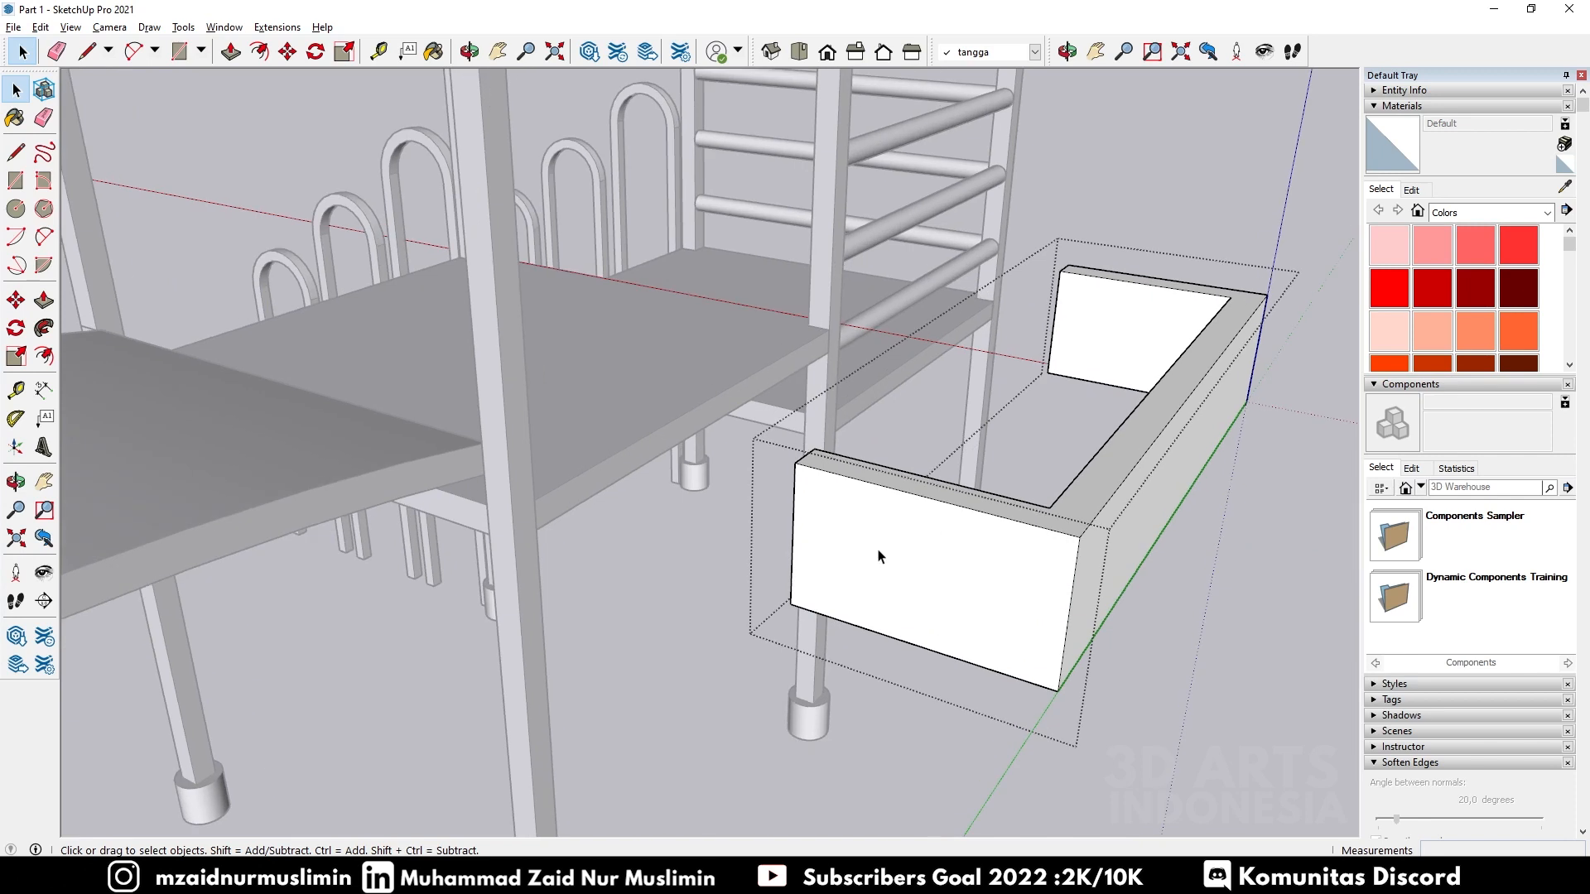
key(l)
click(792, 536)
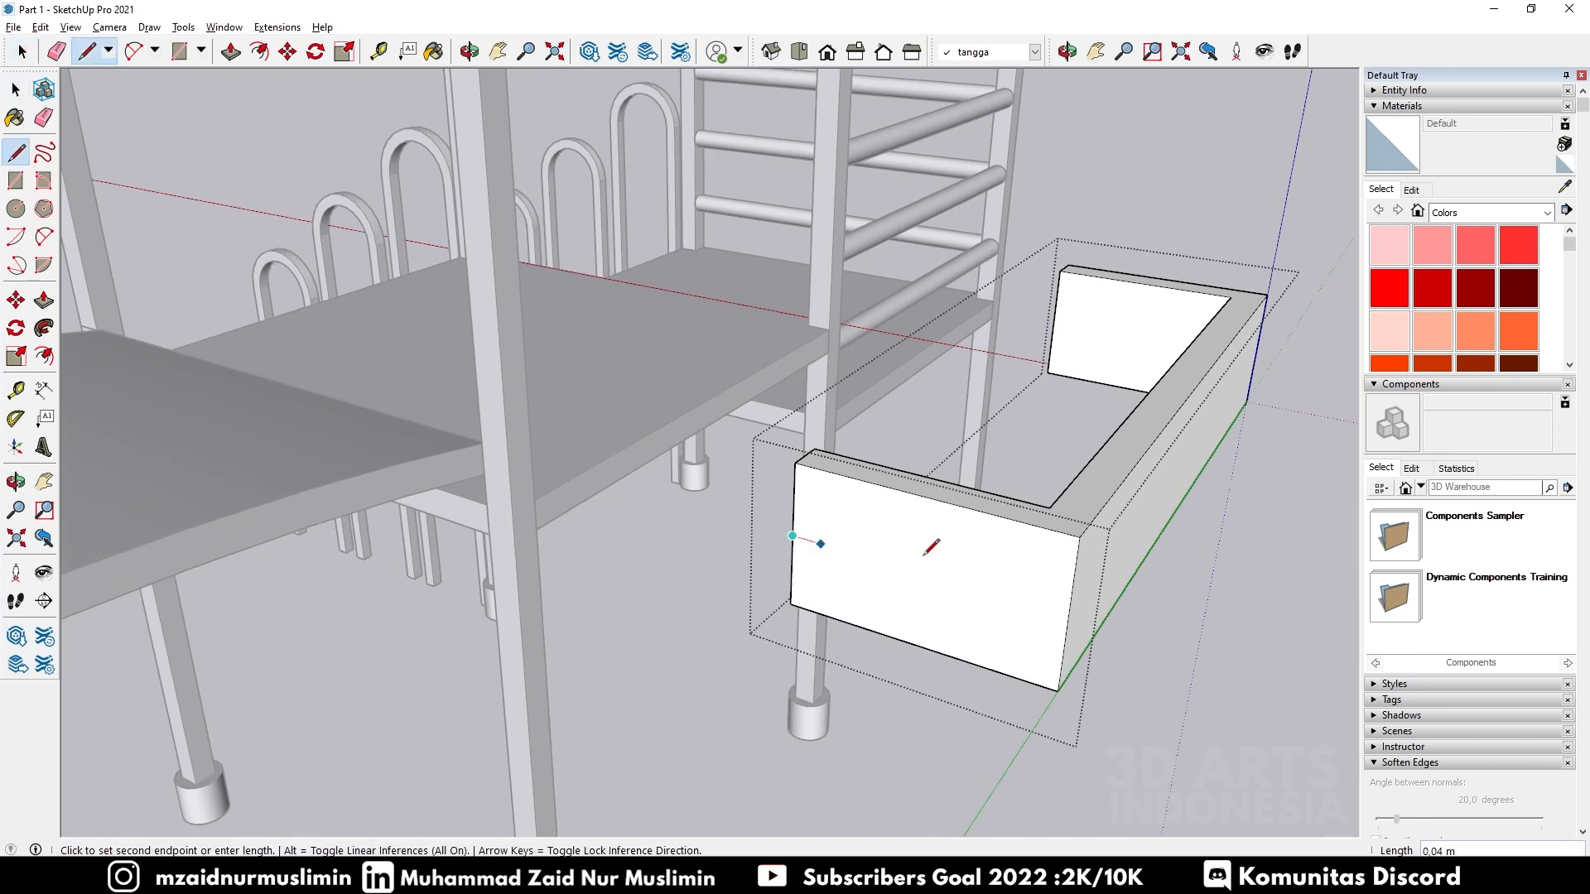
click(1070, 612)
click(1077, 611)
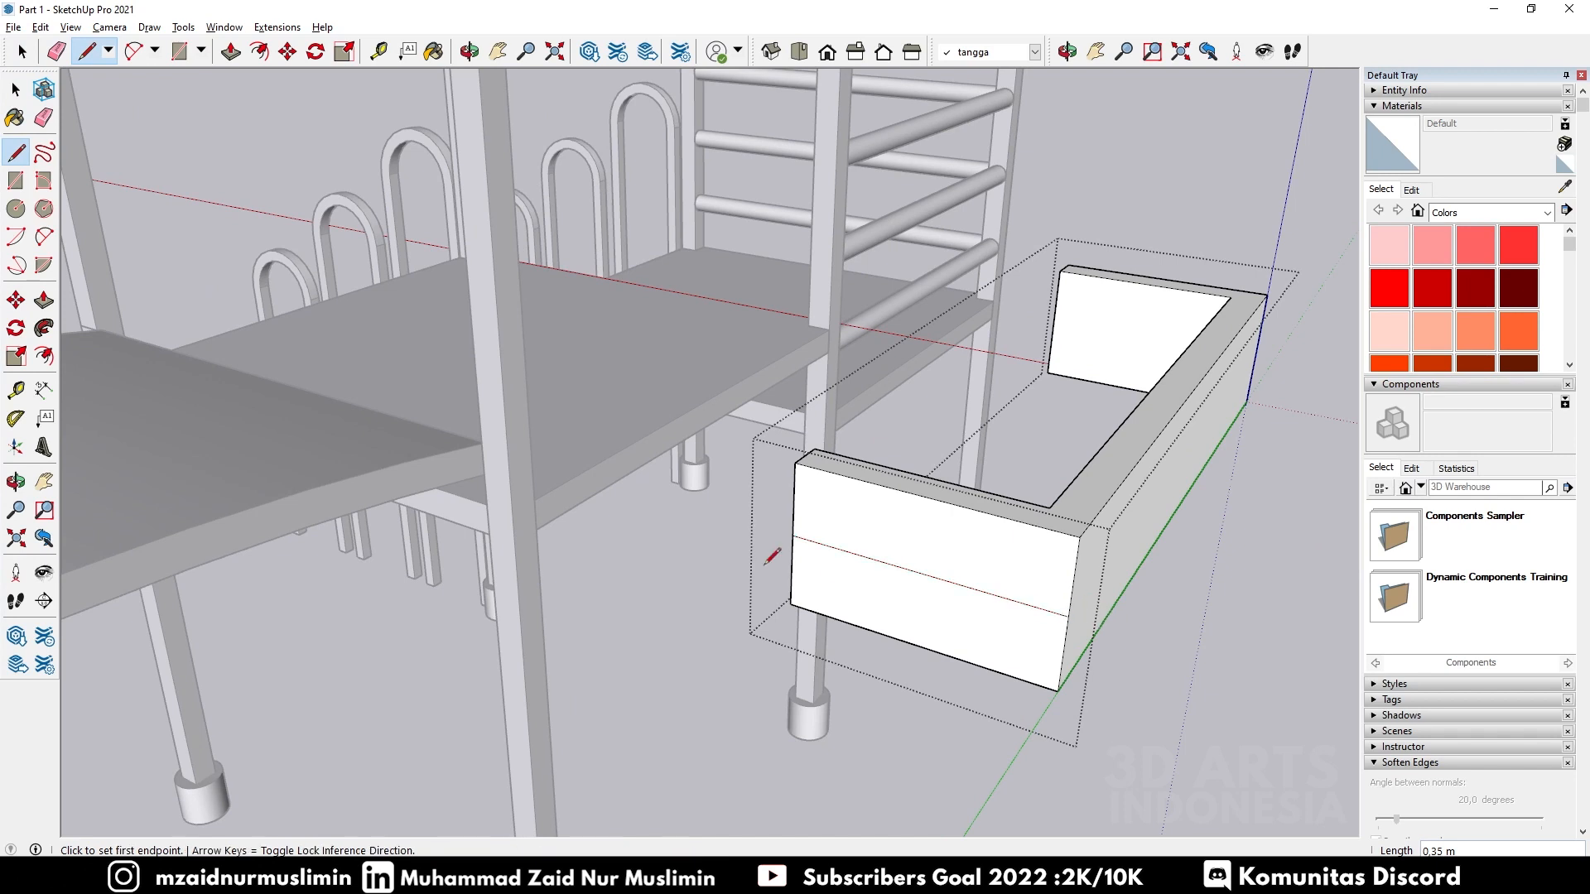
Step: Try a circle of 0.08 m radius centred on the end face's midline with the line inside it erased
middle_drag(766, 562, 958, 549)
scroll(821, 531, down, 1)
scroll(952, 533, up, 1)
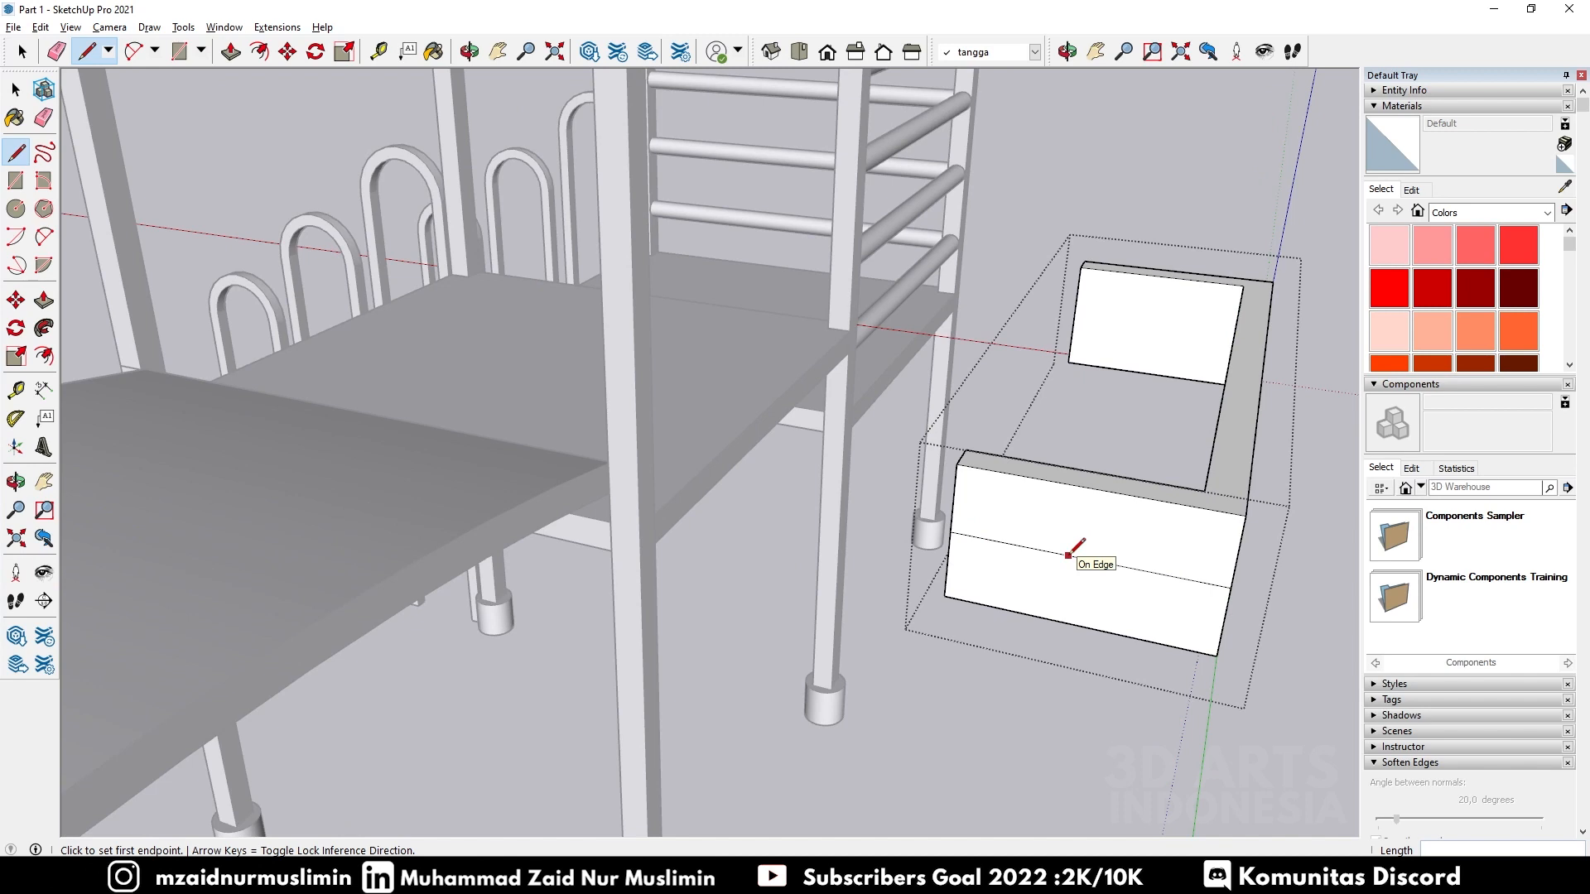
key(c)
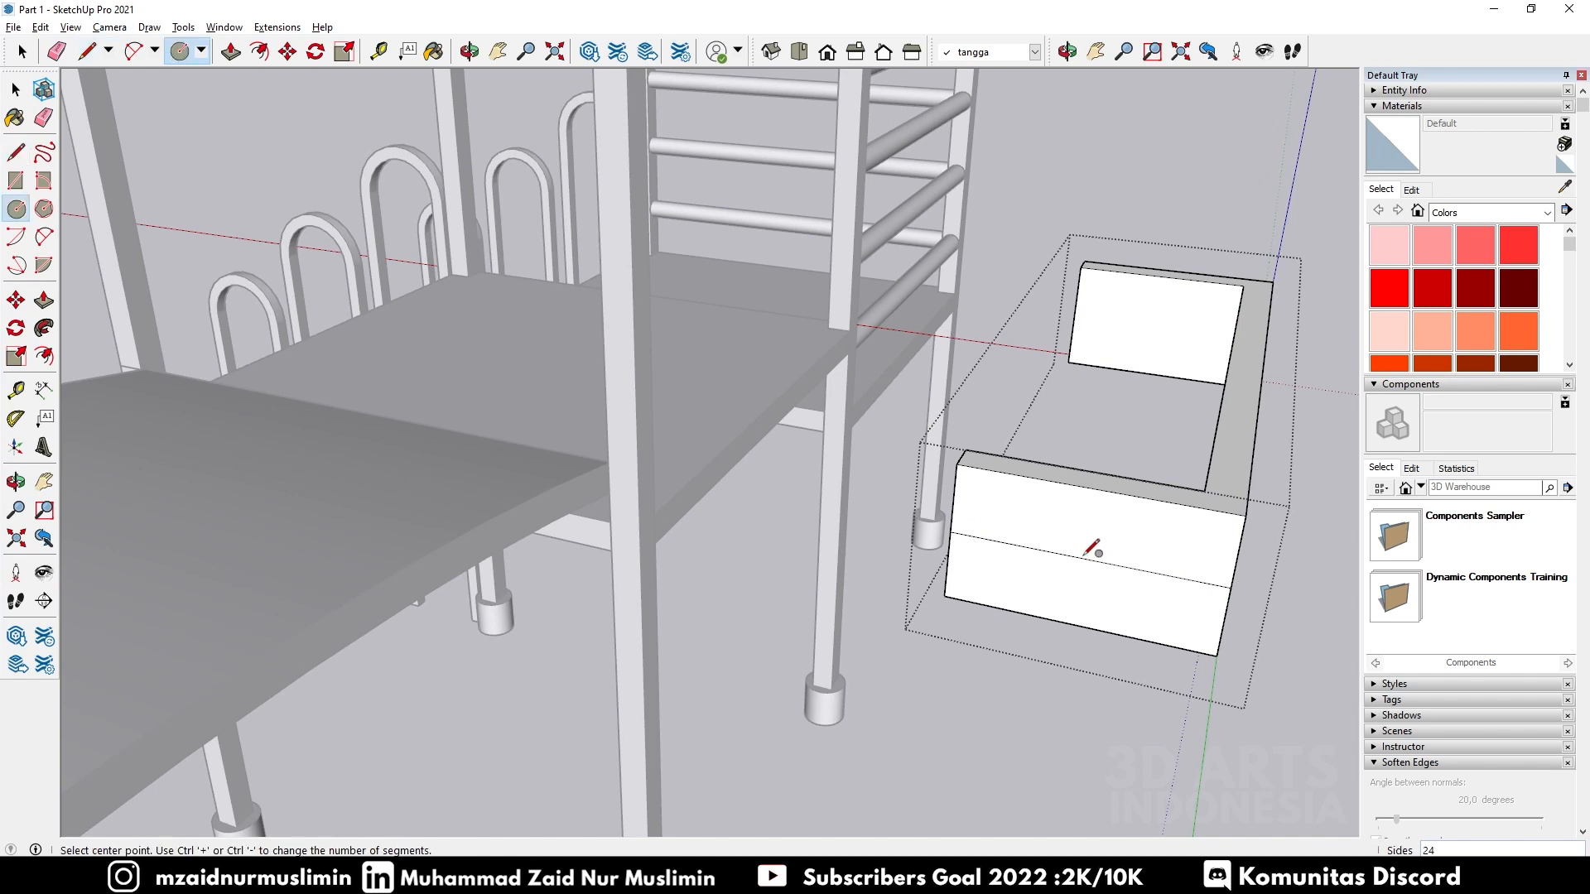
click(1085, 559)
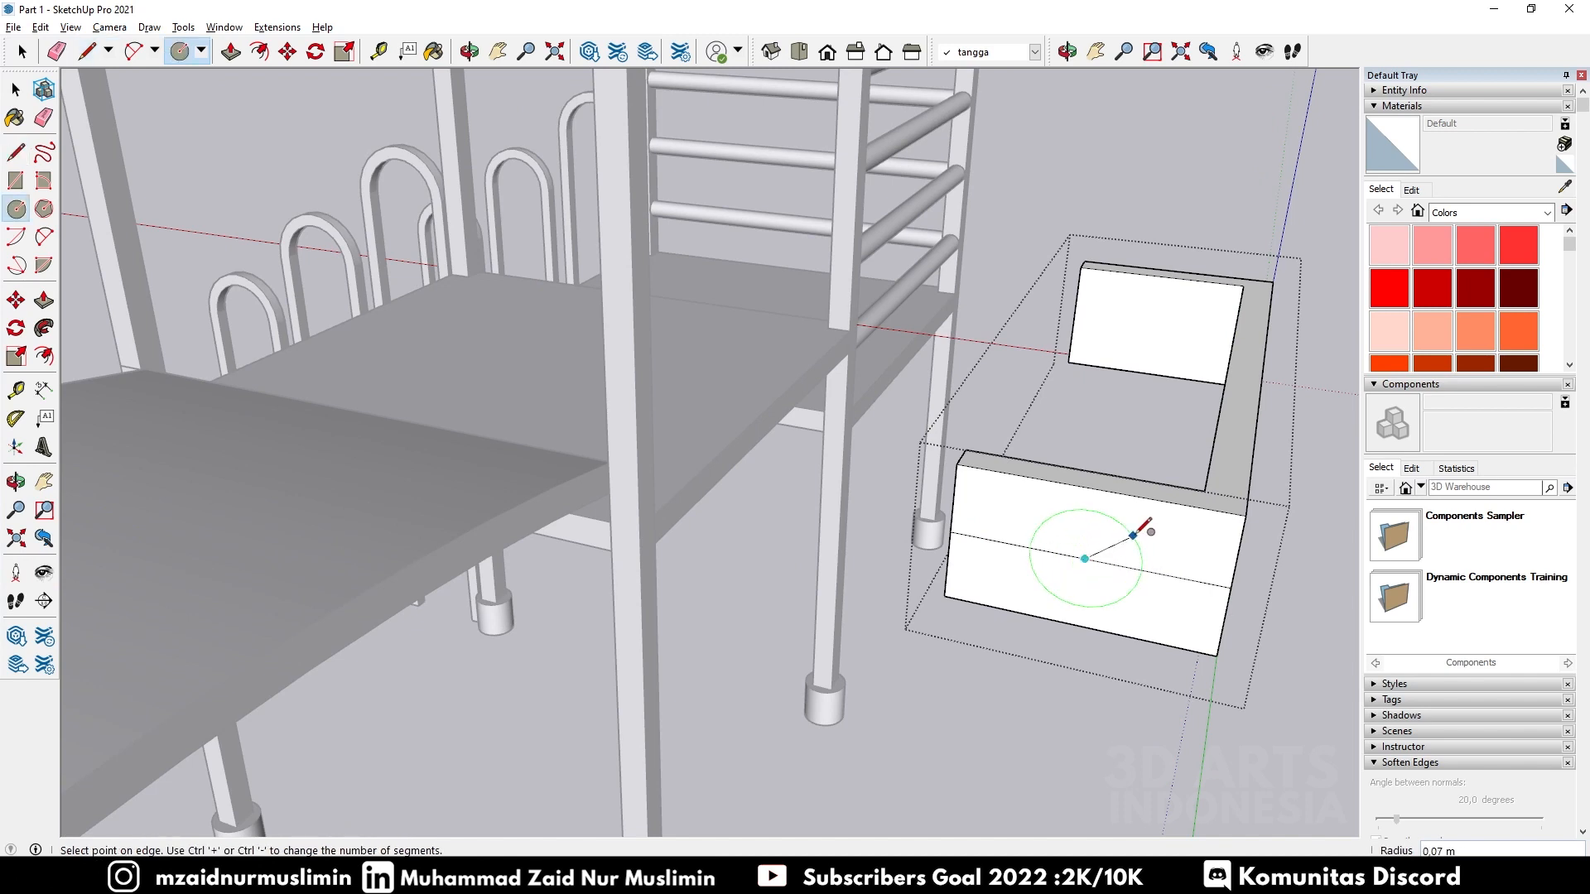
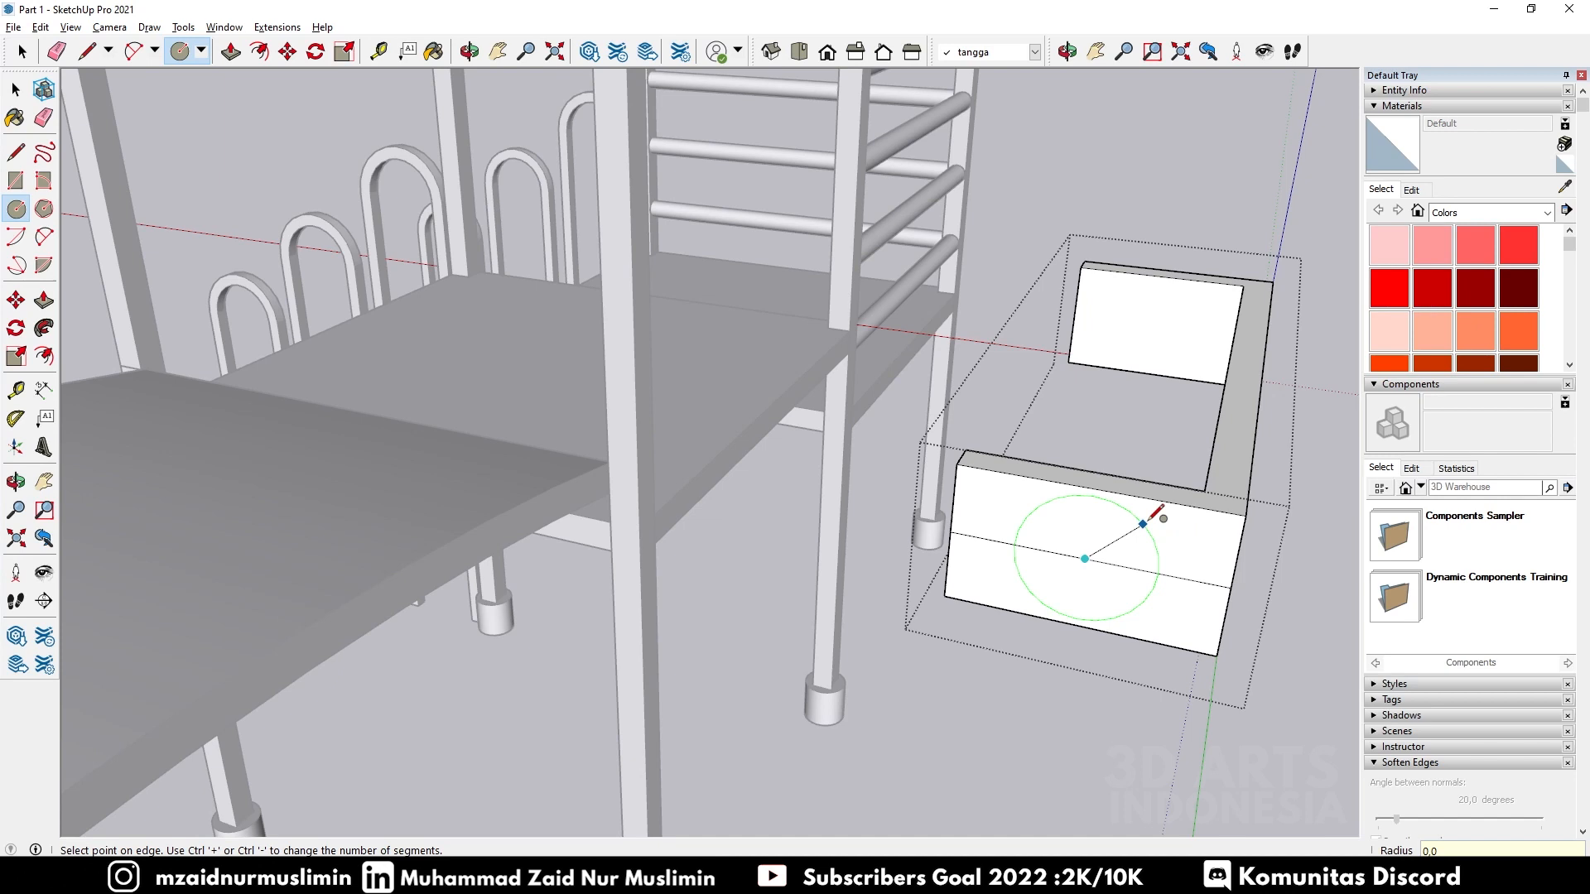
text(8)
key(Return)
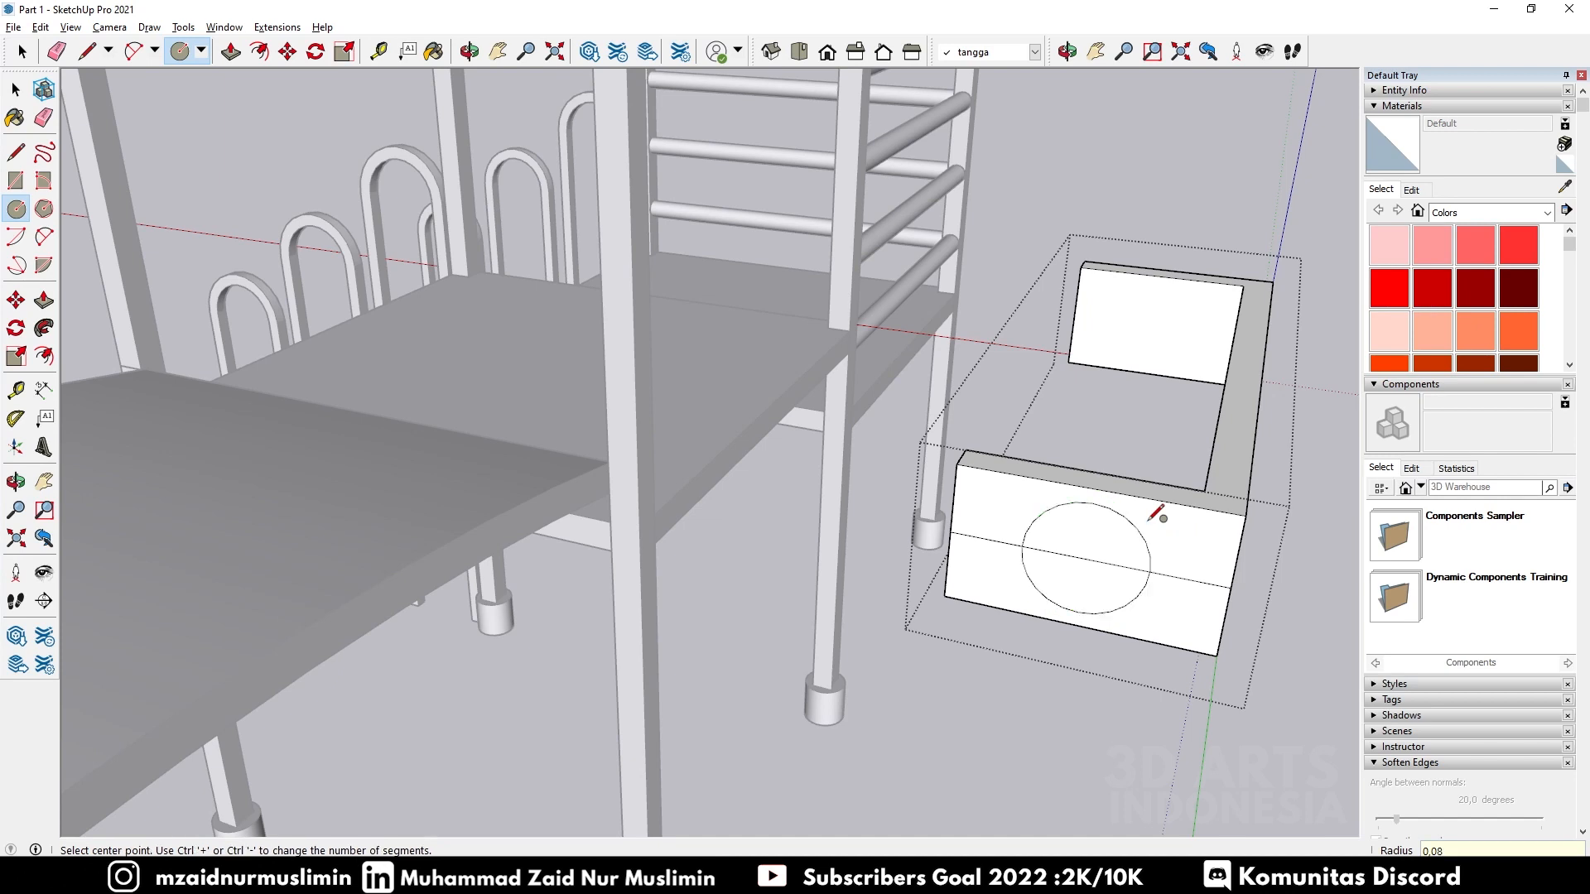
key(space)
key(e)
click(1091, 560)
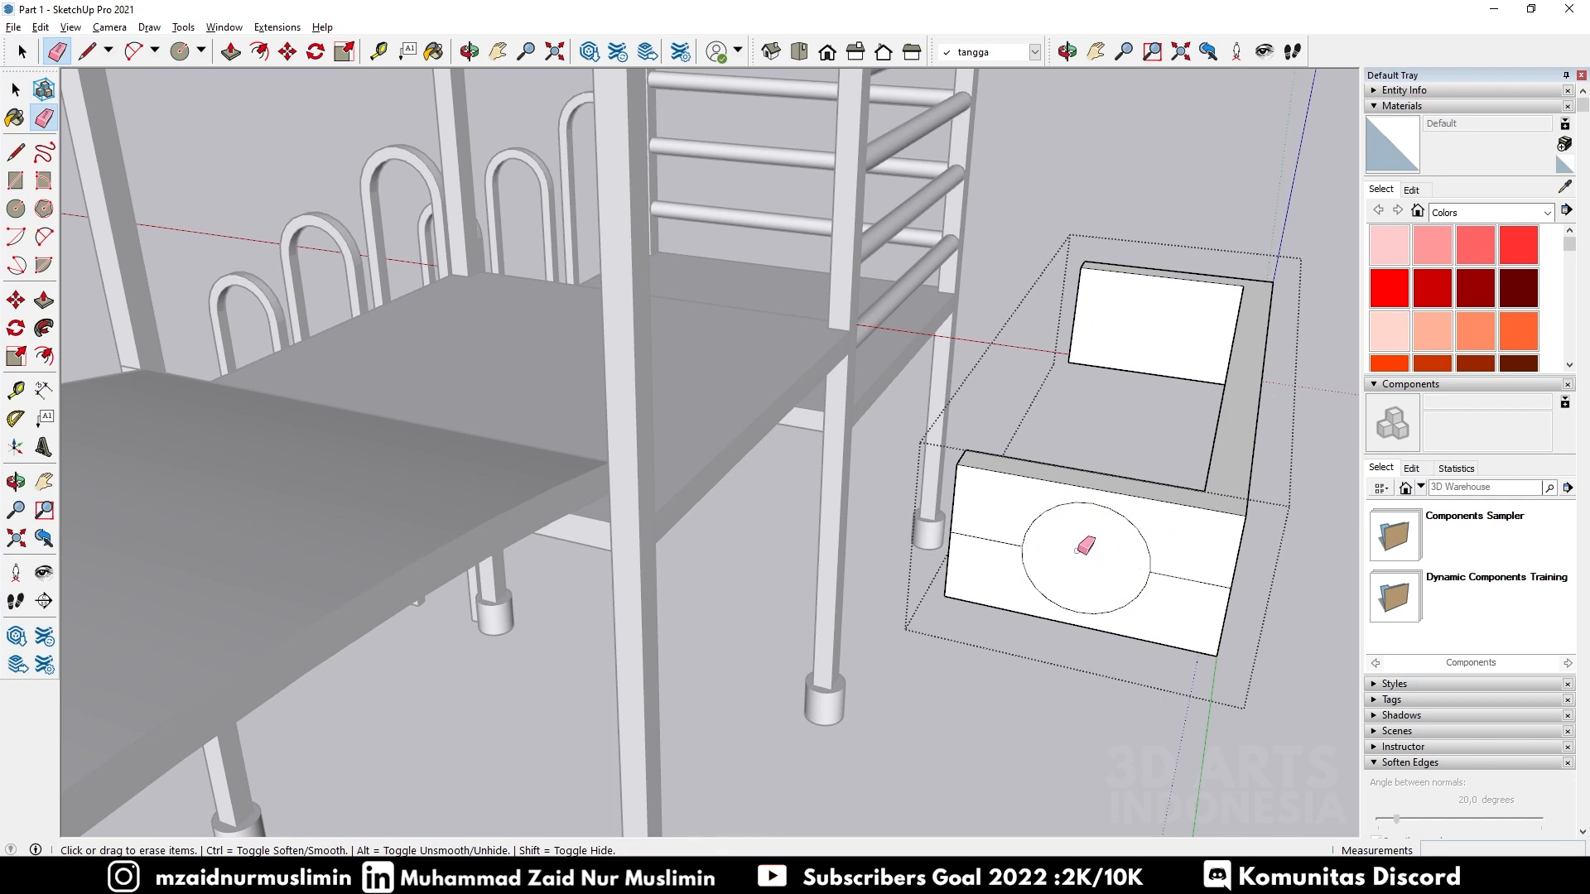
key(ctrl+z)
key(ctrl+z)
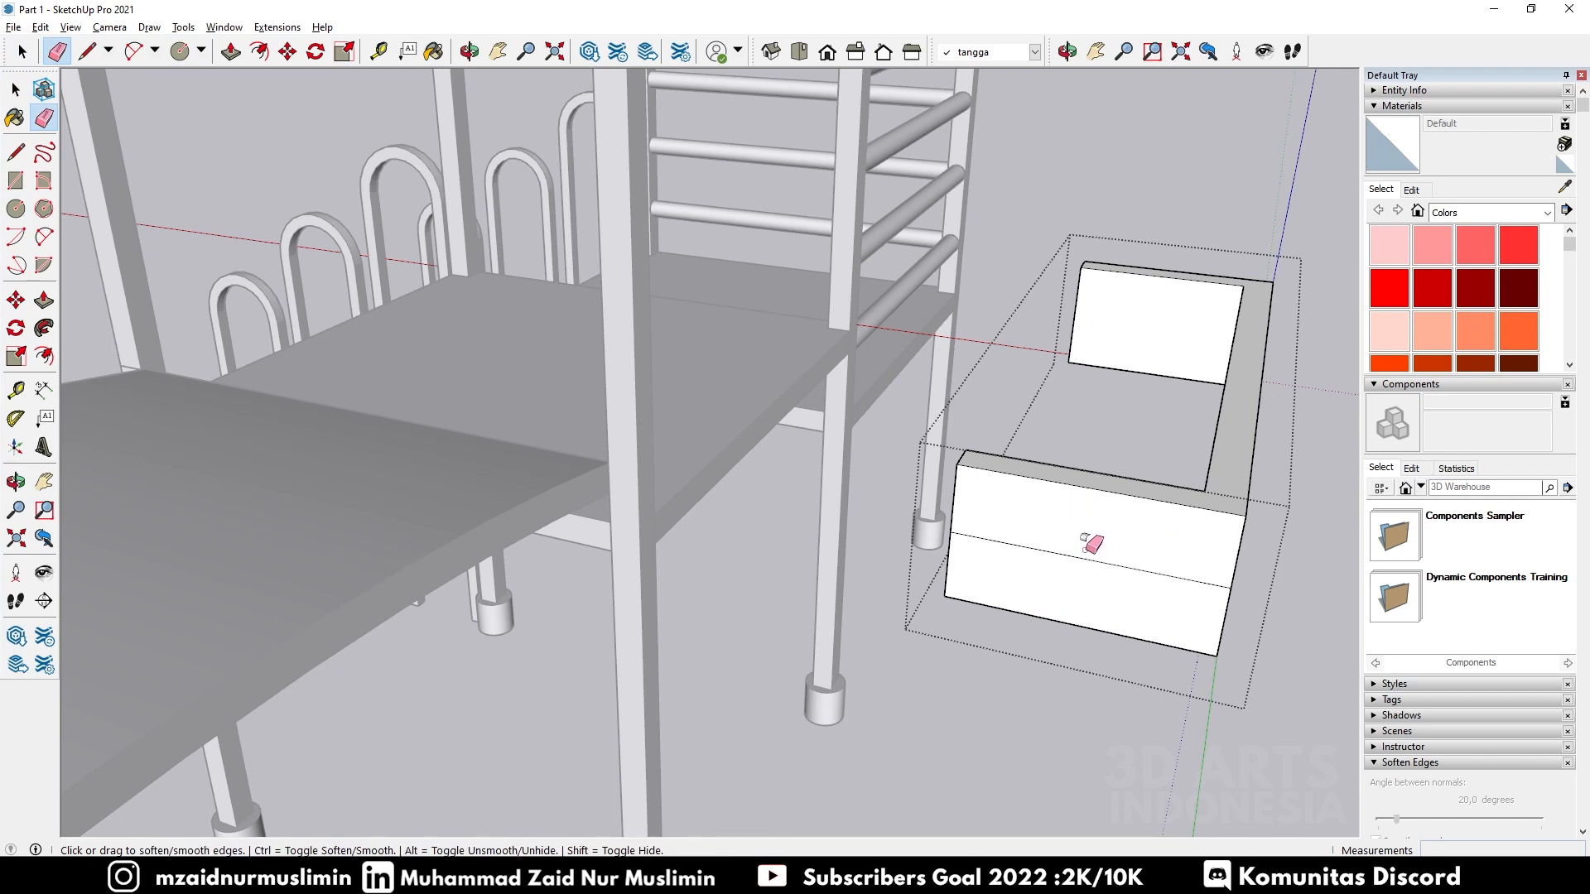
Step: Draw a smaller circle centred on the end face's midline and erase the line segment inside it
key(c)
click(1085, 559)
click(1136, 538)
key(space)
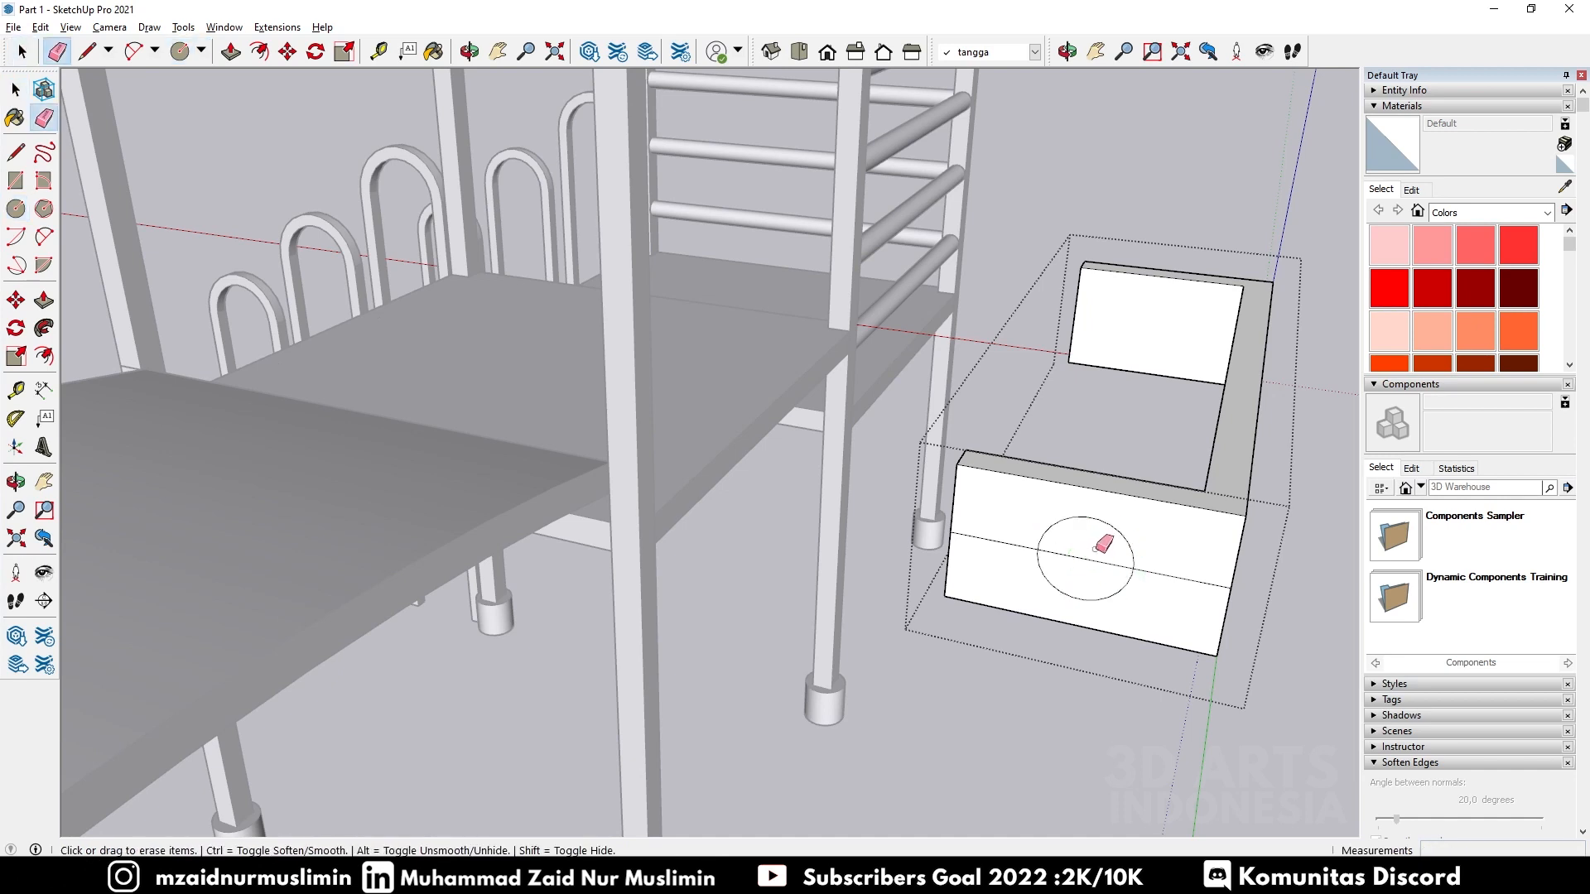
click(1087, 560)
Step: Move the circle 0.09 m along the midline toward the arm's free end
key(m)
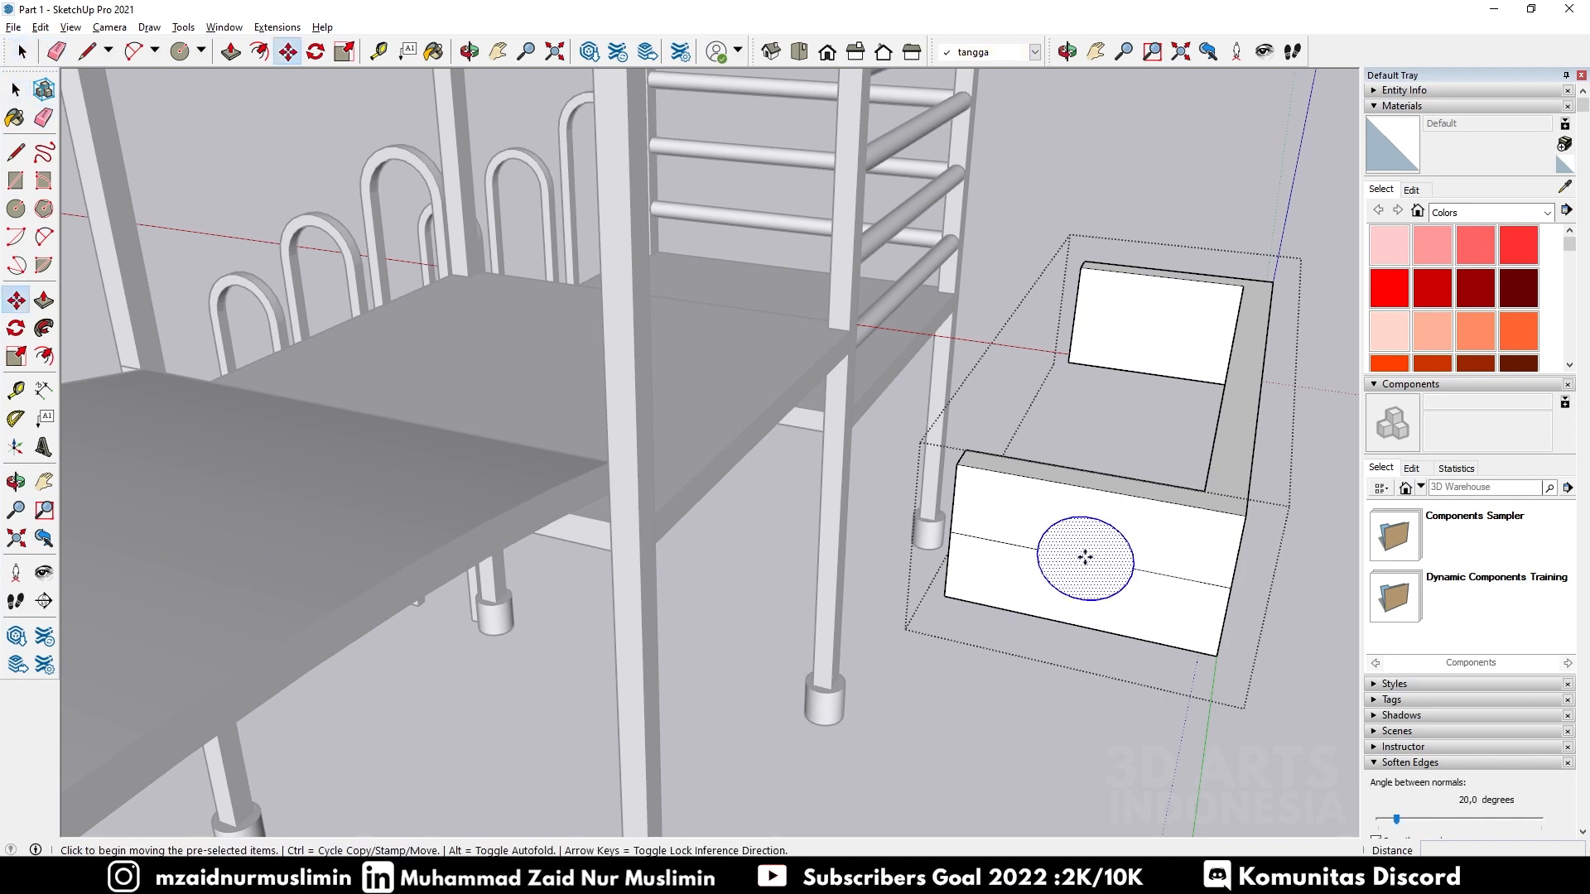
click(1086, 560)
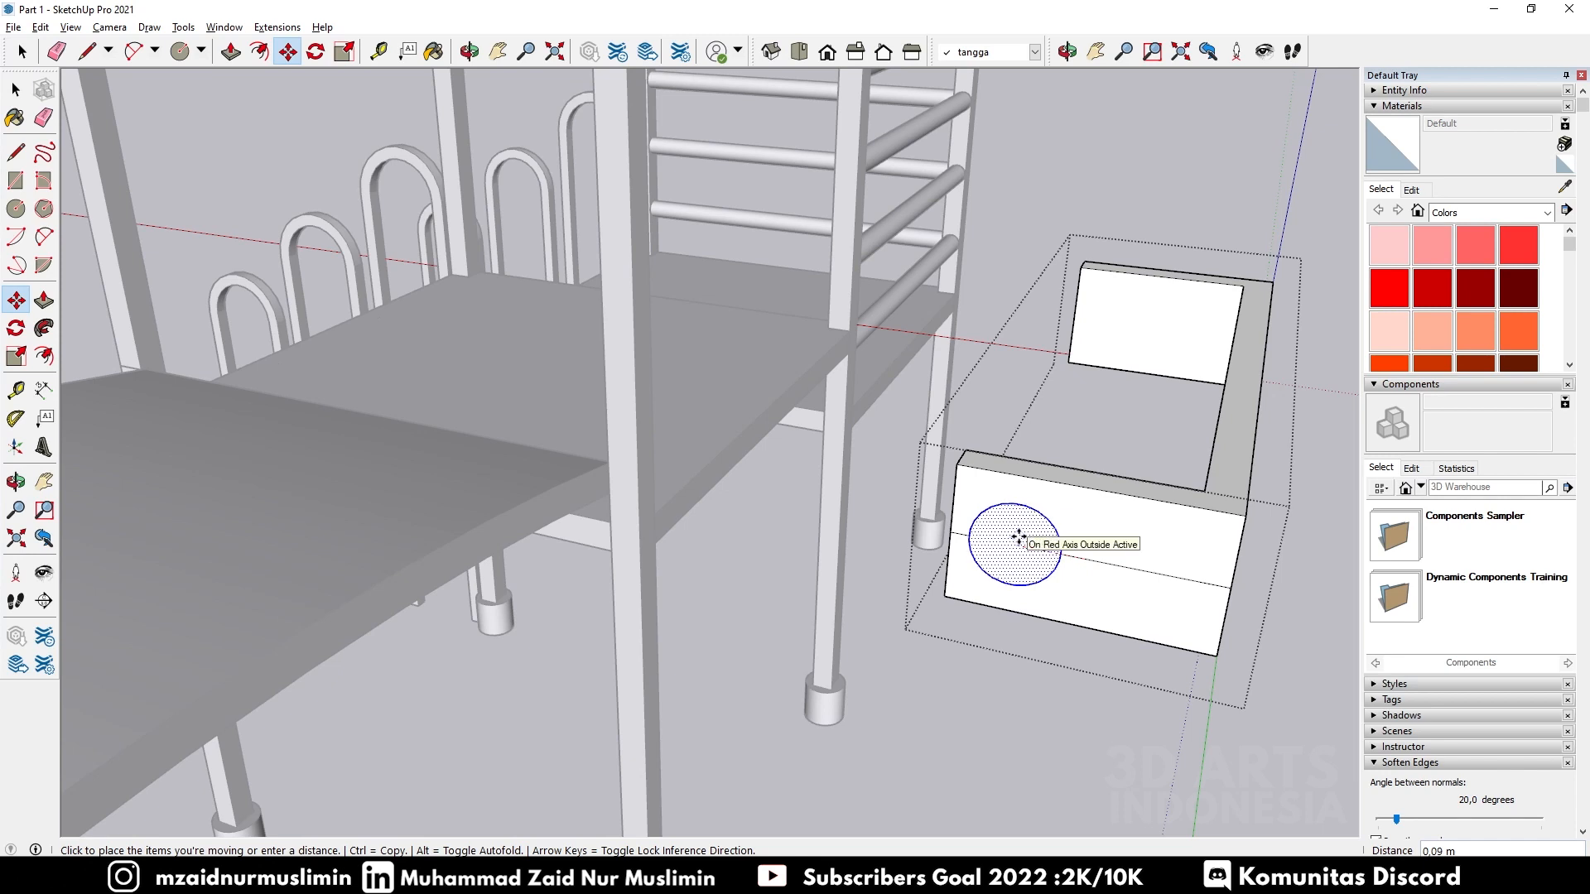
text(0,09)
key(Return)
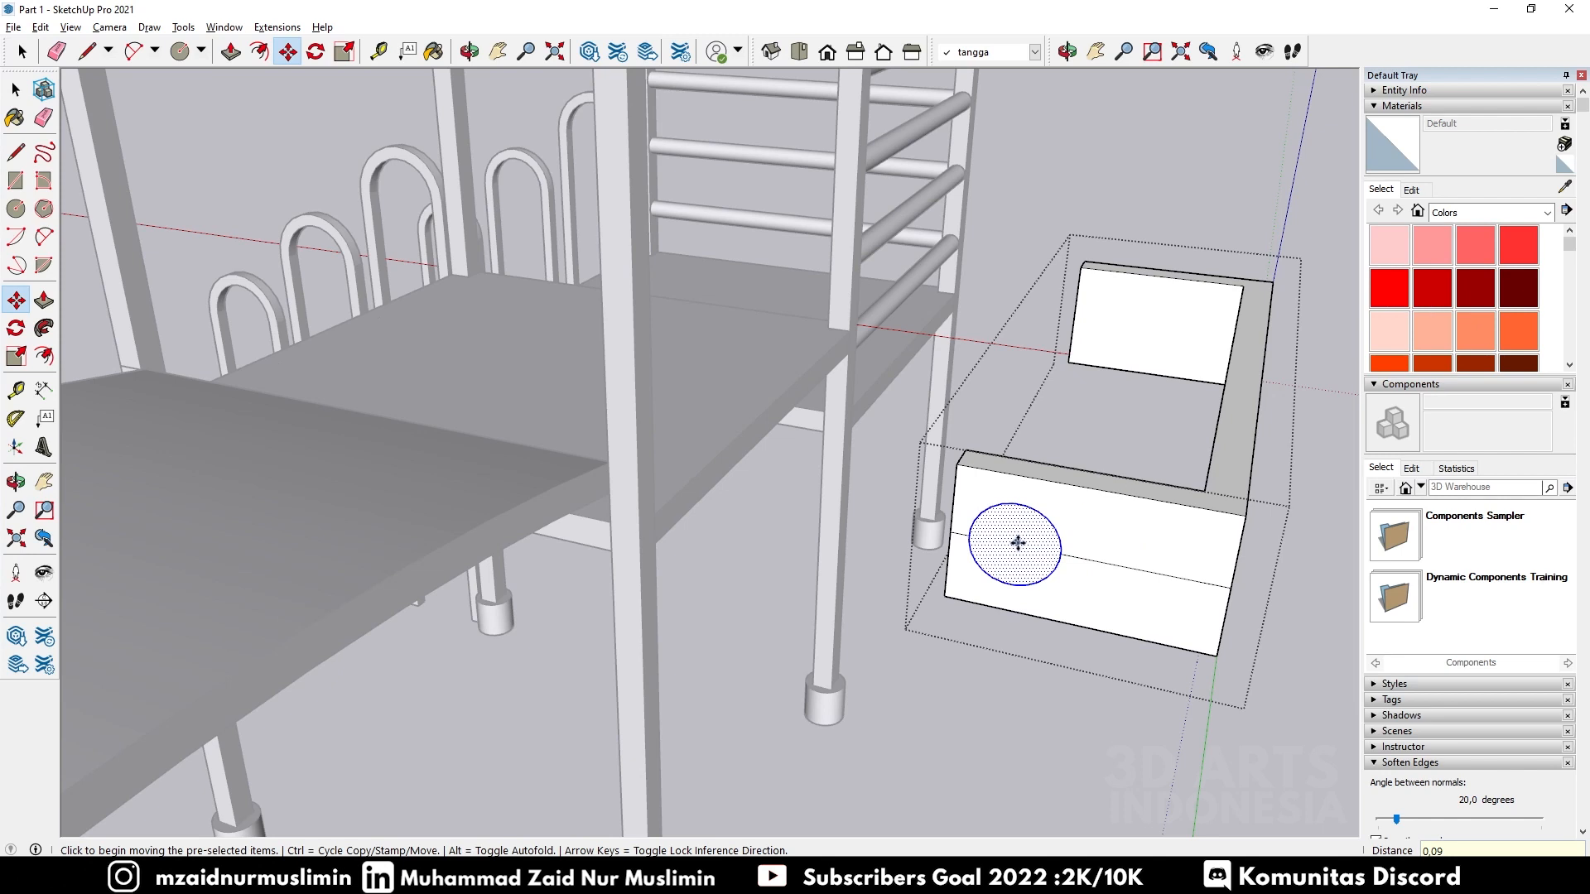
Step: Copy the circle along the midline toward the frame's outer corner and erase all leftover midline segments
click(1018, 544)
key(ctrl)
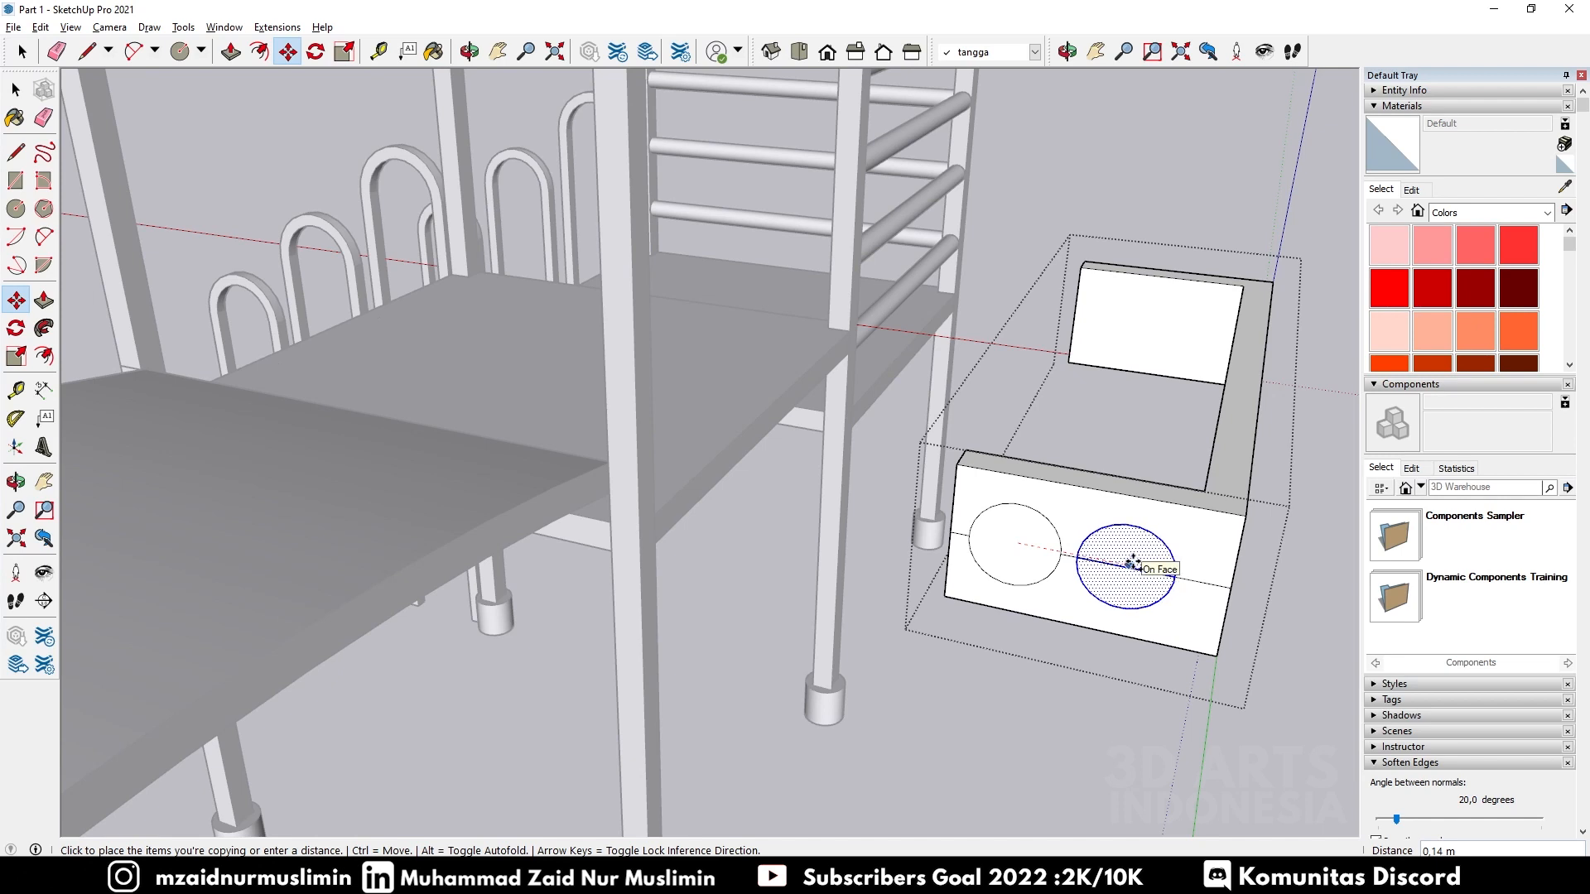
click(1139, 563)
key(e)
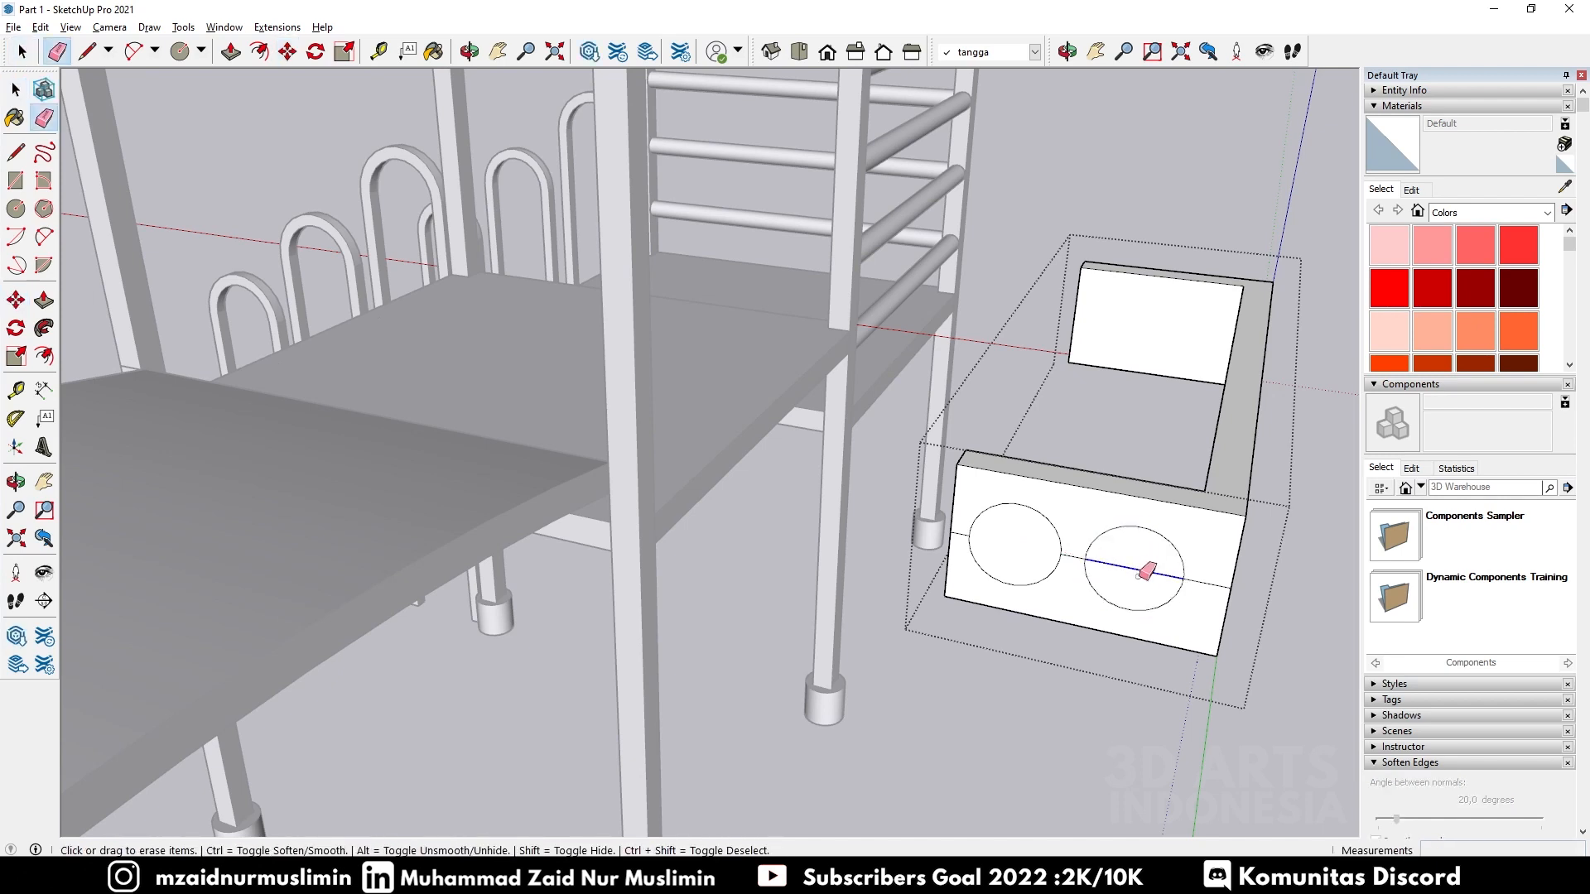
click(1081, 556)
click(961, 535)
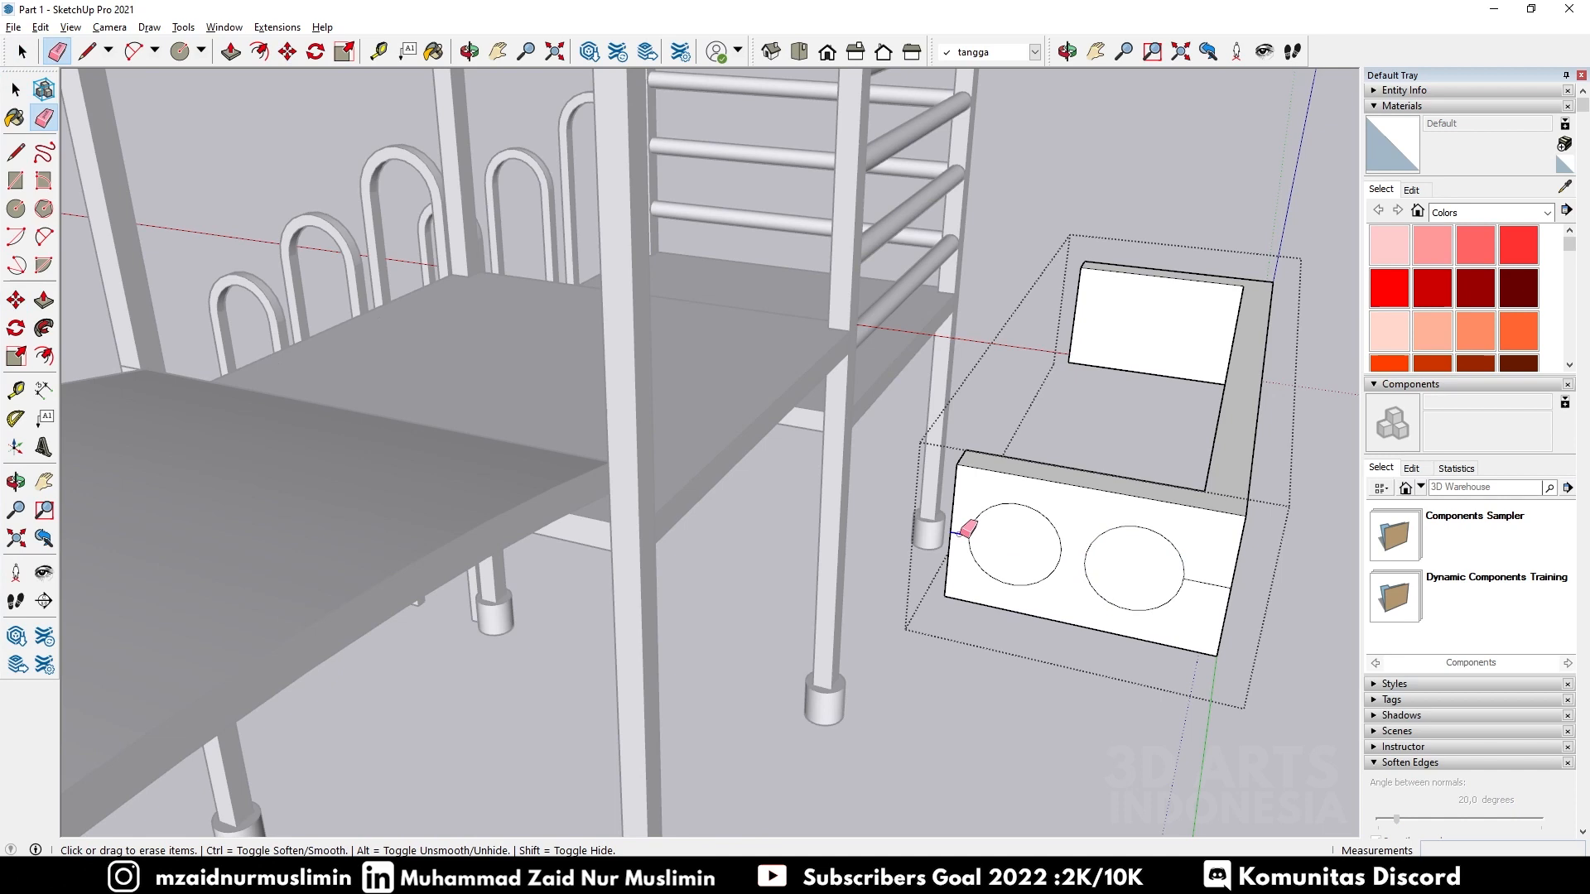
click(1211, 582)
Step: Copy both circles together across to the outer face of the frame's opposite arm
key(space)
double_click(1131, 566)
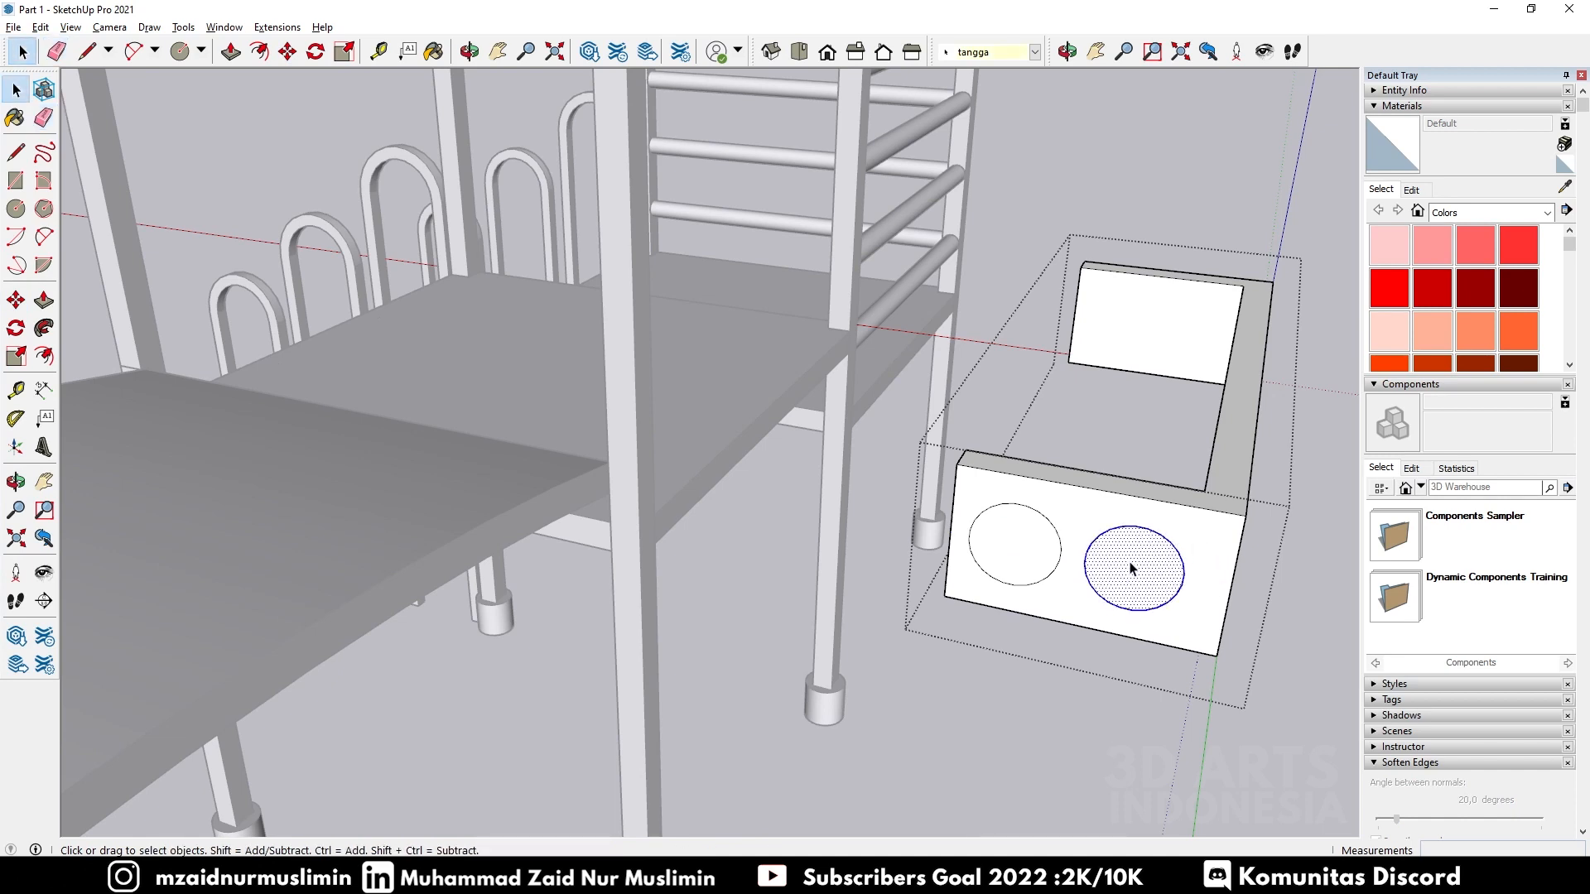
double_click(1024, 567)
ctrl+double_click(1133, 563)
middle_drag(1135, 562, 938, 573)
key(m)
click(977, 614)
middle_drag(1329, 371, 521, 568)
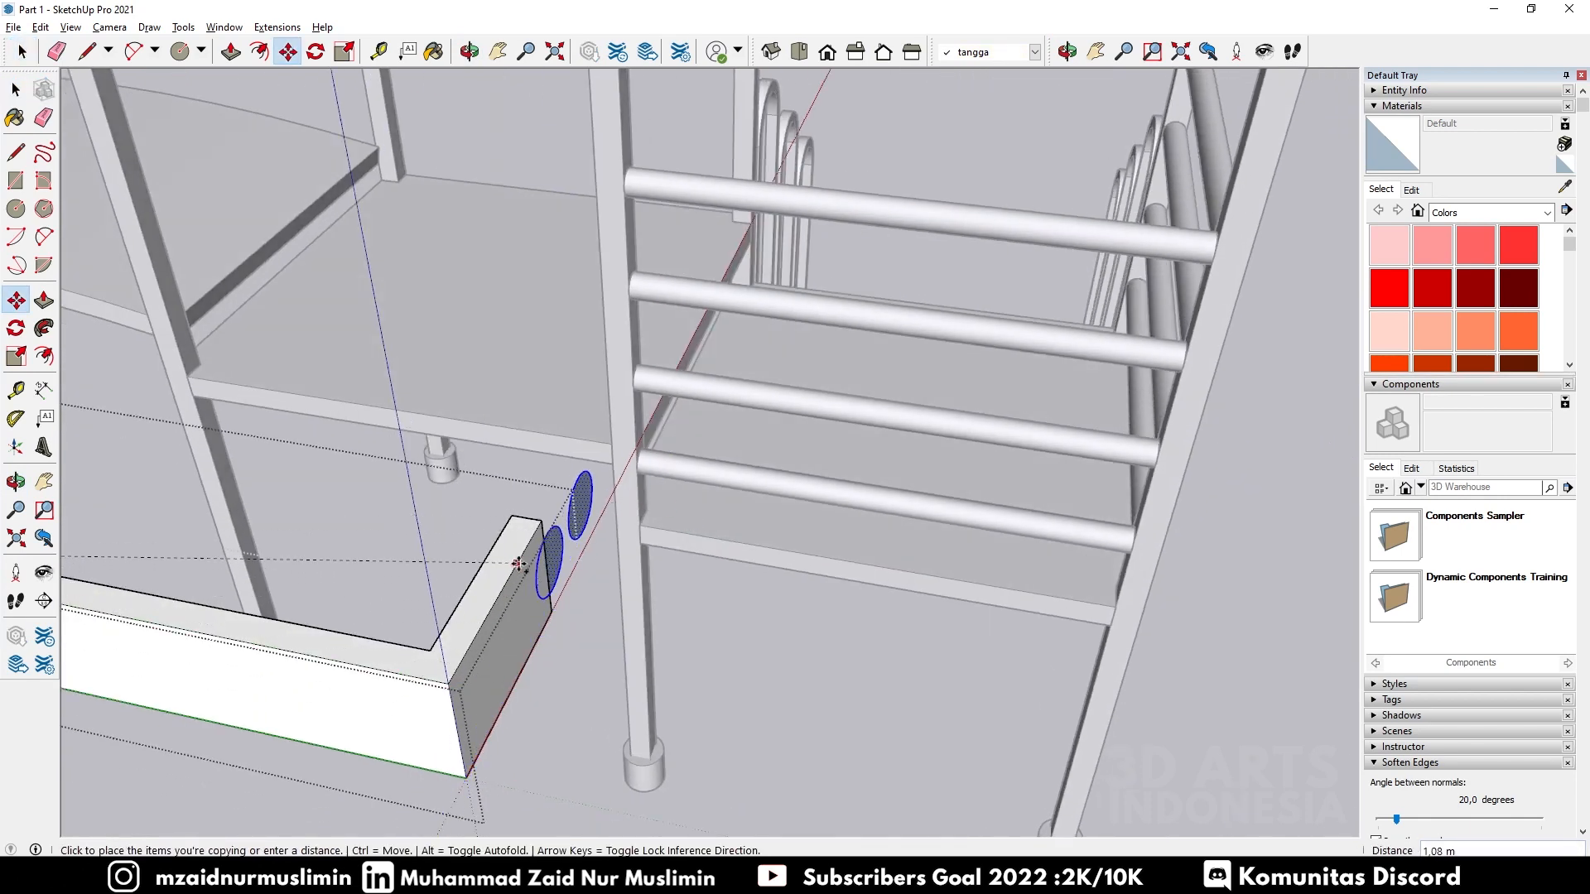
click(457, 675)
Step: Copy one circle from the panel's side arm onto the near end of its long front face
middle_drag(457, 675, 894, 518)
middle_drag(497, 507, 999, 524)
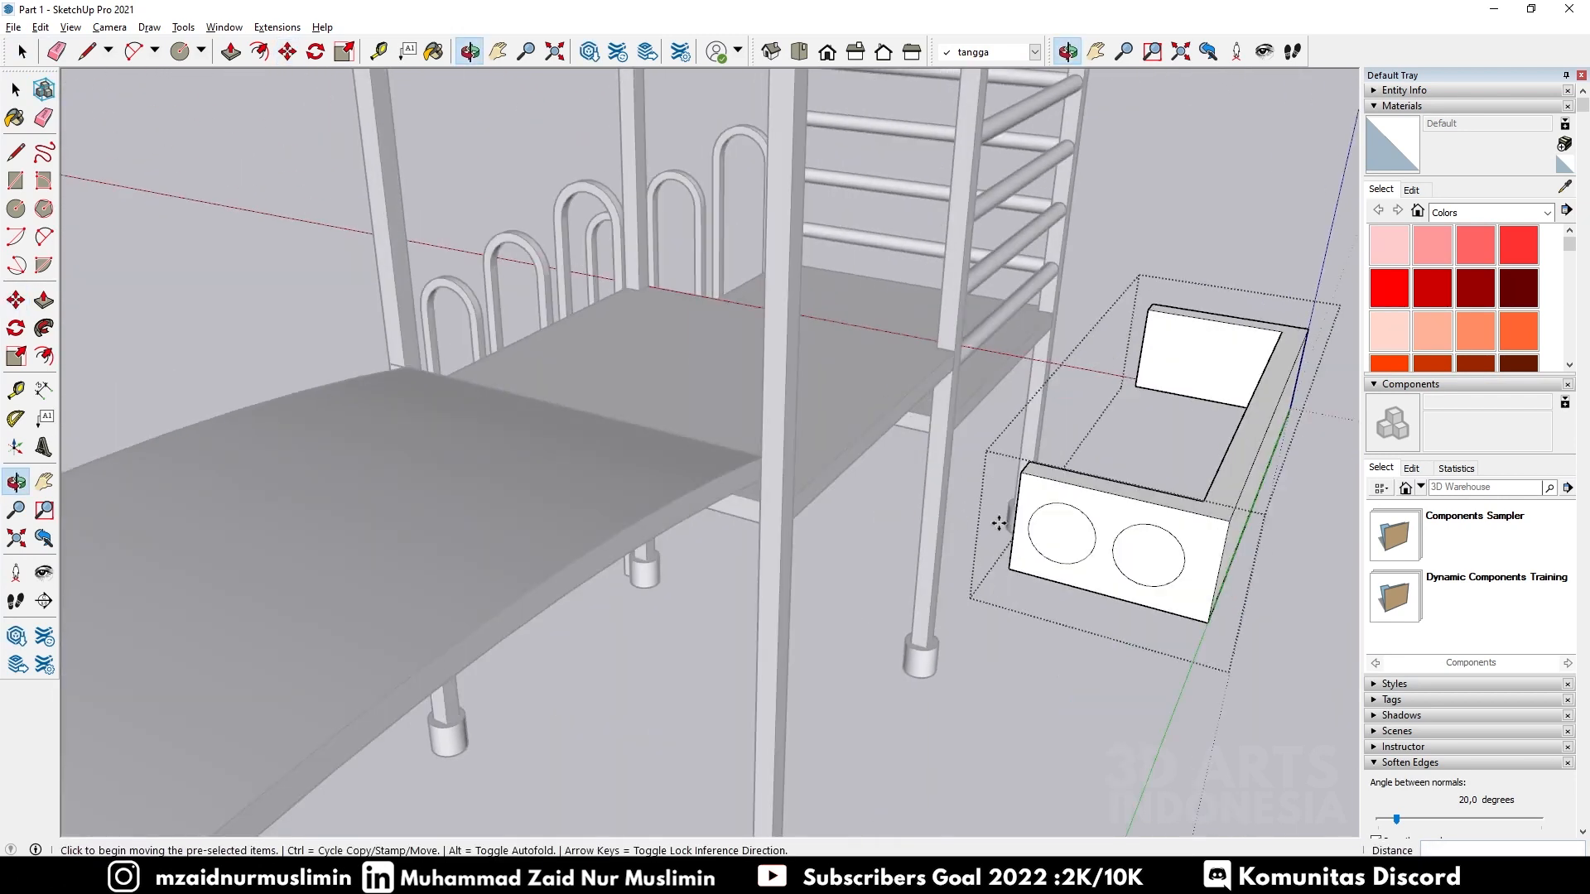
key(space)
middle_drag(1169, 537, 848, 573)
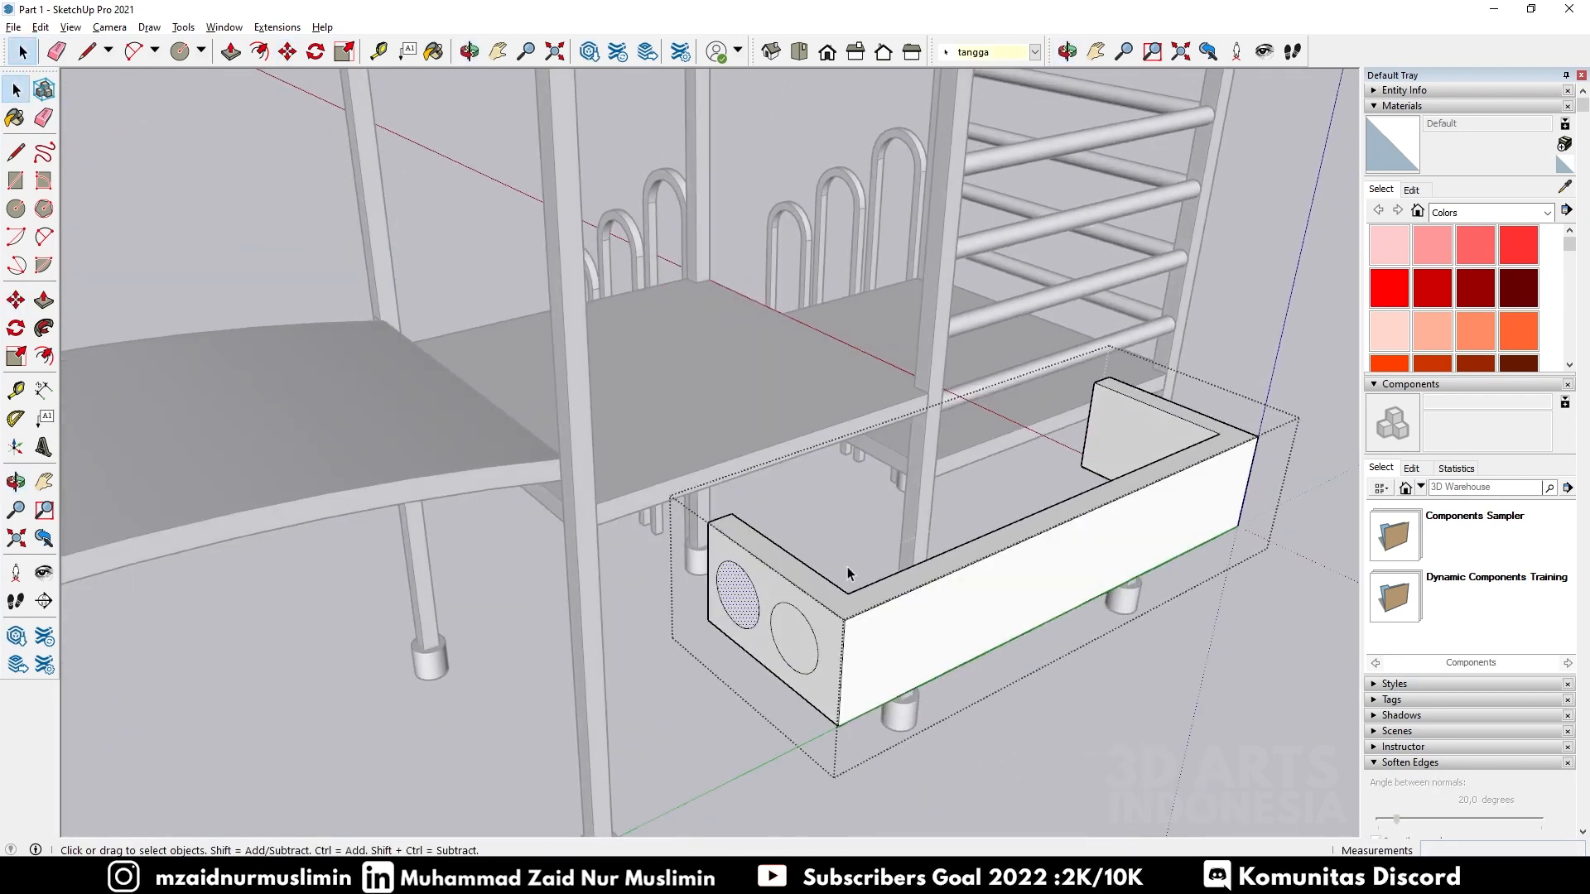
key(m)
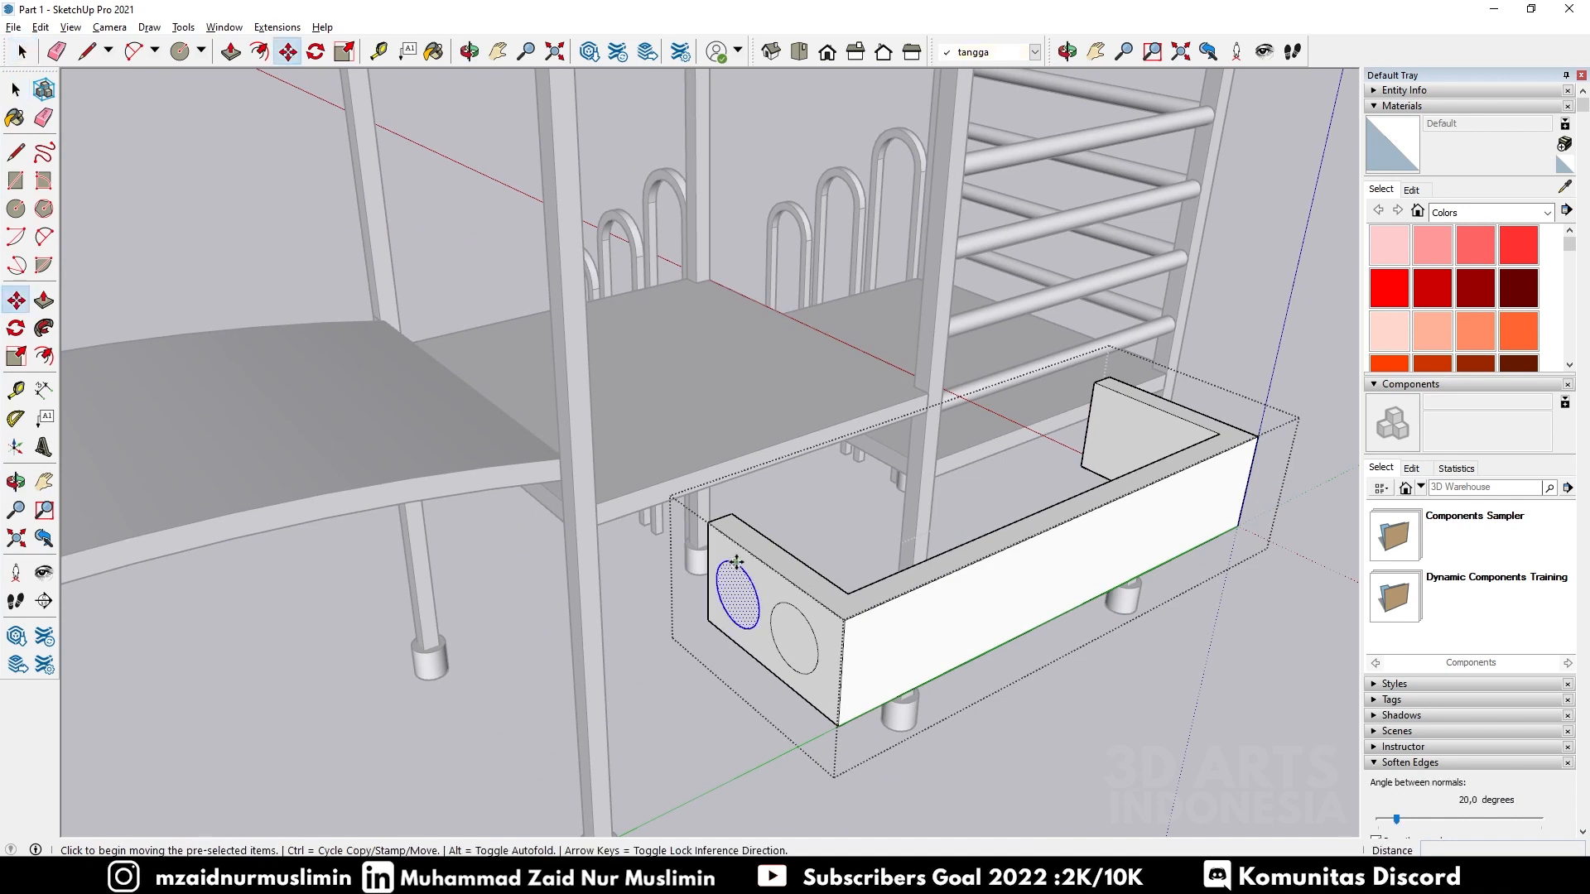
key(ctrl)
click(721, 531)
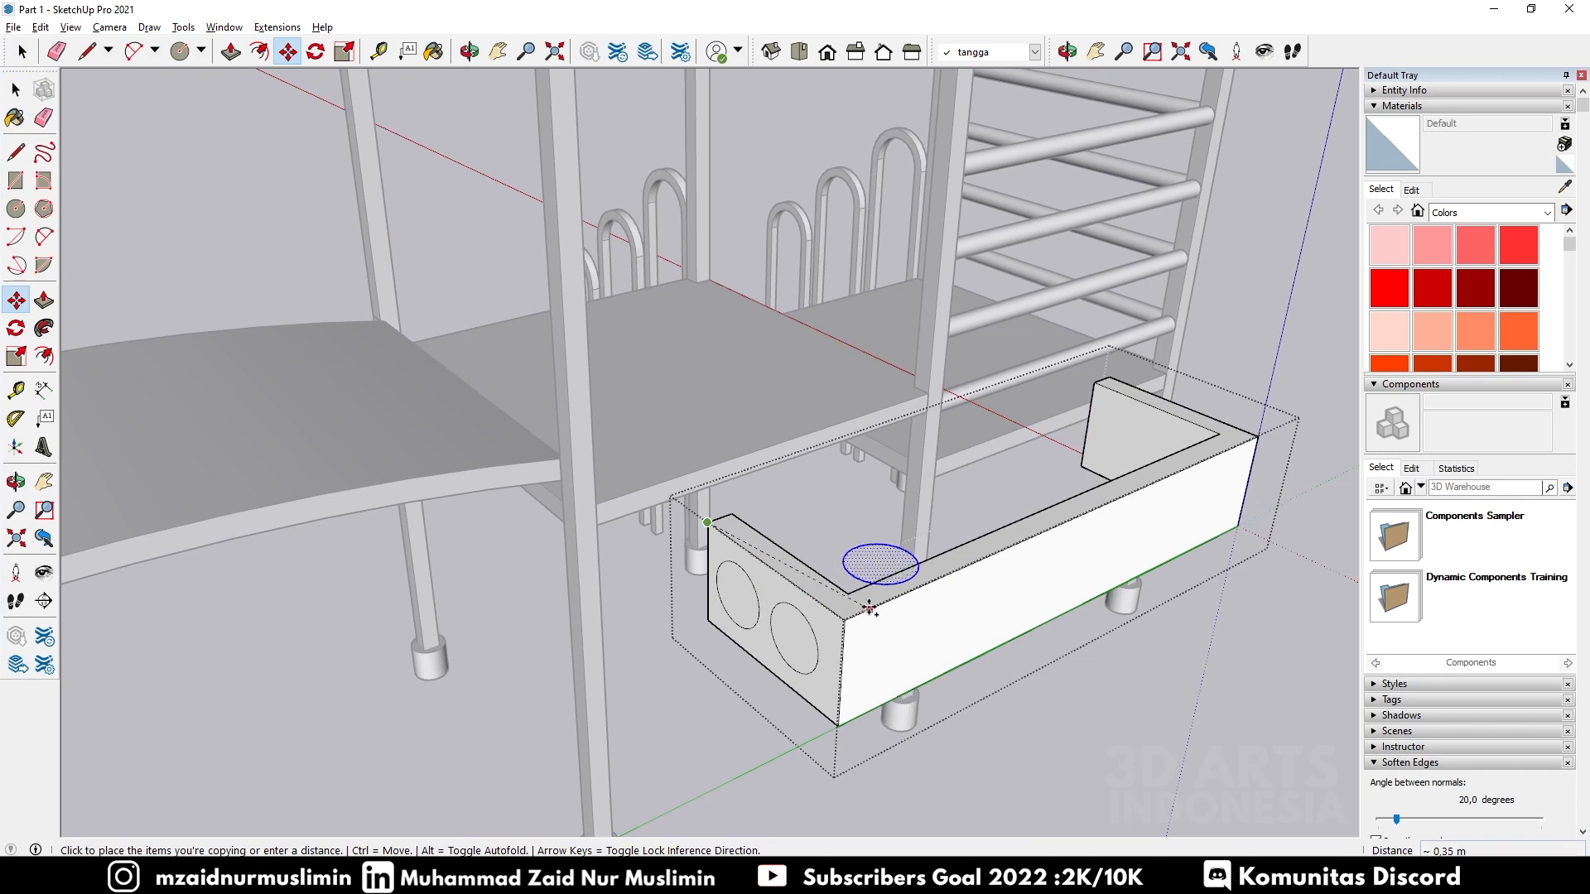
click(878, 608)
middle_drag(878, 609, 624, 568)
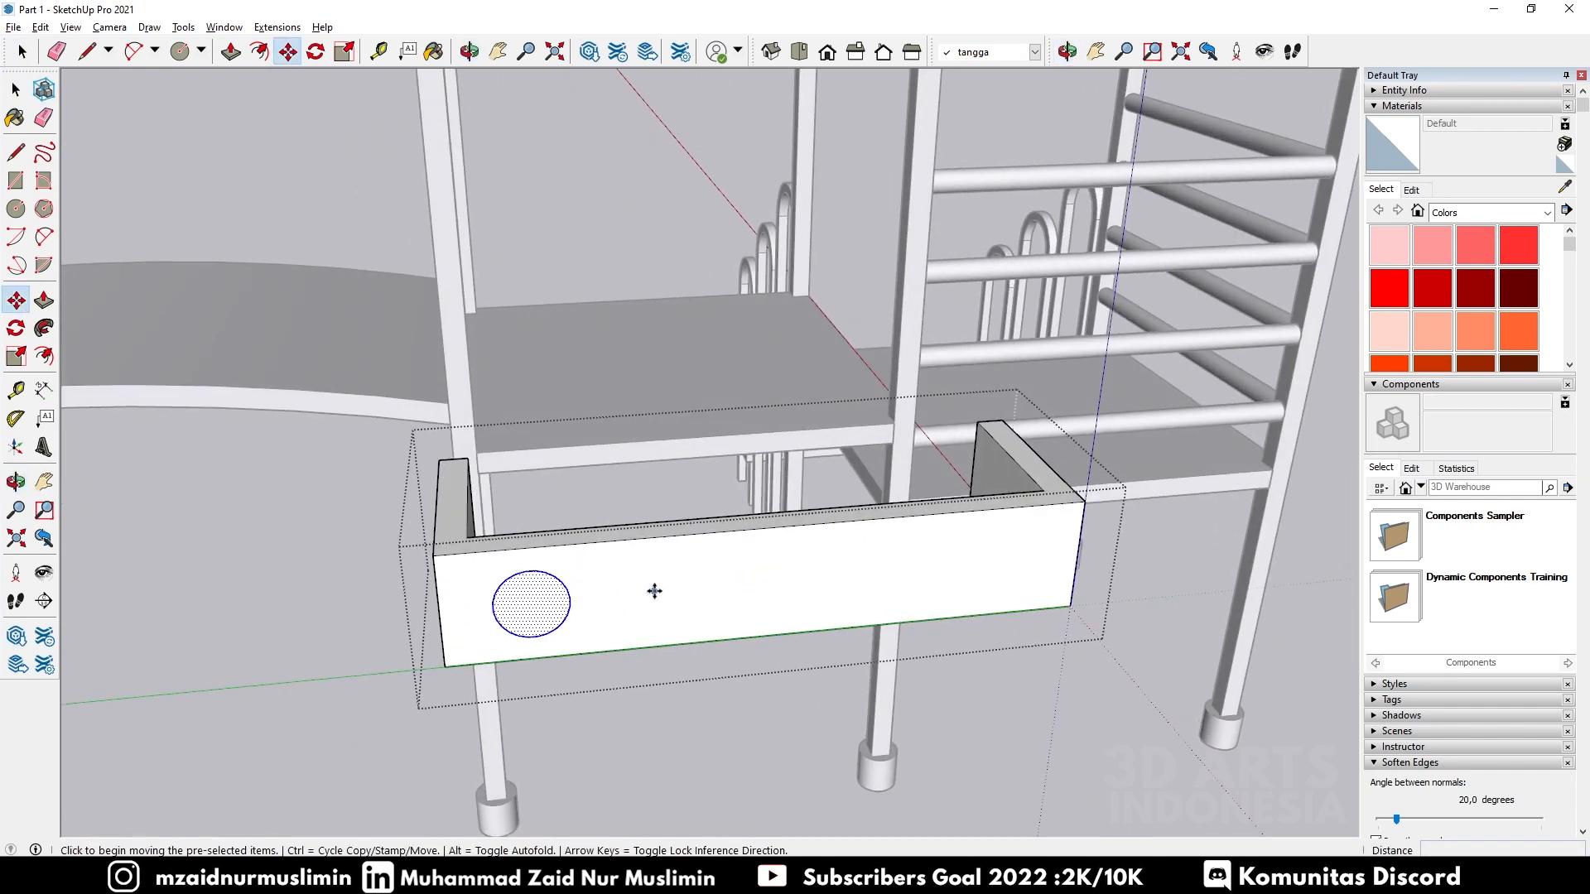
Step: Try copying the front-face circle 0.15 m along the panel's length, and undo the copy
click(654, 591)
key(ctrl)
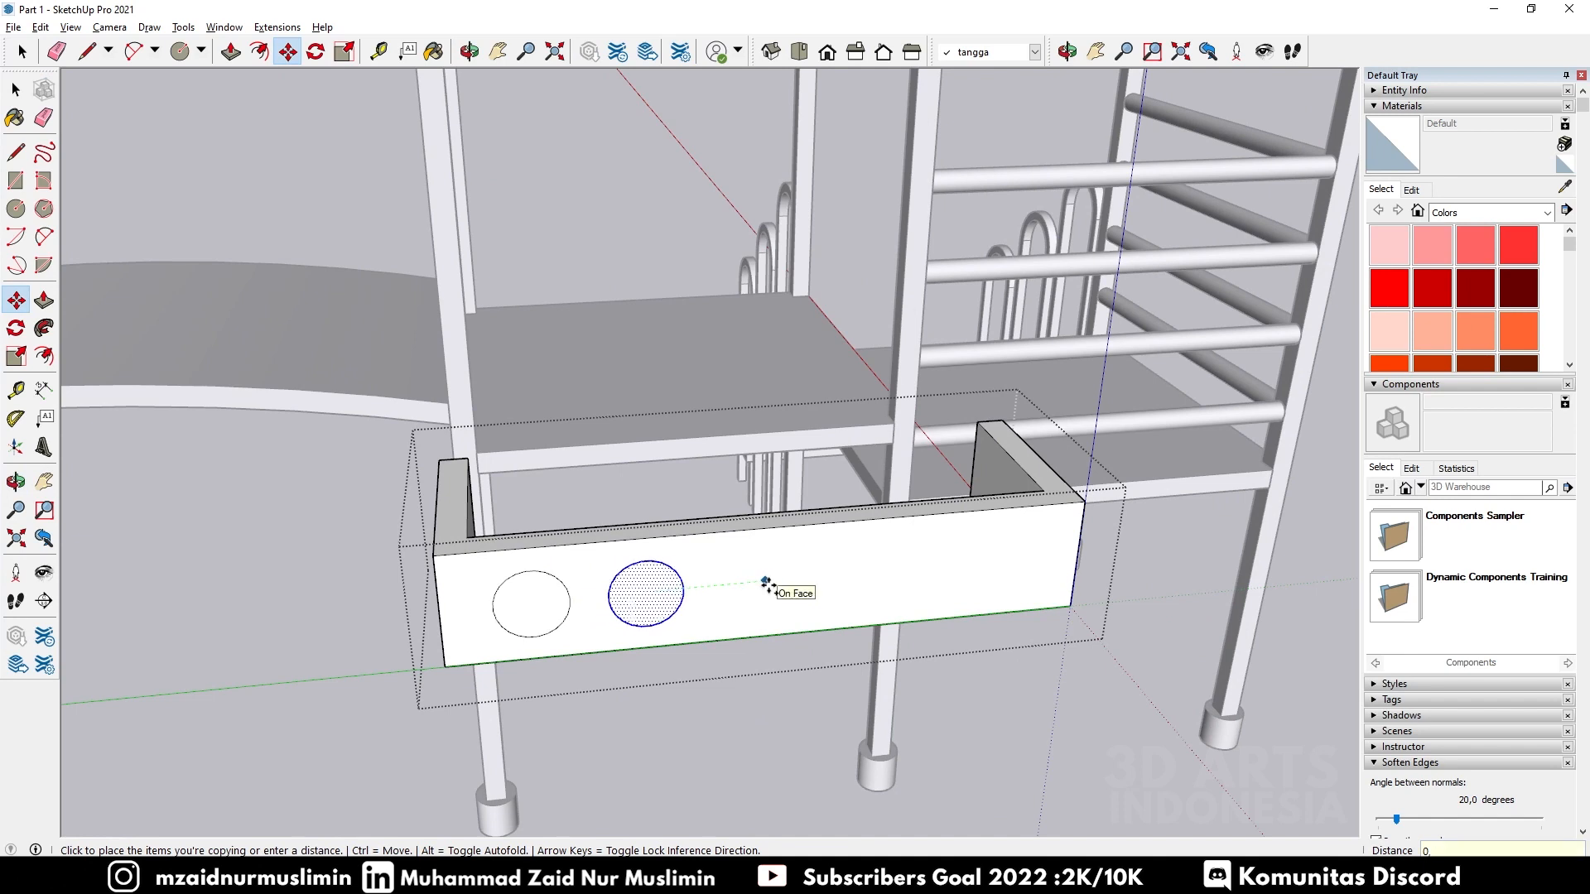
key(Escape)
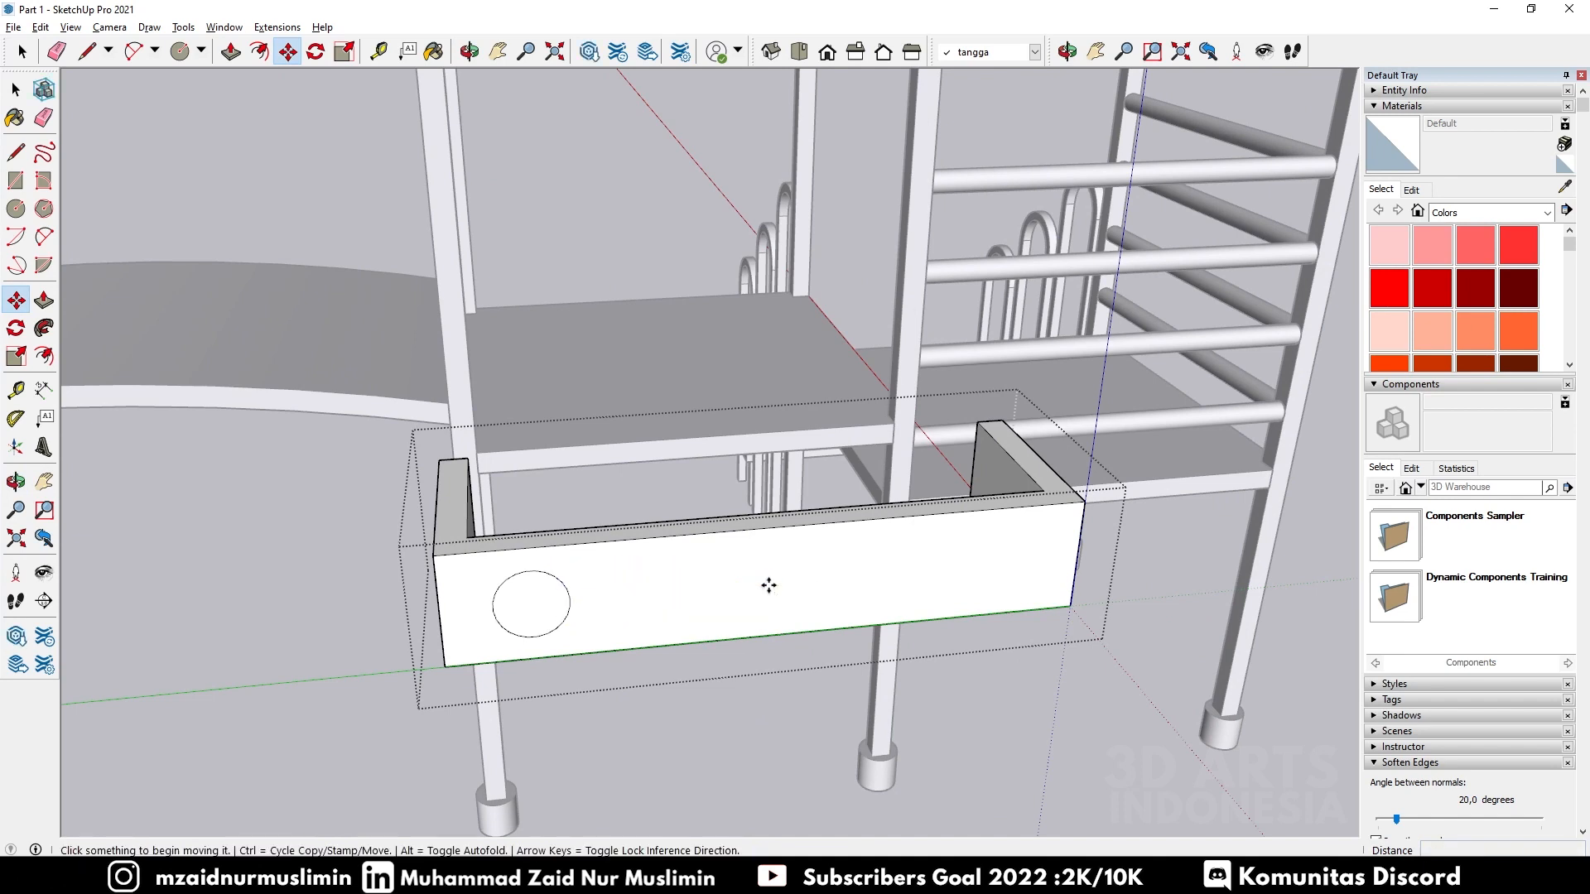
key(space)
click(548, 603)
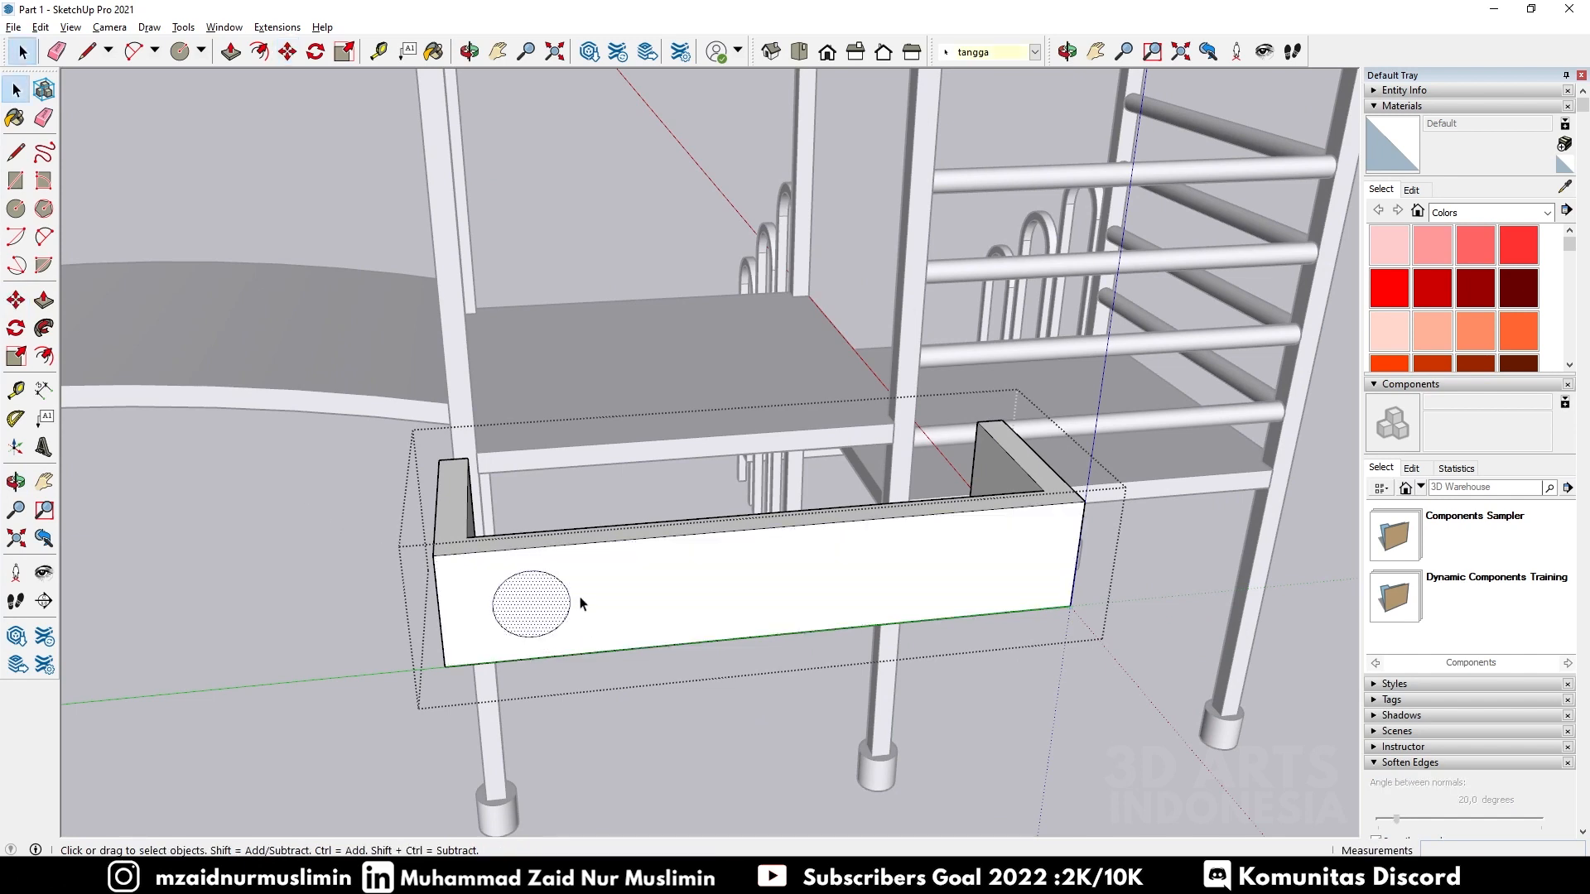
key(m)
click(615, 594)
key(ctrl)
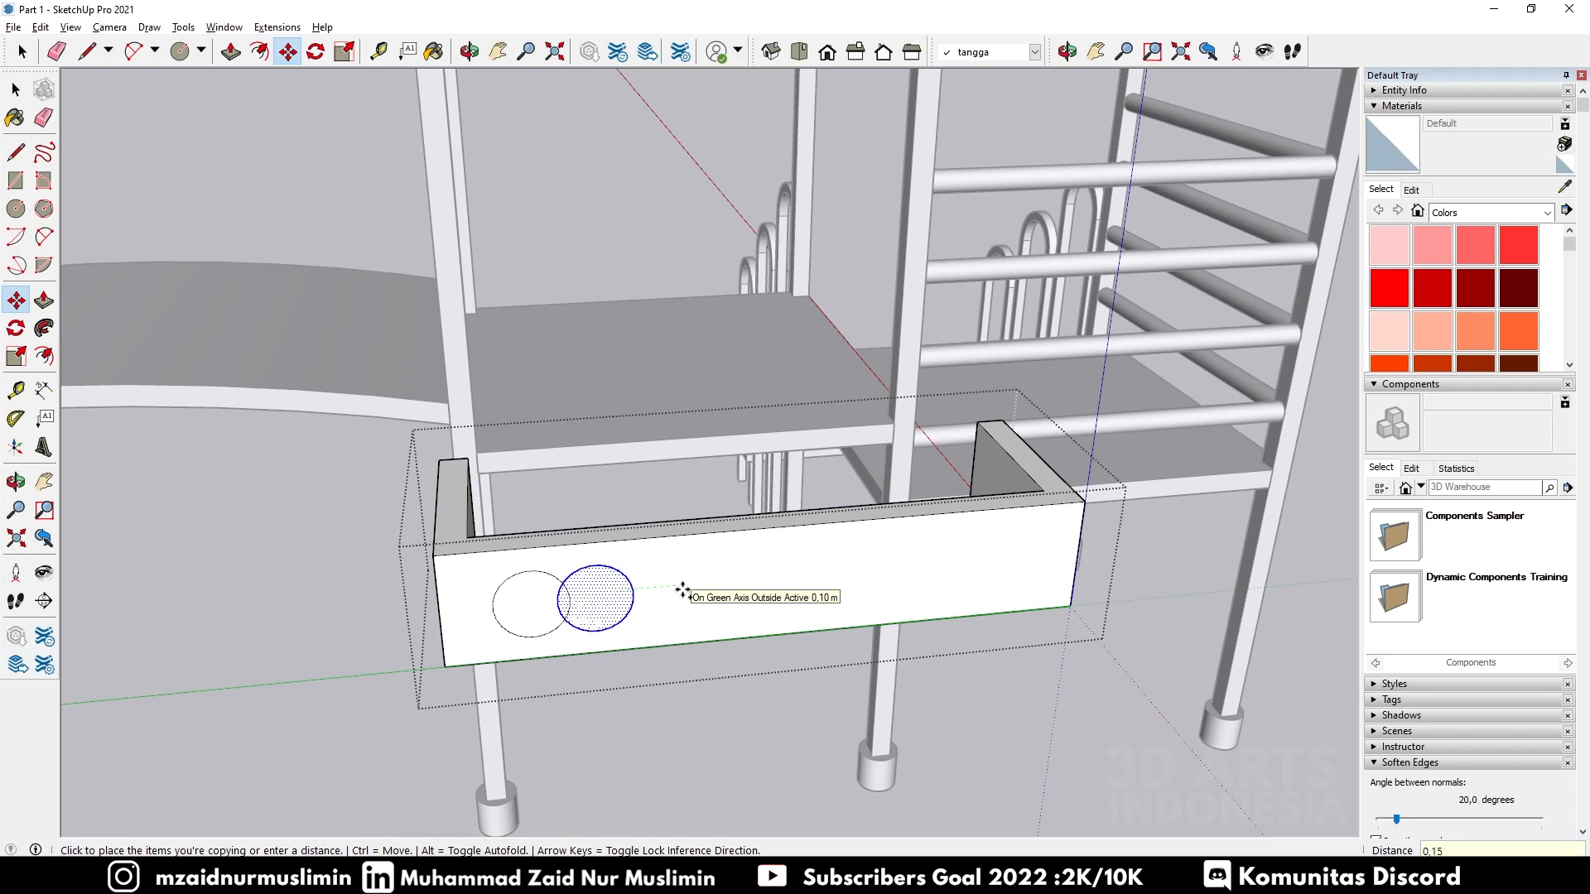
key(Return)
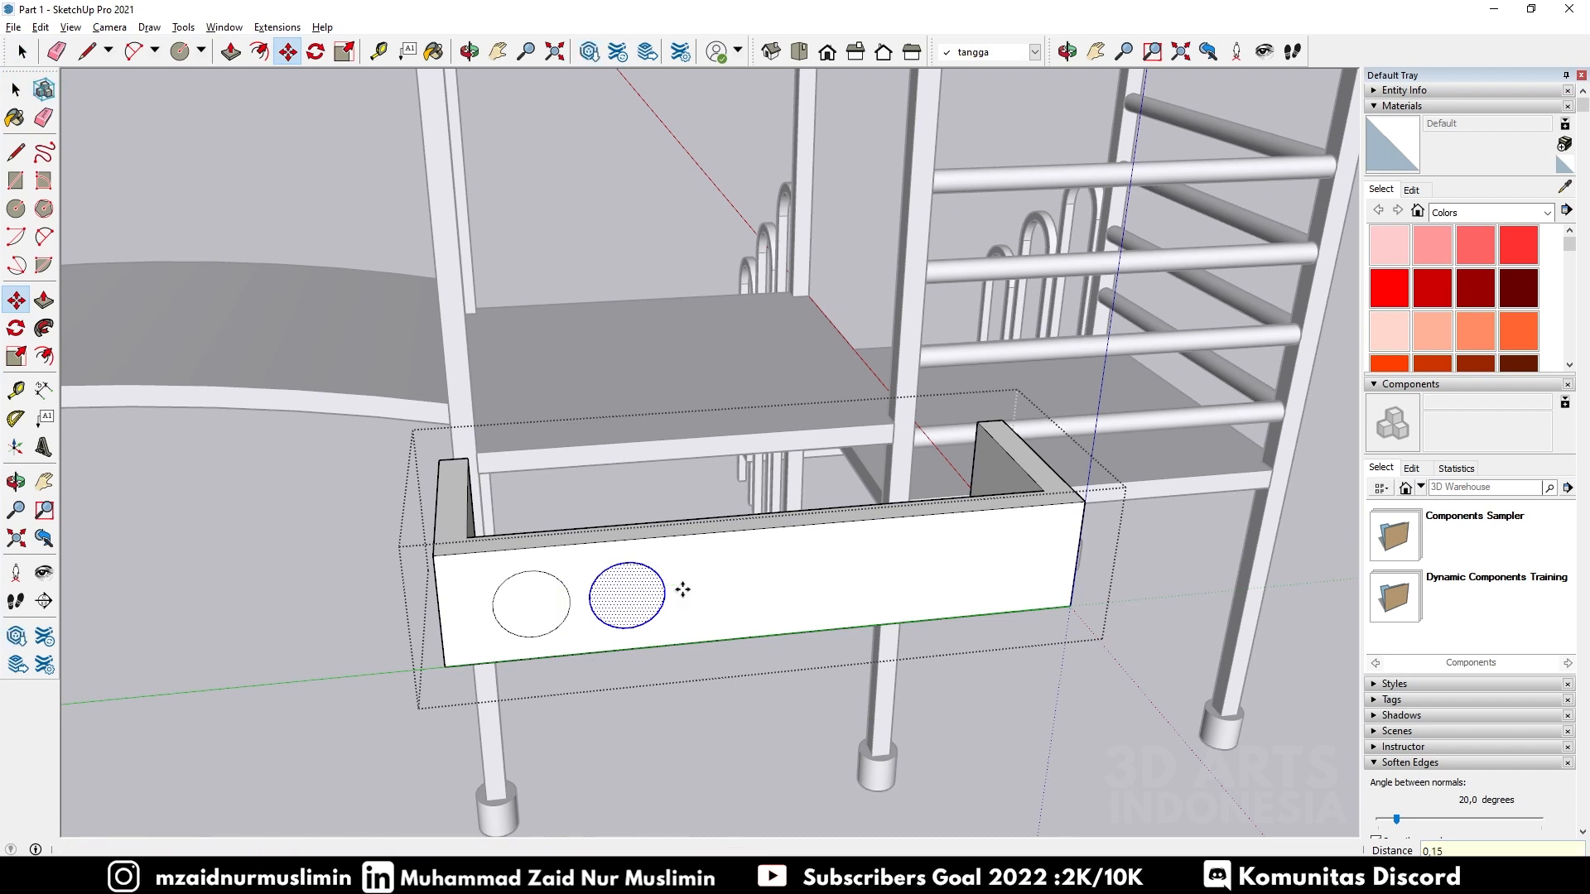
key(ctrl+z)
Step: Copy the circle 0.2 m along the long front face and array it 4x
key(space)
click(547, 606)
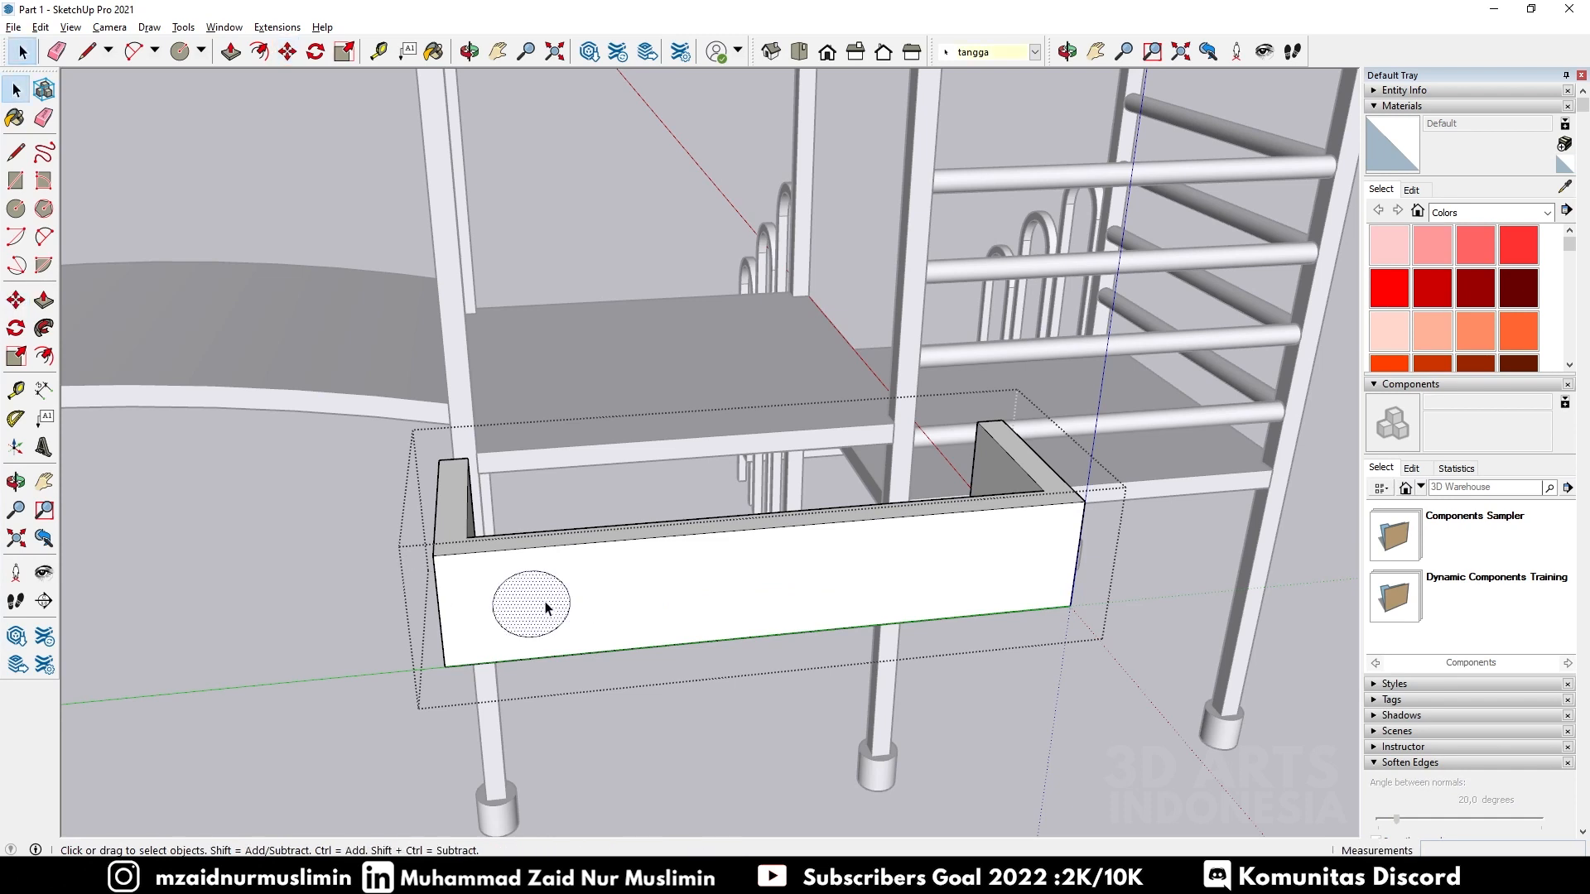
key(m)
click(625, 588)
key(ctrl)
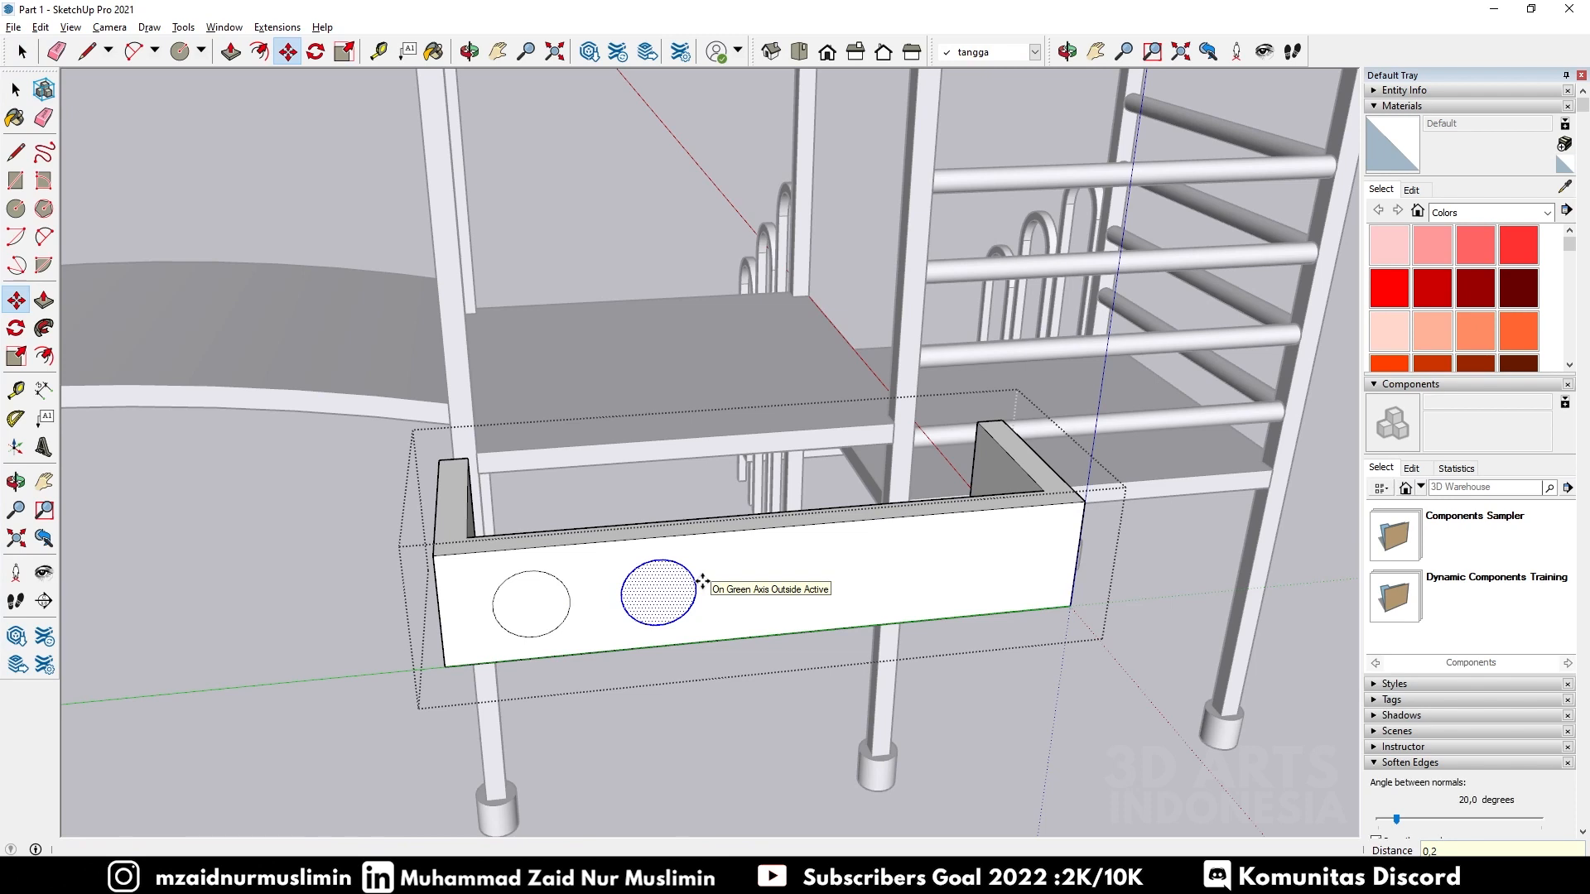
text(x)
key(Return)
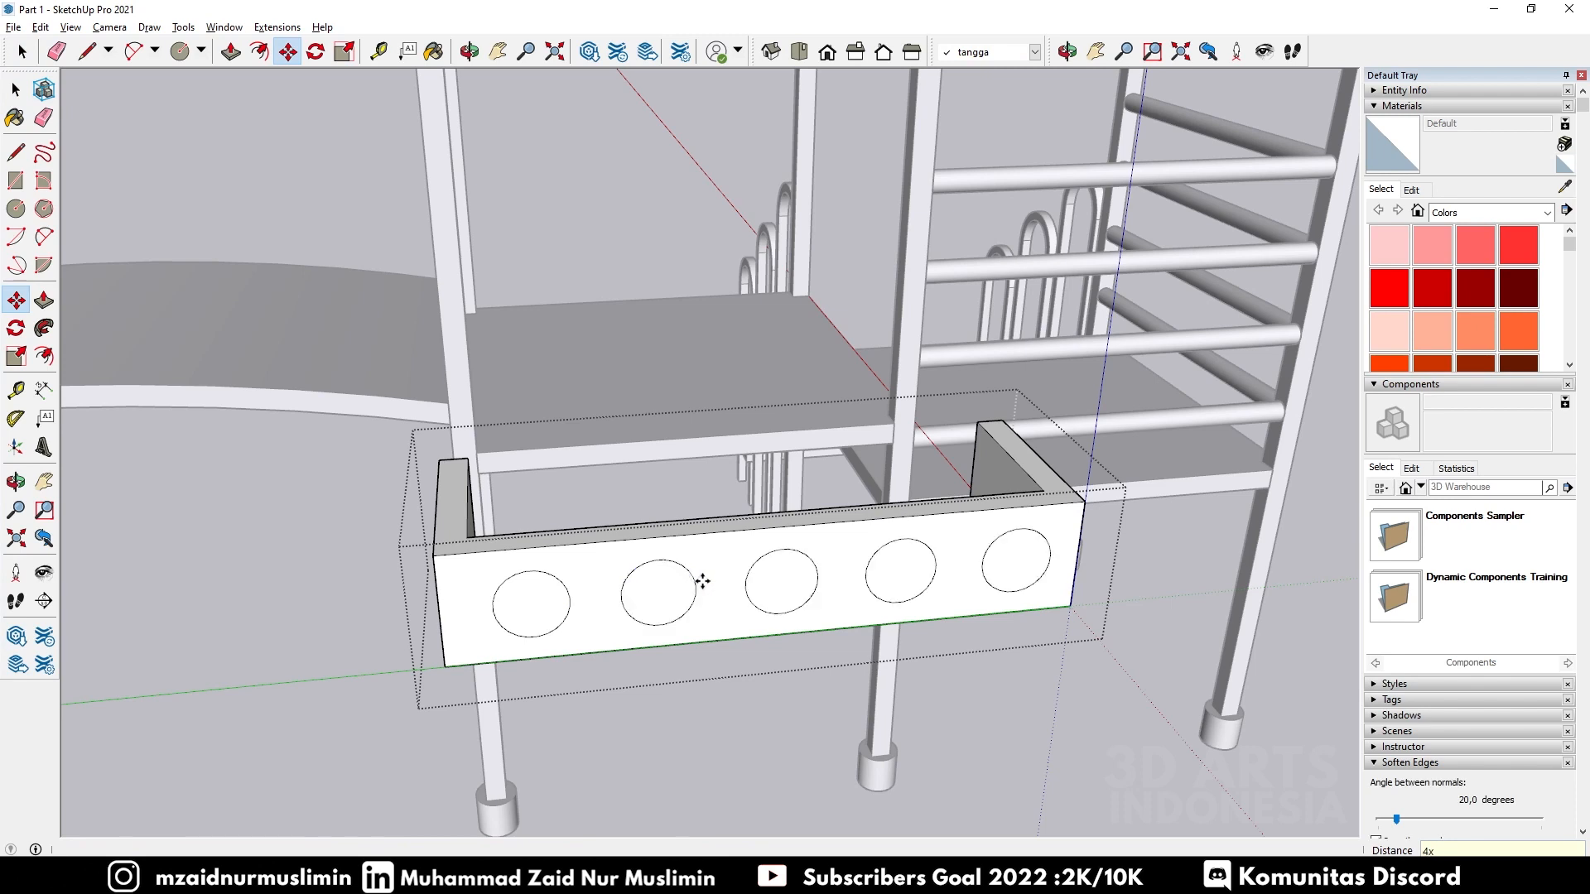
Step: Select all five front-face circles and shift them together about 0.02 m along the panel to centre the row
key(space)
middle_drag(700, 579, 800, 563)
click(866, 559)
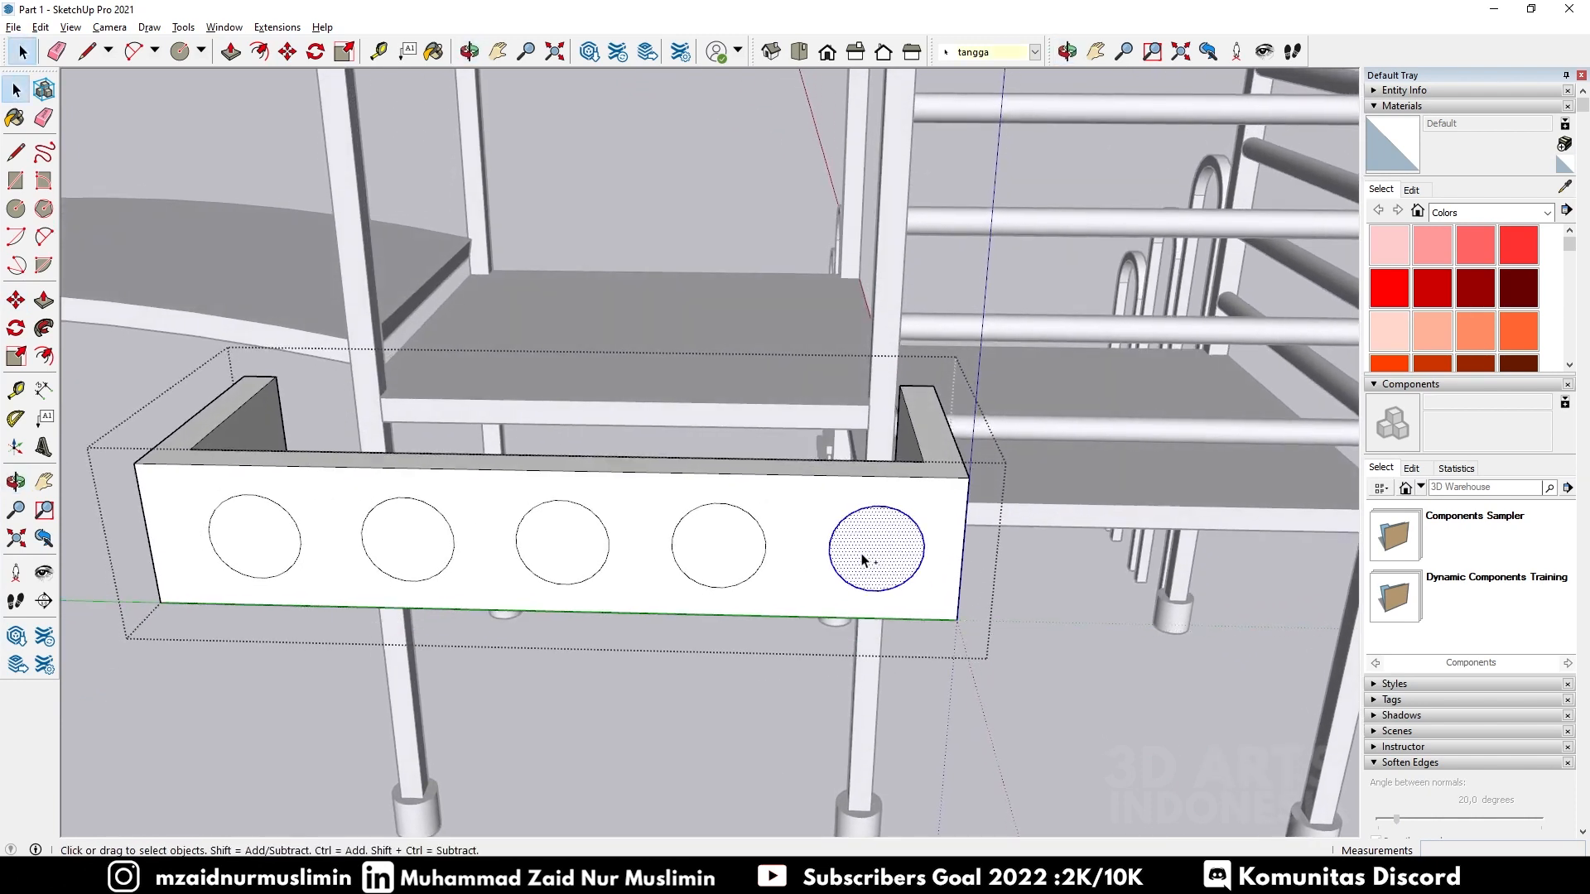
shift+click(750, 561)
shift+click(576, 561)
shift+click(374, 559)
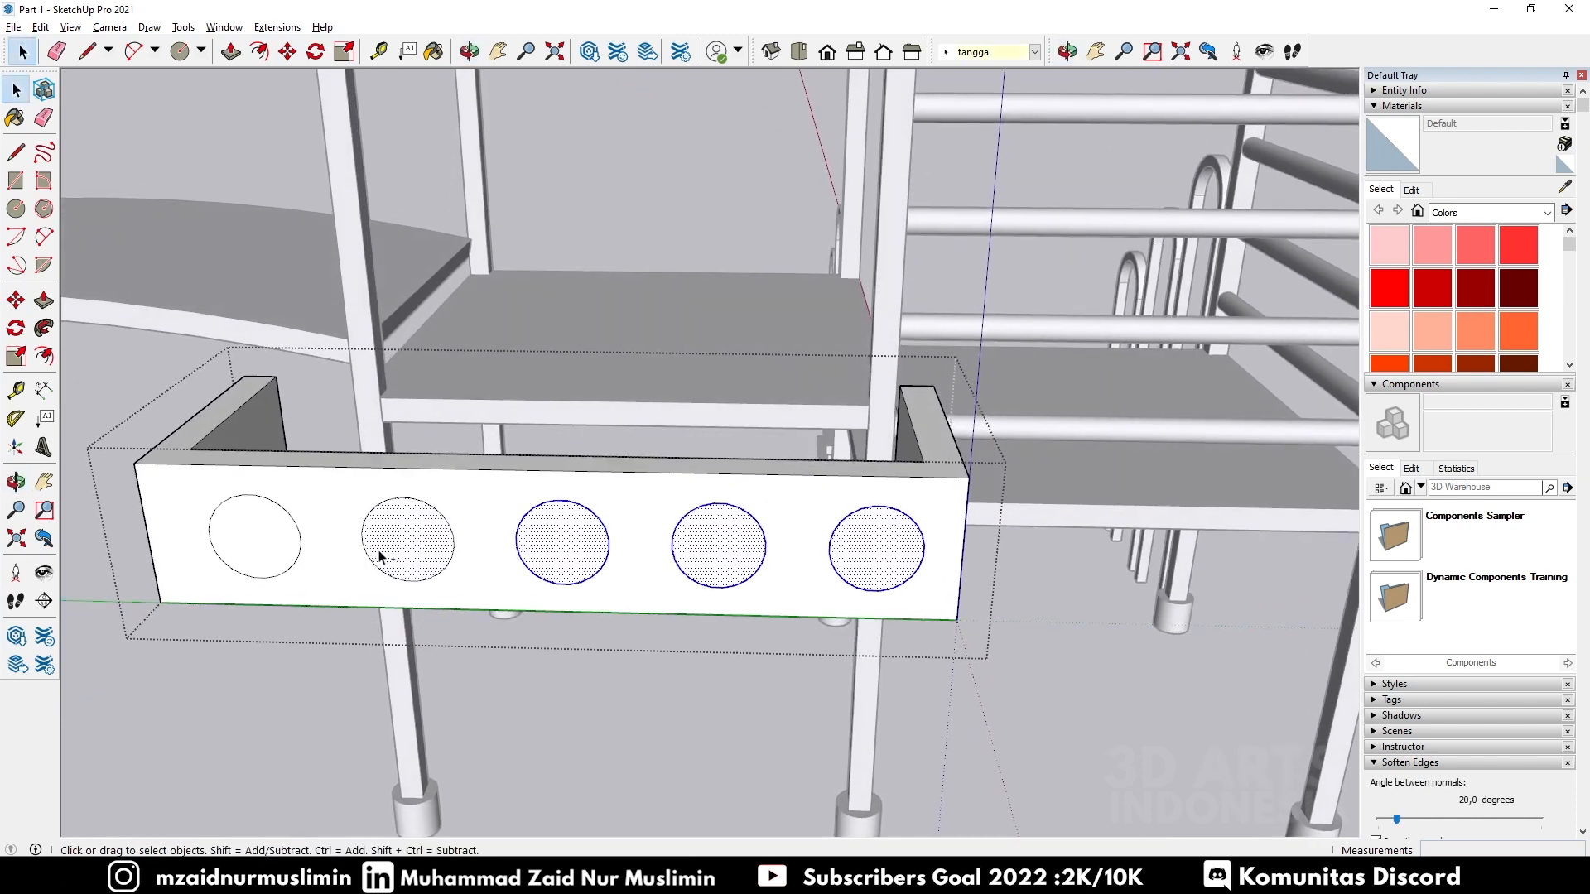
shift+click(275, 538)
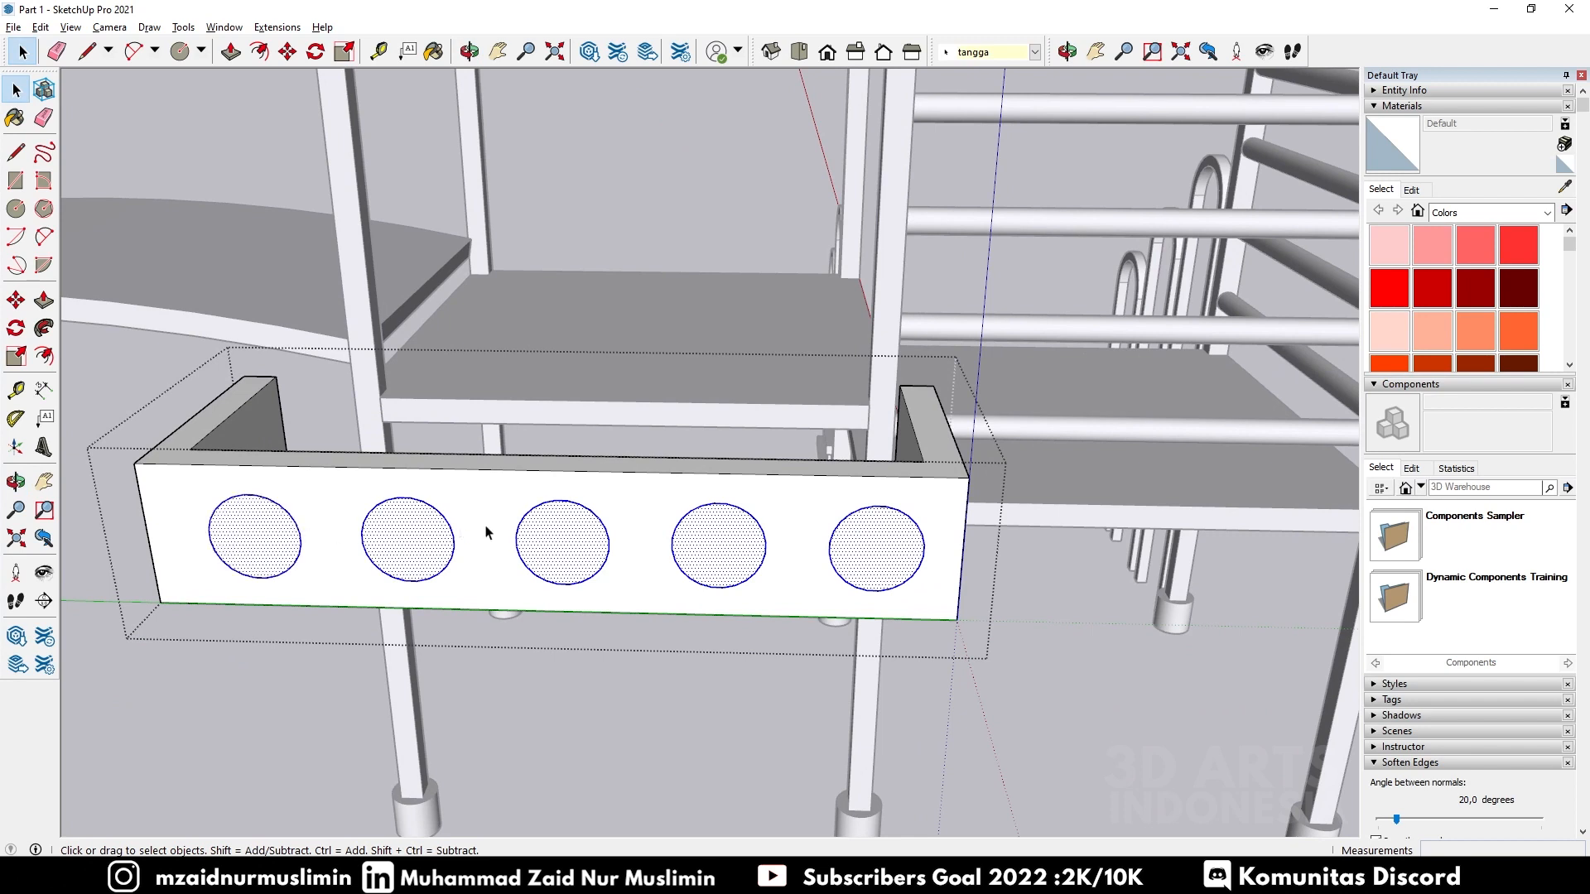
key(m)
click(649, 490)
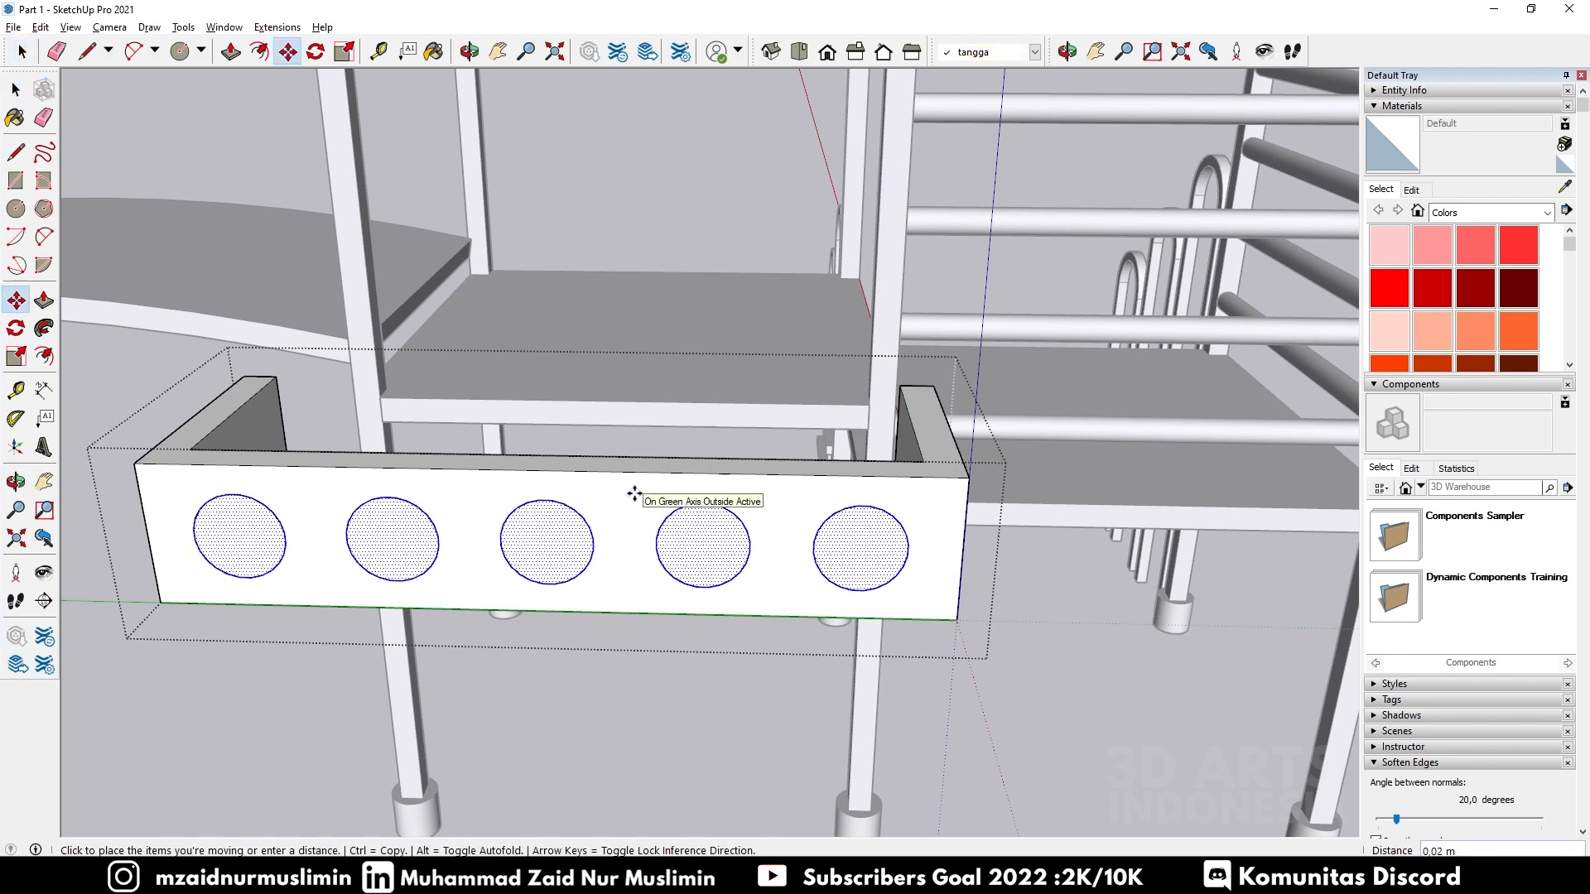
click(633, 494)
Step: Cut both circles on the panel's side arm through its full thickness with Push/Pull
middle_drag(576, 514, 828, 525)
key(space)
click(581, 518)
middle_drag(454, 564, 836, 578)
click(853, 557)
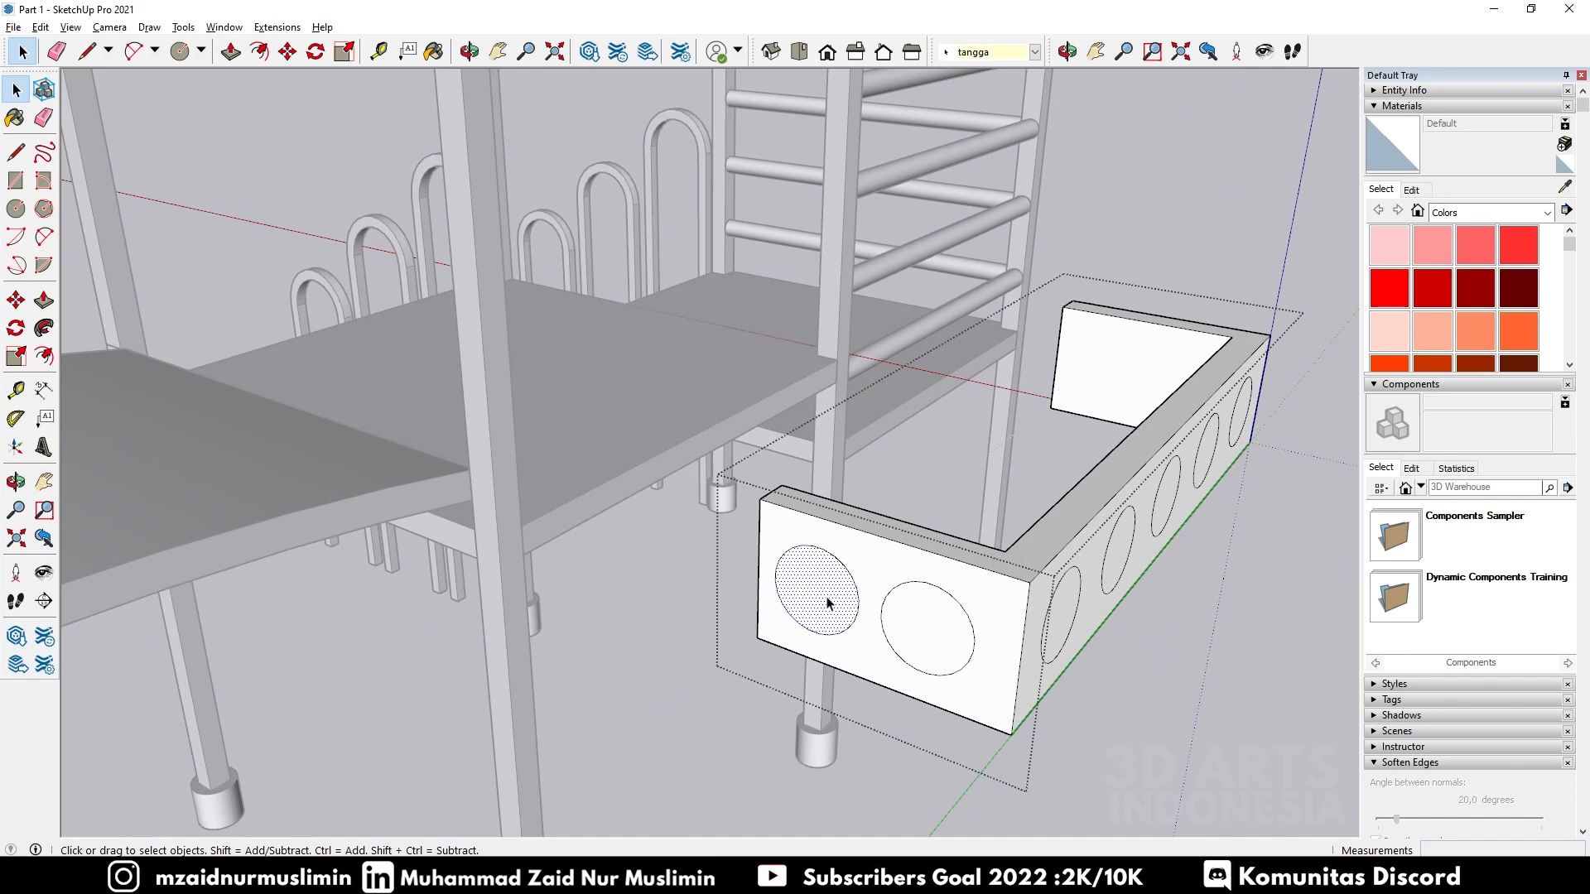
key(p)
click(829, 589)
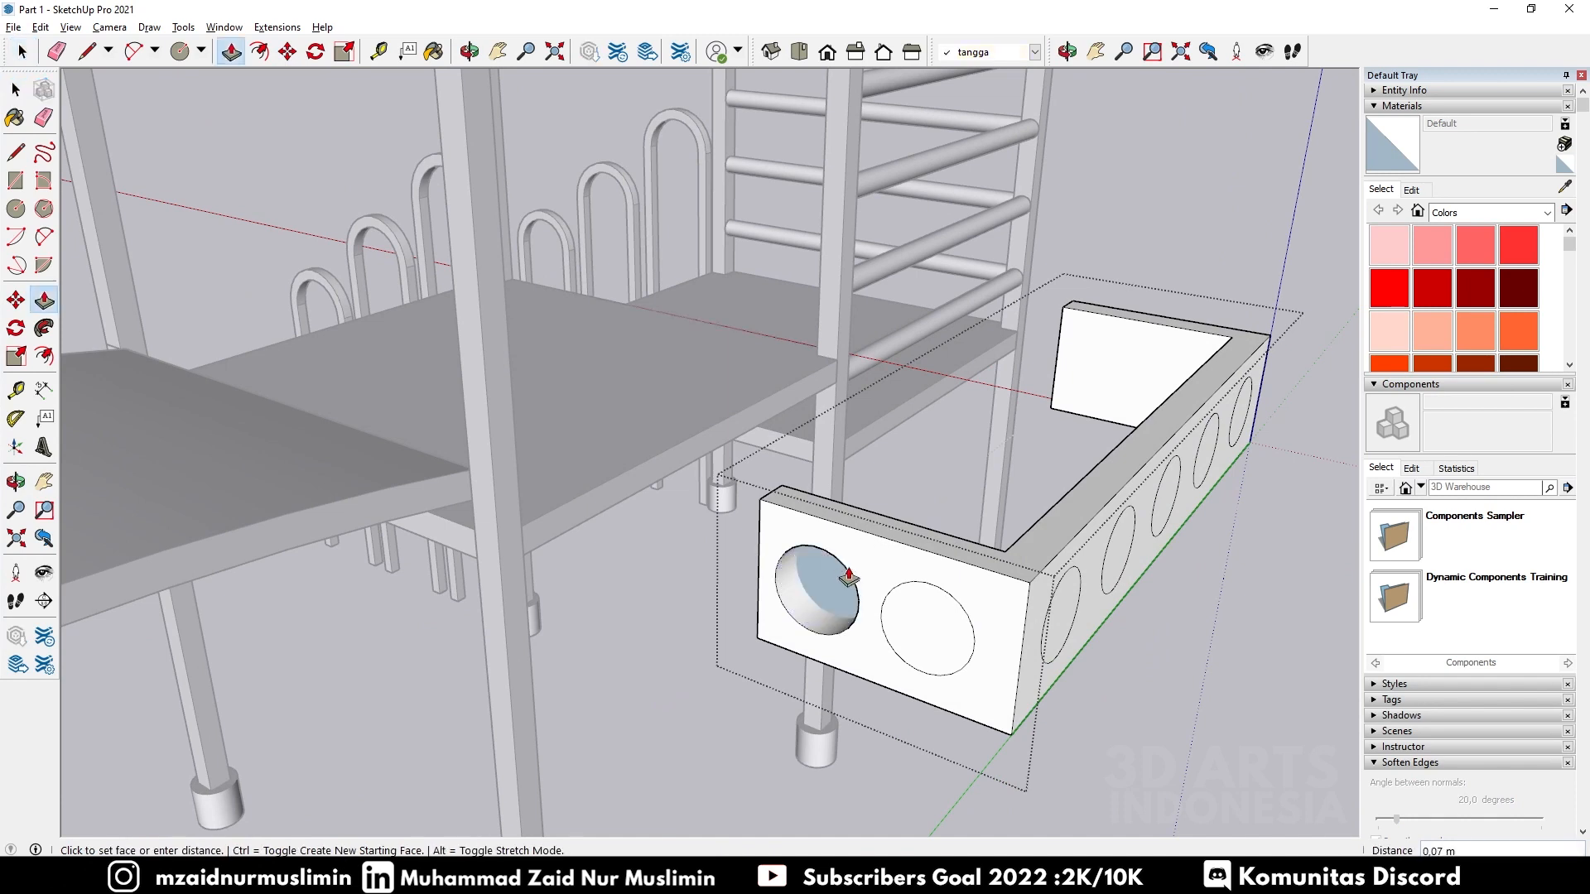
click(869, 522)
double_click(947, 593)
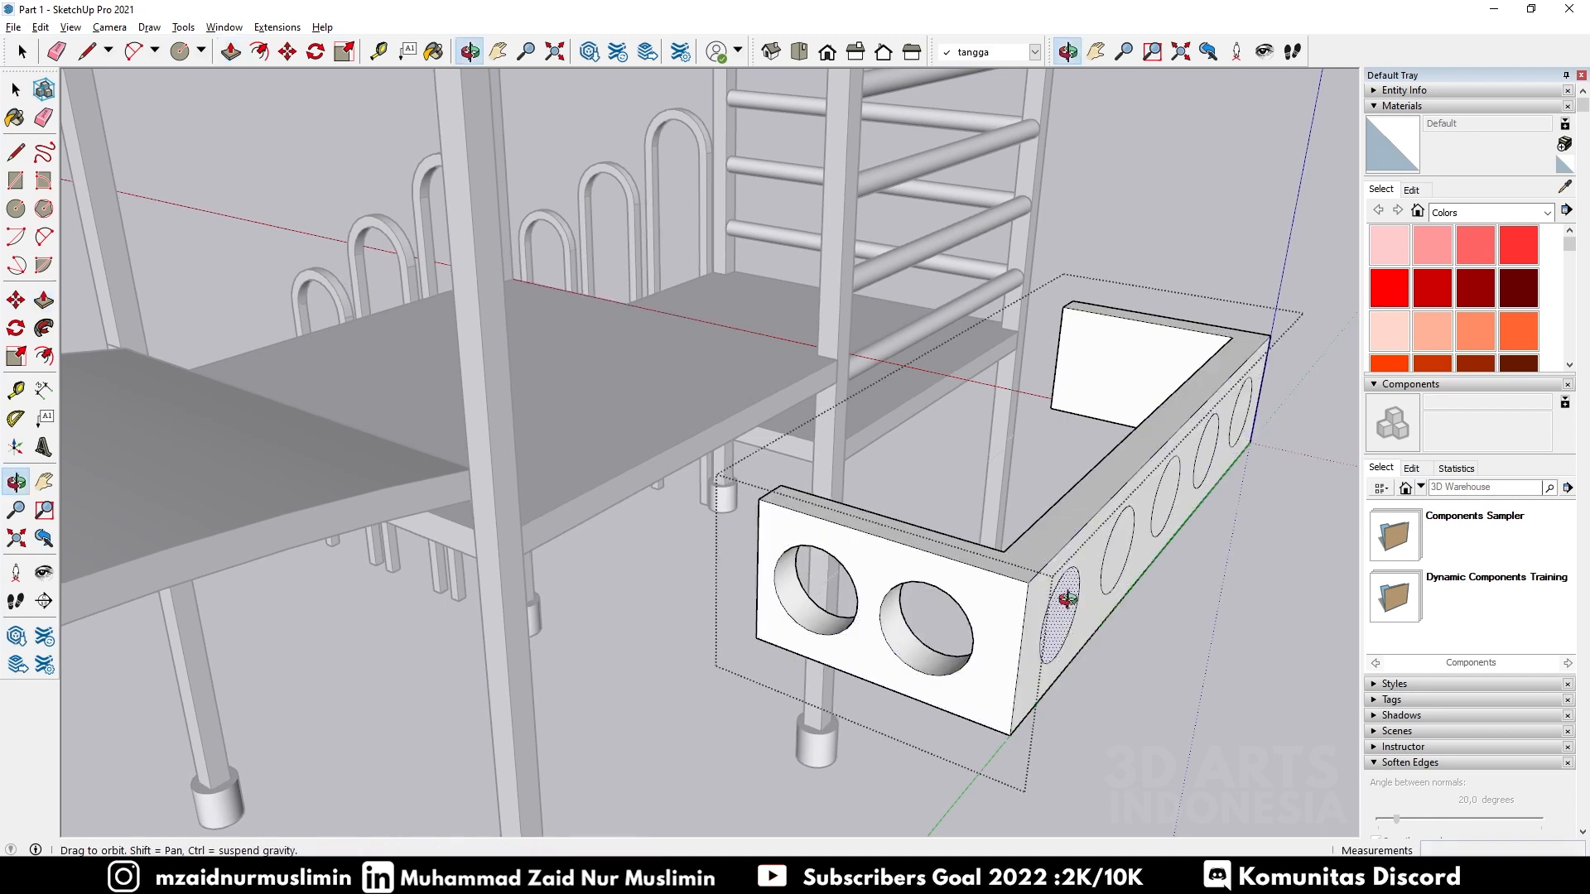
Step: Cut all five circles on the long front face through the panel with the same Push/Pull depth
middle_drag(1064, 596, 813, 667)
click(811, 671)
click(811, 671)
double_click(919, 654)
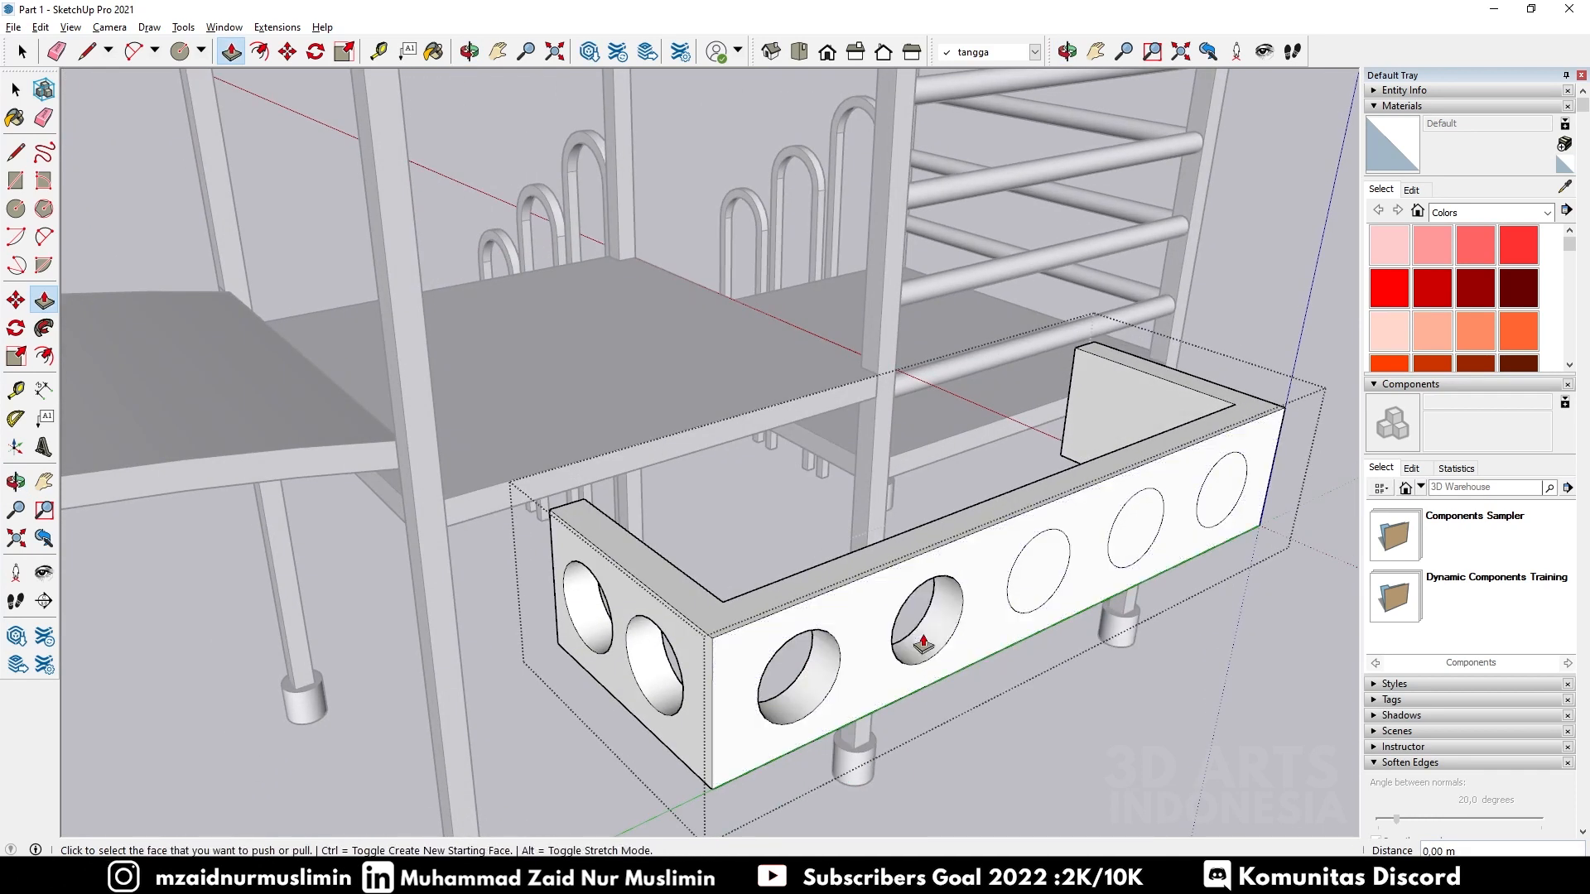
double_click(1036, 588)
double_click(1128, 531)
double_click(1223, 507)
Step: Push the circles on the panel's opposite arm inward to cut the openings there
middle_drag(1225, 506, 160, 493)
click(165, 488)
click(208, 487)
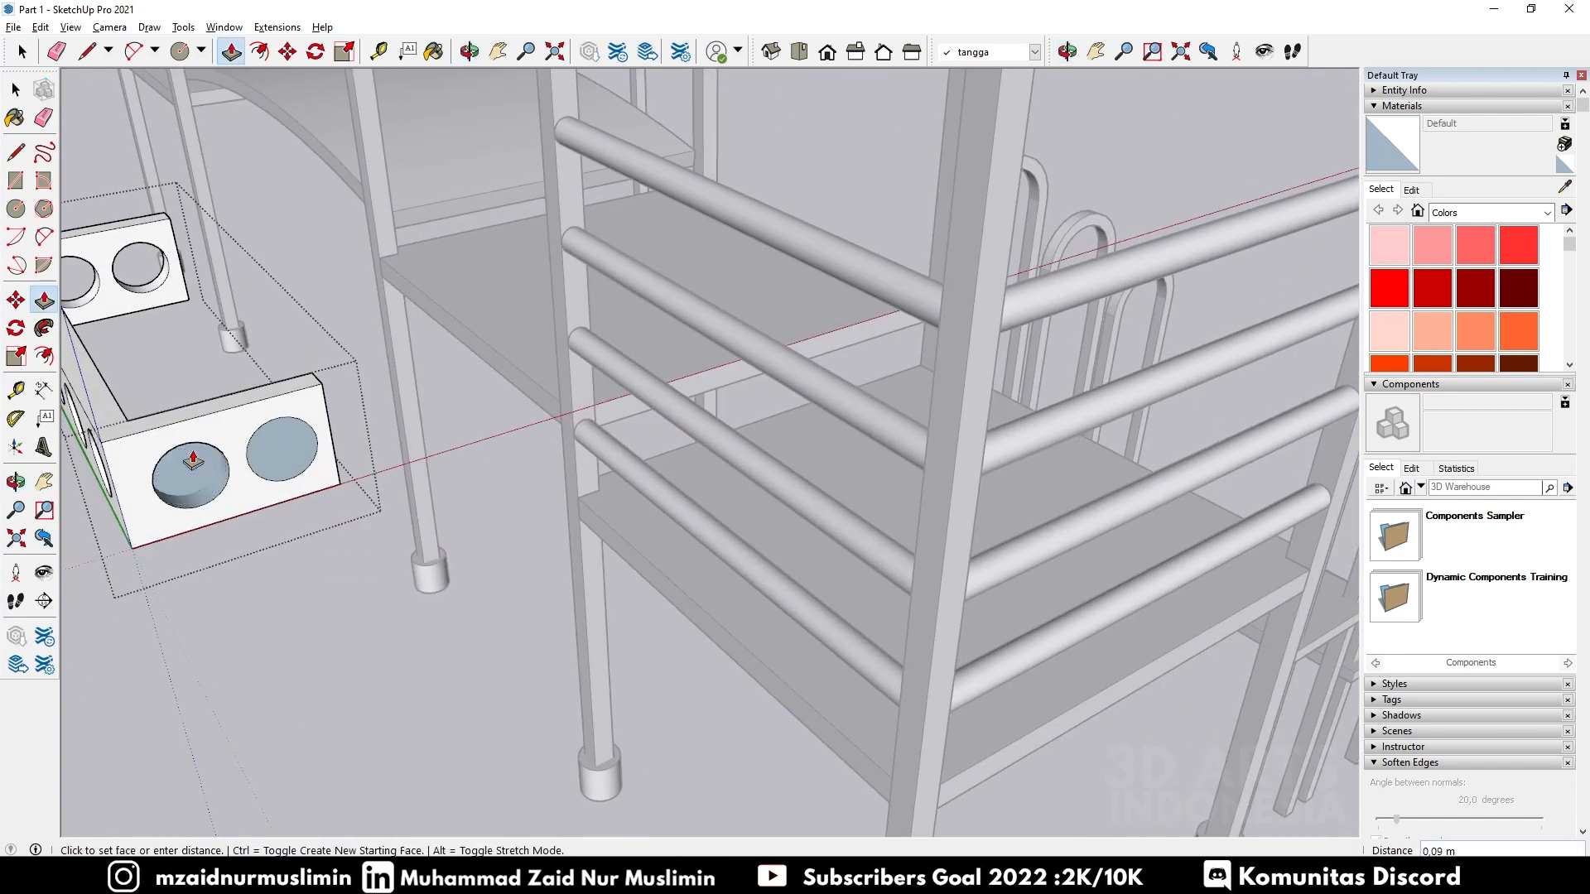
click(172, 414)
Step: Leave the group and move the finished U-shaped panel by its arm corner onto the middle platform's post at deck level
middle_drag(174, 414, 808, 501)
scroll(808, 501, down, 5)
key(space)
middle_drag(921, 634, 878, 530)
middle_drag(994, 448, 652, 505)
click(652, 505)
scroll(655, 497, up, 3)
key(m)
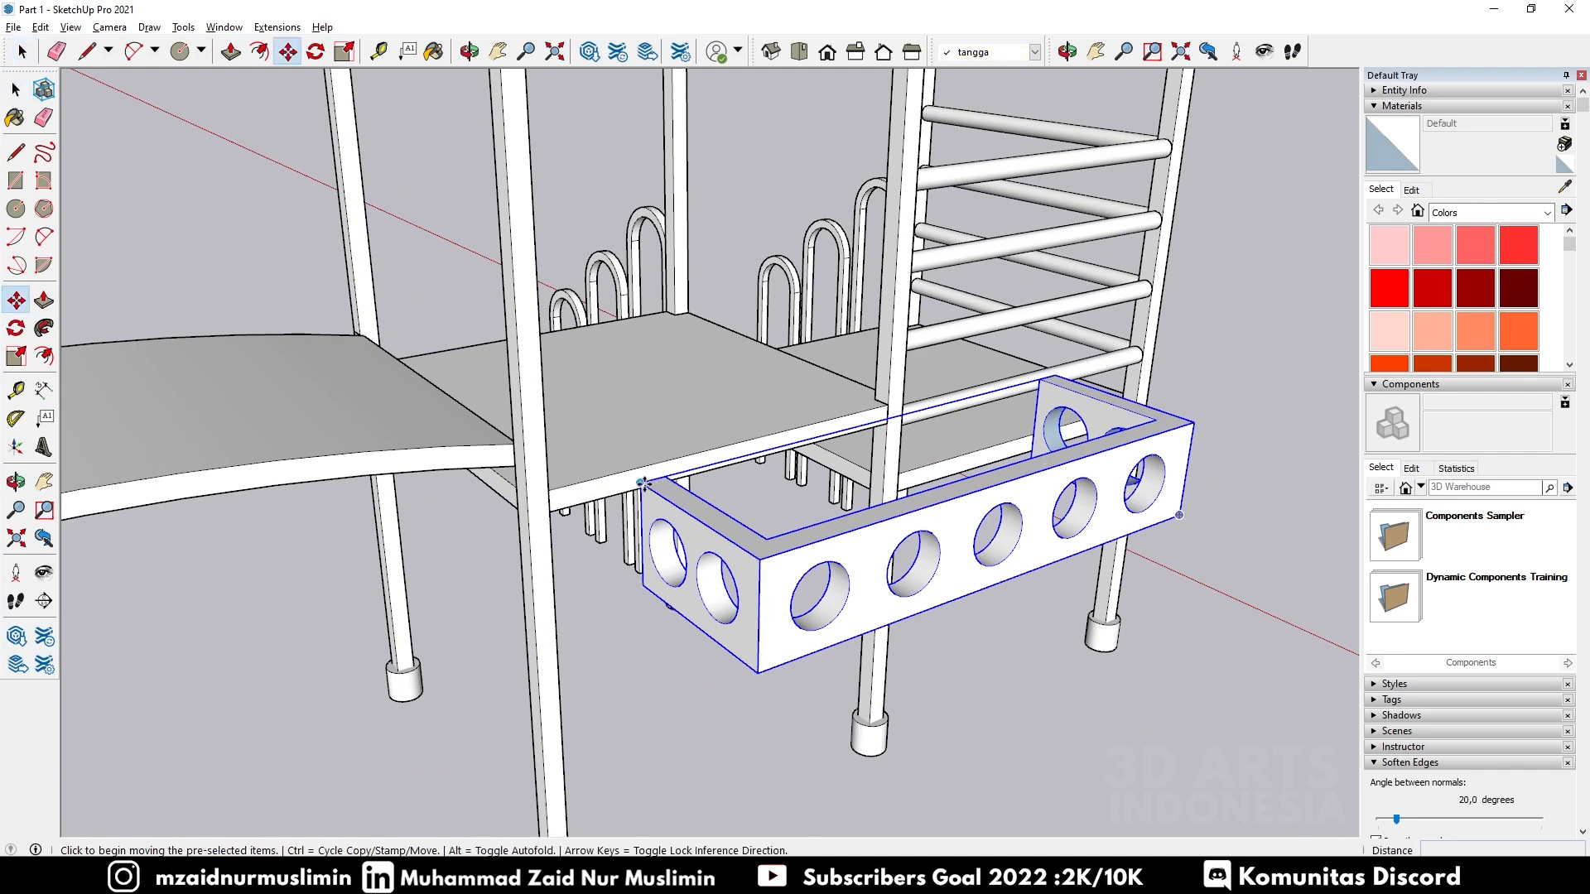
click(654, 492)
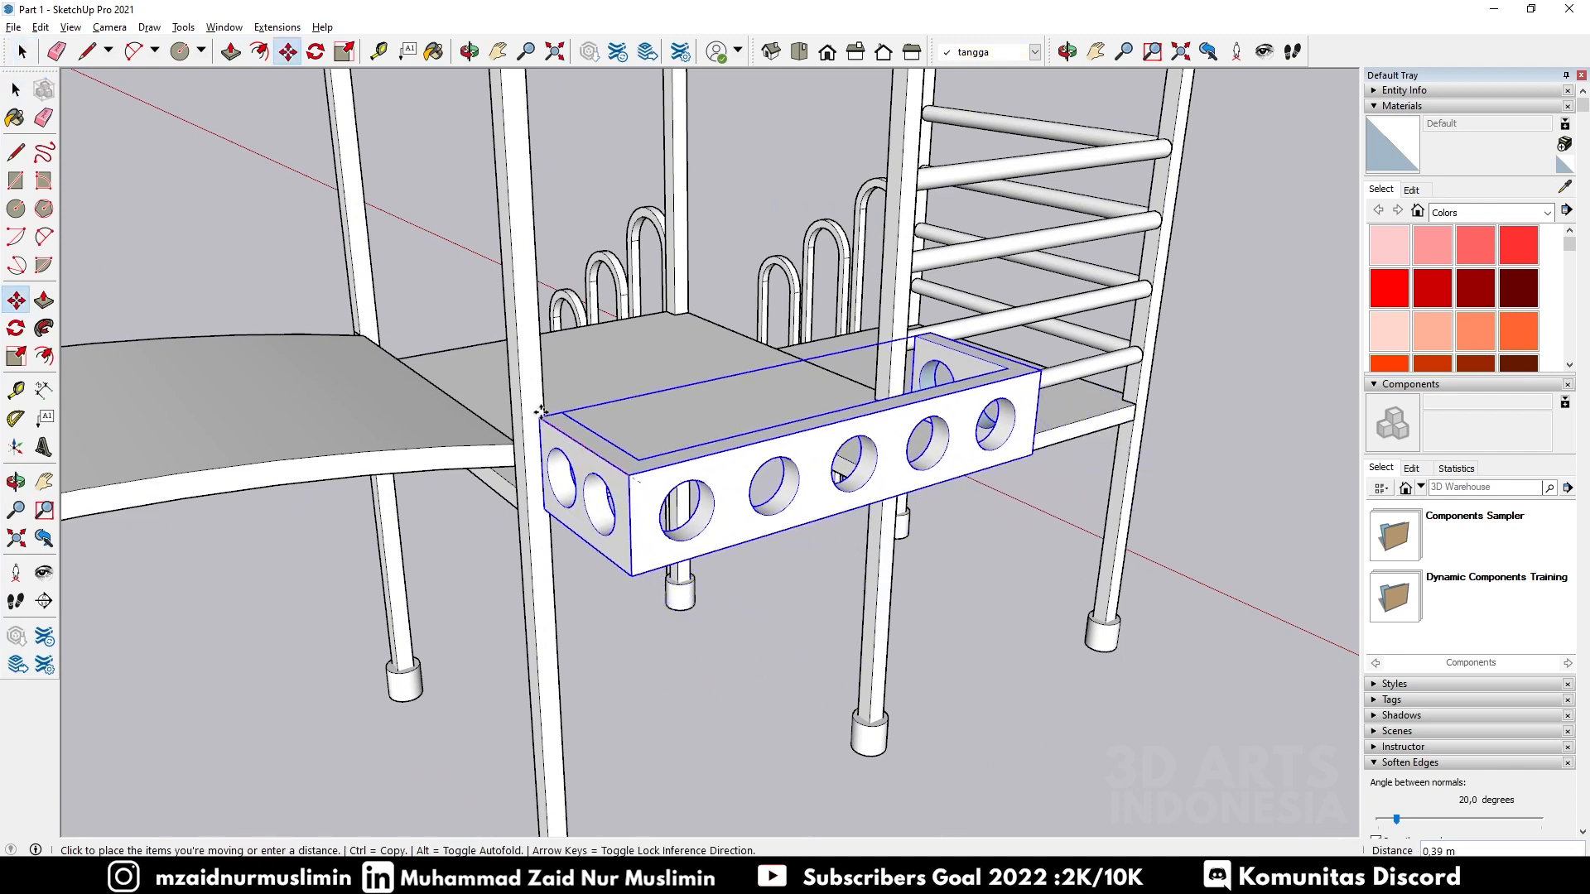
click(522, 406)
Step: Copy the panel straight up by its 0.20 m height and array it 3x to stack the wall
middle_drag(732, 546, 509, 276)
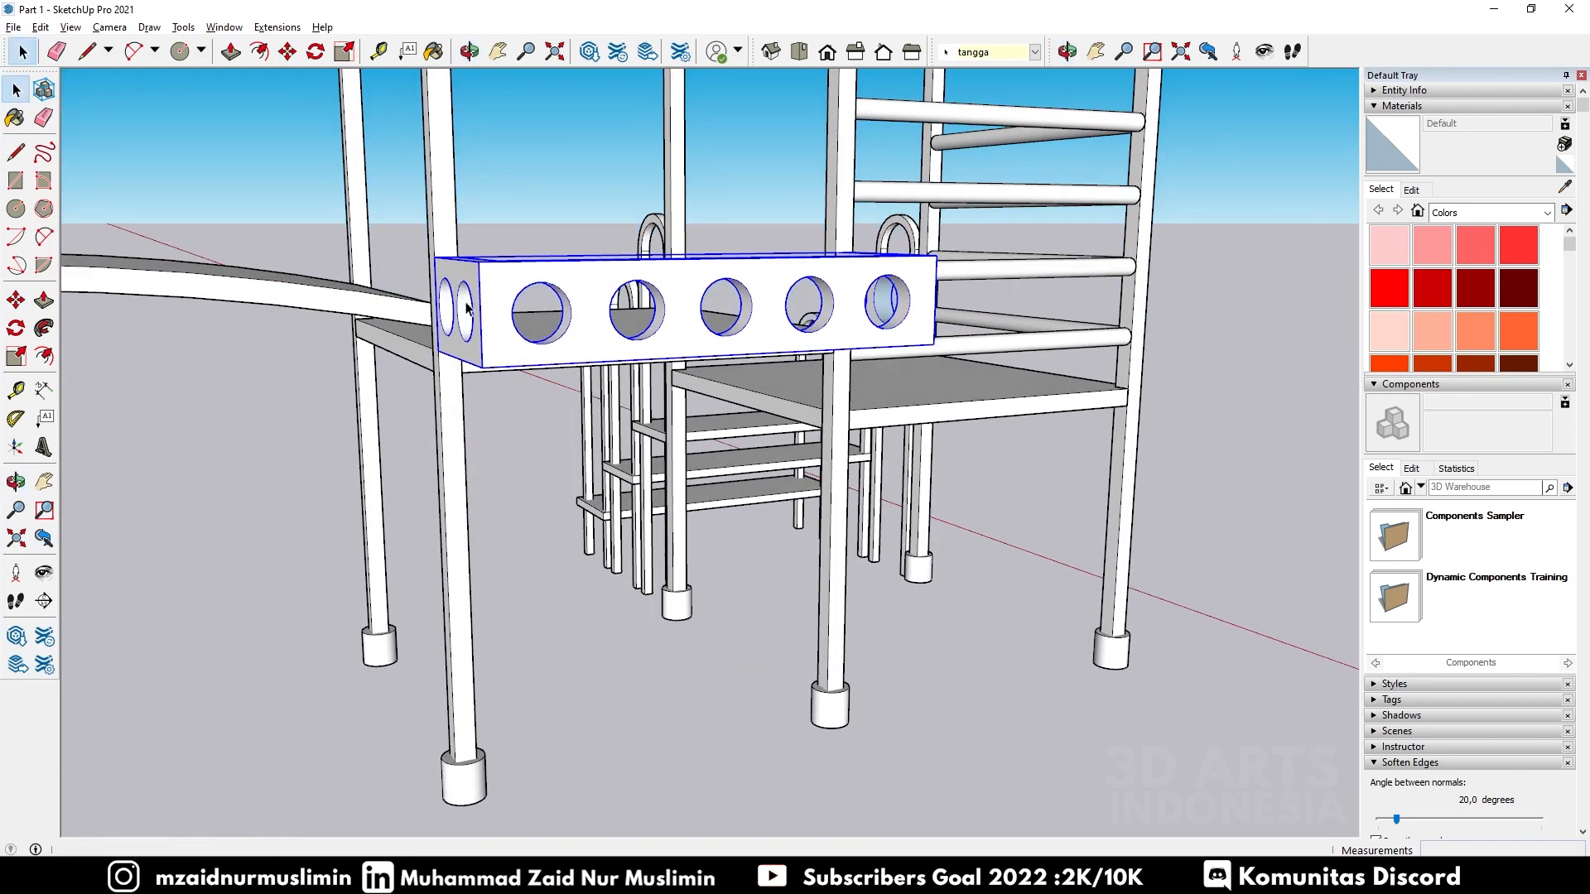
key(m)
key(ctrl)
click(480, 366)
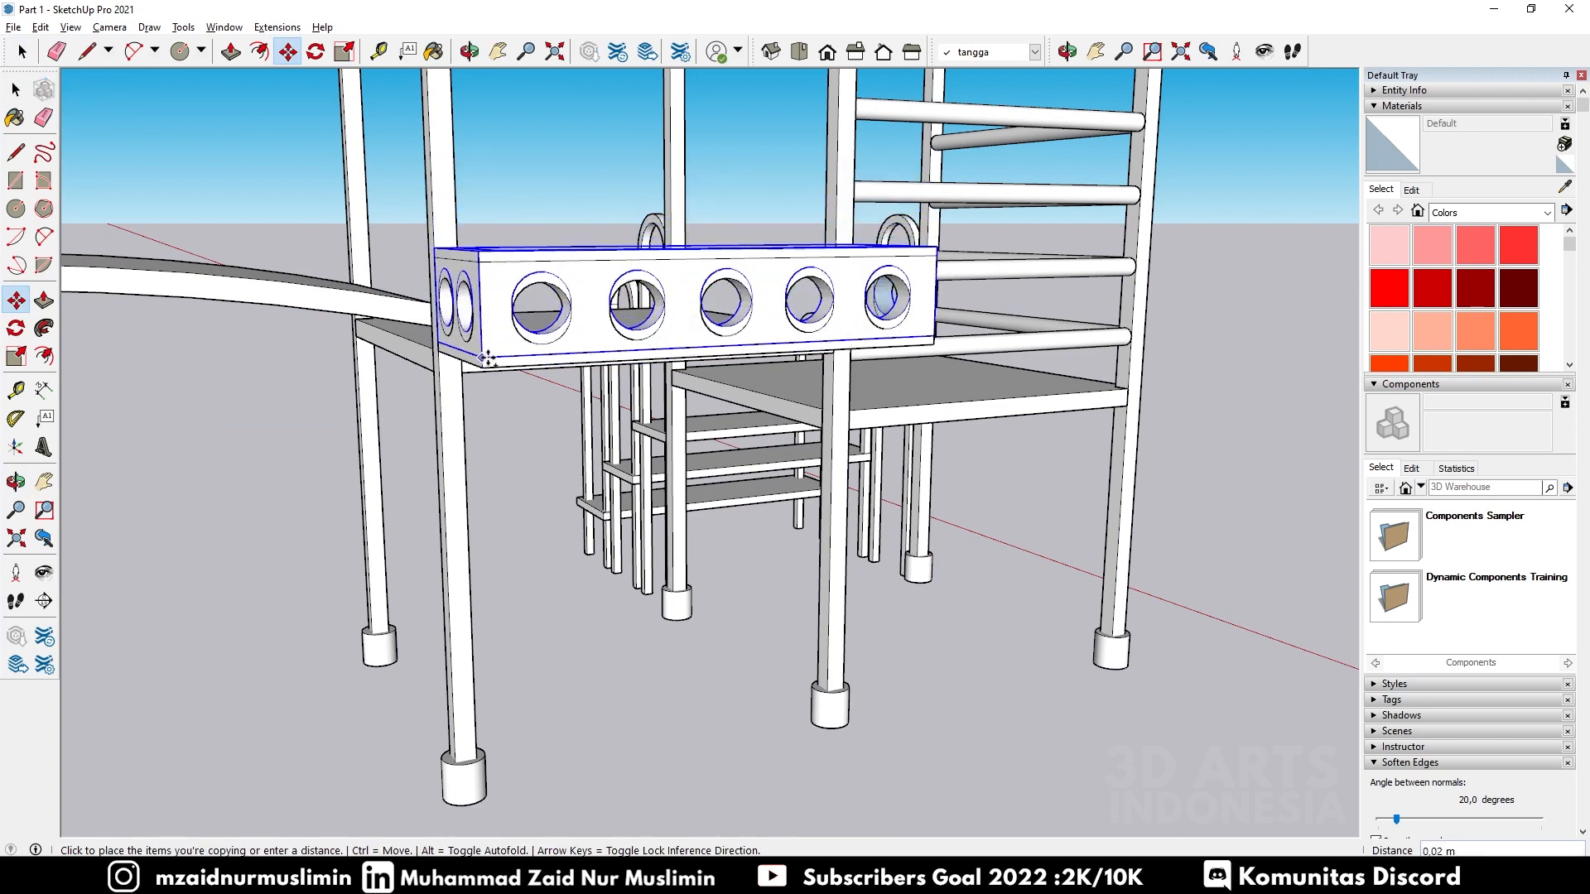
click(480, 263)
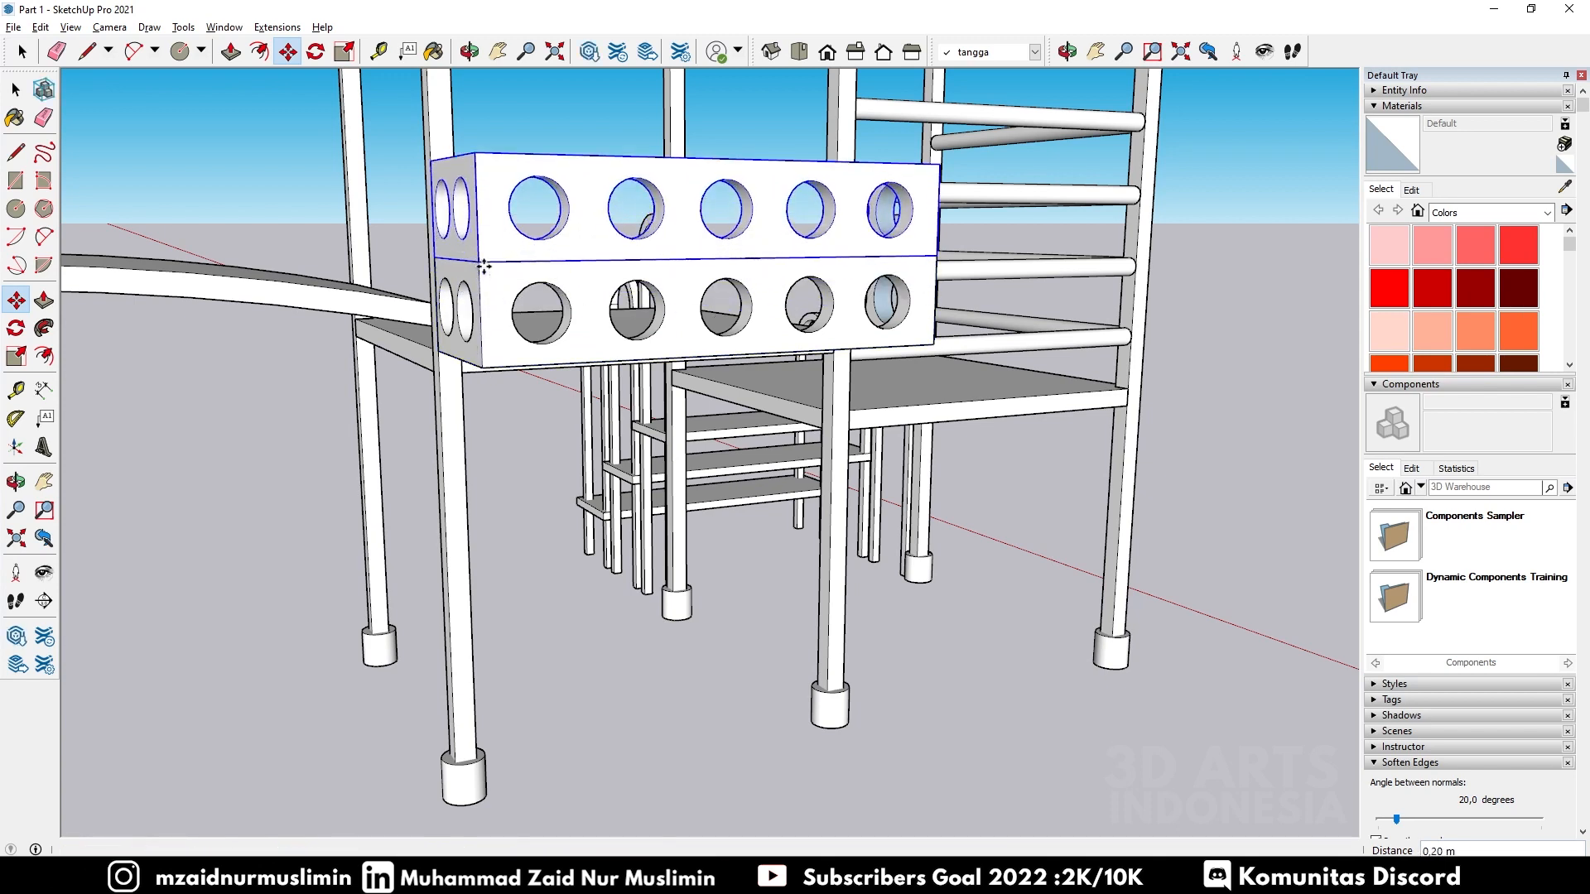
text(3x)
key(Return)
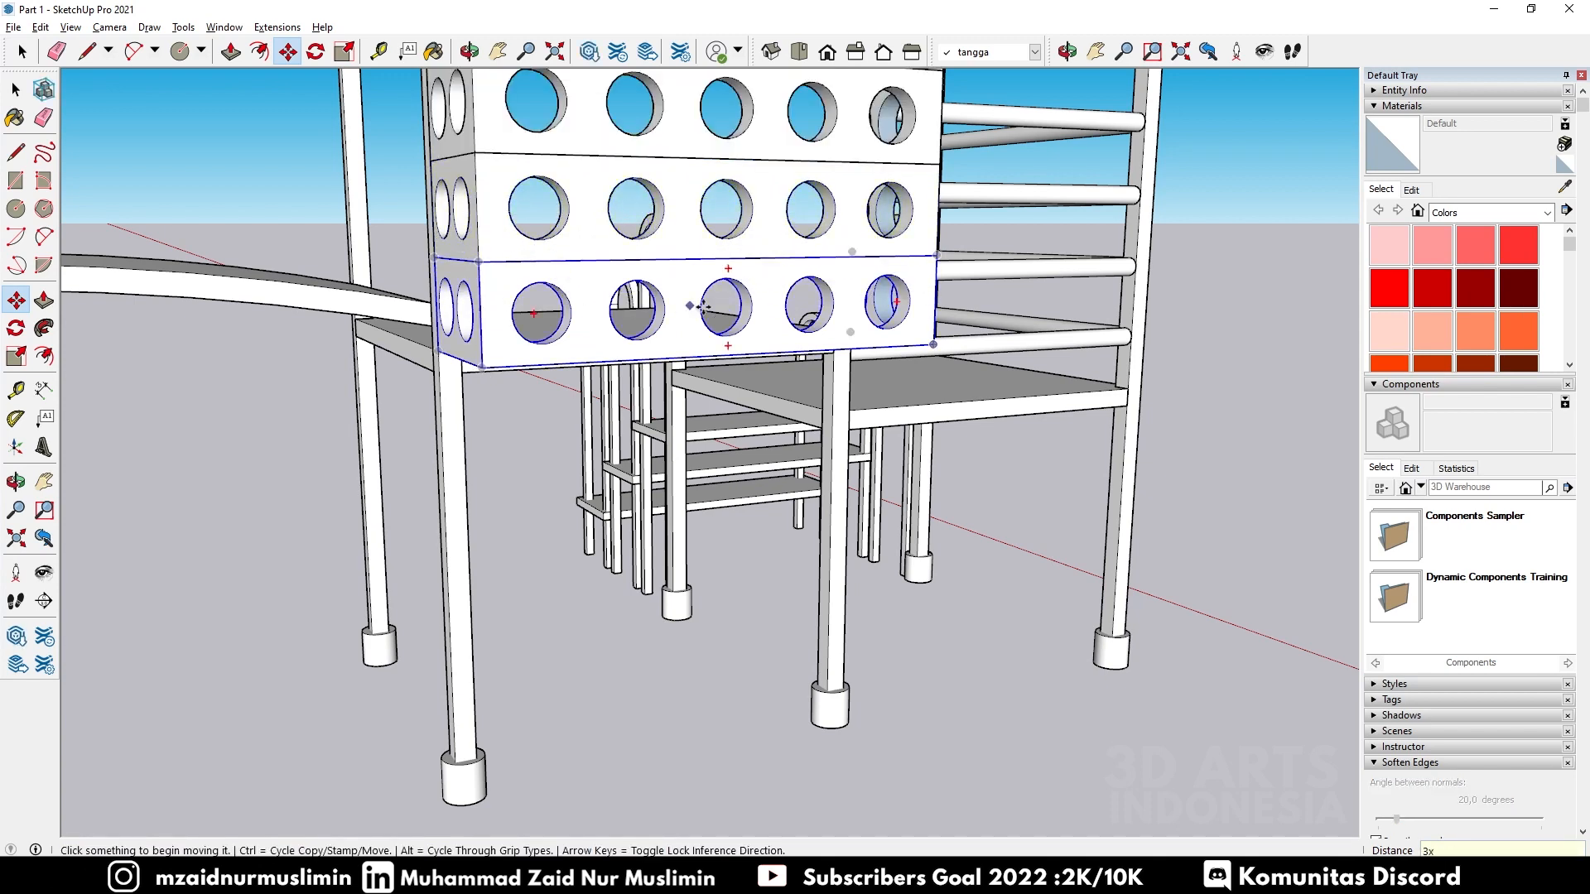
Step: Extend the middle platform's open-side edge outward 0.35 m beneath the stacked panels with Push/Pull
scroll(700, 300, down, 4)
middle_drag(658, 217, 767, 400)
scroll(696, 356, down, 4)
middle_drag(679, 355, 741, 348)
scroll(696, 358, up, 5)
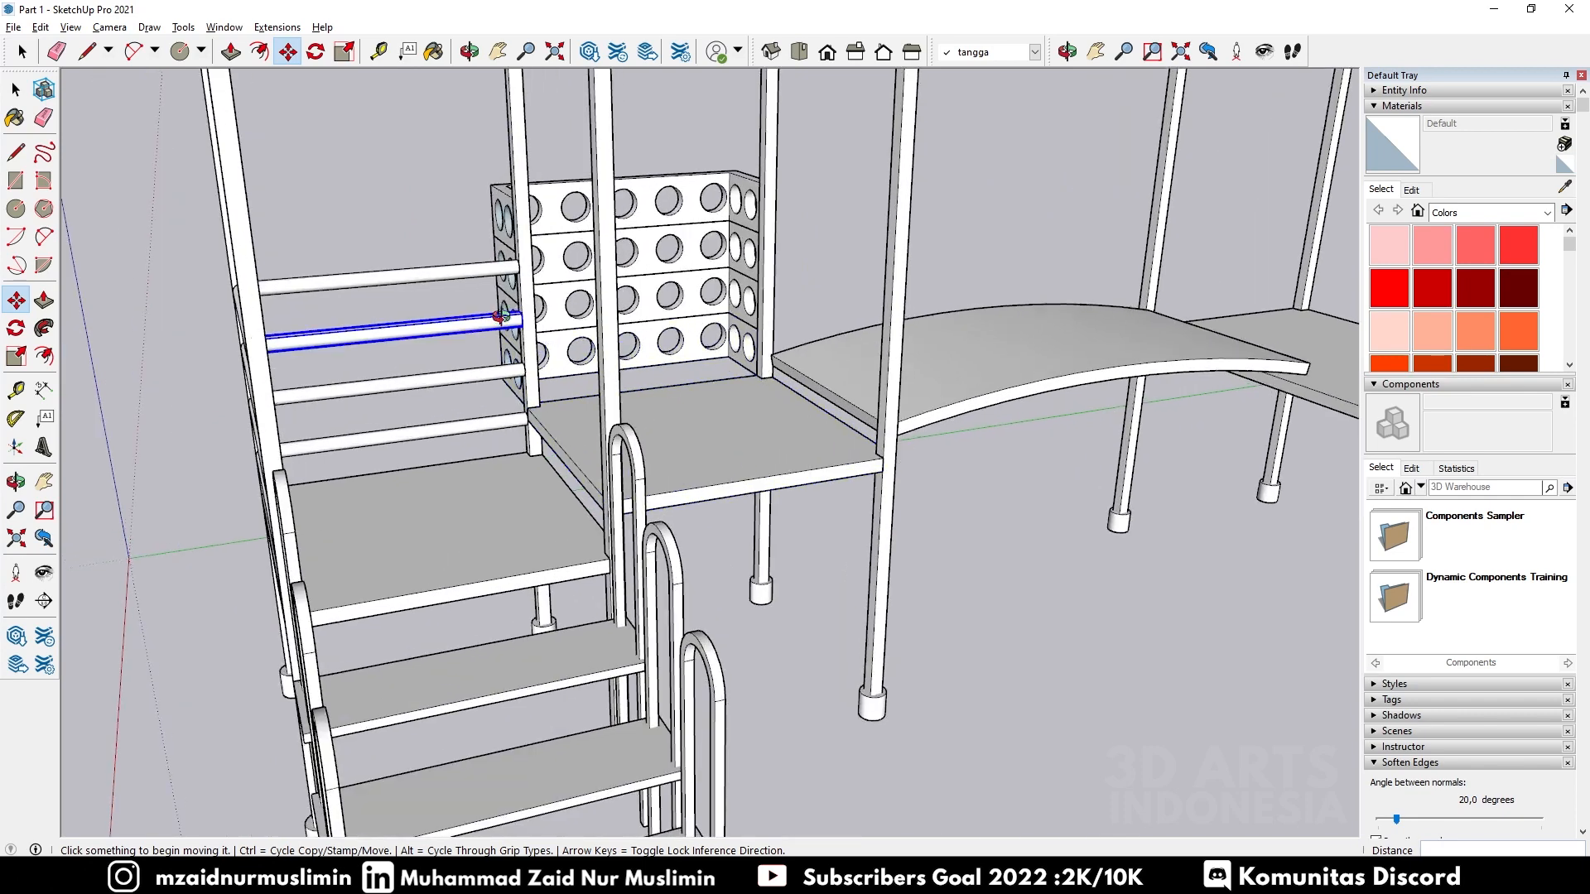
middle_drag(331, 331, 649, 426)
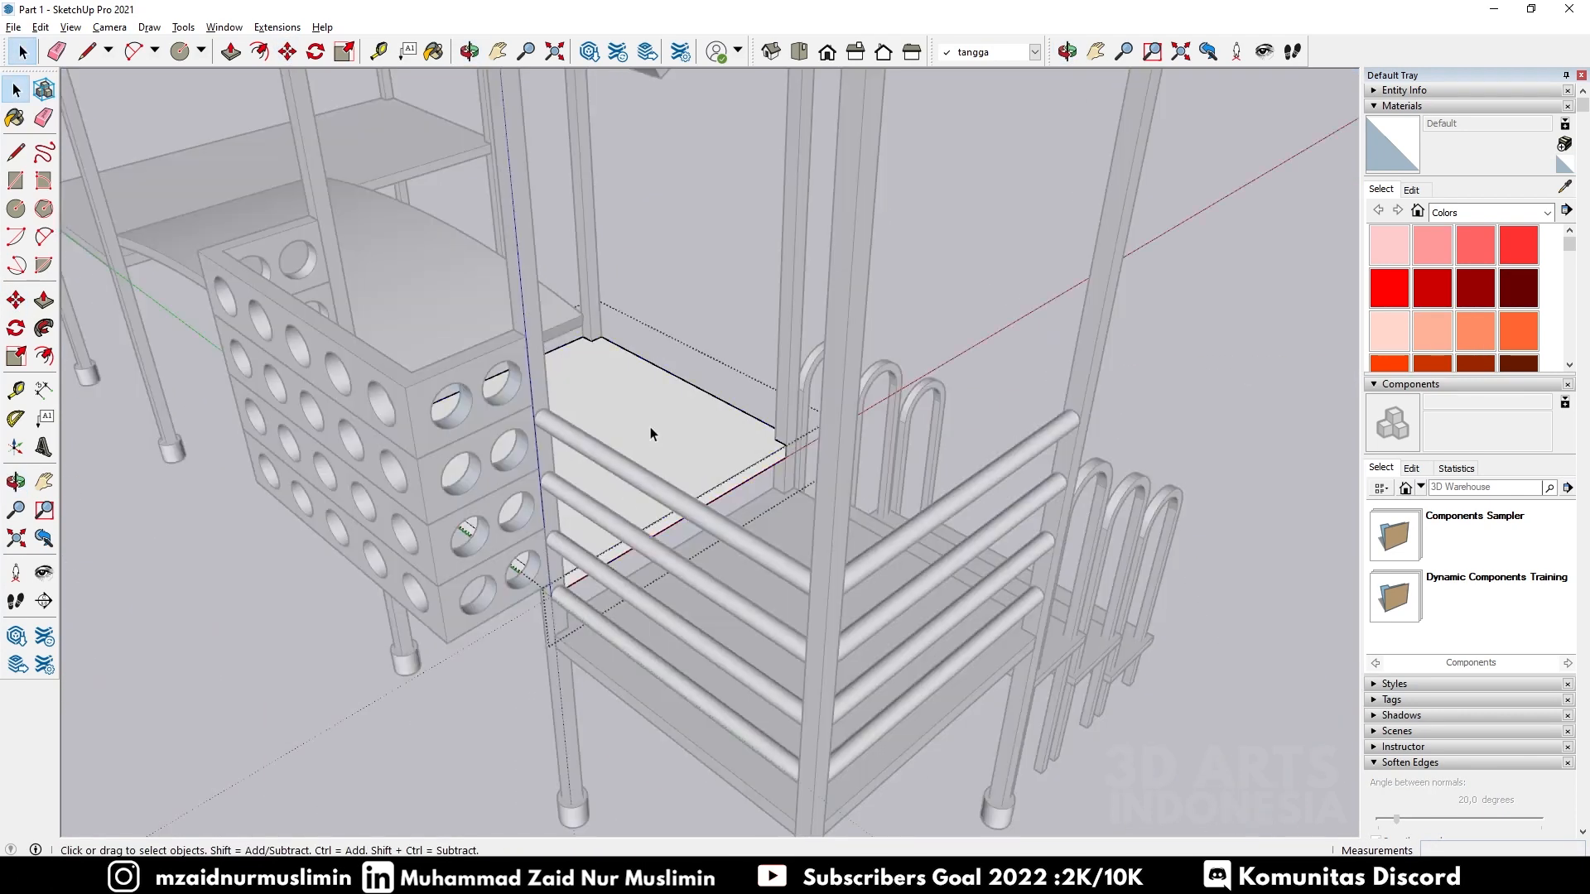
mouse_move(480, 517)
middle_down()
mouse_move(421, 358)
mouse_move(449, 509)
mouse_move(464, 496)
mouse_move(474, 518)
middle_up()
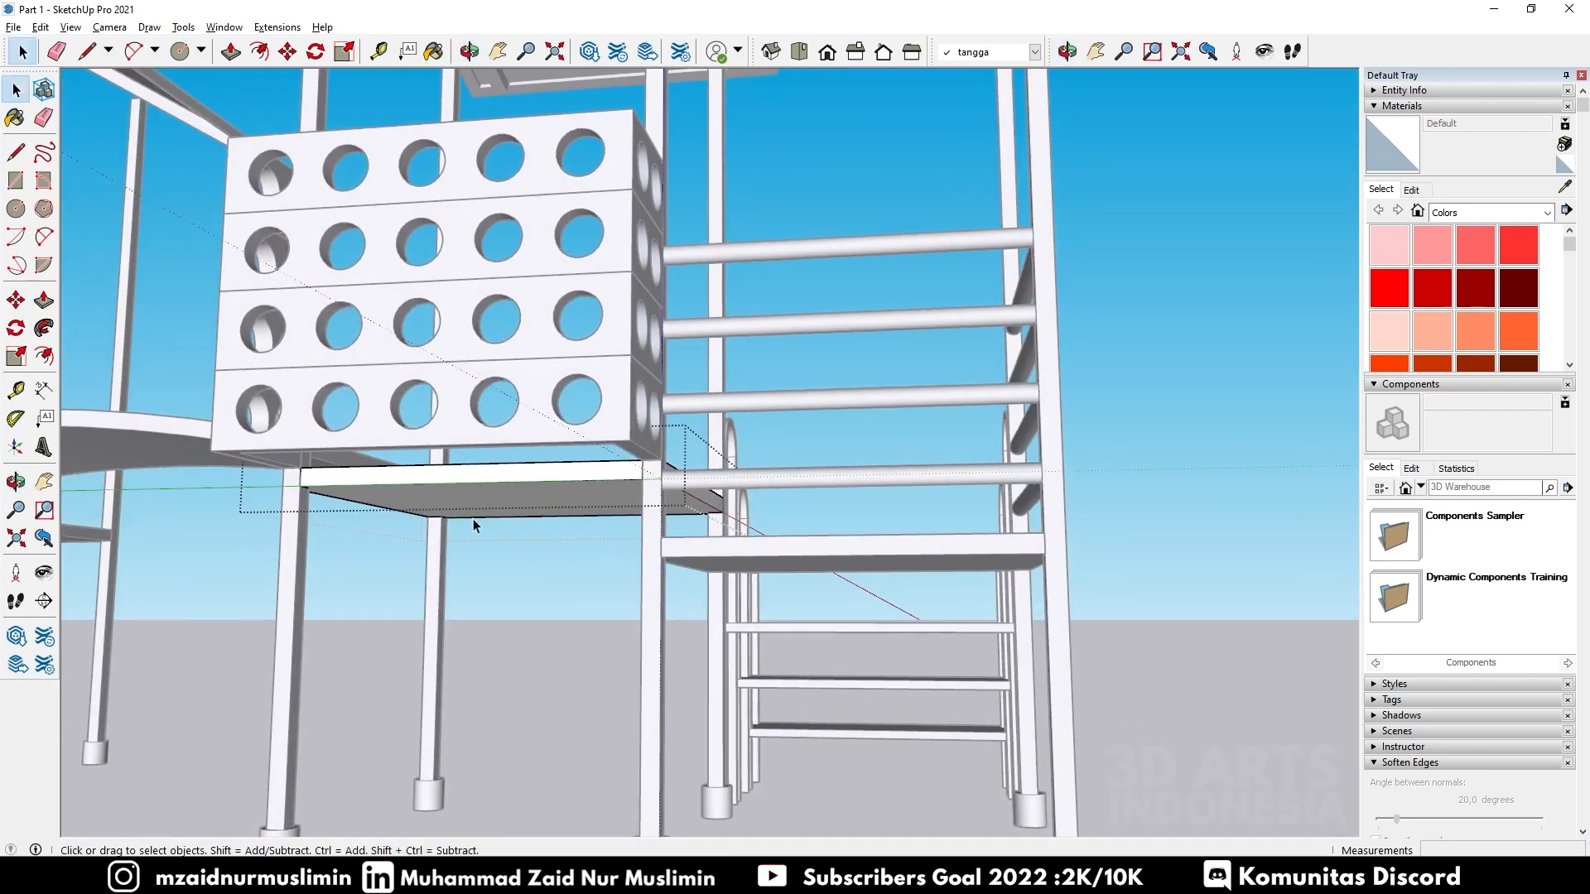
key(p)
click(320, 485)
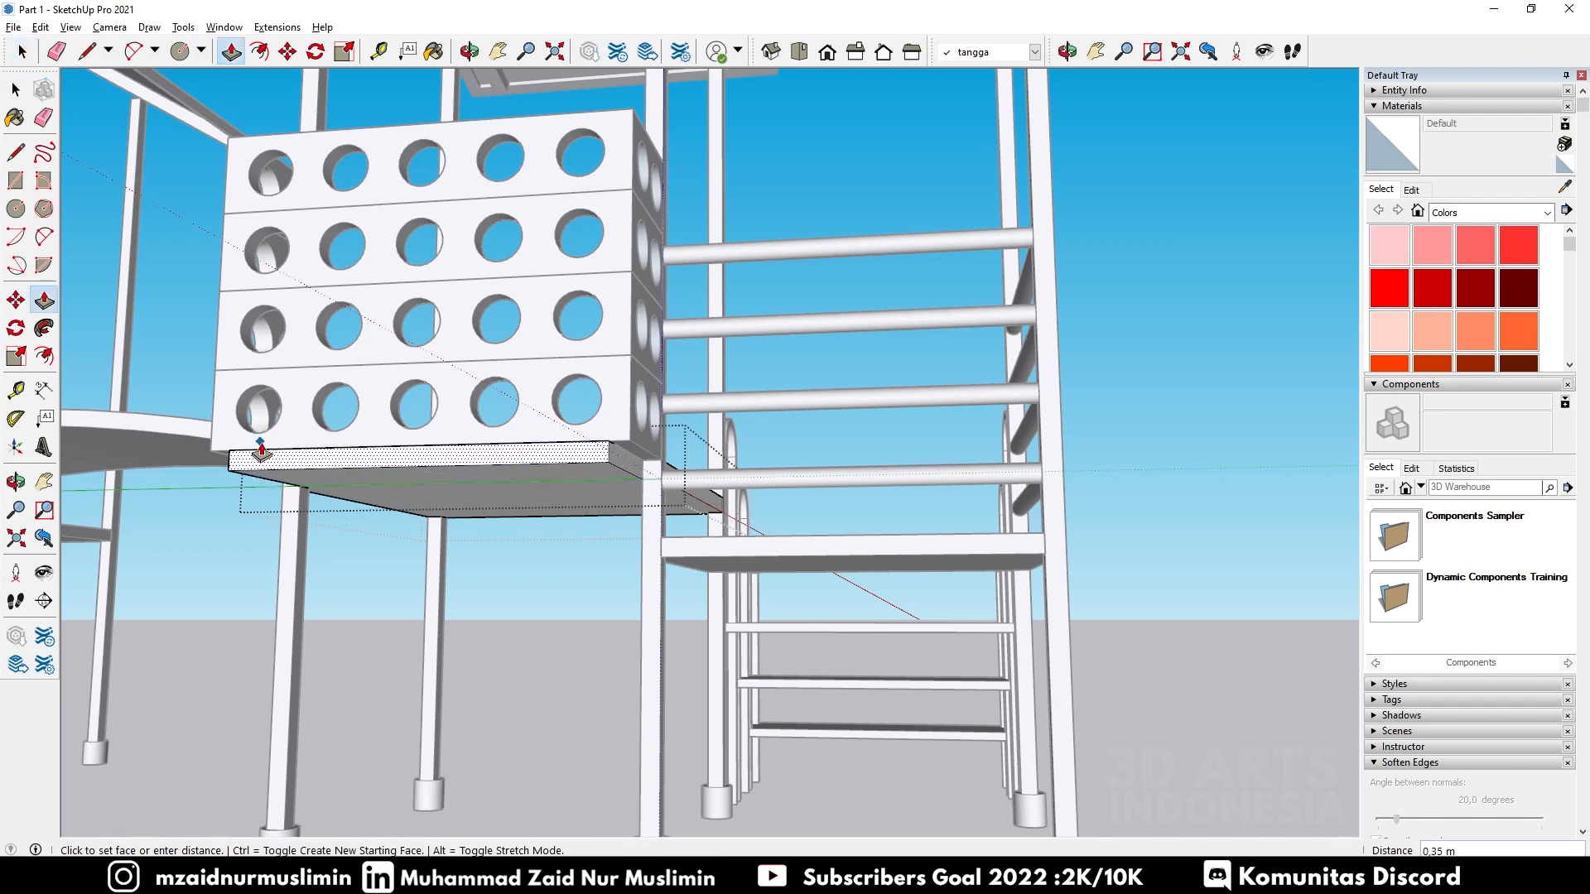
click(261, 450)
Step: Push/Pull the side face of the platform extension 0.05 m beside the post
middle_drag(159, 472, 628, 466)
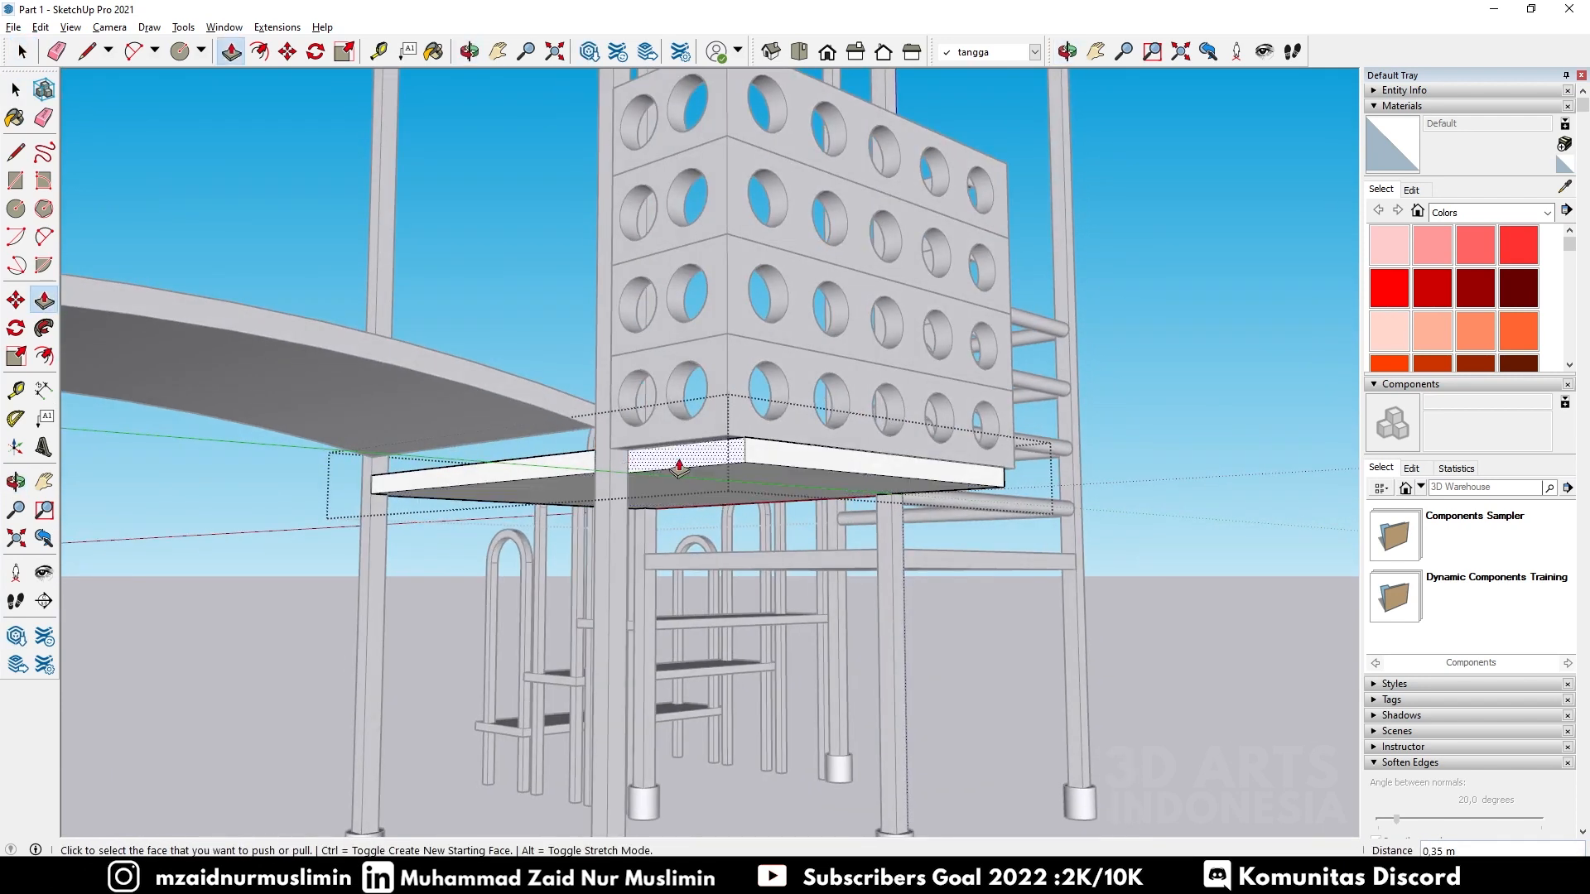
click(619, 462)
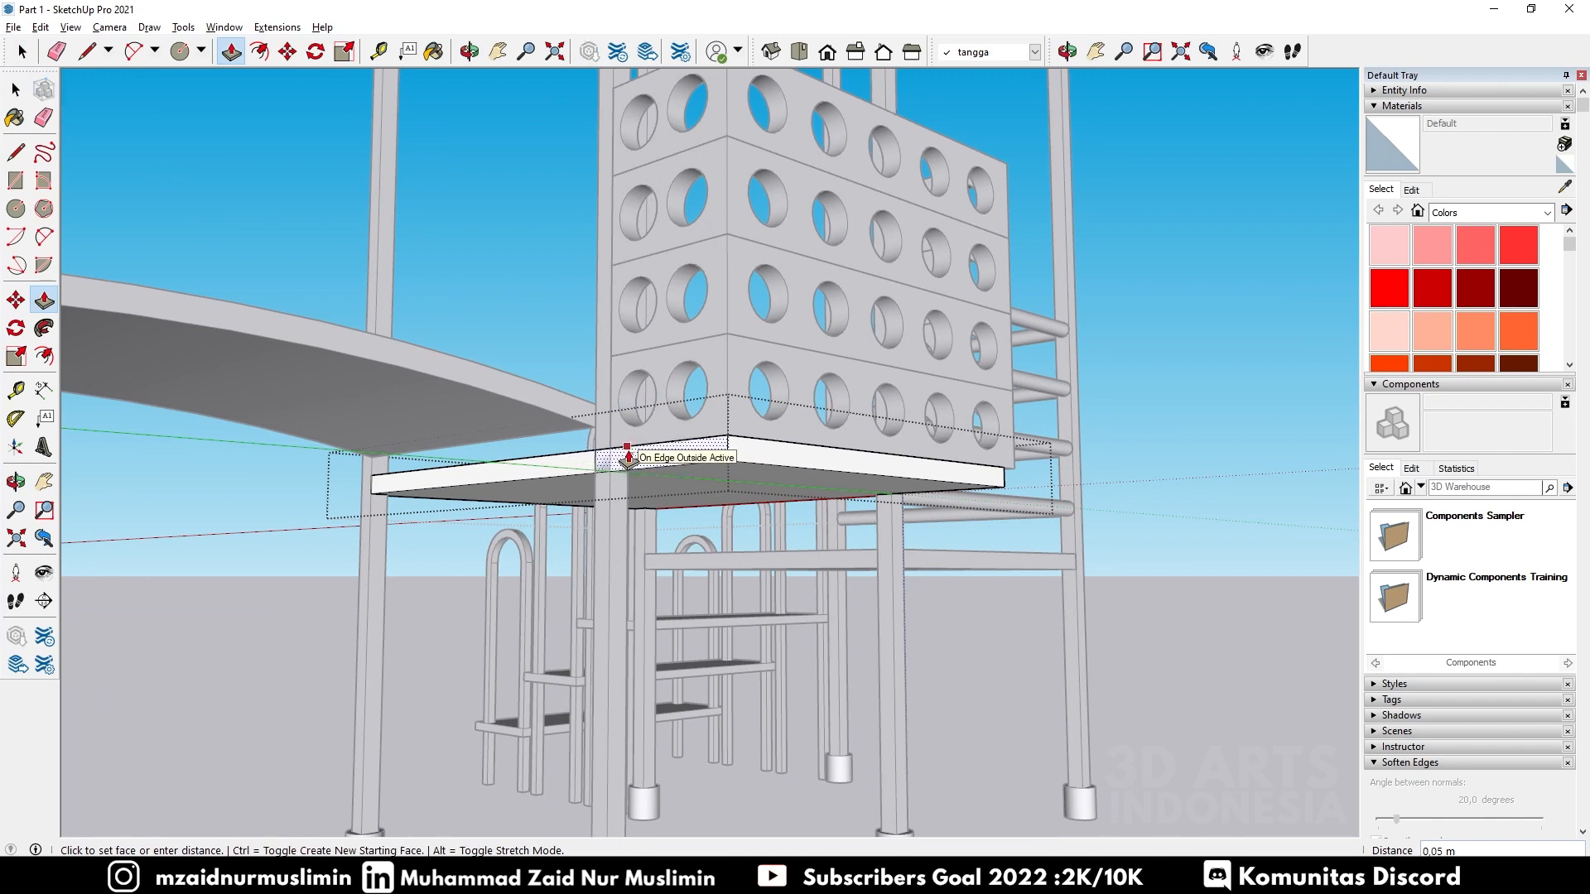
click(628, 448)
Step: Split the platform's side face with a vertical line at the post's edge, ready for Push/Pull
middle_drag(614, 488, 653, 469)
key(l)
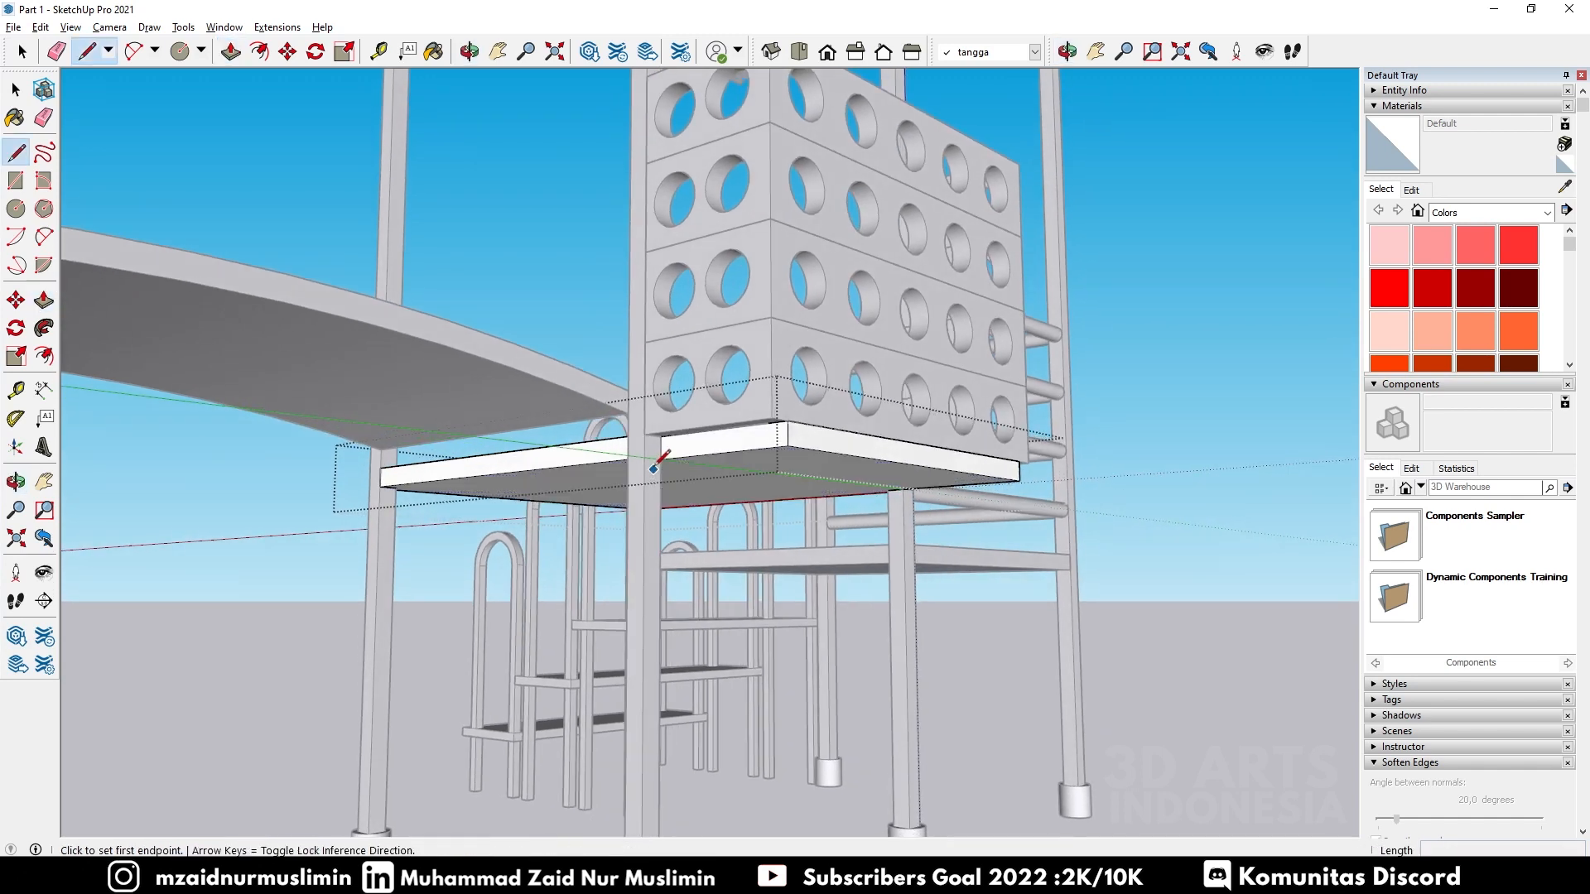
scroll(661, 435, up, 2)
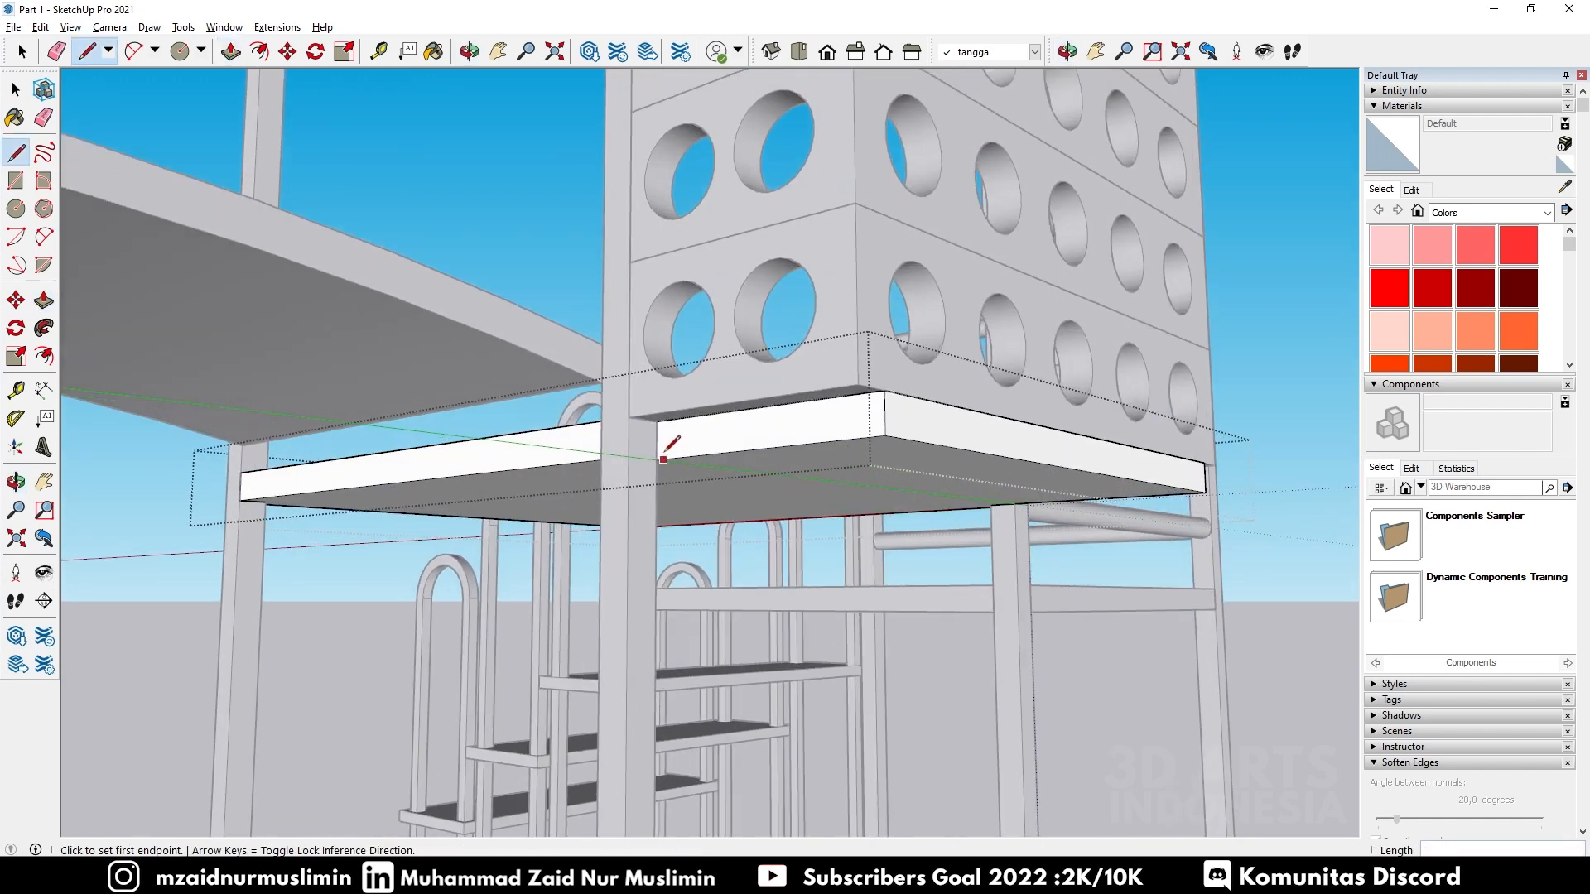
click(657, 458)
click(658, 420)
key(p)
Step: Split the platform's opposite side face with a vertical line at the post, Push/Pull the outer part 0.05 m flush with the panels, and leave the group
middle_drag(679, 414, 596, 461)
middle_drag(808, 490, 486, 494)
scroll(518, 498, up, 3)
scroll(530, 496, up, 1)
key(l)
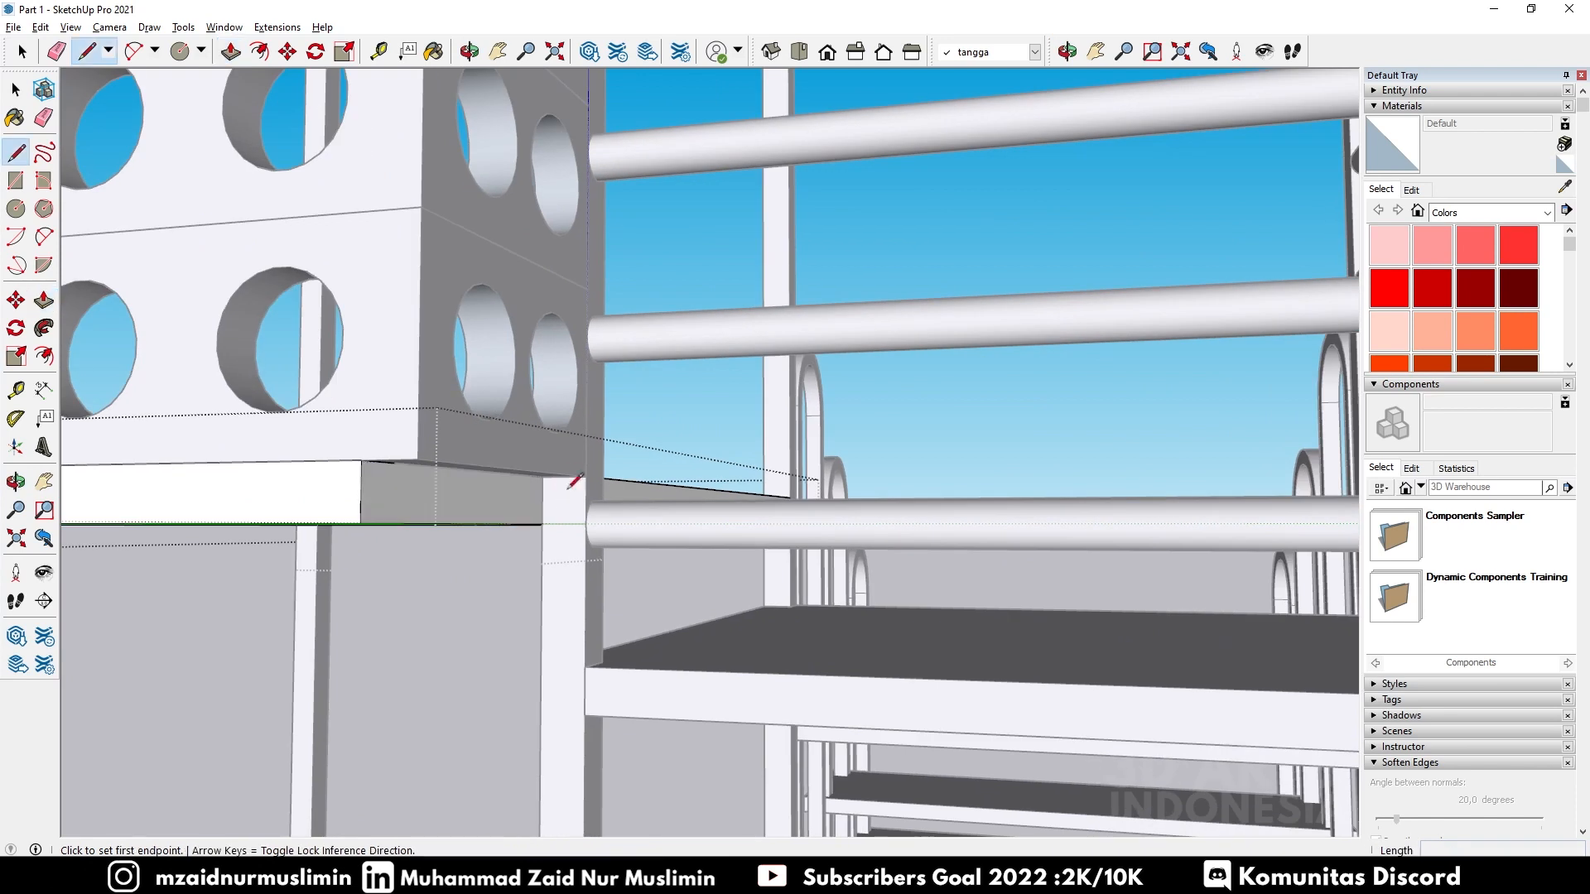
middle_drag(544, 477, 542, 431)
click(539, 427)
click(538, 473)
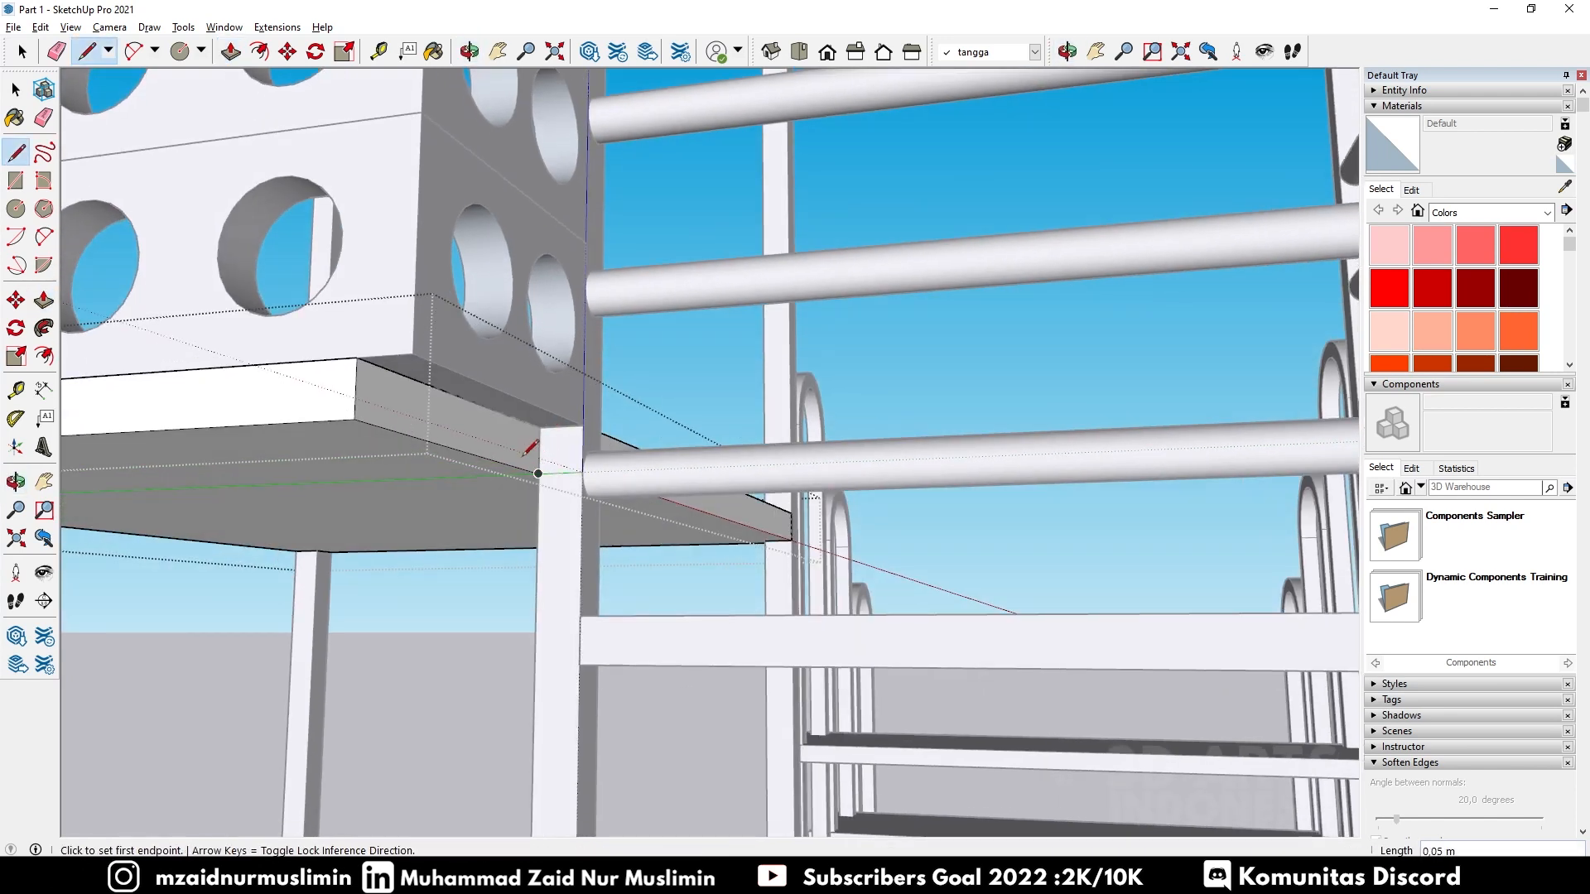
key(p)
middle_drag(415, 386, 726, 421)
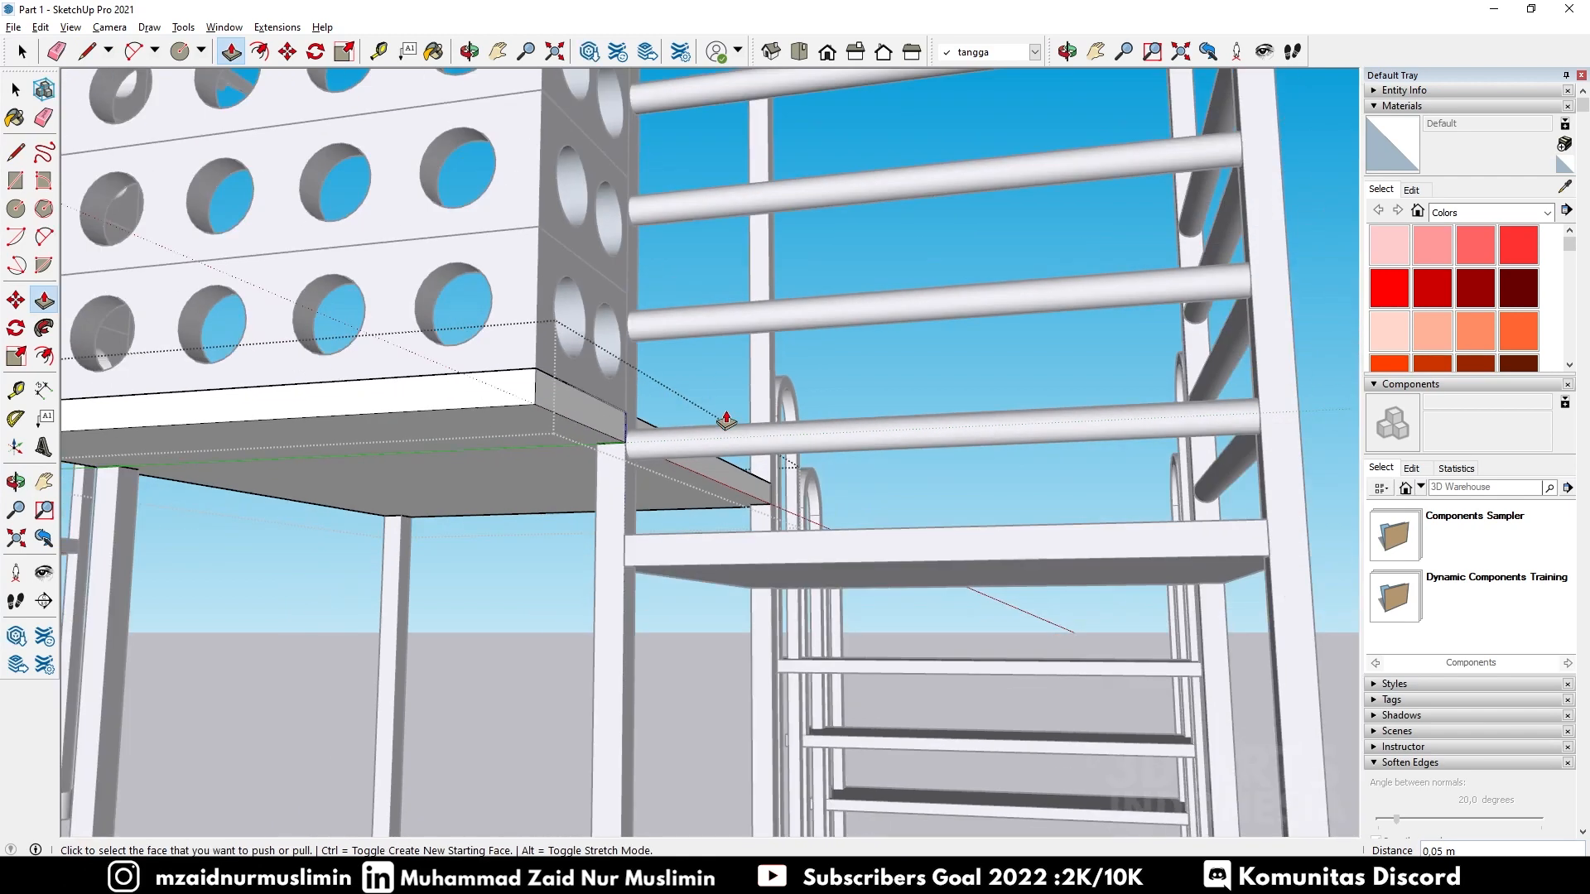
scroll(726, 420, down, 3)
middle_drag(397, 401, 685, 506)
key(space)
click(1255, 502)
Step: Examine the middle platform with its stacked panels, the stairs and the bridge from several sides
middle_drag(1255, 502, 704, 663)
middle_drag(952, 422, 701, 361)
scroll(701, 361, up, 3)
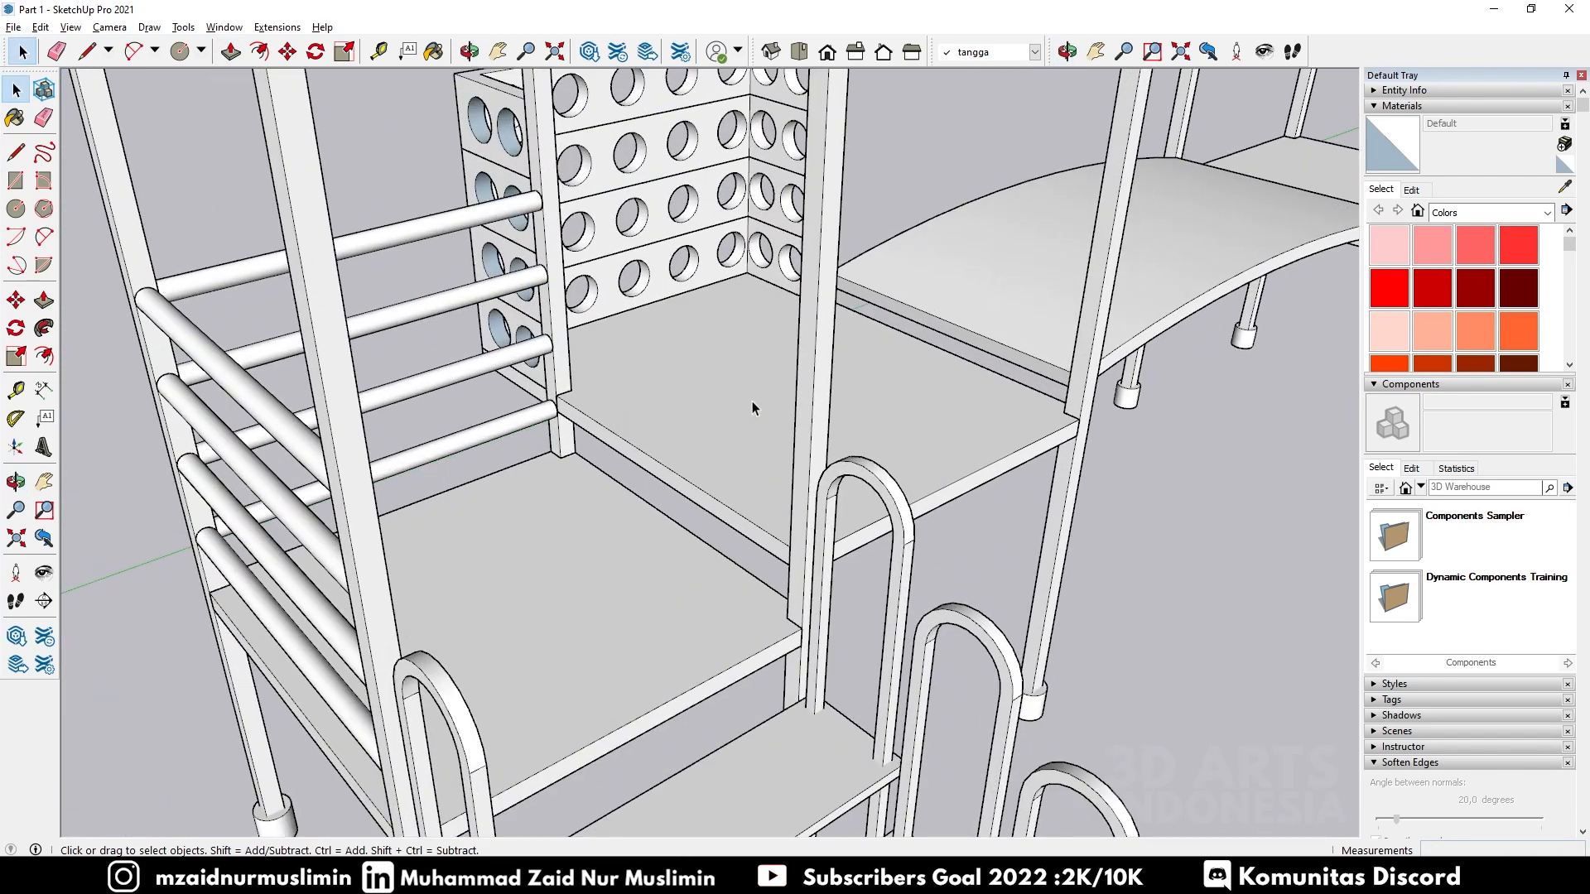
middle_drag(913, 450, 585, 426)
scroll(832, 385, down, 5)
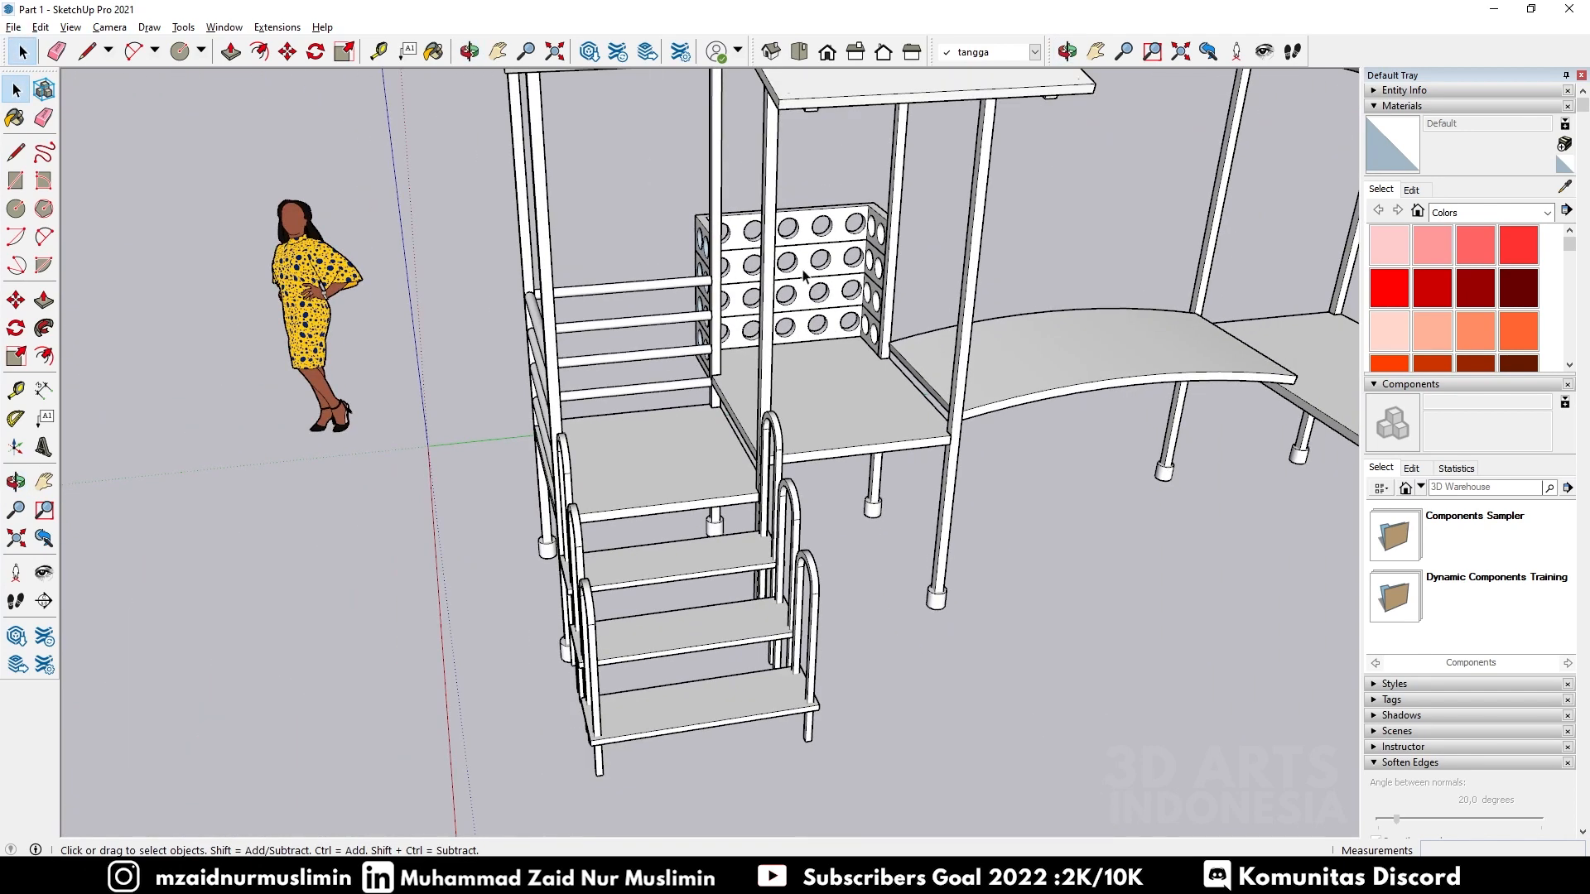
scroll(952, 364, up, 5)
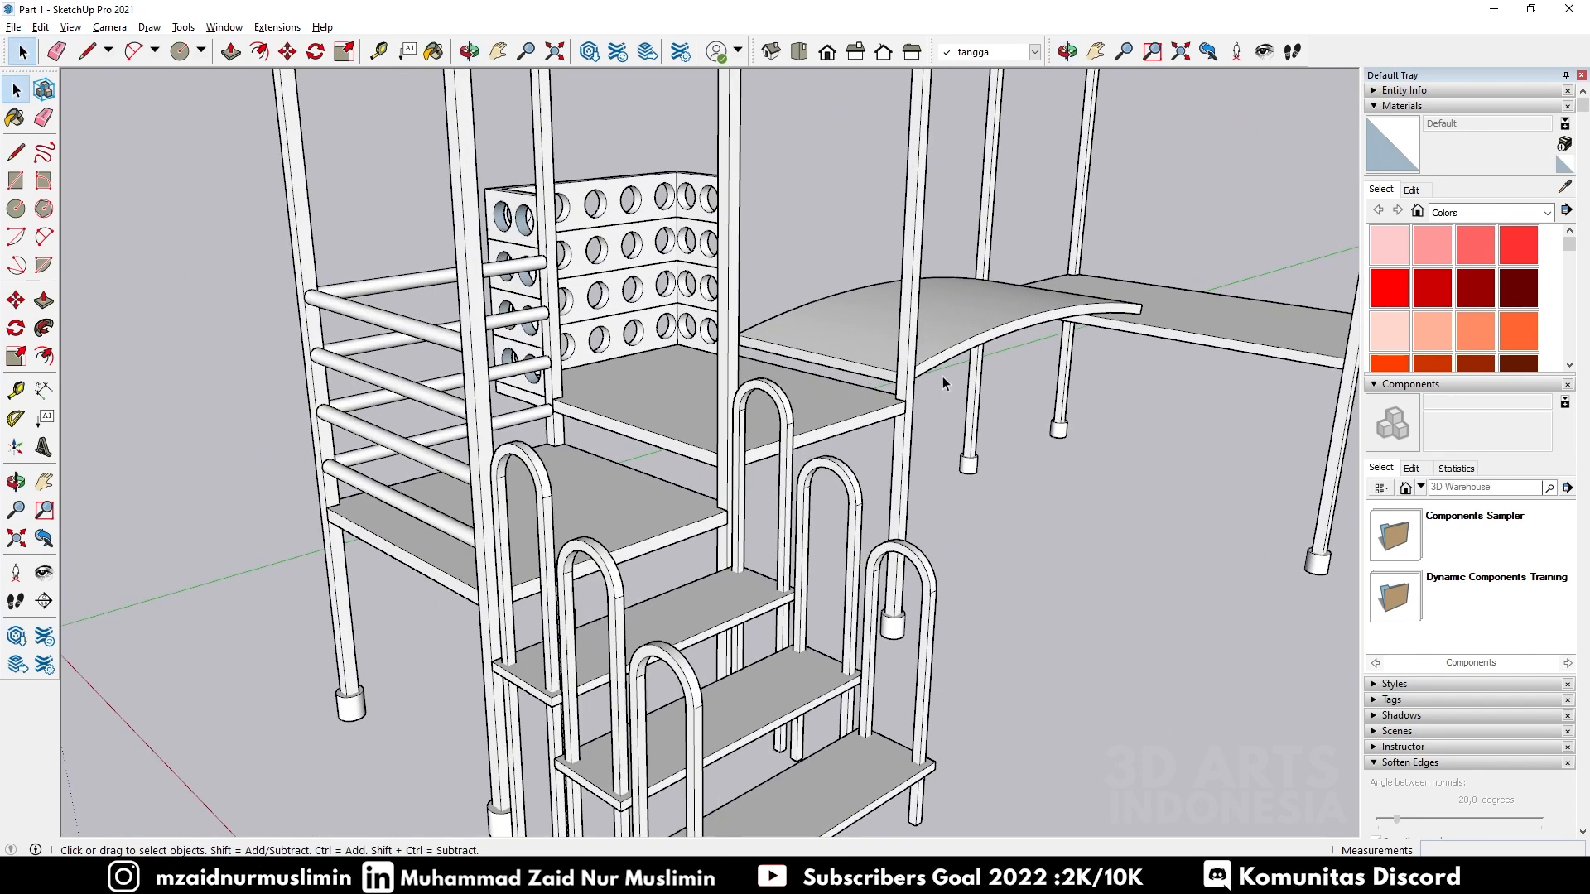
middle_drag(916, 436, 654, 480)
scroll(654, 480, down, 3)
middle_drag(916, 475, 667, 429)
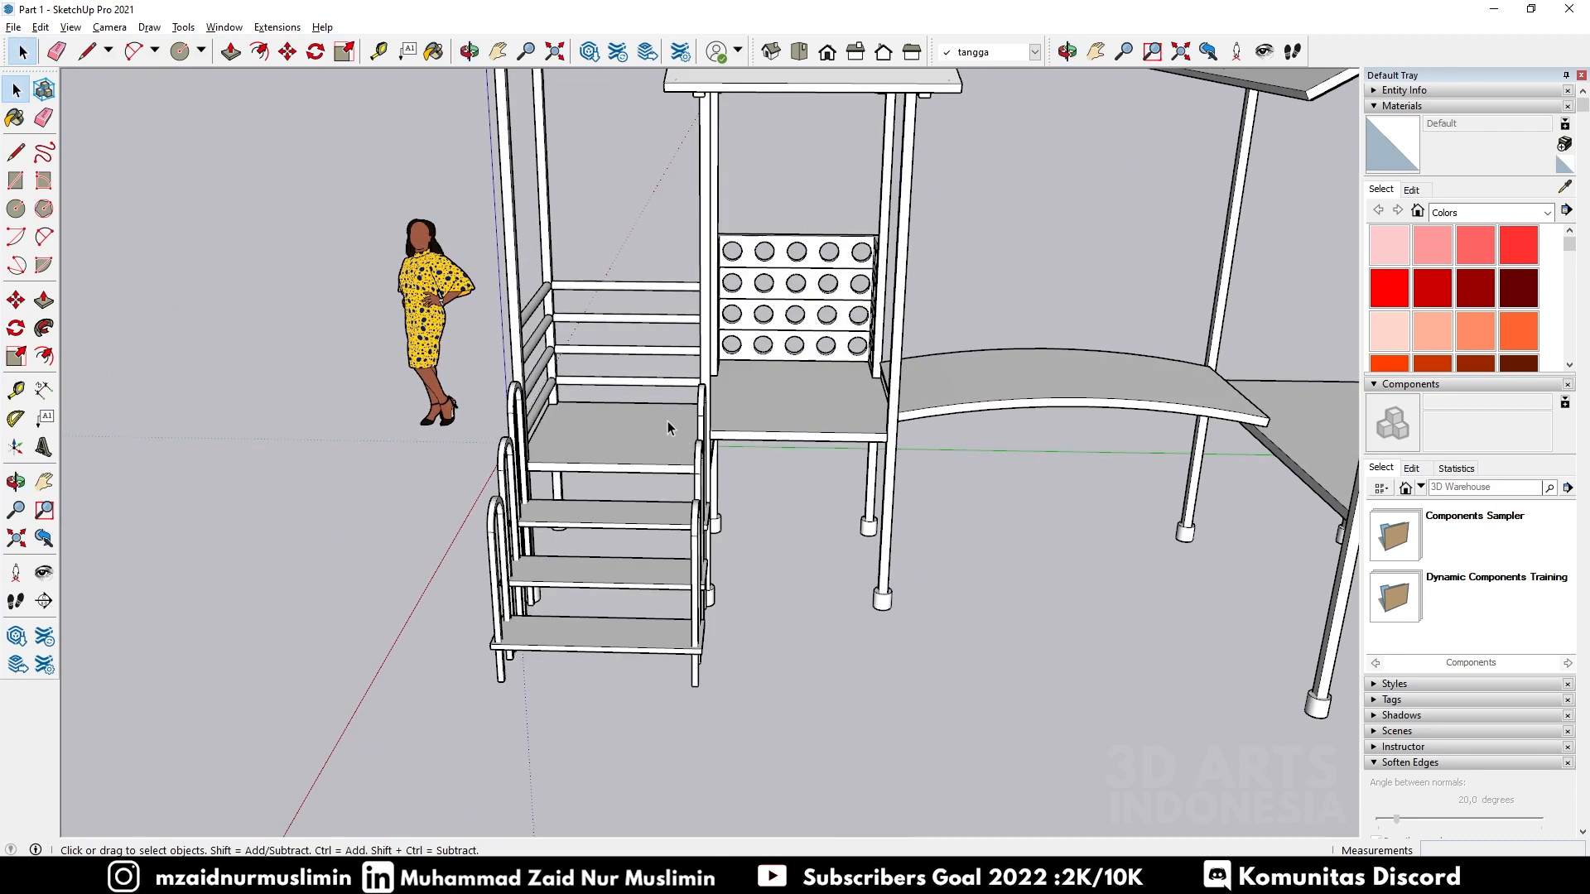
scroll(853, 426, up, 2)
scroll(794, 436, up, 2)
scroll(841, 431, down, 4)
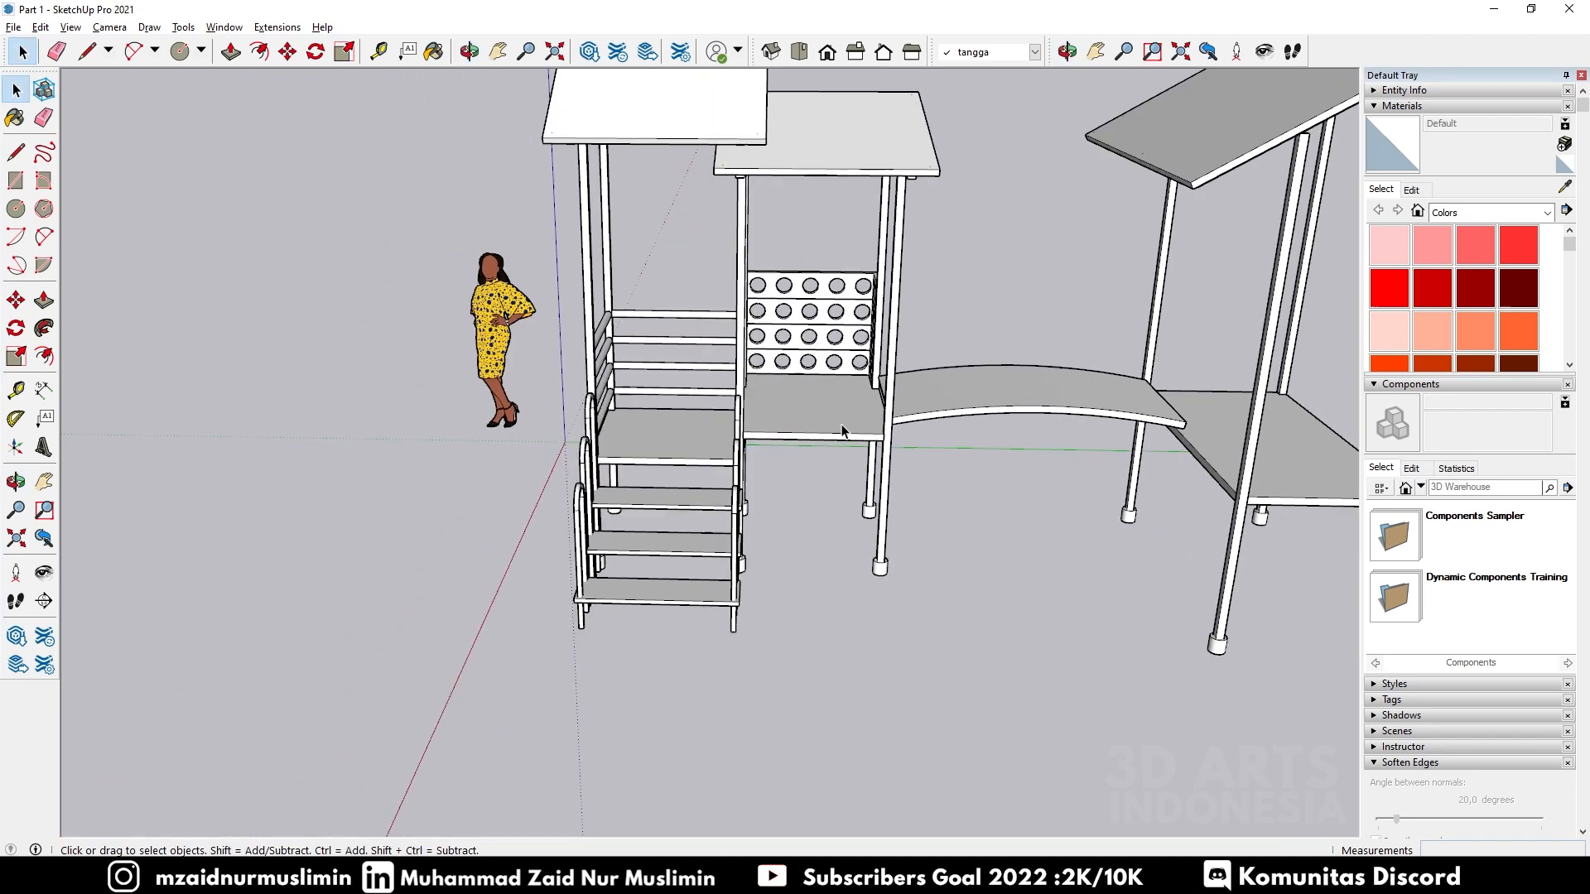
middle_drag(758, 518, 950, 514)
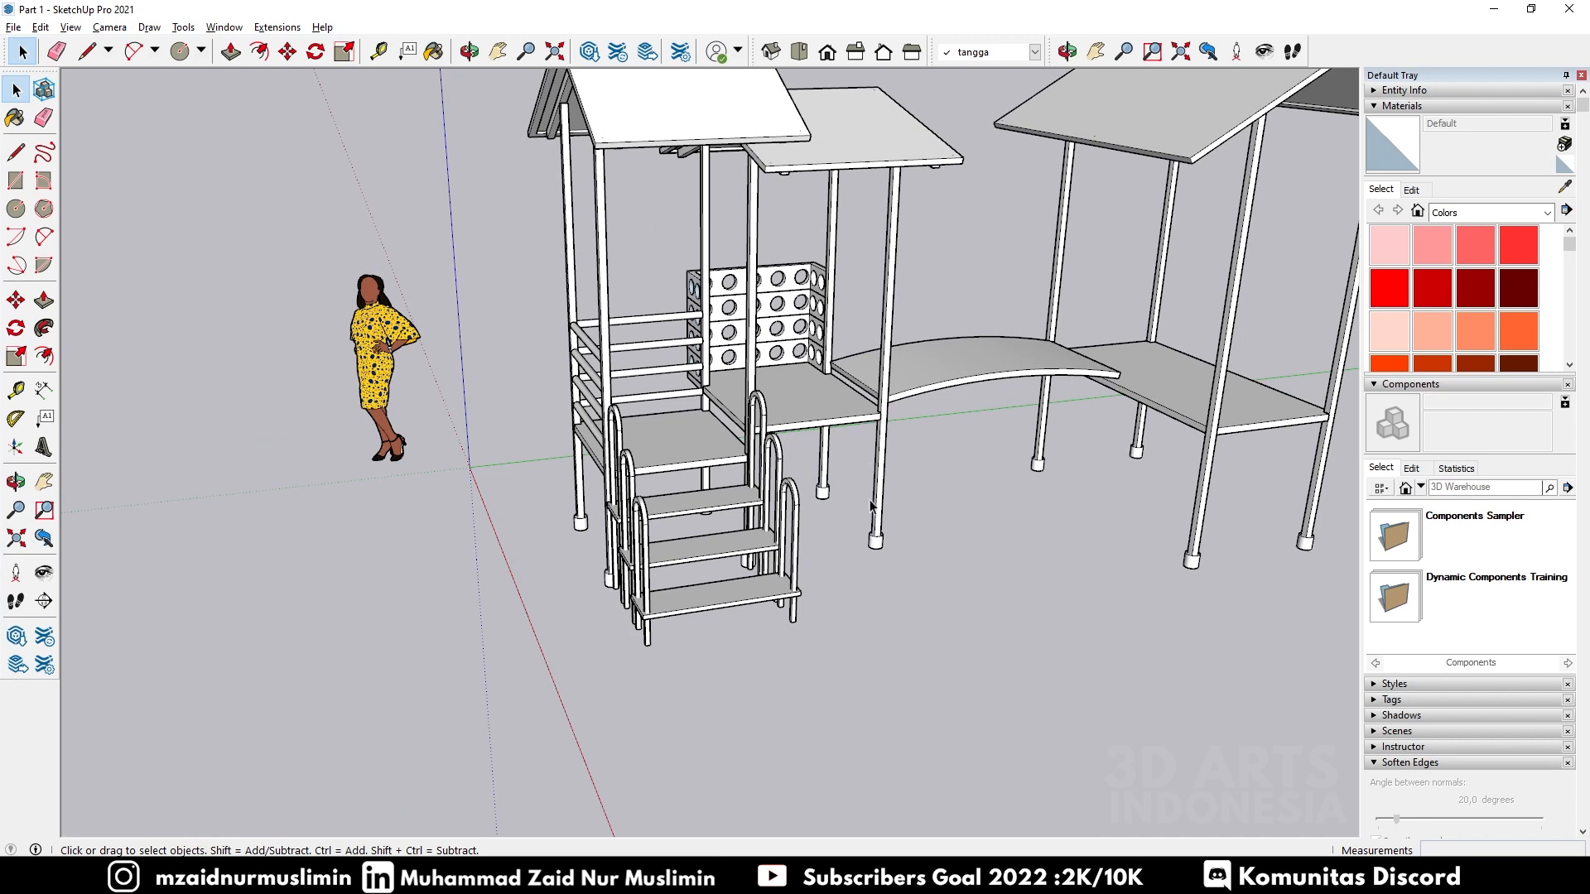
Step: Draw a 1.8 m line on the ground along the red axis in front of the middle platform
key(l)
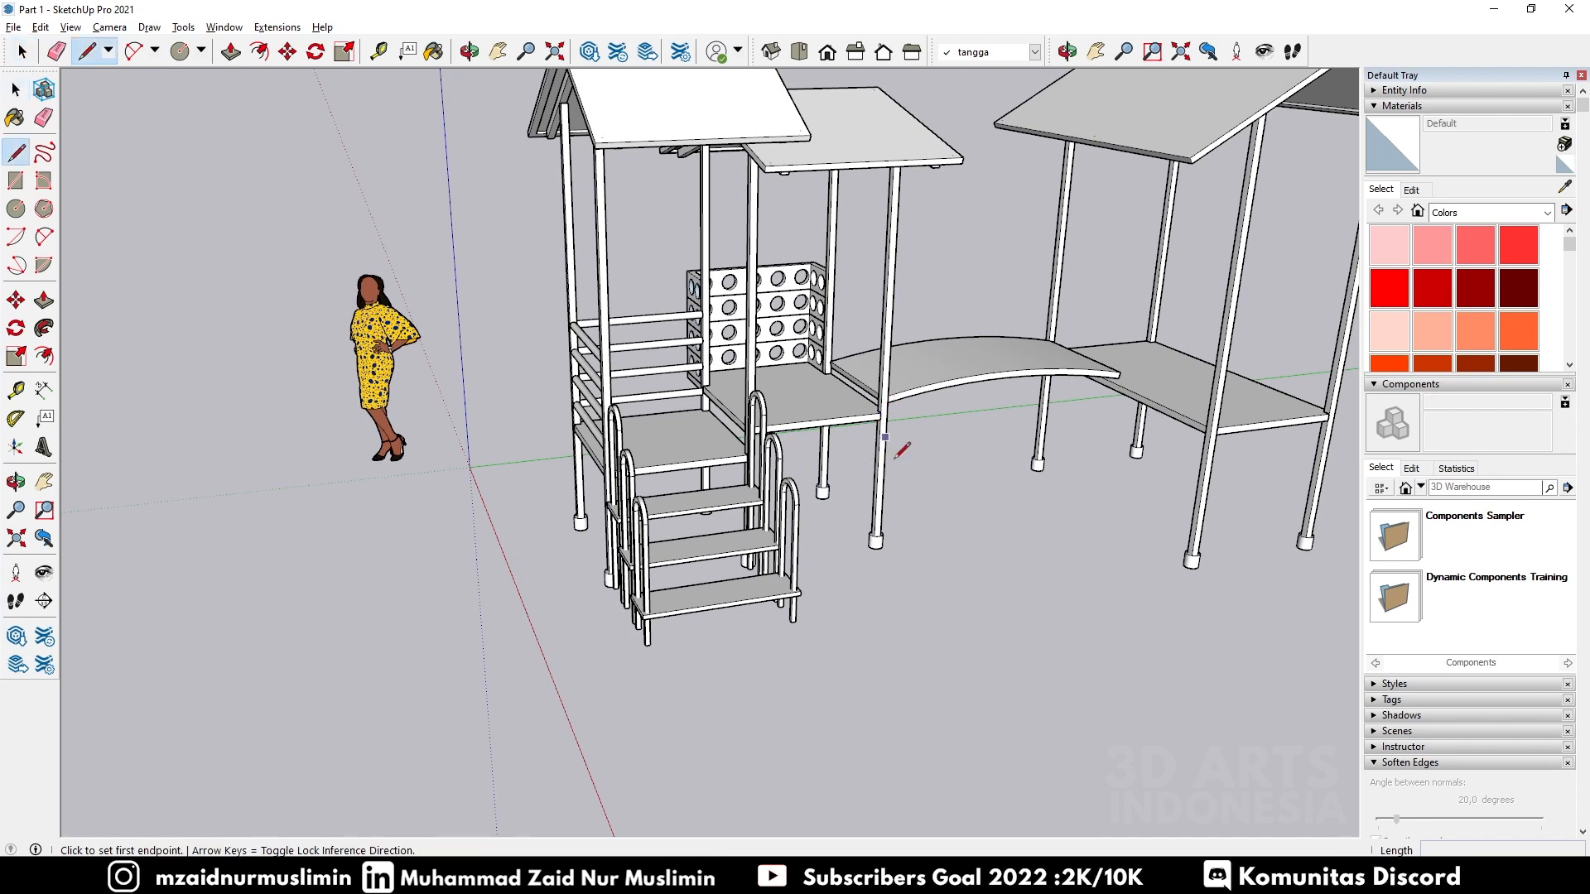
click(891, 609)
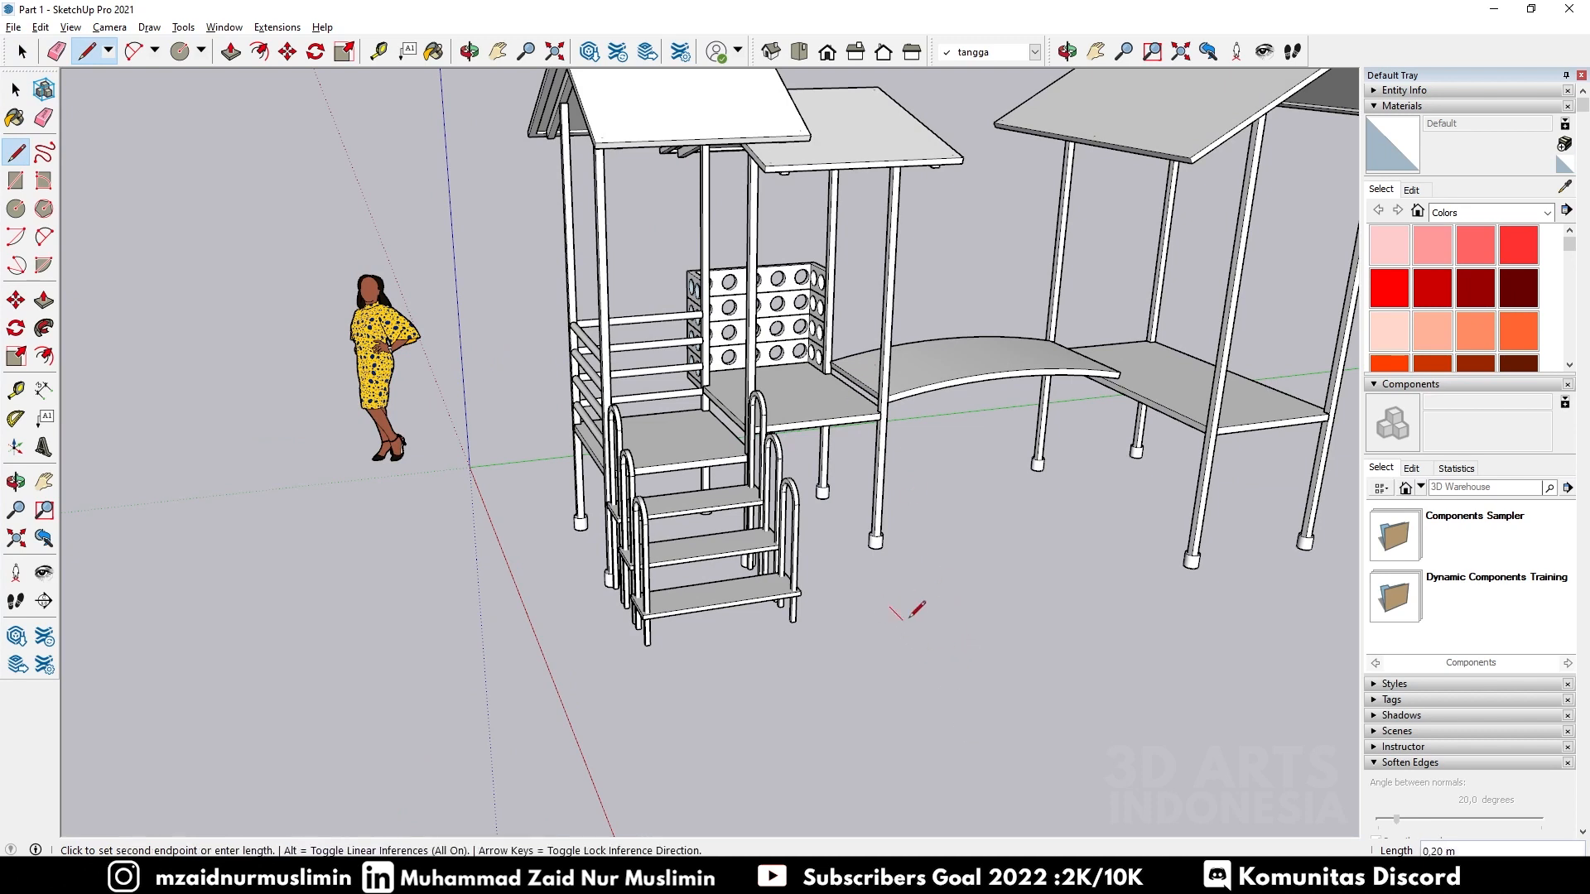
text(1,8)
key(Return)
key(space)
scroll(919, 607, down, 3)
scroll(1012, 661, up, 3)
scroll(966, 654, down, 2)
middle_drag(947, 640, 952, 708)
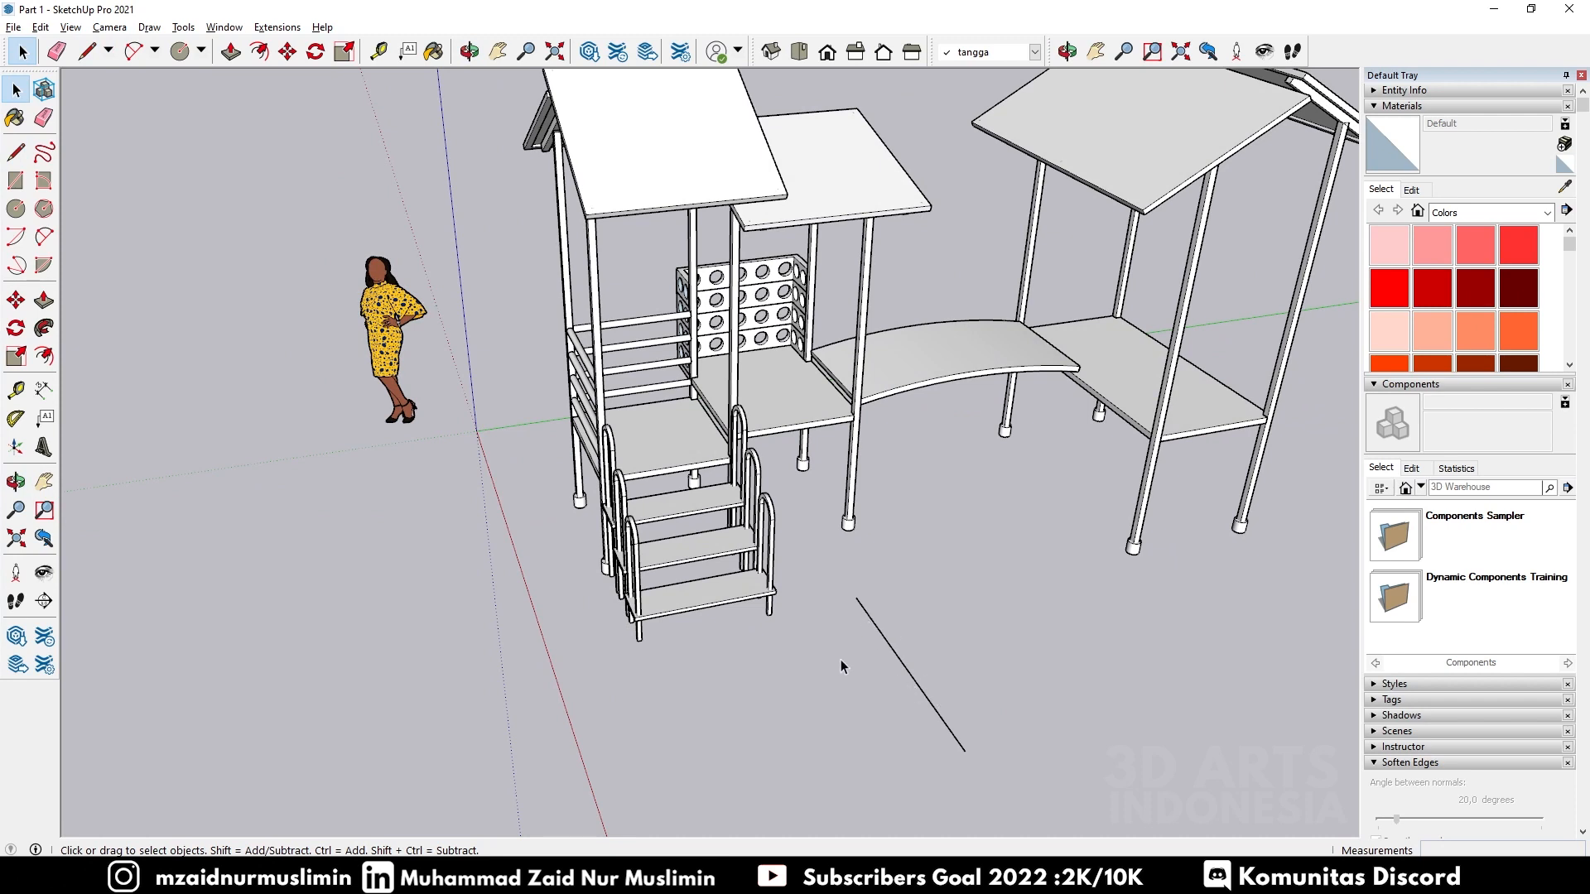
Step: Draw a two-point arc from the line's platform-side end to its midpoint, bulging toward the stairs
key(a)
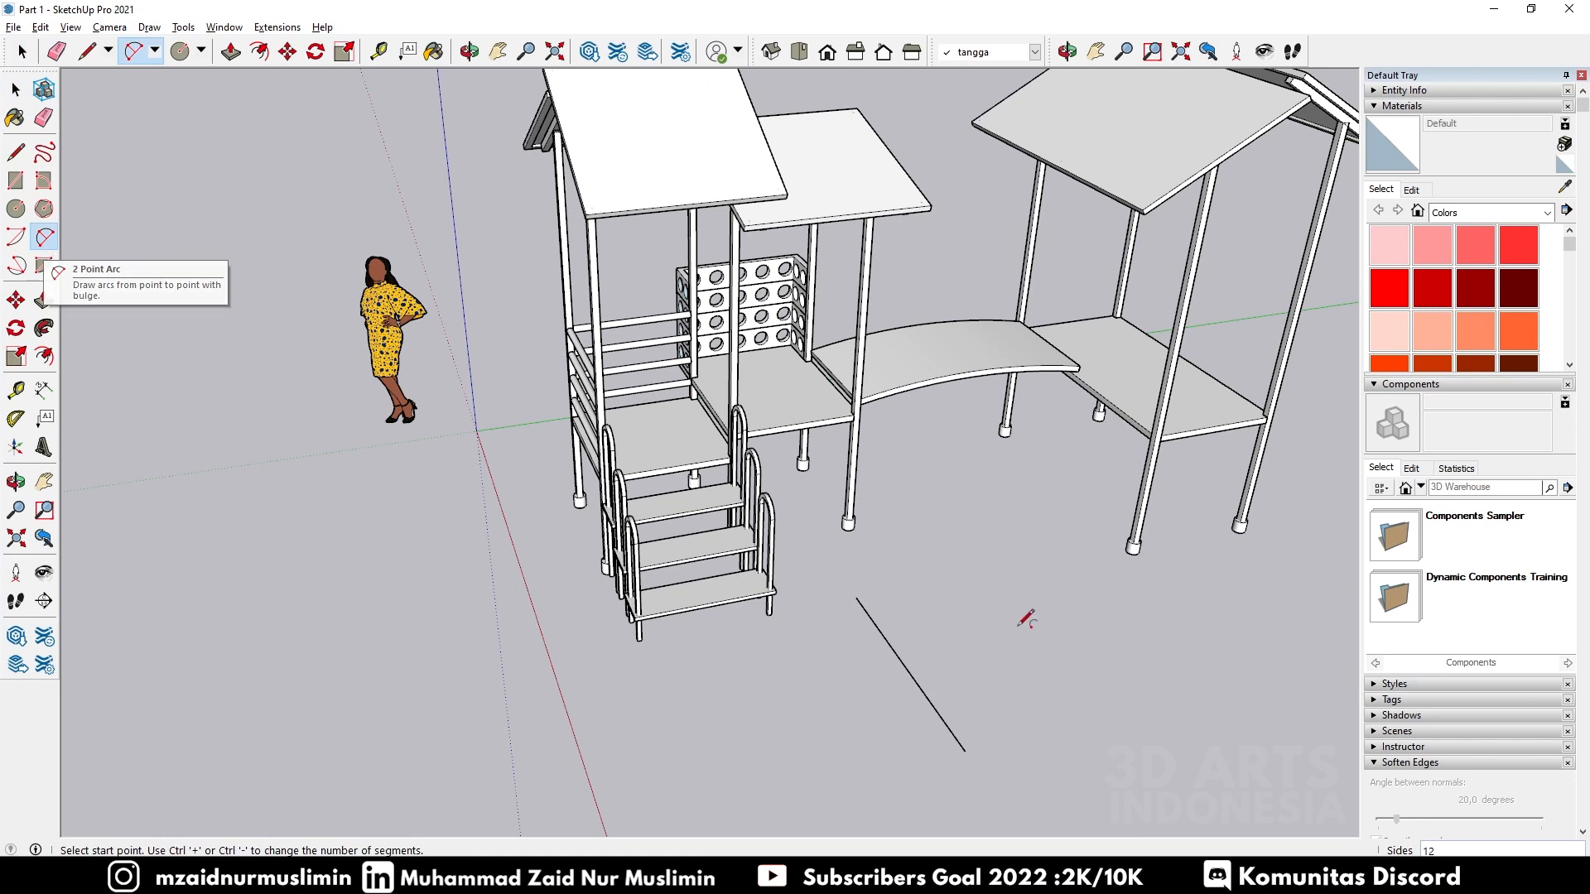
scroll(1026, 611, up, 3)
scroll(862, 614, down, 4)
scroll(858, 659, up, 2)
middle_drag(863, 654, 915, 556)
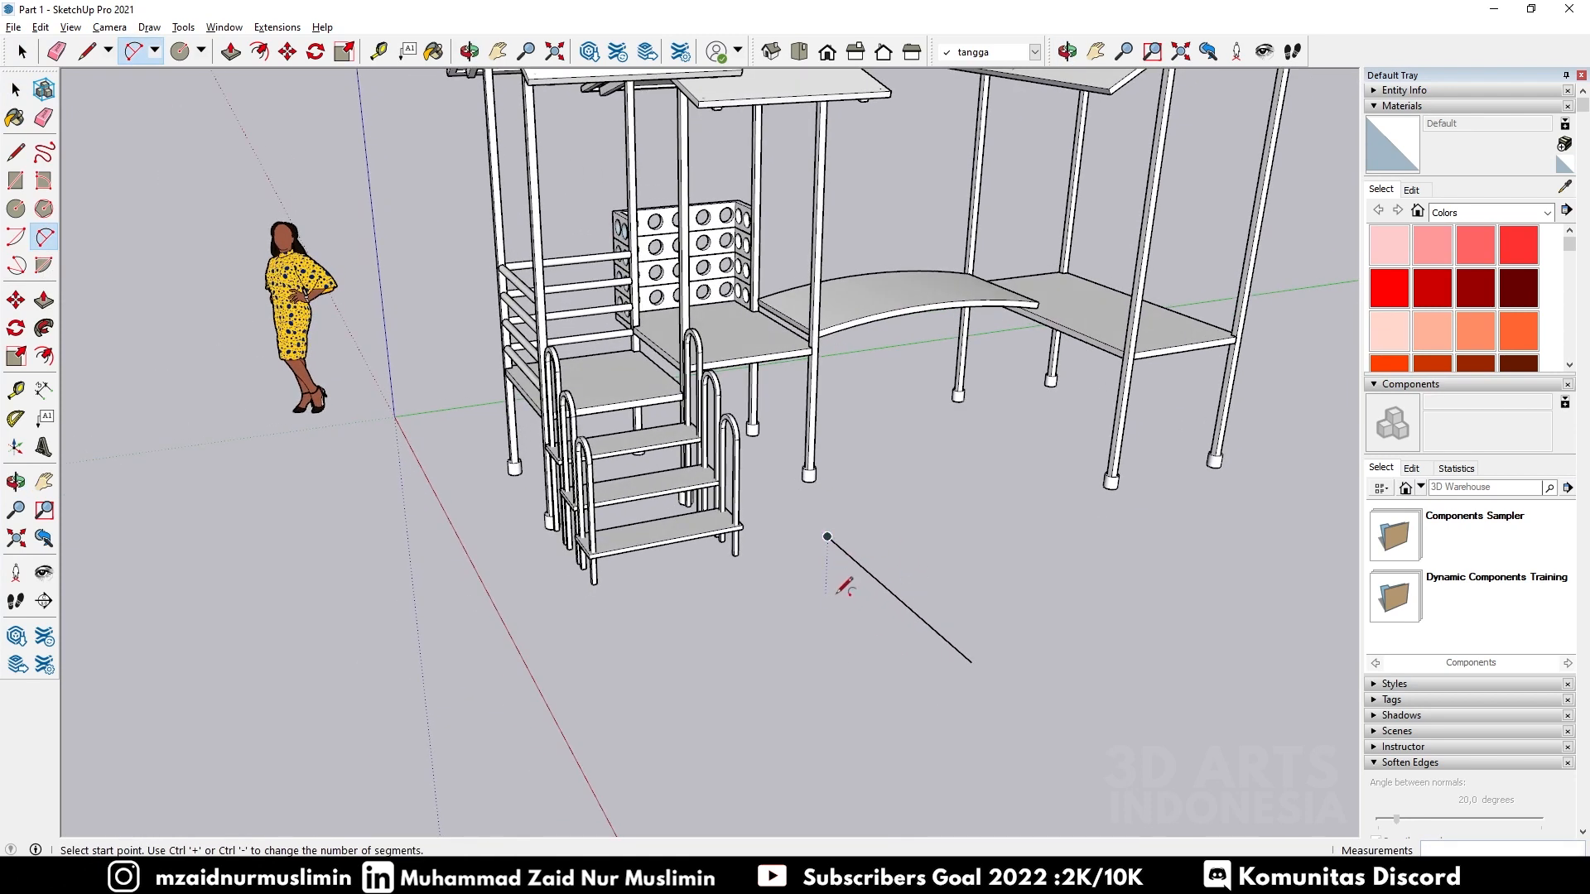
click(828, 536)
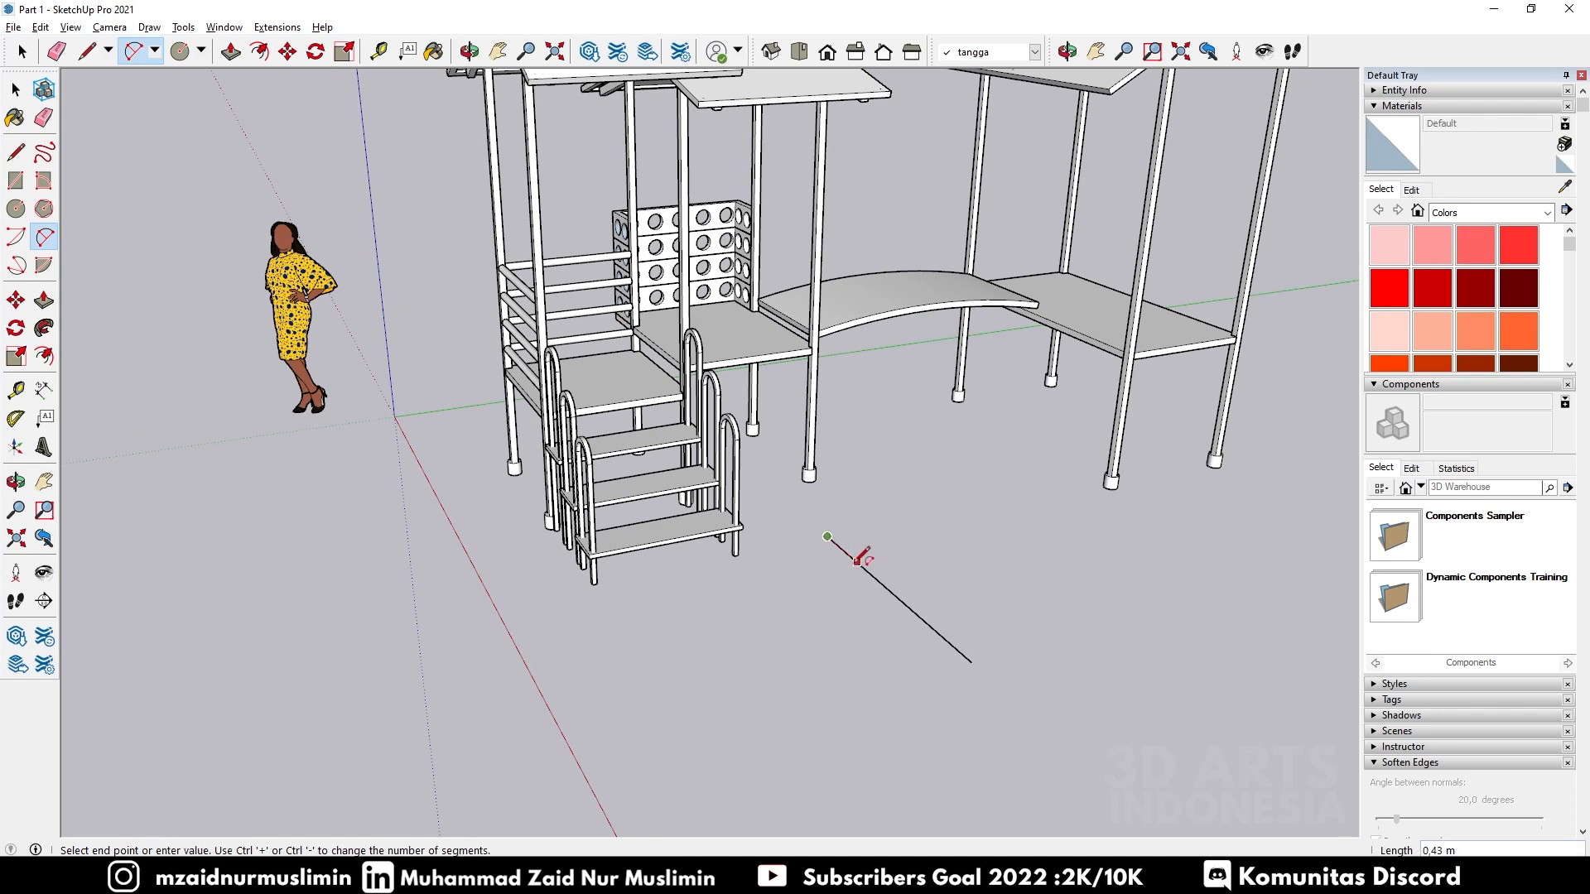
click(893, 594)
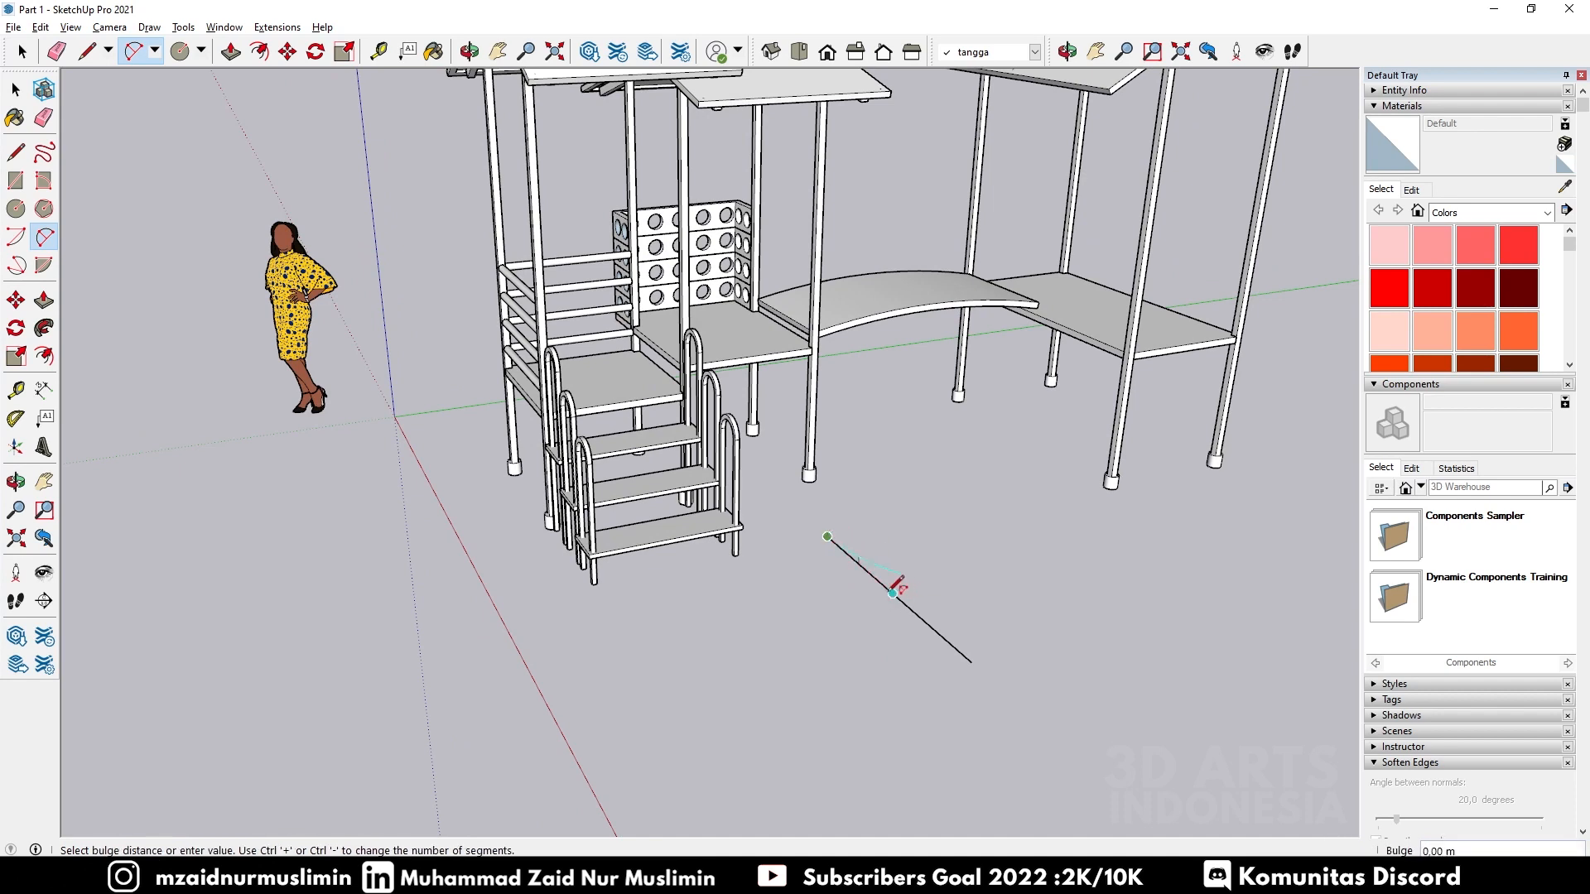
middle_drag(828, 558, 809, 604)
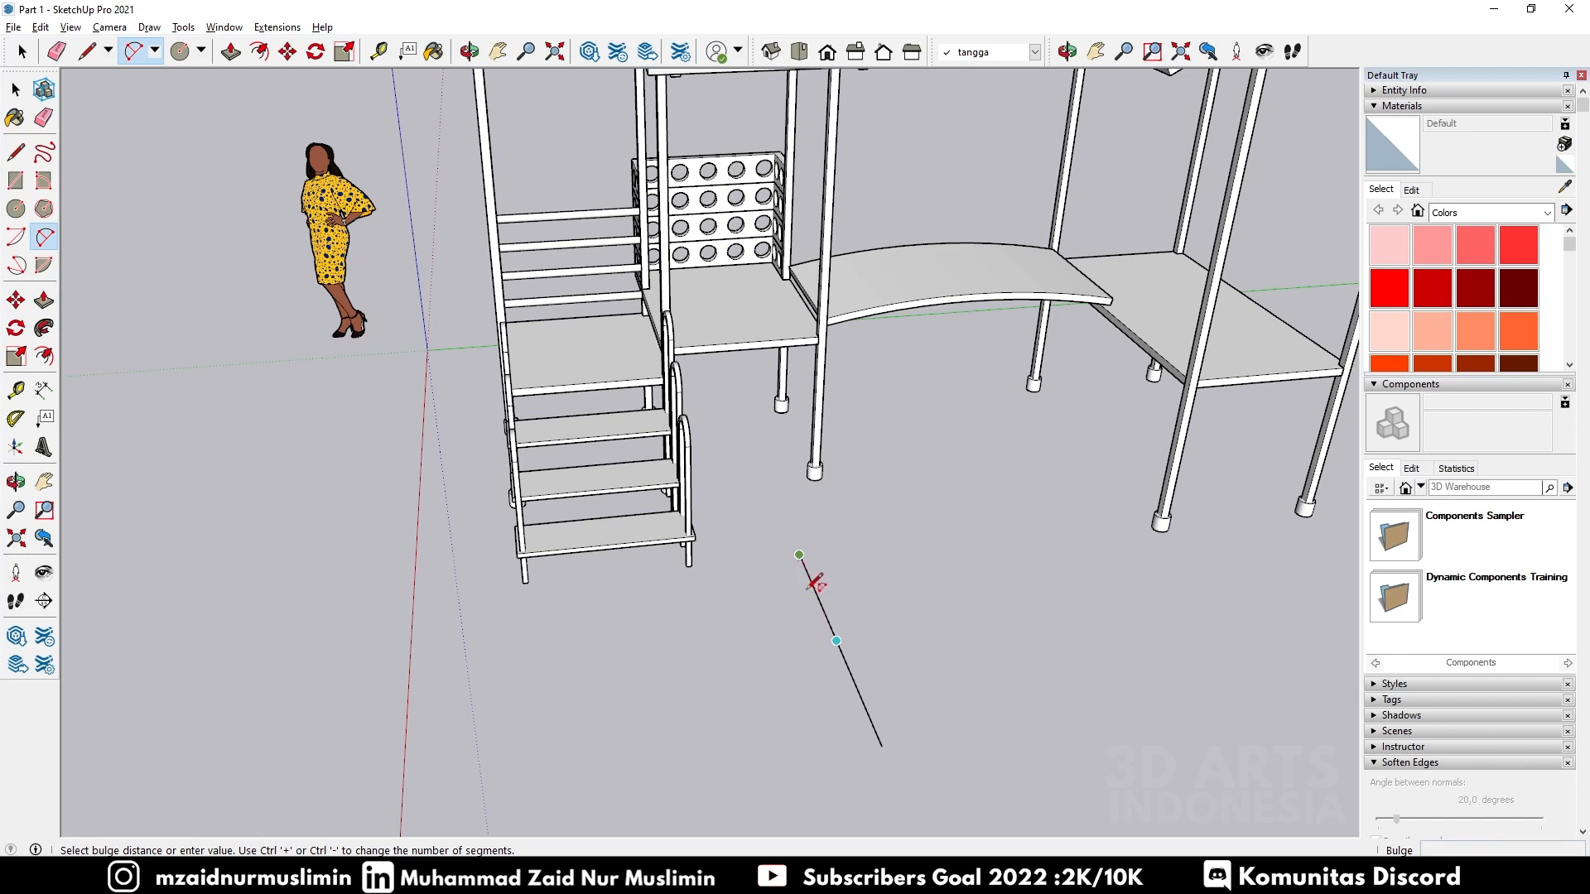
scroll(815, 582, up, 2)
click(814, 584)
Step: Draw a second arc from the midpoint to the line's far end, bulging about 0.07 m the opposite way
click(846, 652)
click(906, 790)
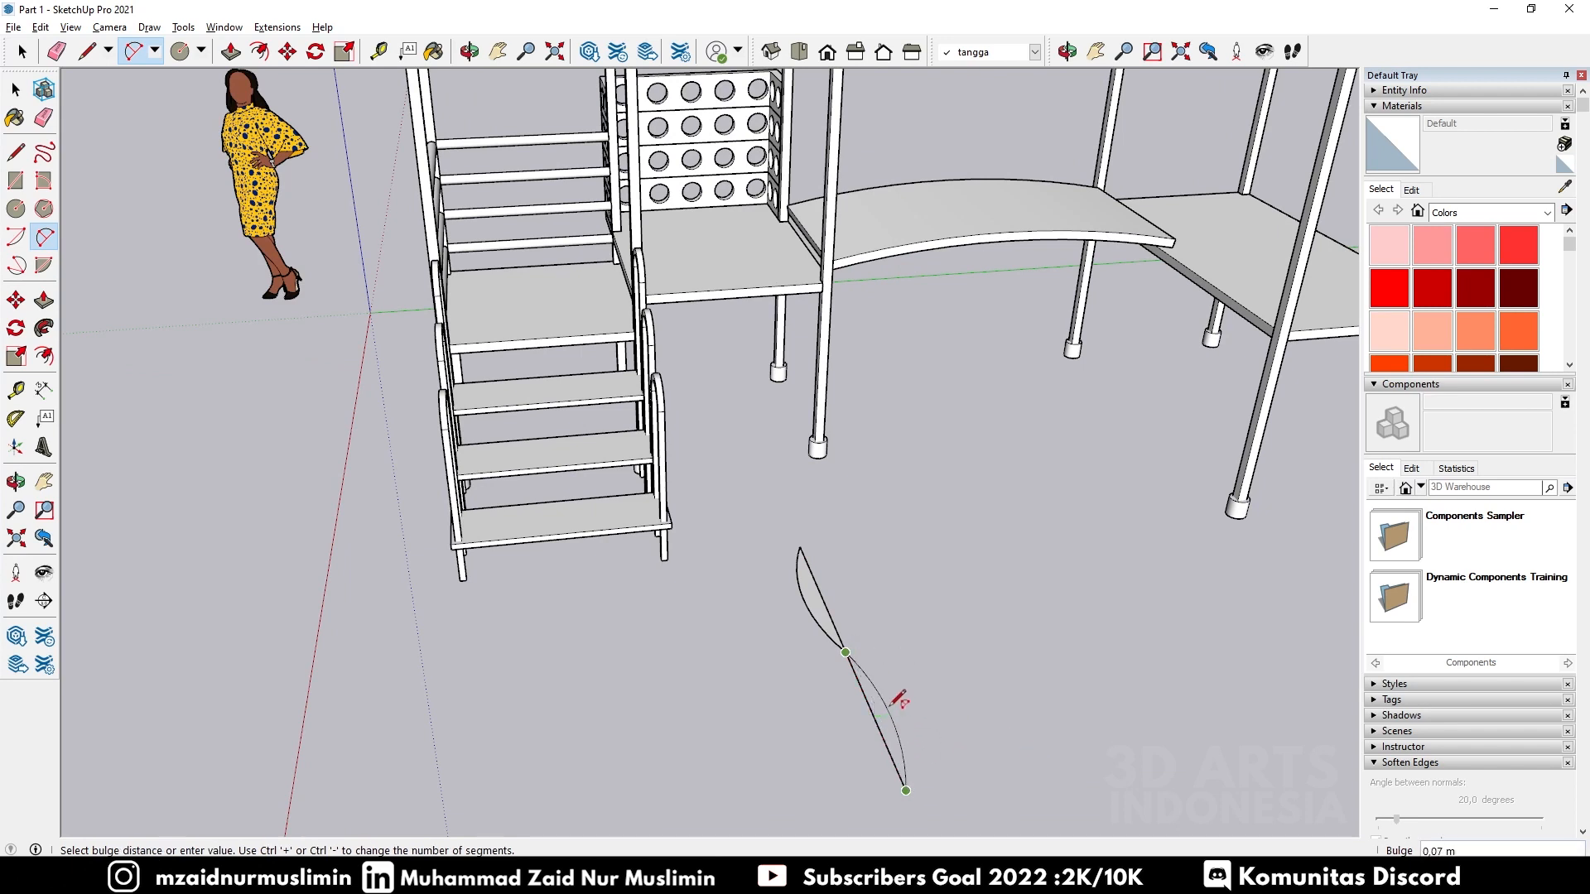
click(901, 698)
Step: Erase the straight construction line between the arcs and select the remaining S-curve
key(e)
mouse_move(839, 612)
mouse_down()
mouse_move(861, 690)
mouse_move(841, 704)
mouse_up()
scroll(953, 687, down, 3)
mouse_move(999, 698)
middle_down()
mouse_move(911, 535)
mouse_move(1006, 697)
middle_up()
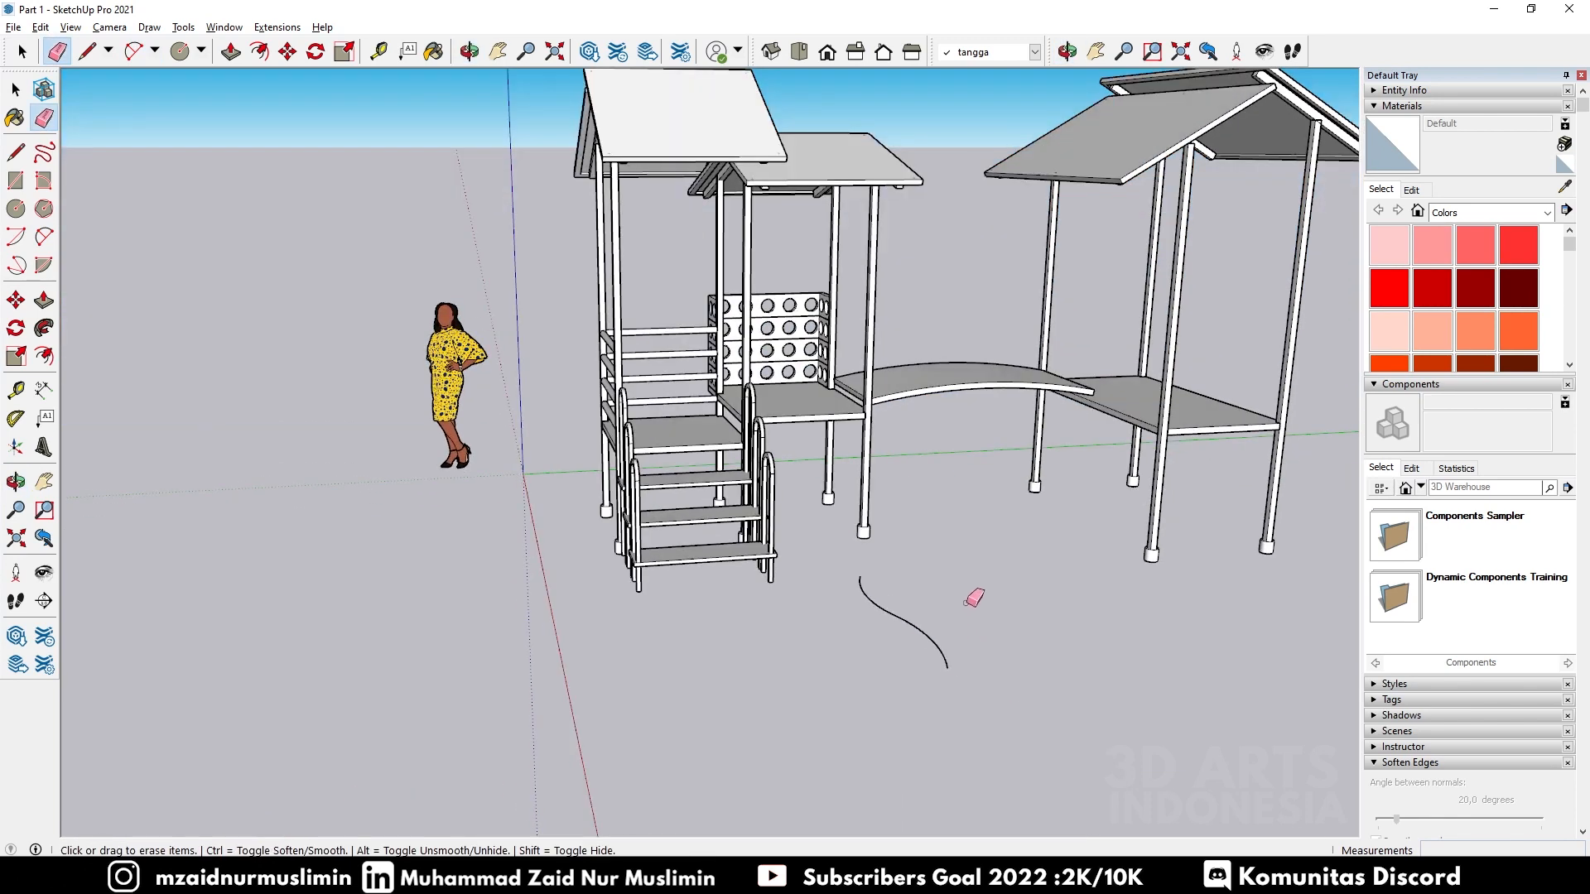
key(space)
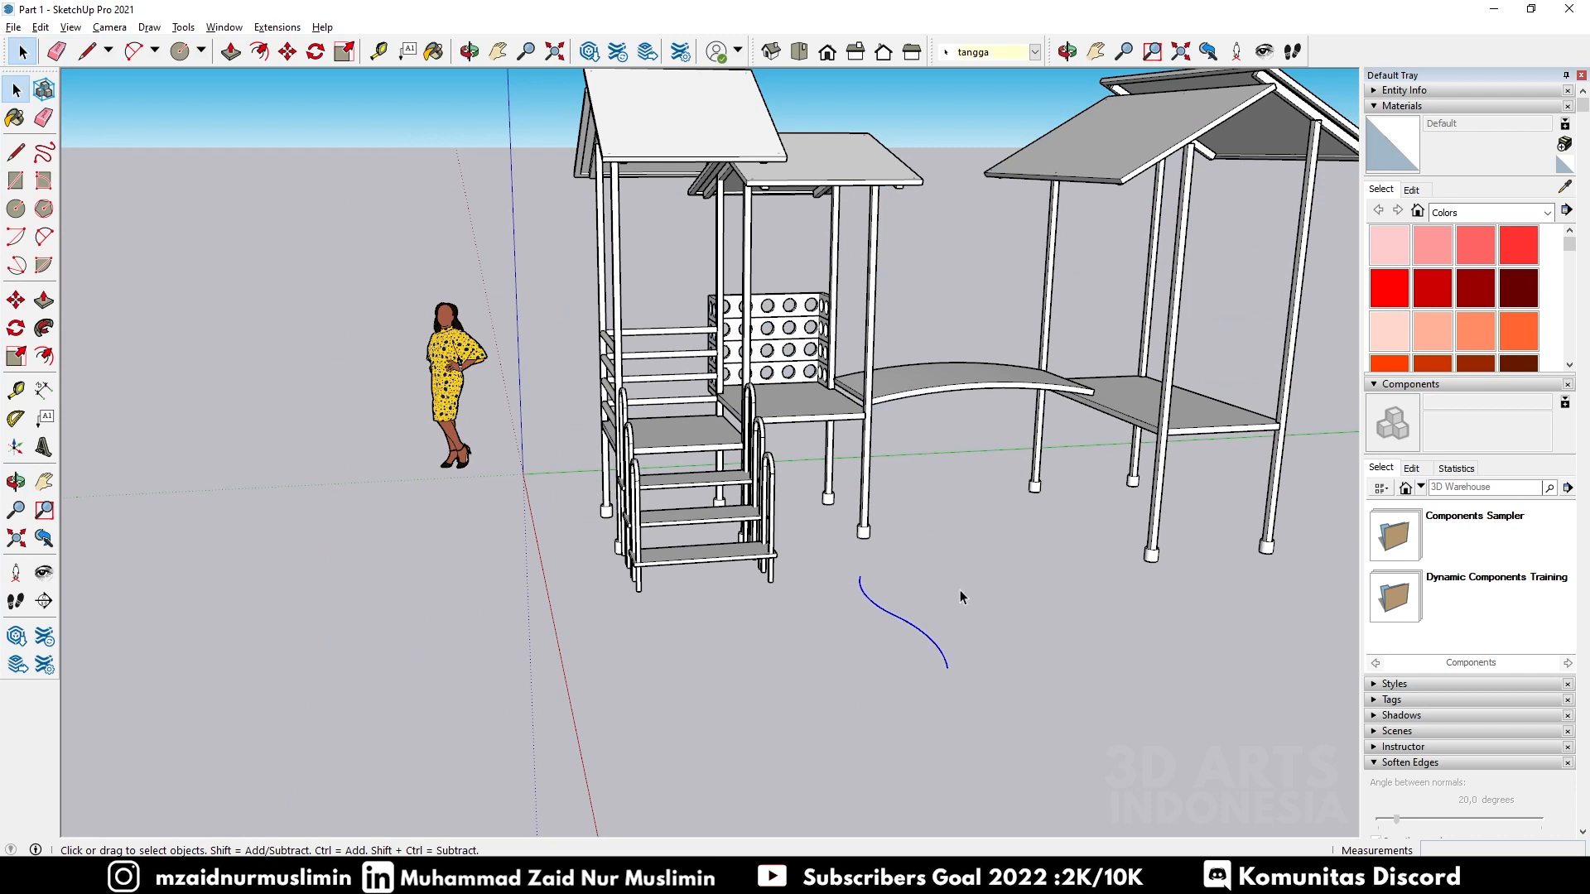
middle_drag(956, 702, 857, 733)
key(q)
click(857, 735)
click(1048, 729)
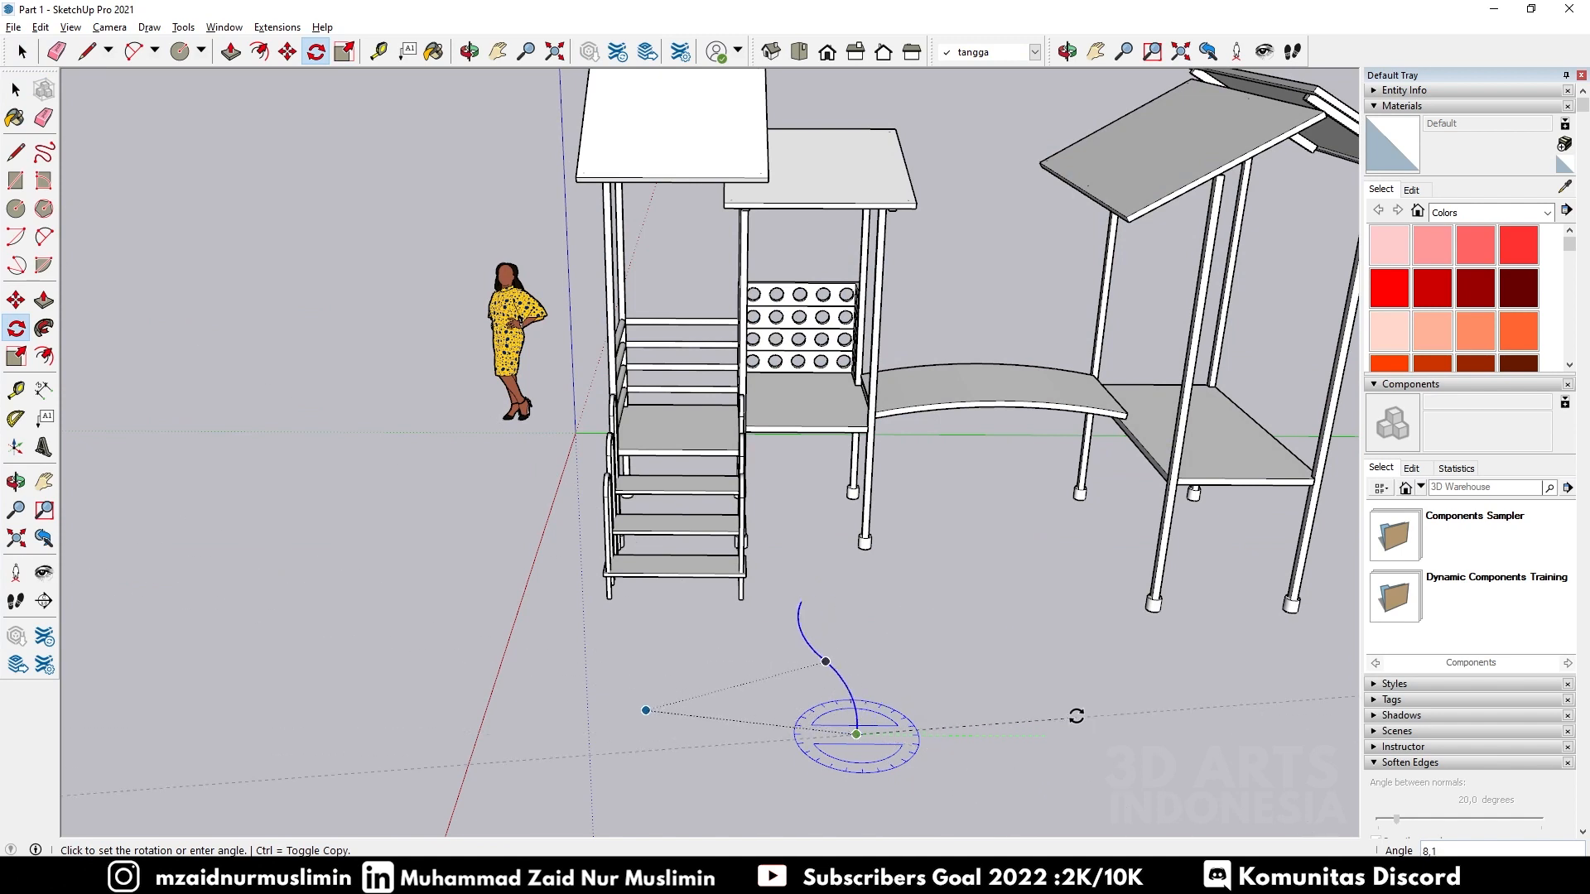
key(Escape)
Step: Rotate the S-curve 90 degrees about the red axis from its far endpoint so that it stands upright
middle_drag(1019, 735, 1004, 525)
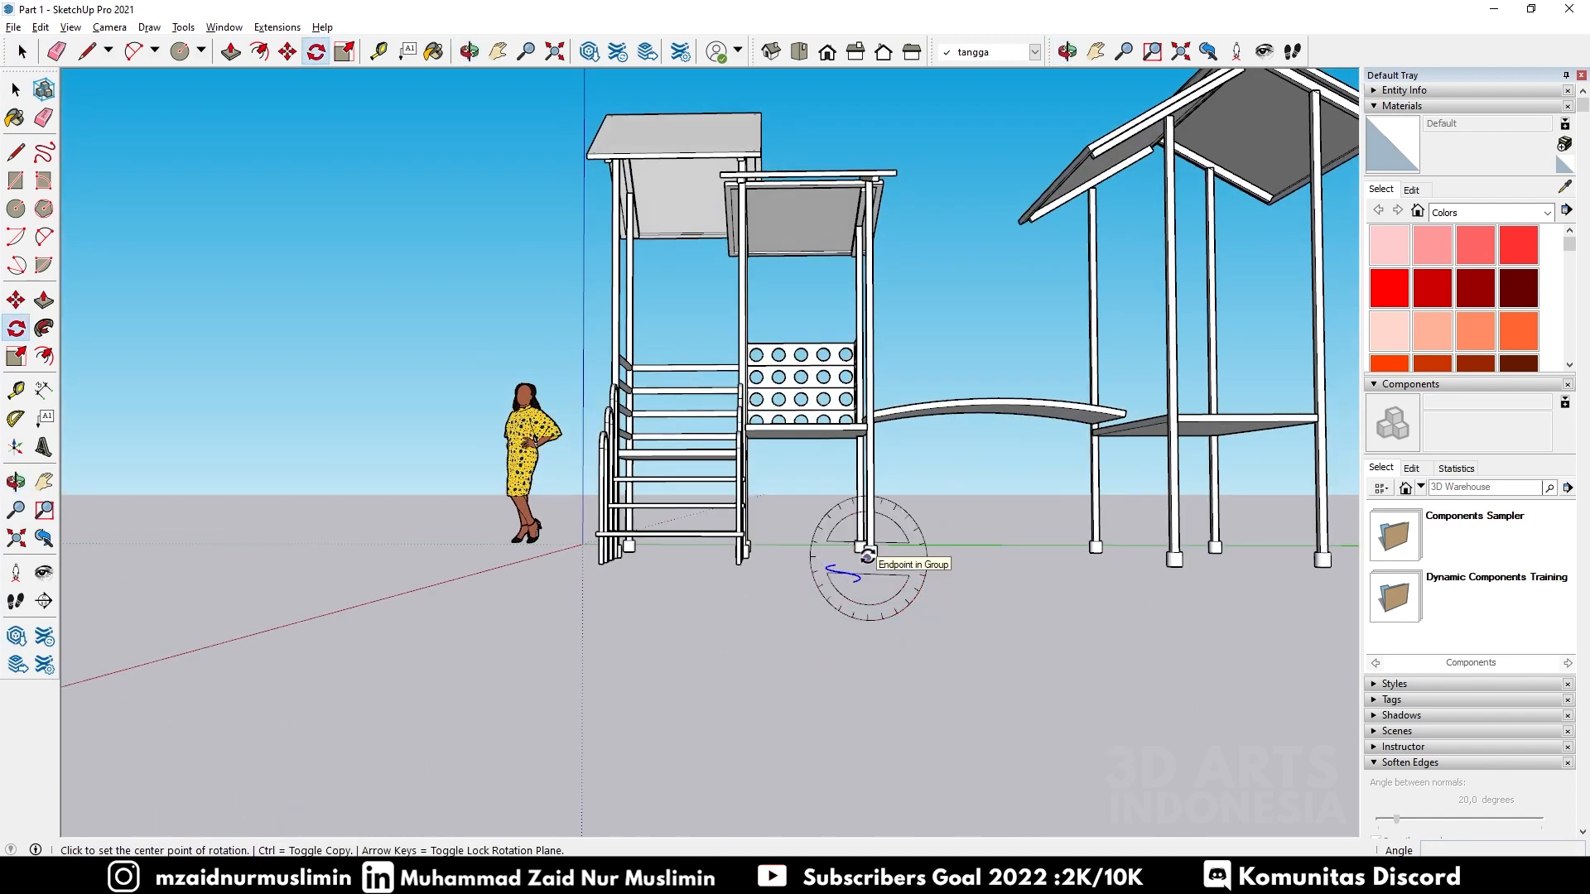
middle_drag(887, 621, 883, 589)
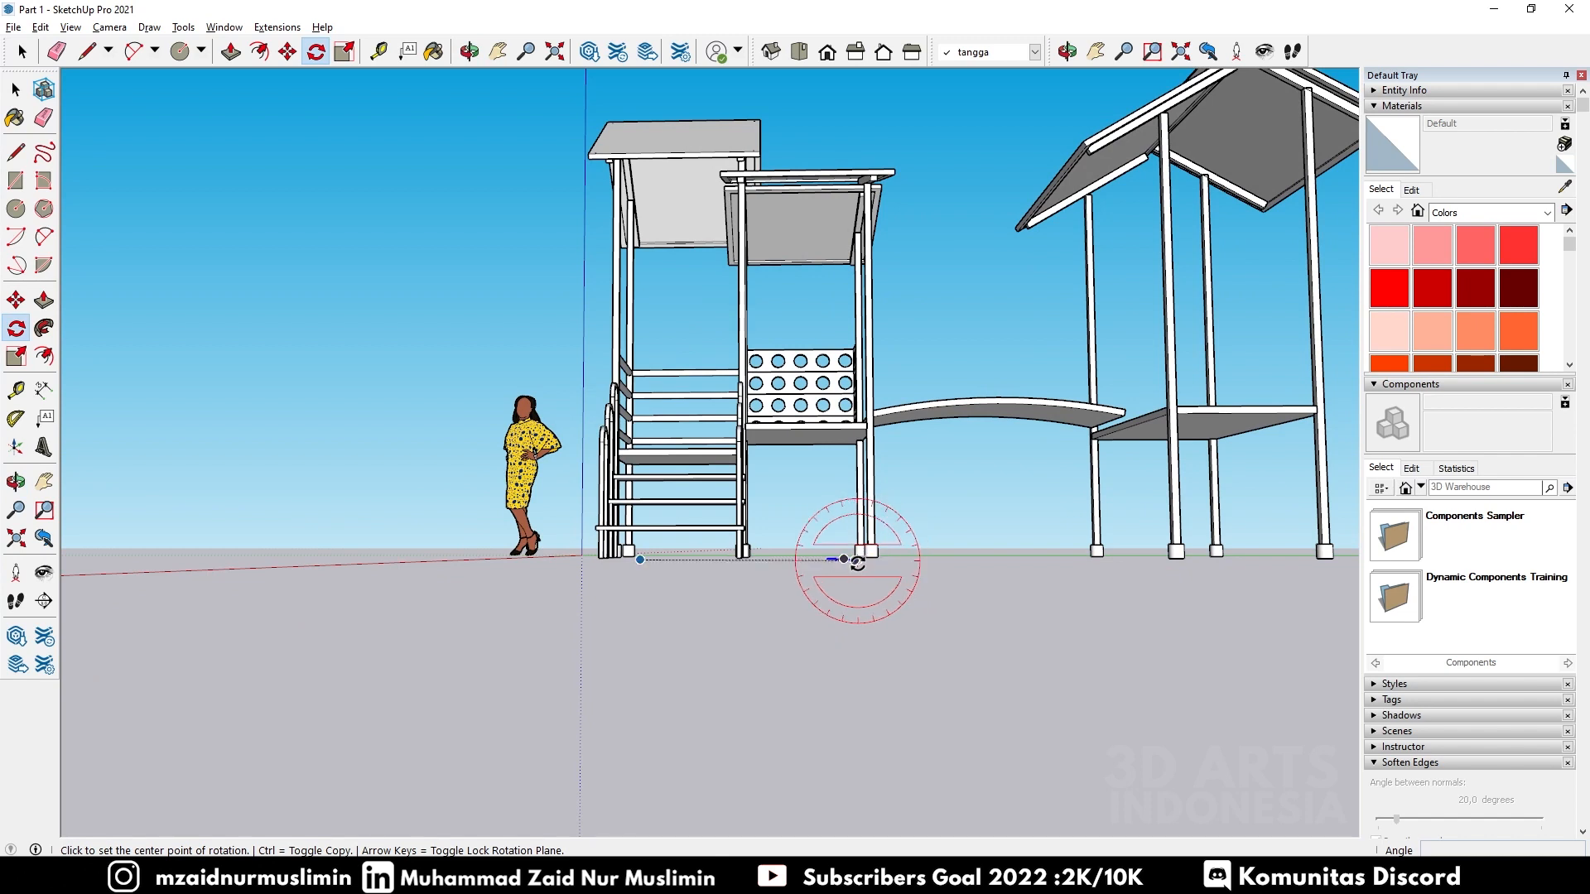
click(853, 561)
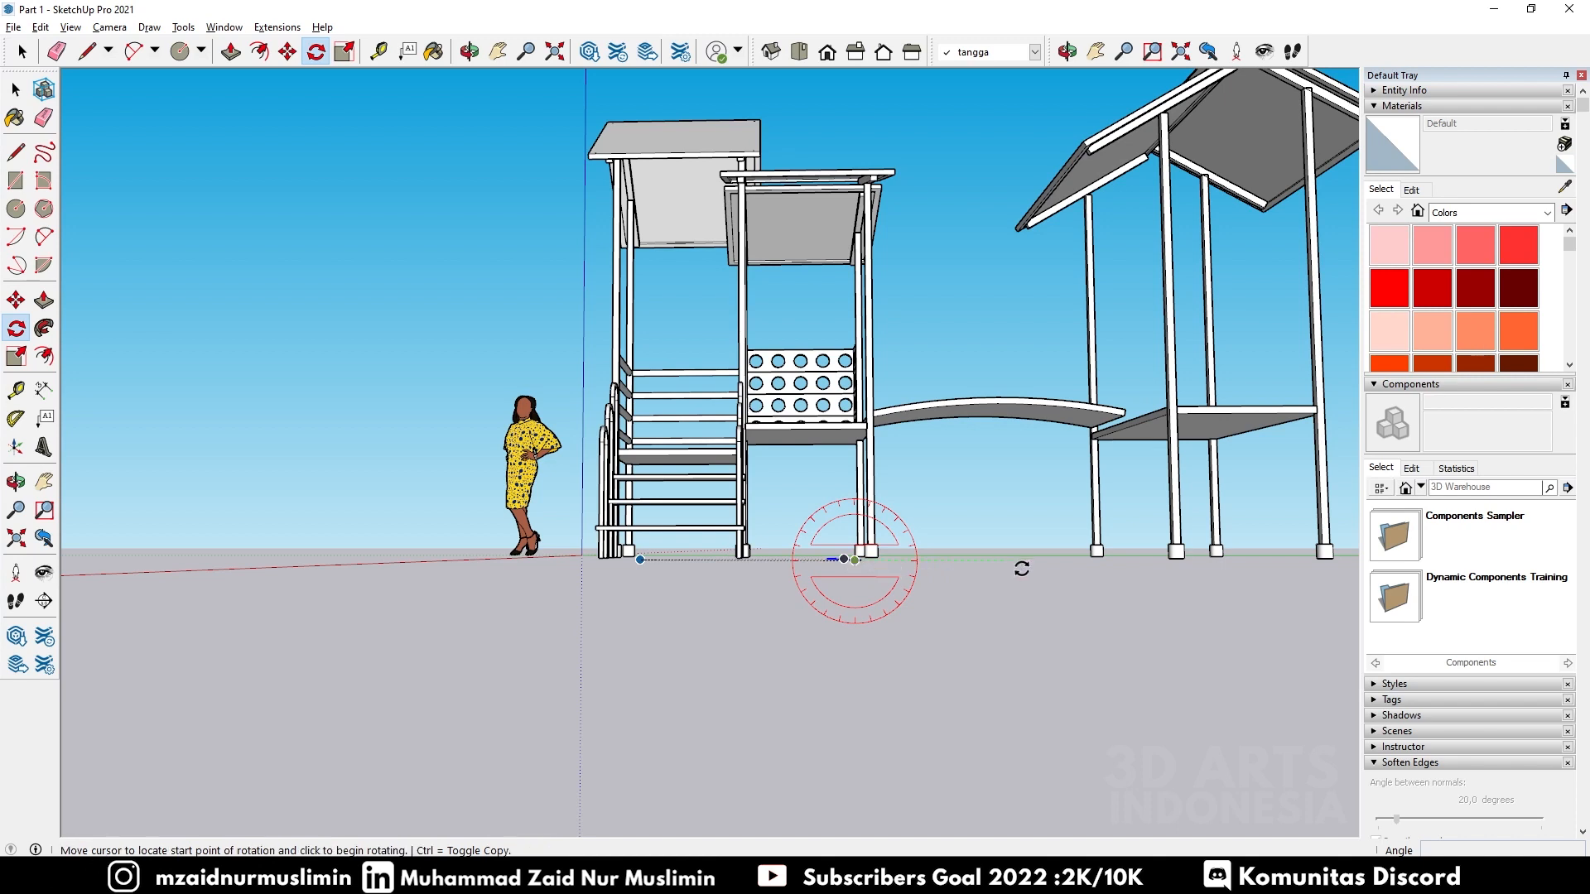
mouse_move(859, 561)
middle_down()
mouse_move(852, 603)
mouse_move(864, 558)
middle_up()
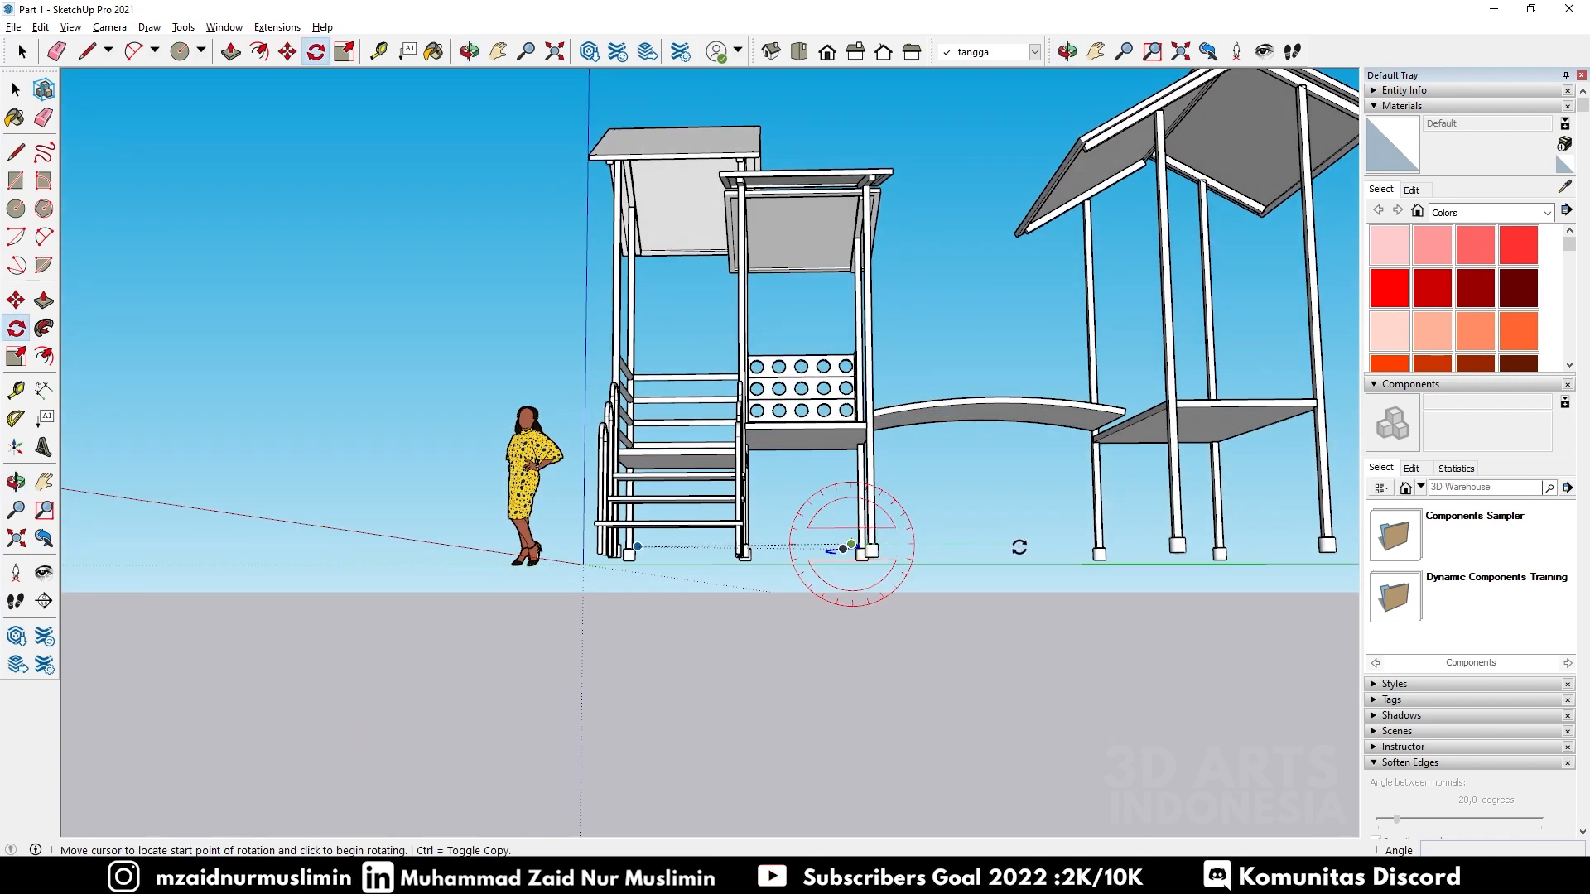
middle_drag(987, 550, 987, 578)
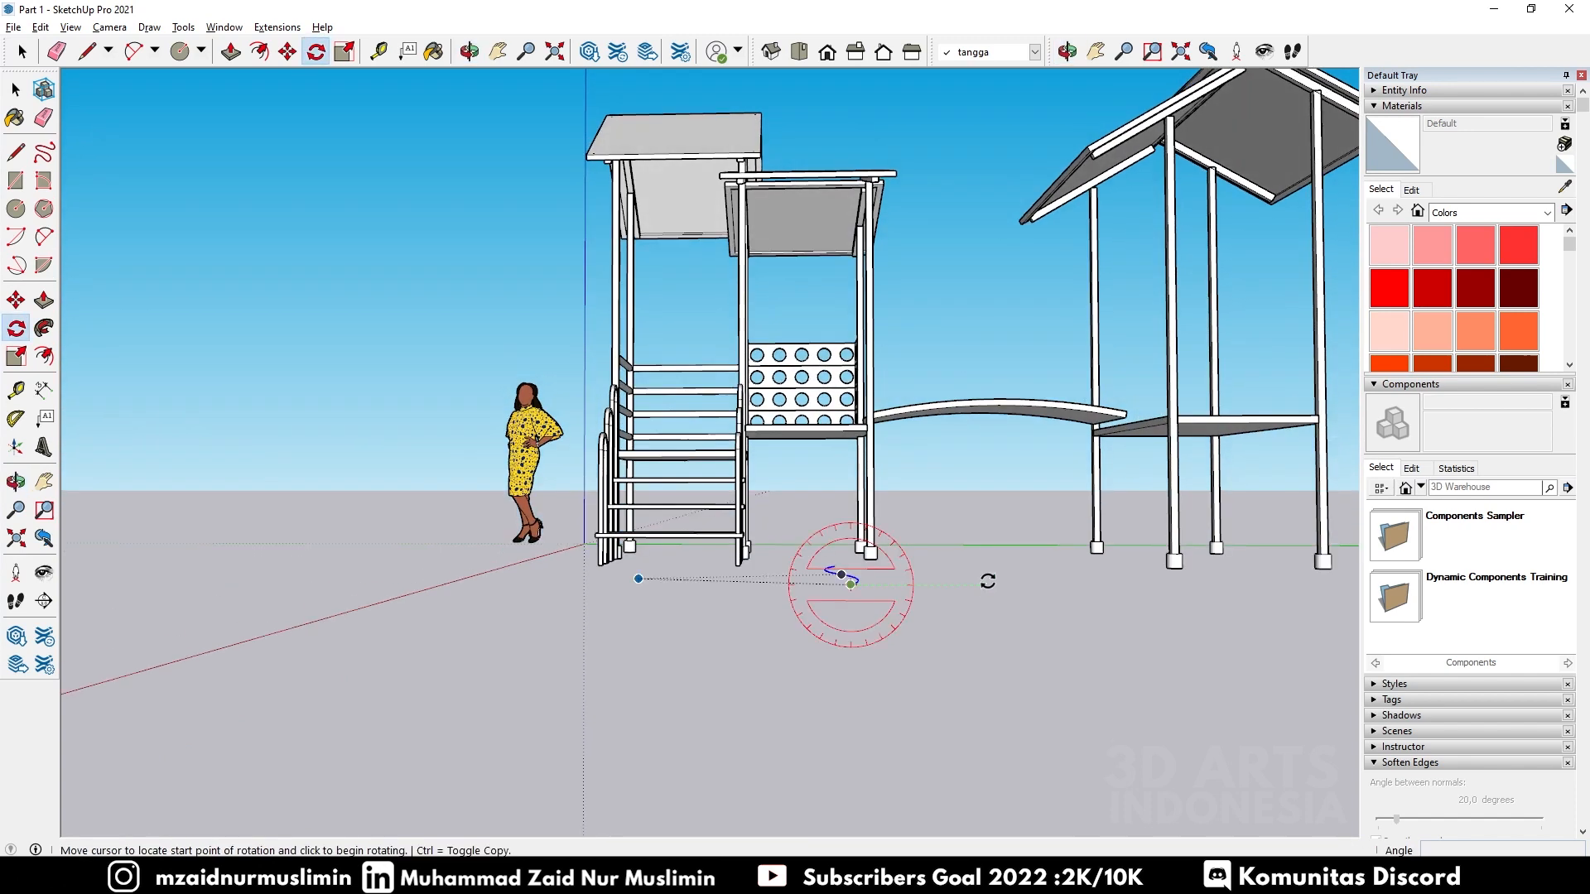
click(1013, 579)
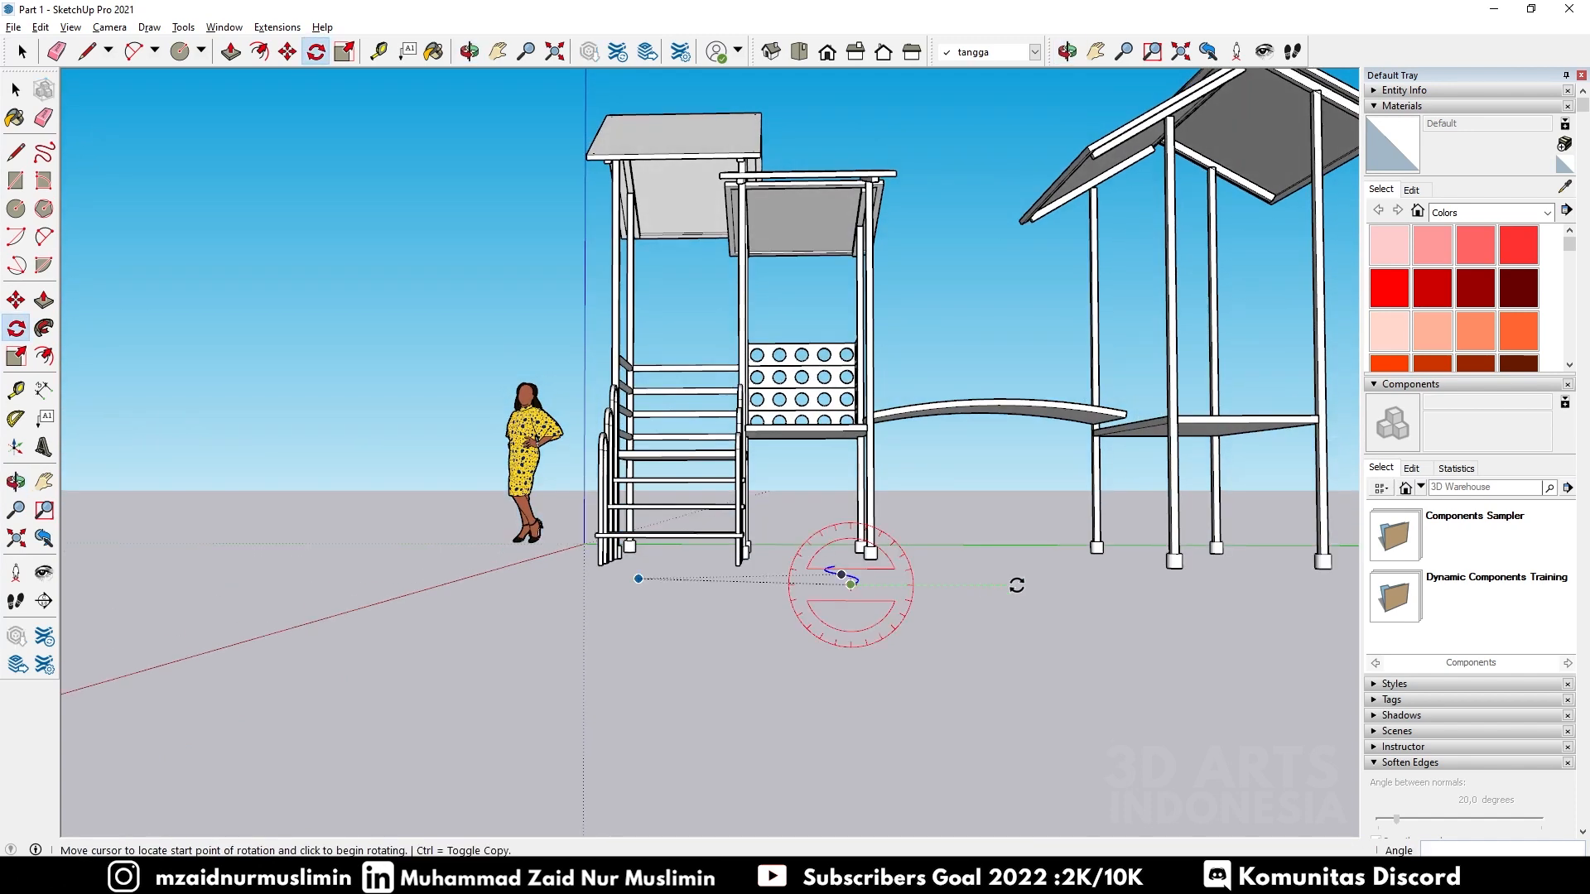
click(848, 445)
middle_drag(838, 542, 1185, 584)
middle_drag(1001, 583, 1221, 533)
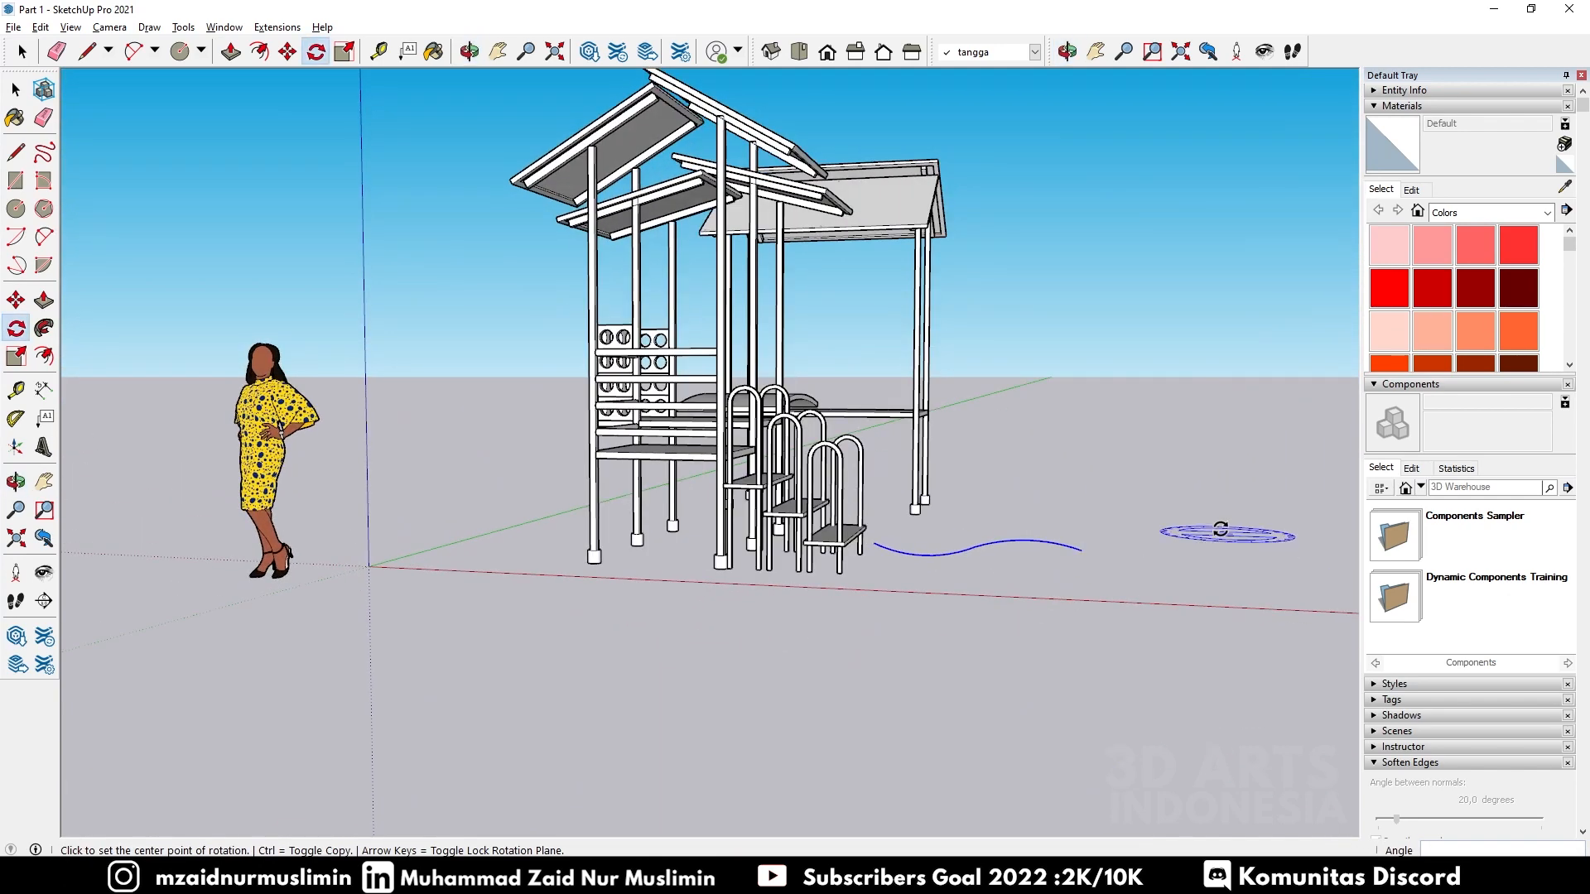
Step: Rotate the upright S-curve about 34 degrees around its far endpoint, raising the end nearest the platform
scroll(1131, 532, up, 3)
middle_drag(1053, 589, 1058, 554)
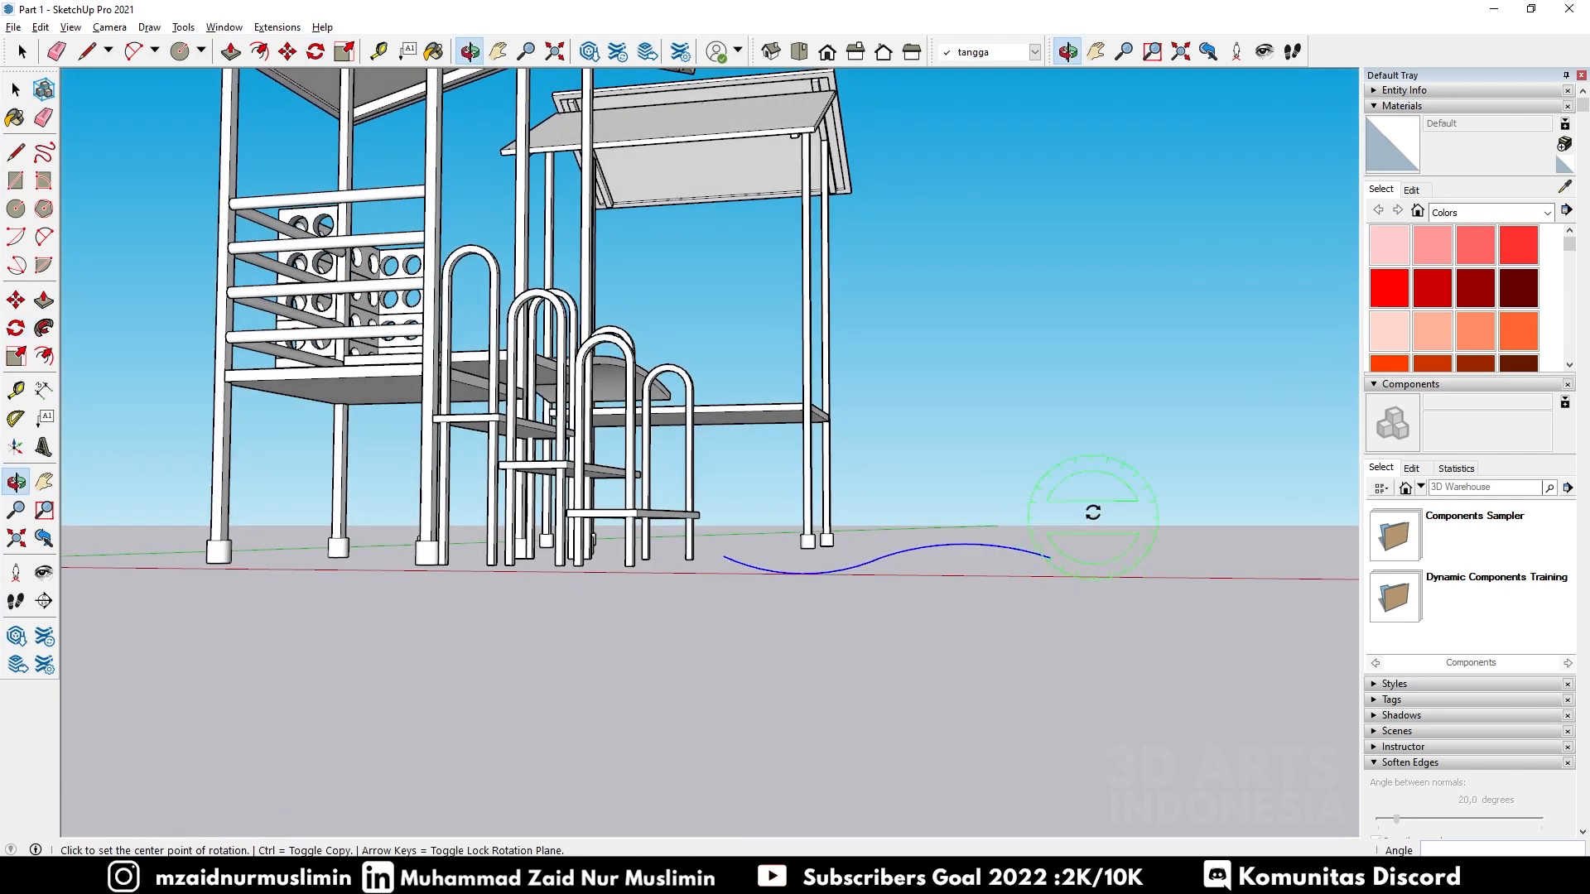
click(1051, 558)
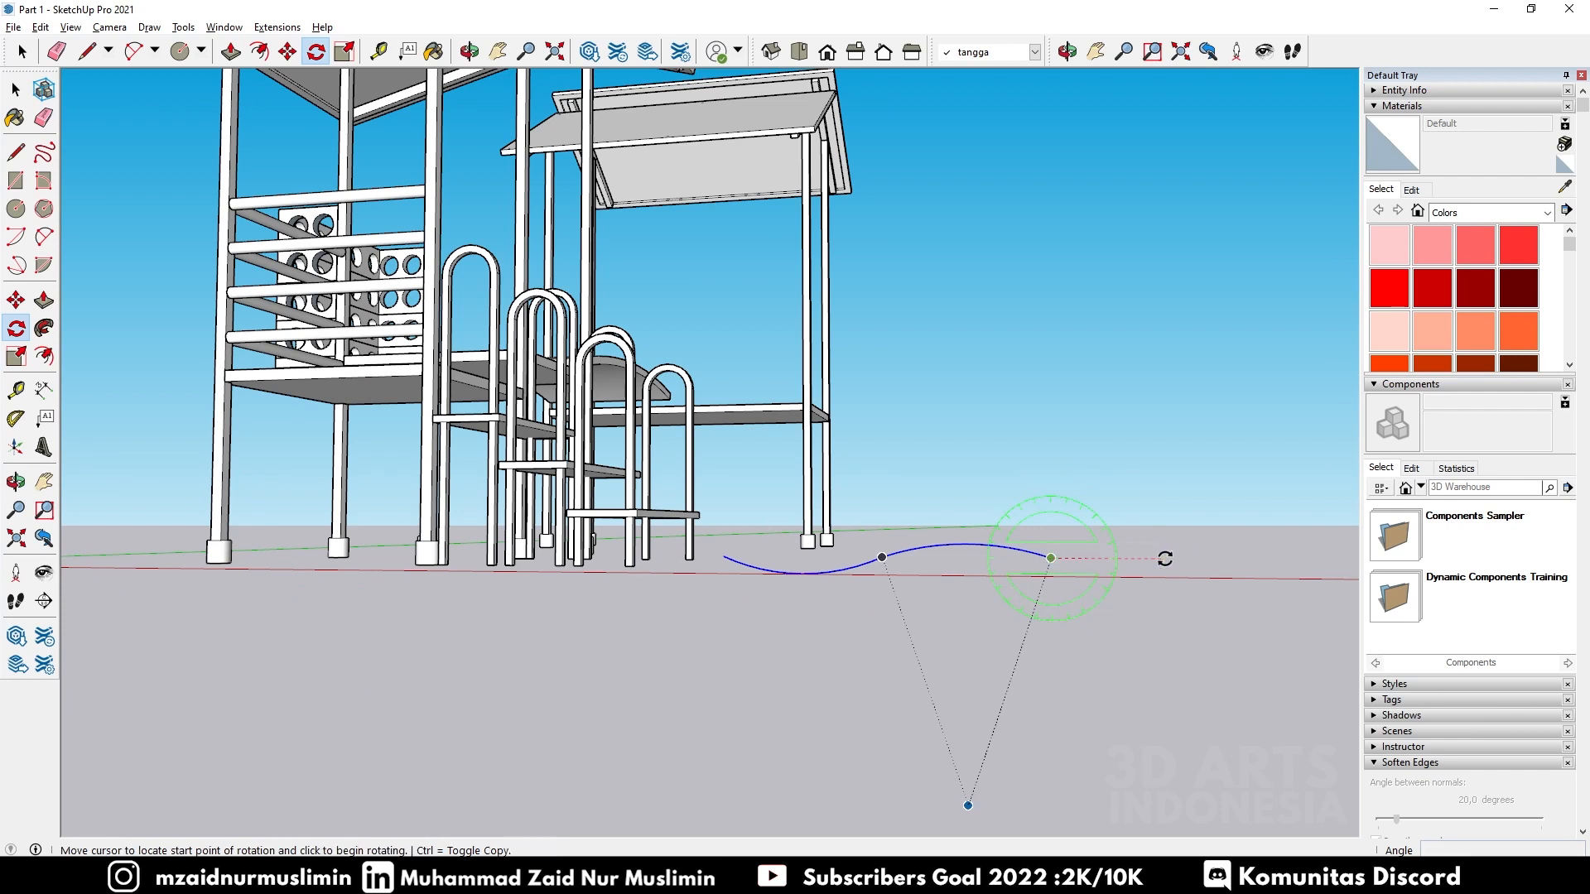
click(1165, 559)
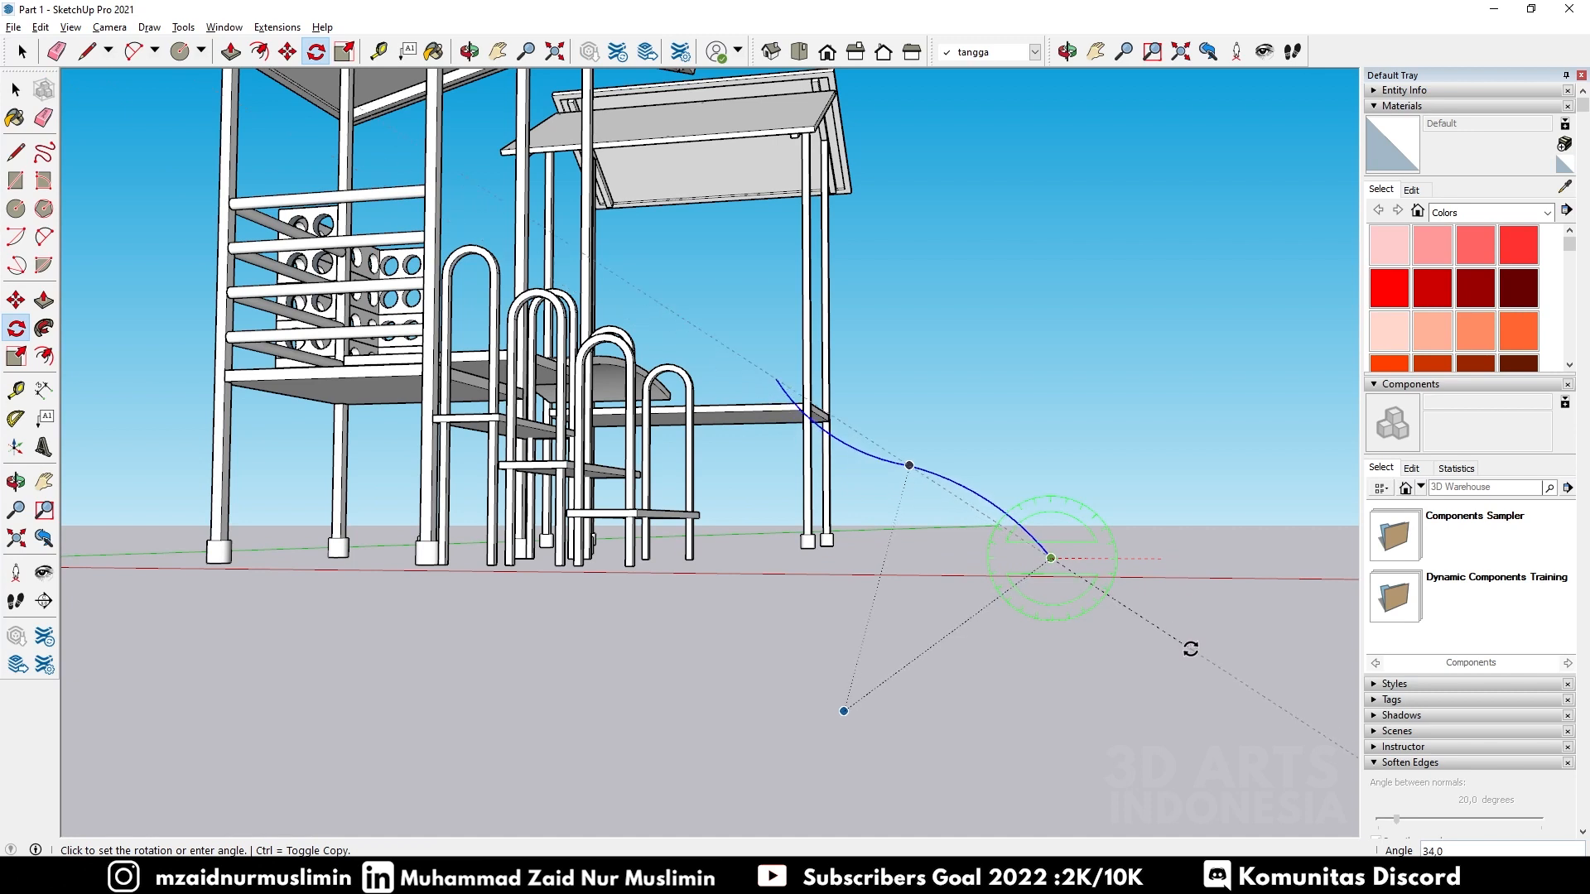
click(1194, 646)
Step: Move the tilted S-curve by its upper endpoint onto the middle platform's front edge beside the post
middle_drag(1193, 647, 605, 399)
key(m)
click(602, 396)
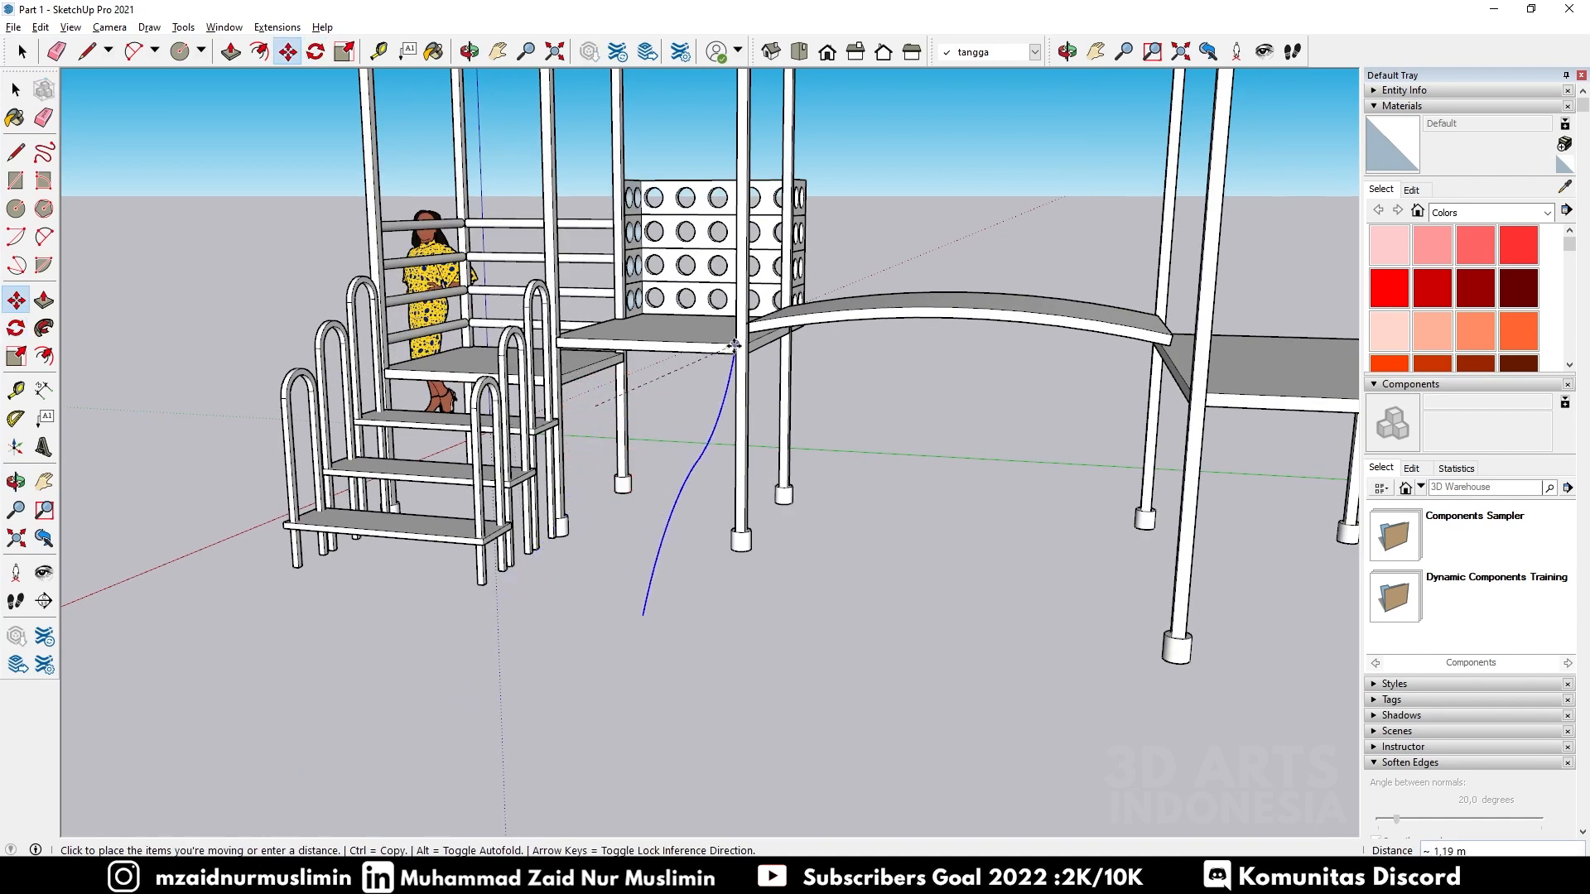
click(729, 346)
middle_drag(729, 345, 730, 570)
middle_drag(880, 432, 631, 487)
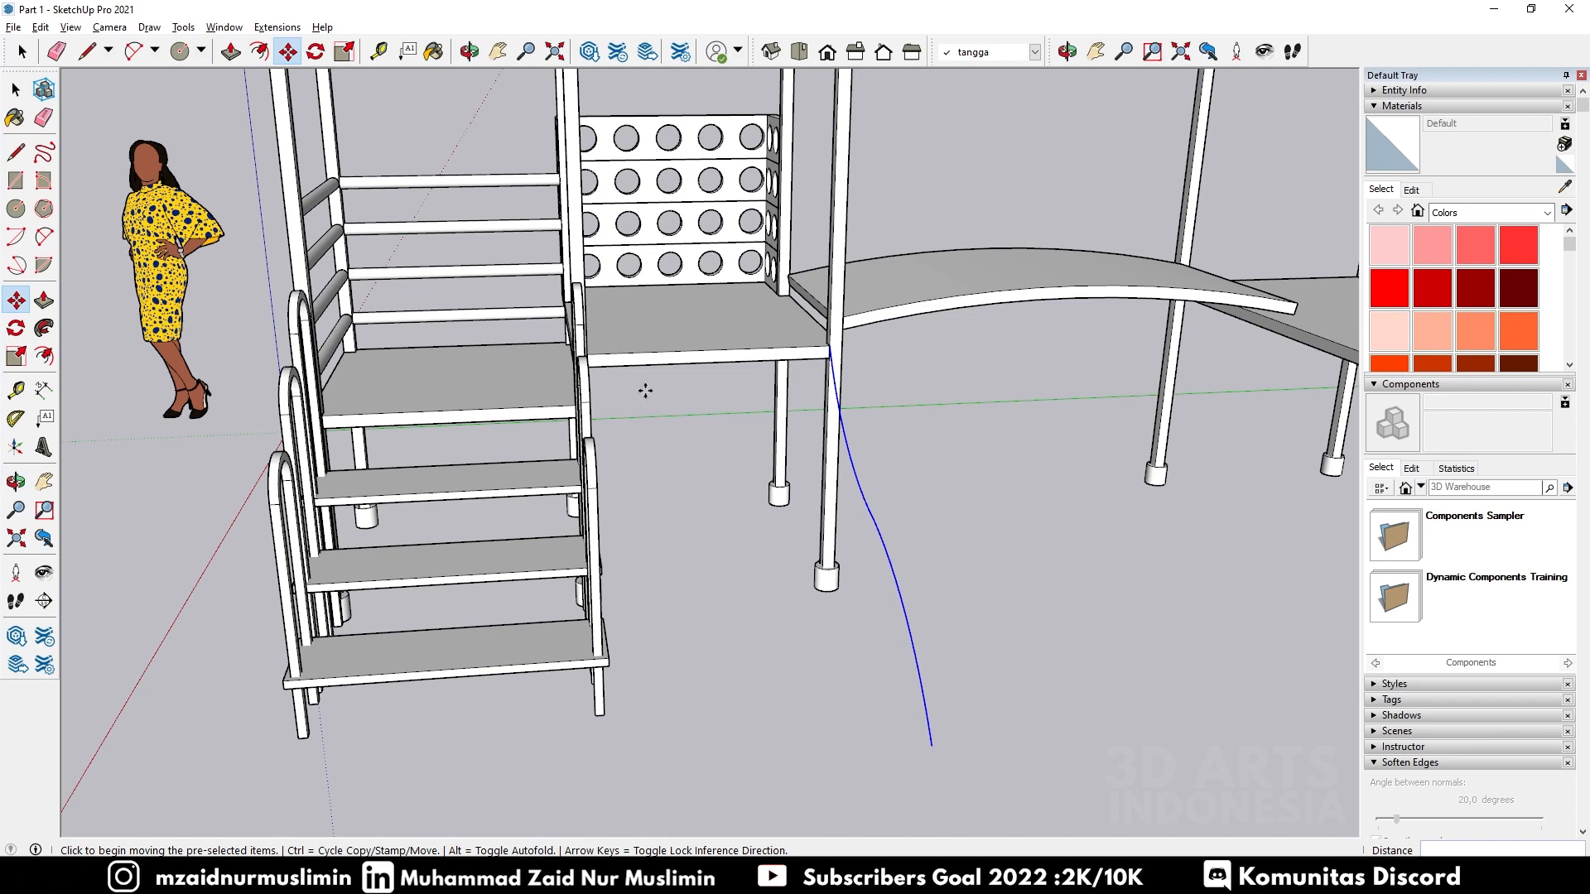
scroll(635, 329, up, 4)
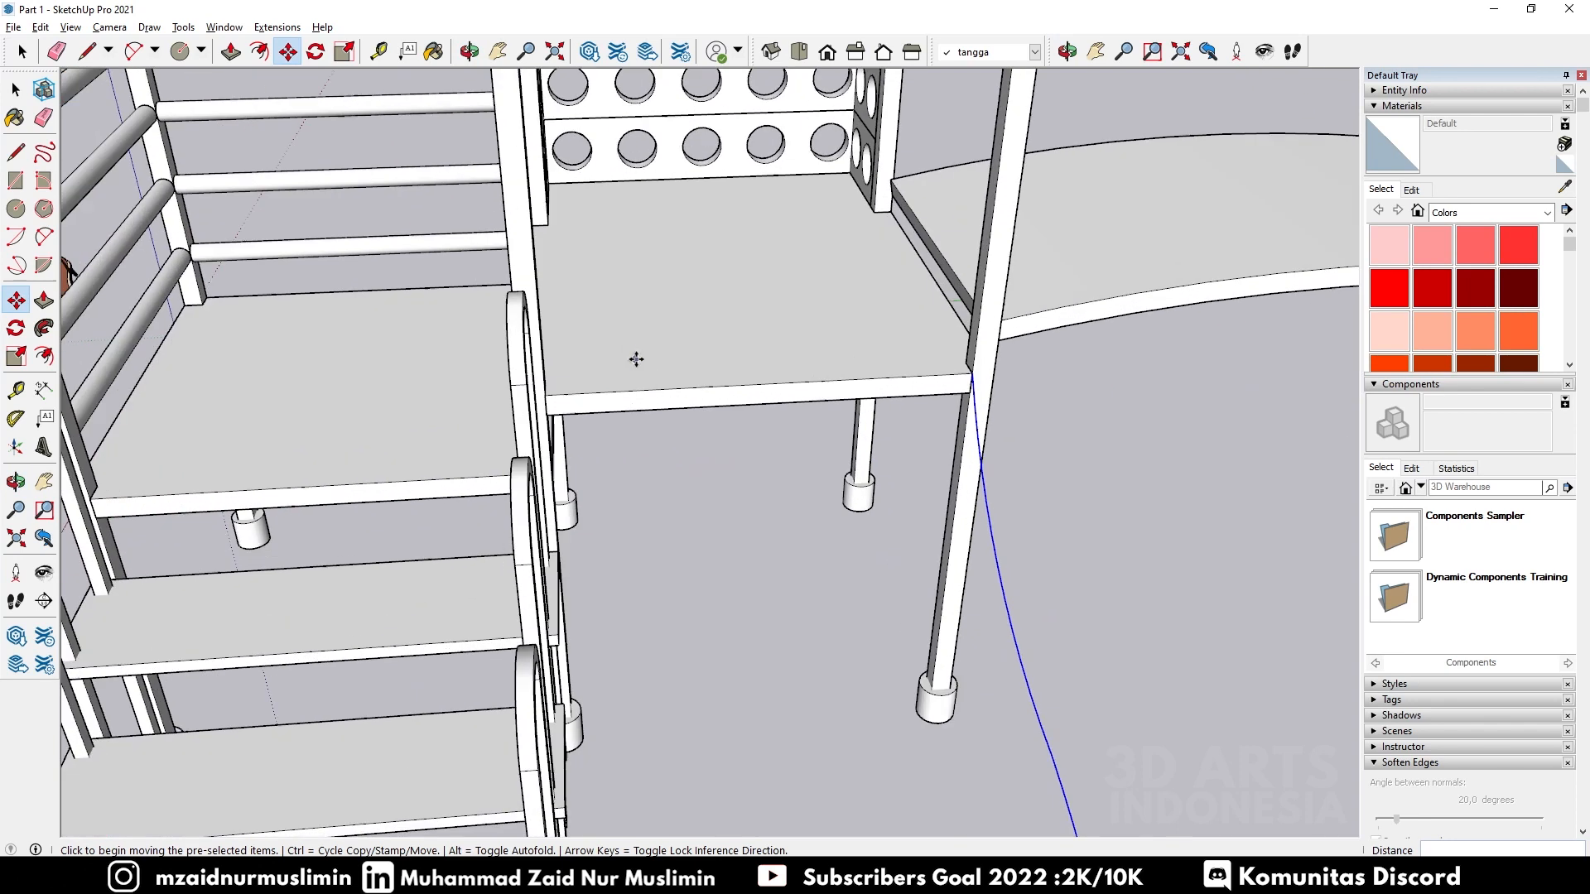
key(l)
click(534, 399)
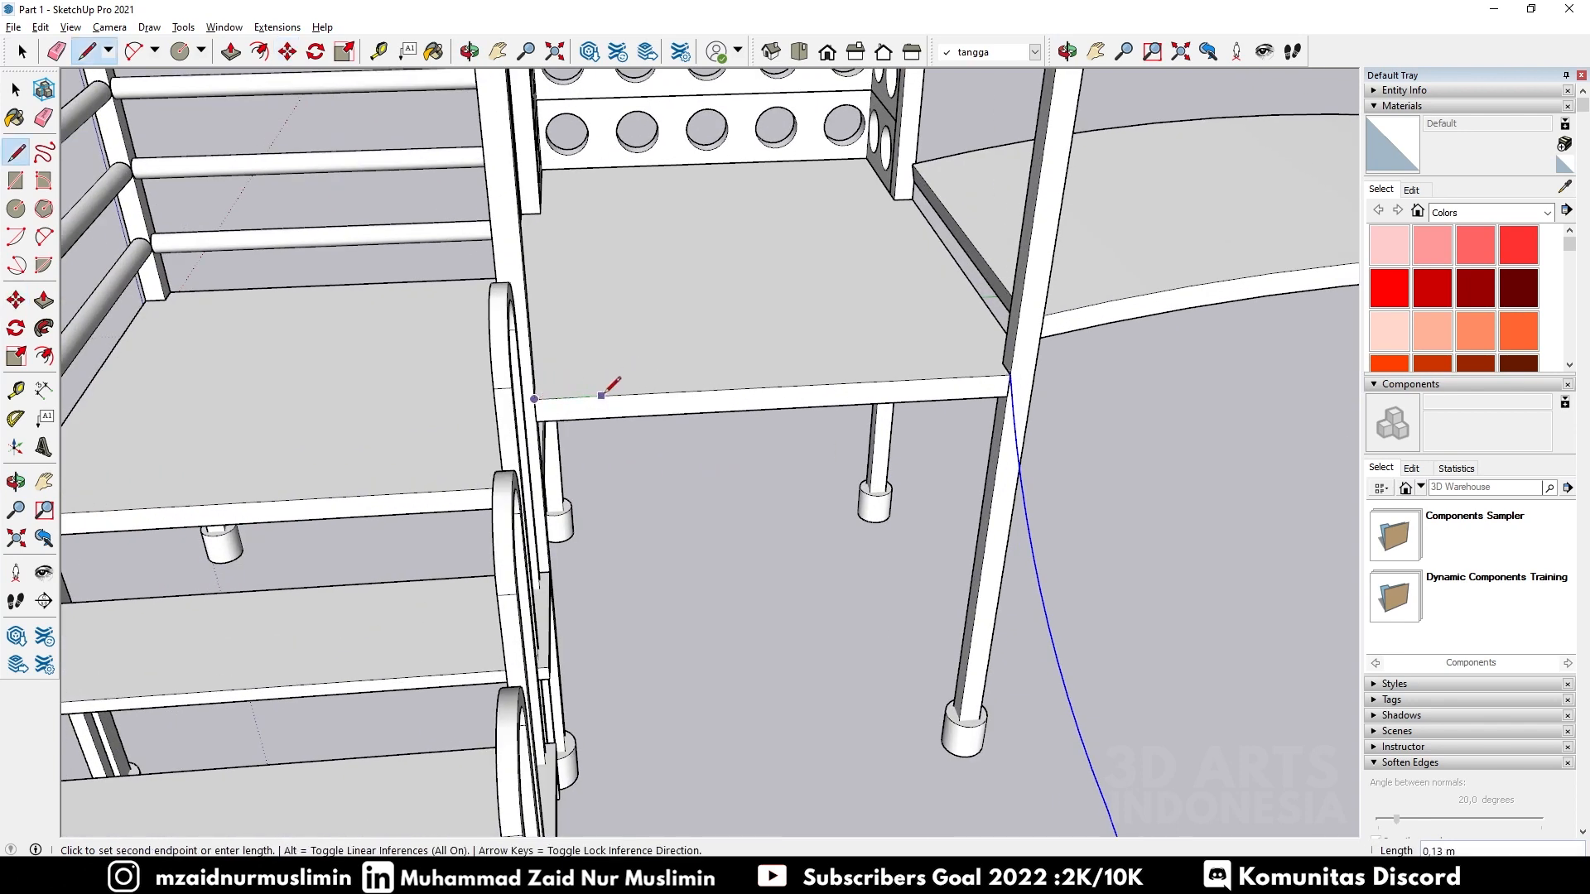
Step: Draw a 0.05 by 0.15 m rectangle on the middle platform's front face, starting at its lower corner nearest the stairs
key(r)
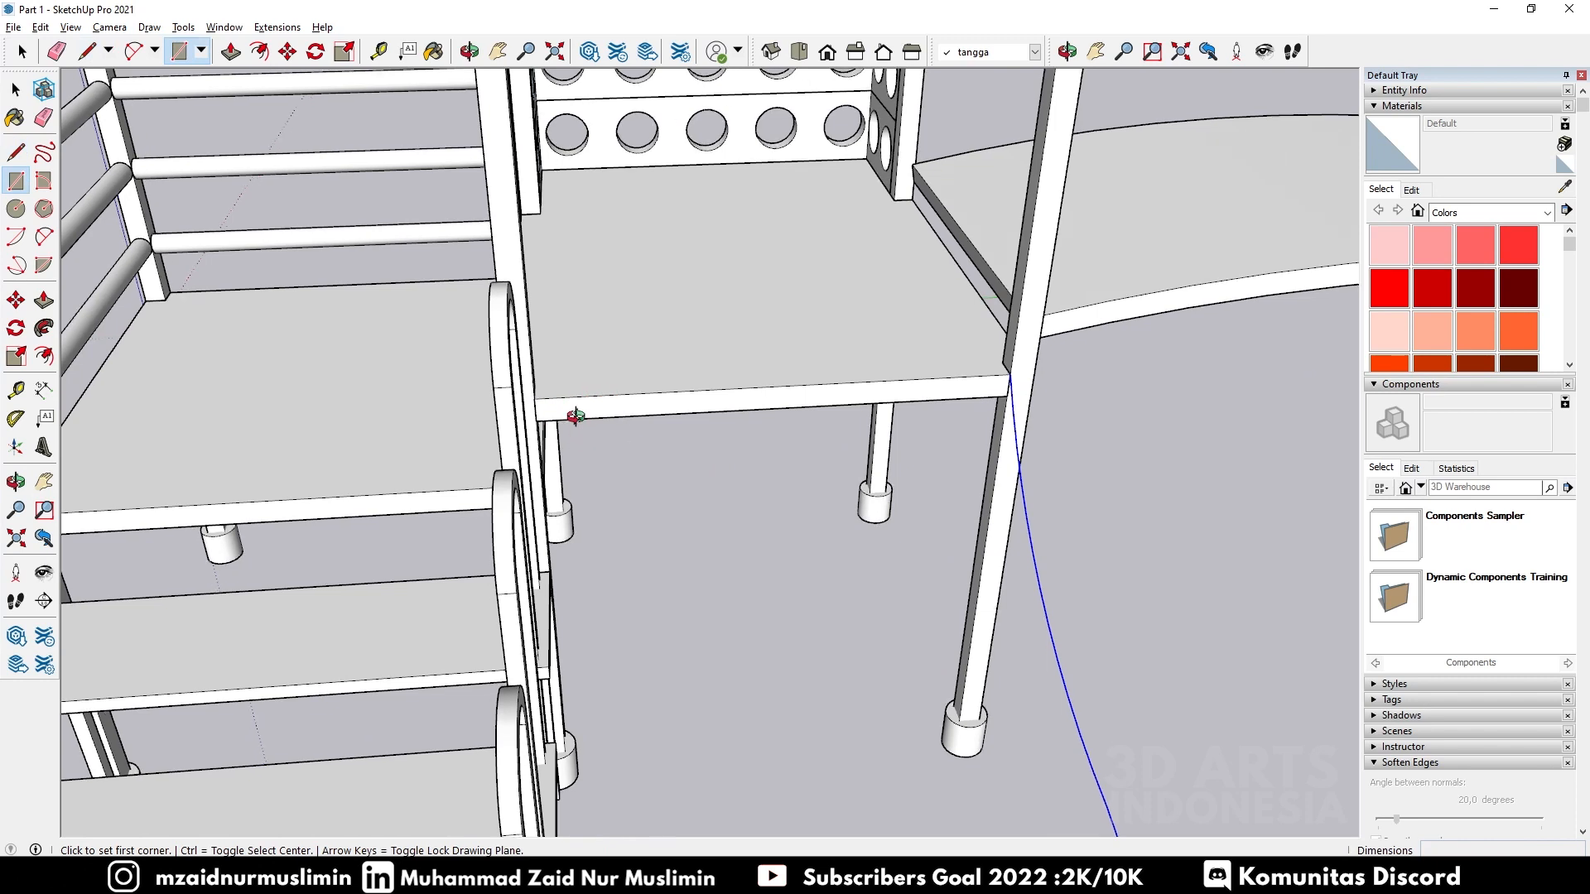
middle_drag(571, 415, 501, 388)
scroll(514, 402, up, 5)
click(513, 402)
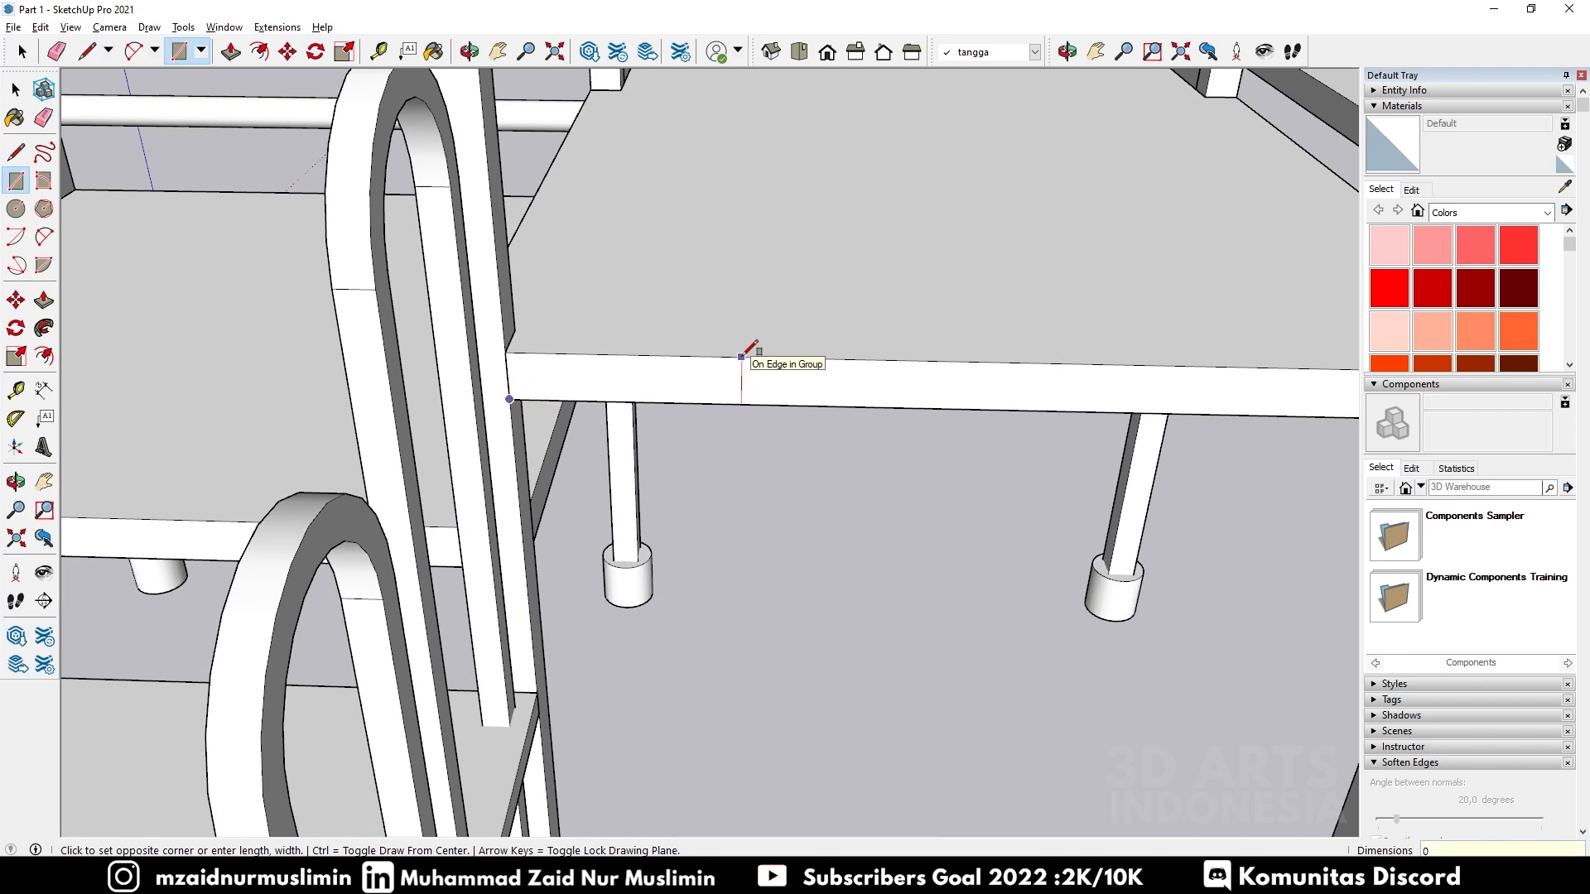
text(0,05;0,15)
key(Return)
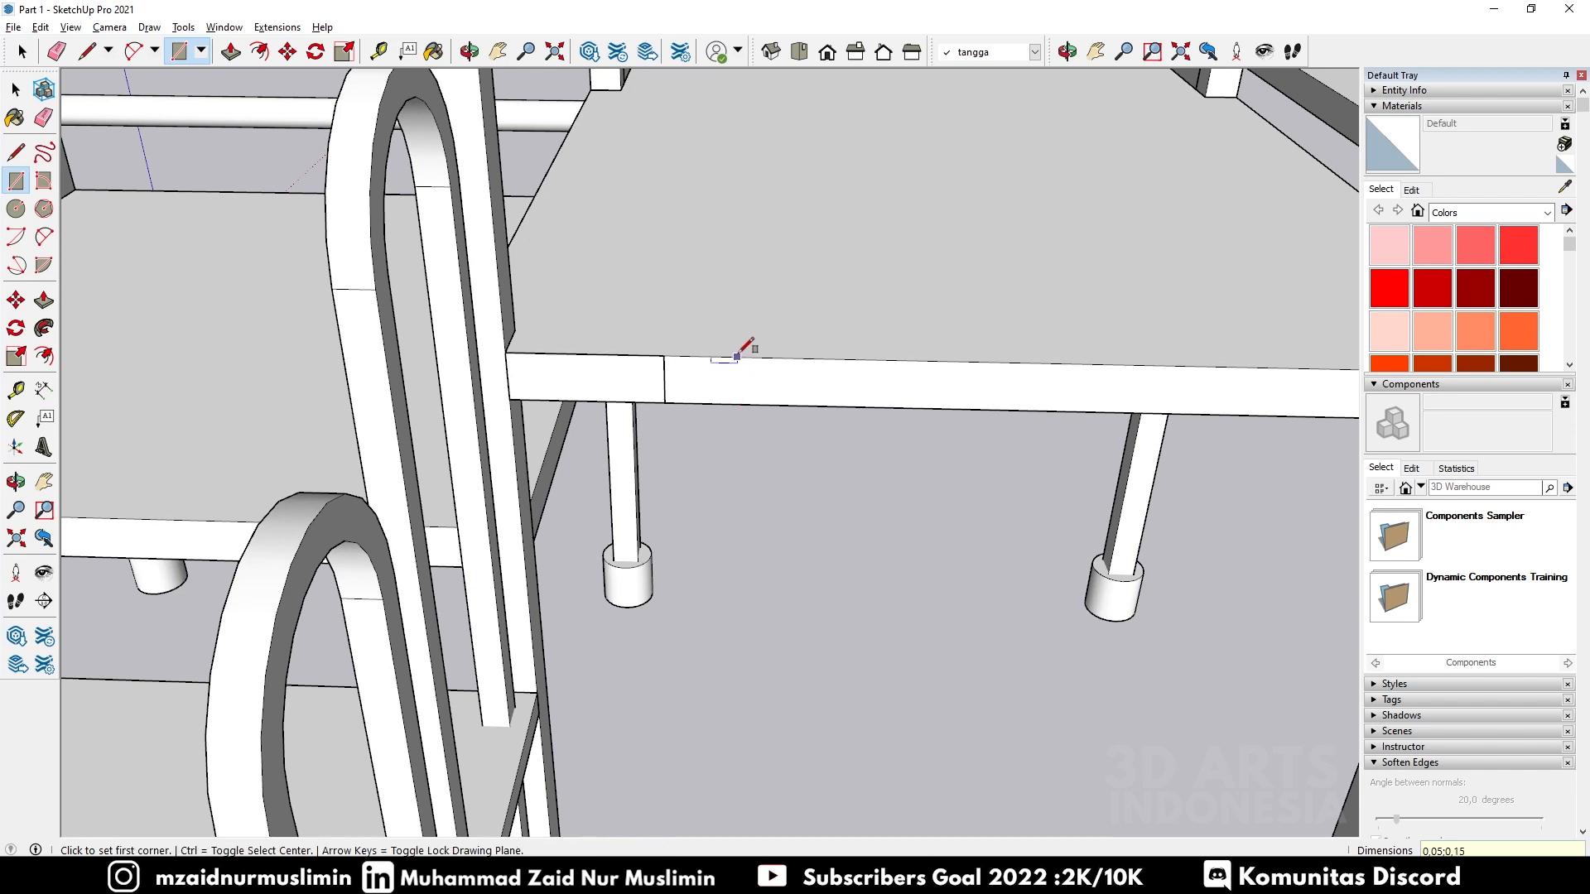
Step: Copy the small rectangle along the platform's front face to the opposite end beside the slide-side post
scroll(619, 403, down, 3)
key(space)
key(m)
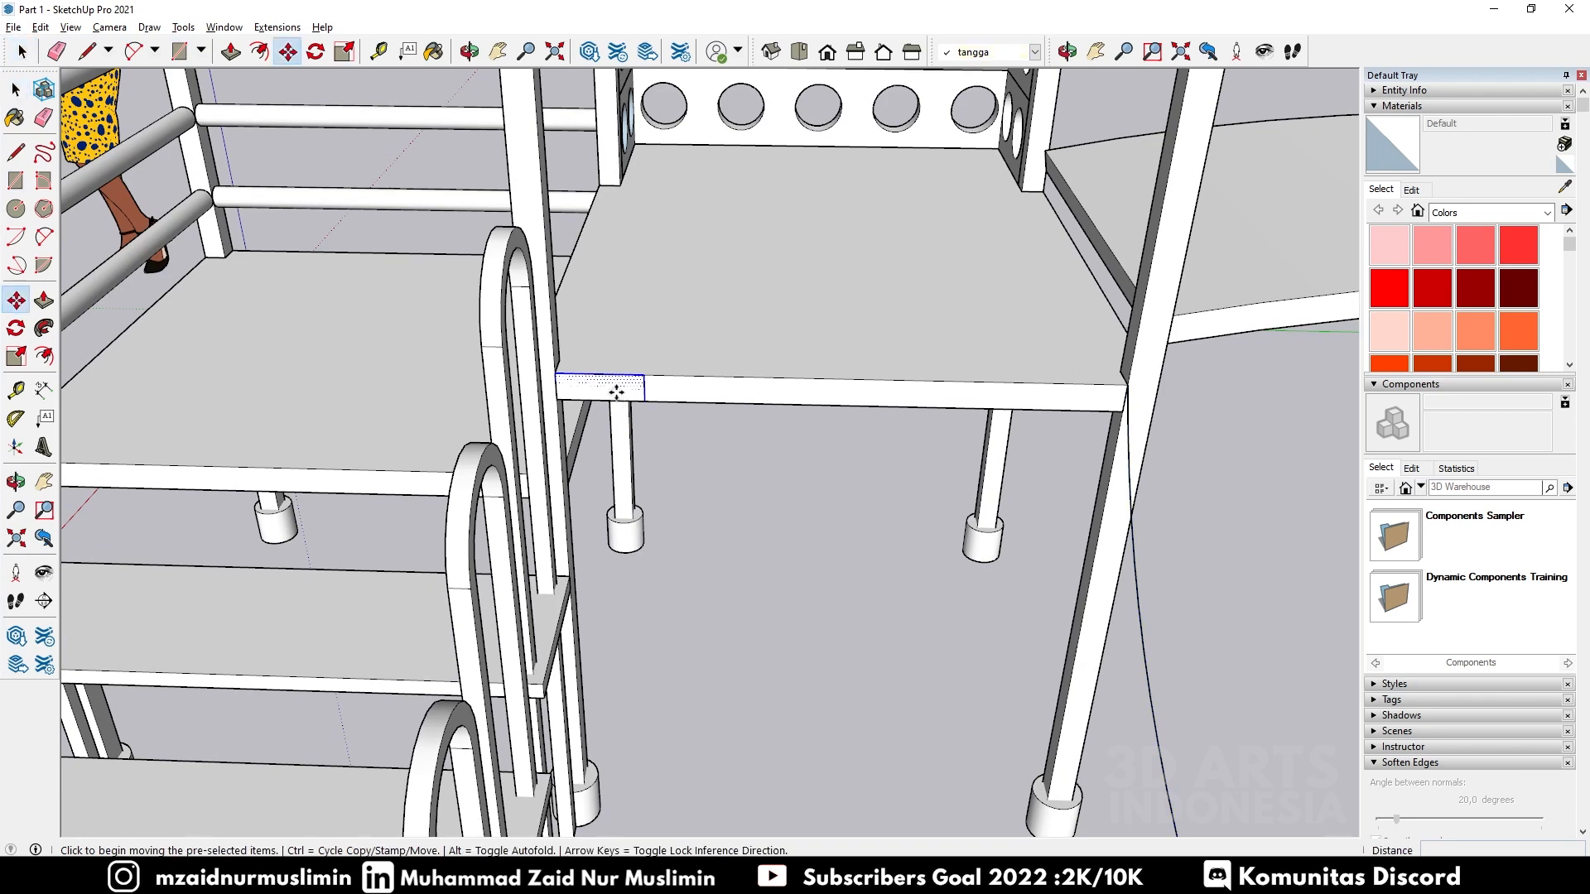
click(647, 375)
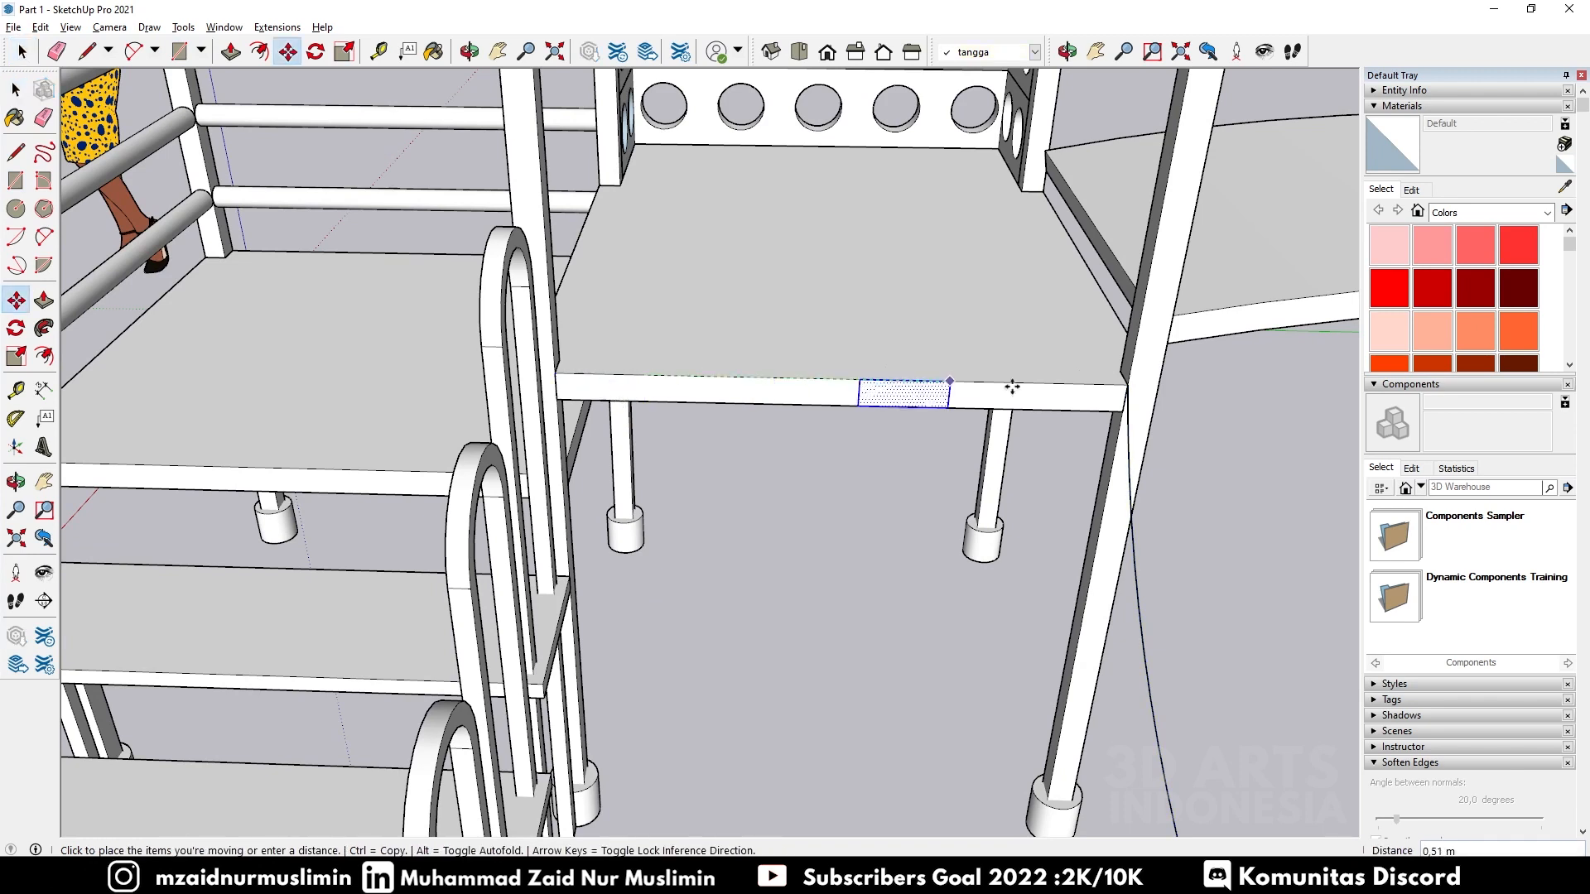
click(1126, 385)
scroll(790, 374, down, 3)
key(Escape)
Step: Draw a rectangle on the front face that fills the gap between the two end rectangles
middle_drag(942, 439, 1038, 346)
scroll(840, 338, up, 3)
key(r)
click(624, 348)
click(1007, 358)
scroll(603, 344, up, 2)
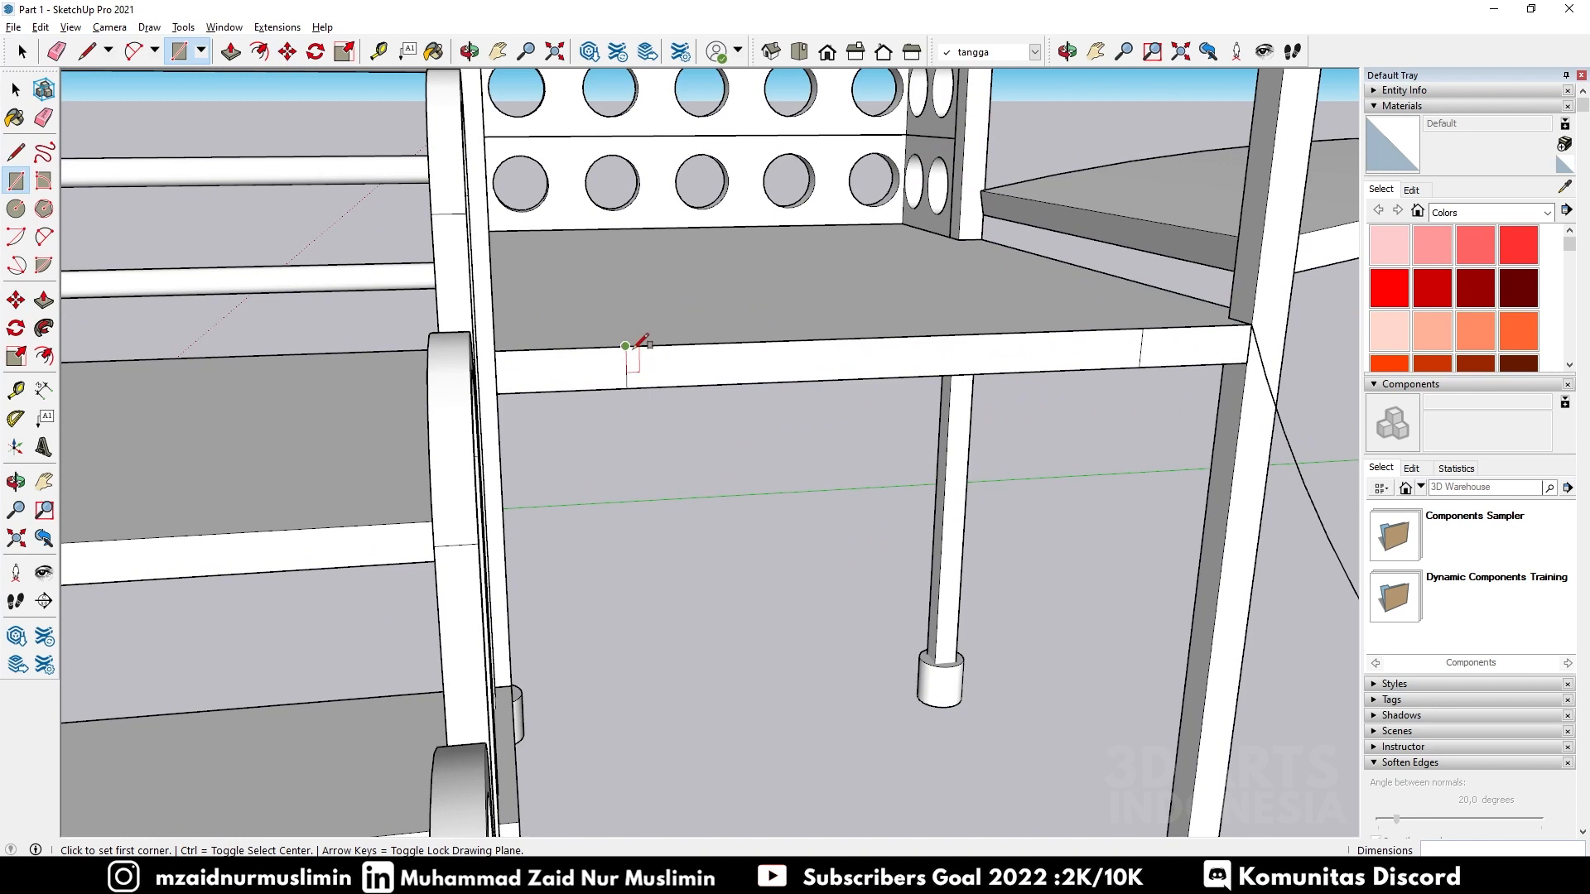
Step: Draw a 0.05 m square at the stair-side end of the middle rectangle and copy it to the other end
click(626, 389)
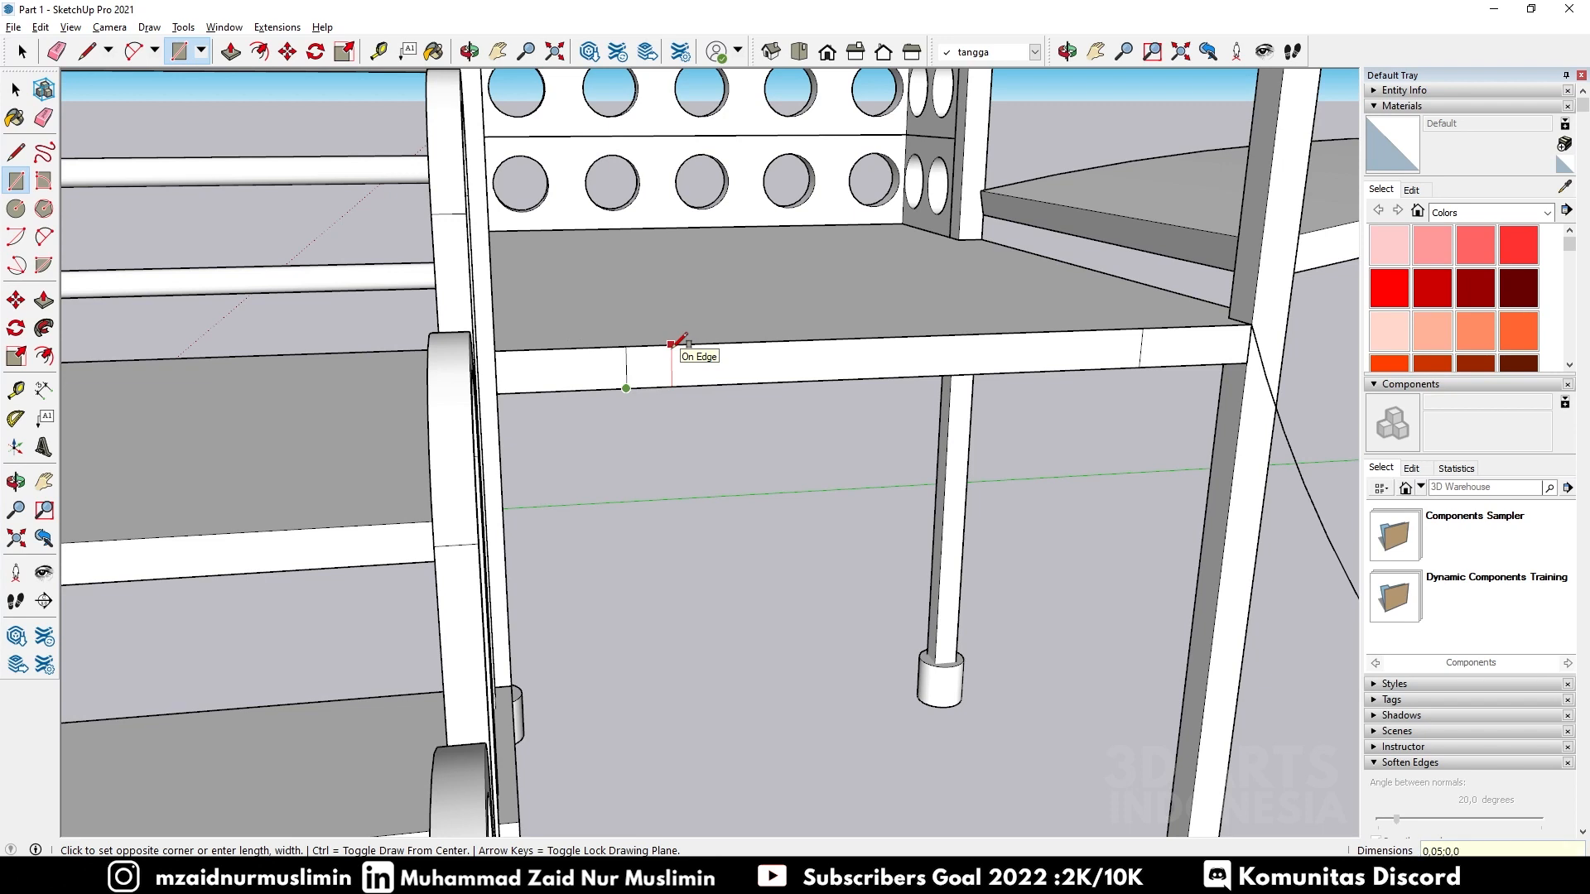
click(672, 343)
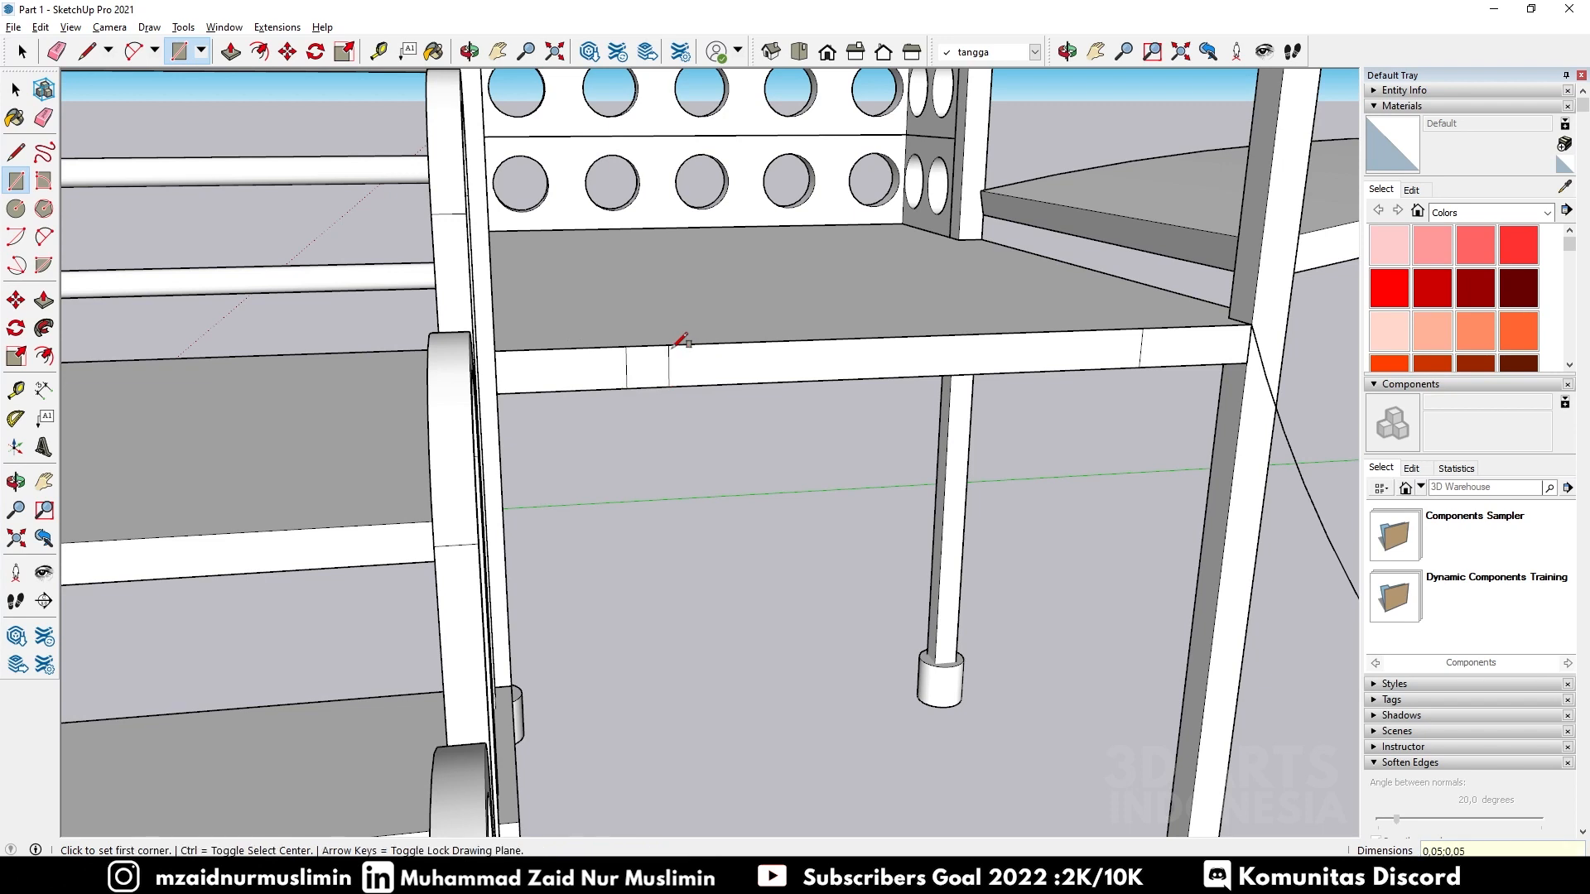
key(space)
key(m)
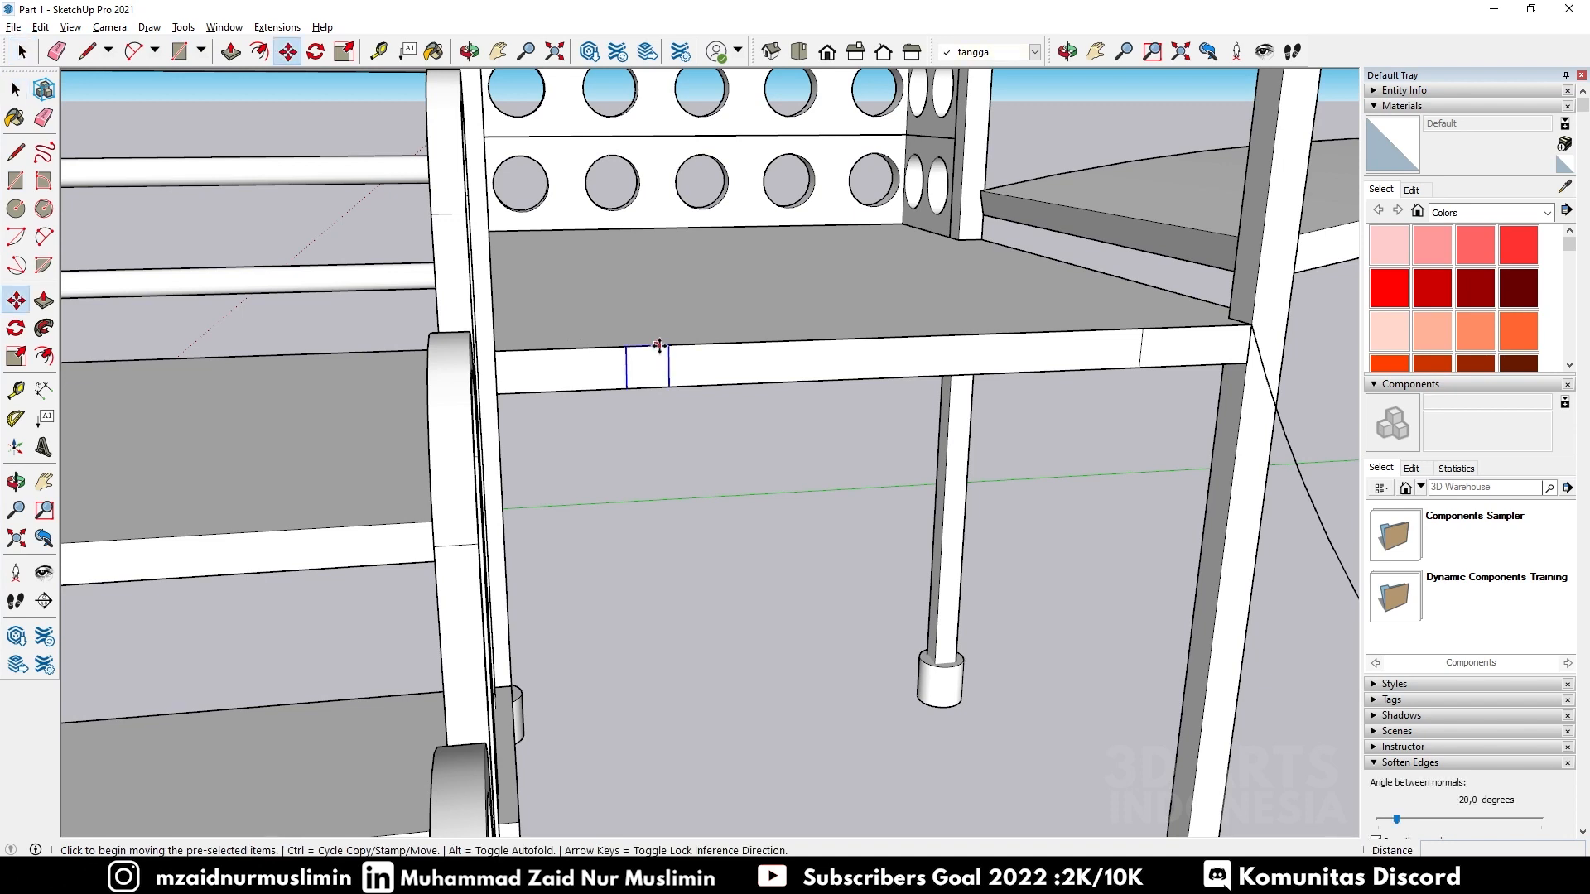
click(669, 345)
key(ctrl)
click(1142, 335)
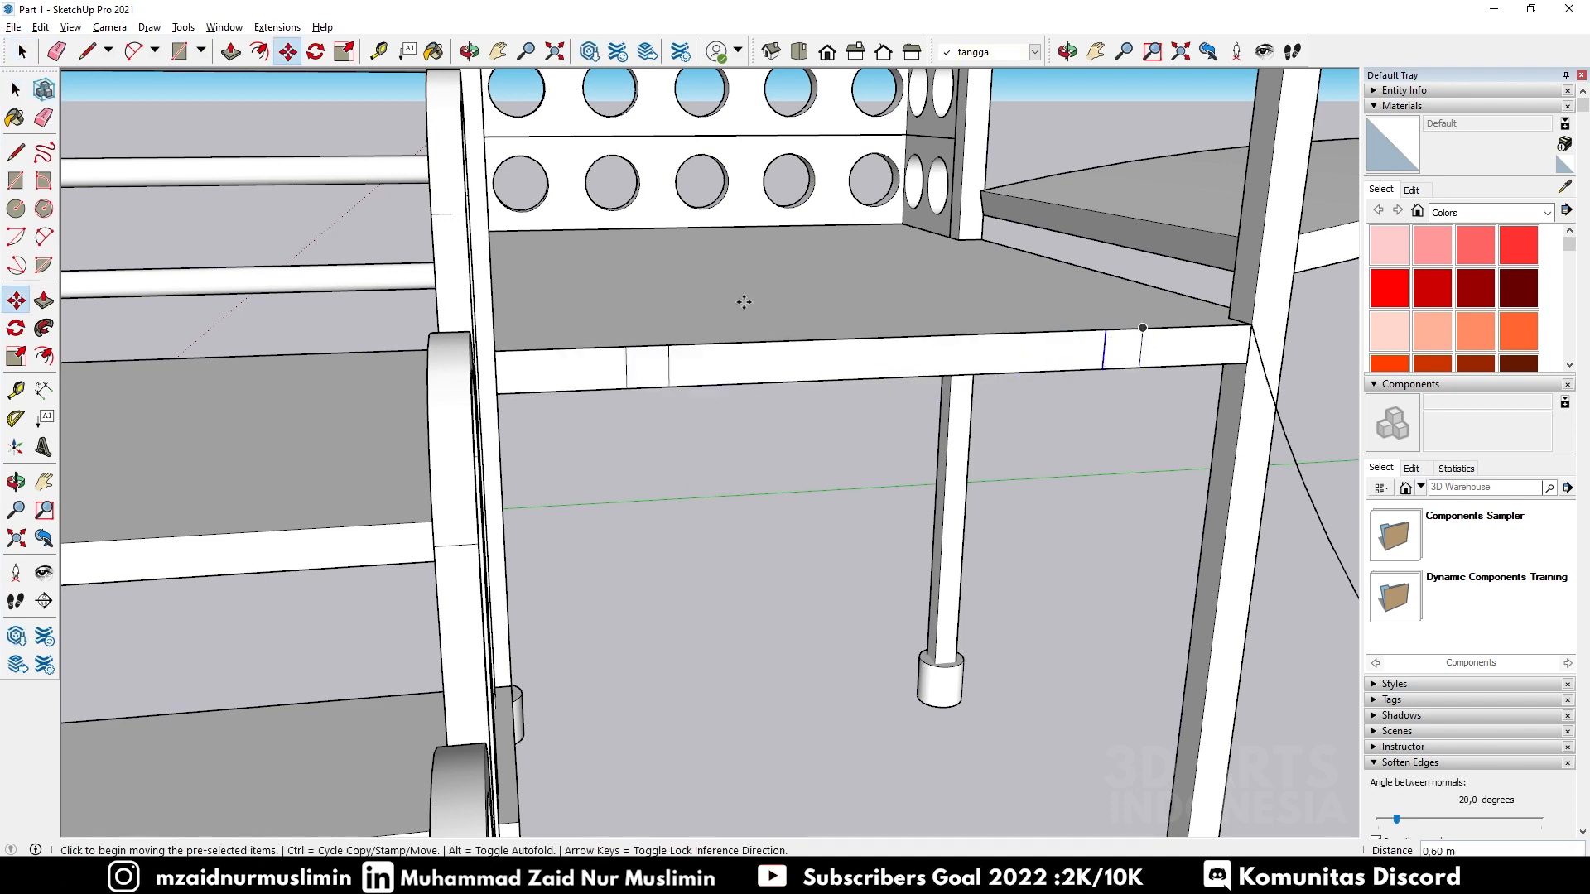
Step: Select the S-curve beside the platform's post and copy it to the clipboard
scroll(478, 275, down, 3)
key(space)
click(712, 334)
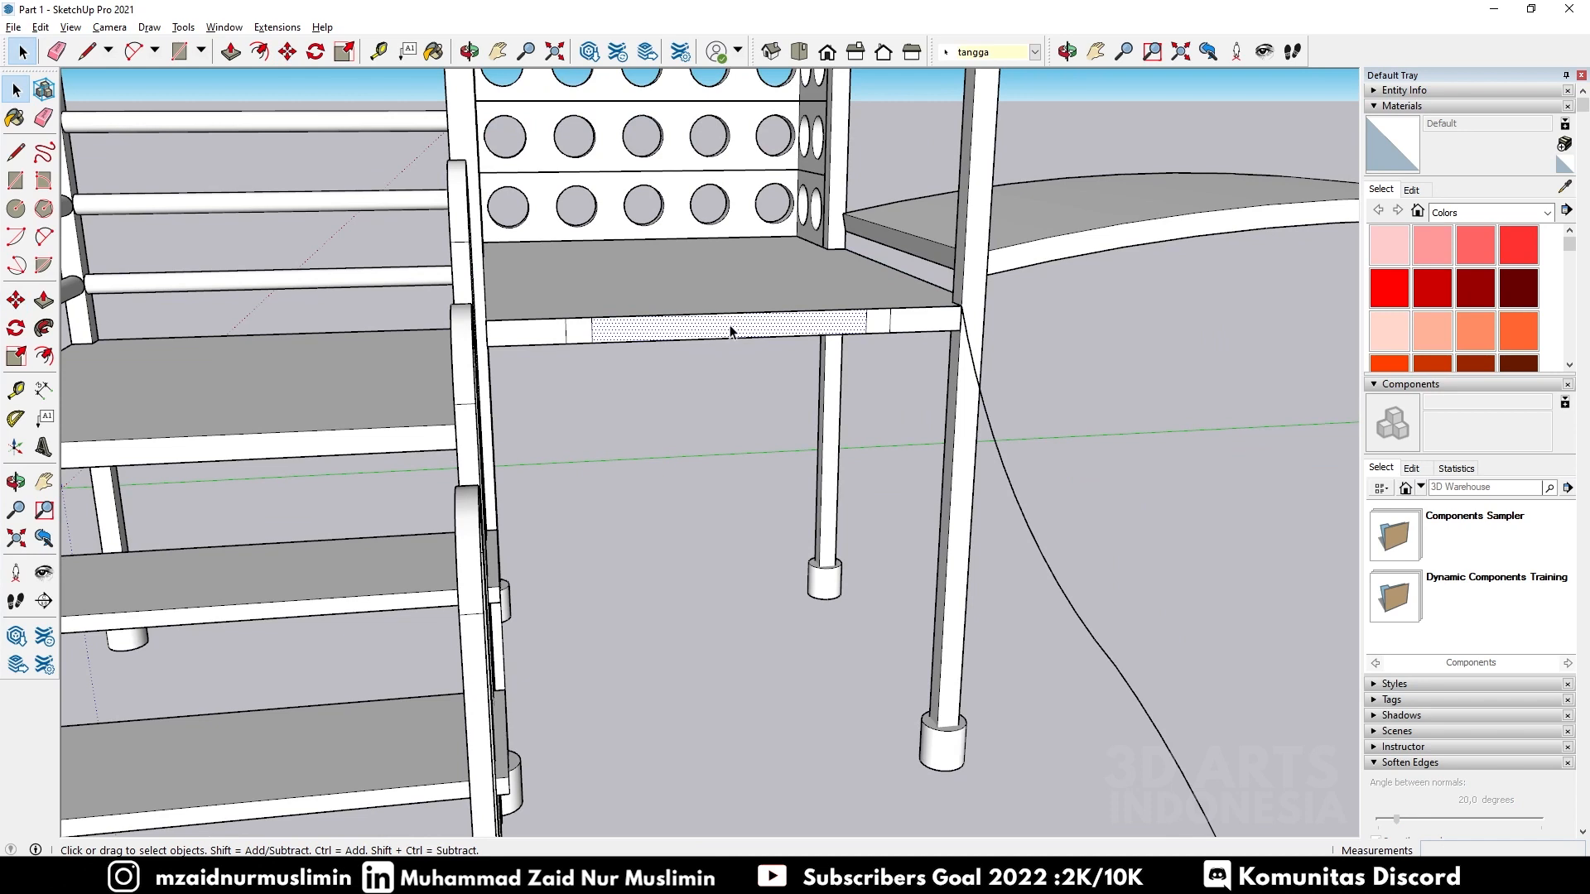
middle_drag(792, 359, 851, 332)
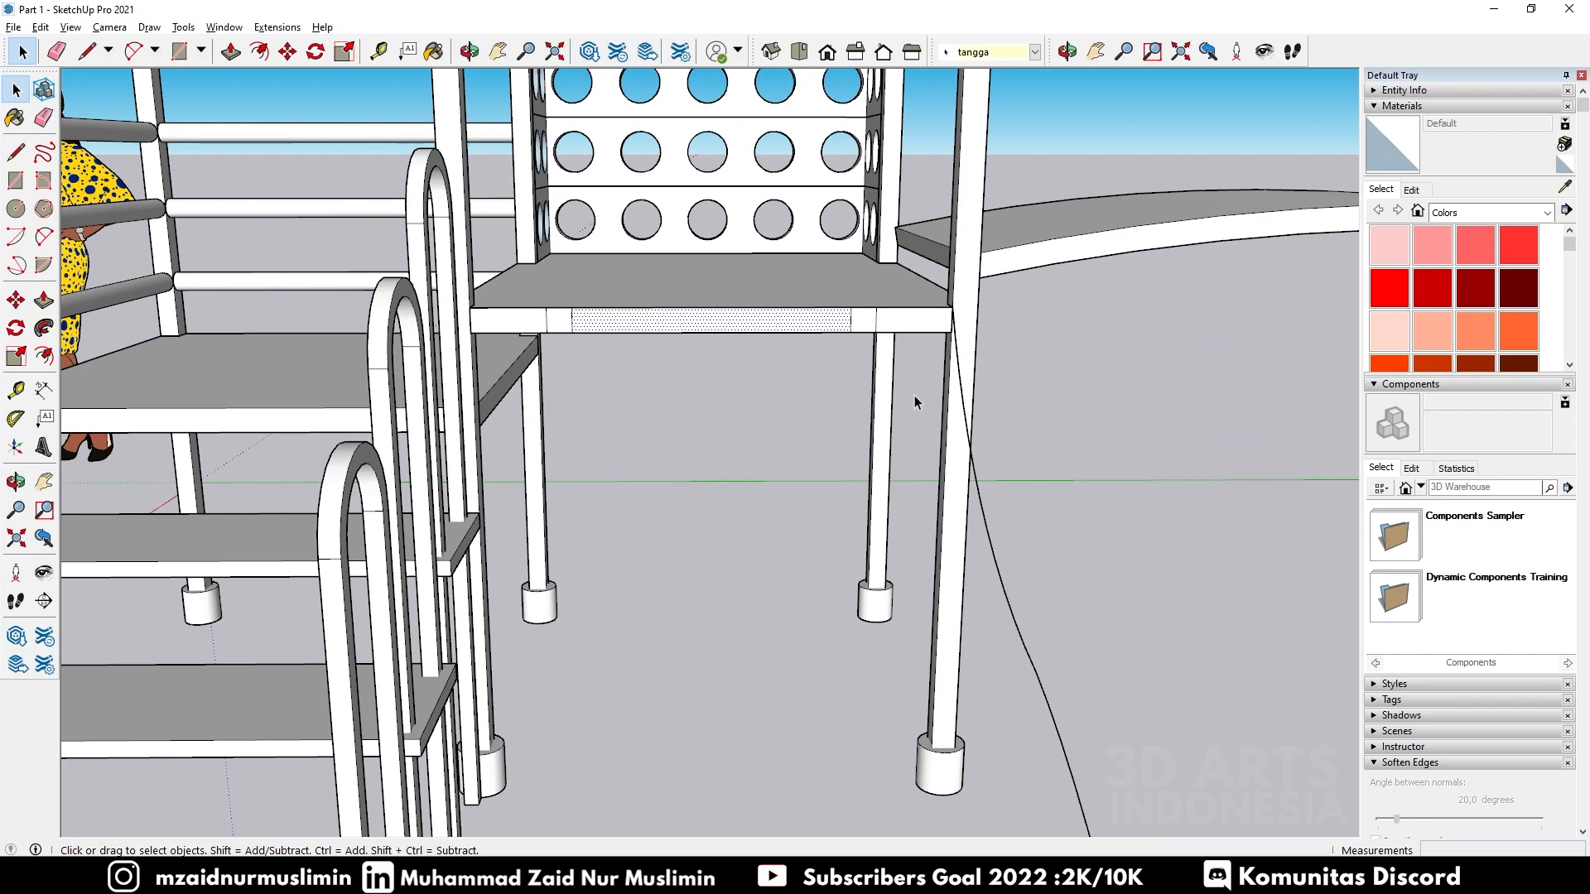
middle_drag(914, 397, 1056, 405)
scroll(1057, 406, down, 3)
middle_drag(909, 469, 1051, 488)
middle_drag(1259, 470, 1177, 497)
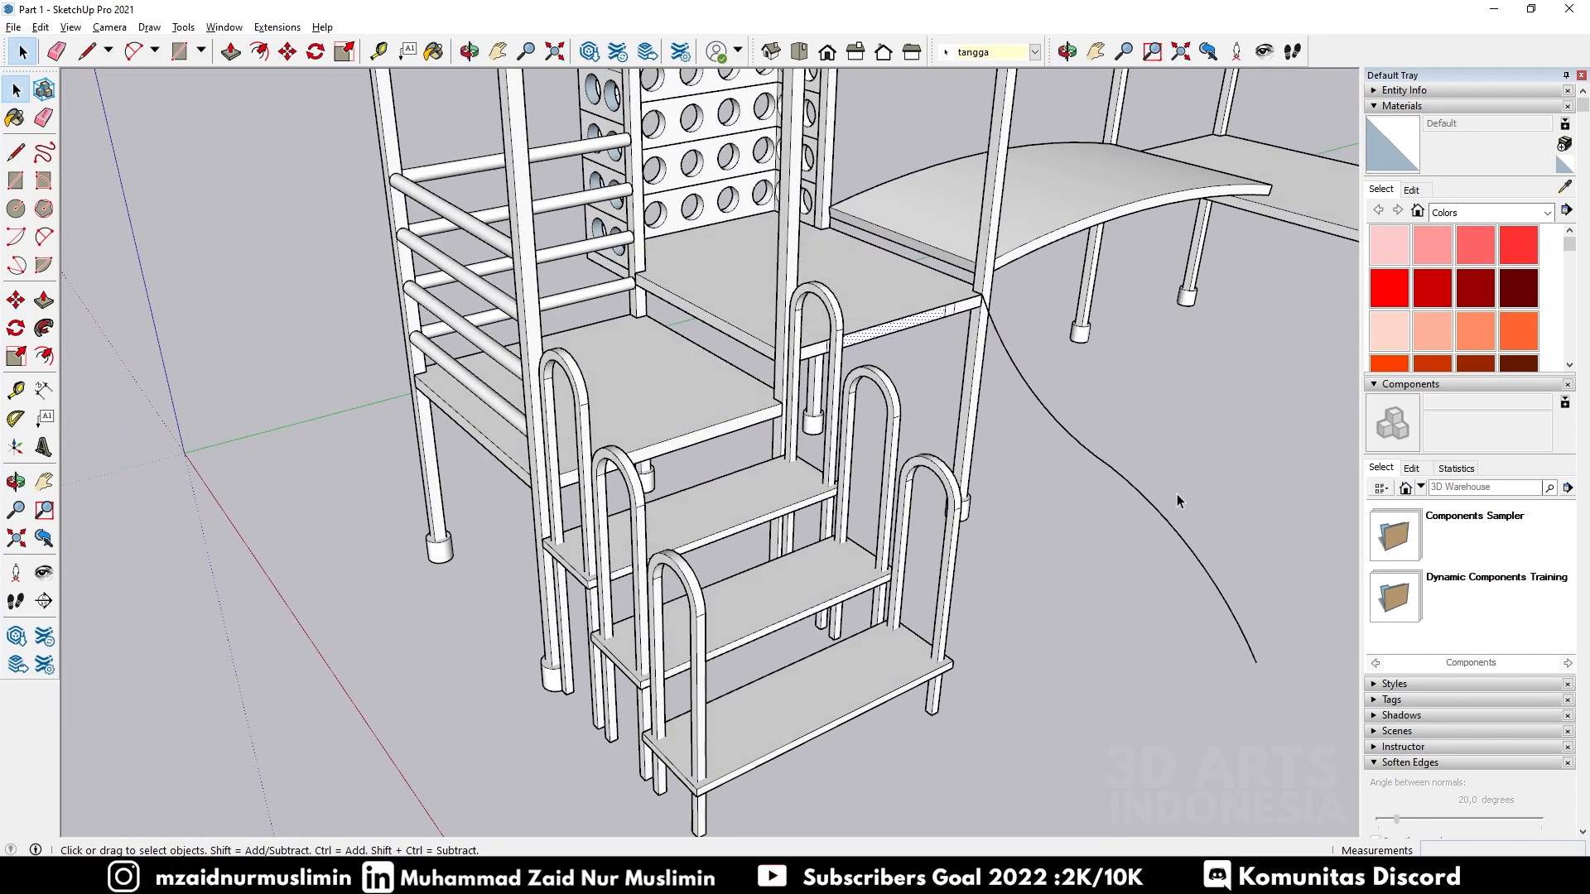
drag(1050, 533, 1054, 530)
middle_drag(1182, 329, 927, 285)
scroll(895, 348, up, 5)
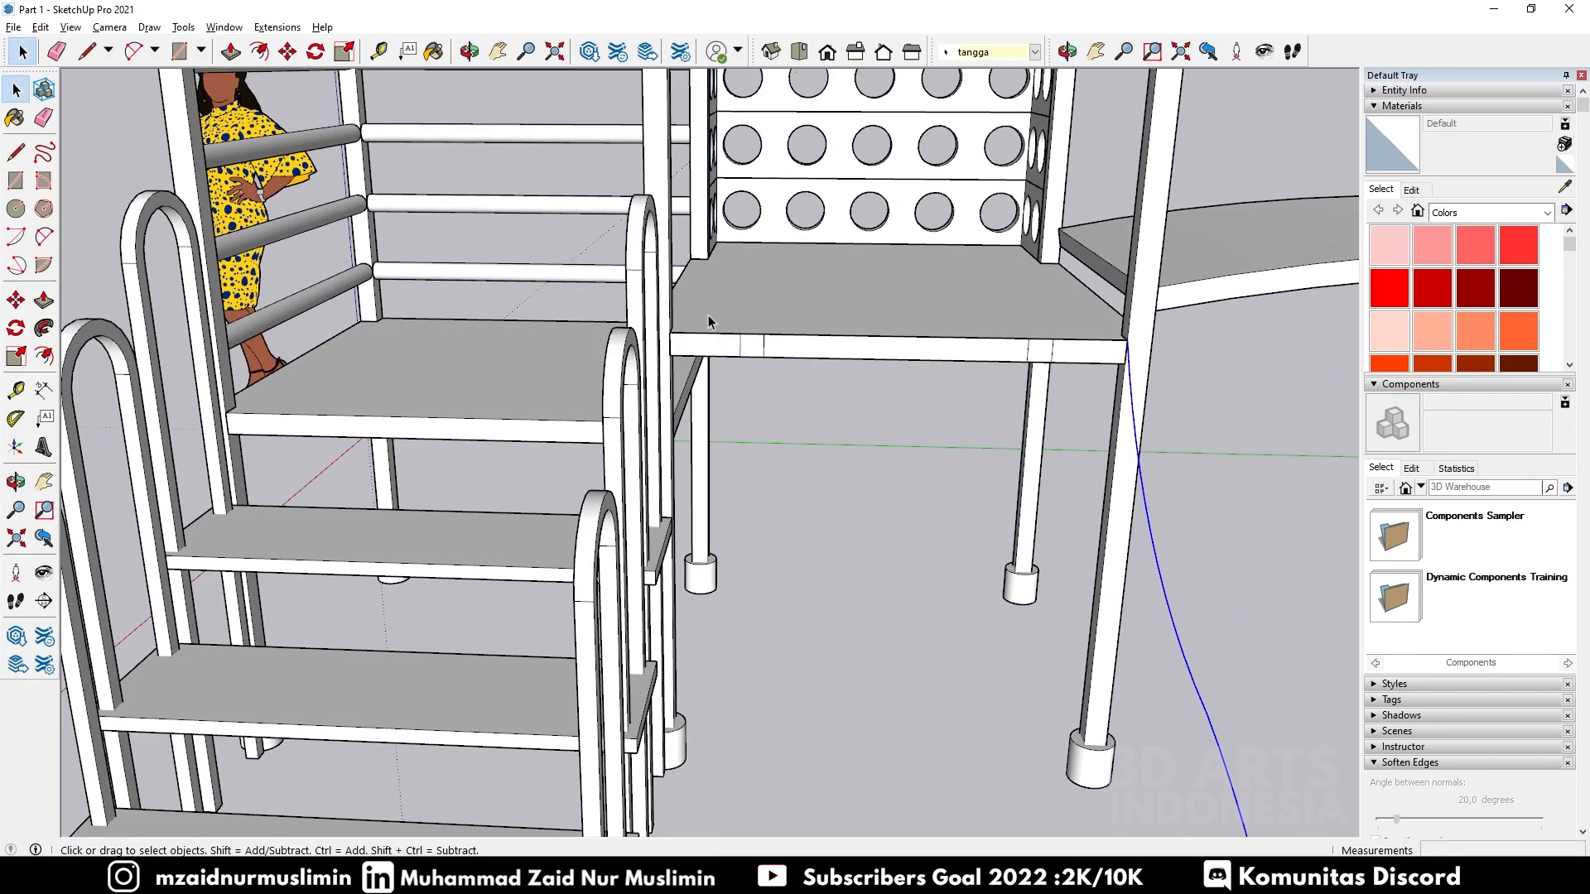
Step: Group the middle rectangle and its two end squares on the platform's front face
drag(738, 325, 1093, 446)
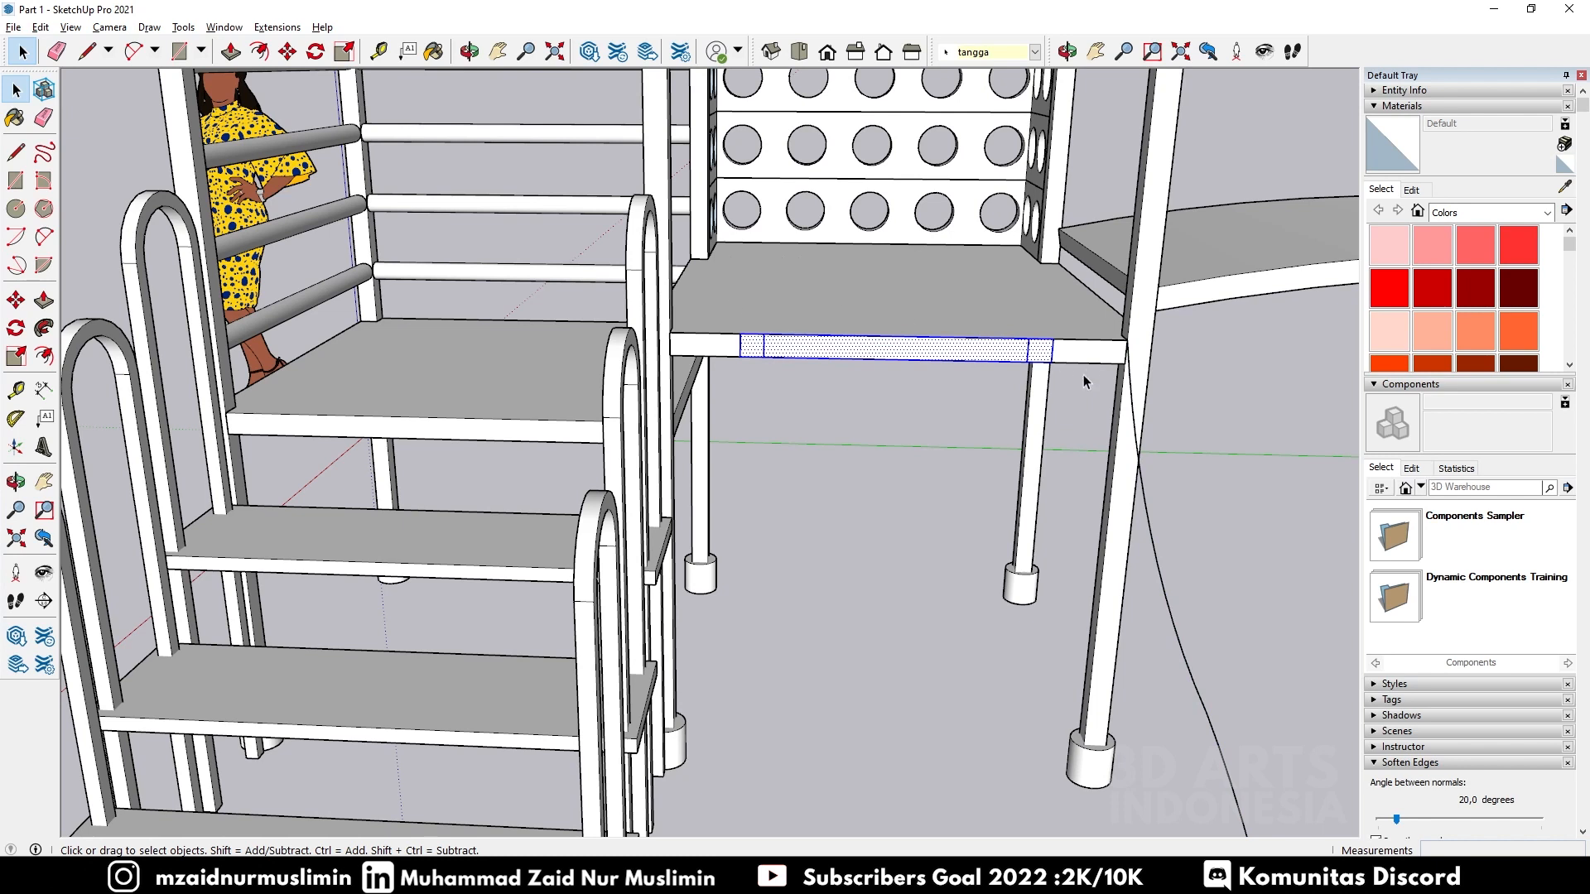
right_click(934, 352)
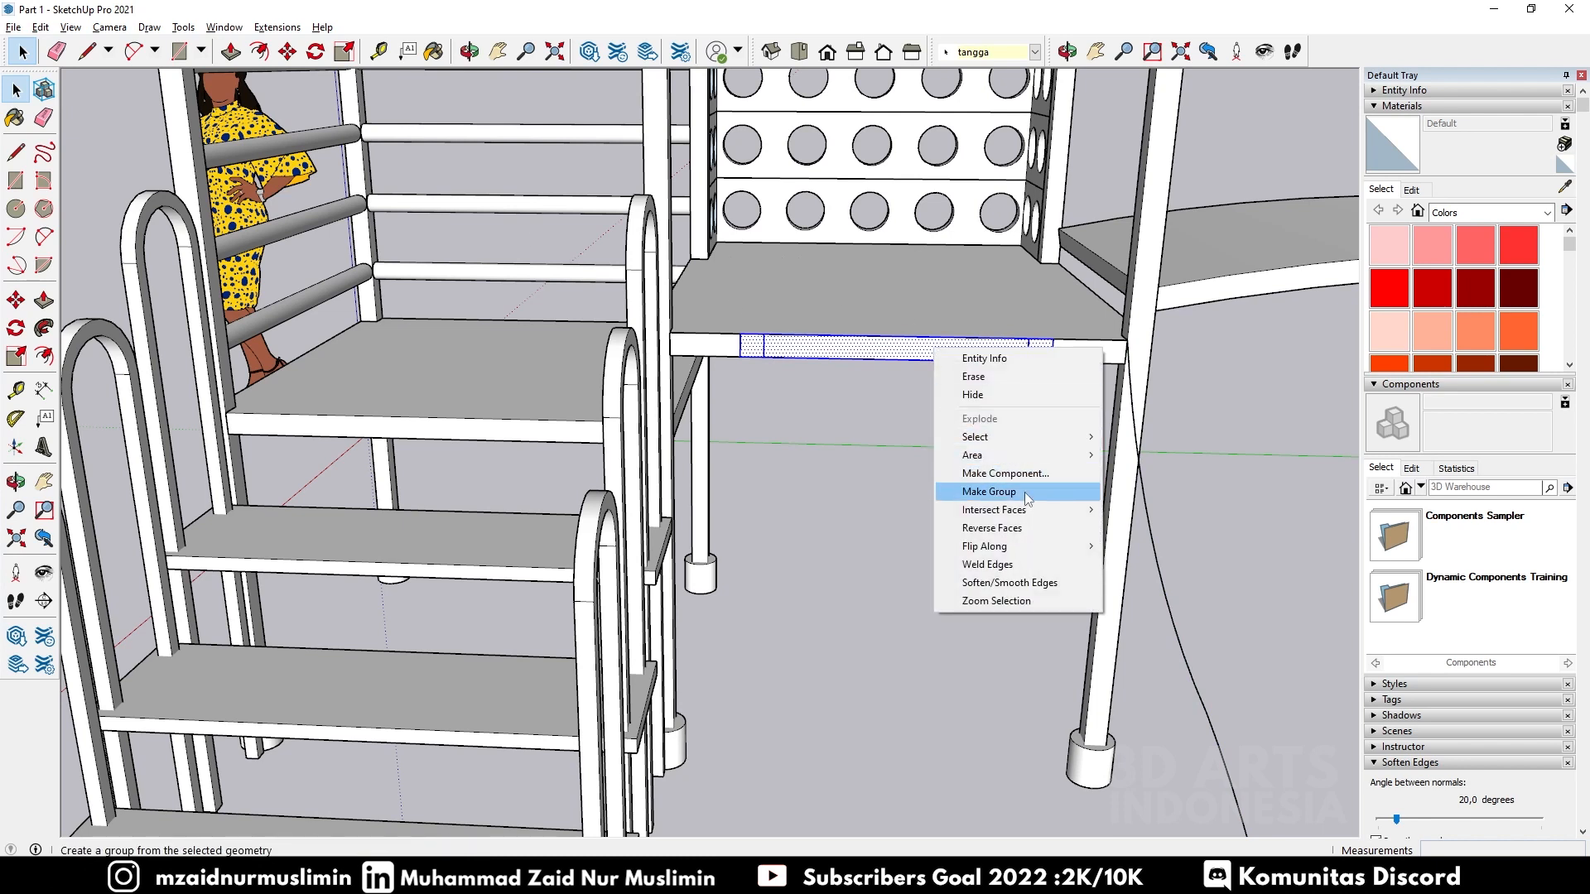
click(994, 487)
Step: Open the new profile group for editing and paste the copied S-curve into it
double_click(998, 354)
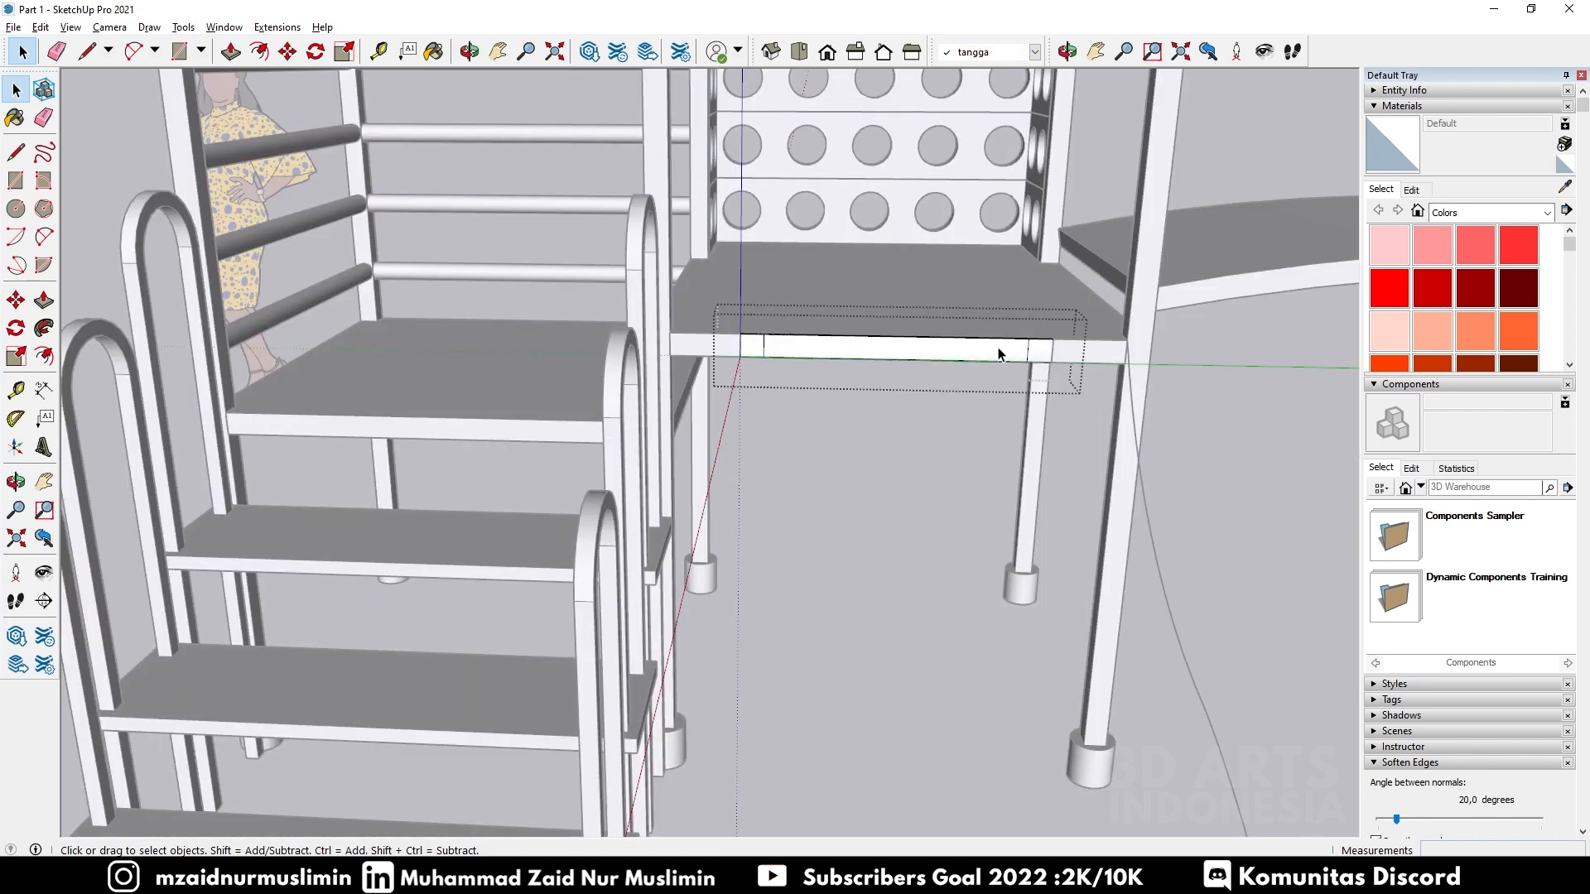
key(ctrl+v)
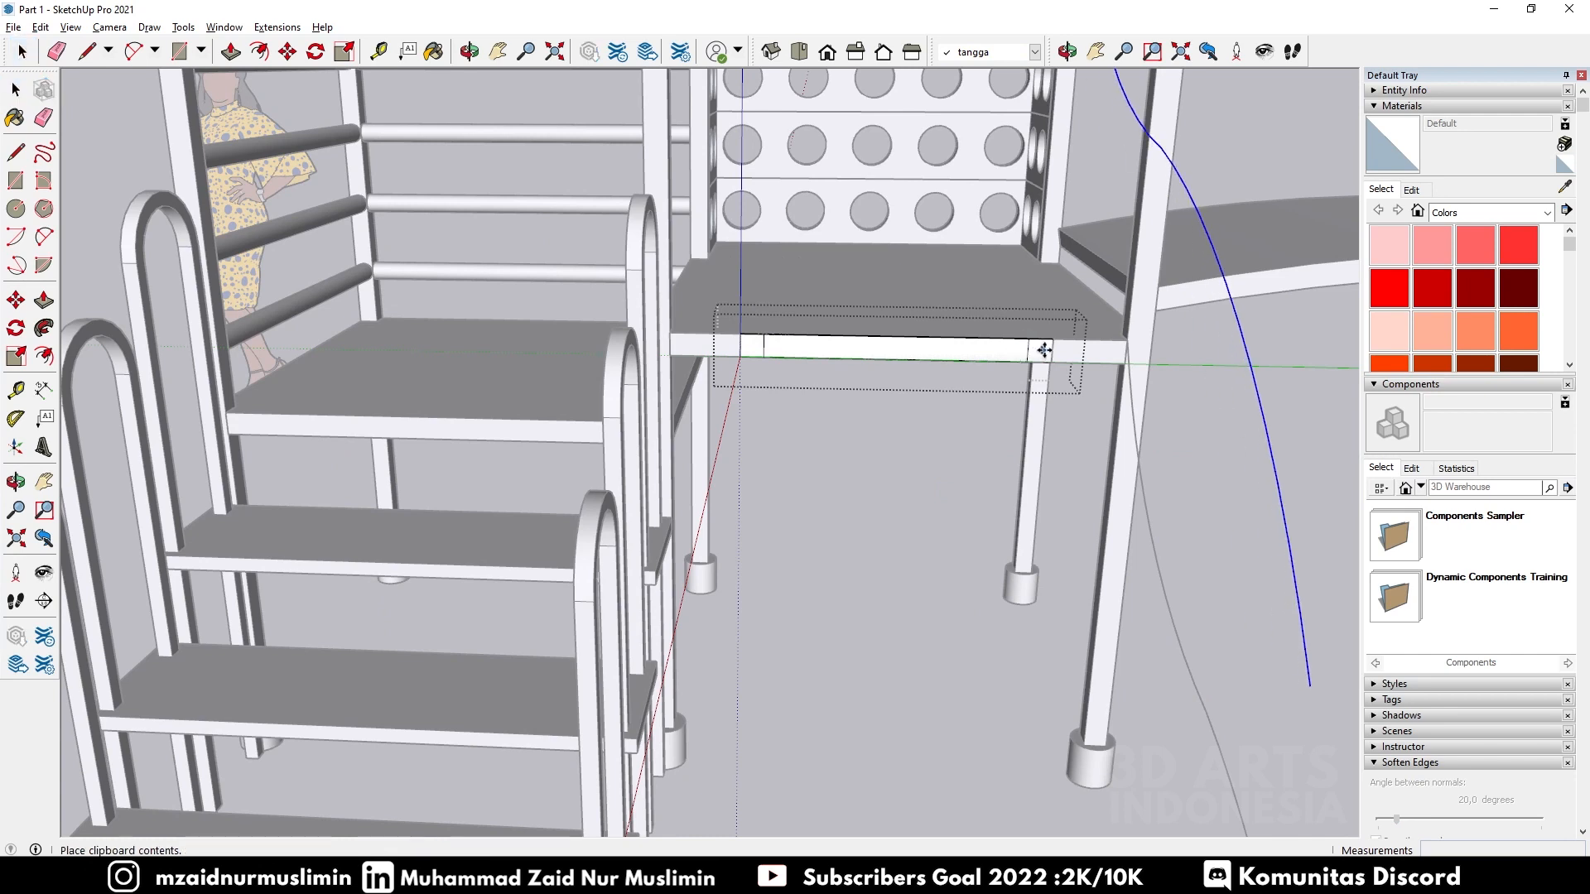
scroll(1019, 522, down, 5)
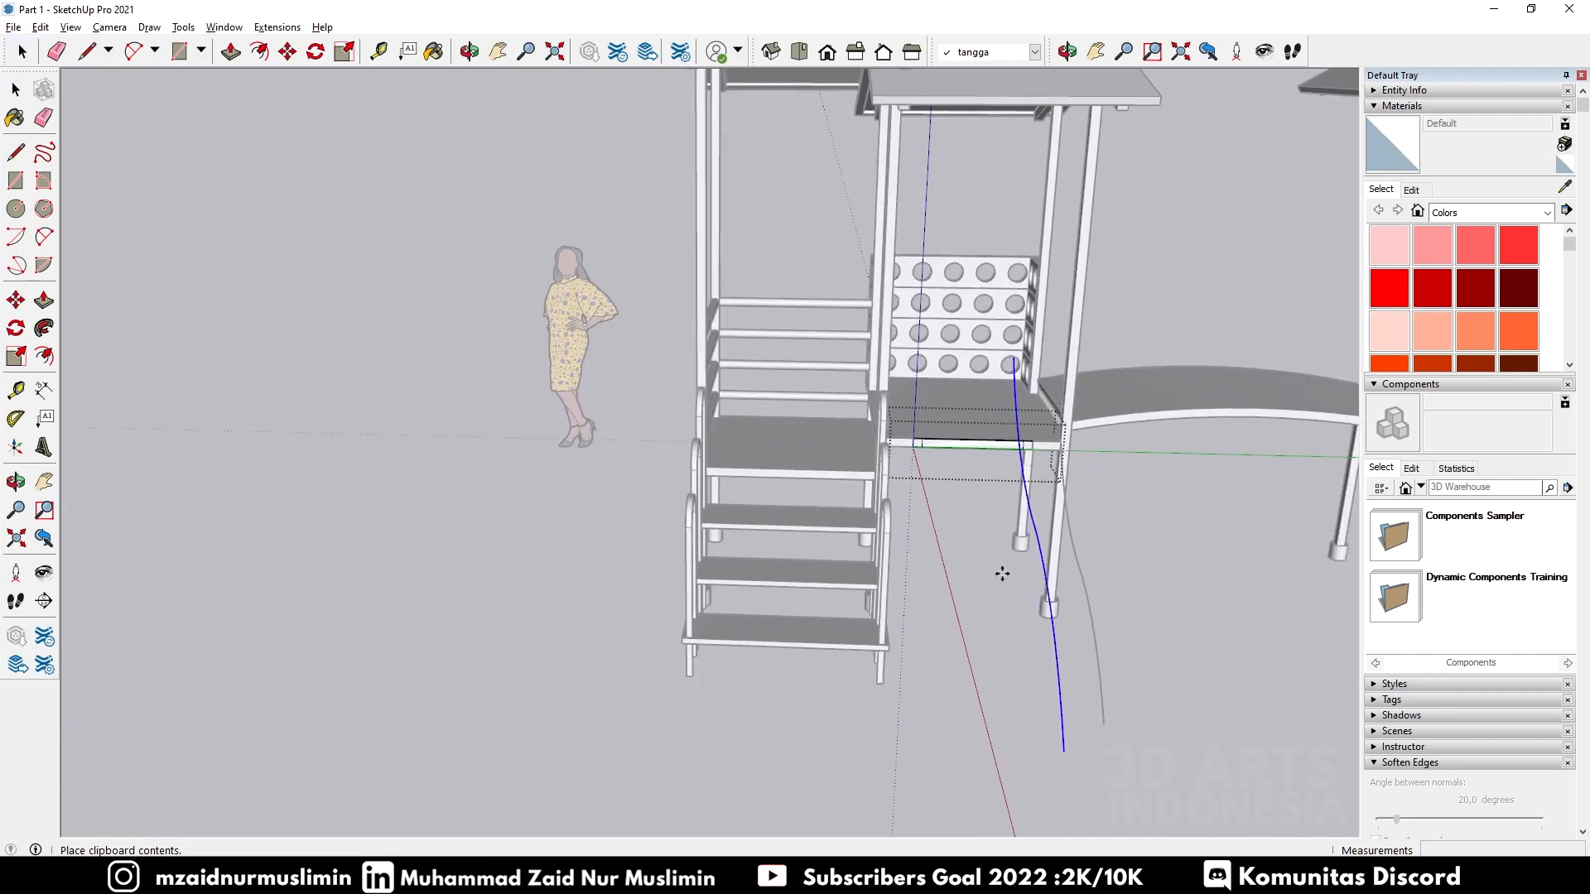
middle_drag(1001, 560, 1206, 596)
click(1064, 594)
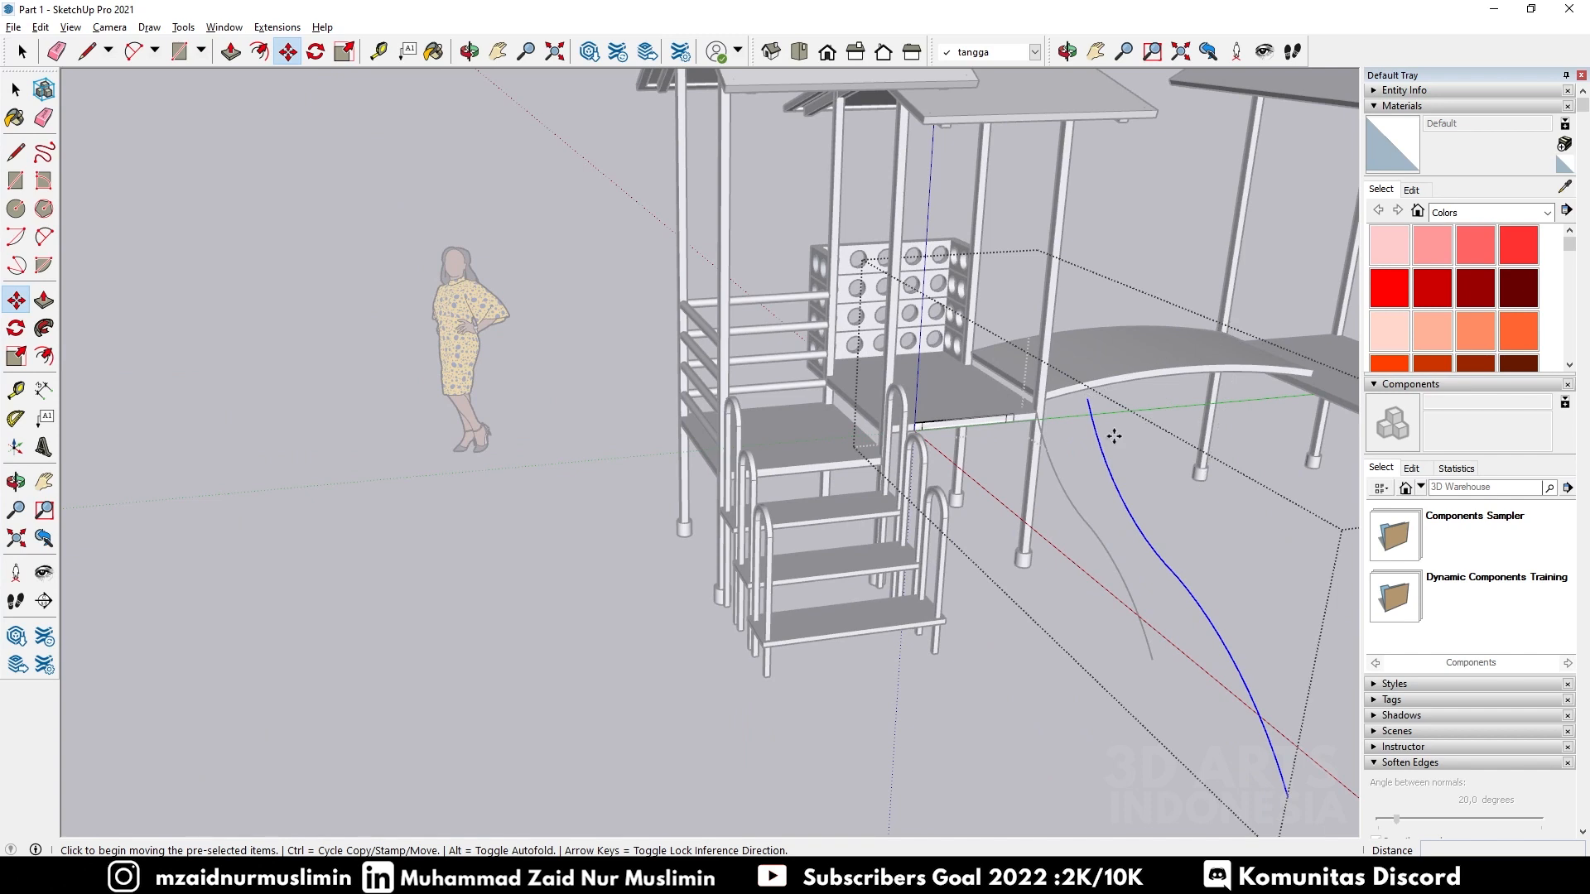
Step: Move the pasted S-curve by its upper endpoint onto the inner edge of the square nearest the post, and close the group
middle_drag(1133, 458, 1207, 461)
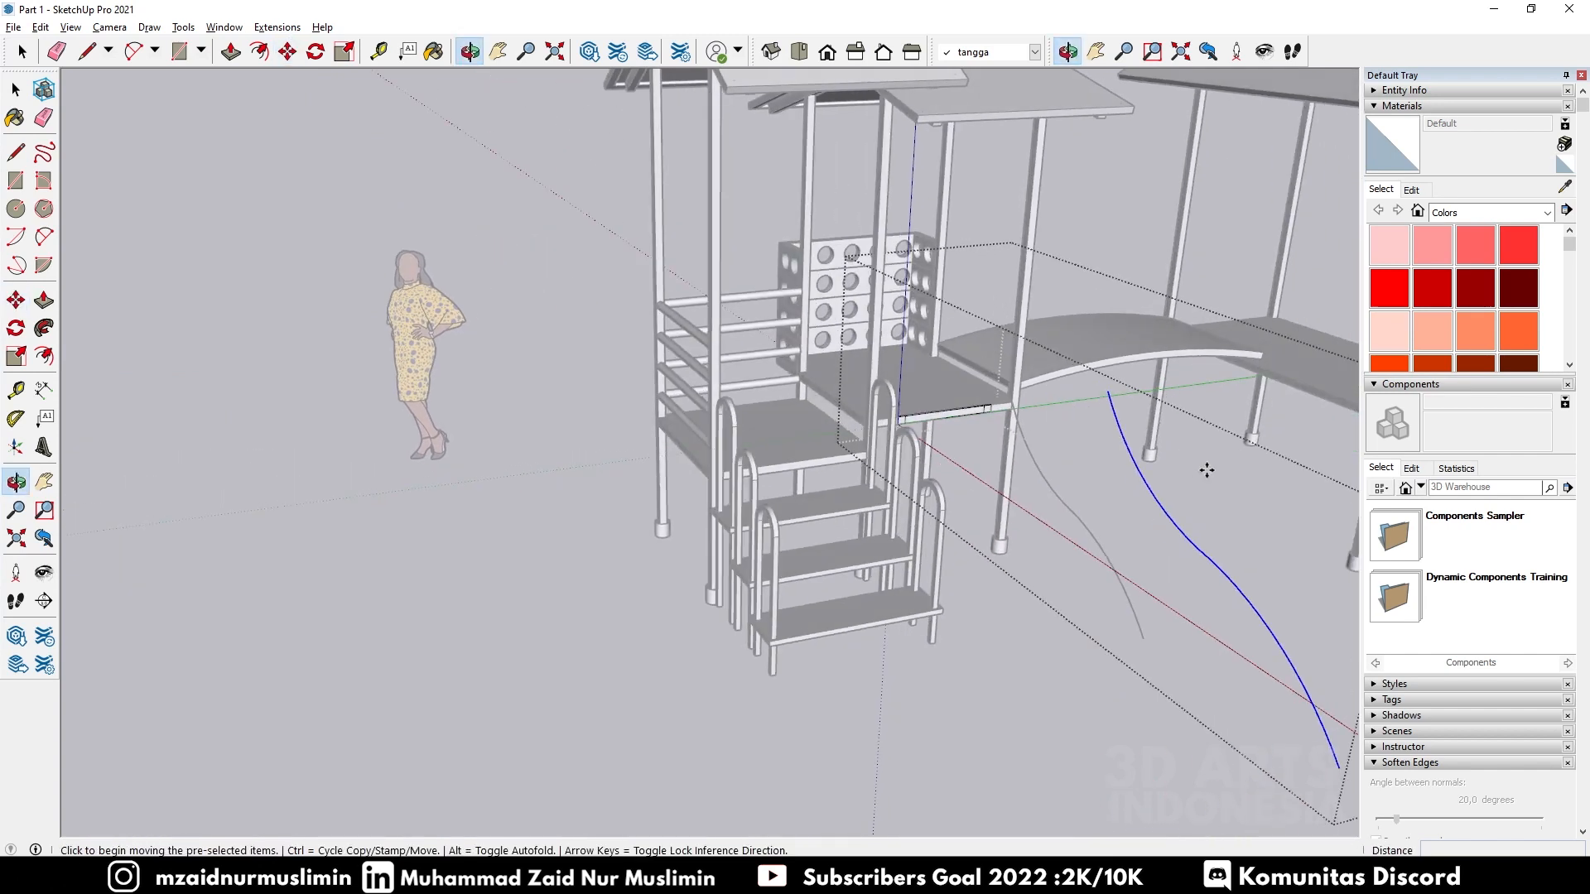
click(1110, 393)
scroll(994, 410, up, 6)
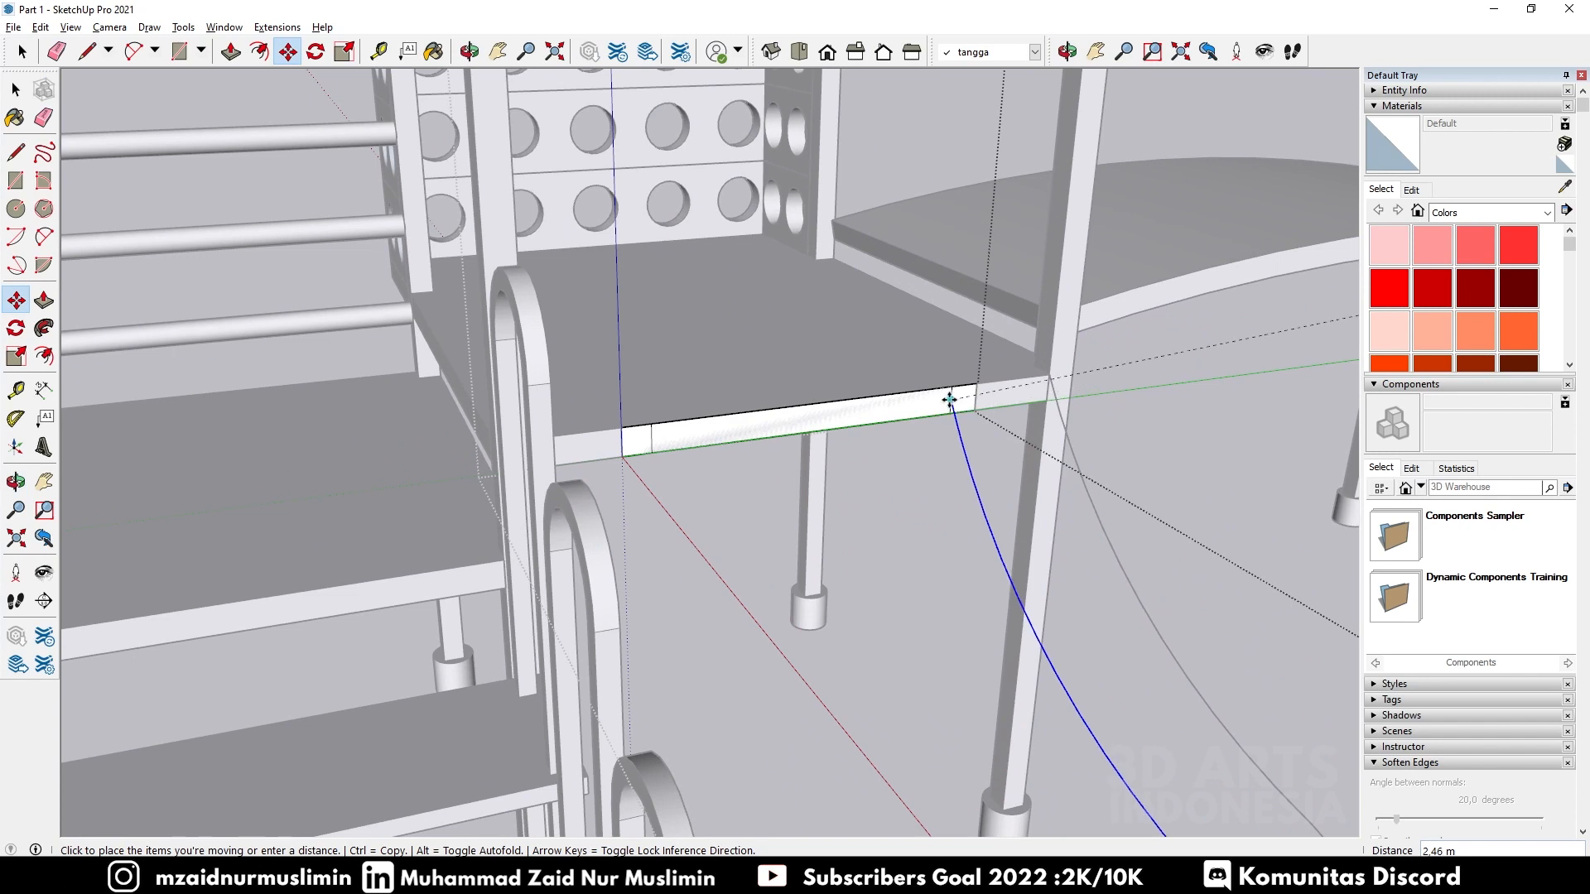
scroll(950, 398, down, 5)
middle_drag(925, 377, 991, 443)
key(space)
click(1151, 490)
click(1083, 493)
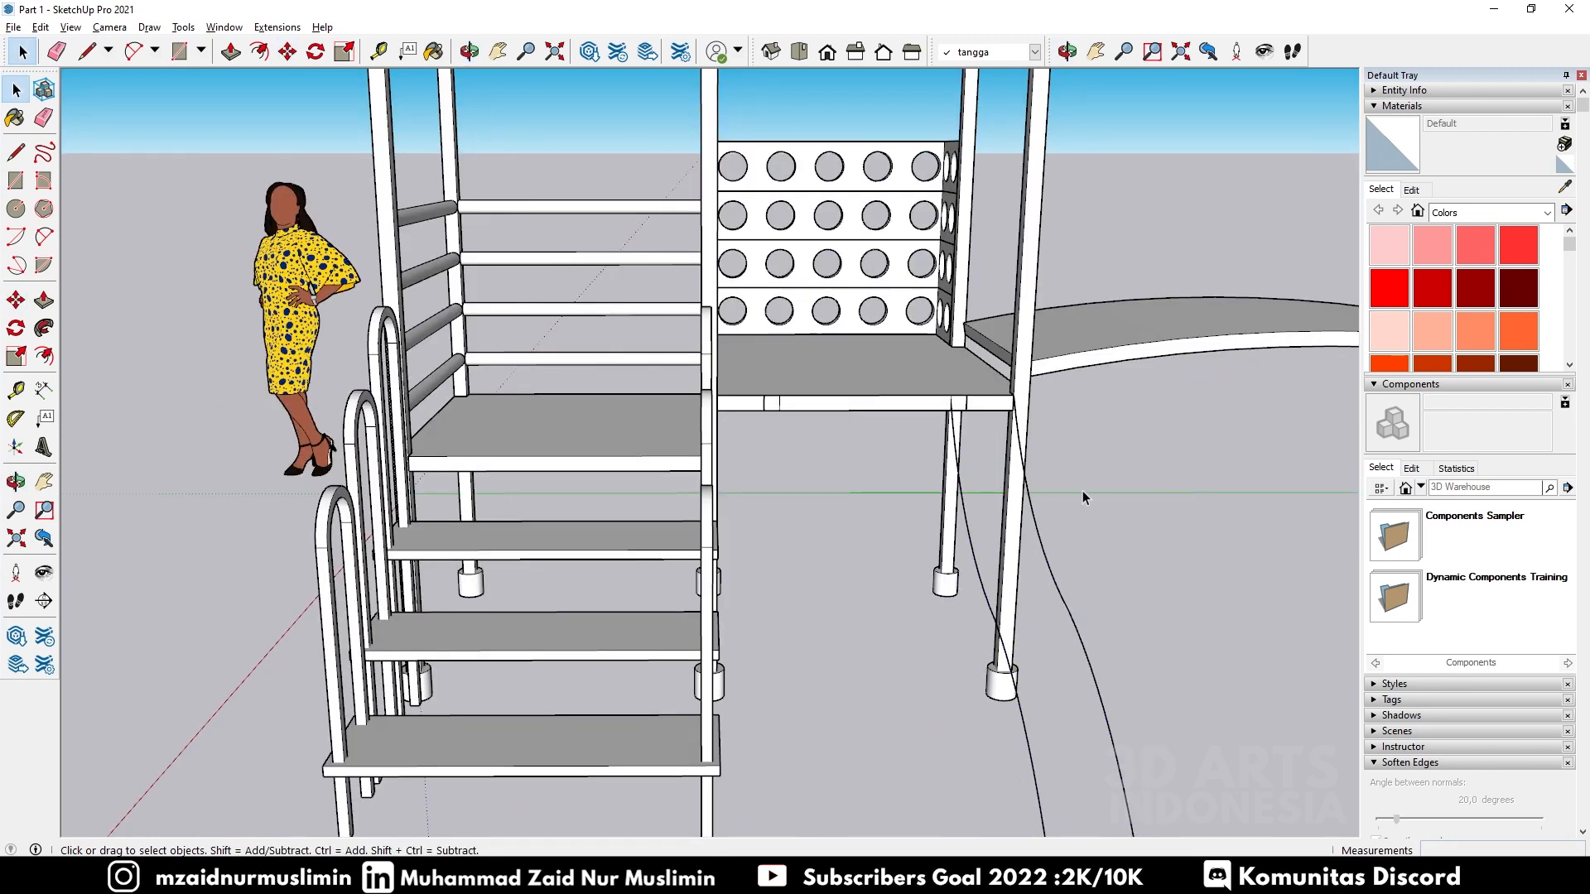
Step: Try to open the slide profile group on the platform's front edge and select its middle face
double_click(903, 409)
click(914, 408)
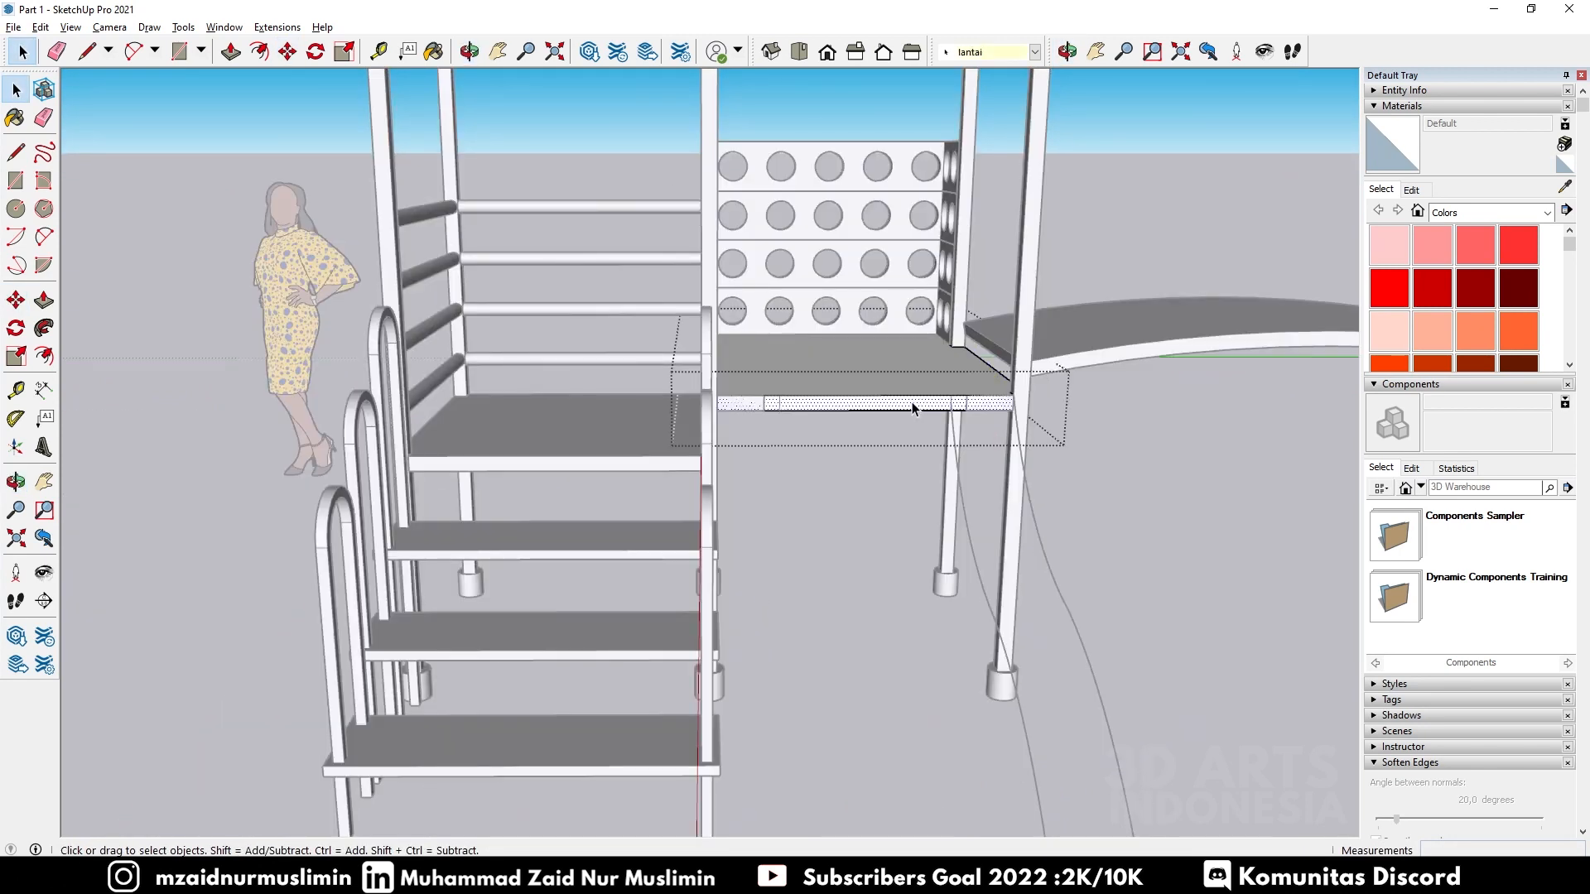
scroll(909, 408, up, 3)
middle_drag(909, 408, 818, 370)
key(Escape)
click(976, 390)
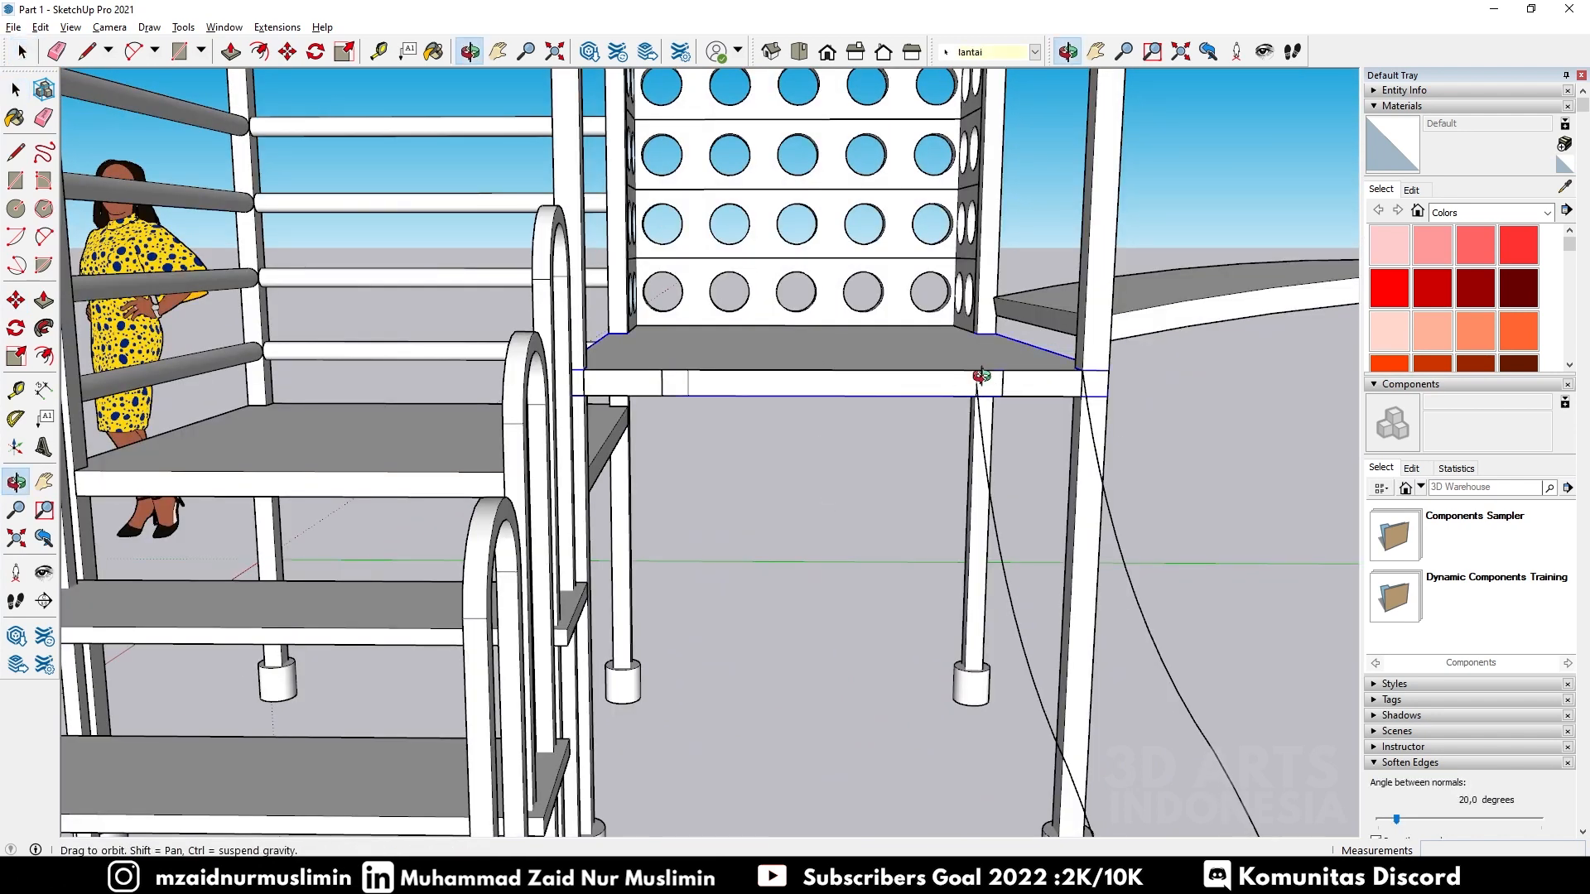
middle_drag(992, 383, 975, 450)
double_click(970, 426)
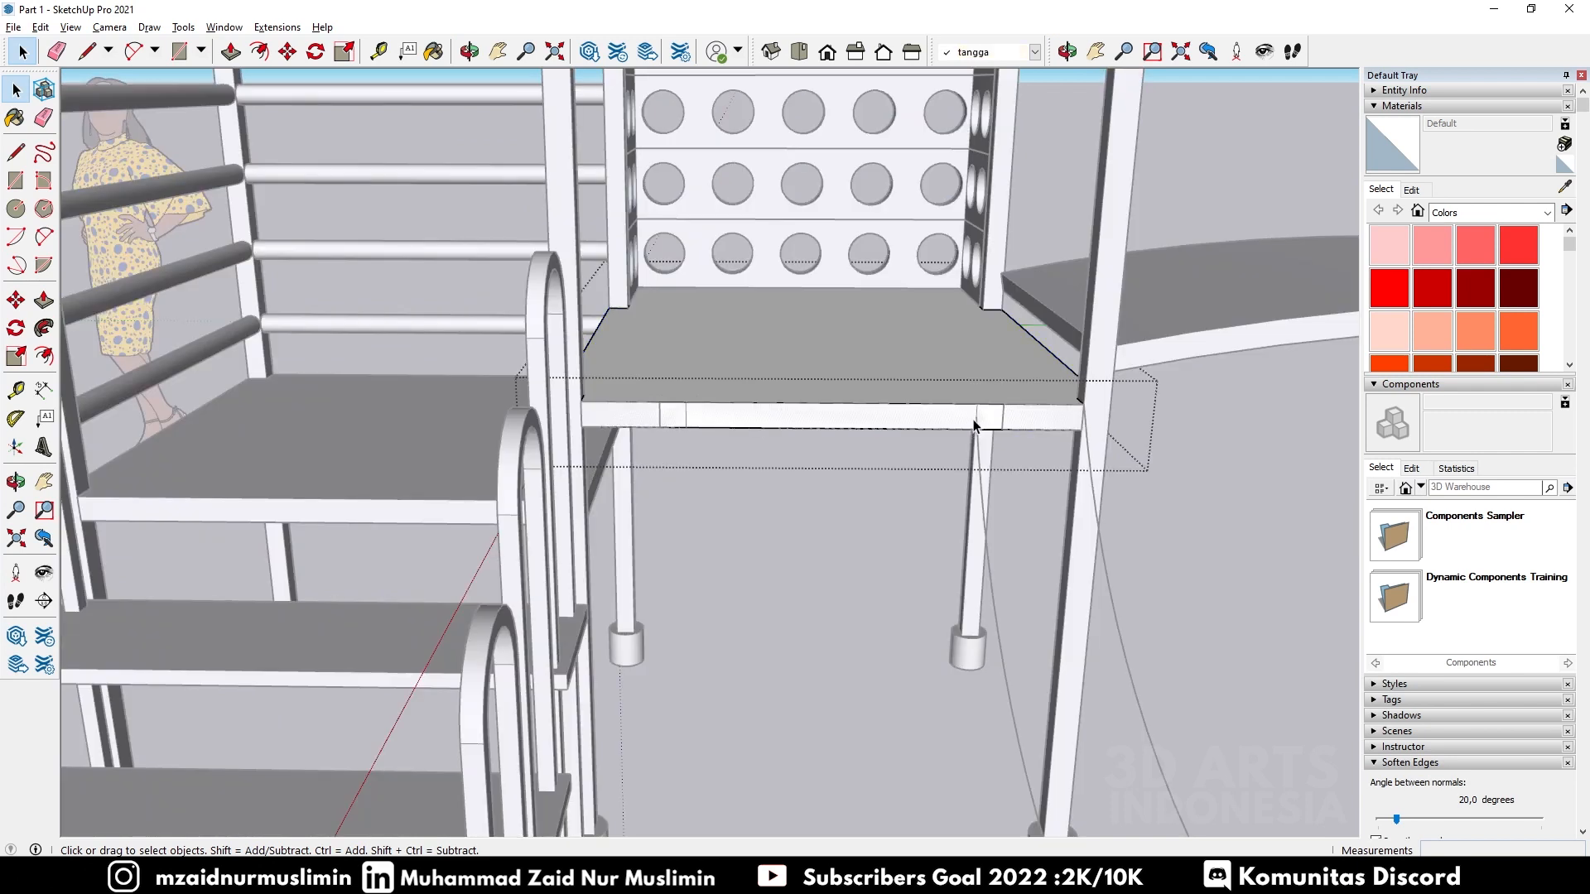
click(971, 424)
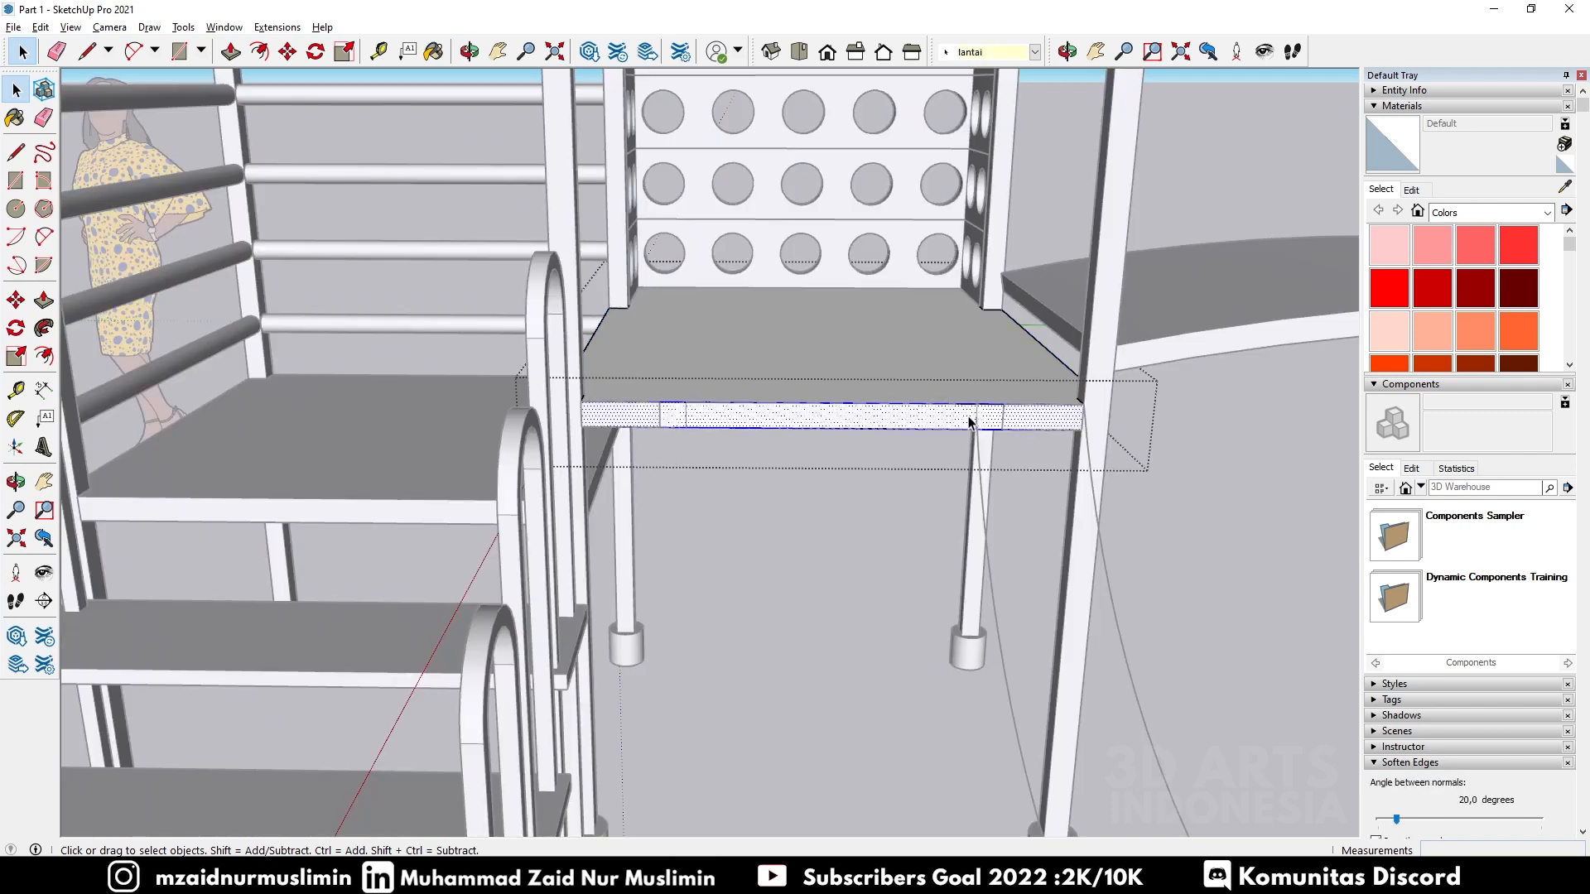
key(Escape)
Step: Try again to edit the profile group where it overlaps the platform's front face, and close it
scroll(918, 419, up, 2)
click(741, 426)
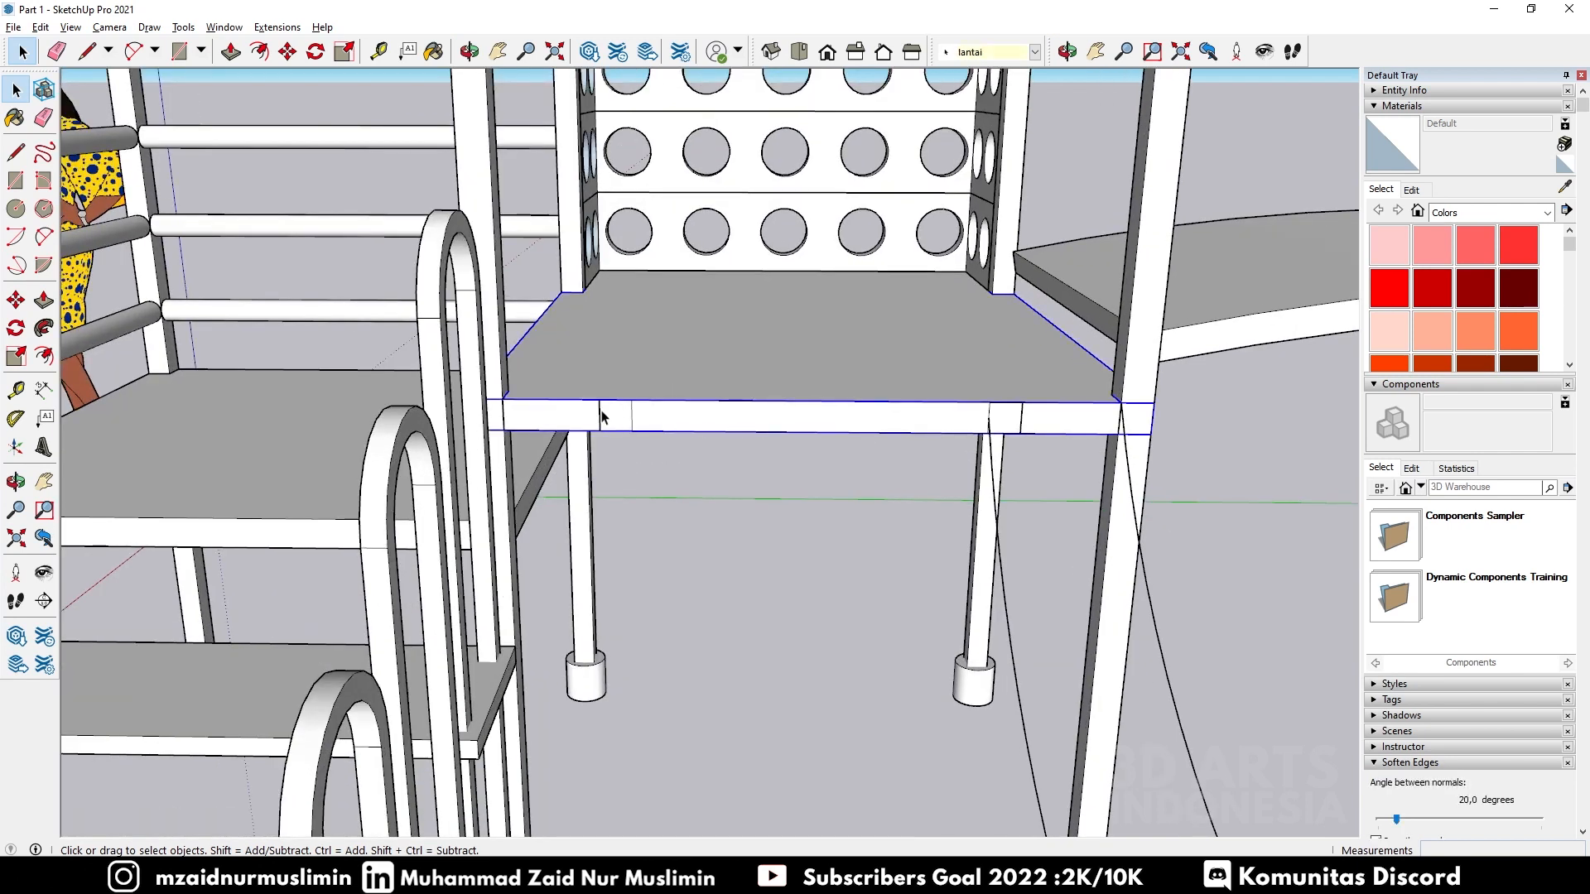
double_click(730, 425)
key(Escape)
double_click(794, 428)
key(Escape)
double_click(793, 427)
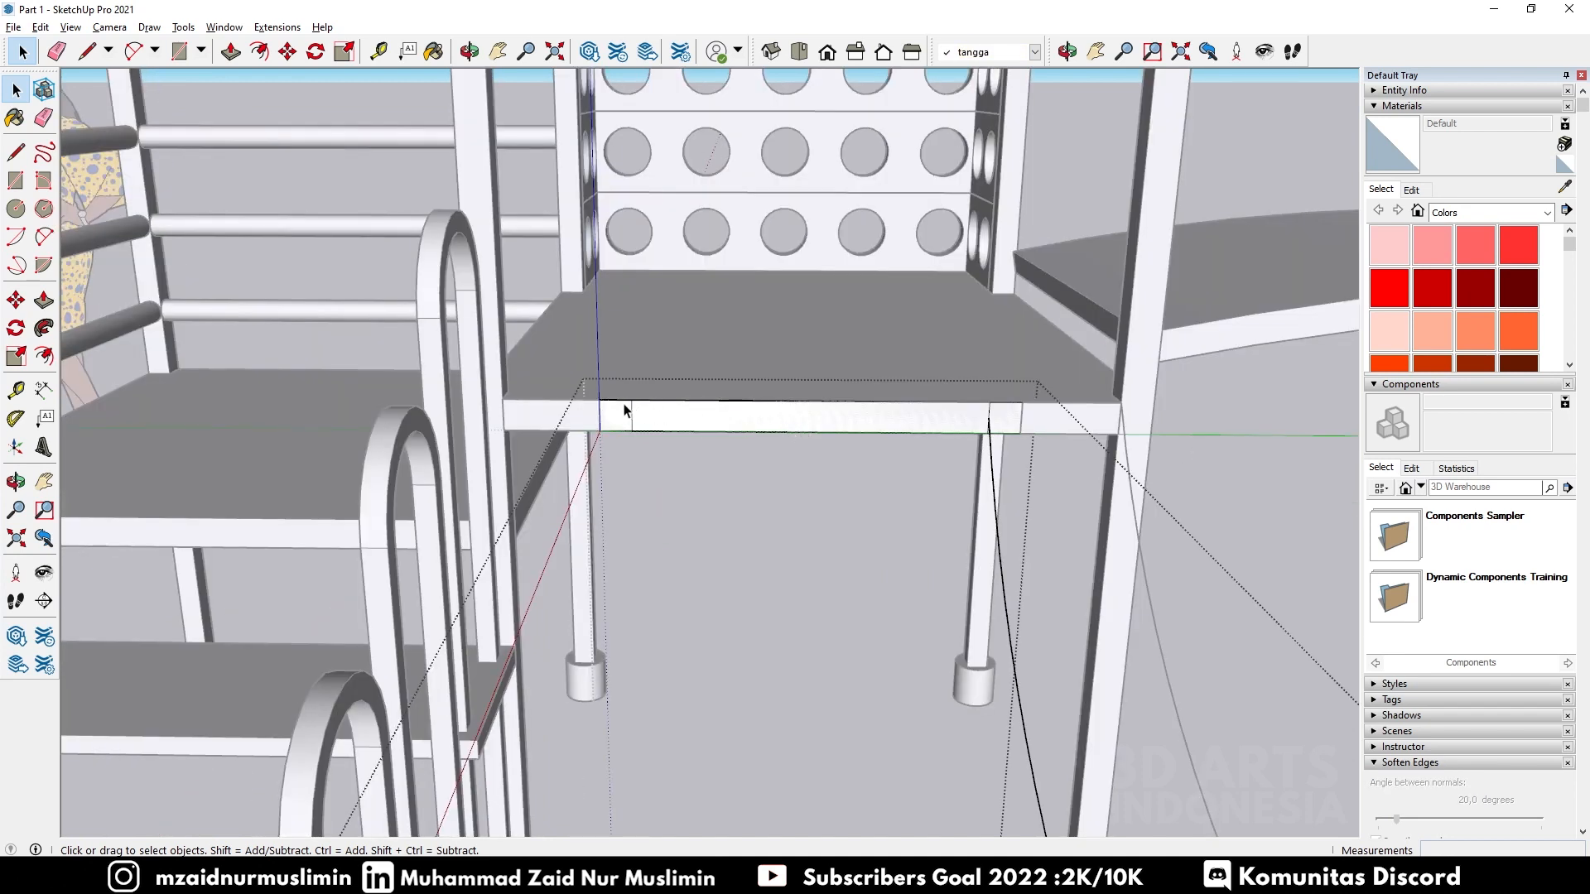
key(Escape)
Step: Select the platform group, open it for editing and examine its front face around the slide profile
click(606, 415)
right_click(605, 416)
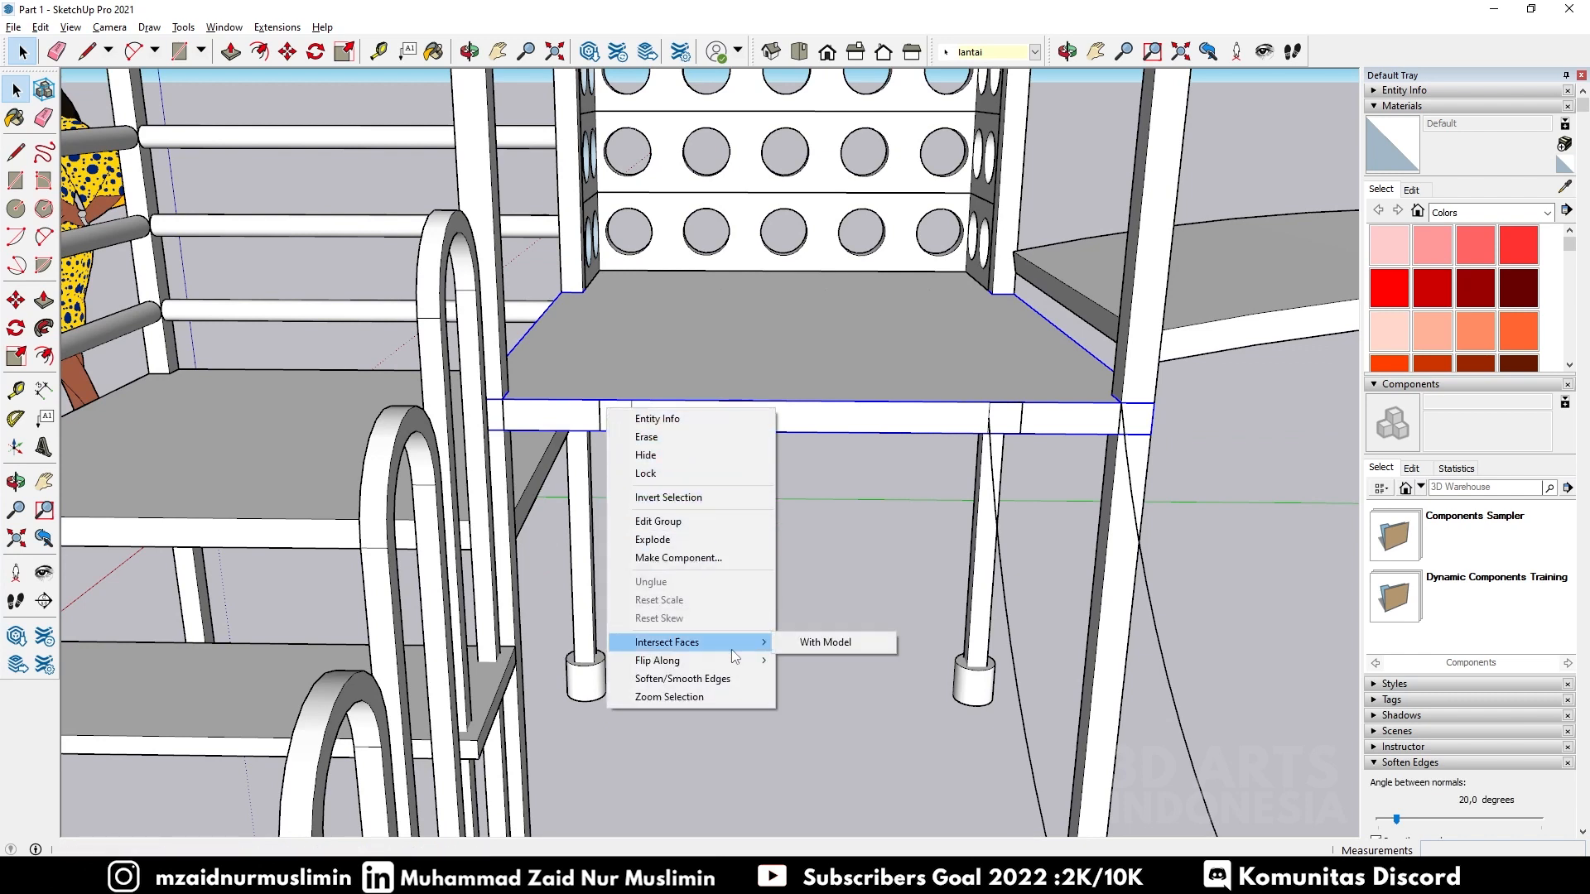
middle_drag(792, 527, 1113, 512)
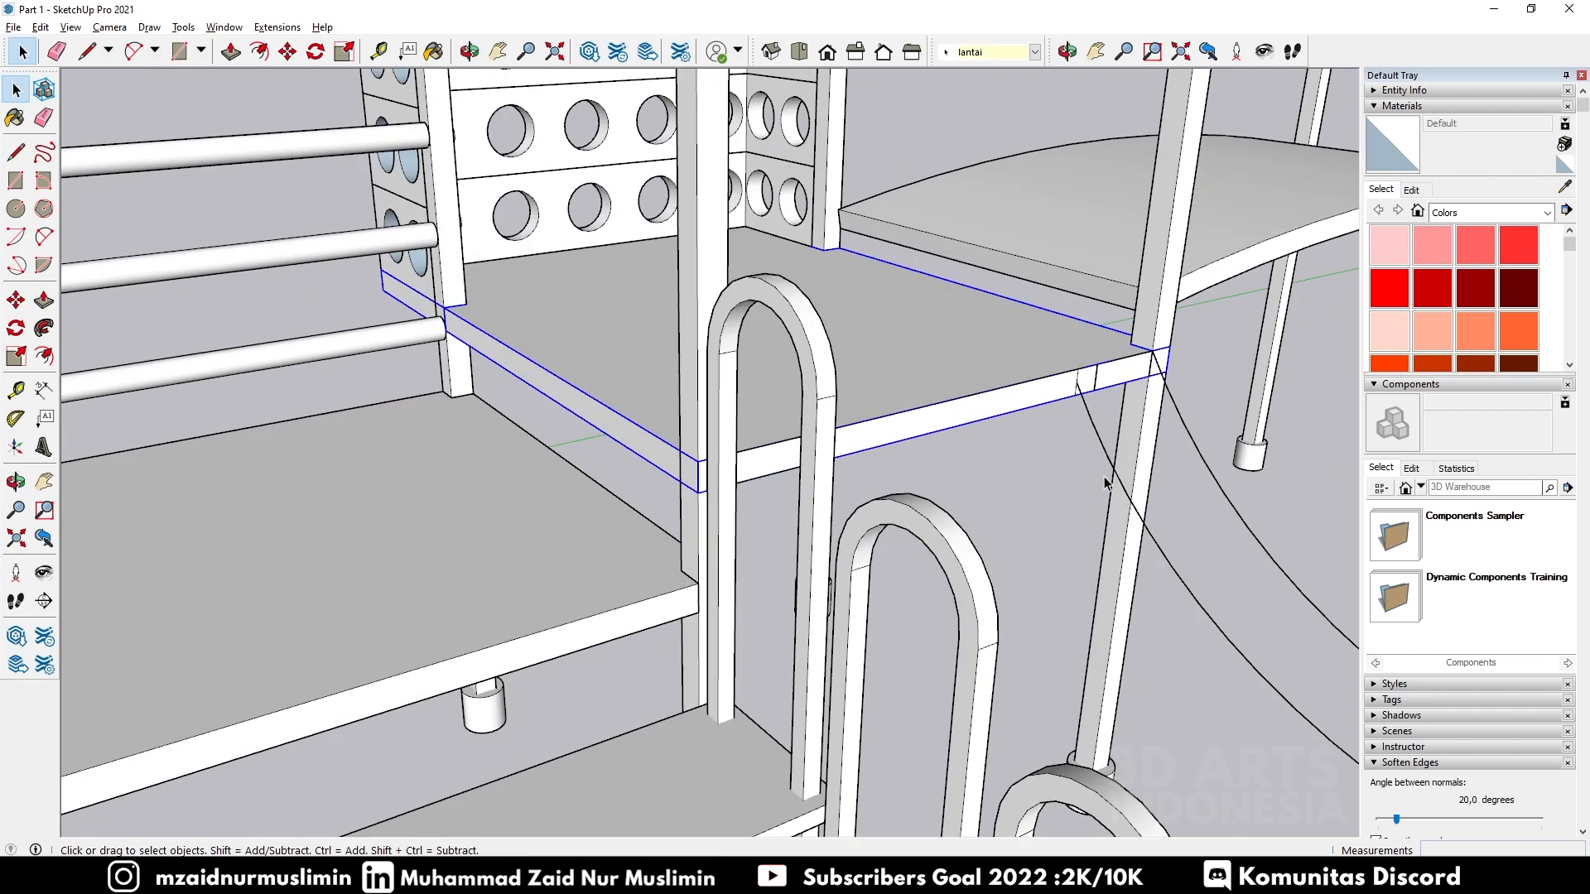
click(1053, 382)
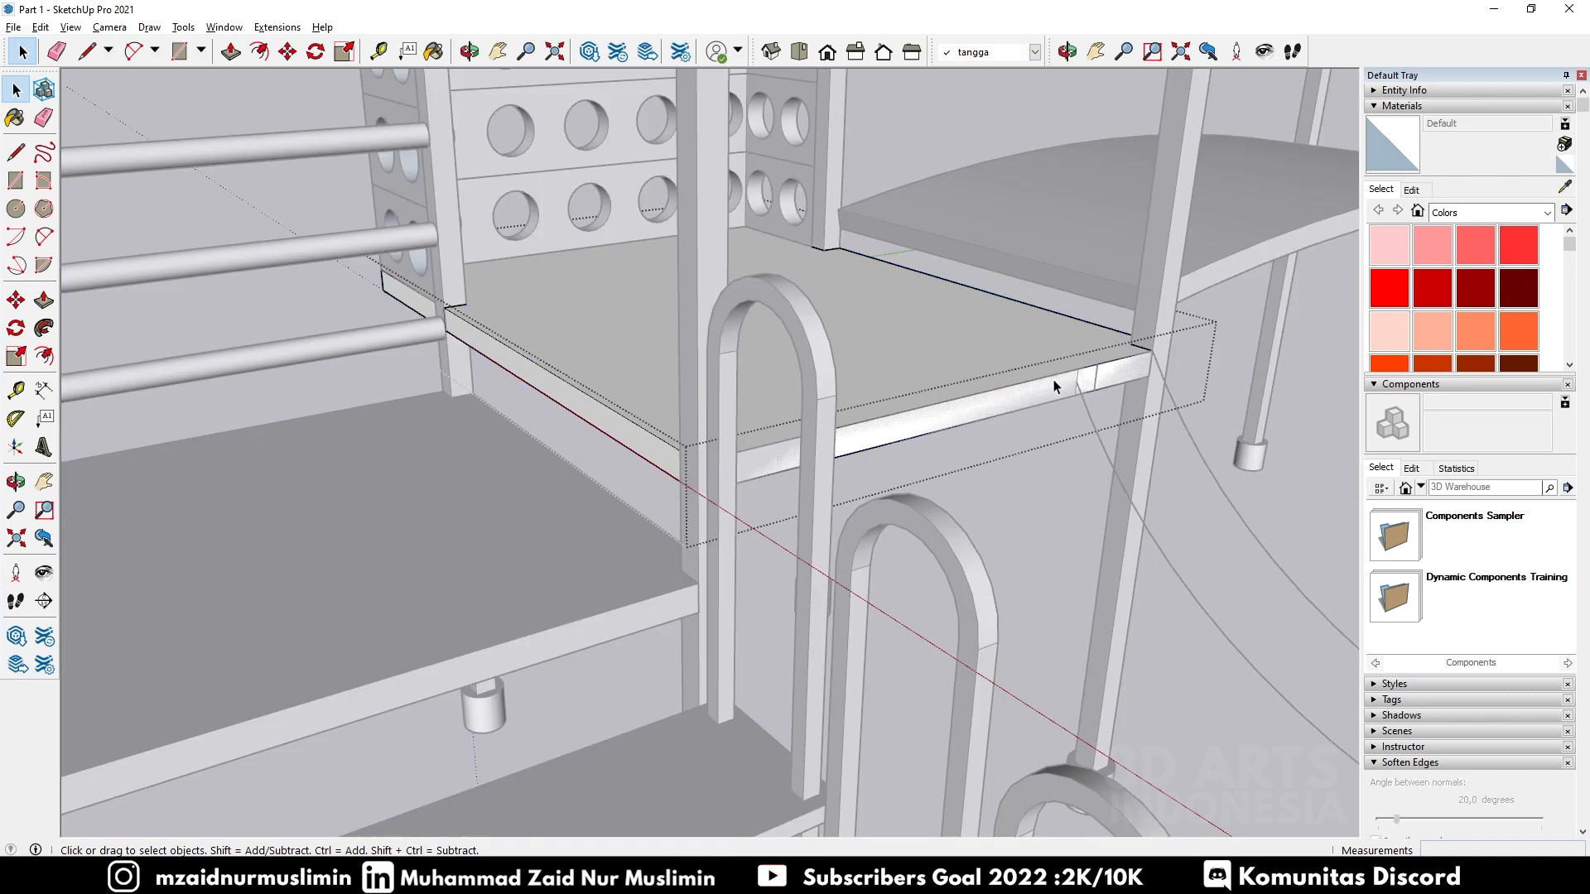
scroll(1054, 379, up, 3)
scroll(1017, 374, down, 3)
scroll(1124, 393, up, 1)
Step: Undo the most recent edits to the platform and slide profile
key(ctrl+z)
key(ctrl+z)
key(ctrl+z)
key(ctrl+z)
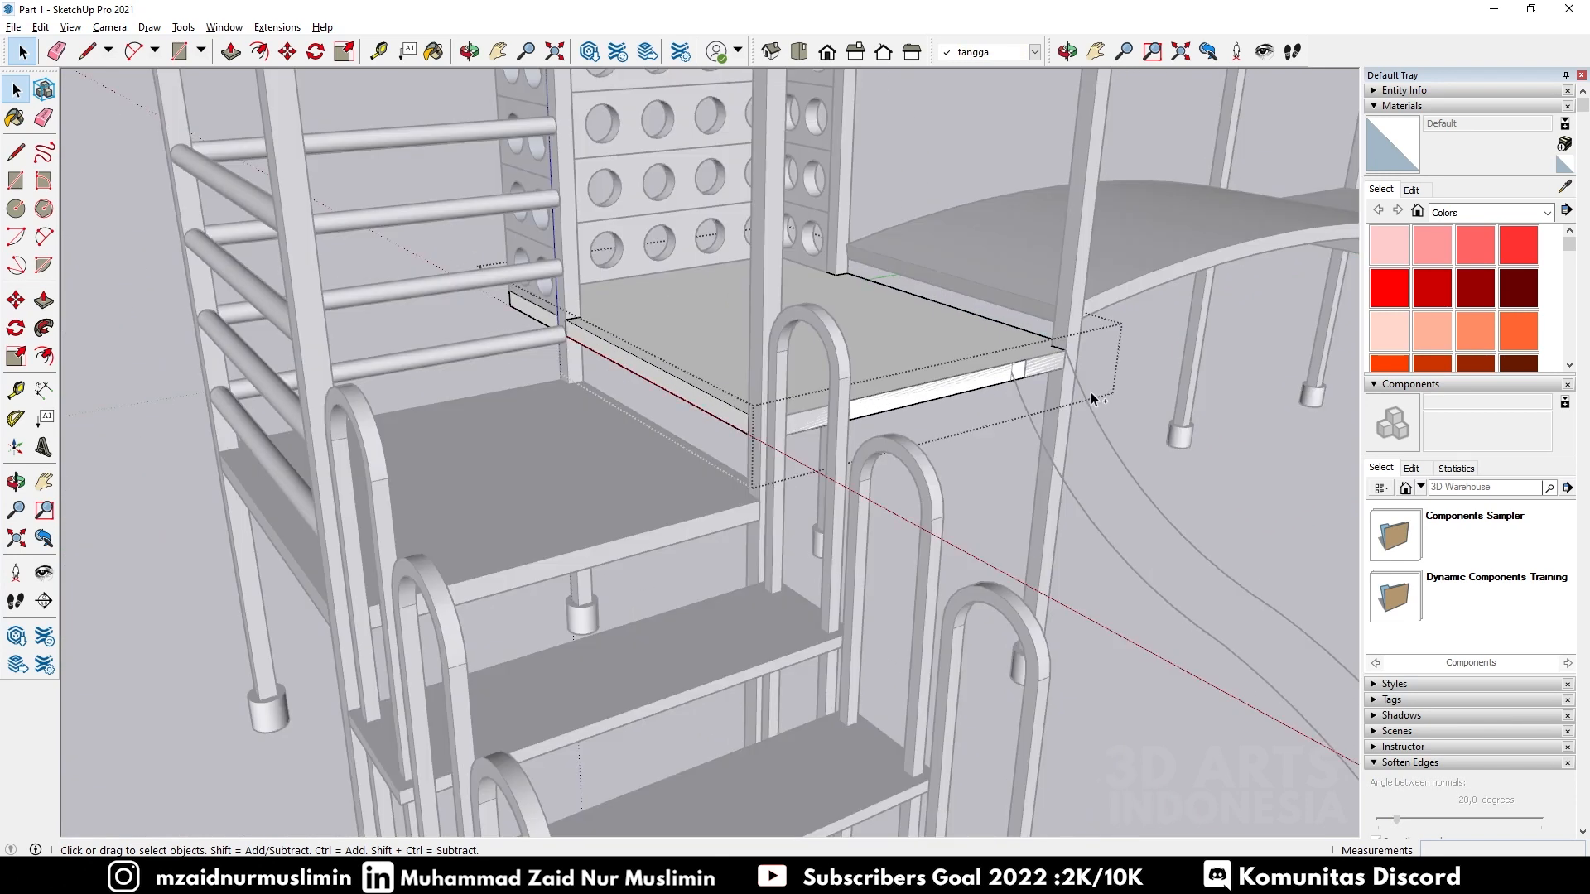
Step: Undo the last edit made inside the platform board's group
key(ctrl+z)
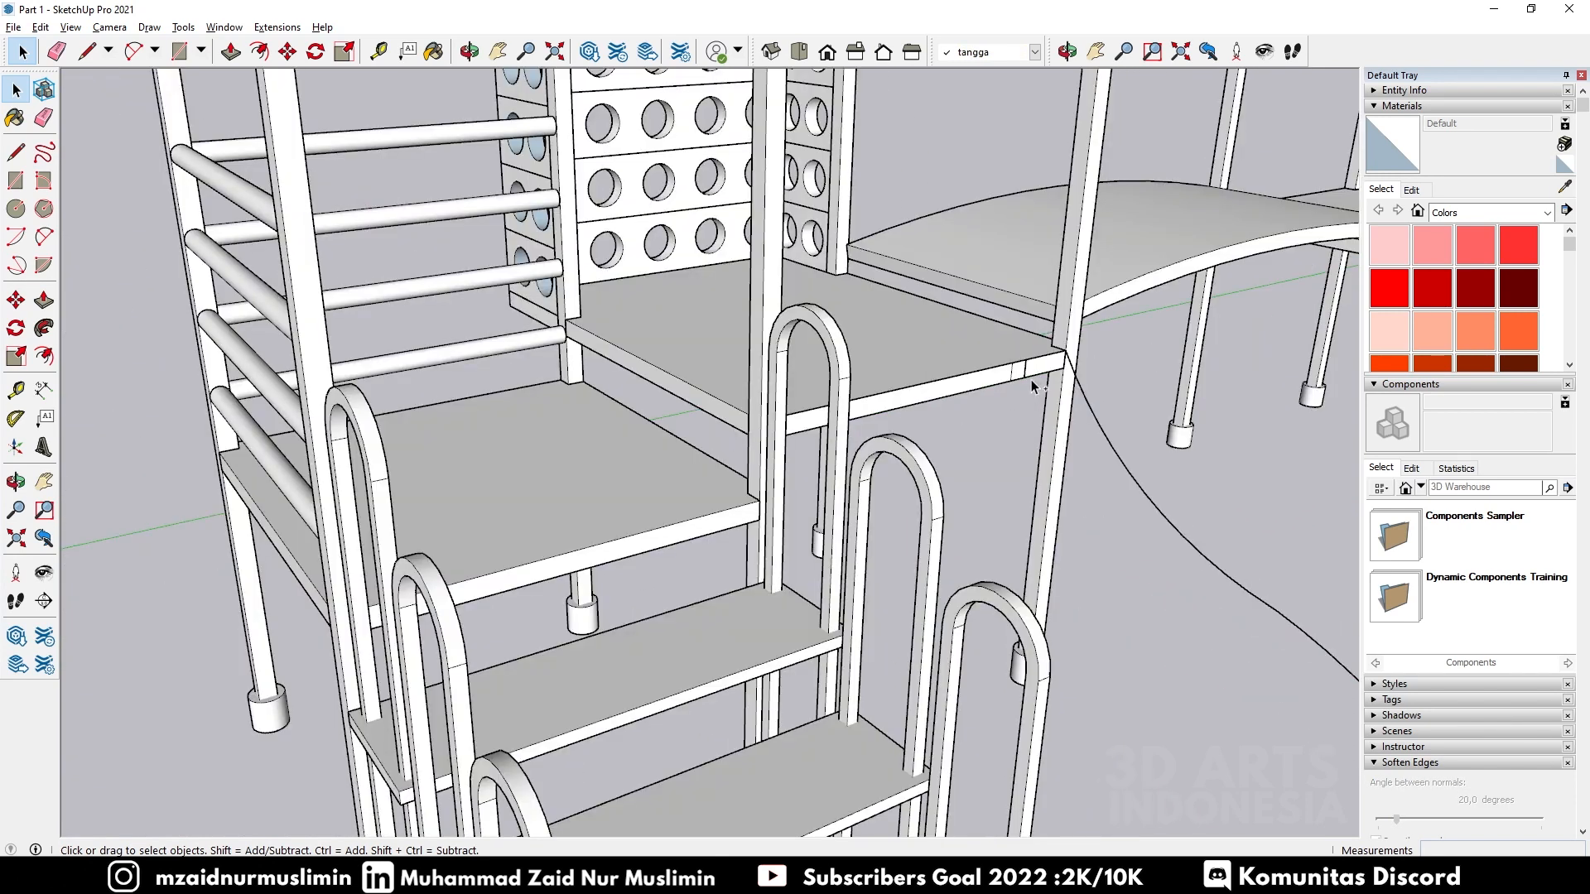
middle_drag(1067, 395, 795, 389)
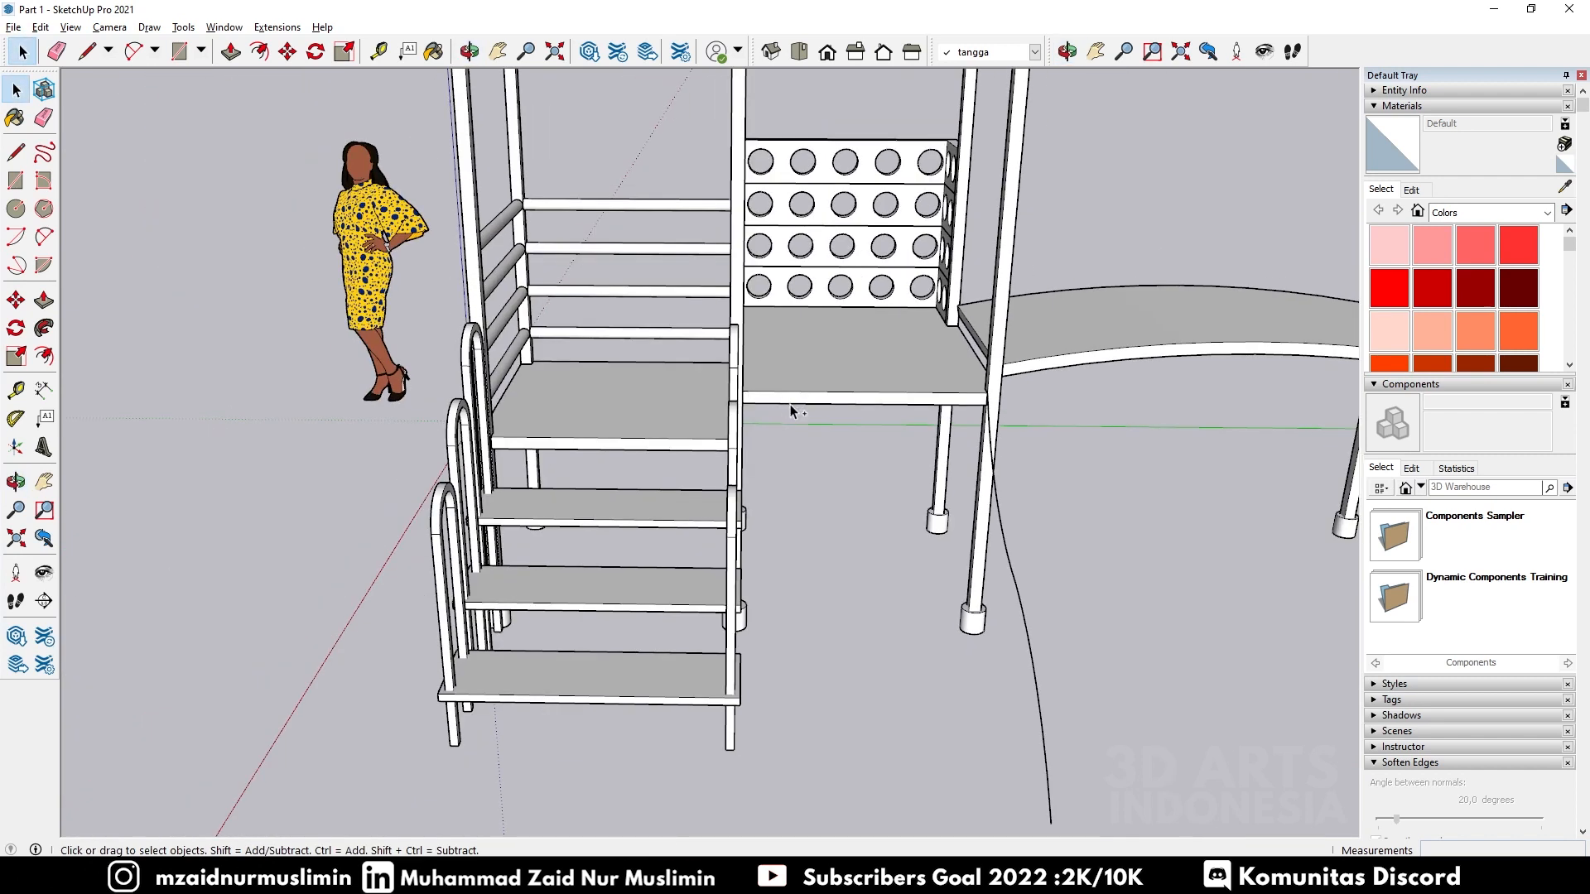
scroll(962, 440, down, 2)
scroll(1009, 514, up, 2)
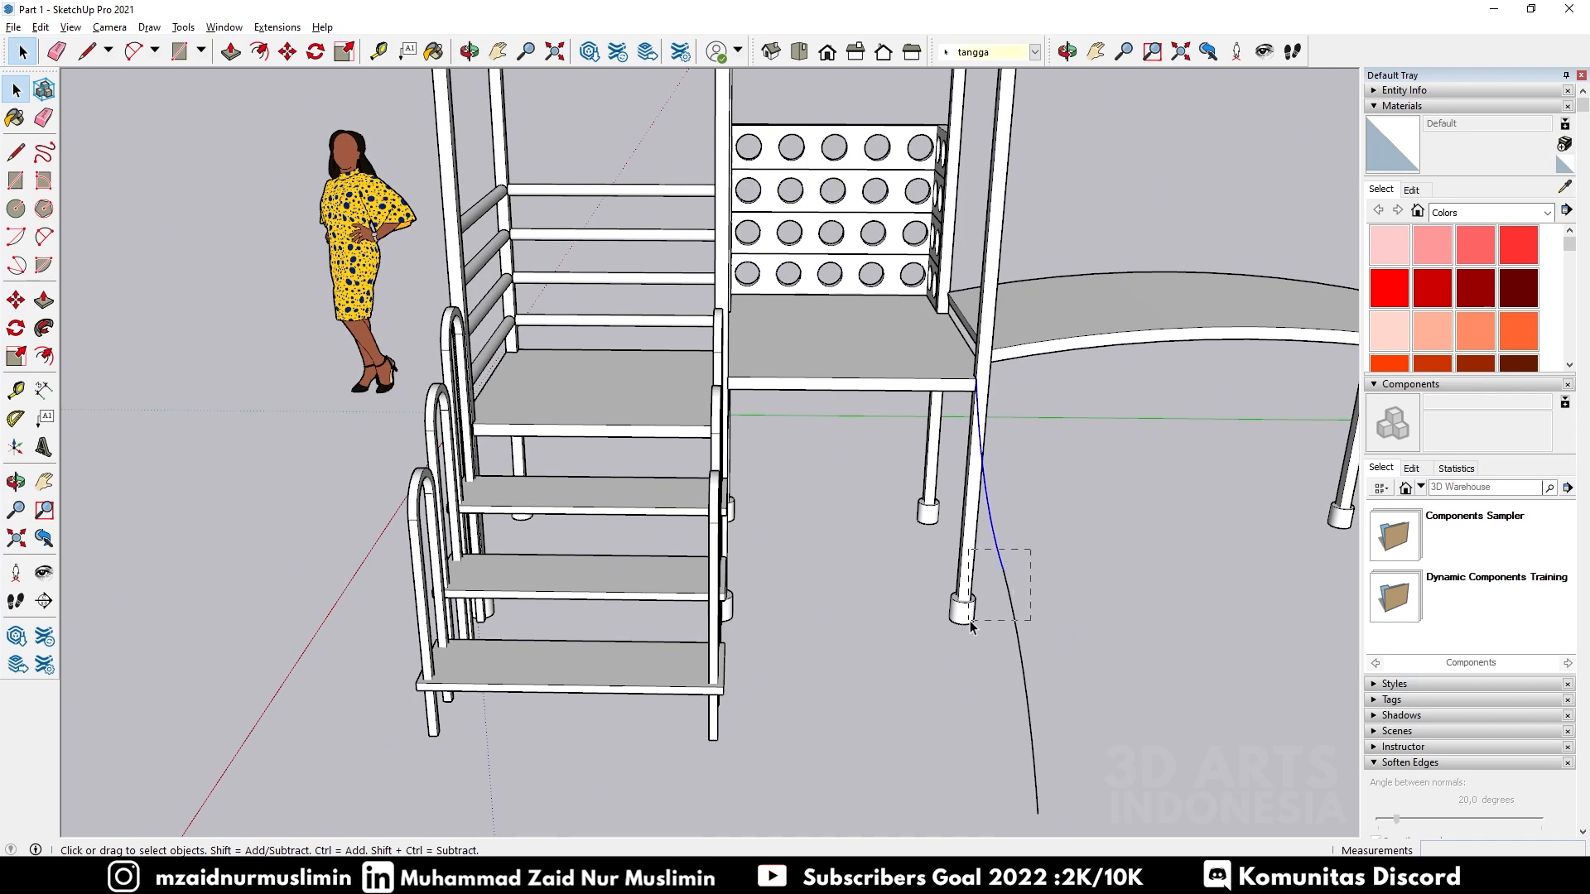
Step: Move the S-shaped slide curve off the platform corner into the open space beside it
middle_drag(929, 569, 1089, 469)
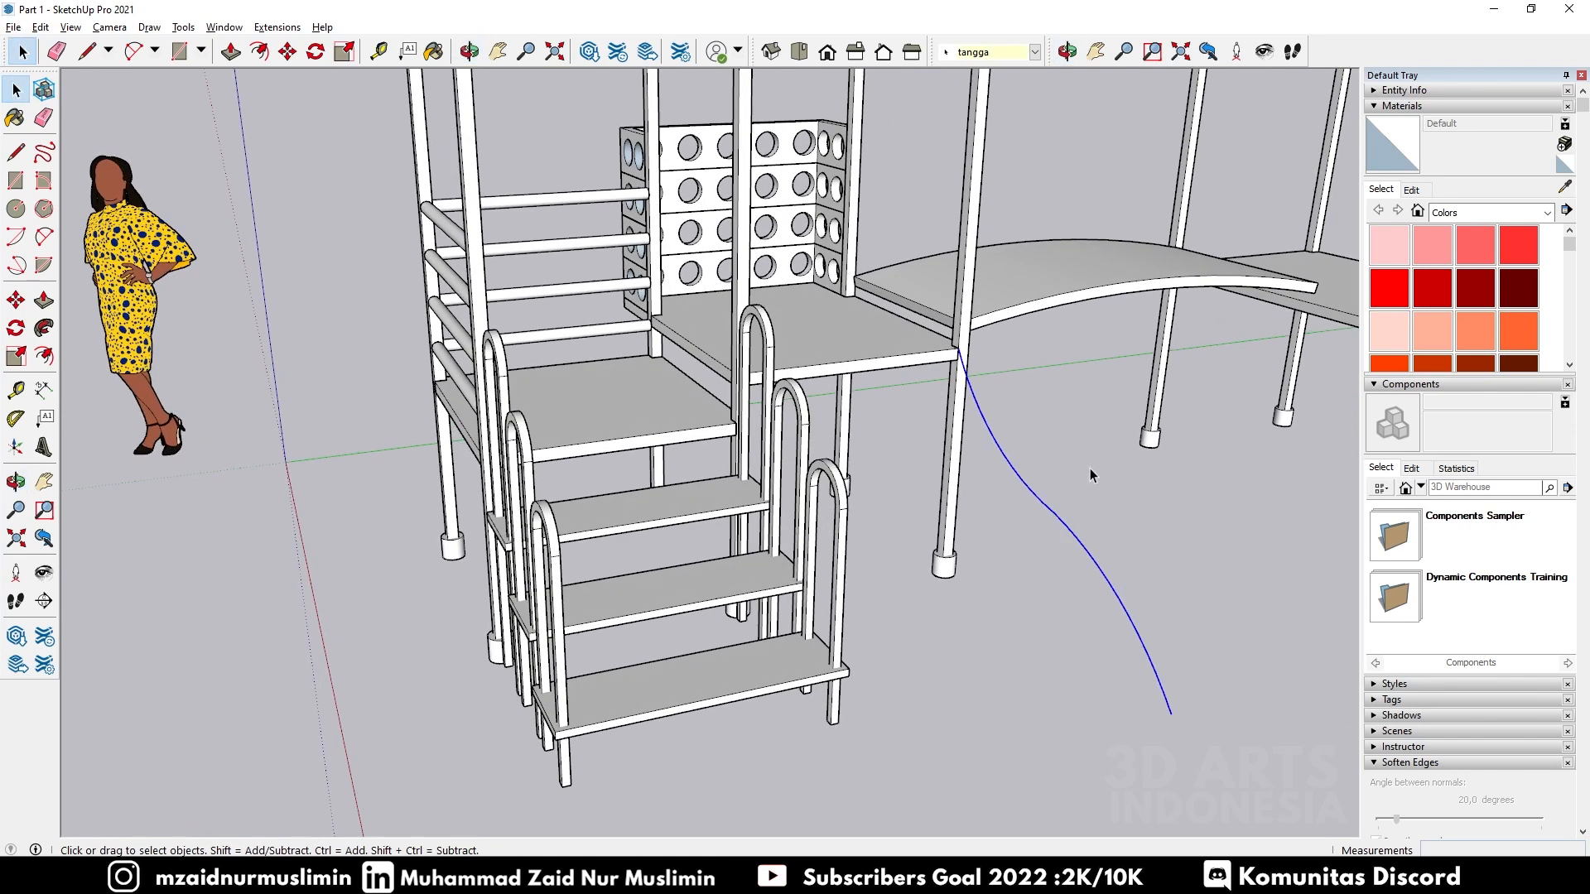
middle_drag(1036, 530, 1141, 475)
click(1085, 443)
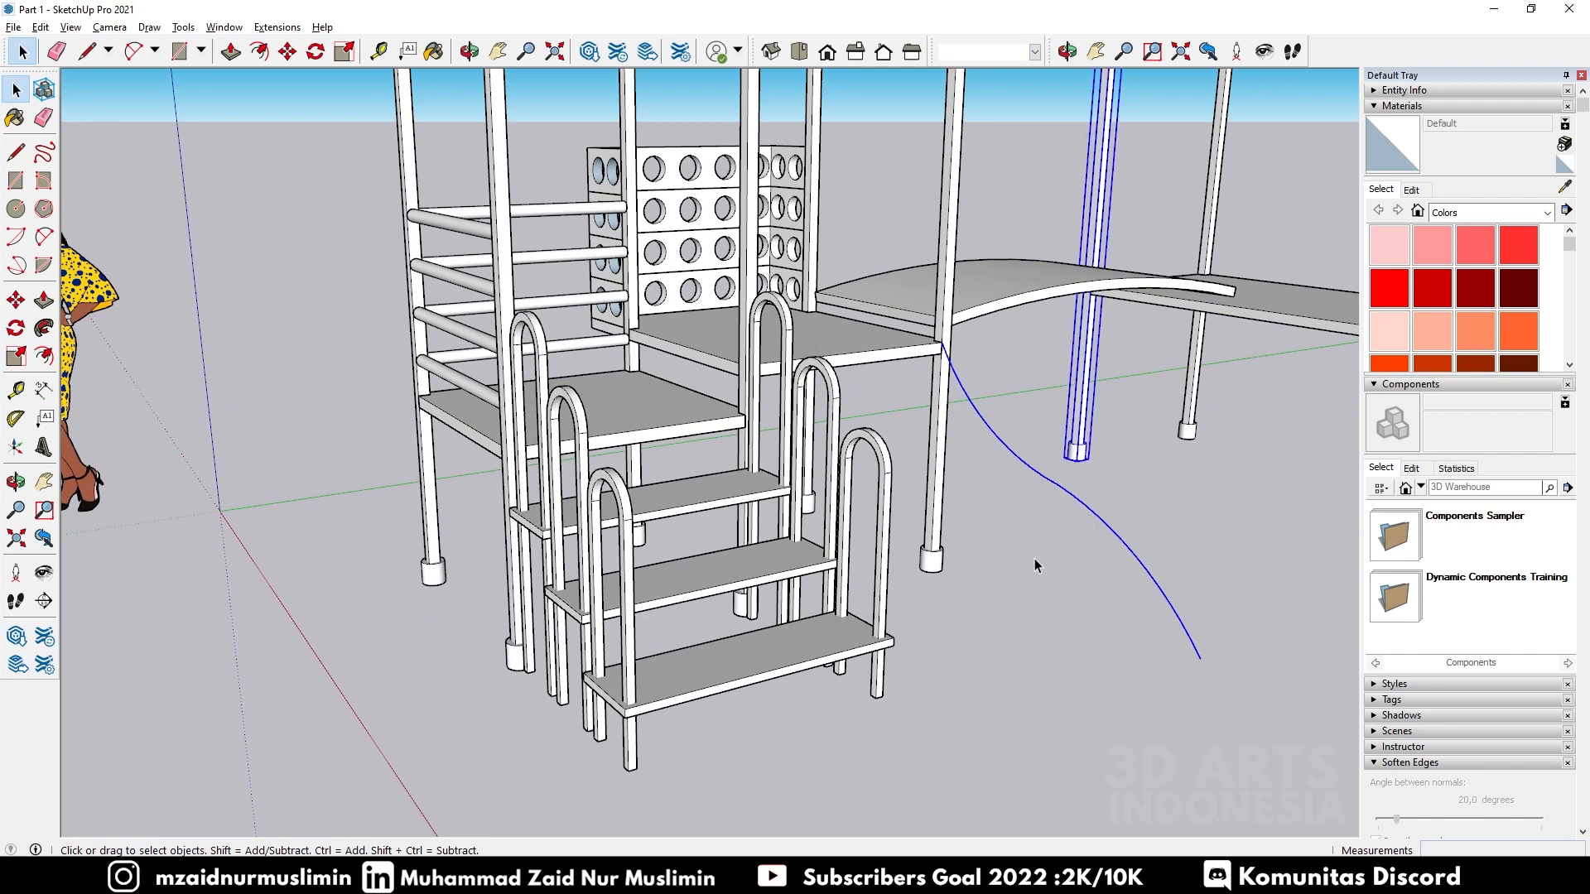
drag(1018, 537, 1017, 606)
key(m)
click(994, 577)
click(1100, 627)
middle_drag(1093, 594, 1208, 630)
key(Escape)
scroll(961, 555, down, 4)
key(space)
click(1025, 540)
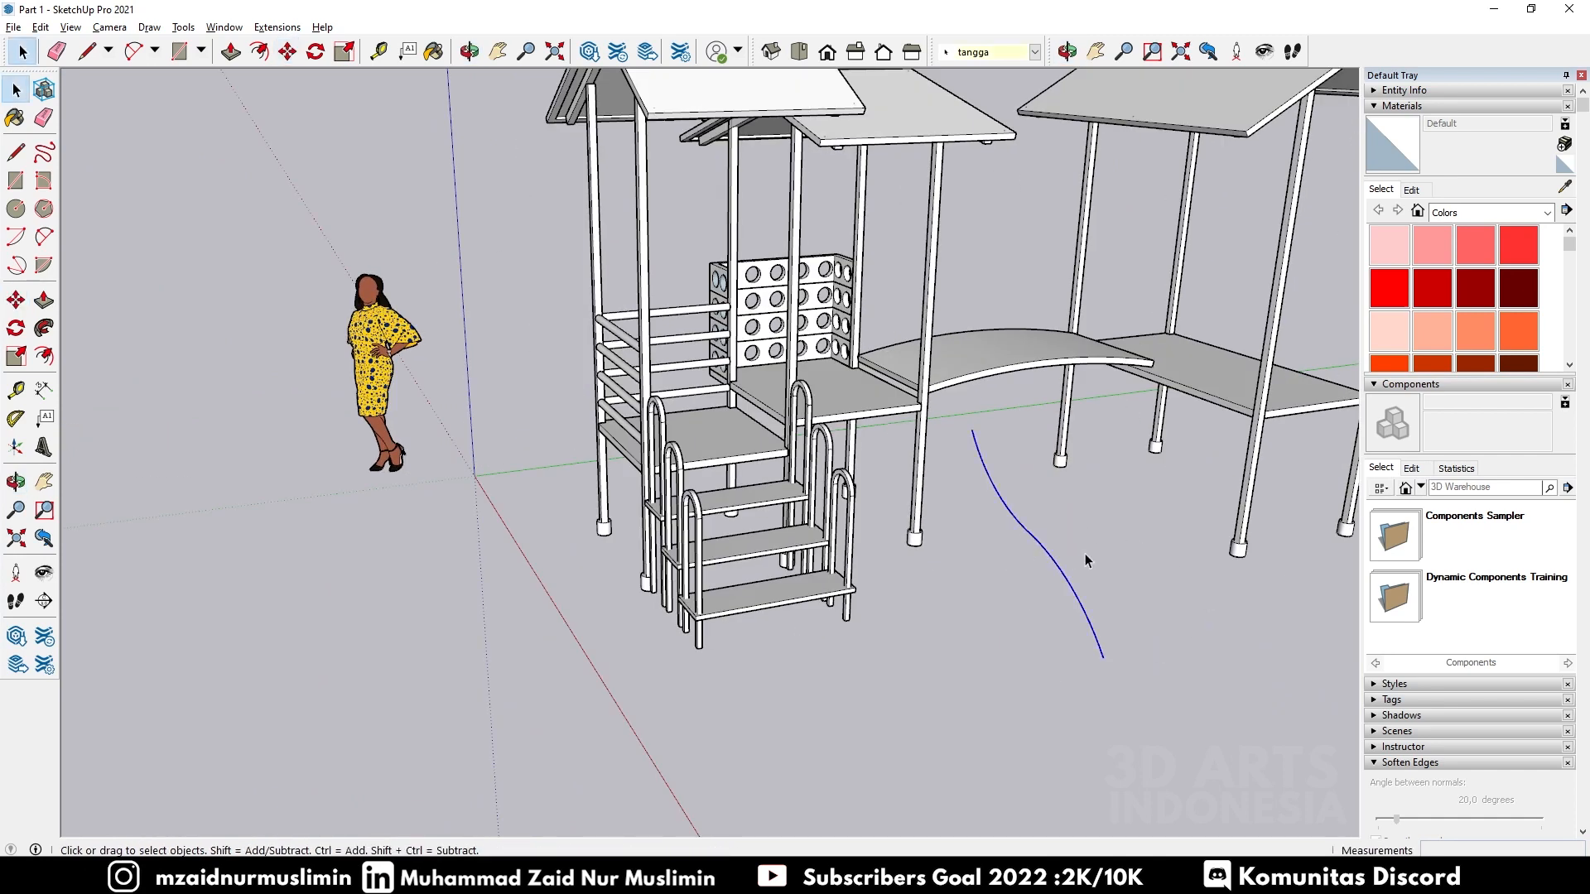
Step: Copy the slide curve 0.40 m along the green axis
middle_drag(1085, 553, 933, 624)
key(m)
key(ctrl)
click(1022, 643)
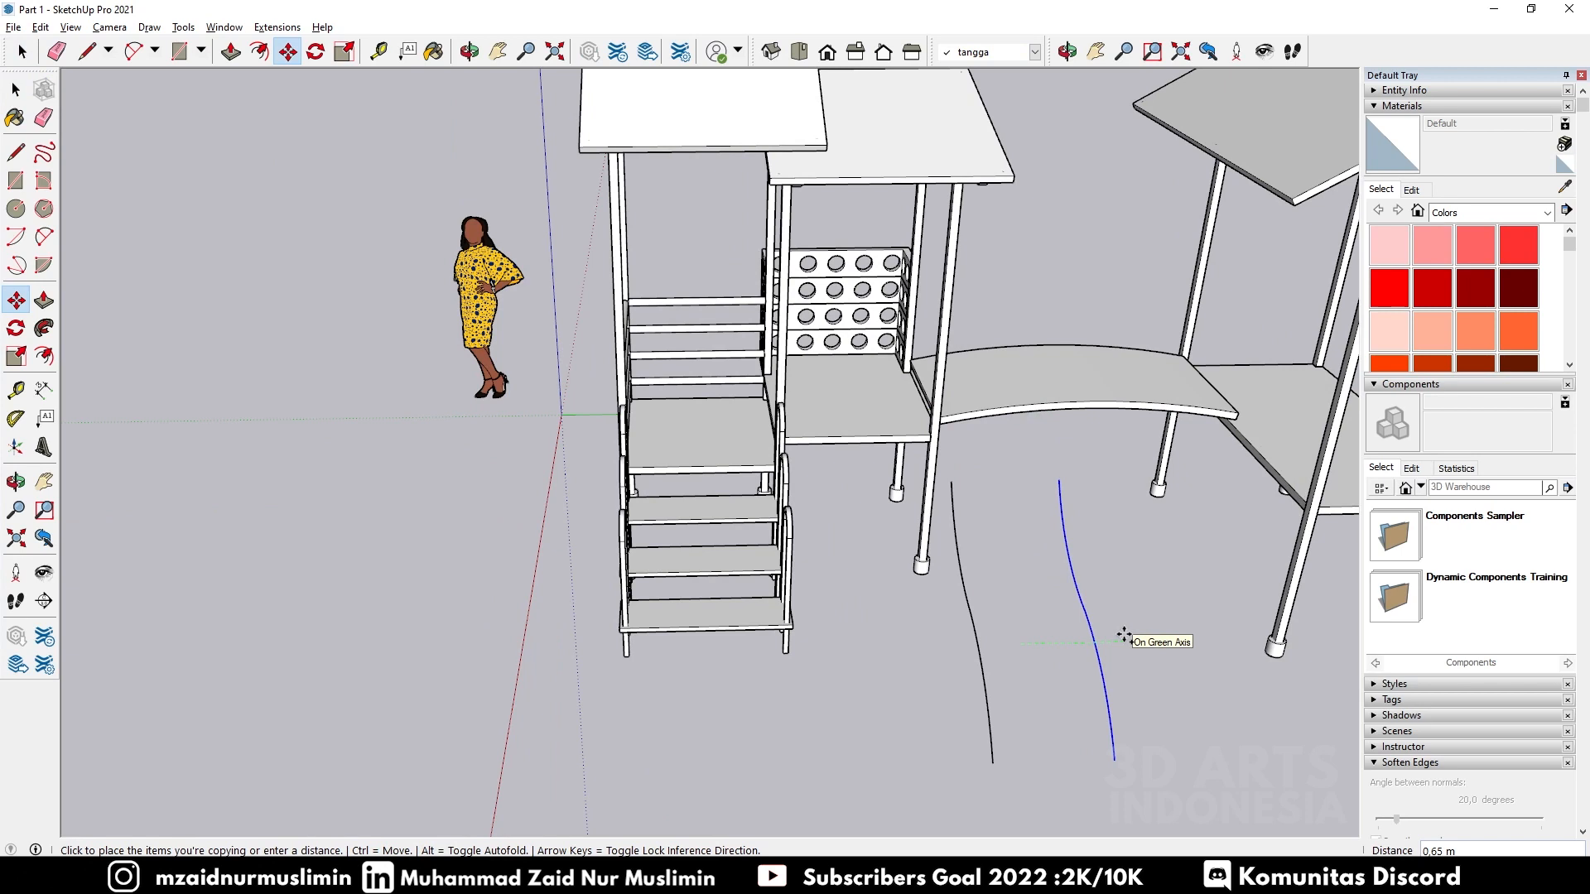
click(1083, 639)
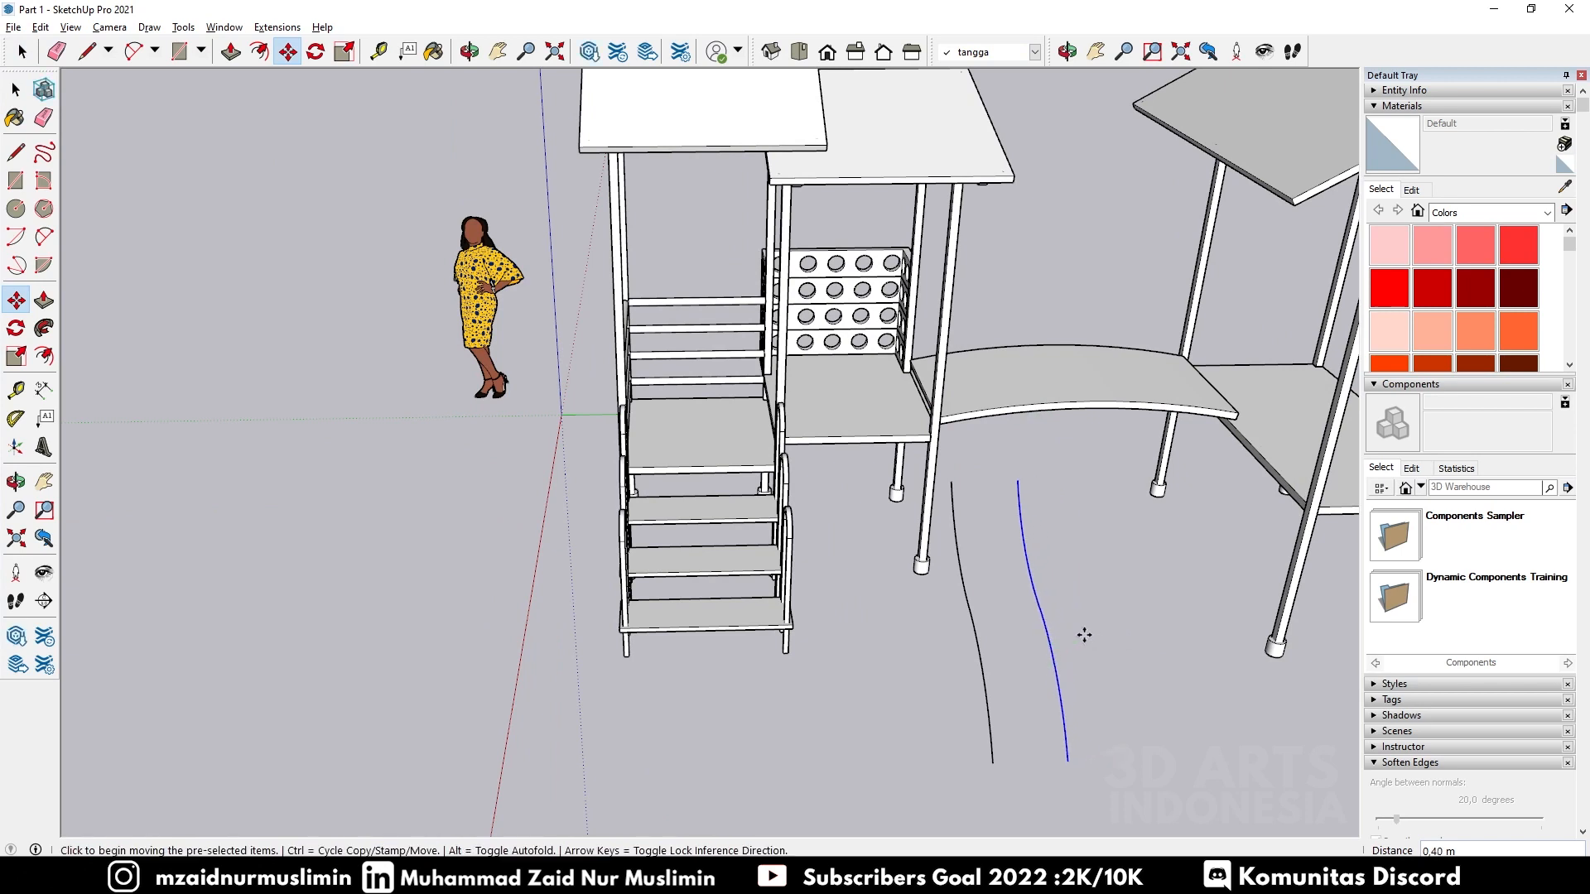
key(space)
click(1028, 599)
Step: Draw a 0.05 by 0.15 m rectangle on the platform's front face, at the end nearest the stairs
middle_drag(809, 596, 1065, 495)
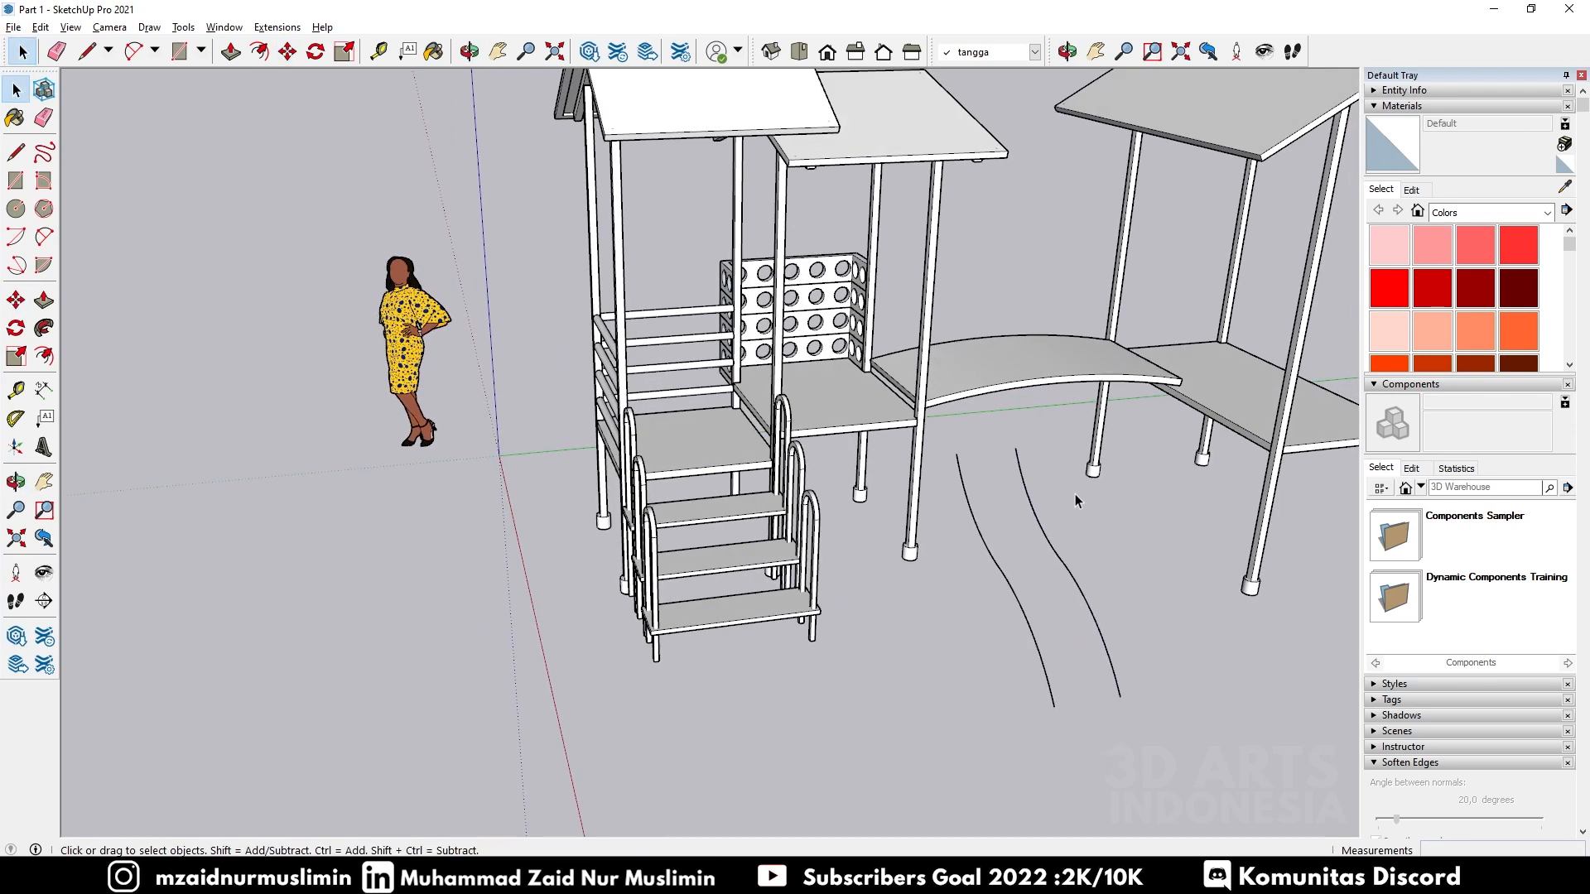
scroll(1035, 490, up, 3)
scroll(887, 454, up, 2)
middle_drag(758, 398, 603, 374)
scroll(663, 385, up, 2)
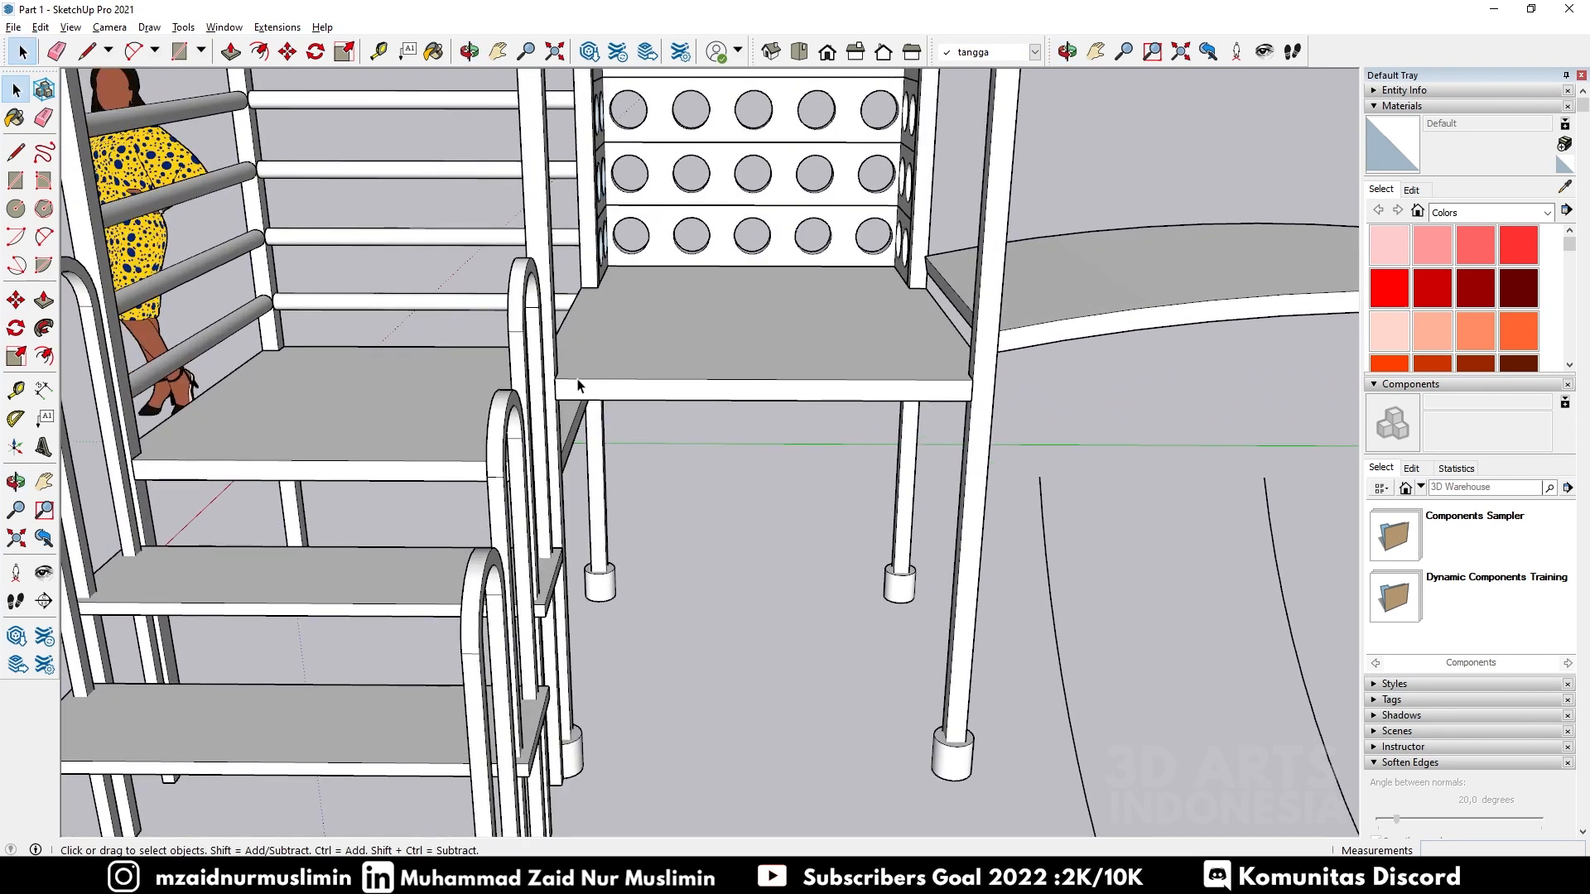
key(r)
click(554, 379)
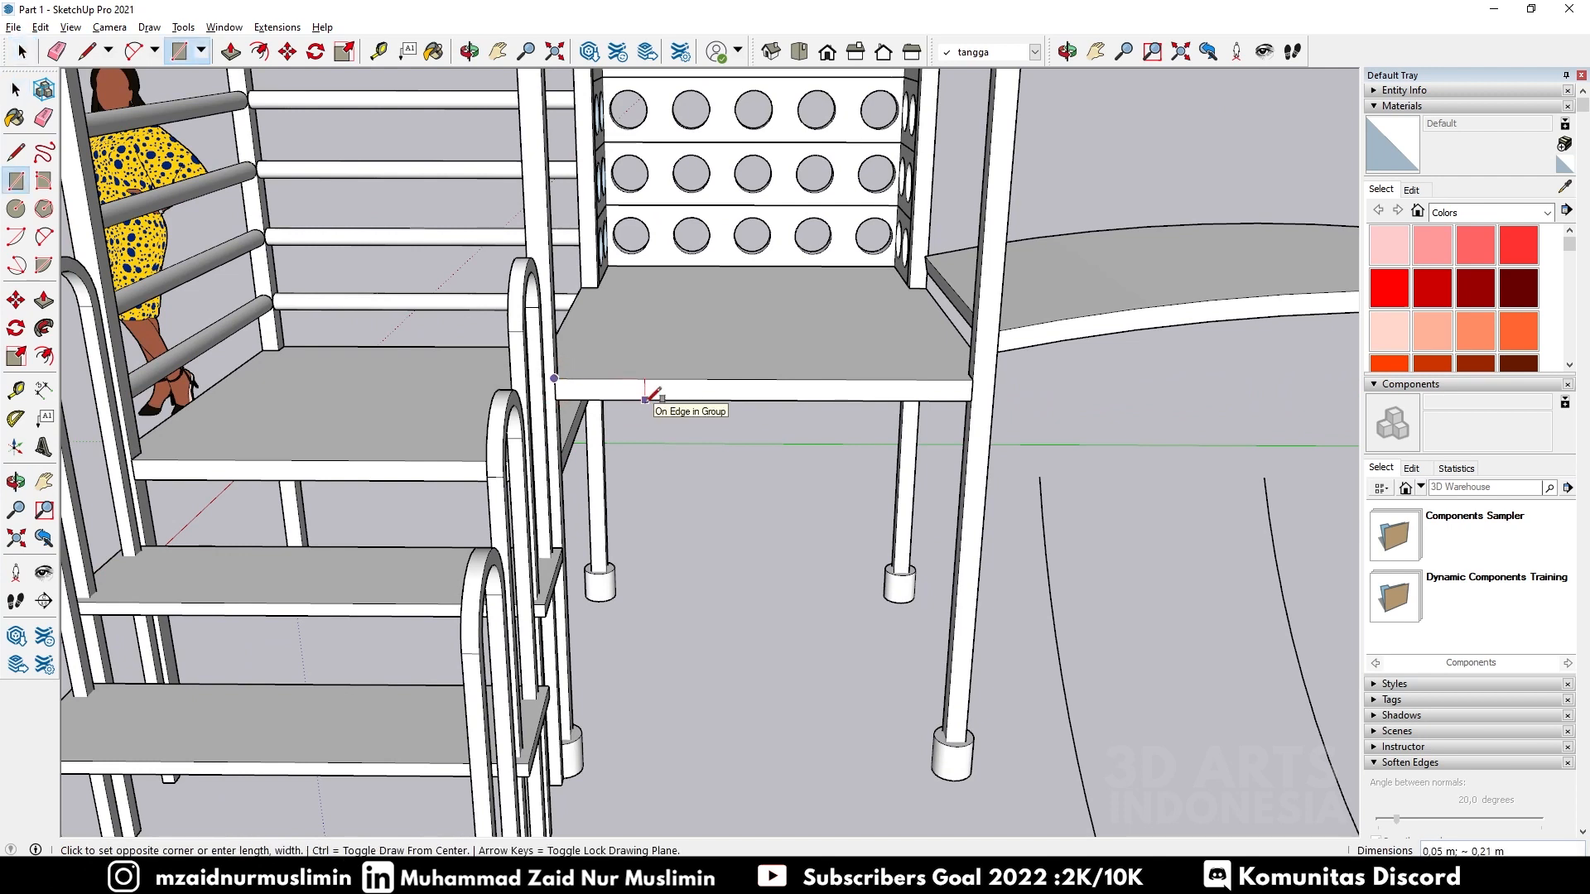
text(0,0)
key(Return)
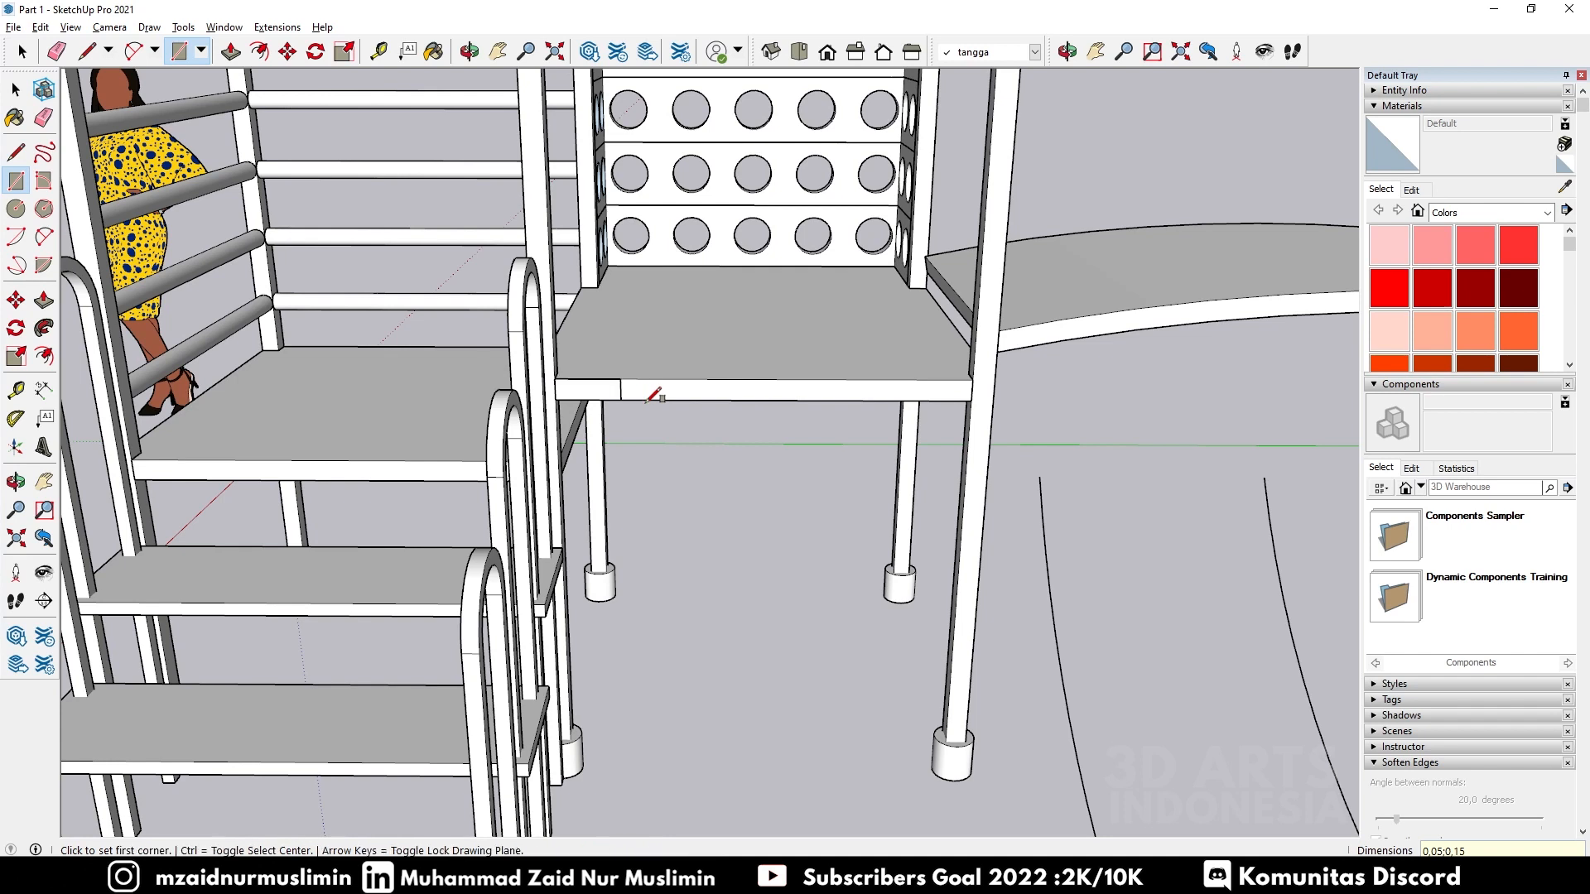
Step: Copy the small rectangle to the opposite end of the platform's front face, aligned to the far corner
key(space)
click(613, 391)
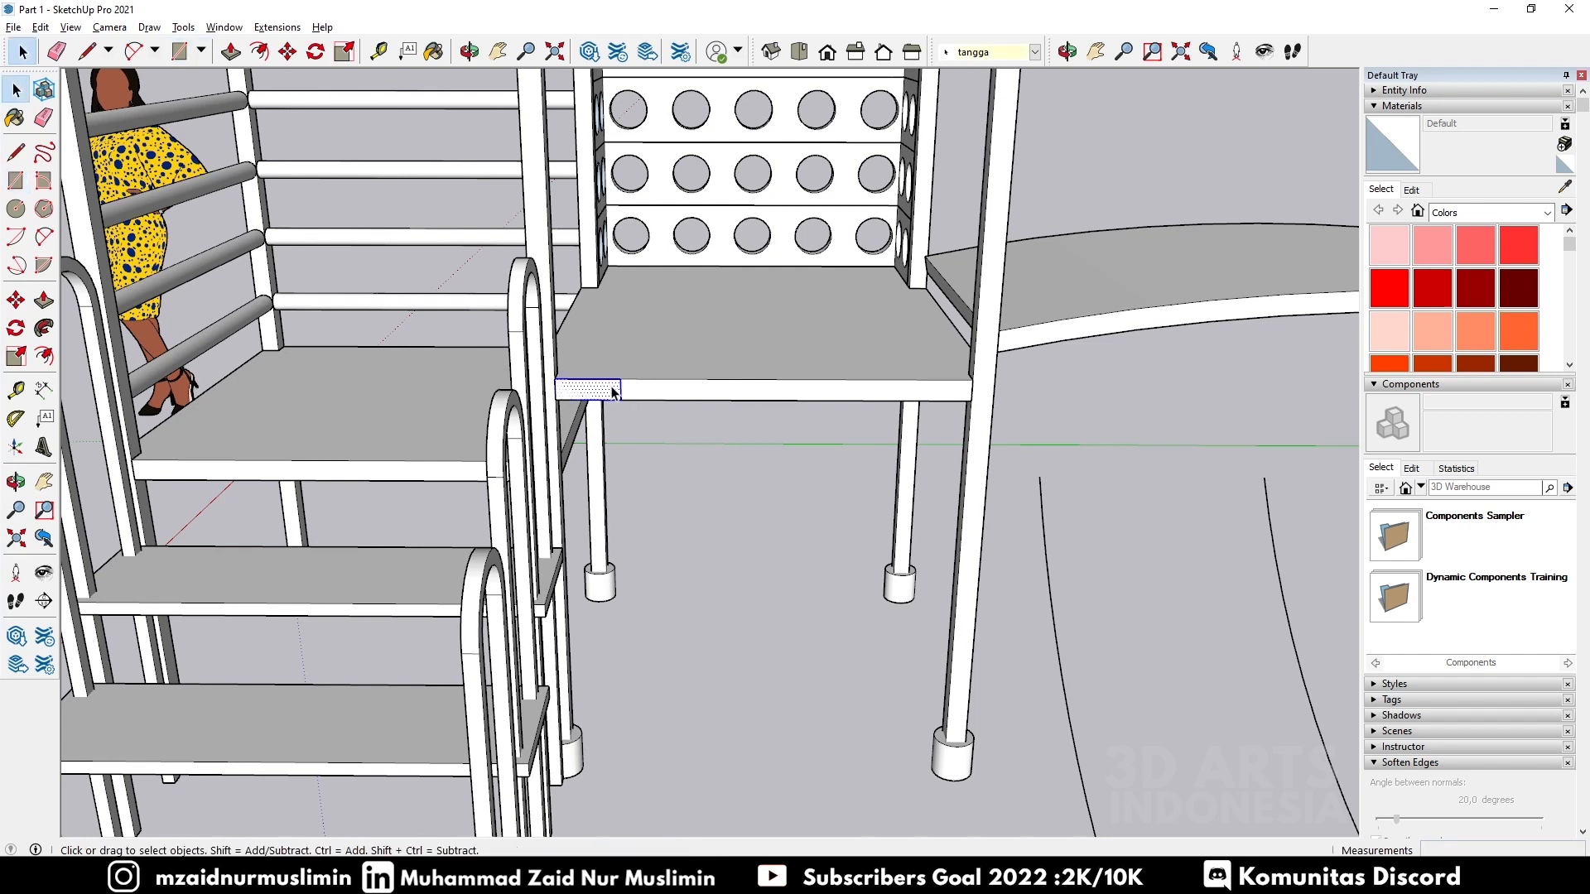
key(m)
click(621, 381)
key(ctrl)
click(974, 383)
Step: Draw a small square on the platform's front face, against the inner side of the rectangle nearest the stairs
key(r)
click(621, 400)
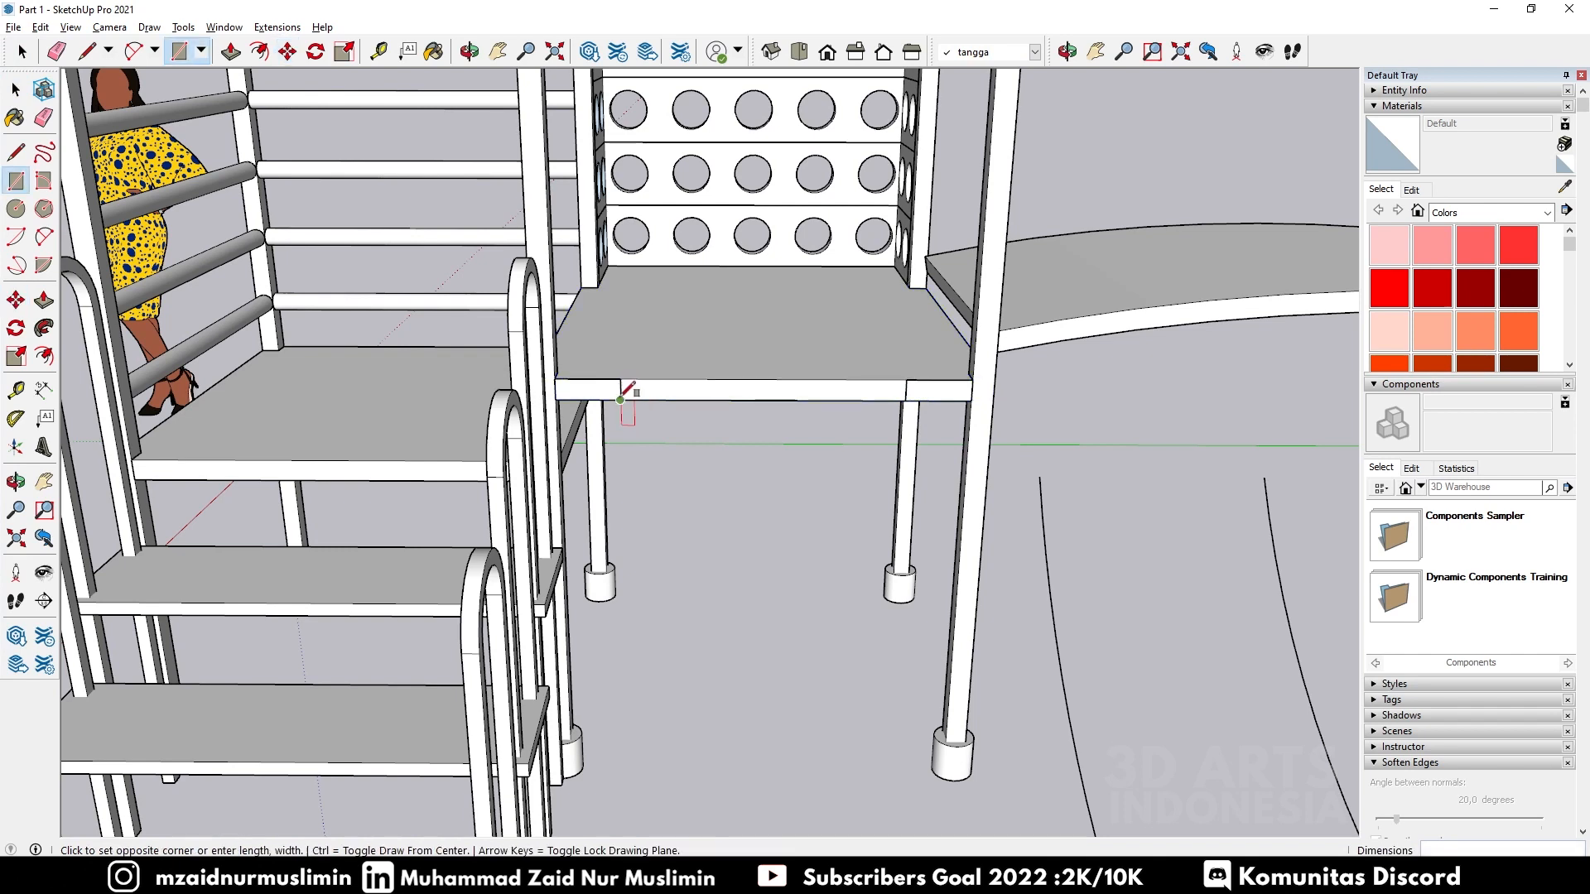
text(0)
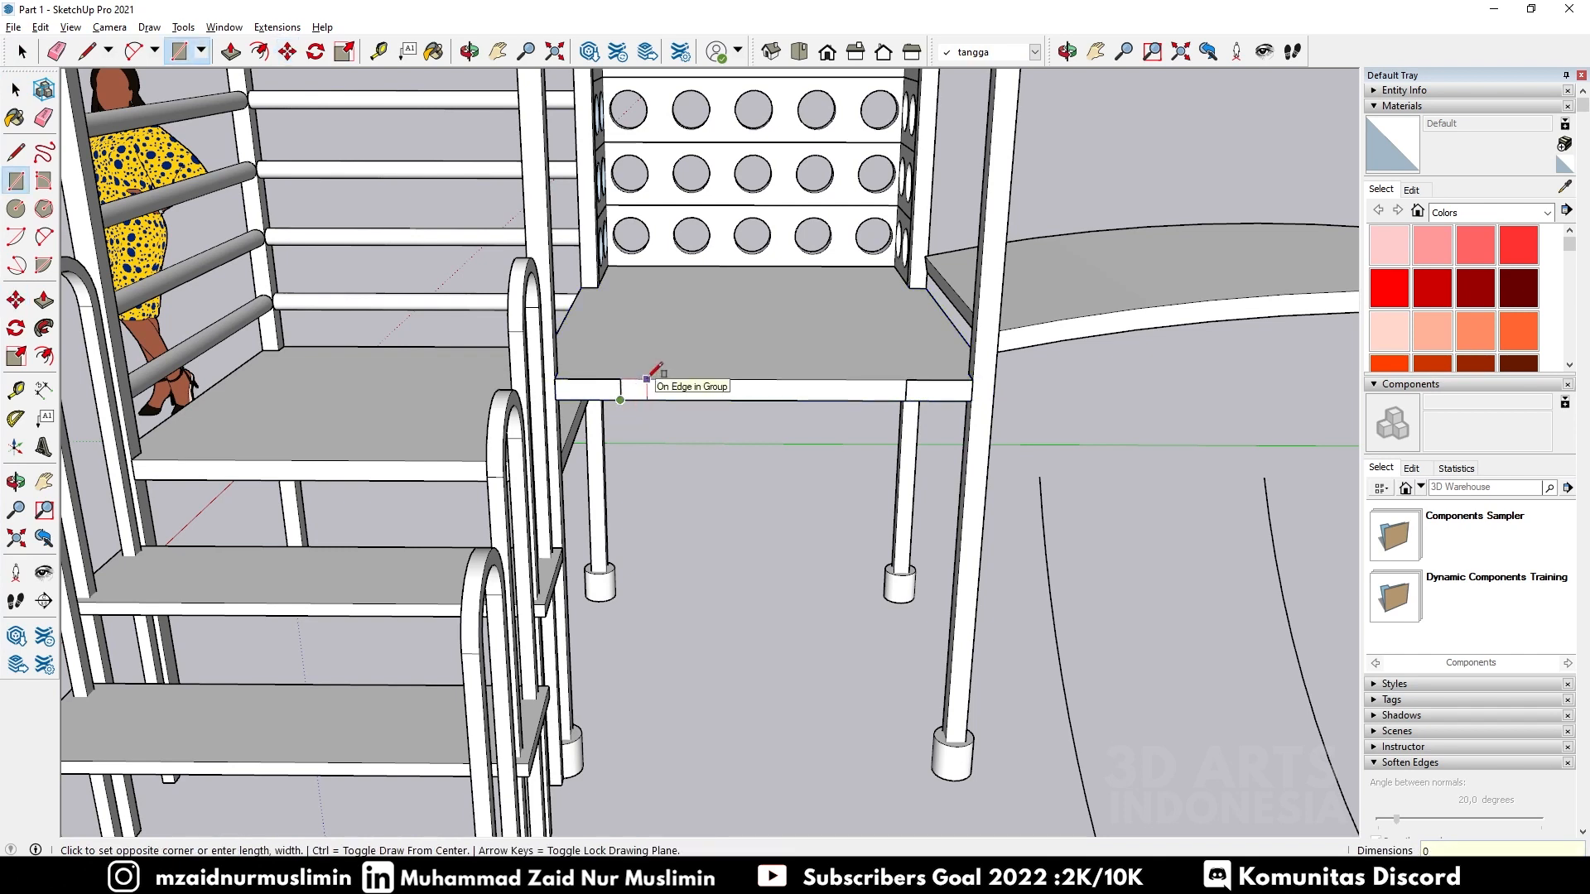
key(Return)
Step: Copy the small square 0.60 m along the front face, against the inner side of the far rectangle
key(space)
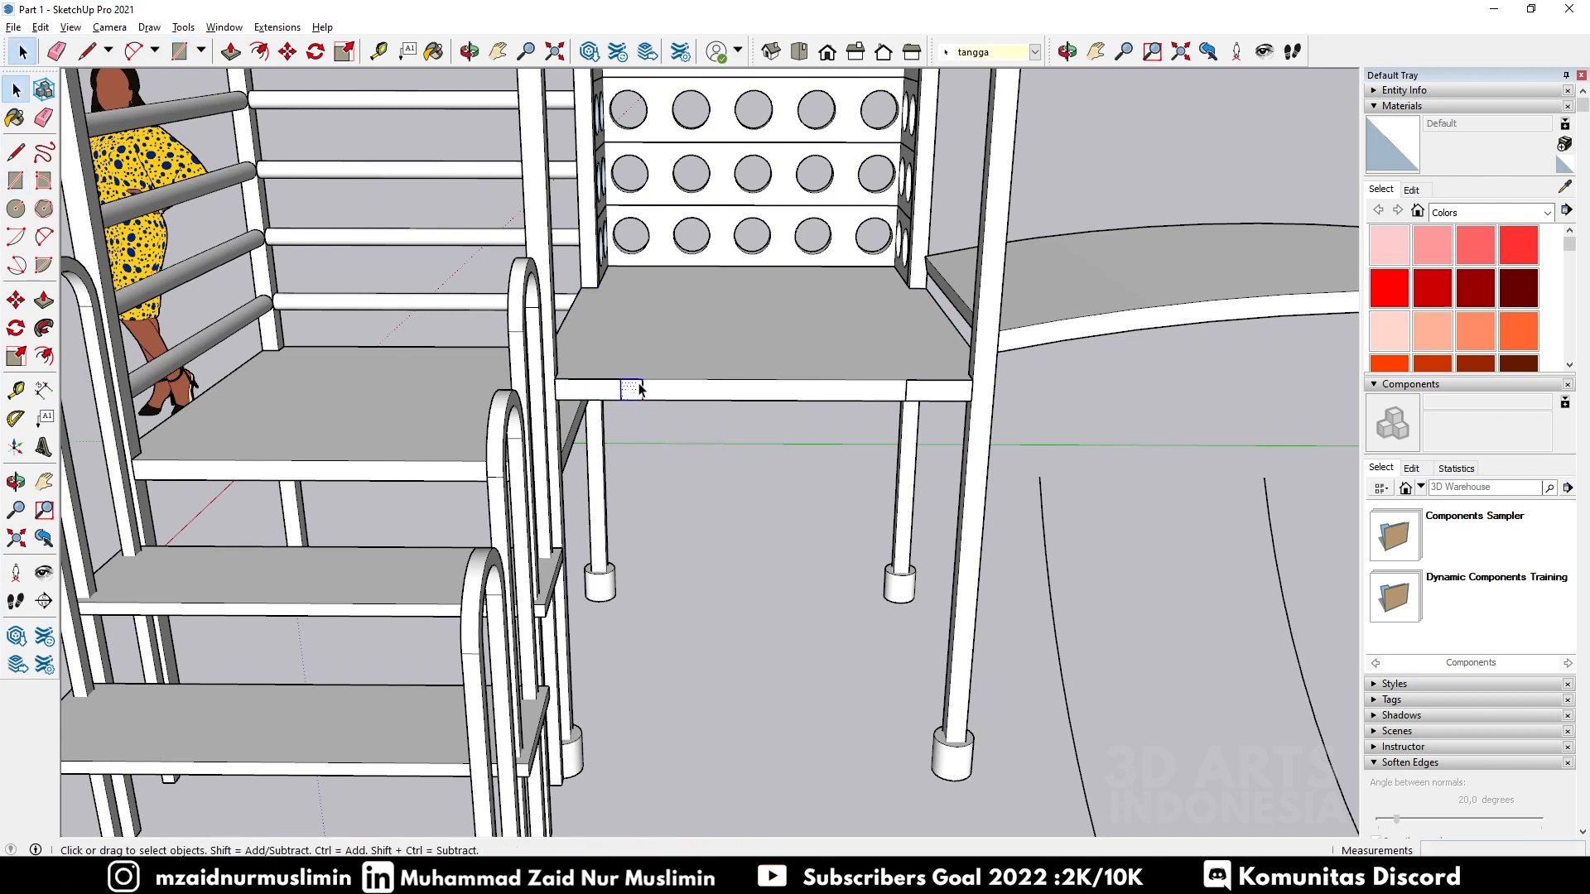
key(m)
click(637, 386)
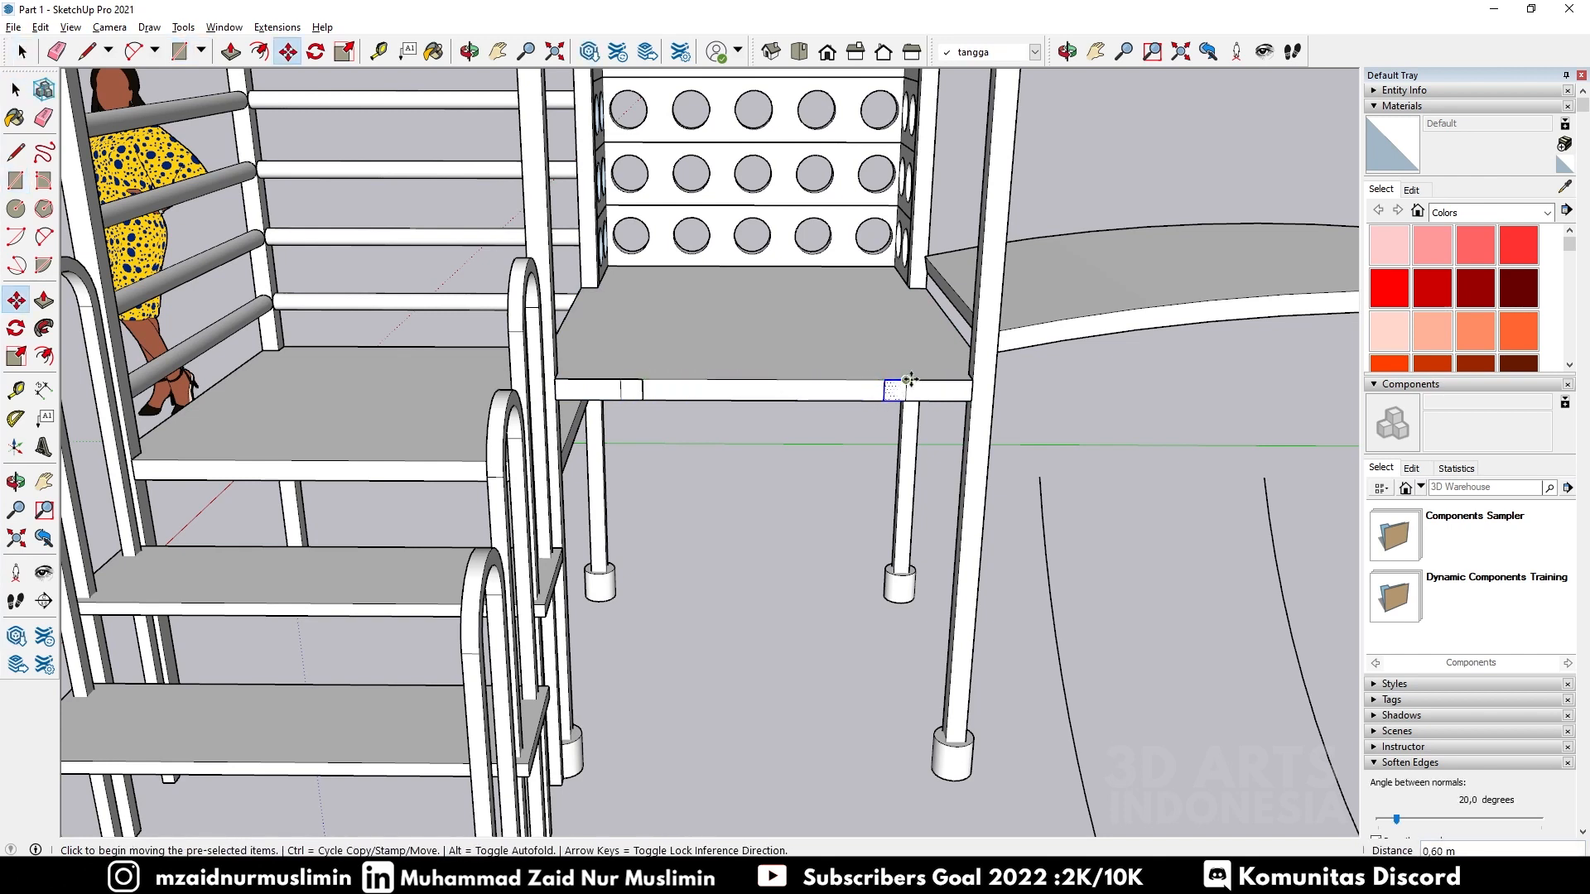
scroll(790, 424, down, 3)
key(space)
click(798, 412)
Step: Draw a 0.55 by 0.05 m rectangle on the platform's front face, filling the gap between the two small squares
scroll(797, 410, up, 2)
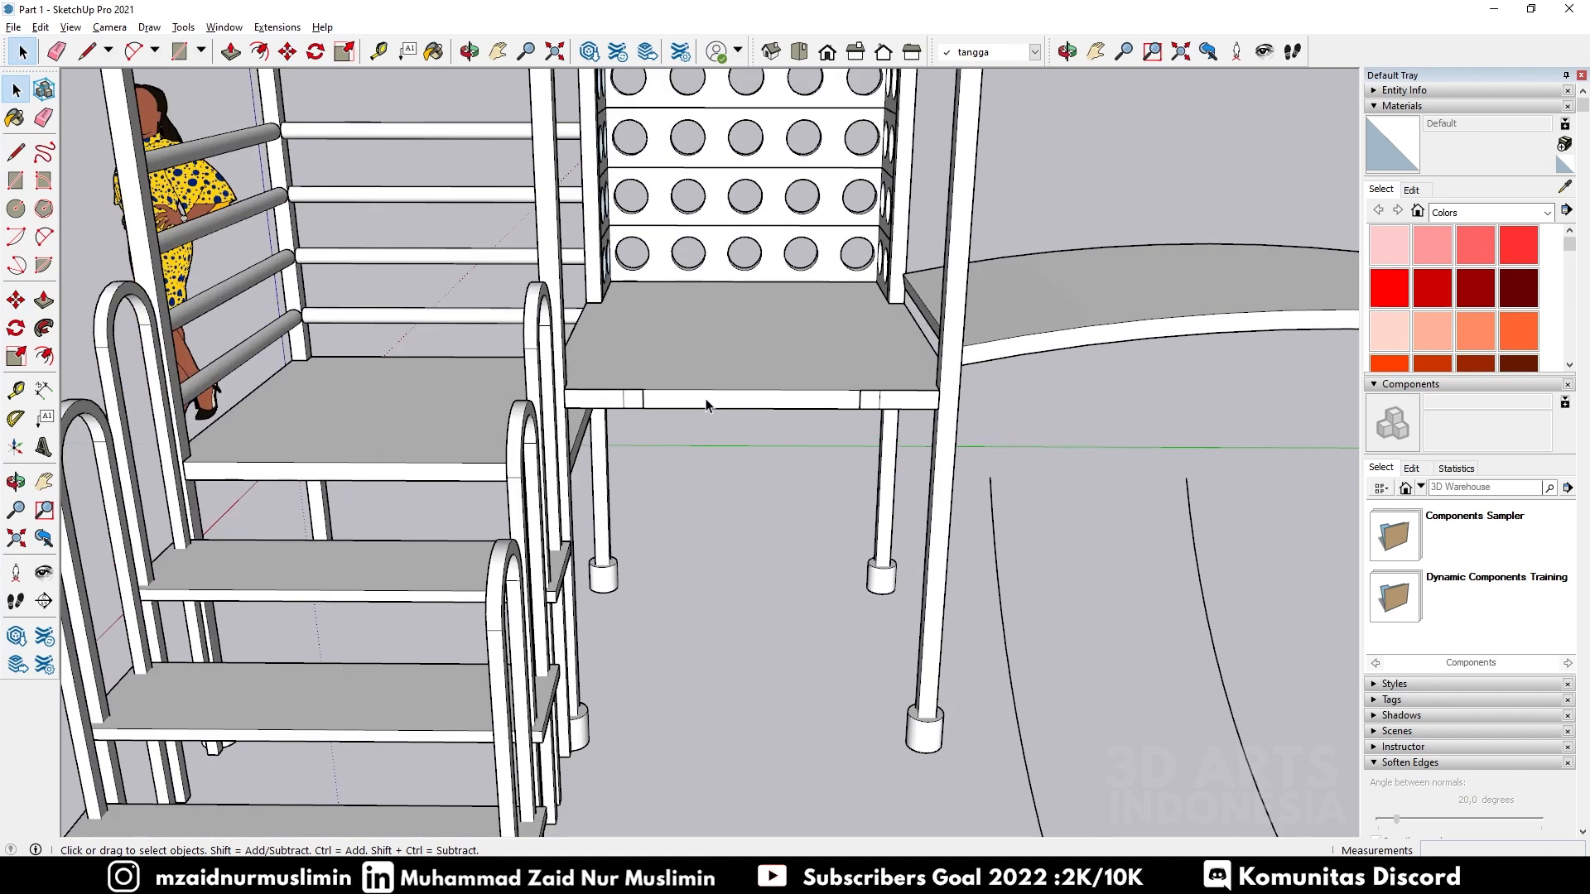
key(l)
click(642, 389)
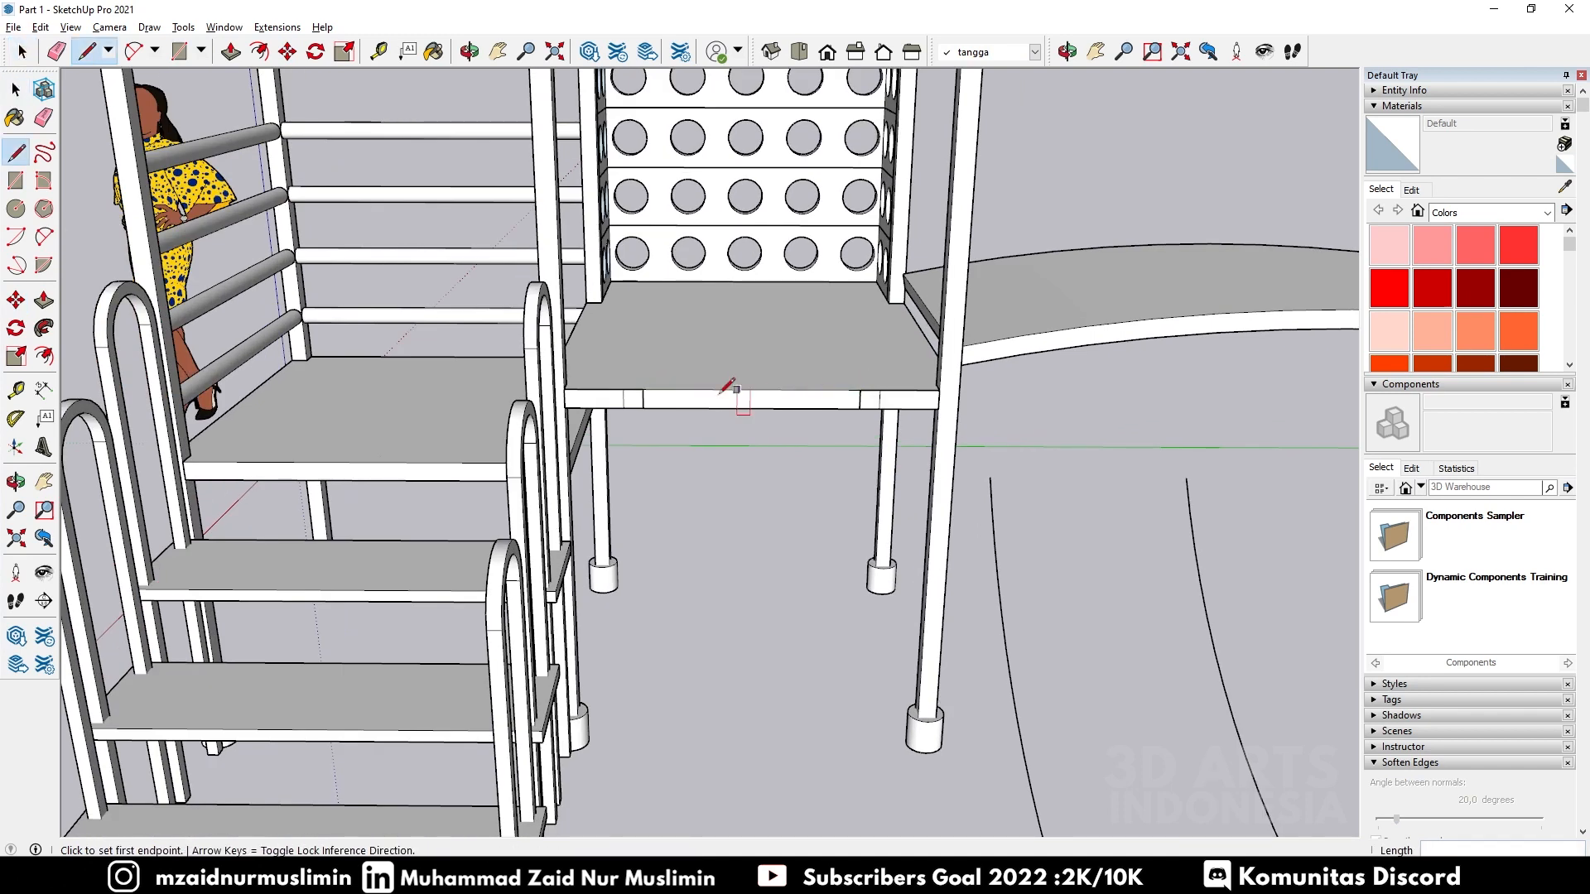
key(r)
click(643, 388)
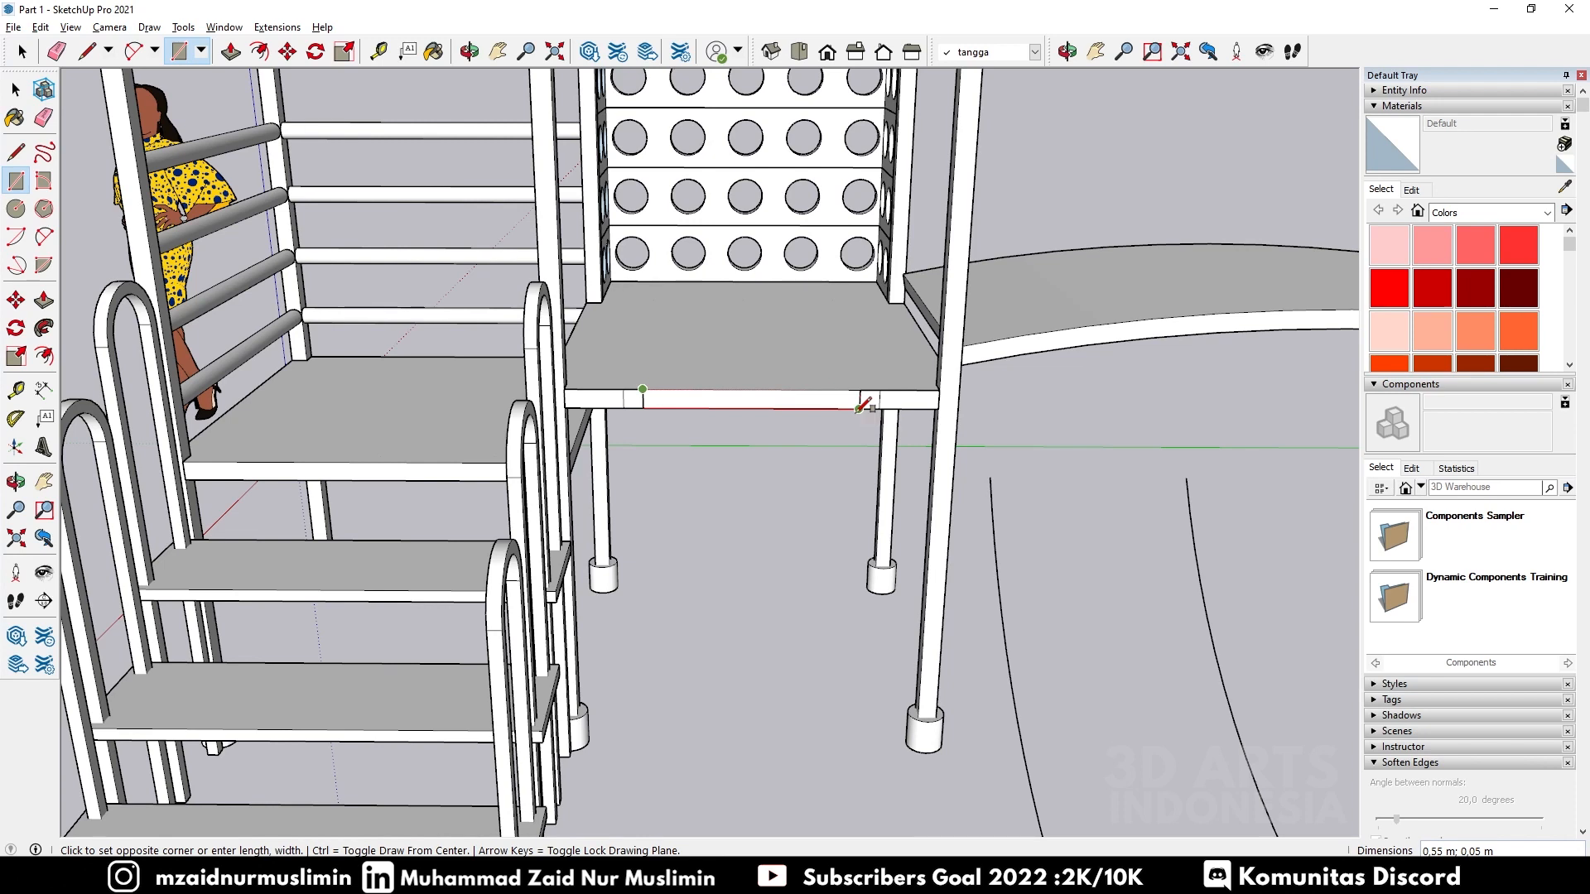
click(862, 406)
Step: Copy the long middle rectangle onto the upper endpoint of the slide curve farther from the platform
key(space)
click(735, 403)
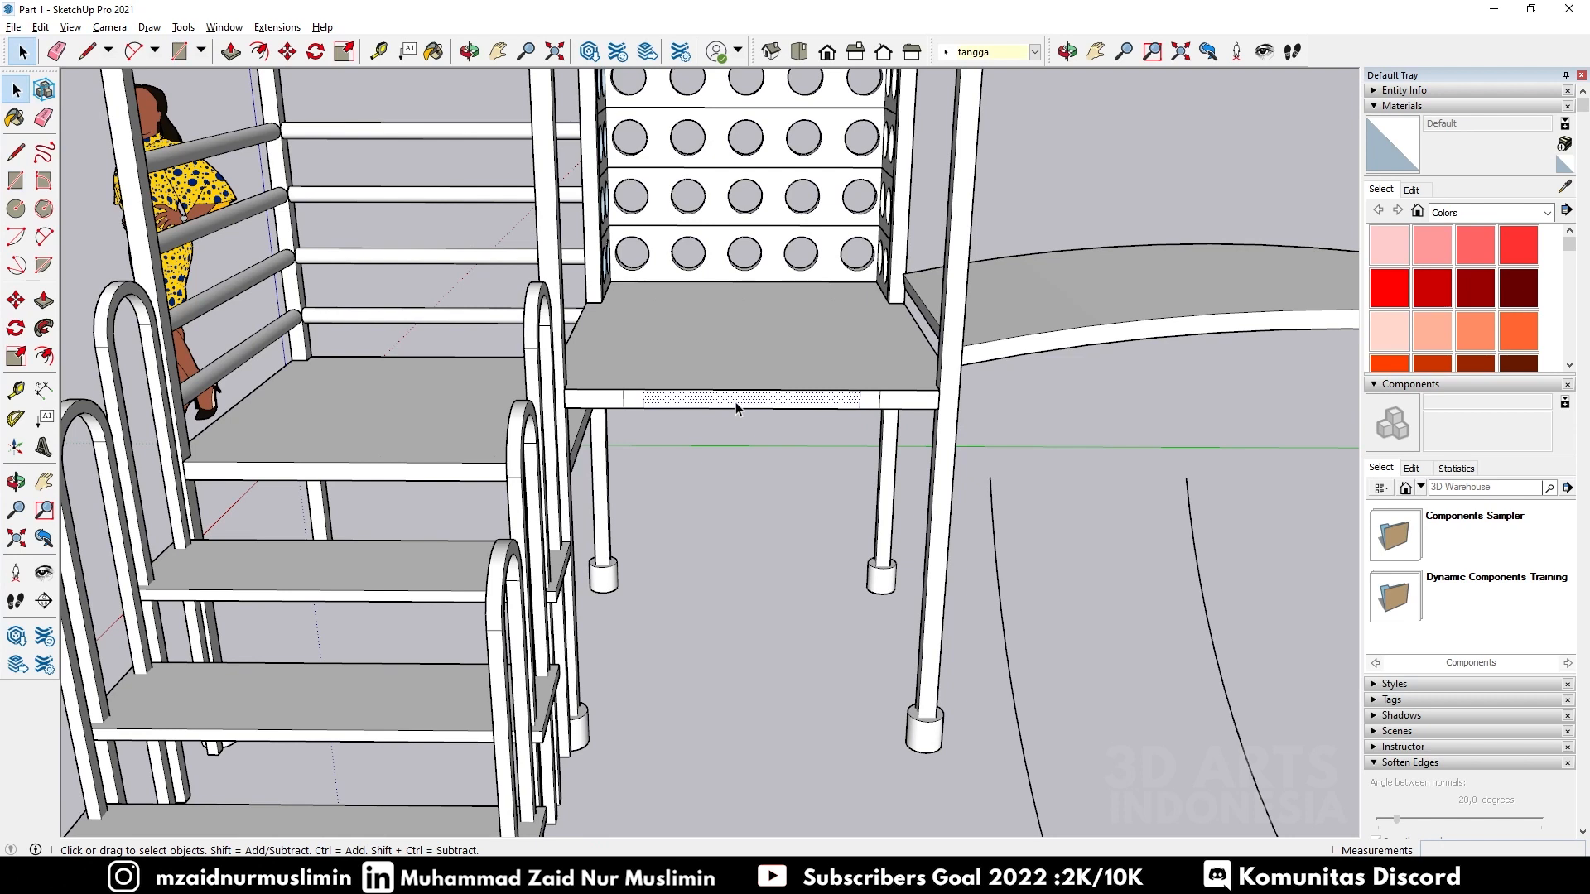
key(m)
click(644, 393)
key(ctrl)
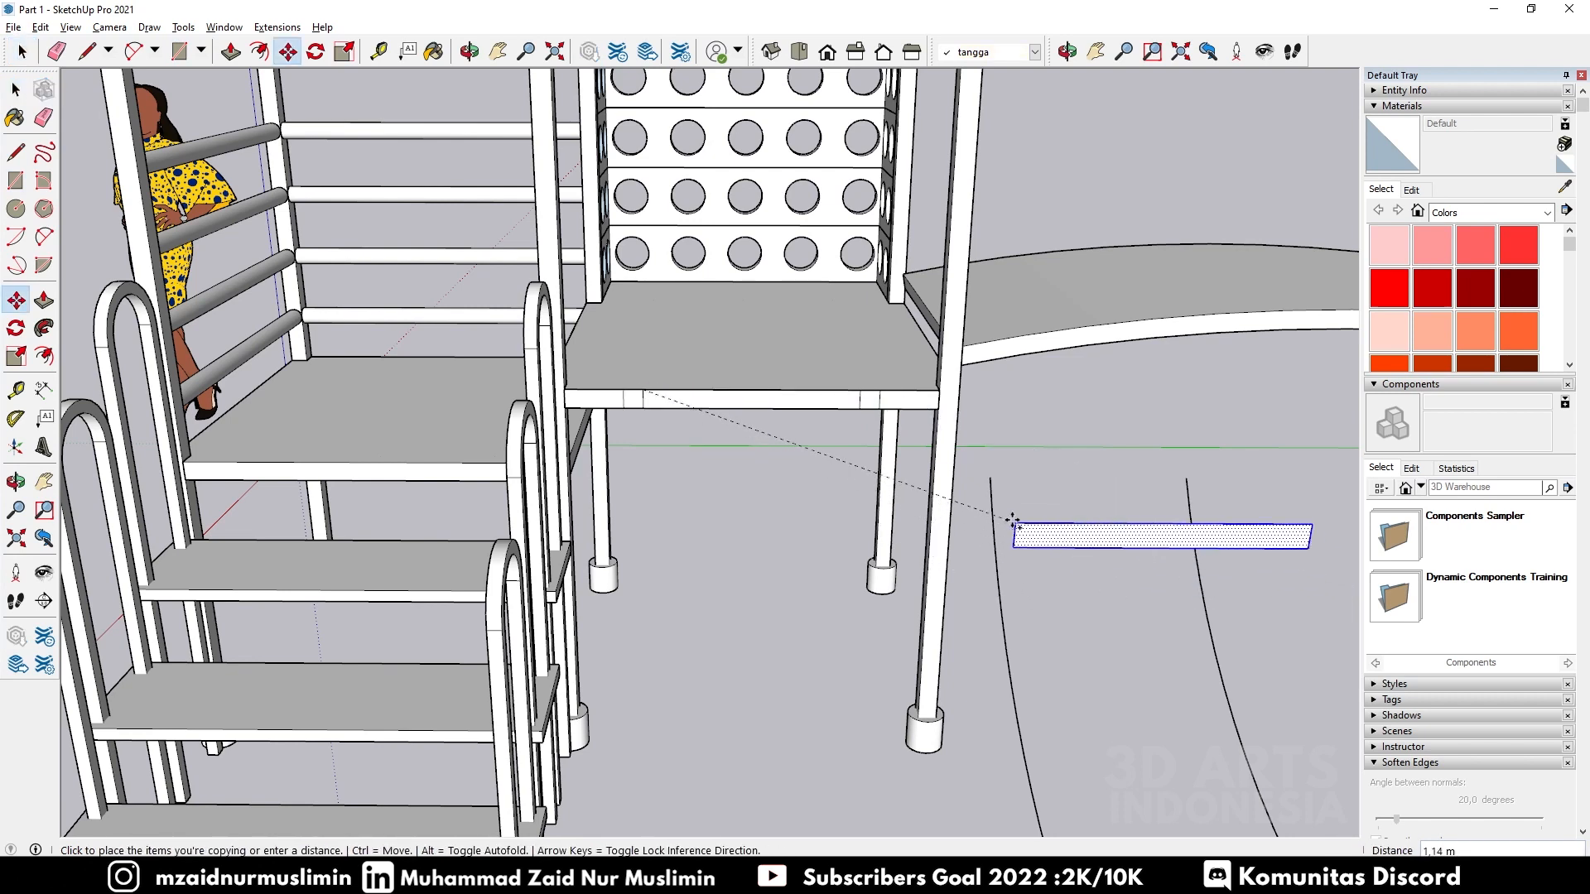
click(1188, 478)
Step: Copy the far small square onto the upper endpoint of the slide curve nearer the platform
key(space)
click(867, 400)
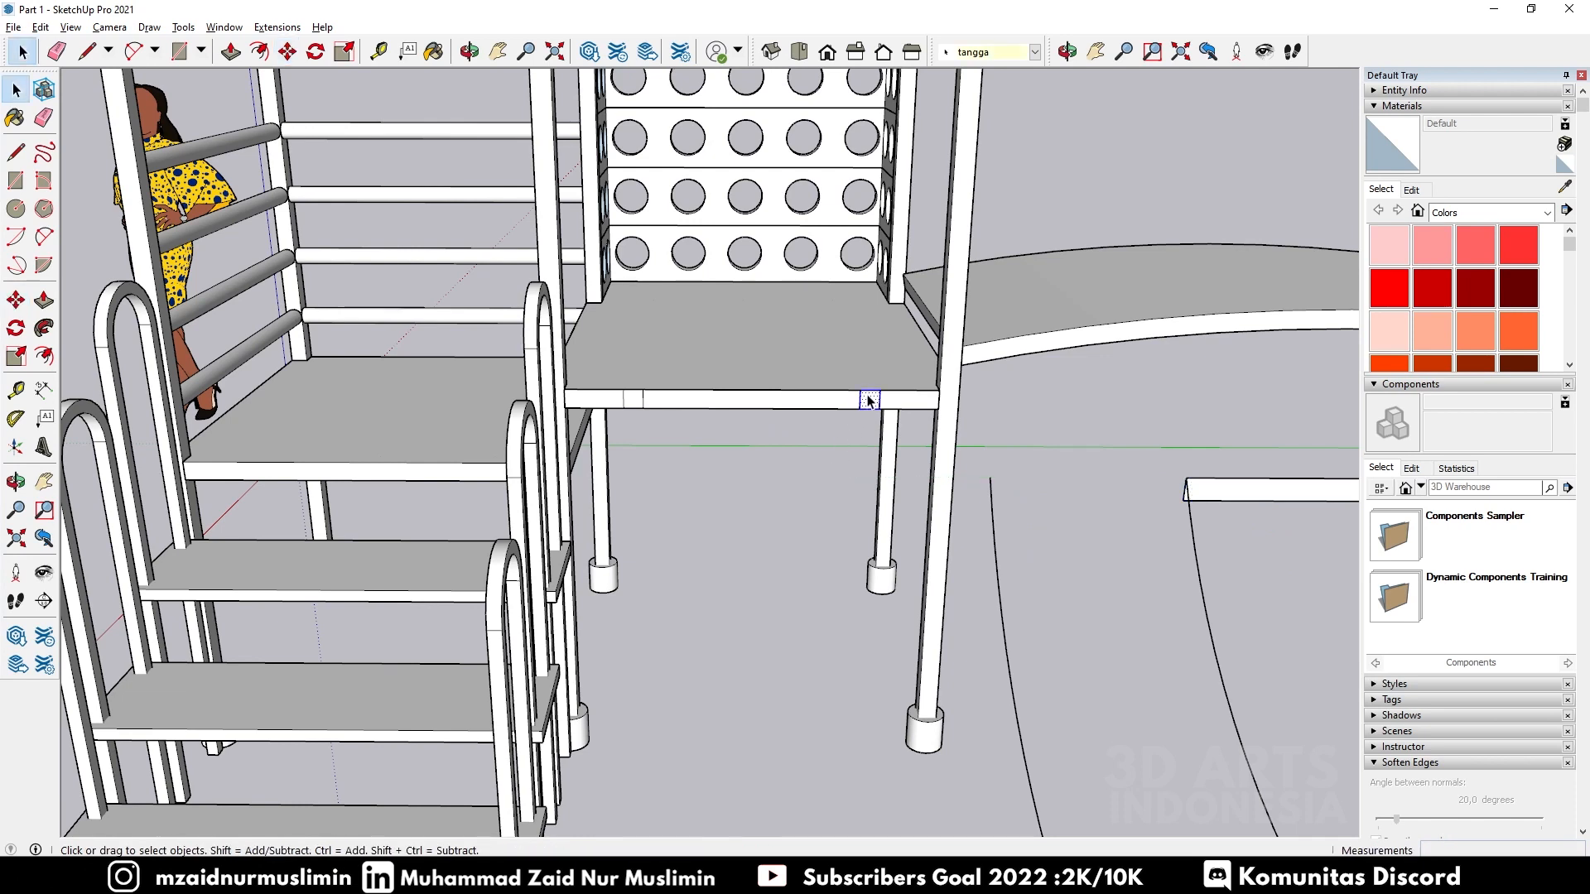
key(m)
click(864, 394)
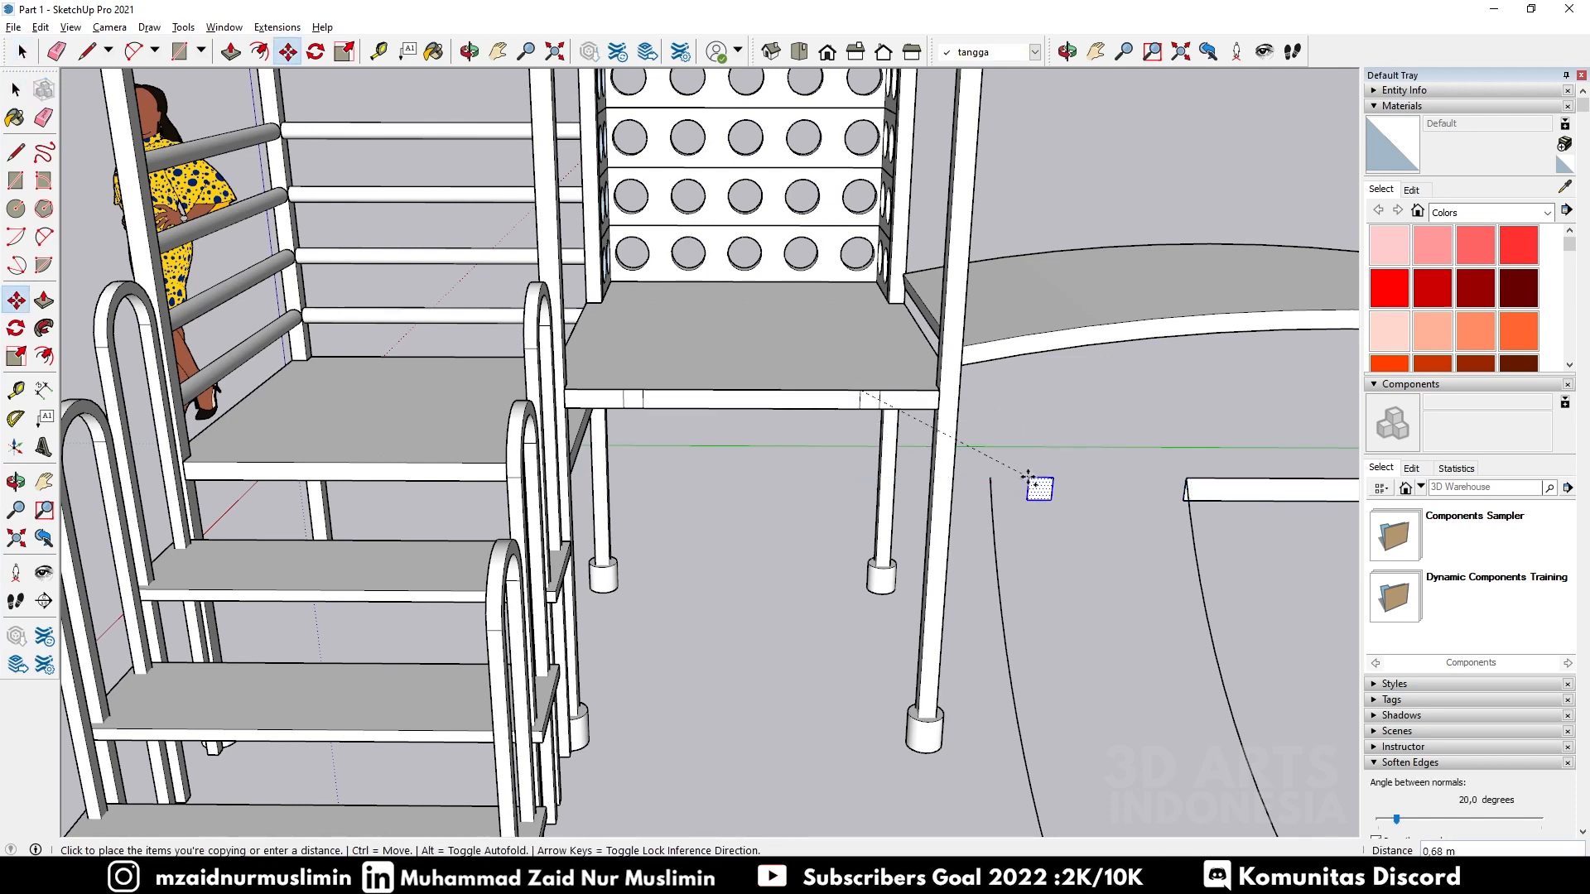
click(855, 472)
Step: Group the long rectangle together with the slide curve attached to it
scroll(854, 472, down, 8)
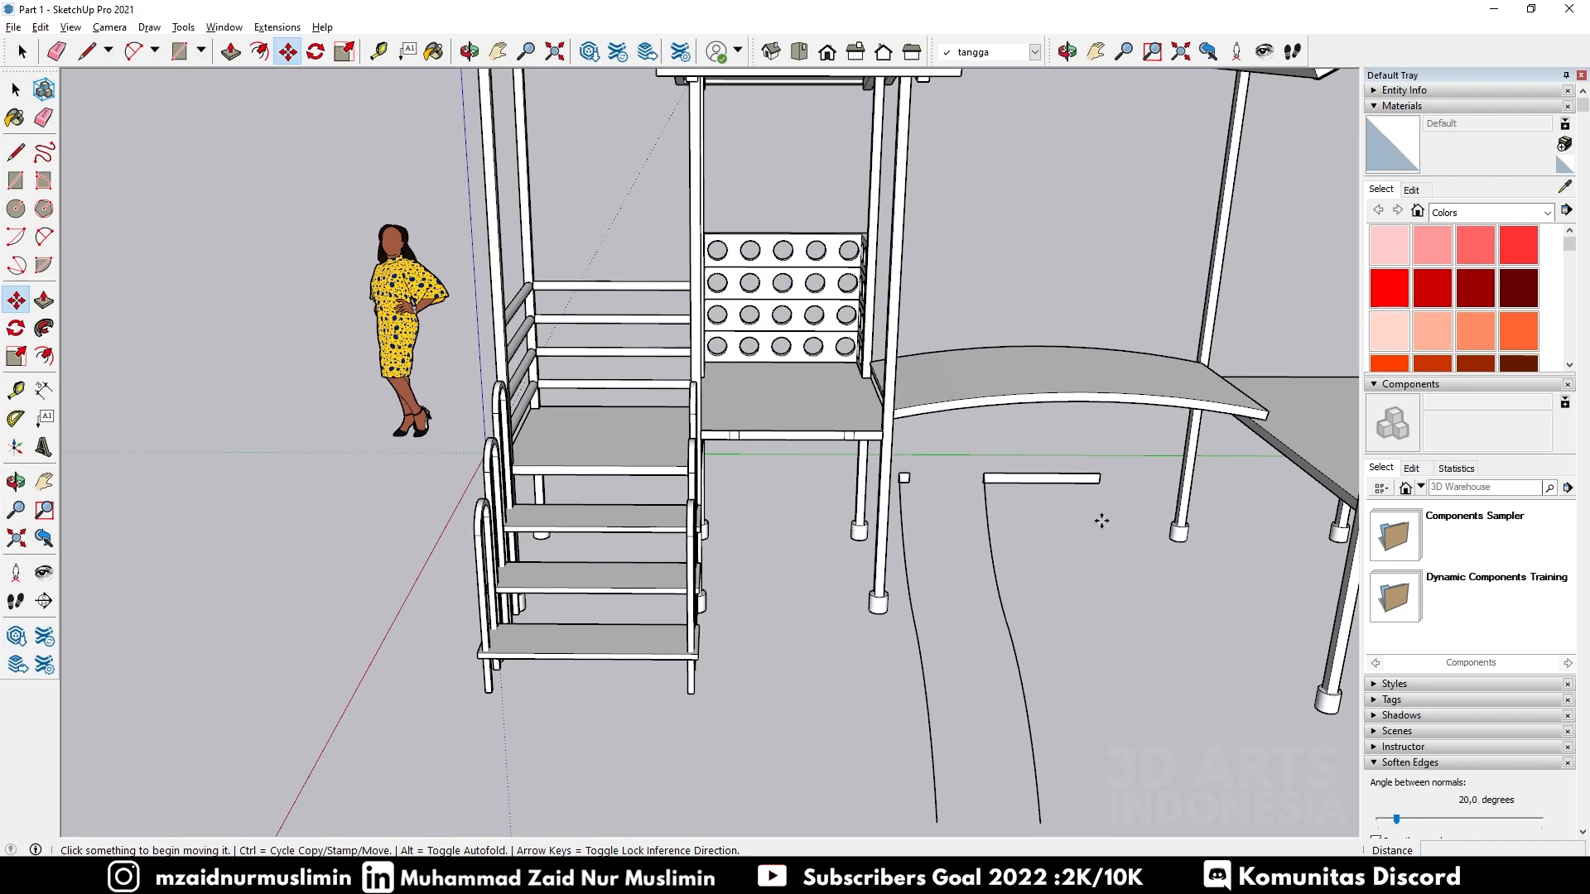
middle_drag(911, 510, 852, 529)
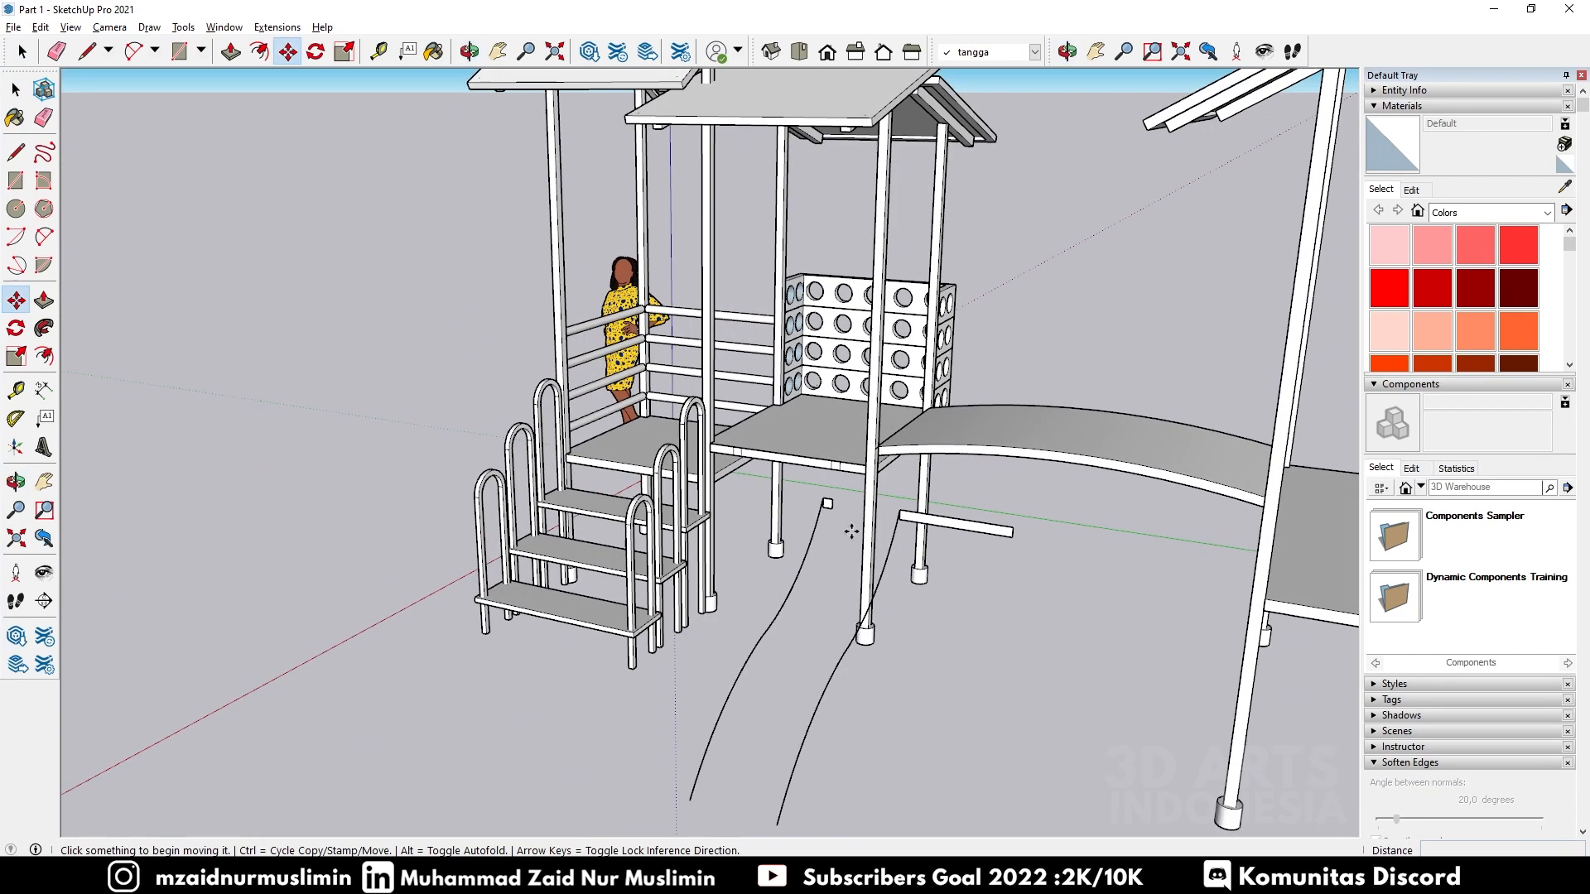
scroll(911, 528, up, 5)
key(space)
click(957, 520)
scroll(957, 518, up, 4)
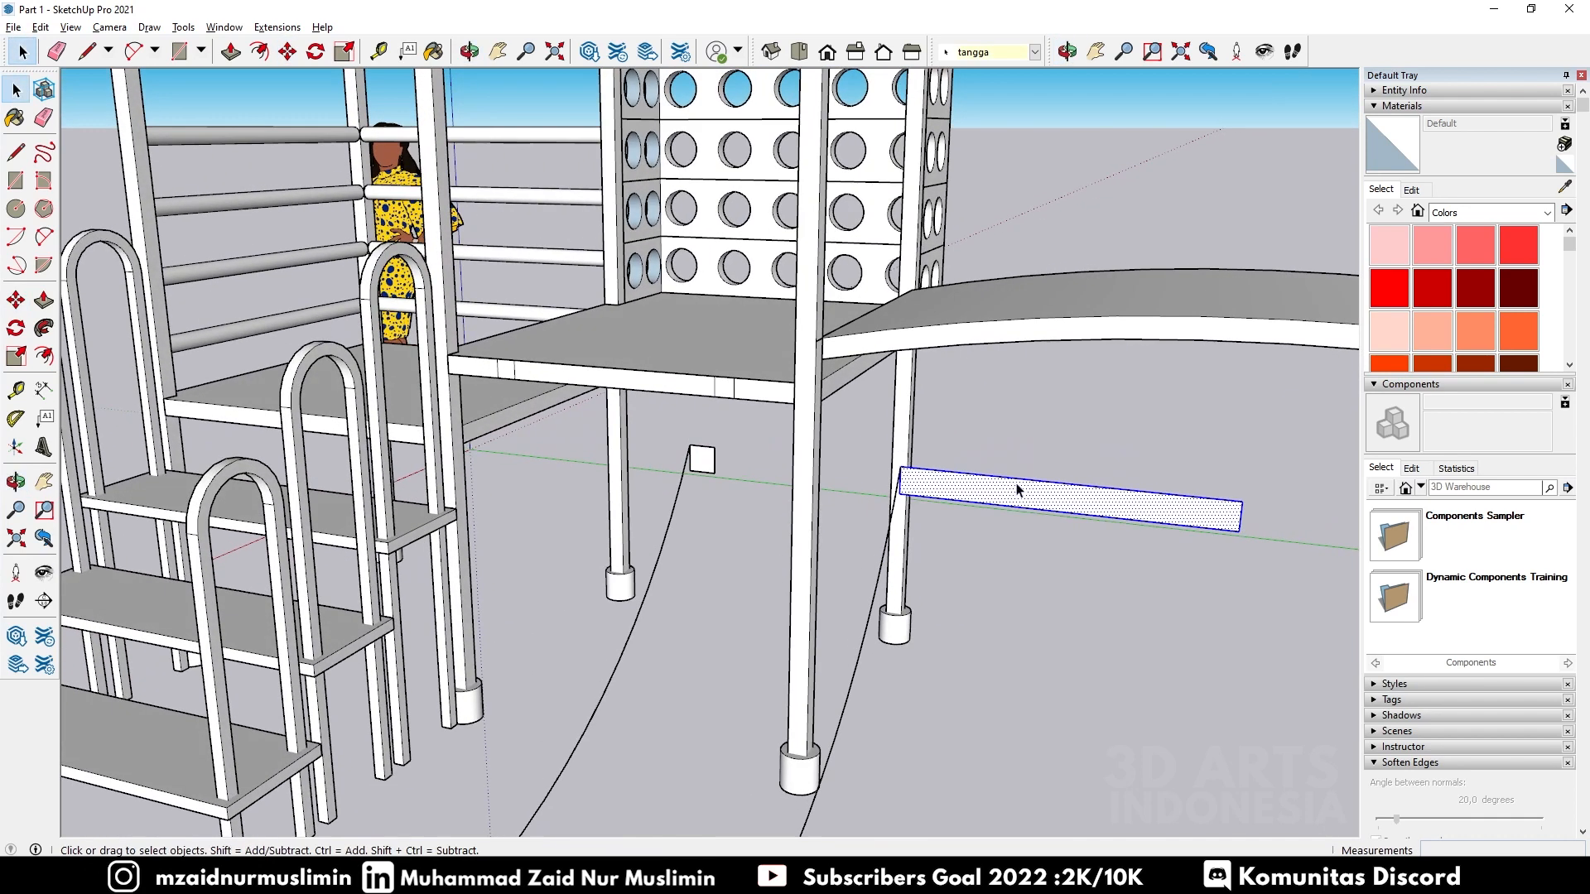
scroll(1017, 489, up, 2)
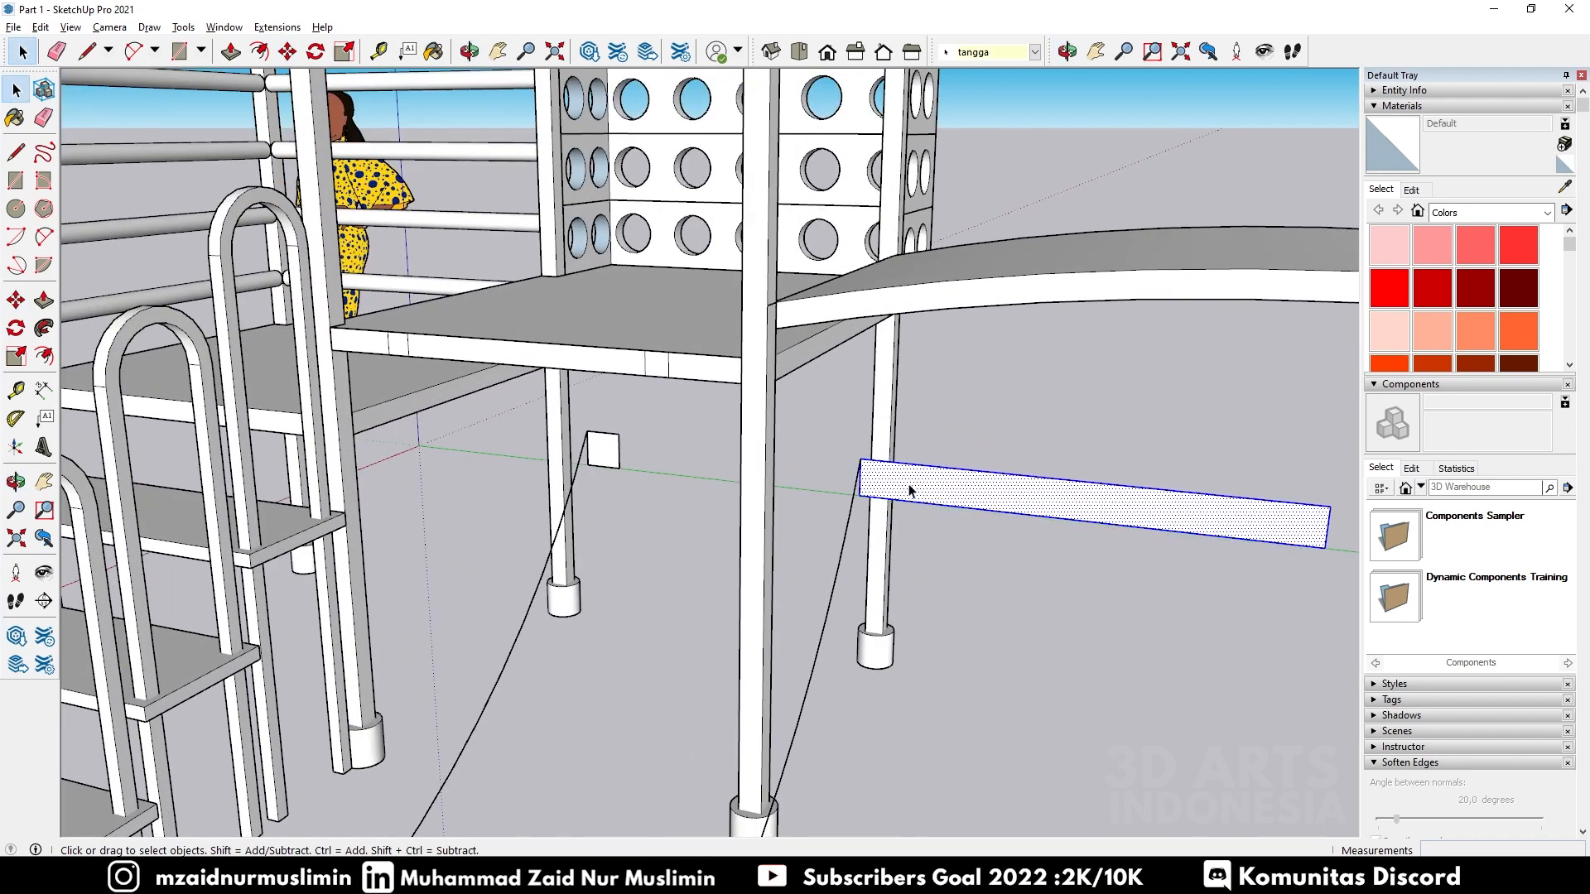
scroll(911, 493, down, 3)
middle_drag(976, 505, 1062, 474)
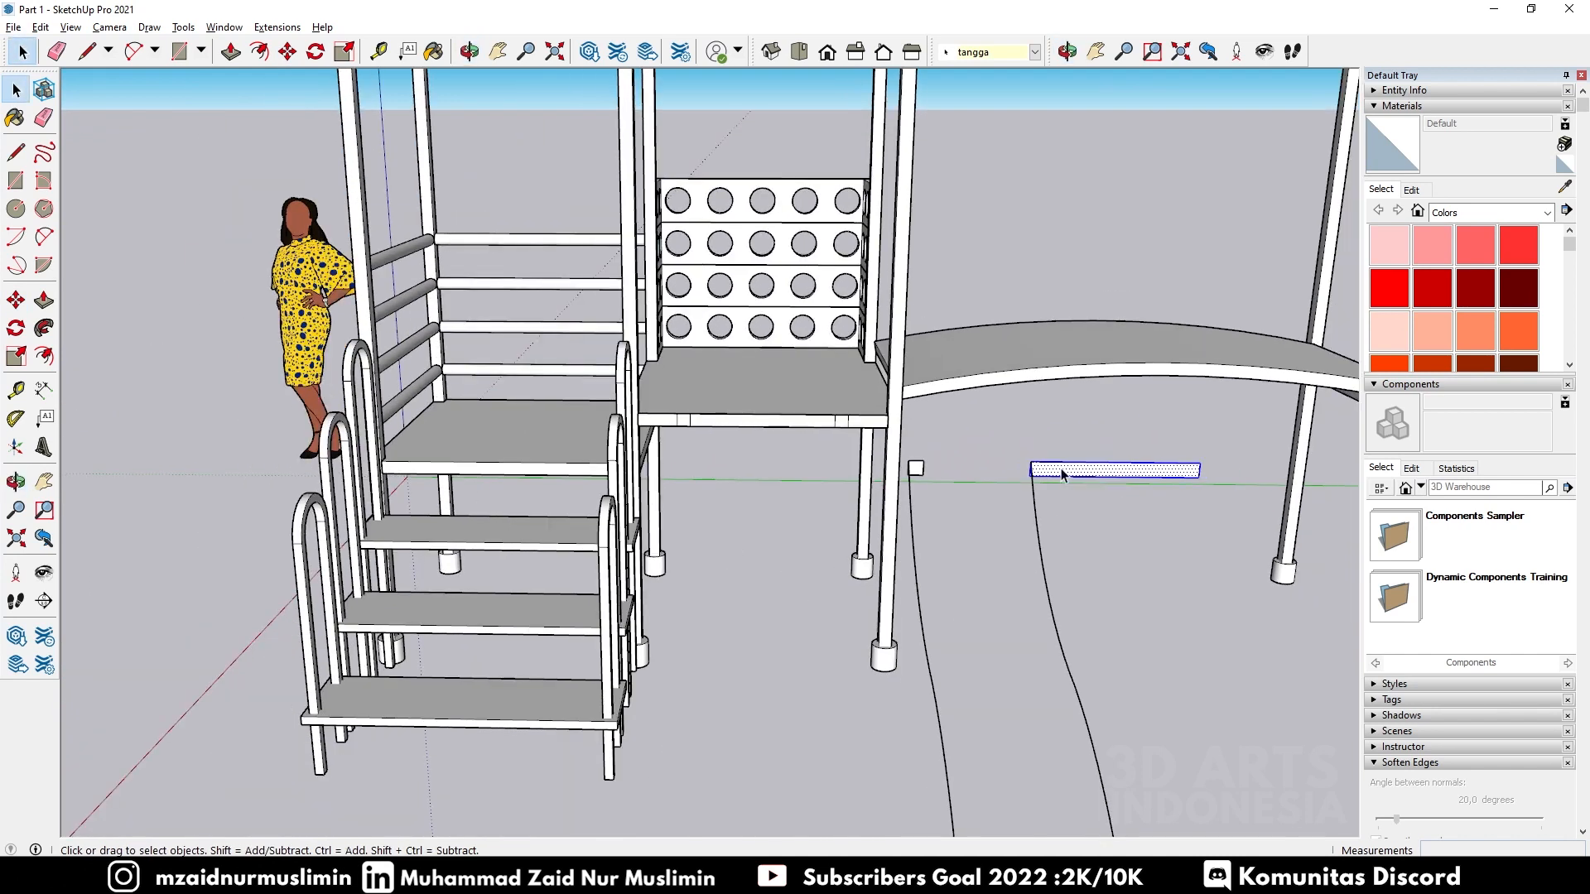
scroll(1048, 466, down, 3)
drag(1019, 429, 1184, 793)
right_click(1066, 469)
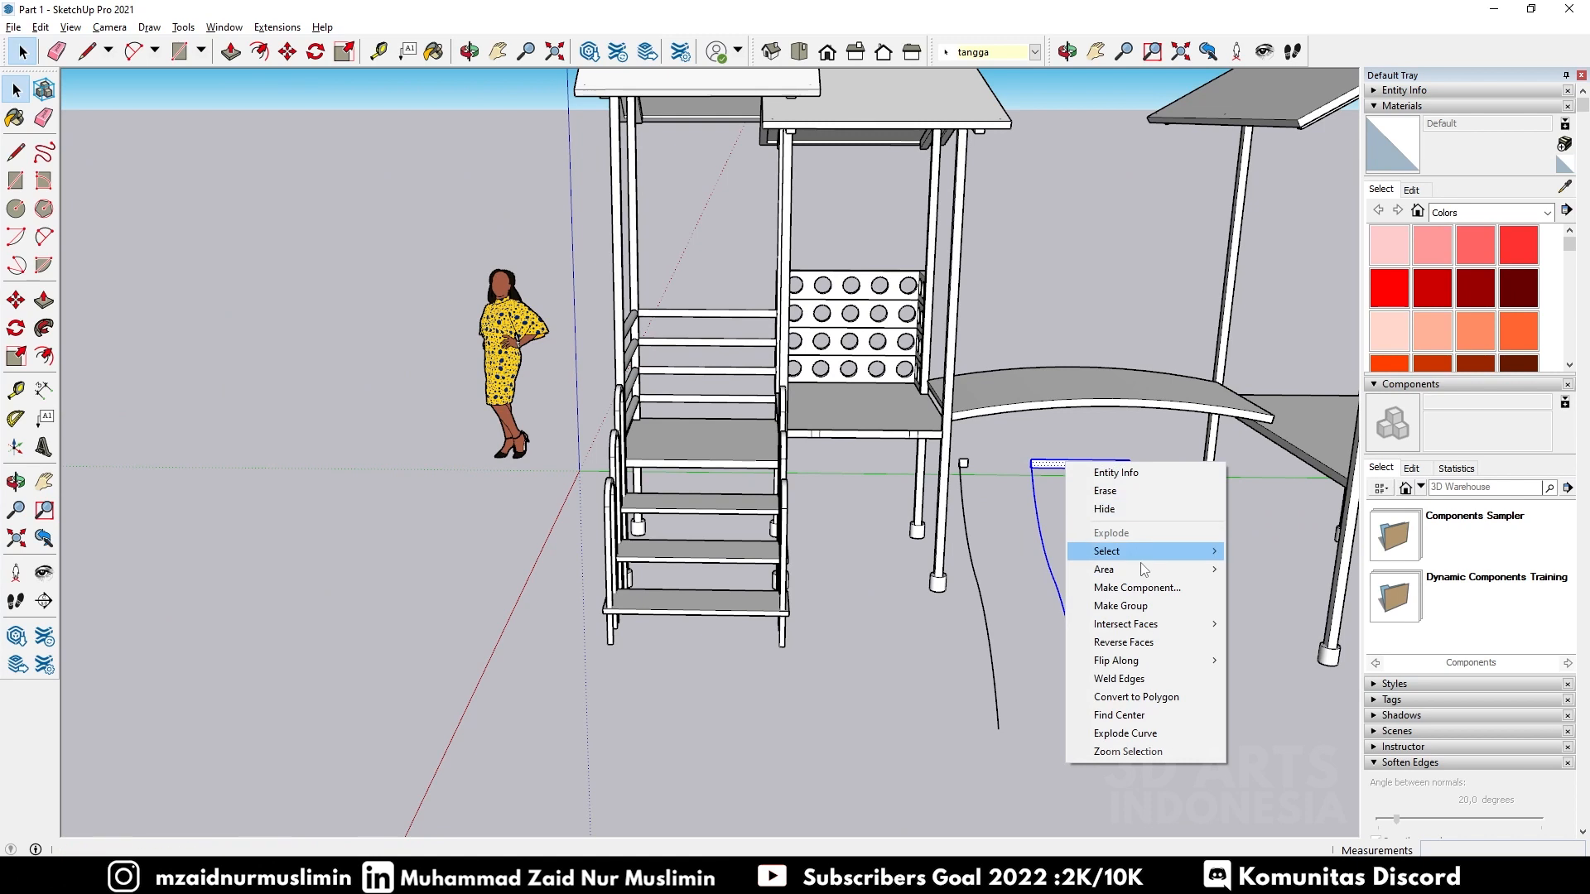
click(1102, 607)
Step: Draw an arc between the lower corners of the long rectangle in the slide group, bulging about 0.05 m downward
scroll(1073, 465, up, 6)
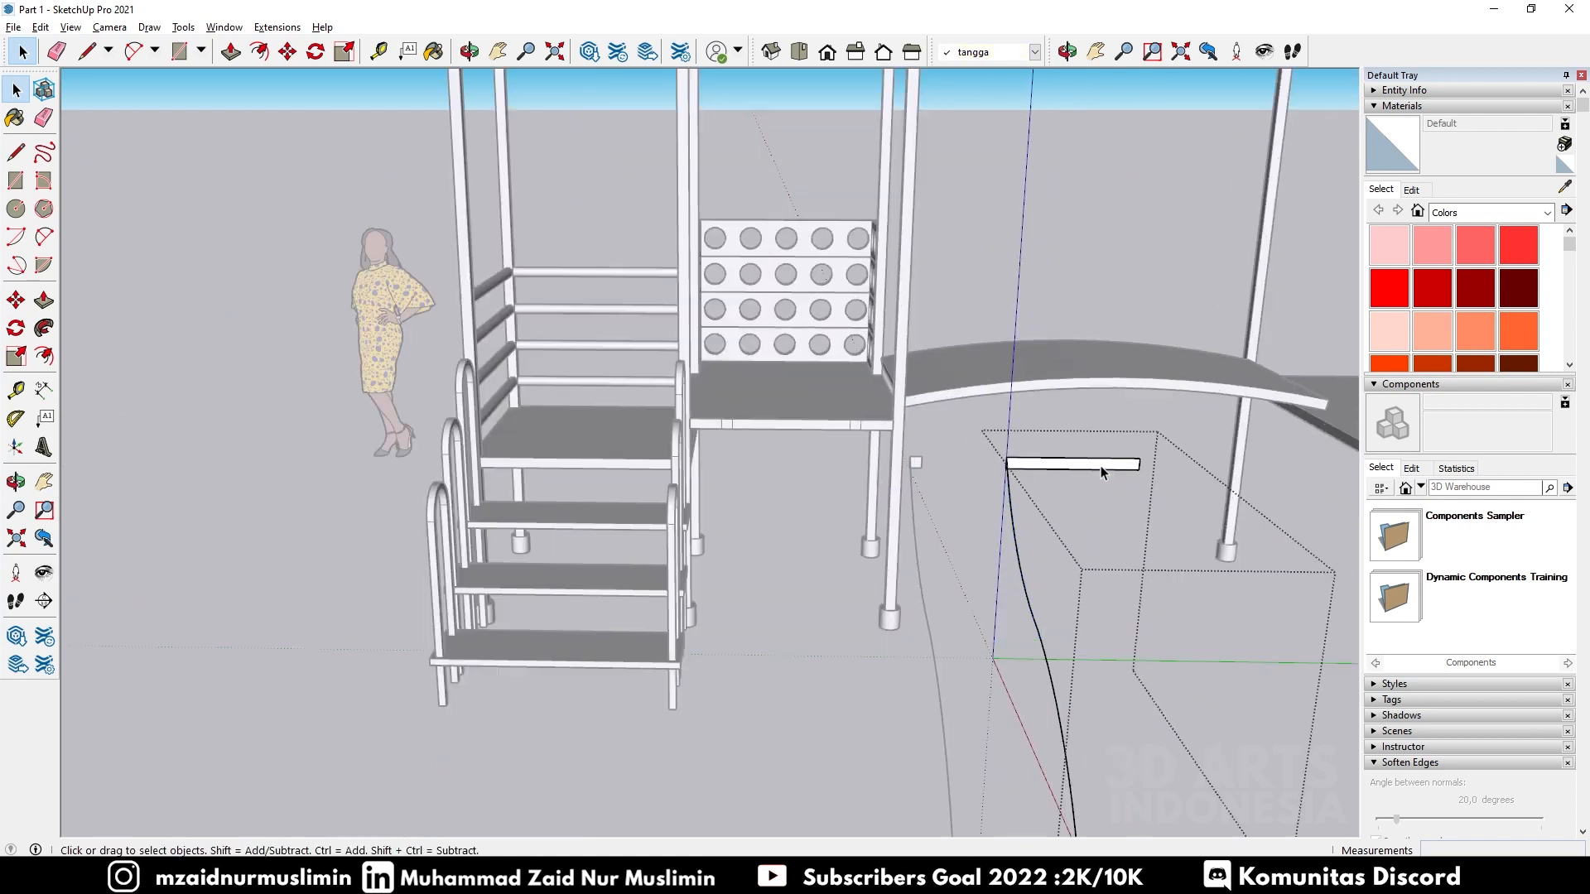
scroll(932, 424, up, 1)
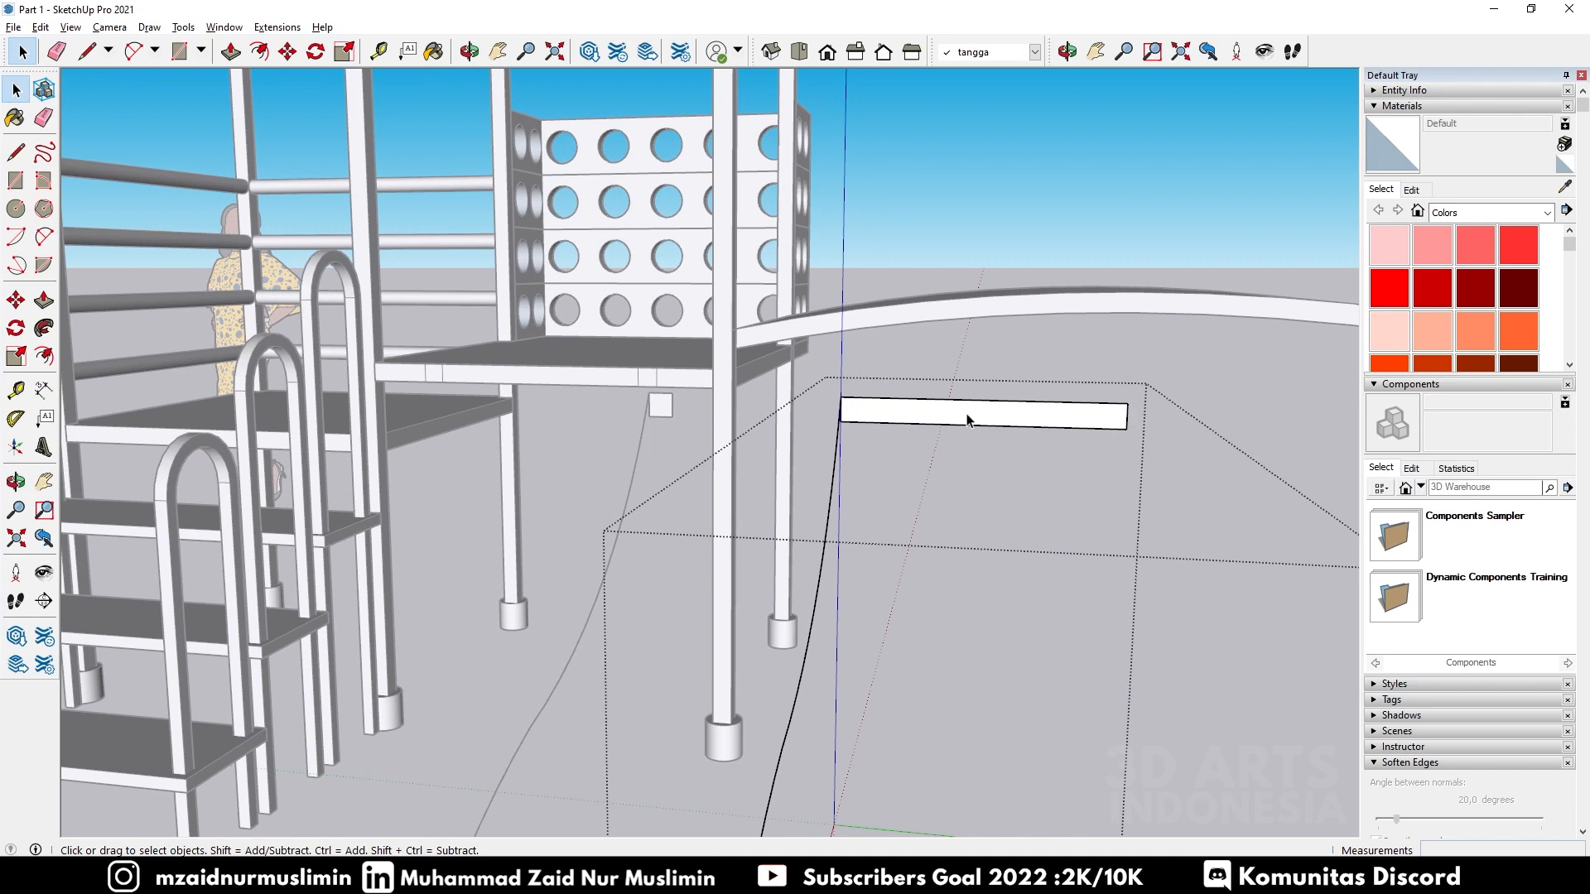
key(a)
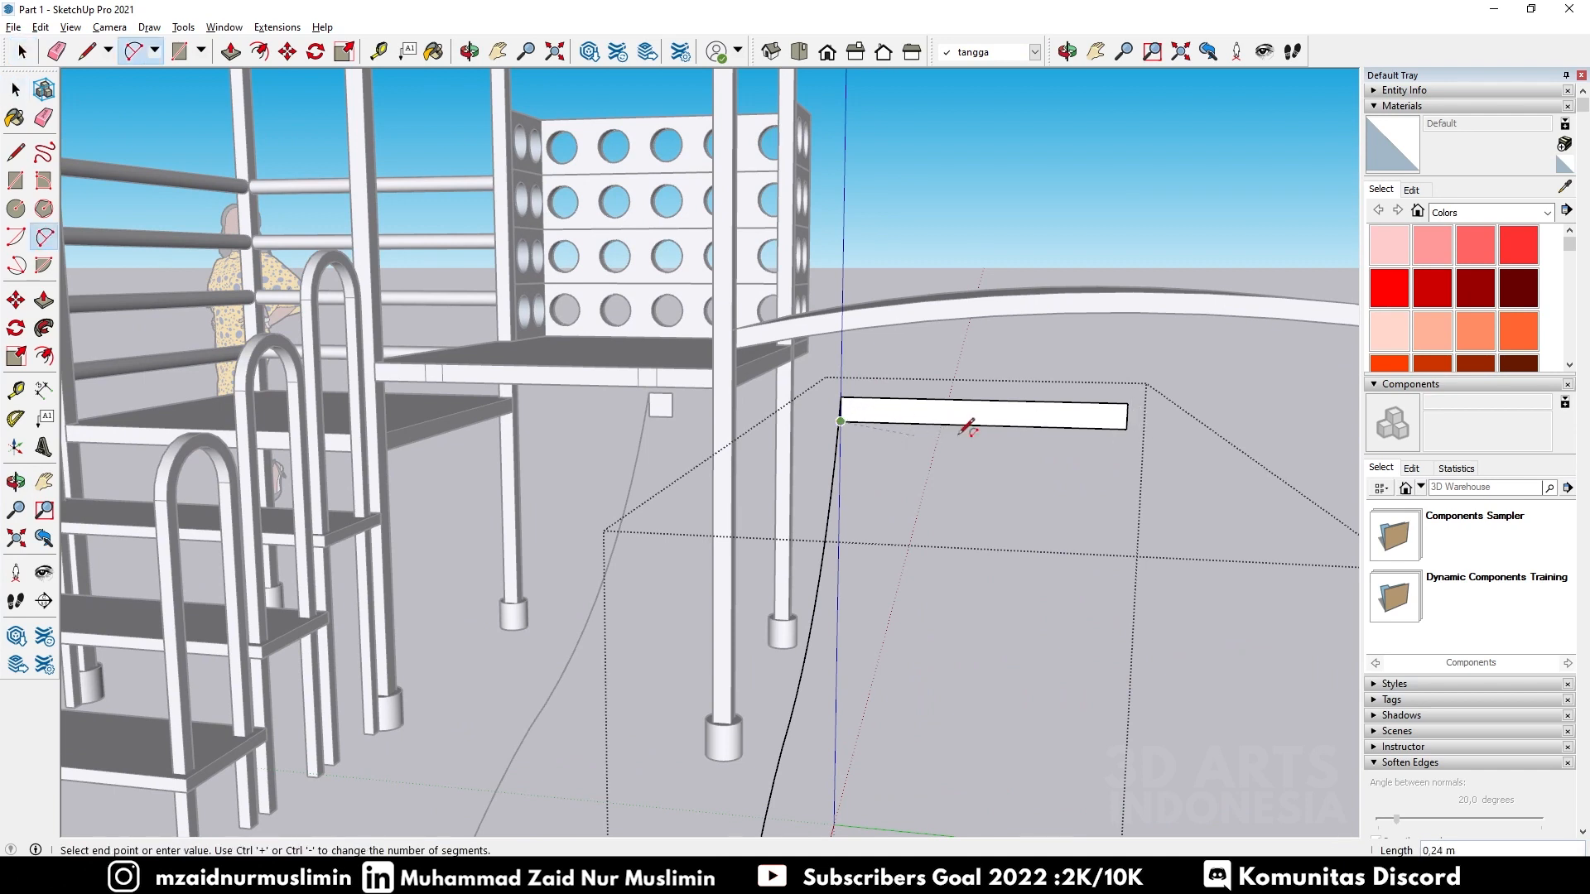
click(1127, 428)
key(Escape)
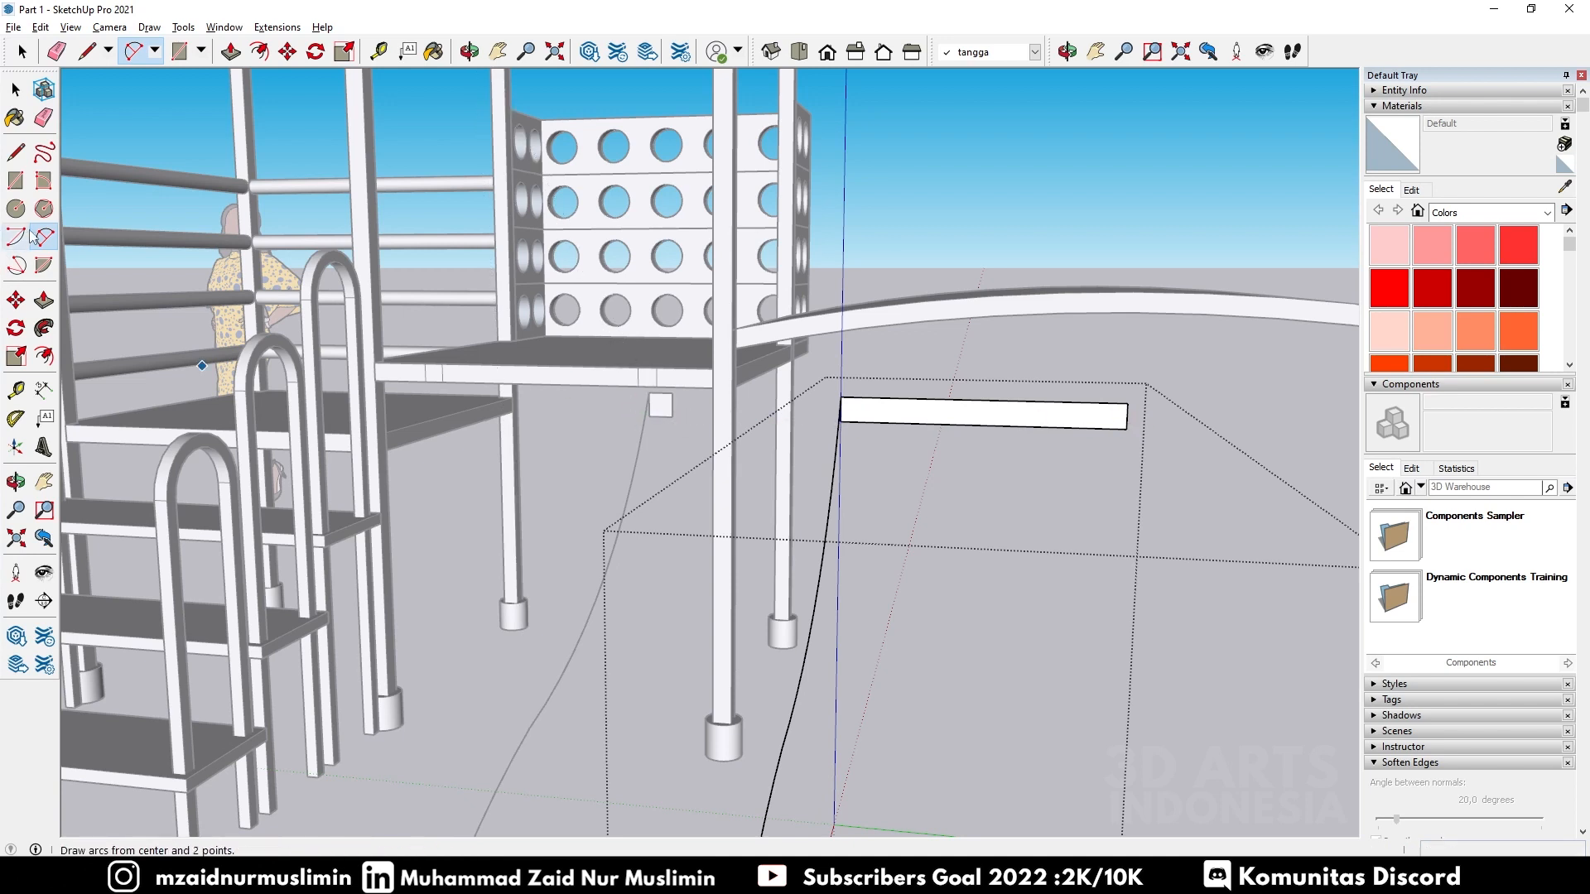
middle_drag(1030, 428, 862, 429)
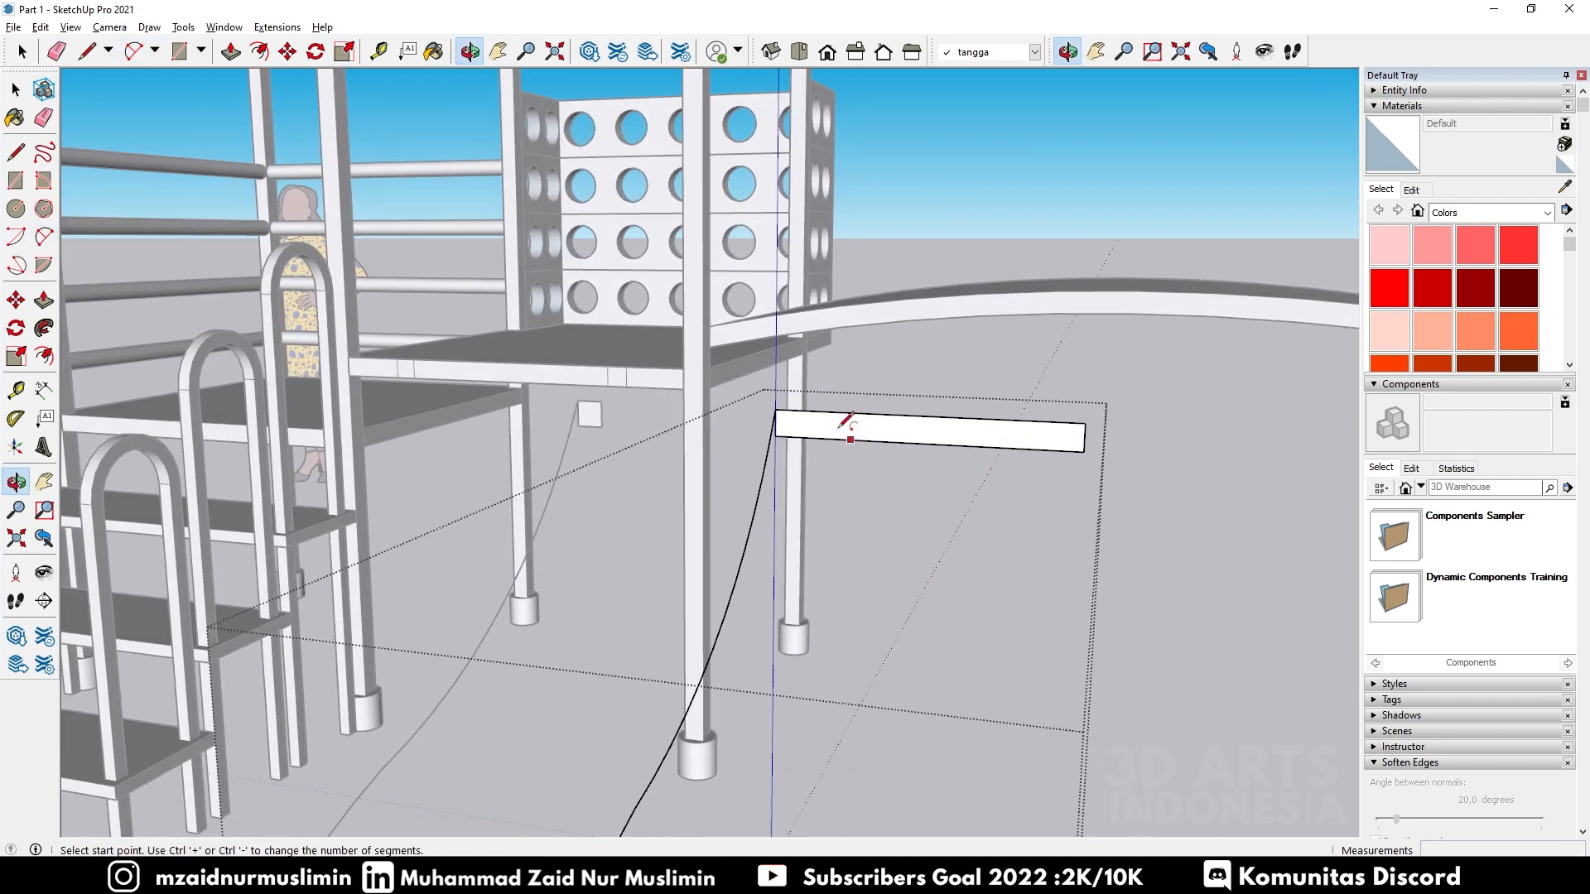
click(775, 436)
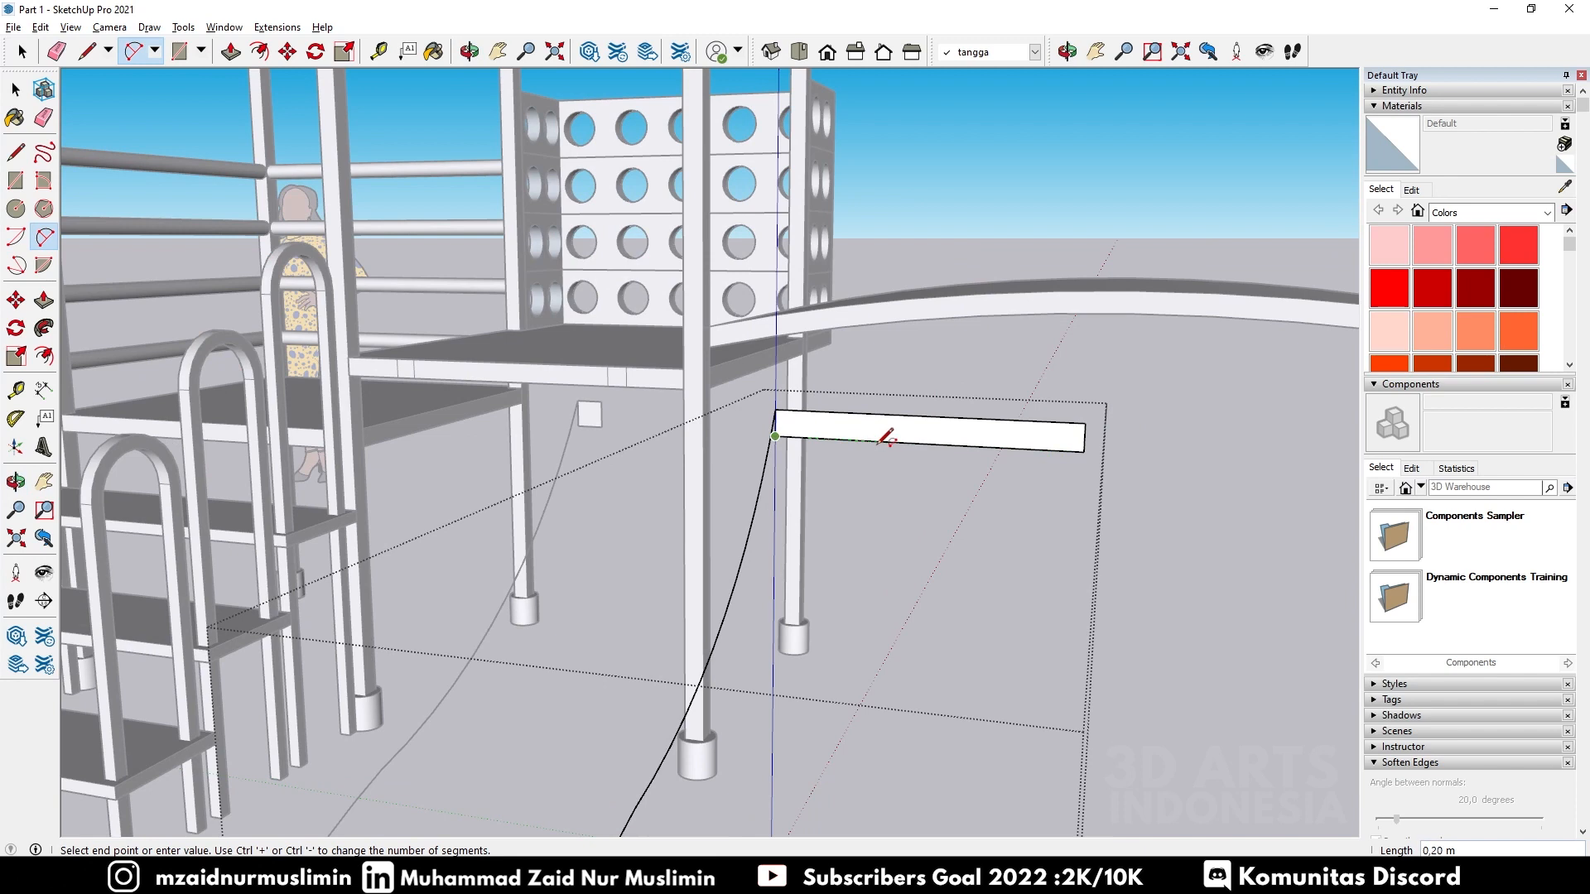
click(1083, 451)
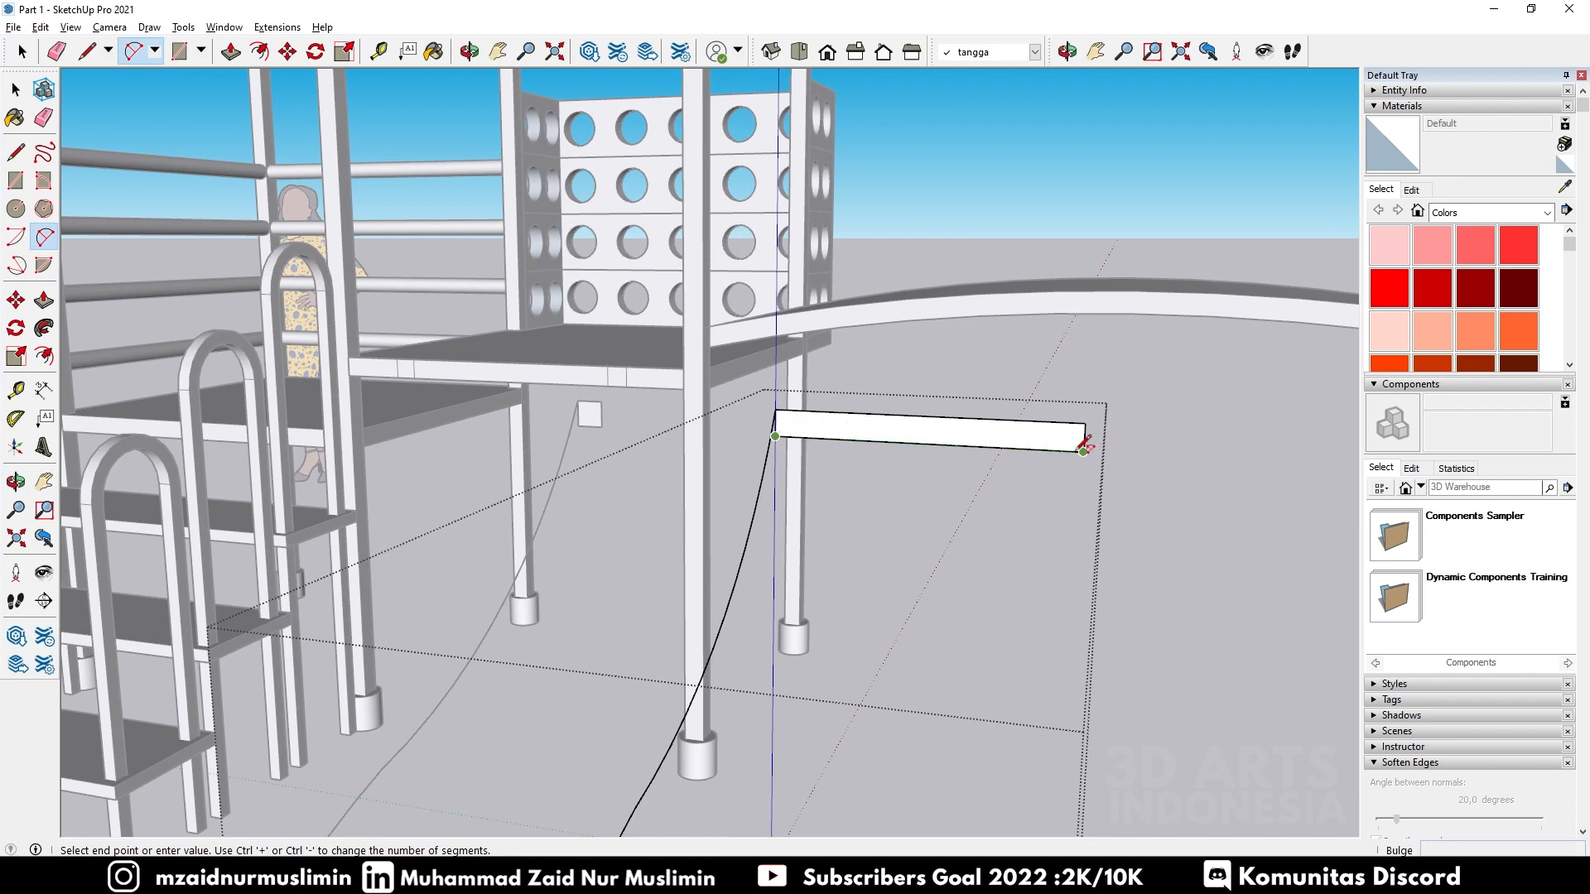
click(934, 468)
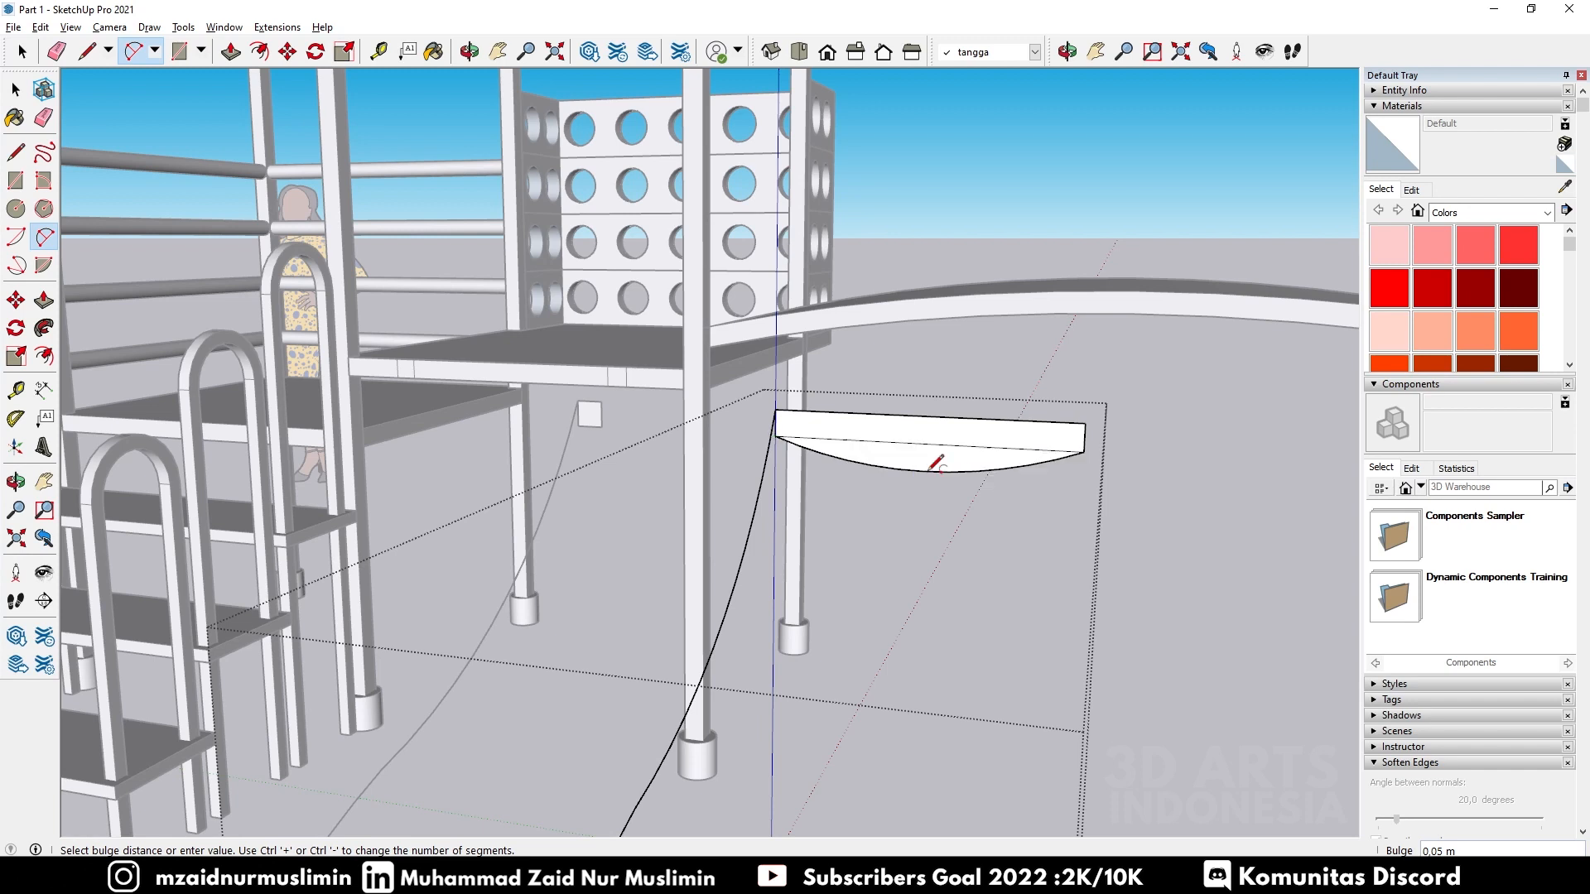
Step: Copy the arc up to the rectangle's upper corners, and erase the straight edges to leave a curved profile
key(space)
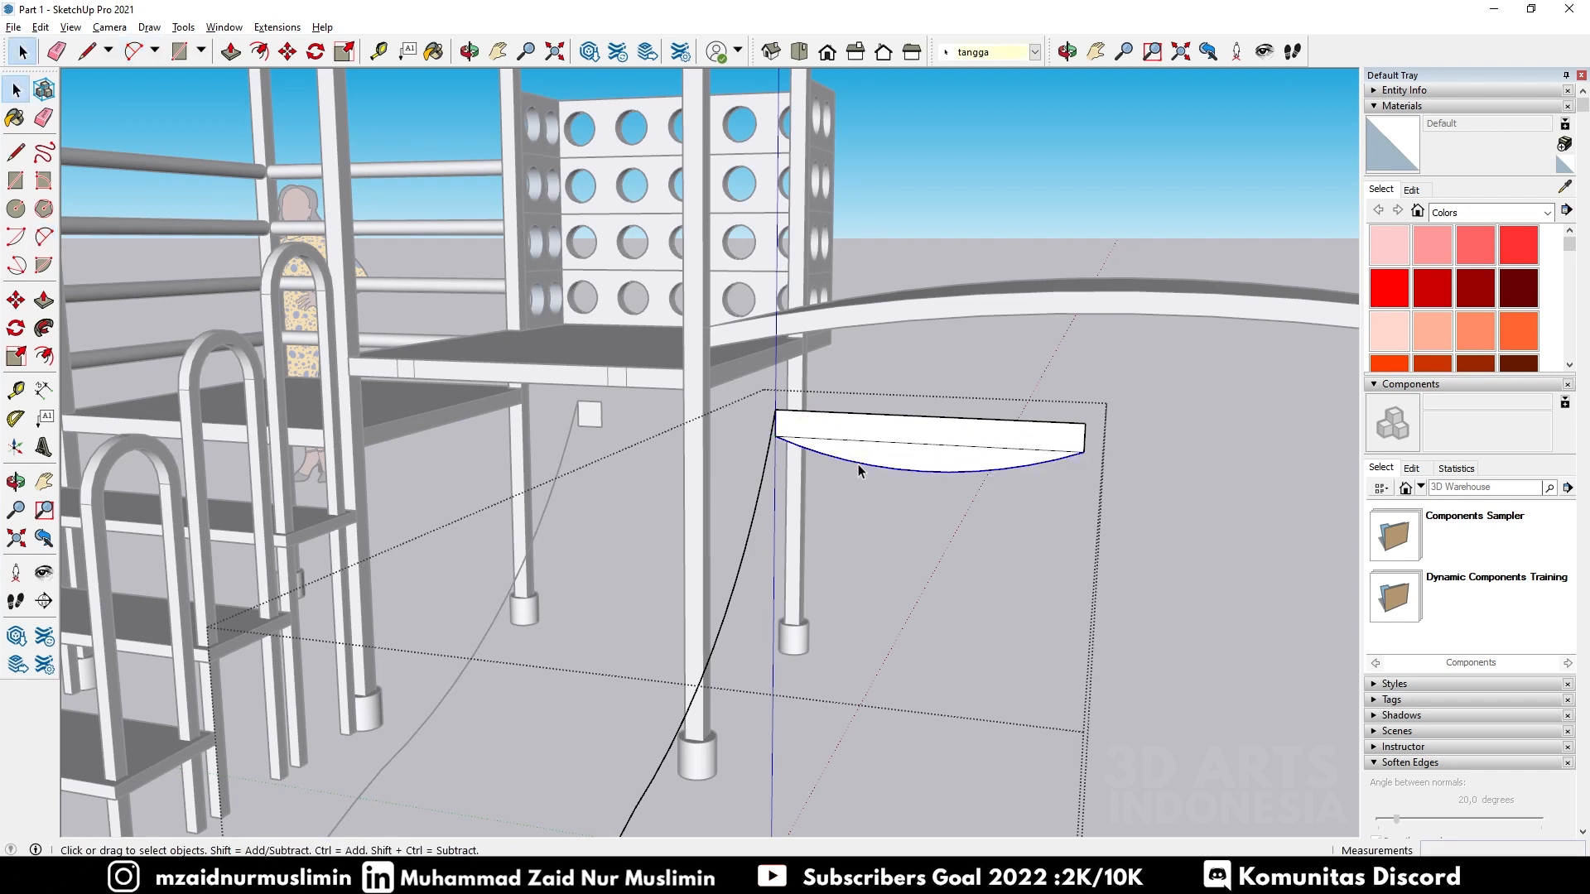
key(m)
click(786, 431)
key(Escape)
key(e)
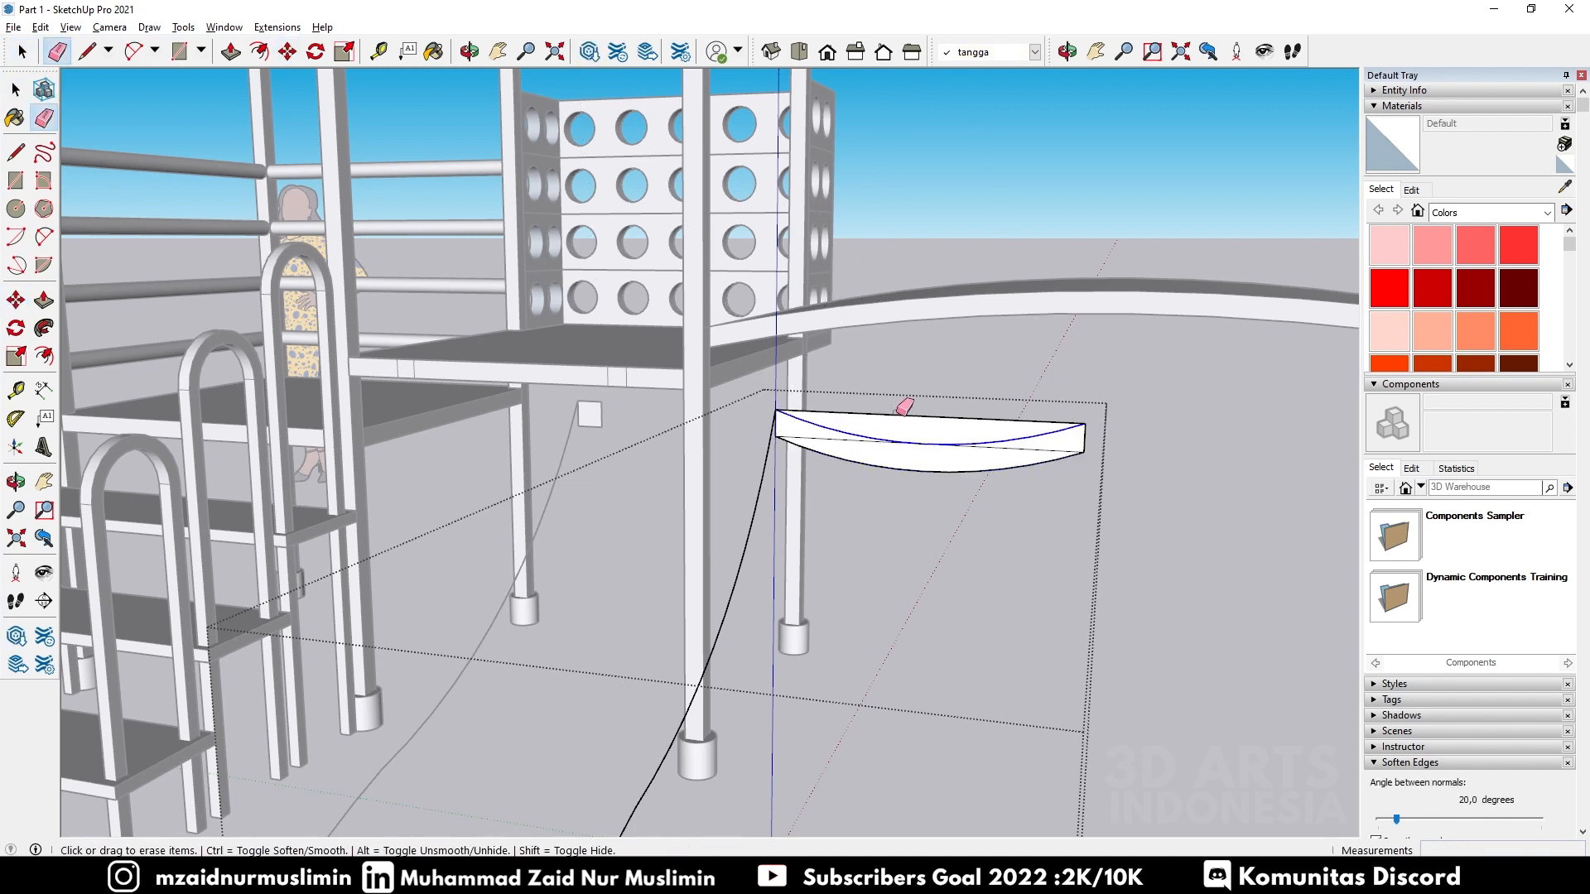
click(903, 410)
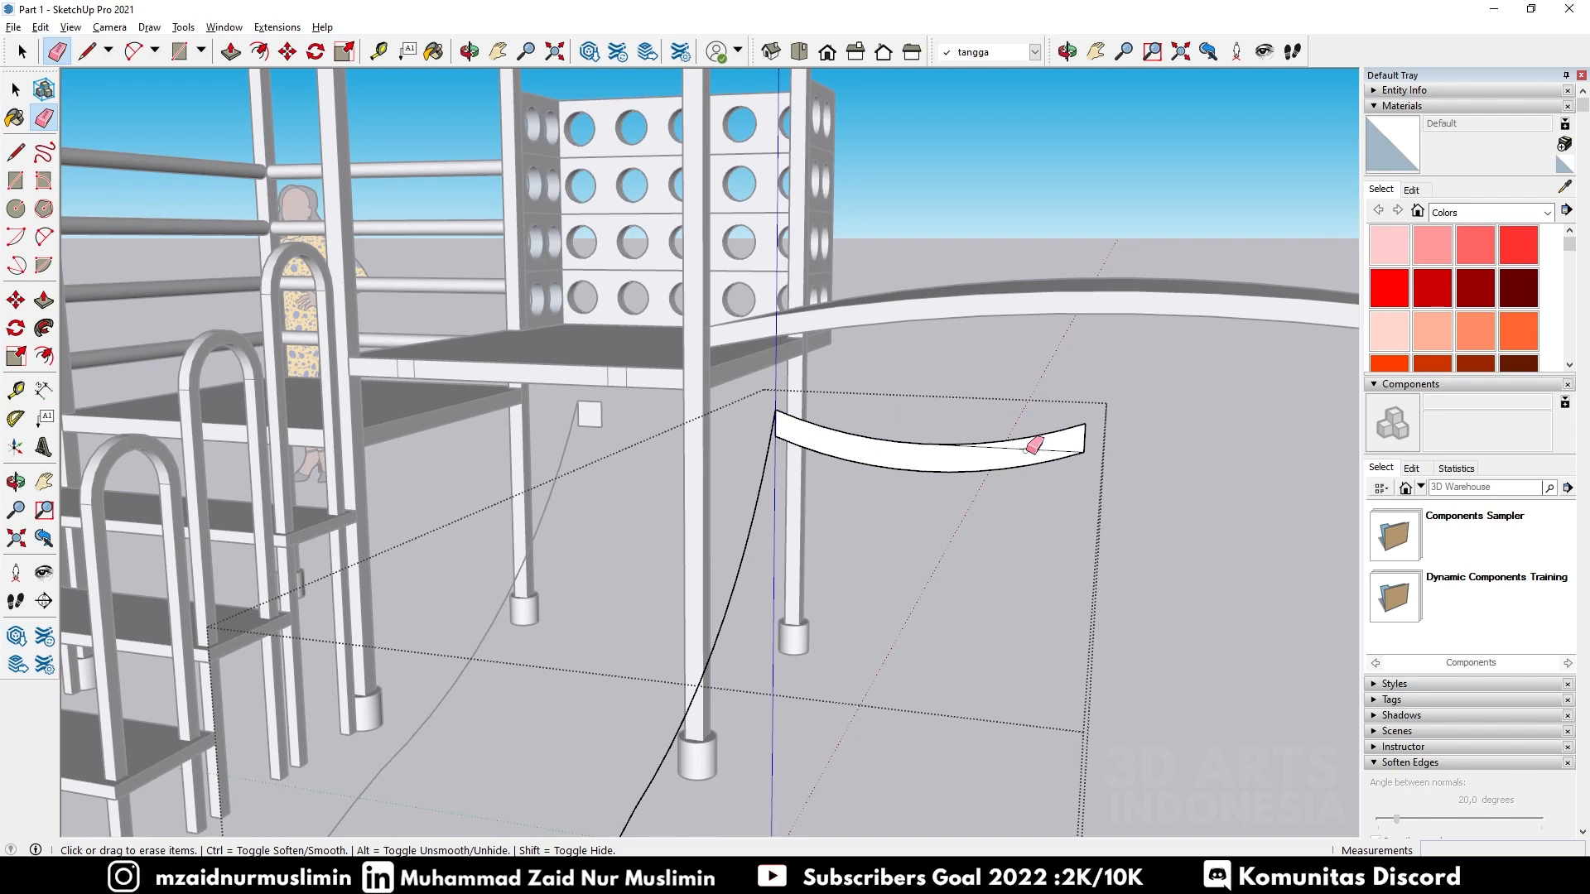
middle_drag(933, 433, 805, 412)
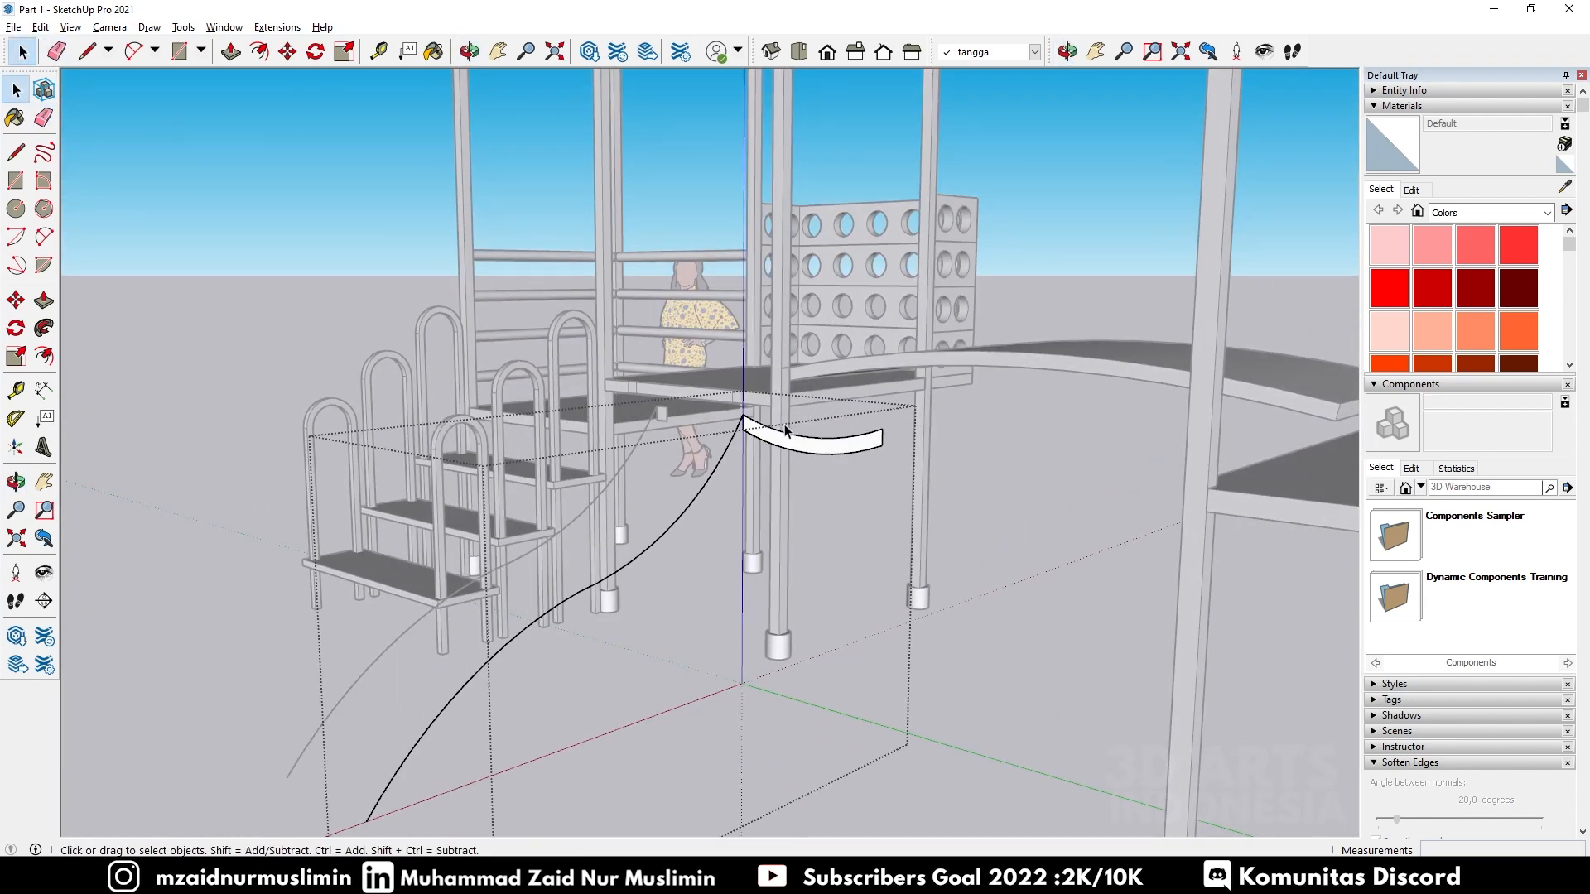
Step: Extrude the curved profile along the full S-shaped path with Follow Me to form the sliding surface, and leave the group
middle_drag(830, 424, 838, 362)
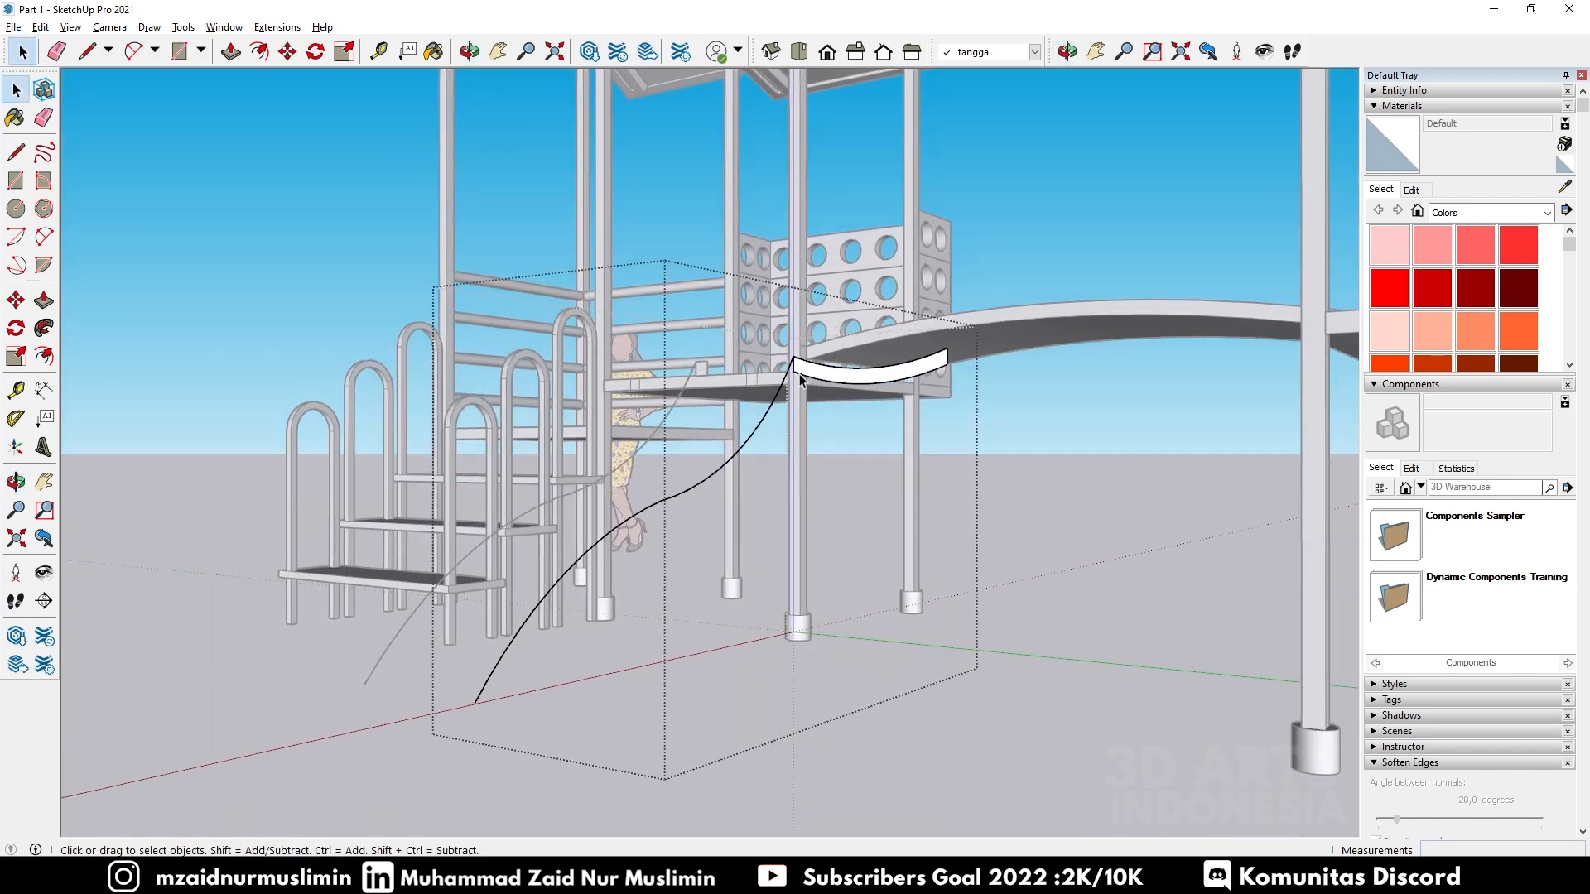
middle_drag(831, 372, 65, 319)
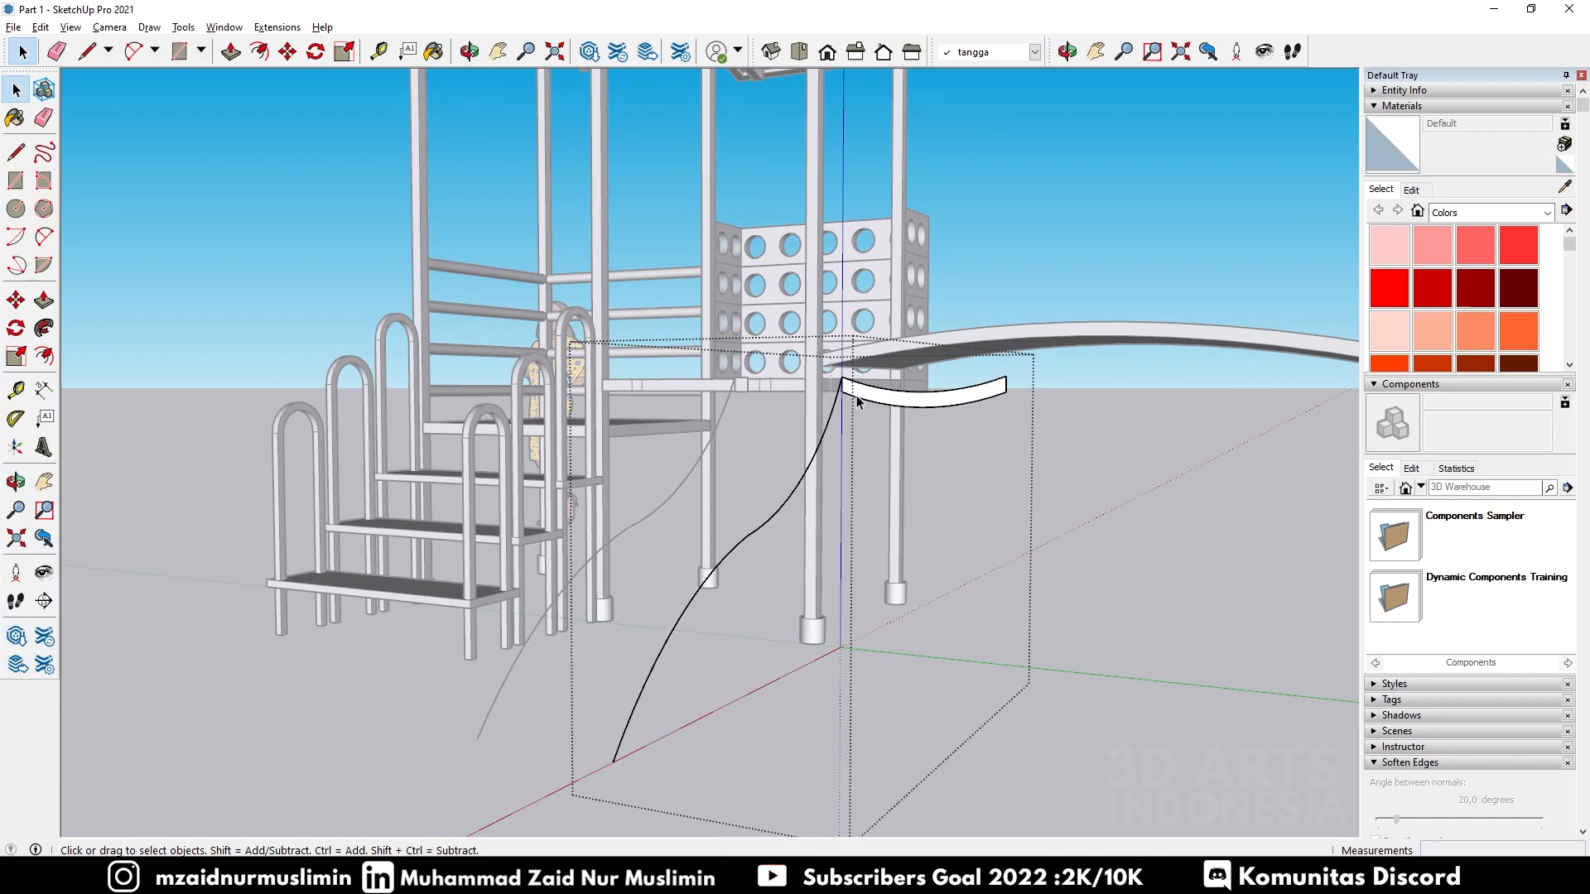
click(44, 331)
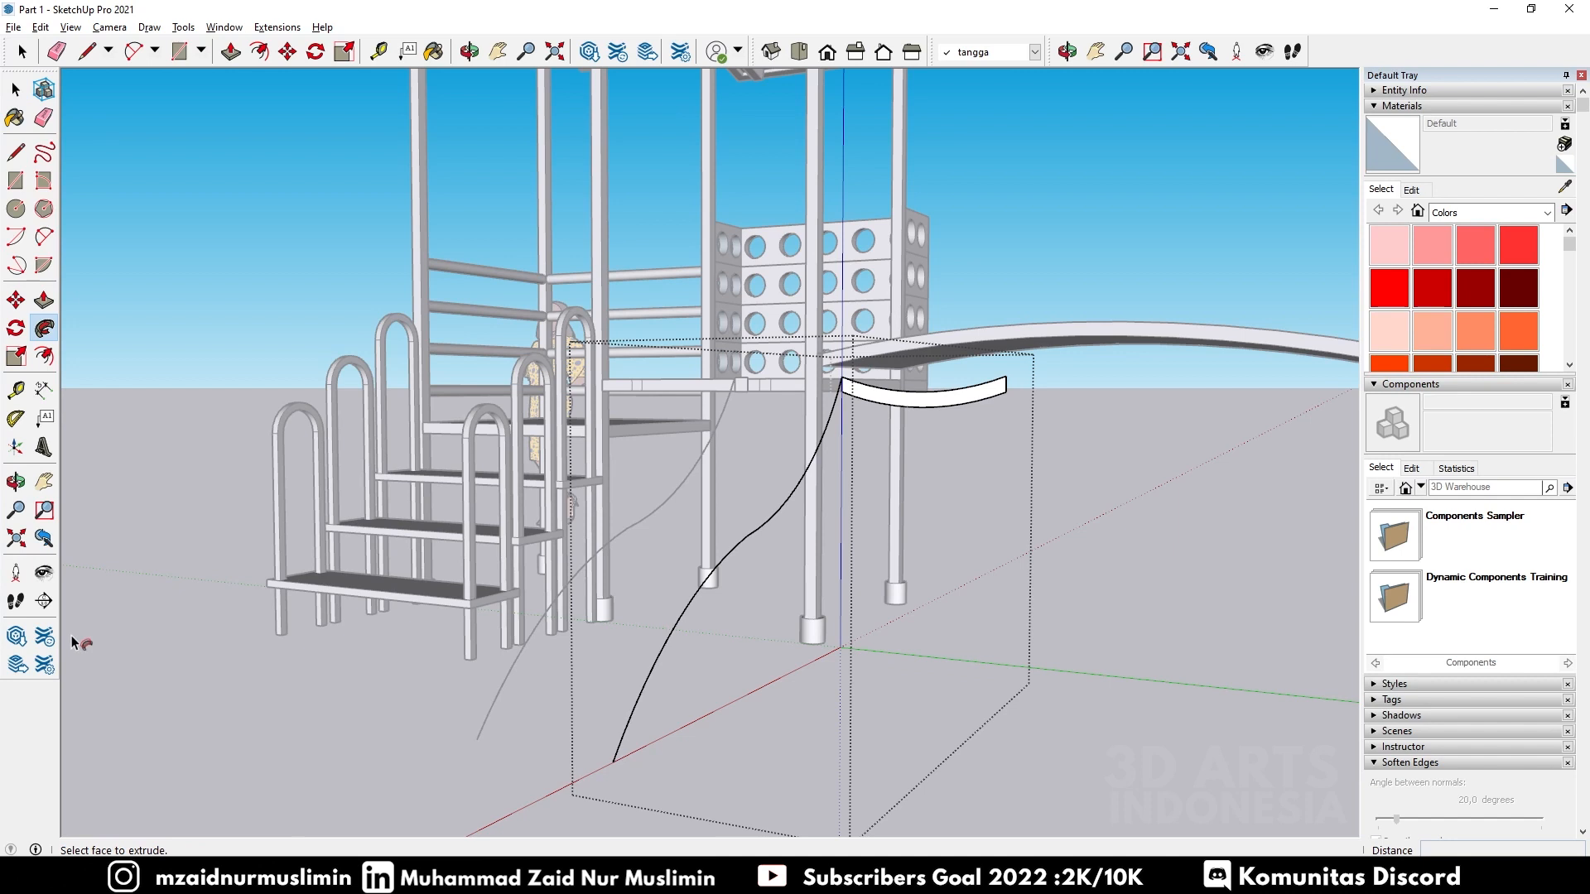
right_click(1331, 55)
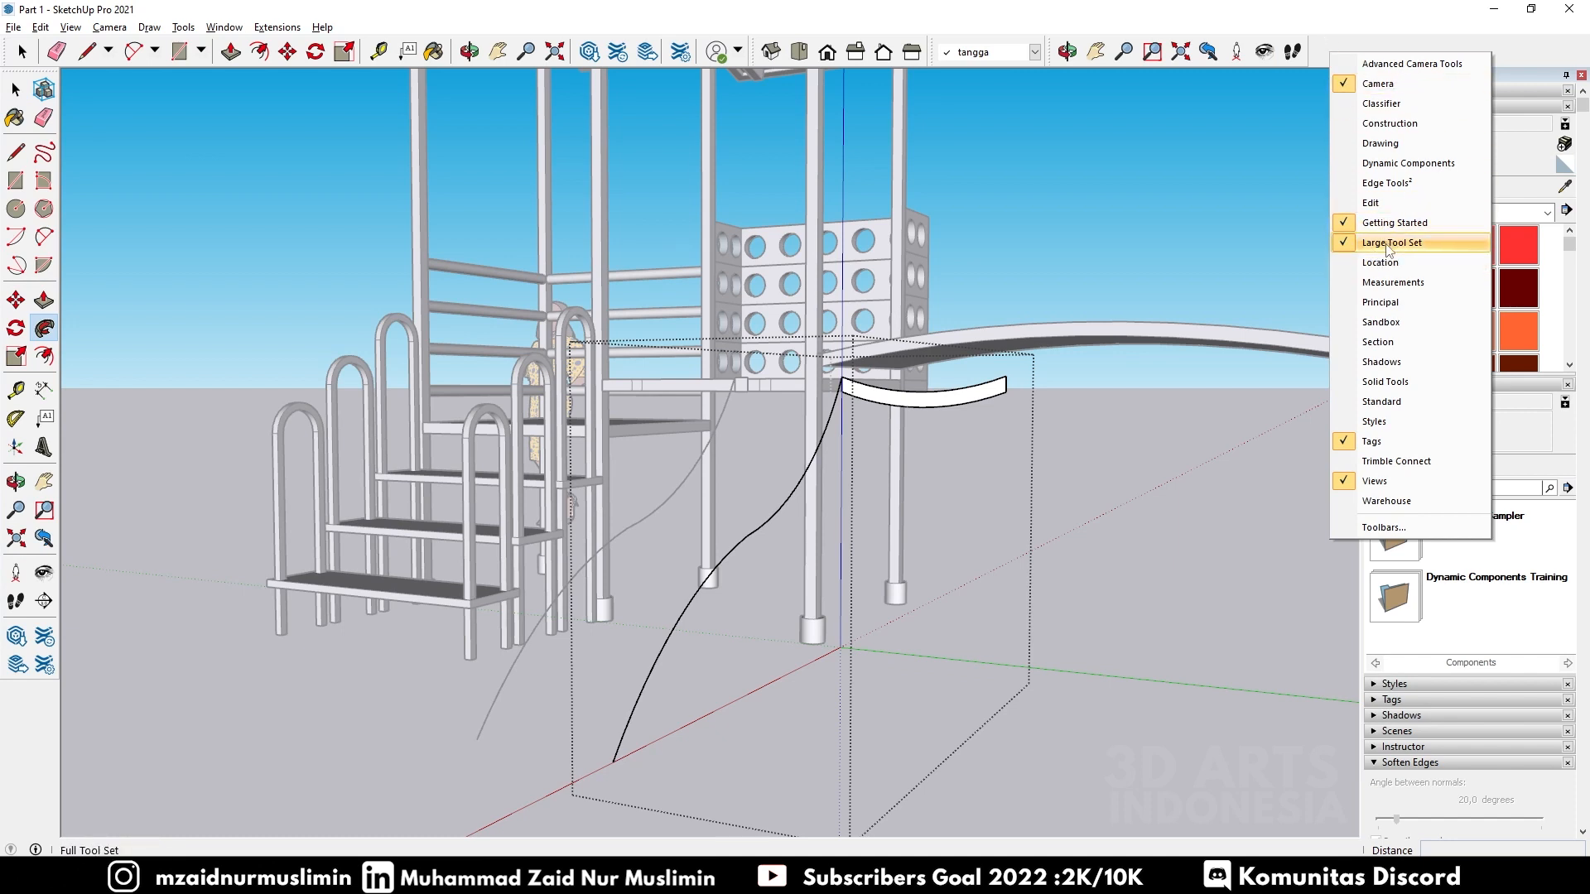
click(1040, 472)
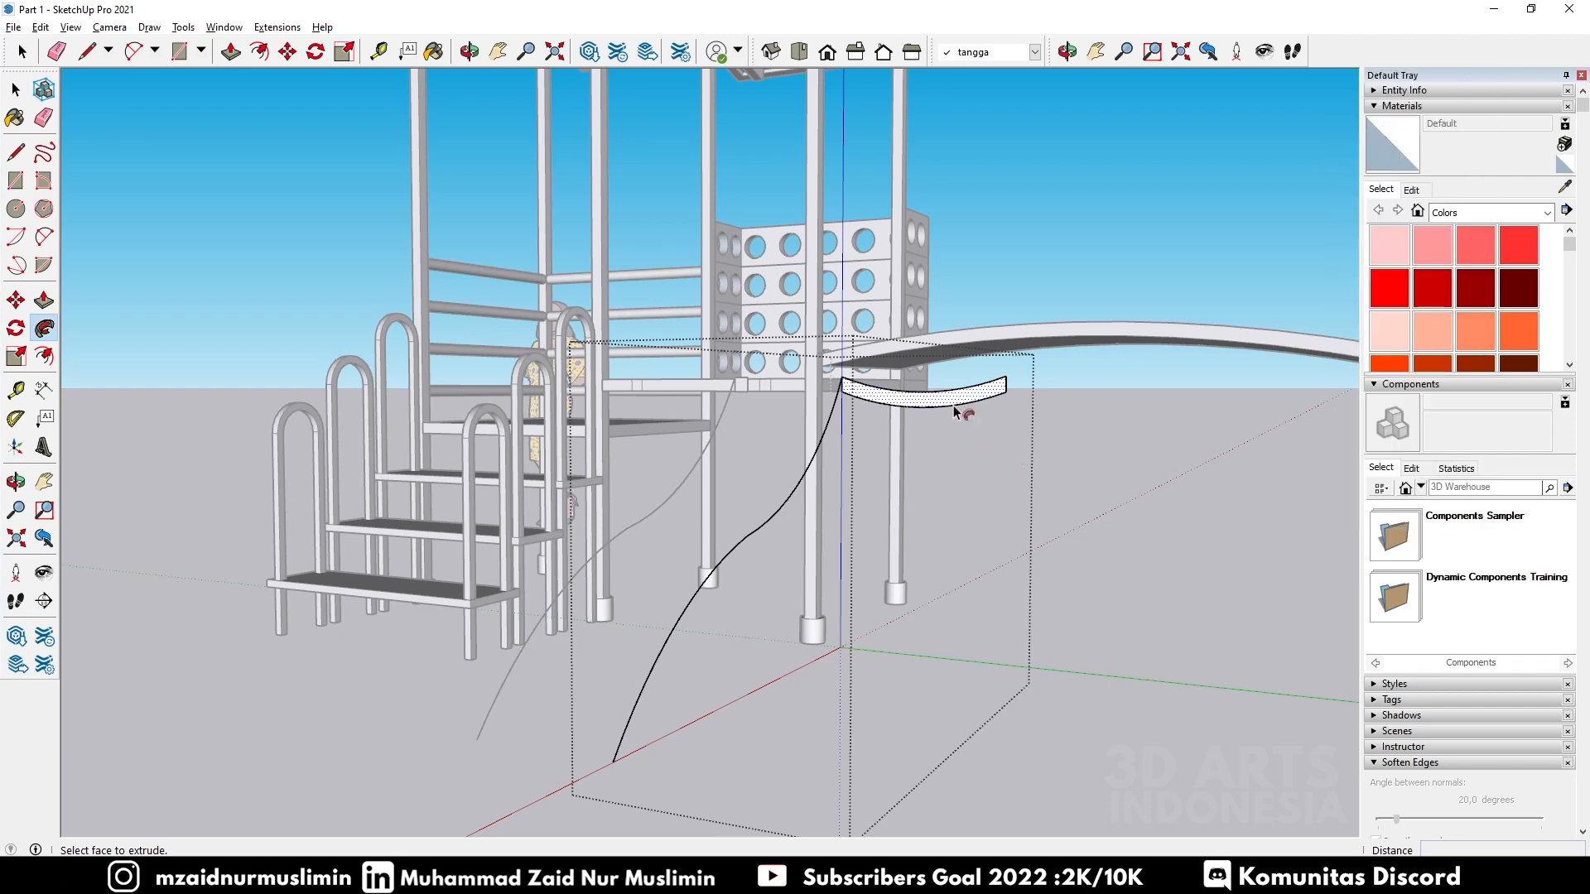
click(901, 404)
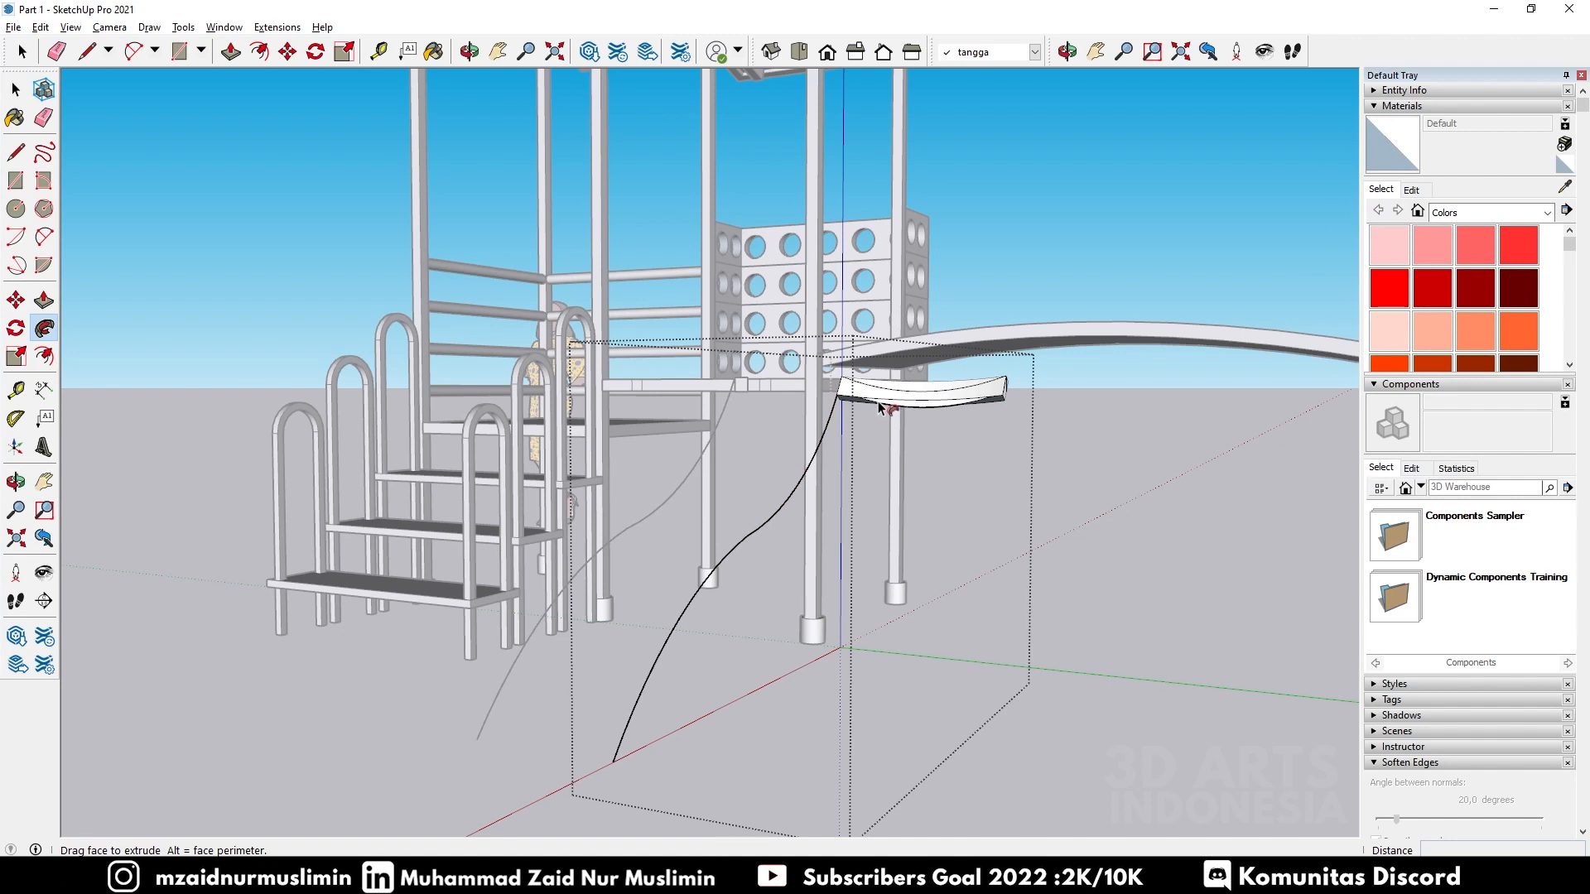
drag(839, 401, 615, 768)
middle_drag(639, 729, 837, 668)
key(space)
click(1143, 568)
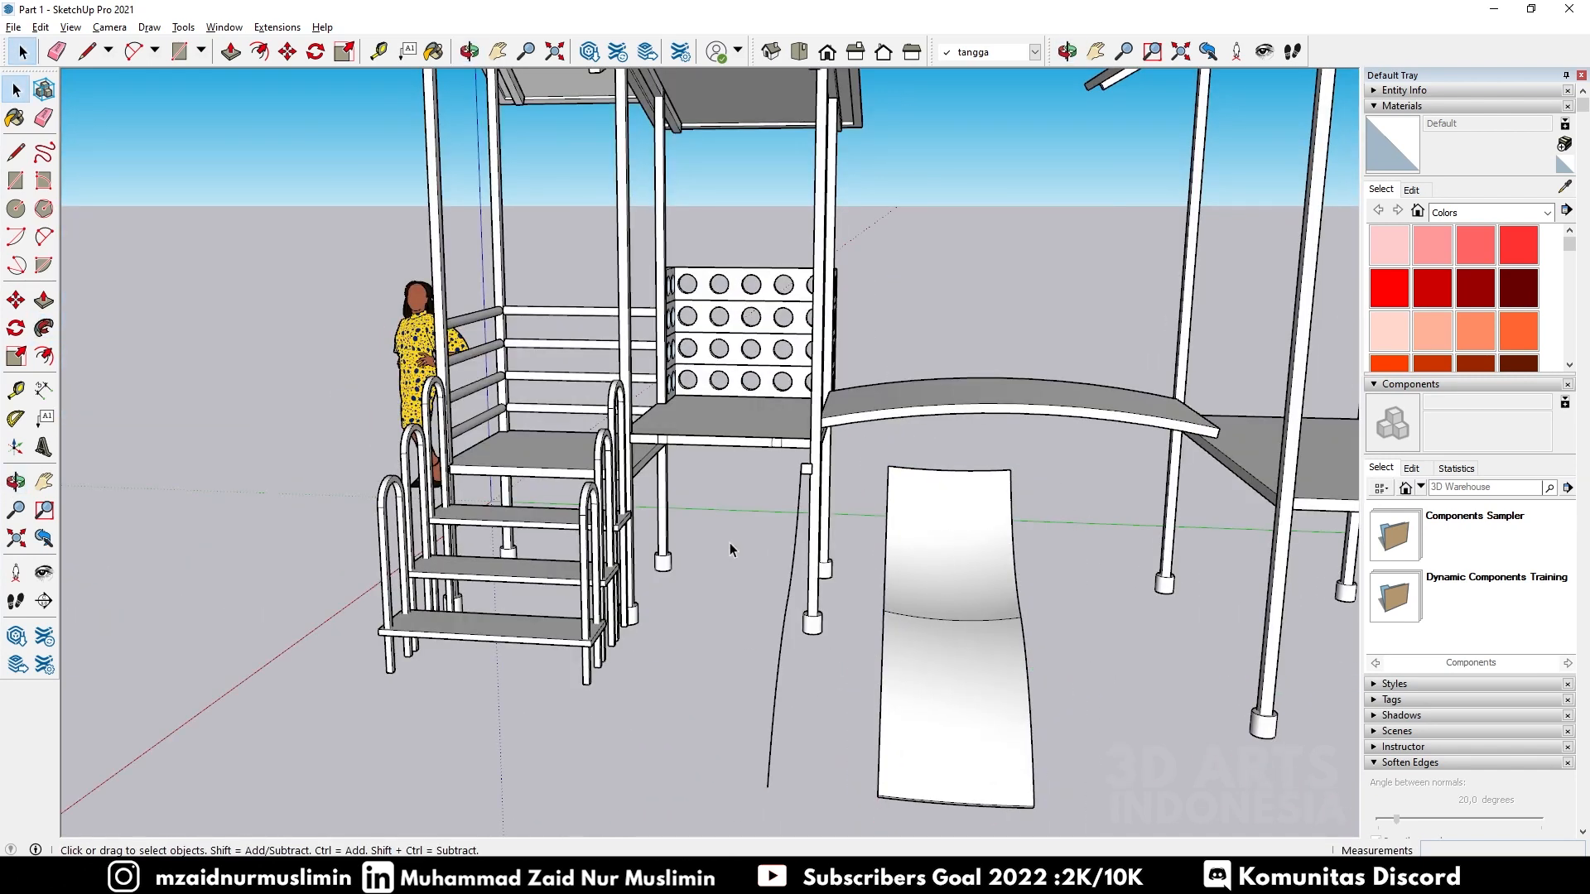
Step: Group the small square with the slide curve attached to it, and open that group for editing
middle_drag(729, 544, 1176, 500)
middle_drag(875, 609, 1015, 520)
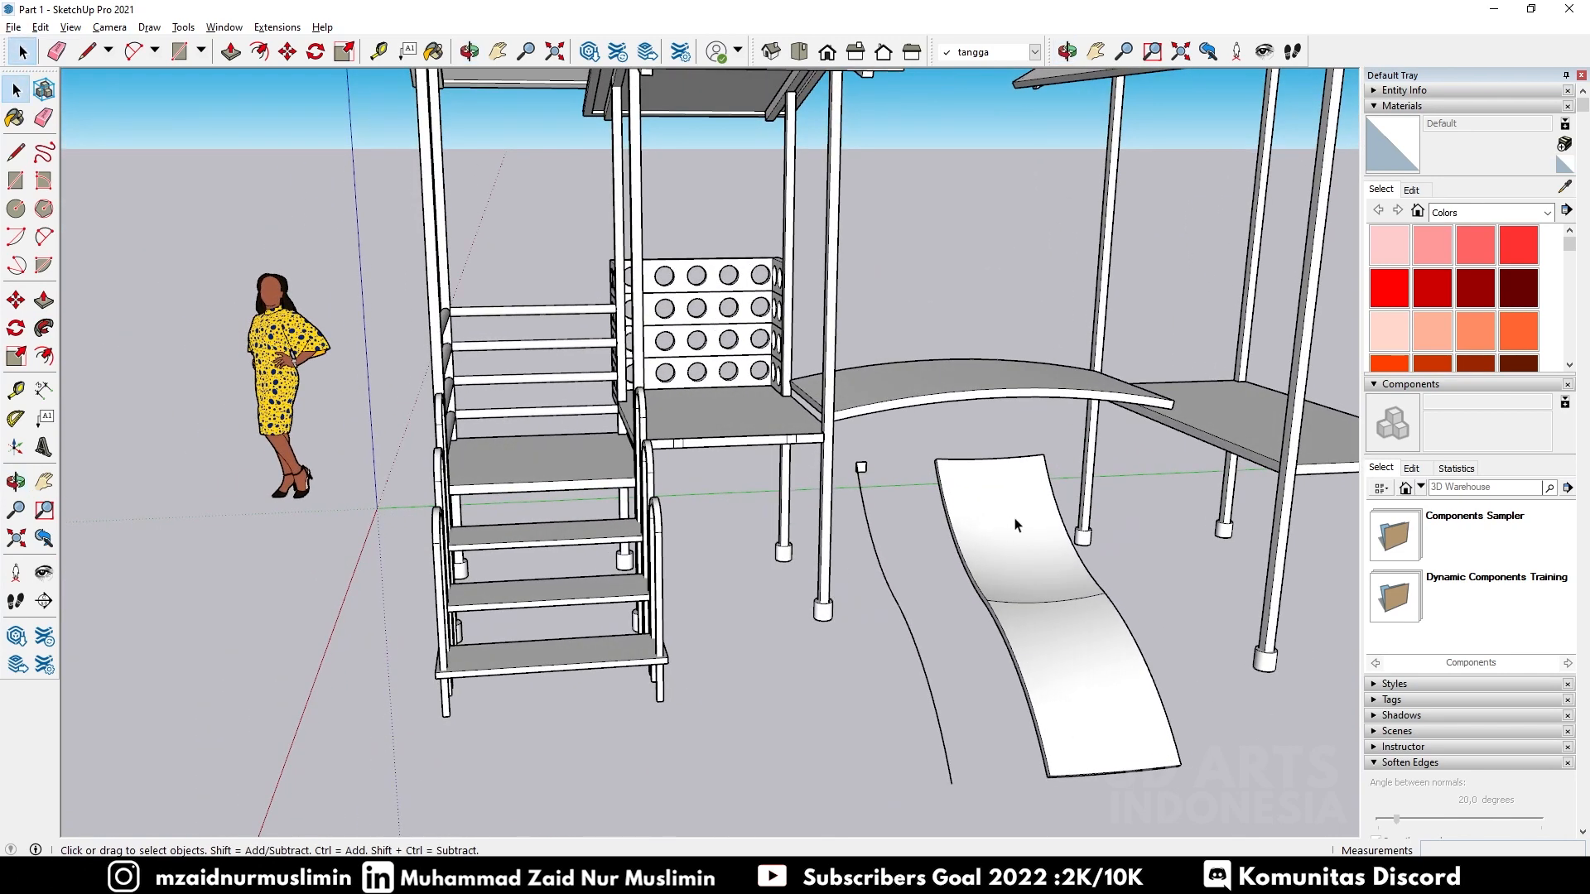
scroll(822, 476, up, 5)
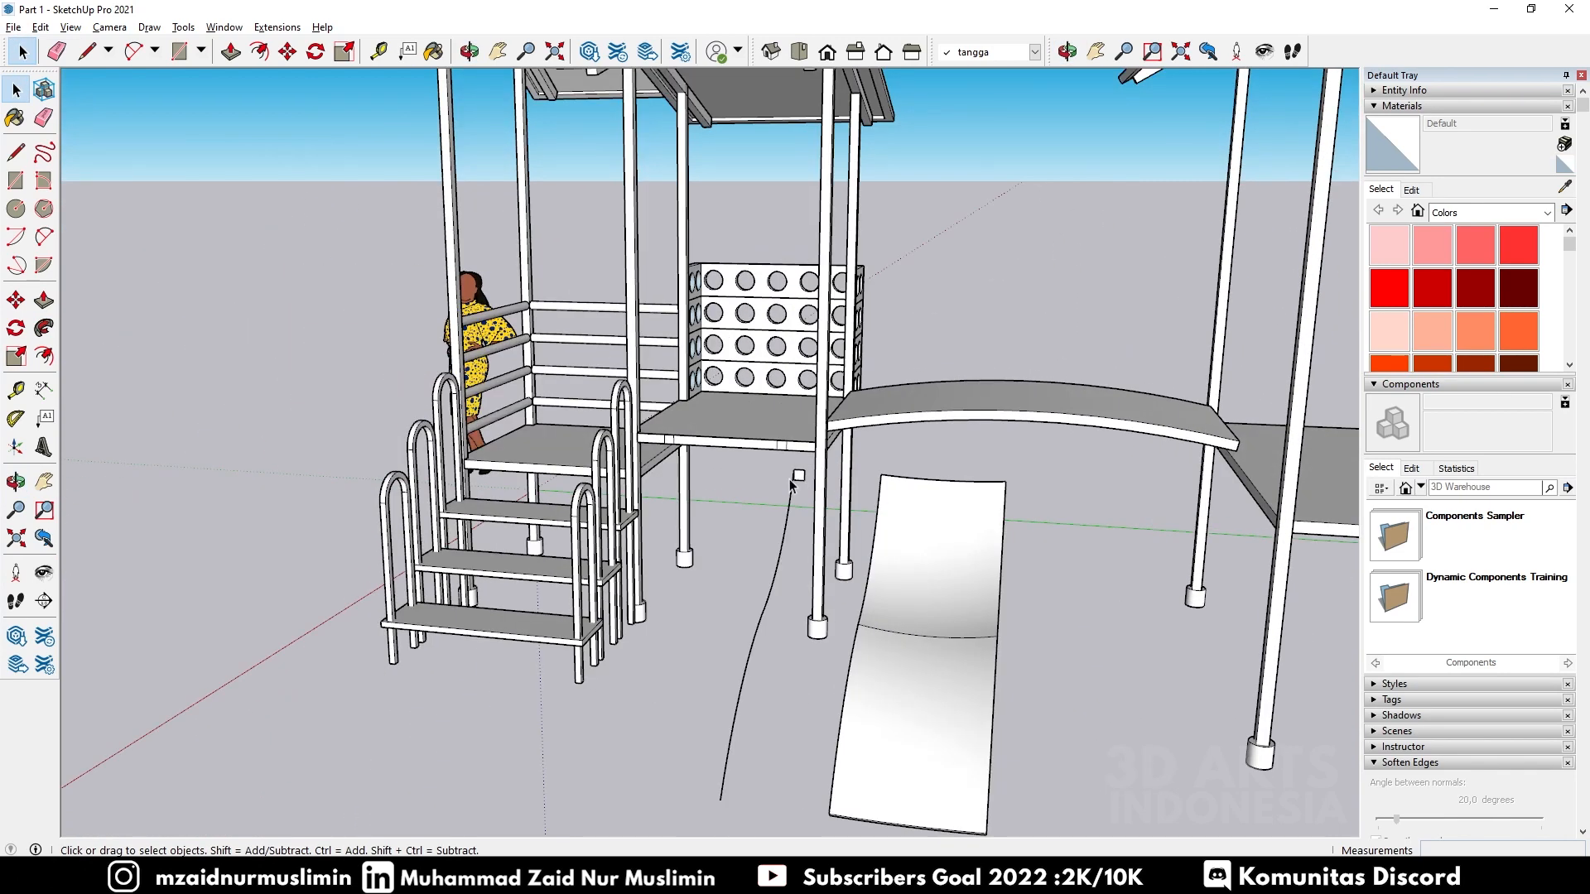
scroll(801, 476, up, 6)
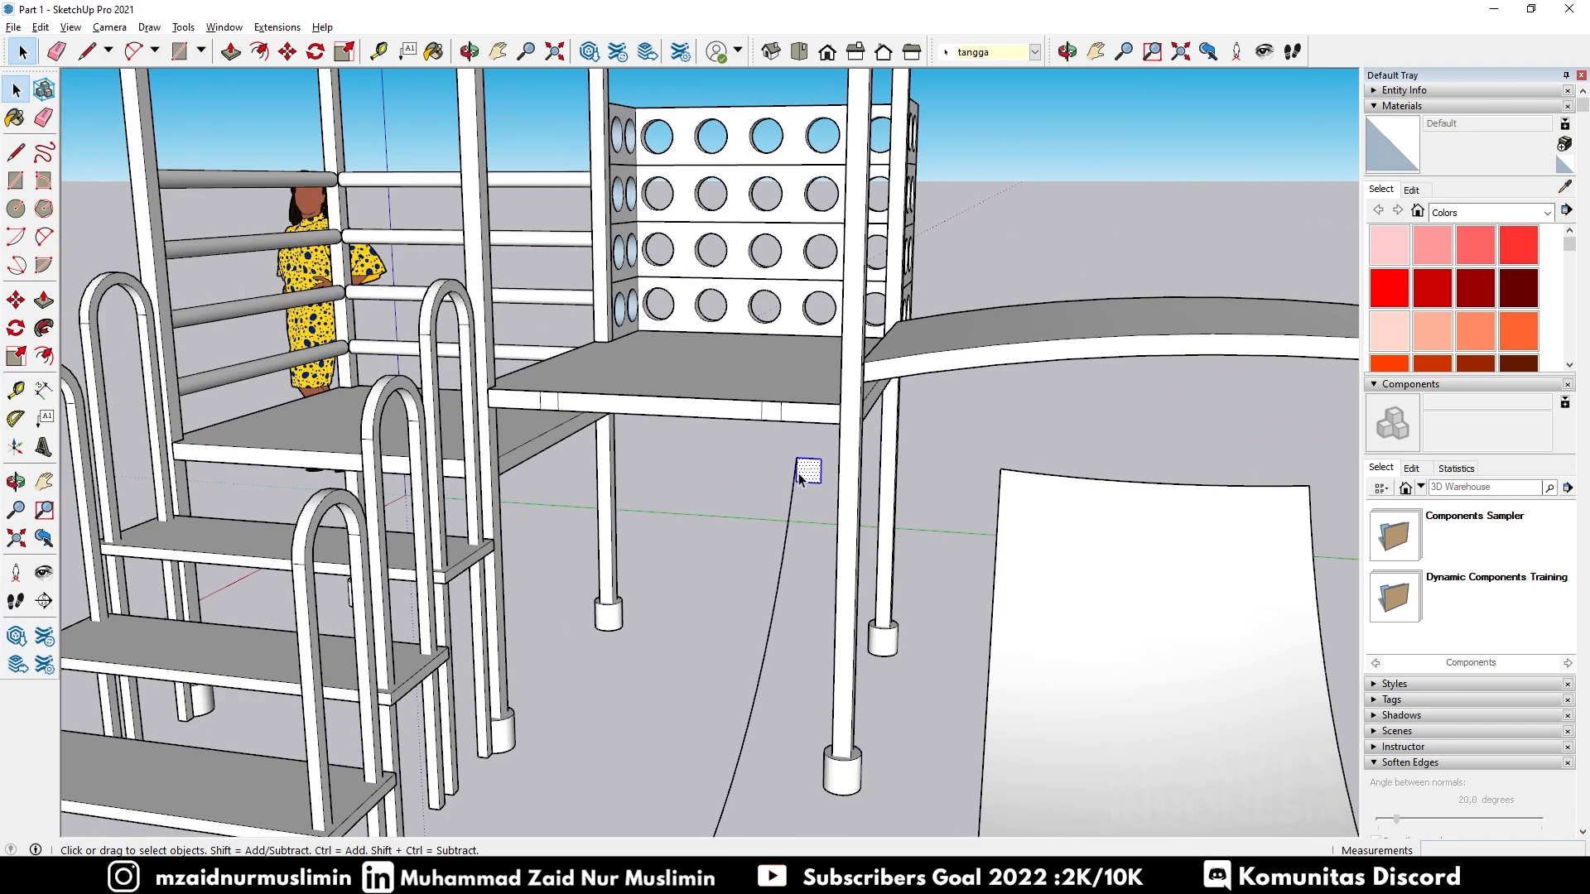
scroll(800, 470, down, 10)
drag(805, 475, 858, 720)
middle_drag(757, 683, 837, 505)
mouse_move(858, 753)
mouse_down()
mouse_move(866, 768)
mouse_move(880, 732)
mouse_up()
right_click(839, 495)
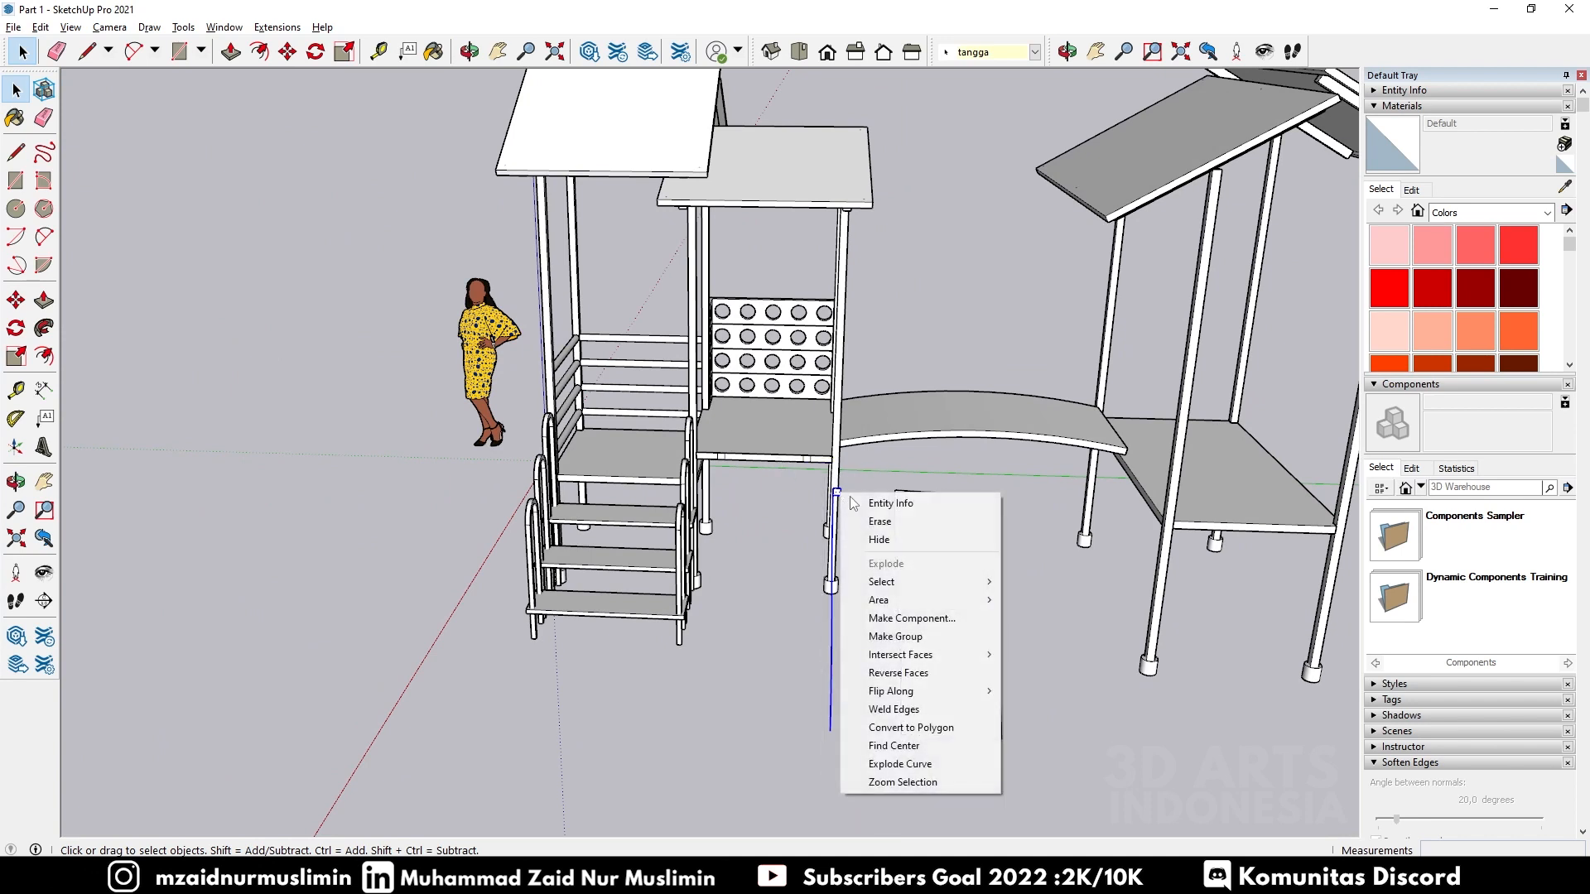
click(896, 636)
double_click(837, 495)
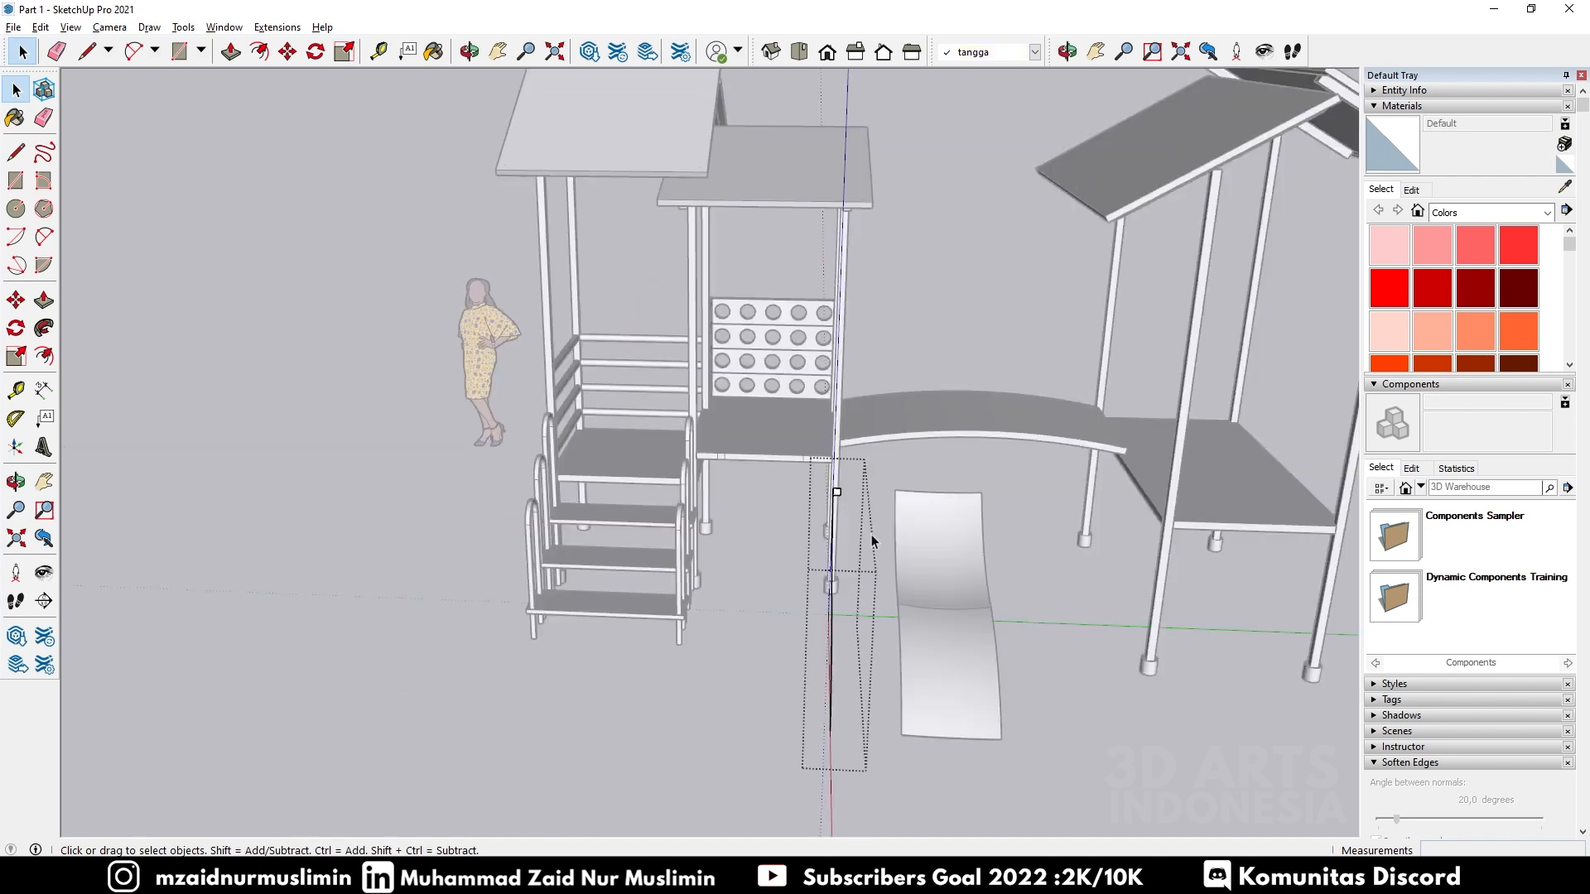
Step: Offset the small square at the curve's upper end outward by about 0.03 m
middle_drag(873, 537, 580, 399)
scroll(770, 505, up, 6)
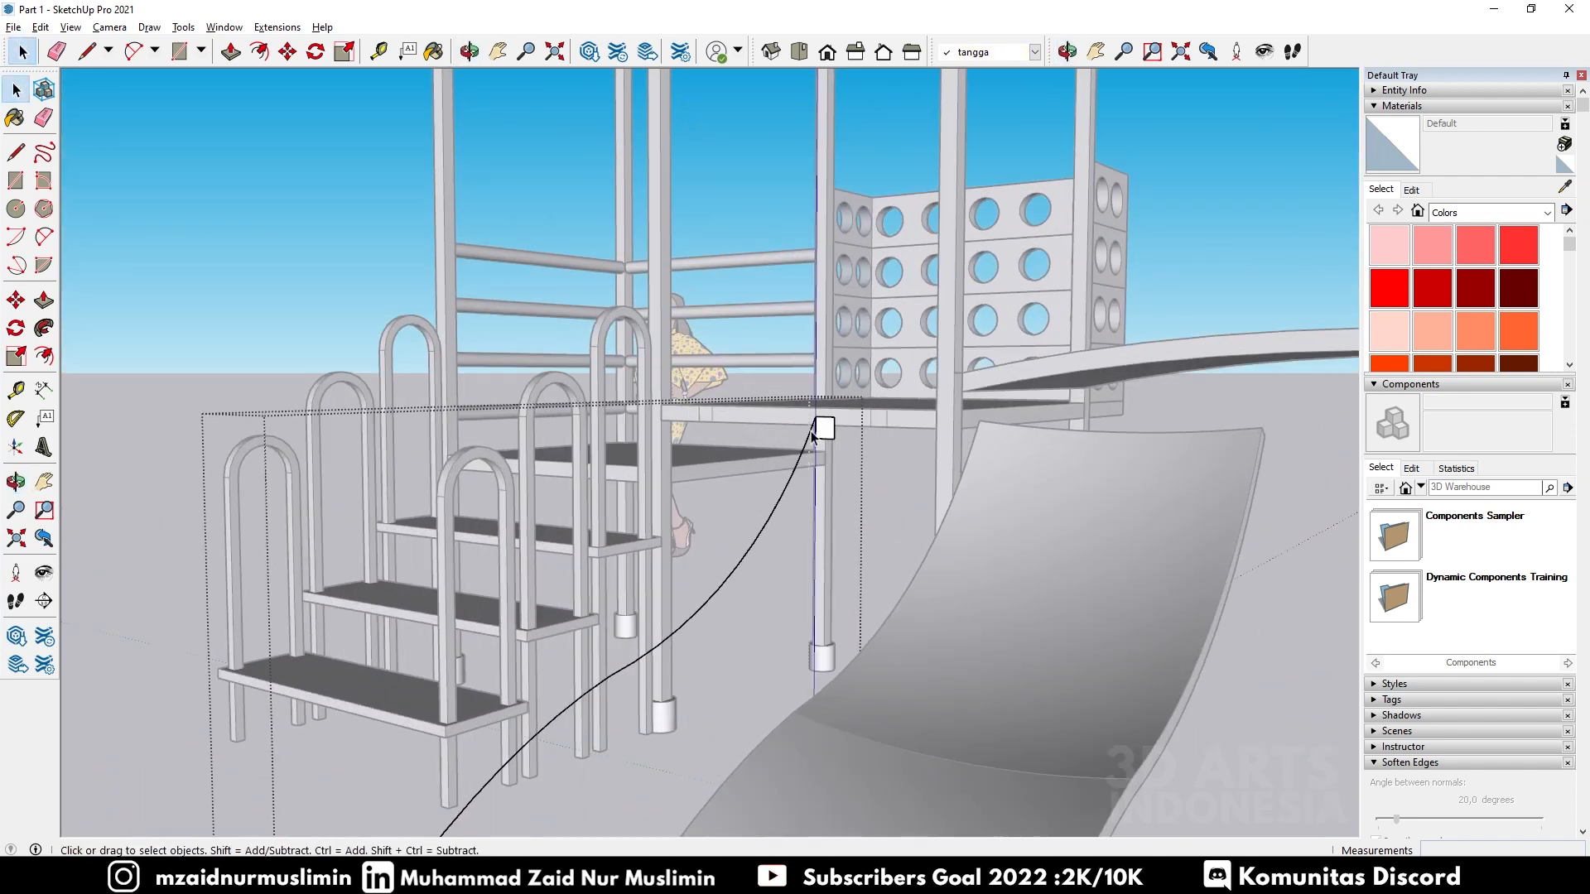
scroll(812, 434, up, 5)
key(f)
click(828, 431)
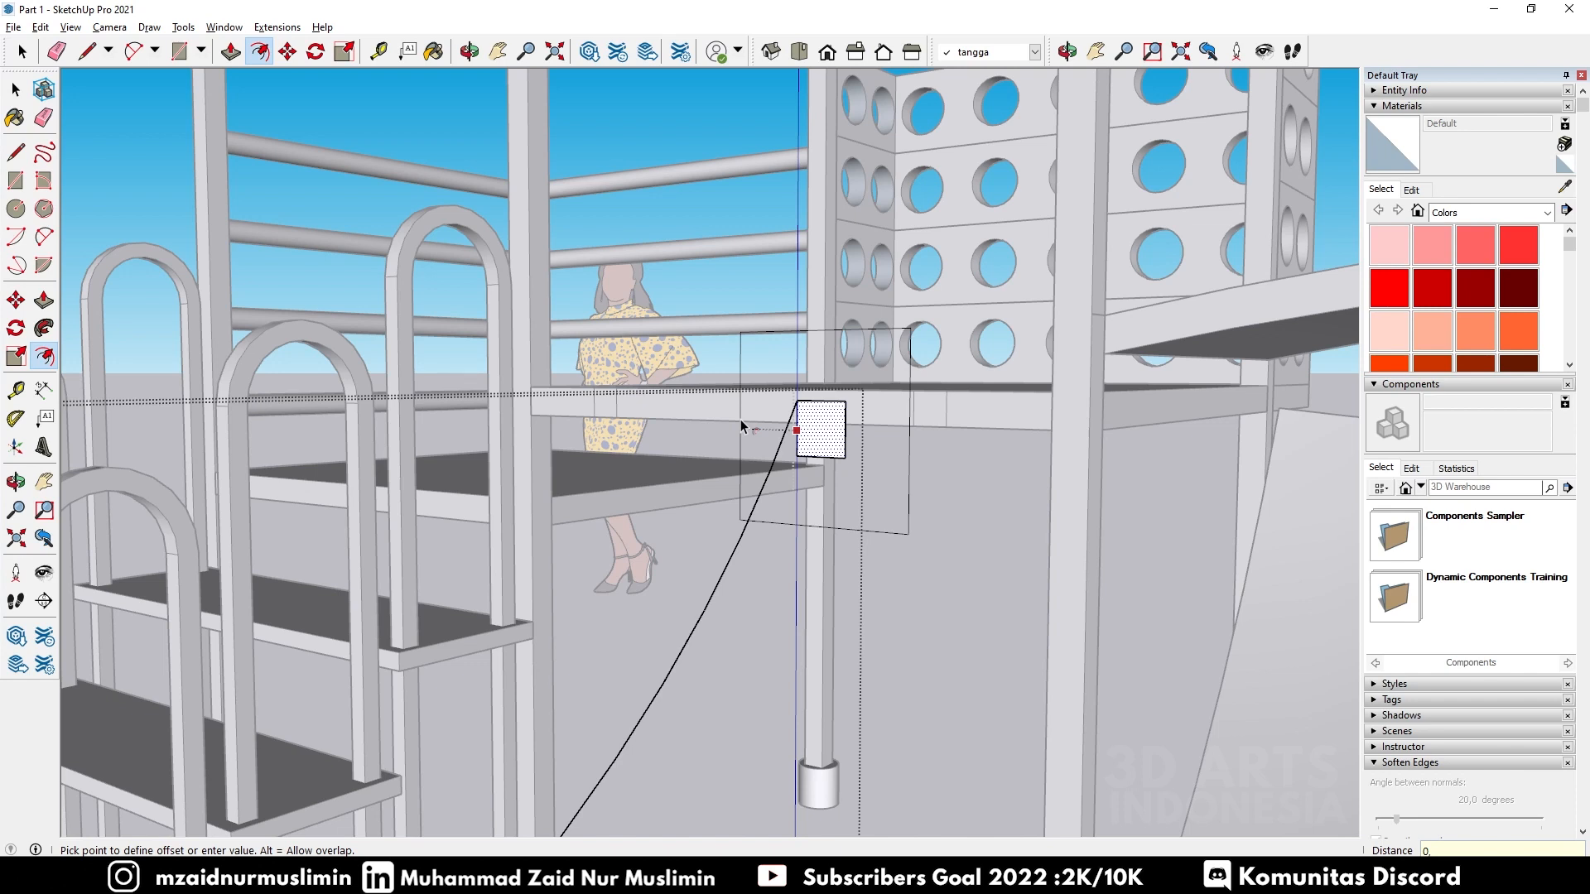
click(774, 422)
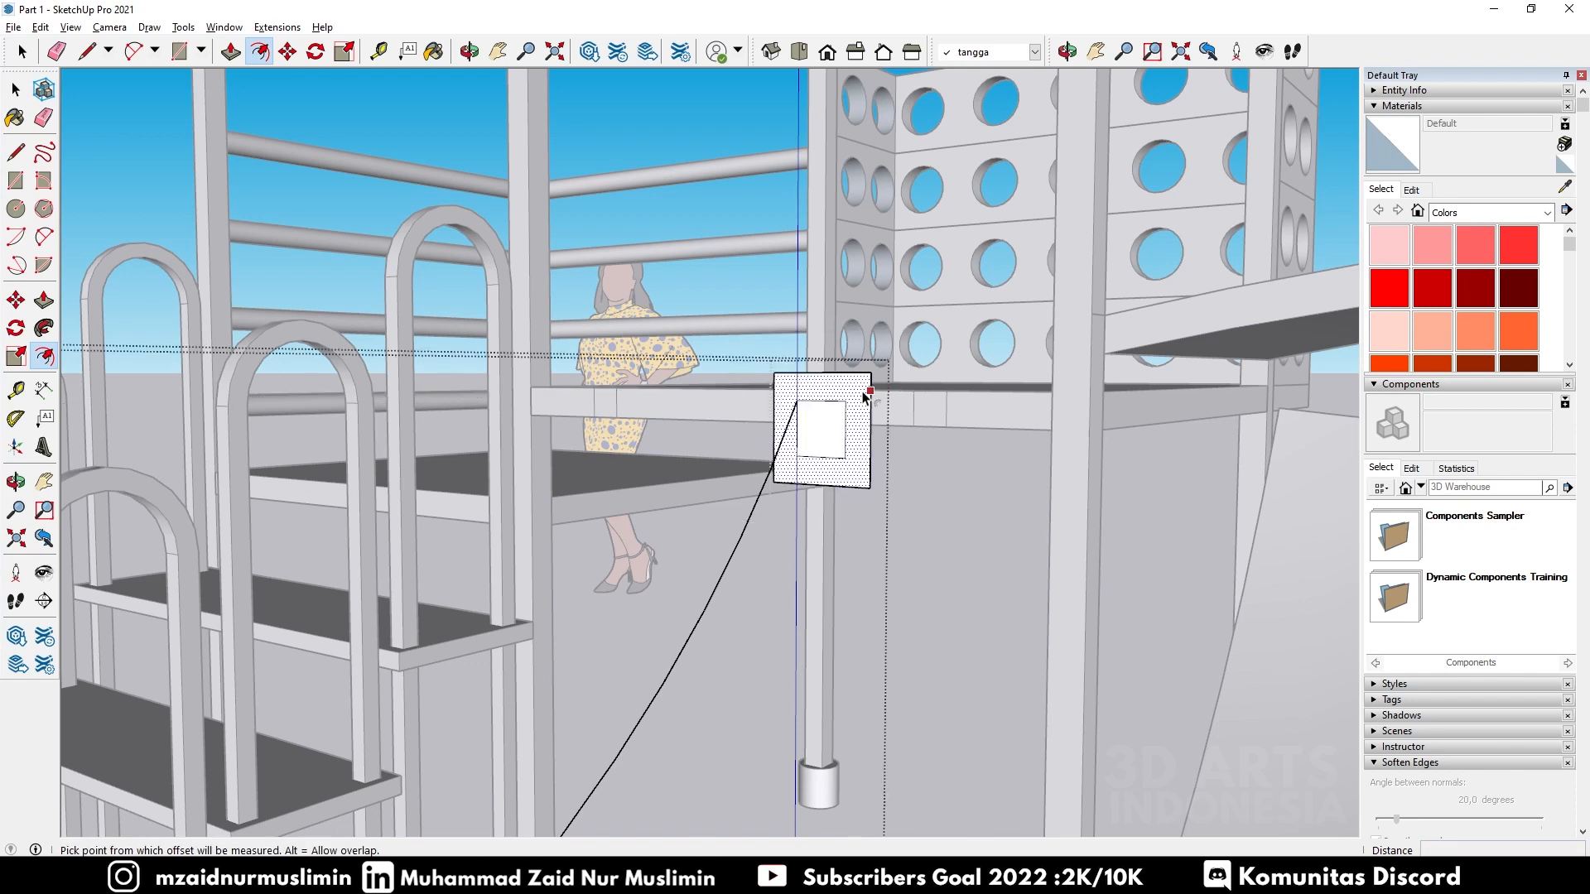
Step: Cut the enlarged square flush with the inner square's side facing the sliding surface, erasing the excess strip and interior edges
key(l)
click(843, 391)
click(847, 373)
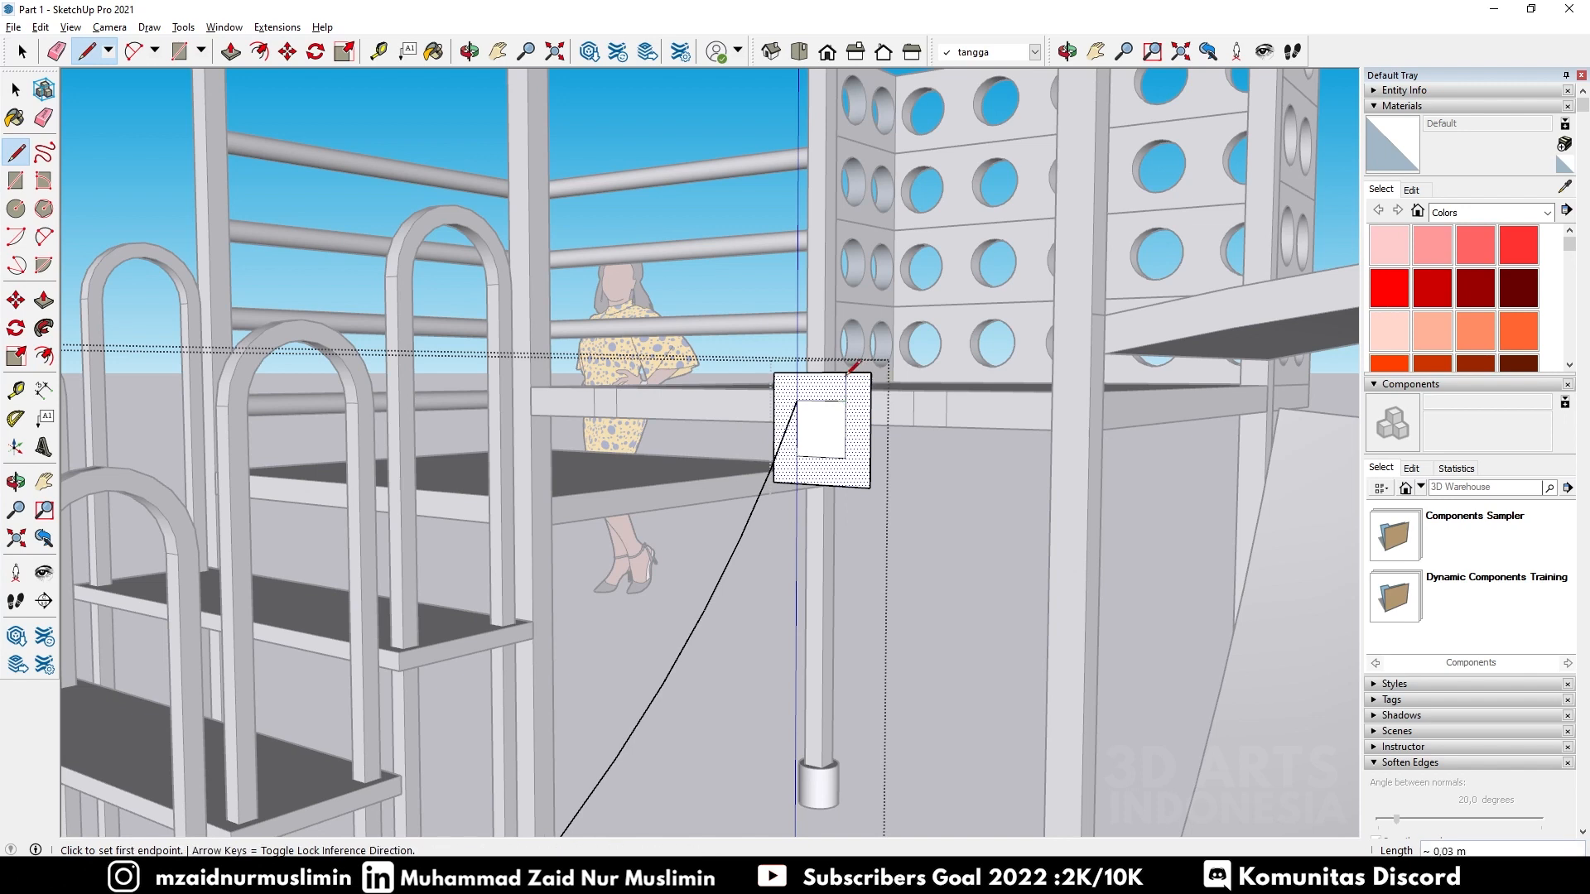
click(845, 456)
click(845, 488)
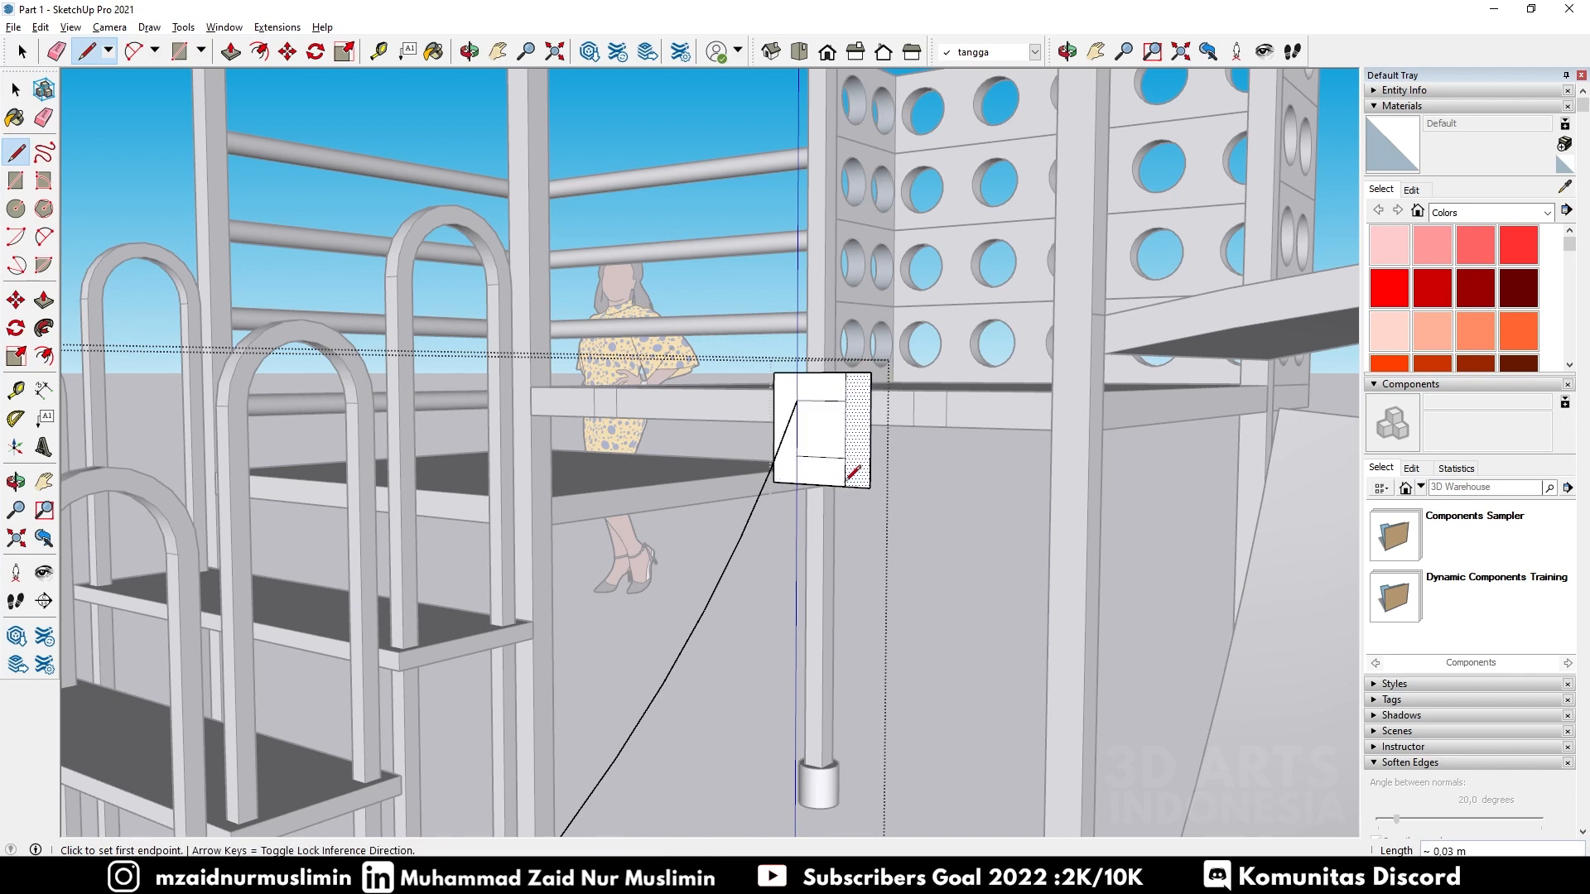
key(e)
click(857, 488)
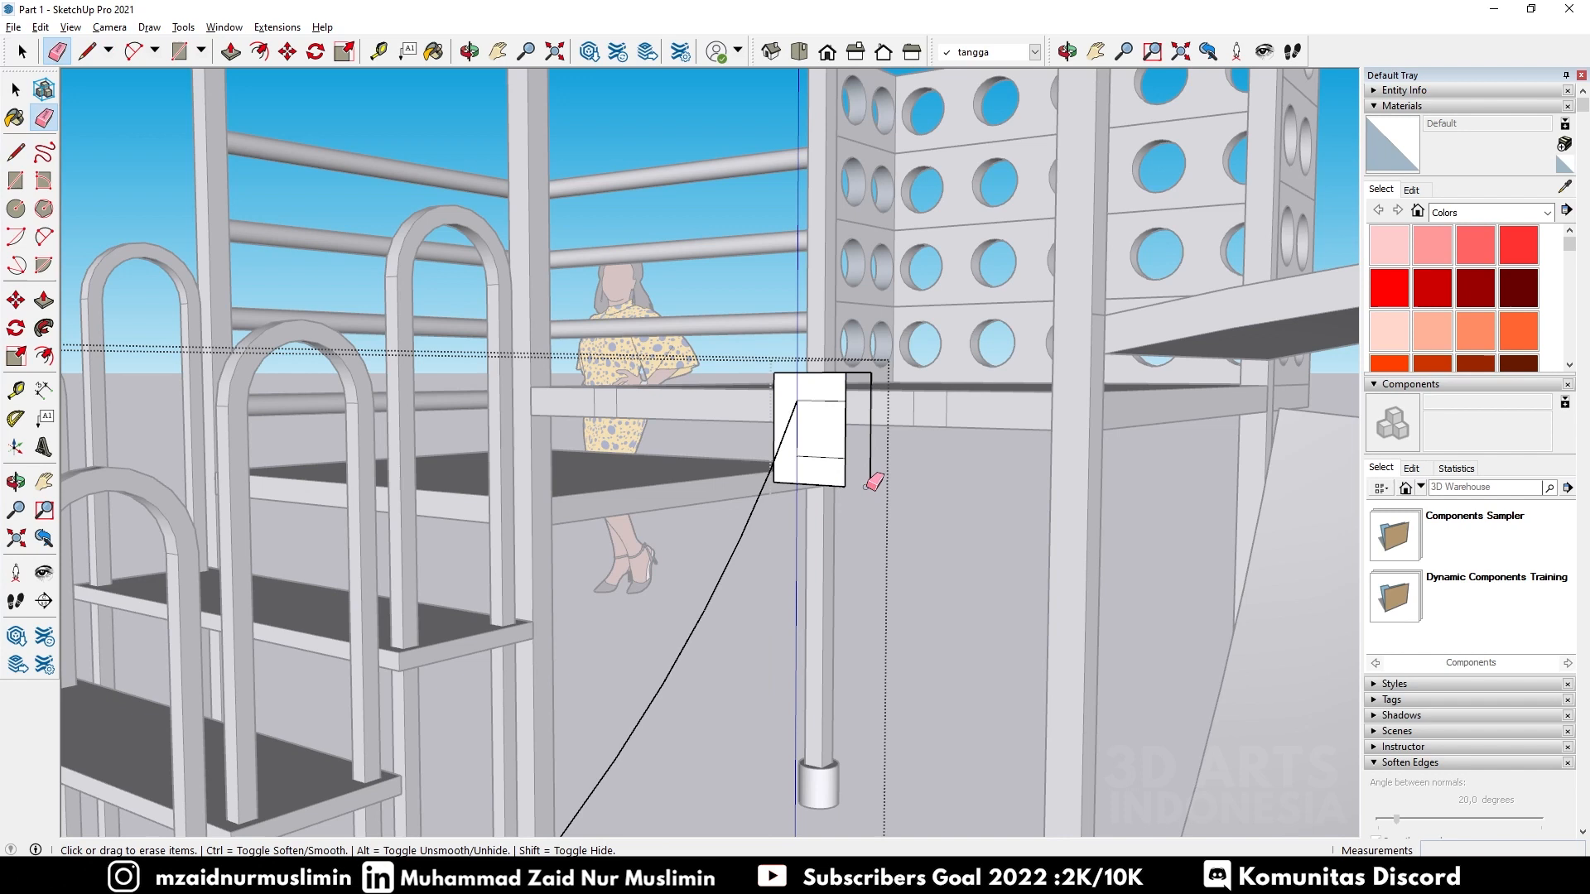
click(870, 375)
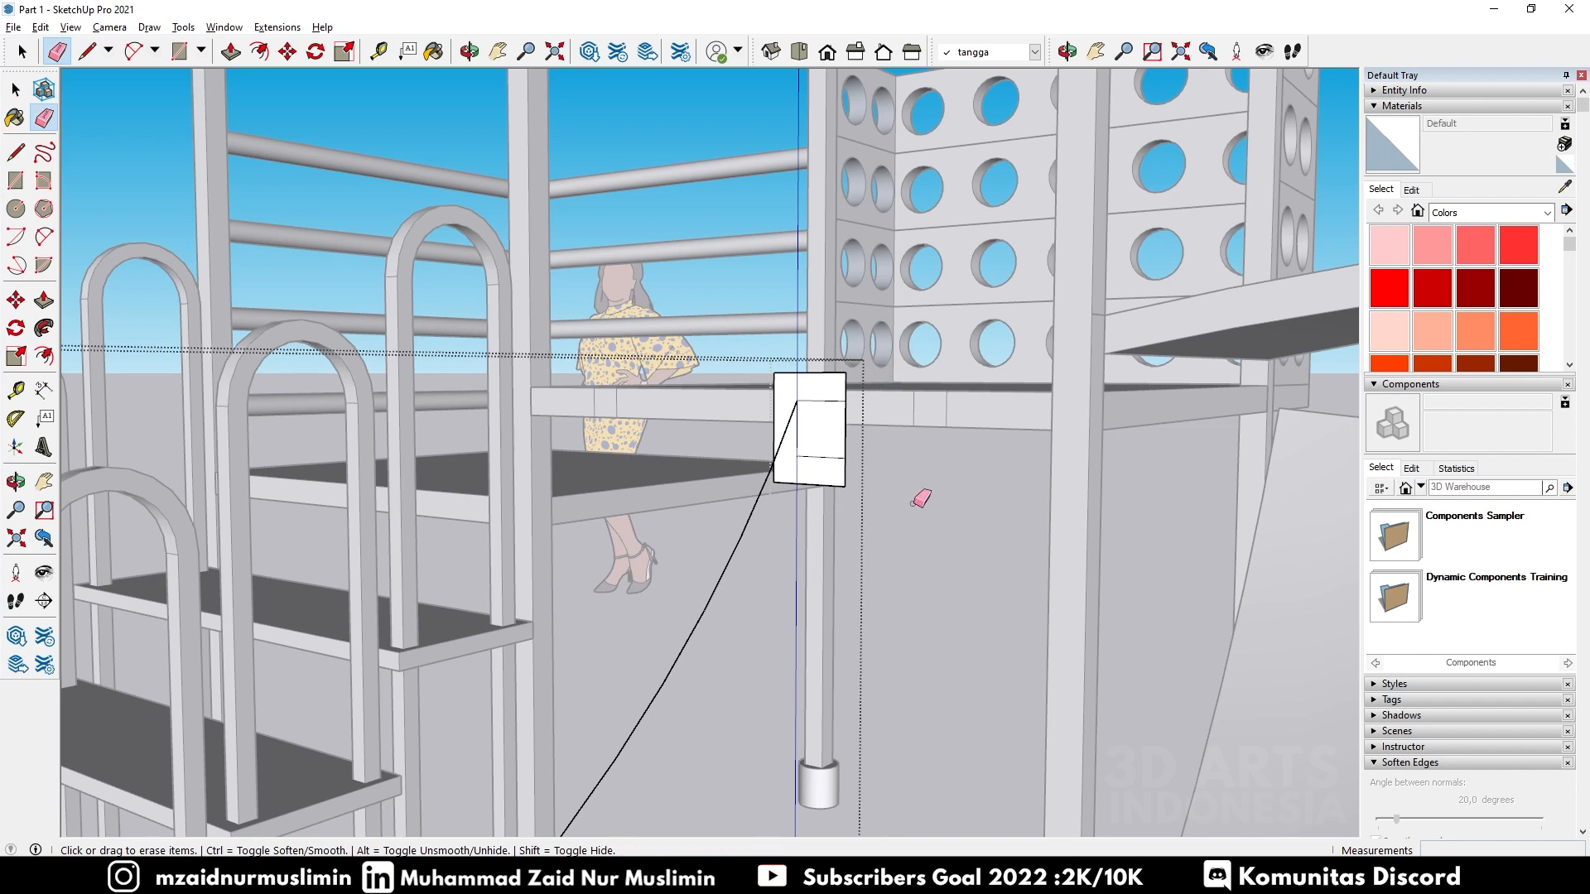
drag(838, 399, 808, 441)
scroll(804, 435, down, 3)
key(space)
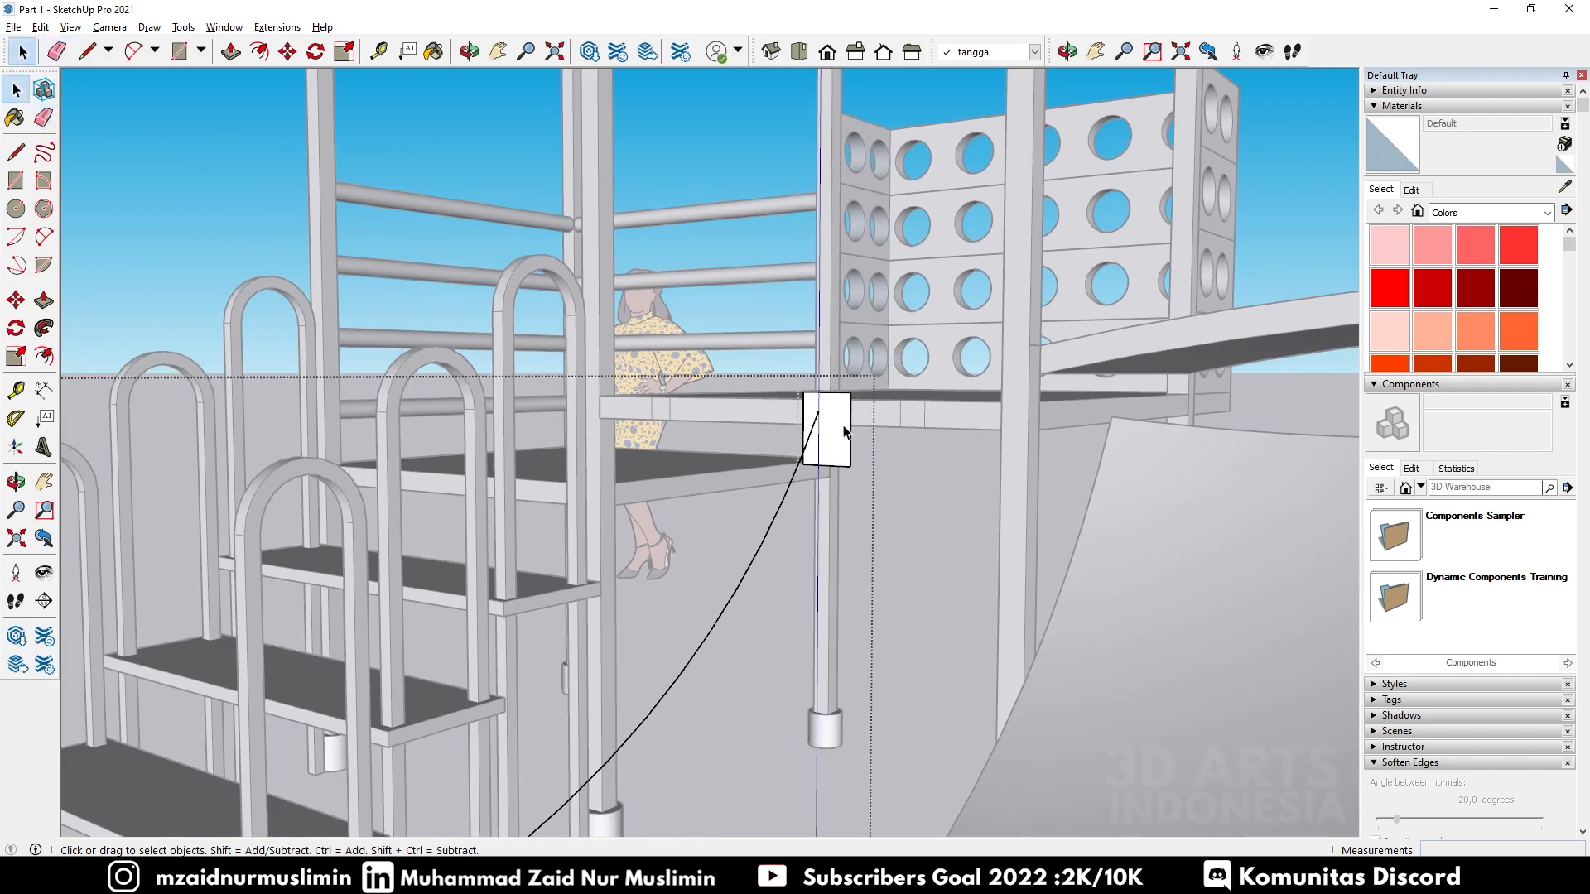
Step: Extrude the side-rail profile along its full S-shaped curve with Follow Me, and leave the group
scroll(844, 422, down, 3)
click(44, 328)
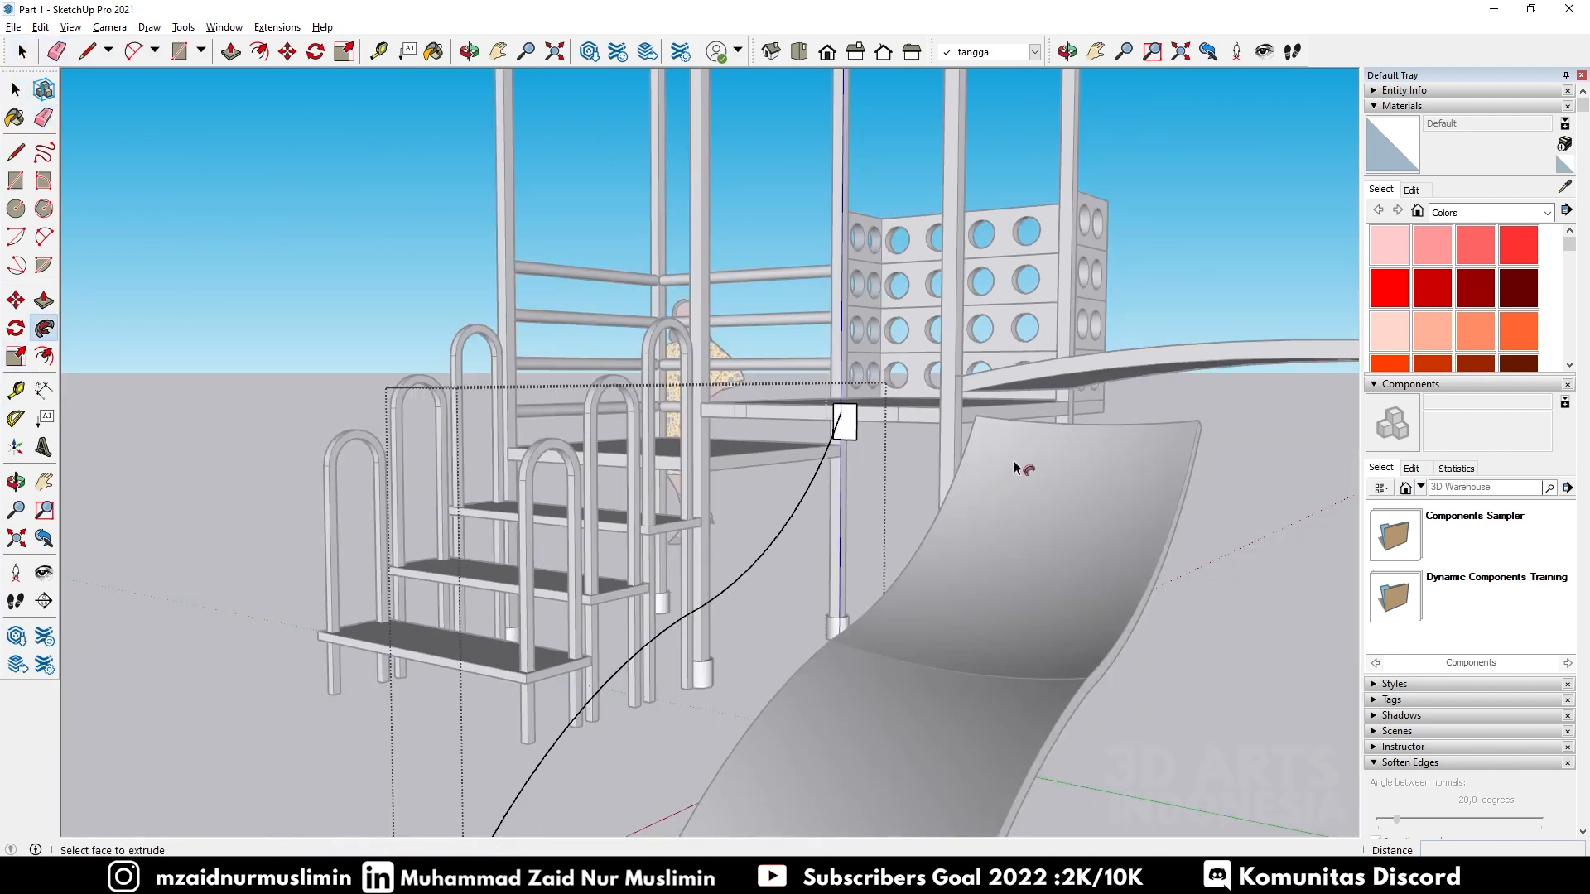
drag(857, 429, 756, 539)
scroll(803, 443, down, 3)
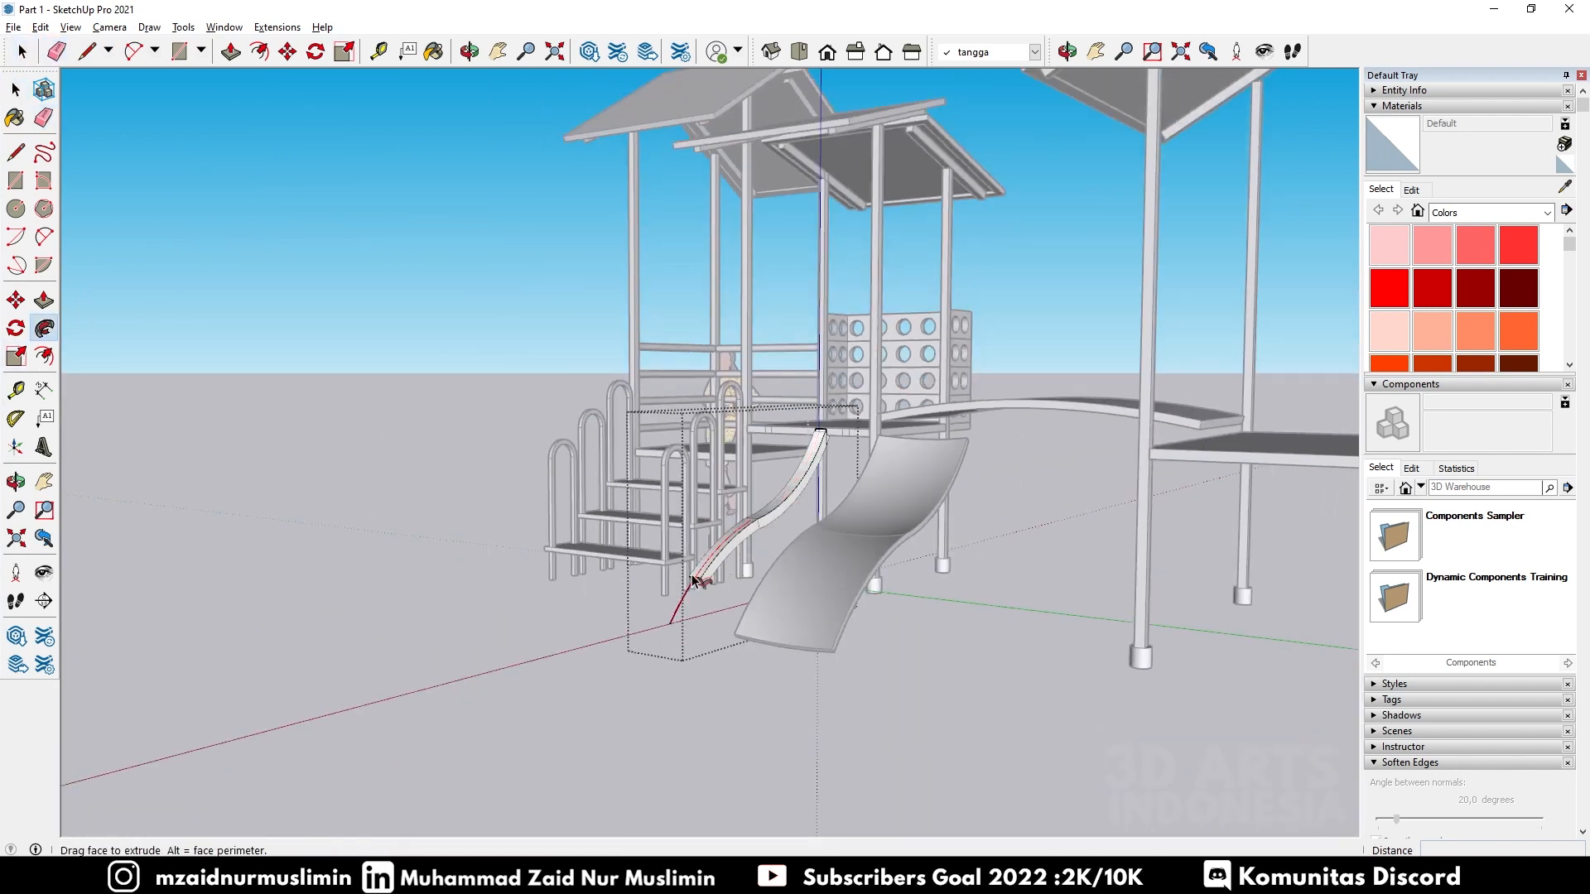
click(674, 629)
middle_drag(681, 623, 1200, 637)
key(space)
click(1199, 638)
middle_drag(1065, 534, 874, 650)
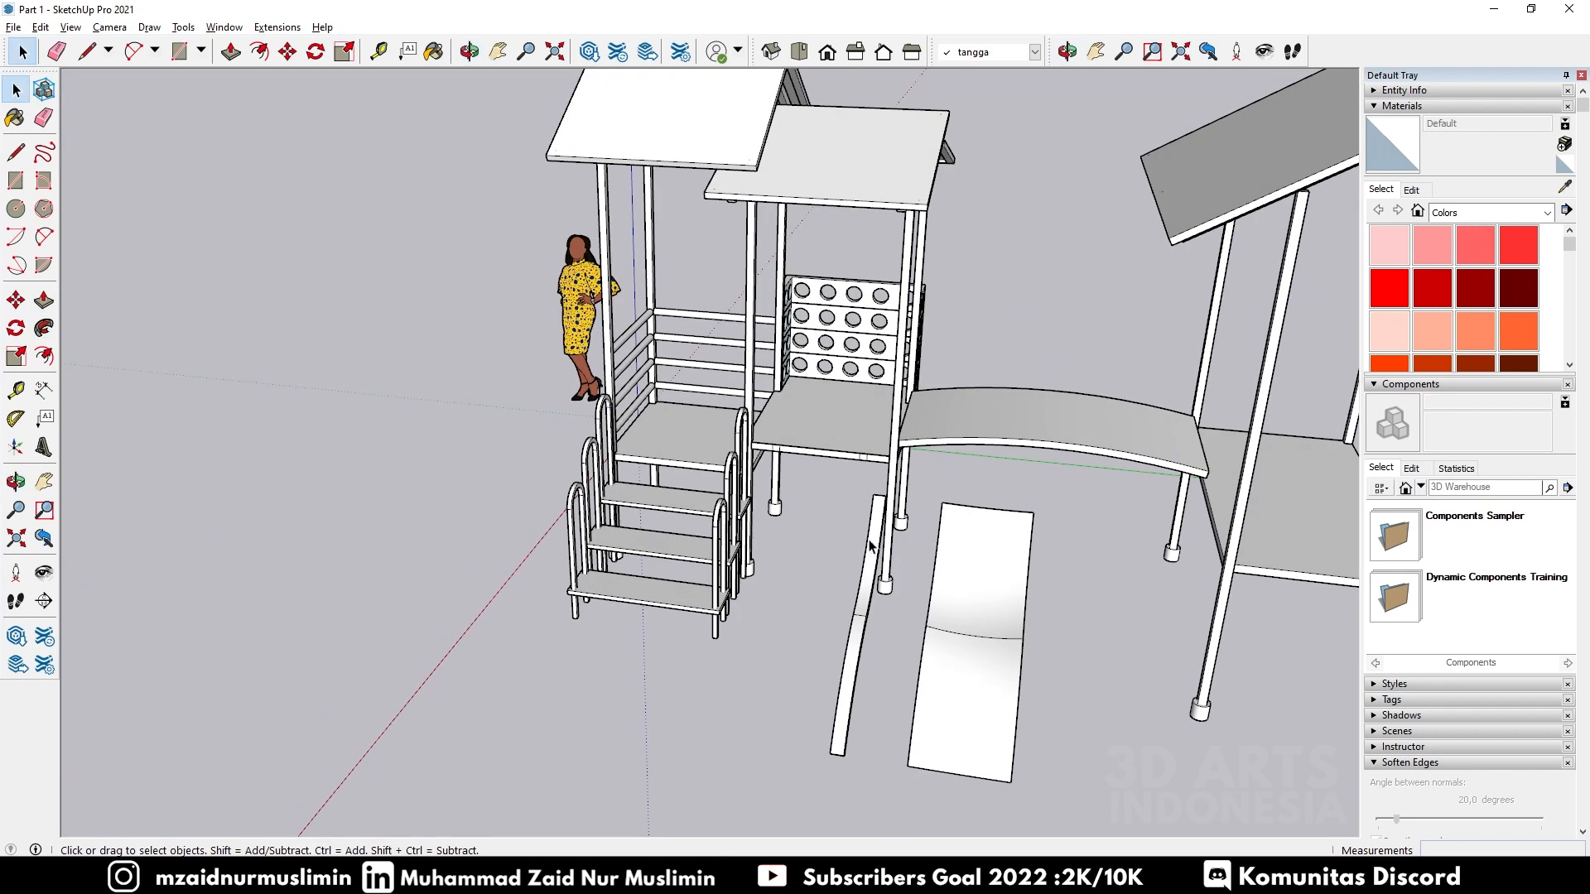
Step: Move the side rail so the corner of its upper end meets the platform's slide-side edge near the stairs
click(879, 513)
middle_drag(879, 513, 1088, 451)
scroll(1085, 447, up, 3)
key(m)
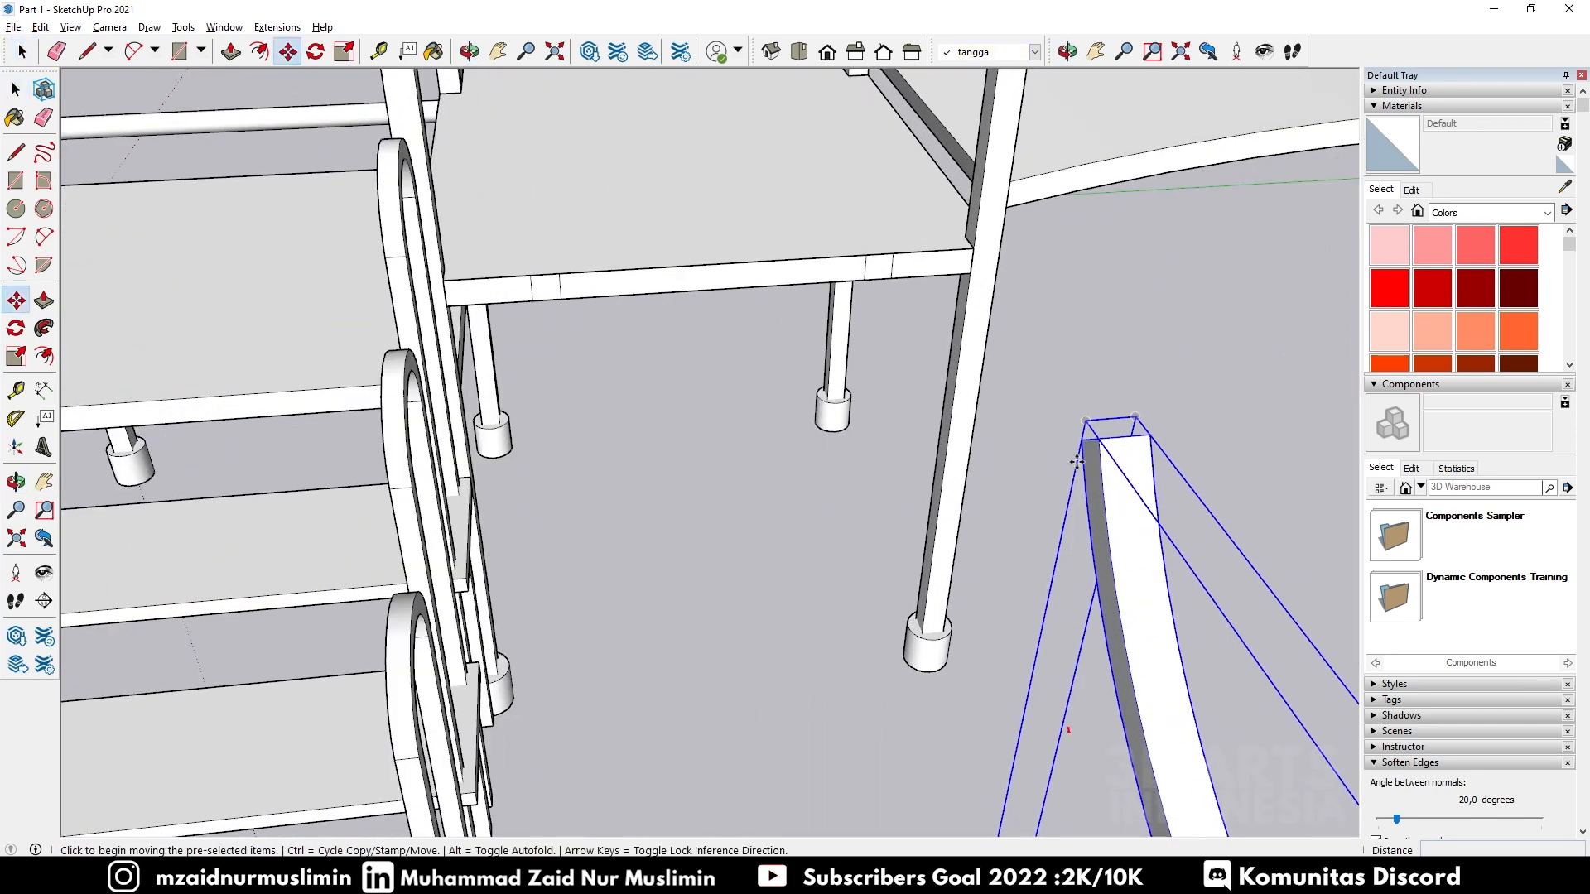
click(1083, 441)
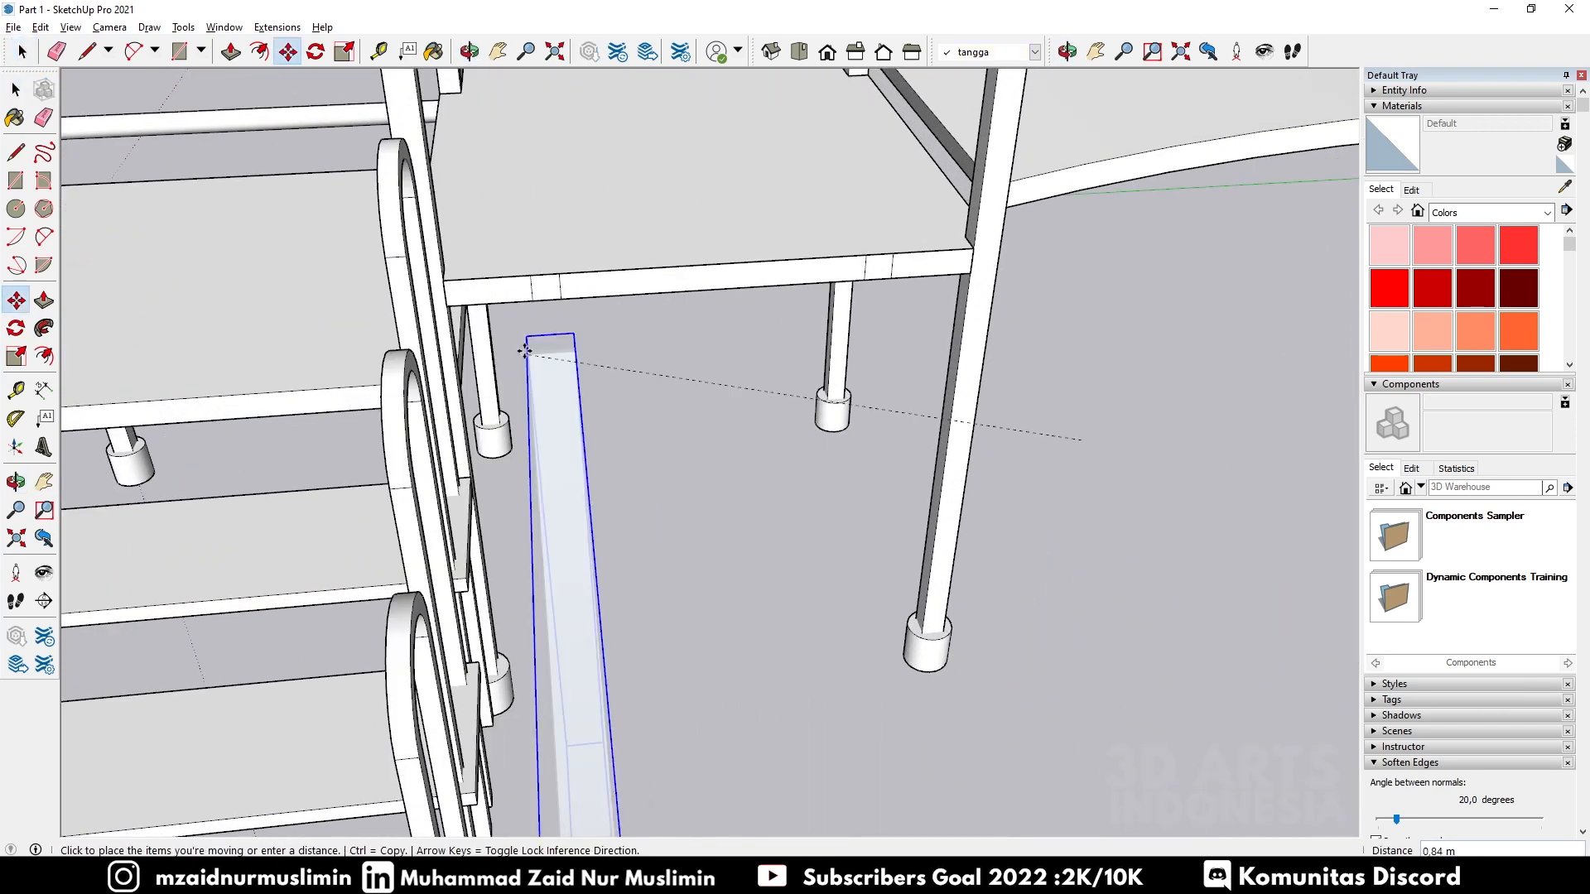
click(534, 280)
middle_drag(603, 307, 543, 331)
scroll(575, 275, up, 3)
scroll(575, 266, up, 2)
click(578, 190)
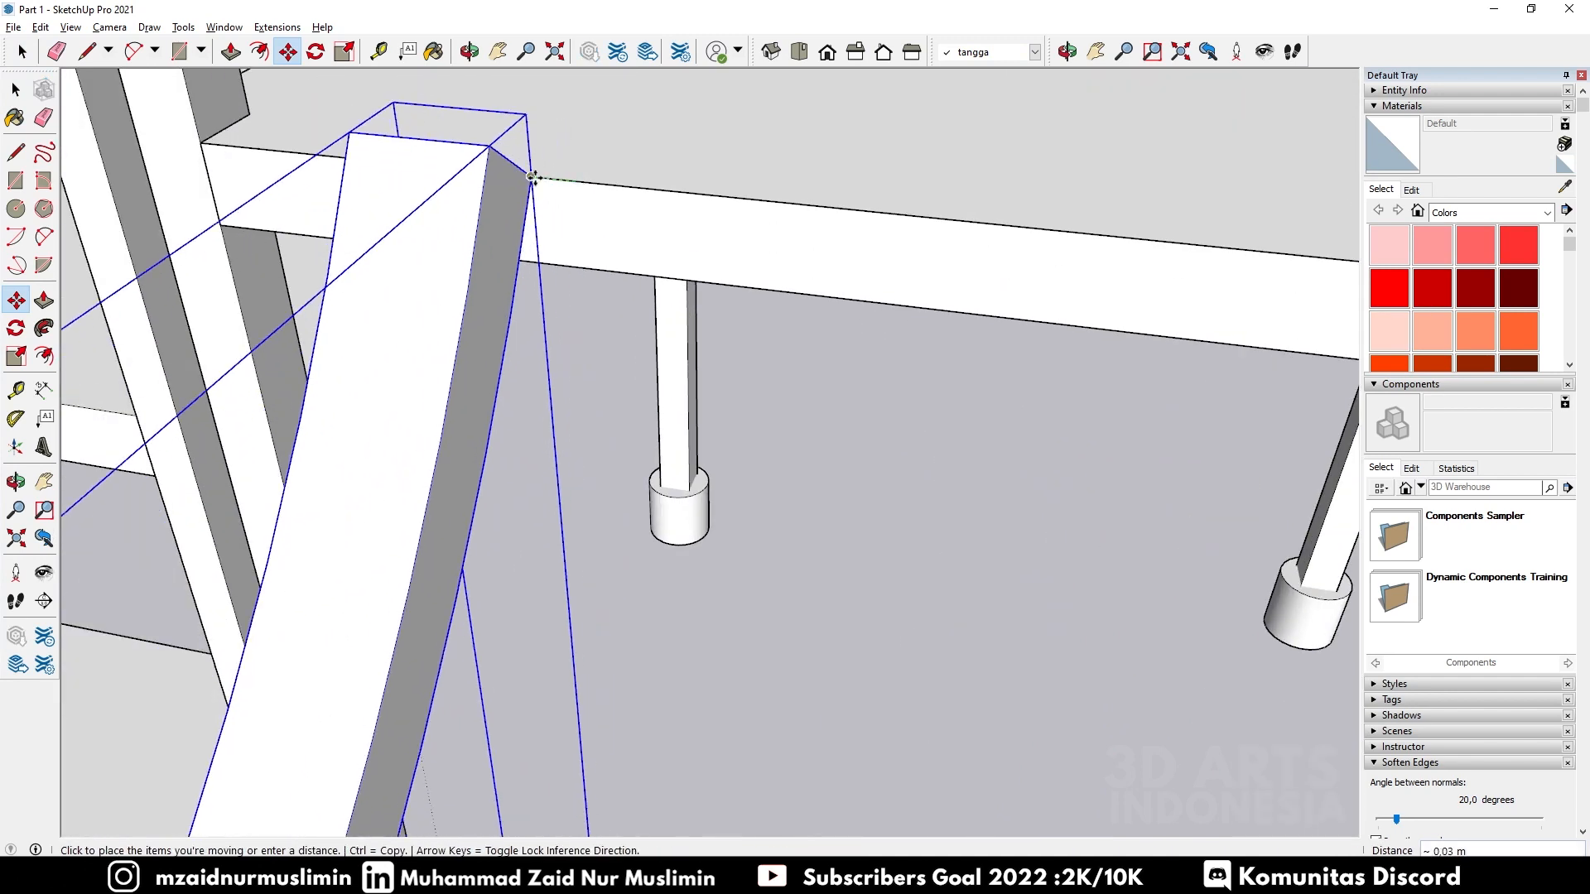
click(530, 178)
Step: Copy the side rail about 0.63 m along the platform edge, away from the stairs
middle_drag(530, 178, 494, 247)
middle_drag(376, 269, 618, 234)
middle_drag(398, 312, 500, 315)
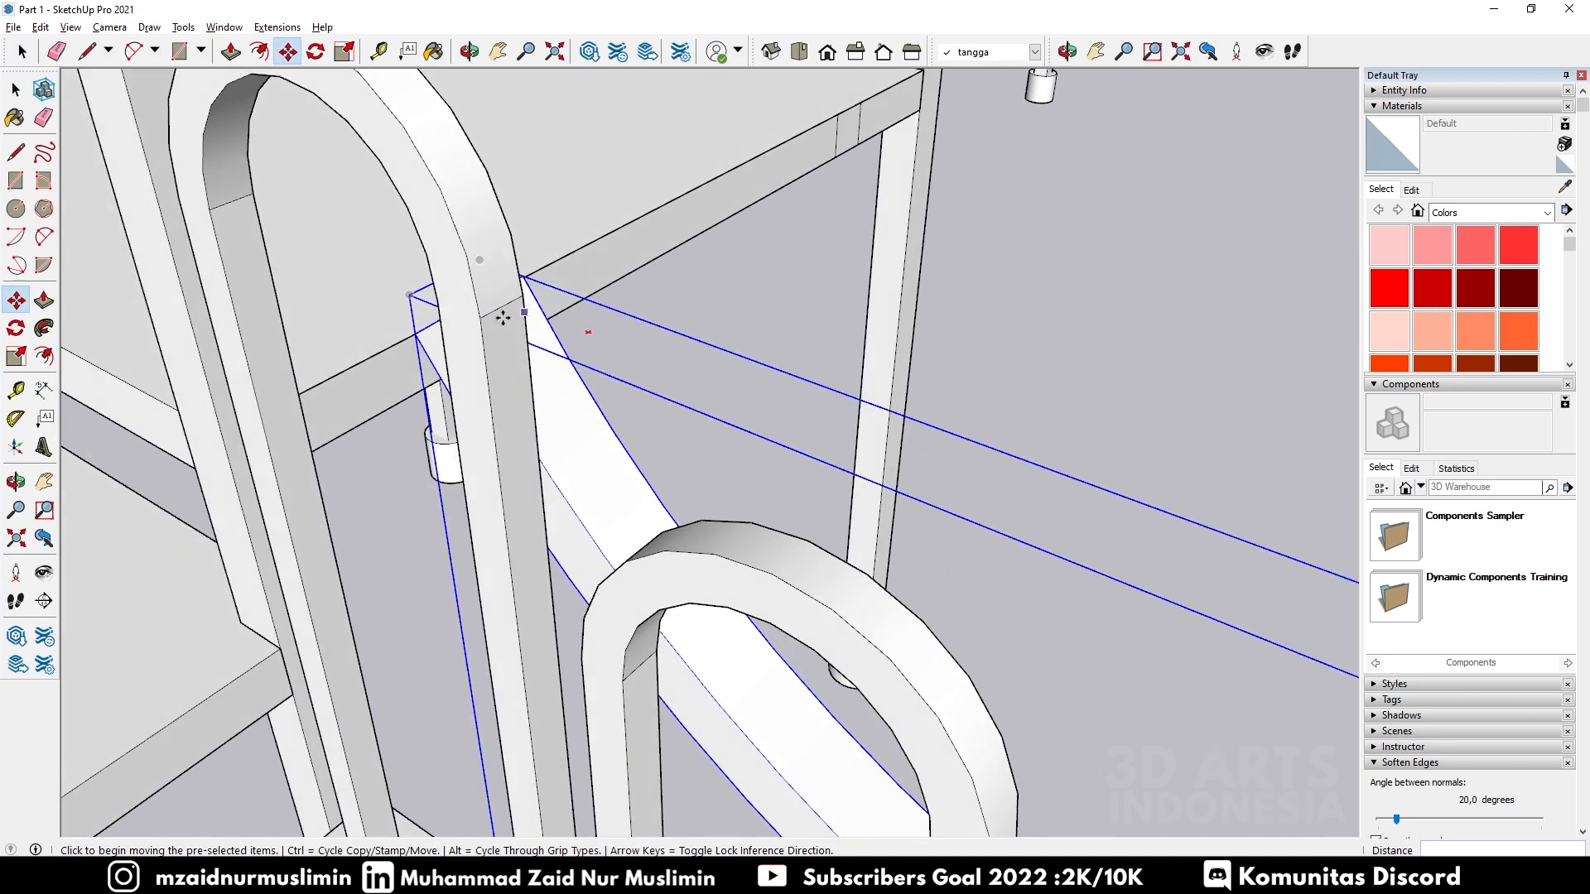
click(416, 335)
click(839, 117)
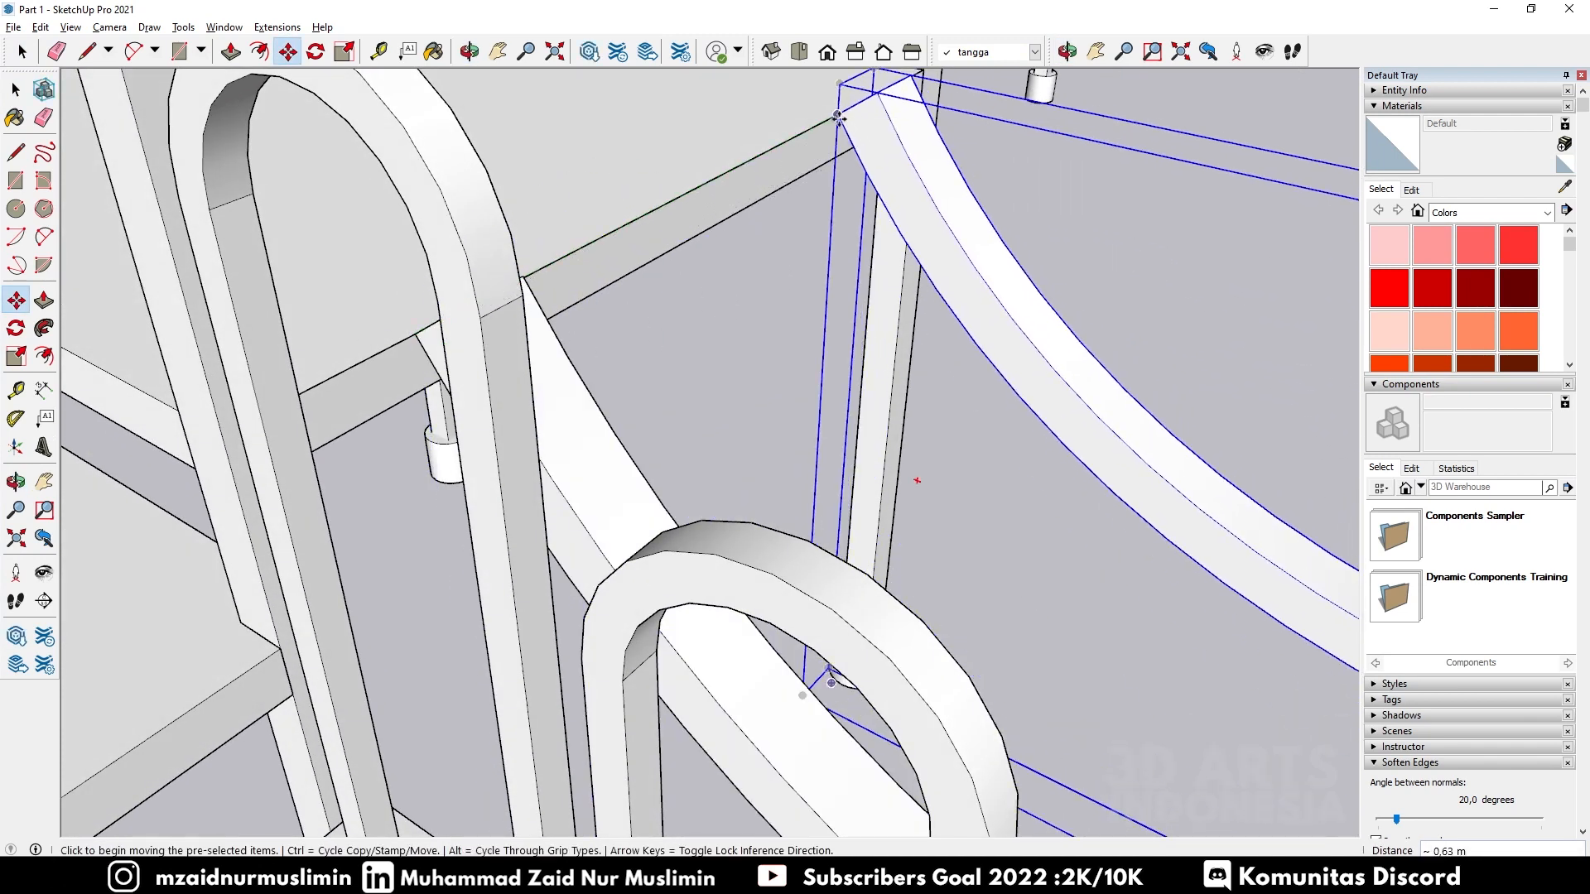
Step: Move the curved sliding surface between the two side rails, joining its upper corner to the inner corner of the stair-side rail
scroll(632, 320, down, 8)
key(space)
click(961, 356)
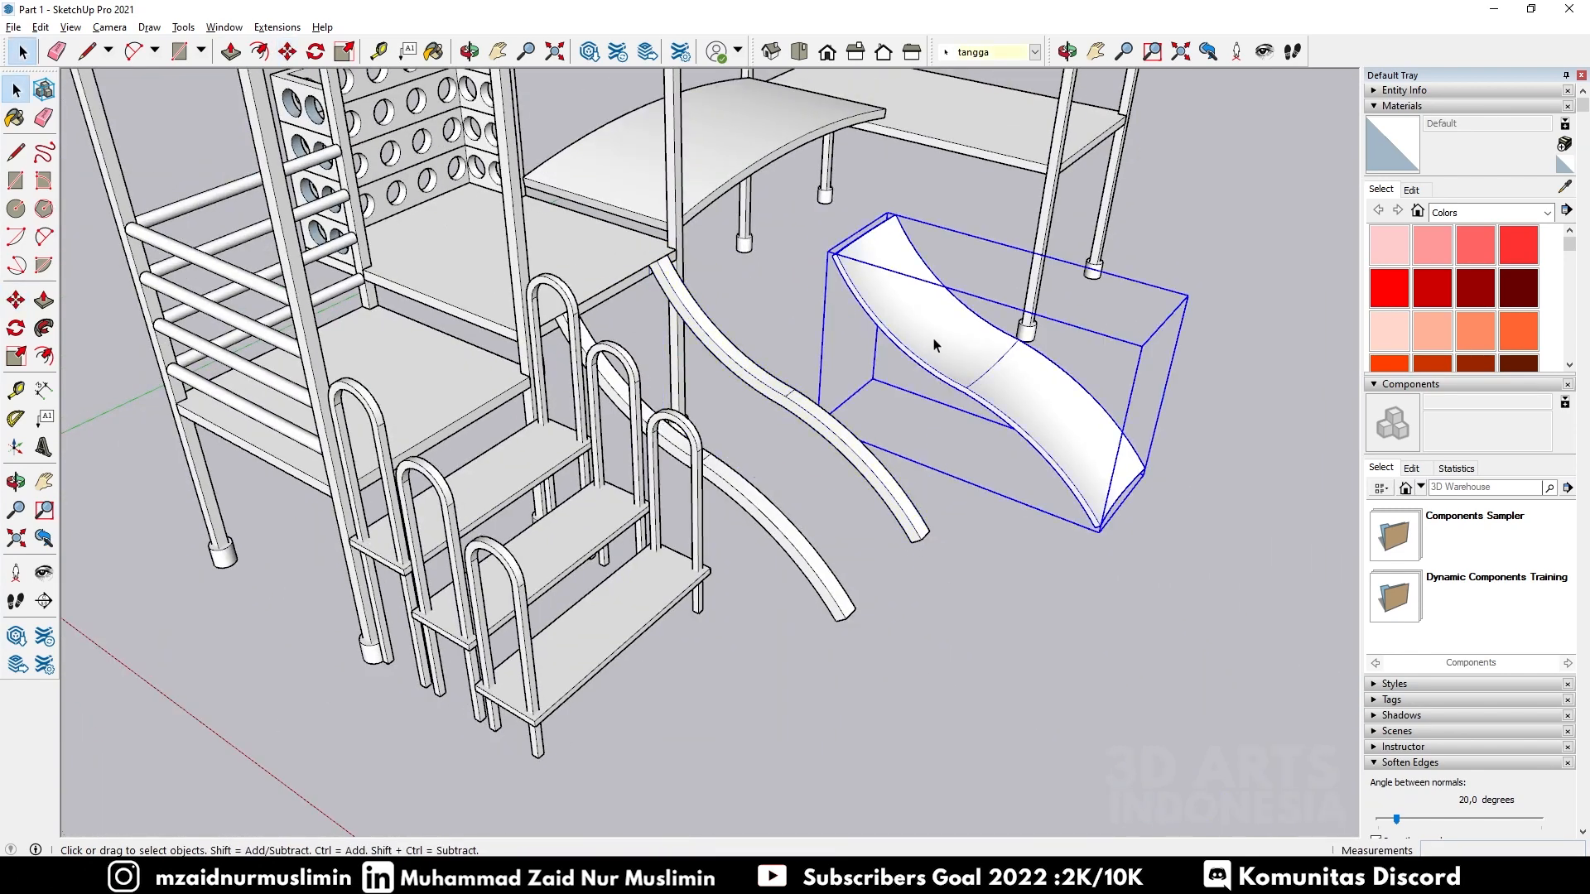
key(m)
click(833, 257)
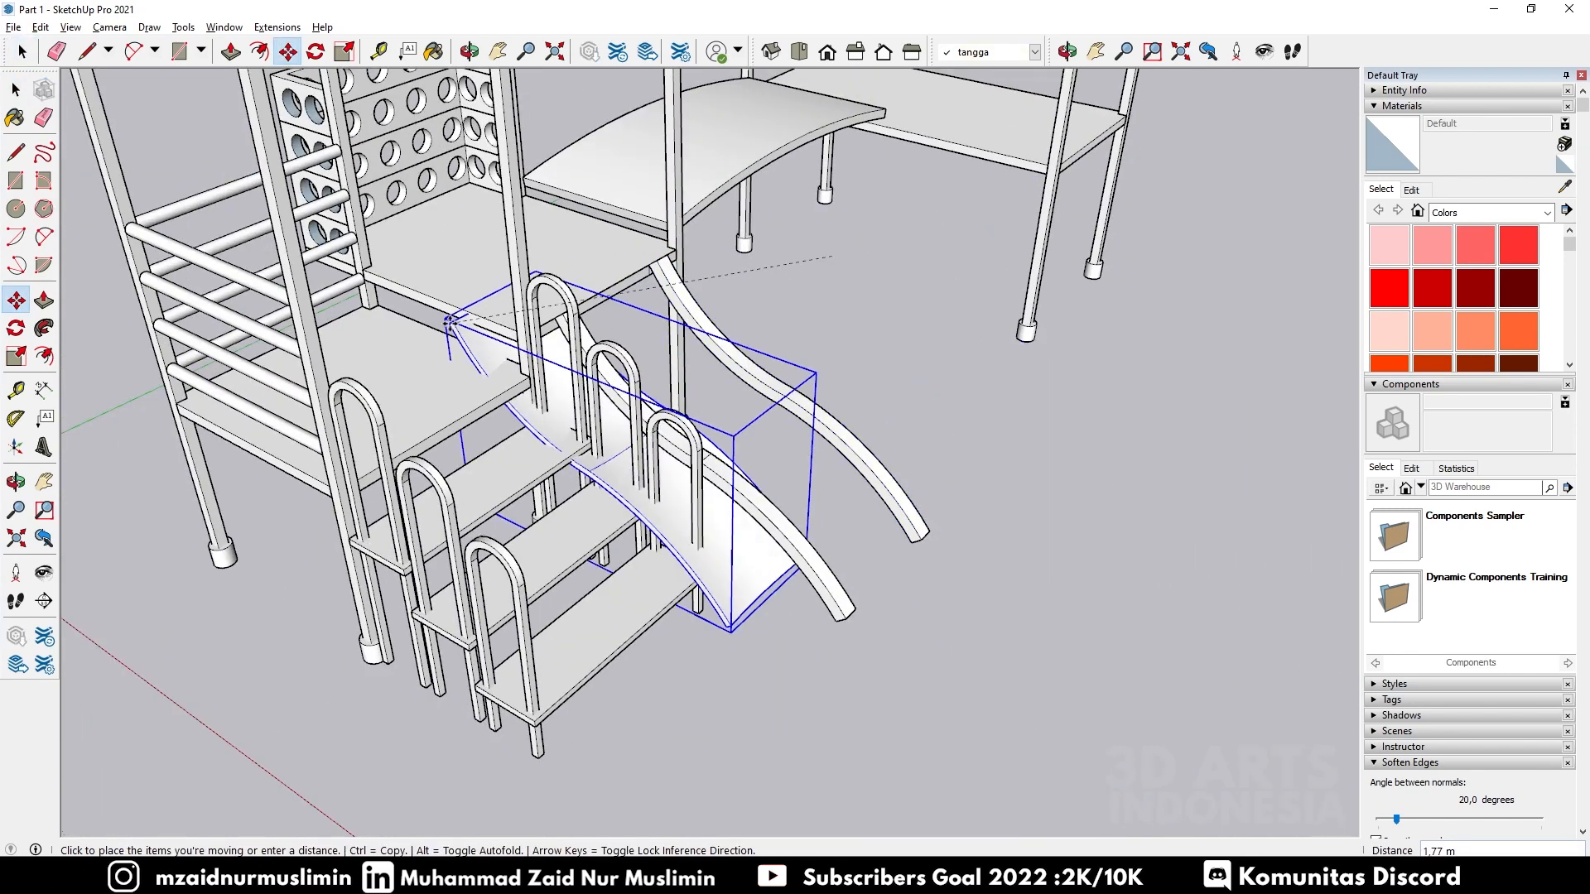
scroll(527, 312, up, 4)
middle_drag(936, 256, 602, 249)
scroll(602, 249, up, 3)
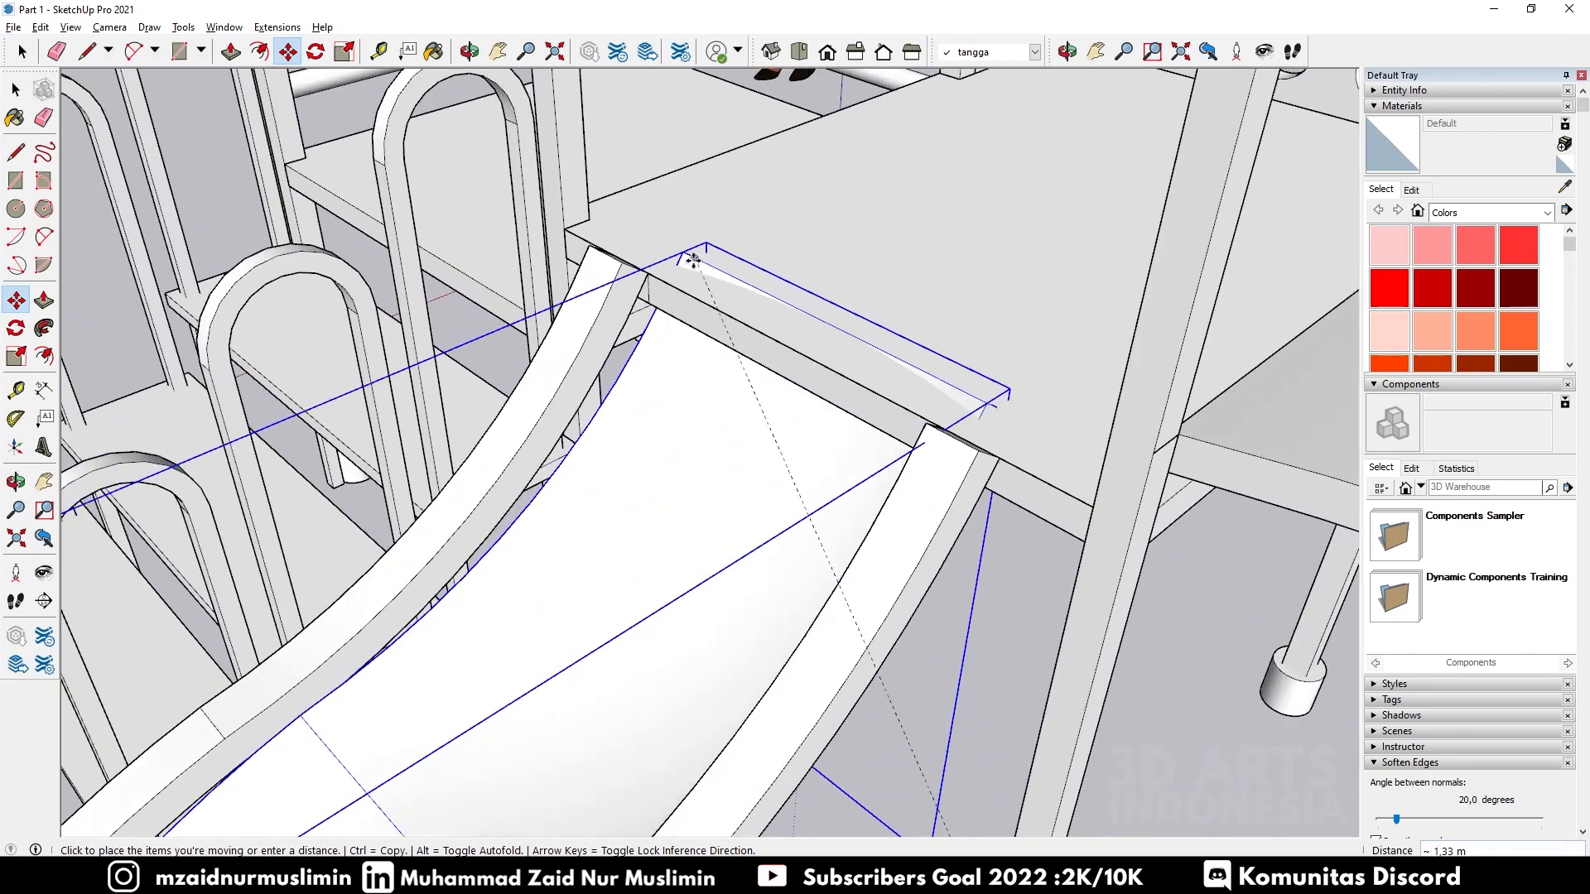
click(645, 273)
scroll(729, 339, down, 5)
middle_drag(729, 340, 766, 379)
scroll(795, 365, up, 5)
key(space)
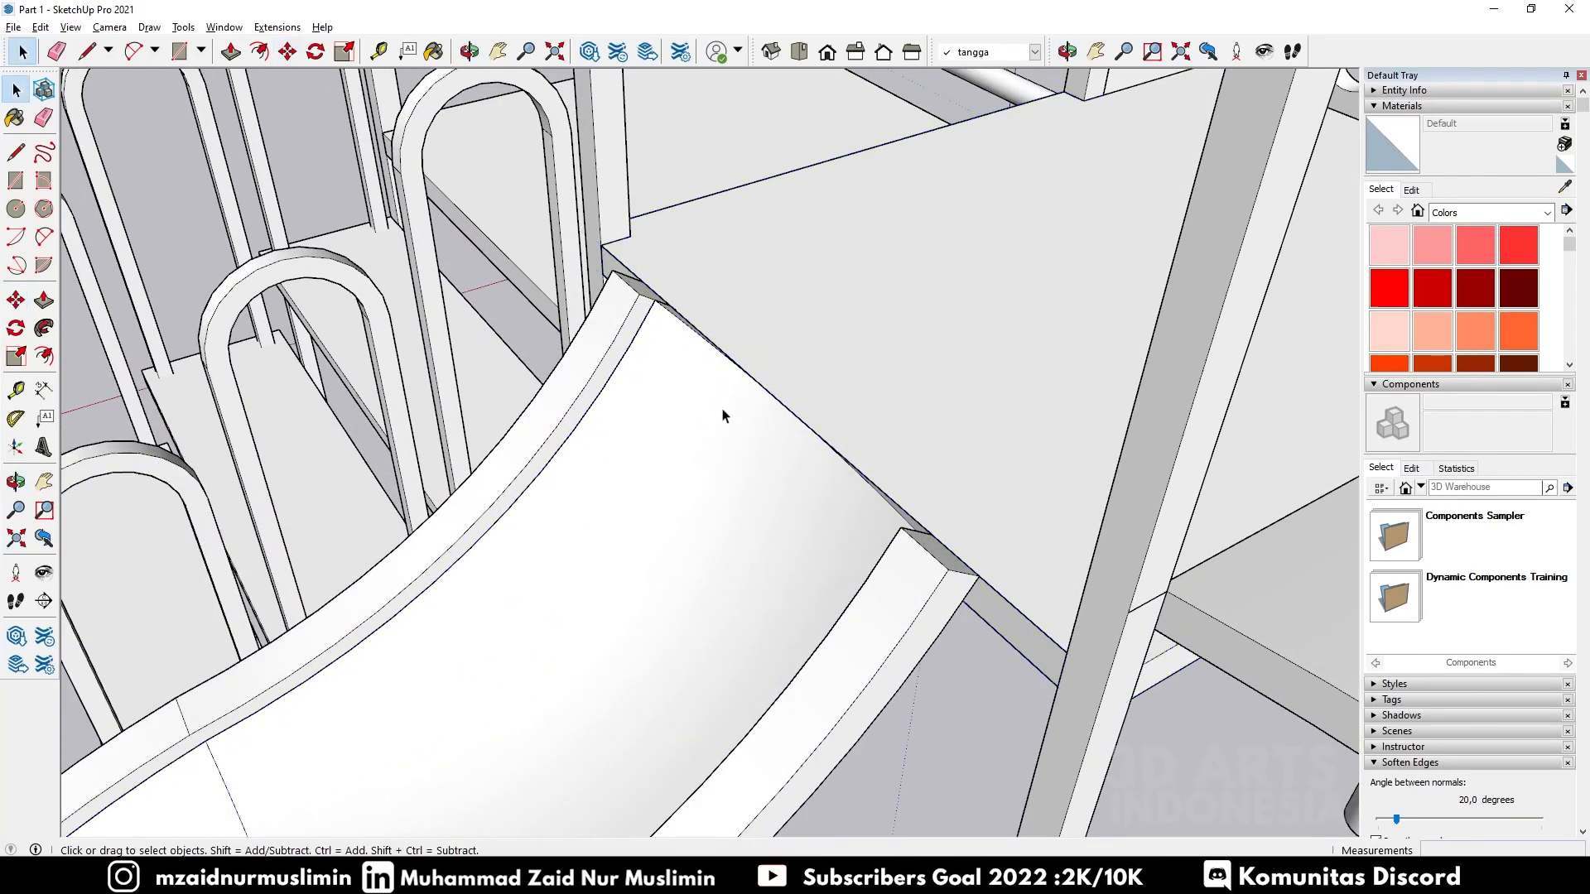
double_click(719, 413)
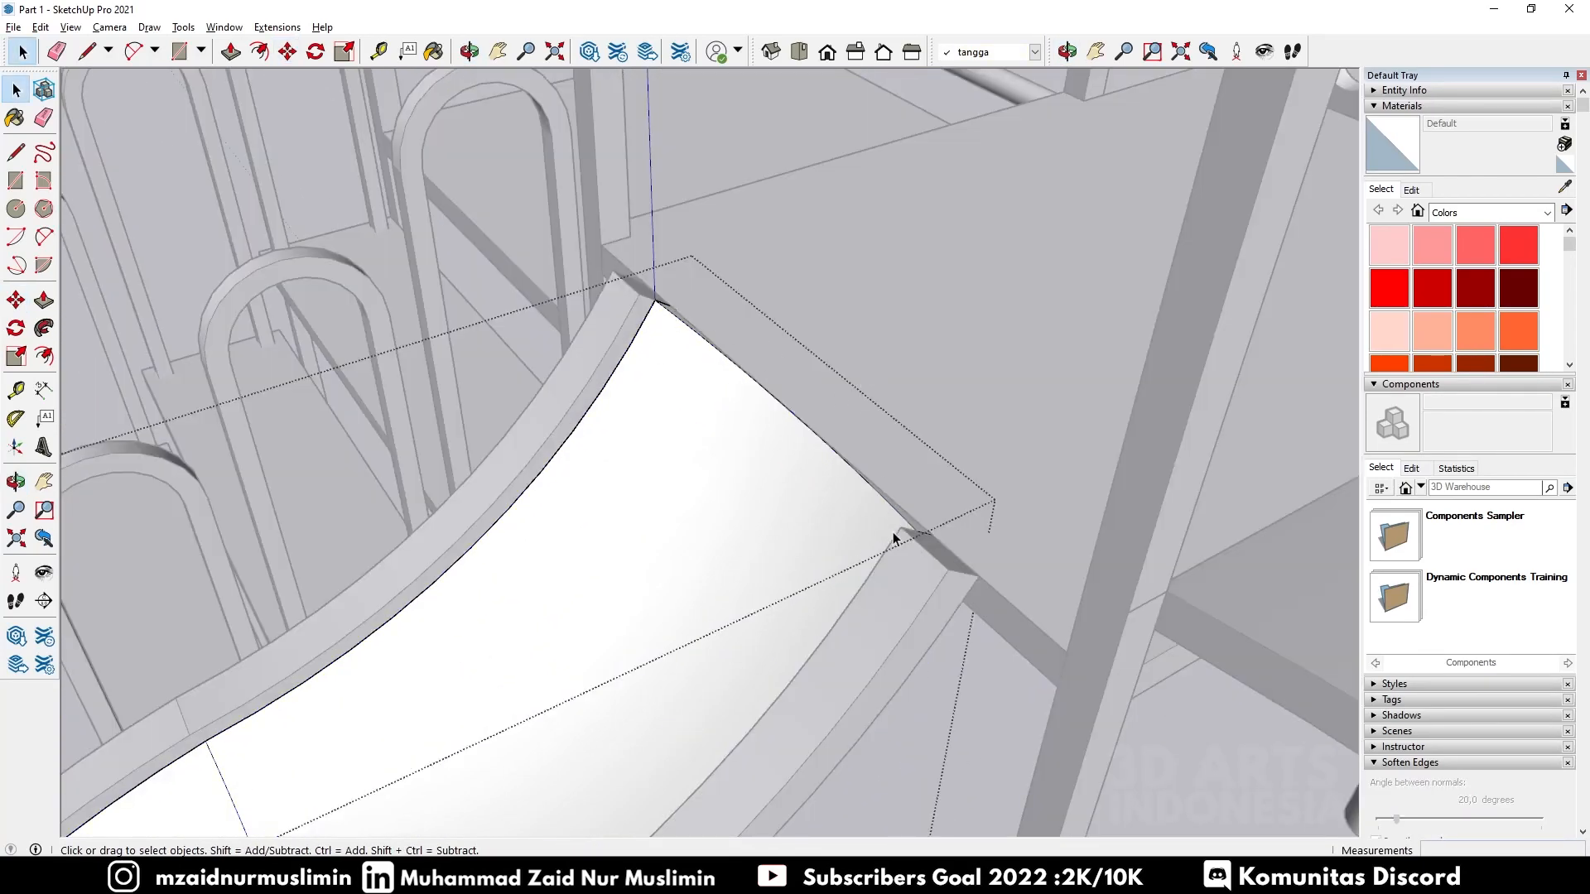
middle_drag(656, 340, 752, 383)
key(r)
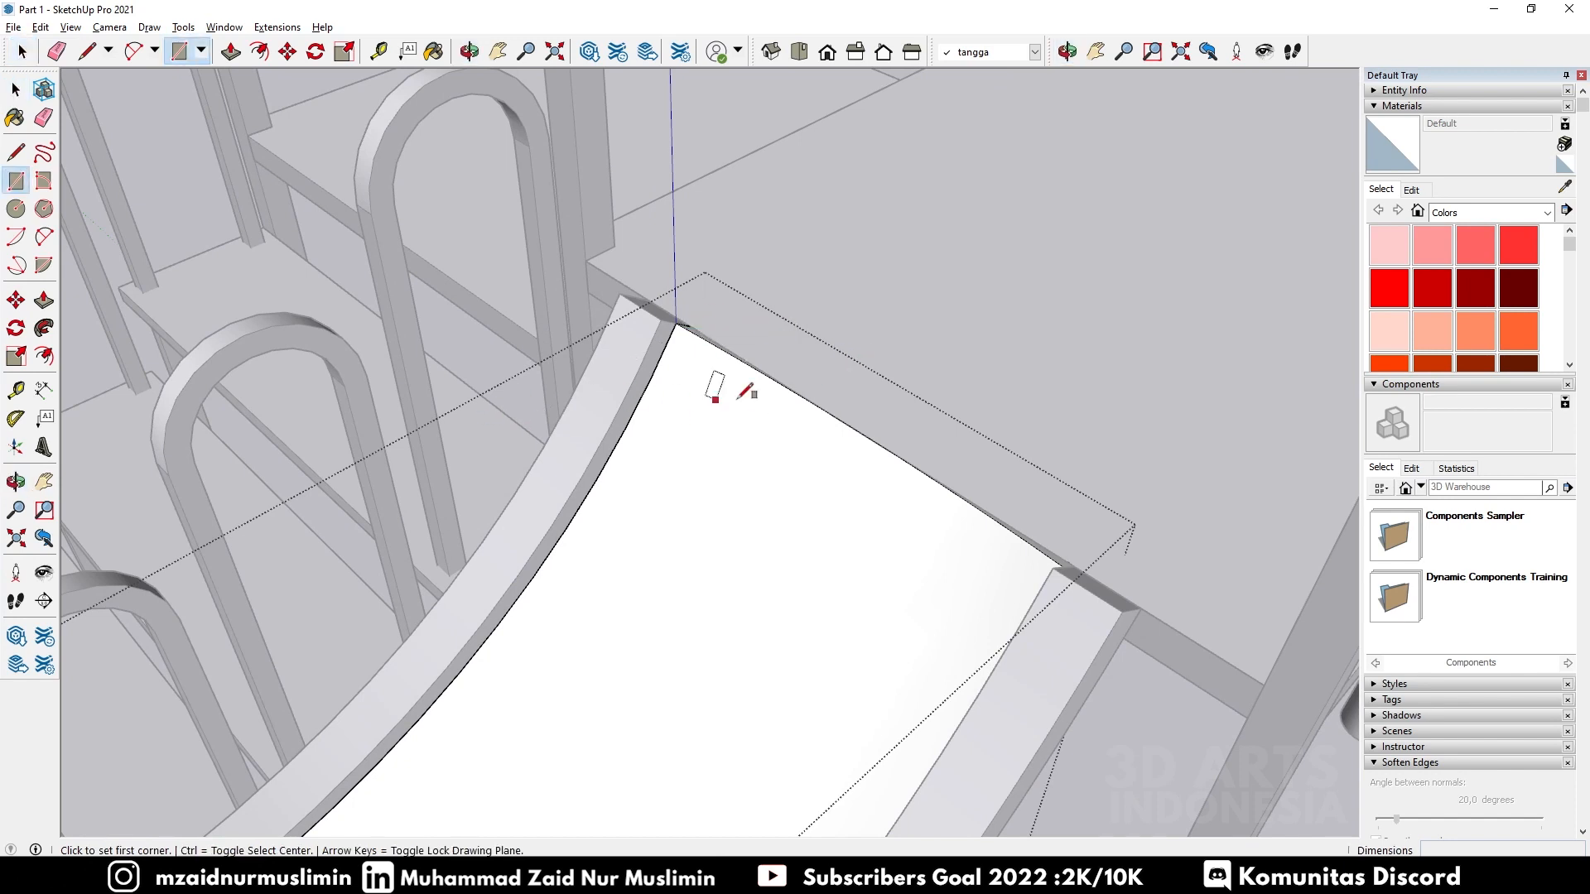
key(space)
middle_drag(877, 463, 1101, 394)
scroll(852, 276, down, 8)
middle_drag(832, 349, 1065, 459)
scroll(1012, 296, up, 5)
middle_drag(1012, 296, 1140, 590)
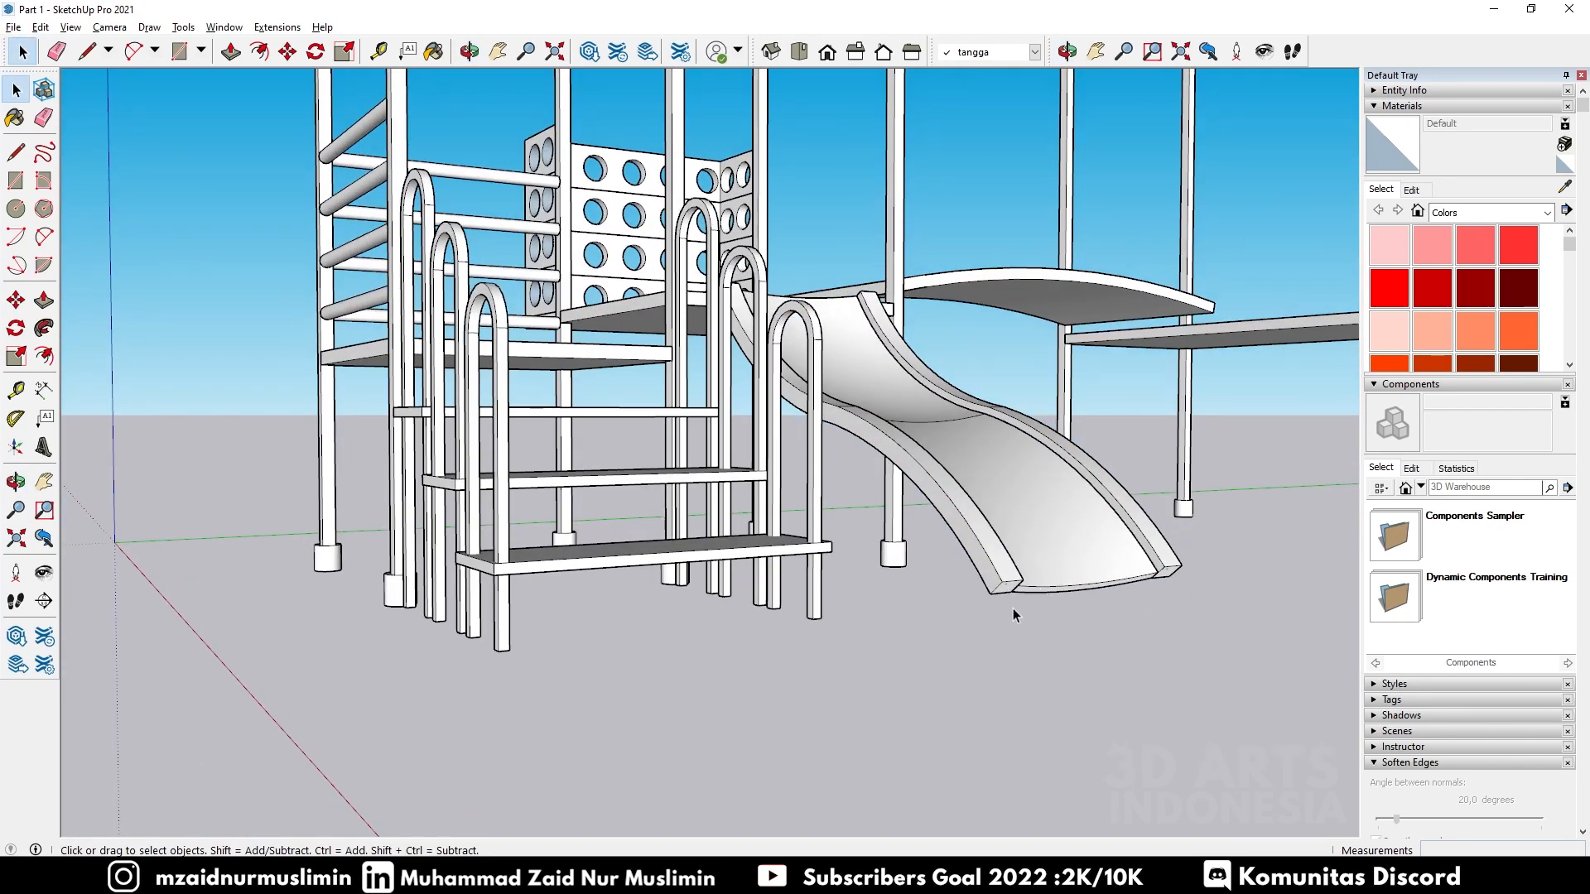
middle_drag(1120, 634, 952, 614)
key(r)
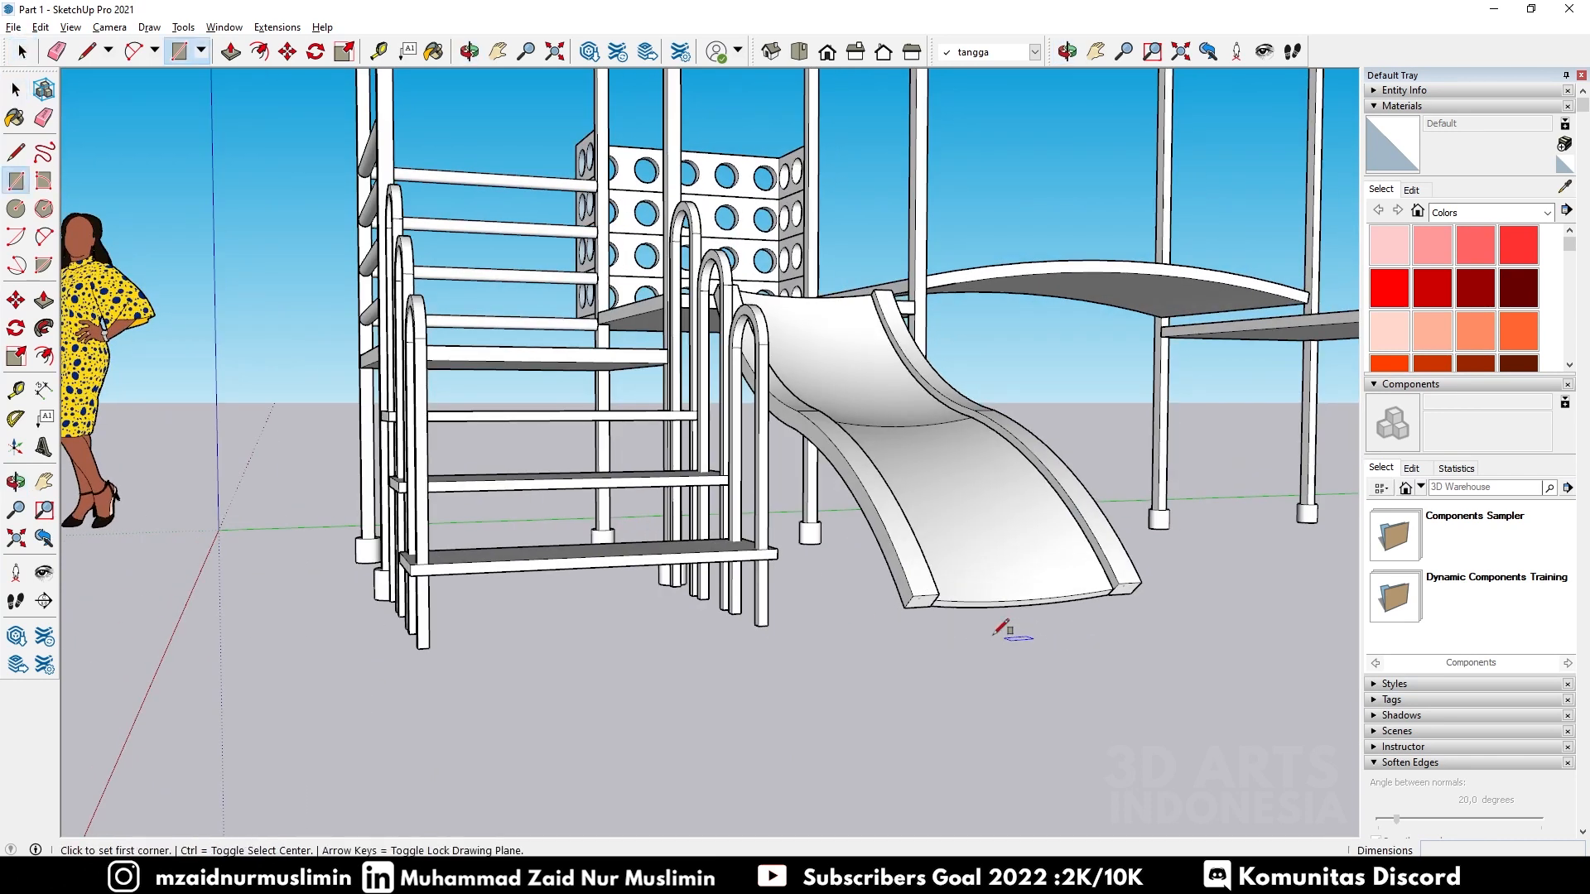
click(911, 595)
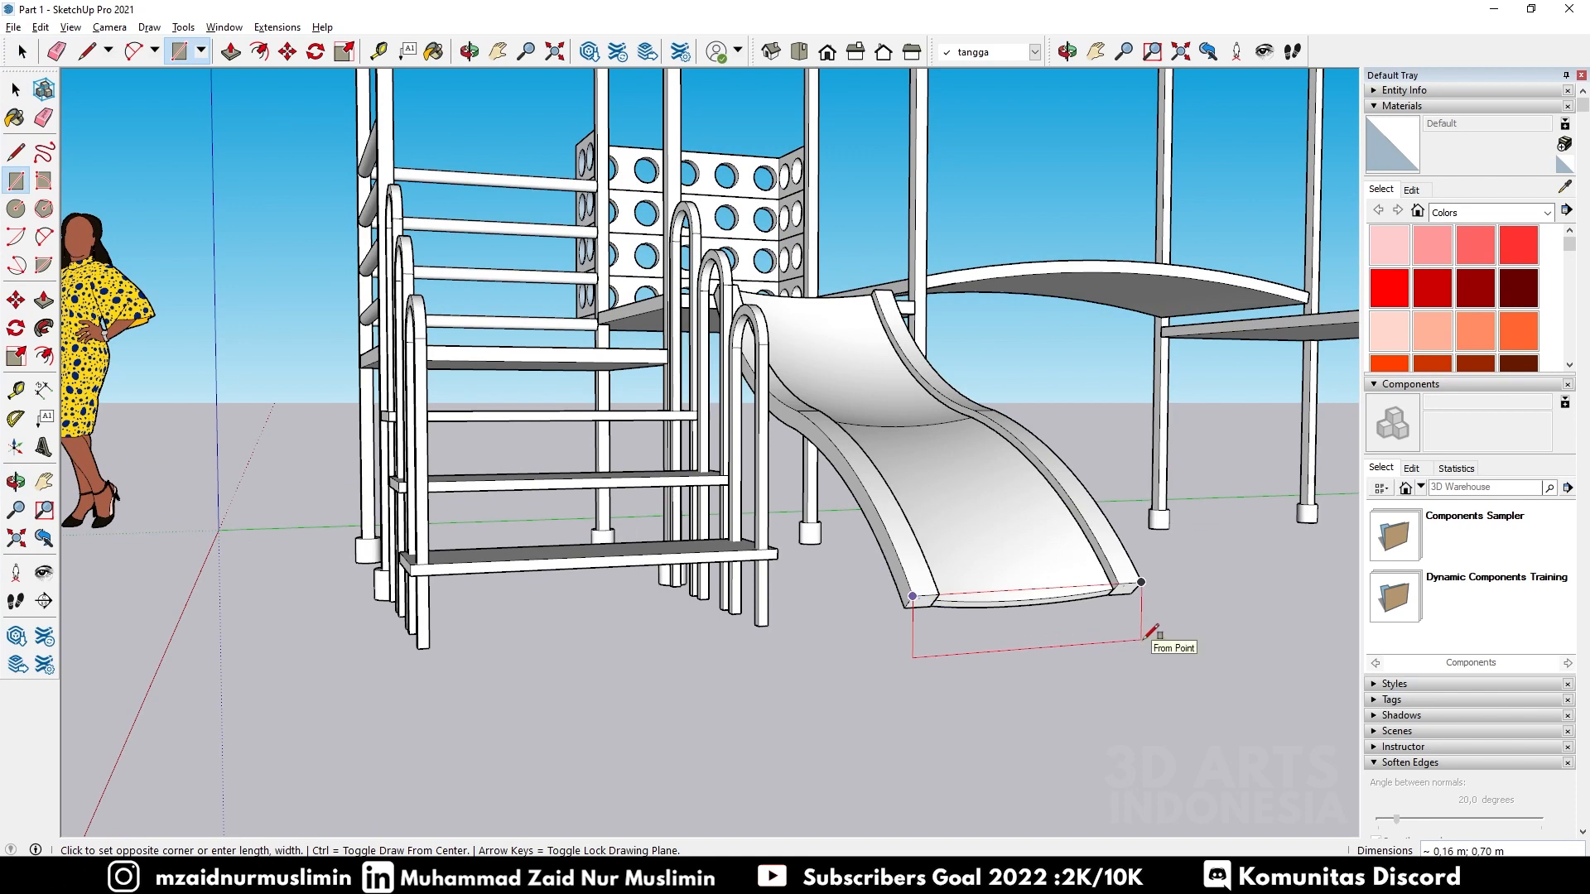
key(Escape)
middle_drag(1087, 638, 837, 639)
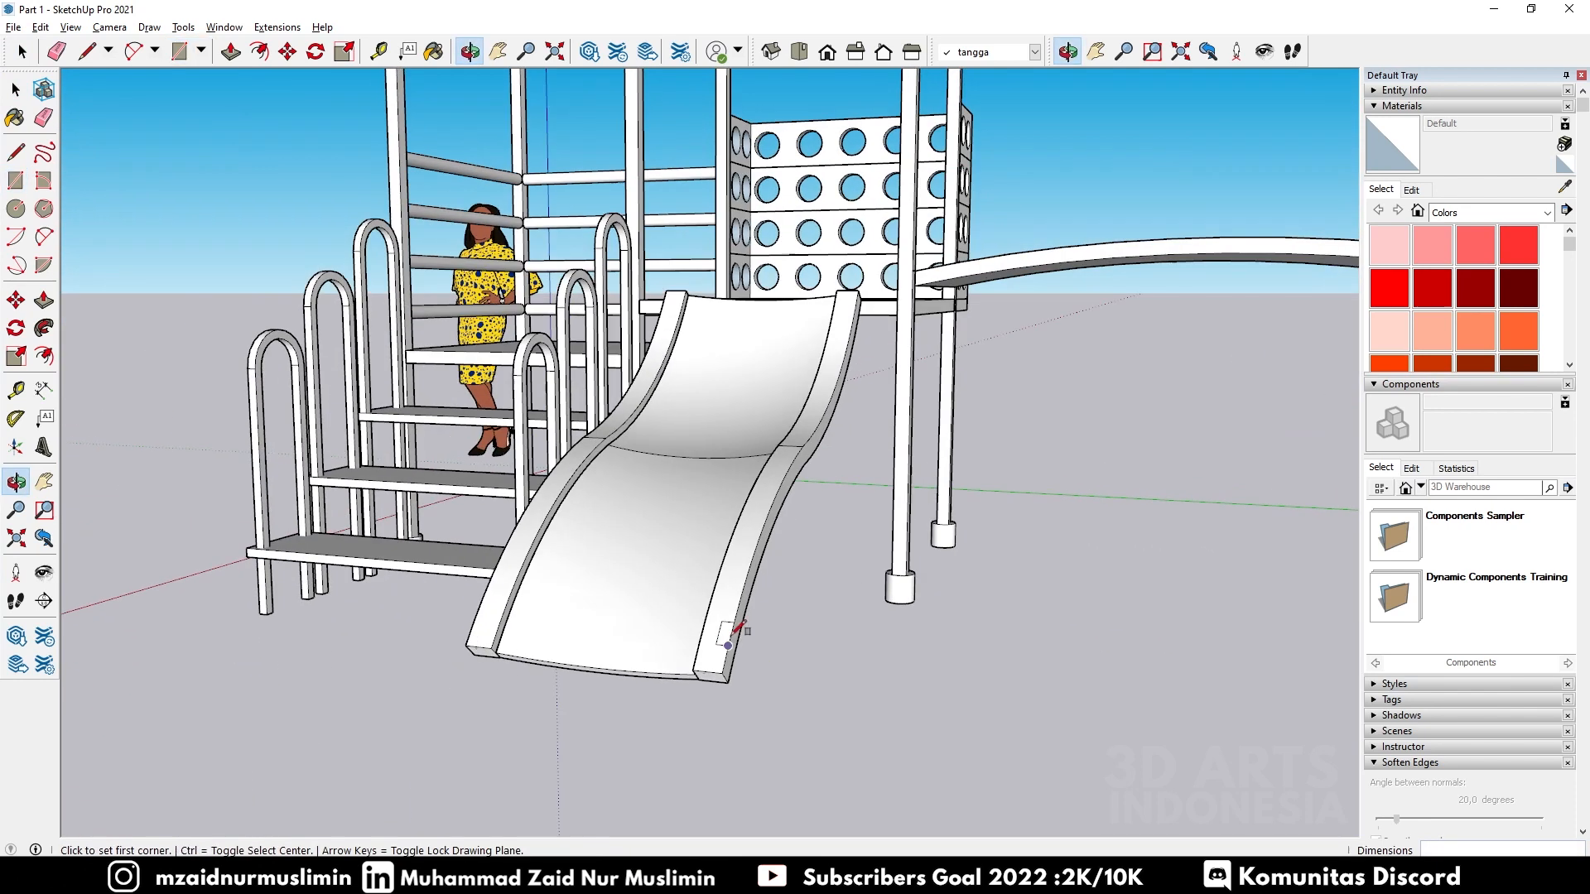
middle_drag(621, 689, 818, 543)
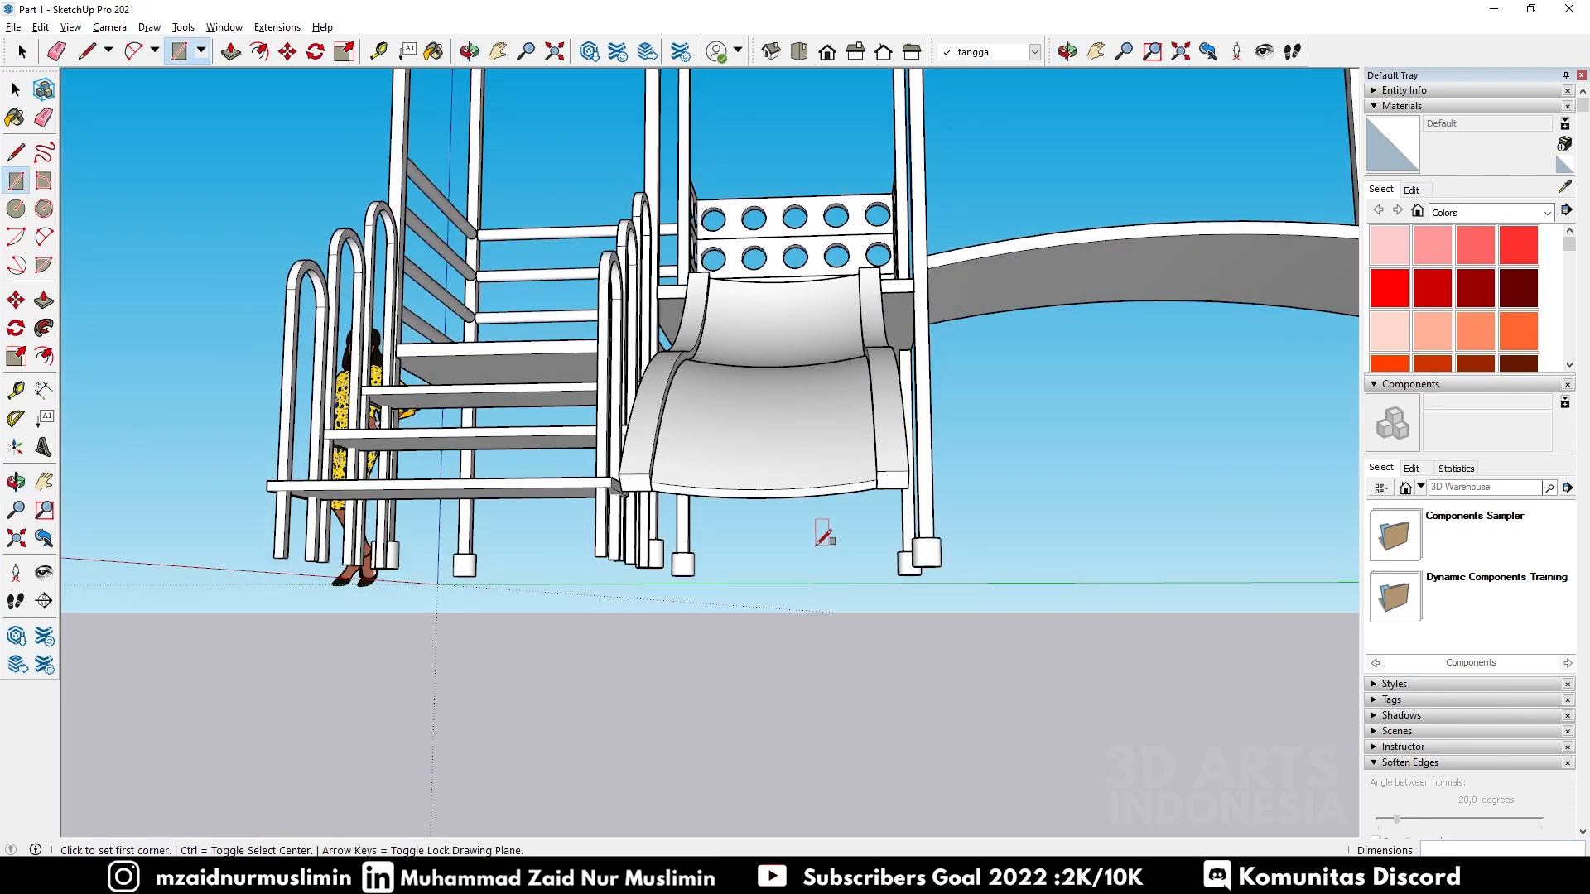
Step: Open the sliding surface's group and draw a bulging two-point arc downward from the corner of its lower end
key(space)
click(874, 497)
scroll(875, 518, up, 5)
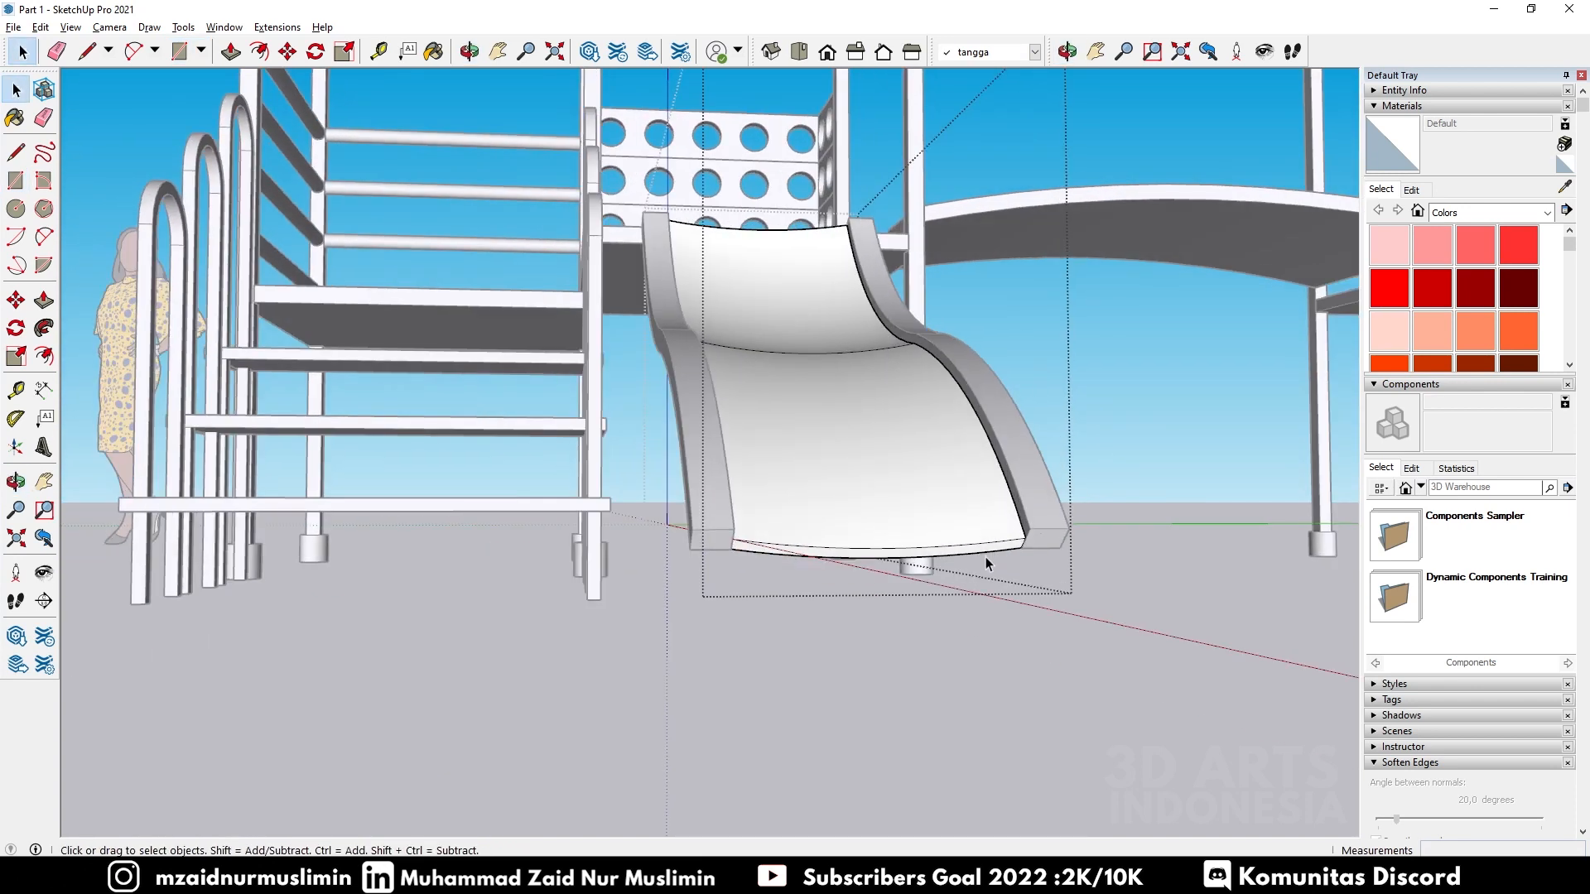
key(l)
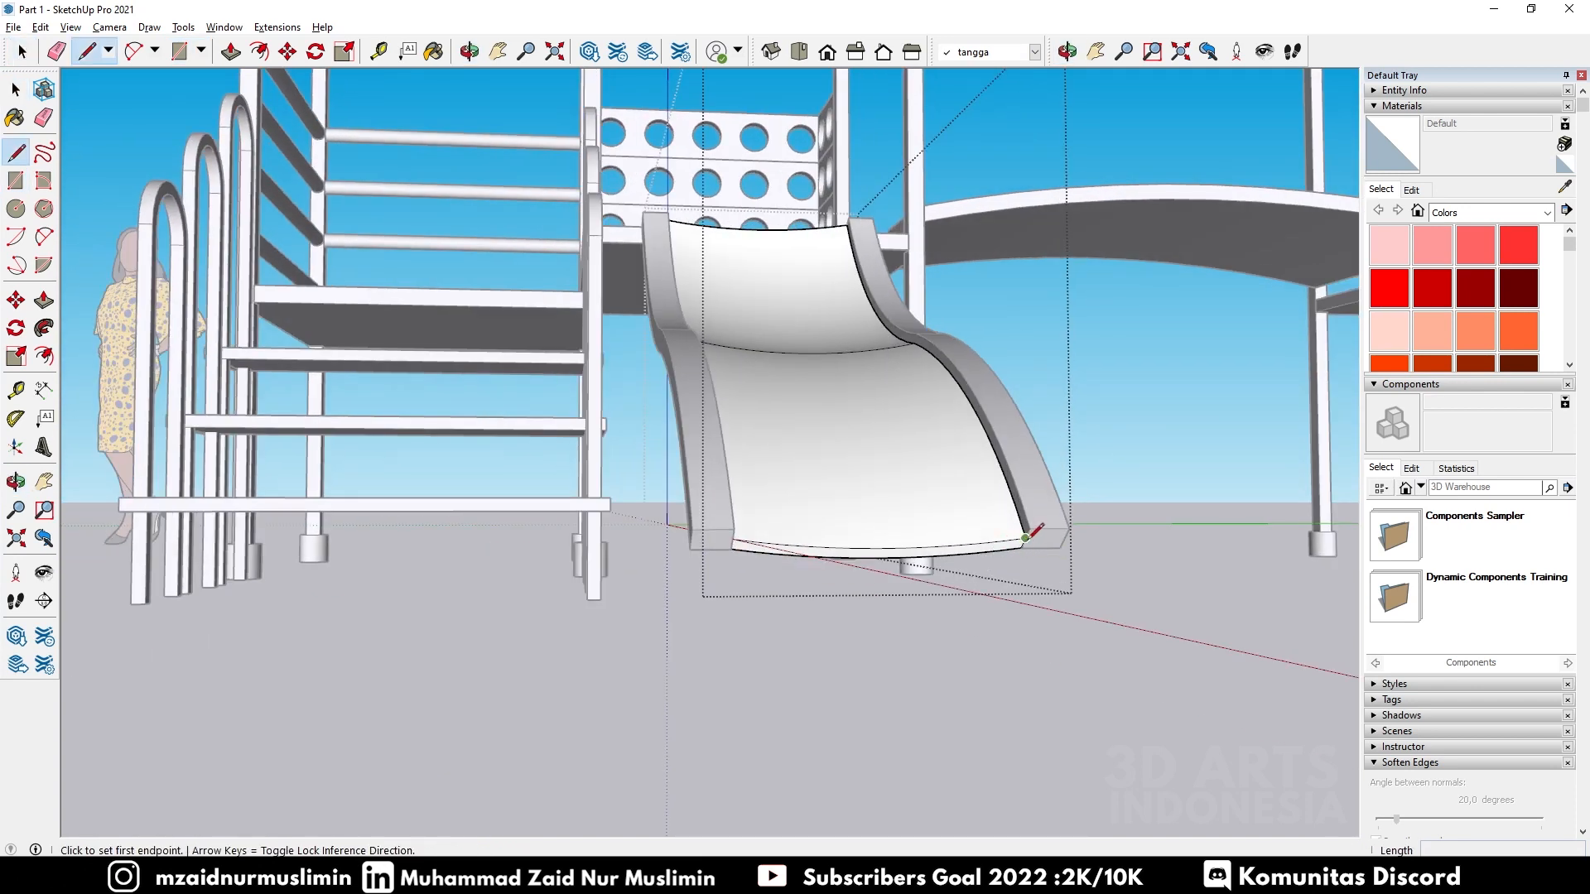
key(a)
click(1021, 546)
middle_drag(1030, 568, 1234, 639)
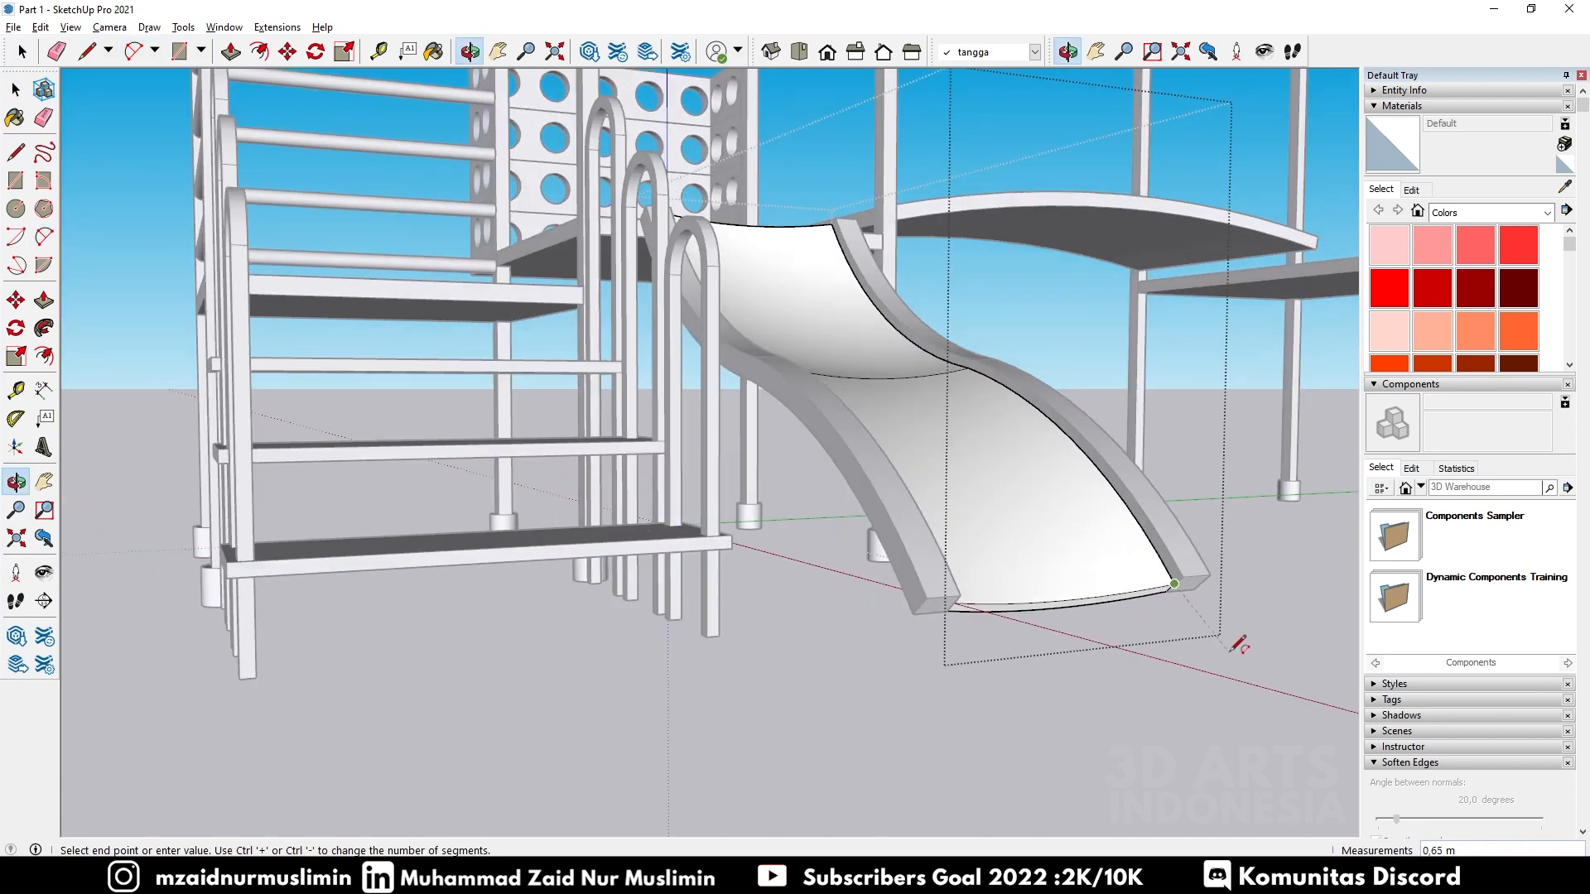
click(1184, 642)
scroll(1183, 617, up, 1)
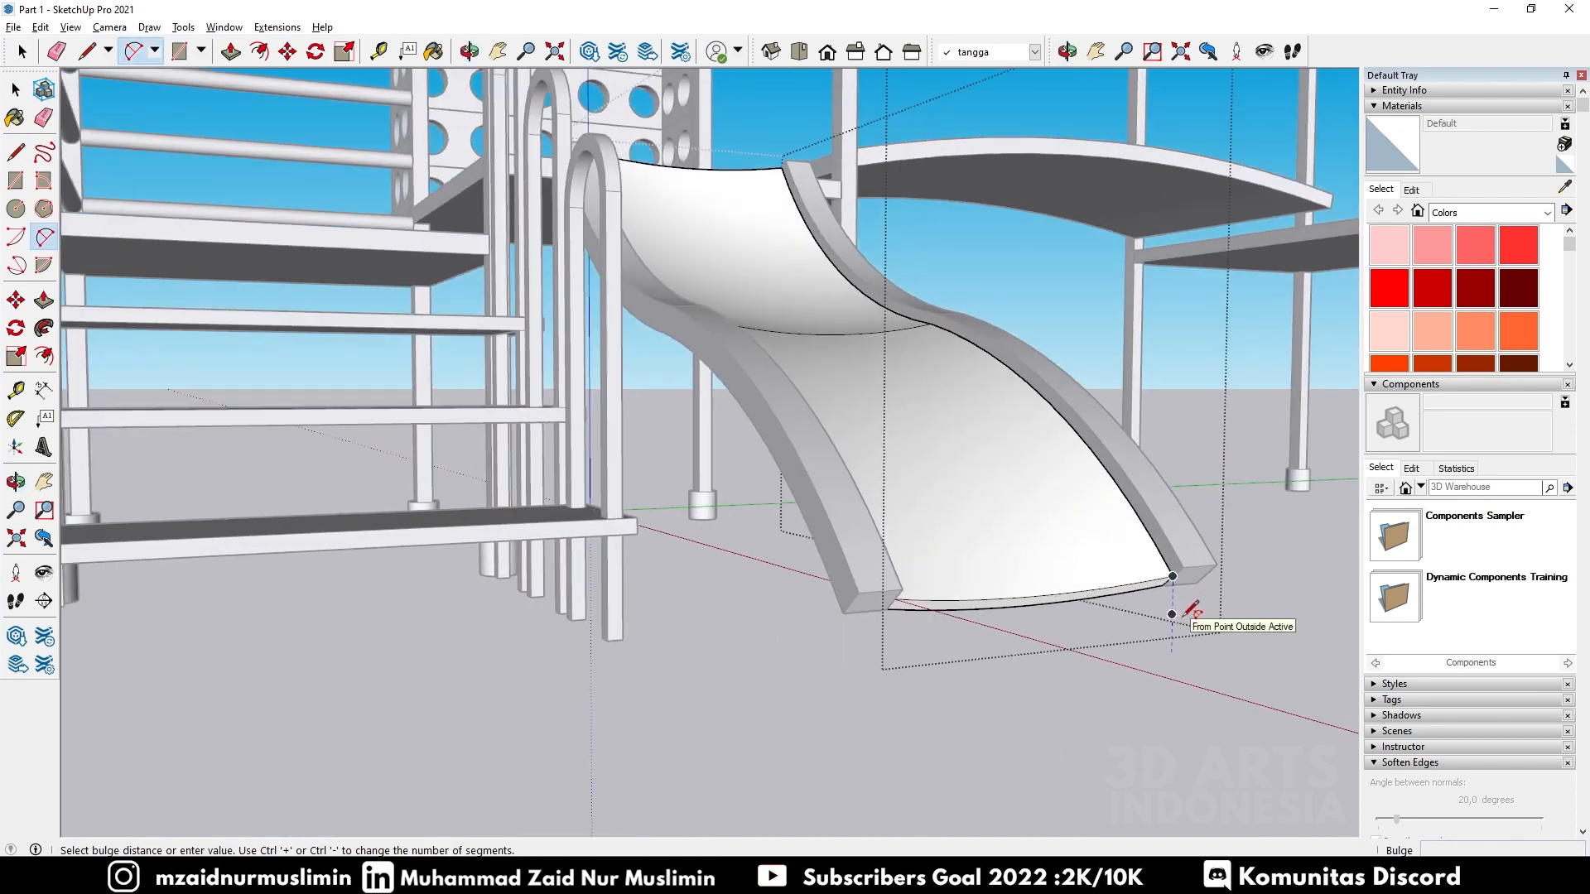
click(1184, 612)
key(space)
Step: Extrude the sliding surface's lower end face along the arc with Follow Me to form a curved lip
scroll(1167, 611, up, 2)
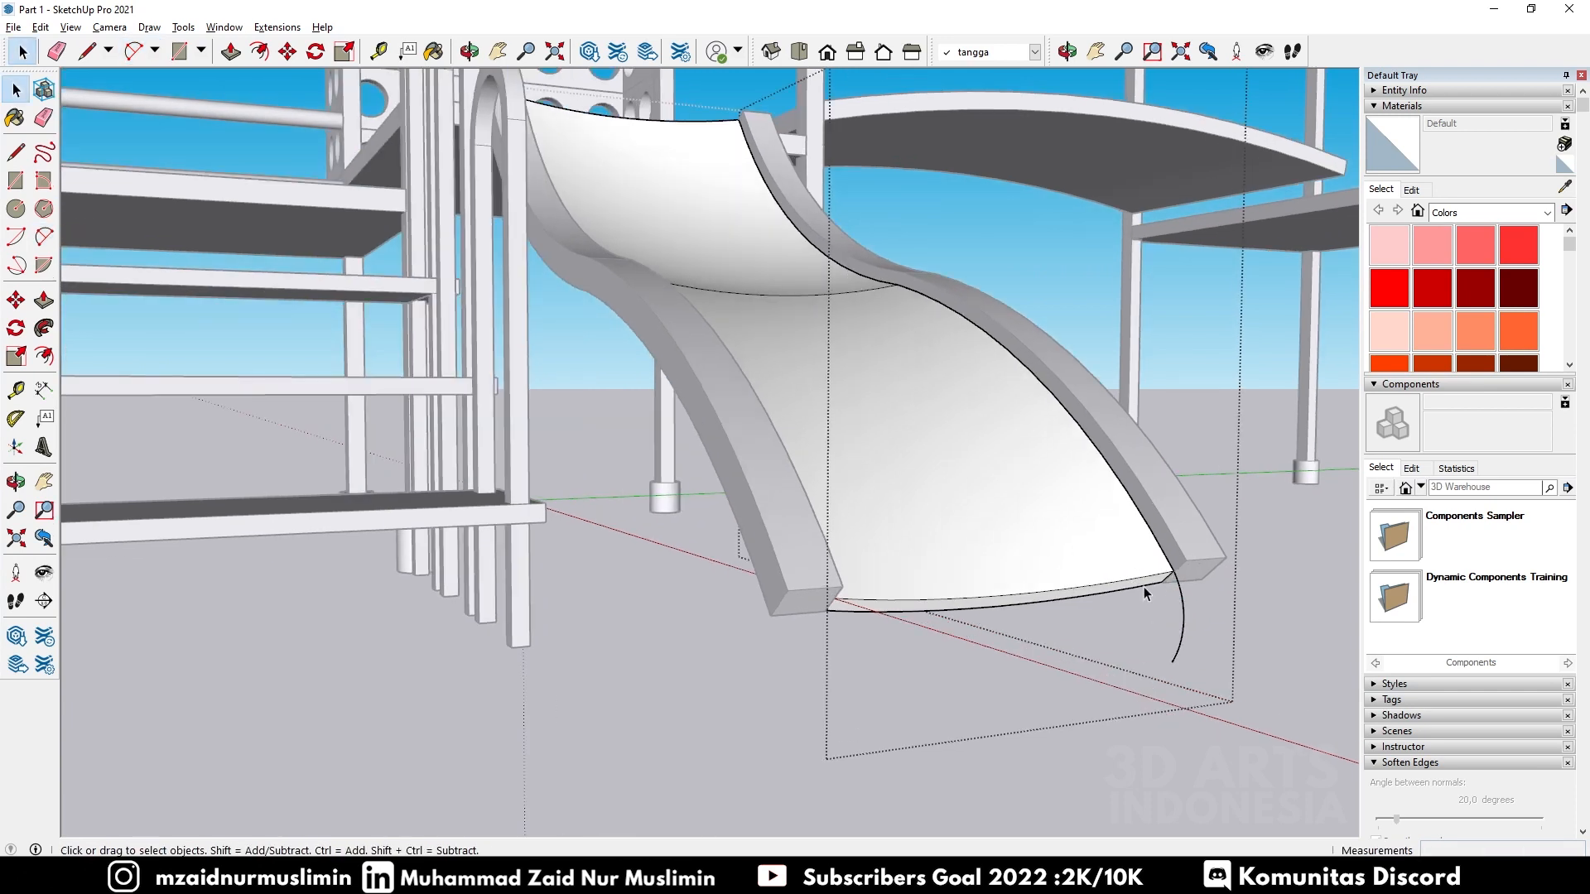
click(44, 328)
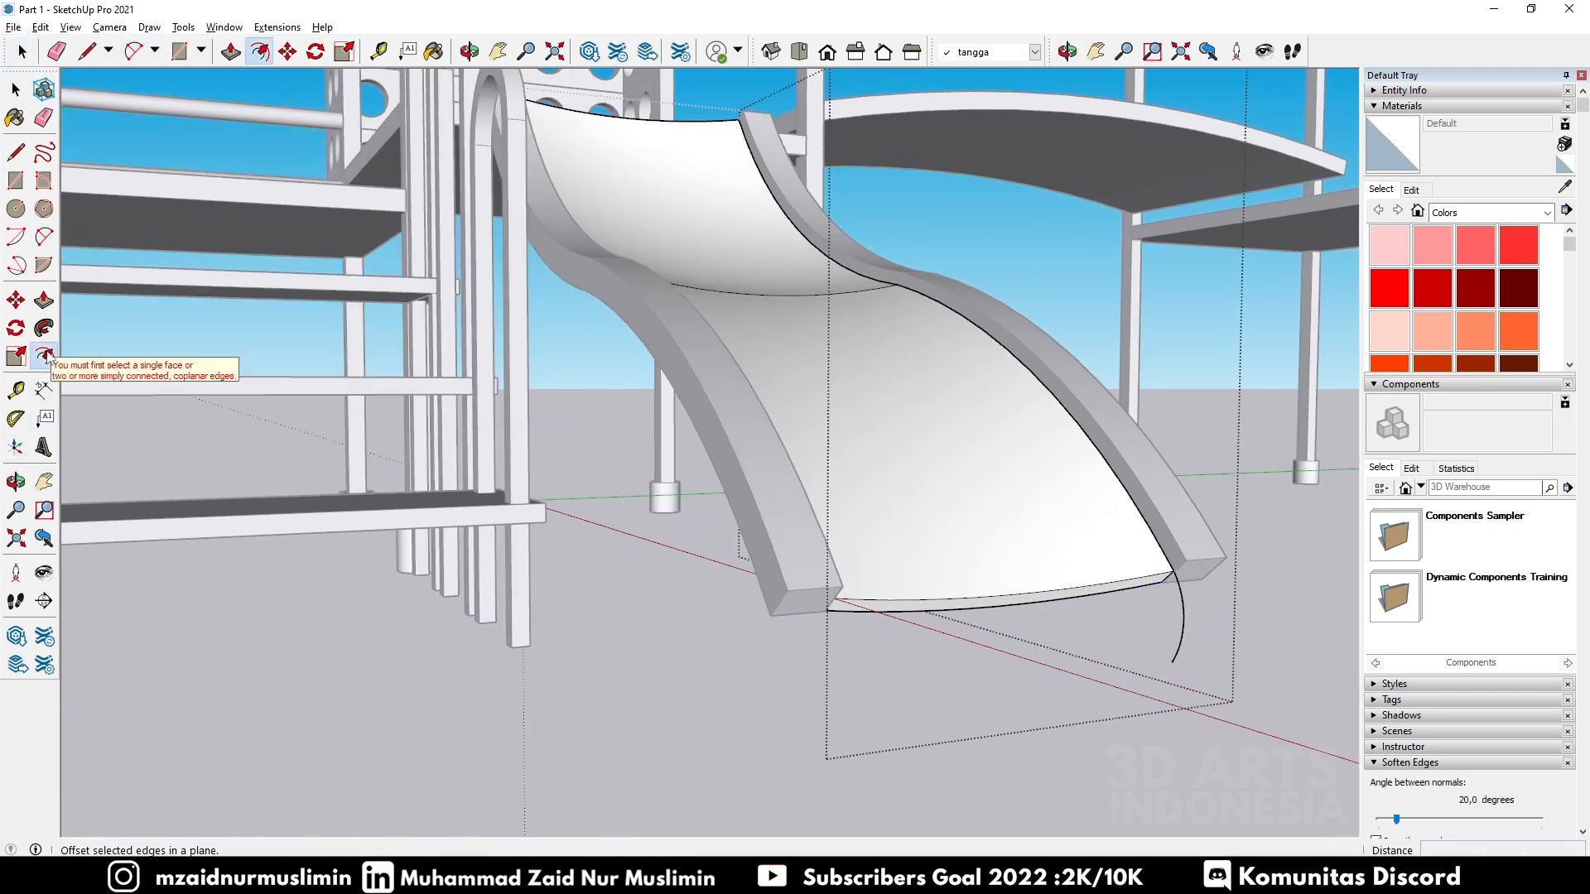
drag(1087, 600, 1201, 669)
middle_drag(1016, 709, 1122, 642)
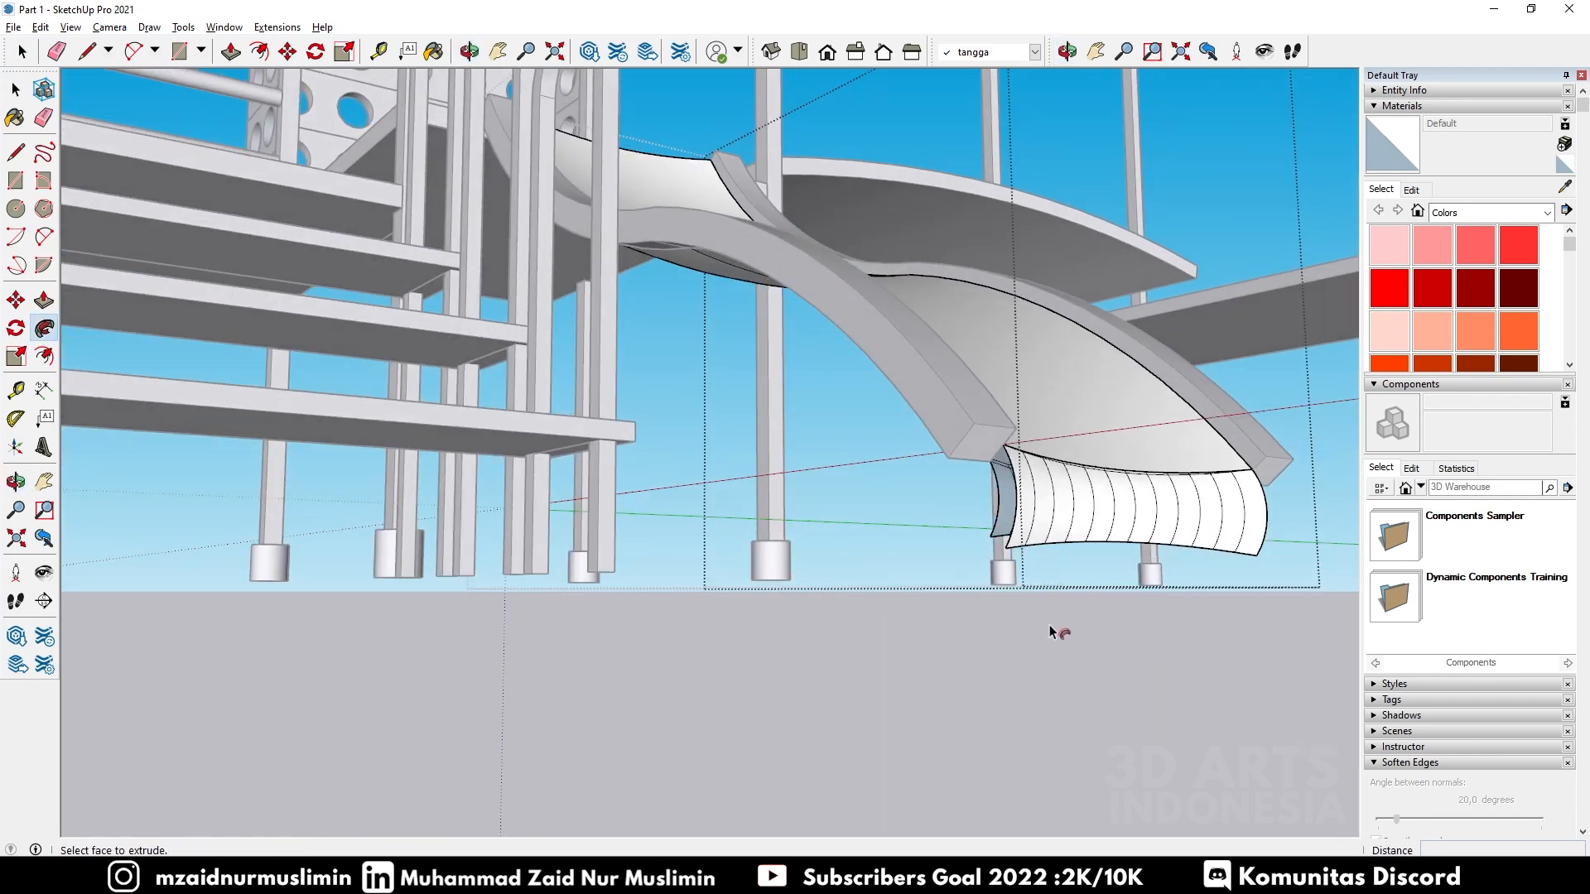
Step: Draw a line across the open lower corner of the lip's side, and leave the group
key(l)
middle_drag(1140, 566, 746, 530)
middle_drag(640, 534, 407, 580)
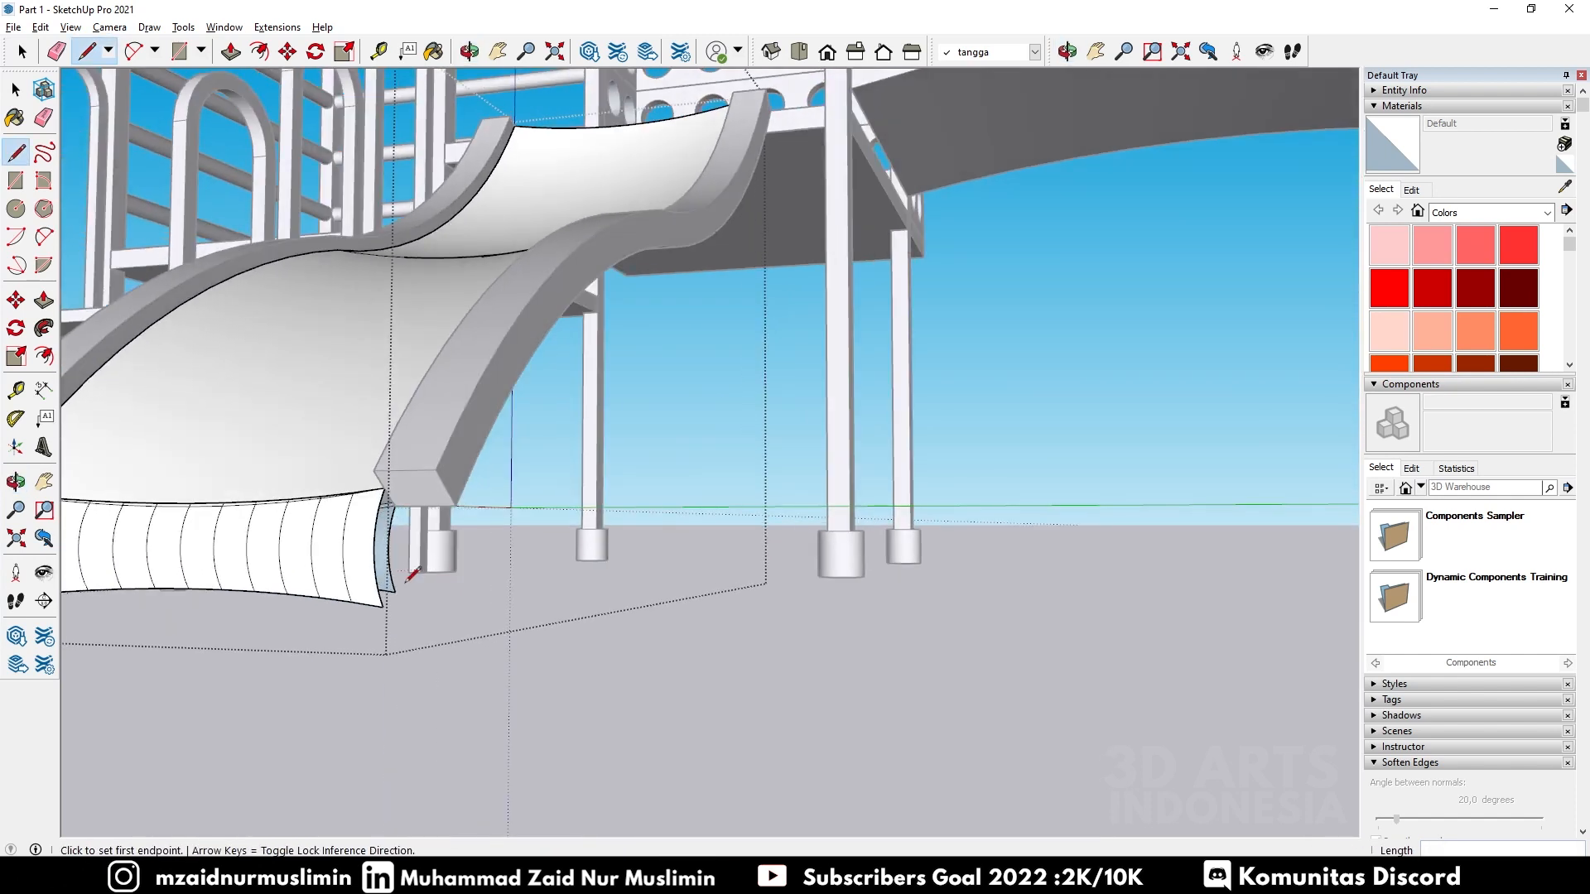
click(395, 591)
click(382, 607)
middle_drag(357, 609, 542, 553)
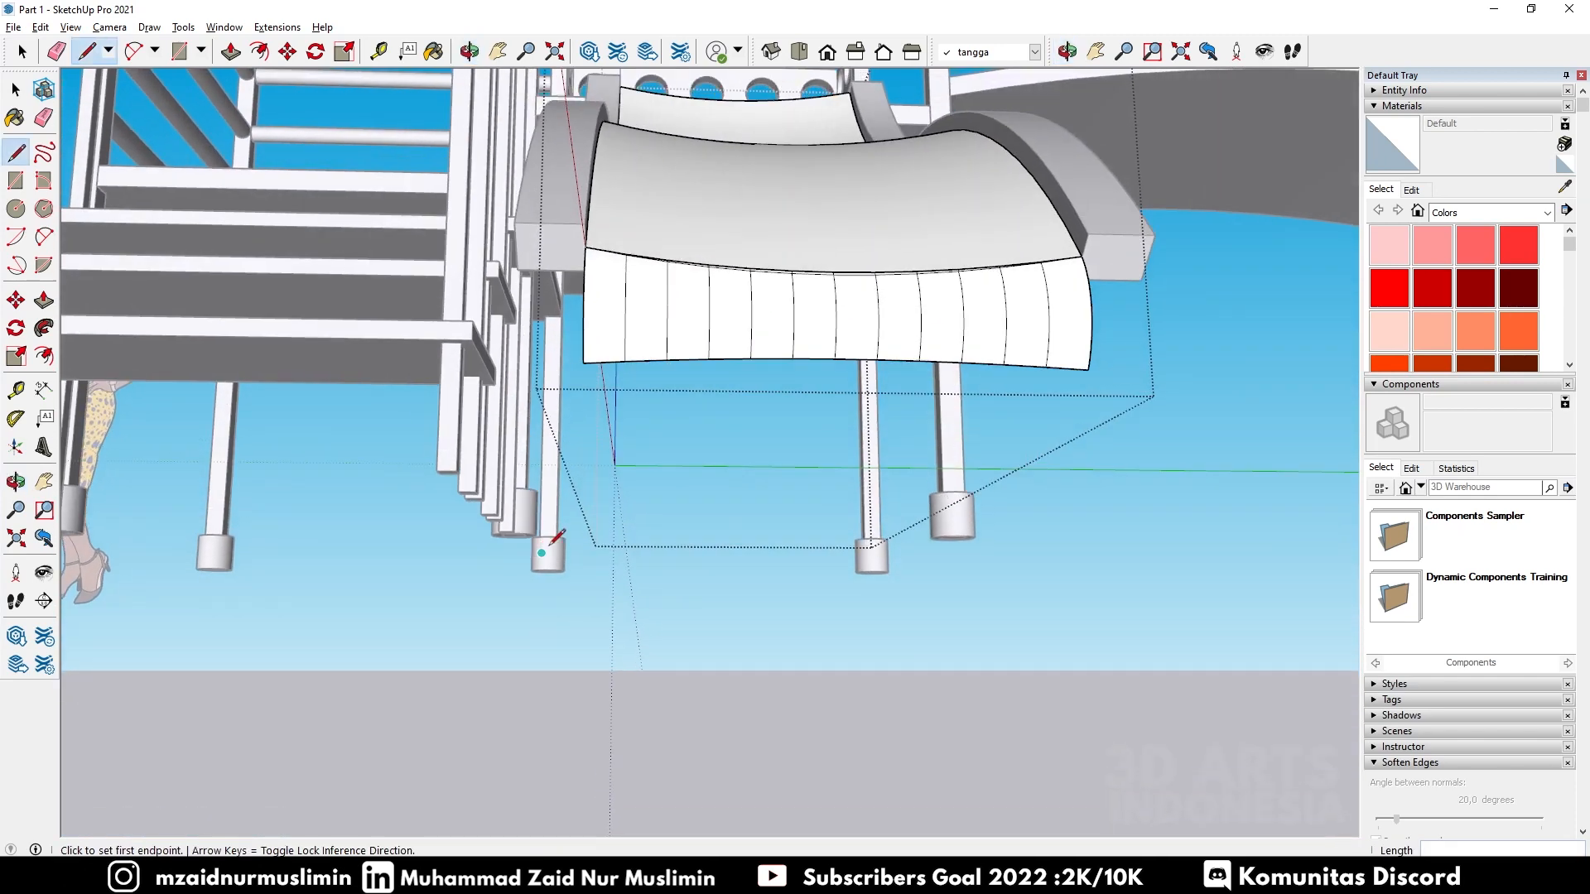
scroll(543, 552, down, 3)
key(space)
click(991, 500)
Step: Examine the slide's lower end and its curved lip from the front and side
middle_drag(803, 436, 836, 687)
scroll(835, 500, down, 3)
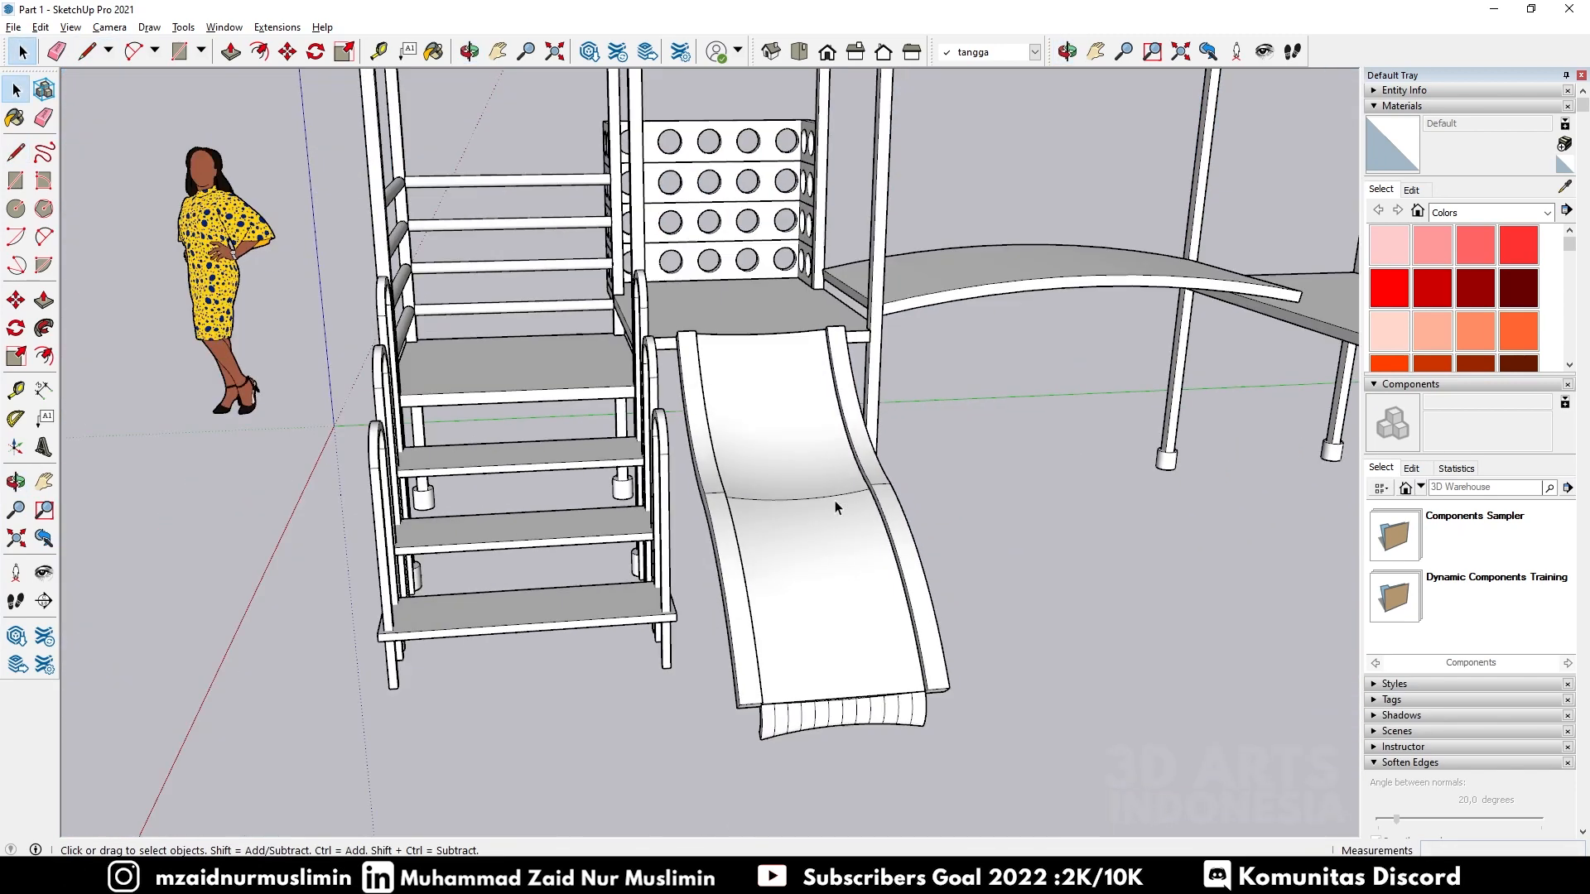
scroll(835, 501, down, 3)
middle_drag(835, 500, 1150, 487)
middle_drag(1068, 557, 1051, 595)
double_click(1081, 529)
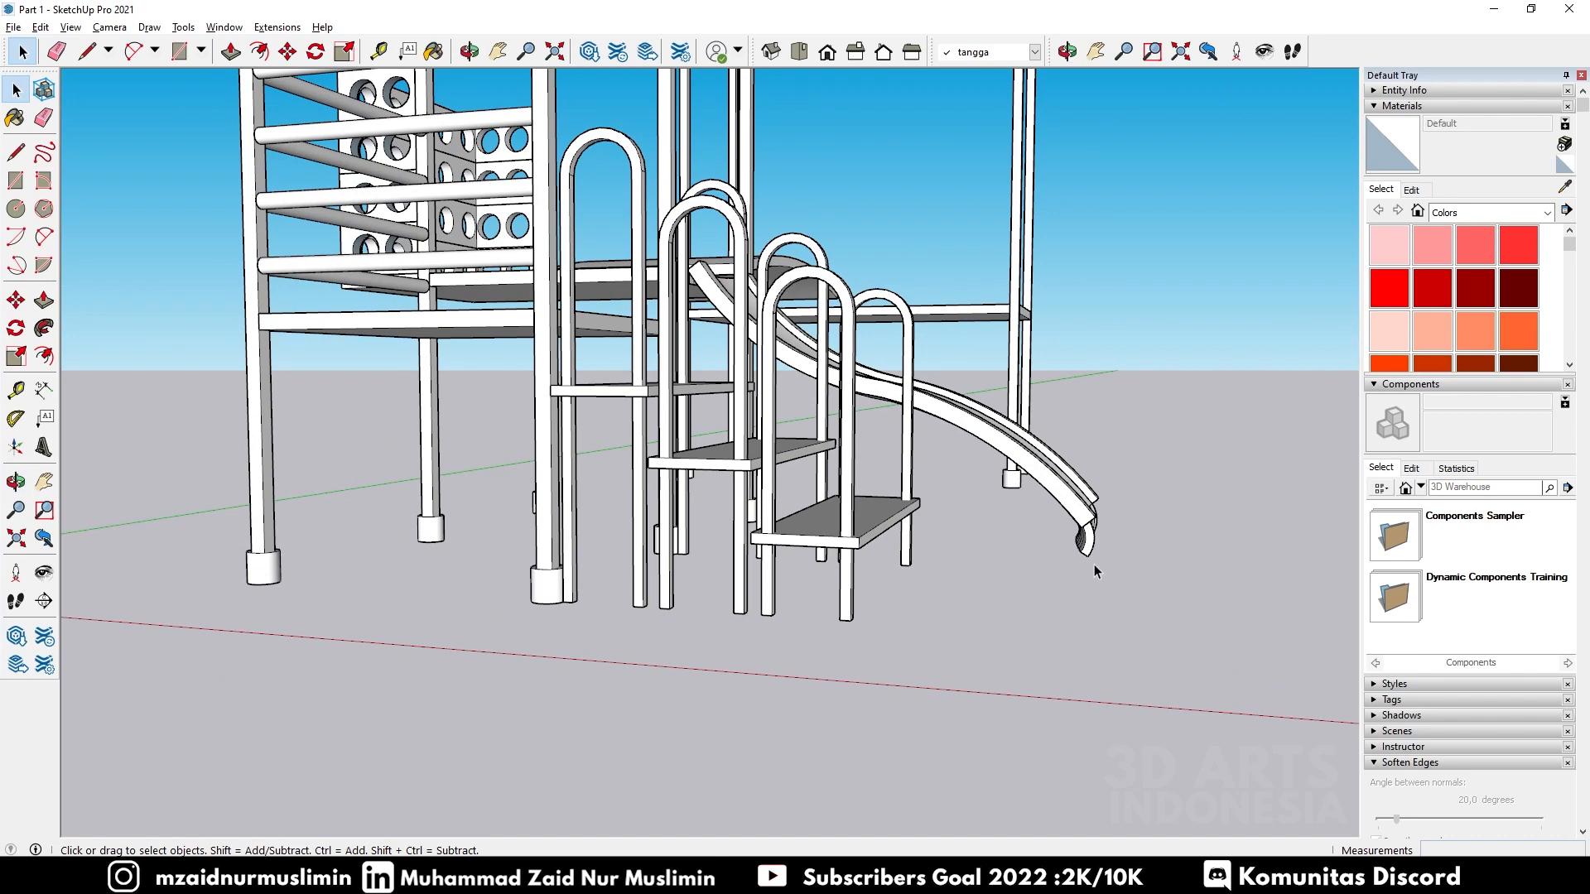
scroll(1105, 545, up, 3)
middle_drag(1105, 545, 631, 575)
middle_drag(980, 540, 772, 586)
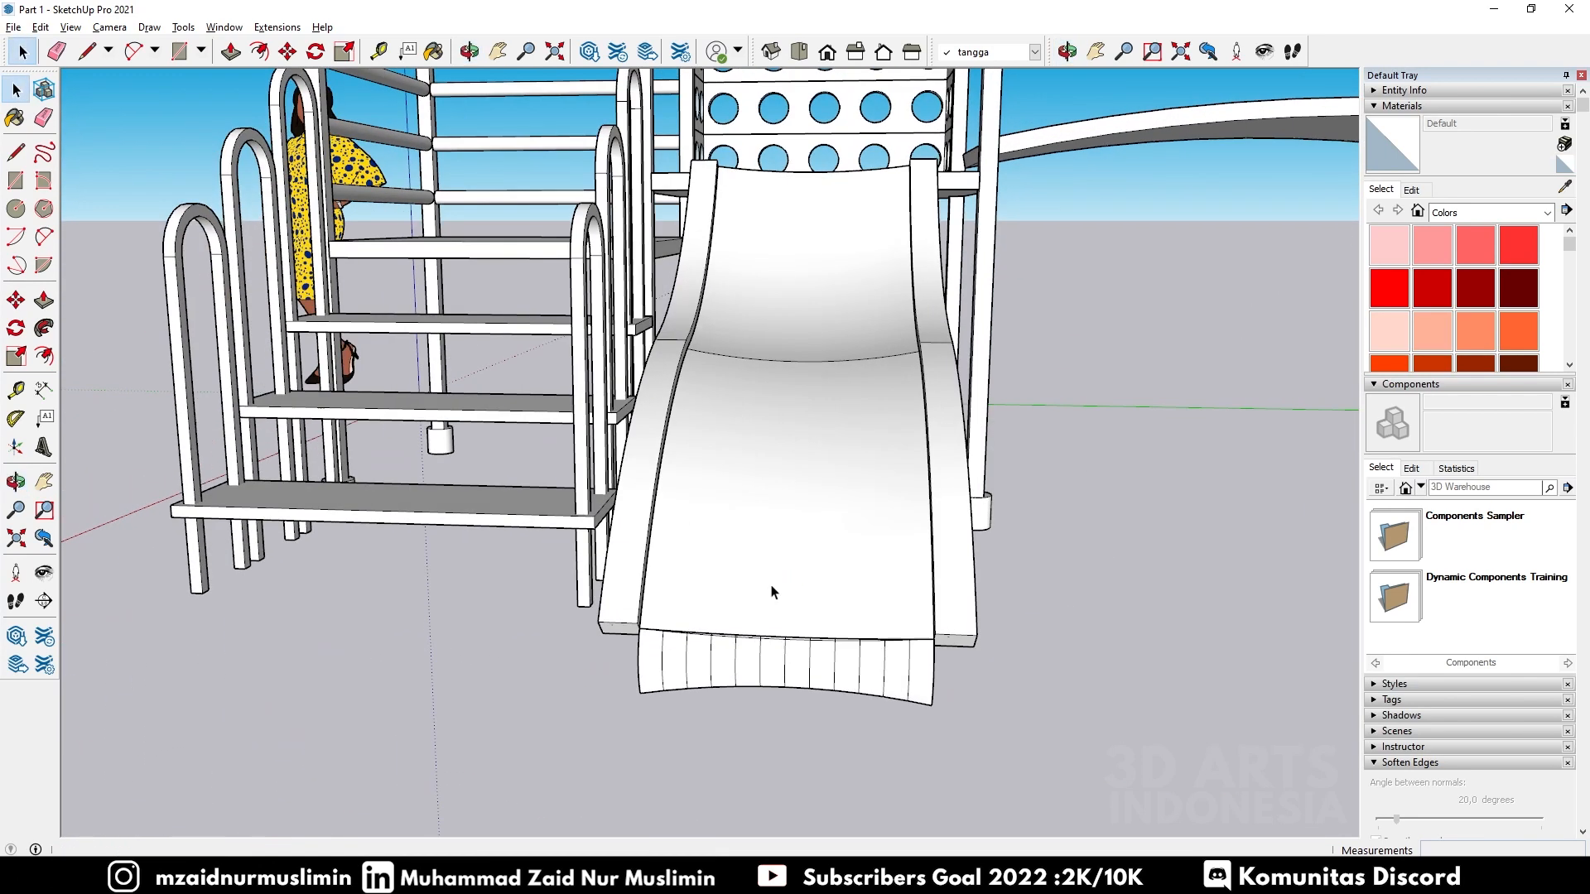
Step: Open the stair-side rail's group for editing at its lower end
scroll(628, 627, up, 2)
middle_drag(617, 633, 779, 598)
double_click(929, 545)
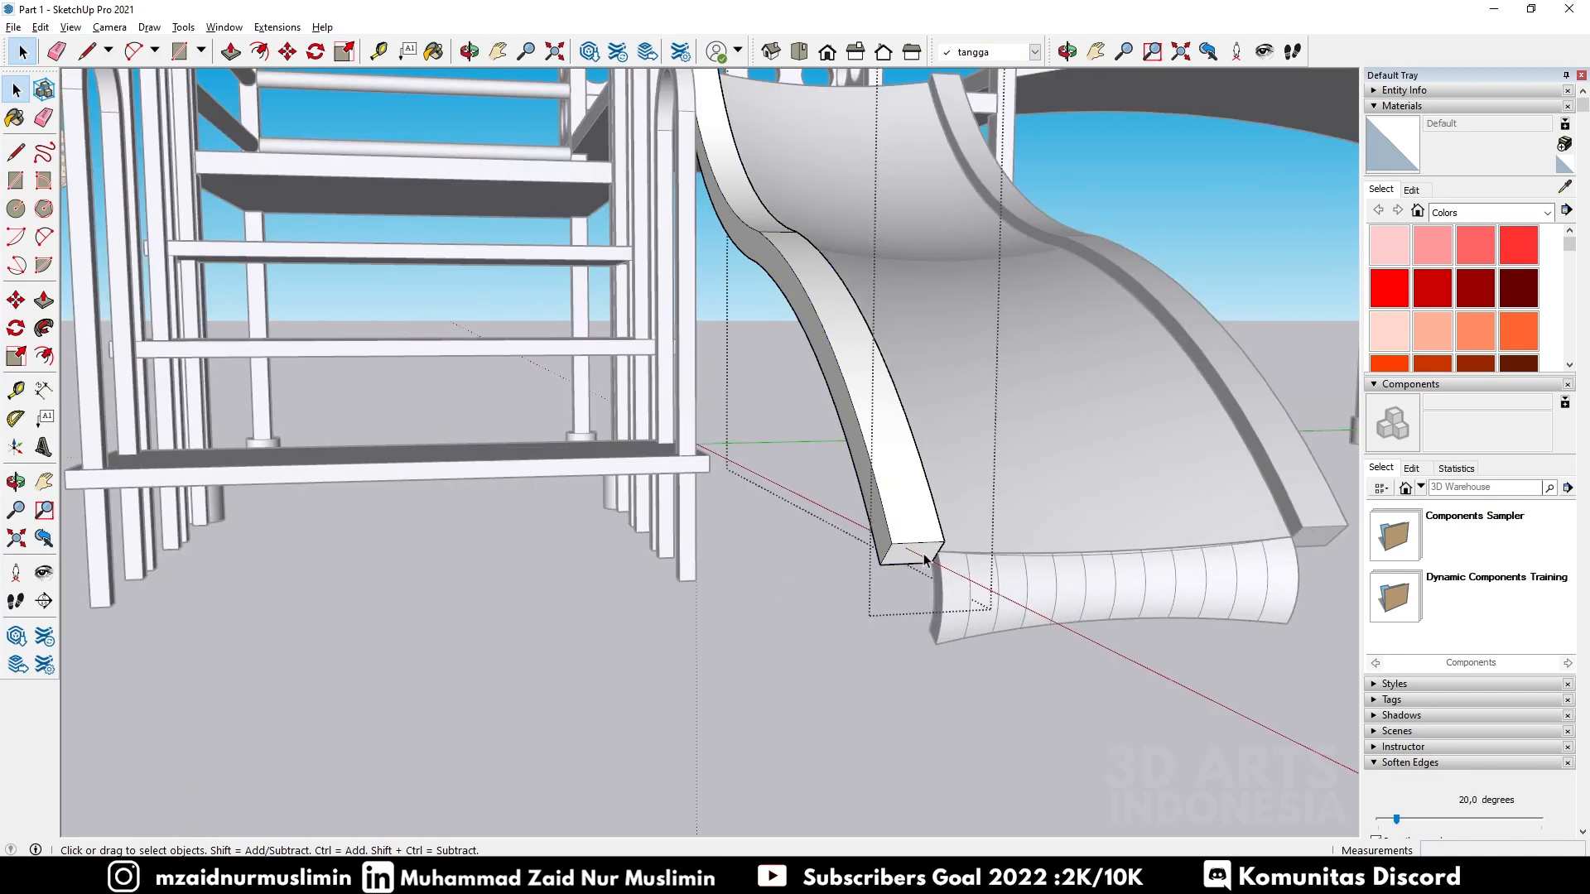
click(44, 328)
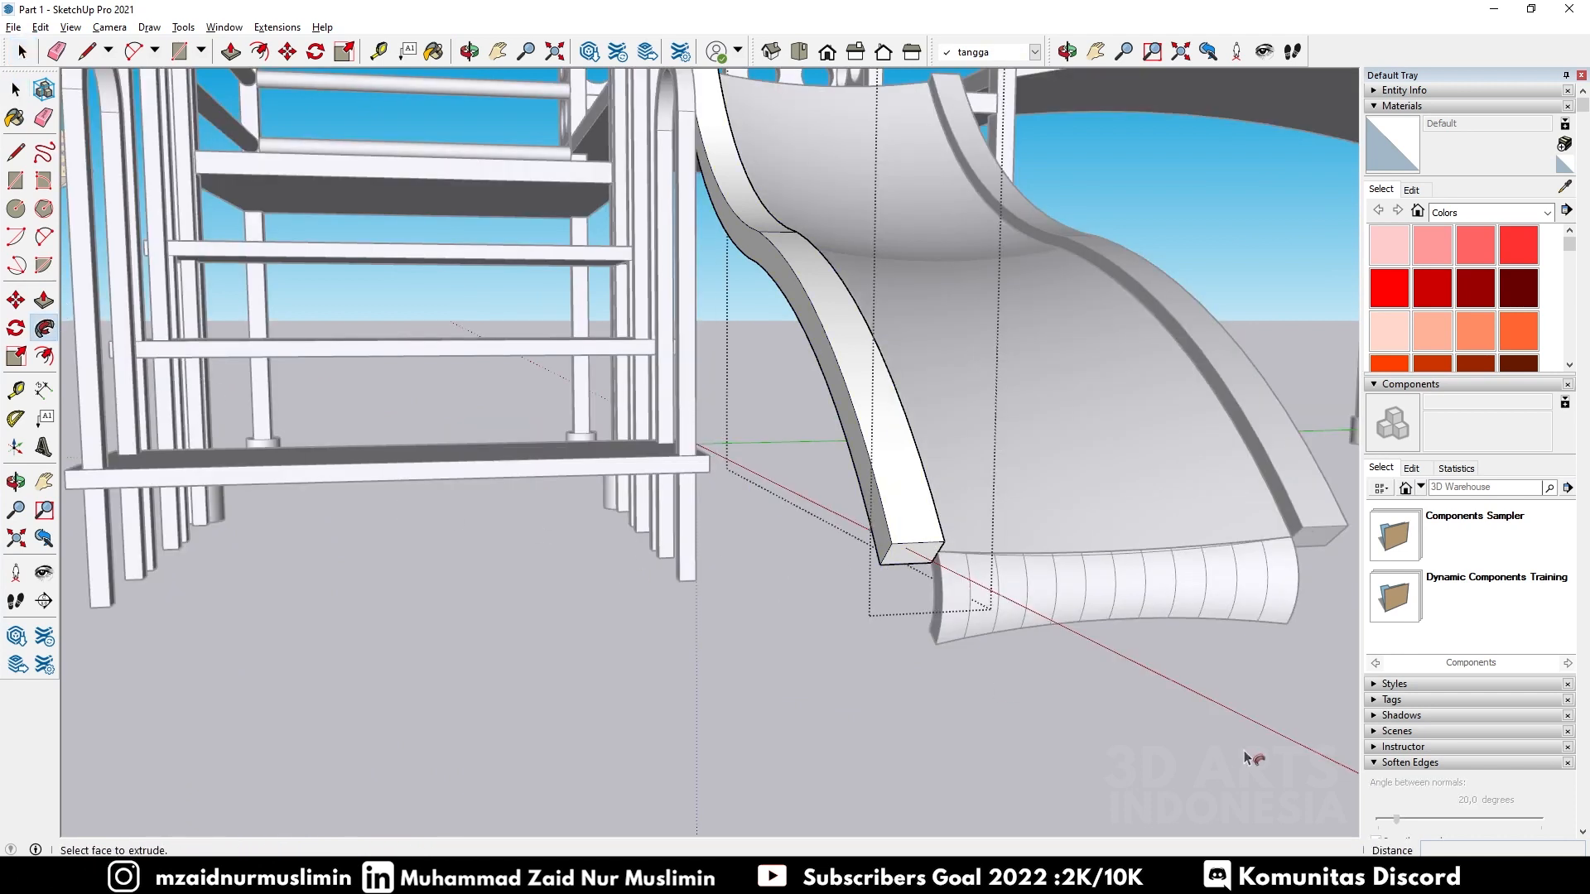
click(936, 571)
key(Escape)
Step: Draw a two-point arc downward from the stair-side rail's lower end corner, matching the curve of the surface's lip
middle_drag(813, 623, 832, 621)
middle_drag(970, 605, 1070, 588)
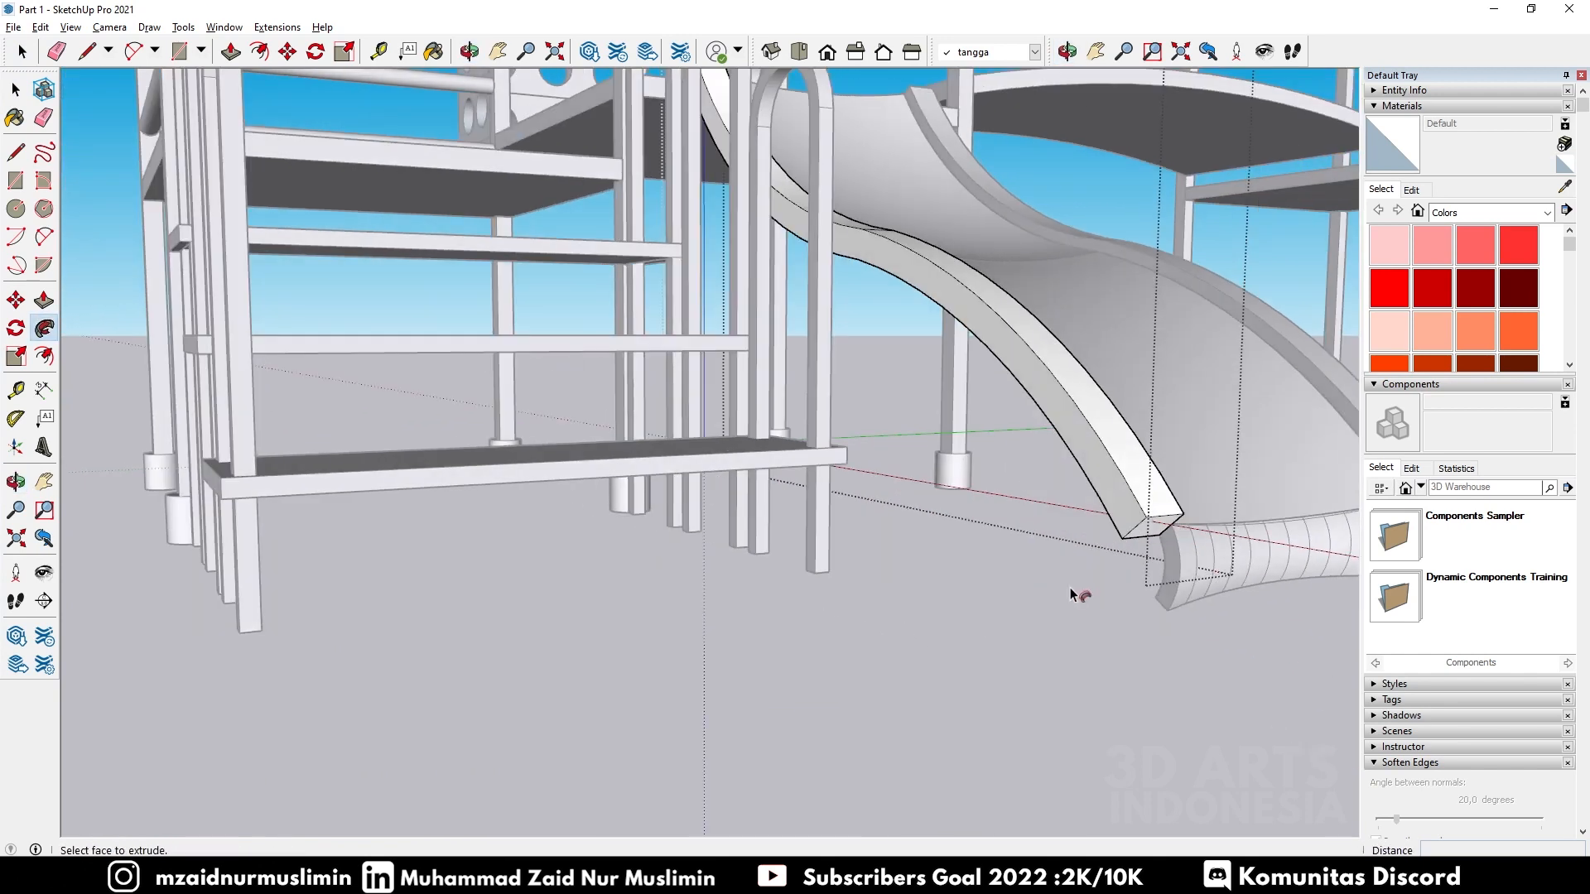
key(a)
scroll(1168, 530, up, 2)
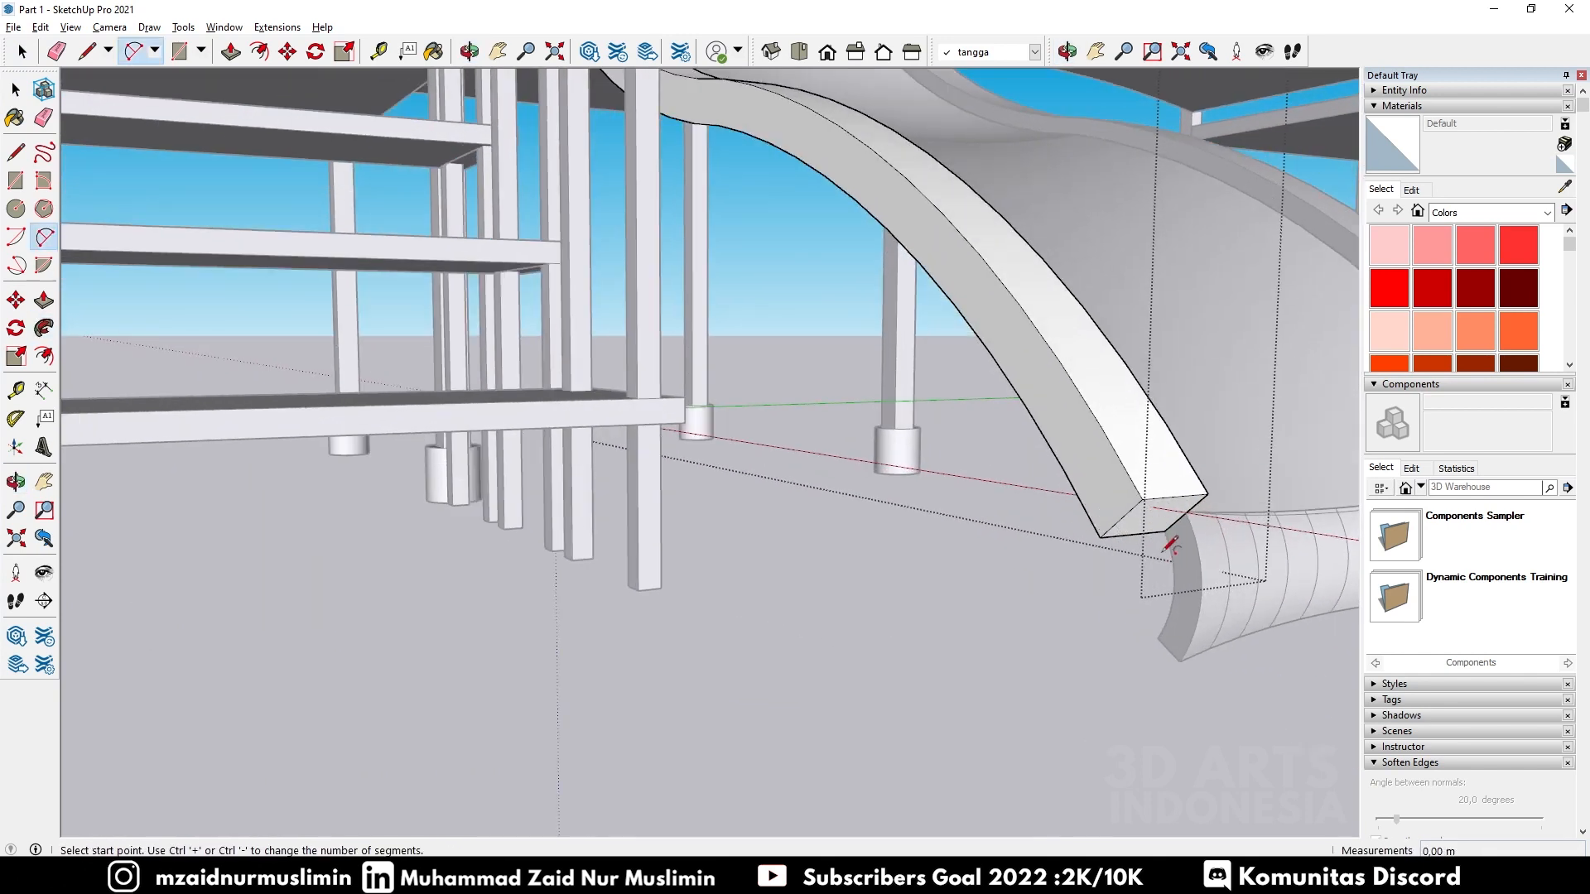
click(1164, 529)
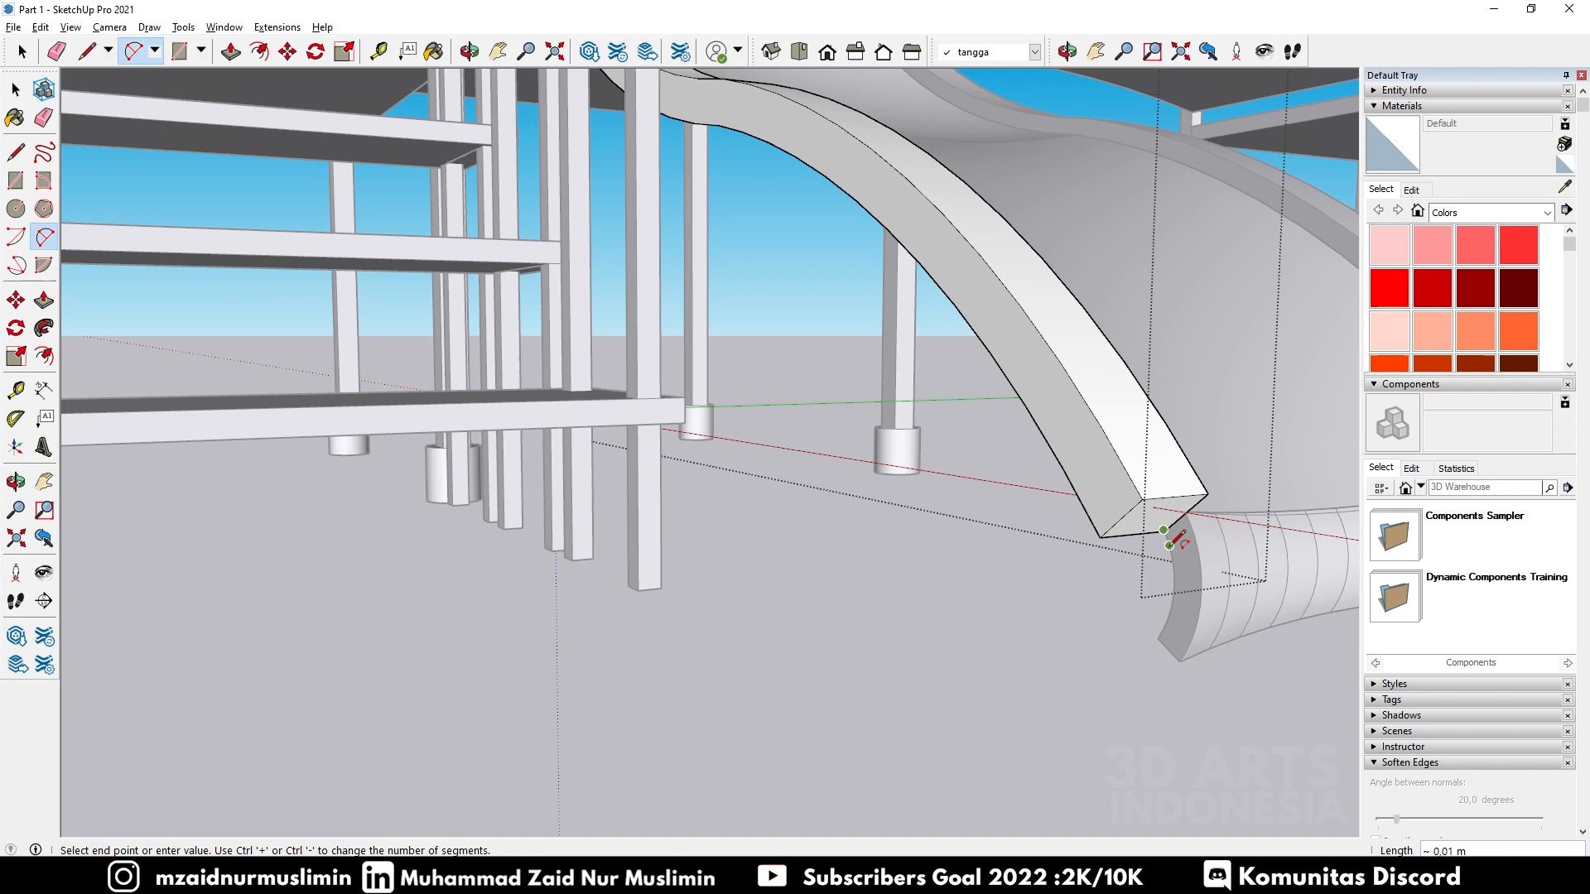
click(1159, 638)
click(1173, 566)
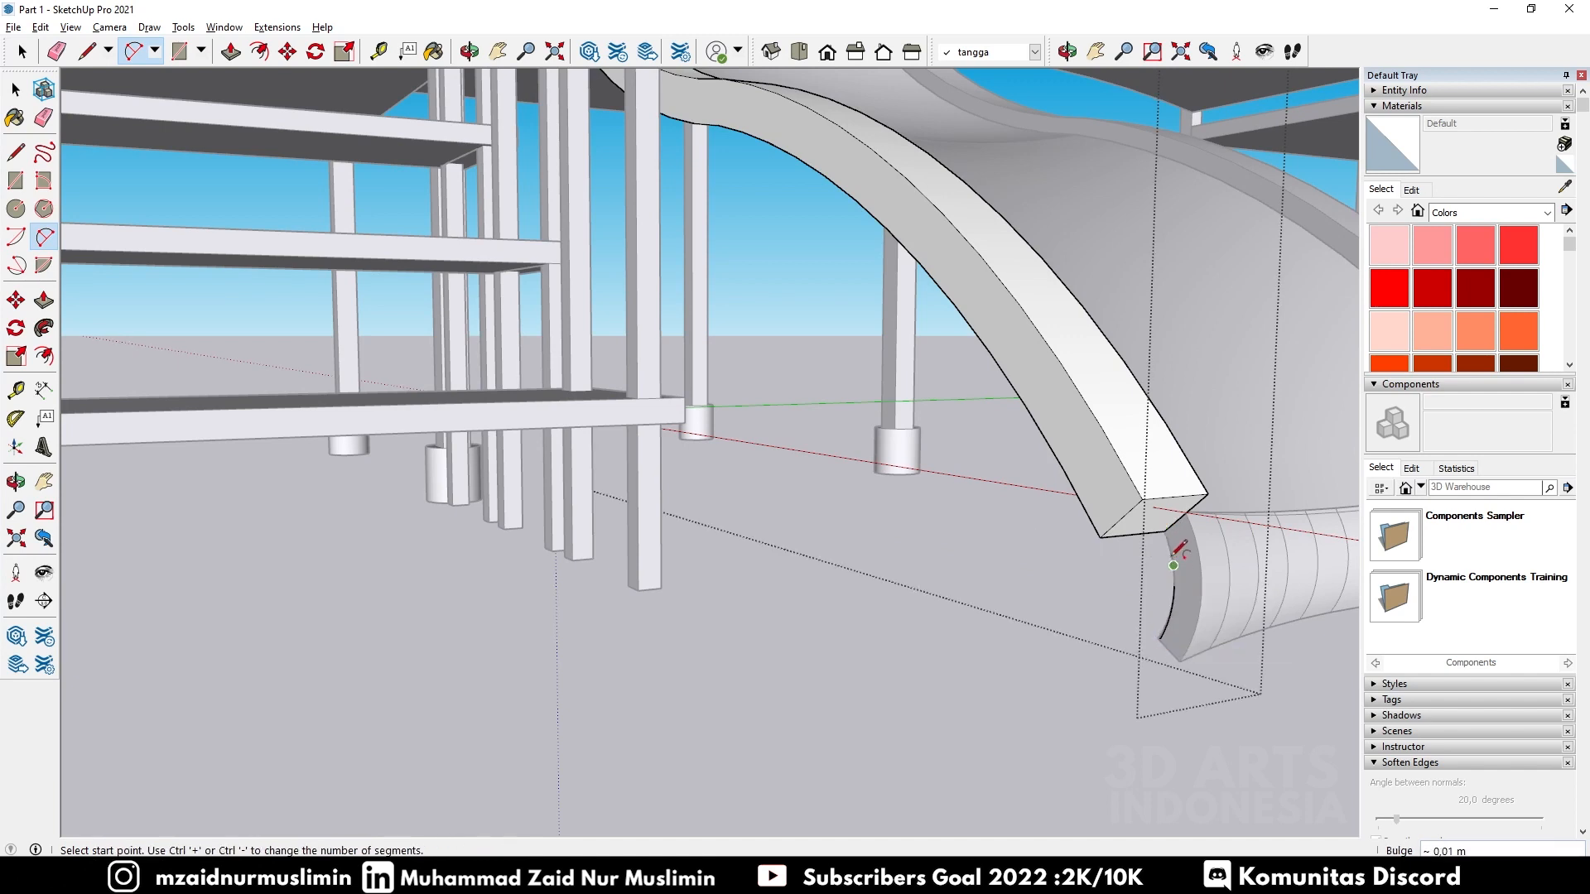
Step: Try to extrude the stair-side rail's lower end face along the lip arc with Follow Me
click(44, 328)
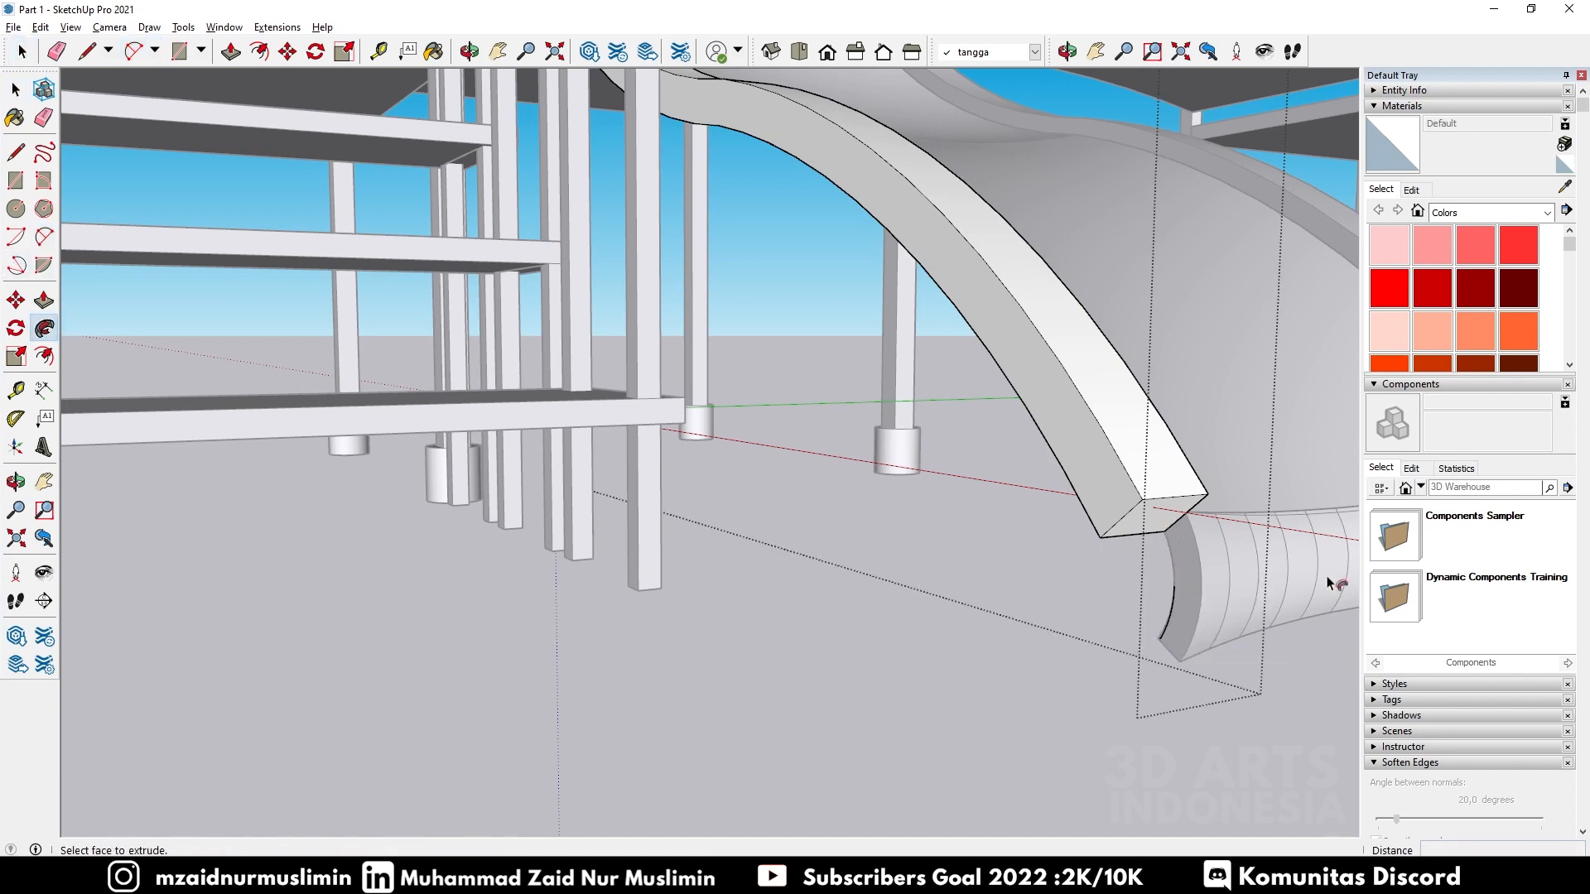
drag(1174, 522, 1161, 651)
click(1161, 647)
key(ctrl+z)
Step: Undo the rail arc and the slide surface's curved lip, and leave the group
scroll(1133, 568, down, 5)
key(space)
scroll(1179, 573, up, 2)
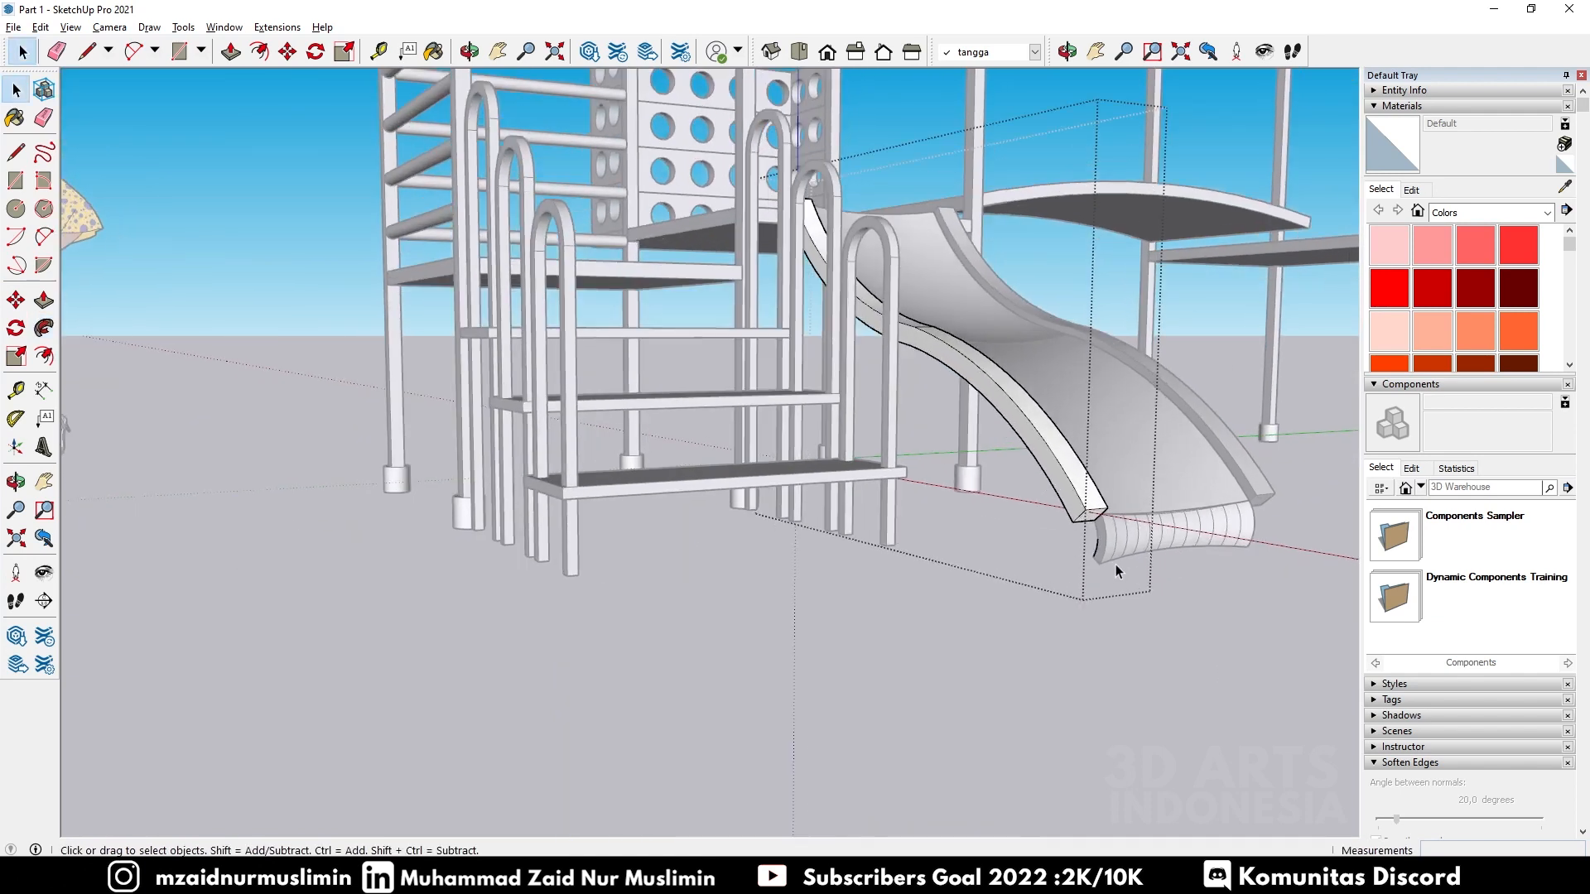
key(e)
click(1098, 547)
key(ctrl+z)
key(ctrl+z)
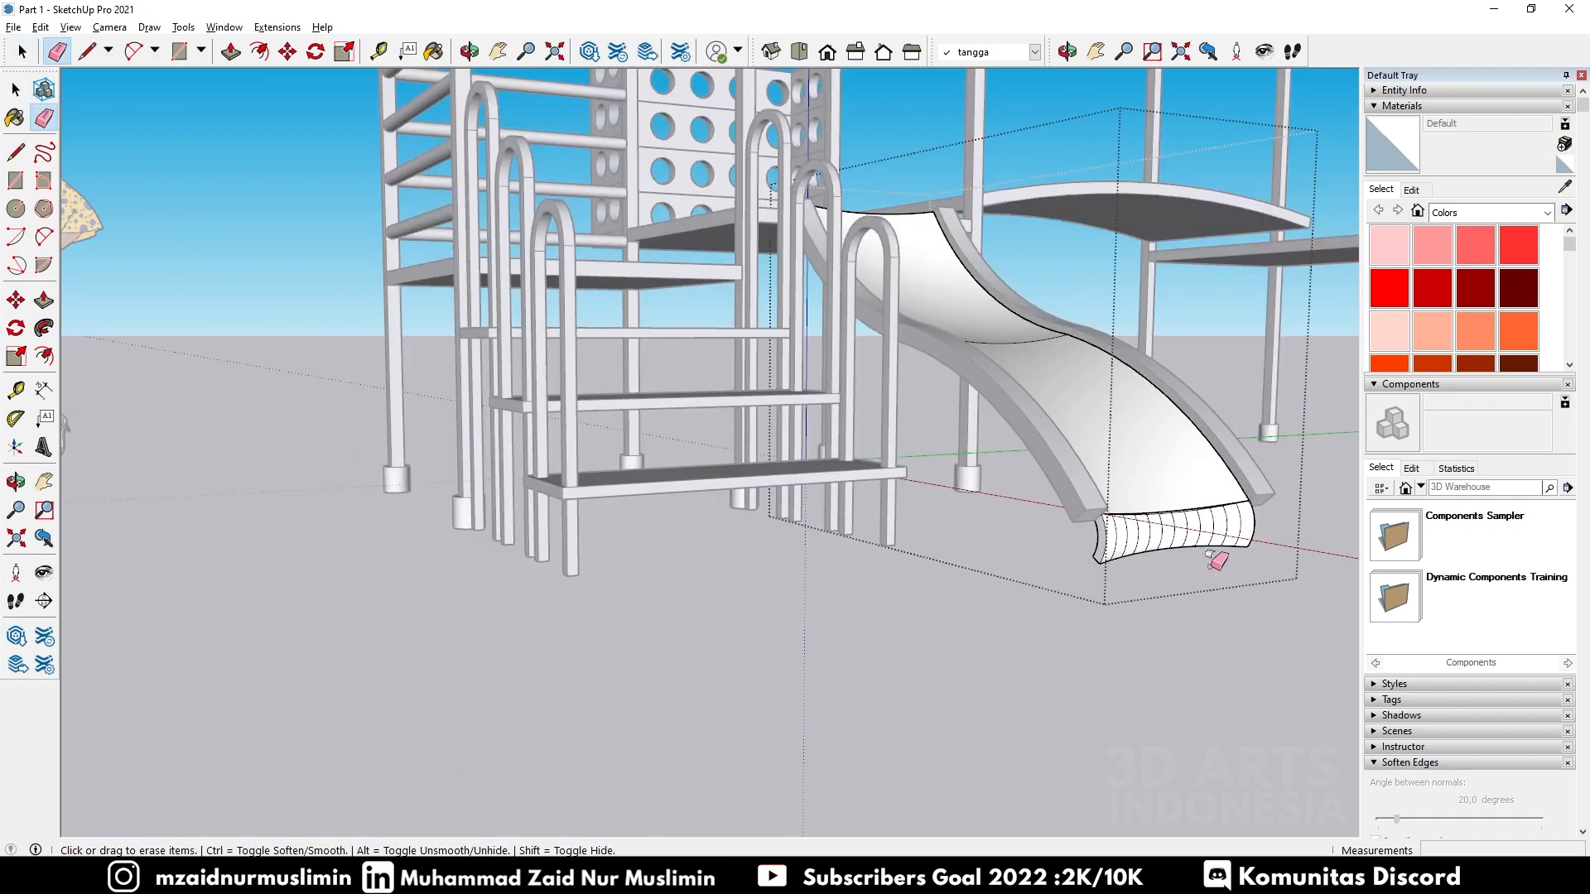
key(ctrl+z)
key(ctrl+z)
key(space)
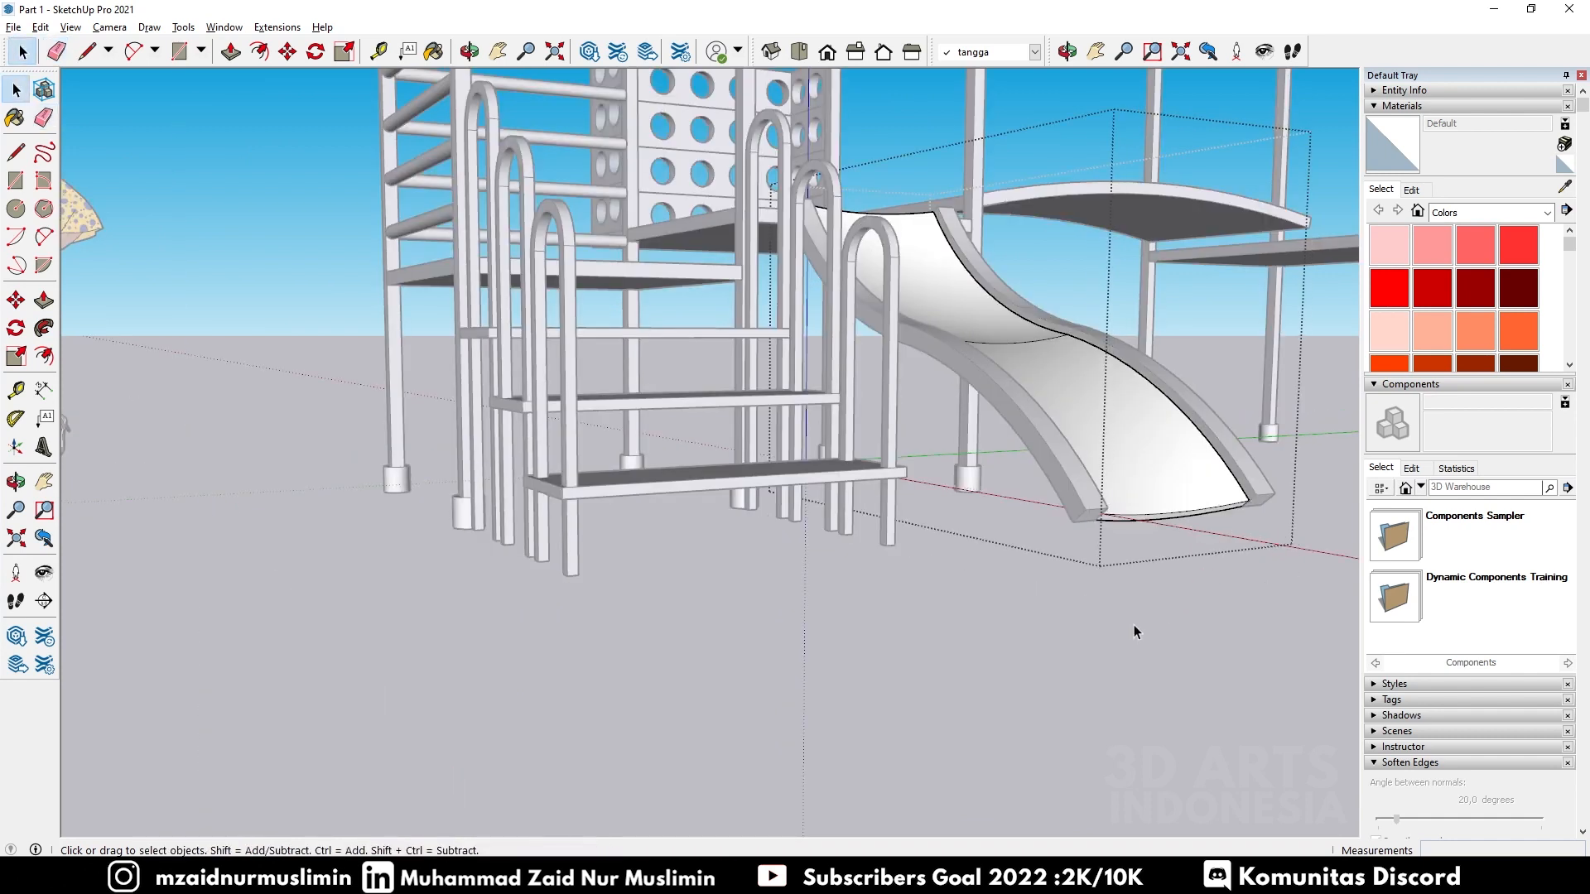
click(1134, 624)
Step: Try to group the parts of the slide using a window selection from the front
middle_drag(1205, 547, 936, 642)
scroll(723, 518, down, 3)
drag(973, 564, 674, 642)
middle_drag(842, 607, 862, 557)
right_click(862, 538)
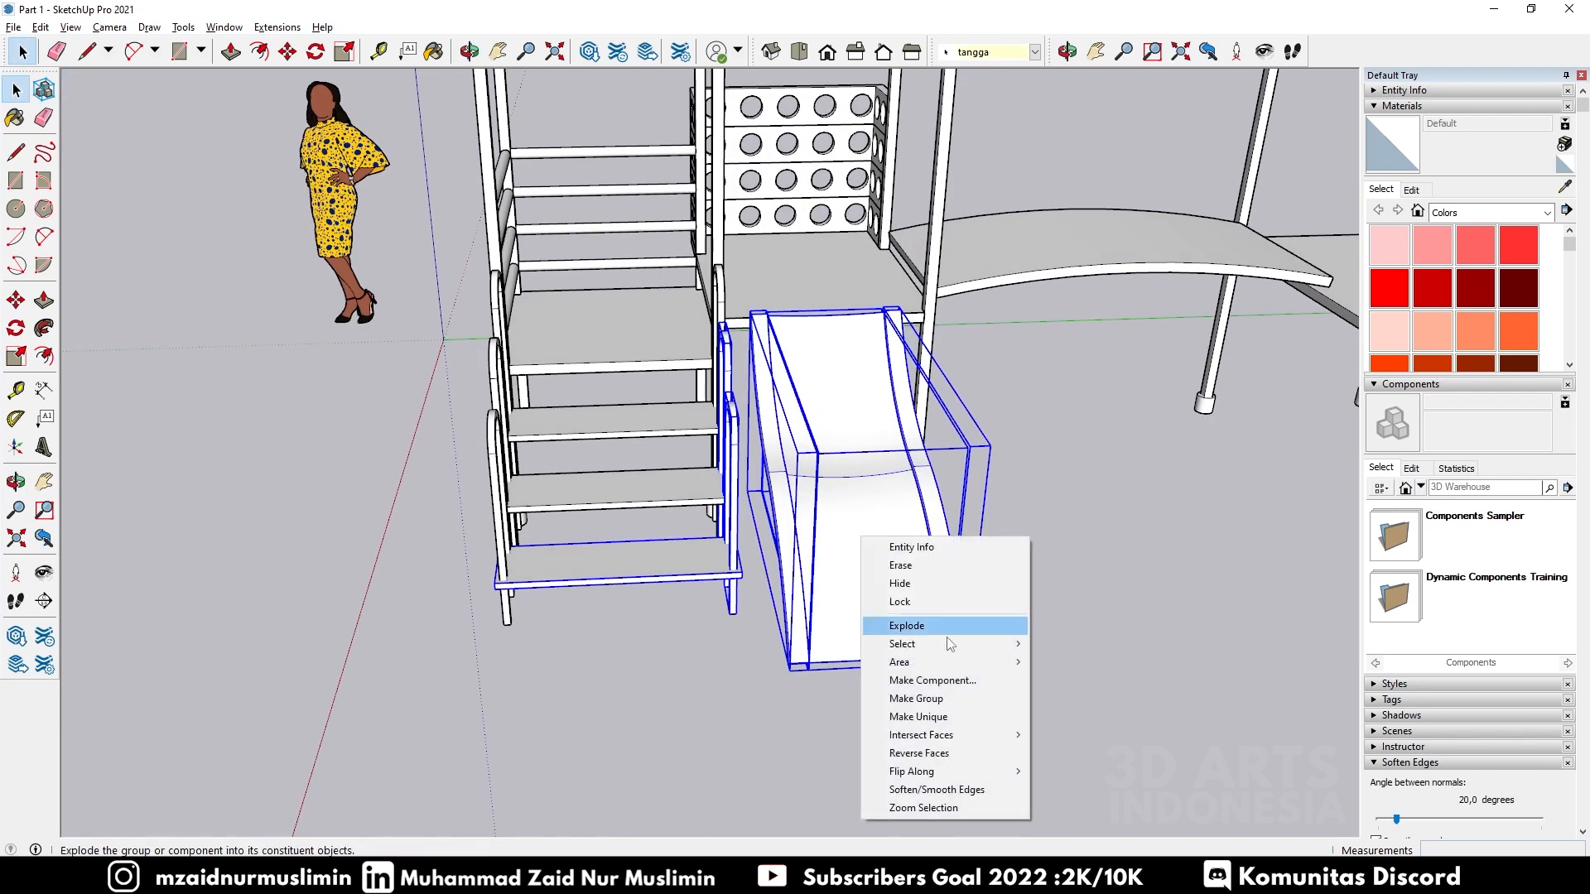
click(944, 695)
scroll(957, 335, down, 2)
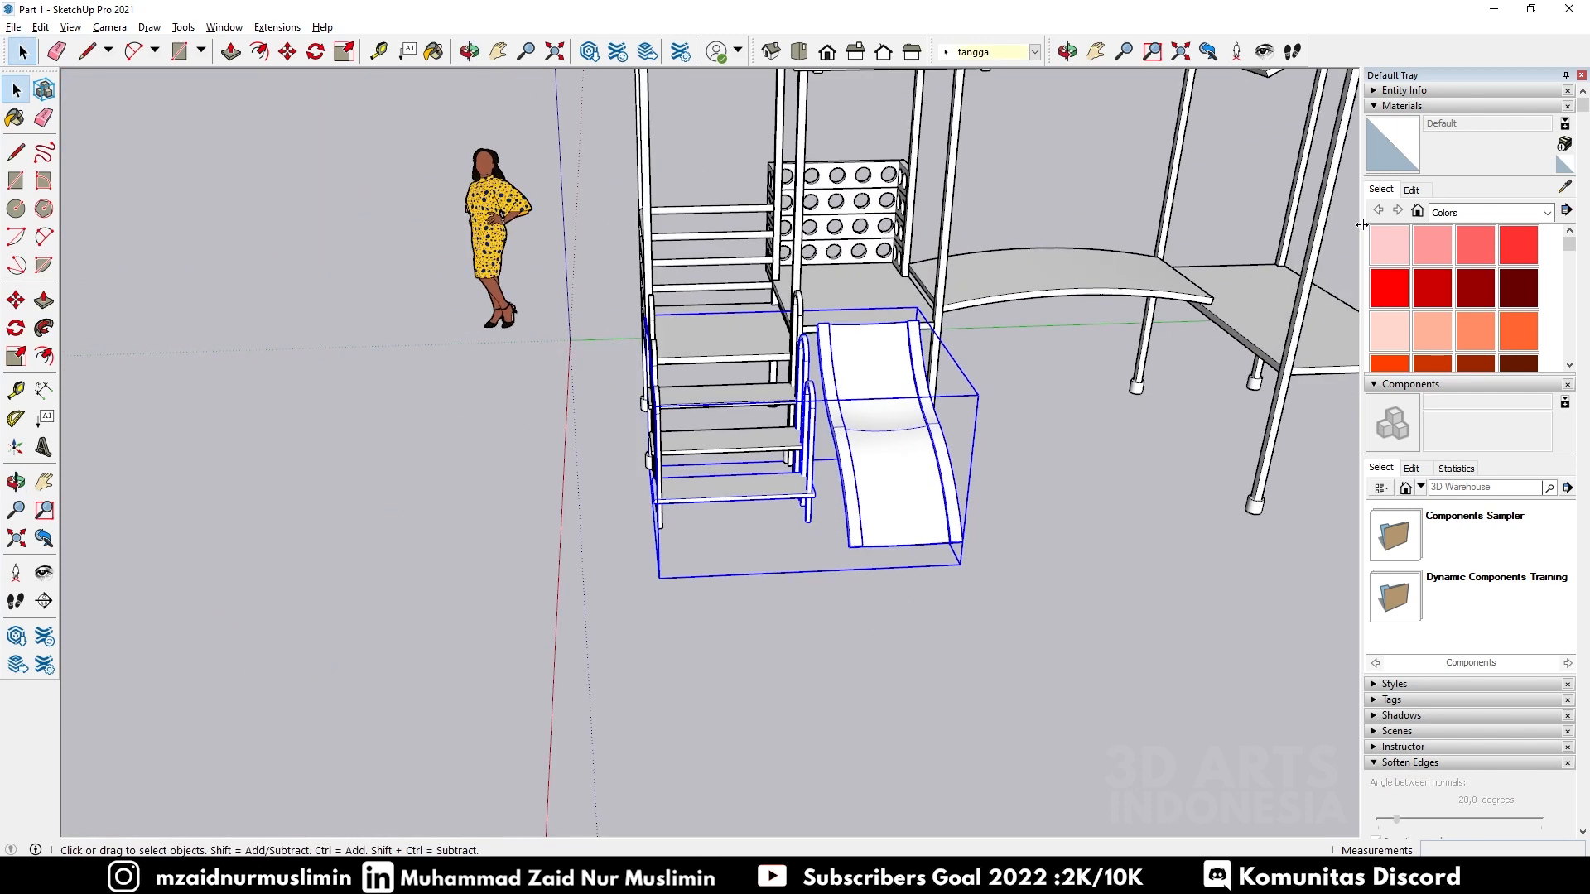
scroll(908, 438, down, 3)
key(ctrl+t)
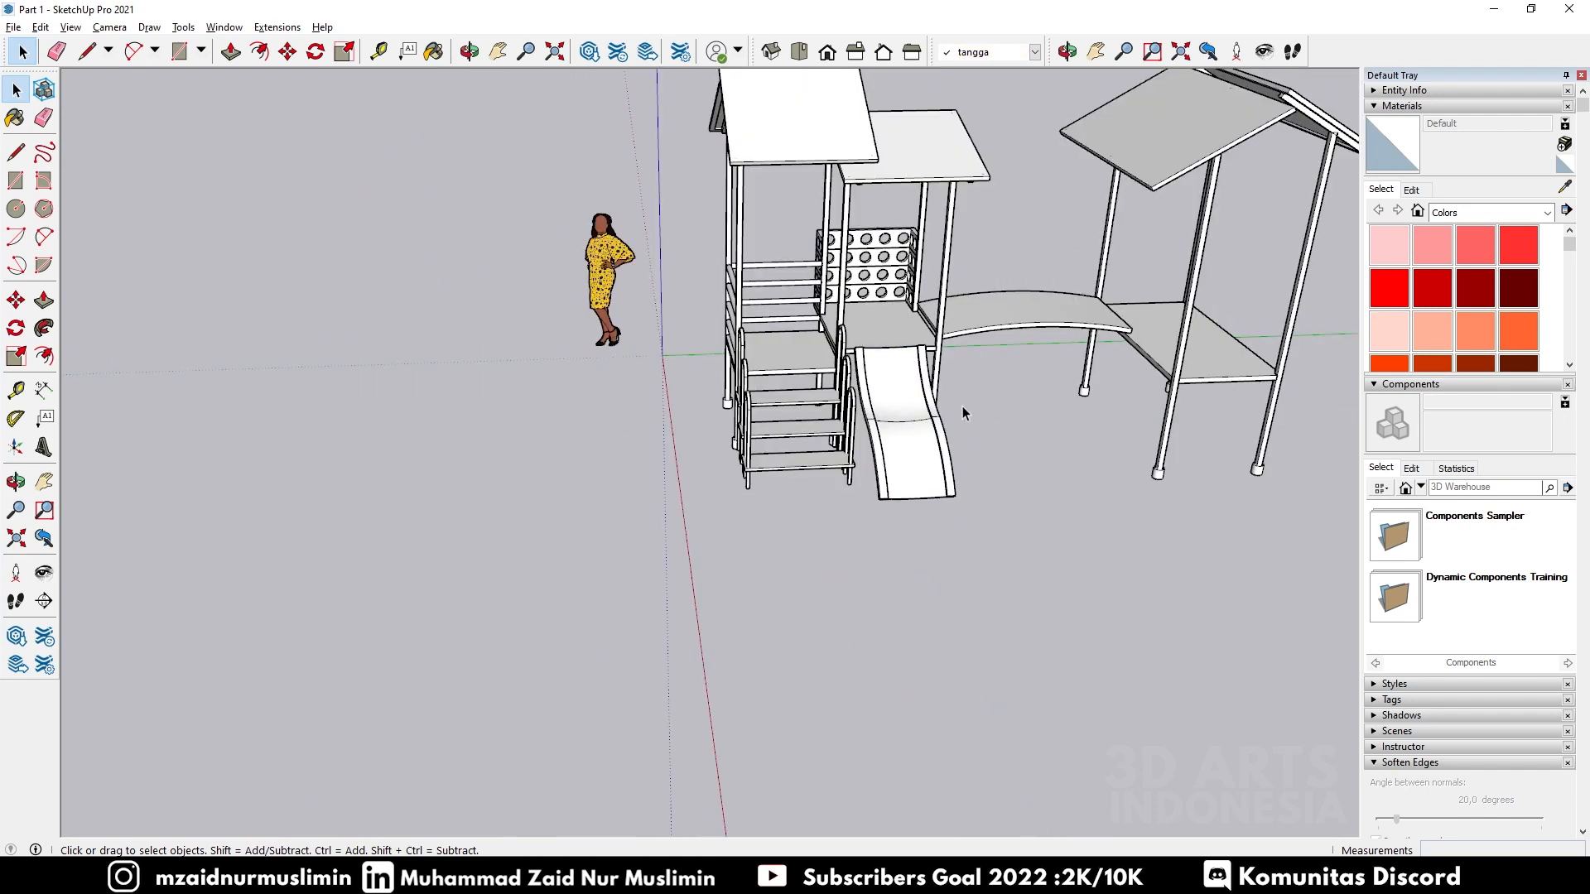
Step: Group the slide's surface and both side rails together, leaving out the stair parts
middle_drag(962, 406, 838, 391)
drag(852, 334, 1002, 633)
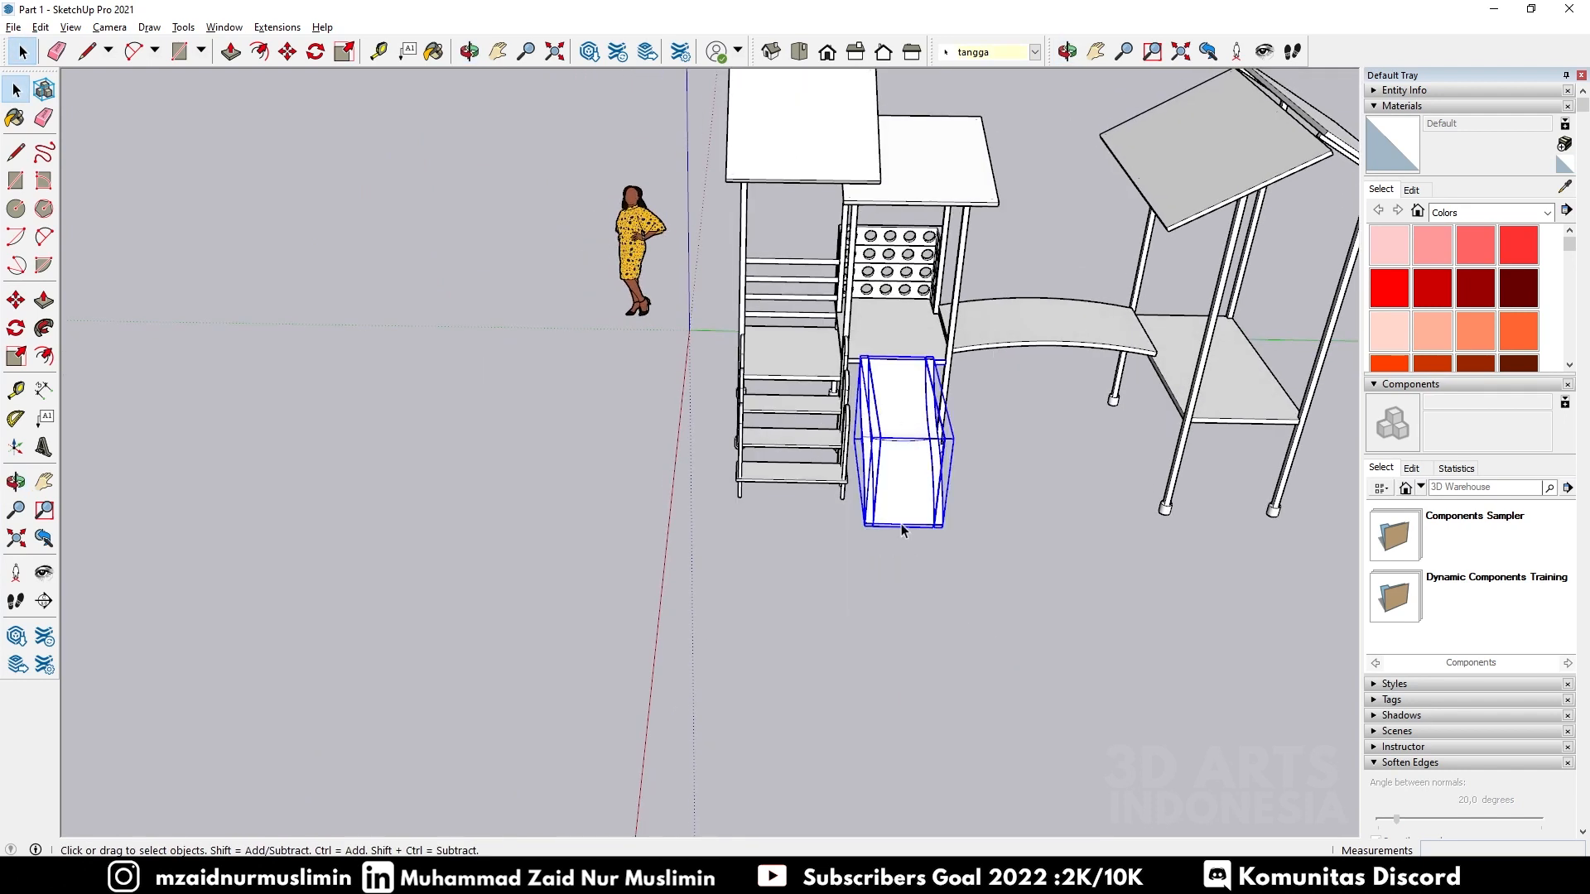
right_click(934, 475)
click(1045, 634)
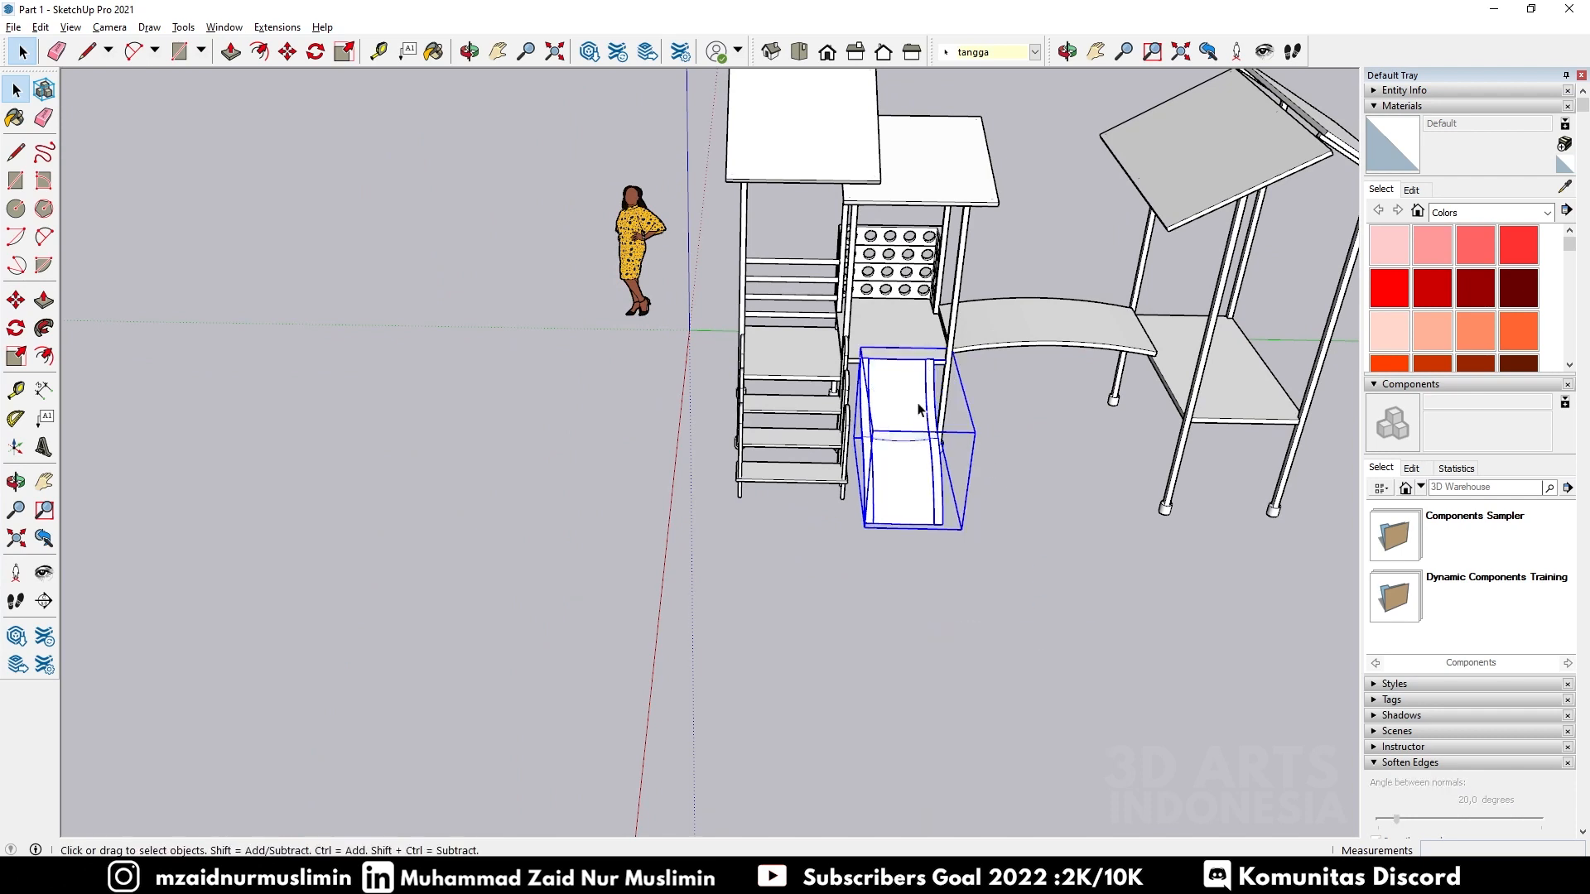
Step: Copy the slide group to the open ground beside the far tower
middle_drag(1033, 390, 809, 388)
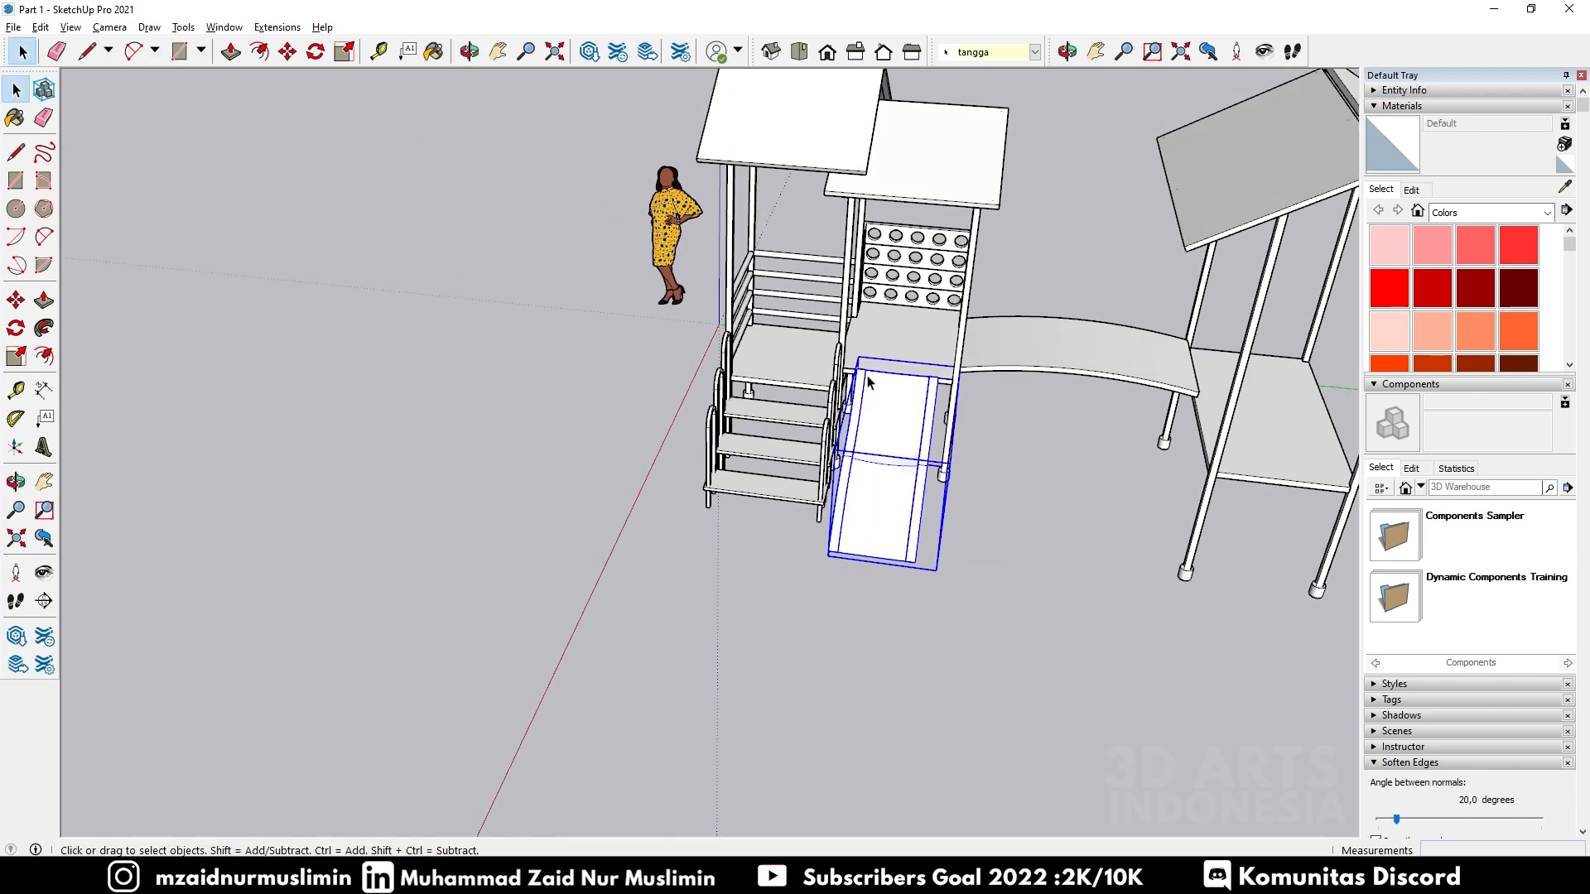
key(m)
click(909, 414)
key(ctrl)
middle_drag(1151, 452, 514, 388)
scroll(513, 388, down, 2)
click(857, 611)
scroll(944, 642, up, 2)
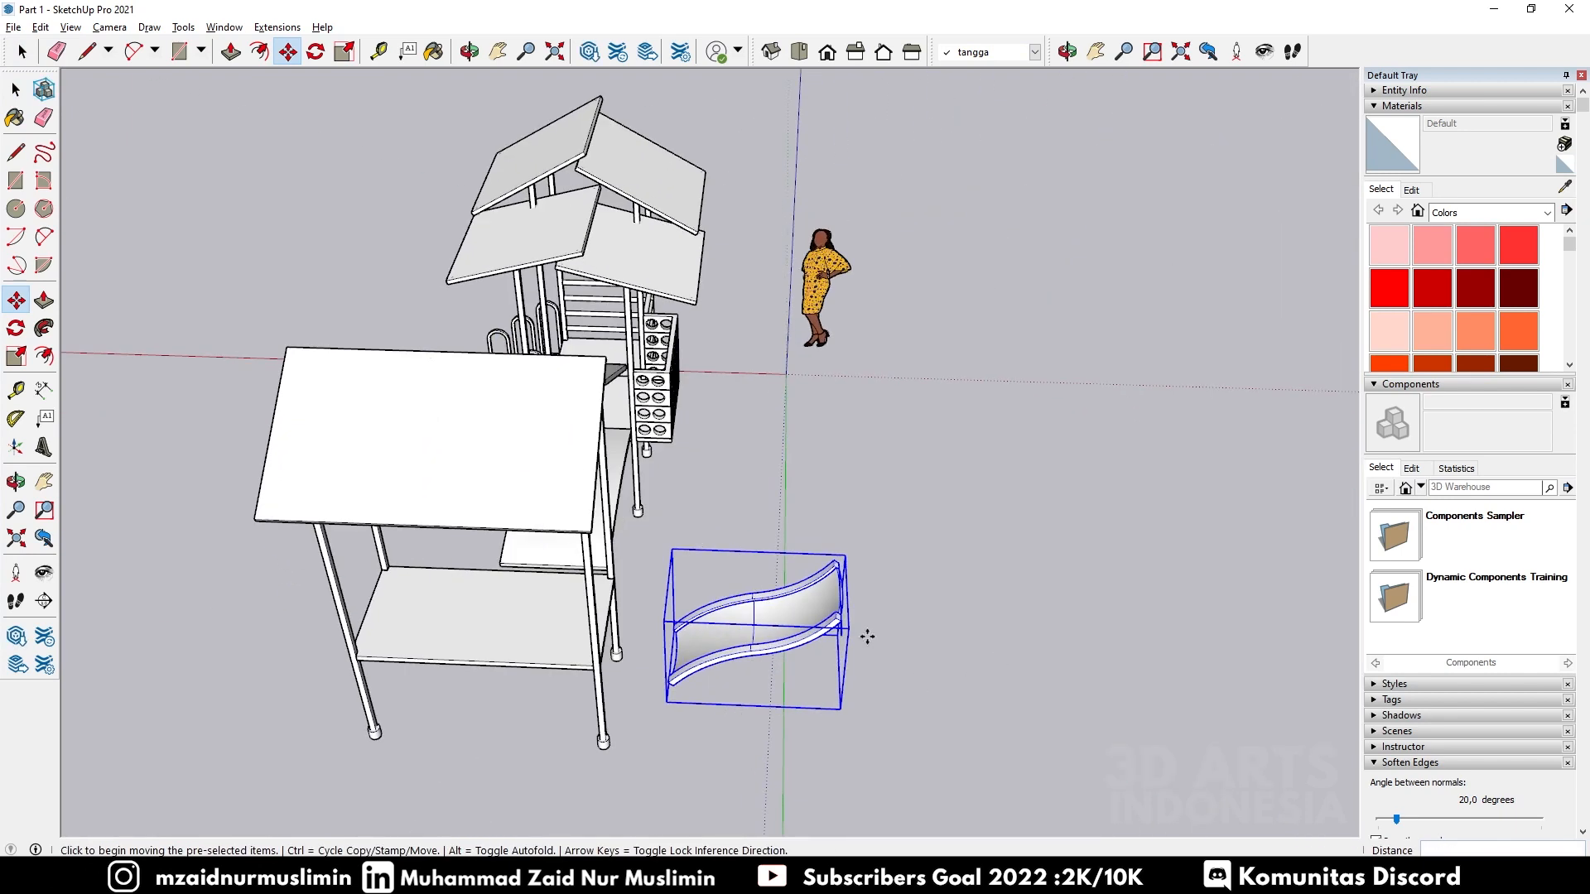
Step: Rotate the copied slide half a turn about the vertical axis so its upper end faces the far tower
key(q)
click(872, 708)
click(997, 720)
click(1031, 708)
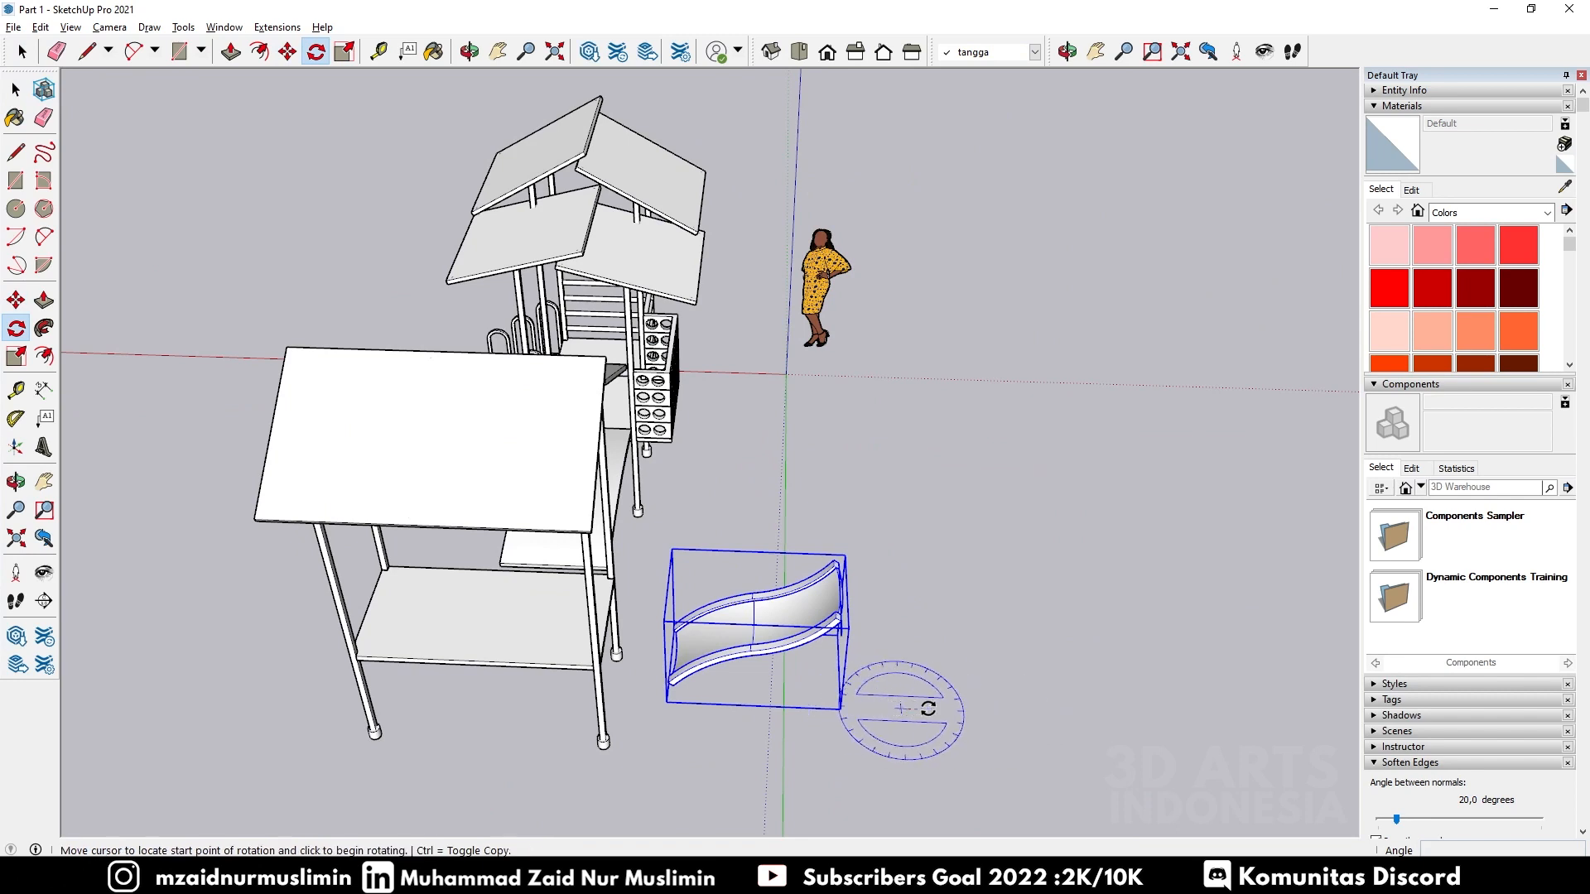
click(1000, 708)
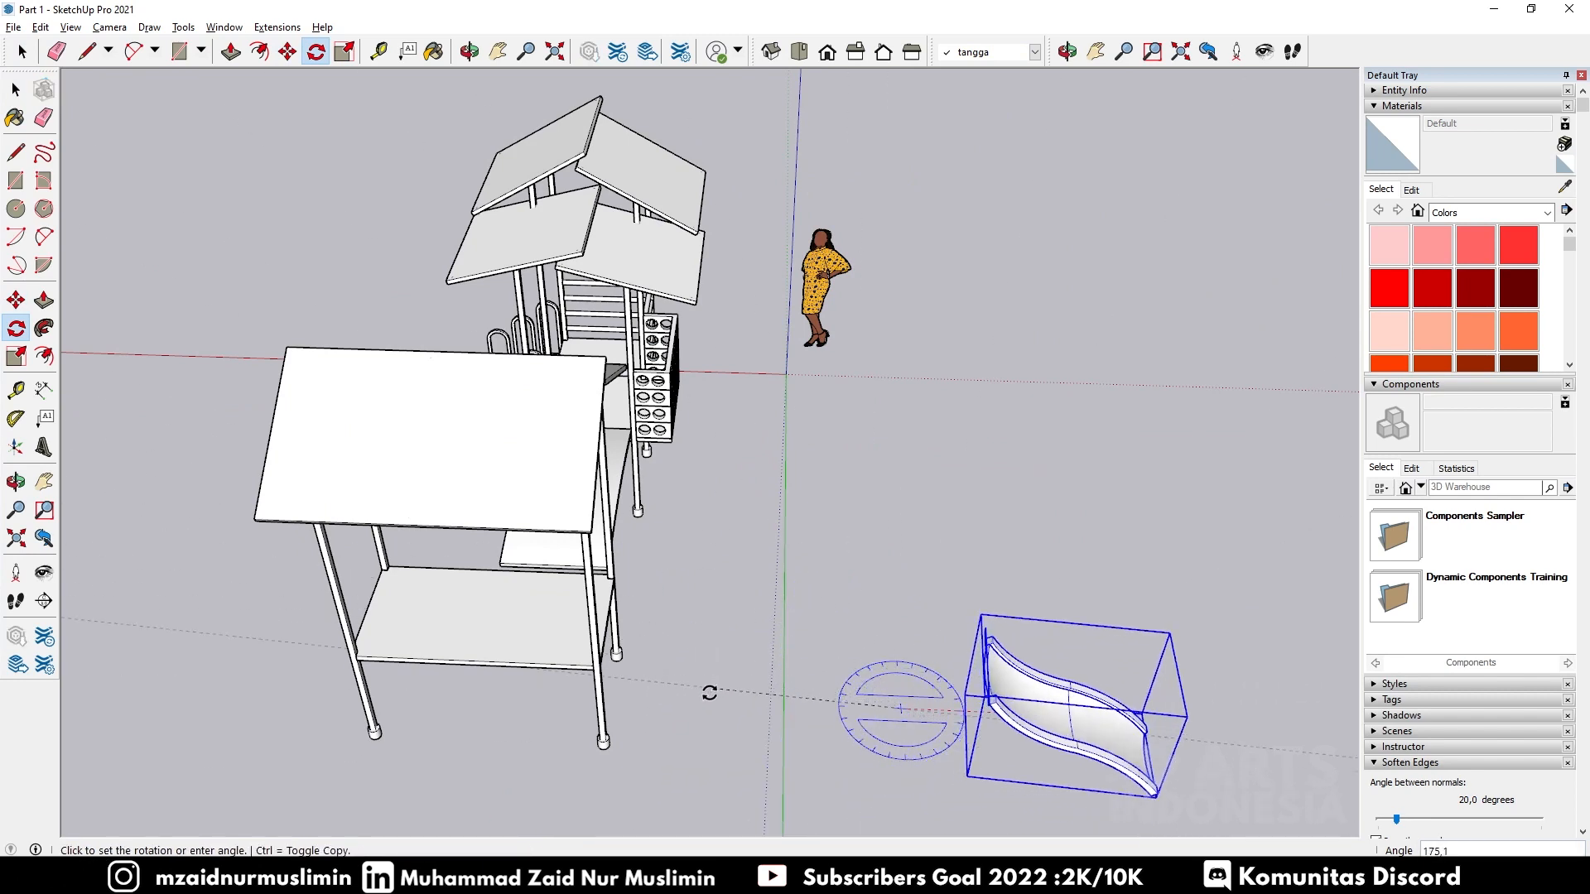
click(710, 706)
Step: Move the copied slide about 3.17 m by the middle of its upper end onto the middle of the far platform's edge
middle_drag(956, 629, 597, 577)
scroll(596, 667, up, 3)
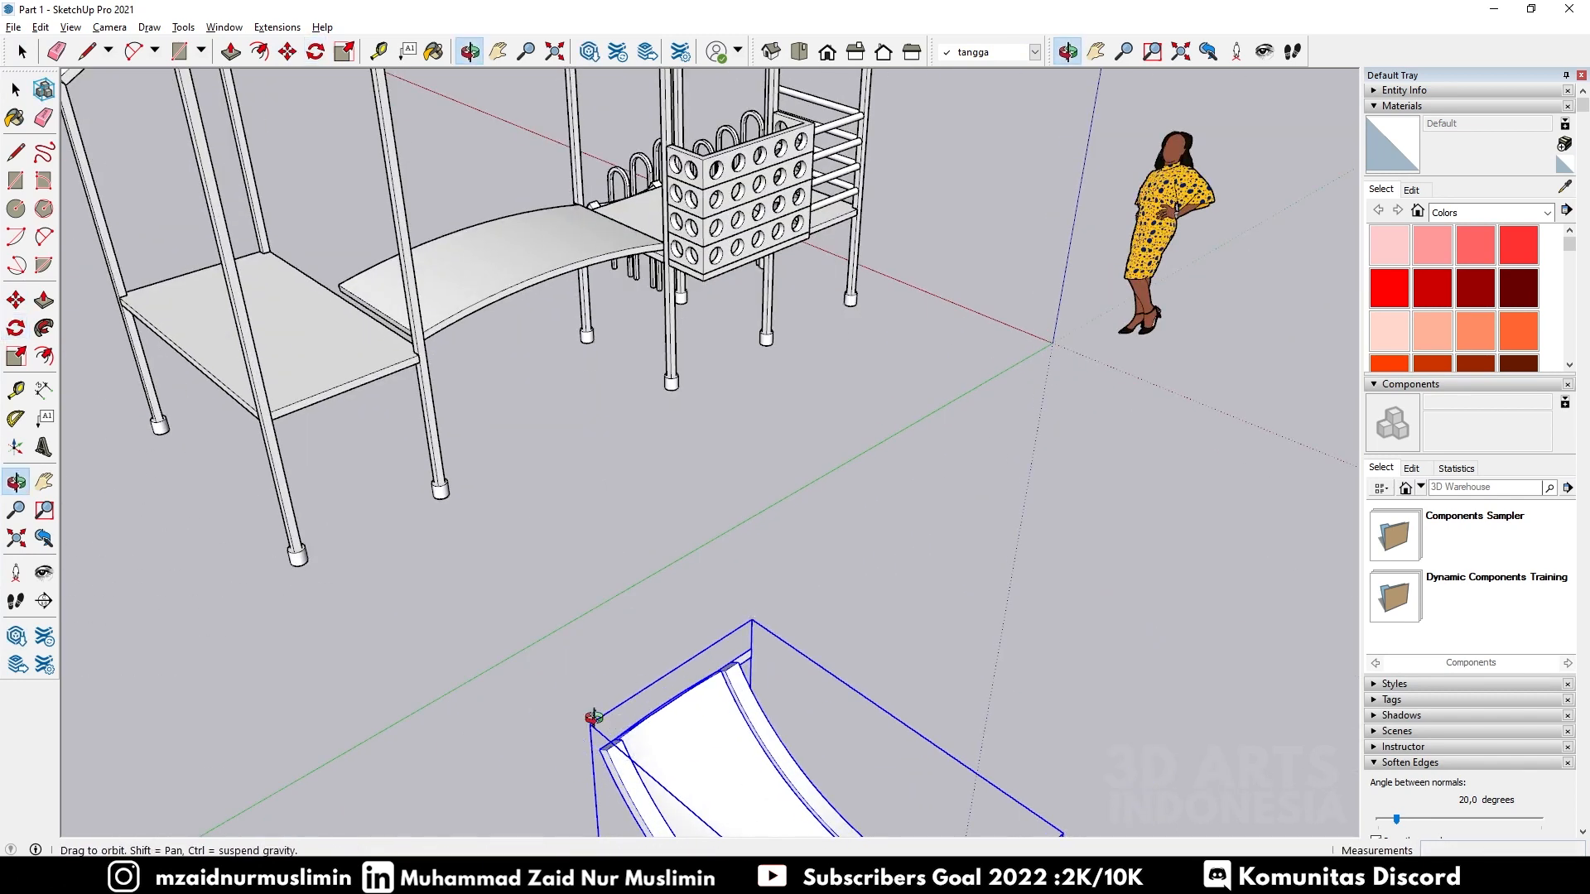
middle_drag(597, 717, 819, 697)
key(m)
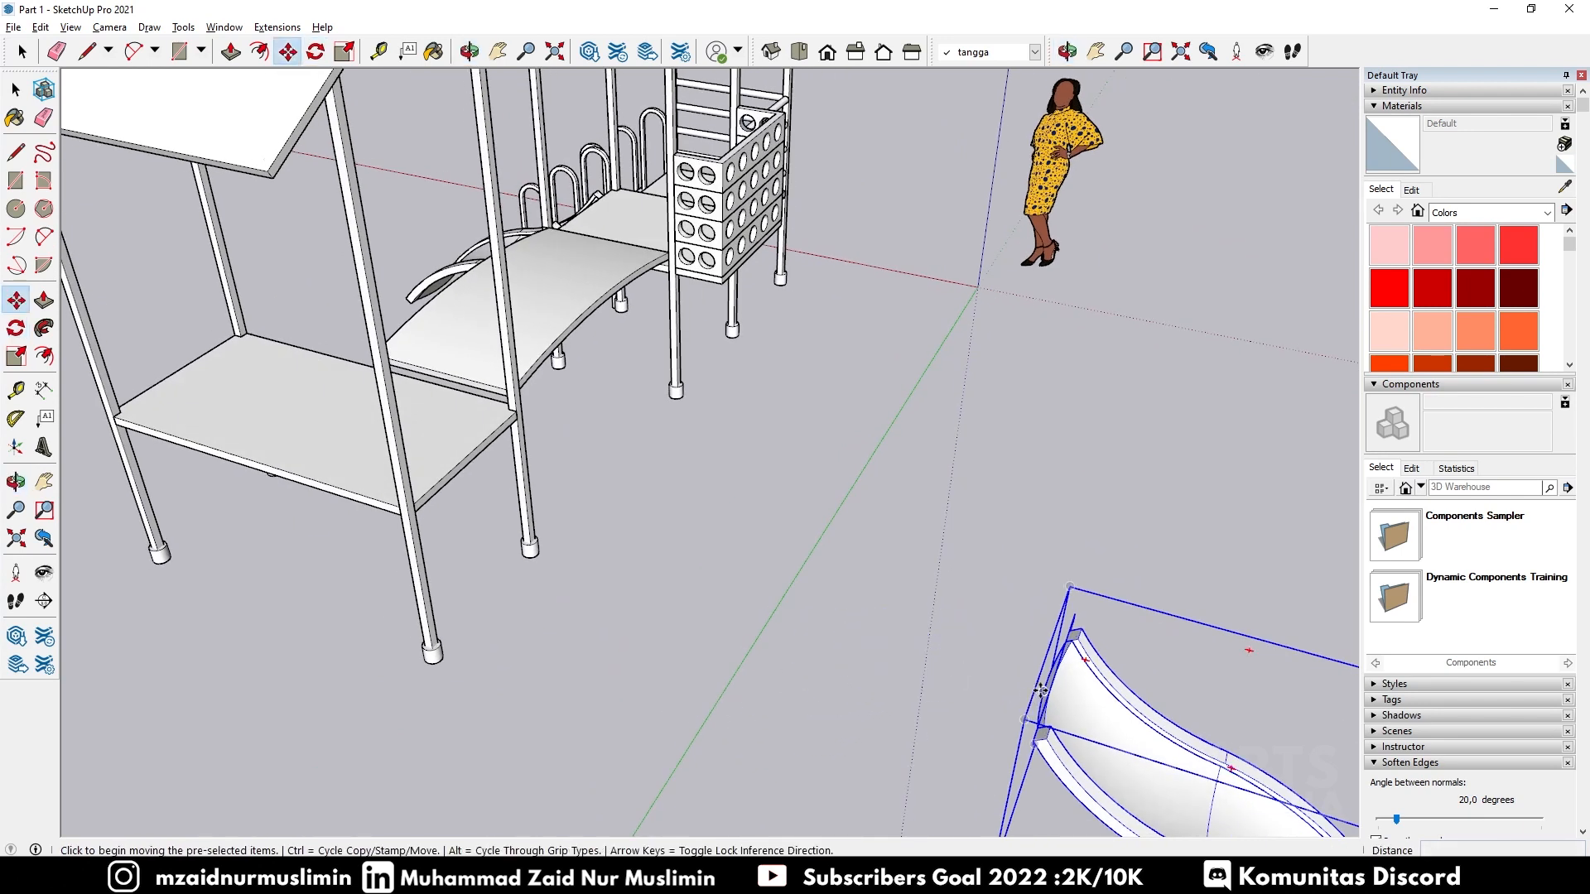
click(1041, 690)
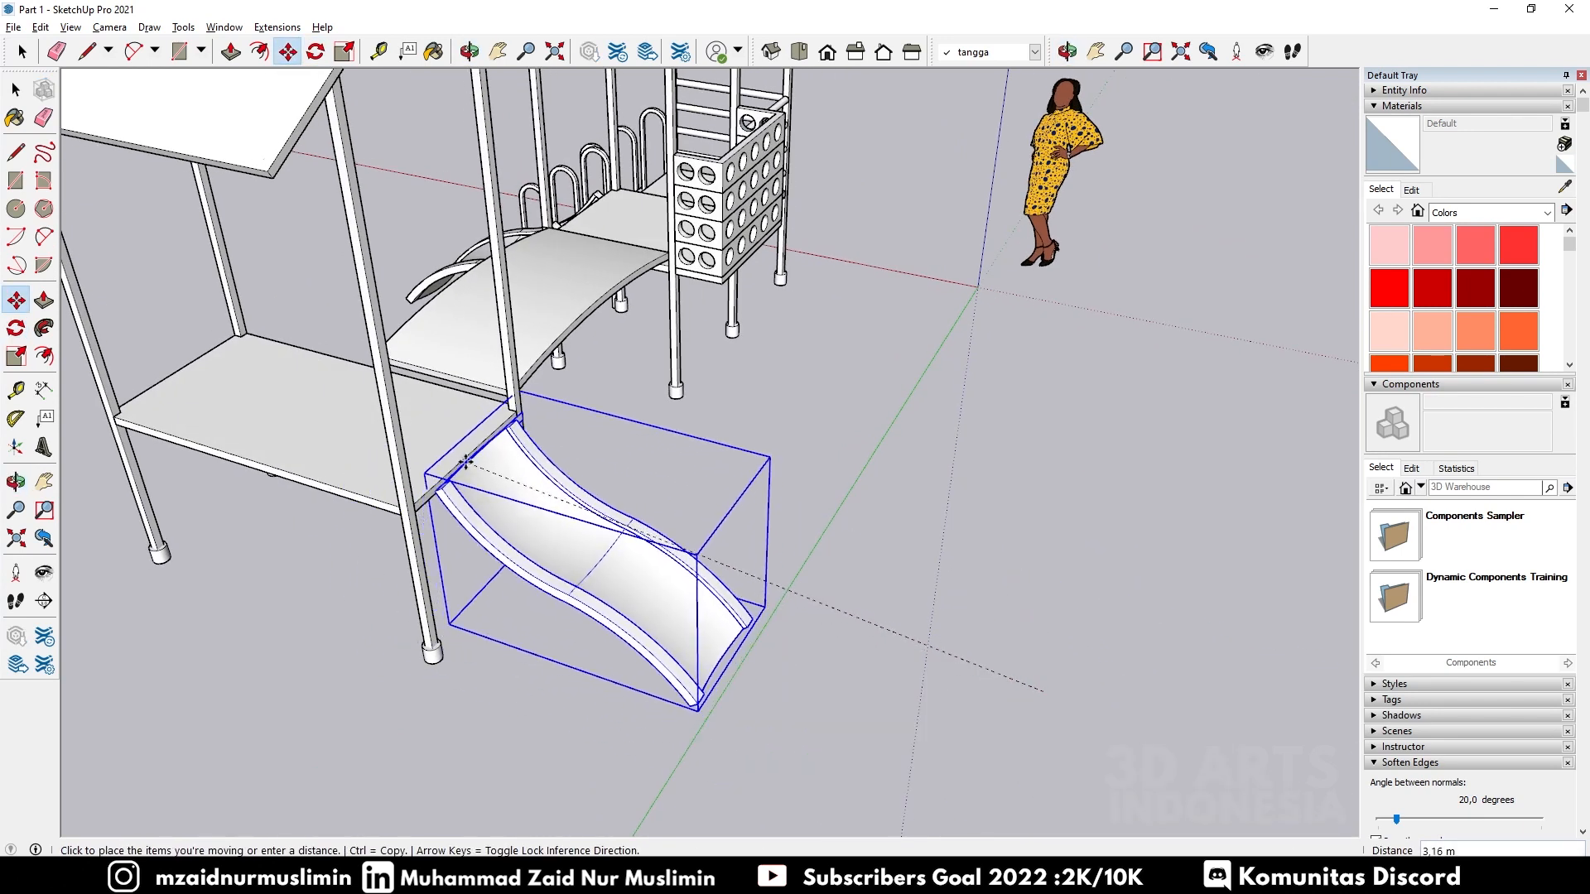
key(Escape)
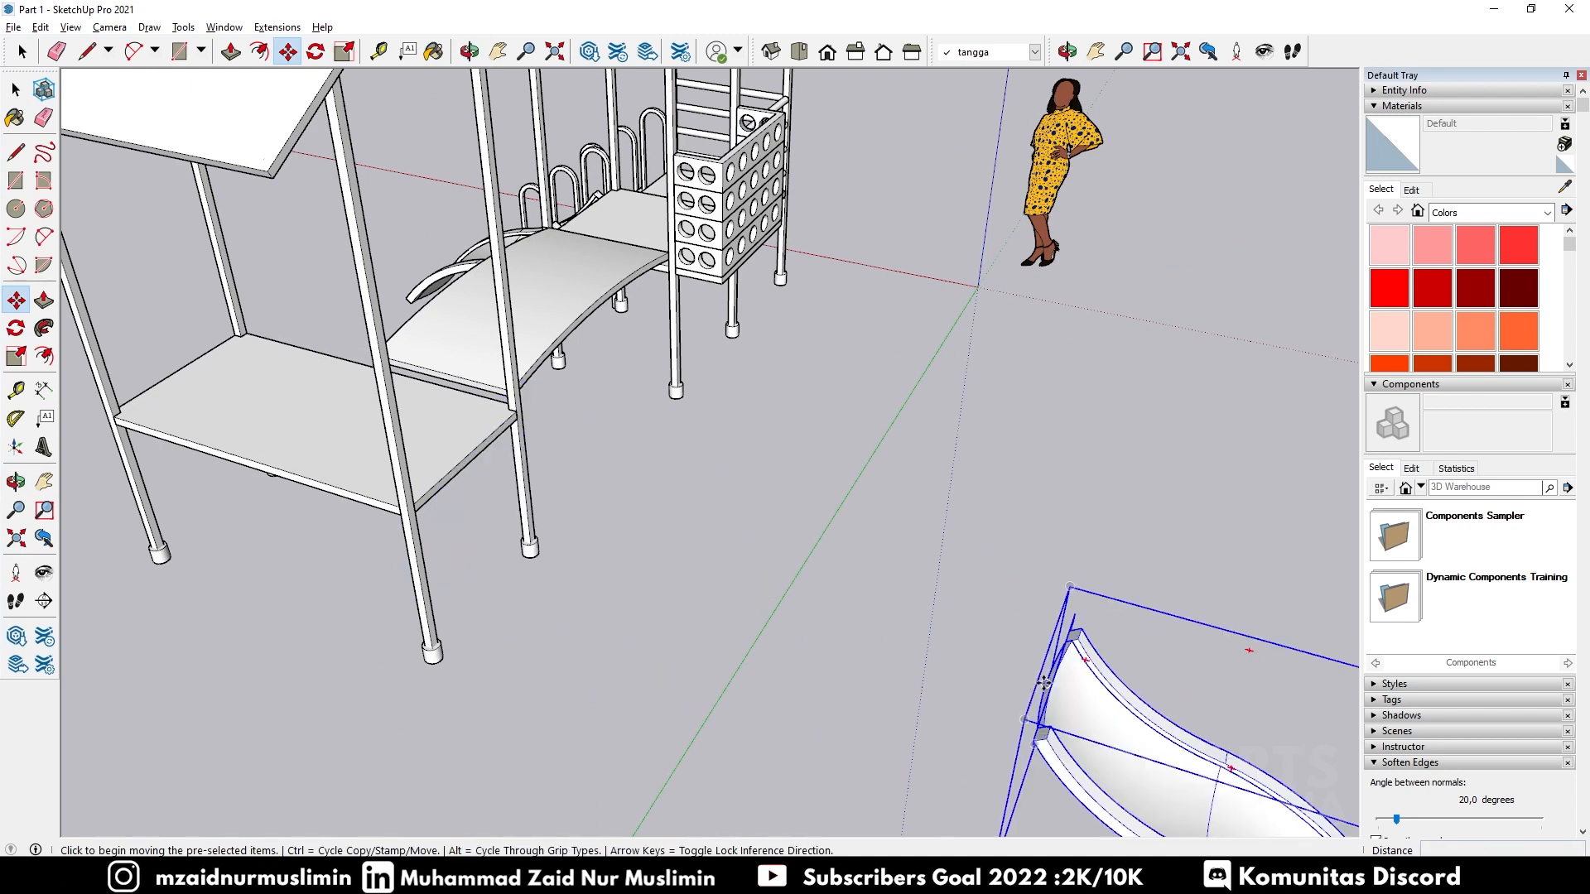
click(1043, 681)
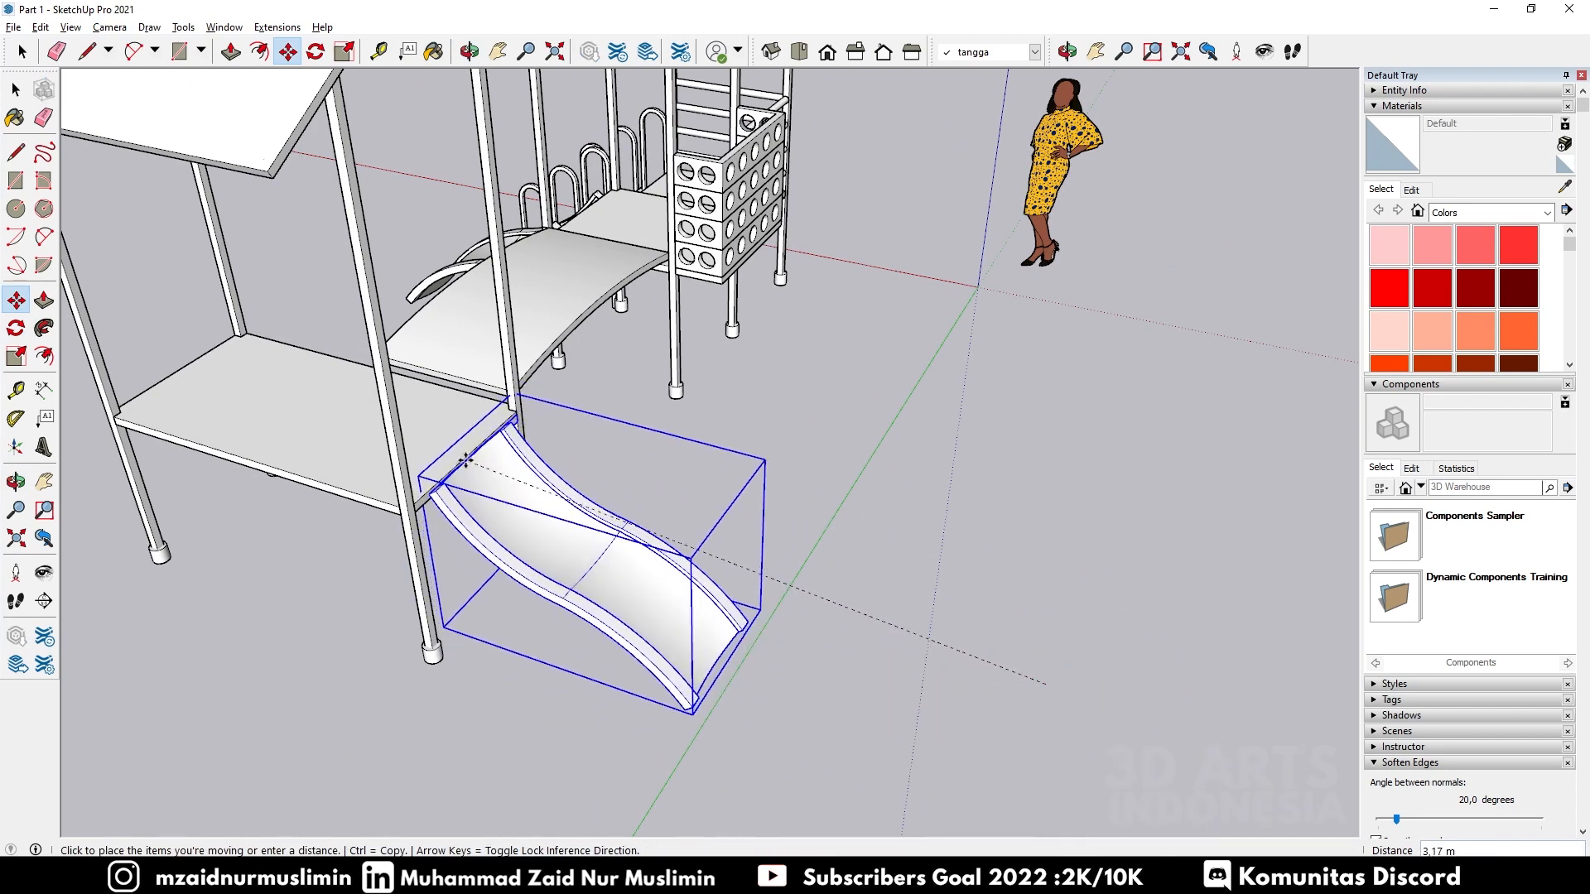
click(465, 460)
middle_drag(465, 459, 893, 377)
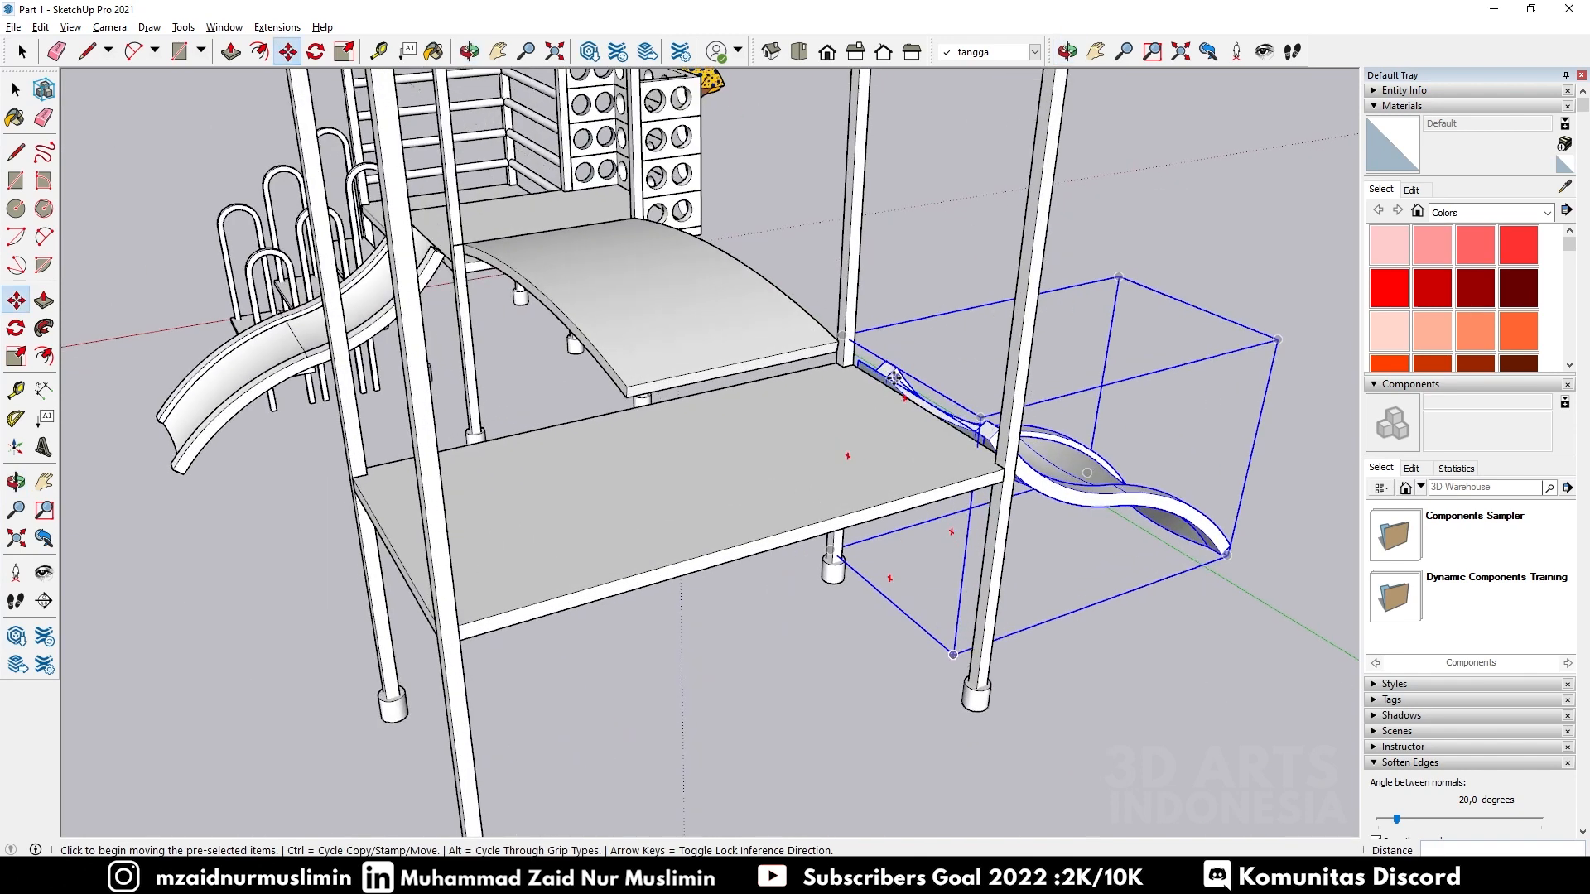
Step: Lower the copied slide about 0.03 m so its upper end aligns with the top of the far platform
scroll(893, 378, up, 8)
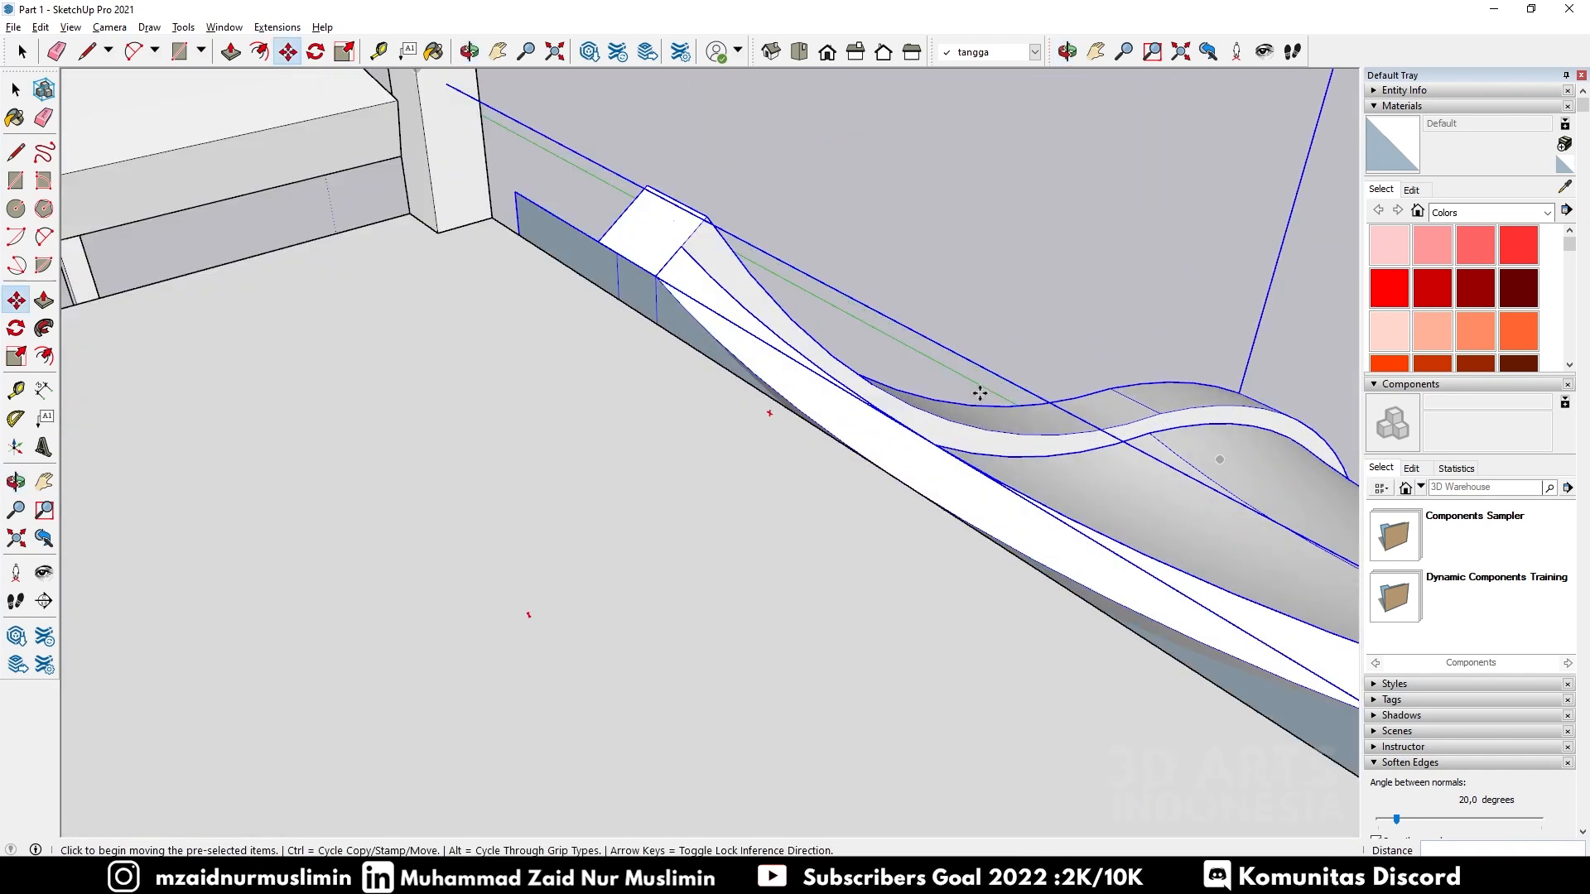
click(498, 197)
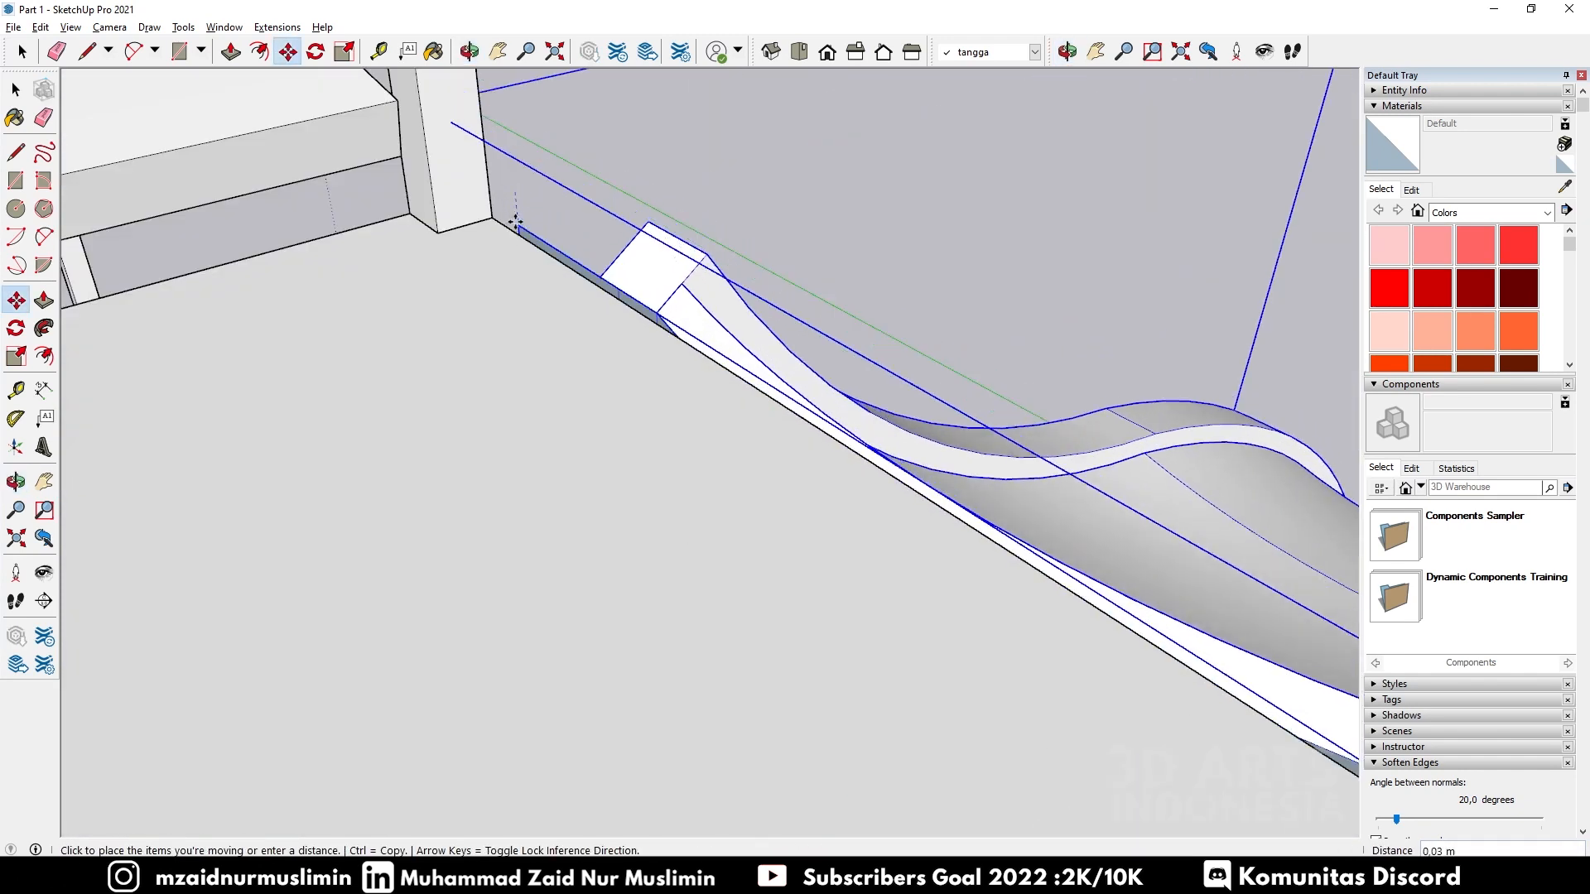
click(515, 234)
middle_drag(504, 335, 717, 349)
scroll(718, 349, down, 10)
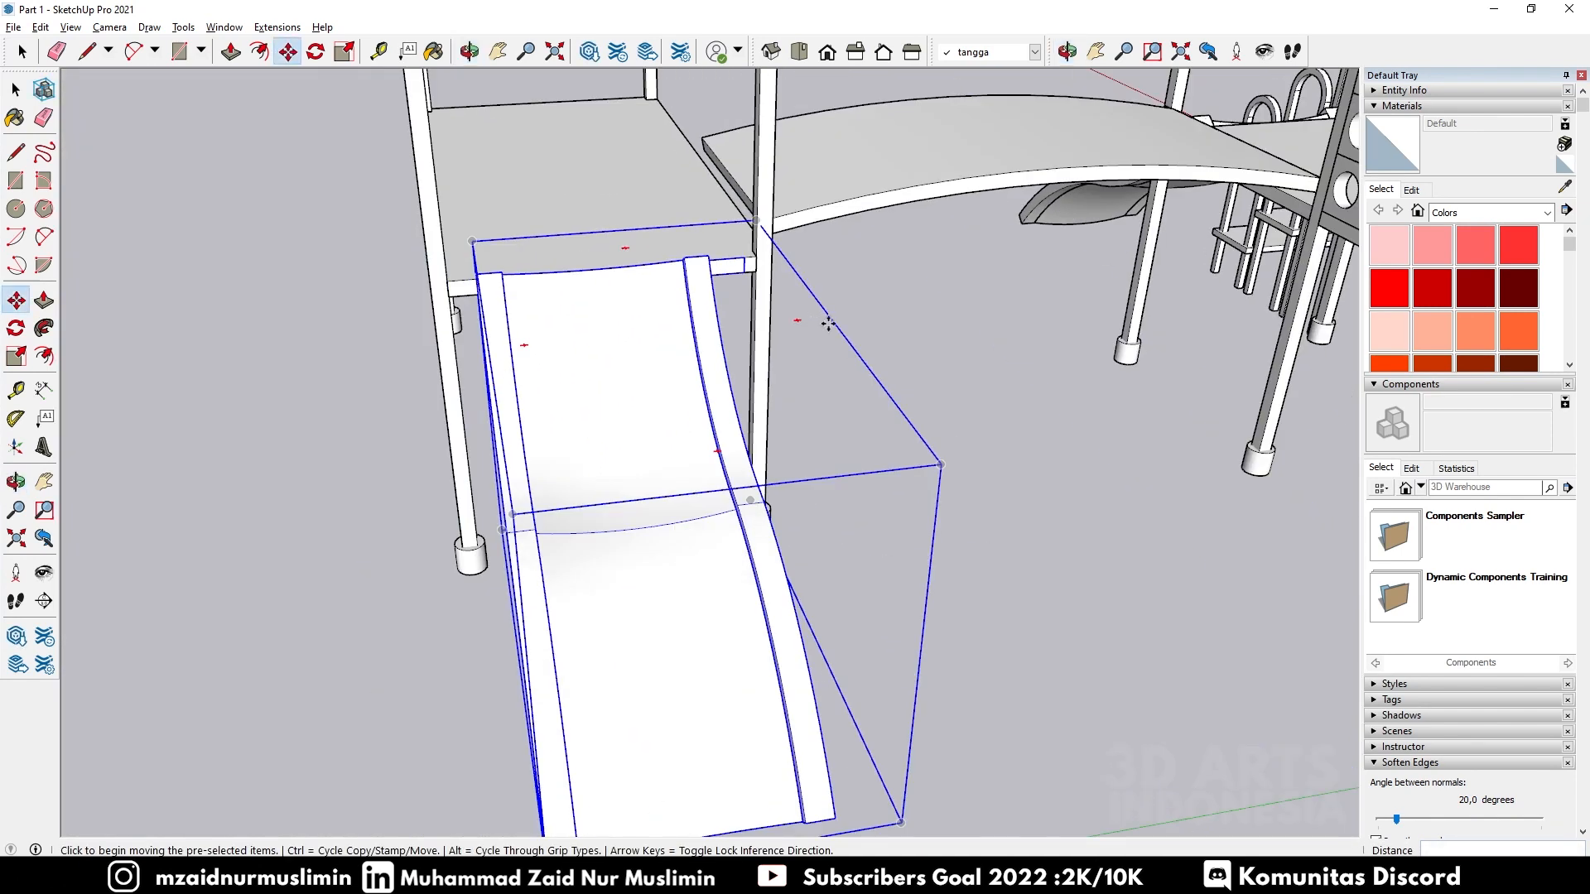
Step: Delete the leftover face beside the upper end of the copied slide inside its group, and leave the group
key(space)
click(903, 381)
scroll(732, 266, up, 4)
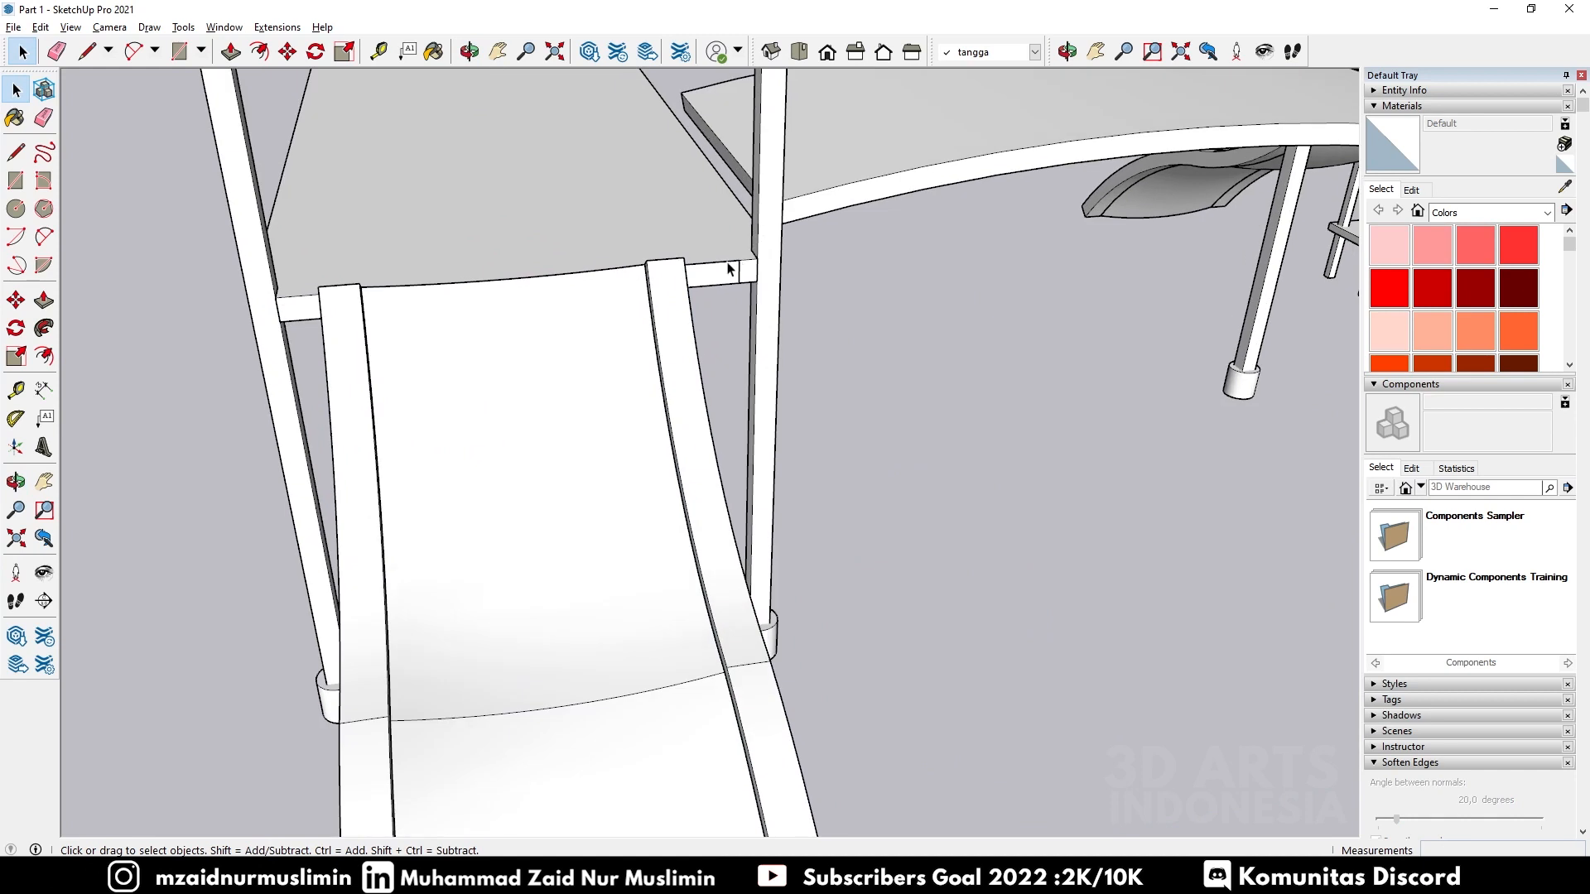
double_click(729, 266)
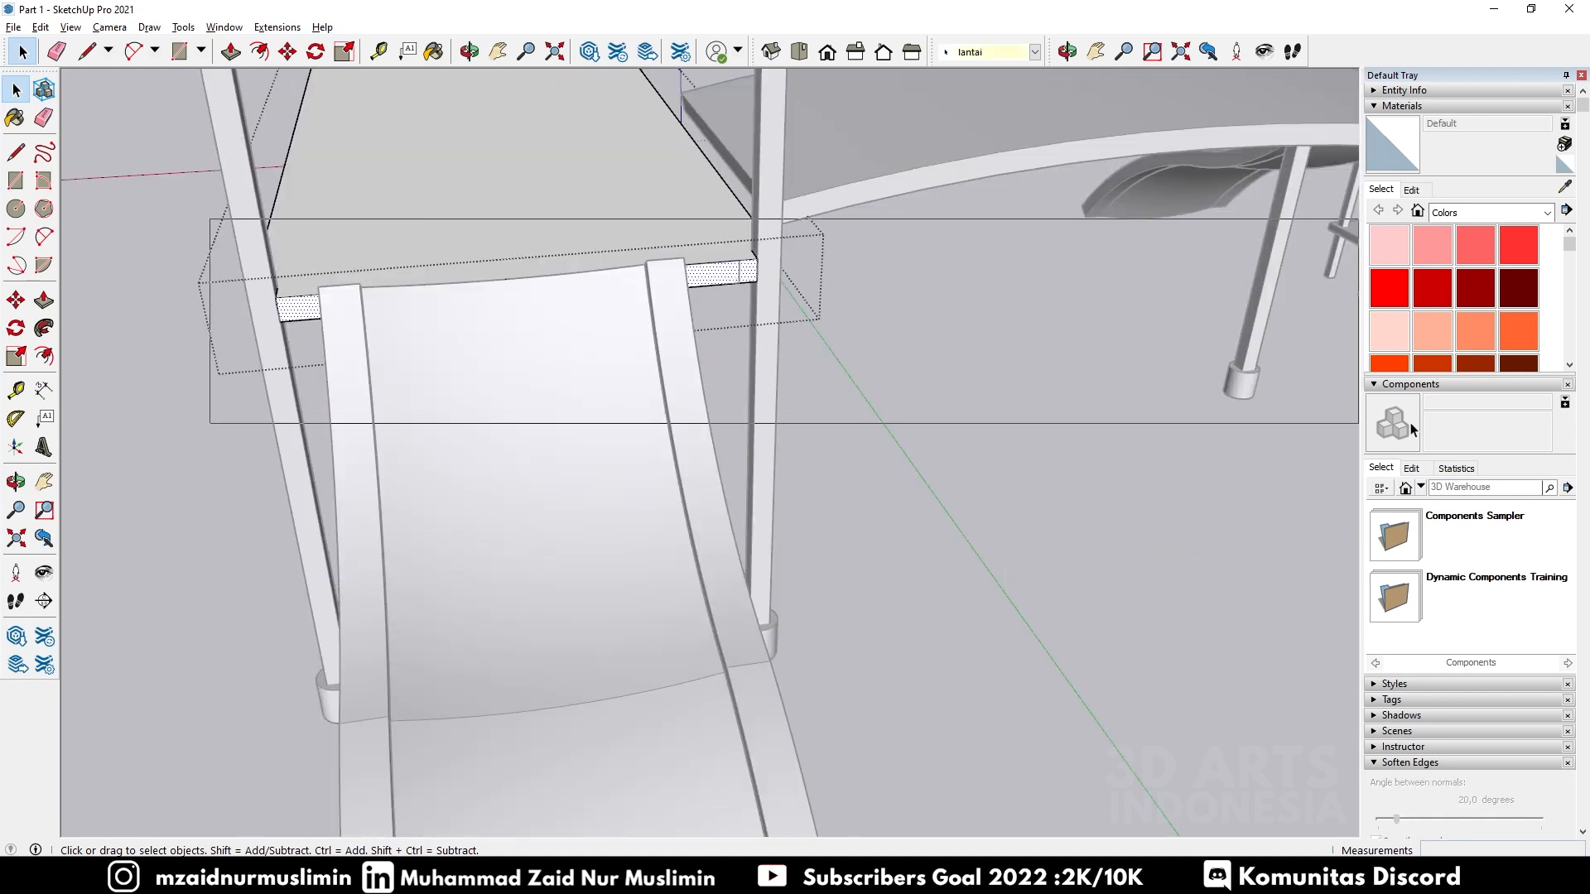
click(1075, 364)
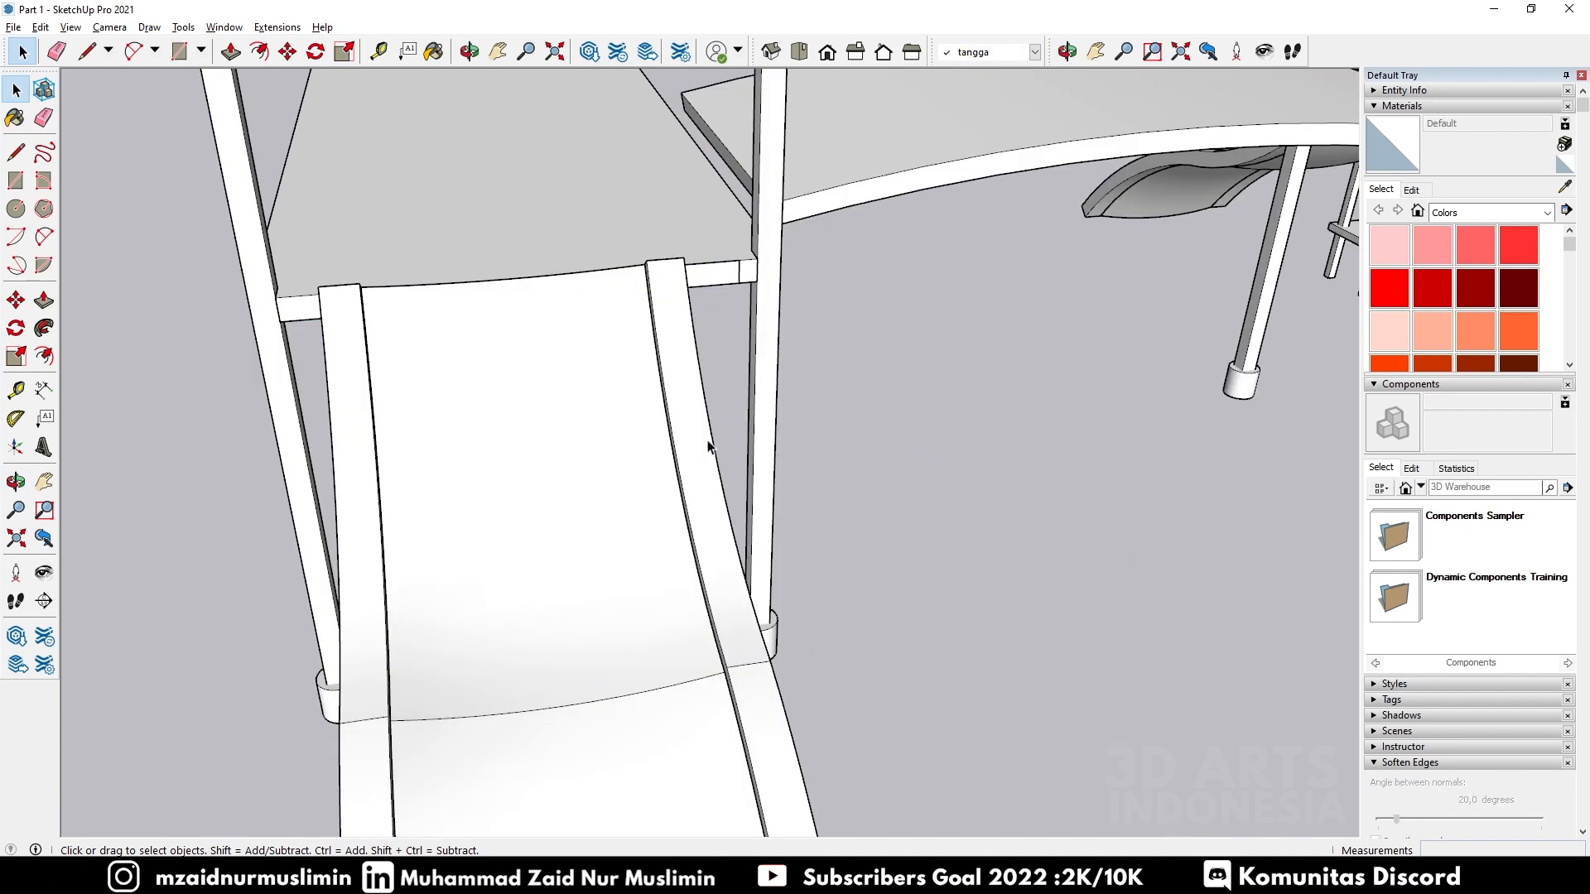
double_click(708, 447)
drag(181, 158, 1001, 383)
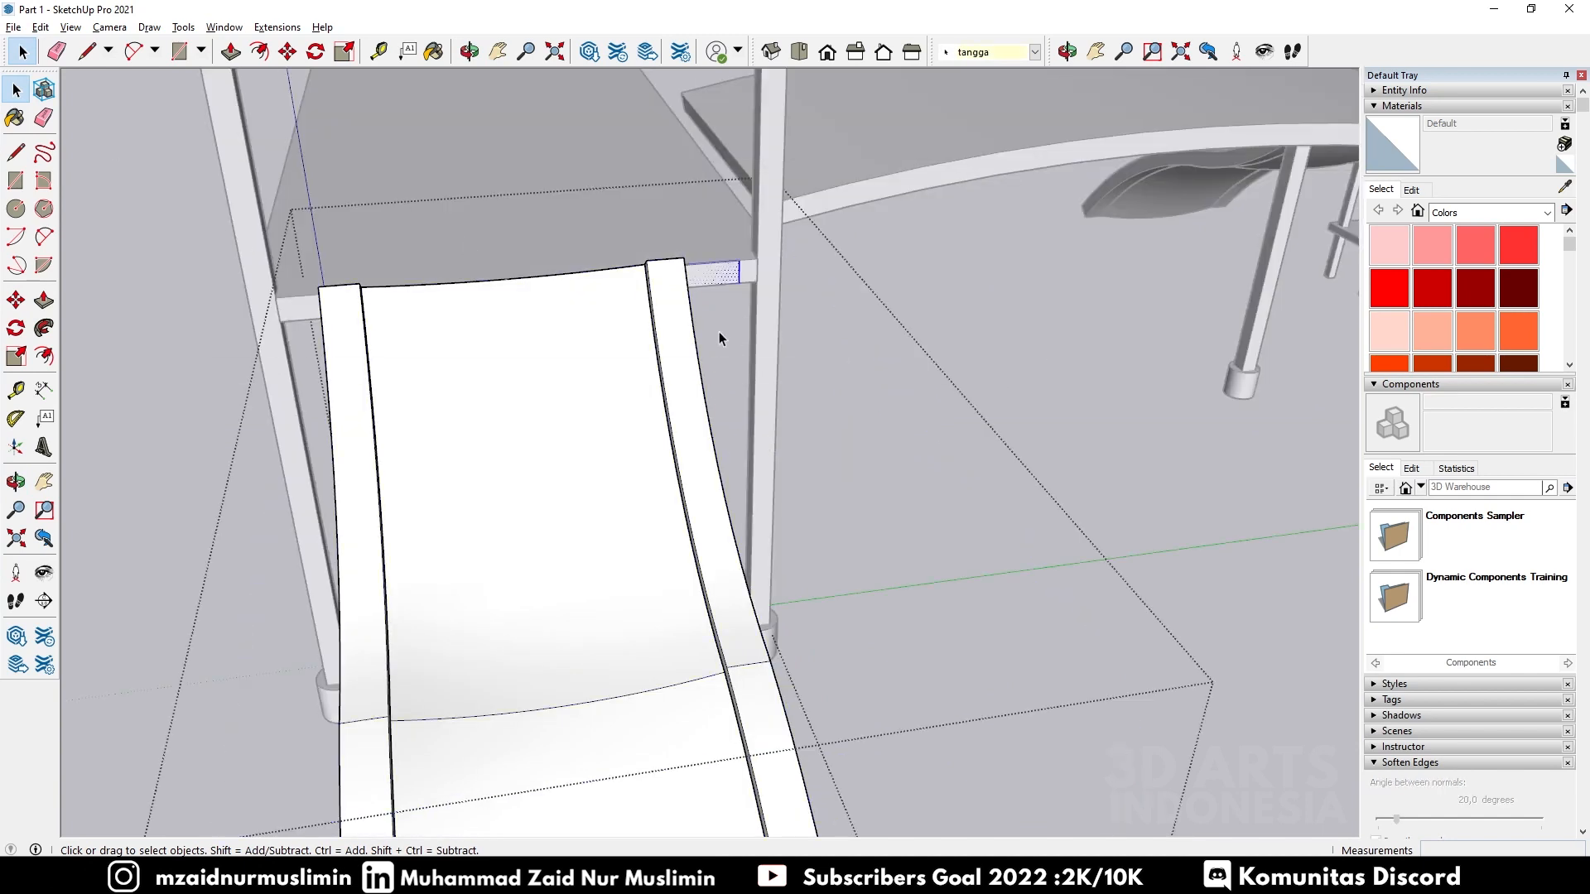
key(Delete)
scroll(719, 331, down, 3)
scroll(803, 380, down, 1)
click(931, 360)
Step: Delete the leftover face beside the upper end of the original slide inside its group, and leave the group
middle_drag(182, 322, 1289, 321)
scroll(864, 351, down, 5)
middle_drag(447, 199, 722, 250)
double_click(632, 220)
scroll(646, 199, up, 2)
drag(570, 160, 1066, 330)
key(Delete)
click(916, 340)
scroll(898, 410, down, 4)
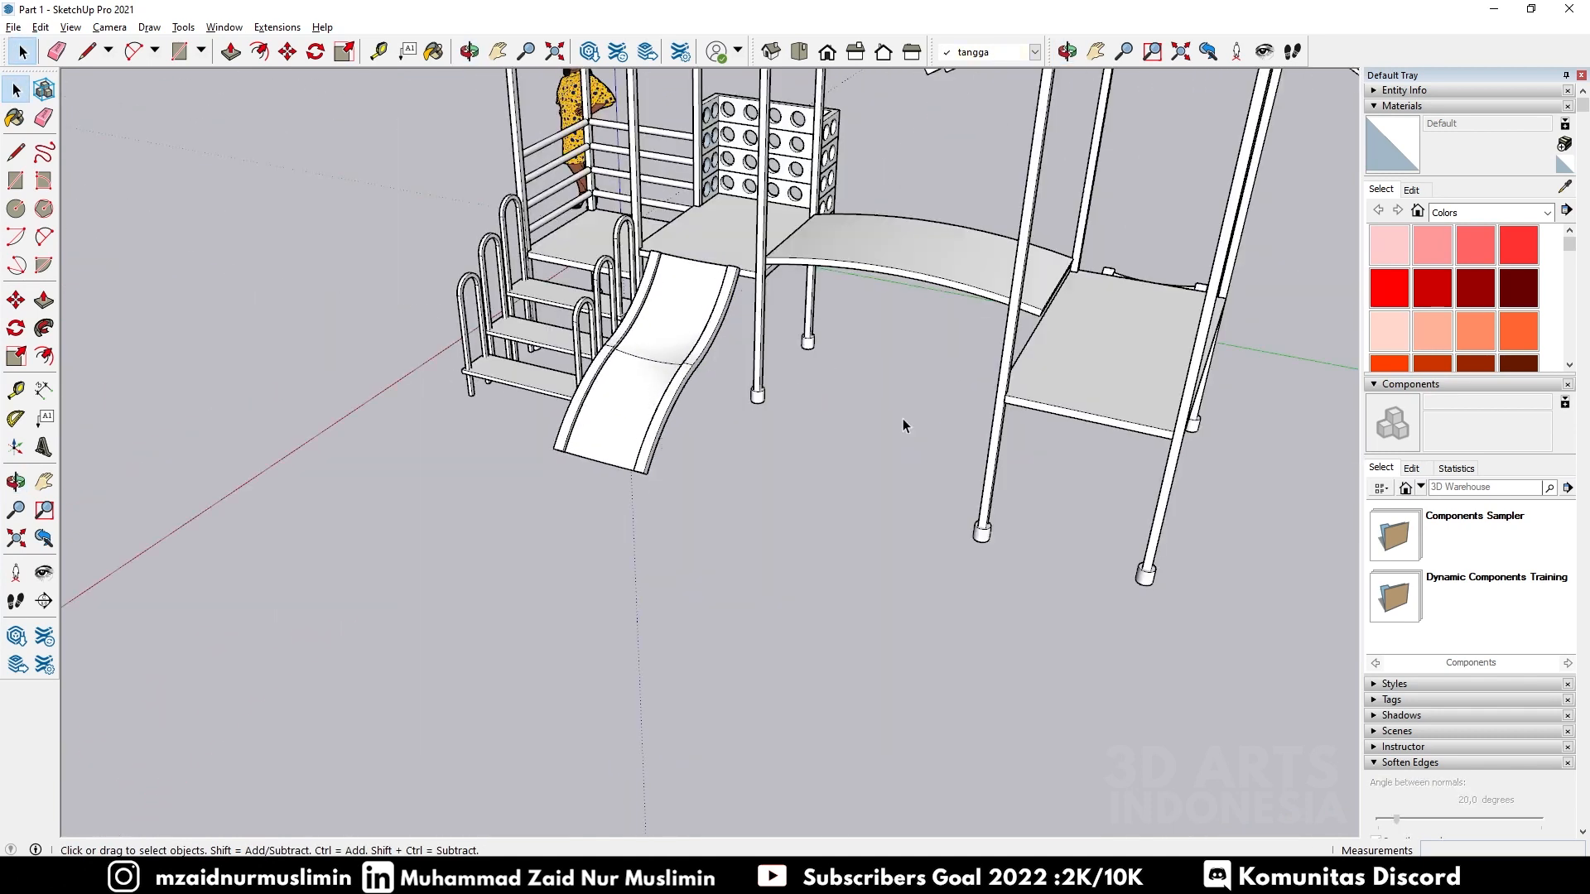
Step: Draw a rectangle on the platform's front corner between the stair-side post and the original slide's rail
middle_drag(600, 379, 757, 254)
scroll(891, 325, down, 3)
scroll(757, 254, up, 4)
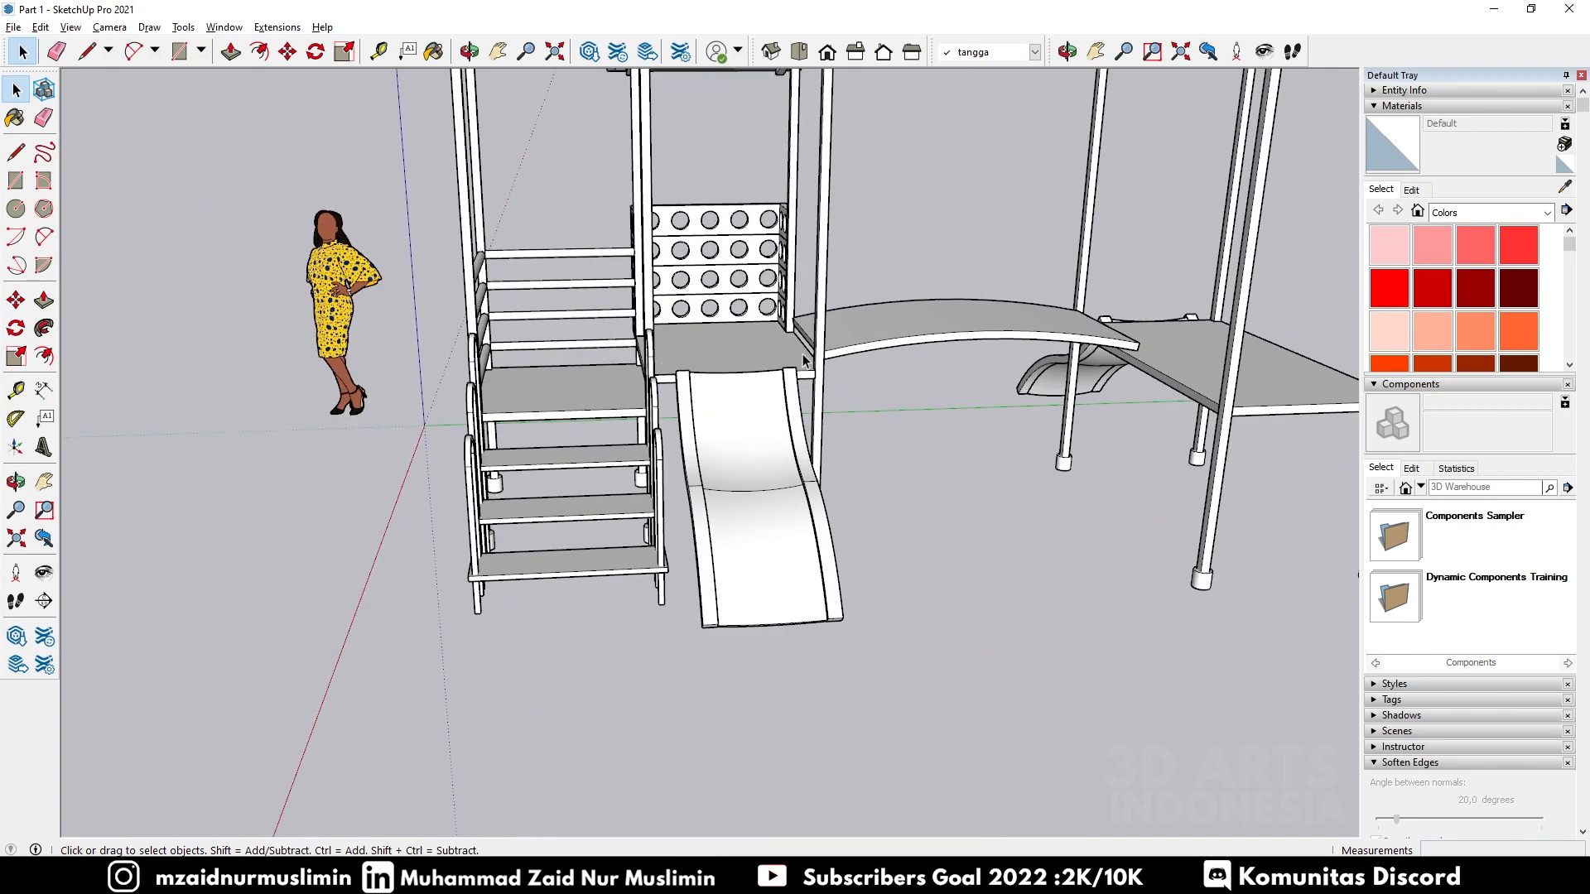
middle_drag(803, 360, 642, 385)
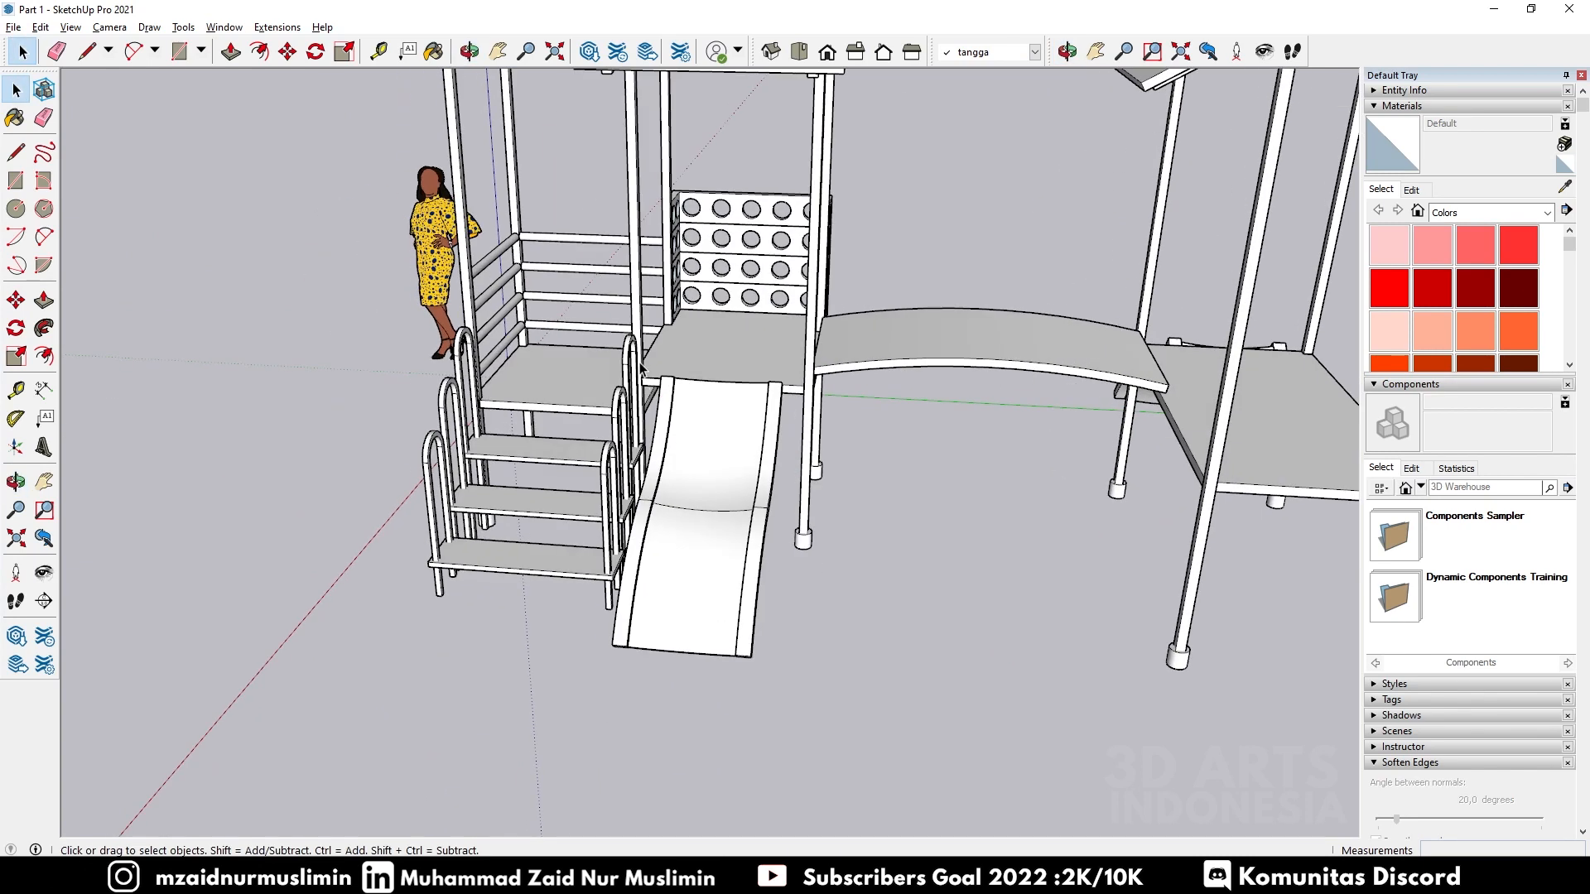
scroll(673, 375, up, 5)
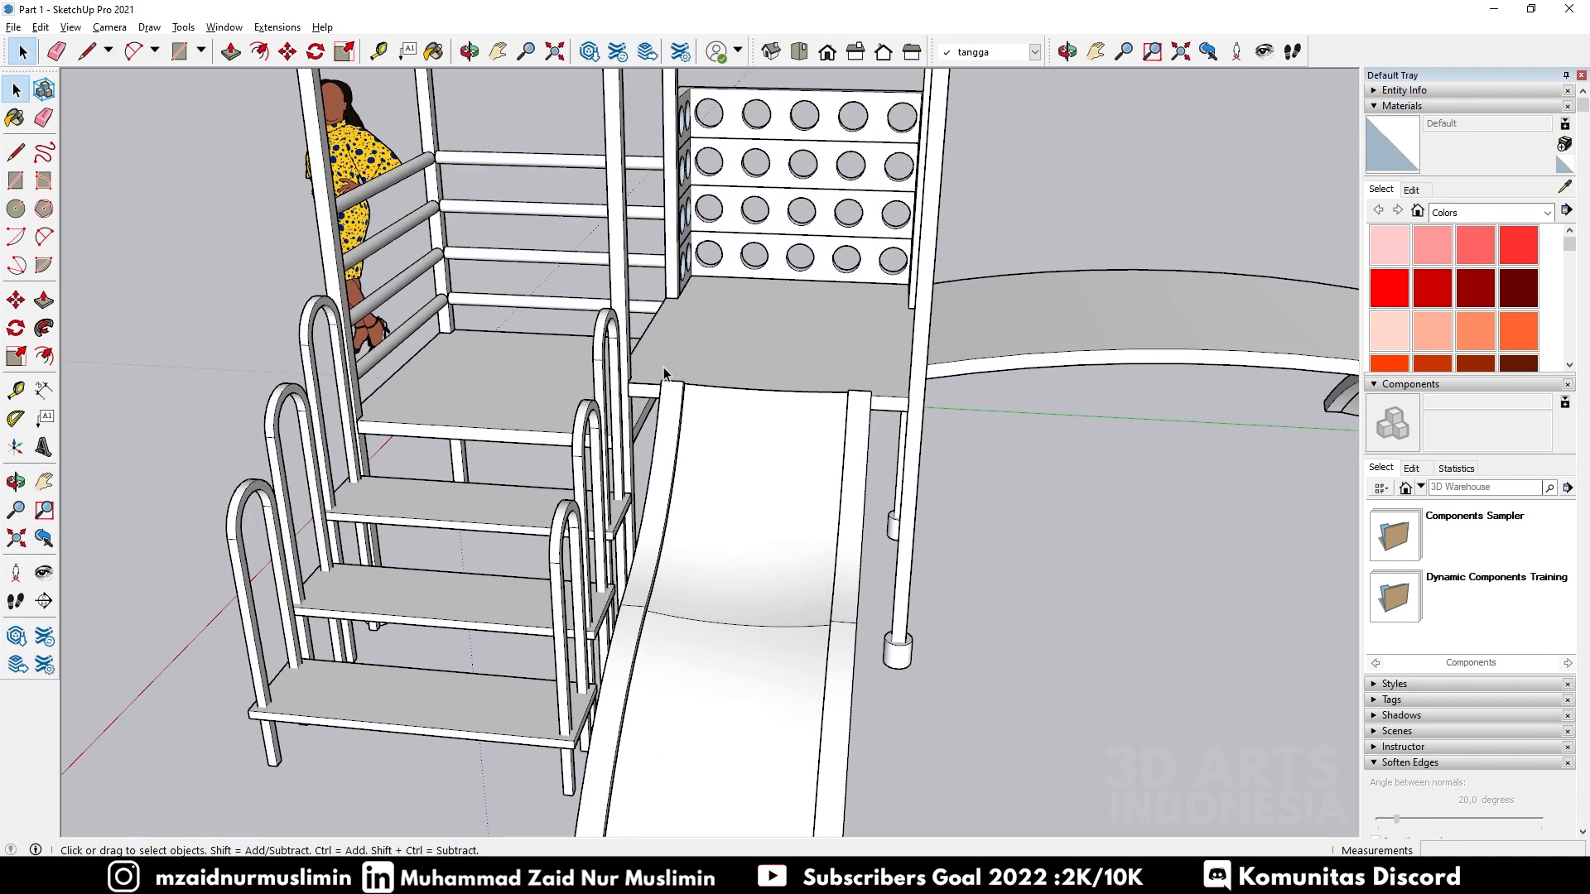
scroll(646, 364, up, 4)
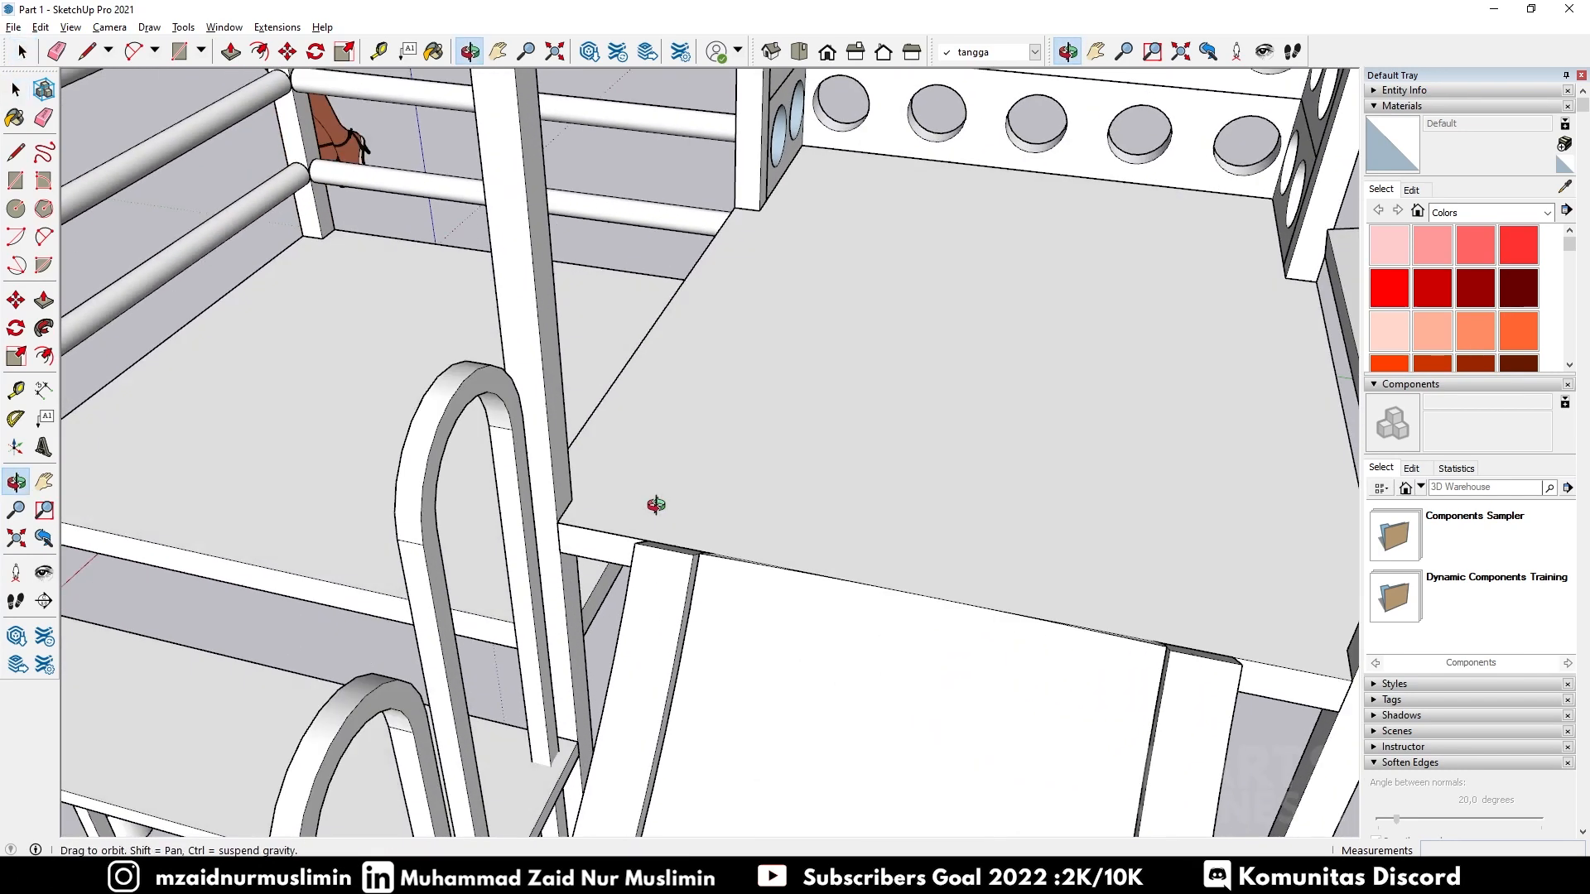
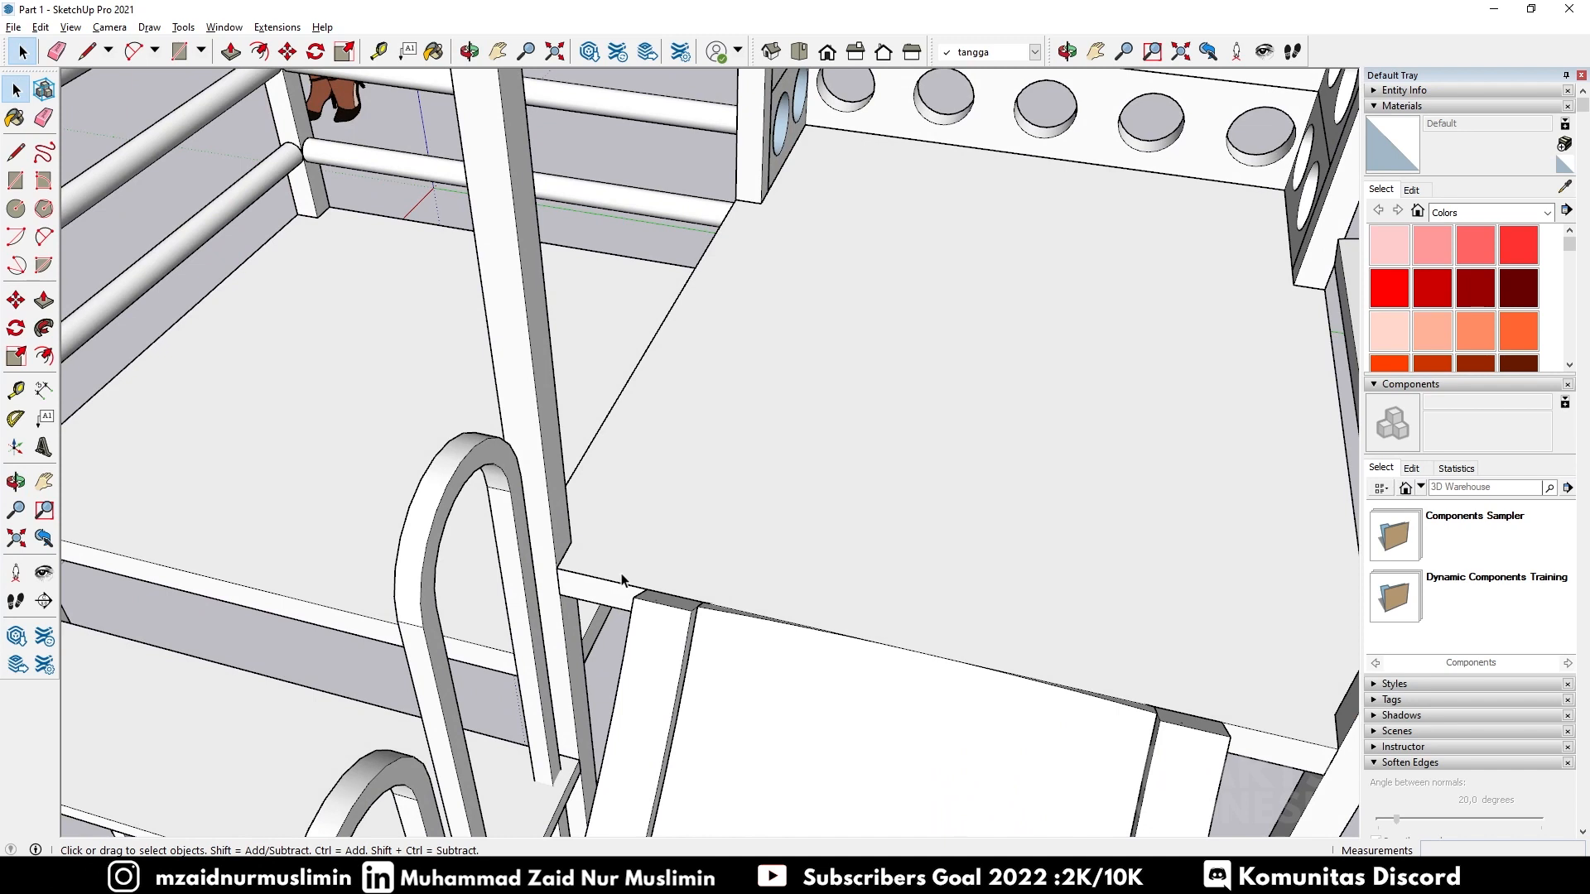
key(r)
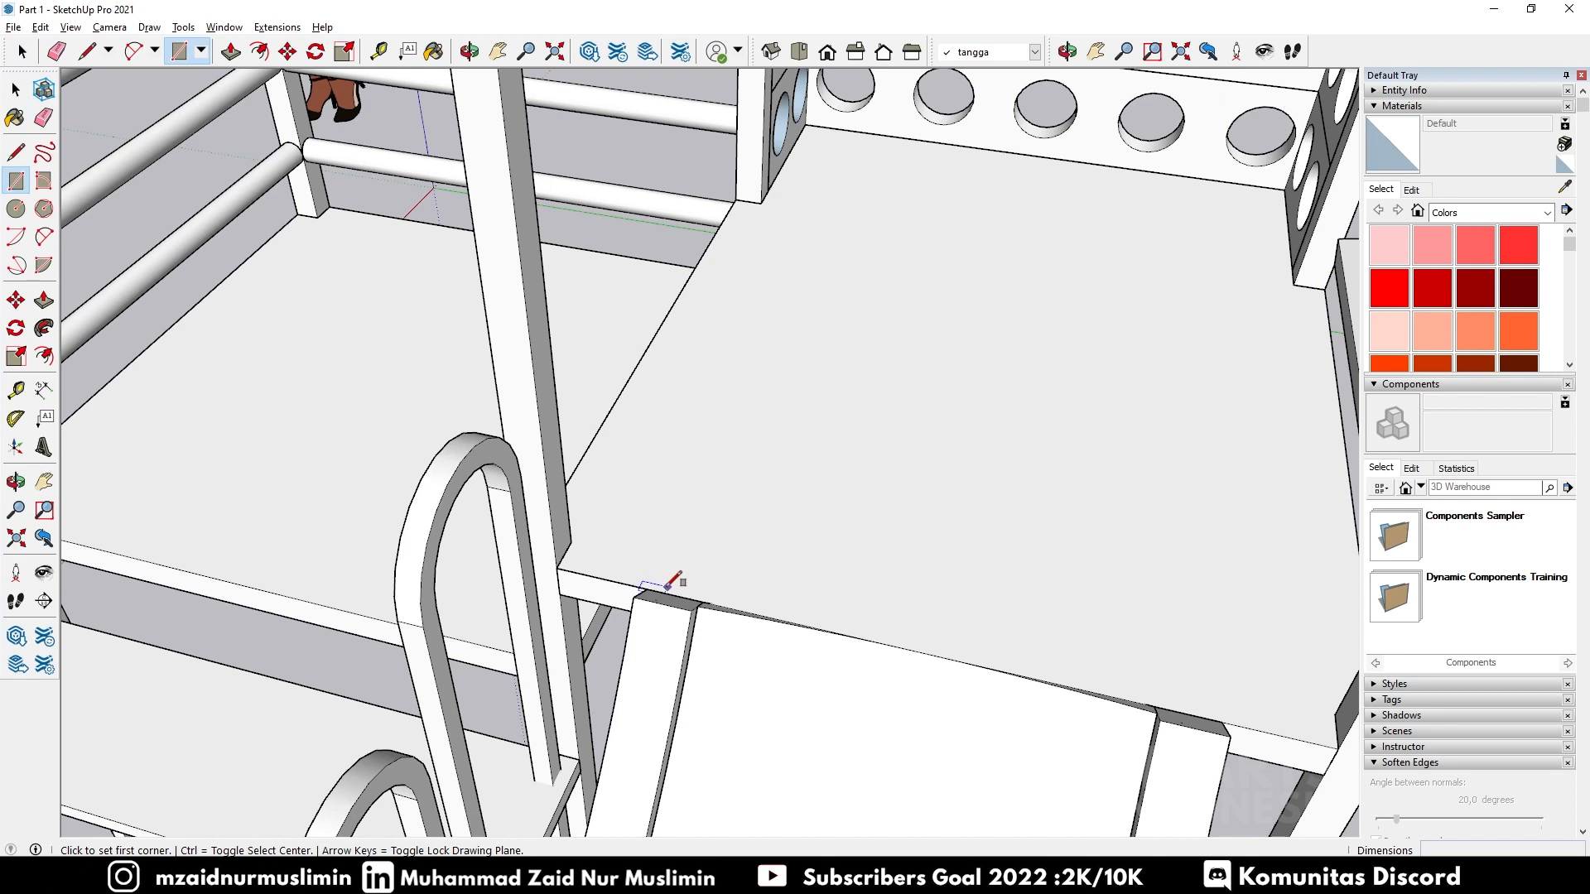
click(647, 590)
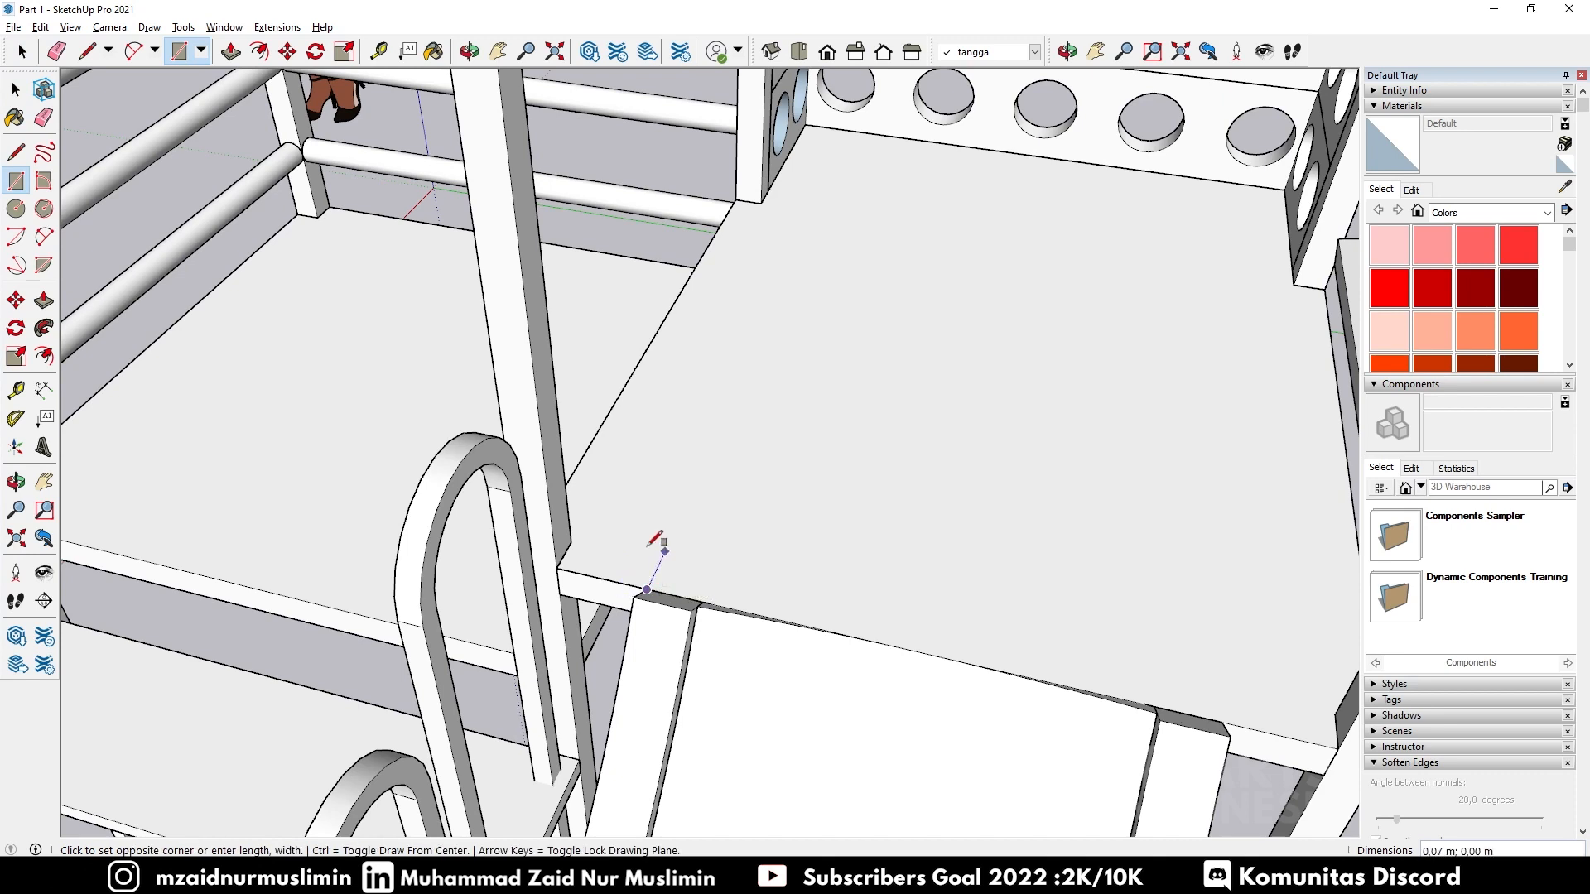
click(570, 542)
key(space)
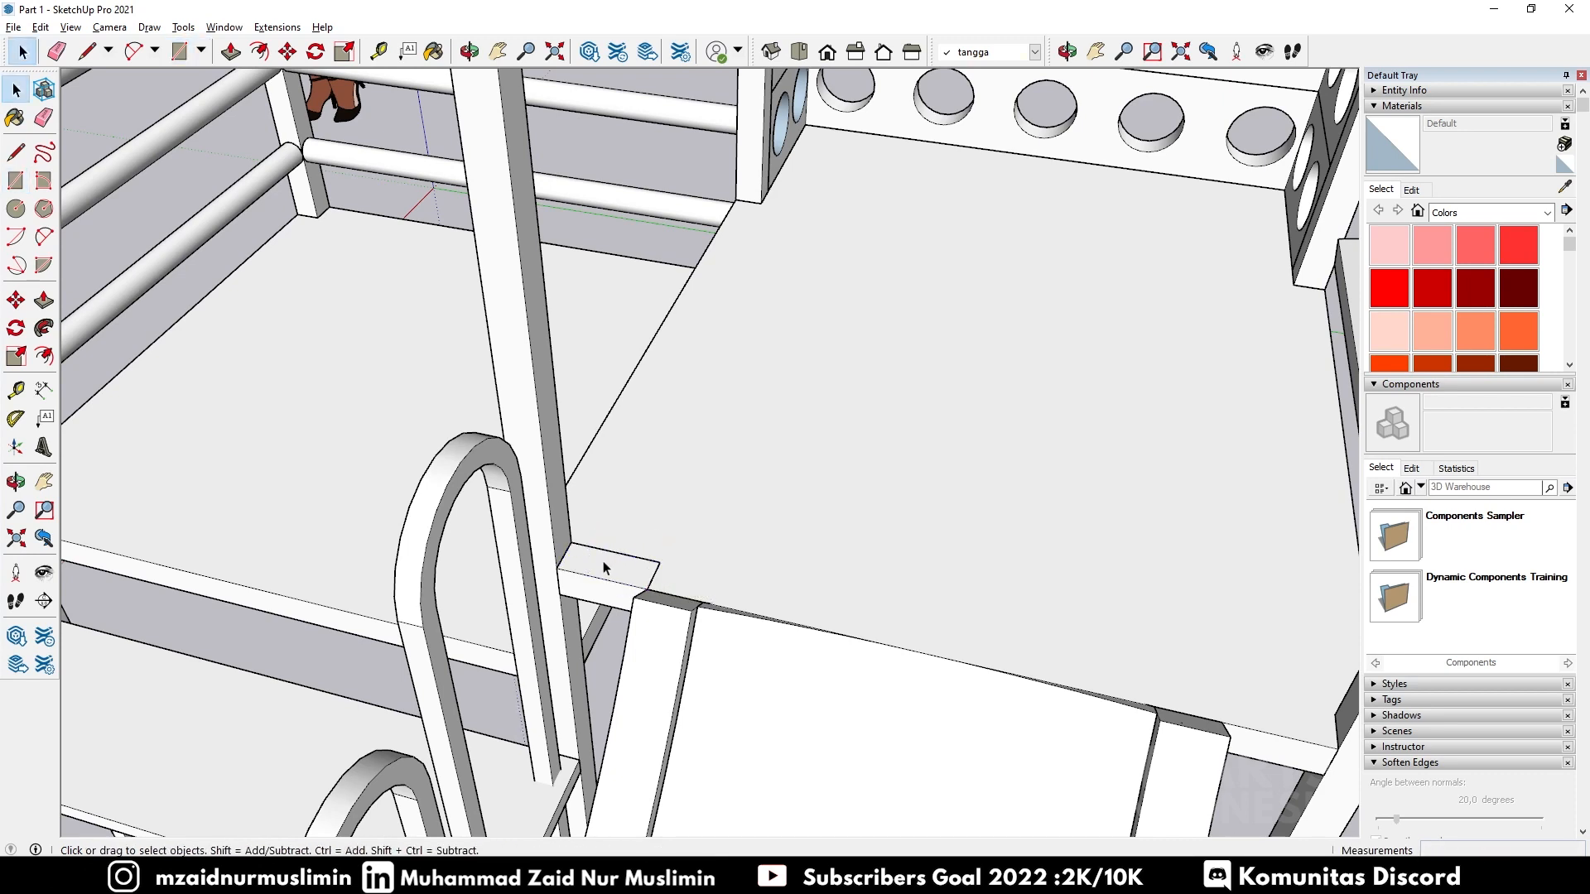
Step: Copy the corner rectangle to the opposite front corner of the platform, on the other side of the slide
key(m)
click(560, 563)
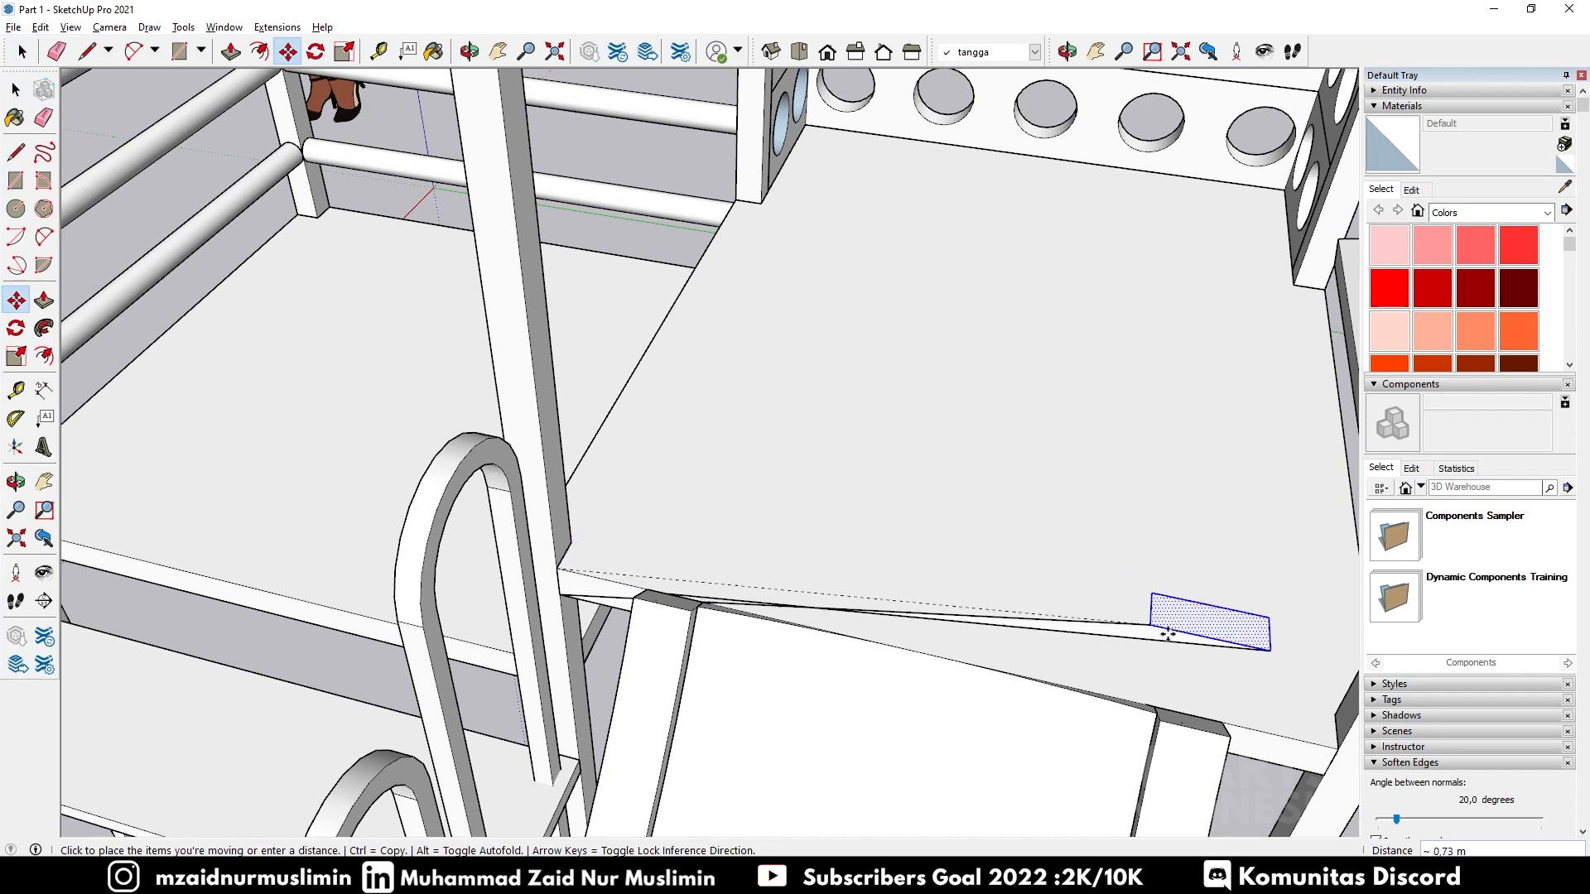
click(1224, 723)
scroll(1033, 594, down, 4)
key(space)
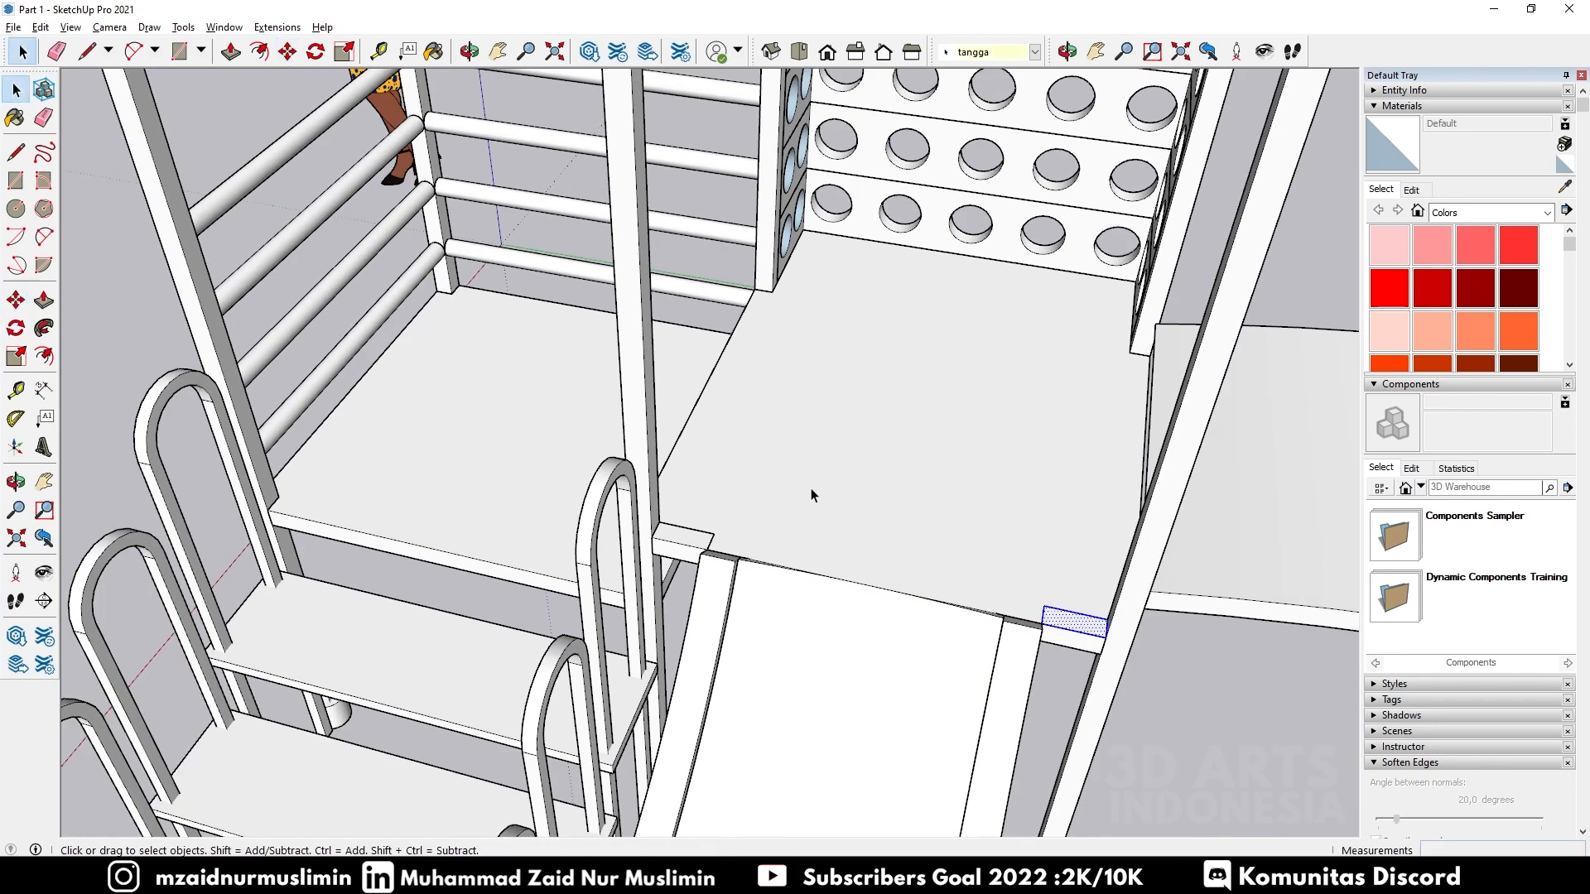
Step: Group the rectangle at the stair-side corner, pull it up 0.80 m into an upright inside the group, and leave the group
right_click(663, 538)
click(729, 678)
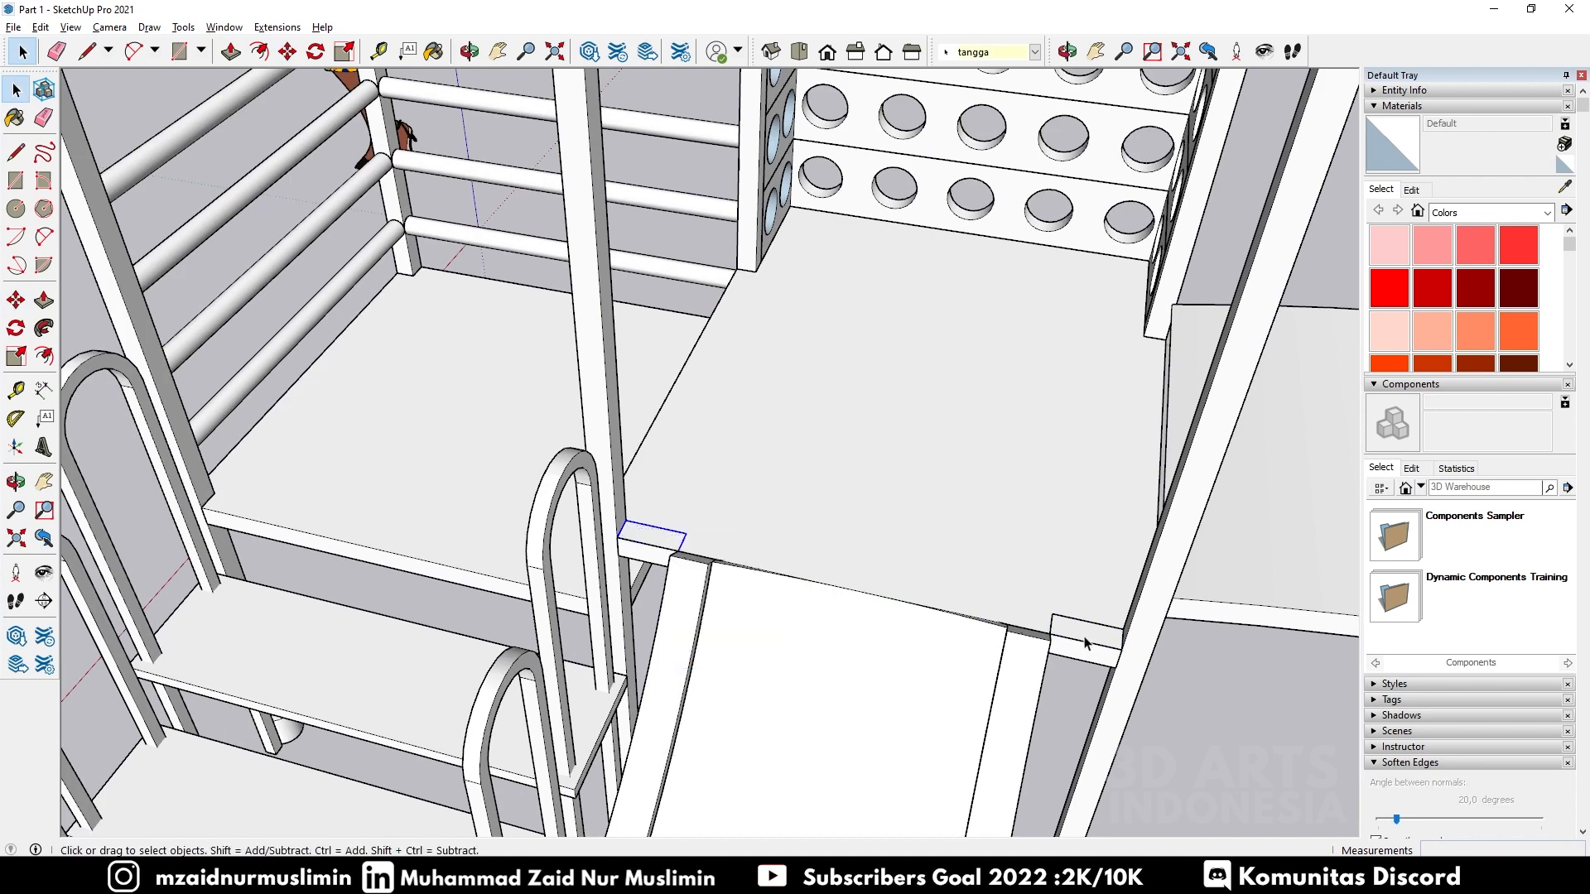
double_click(653, 538)
key(p)
click(653, 533)
middle_drag(651, 398, 651, 352)
middle_drag(661, 464, 774, 307)
scroll(780, 255, down, 2)
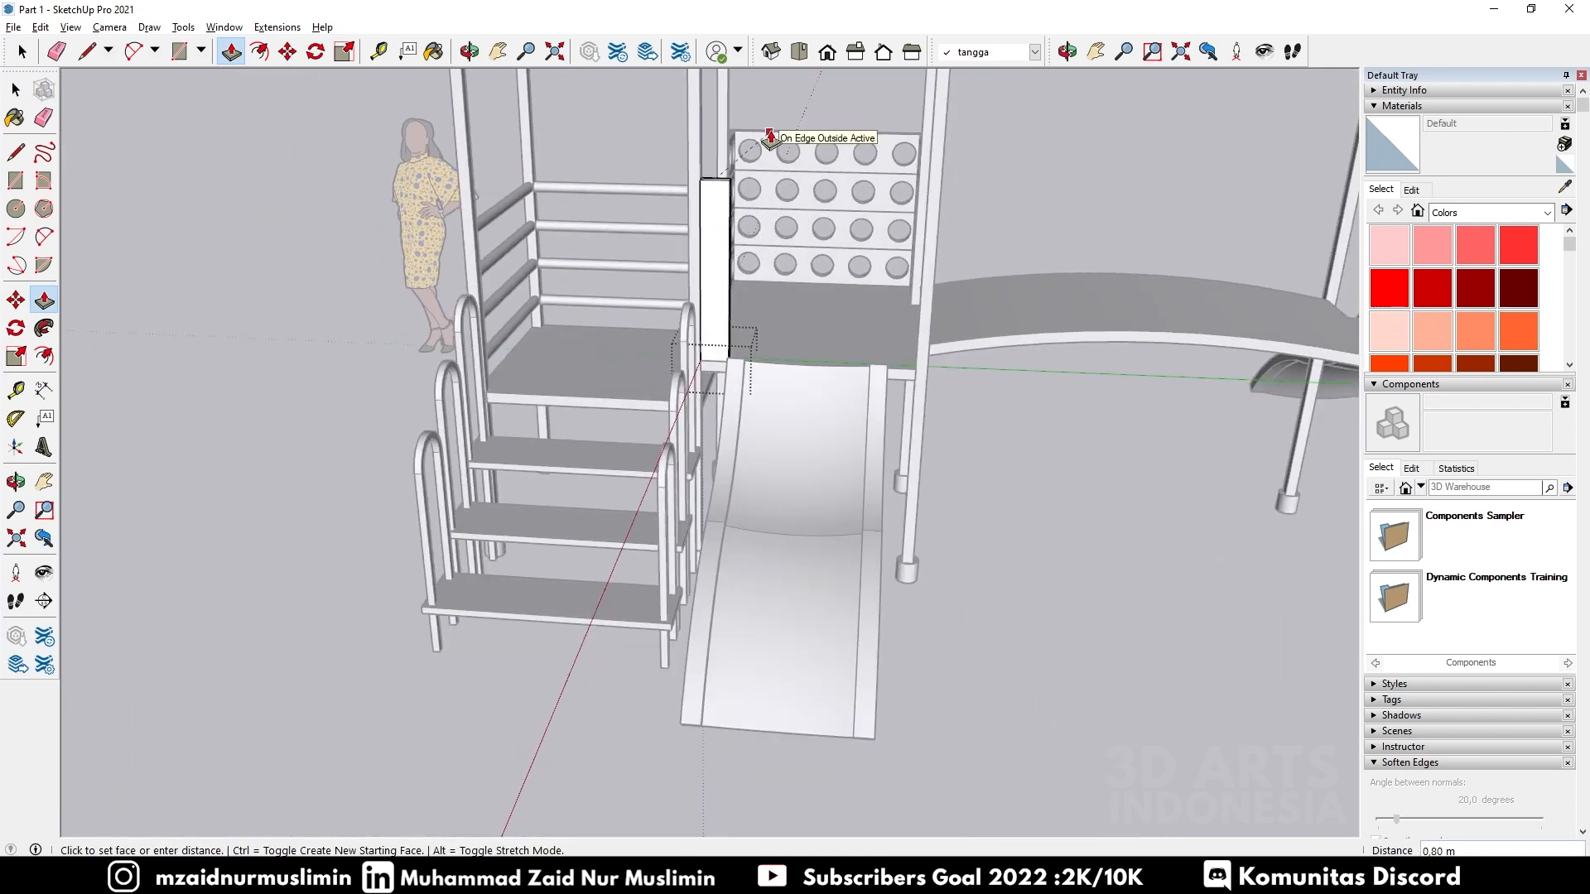
click(770, 139)
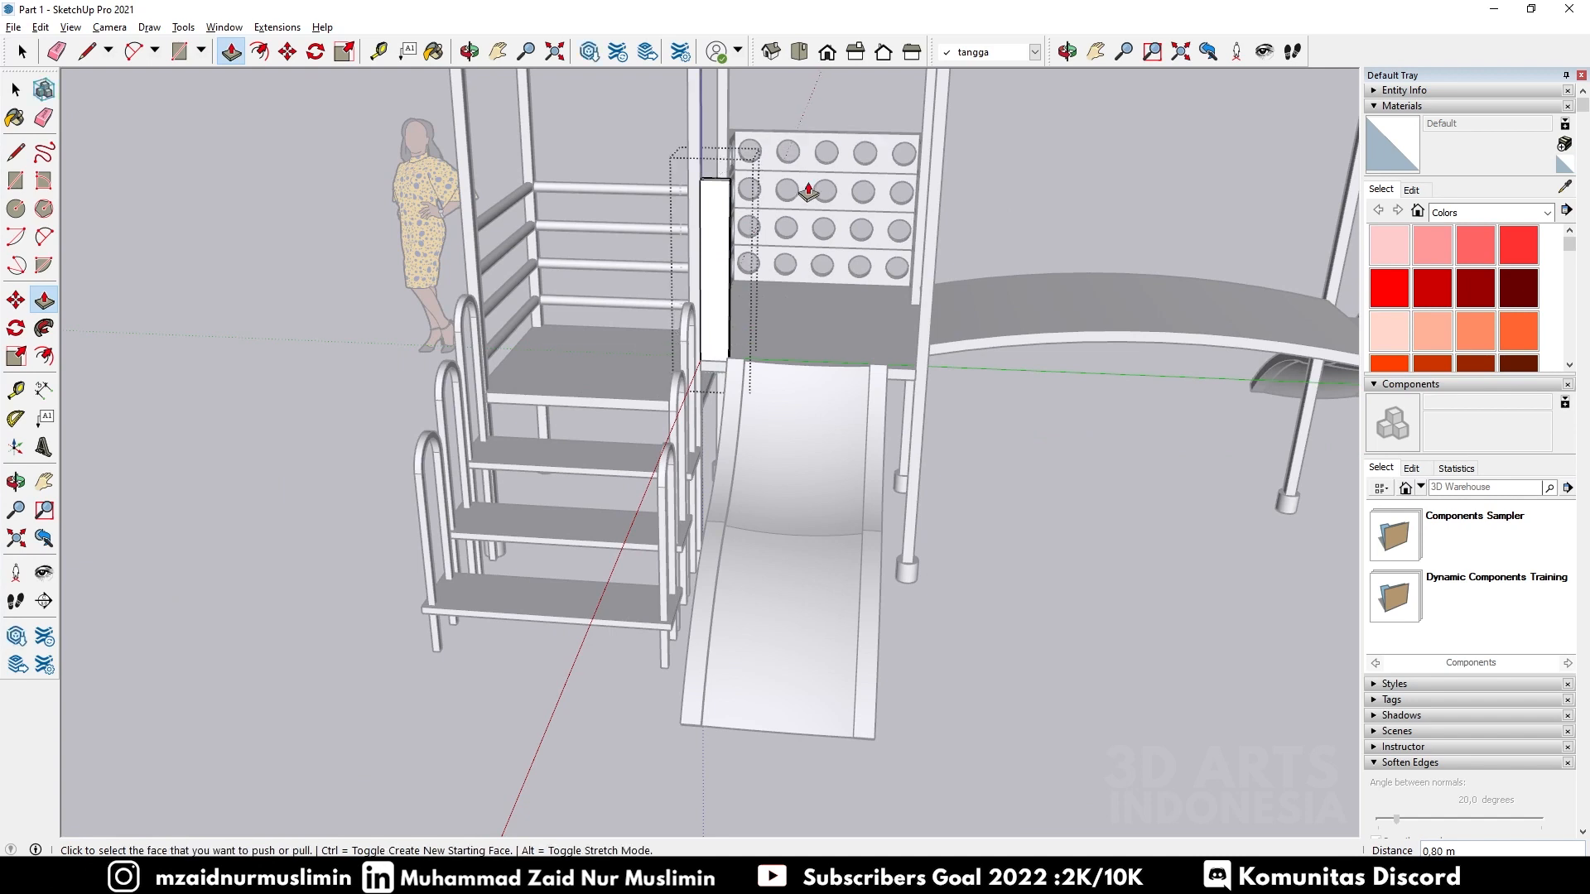
key(space)
click(1013, 519)
middle_drag(862, 195, 686, 366)
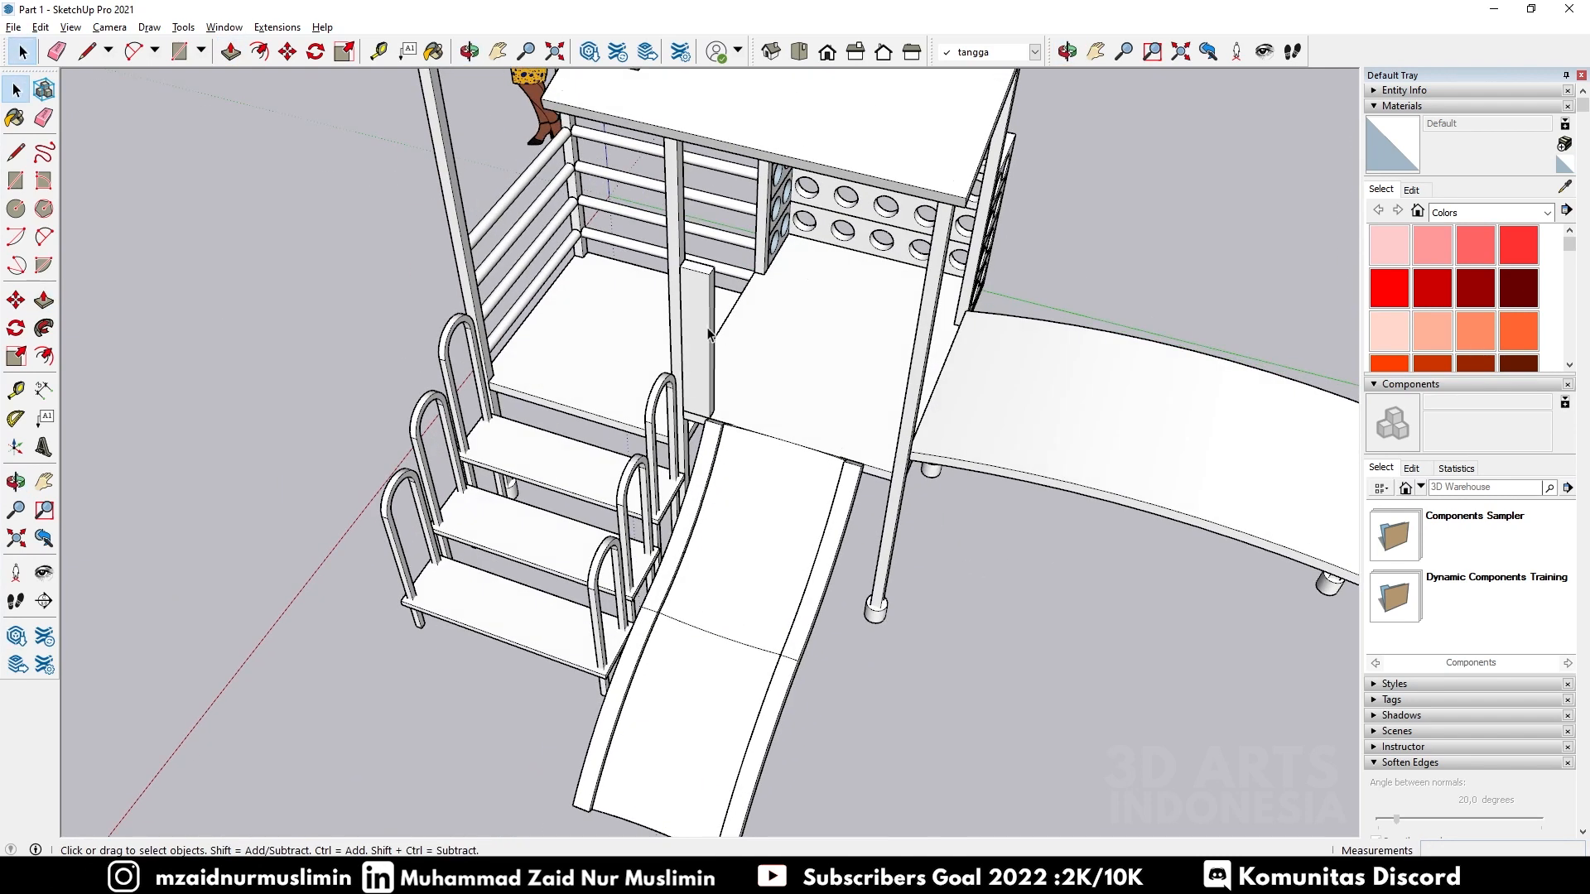
Step: Open the upright's group and make all of its geometry a nested group
double_click(709, 333)
drag(661, 226, 830, 515)
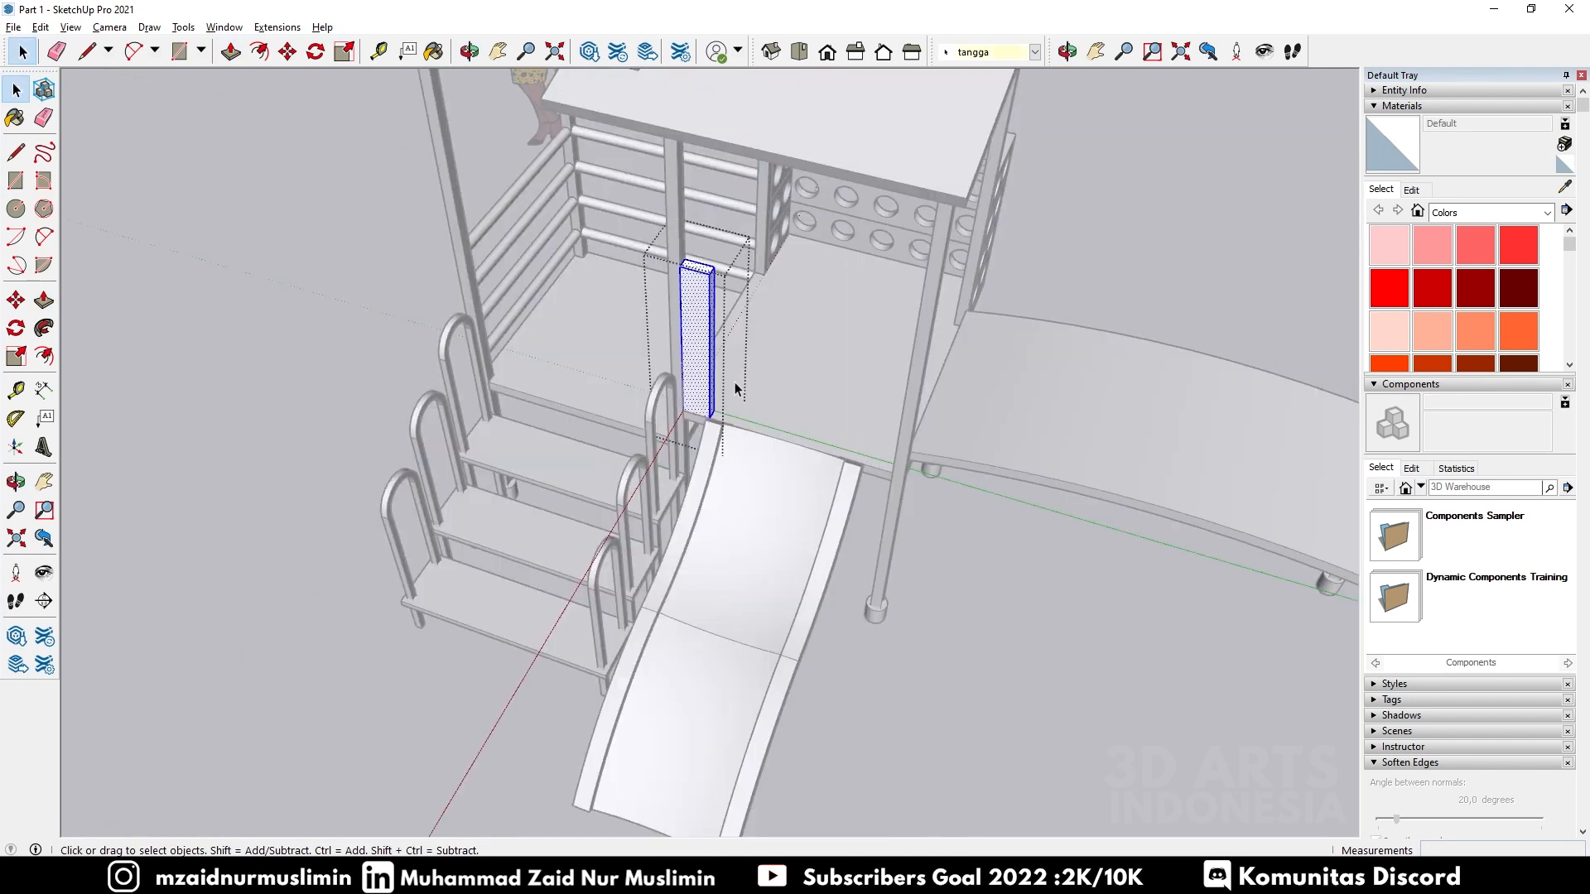
middle_drag(831, 515, 704, 331)
right_click(702, 329)
click(745, 467)
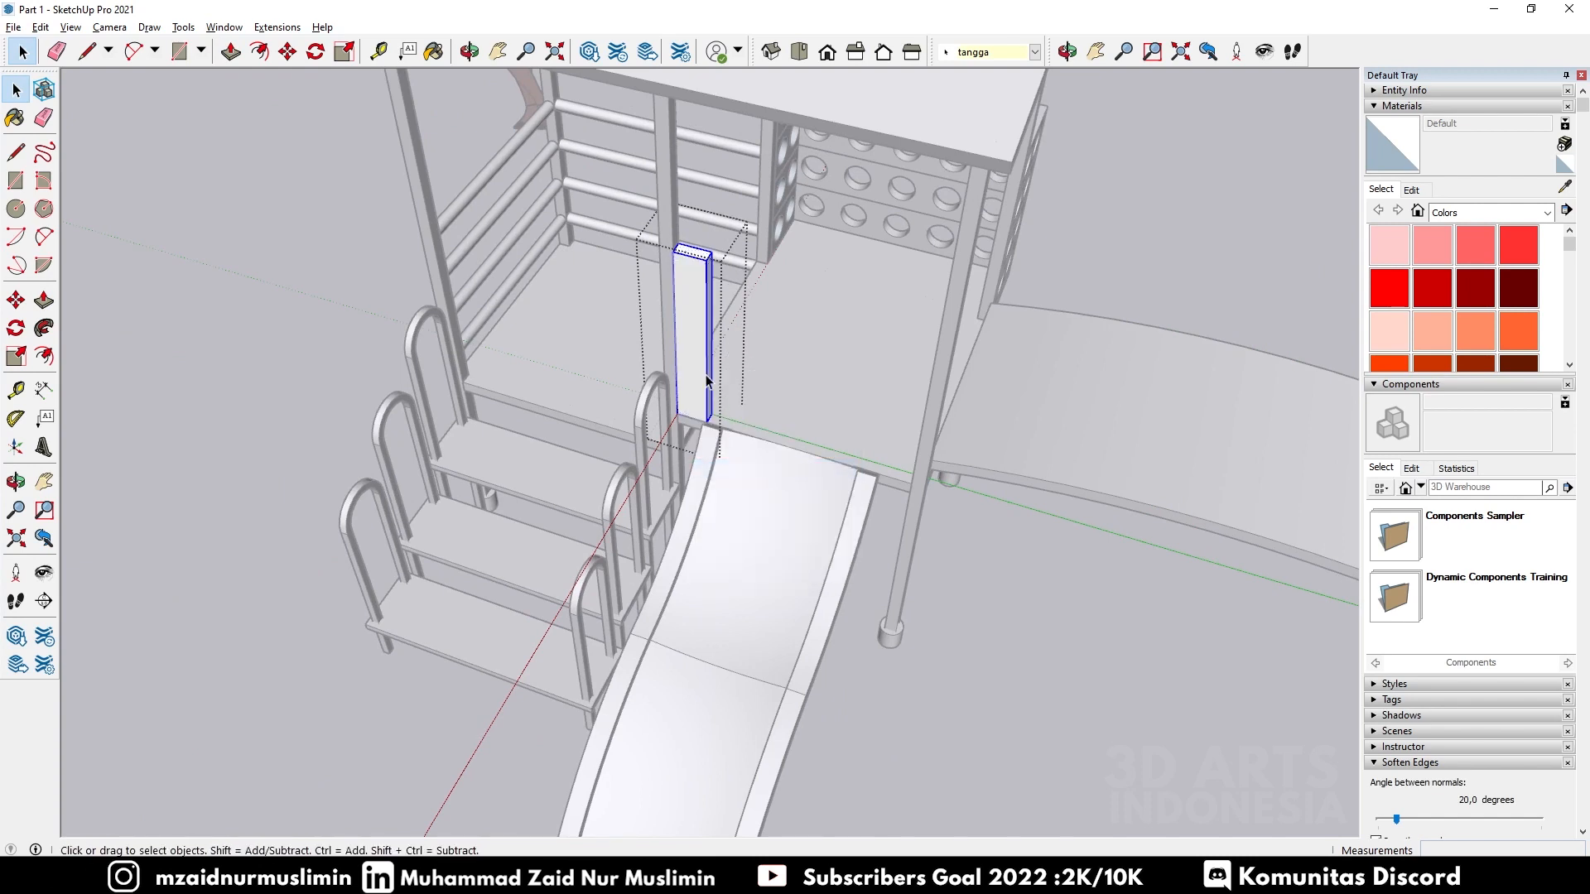
Step: Copy the nested upright to the opposite corner of the platform, on the far side of the slide
key(m)
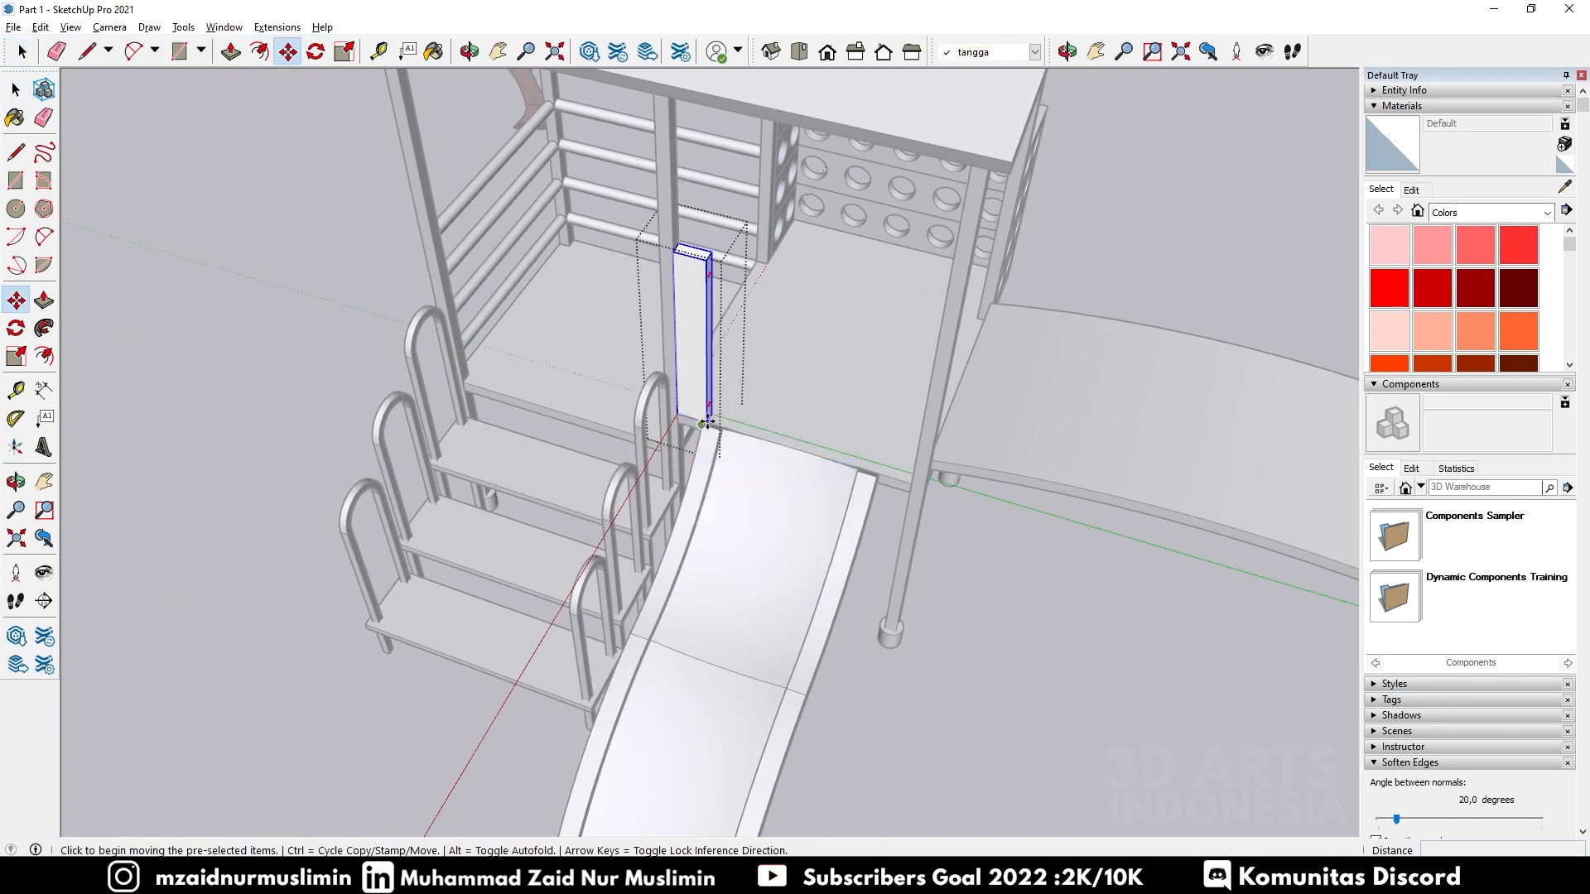
scroll(710, 424, up, 2)
click(704, 420)
key(ctrl)
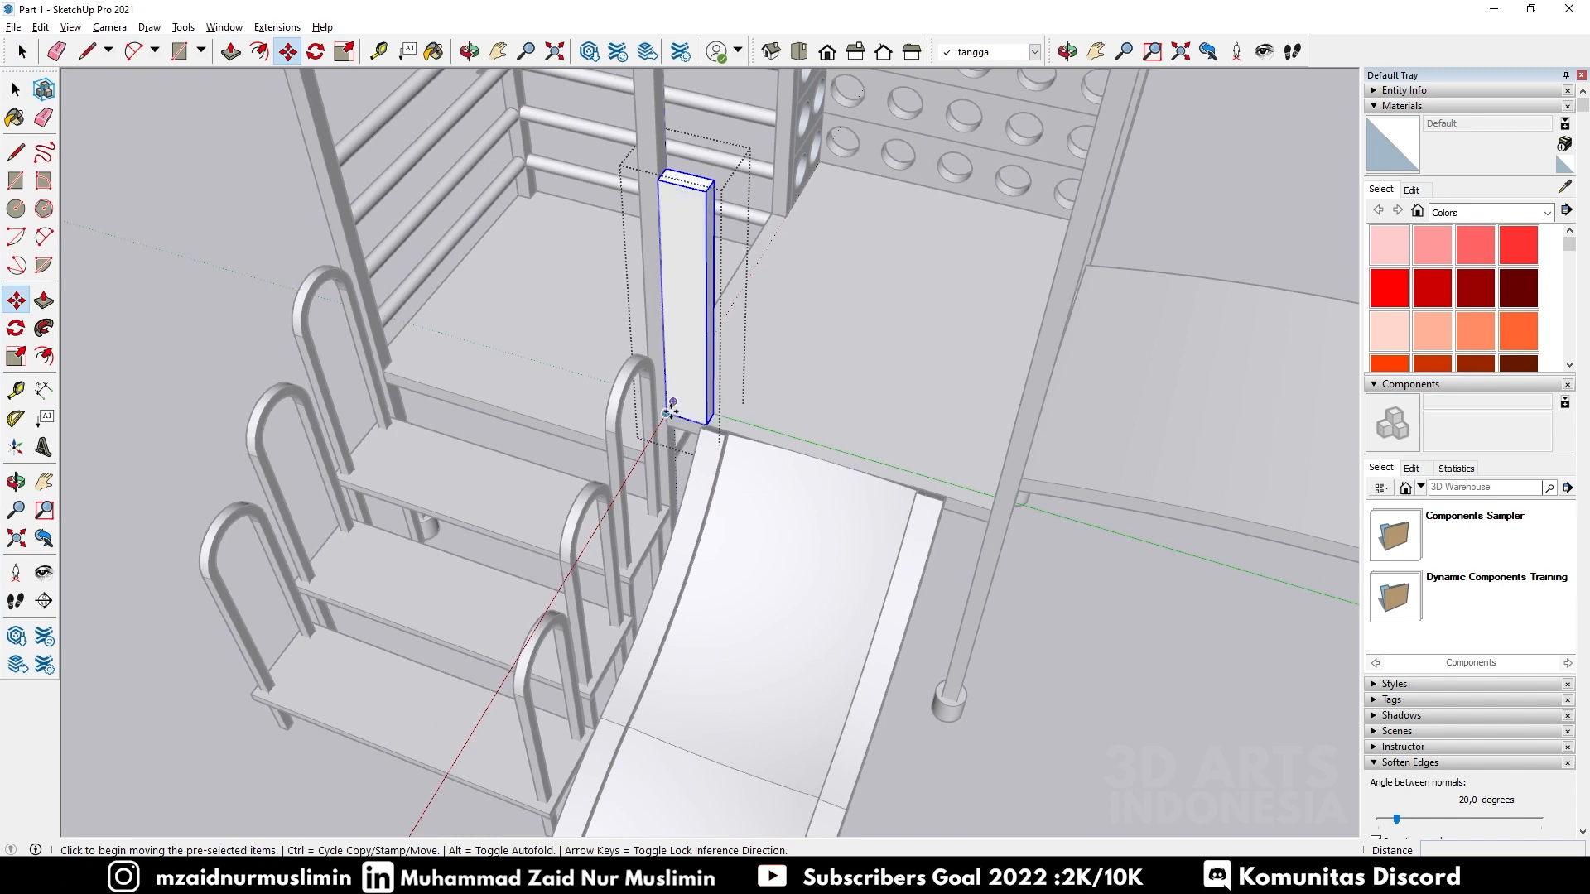
click(951, 490)
Step: Draw an upward arc between the inner top corners of the two uprights
middle_drag(947, 483, 985, 438)
scroll(984, 439, down, 2)
middle_drag(995, 352, 977, 198)
scroll(887, 440, down, 3)
scroll(894, 359, up, 3)
middle_drag(895, 360, 819, 341)
scroll(828, 389, up, 3)
key(a)
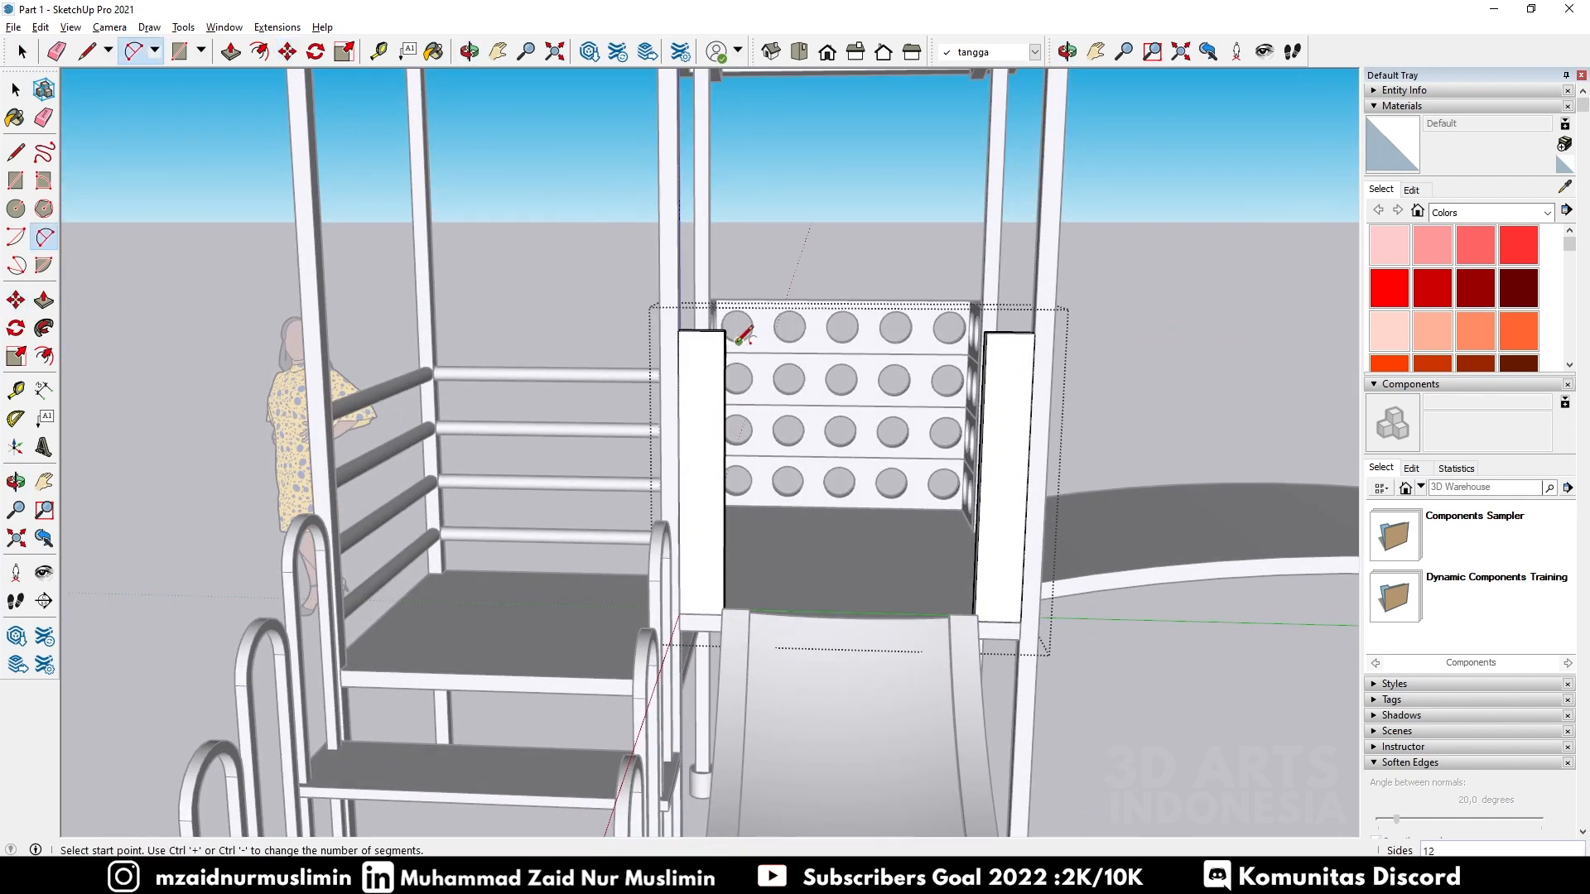
click(724, 331)
click(990, 332)
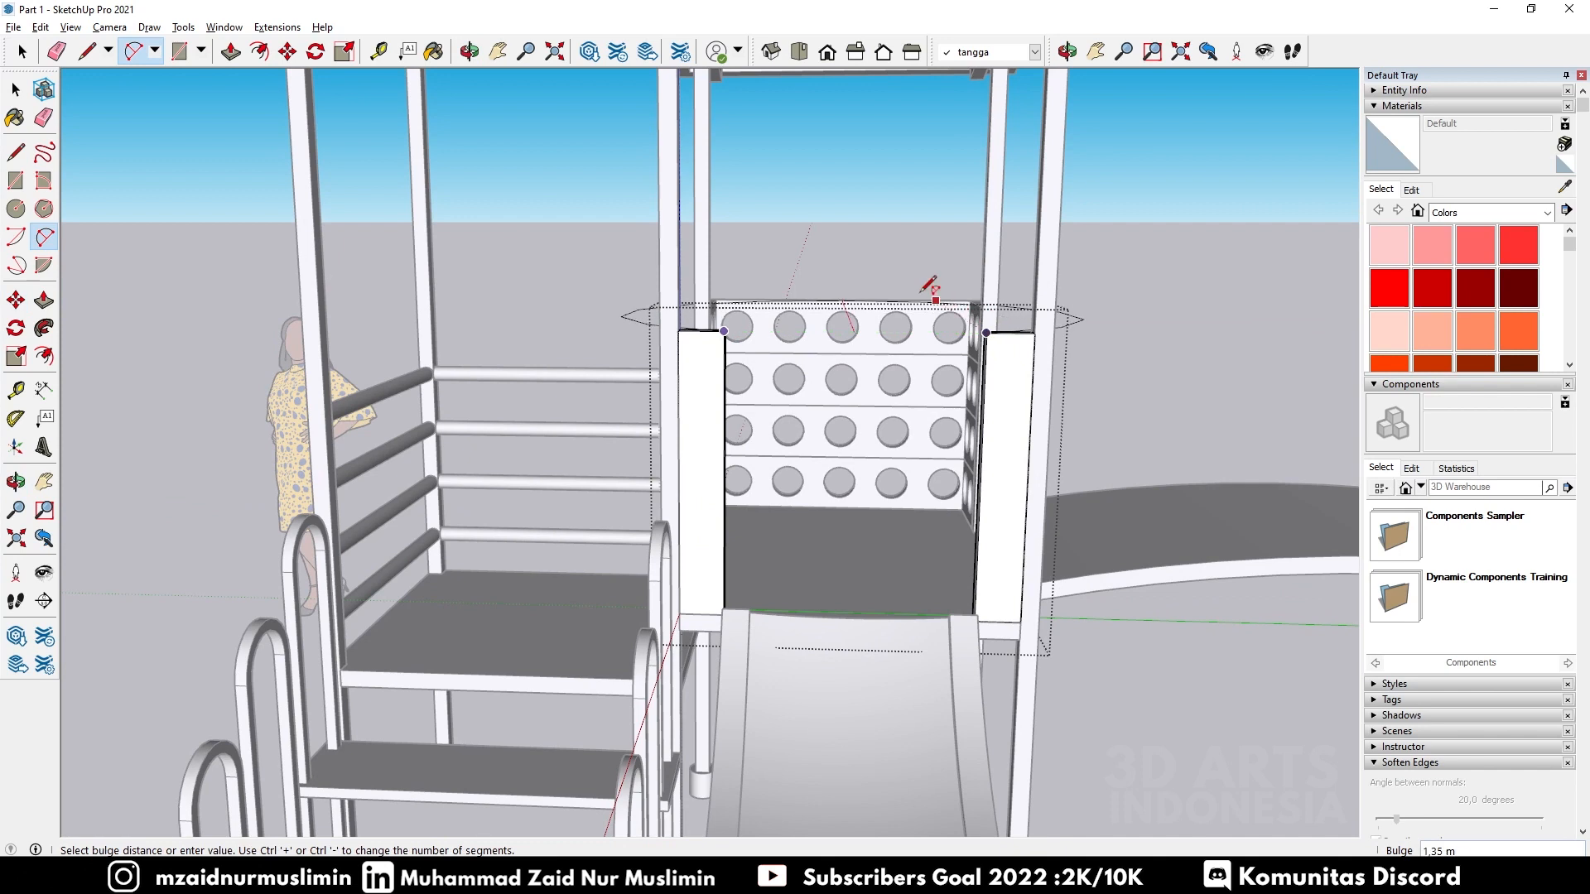
click(860, 265)
Step: Draw a second arc with a bulge of about 0.26 m between the outer top corners of the uprights
scroll(799, 273, up, 3)
click(638, 348)
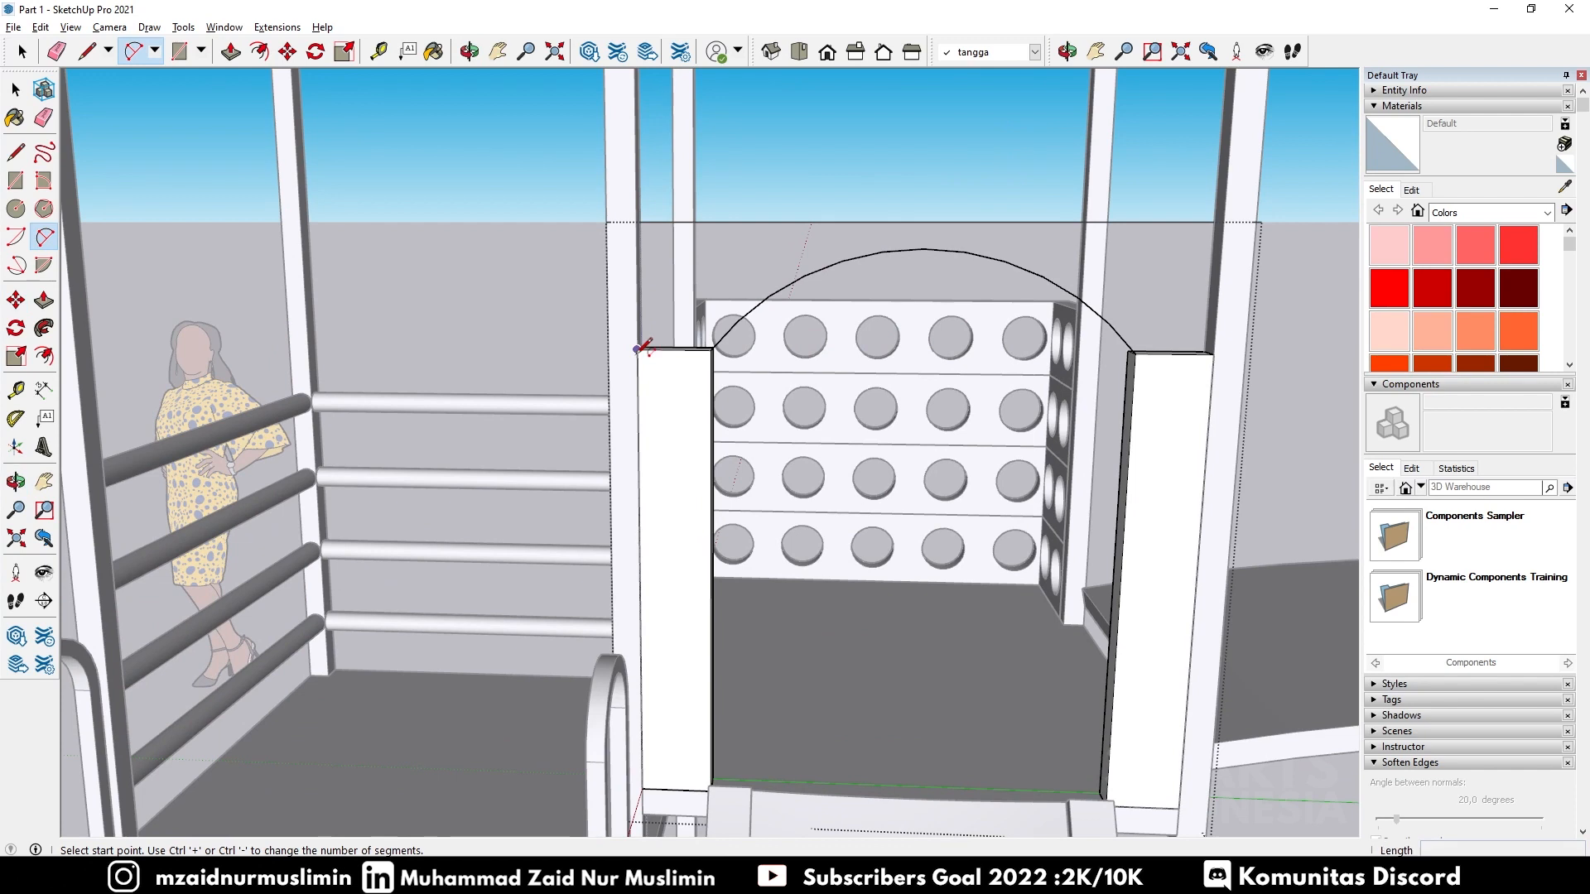
click(1213, 352)
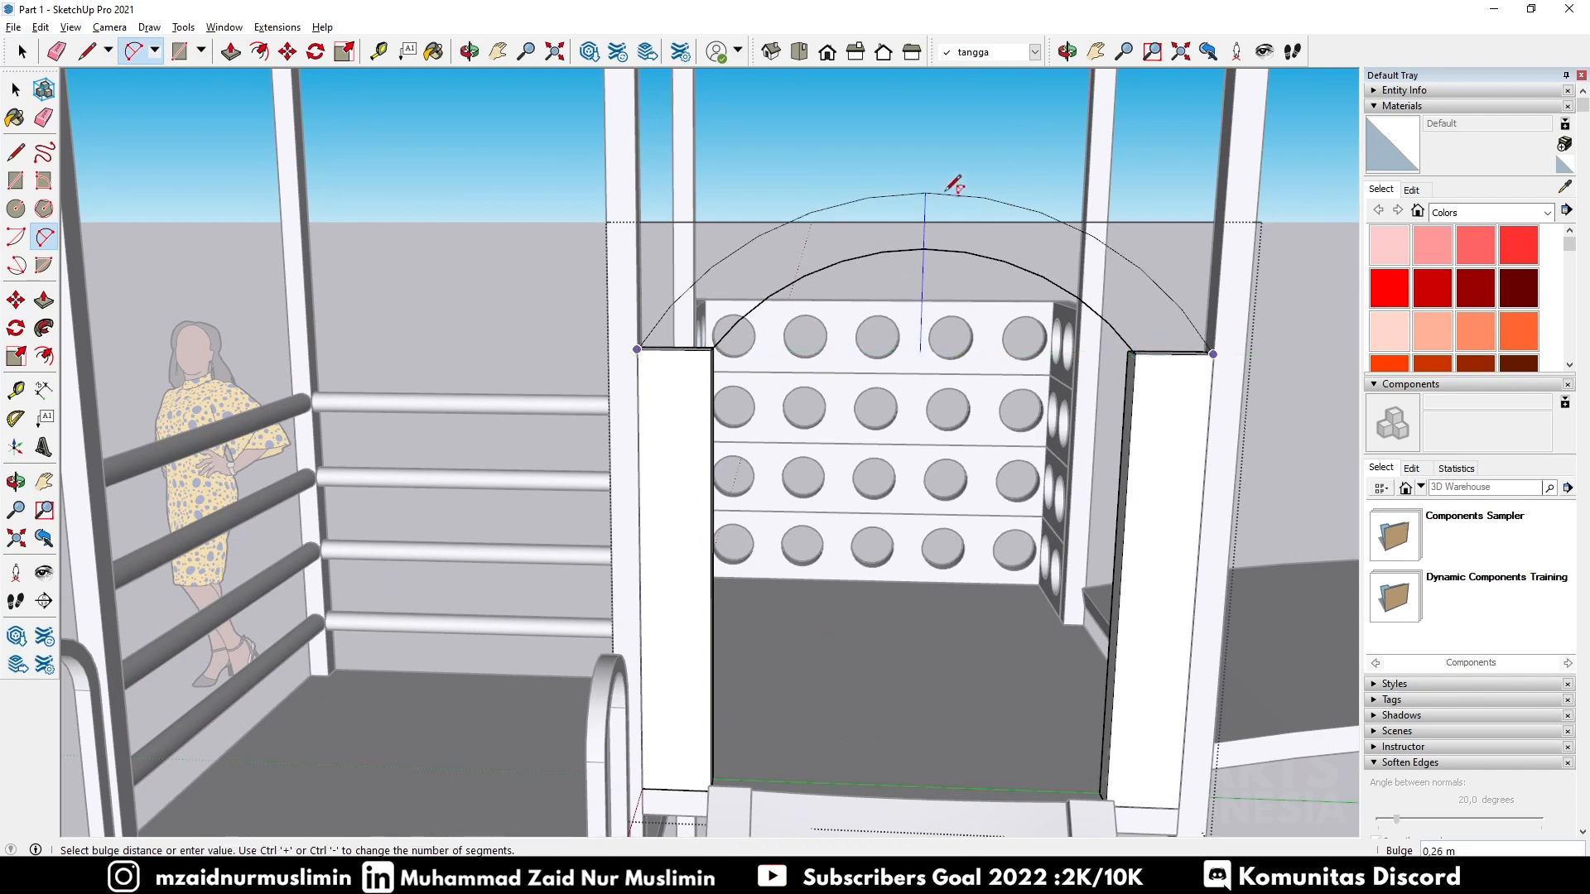
click(943, 183)
Step: Close both ends of the two arcs with lines across the upright tops to form an arch face
middle_drag(853, 255, 944, 406)
key(l)
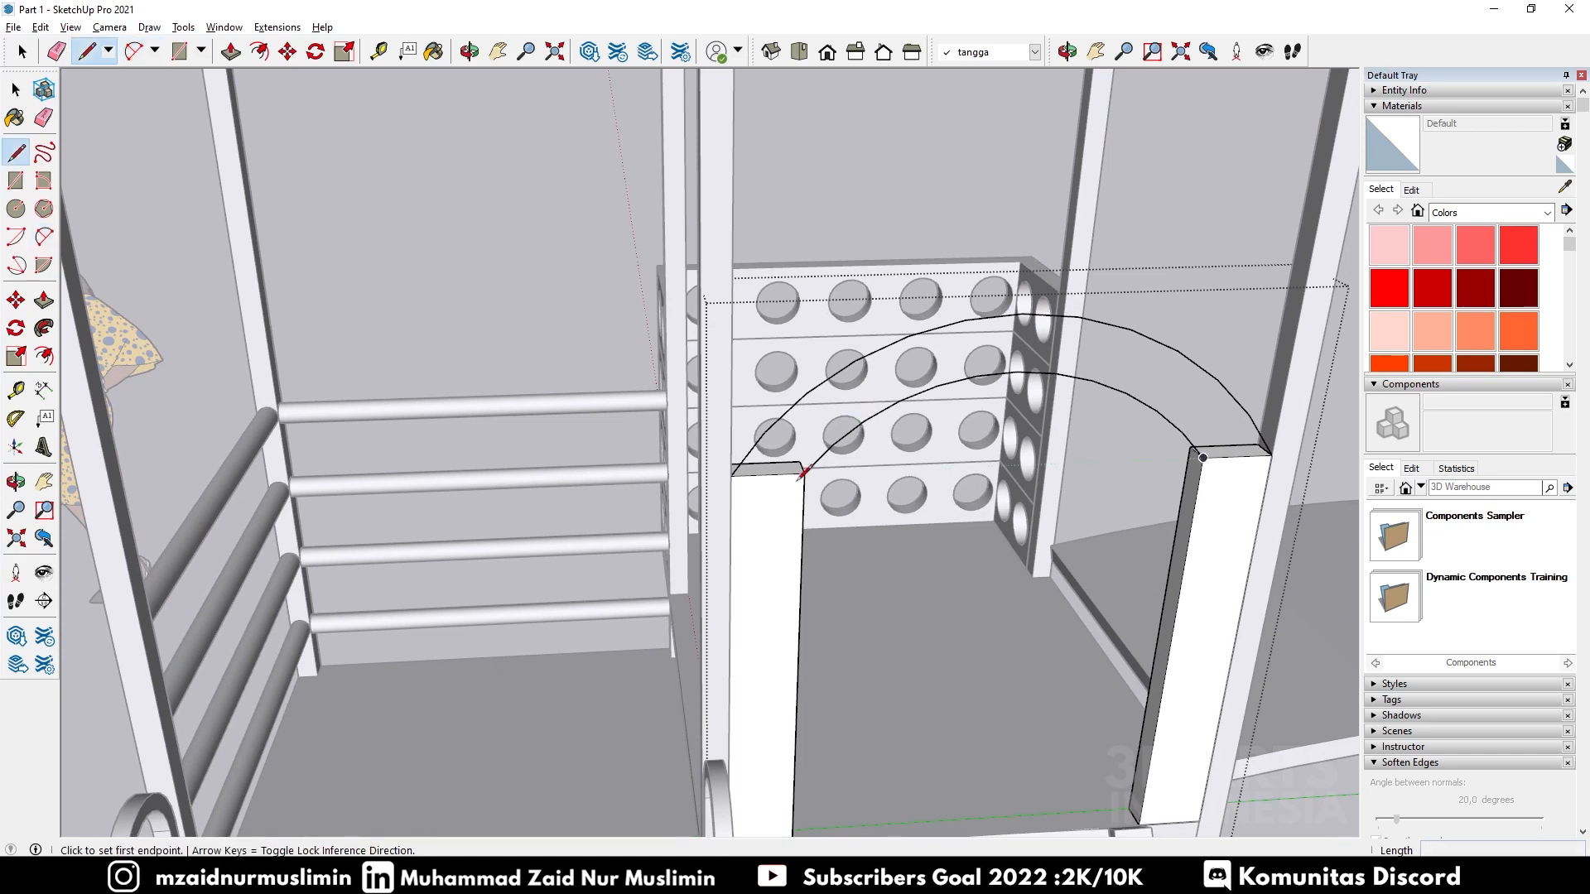
click(730, 475)
click(1202, 456)
click(1272, 454)
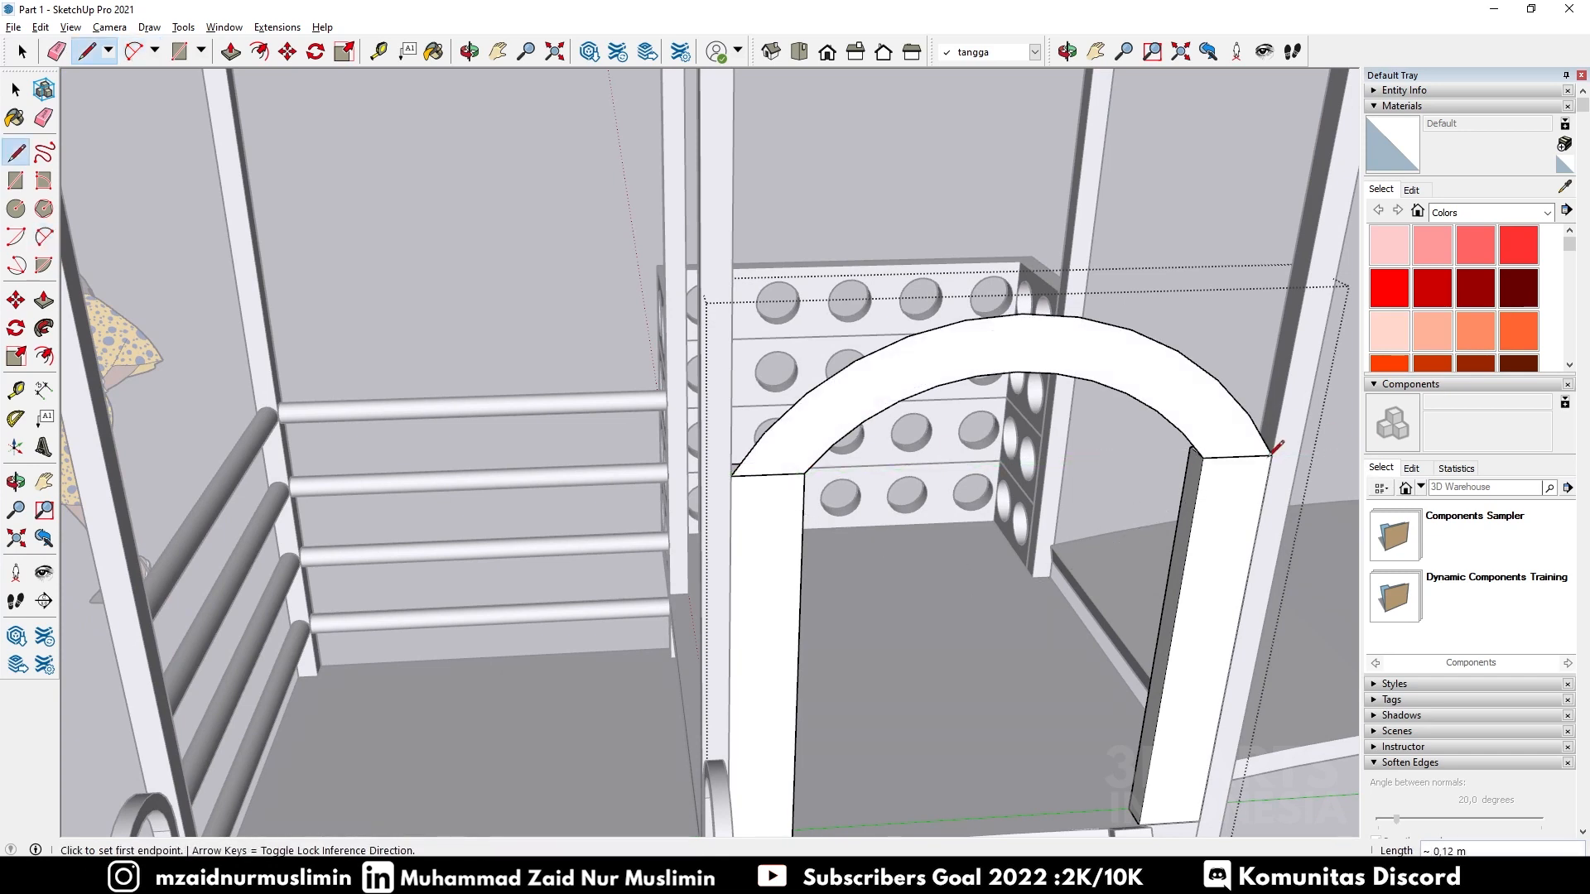
Step: Select the arch face with its edges and make it a group
key(space)
middle_drag(766, 423, 1085, 358)
double_click(1075, 325)
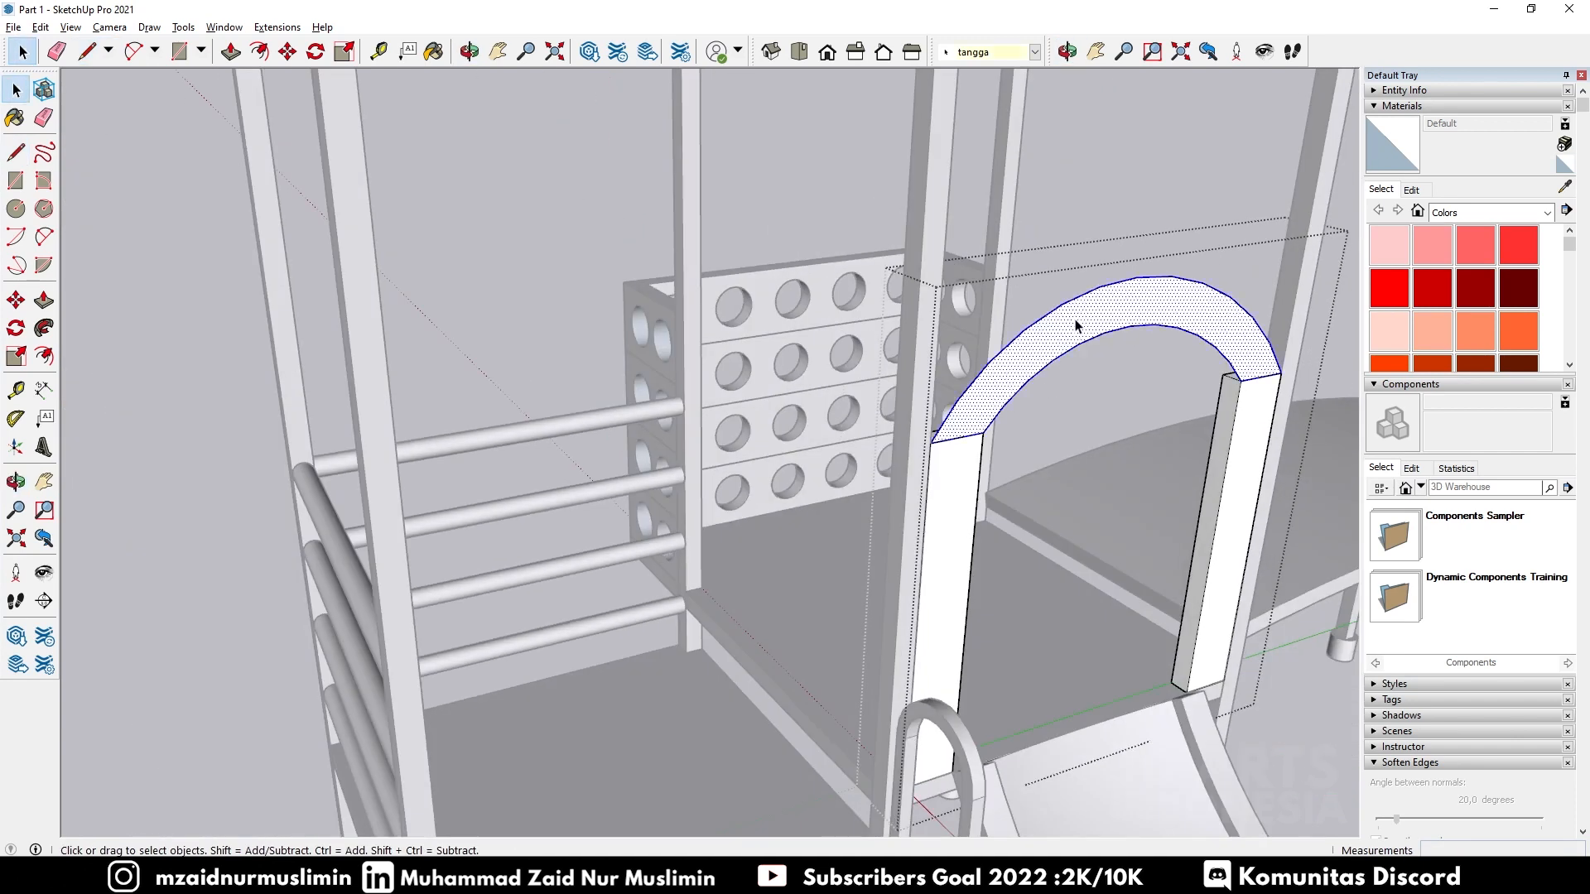
right_click(1075, 325)
click(1143, 466)
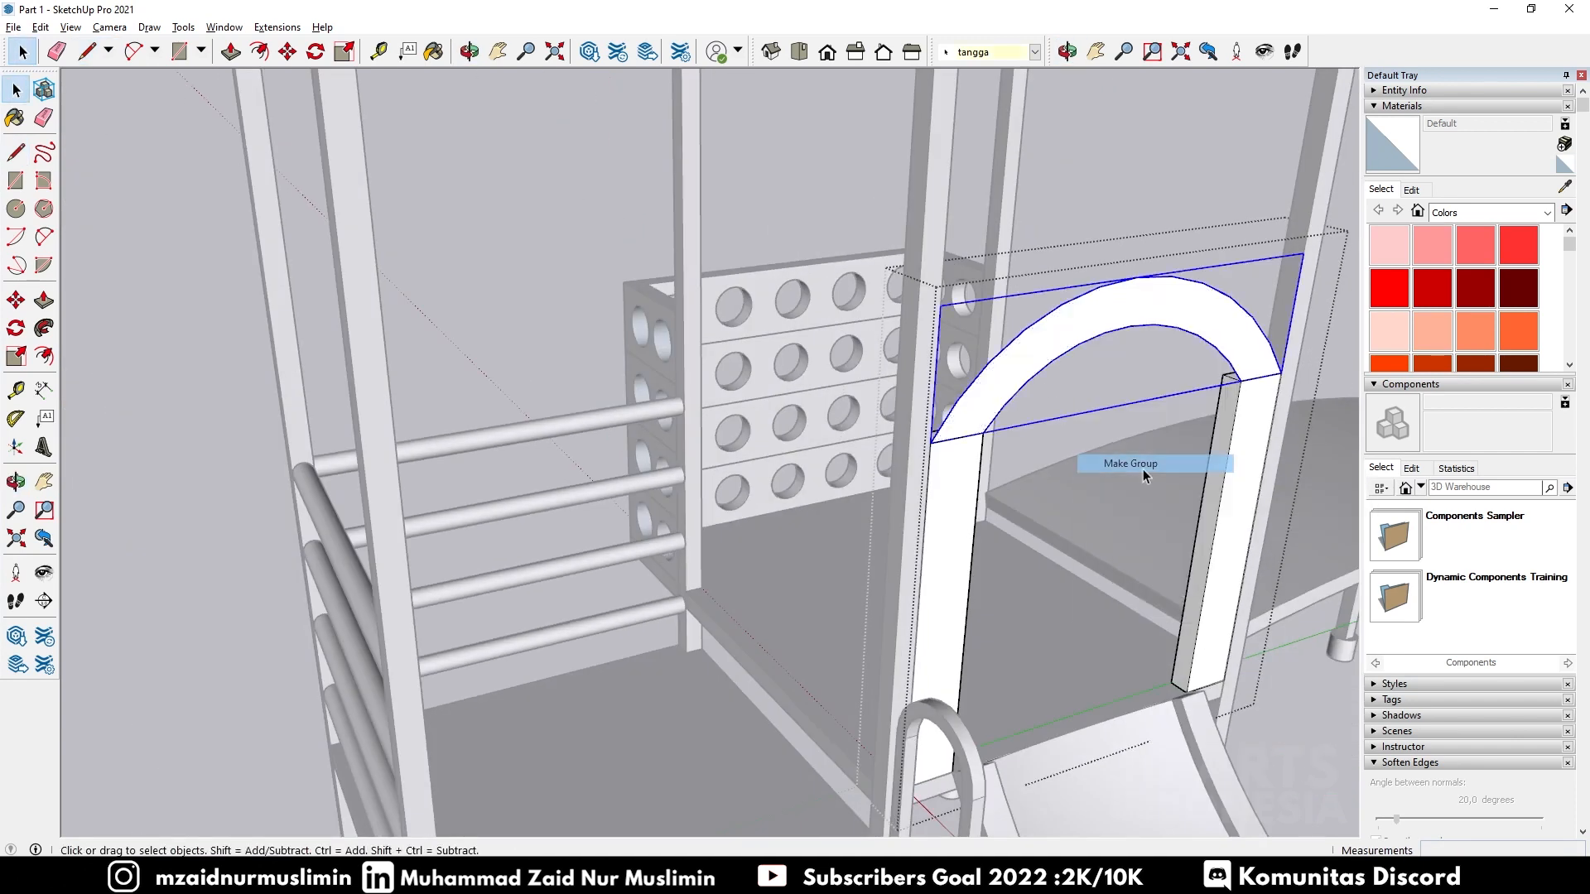
Step: Open the arch group and copy the arch face 0.05 m back to the rear edge of the uprights
double_click(1025, 377)
scroll(1012, 378, up, 3)
middle_drag(936, 468, 577, 593)
key(m)
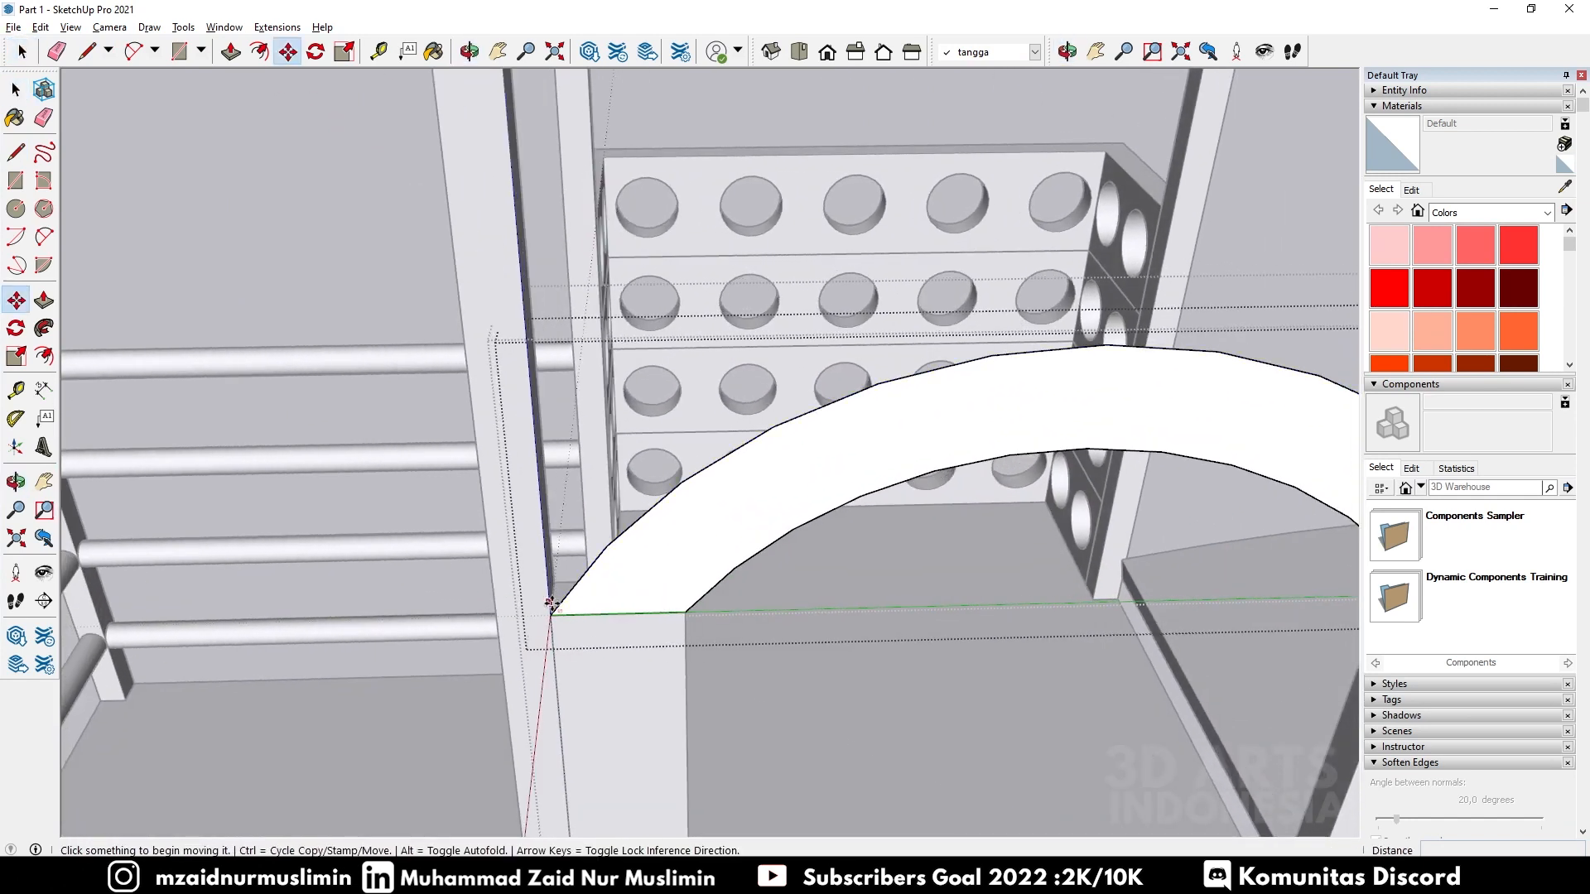
click(552, 608)
click(551, 613)
key(space)
key(m)
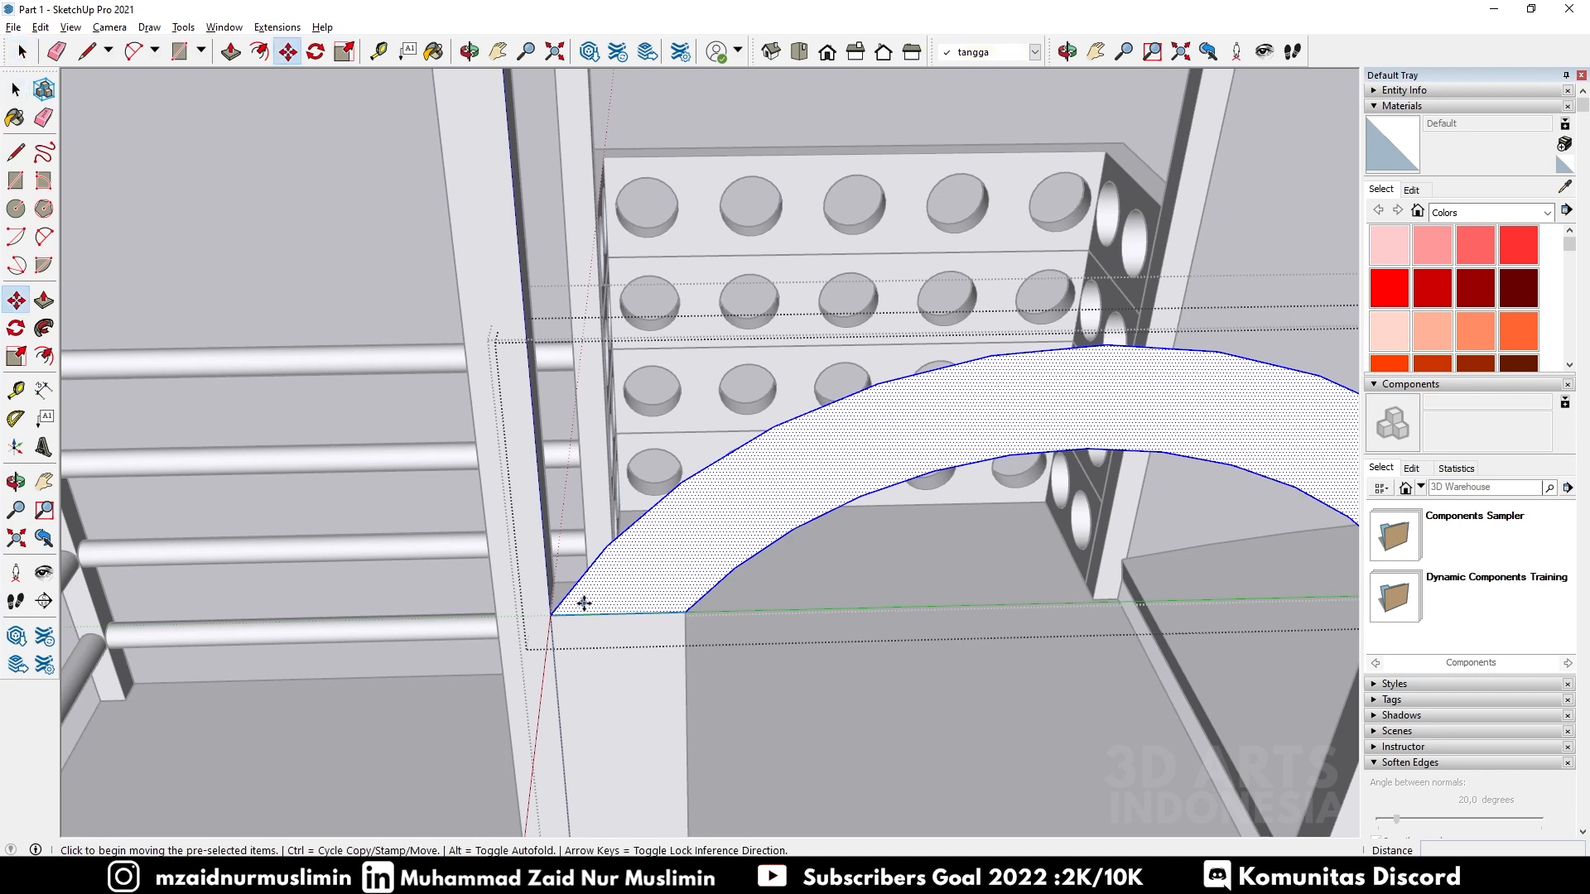
click(557, 613)
key(ctrl)
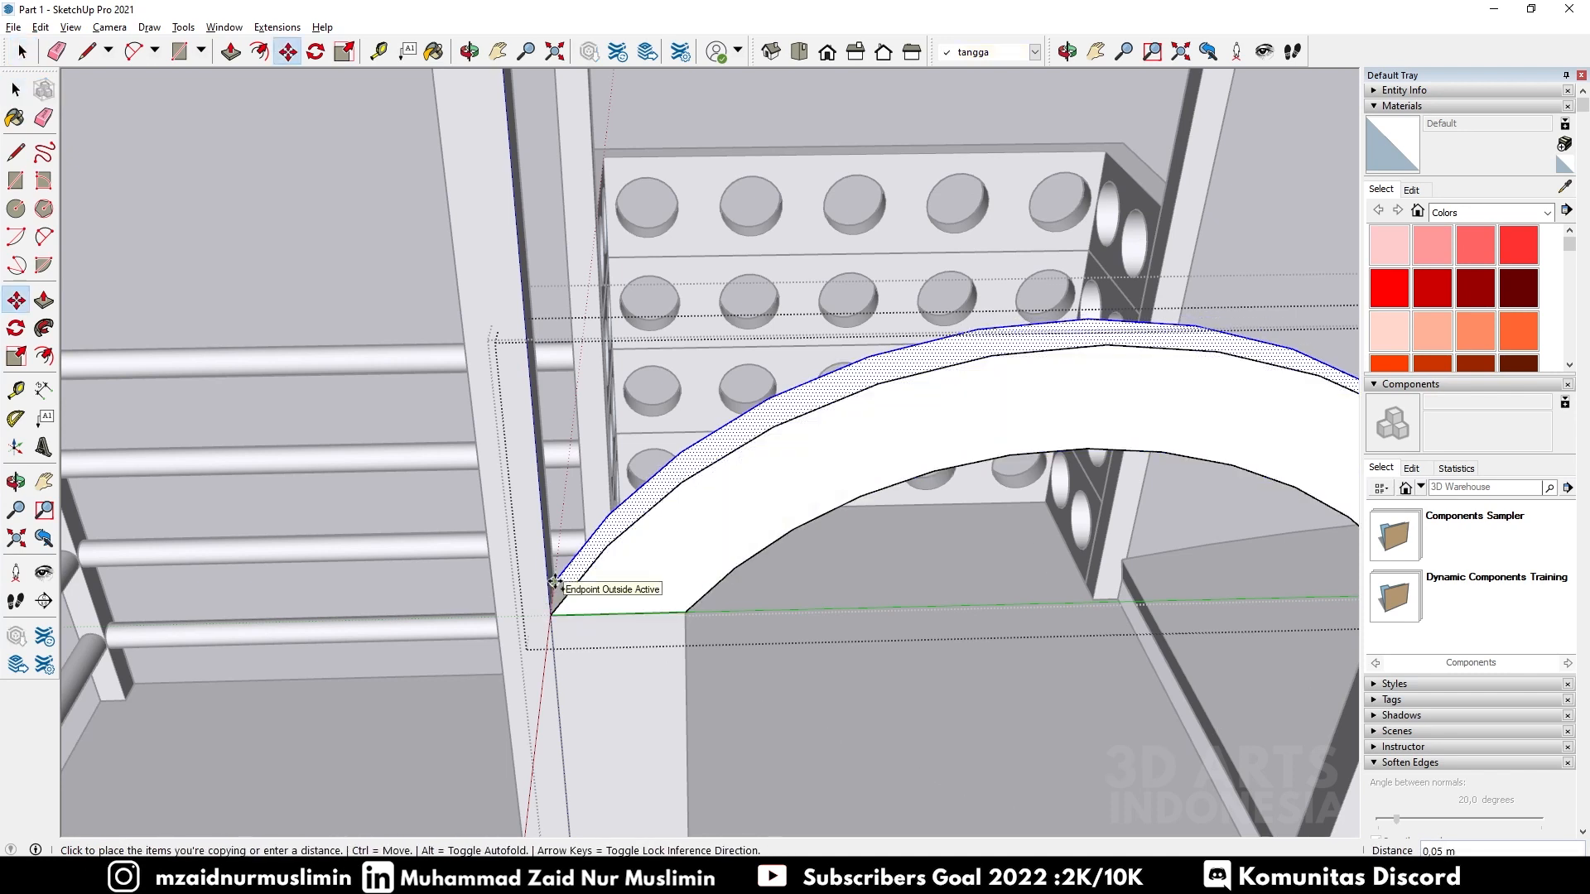
click(568, 575)
Step: Try to bridge the ends of the front and rear arch faces with rectangles
key(l)
click(560, 577)
middle_drag(568, 571, 652, 573)
middle_drag(840, 667, 750, 687)
key(r)
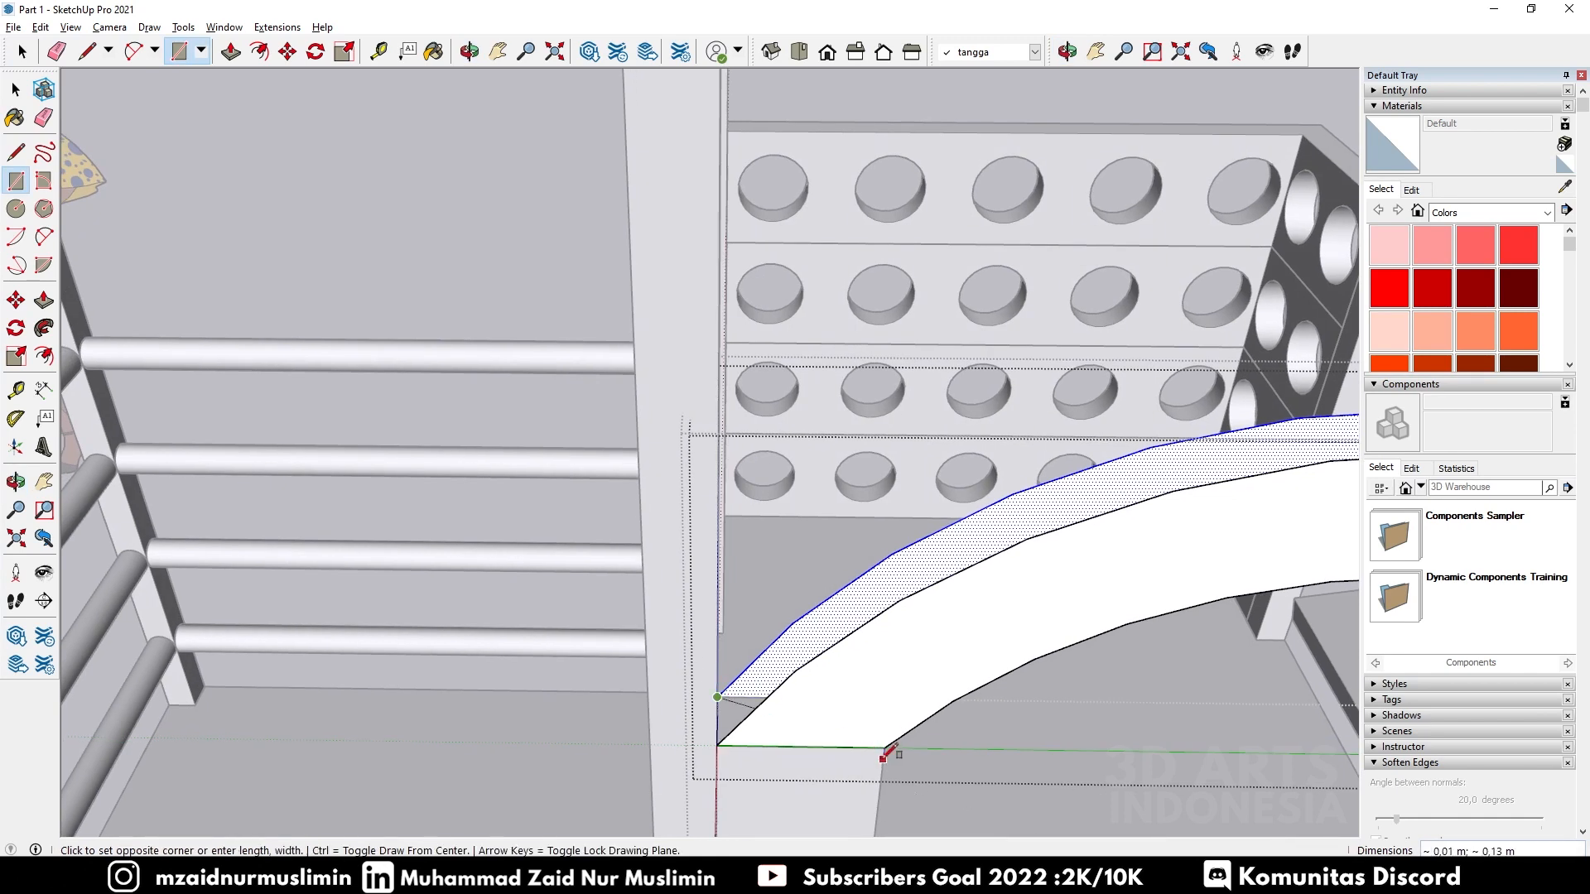
middle_drag(886, 748, 1176, 621)
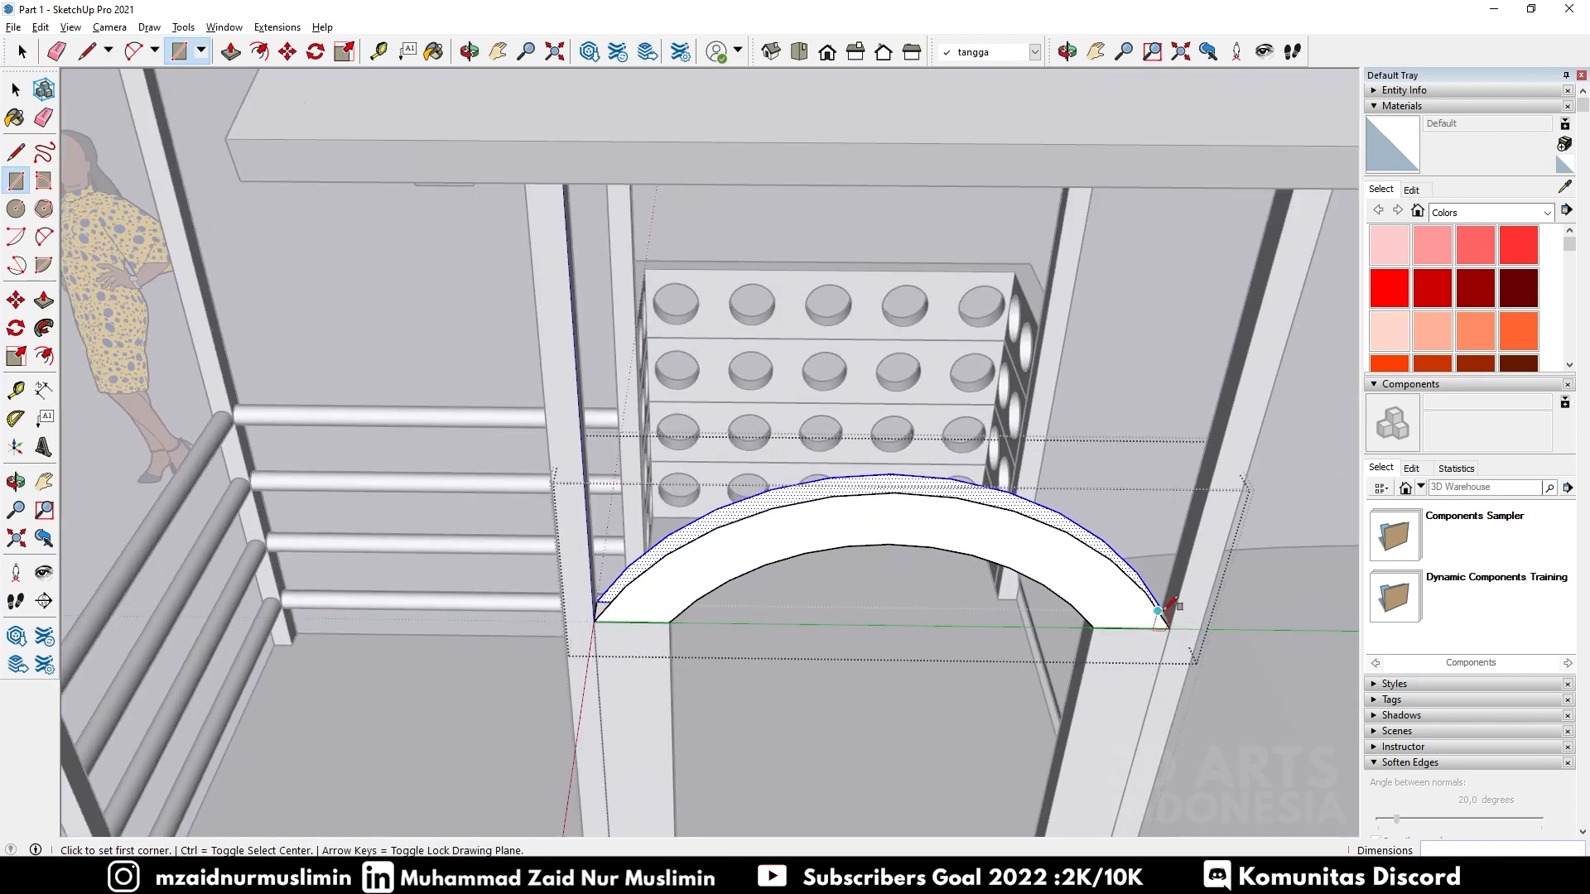
scroll(1164, 607, up, 5)
click(1161, 608)
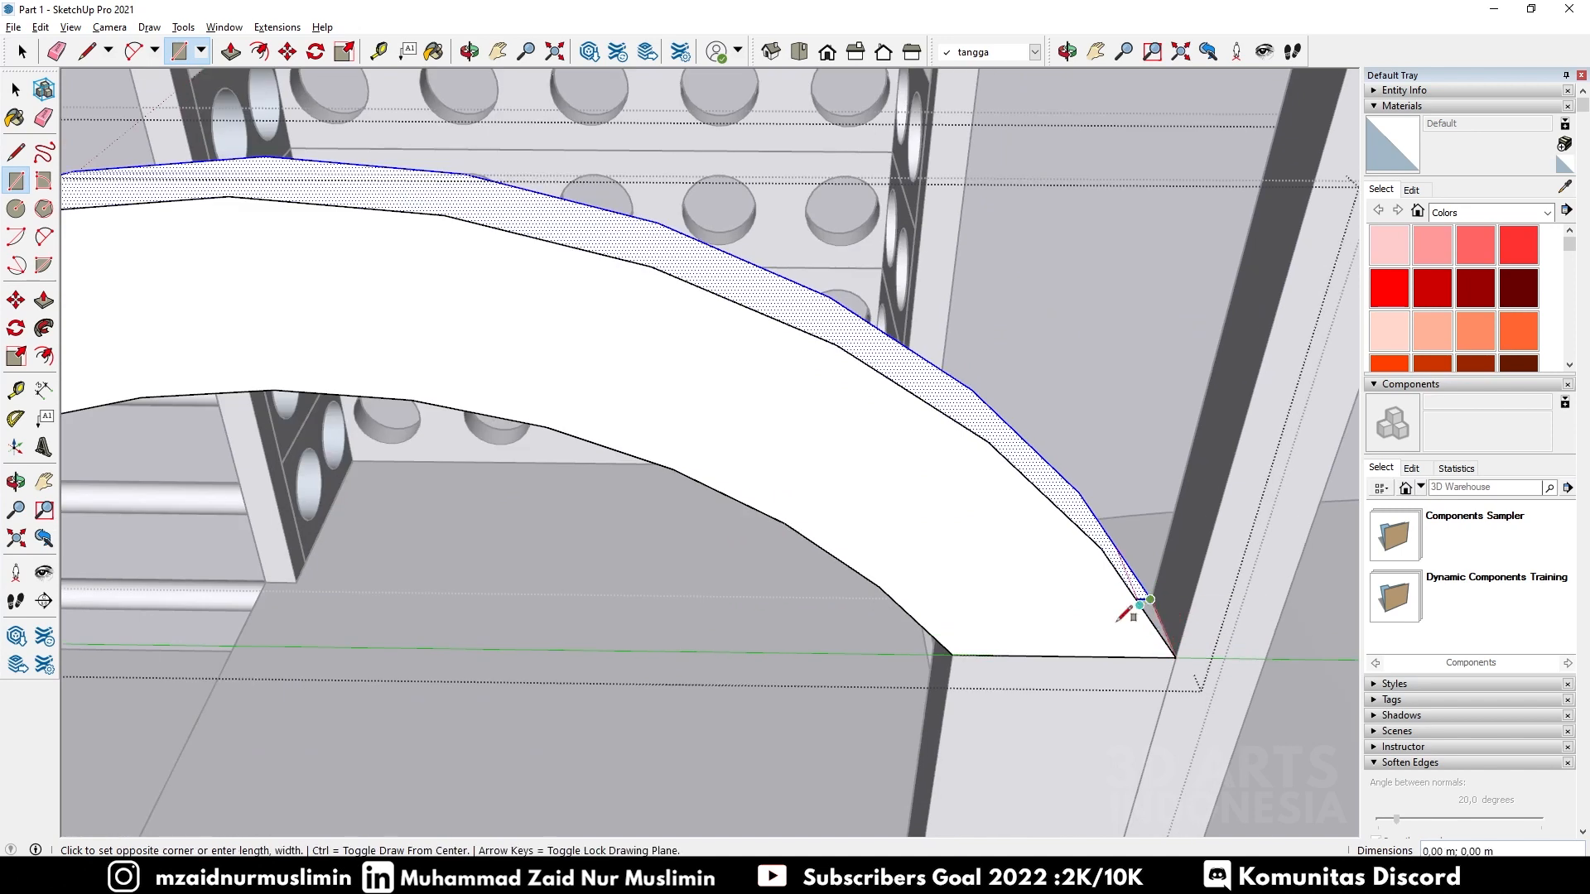
click(962, 654)
middle_drag(961, 650, 1025, 500)
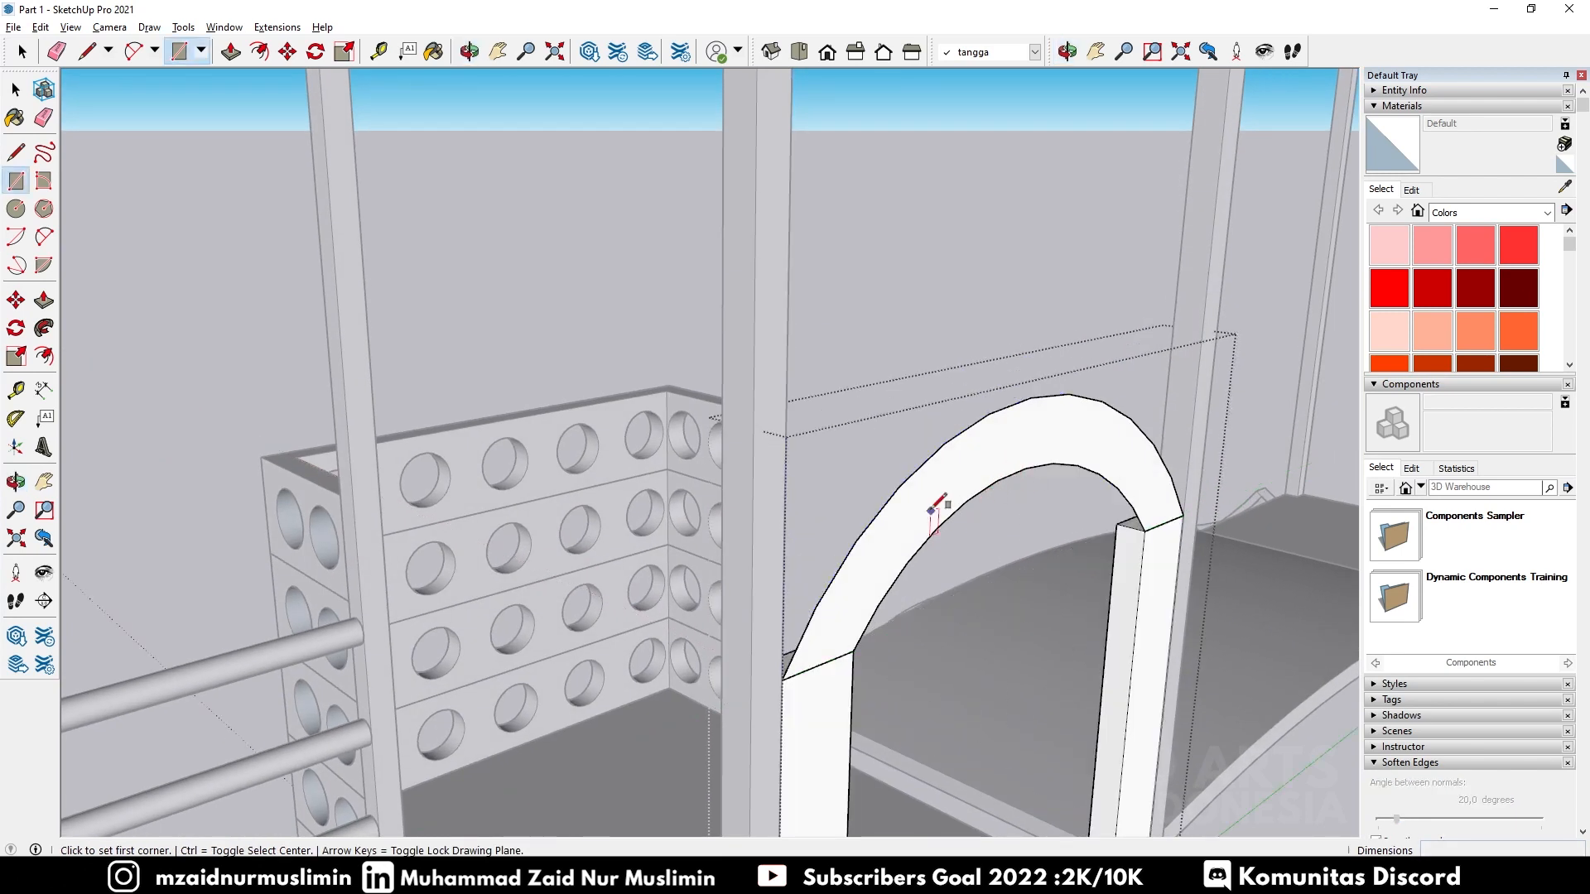
Step: Extrude the arch face 0.05 m backward to match the uprights' depth, and leave the group
key(space)
double_click(932, 490)
key(p)
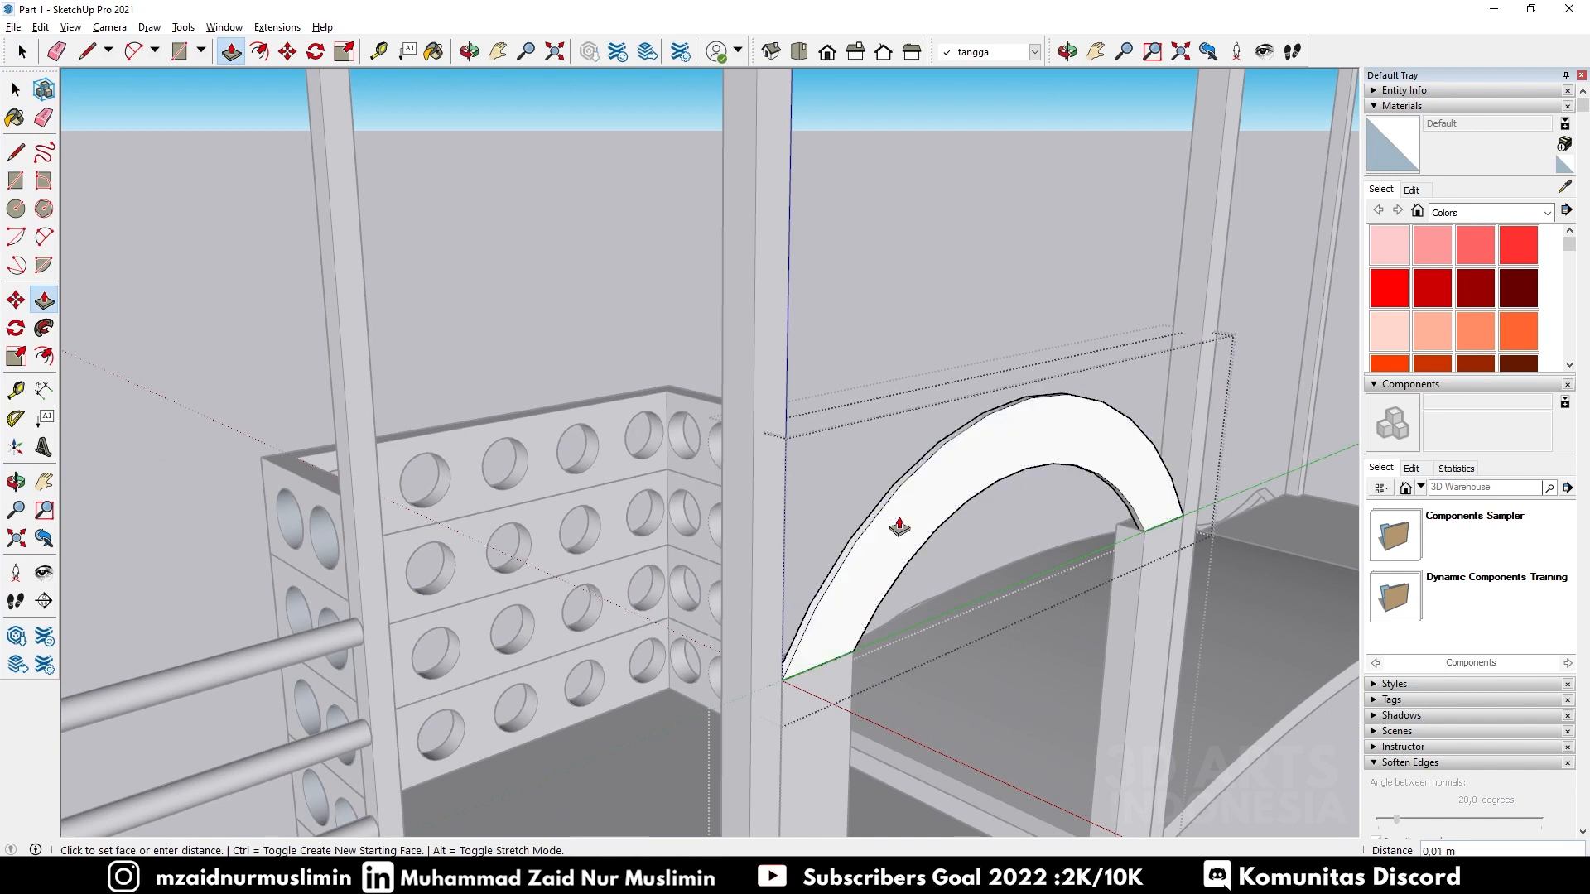
click(823, 654)
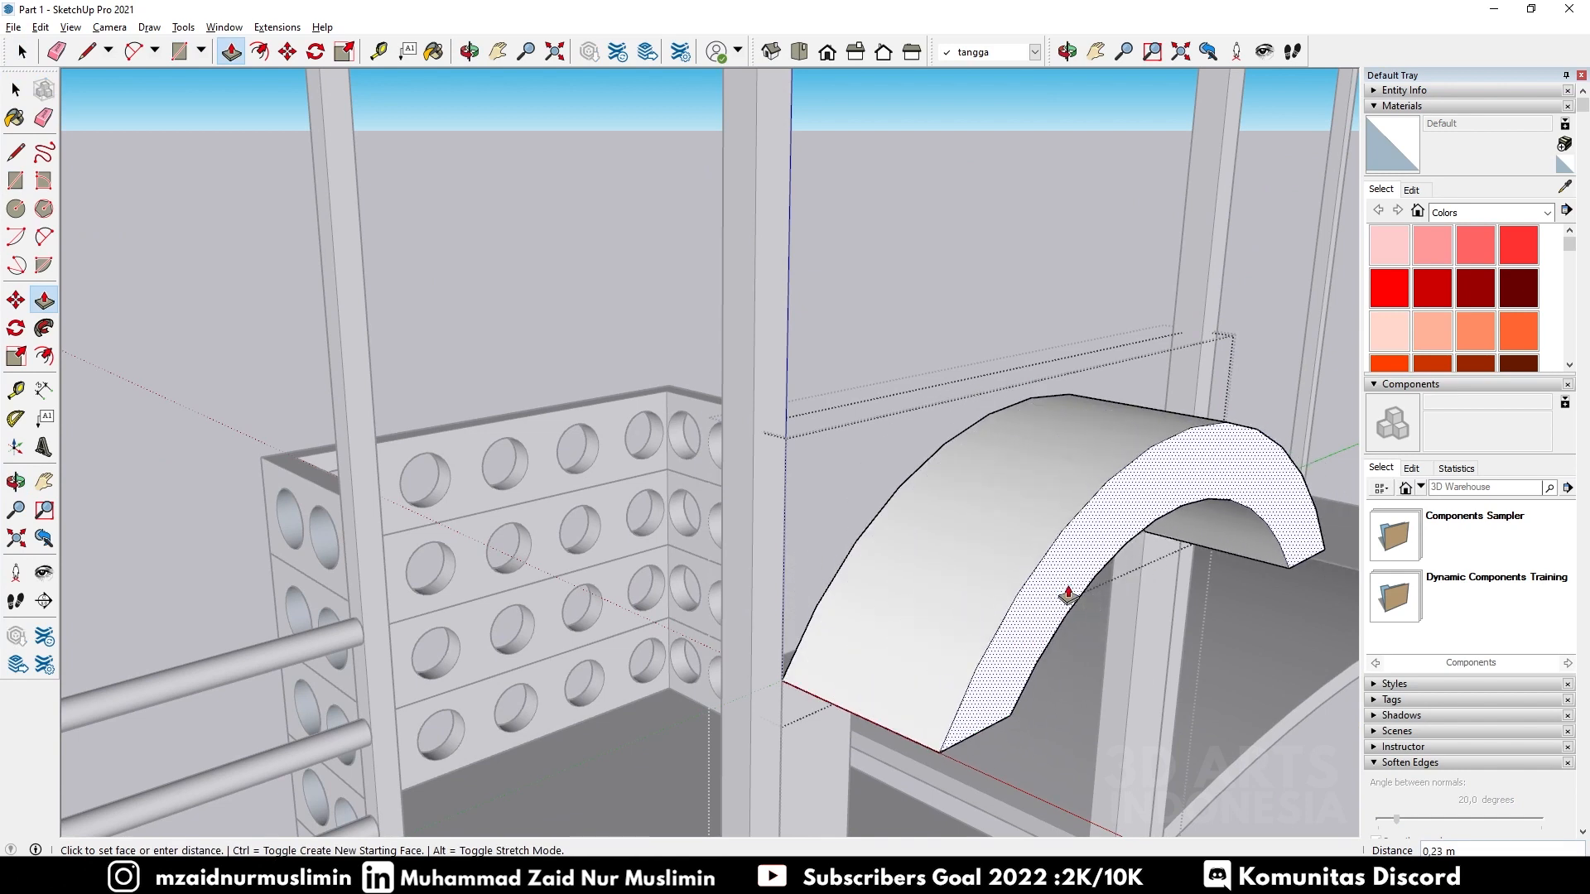
click(1110, 604)
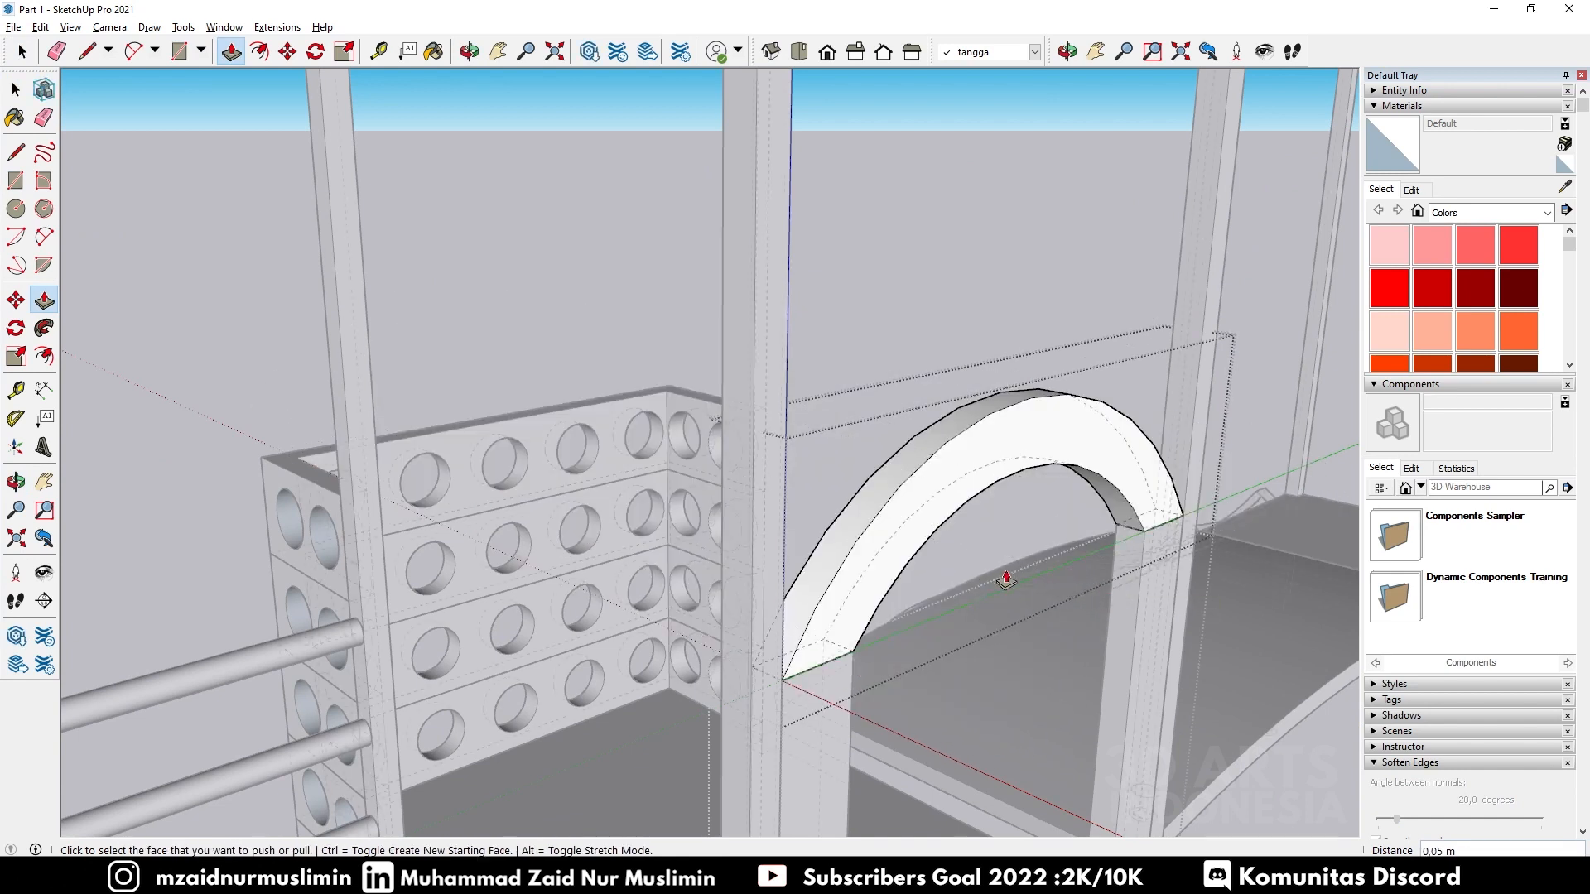
middle_drag(1174, 656, 1027, 430)
key(space)
scroll(1041, 444, down, 5)
middle_drag(1055, 488, 762, 508)
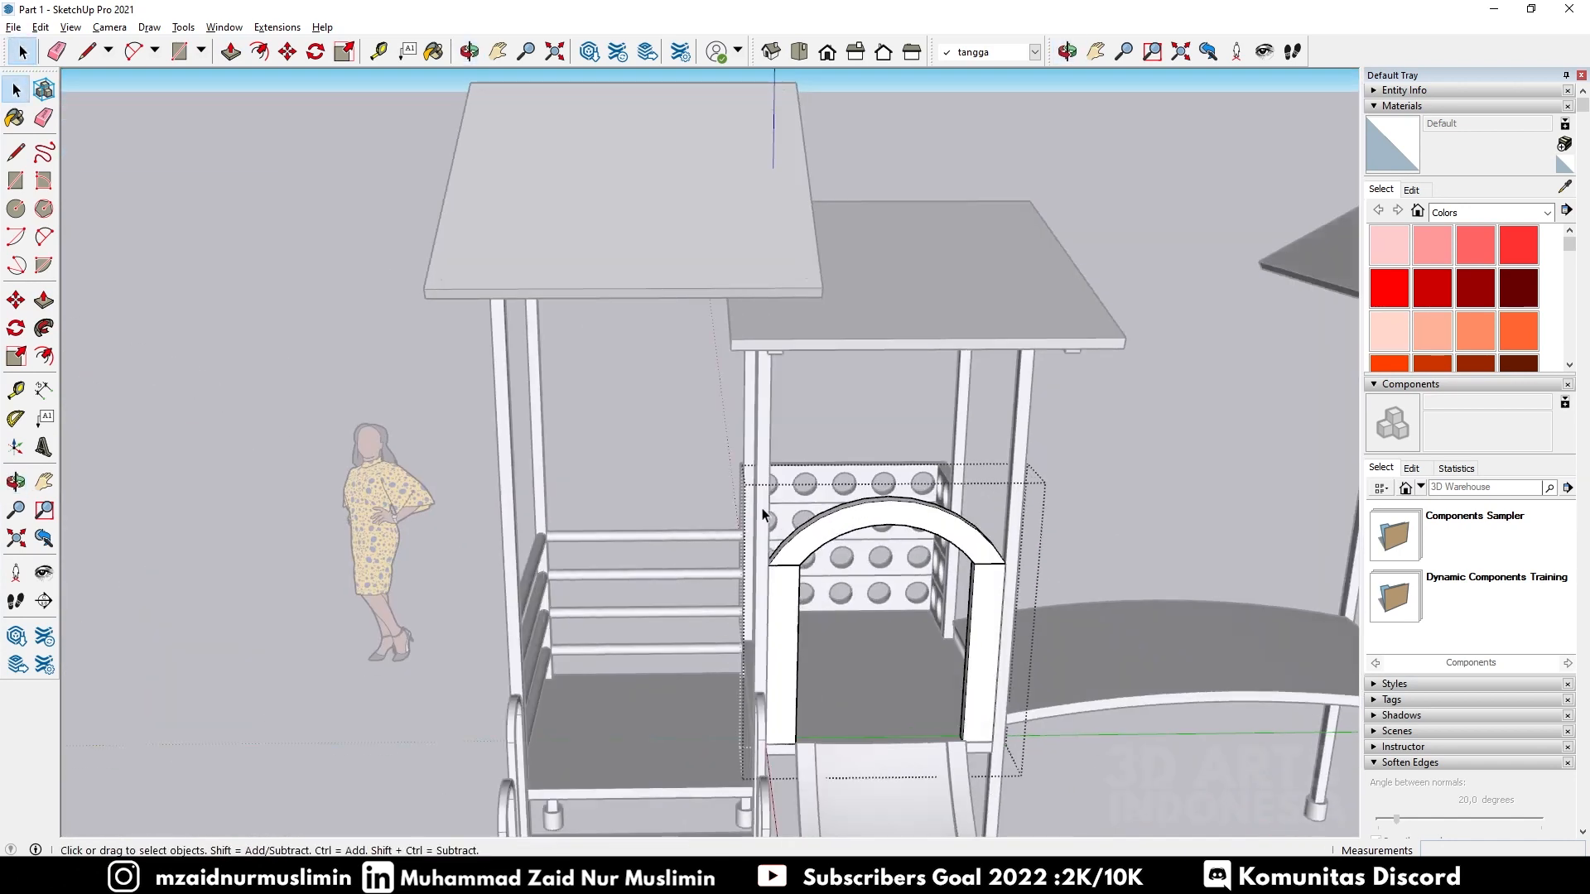
click(1100, 811)
Step: Copy the finished arch frame to the slide side of the far tower's platform, fitting it between the posts
scroll(966, 483, down, 3)
scroll(1016, 599, up, 4)
middle_drag(1016, 599, 877, 543)
click(926, 561)
key(m)
middle_drag(969, 718, 1039, 518)
scroll(597, 681, up, 3)
scroll(1039, 518, down, 6)
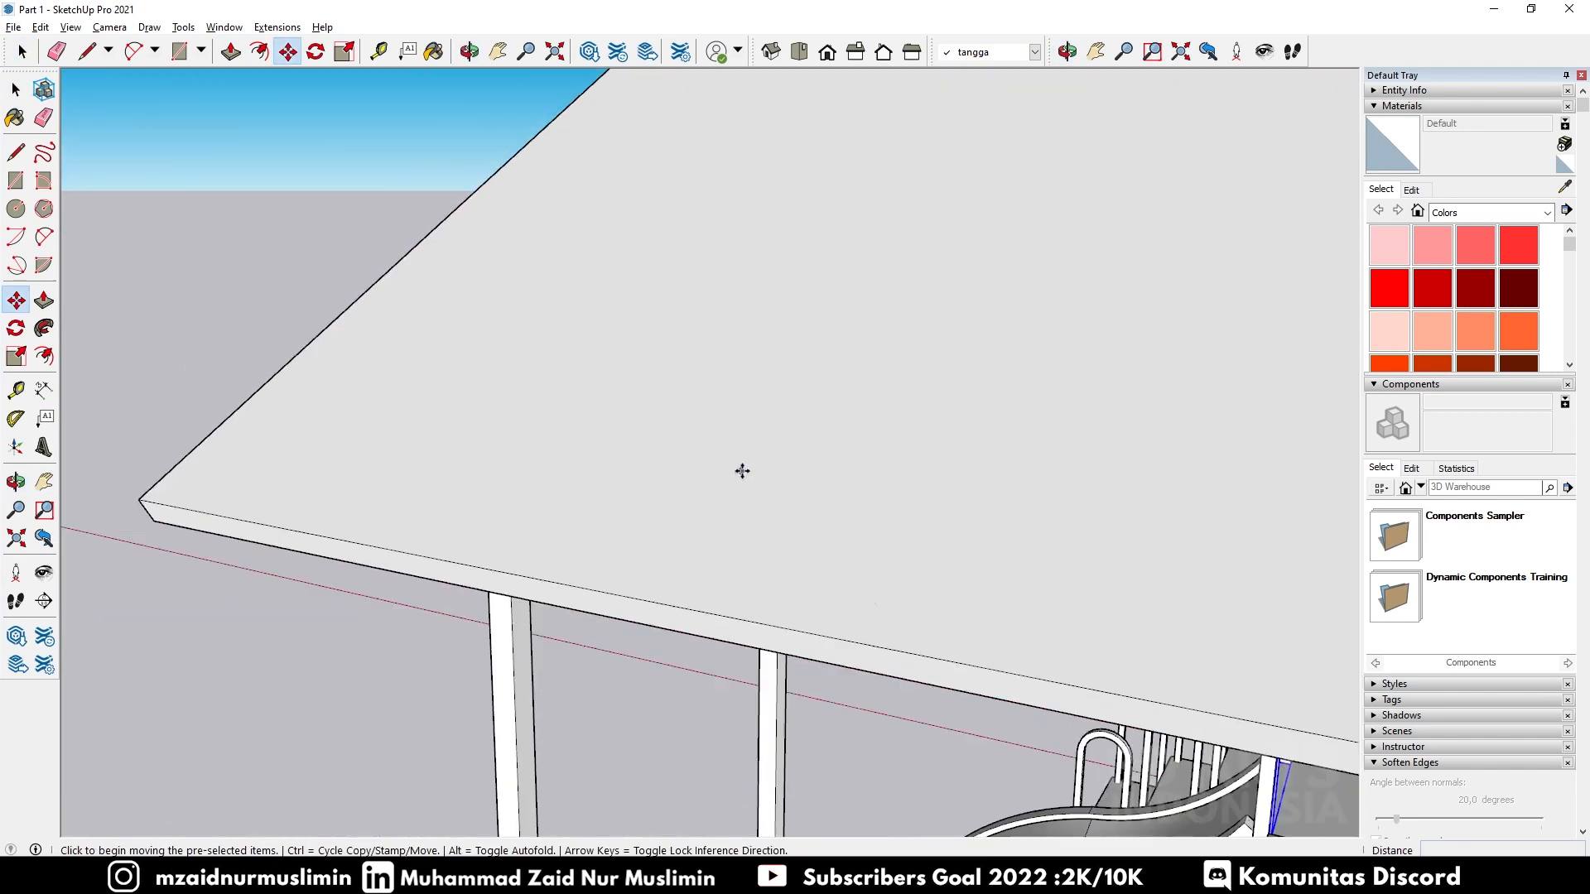
middle_drag(1171, 626, 861, 642)
scroll(911, 689, up, 5)
middle_drag(1015, 646, 1083, 656)
scroll(1083, 656, up, 3)
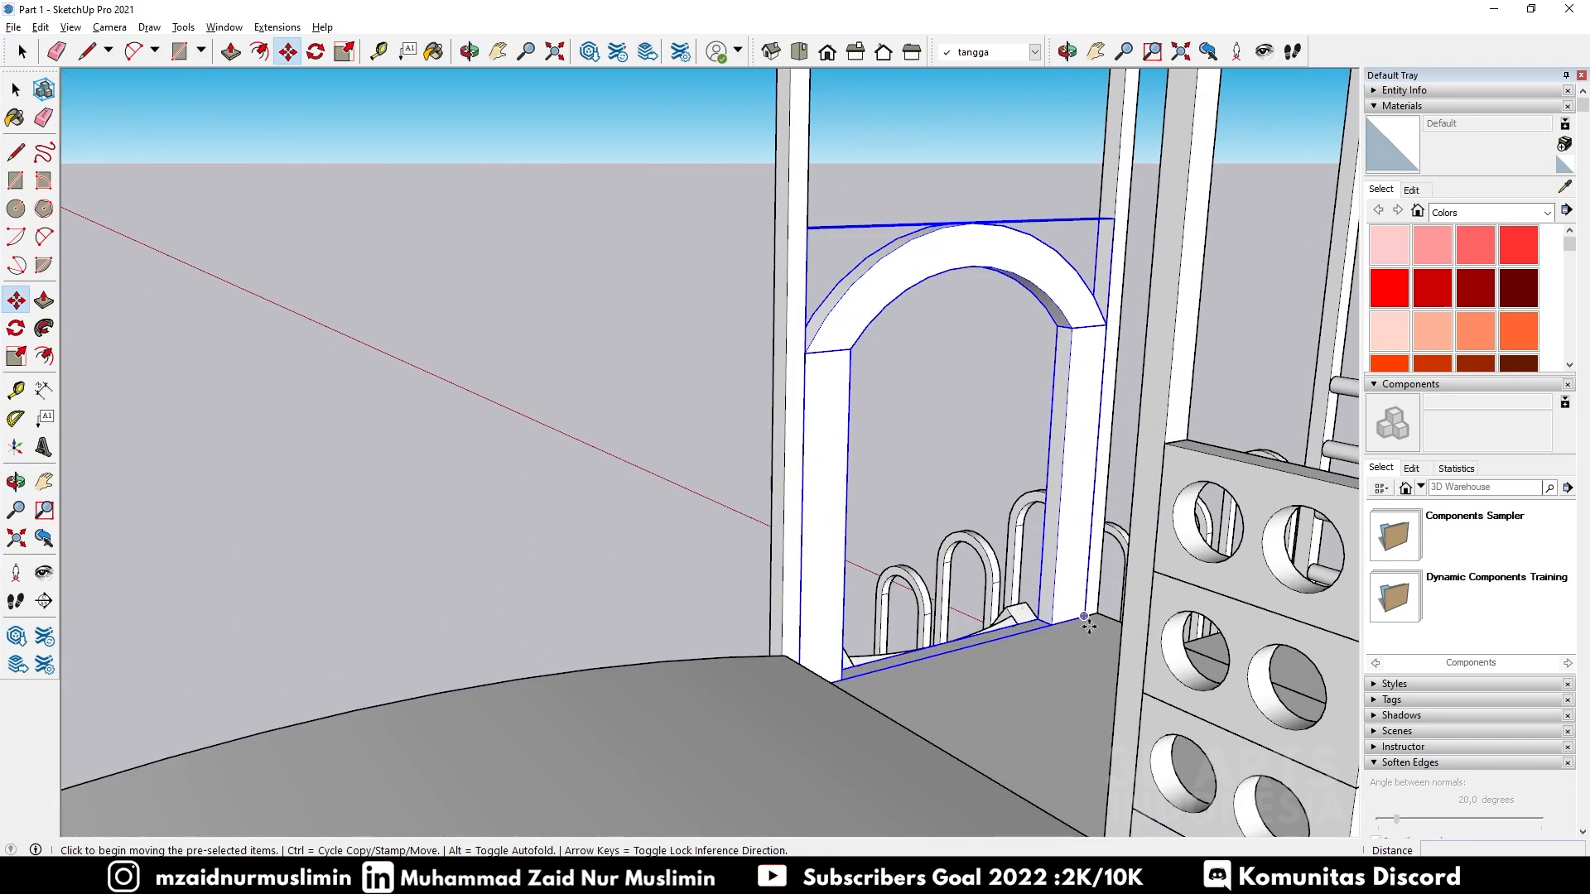
click(1077, 619)
key(ctrl)
scroll(507, 604, down, 5)
scroll(579, 654, up, 5)
scroll(577, 698, up, 3)
click(597, 696)
scroll(725, 607, down, 4)
middle_drag(725, 610, 520, 684)
Step: Try to move the far tower's slide from its upper corner beside the arch frame's upright
key(space)
click(359, 724)
scroll(359, 724, down, 5)
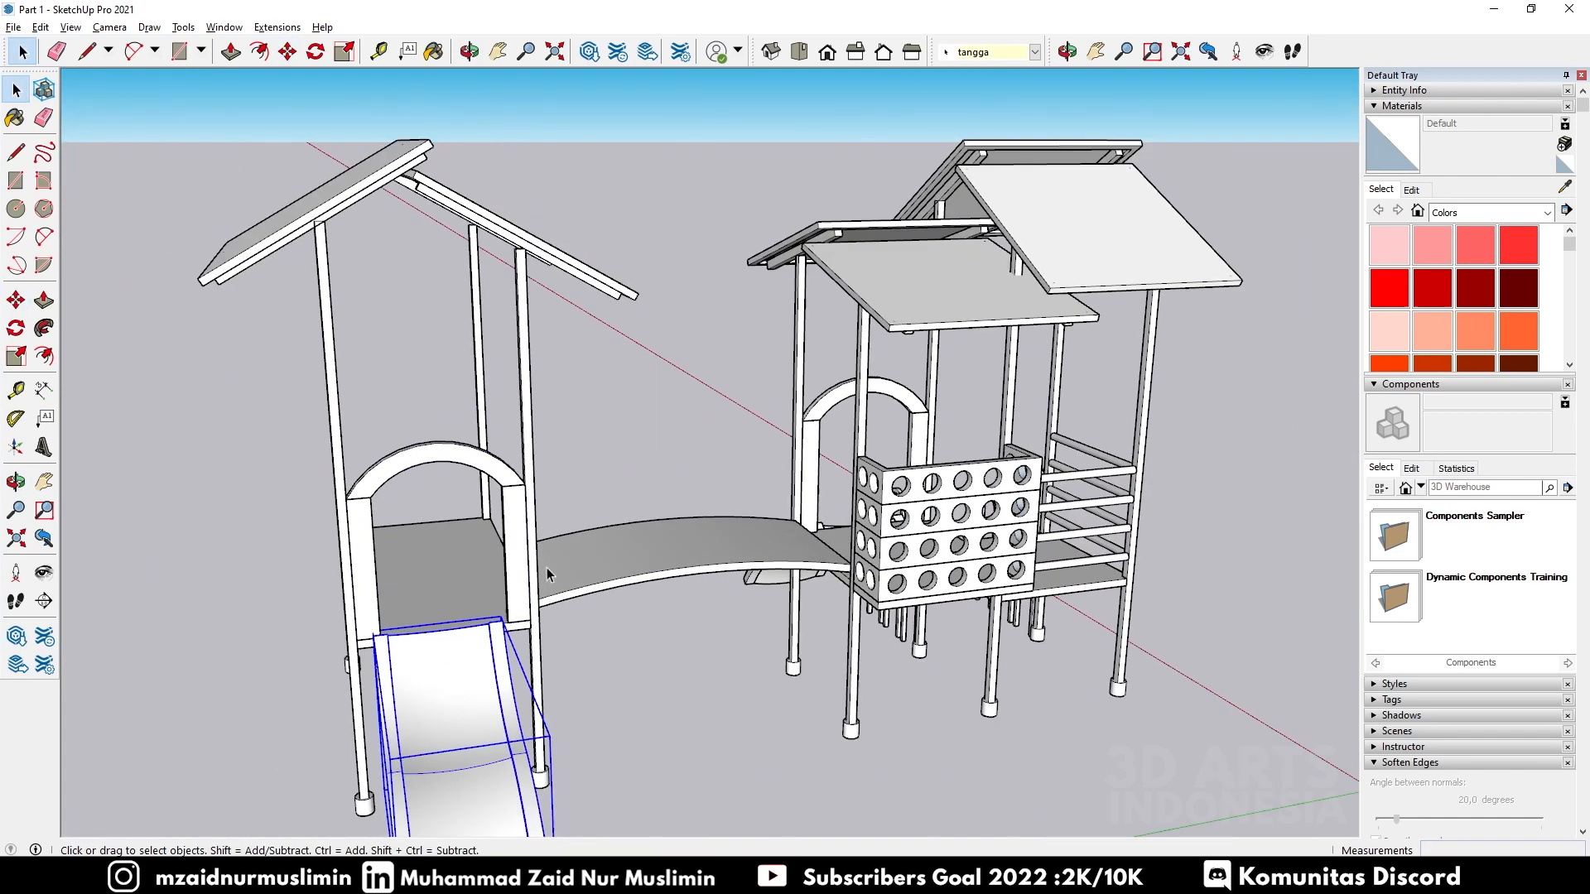
scroll(547, 565, up, 6)
scroll(421, 646, up, 5)
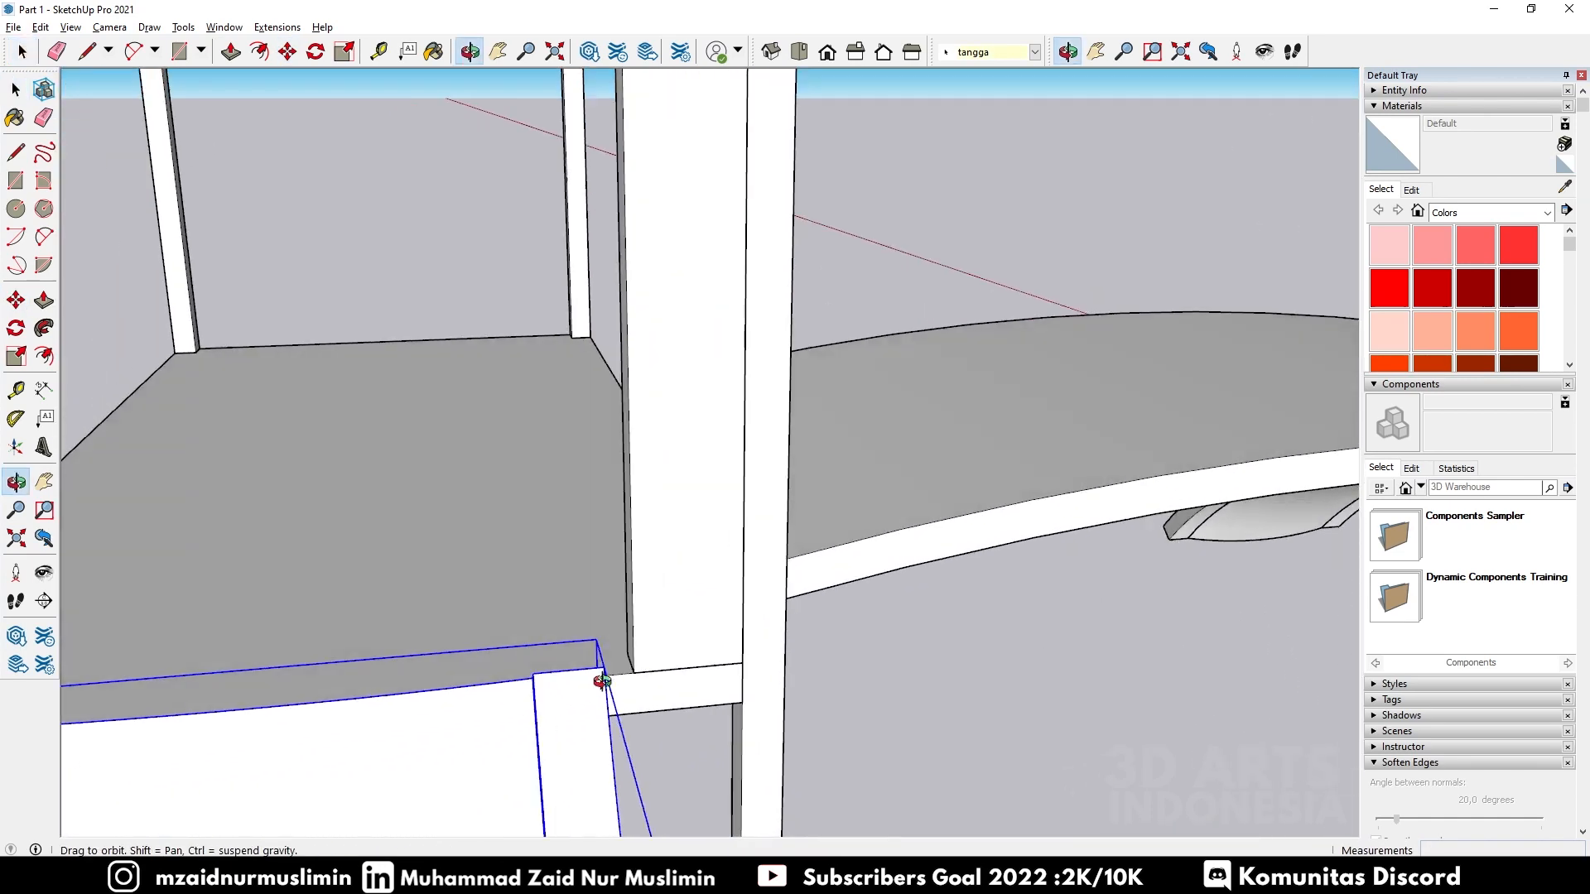
key(m)
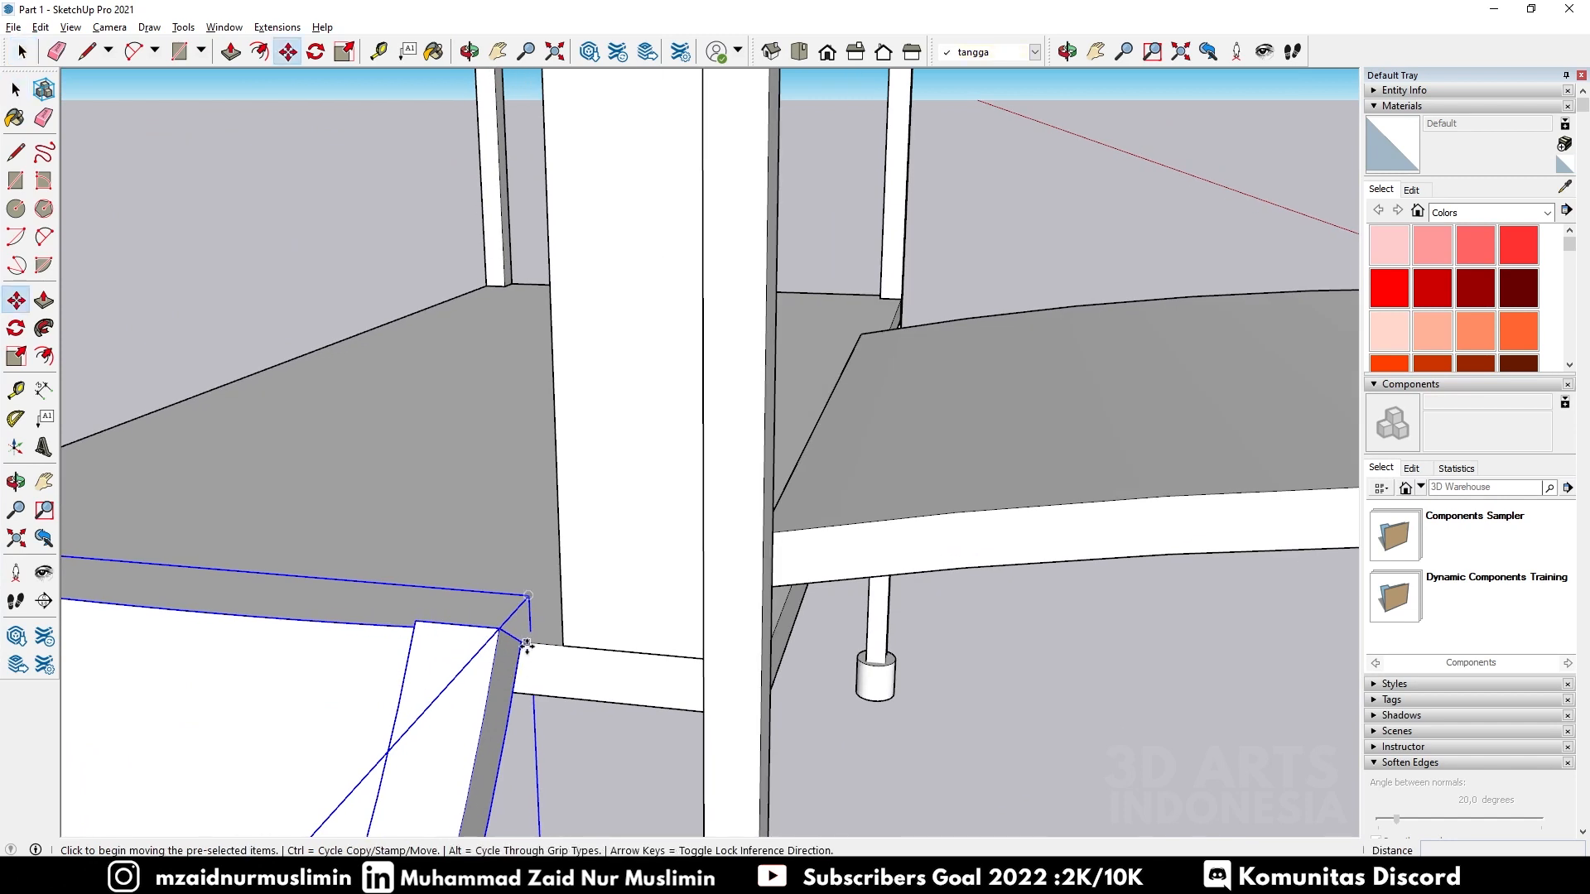
key(o)
drag(597, 603, 681, 598)
key(Escape)
key(space)
scroll(699, 531, down, 6)
middle_drag(699, 532, 1035, 509)
scroll(744, 480, up, 2)
middle_drag(743, 479, 919, 476)
middle_drag(489, 387, 1022, 350)
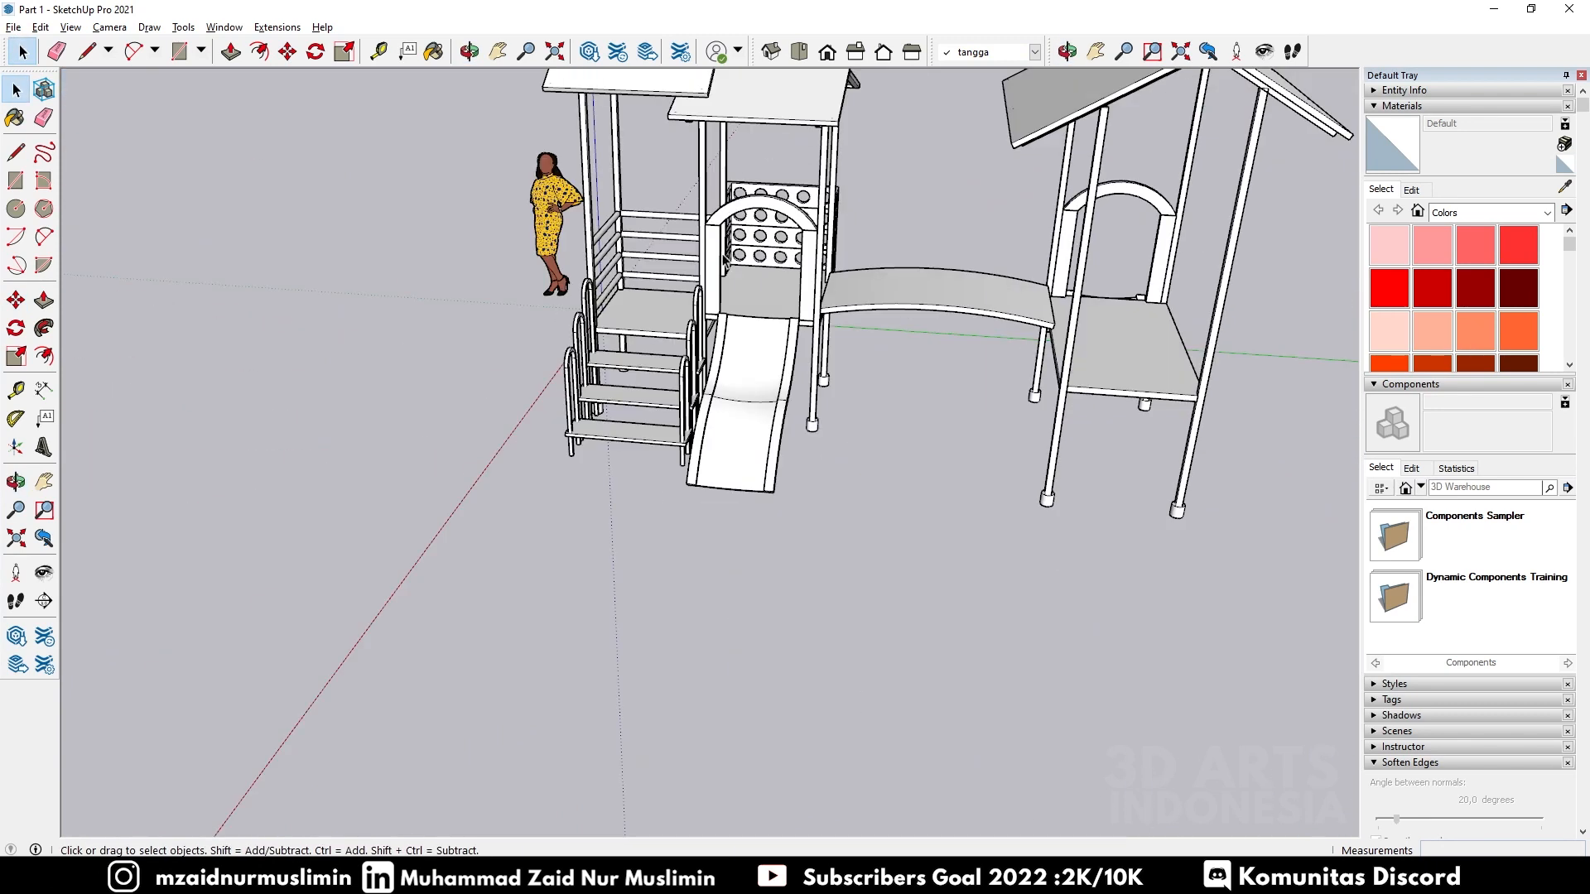
Step: Draw a line outward along the red axis from the far tower's outer post opposite its slide, at platform level
middle_drag(1117, 236, 1117, 384)
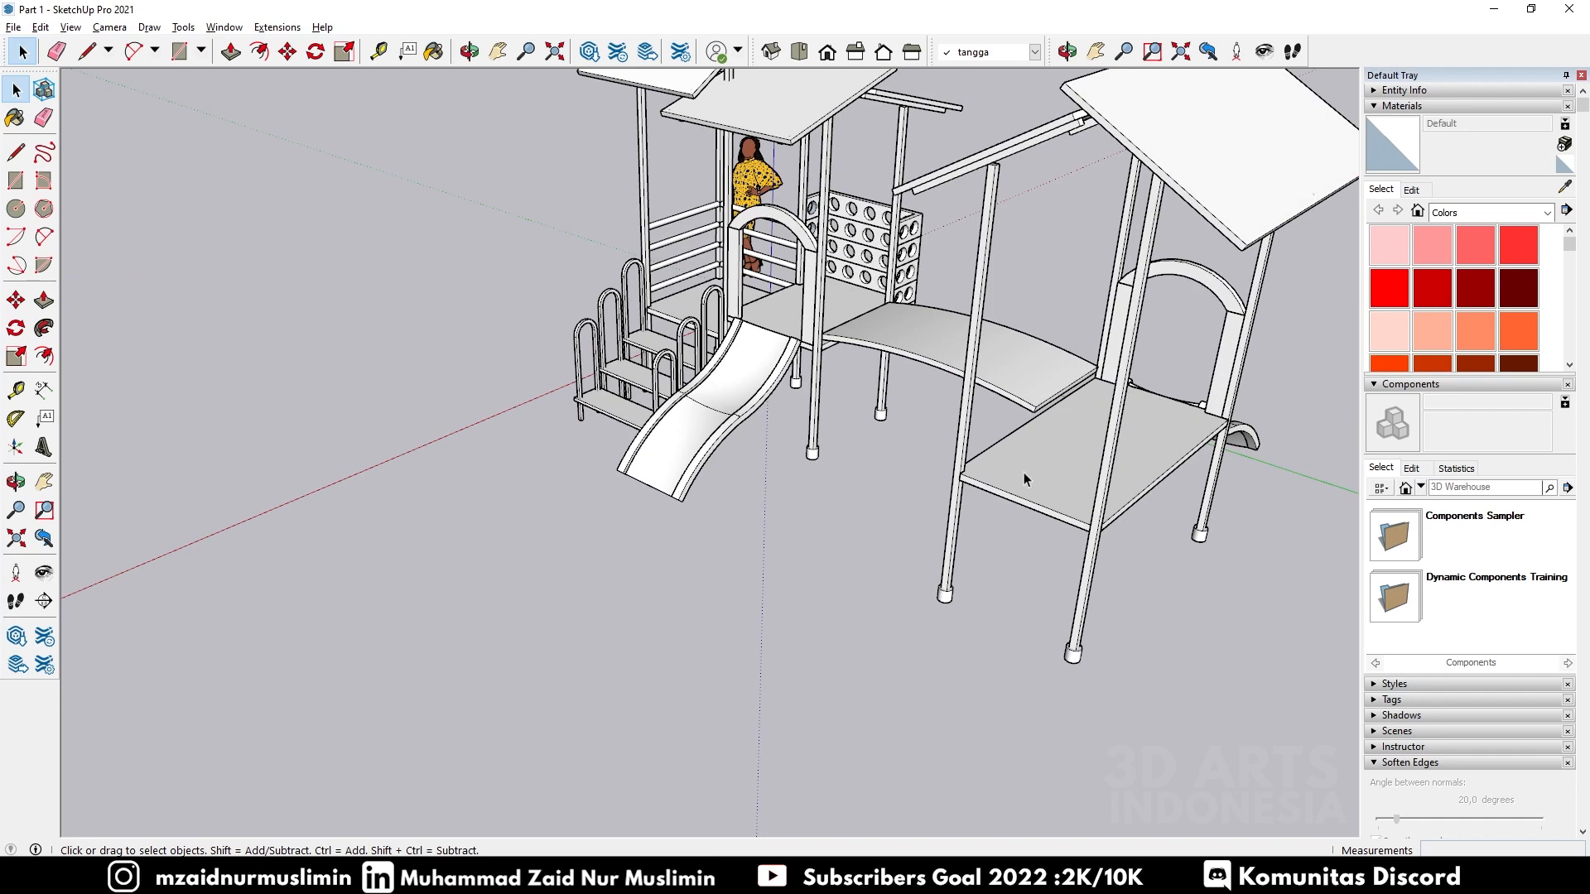
middle_drag(1024, 473, 1322, 420)
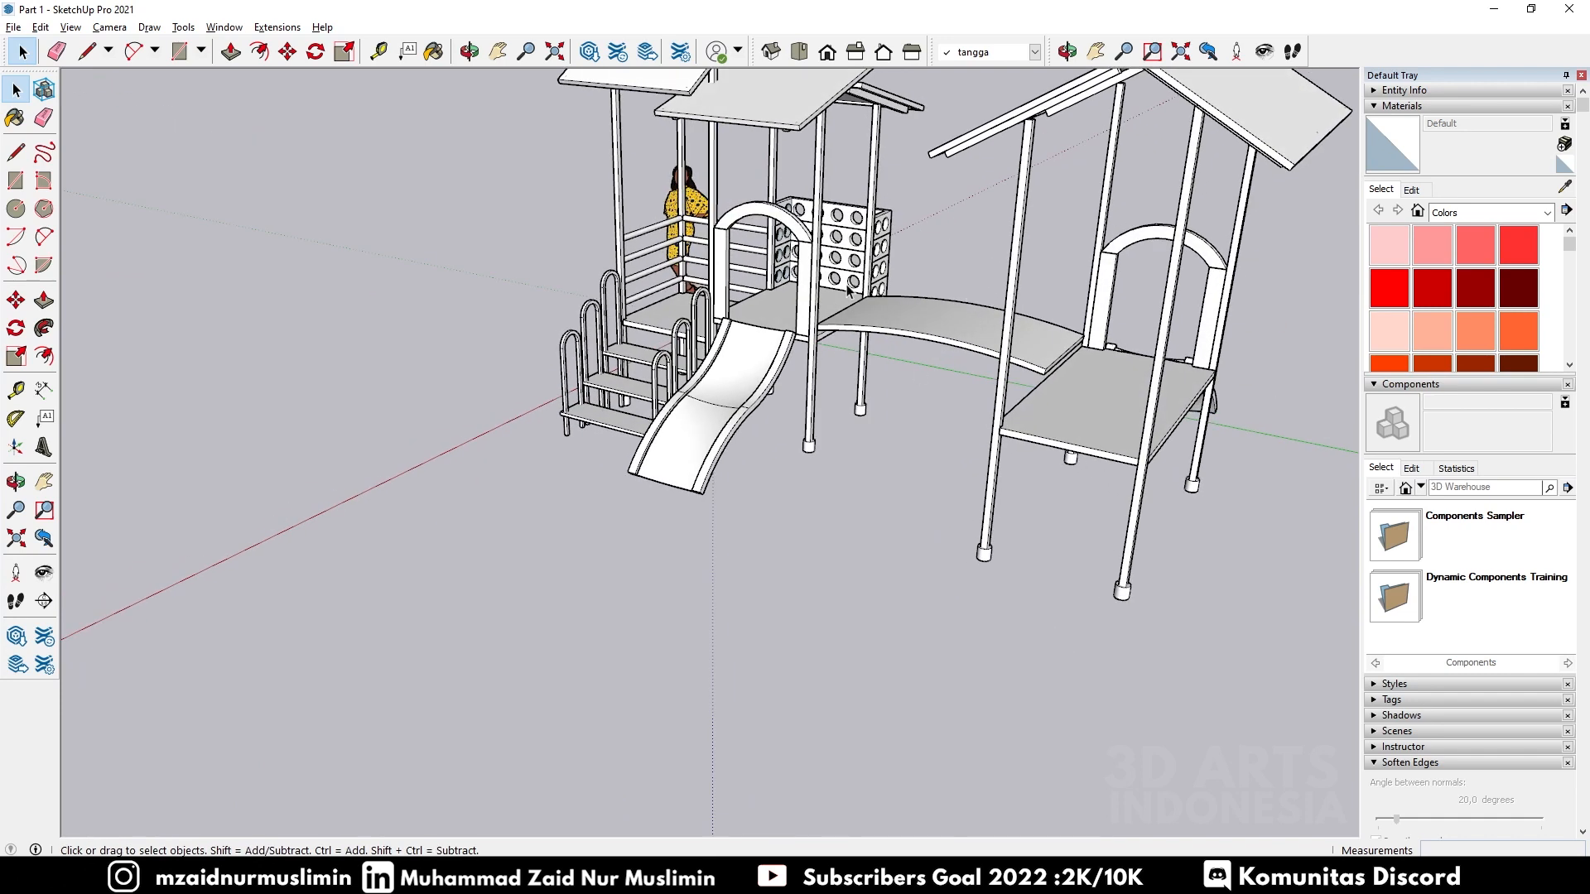
middle_drag(940, 302, 1105, 414)
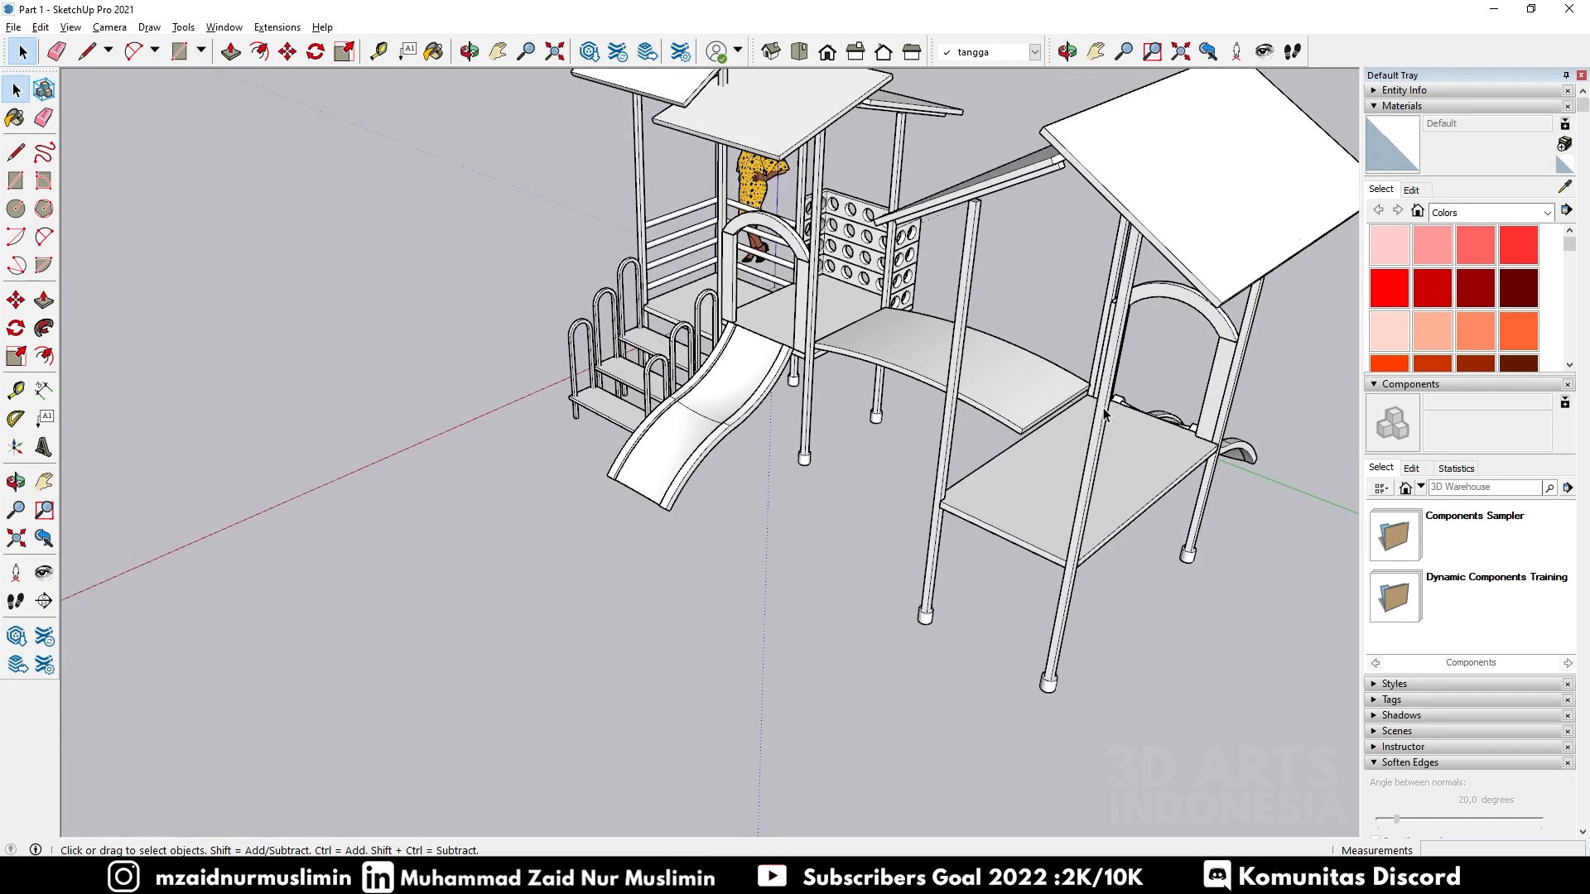
middle_drag(1232, 475, 1181, 315)
middle_drag(1034, 404, 1026, 494)
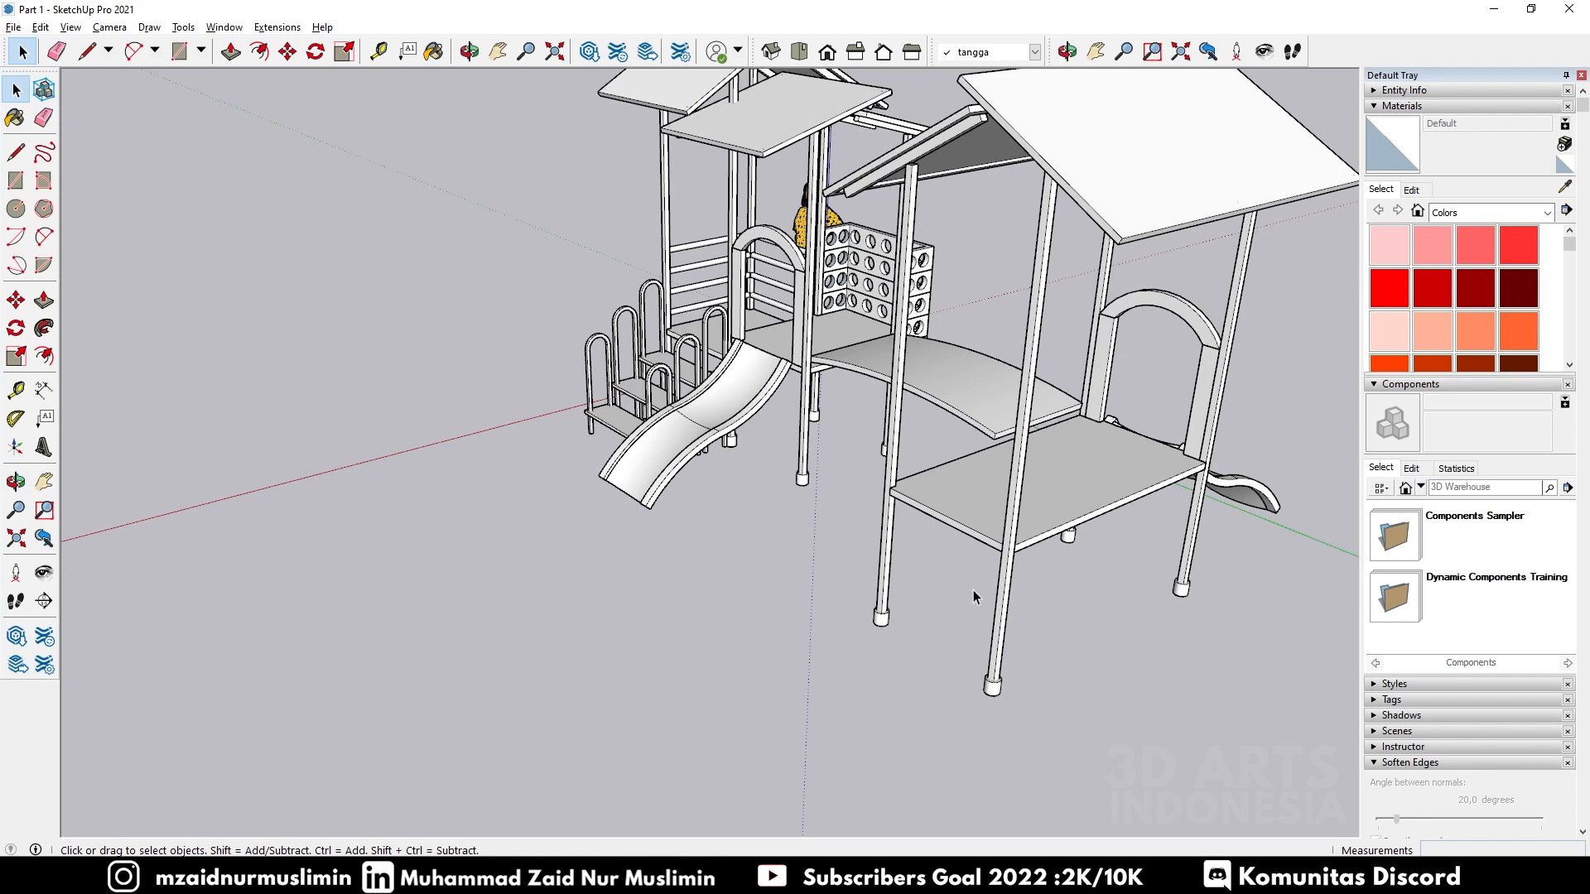
scroll(1022, 525, up, 5)
scroll(991, 565, up, 2)
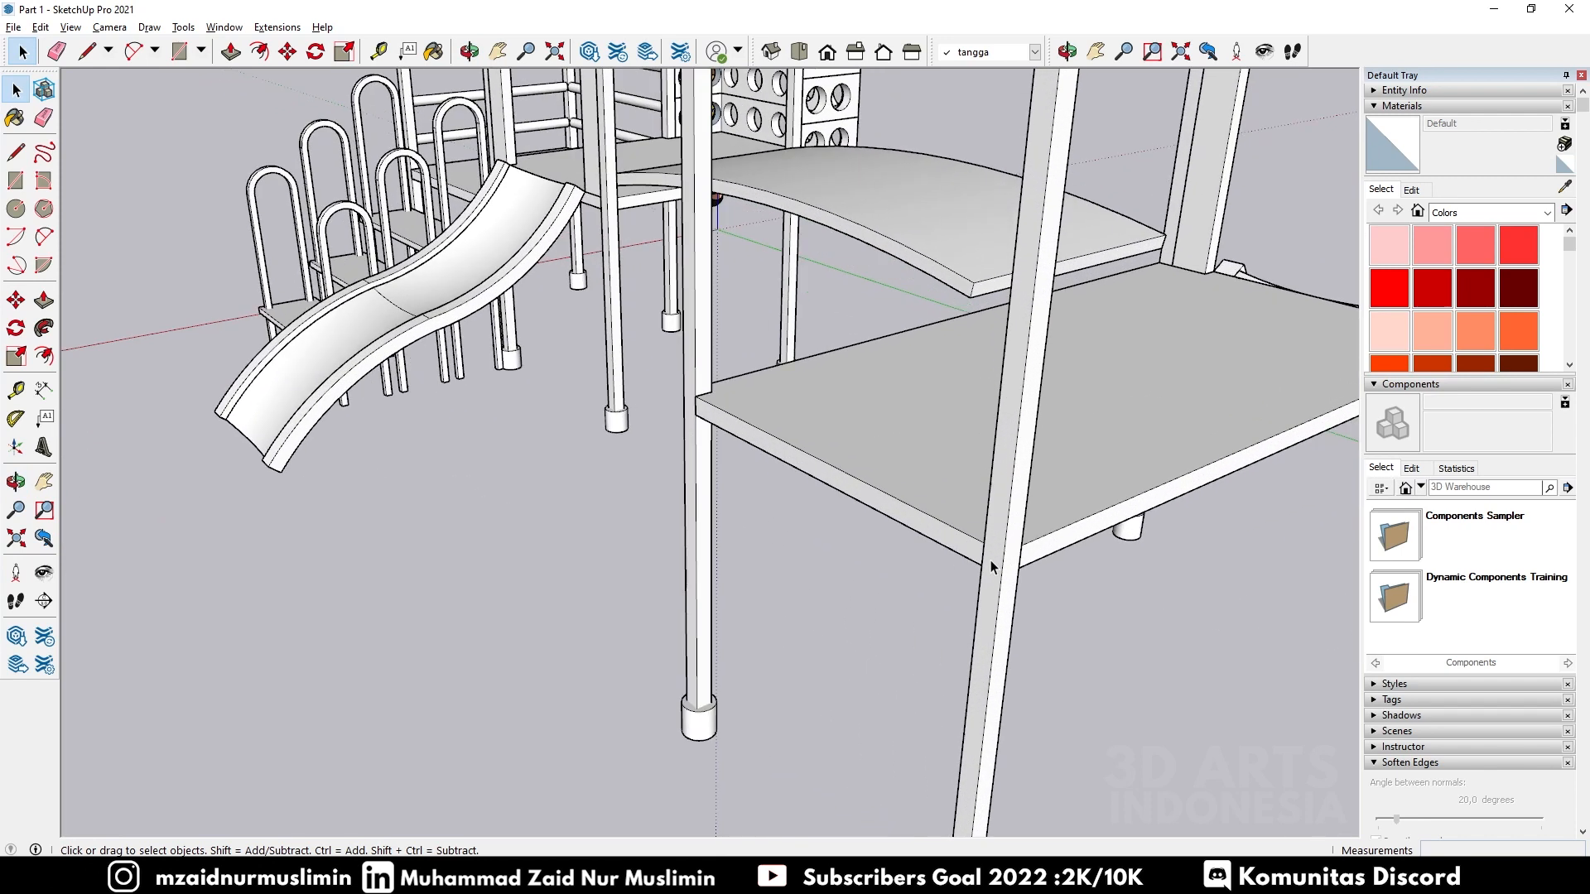
key(l)
click(984, 543)
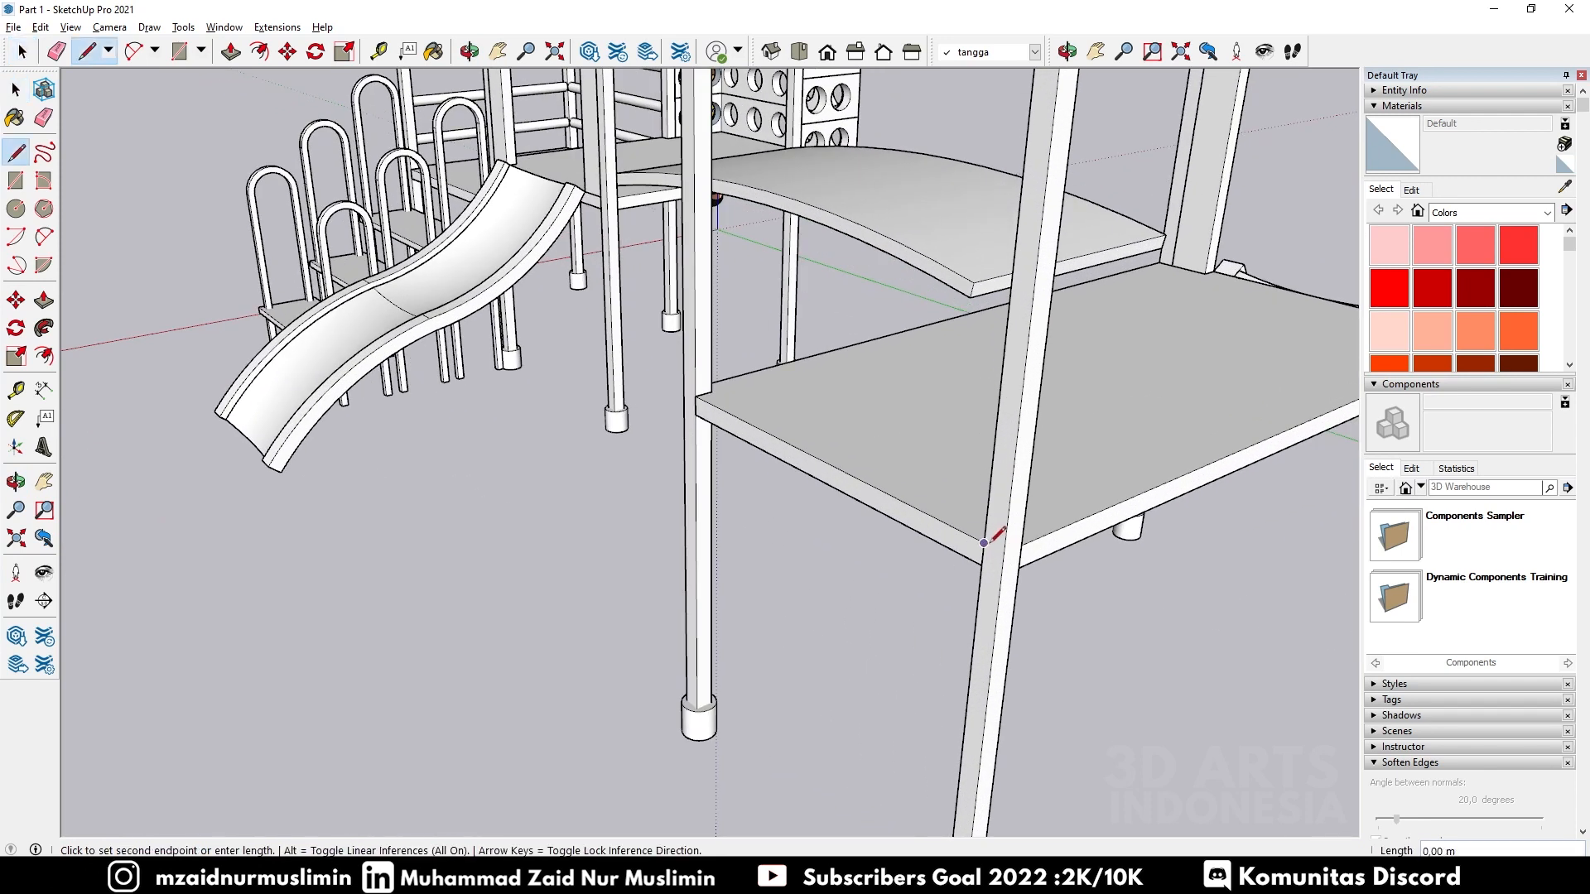
scroll(1010, 544, up, 2)
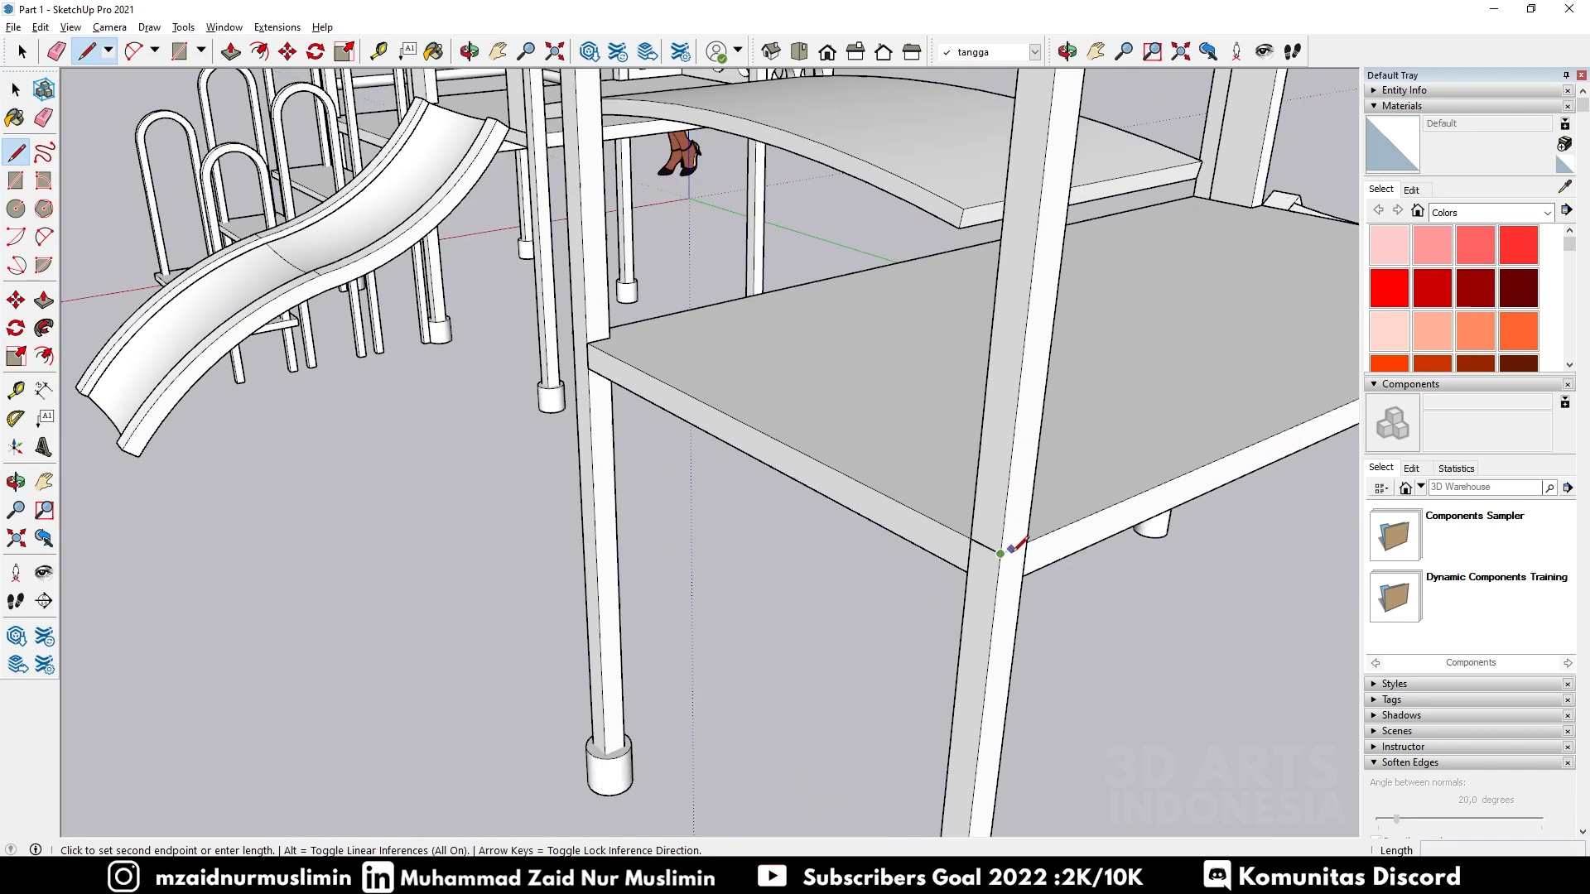
key(Escape)
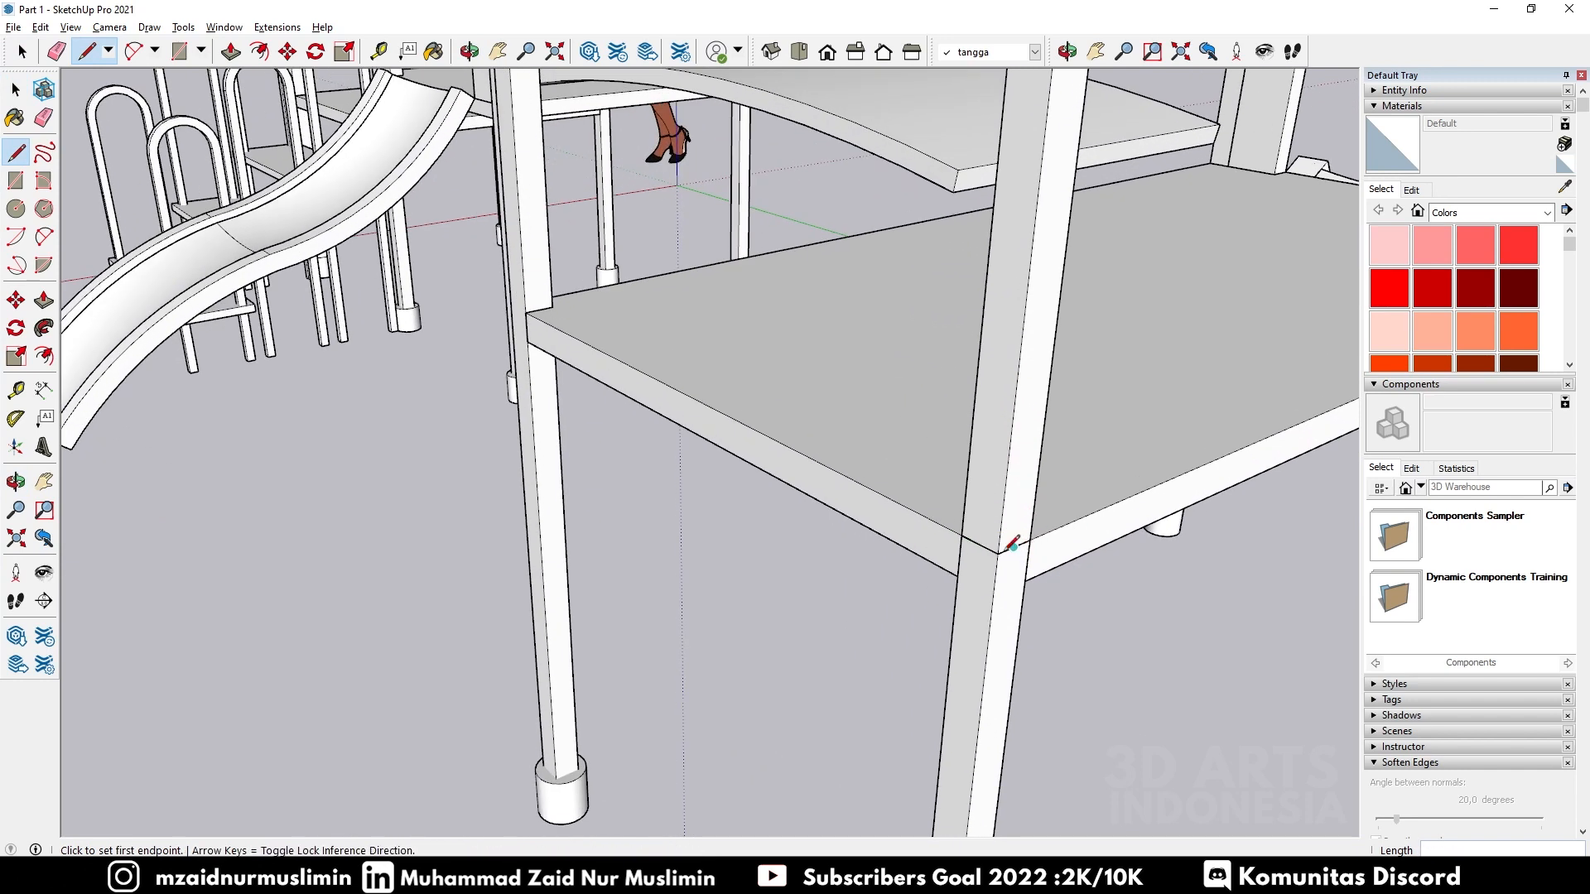
click(980, 545)
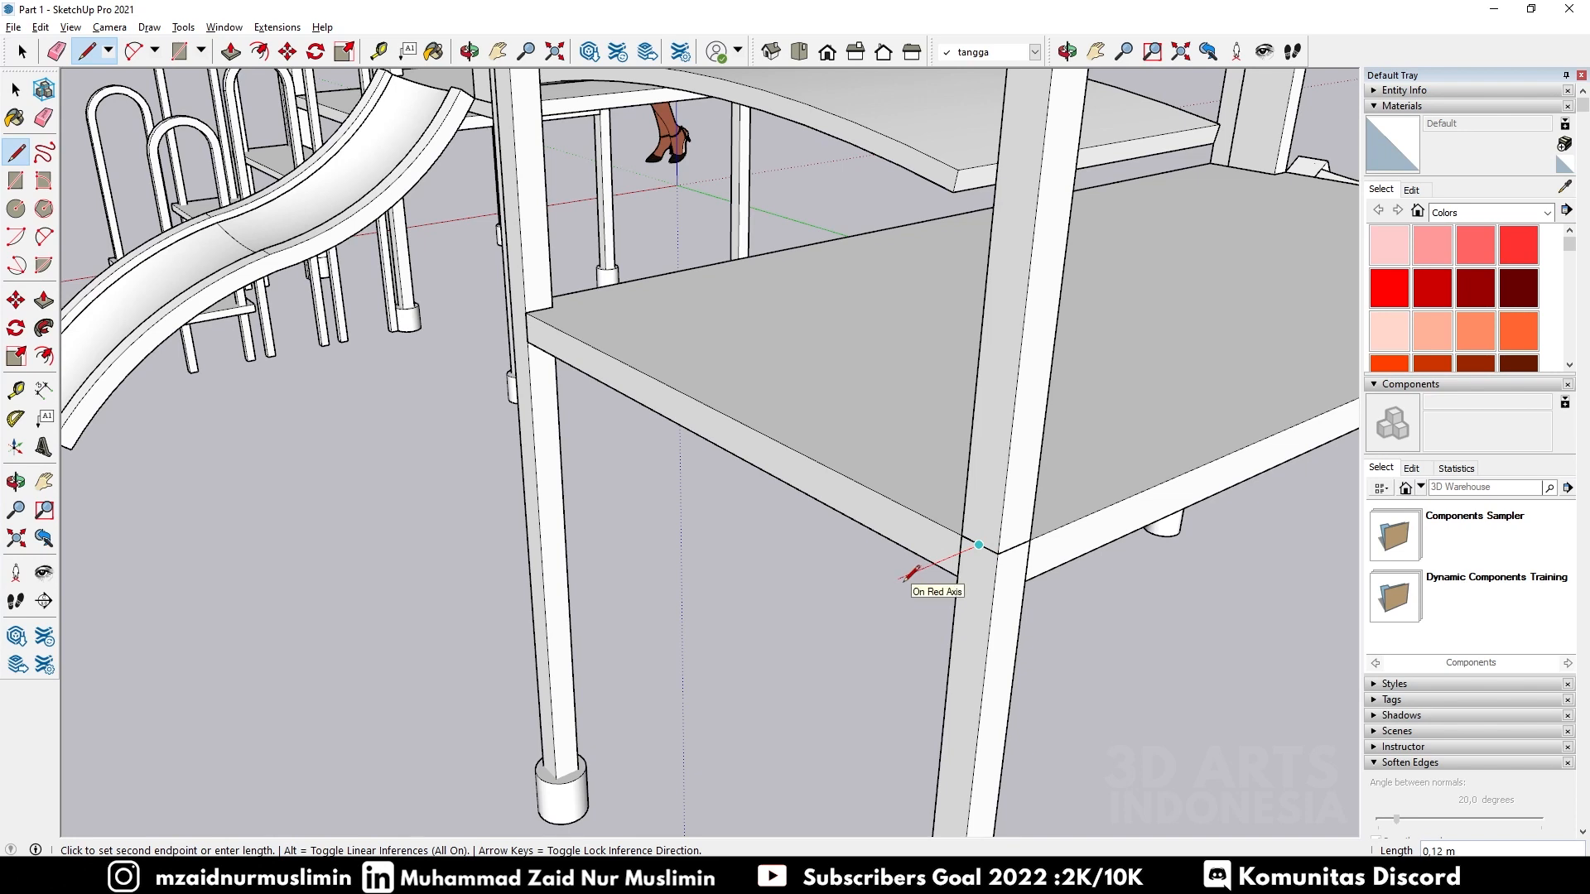
click(875, 589)
key(Escape)
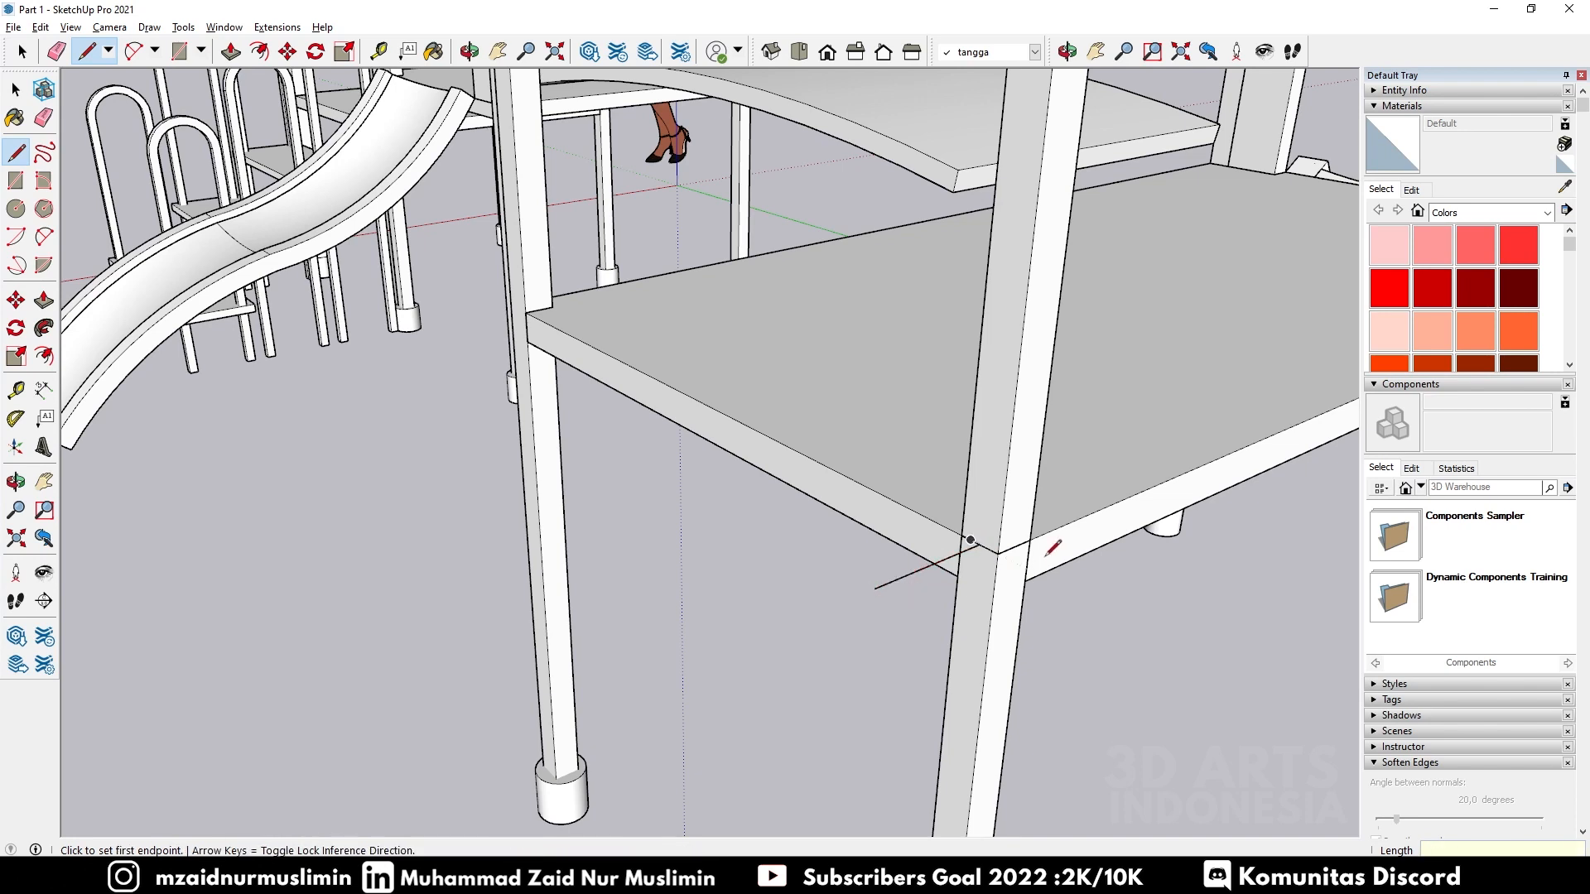
Step: Draw a second line 0.15 m long outward along the green axis from the same post's adjacent side
click(1013, 547)
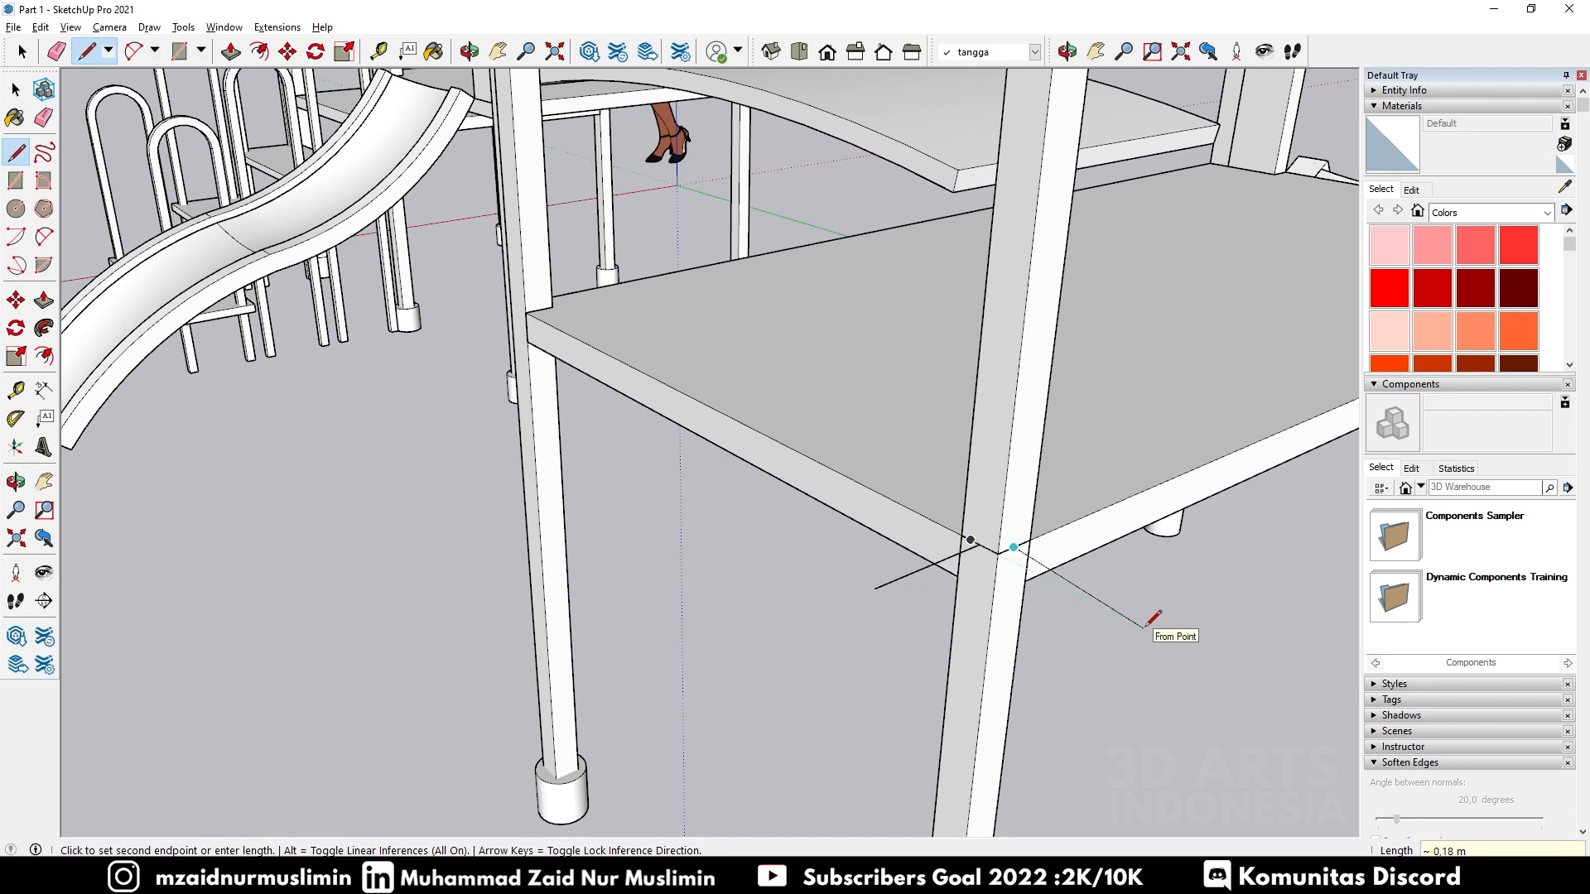
text(0,15)
key(Return)
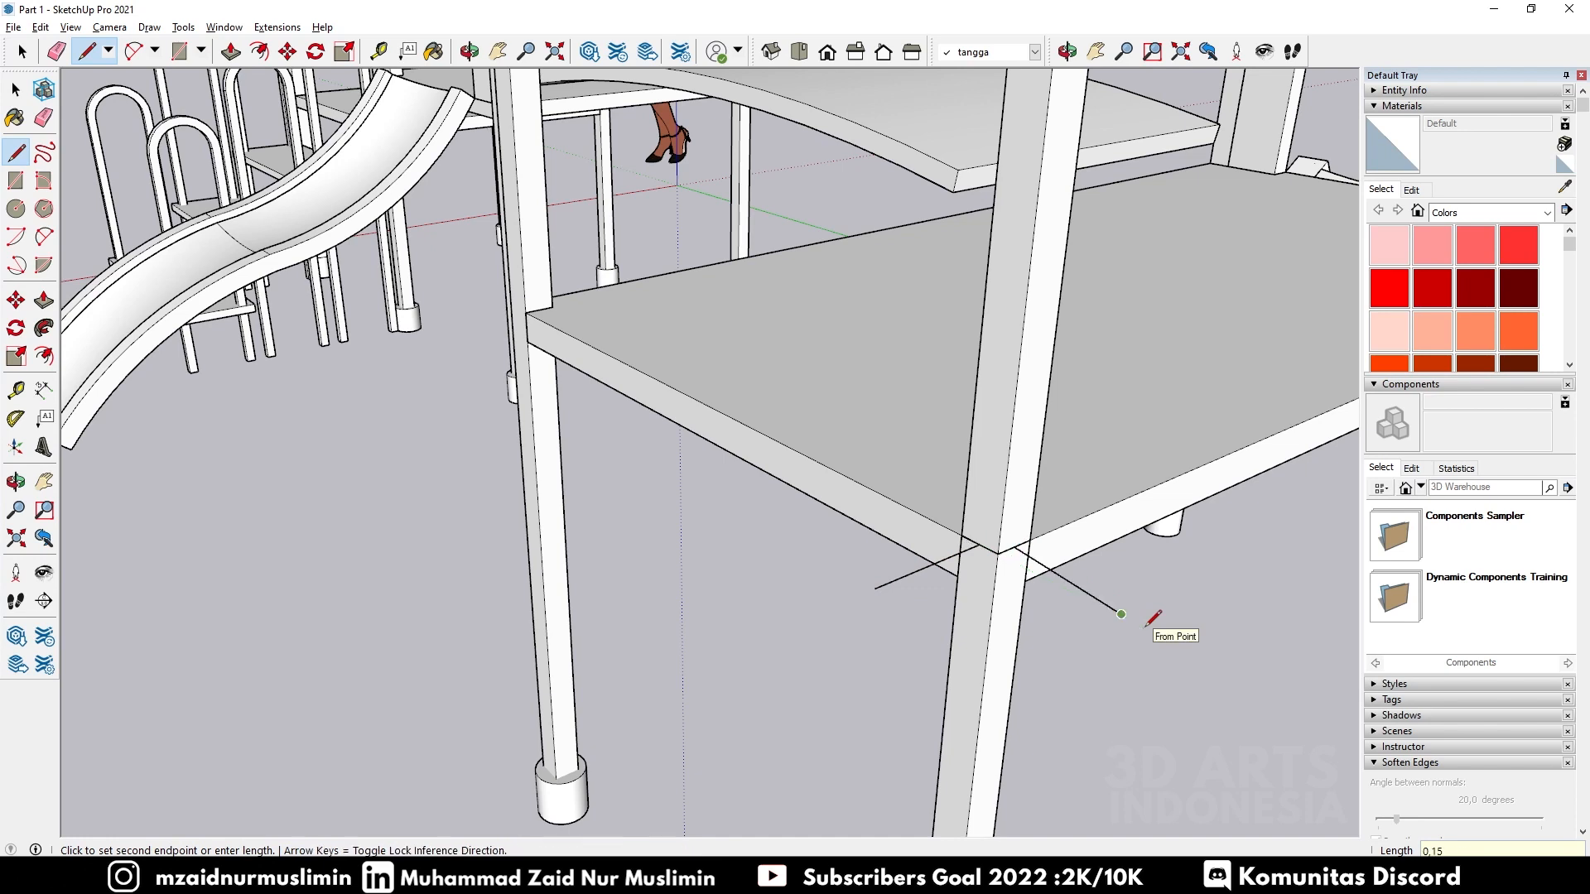
Step: Connect the outer ends of the two lines with an outward-bulging arc of about 0.16 m radius
key(a)
click(874, 588)
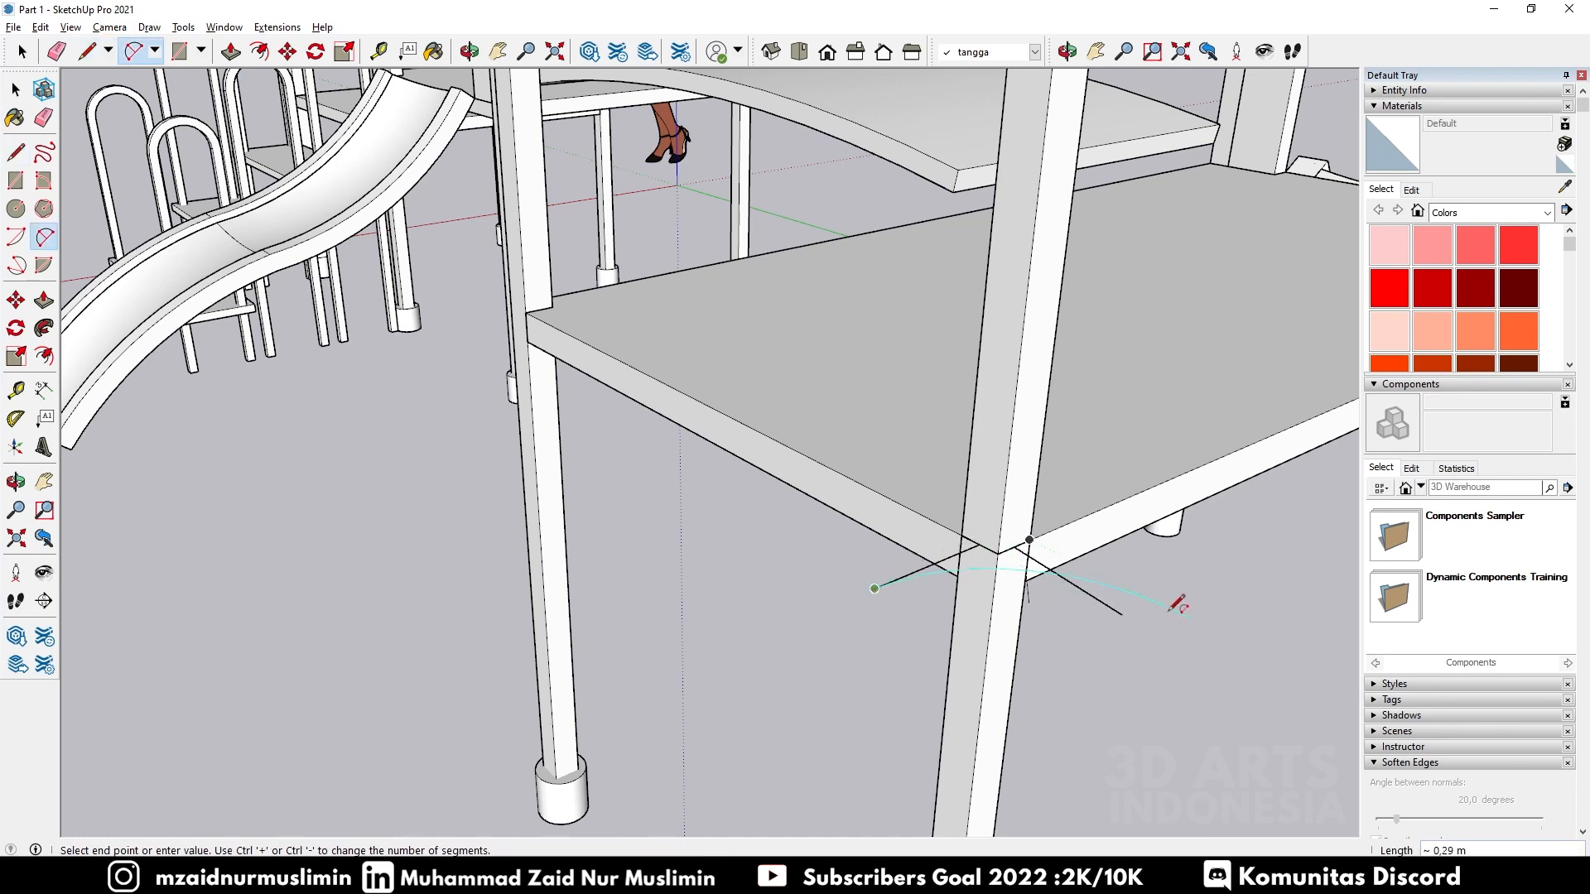
click(1121, 614)
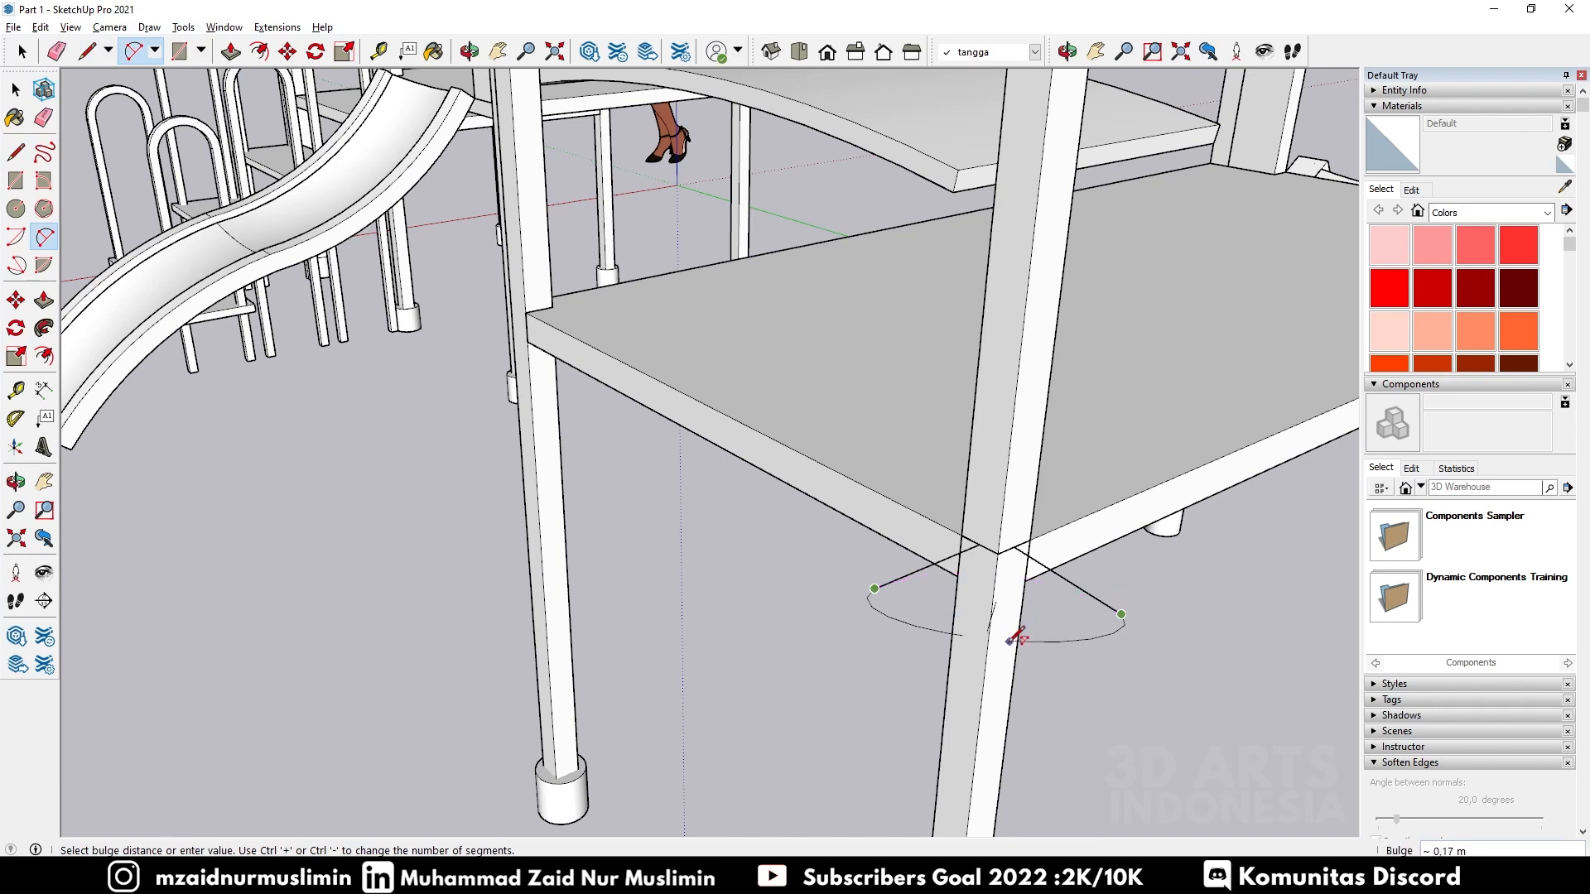
scroll(993, 604, down, 10)
scroll(1101, 542, up, 8)
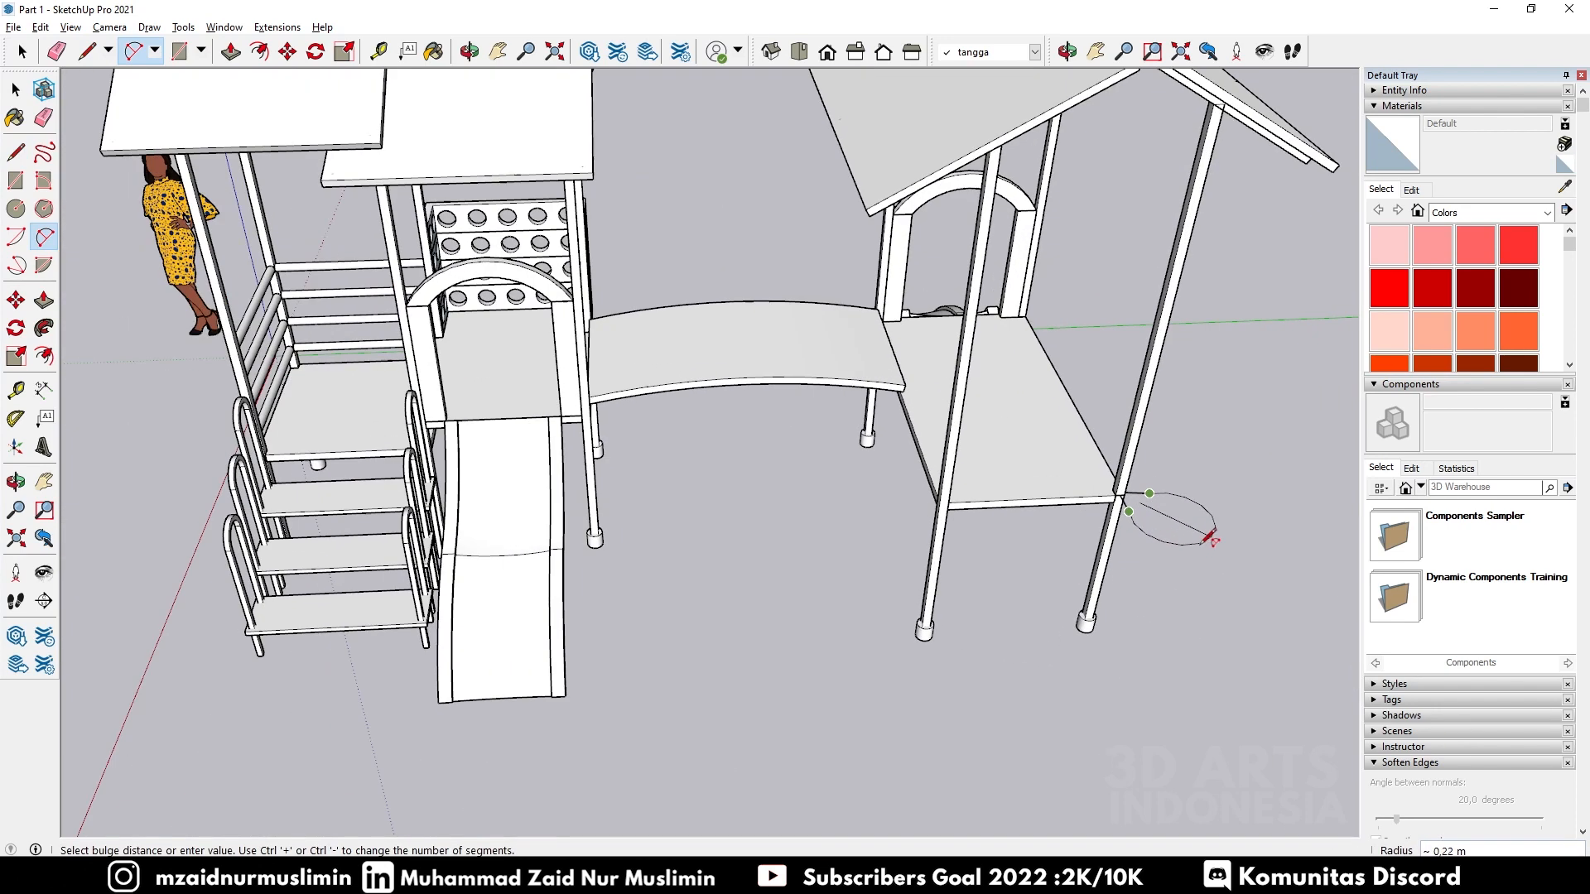
scroll(1166, 507, up, 5)
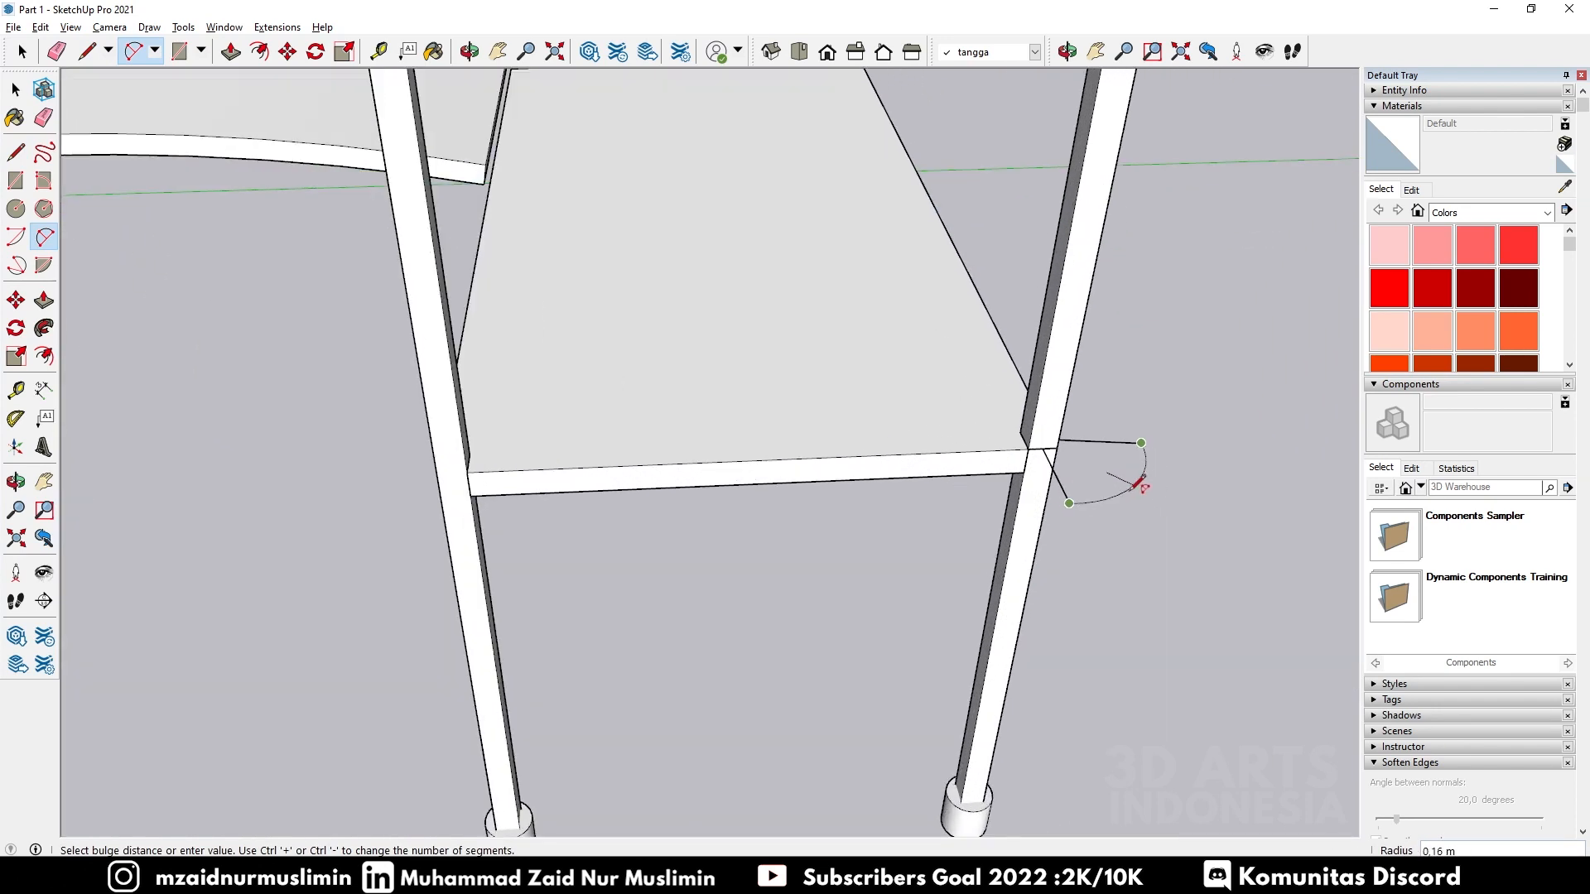
click(1142, 487)
Step: Remove the face inside the arc outline and the short connecting edge at the post, leaving an open path
scroll(1235, 532, down, 3)
middle_drag(1235, 533, 1071, 558)
key(space)
scroll(1061, 568, up, 1)
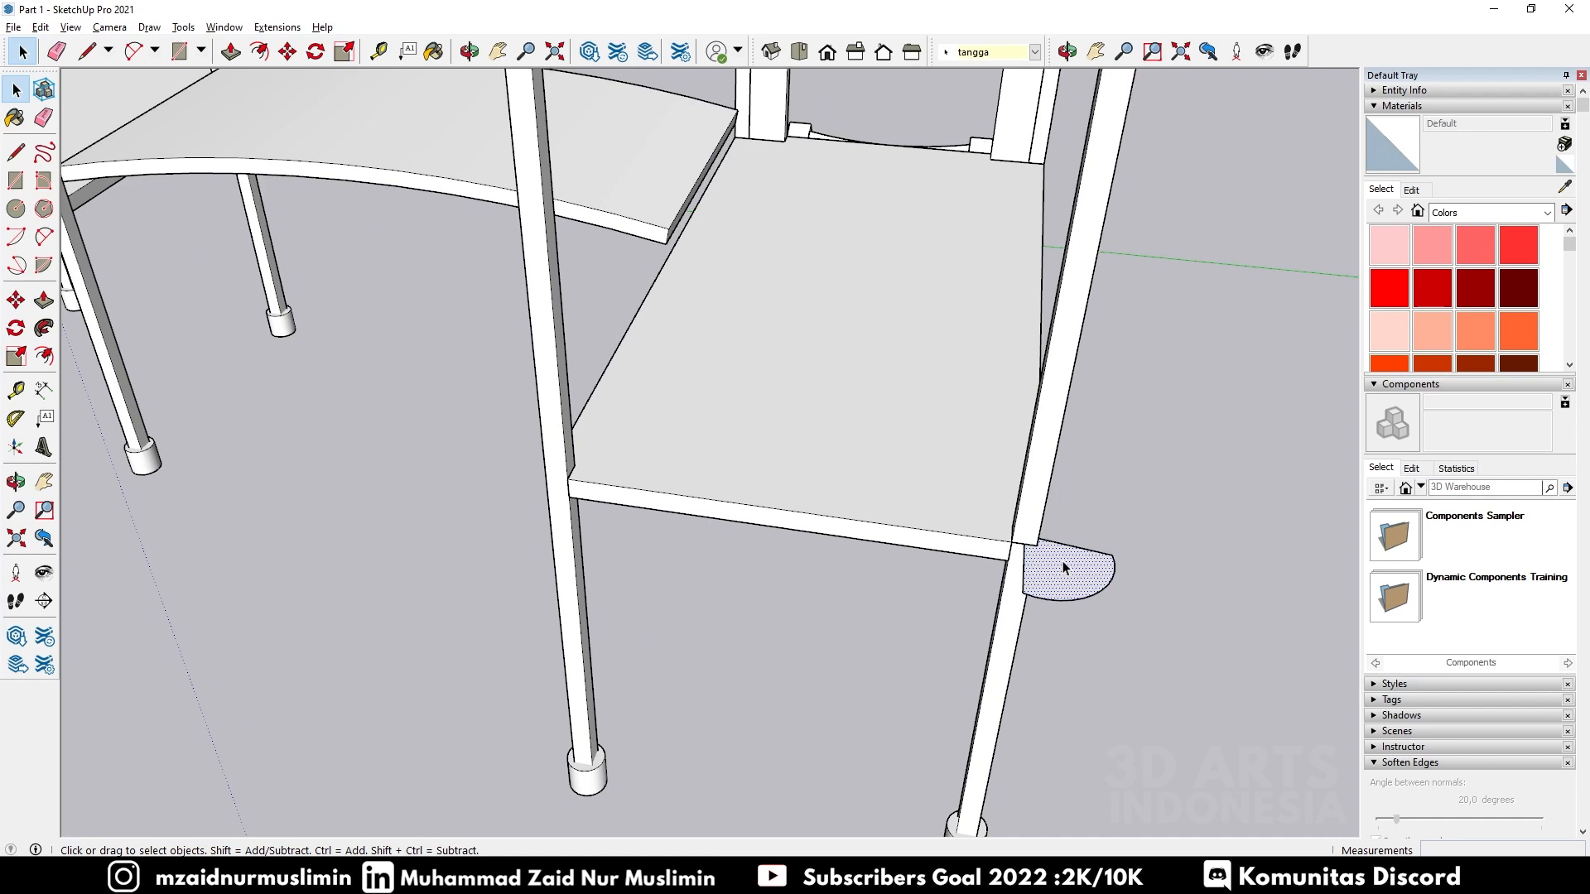
key(r)
scroll(1036, 546, down, 1)
scroll(1001, 485, up, 5)
click(925, 405)
key(Escape)
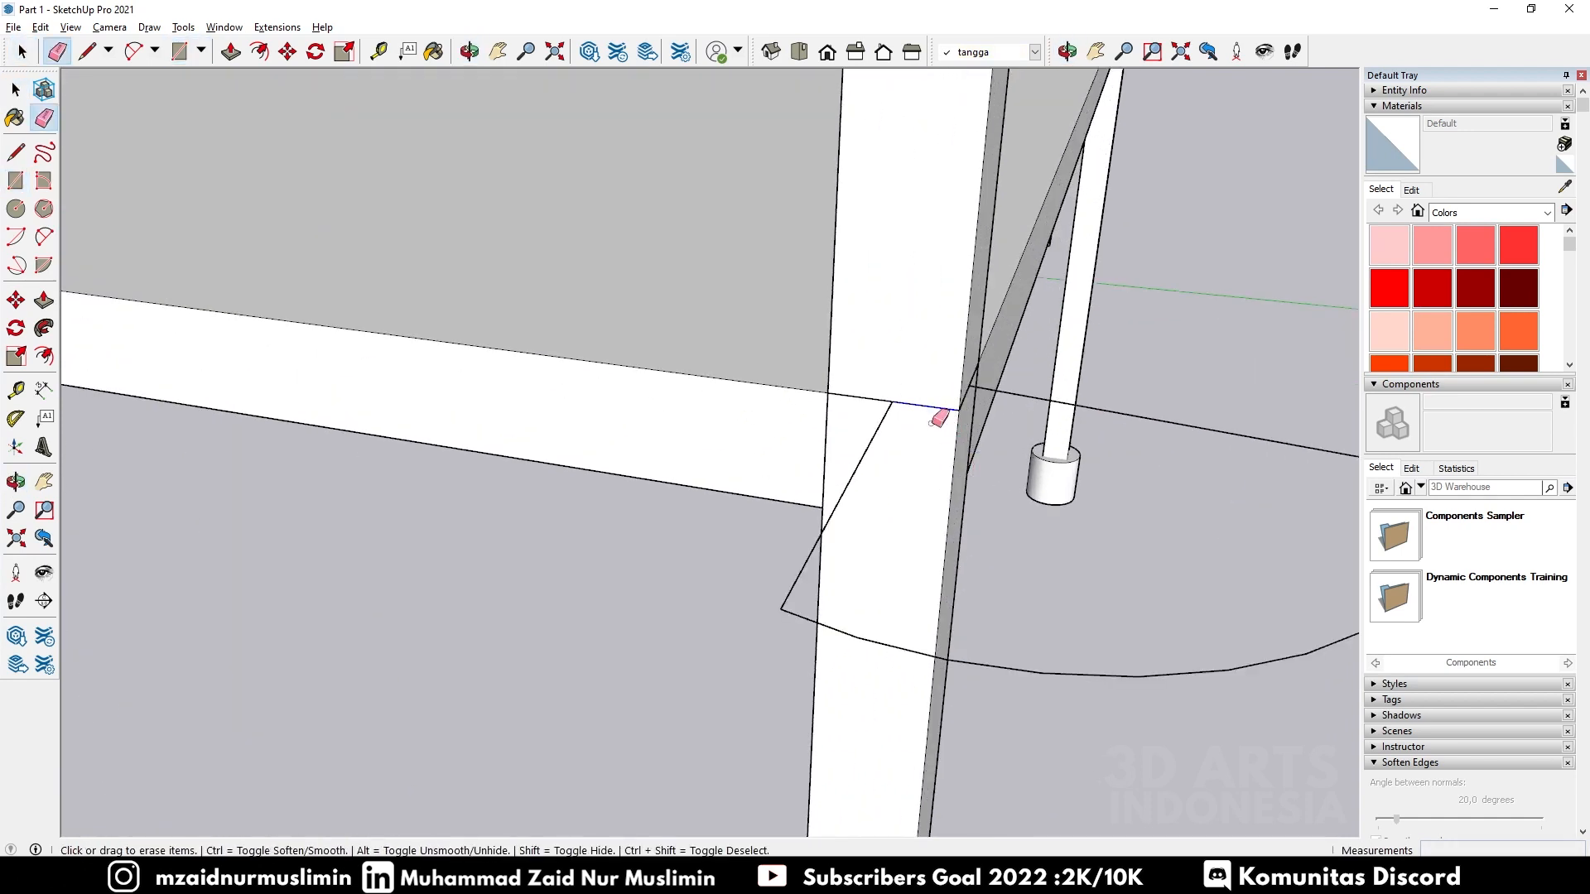
mouse_move(1006, 385)
middle_down()
mouse_move(853, 433)
mouse_move(1029, 415)
middle_up()
key(e)
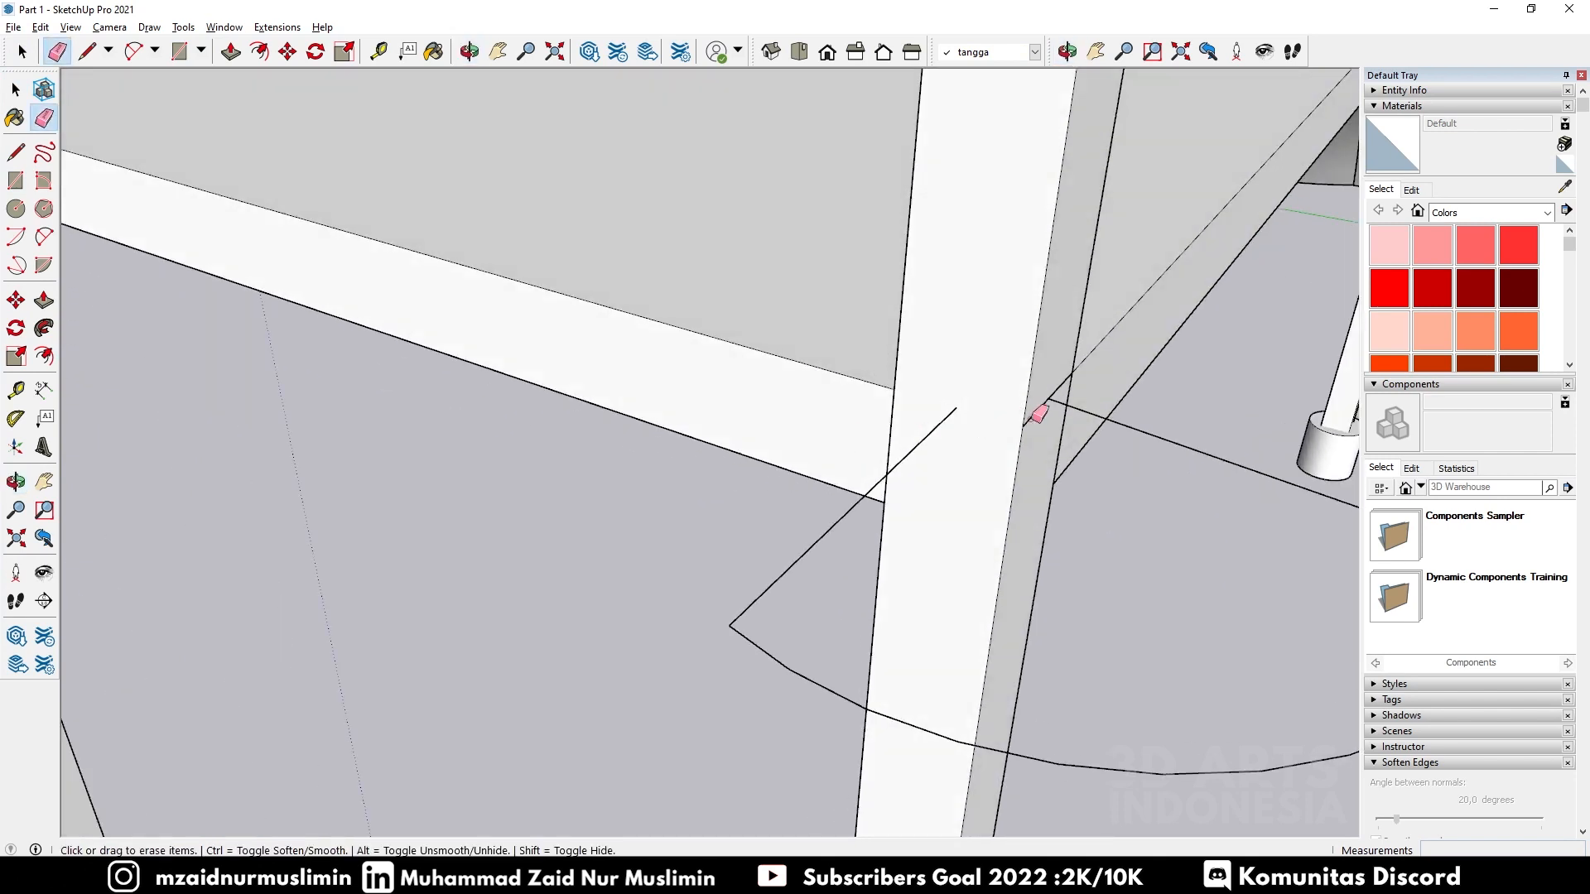
Step: Draw a vertical circle of about 0.02 m radius centred on the path's end on the post face
key(c)
click(956, 407)
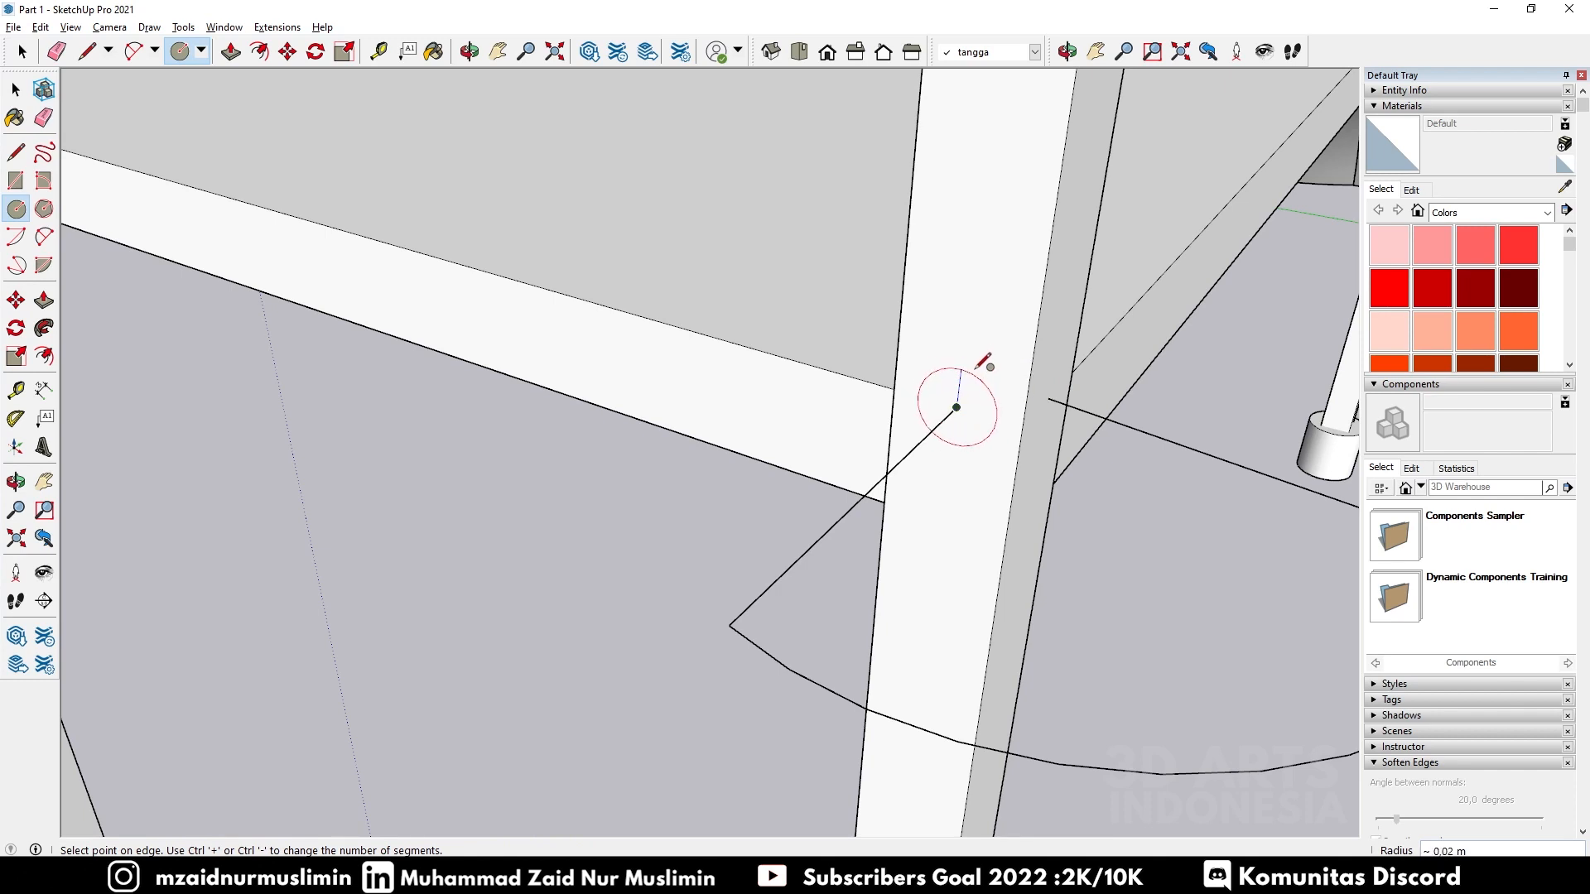
click(987, 354)
Step: Try to group the circle on its own and extrude it, and undo the grouping
scroll(984, 355, down, 5)
key(space)
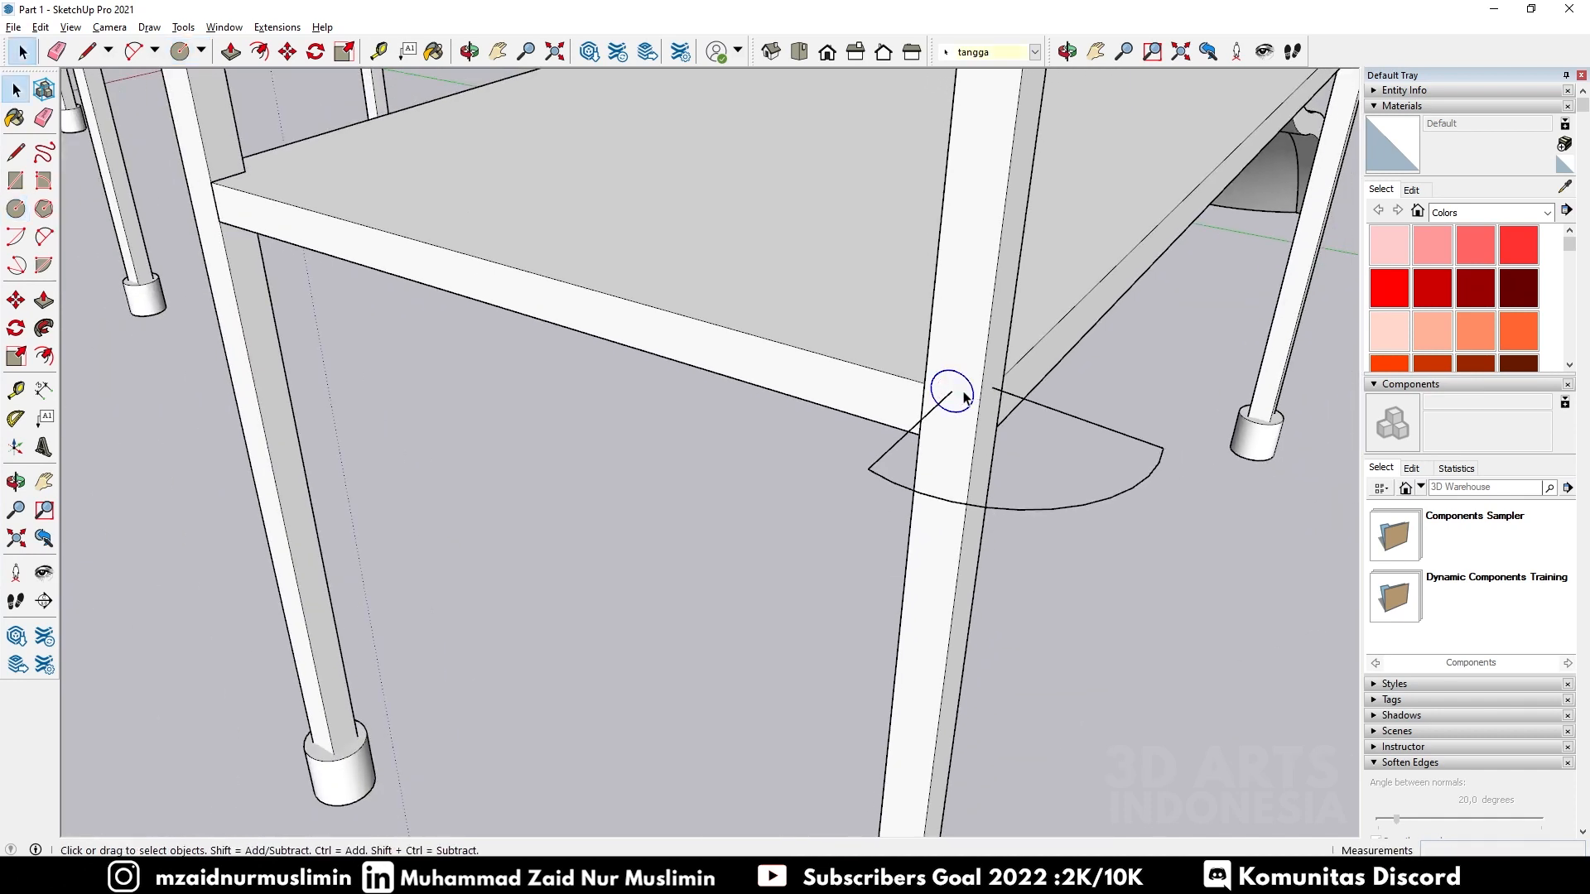
right_click(965, 398)
click(1006, 536)
double_click(956, 400)
key(p)
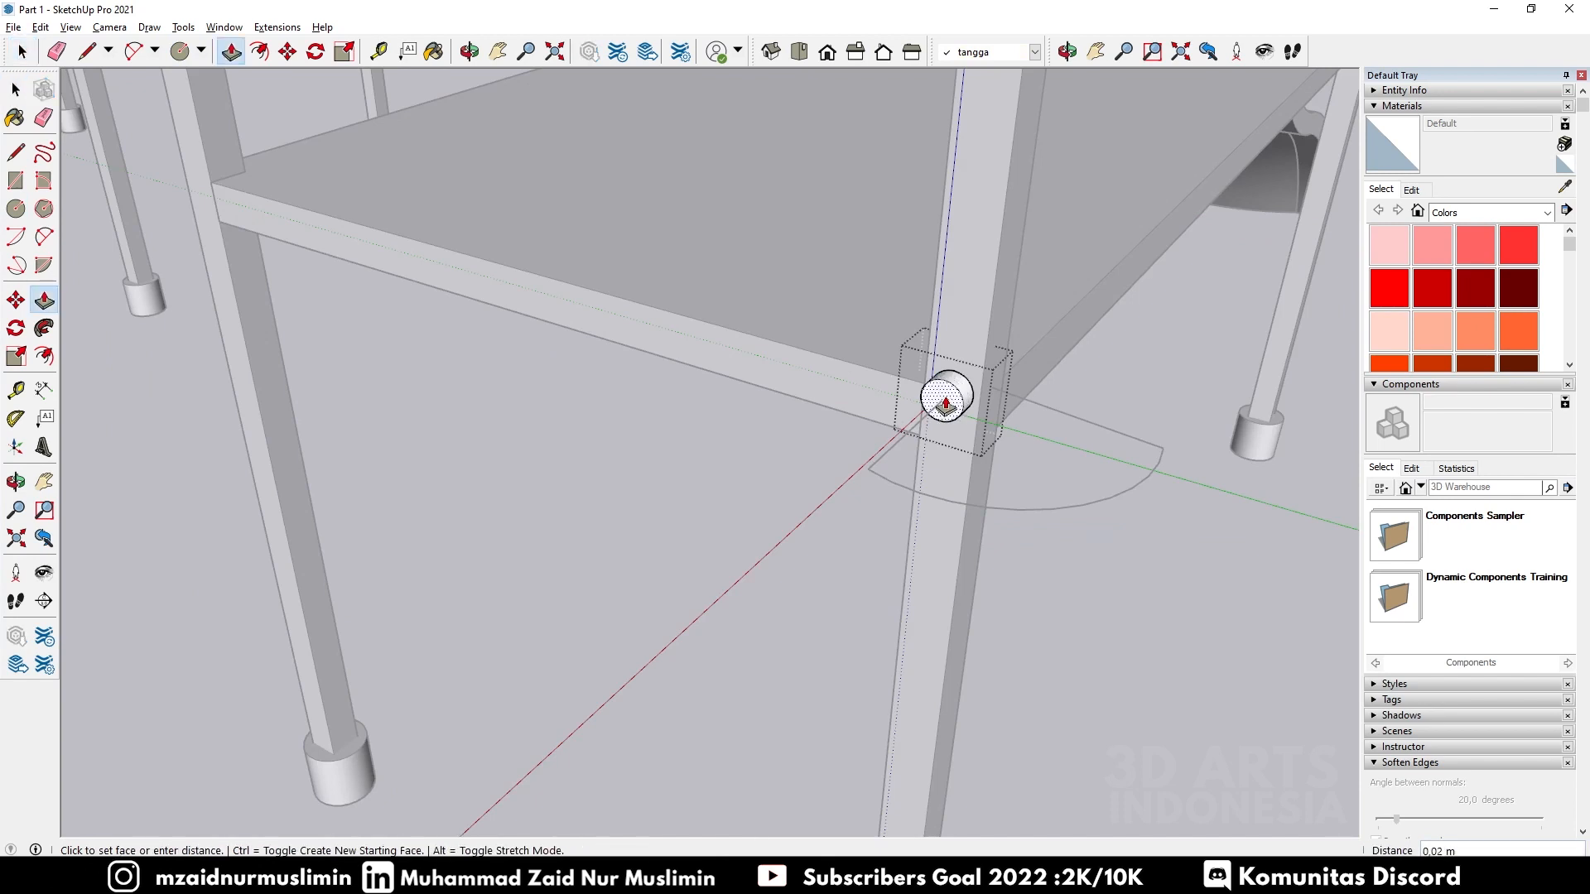
click(952, 393)
key(Escape)
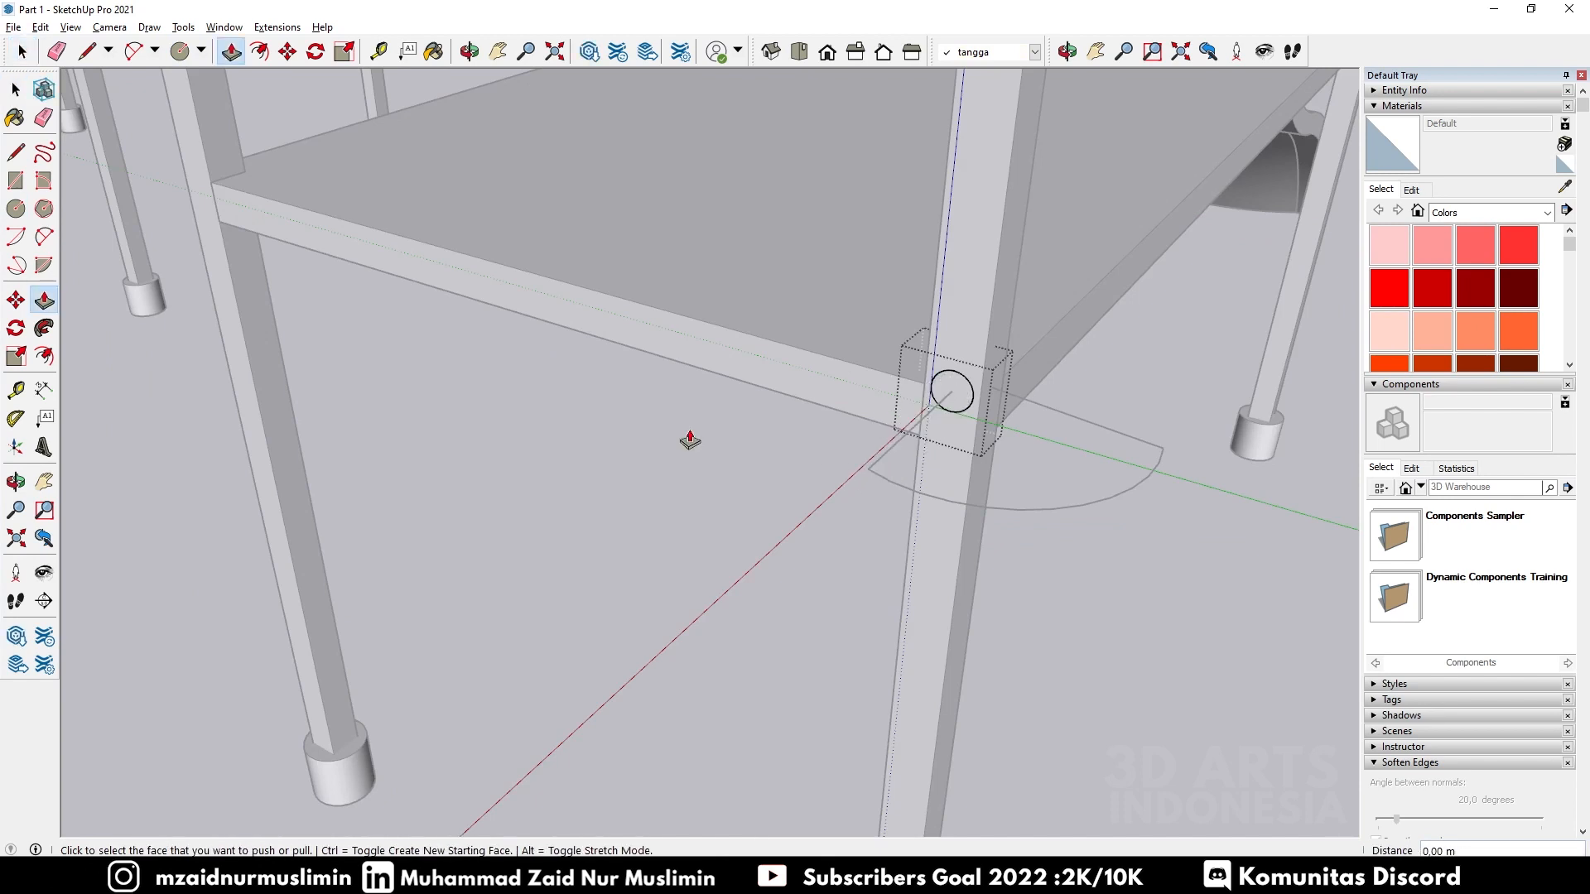
key(ctrl+z)
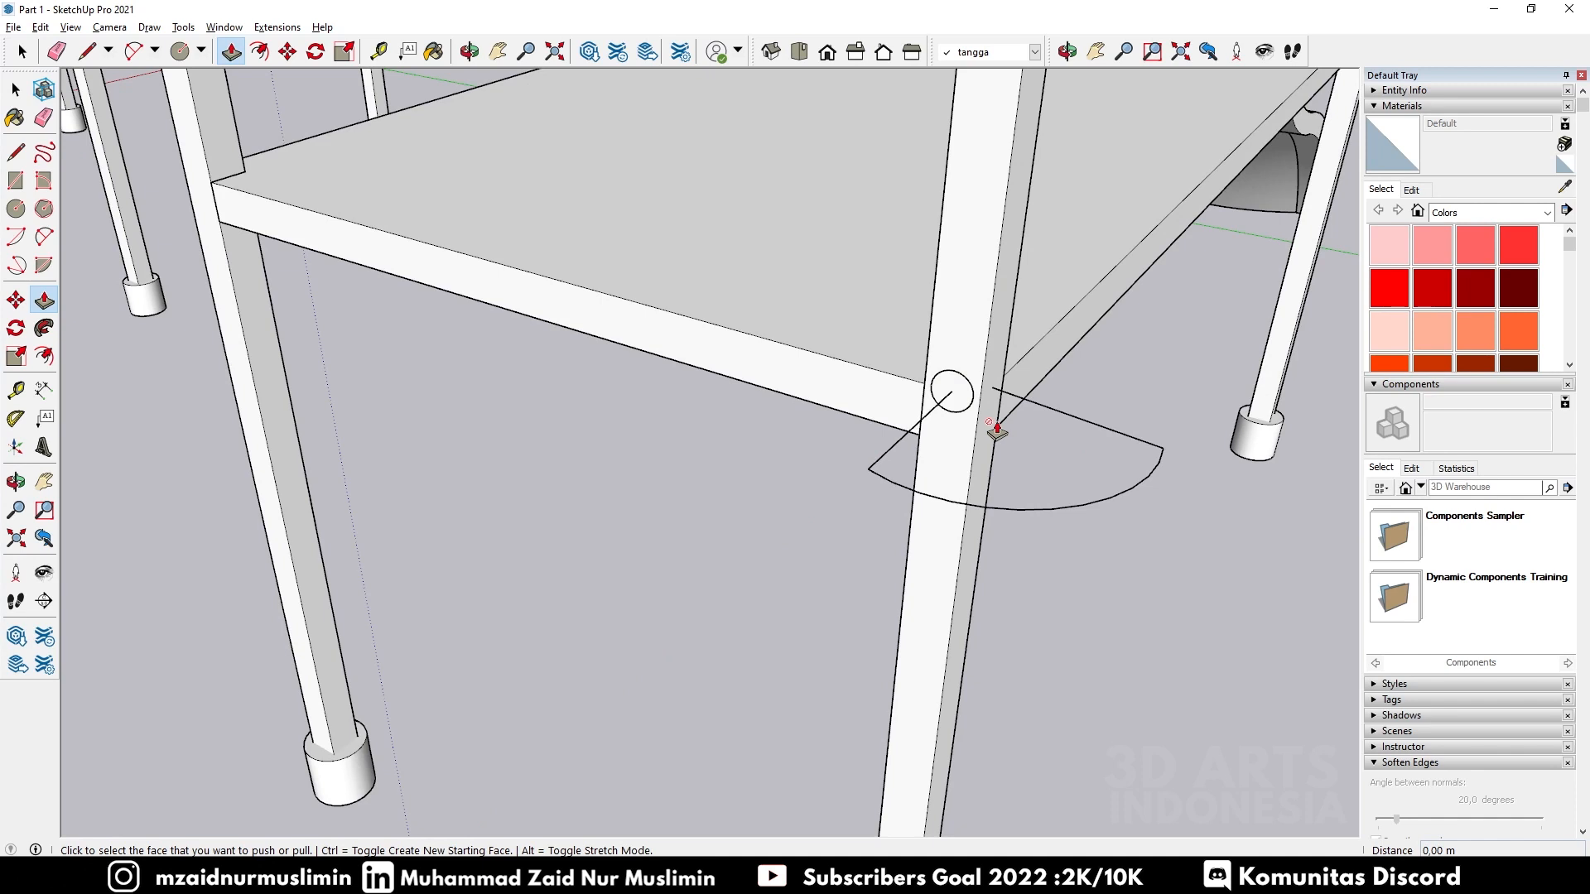
Step: Group the circle together with the lines and arc of the path, and open the group for editing
key(space)
drag(827, 304, 1321, 663)
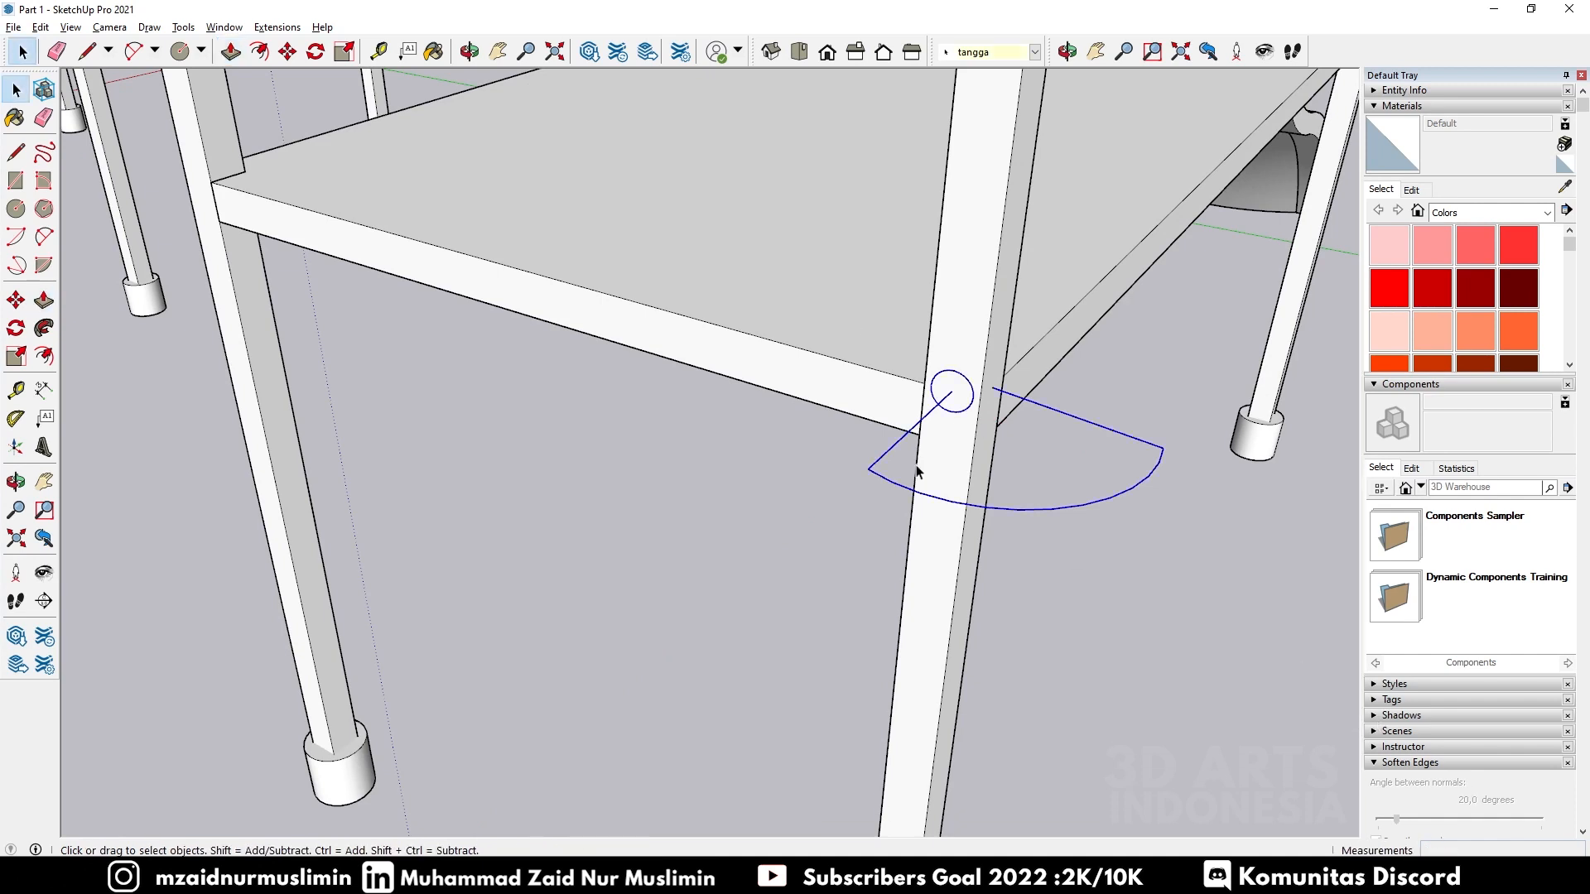
right_click(936, 380)
click(1018, 534)
double_click(963, 400)
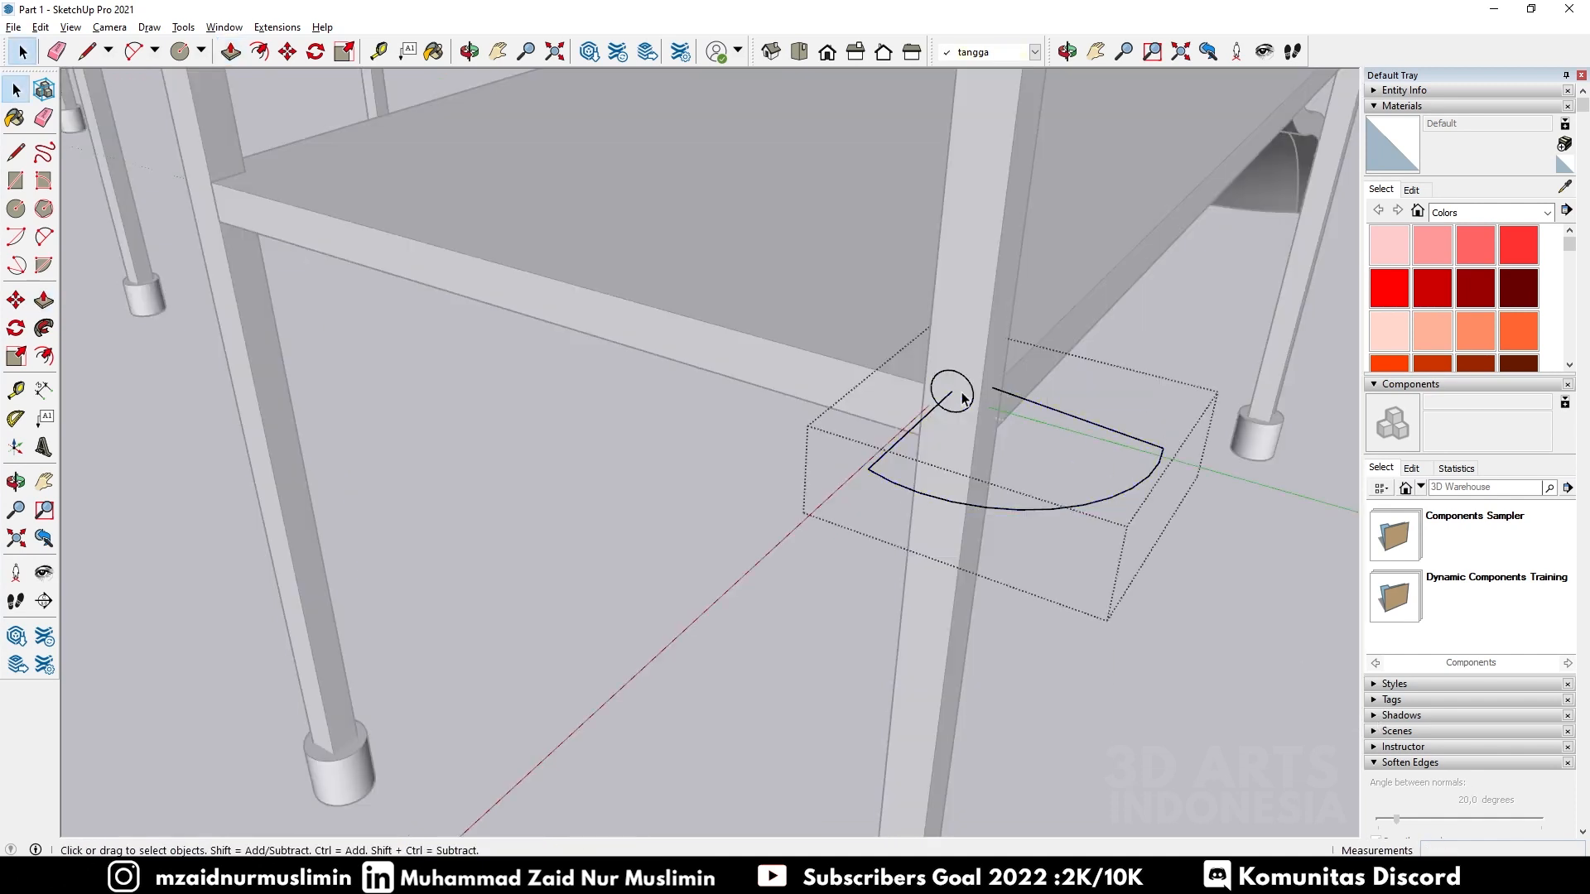
Step: Sweep the circle along the curved path with Follow Me to form a round climbing rung
click(44, 328)
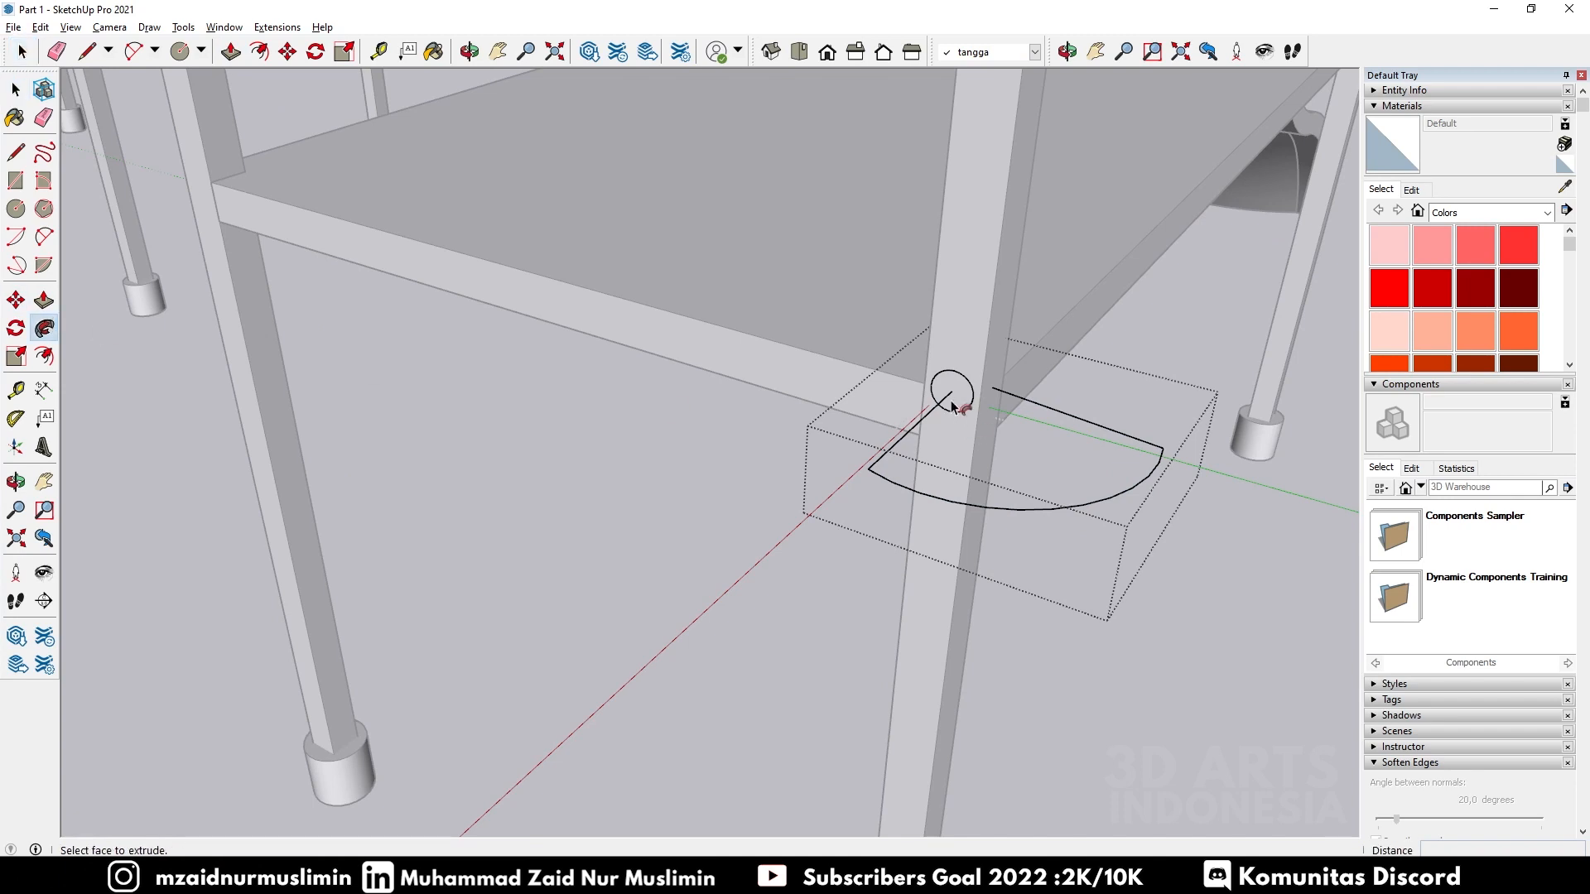
key(space)
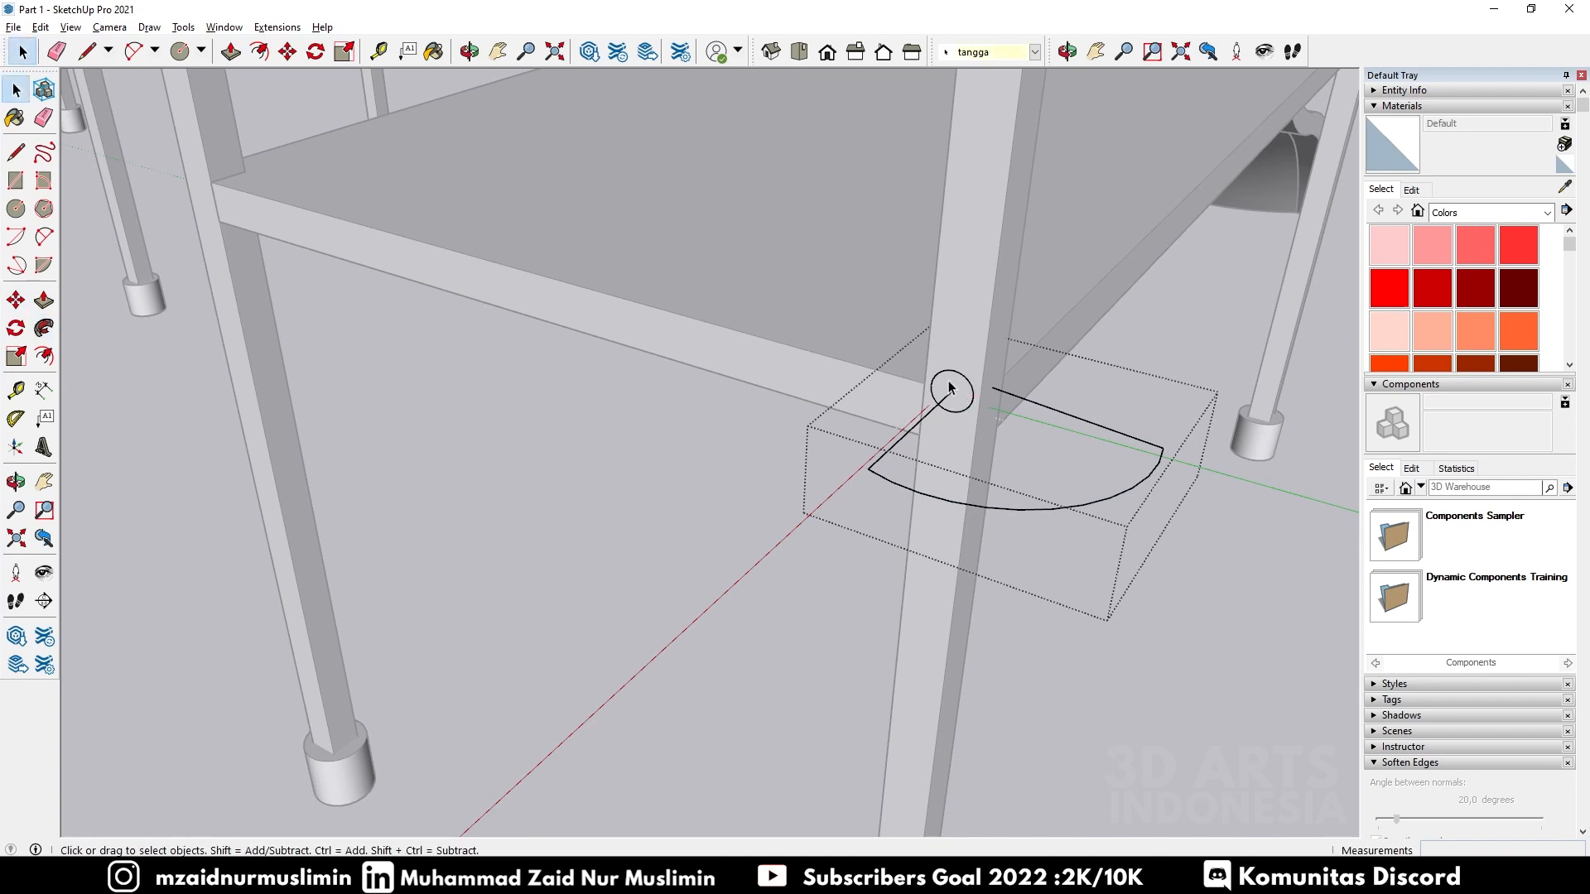
click(44, 328)
middle_drag(939, 389, 1051, 341)
scroll(1068, 346, up, 3)
mouse_move(1097, 355)
mouse_down()
mouse_move(1126, 415)
mouse_move(1238, 386)
mouse_move(1234, 362)
mouse_move(1090, 354)
mouse_up()
middle_drag(1090, 354, 965, 386)
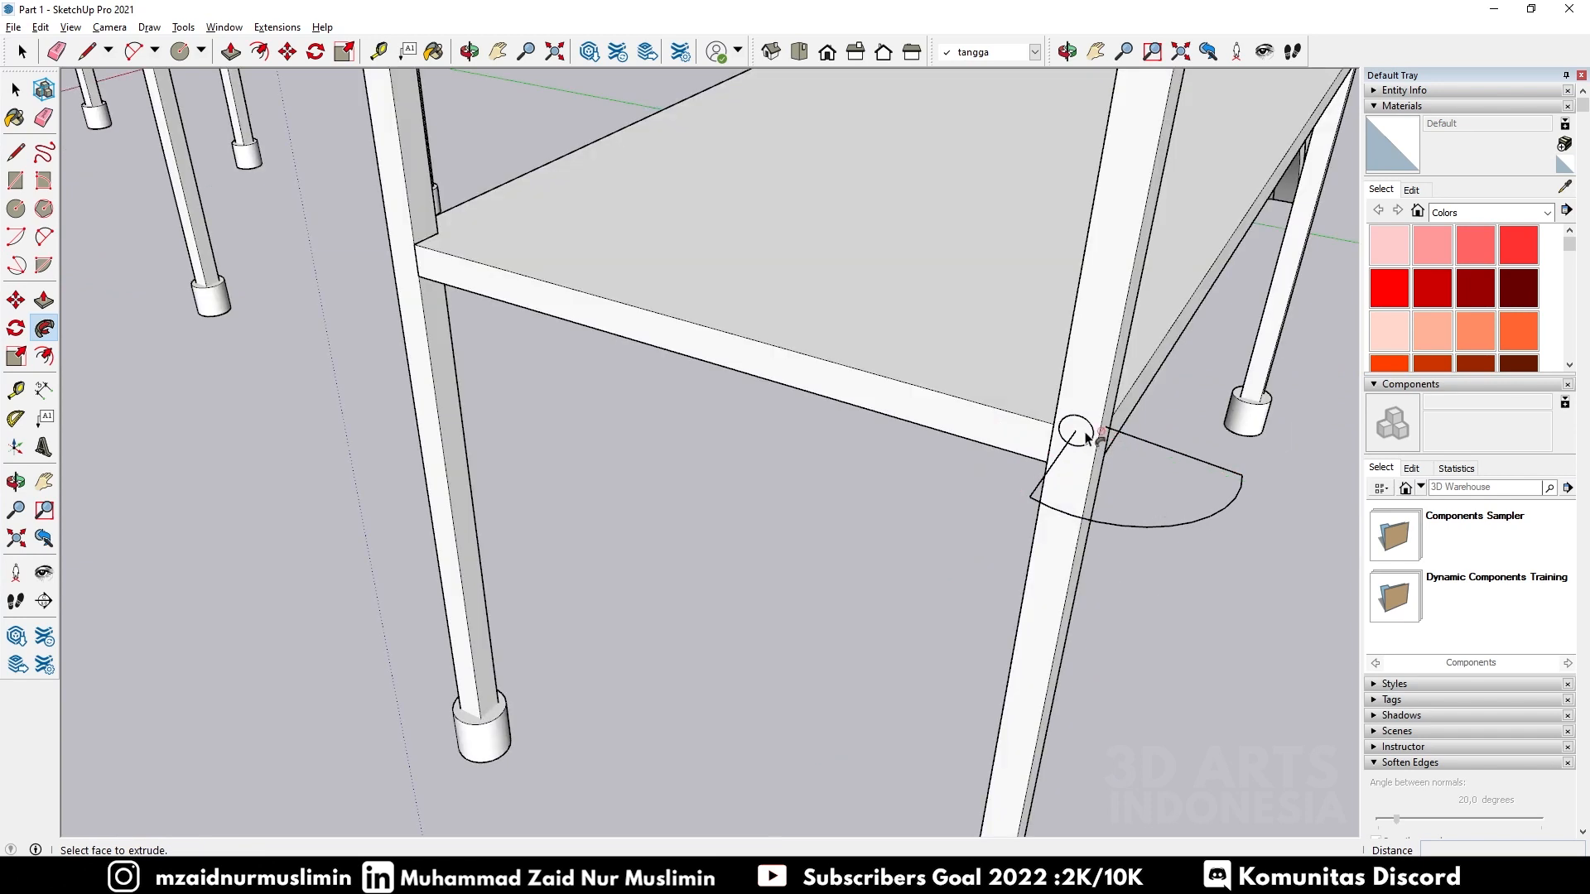
key(space)
click(44, 328)
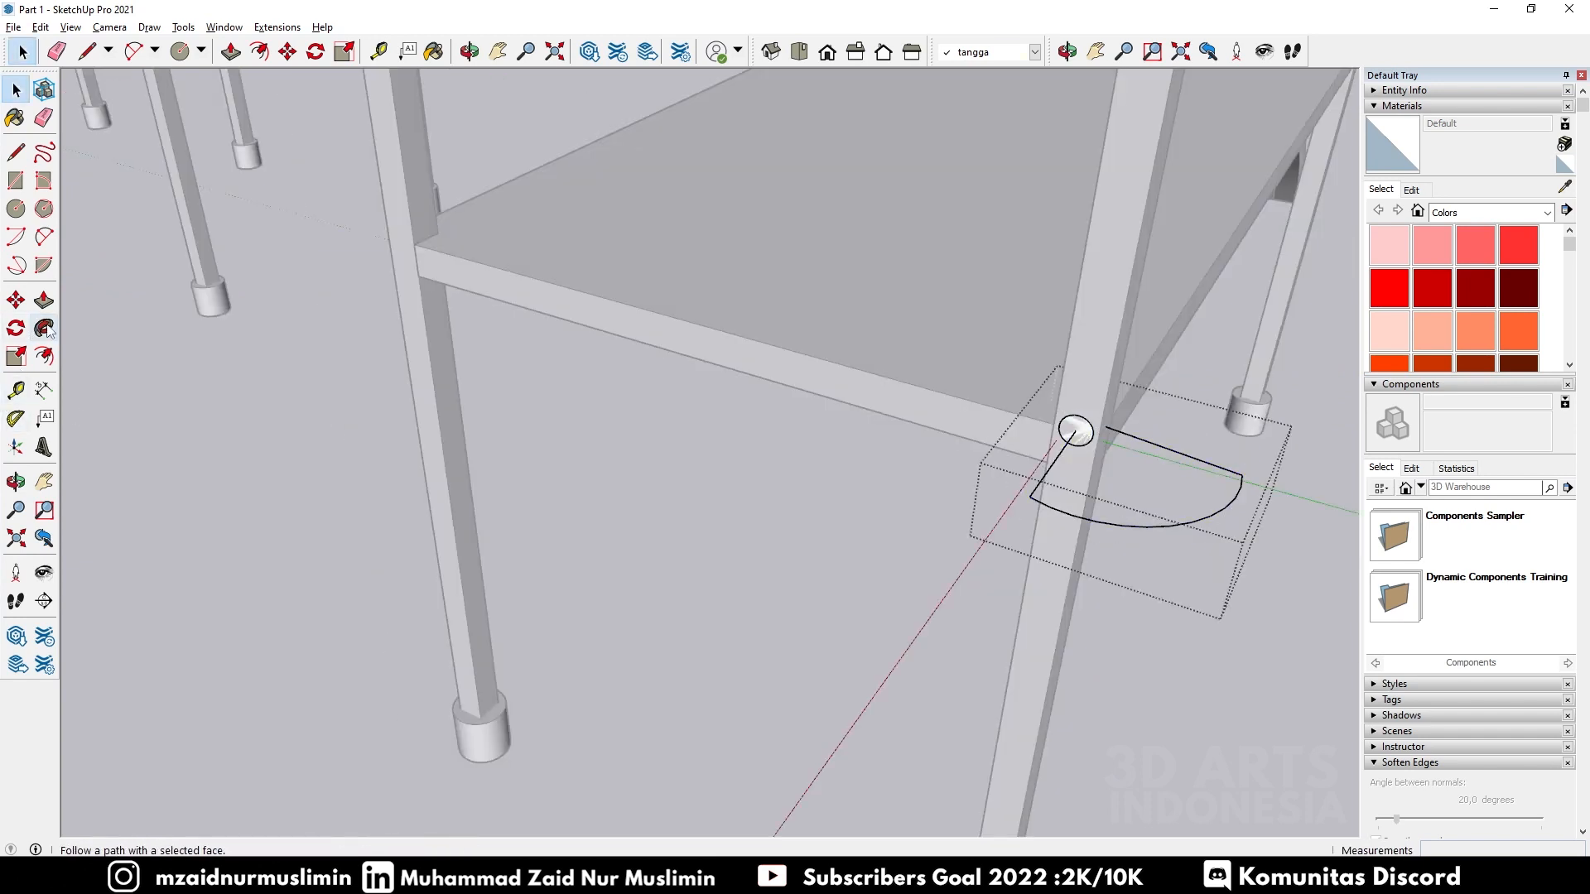
drag(1076, 432, 1108, 431)
Step: Copy the climbing rung 0.15 m up the post and repeat it as an 8x array
scroll(1232, 568, down, 5)
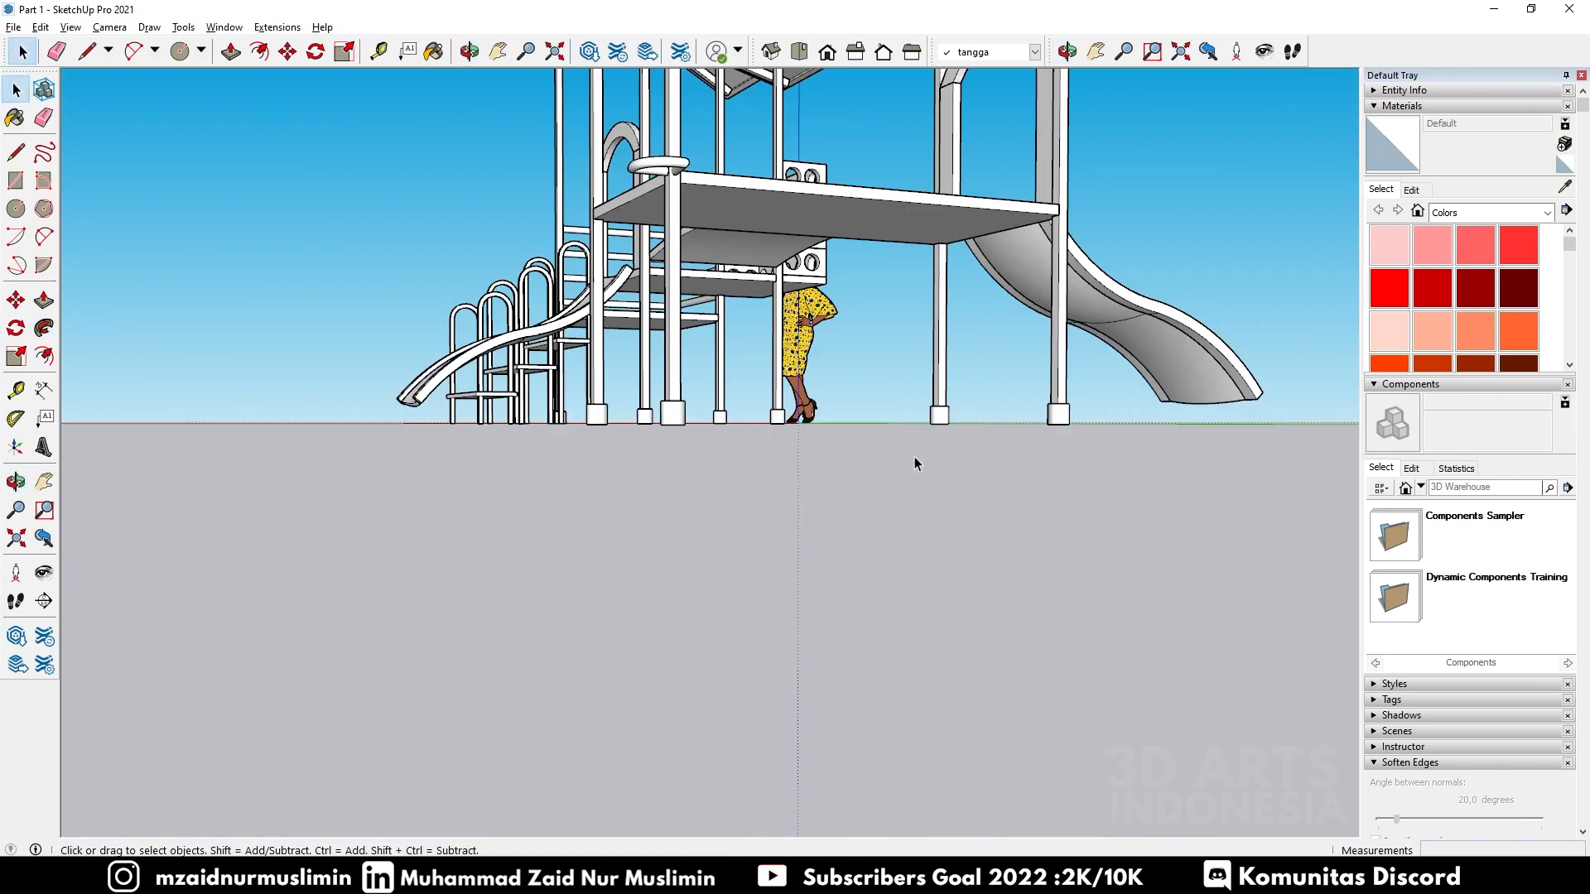
scroll(720, 189, up, 2)
middle_drag(720, 188, 763, 482)
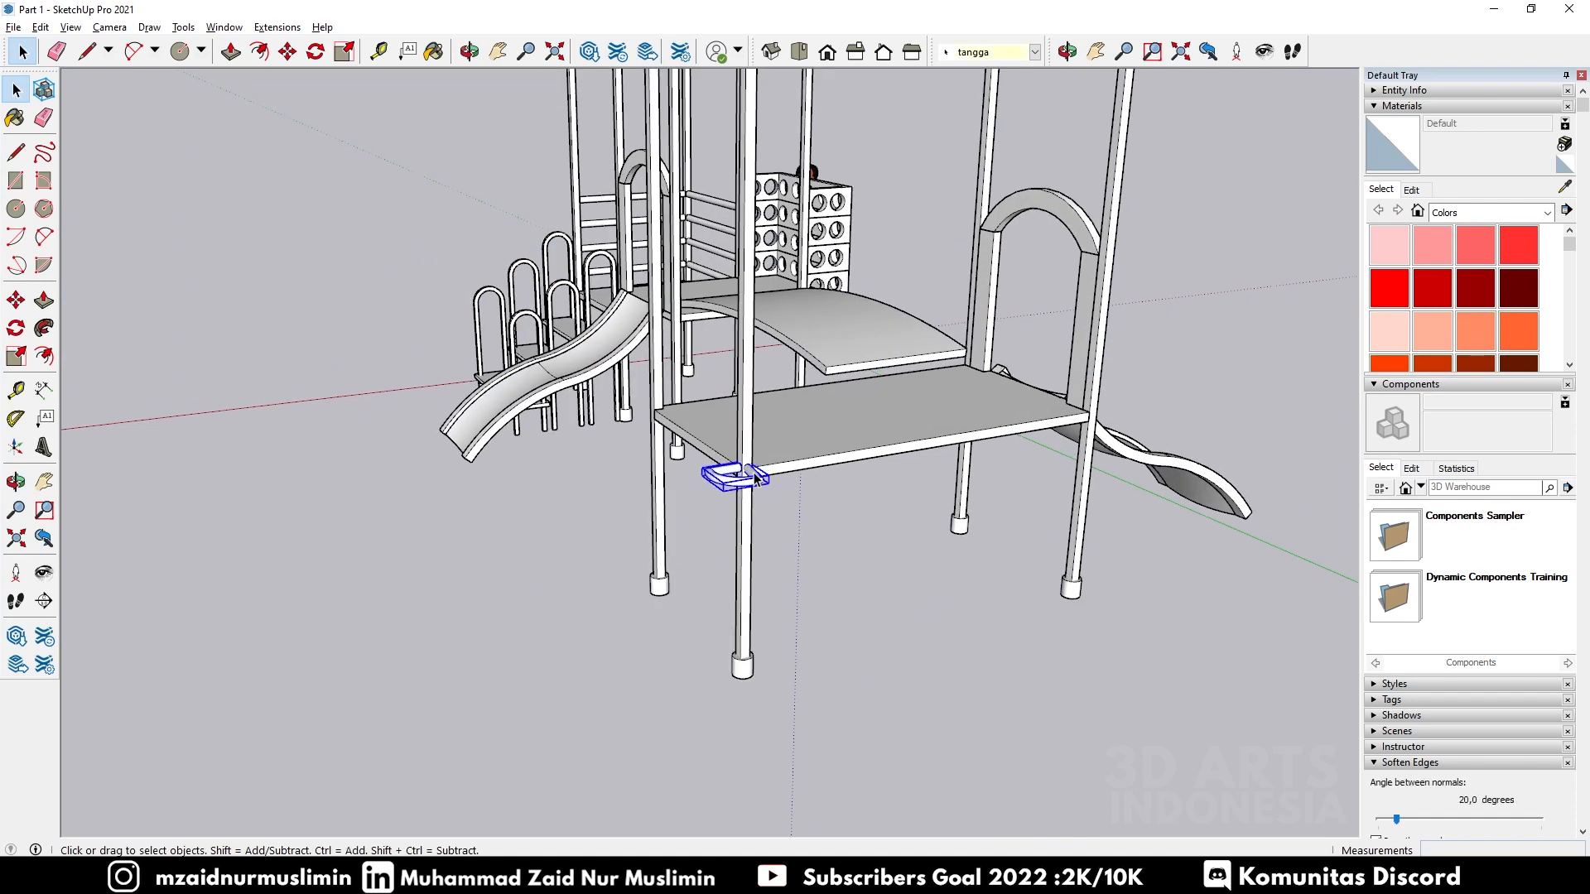
scroll(755, 476, up, 2)
key(m)
key(ctrl)
click(751, 450)
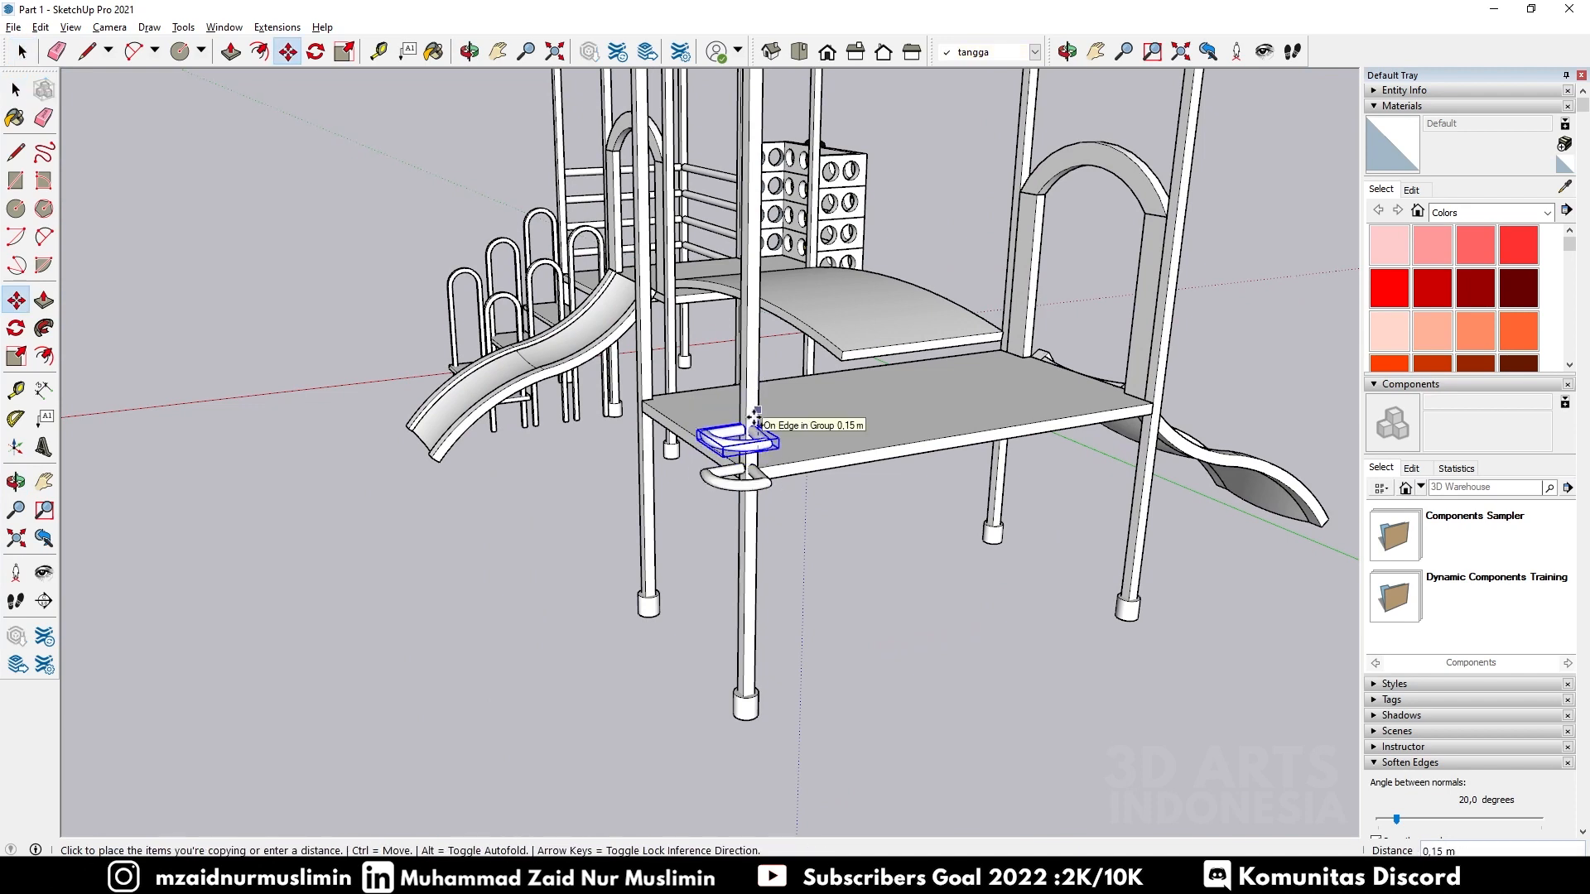
click(753, 418)
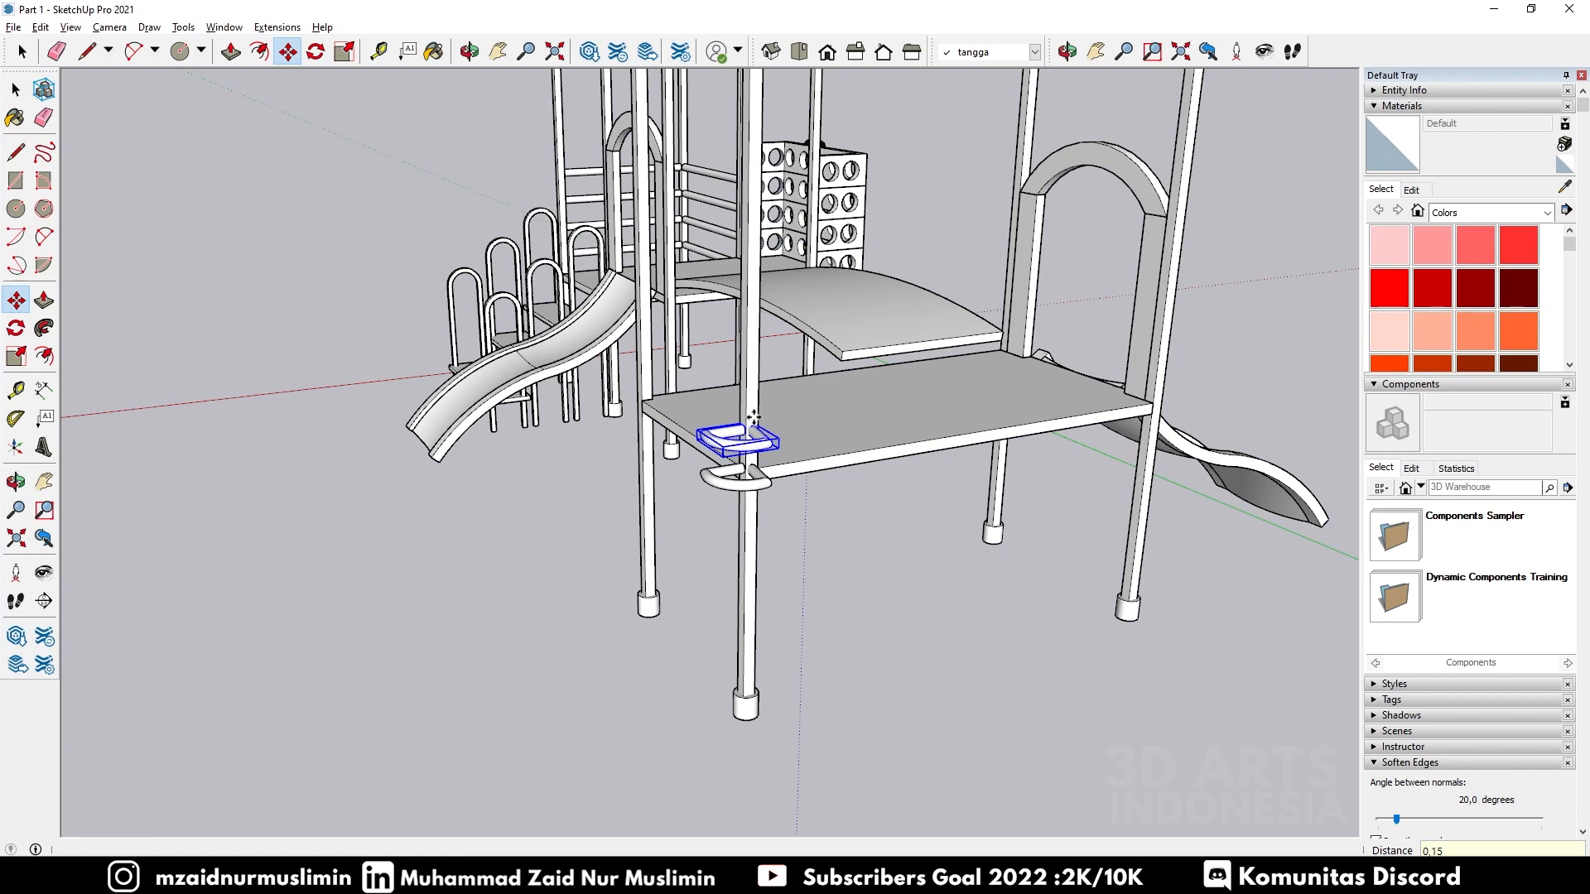
text(8x)
key(Return)
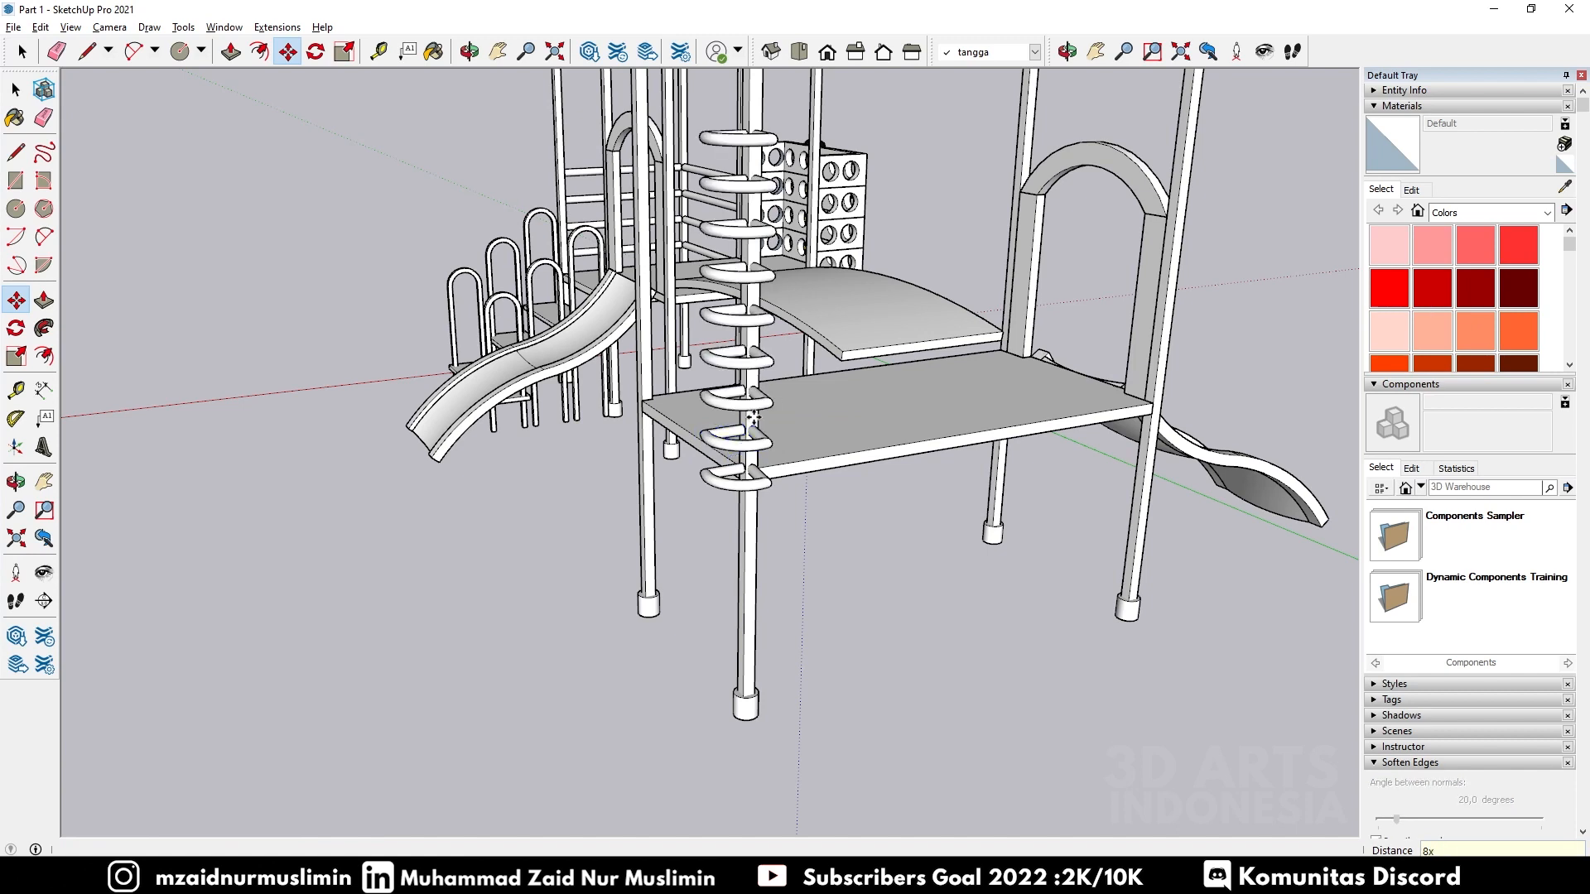
Step: Copy the lowest climbing rung 0.15 m down the corner post and repeat it as a 4x array
scroll(762, 306, down, 2)
middle_drag(770, 319, 1016, 258)
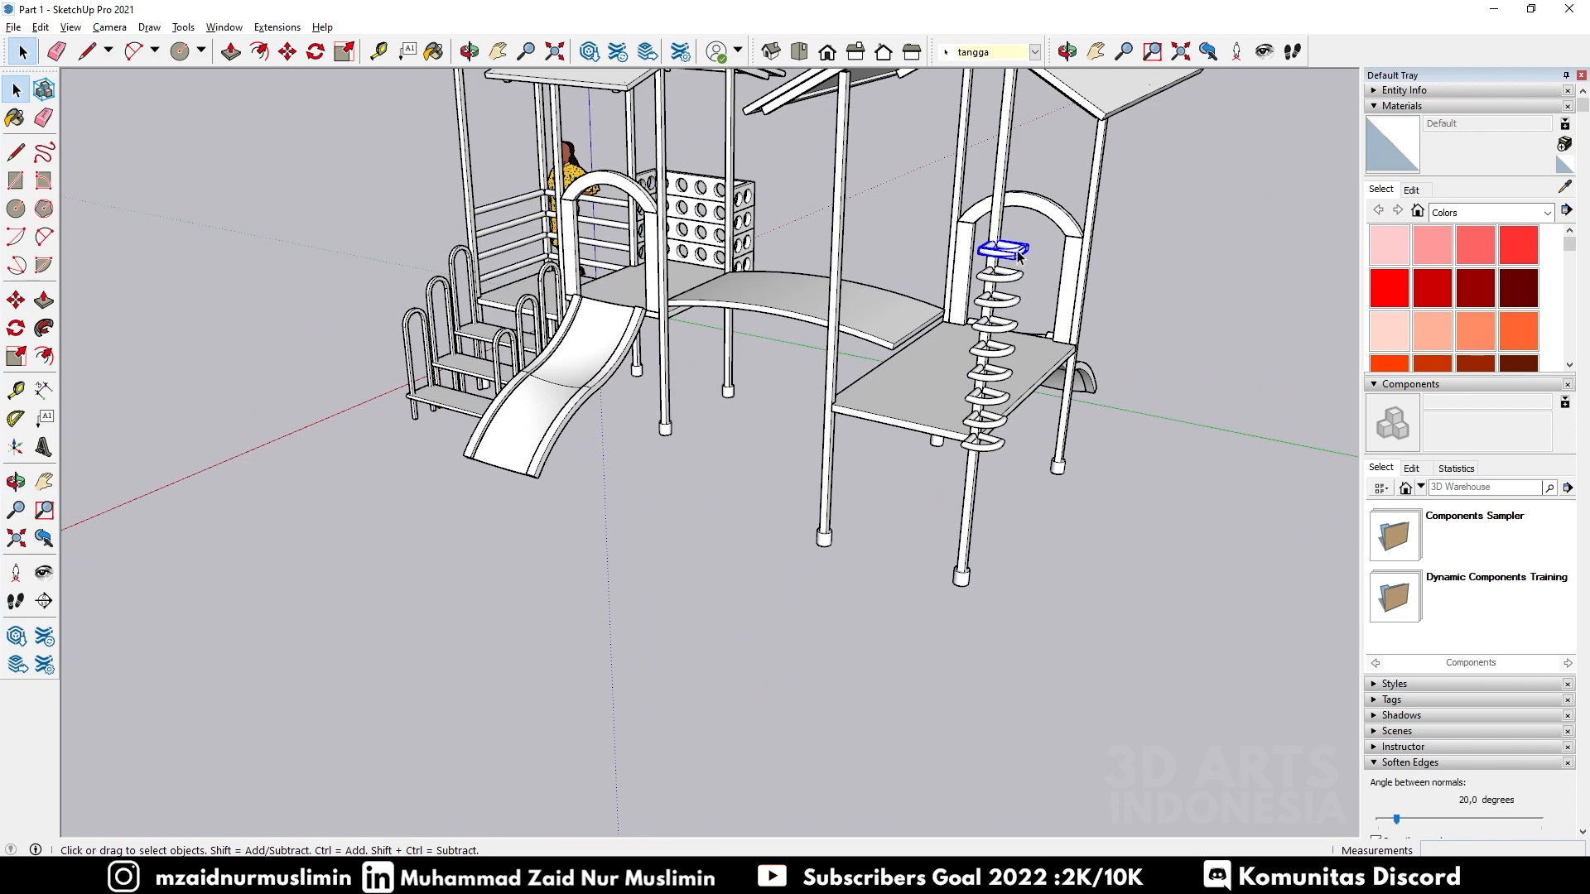
scroll(1015, 261, up, 2)
middle_drag(1011, 286, 1046, 323)
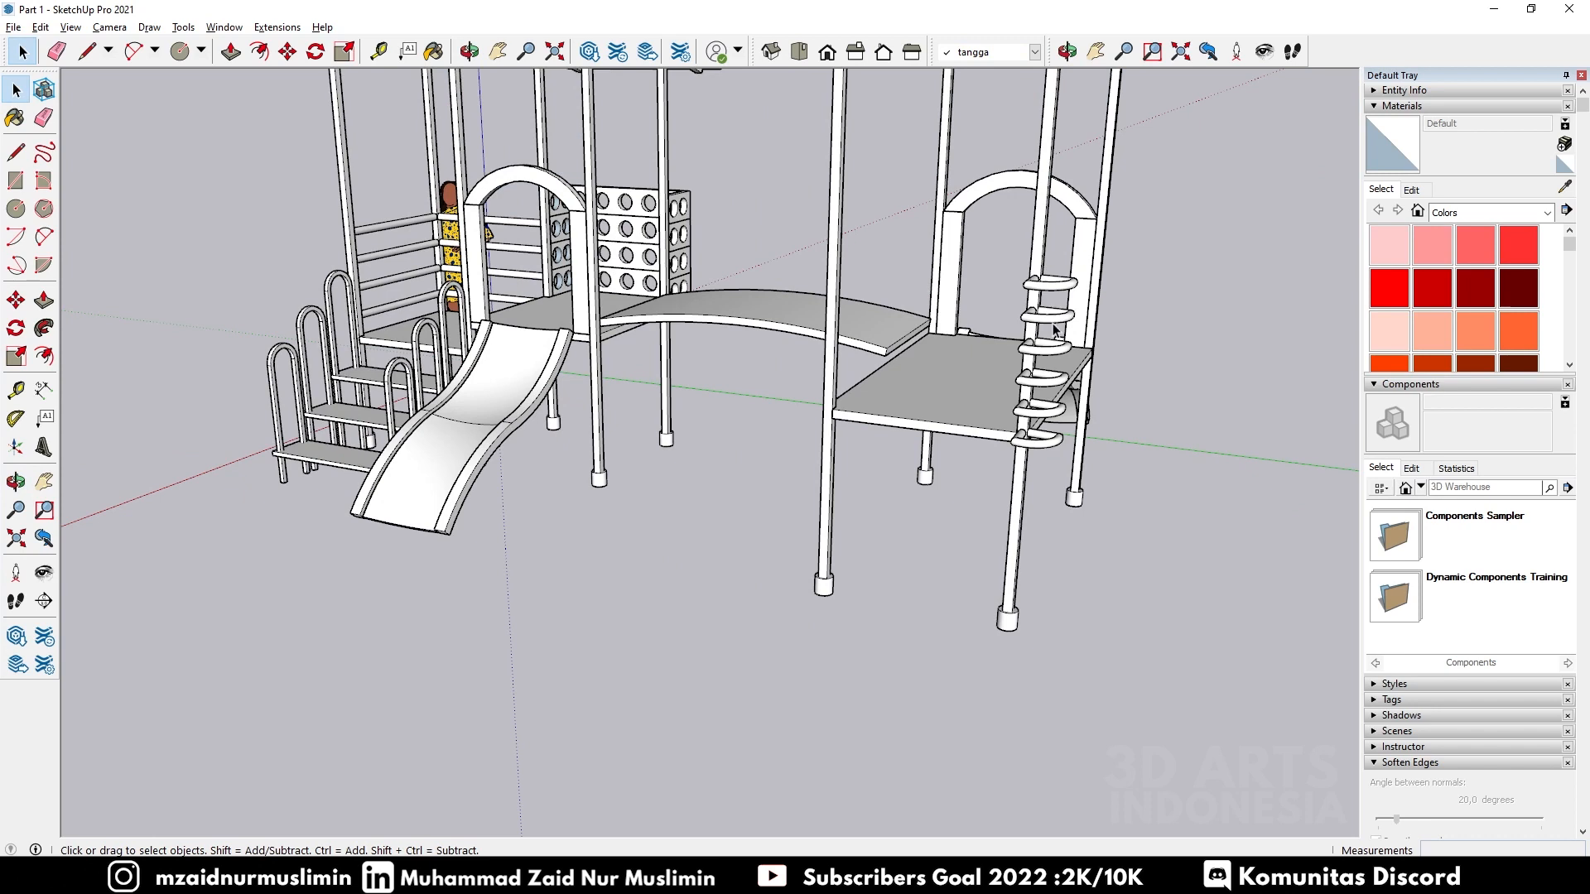
click(1045, 448)
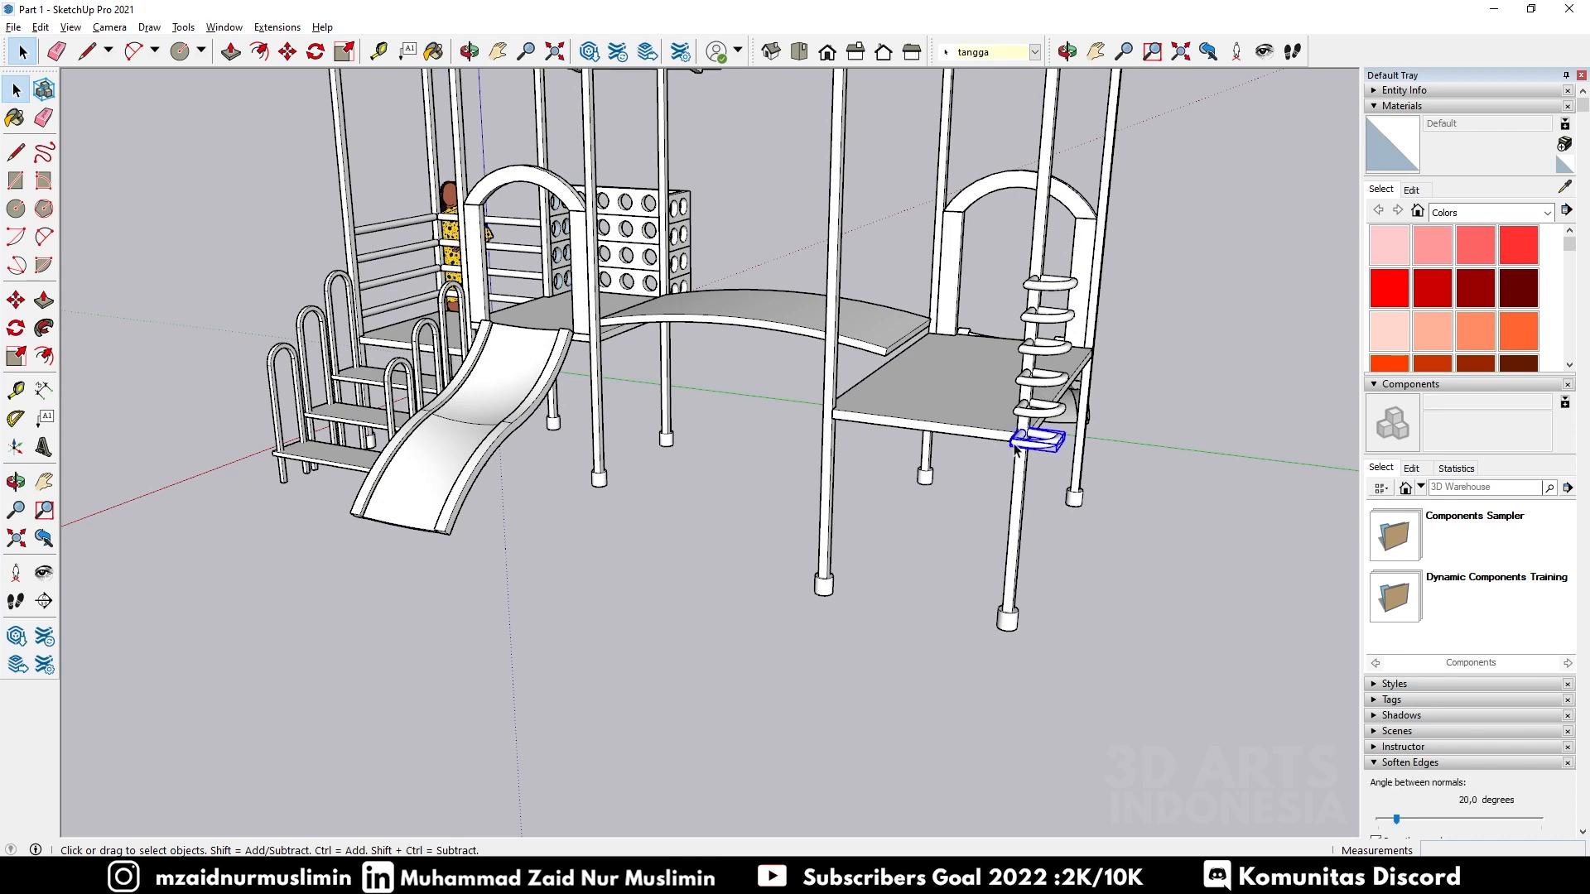
scroll(1022, 460, up, 3)
key(m)
key(ctrl)
click(1018, 456)
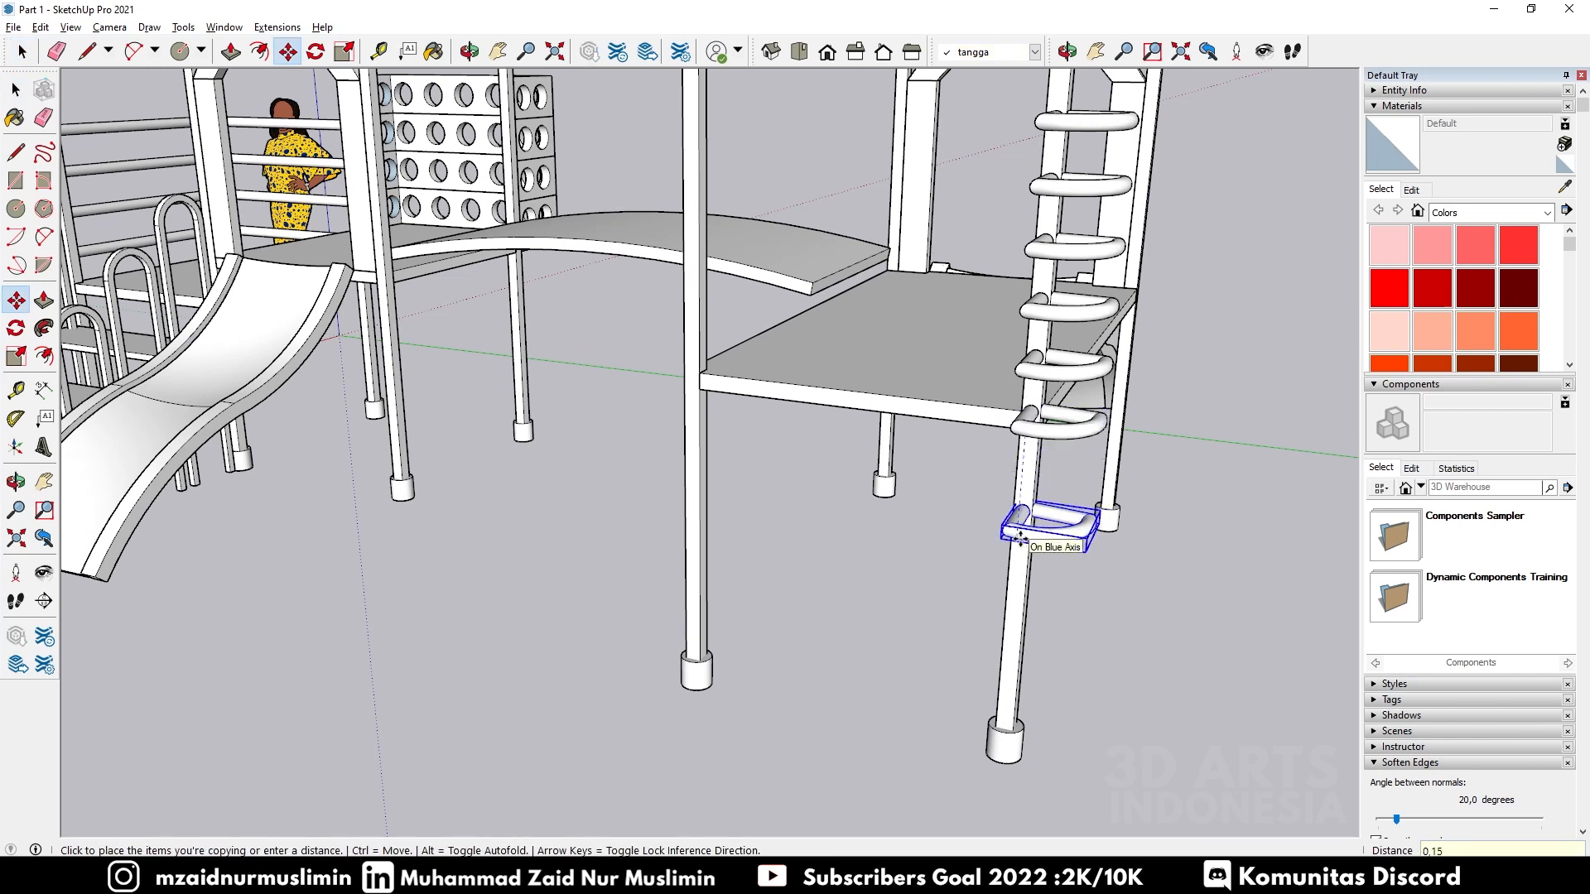
key(Return)
text(4x)
key(Return)
Step: Extend the rungs toward the post's base by copying the lowest one 0.15 m down as a 2x array
scroll(1161, 546, down, 3)
middle_drag(1160, 546, 910, 466)
key(m)
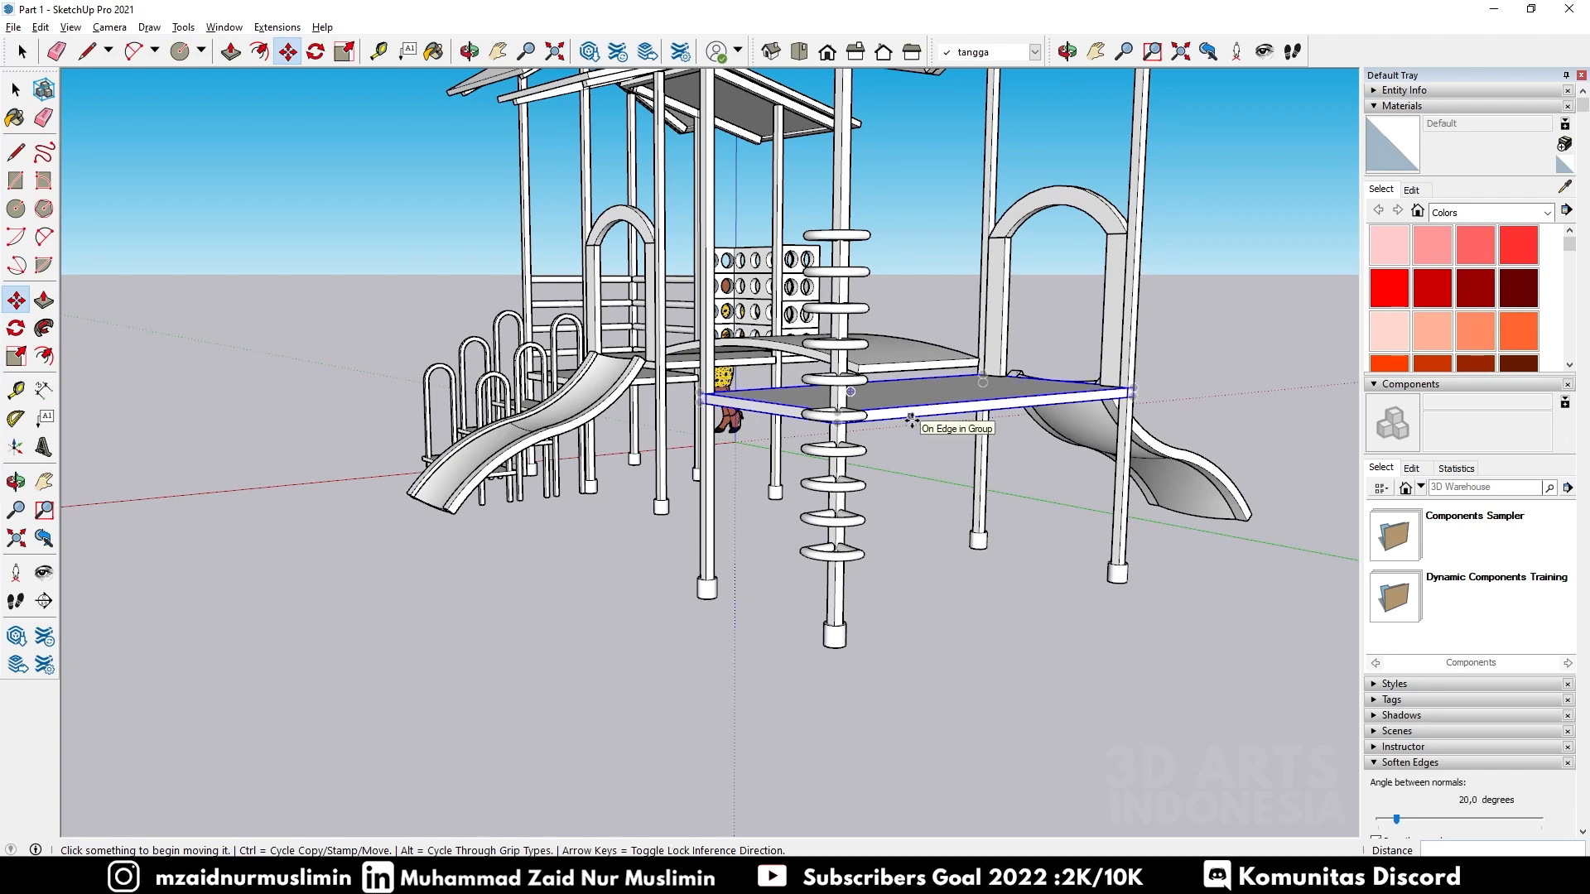
mouse_move(982, 403)
middle_down()
mouse_move(876, 632)
mouse_move(1002, 476)
mouse_move(957, 410)
middle_up()
scroll(898, 529, down, 3)
key(space)
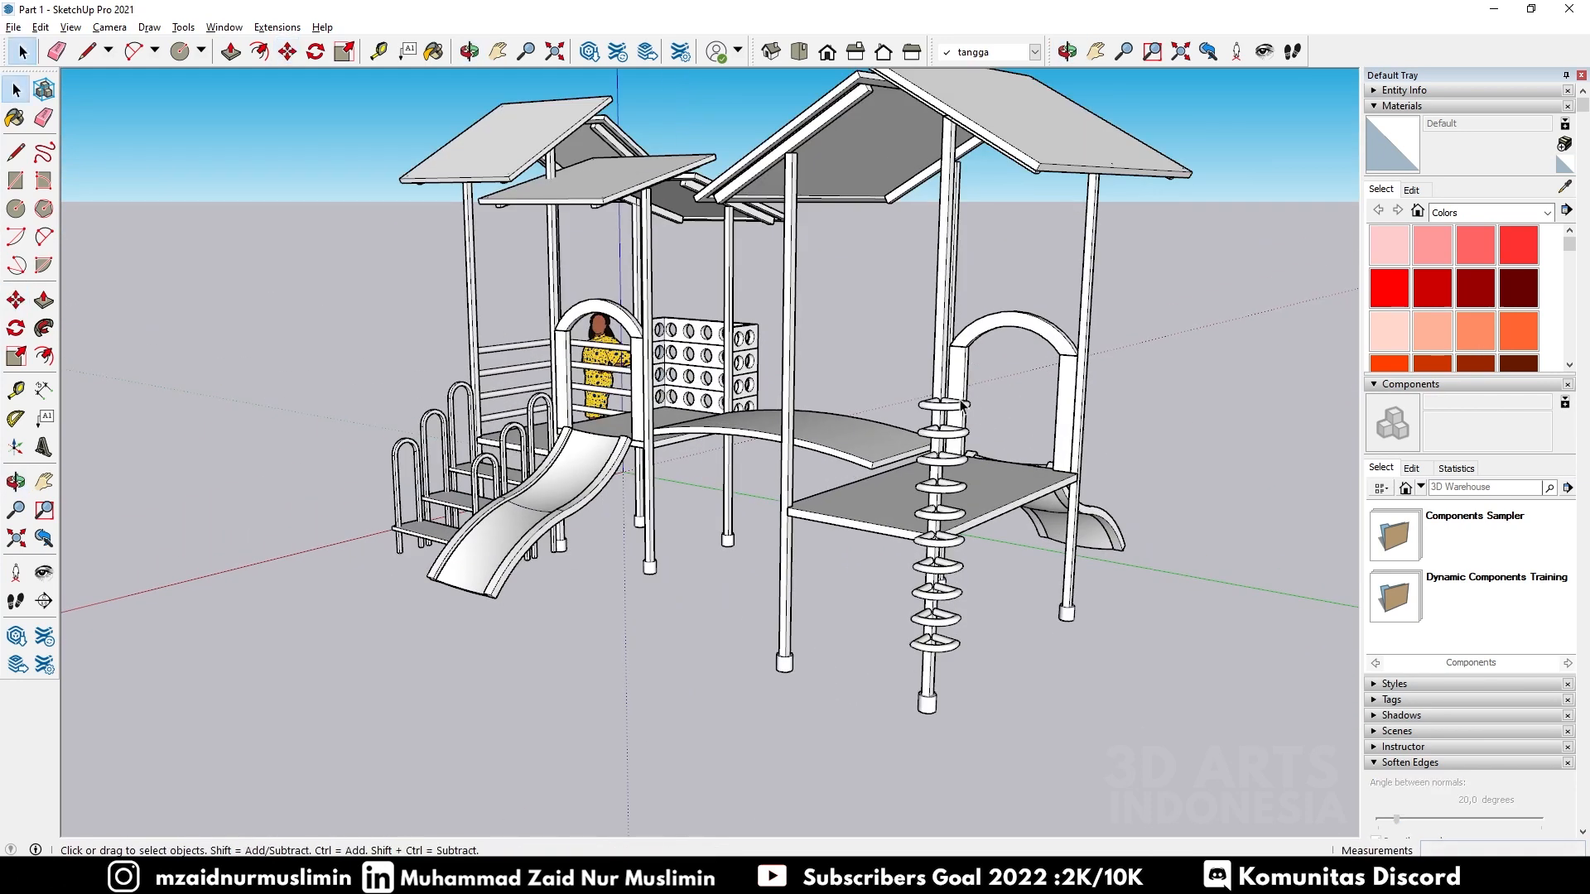
scroll(957, 421, up, 2)
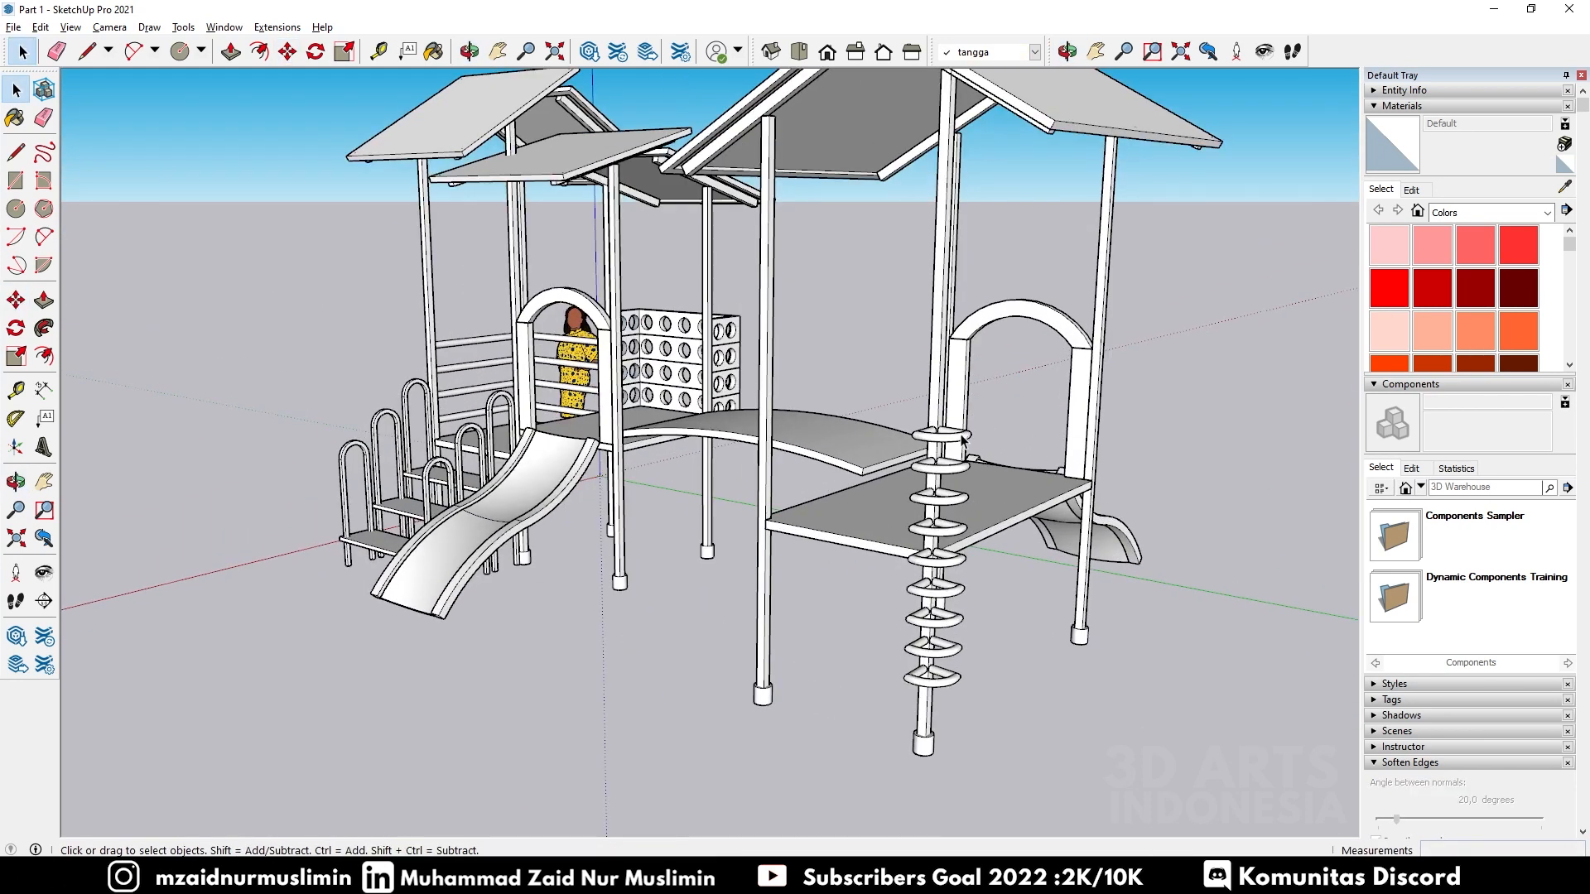
middle_drag(951, 556, 1021, 569)
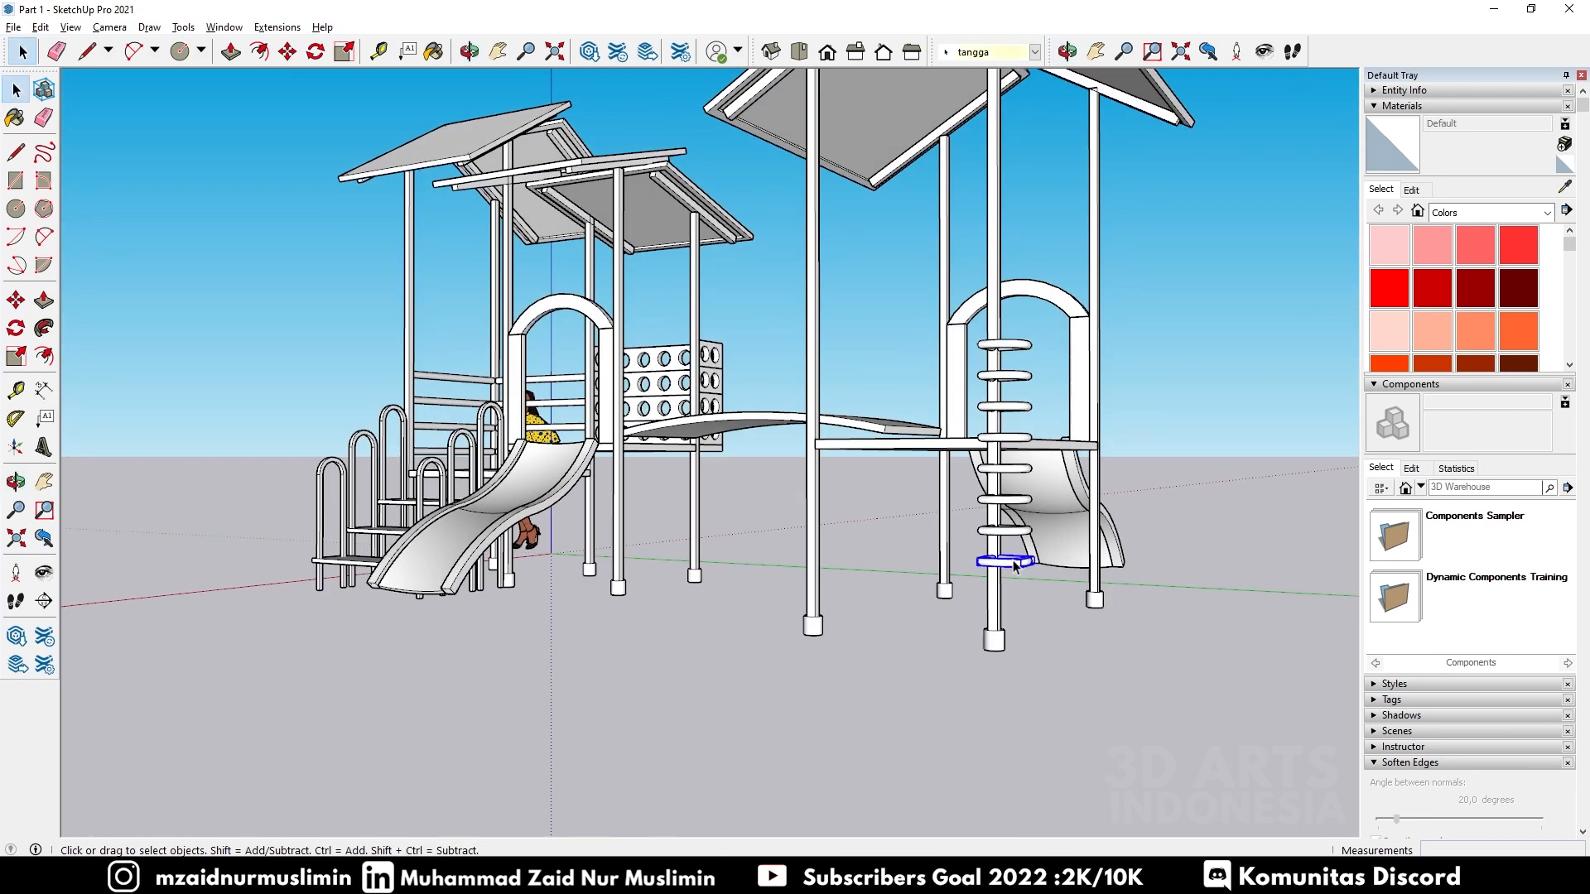
scroll(1011, 560, up, 3)
key(m)
click(994, 589)
key(ctrl)
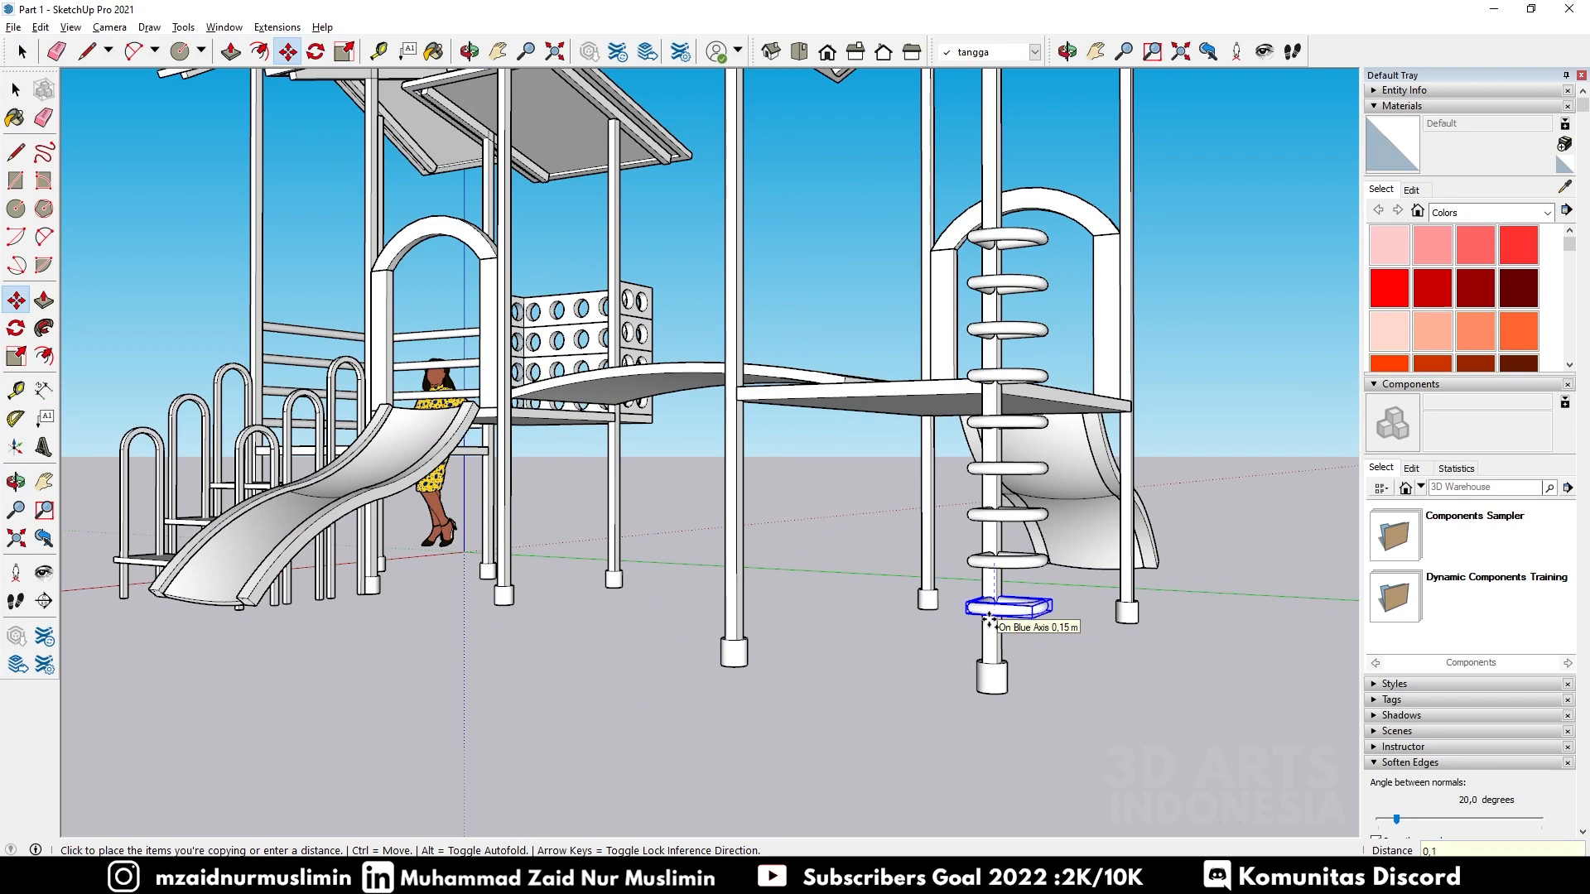
click(990, 619)
text(2x)
key(Return)
key(space)
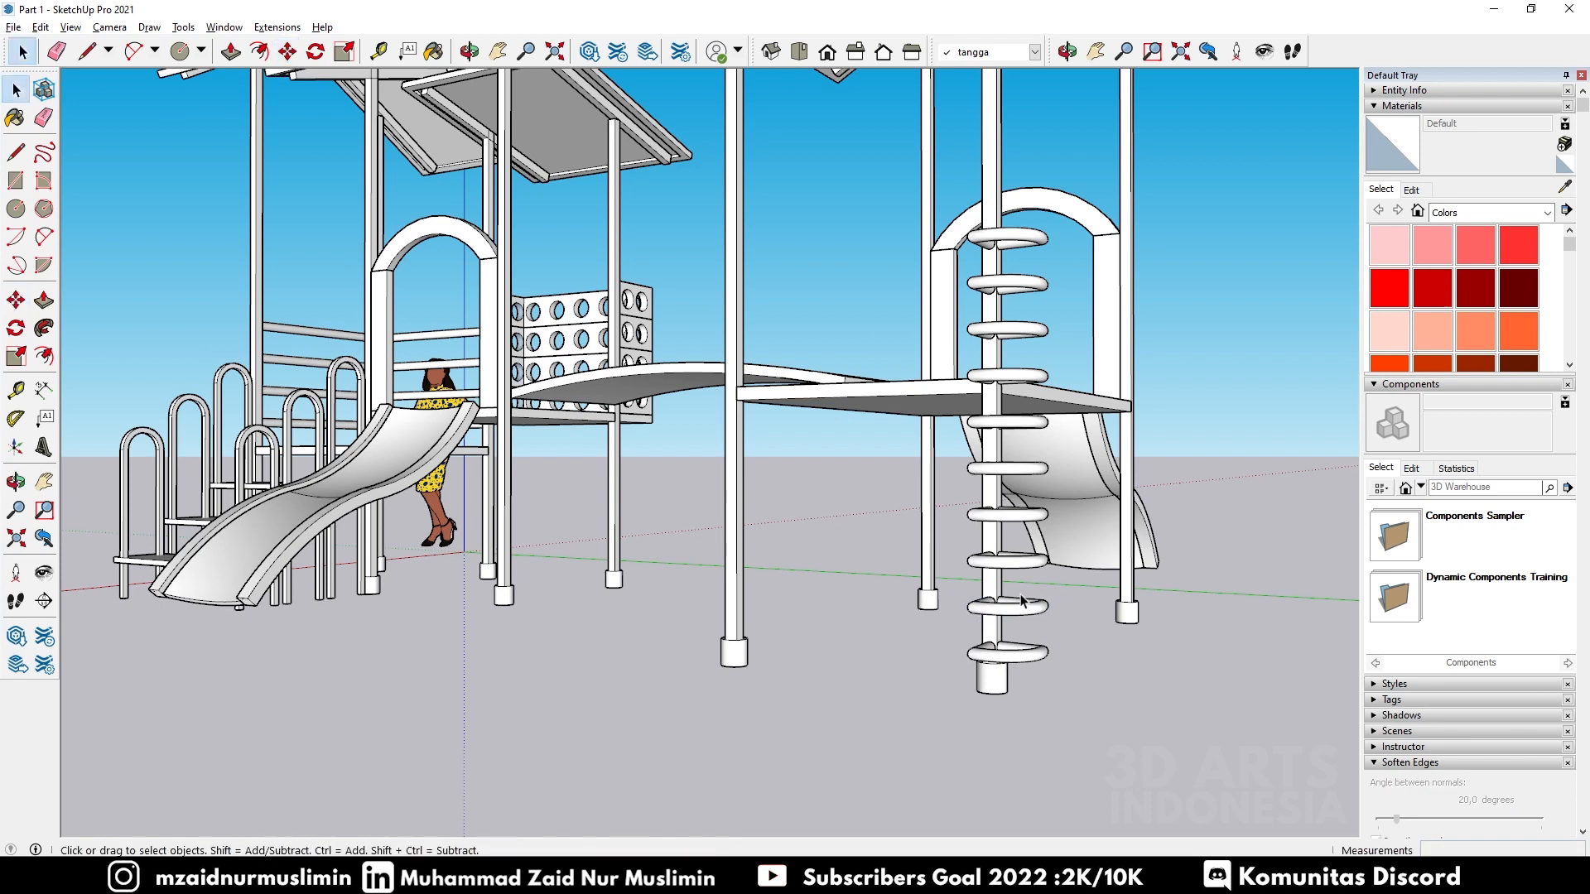
Step: Open the curved bridge's group for editing and select its curved side face on the slide side
middle_drag(1027, 525, 994, 674)
scroll(994, 674, down, 5)
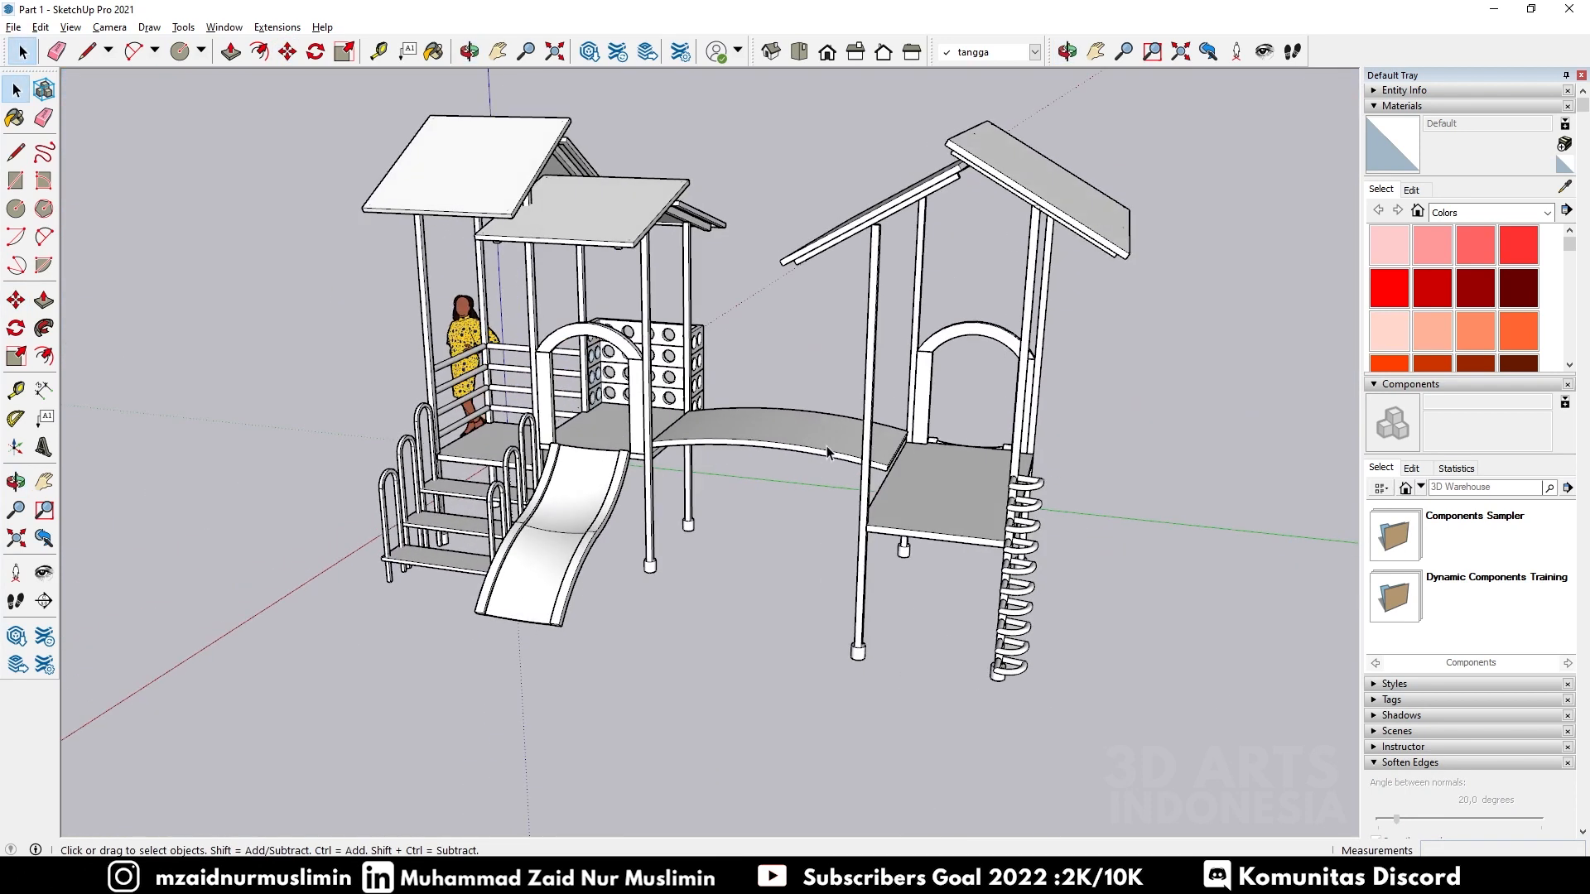
middle_drag(823, 455, 1119, 375)
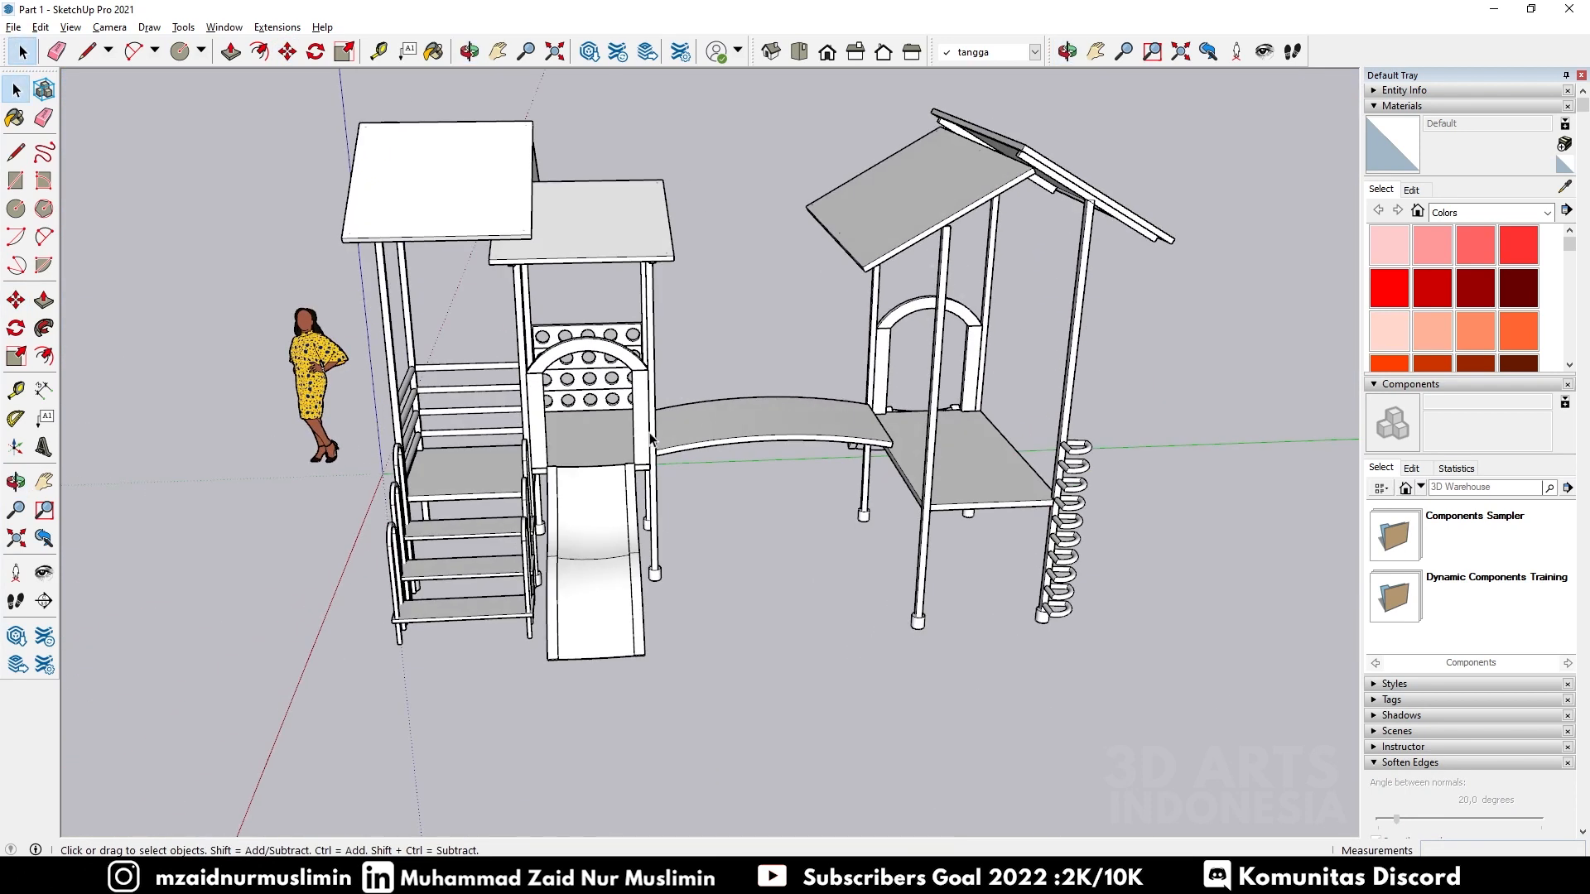
scroll(743, 404, up, 6)
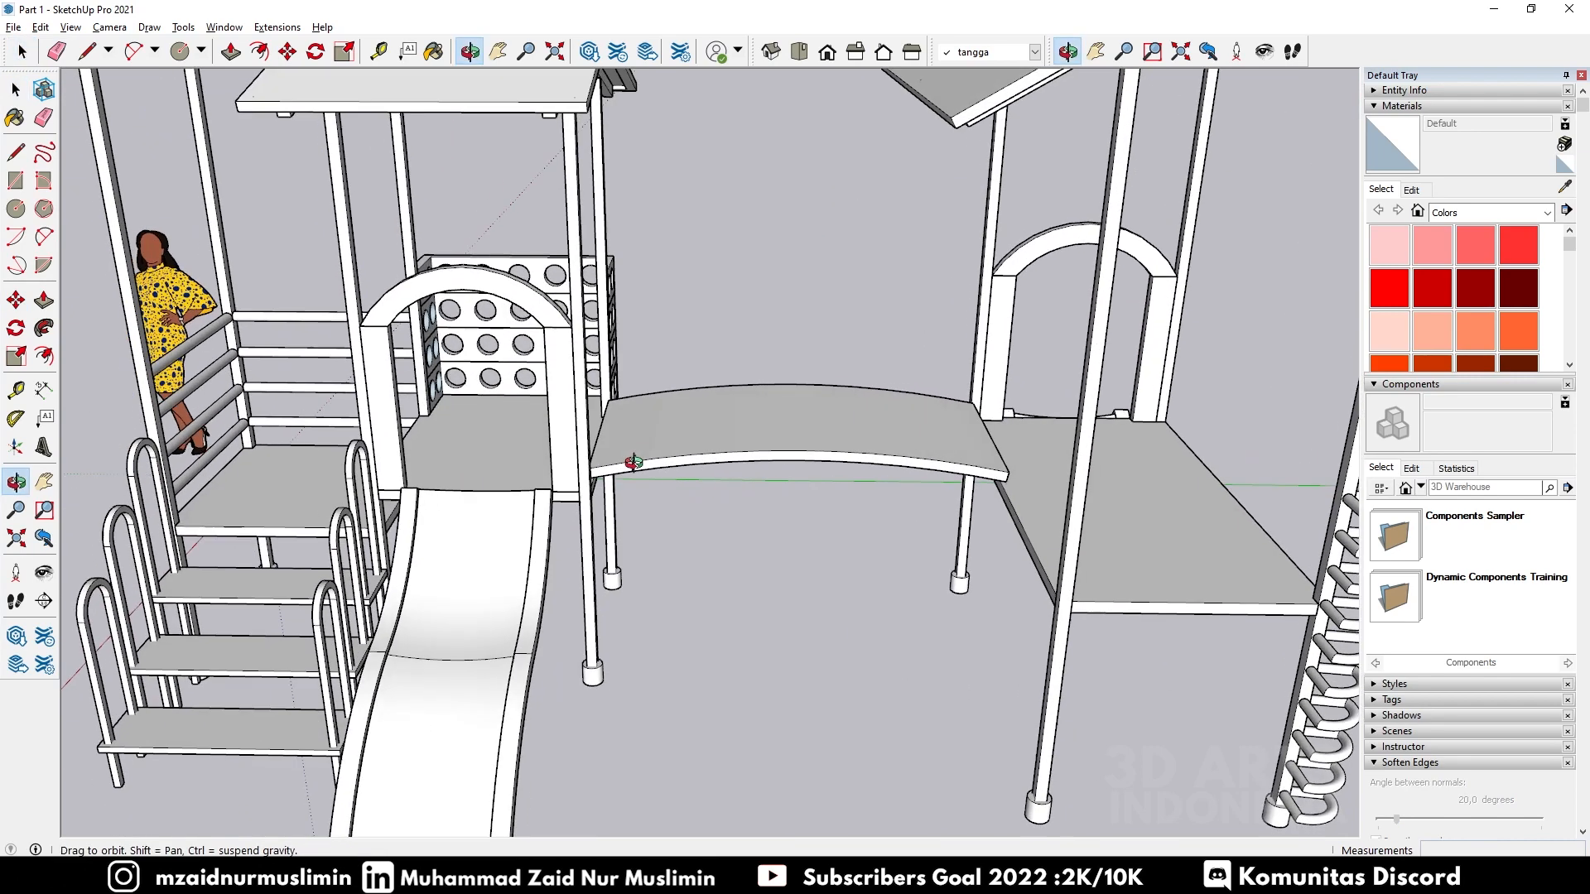
middle_drag(667, 409, 472, 459)
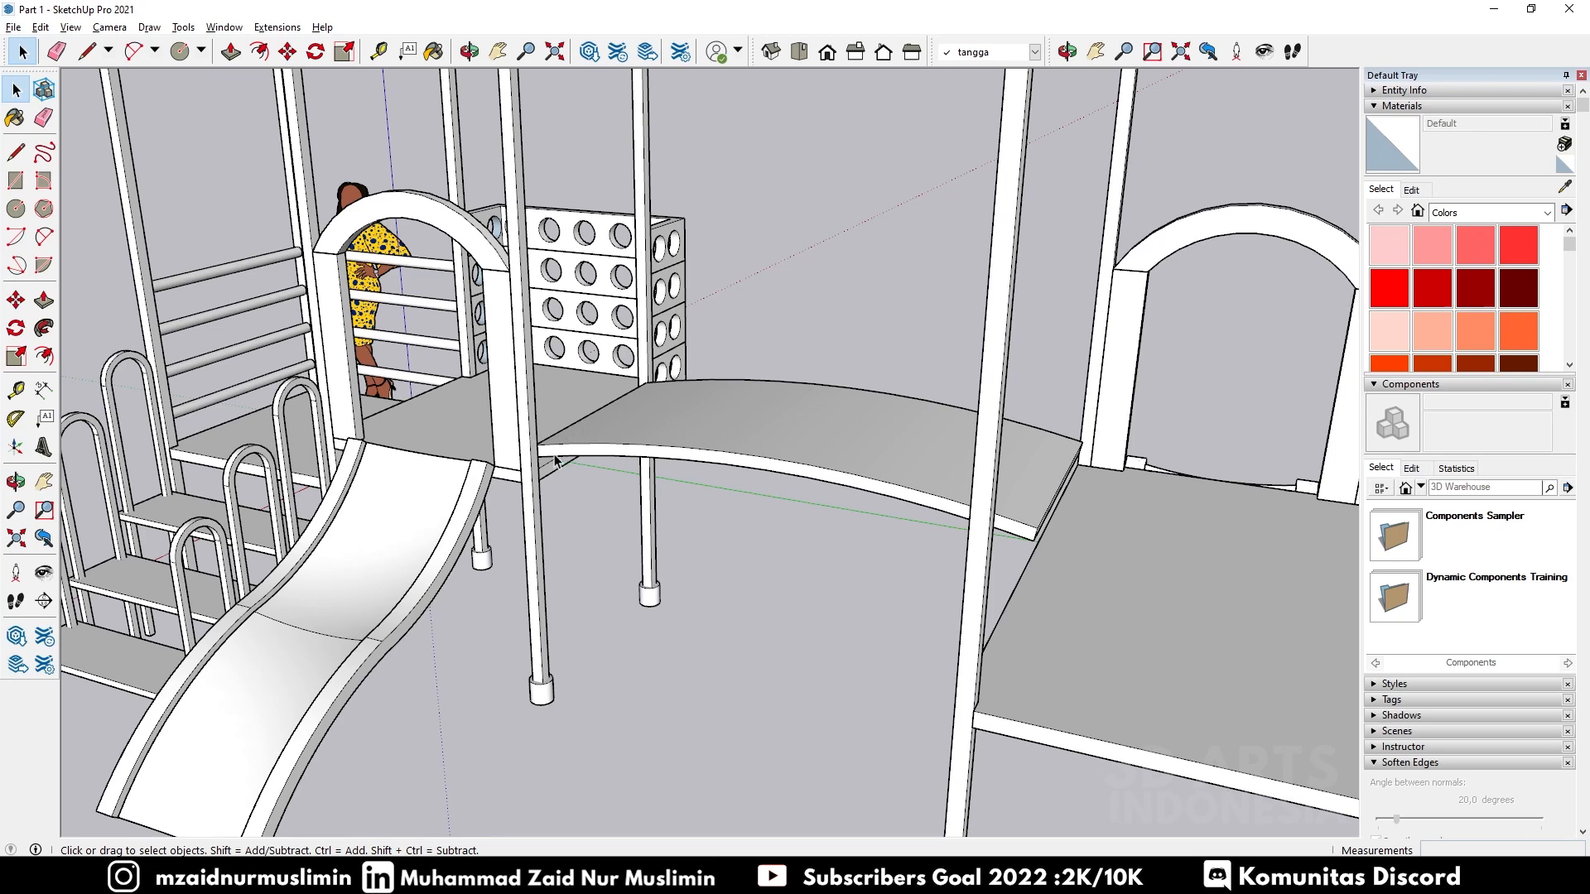
middle_drag(621, 448, 464, 474)
scroll(454, 473, up, 2)
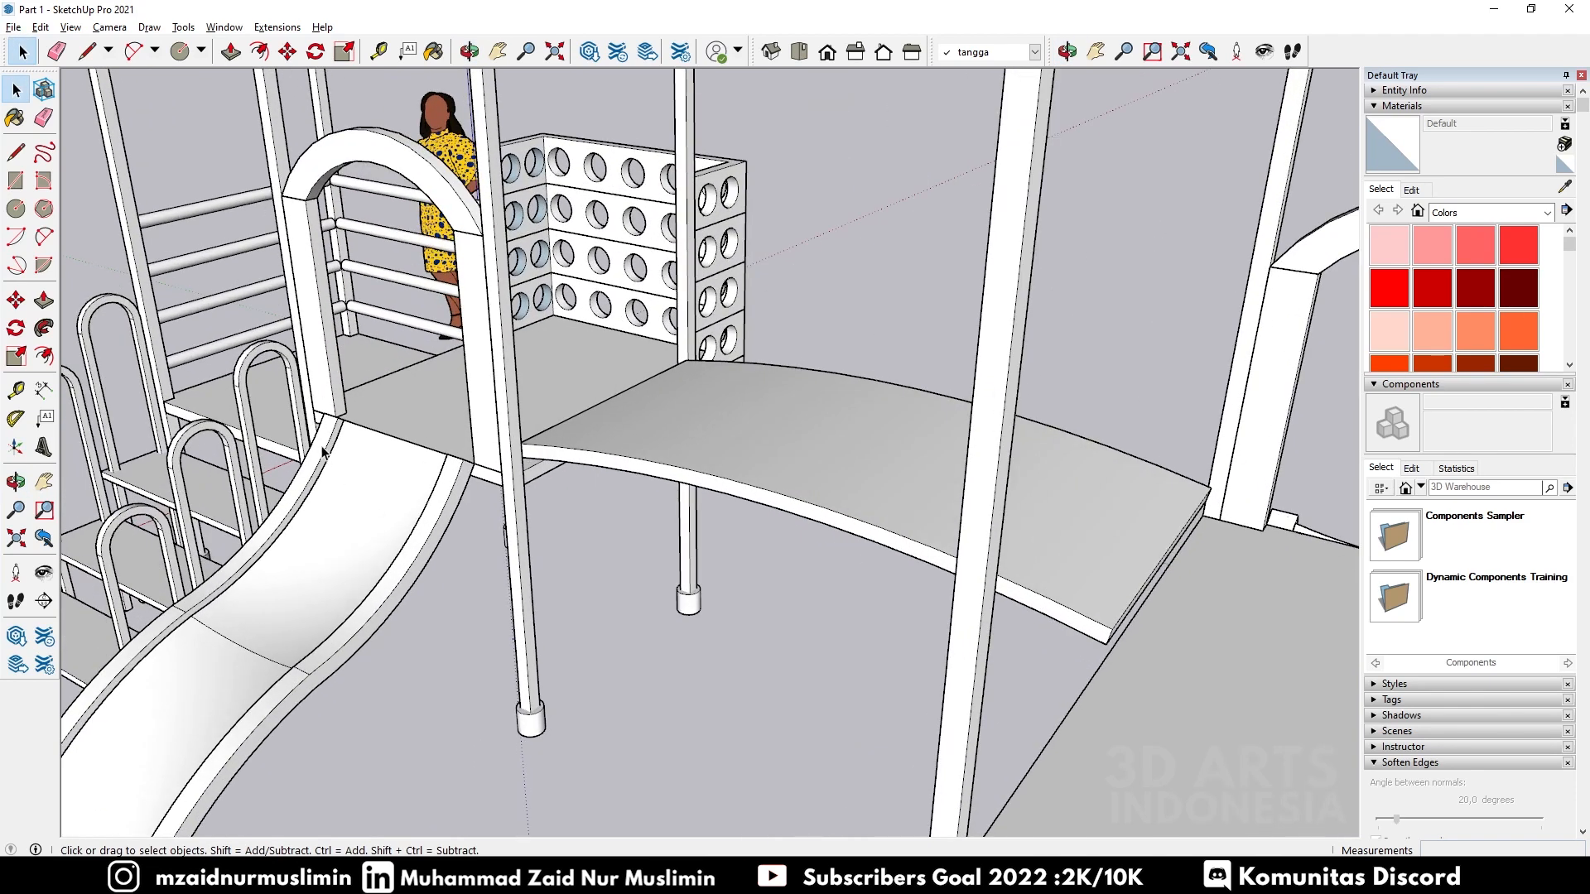
double_click(554, 457)
click(545, 455)
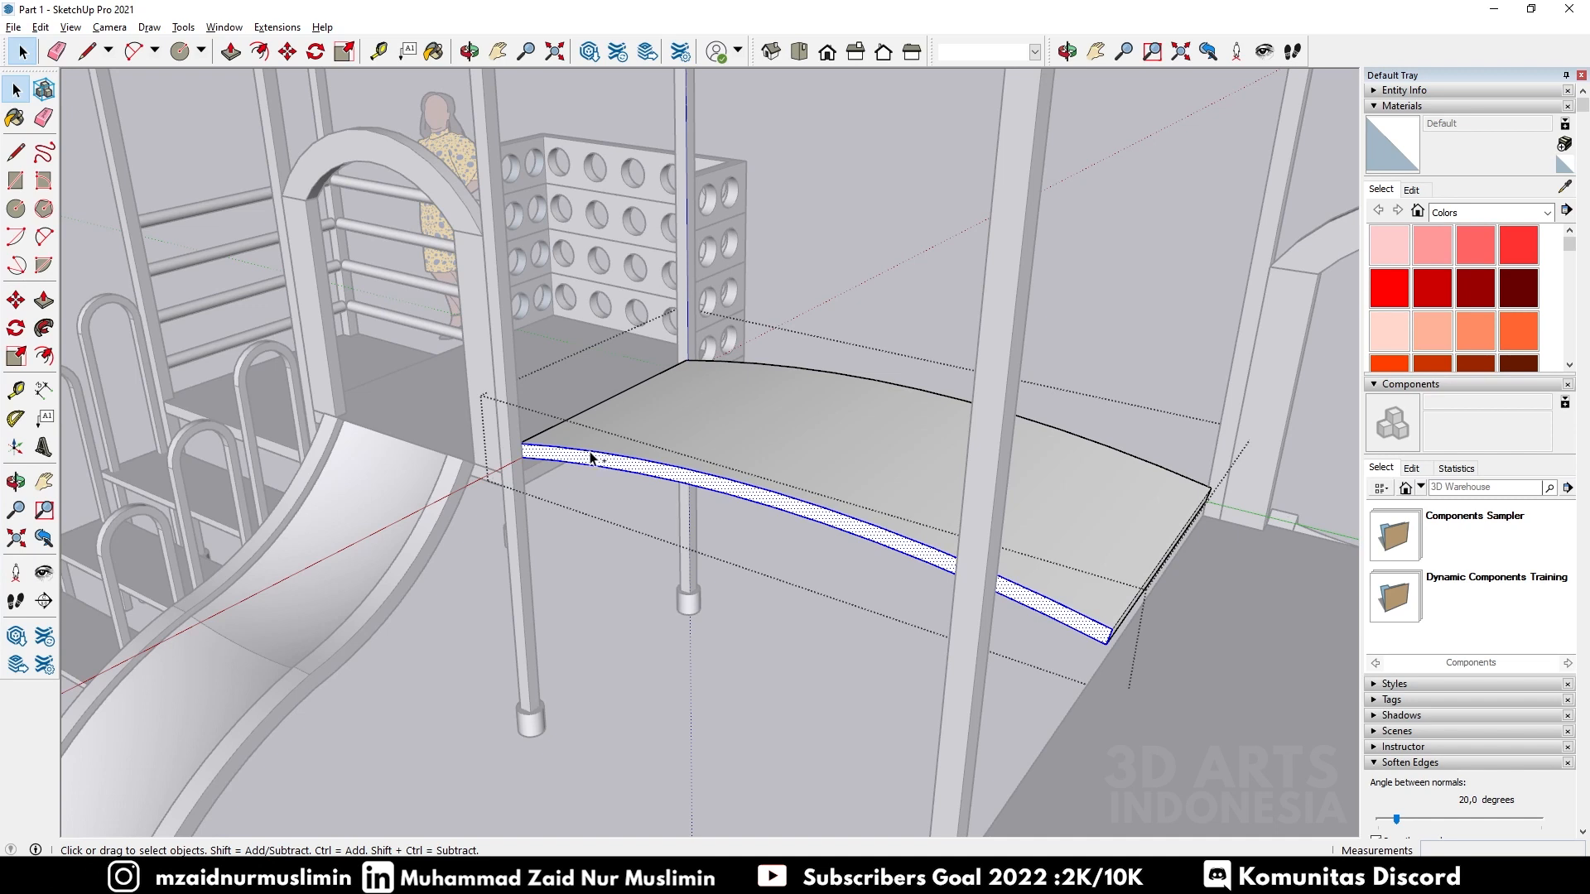
key(l)
click(522, 456)
scroll(523, 456, up, 3)
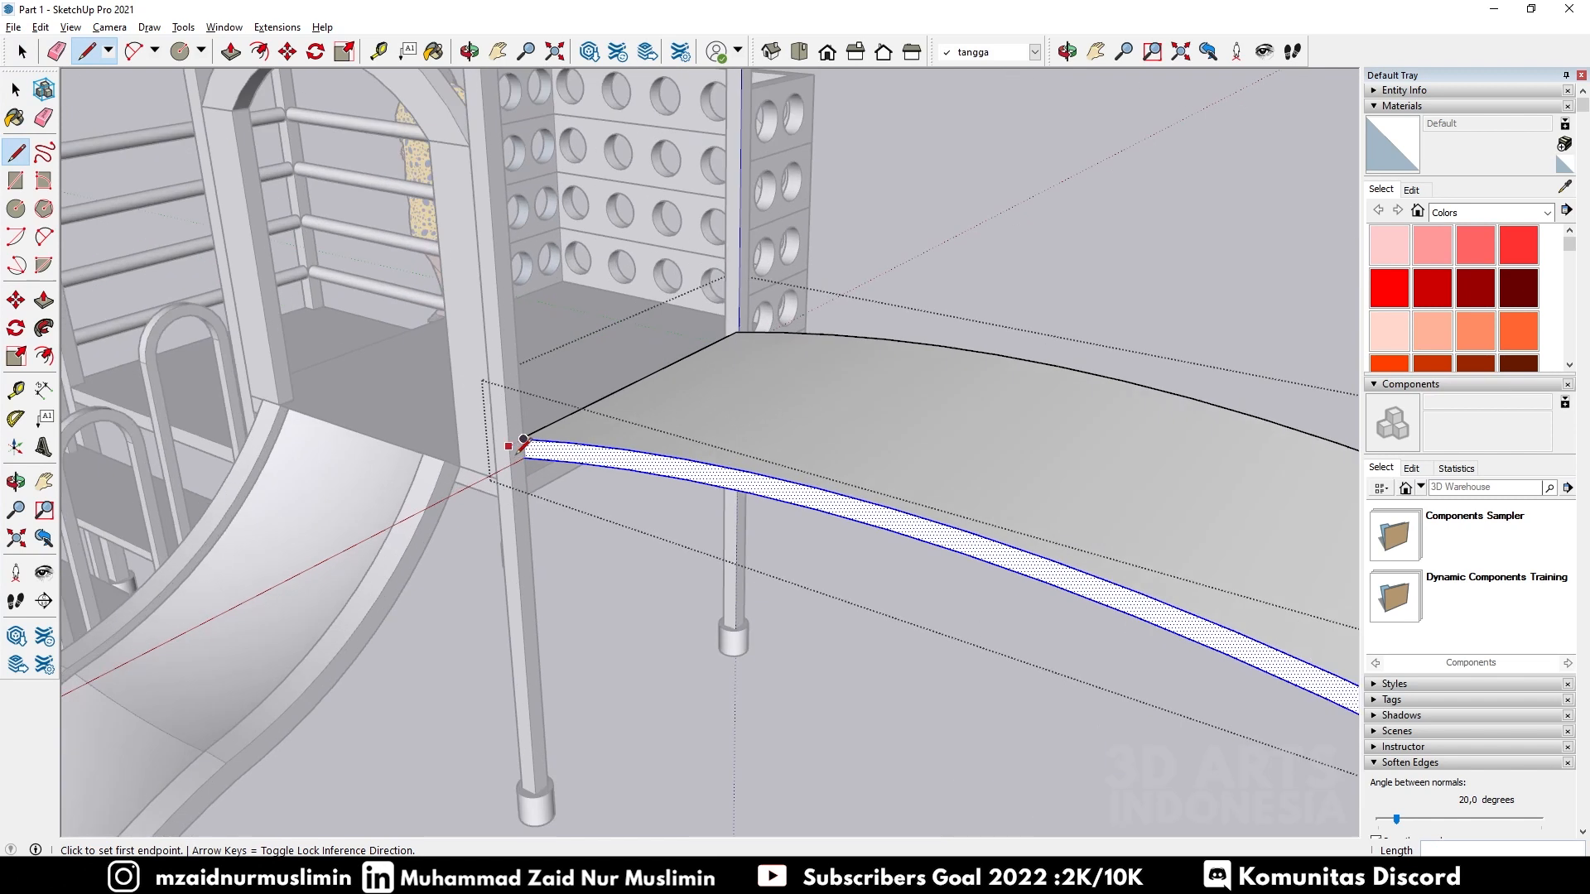
click(523, 445)
scroll(529, 431, down, 3)
key(space)
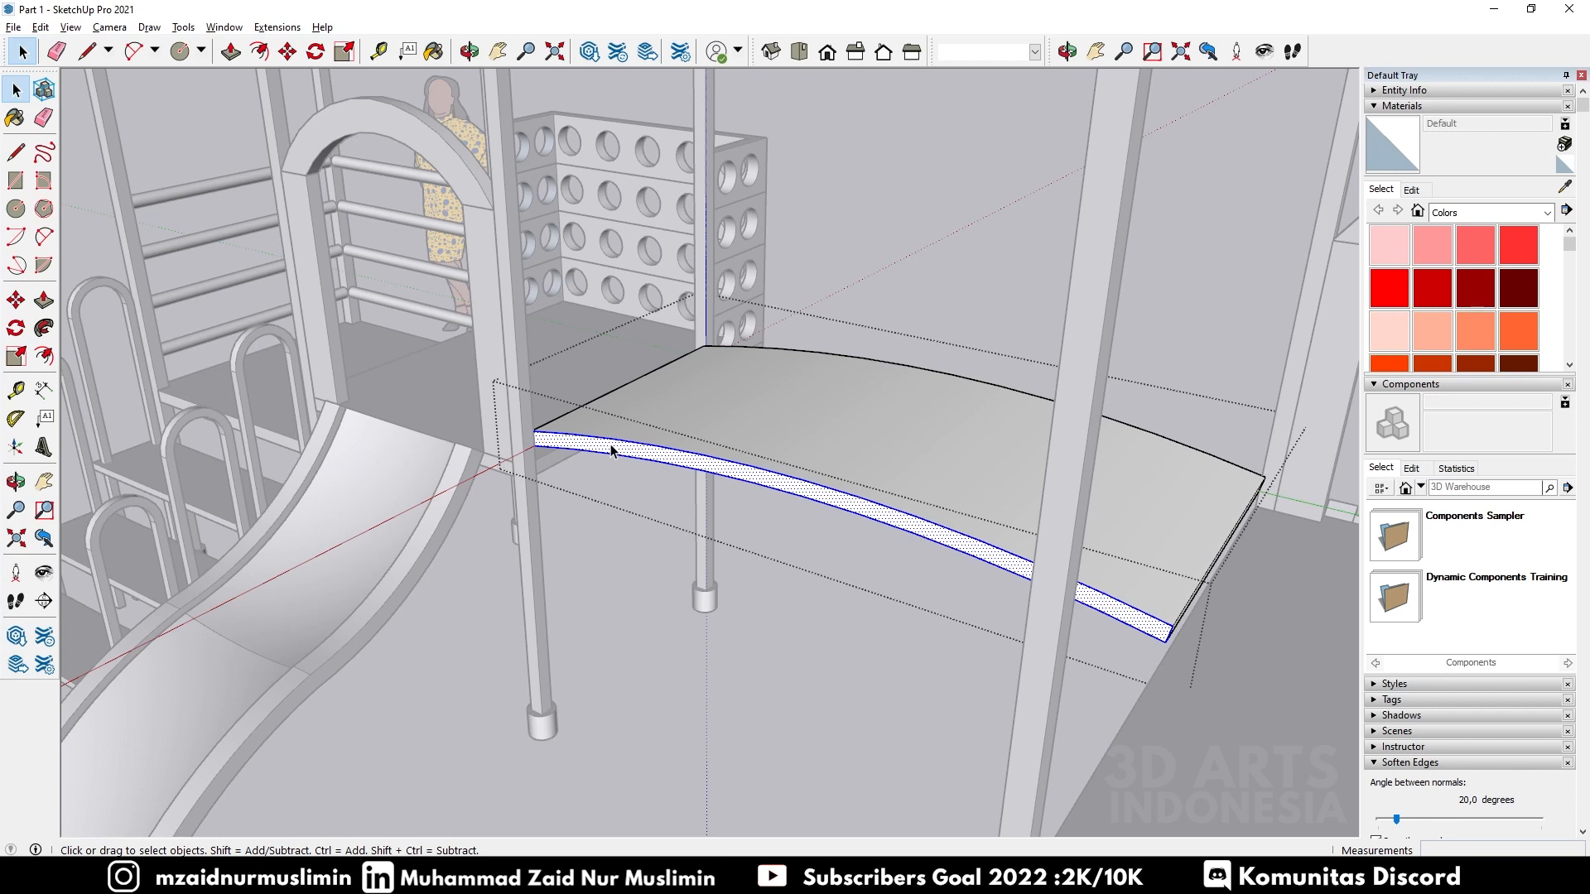
Step: Copy the selected side face out of the bridge group and paste it in the open area in front of the bridge
click(672, 551)
scroll(714, 440, down, 1)
key(ctrl+v)
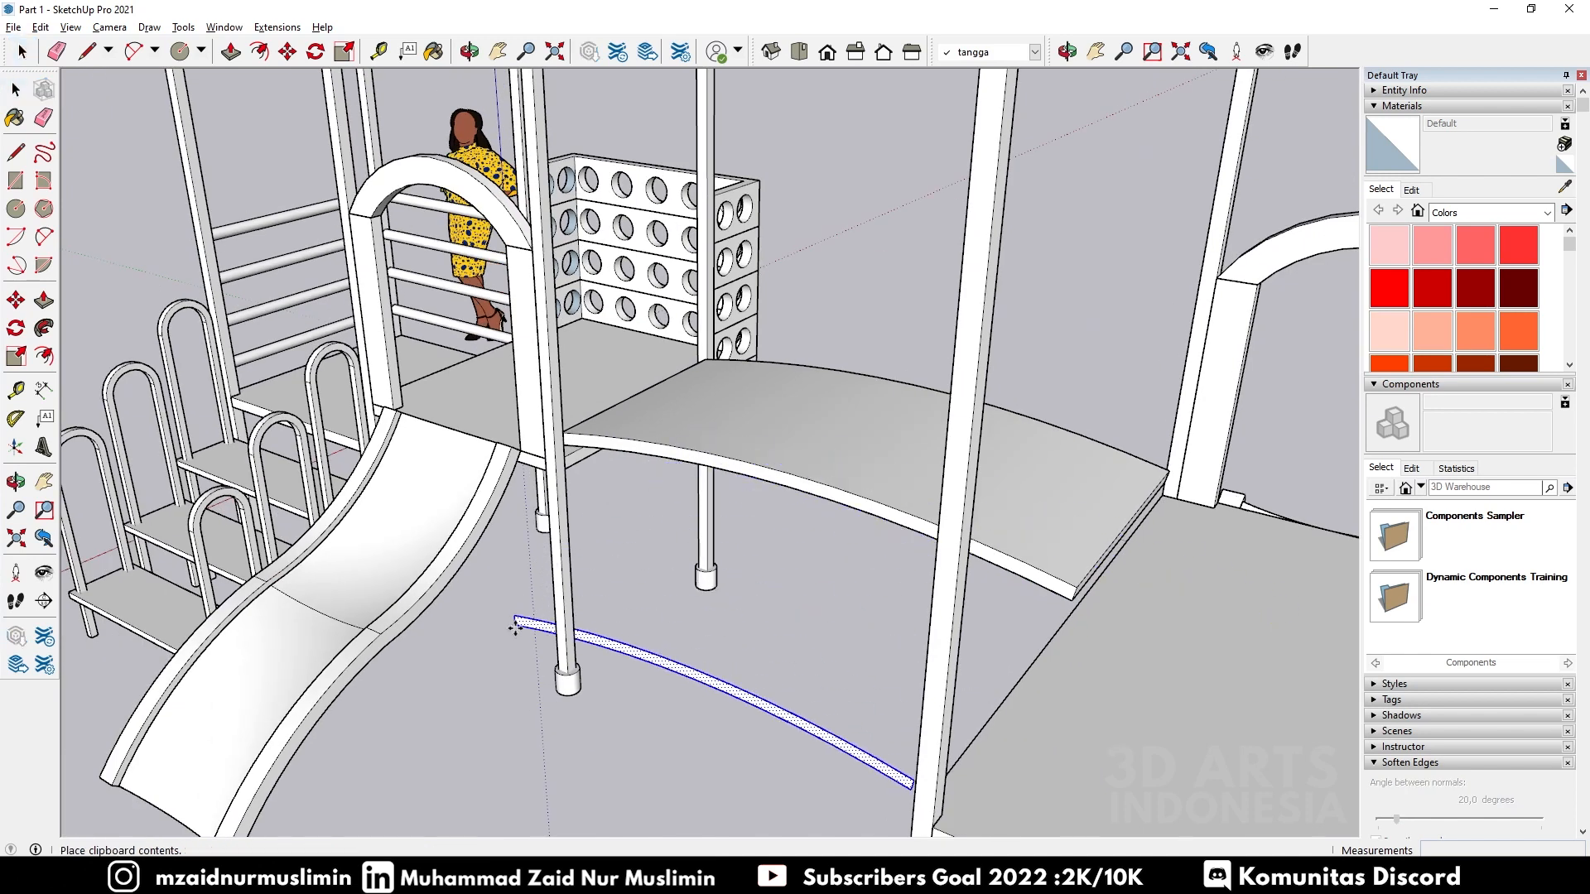
scroll(845, 239, down, 2)
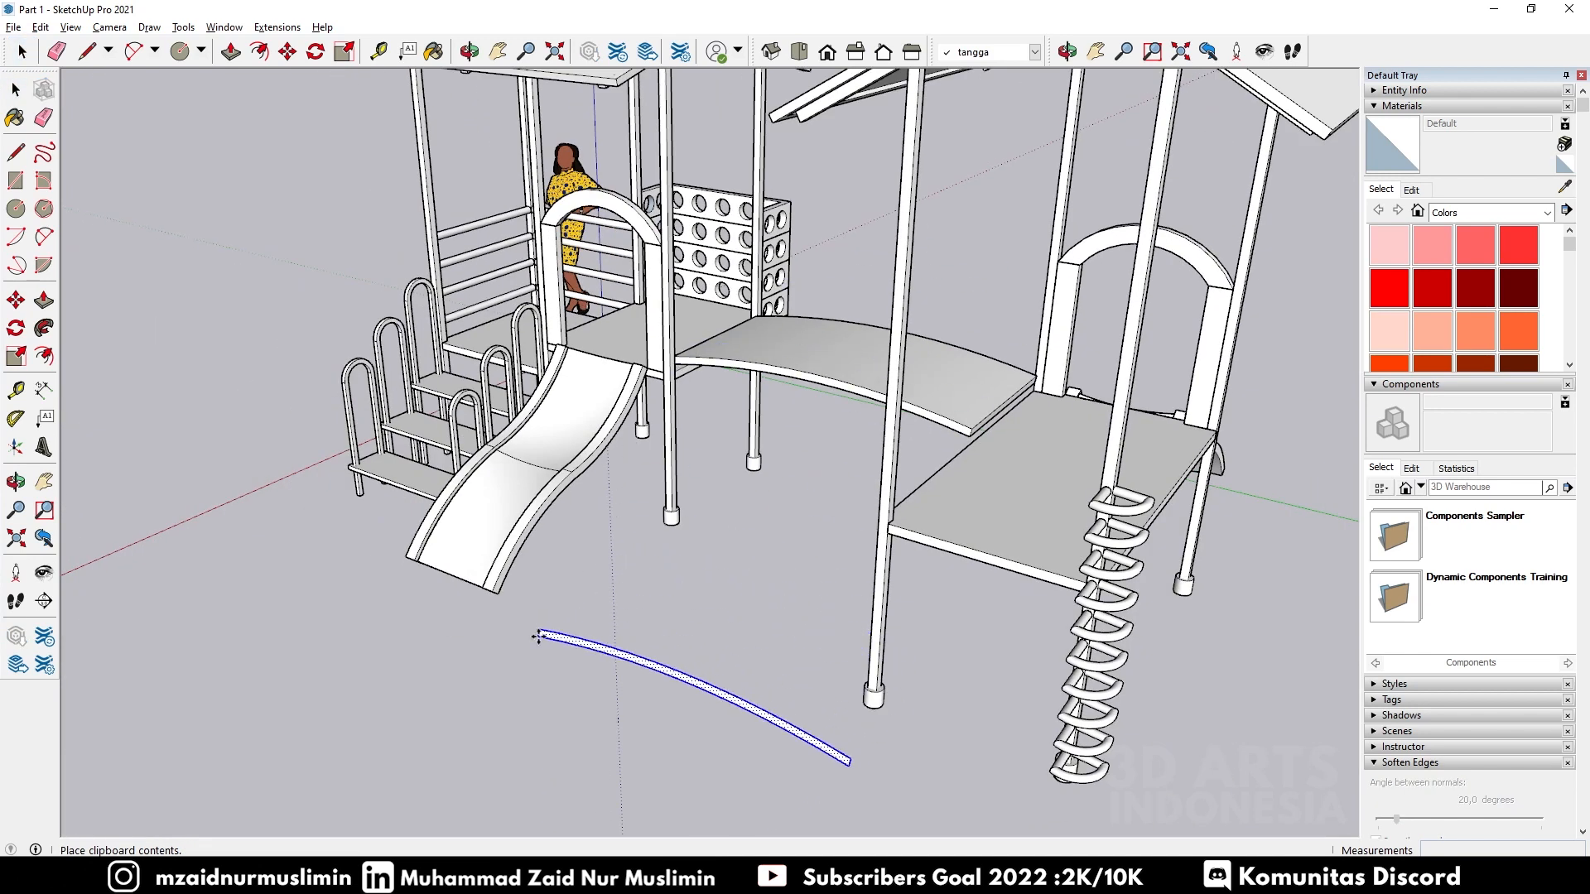
click(545, 631)
key(m)
key(space)
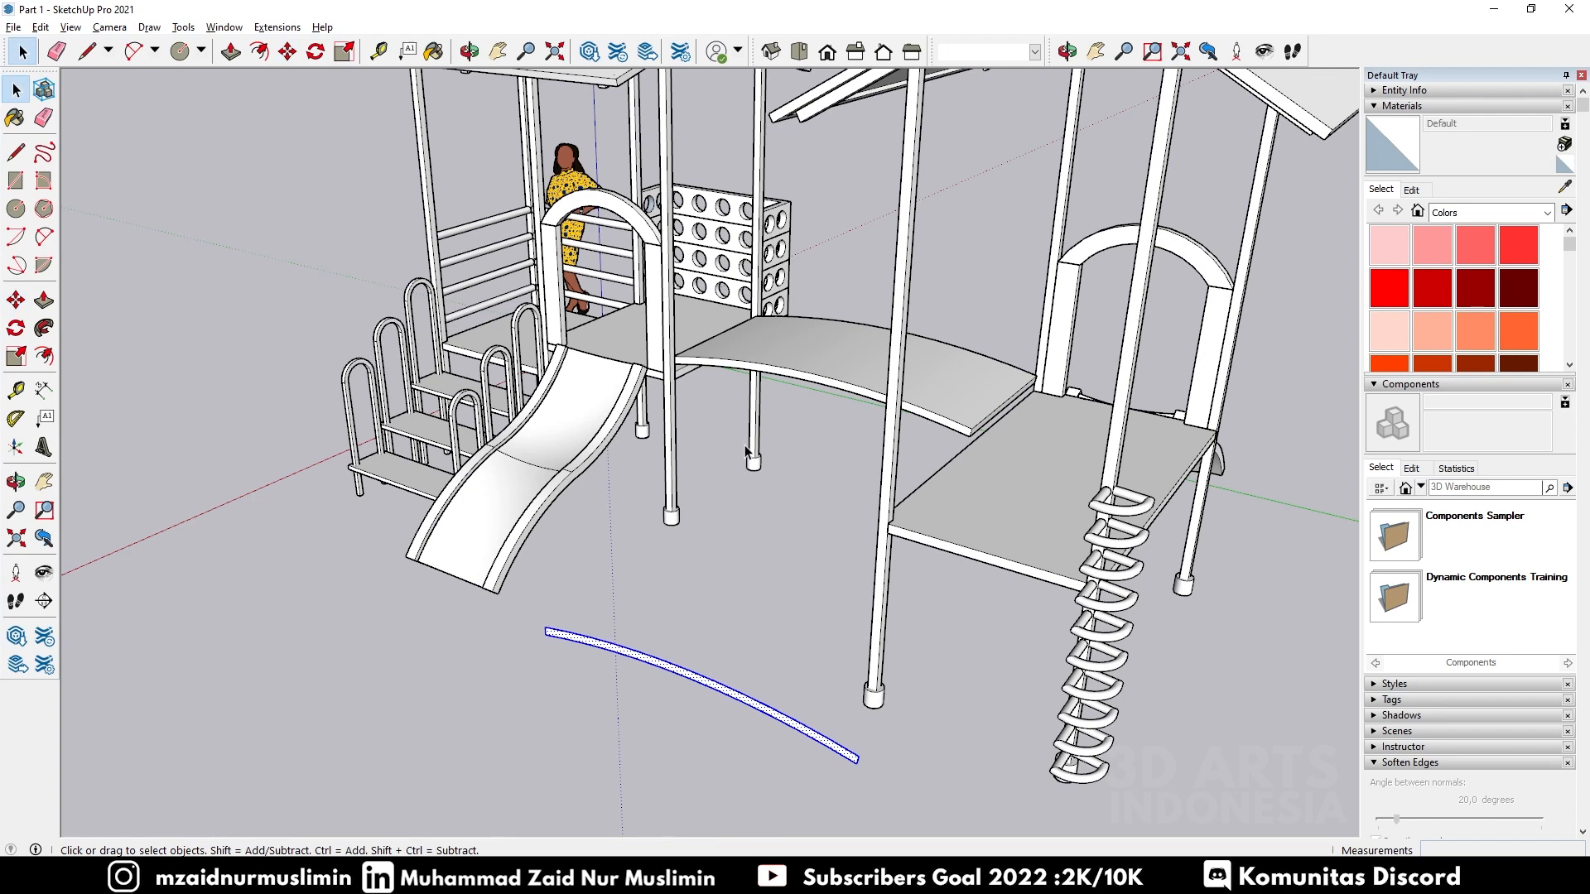
Step: Move the pasted curved face by its end corner onto the matching side of the bridge at the near tower's post
scroll(607, 574, up, 1)
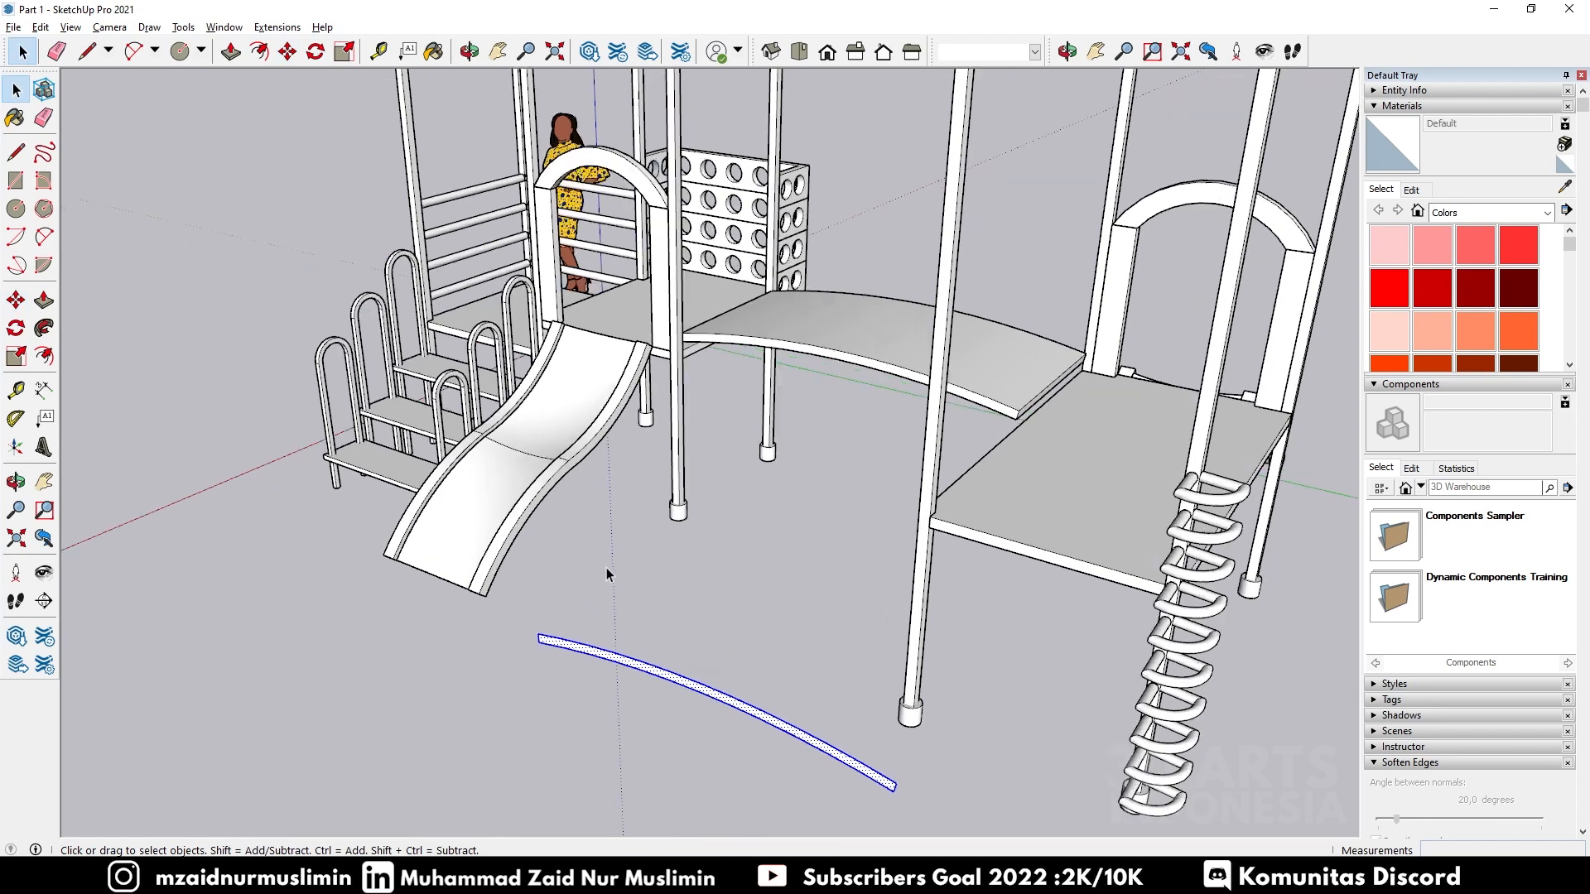
key(m)
click(541, 636)
scroll(677, 333, up, 3)
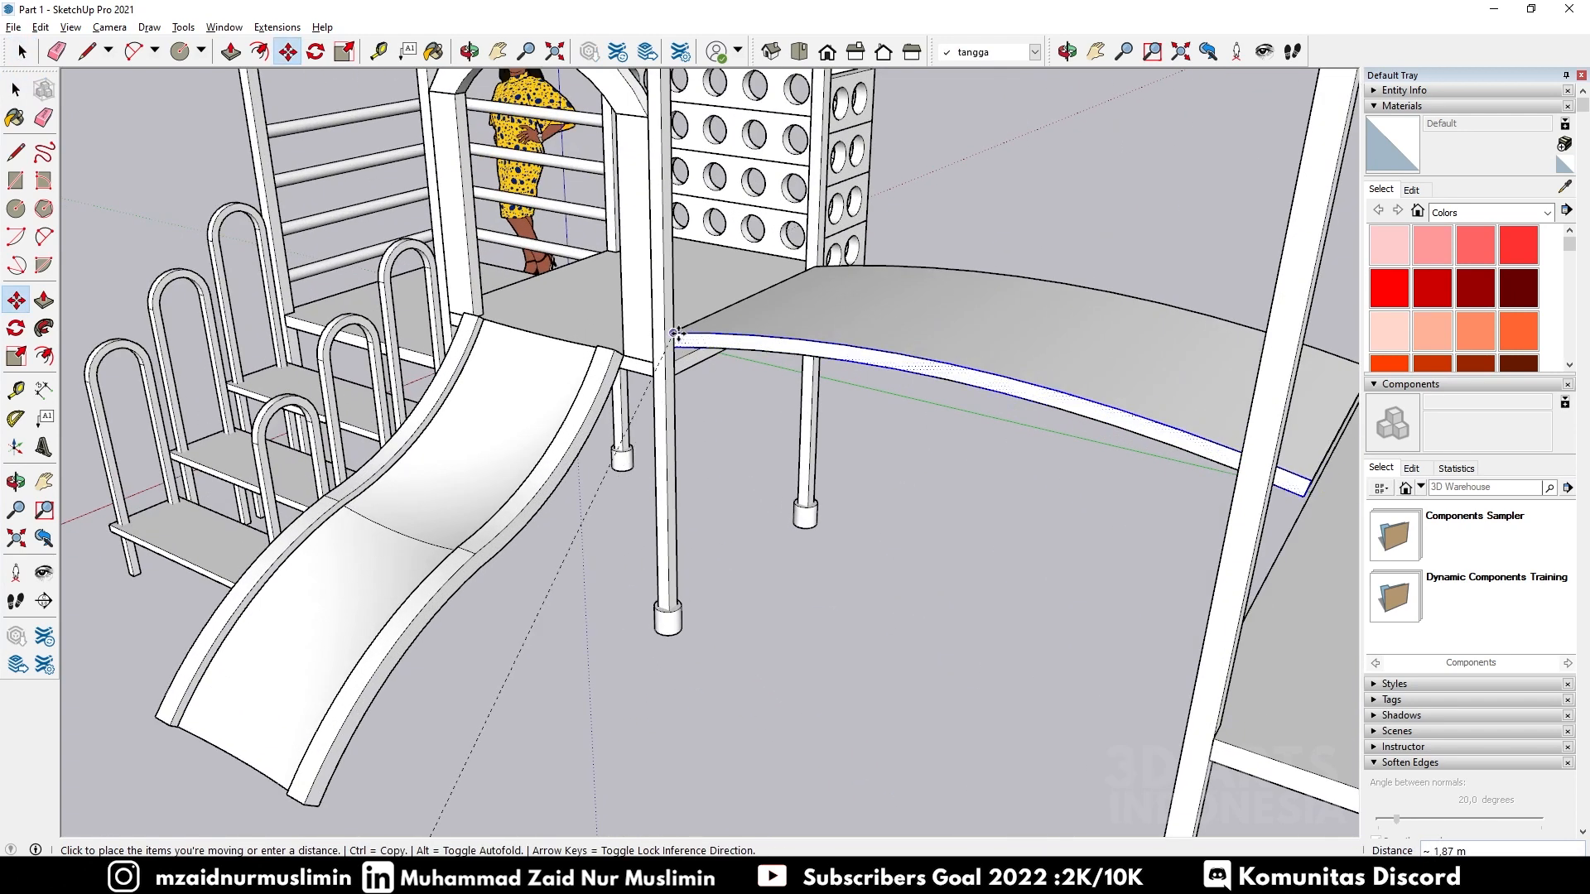
click(677, 333)
scroll(944, 389, down, 2)
scroll(699, 344, up, 2)
key(space)
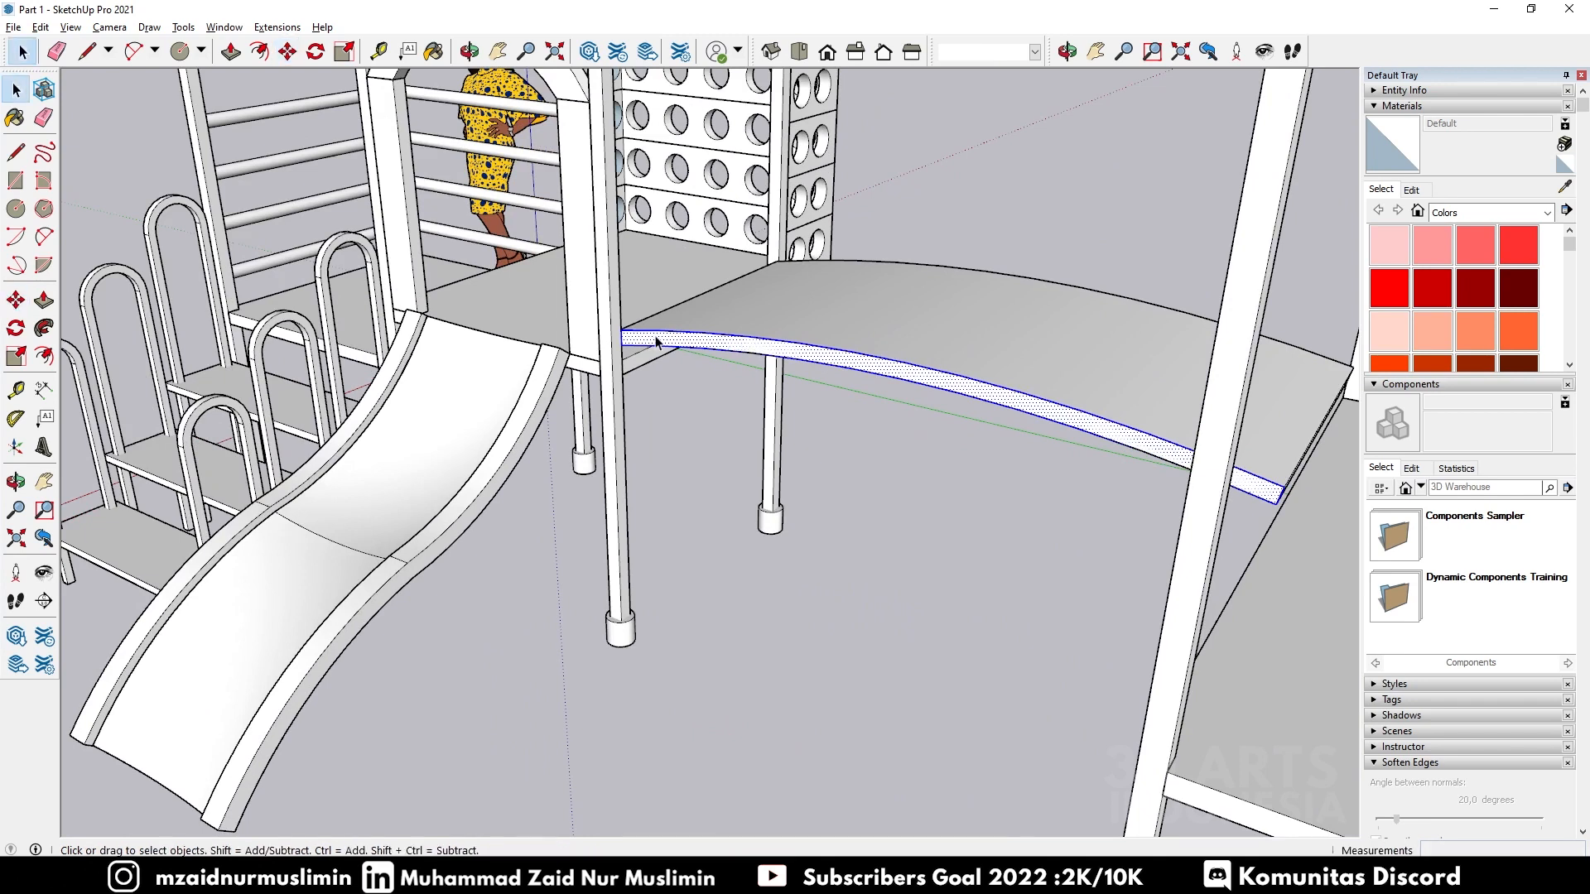
Step: Group the curved face and extrude it 0.05 m outward inside the group with Push/Pull
right_click(656, 339)
click(708, 482)
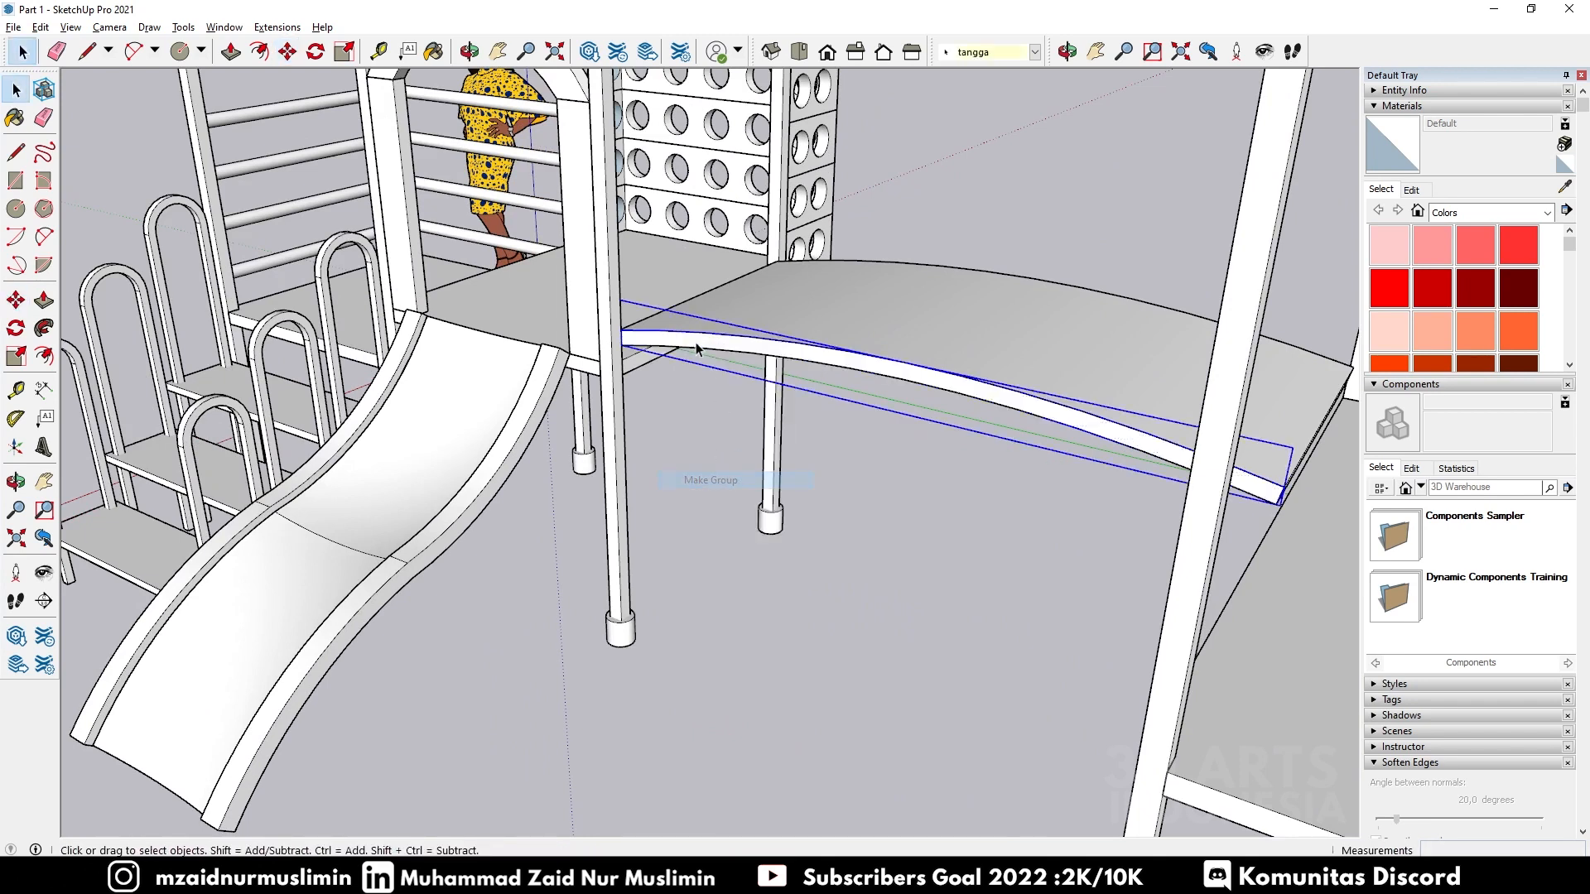
double_click(673, 346)
key(p)
click(662, 351)
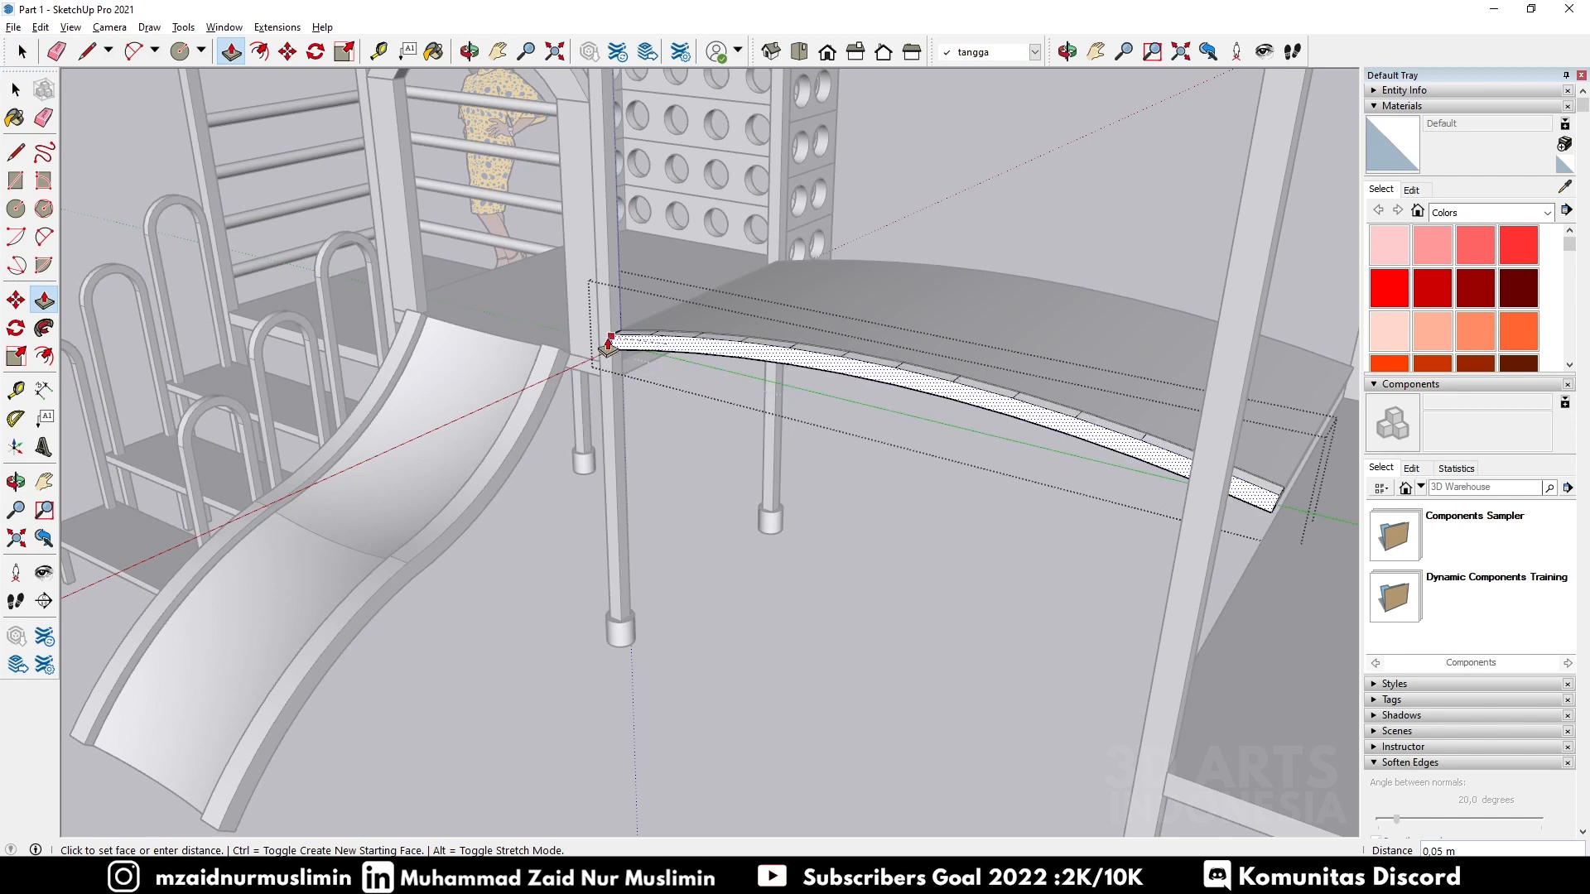
click(609, 344)
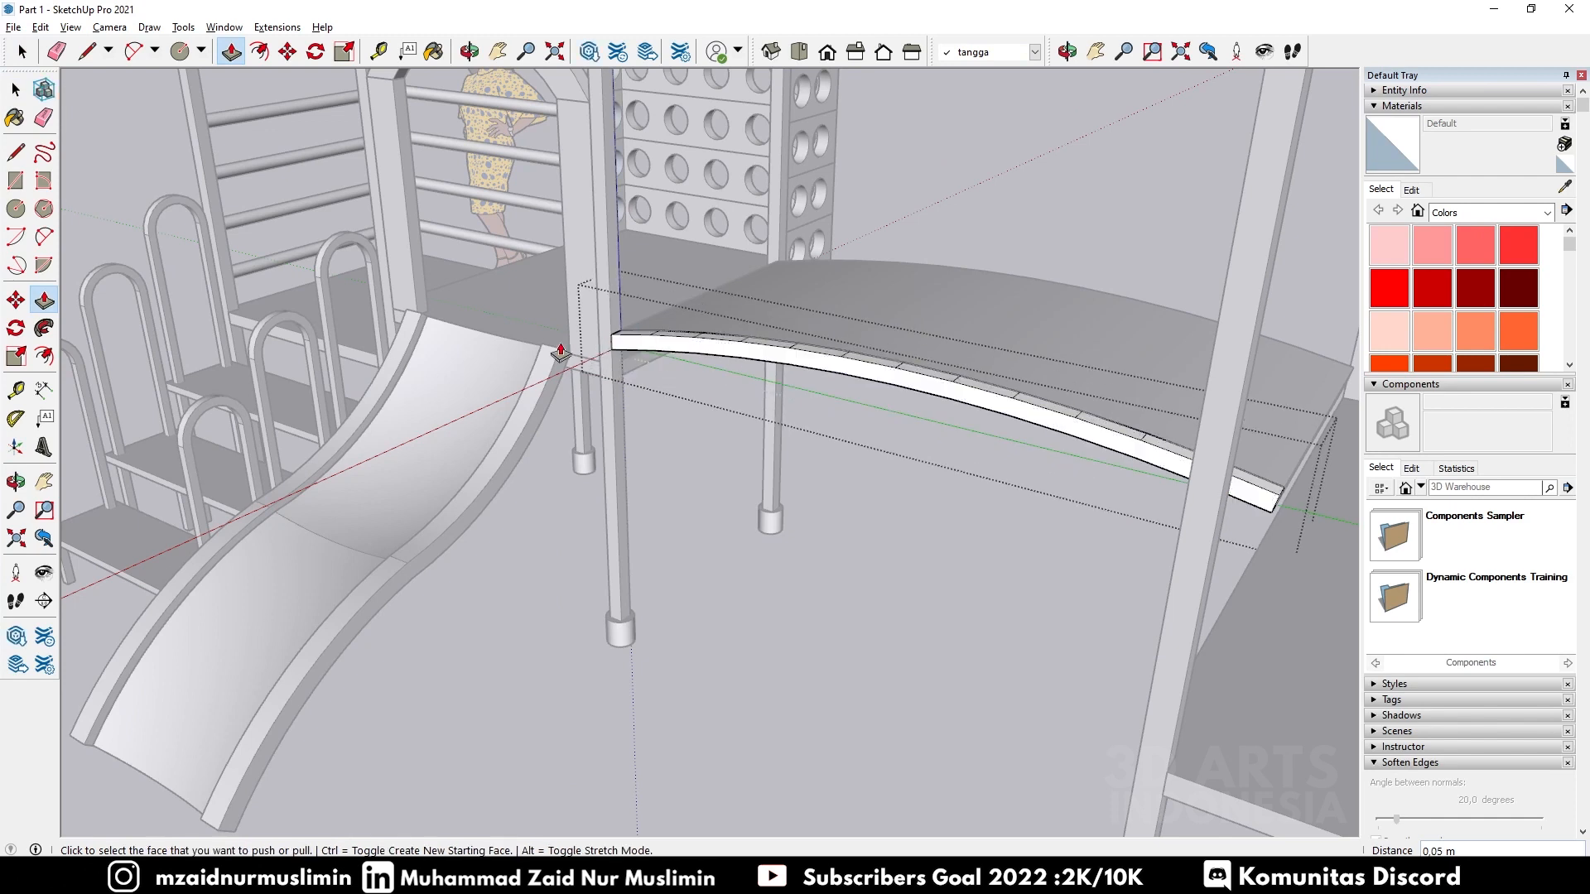
middle_drag(586, 354, 869, 365)
key(space)
scroll(878, 506, down, 3)
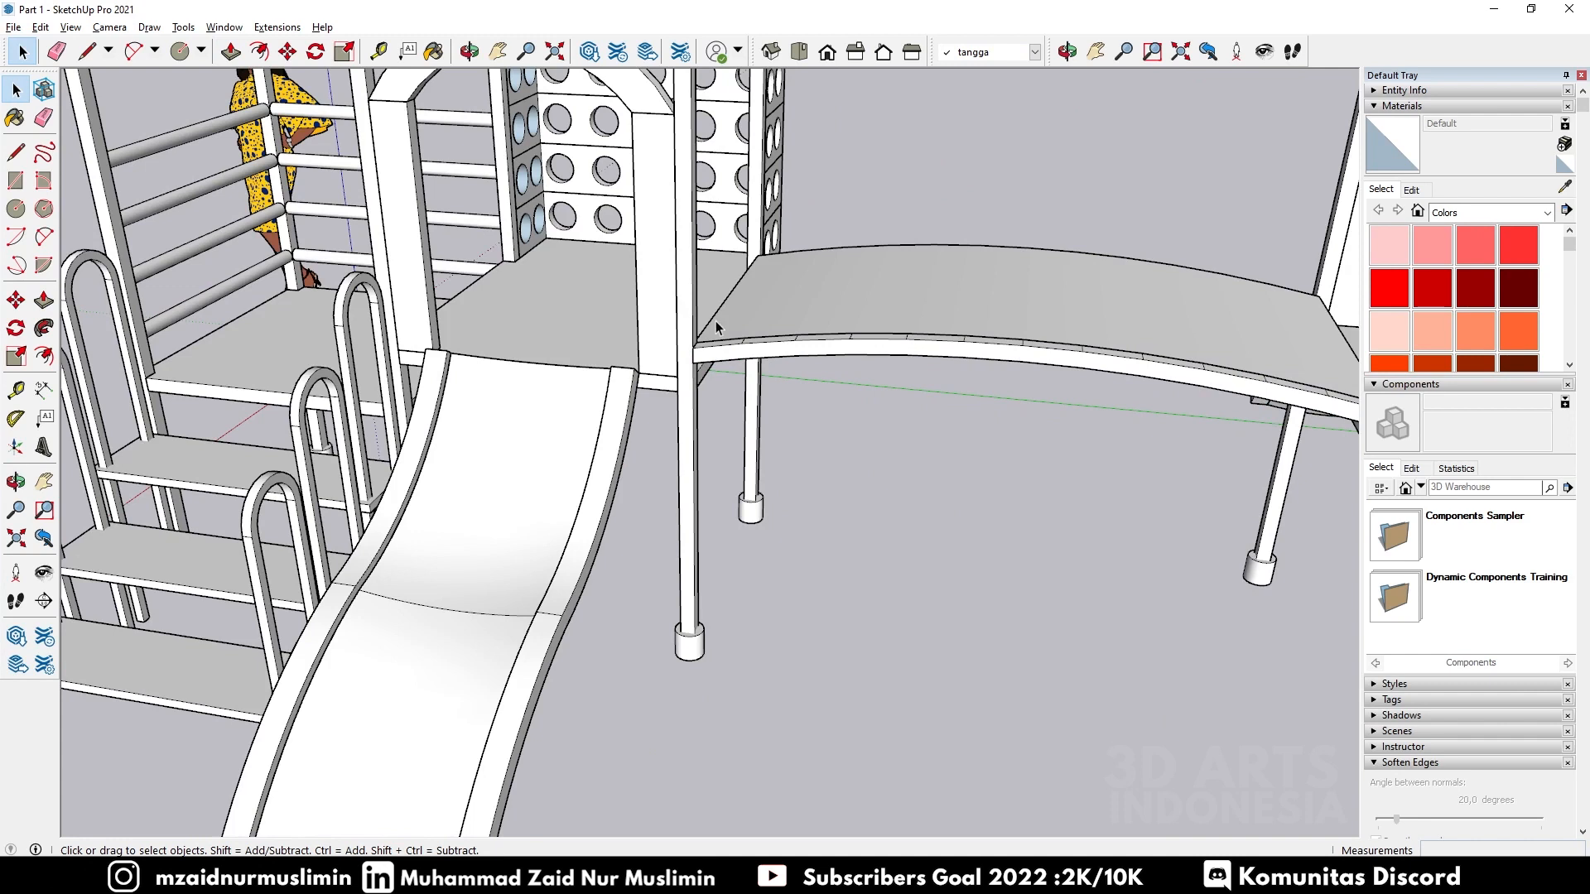
Step: Move the curved strip up 0.05 m from its lower corner to its upper corner at the post
click(894, 347)
middle_drag(894, 348, 623, 388)
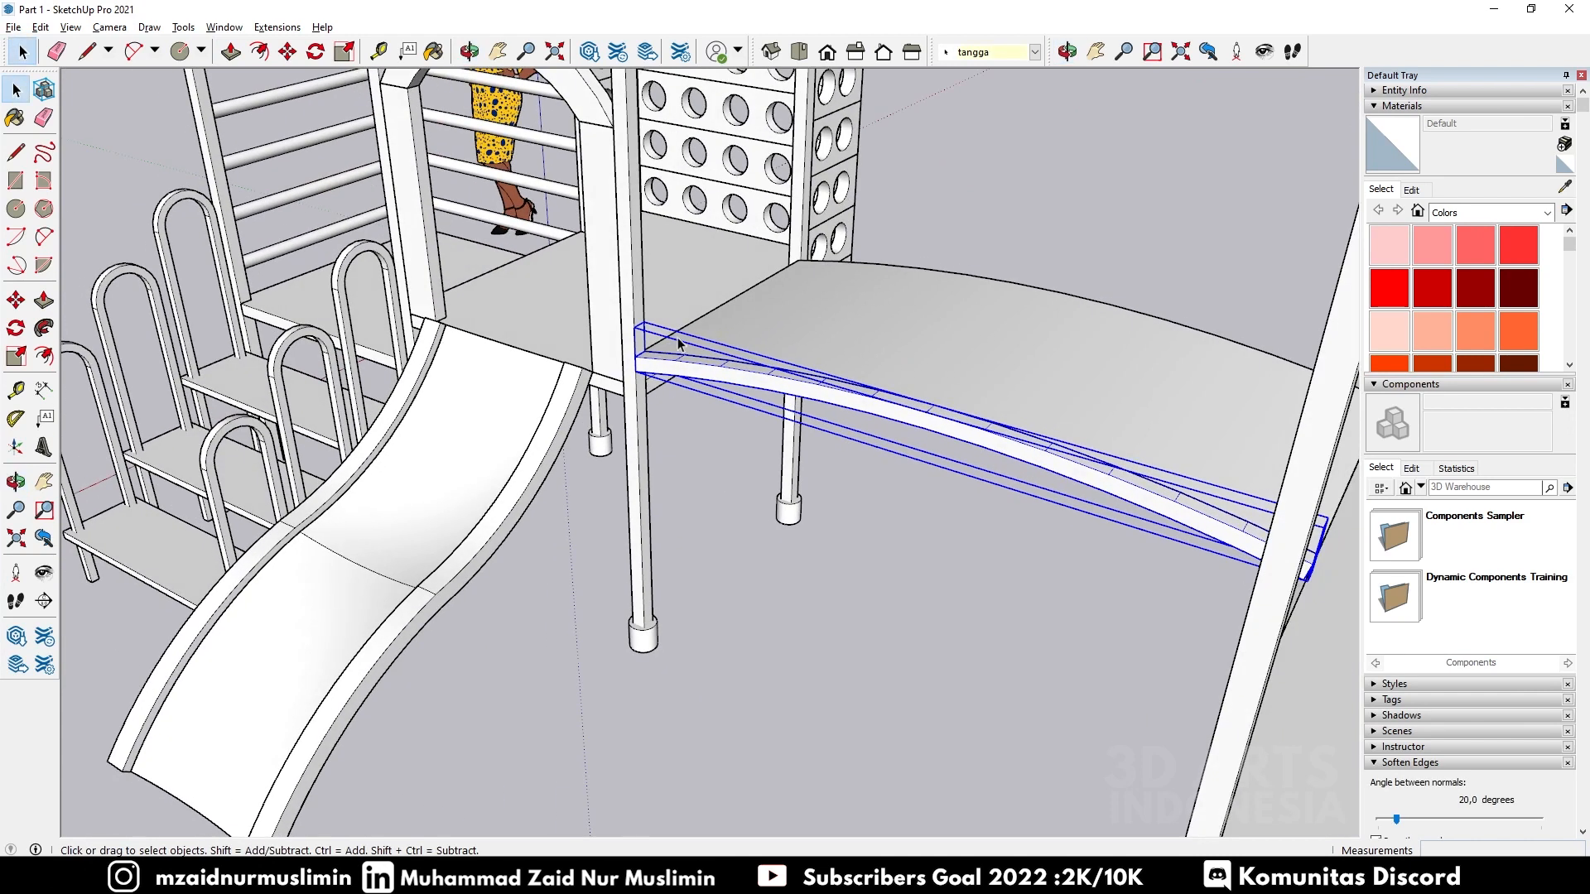
key(m)
key(ctrl)
click(642, 358)
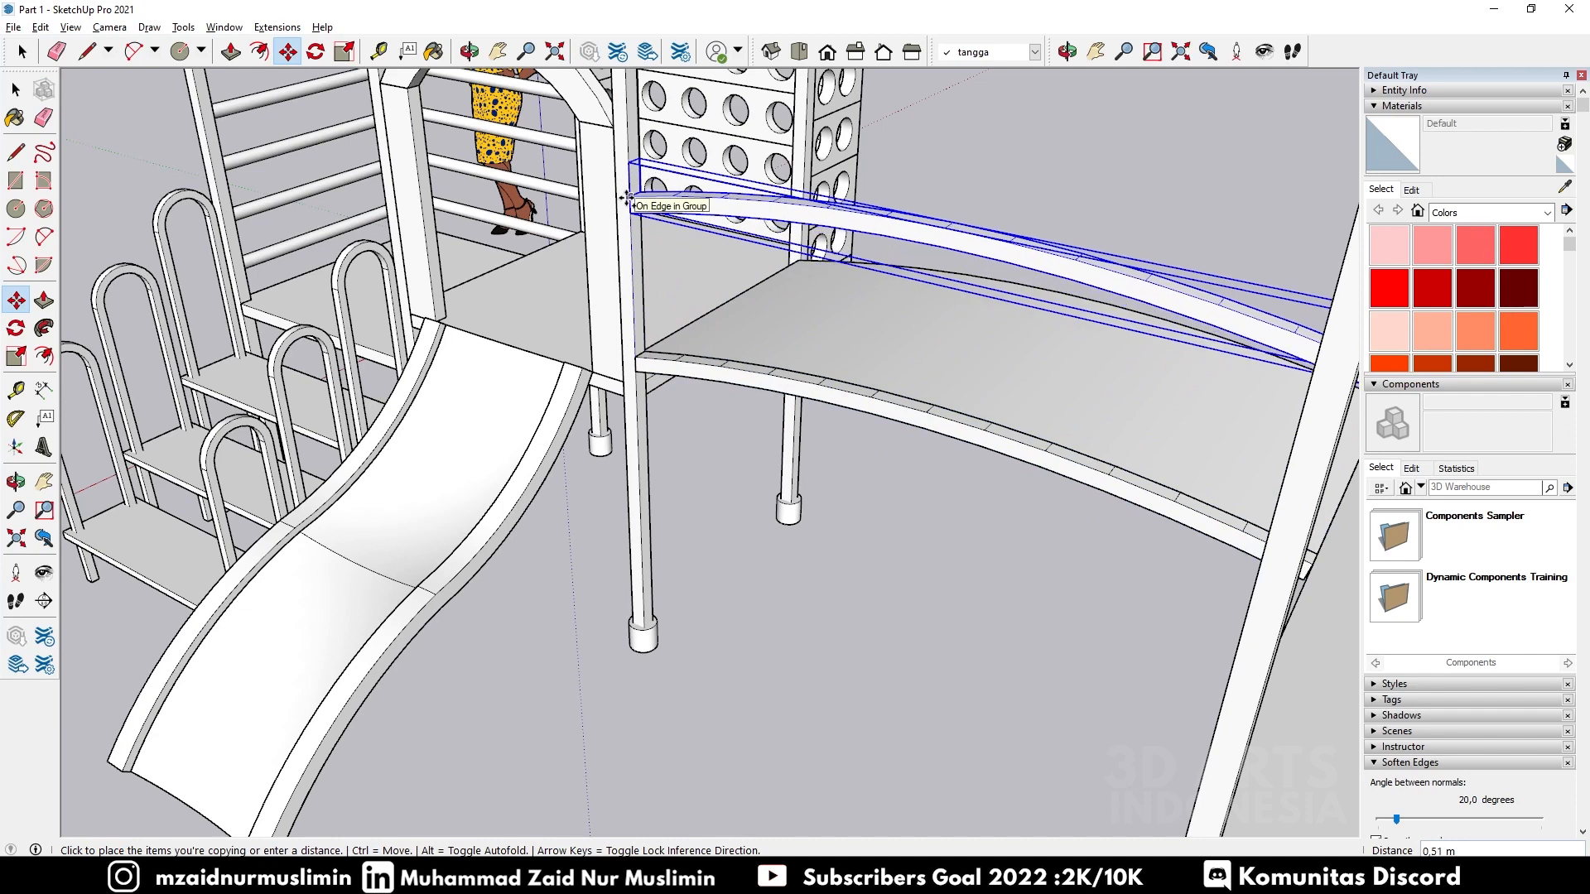
click(642, 360)
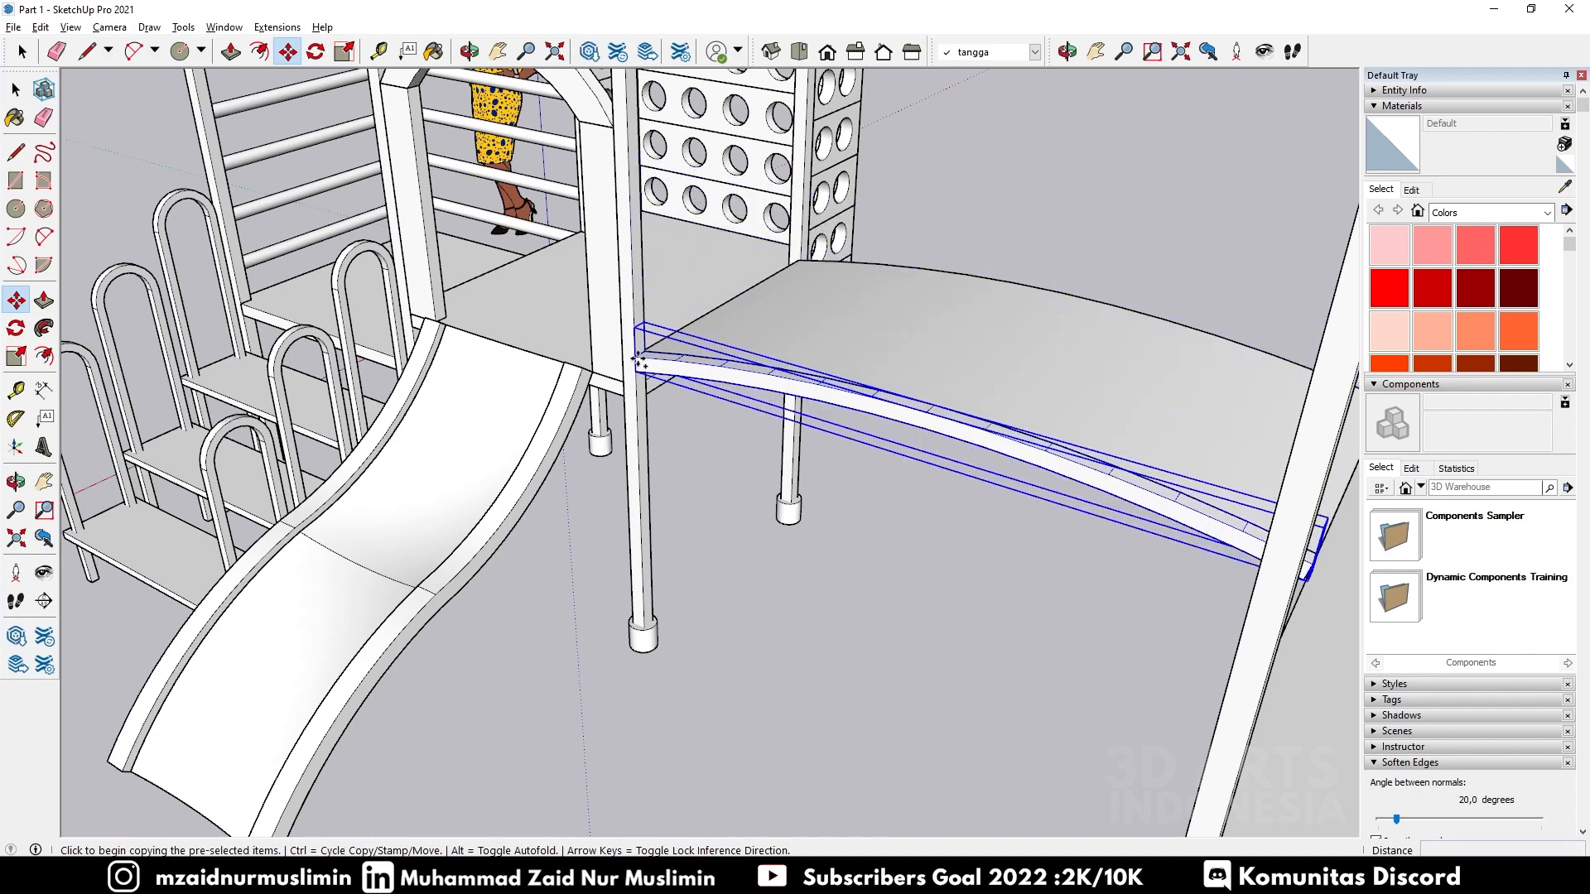
click(640, 370)
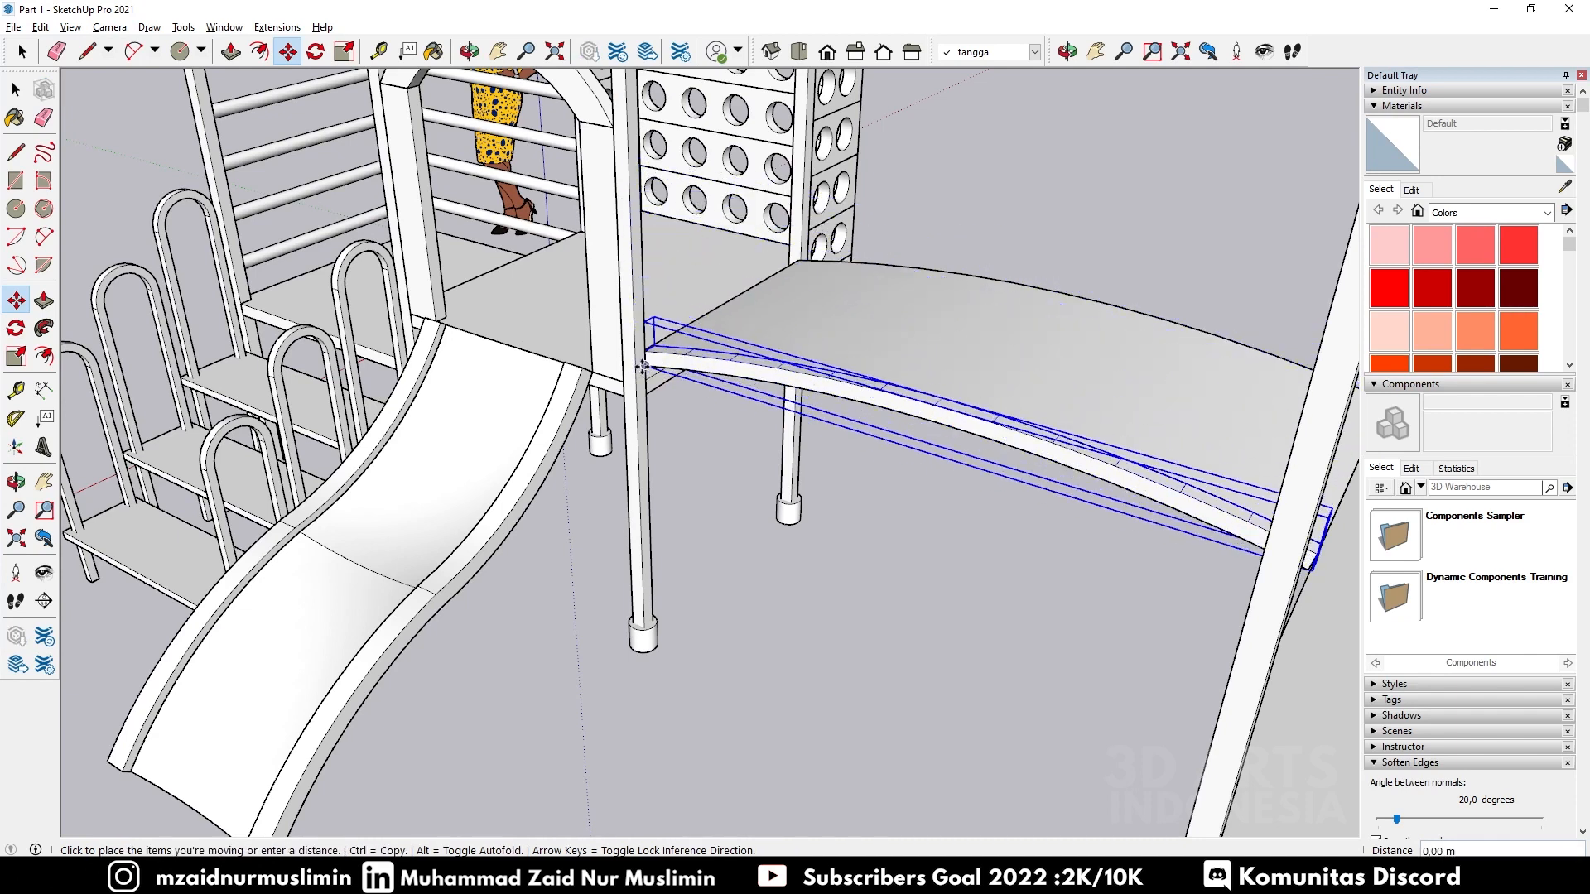
click(636, 359)
key(ctrl)
key(ctrl)
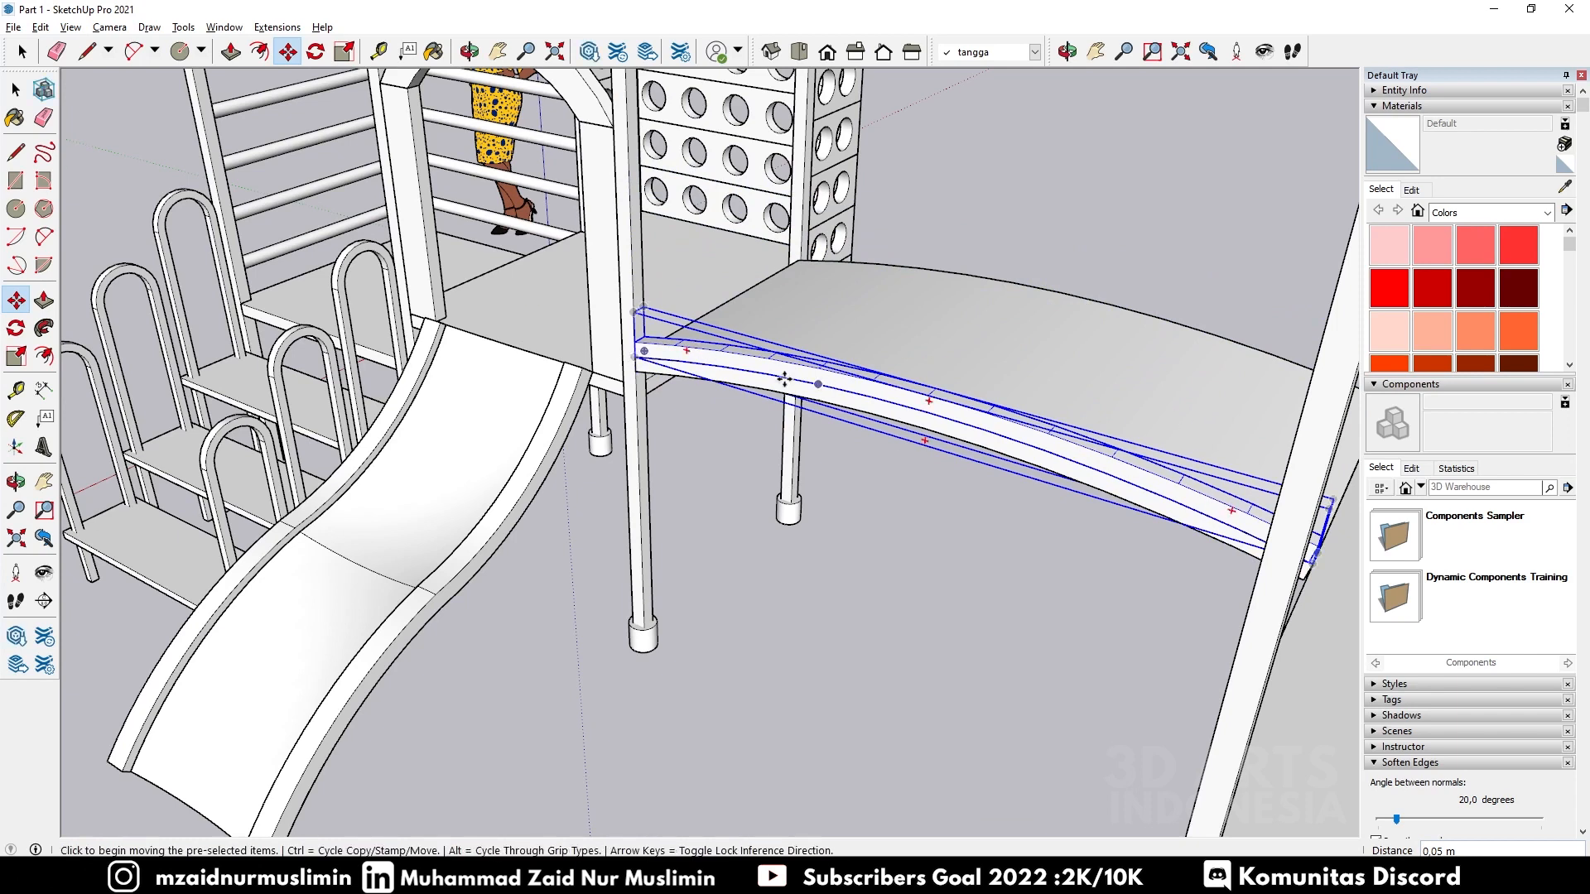
Step: Copy the curved strip from its end corner at the near tower's post 0.6 m straight up as the upper rail
scroll(644, 357, up, 1)
key(ctrl)
click(644, 357)
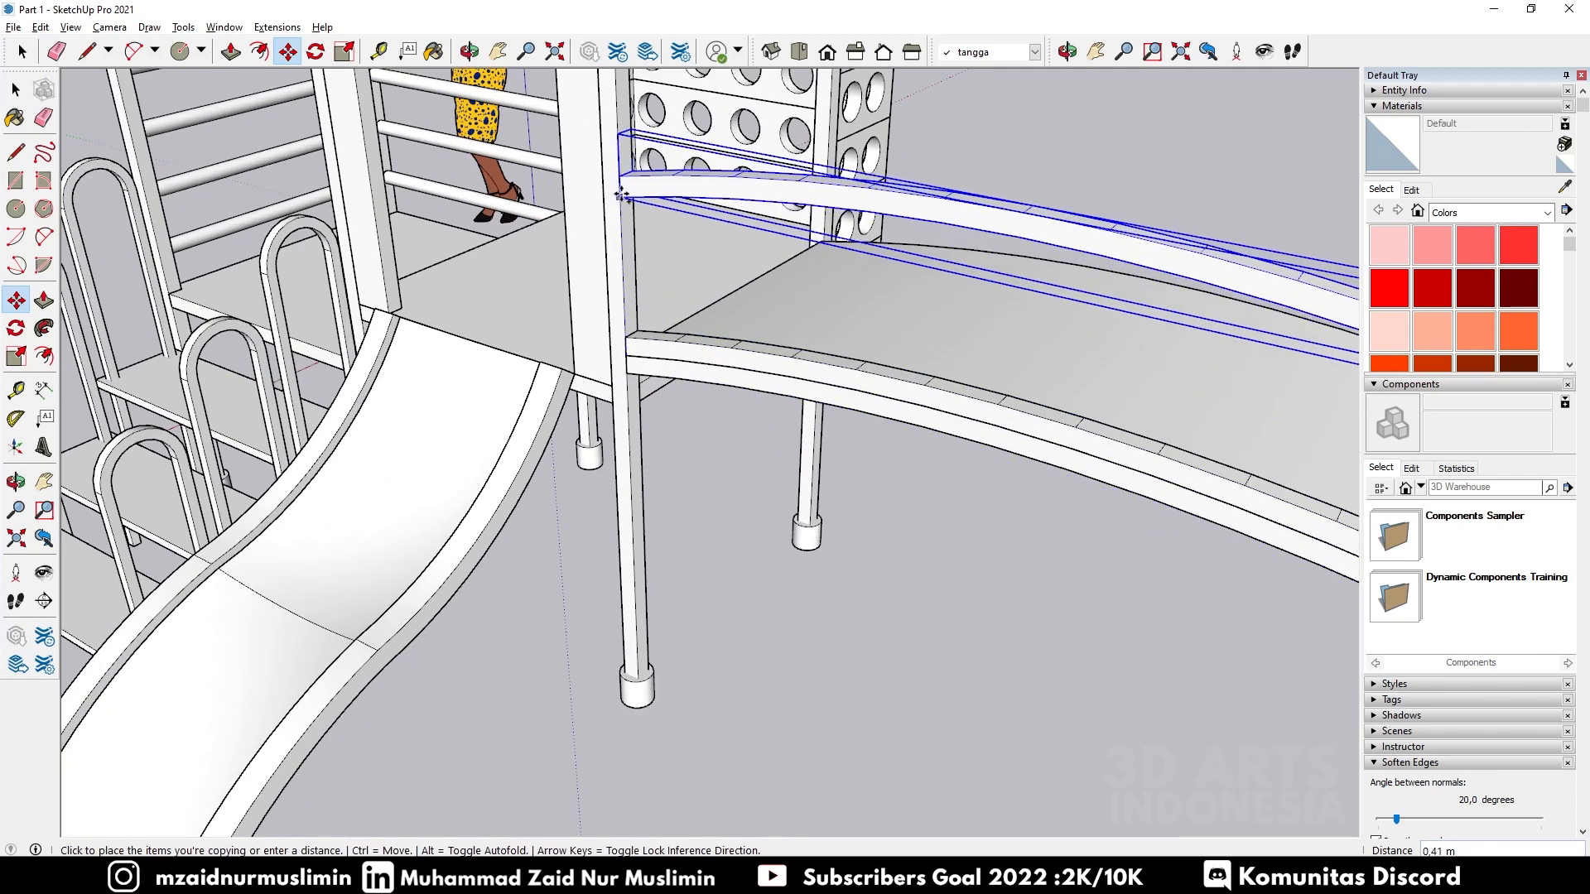
scroll(617, 141, down, 4)
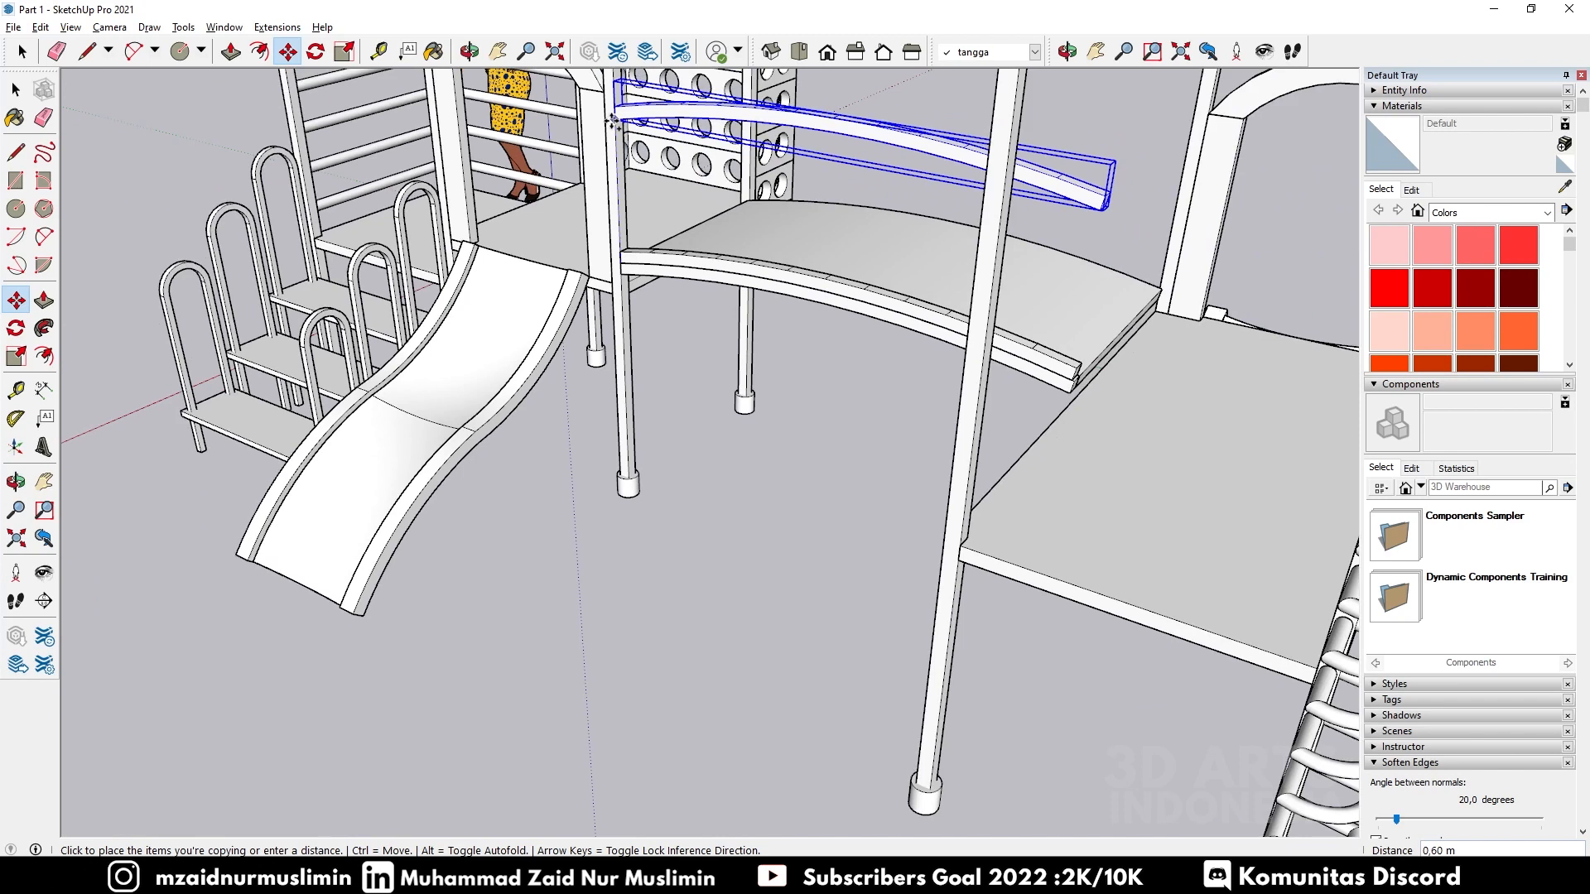
scroll(615, 109, down, 3)
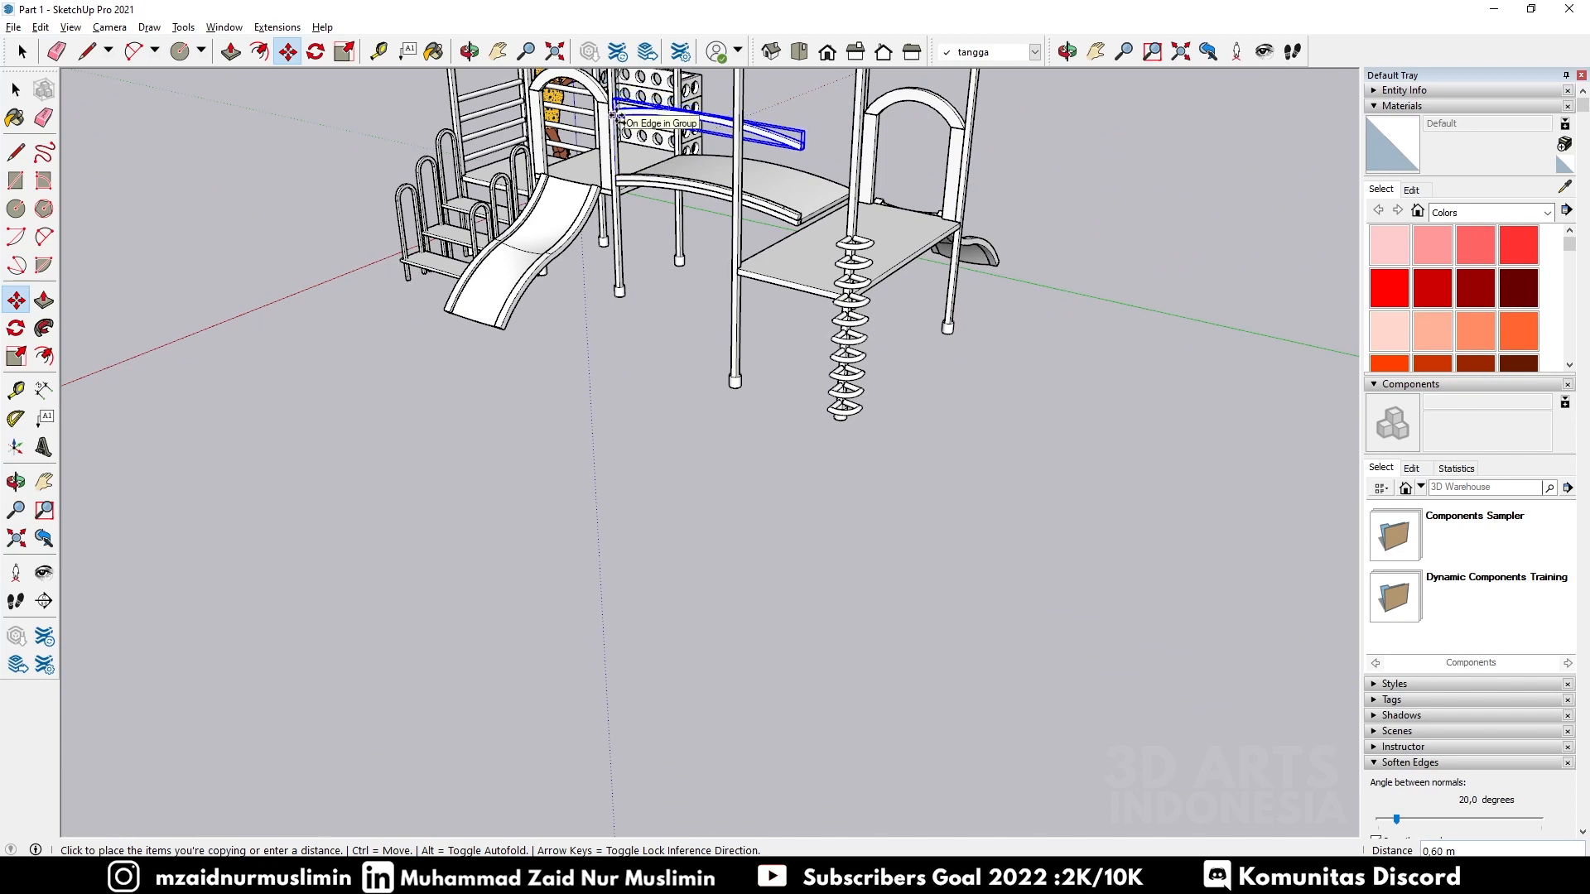
key(Return)
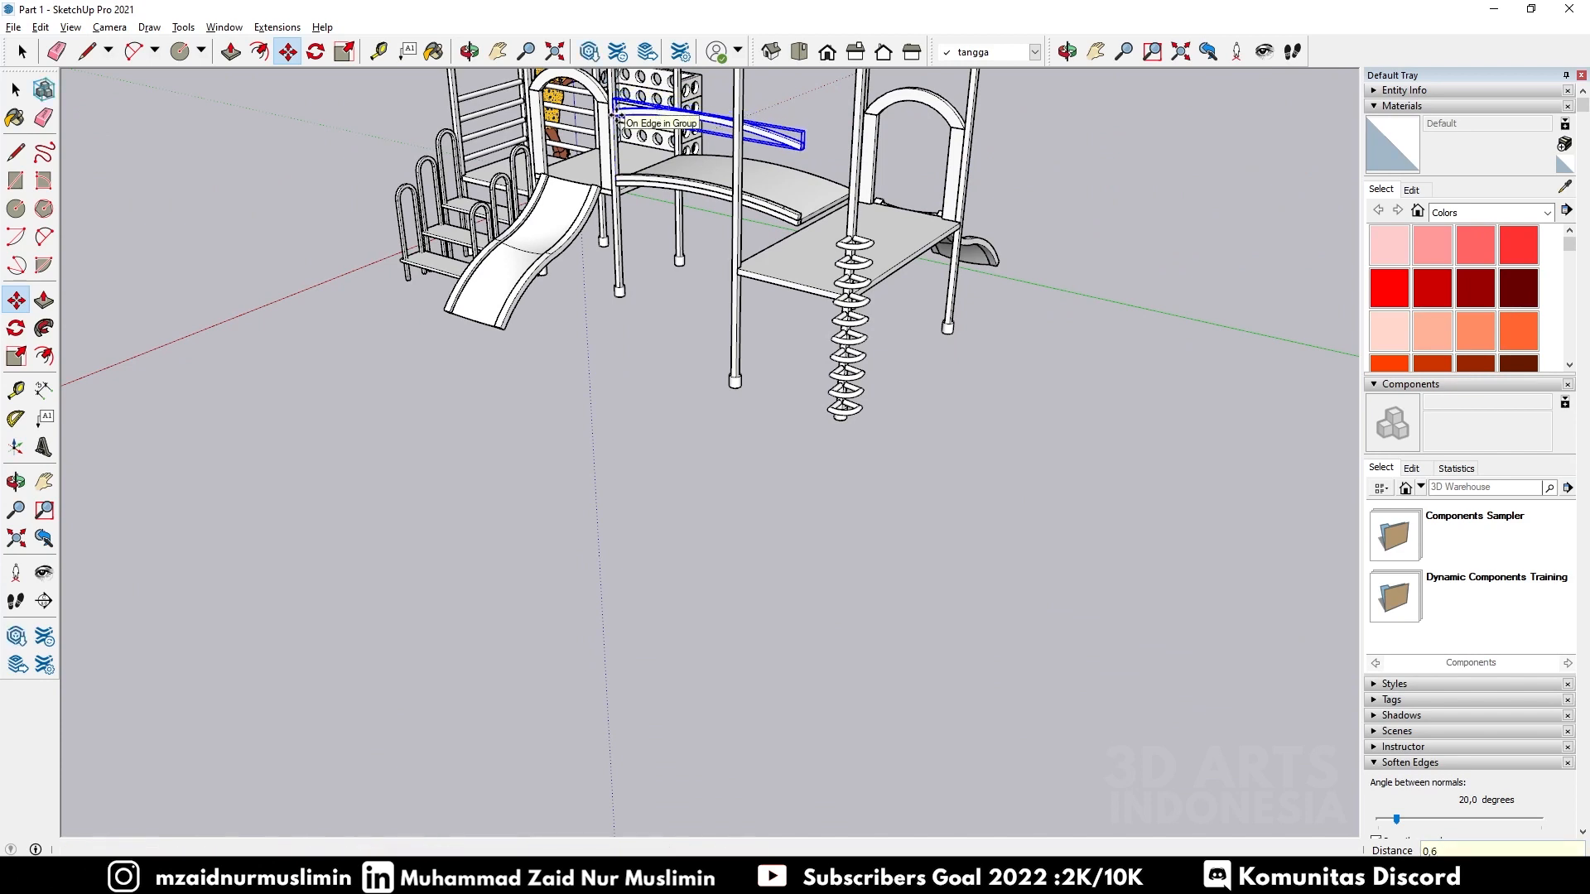
middle_drag(679, 225, 919, 249)
key(space)
Step: Draw a 0.1 by 0.01 m rectangle on the ground in front of the bridge
middle_drag(548, 215, 500, 313)
scroll(559, 155, up, 3)
scroll(526, 209, up, 1)
scroll(525, 210, up, 3)
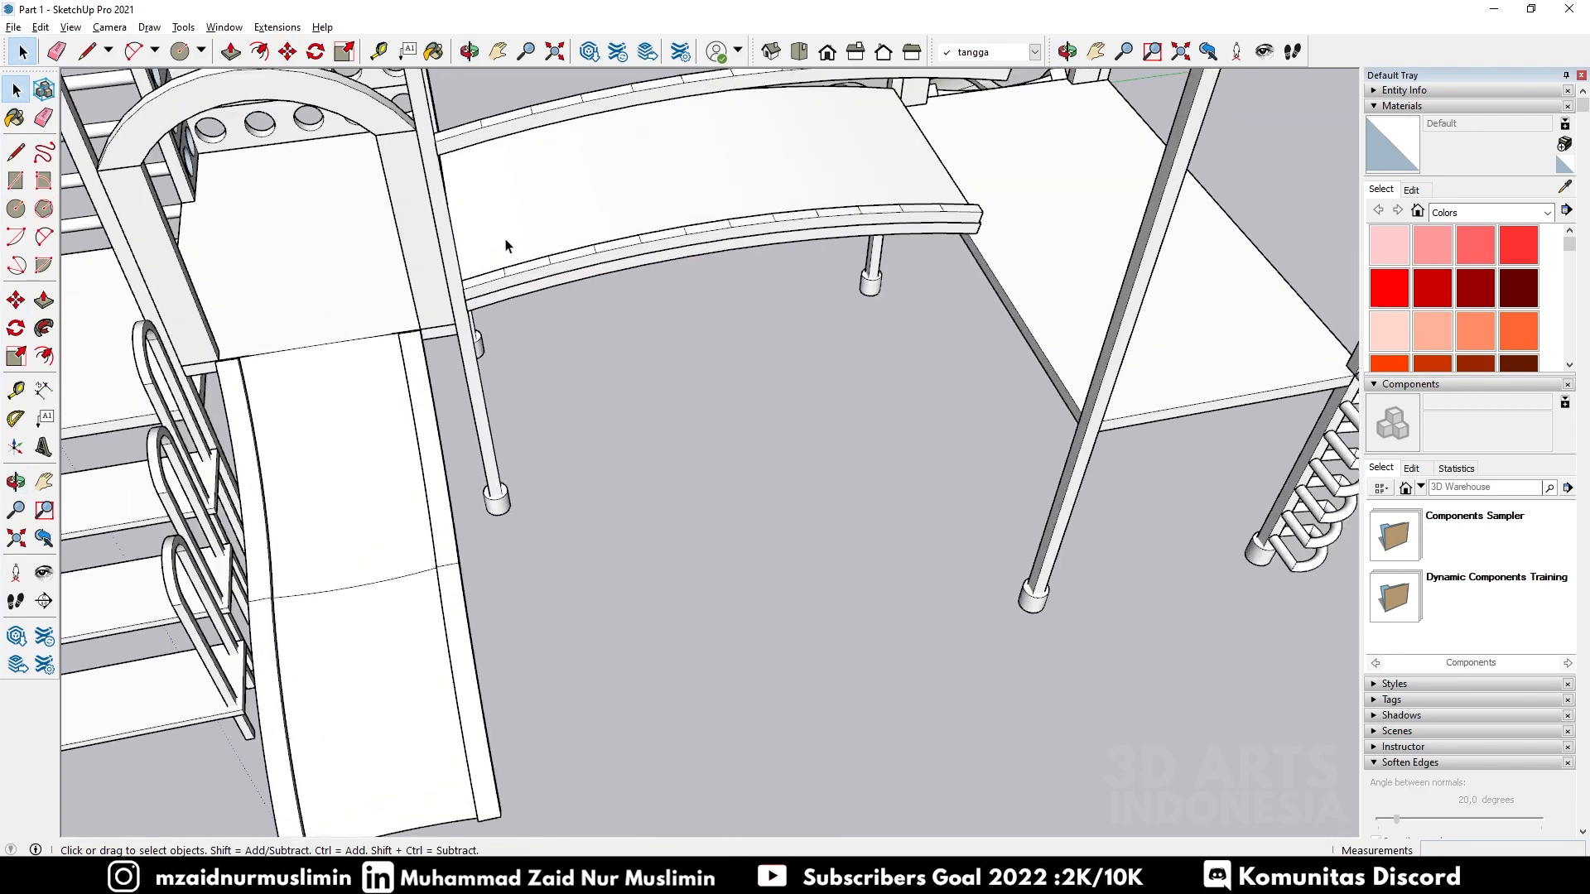
scroll(589, 310, down, 5)
key(r)
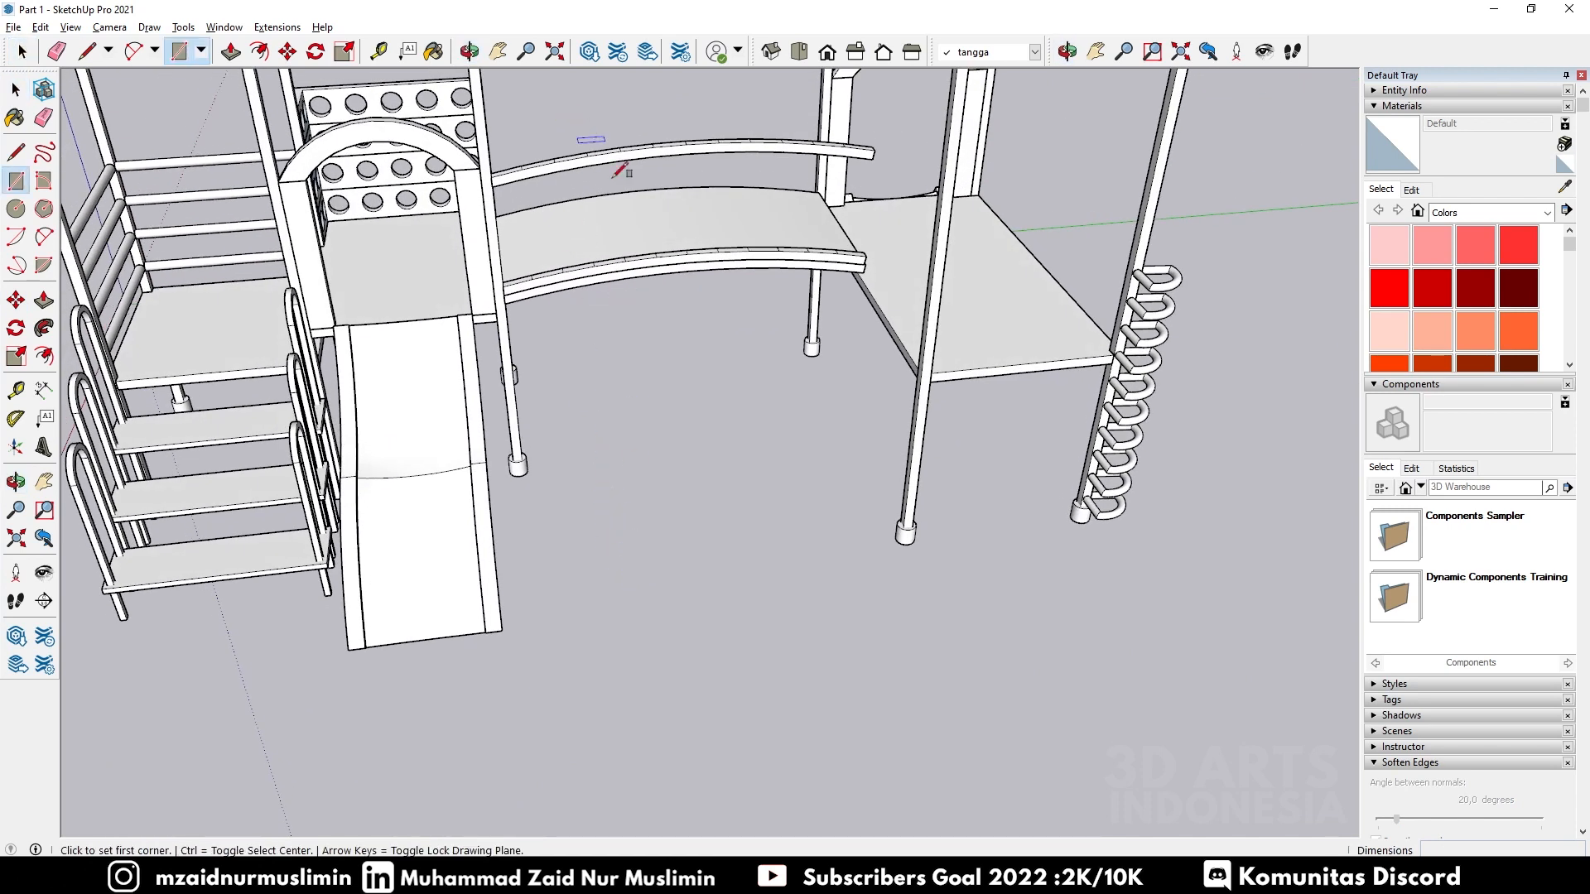
click(607, 594)
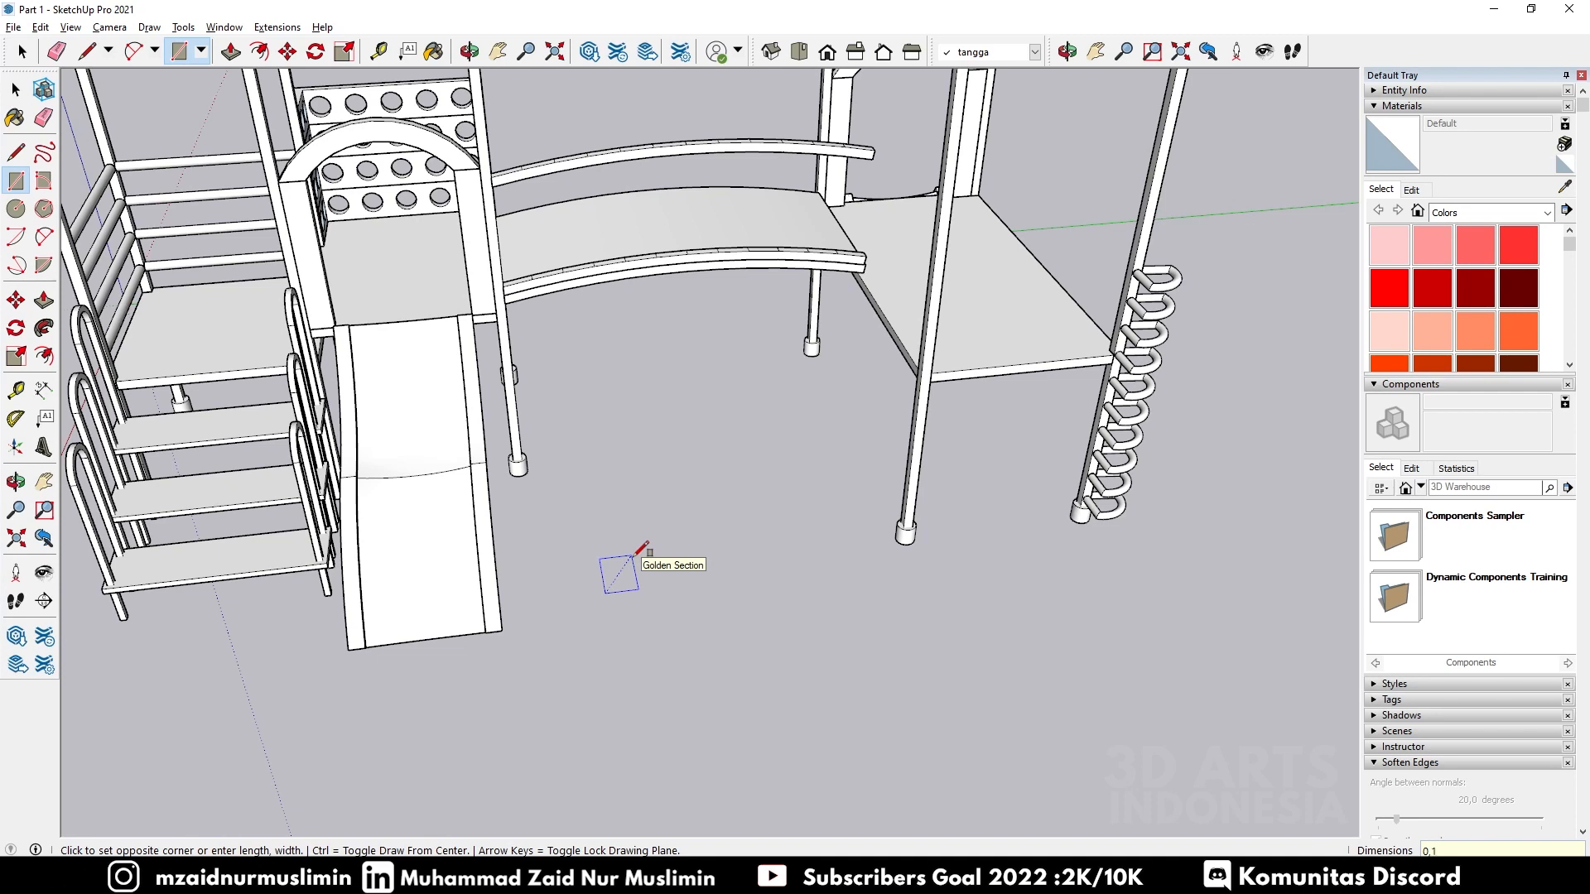
text(0,1;0,01)
key(Return)
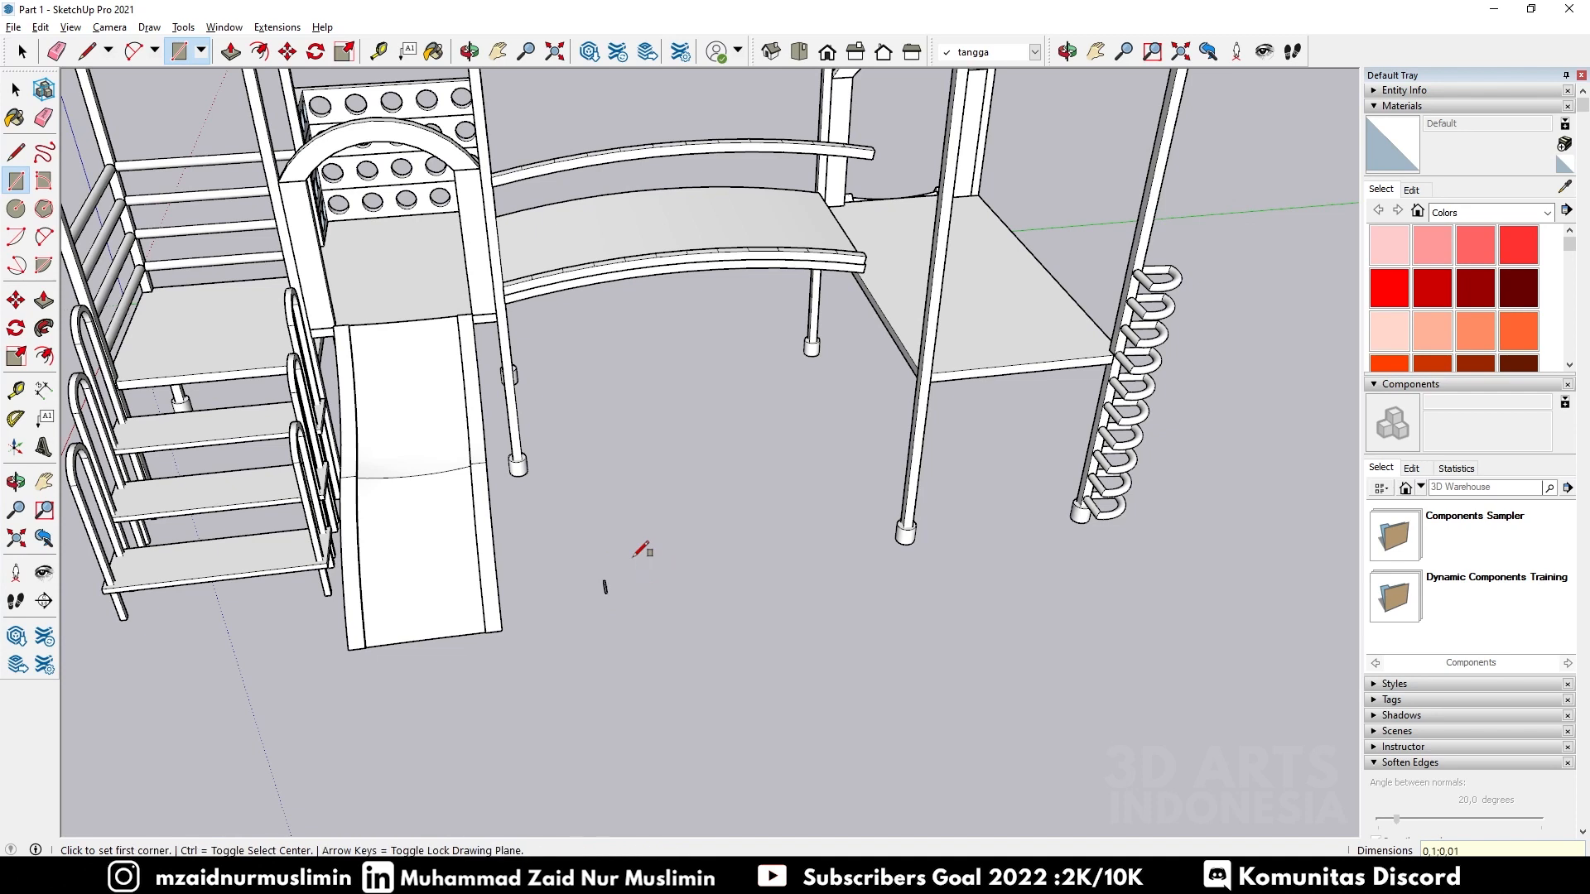
Step: Draw a 0.05 by 0.05 m square on the ground in front of the bridge and make it a group
click(596, 630)
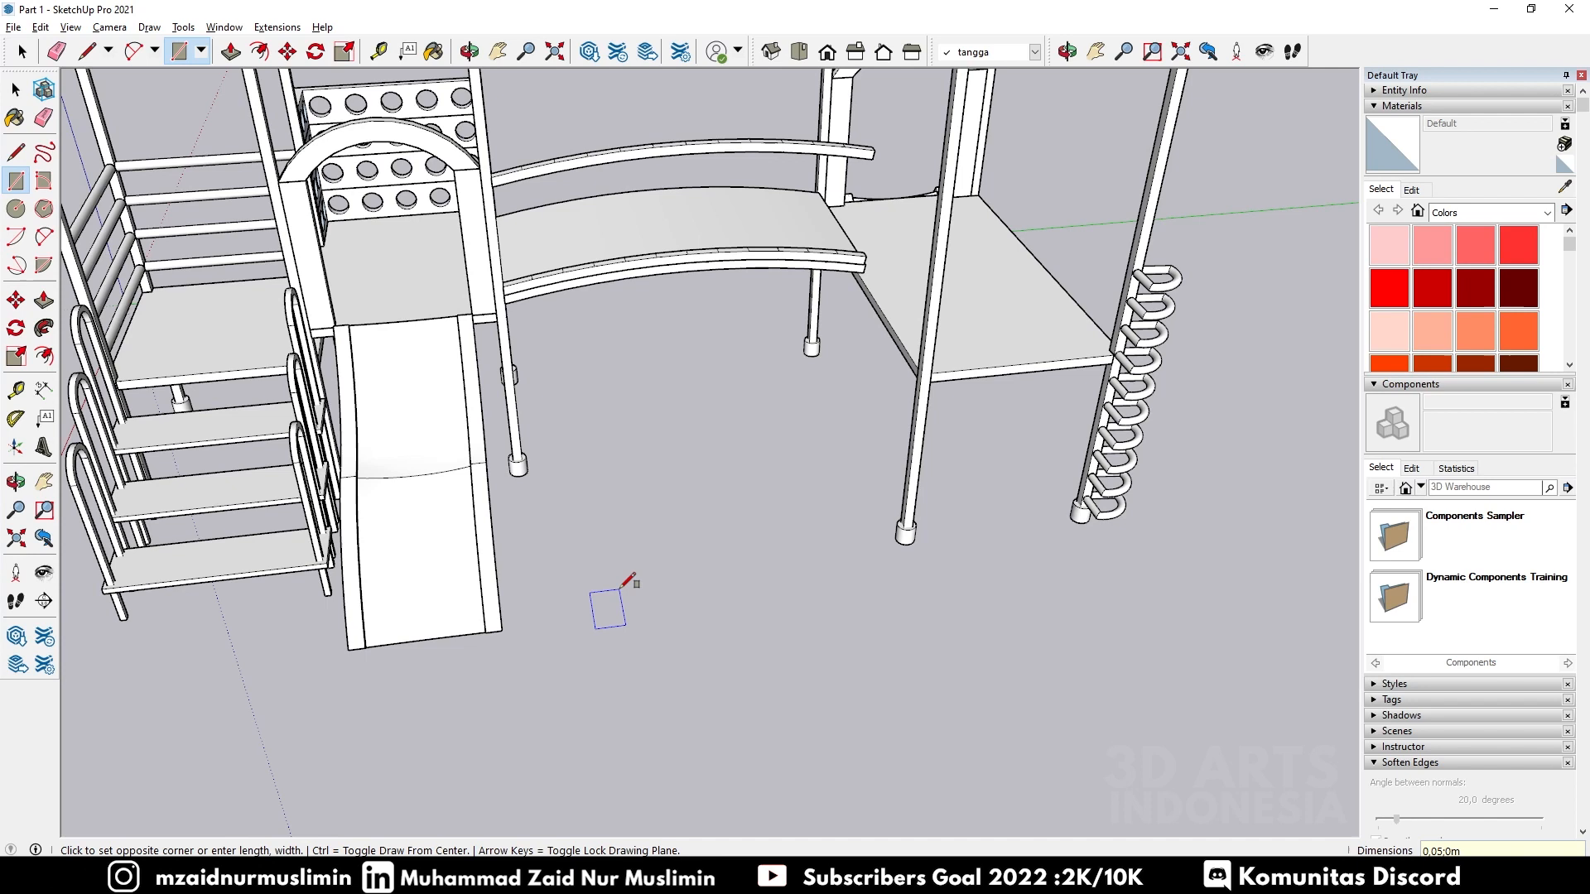
text(0,05;0,05)
key(Return)
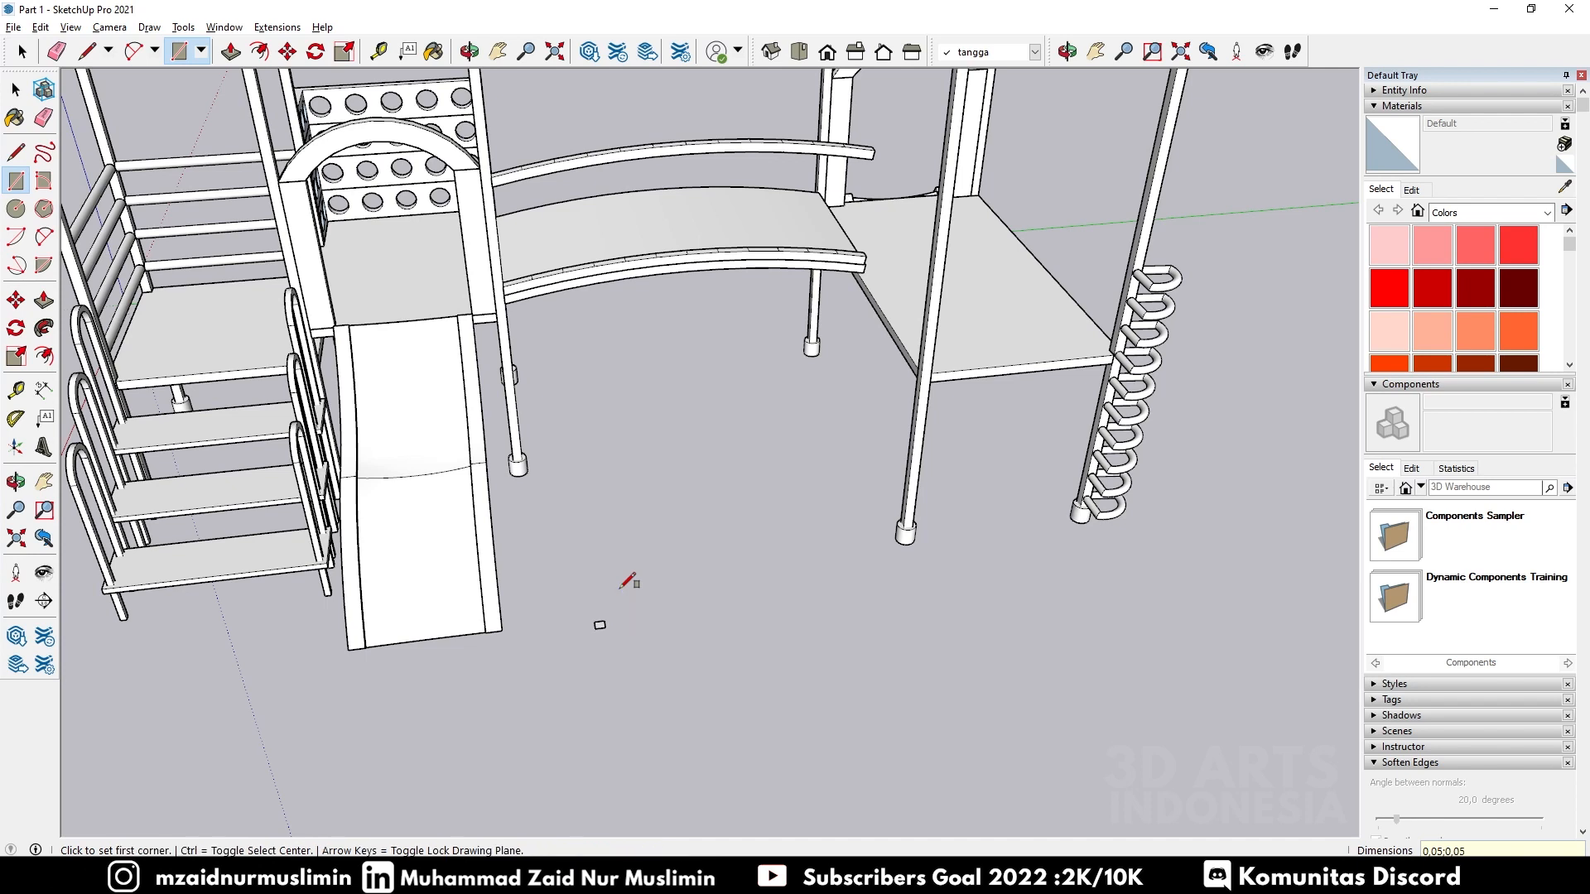
key(space)
scroll(598, 621, up, 1)
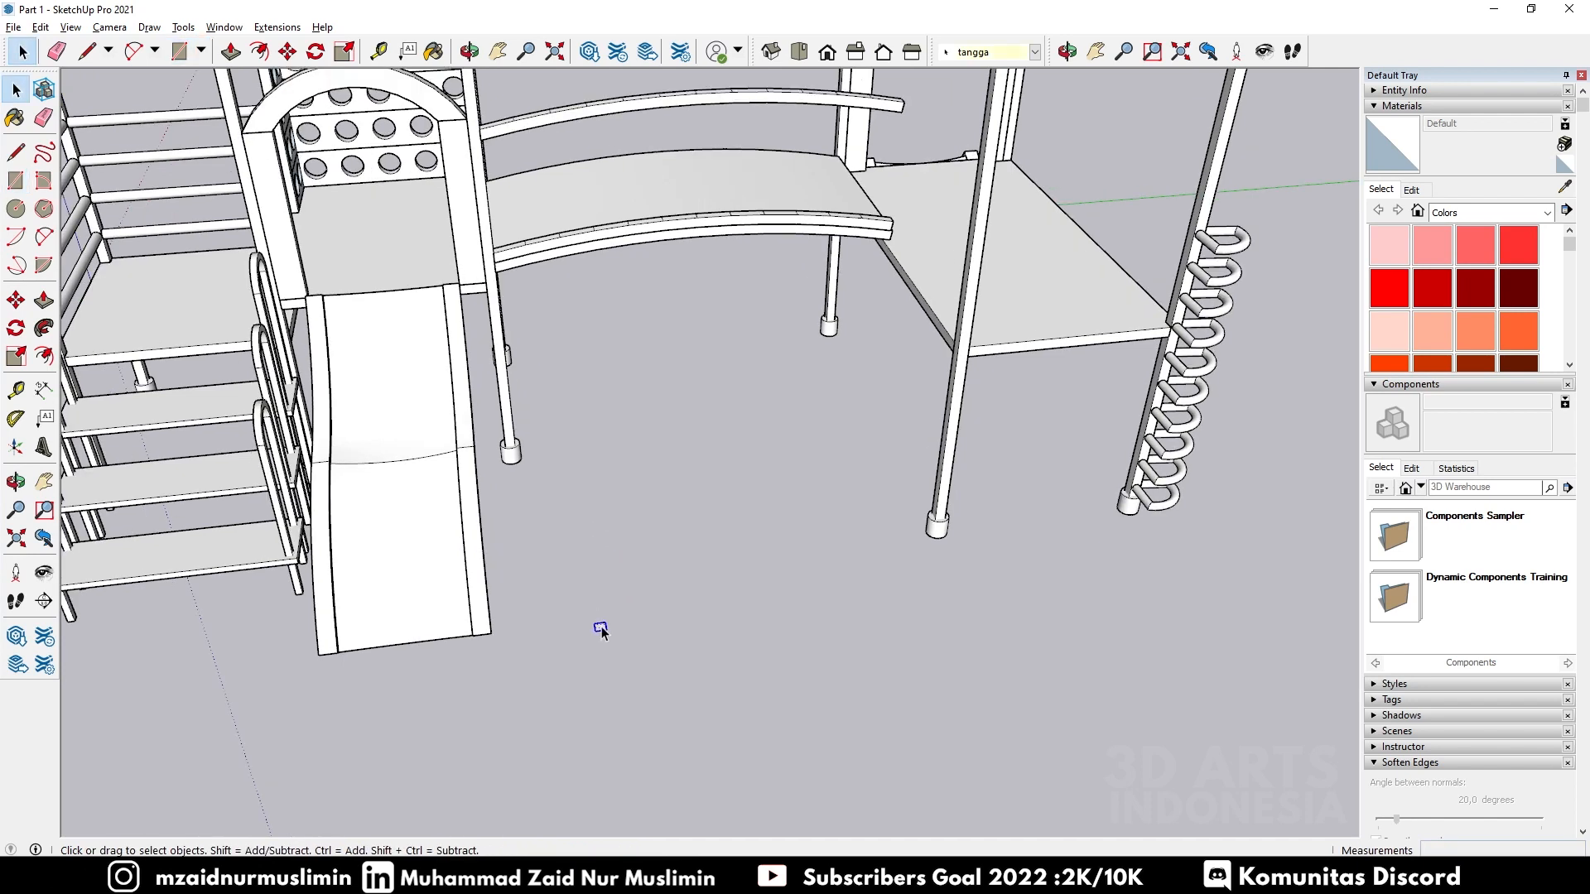
right_click(607, 627)
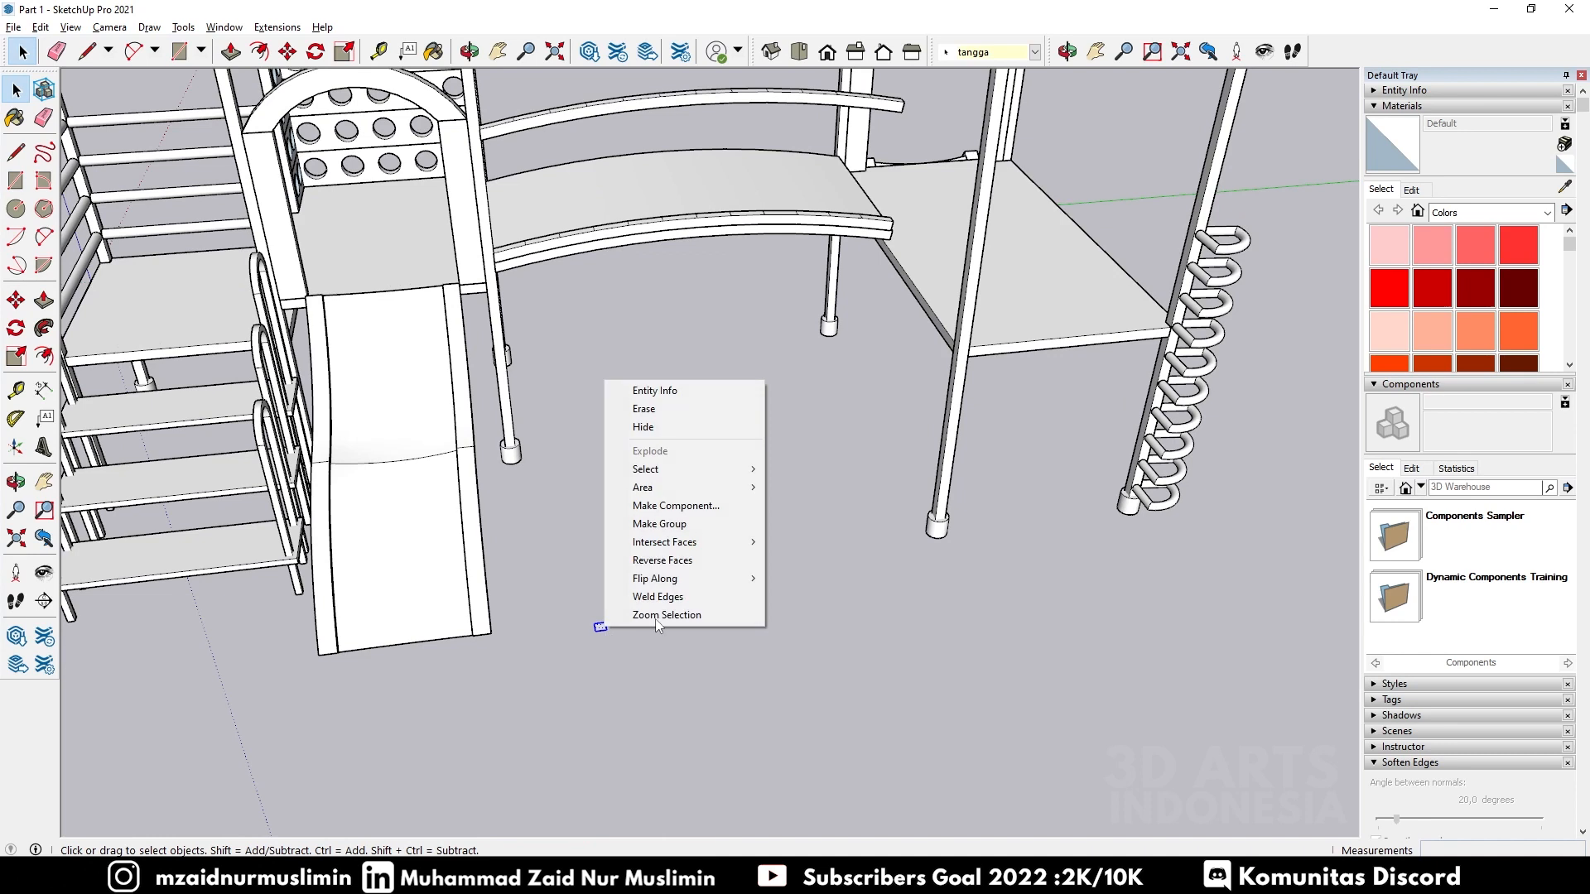
click(660, 523)
Step: Extrude the small square 0.7 m upward inside its group to form a baluster
double_click(600, 627)
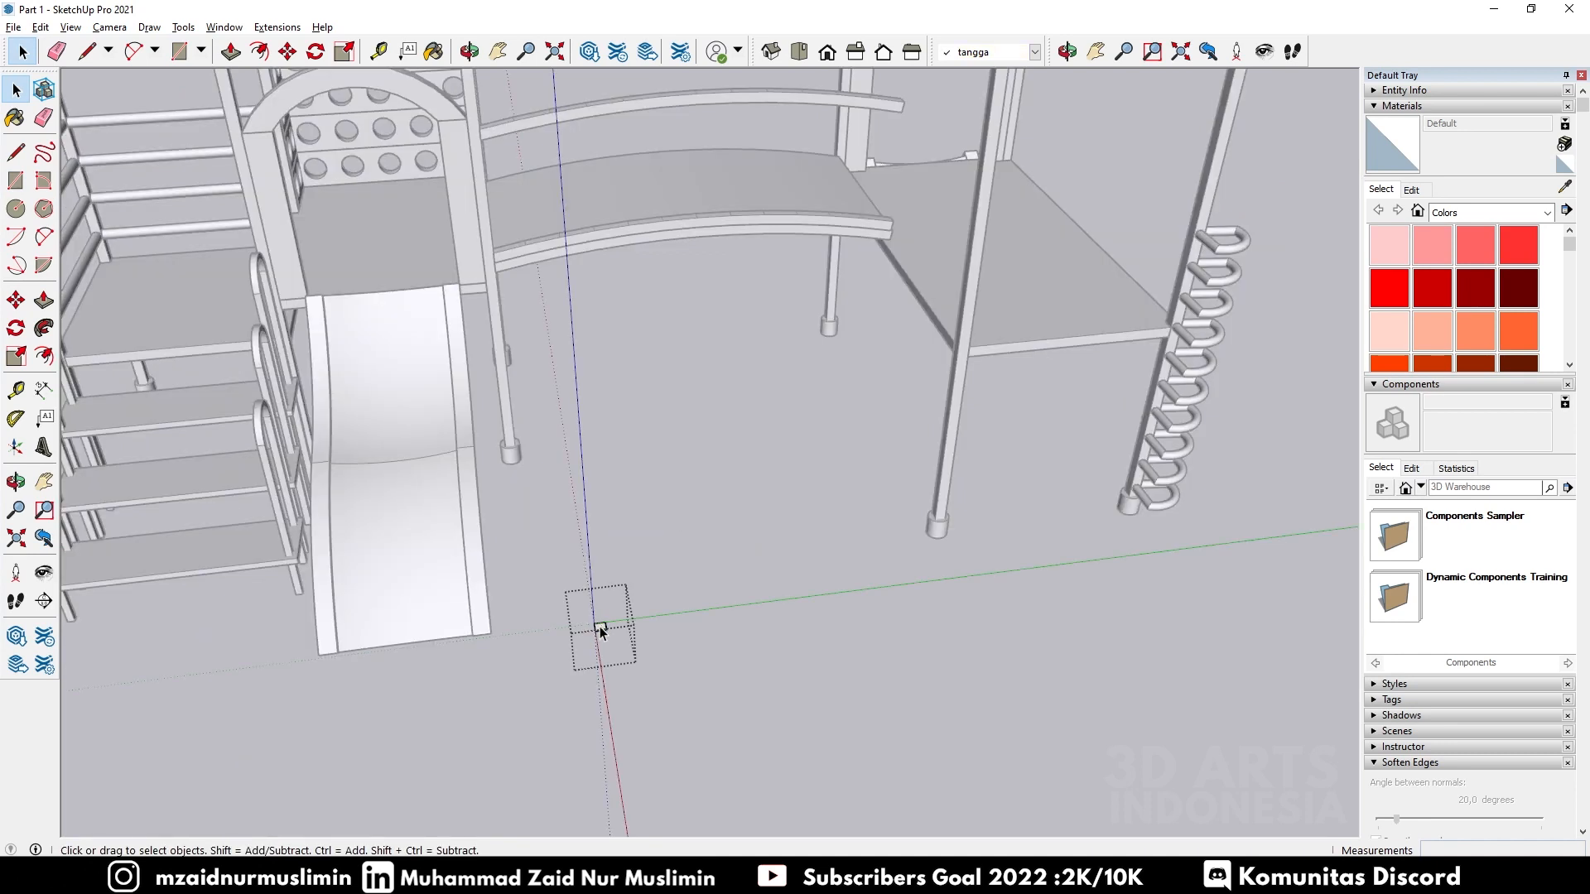
key(p)
click(600, 626)
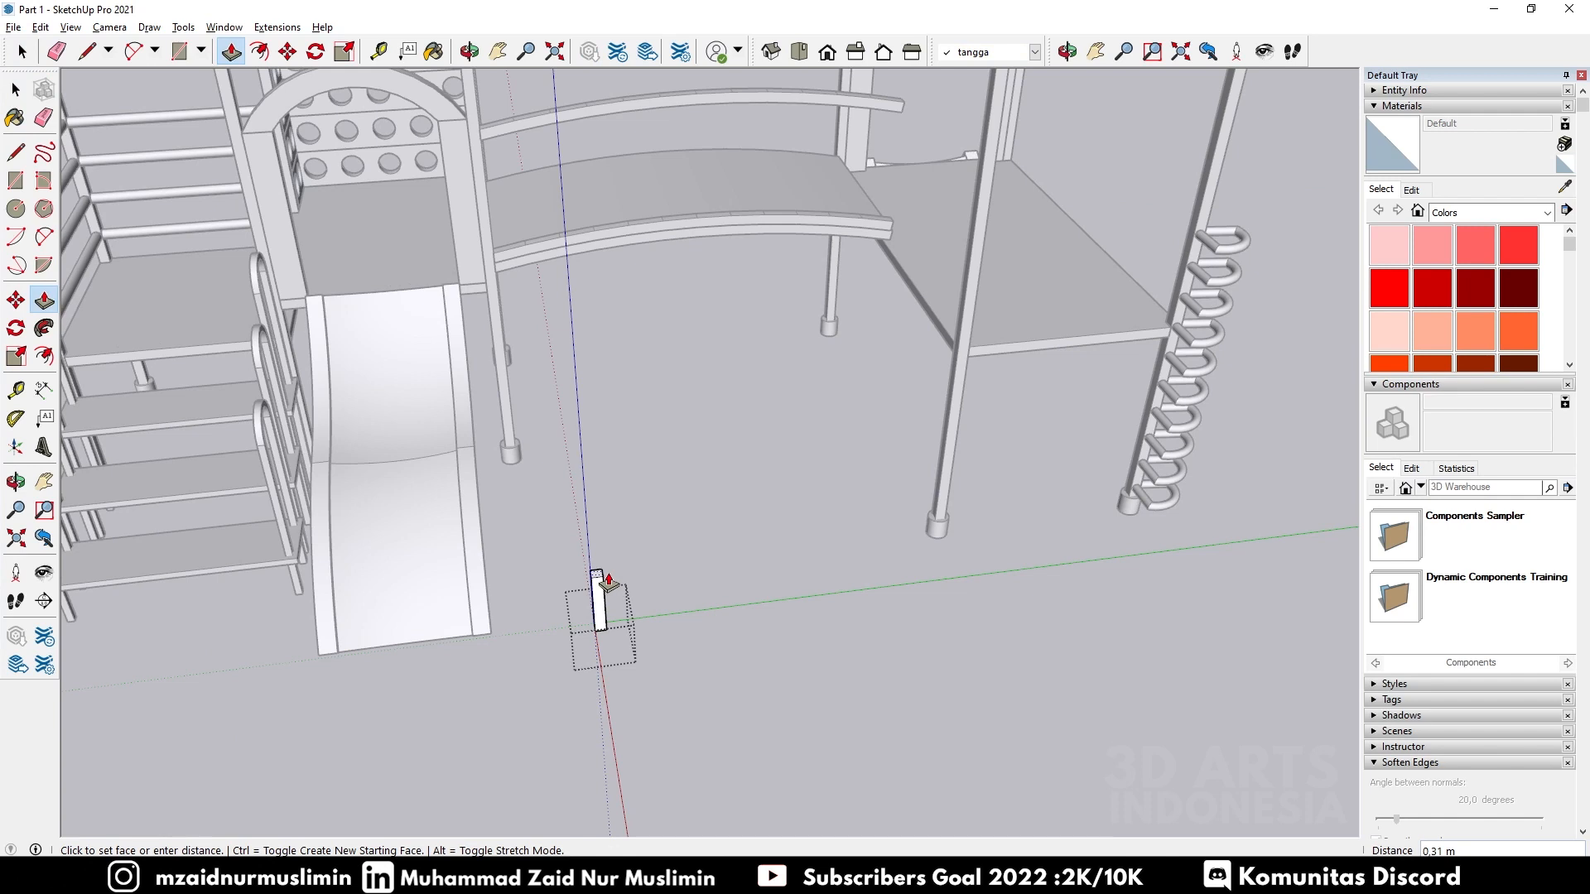
text(0,7)
key(Return)
key(space)
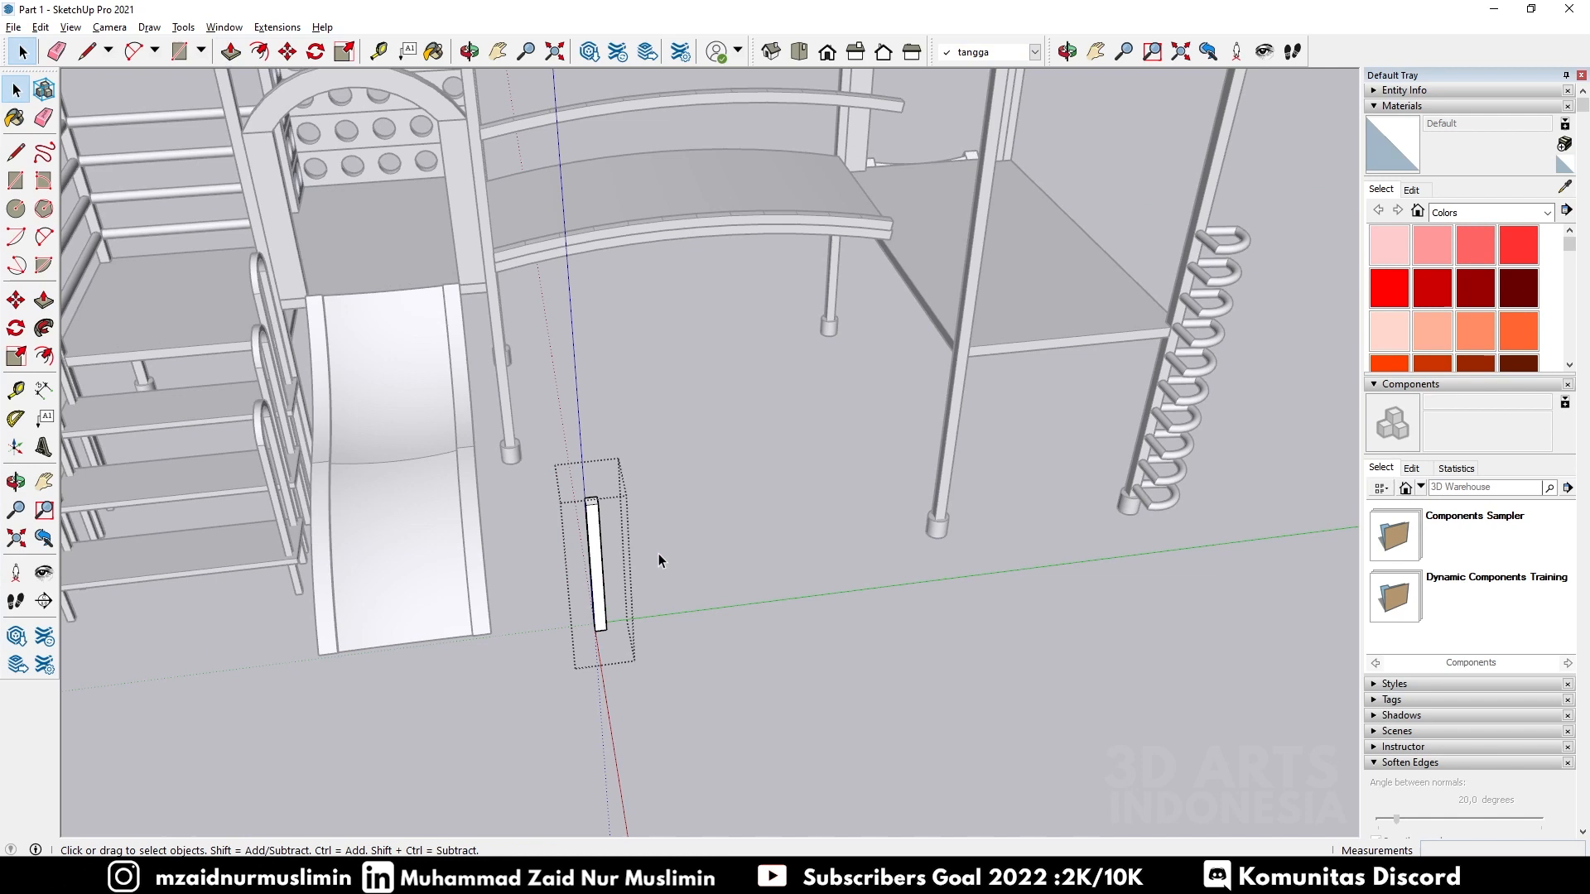
click(660, 554)
Step: Move the baluster by its bottom corner onto the bridge's lower curved strip beside the near tower's post
click(595, 554)
key(m)
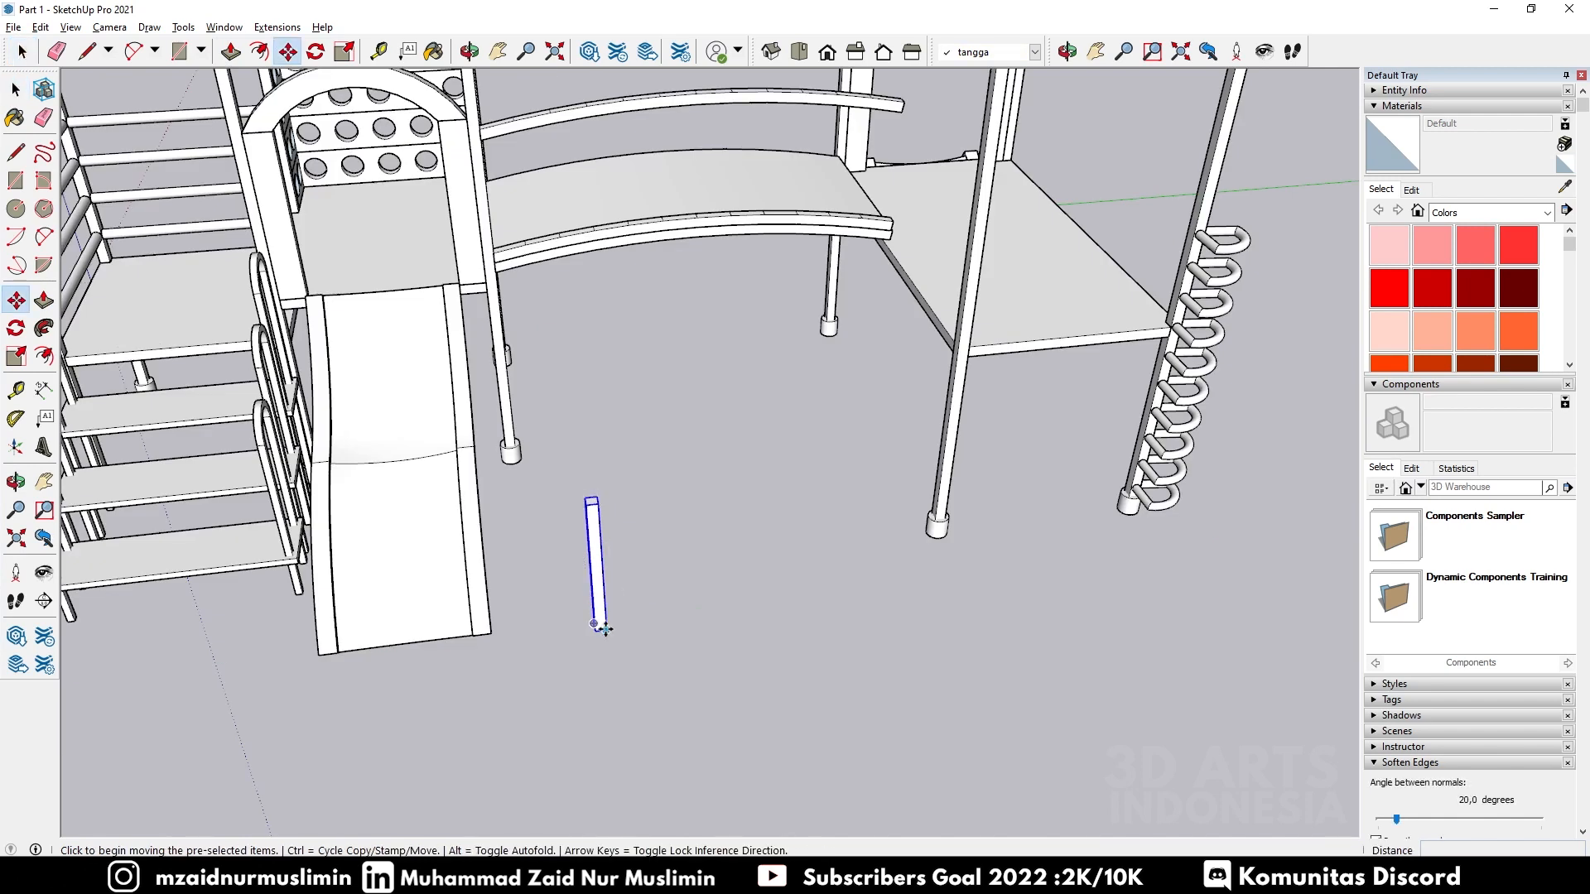
click(597, 627)
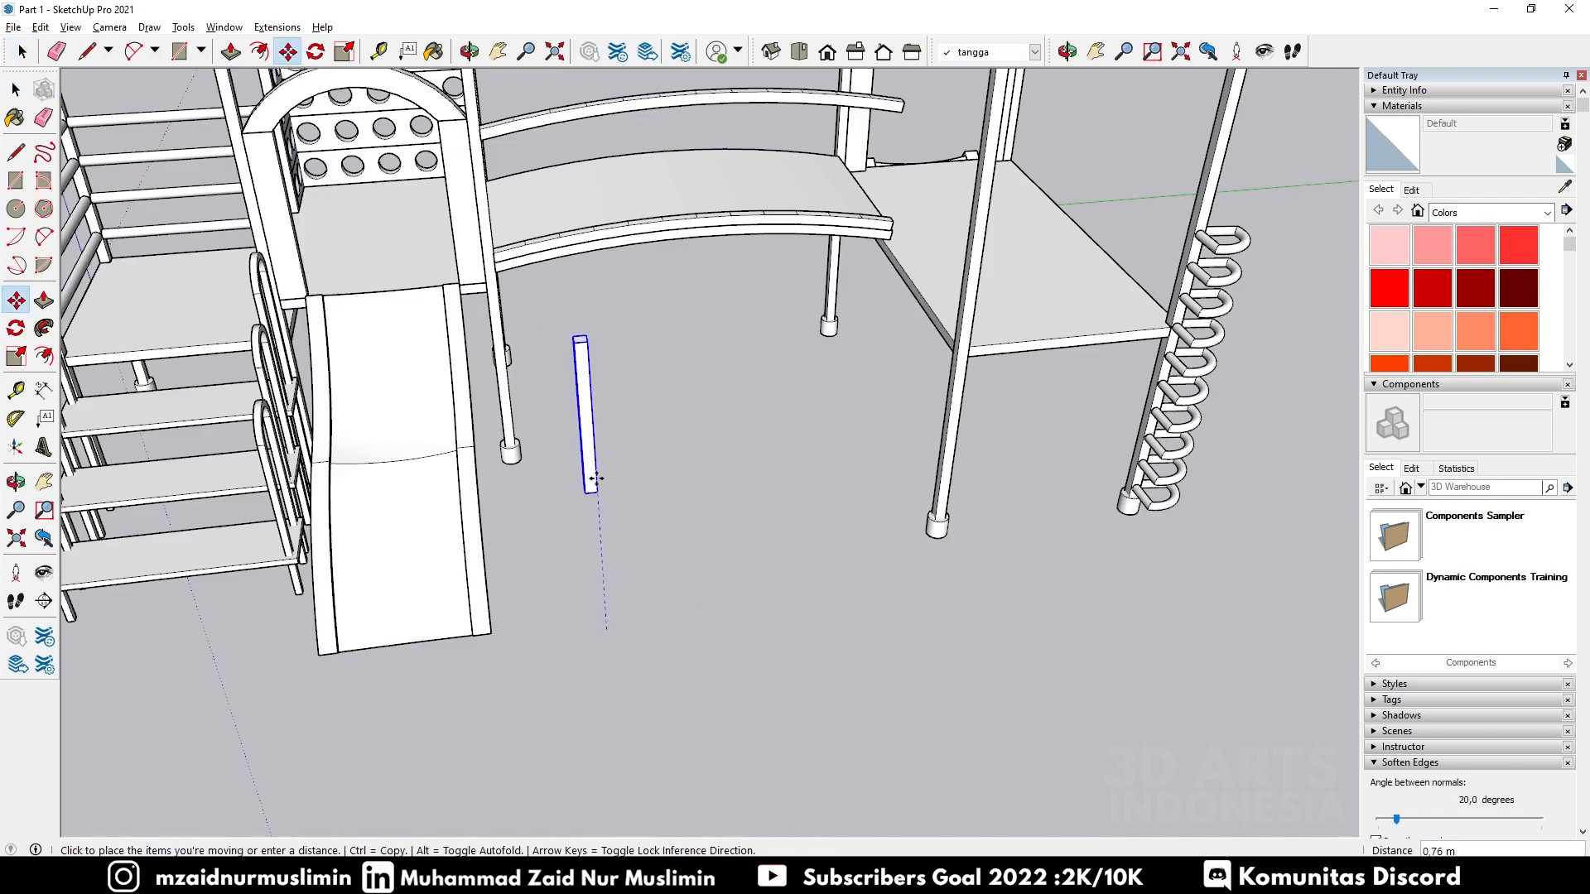
click(511, 247)
scroll(511, 249, down, 6)
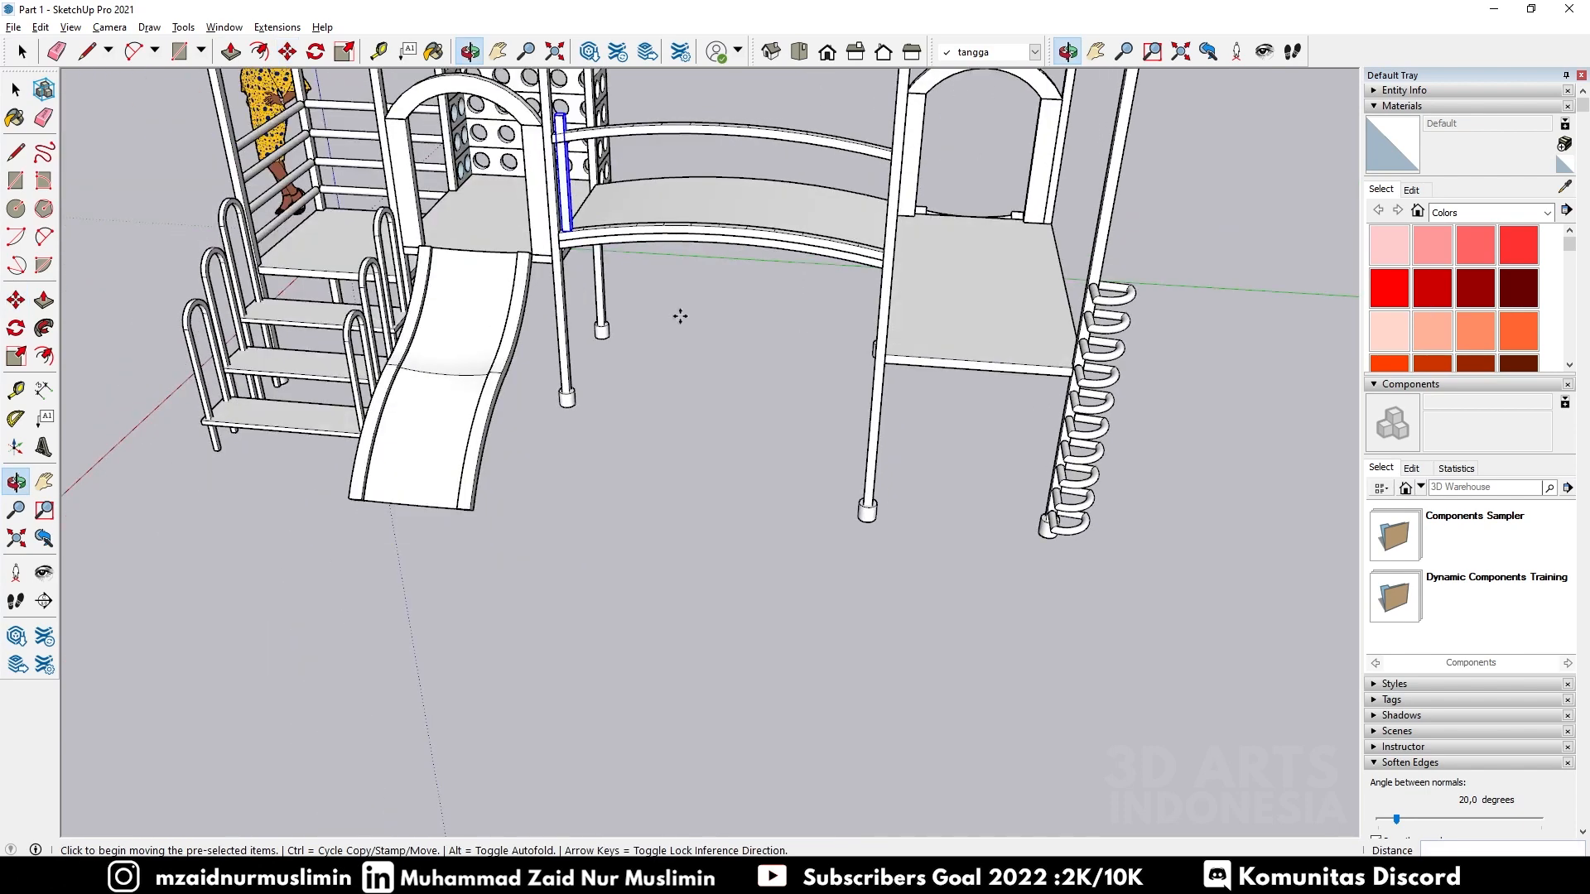
Step: Offset the baluster's top face 0.01 m inward inside its group
scroll(629, 240, up, 10)
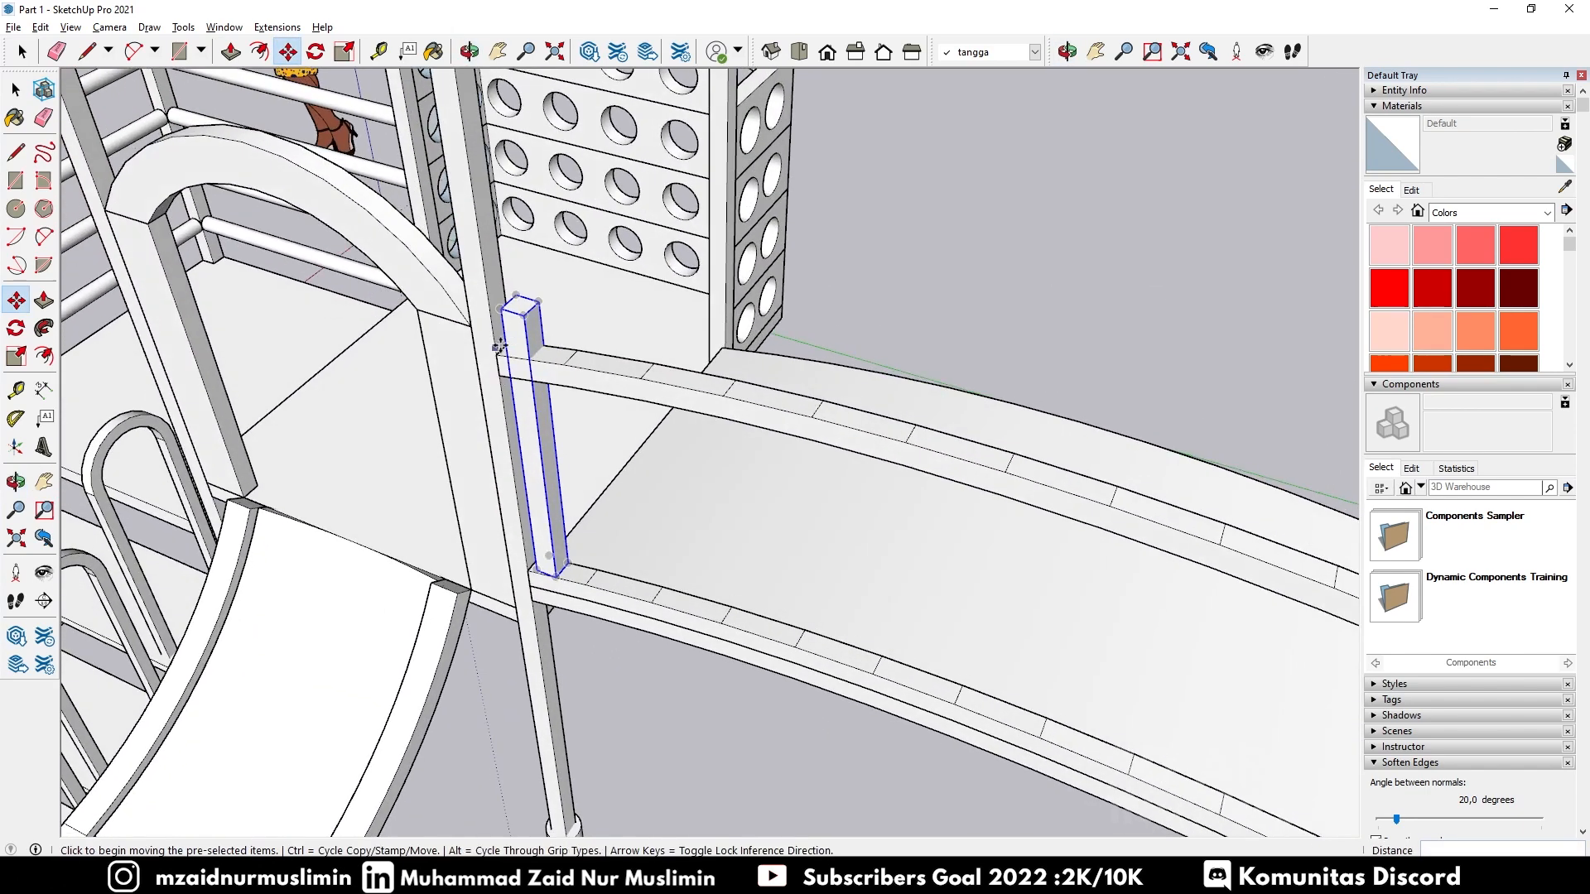
scroll(502, 344, up, 2)
key(space)
double_click(524, 328)
mouse_move(524, 329)
middle_down()
mouse_move(540, 348)
mouse_move(515, 356)
middle_up()
scroll(513, 357, up, 3)
scroll(514, 357, up, 1)
key(f)
click(525, 354)
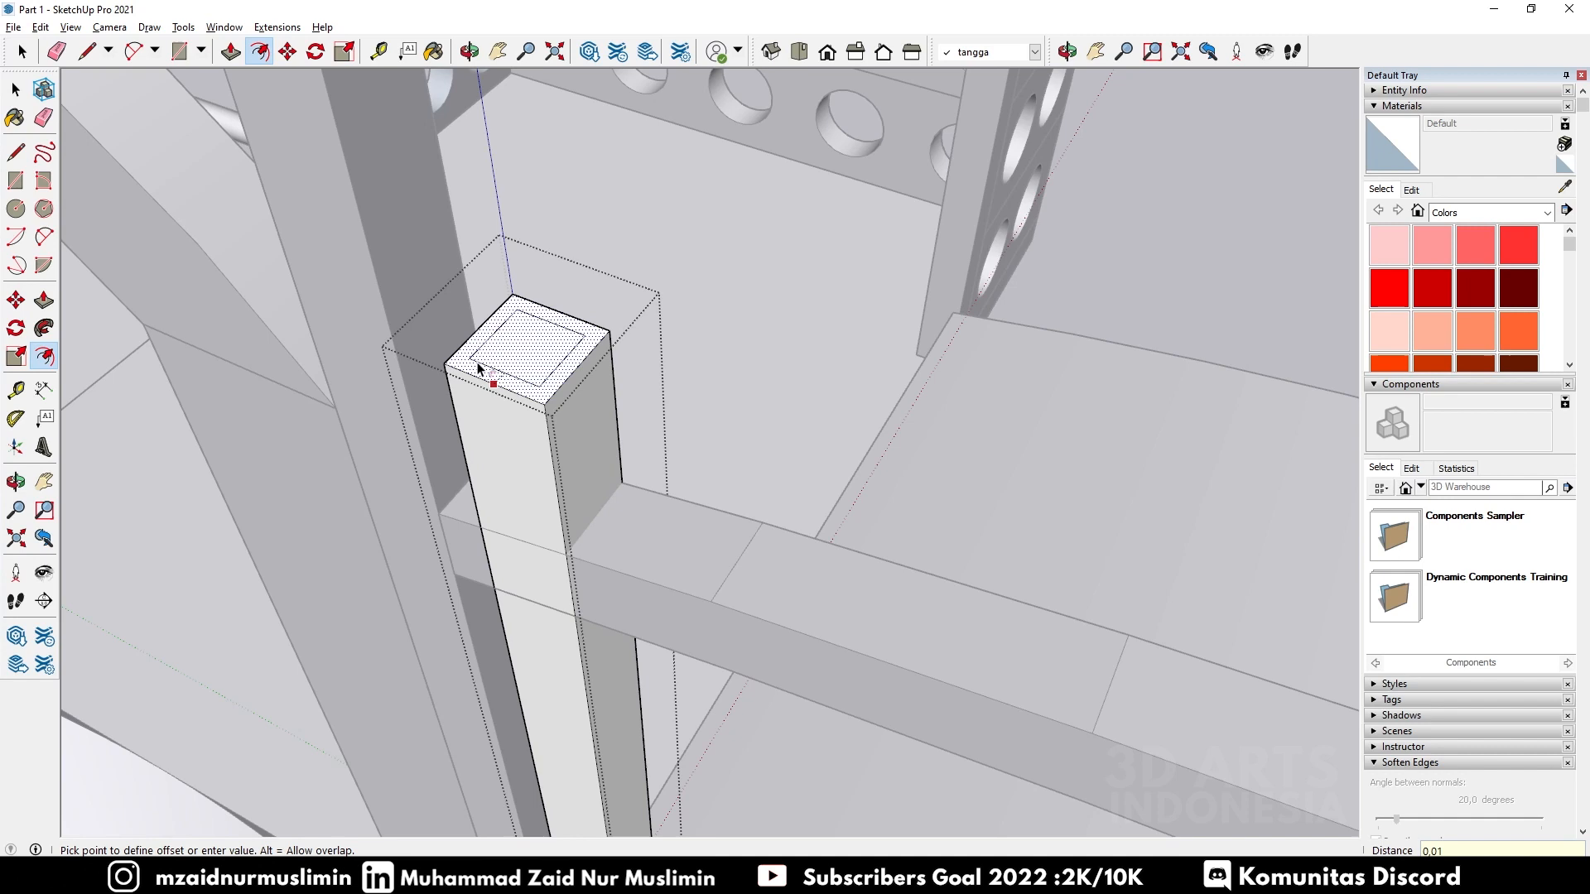
click(479, 368)
Step: Push the outer rim of the top face down the baluster's full 0.7 m length to leave only the thinner core
key(p)
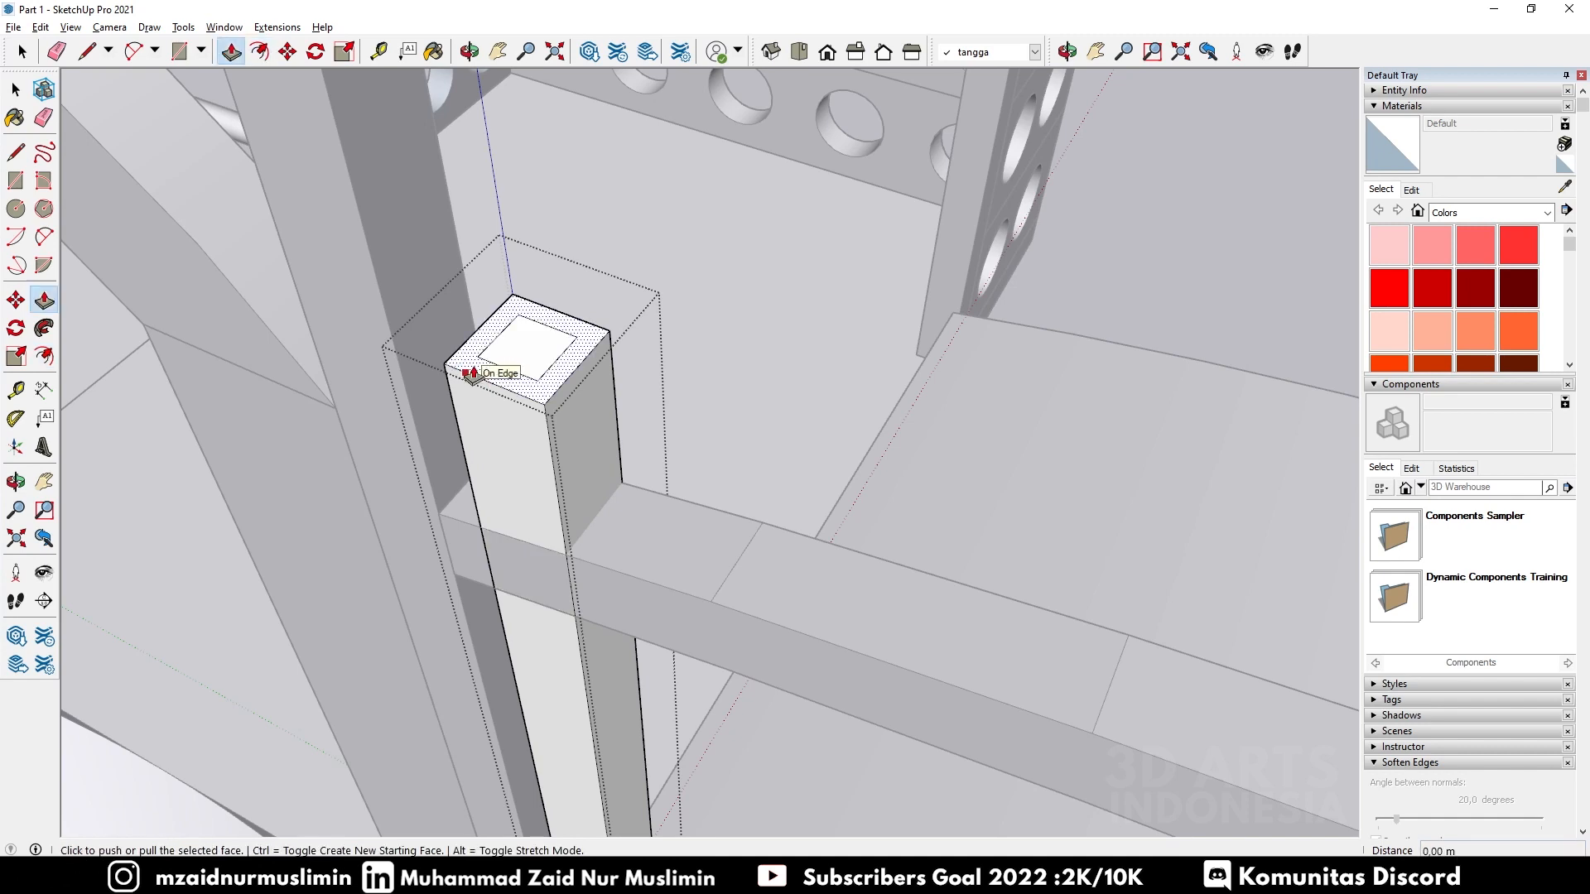
click(469, 374)
scroll(525, 525, down, 2)
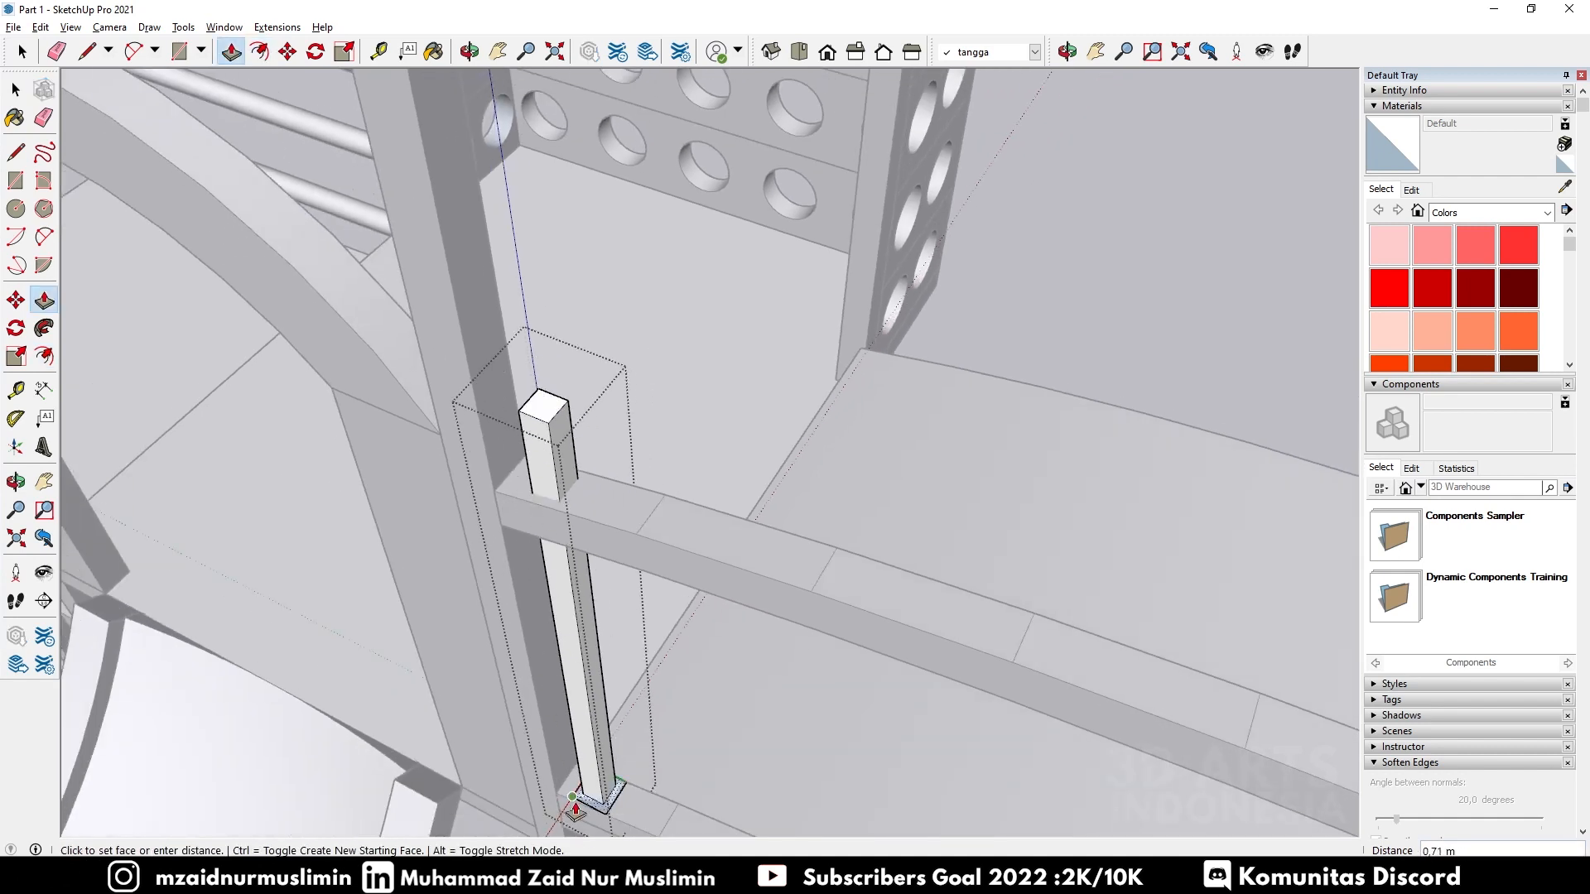
click(584, 807)
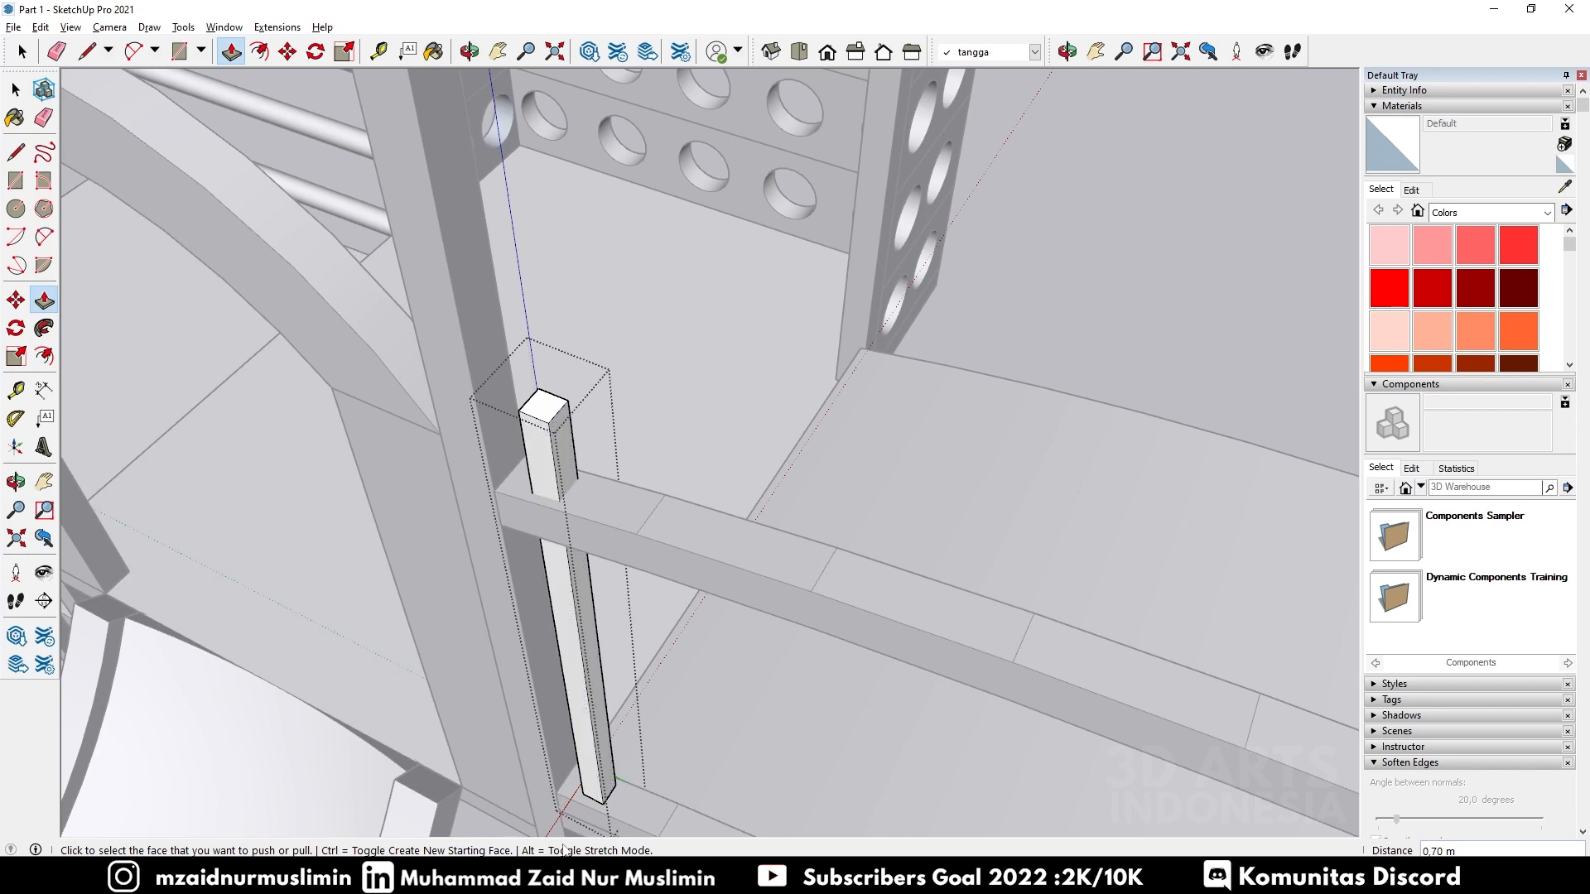
scroll(707, 439, up, 2)
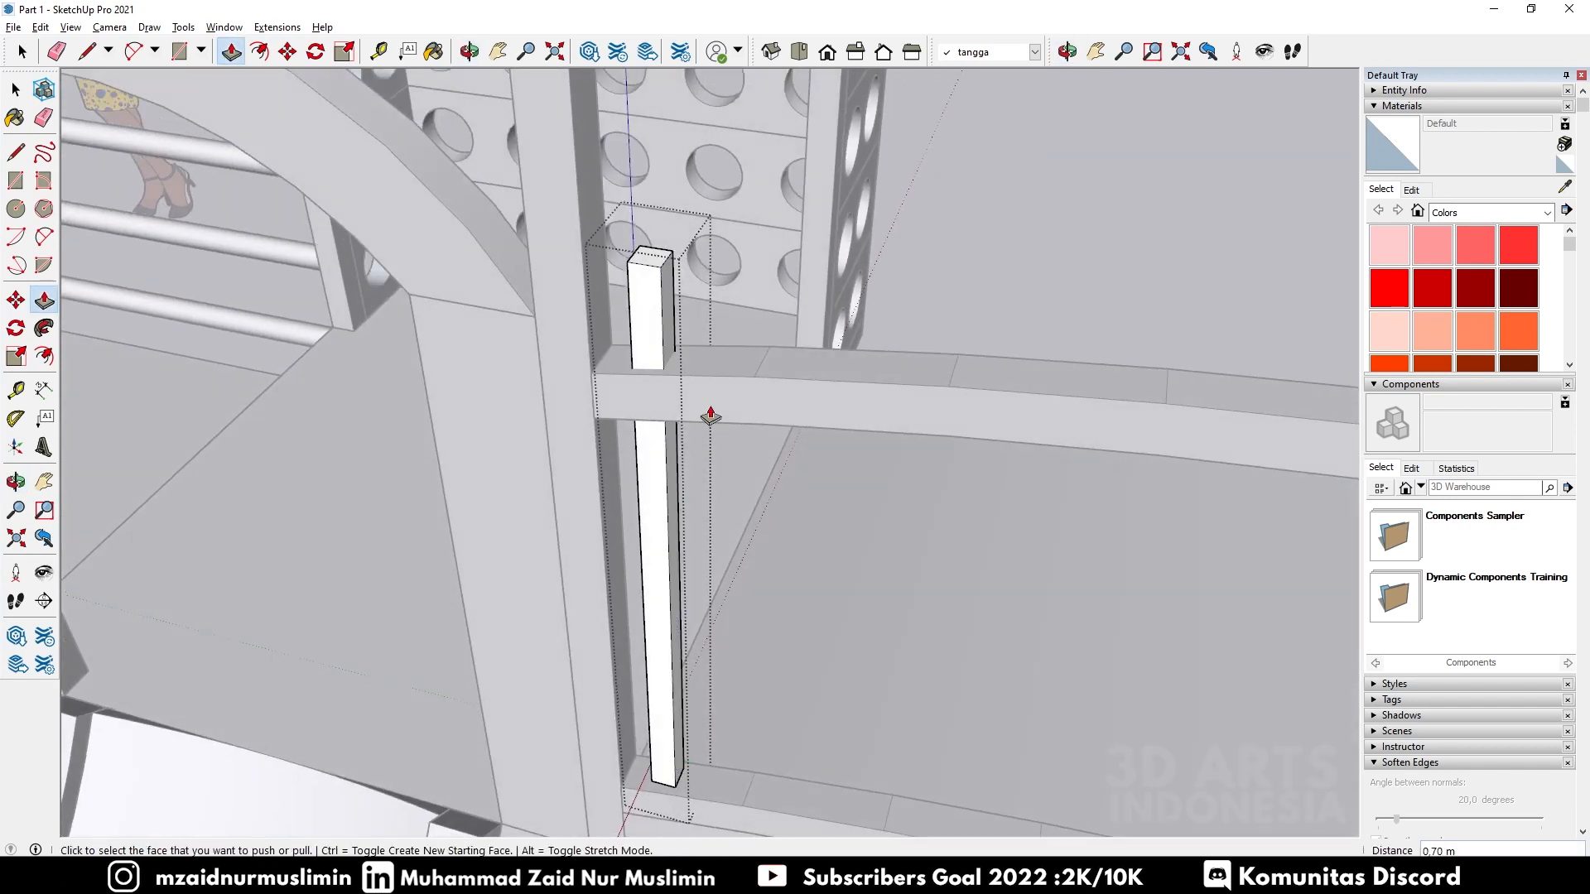
key(space)
click(963, 281)
Step: Move the thinned baluster straight down until its top end lies within the upper curved rail
click(629, 298)
key(m)
click(658, 276)
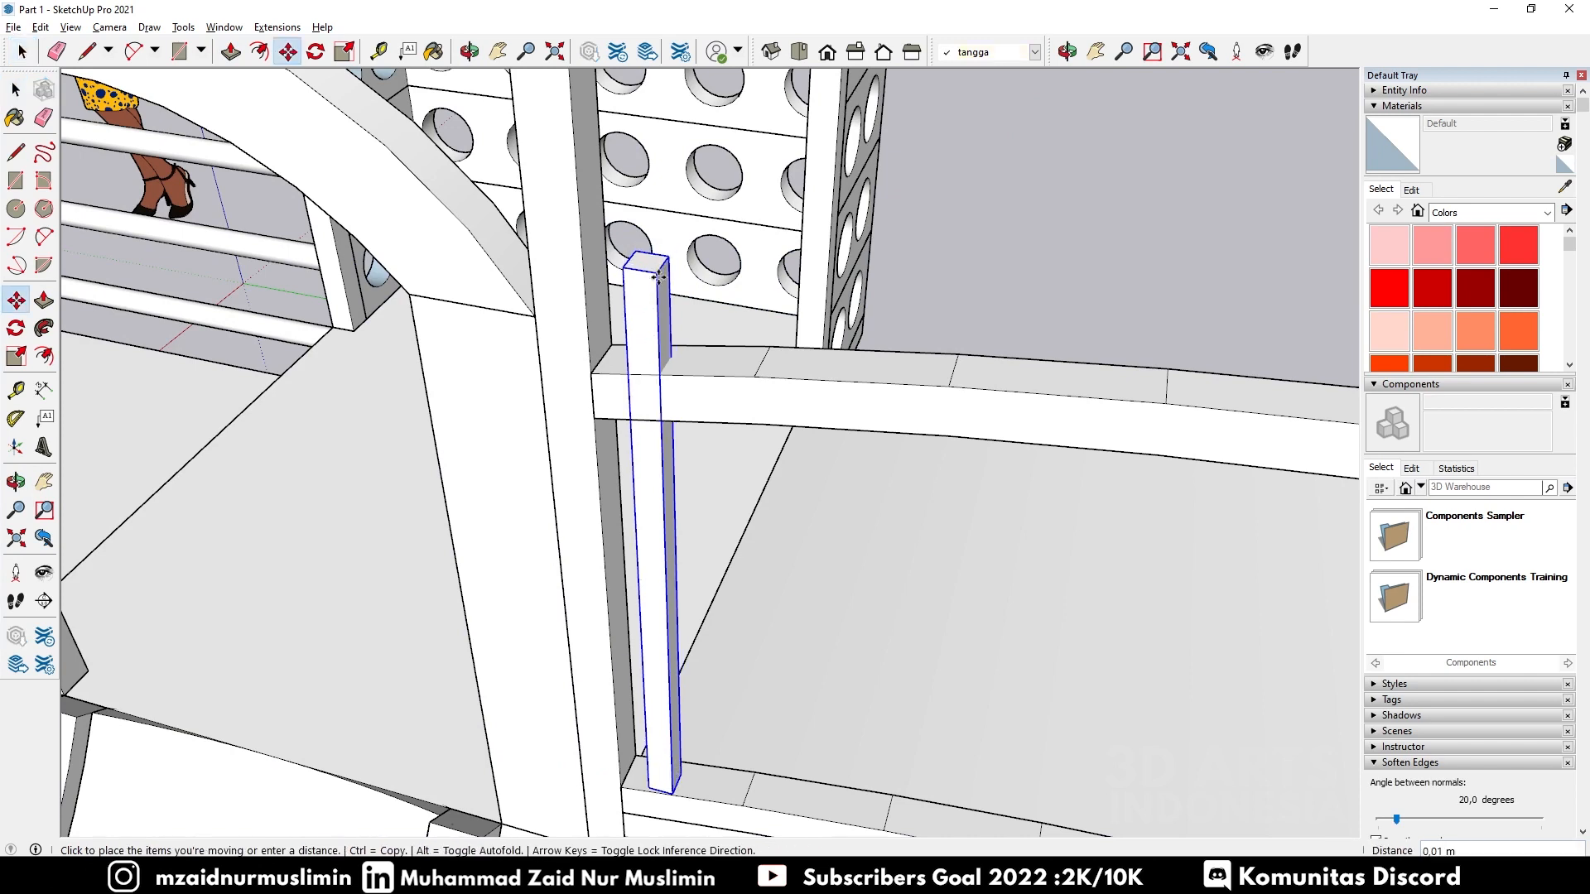
click(662, 387)
Step: Close the baluster's bottom face with a line along its edge and push that face up 0.05 m into the lower strip
middle_drag(662, 385, 700, 207)
scroll(772, 493, down, 3)
middle_drag(770, 497, 727, 280)
scroll(795, 583, up, 4)
scroll(712, 352, up, 2)
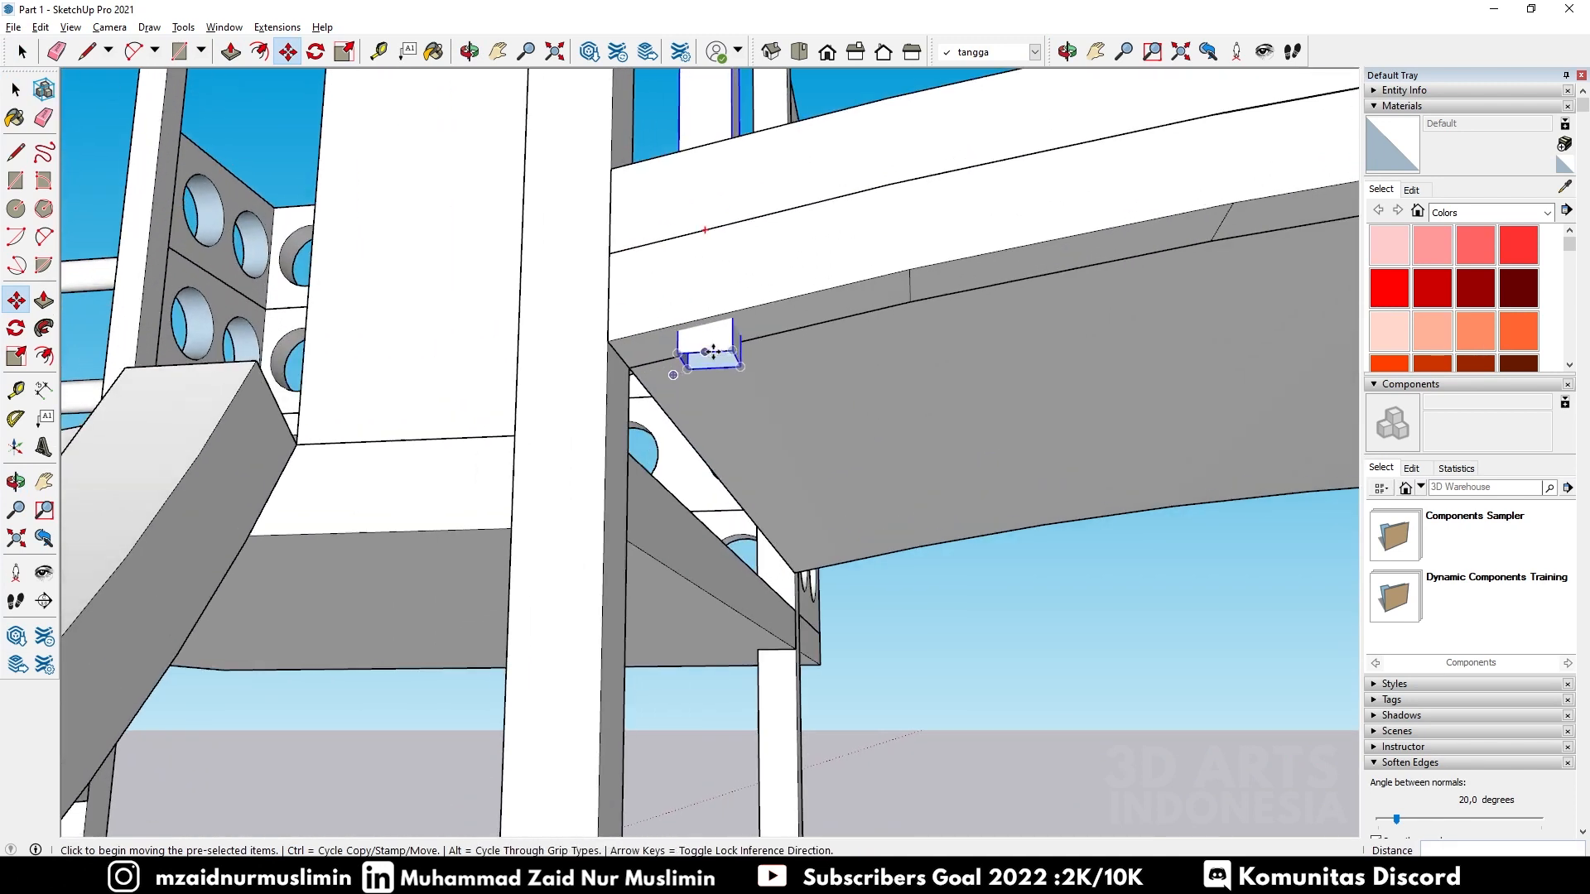
key(space)
double_click(713, 351)
scroll(712, 355, up, 2)
key(l)
click(755, 378)
click(727, 355)
key(p)
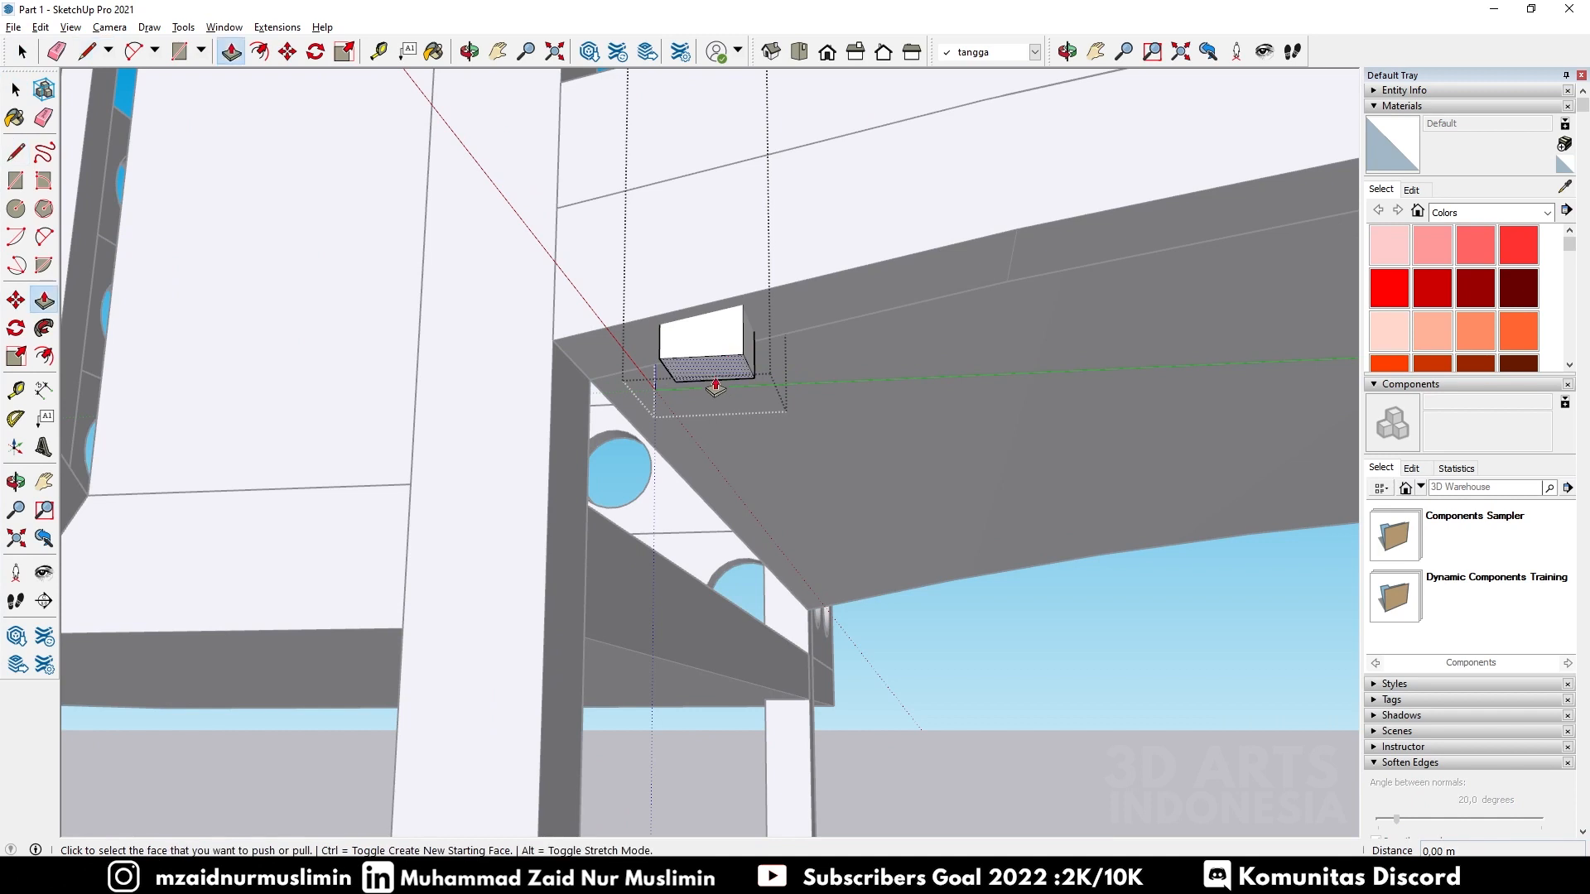
key(space)
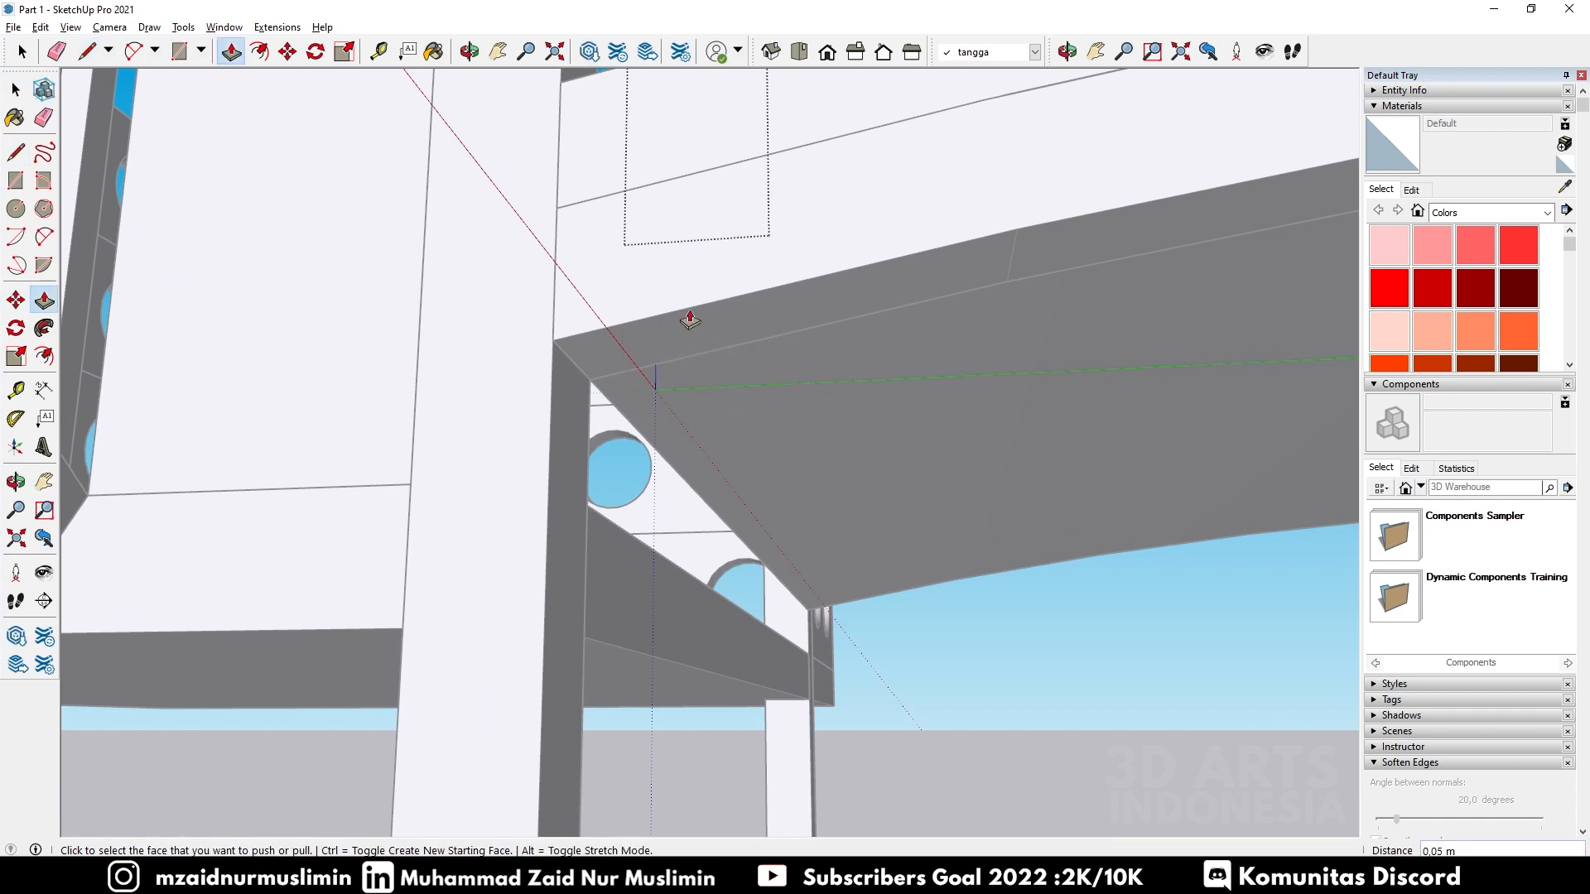
Step: Copy the baluster 0.15 m along the bridge and repeat it at that spacing as an array of 12 copies
scroll(675, 381, down, 6)
middle_drag(753, 409, 881, 462)
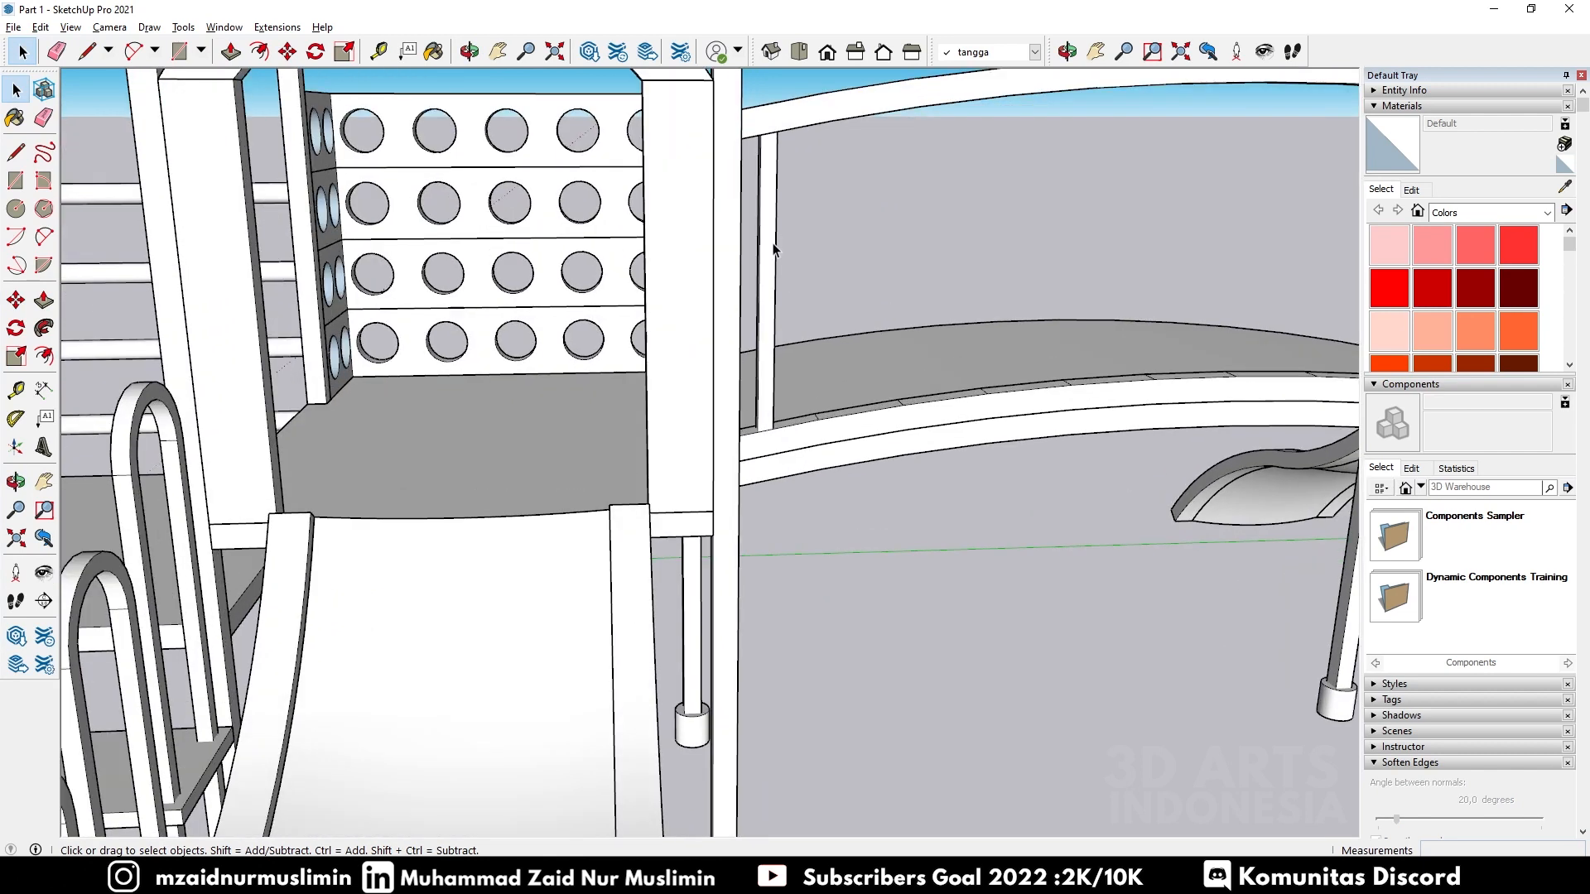
click(770, 248)
scroll(775, 248, down, 4)
scroll(877, 263, up, 3)
key(m)
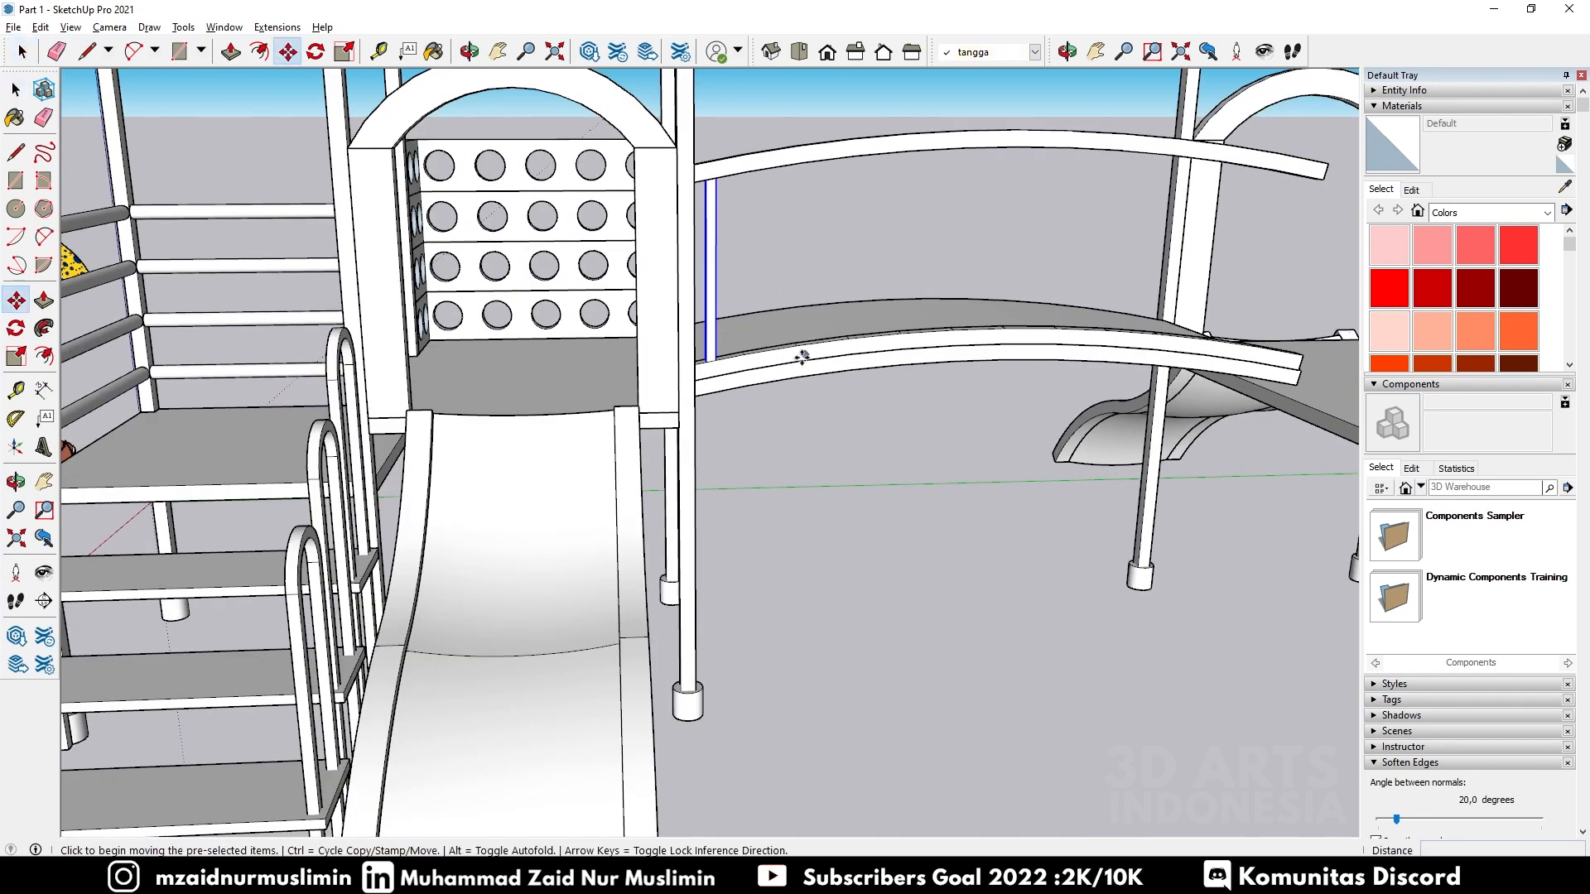
click(706, 364)
key(ctrl)
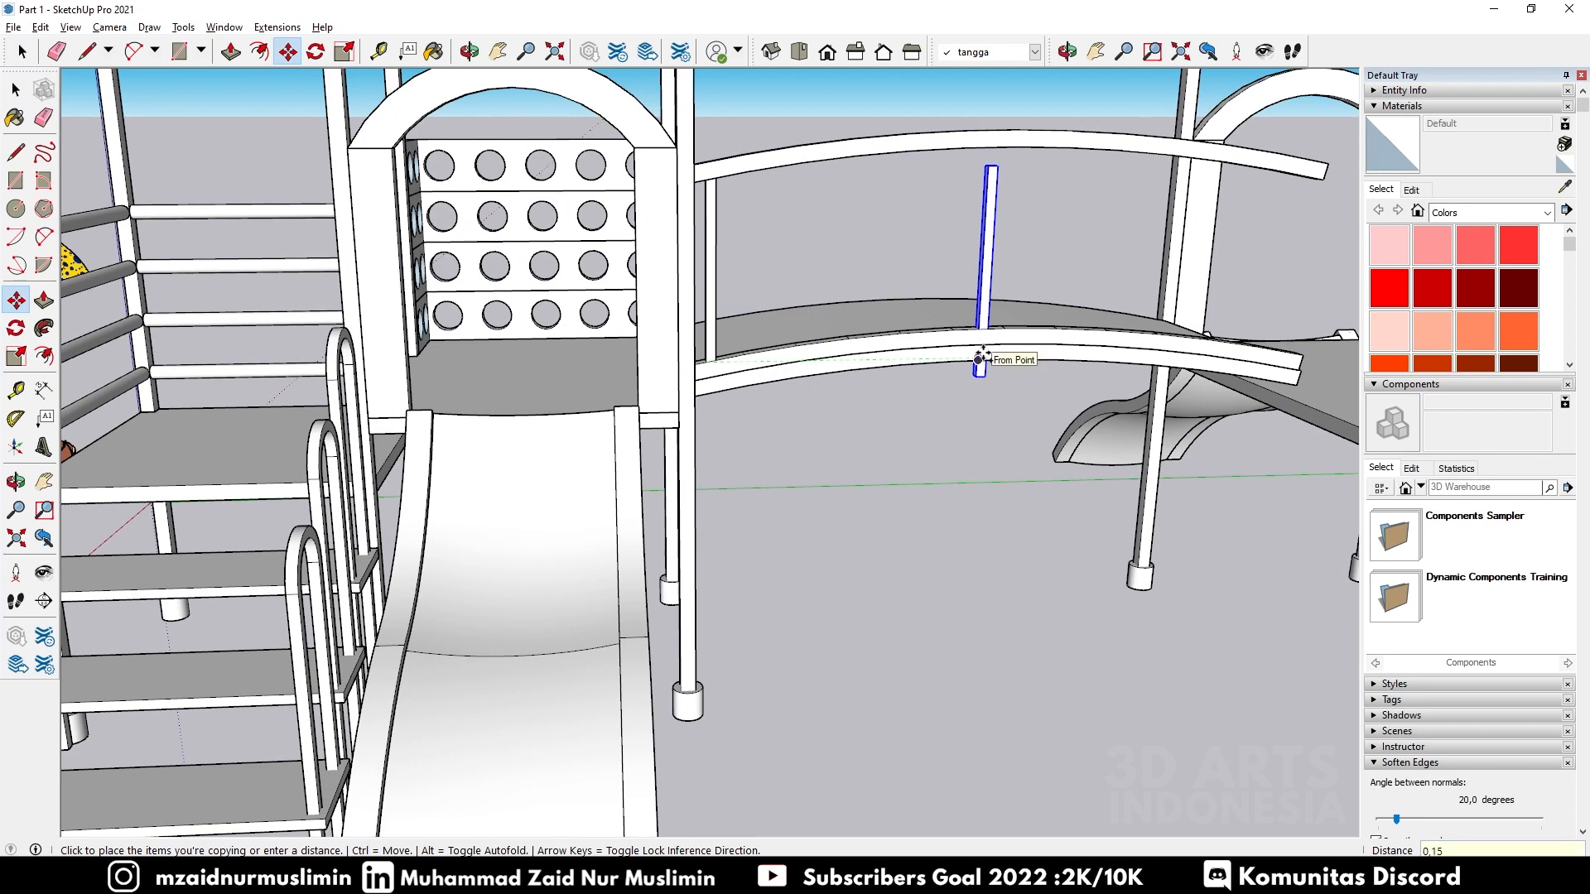
key(Escape)
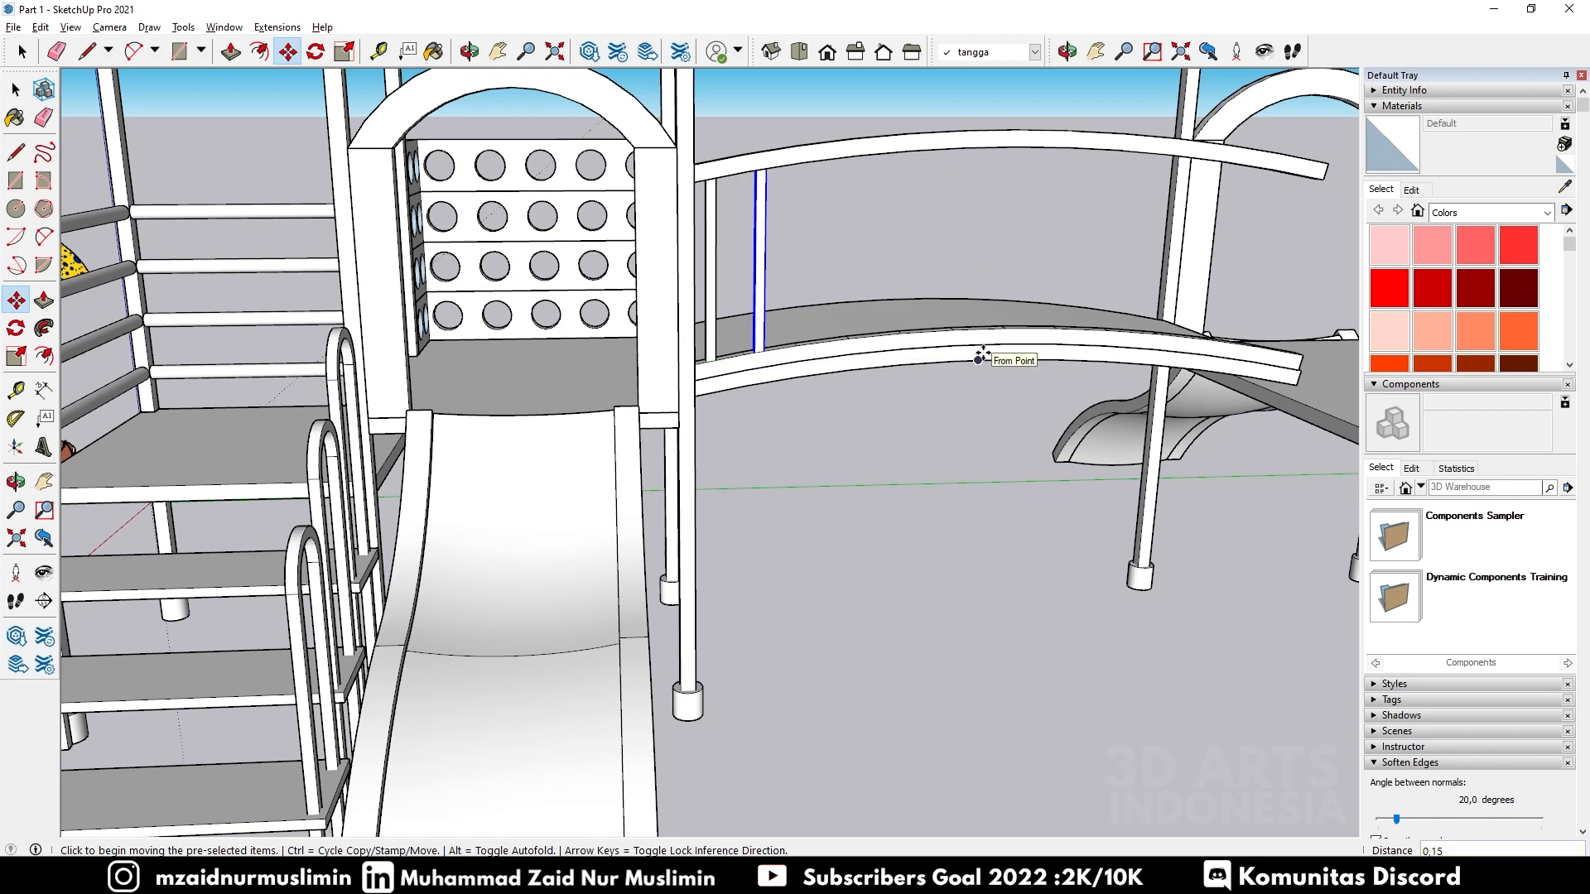
text(1)
key(Return)
key(ctrl+t)
Step: Try to copy the last baluster about 0.09 m toward the end of the bridge rails
scroll(977, 360, down, 3)
middle_drag(976, 360, 934, 289)
scroll(1220, 301, up, 3)
key(space)
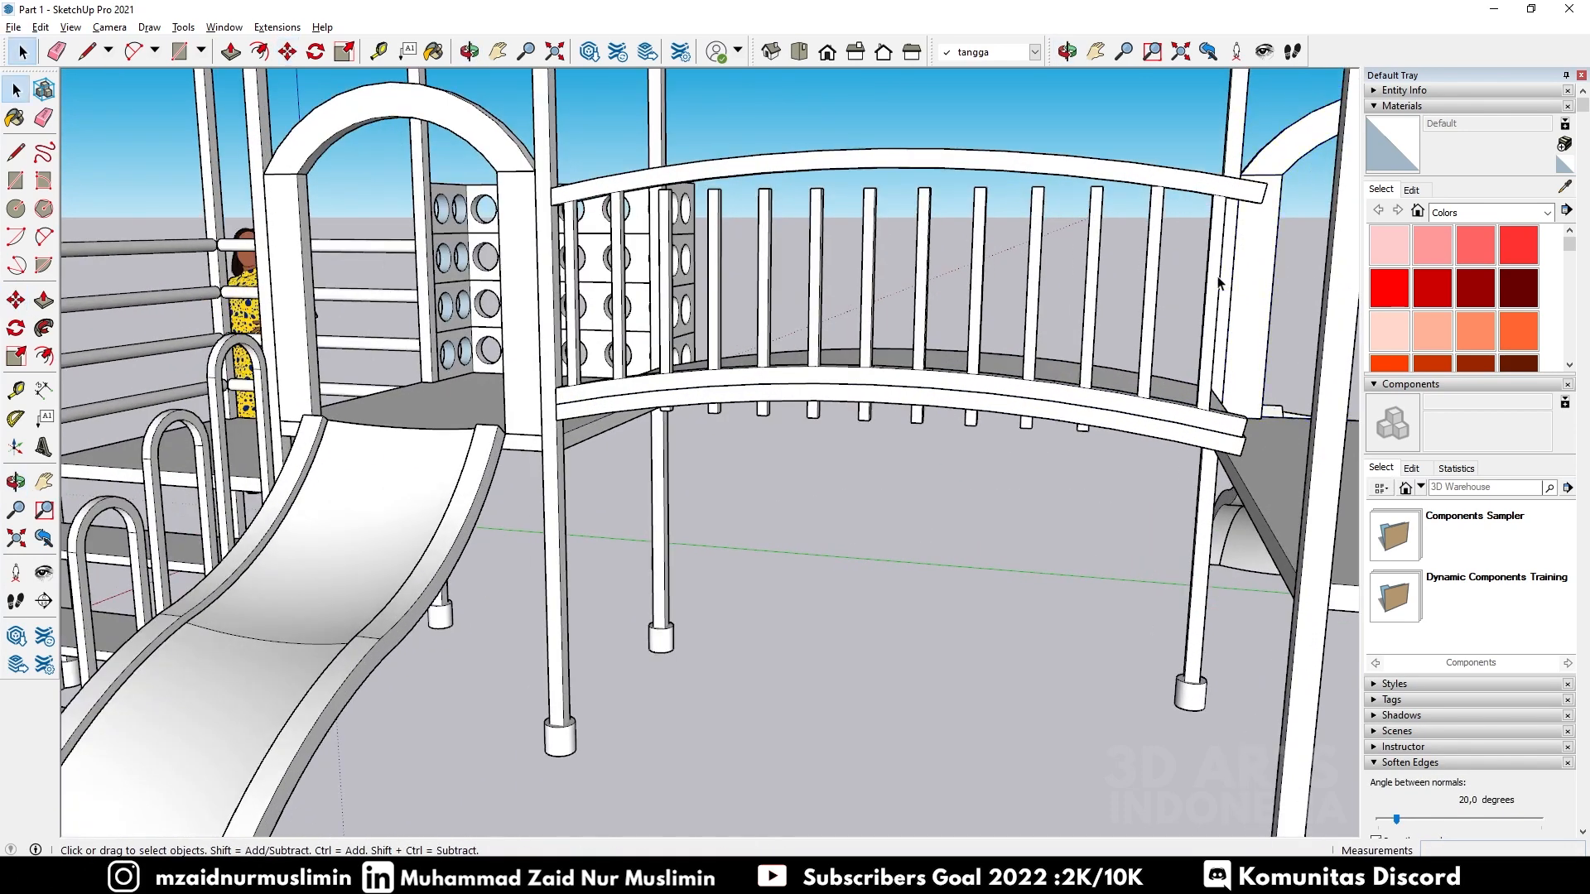
scroll(1217, 279, up, 1)
click(1215, 279)
scroll(1209, 403, up, 2)
key(m)
click(1174, 457)
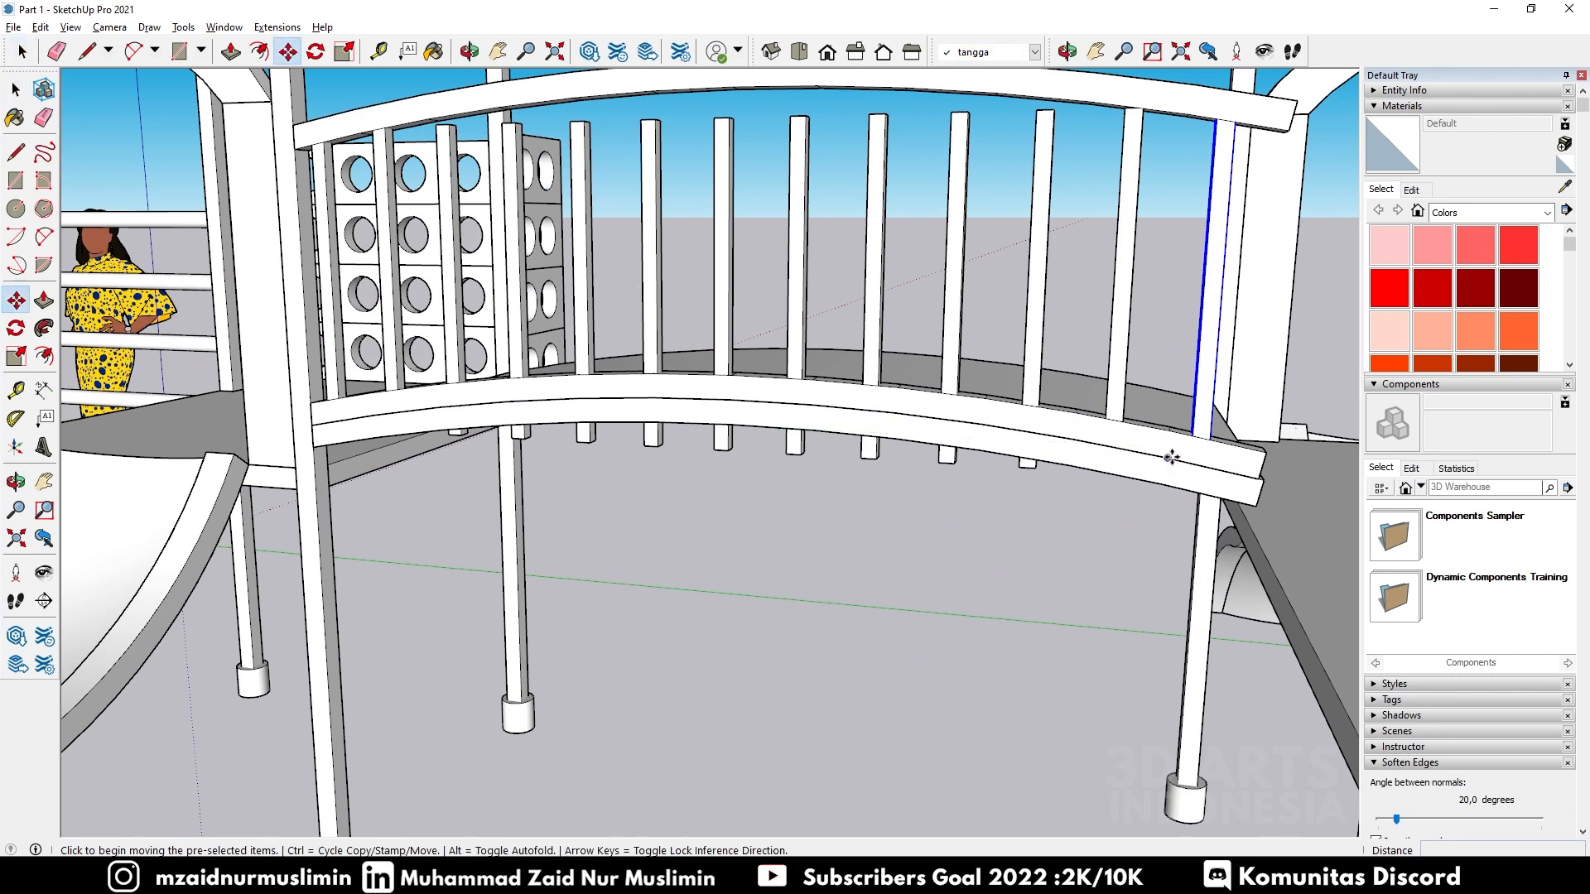
key(ctrl)
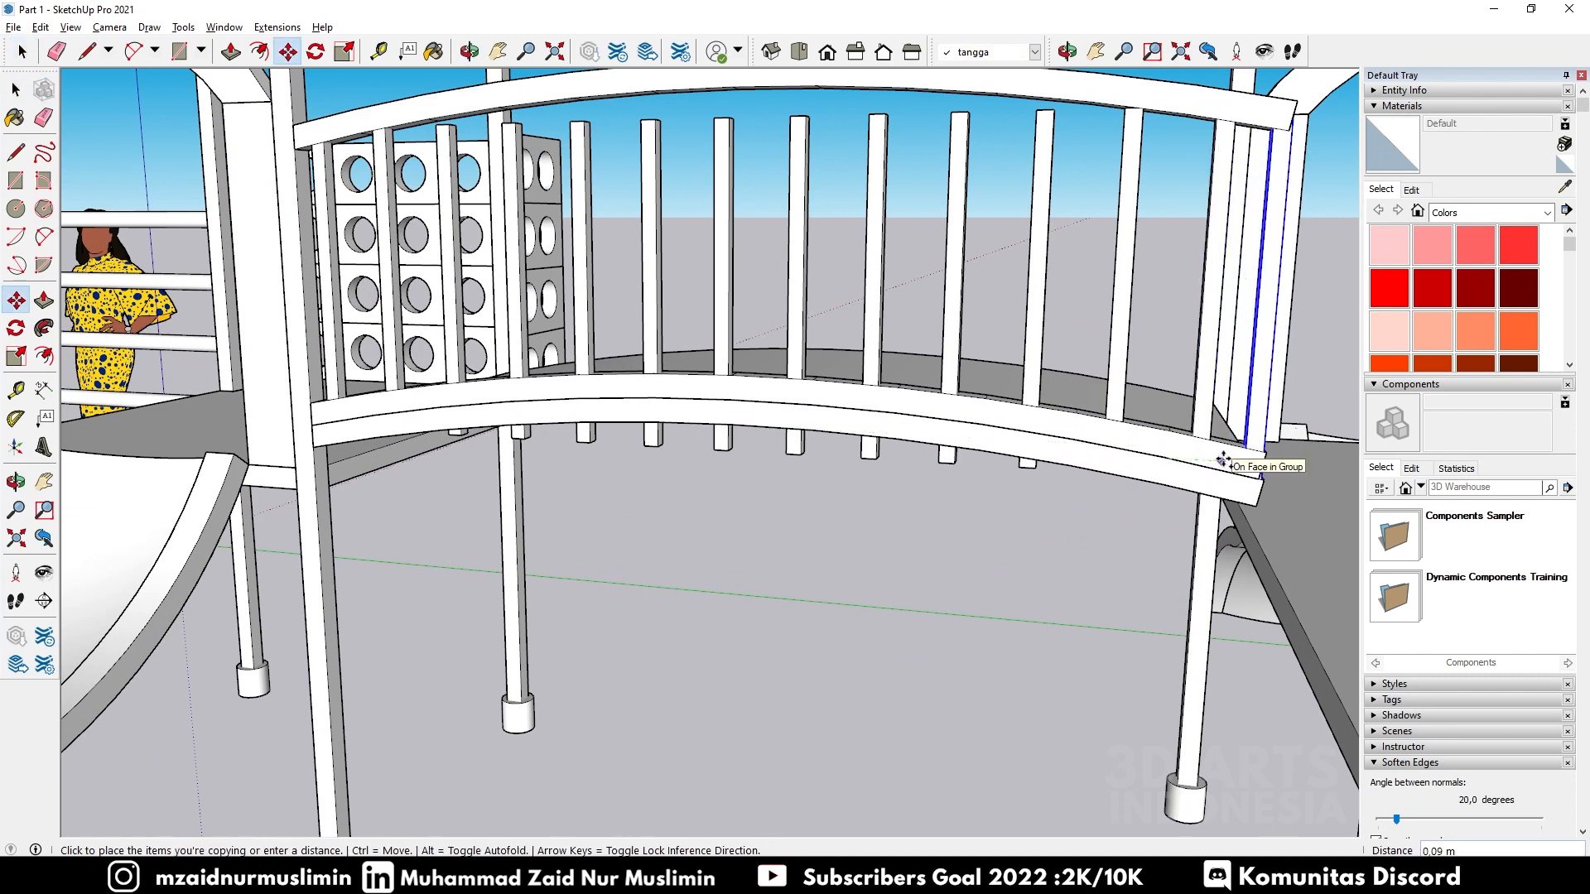
click(1222, 458)
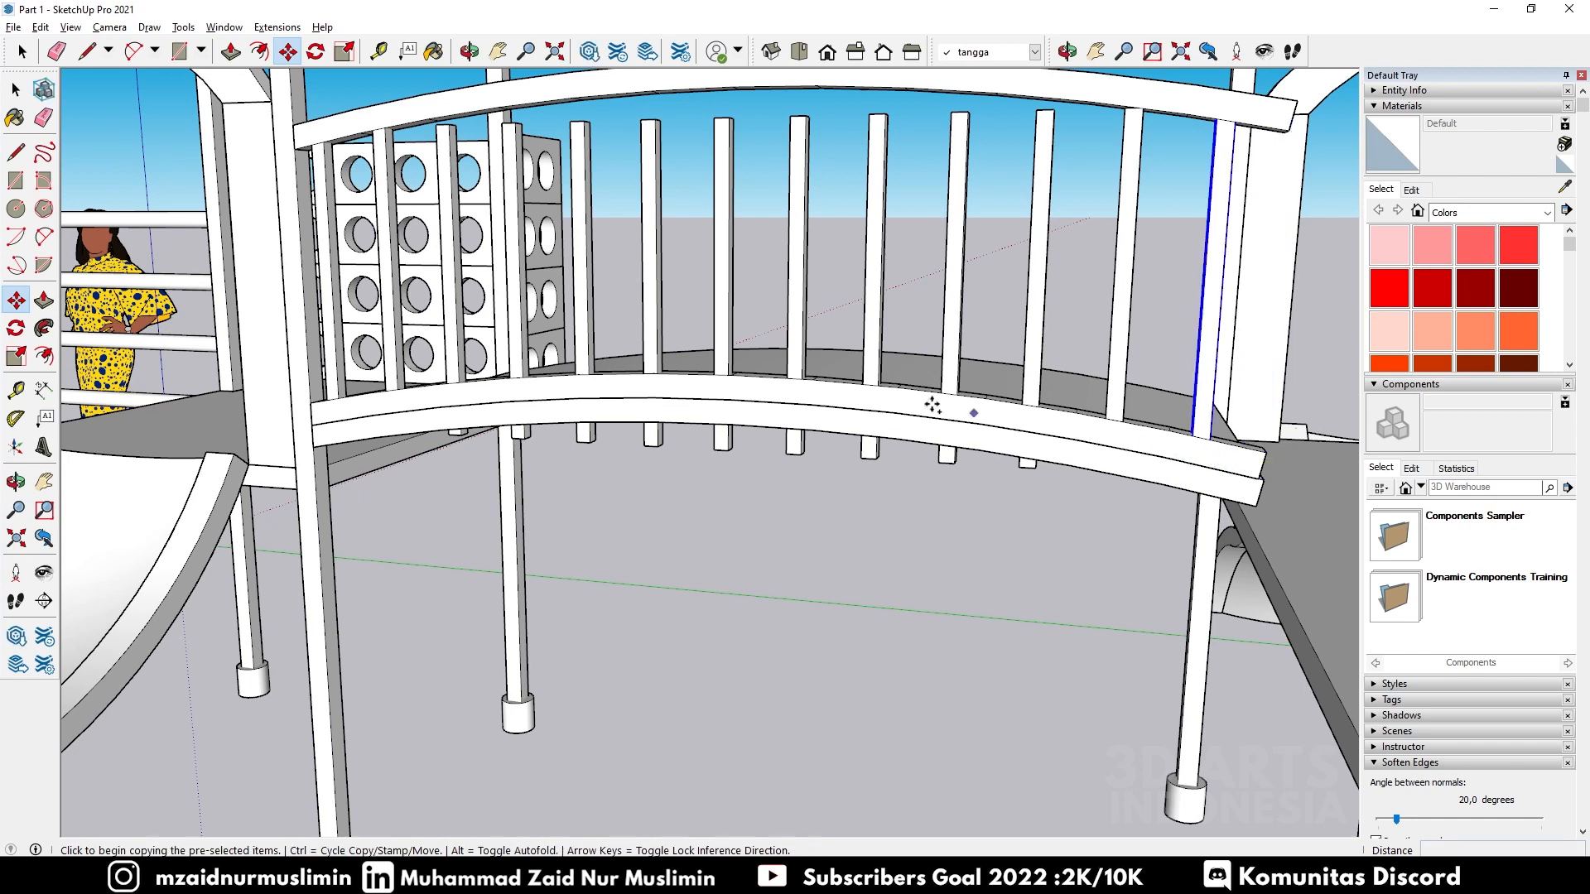
Step: Select the third balusters from both ends of the bridge and move them up about 0.05 m into the upper rail
middle_drag(934, 405, 1011, 378)
scroll(1011, 378, down, 4)
key(space)
click(598, 273)
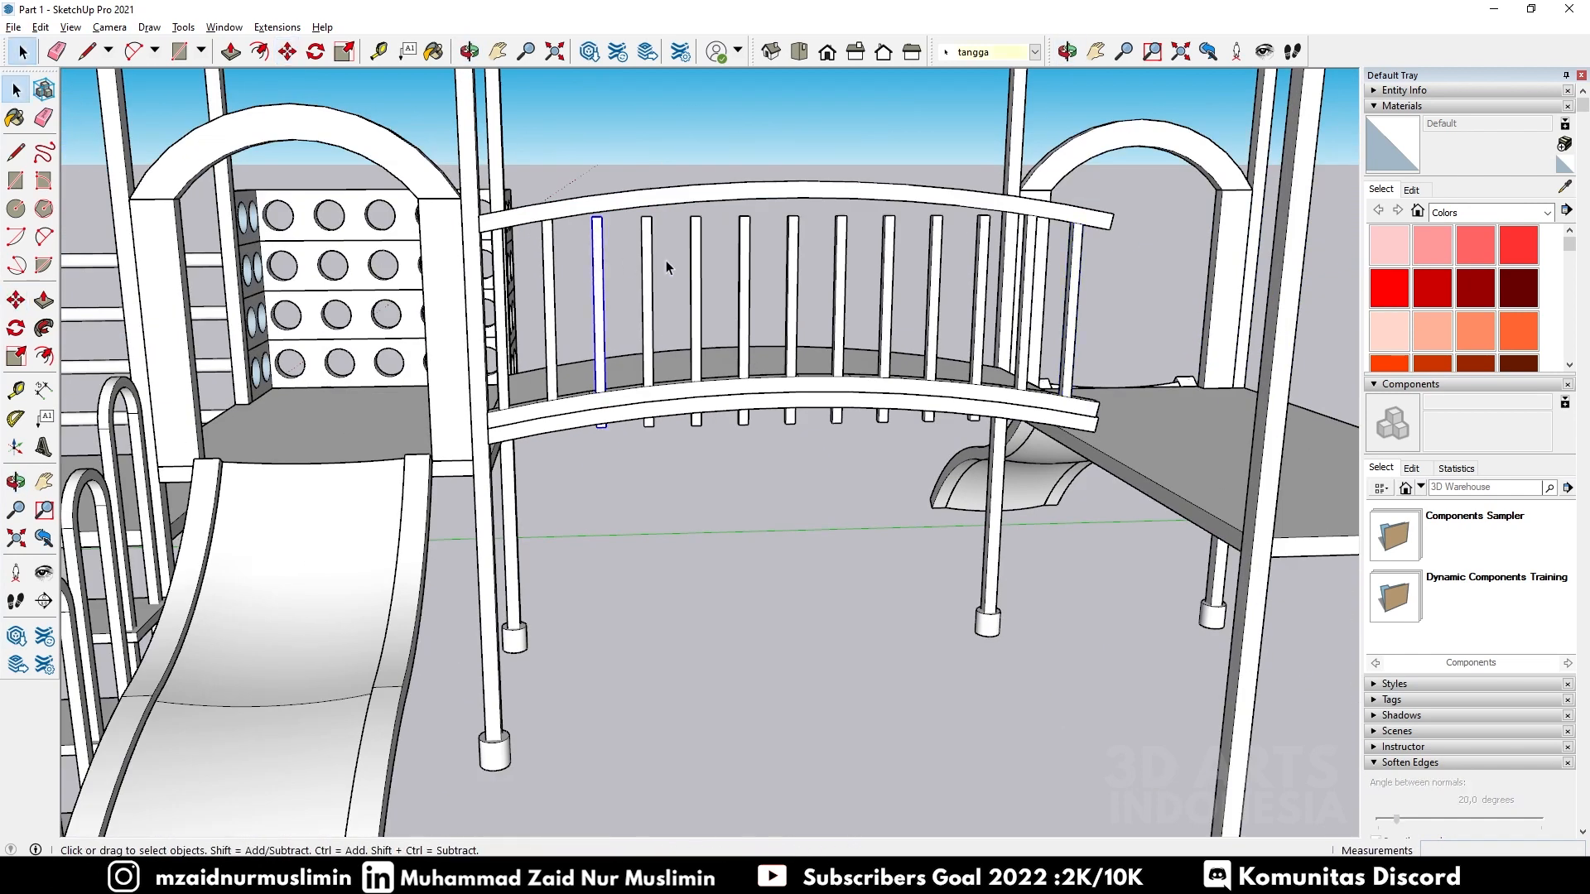
scroll(1004, 261, up, 3)
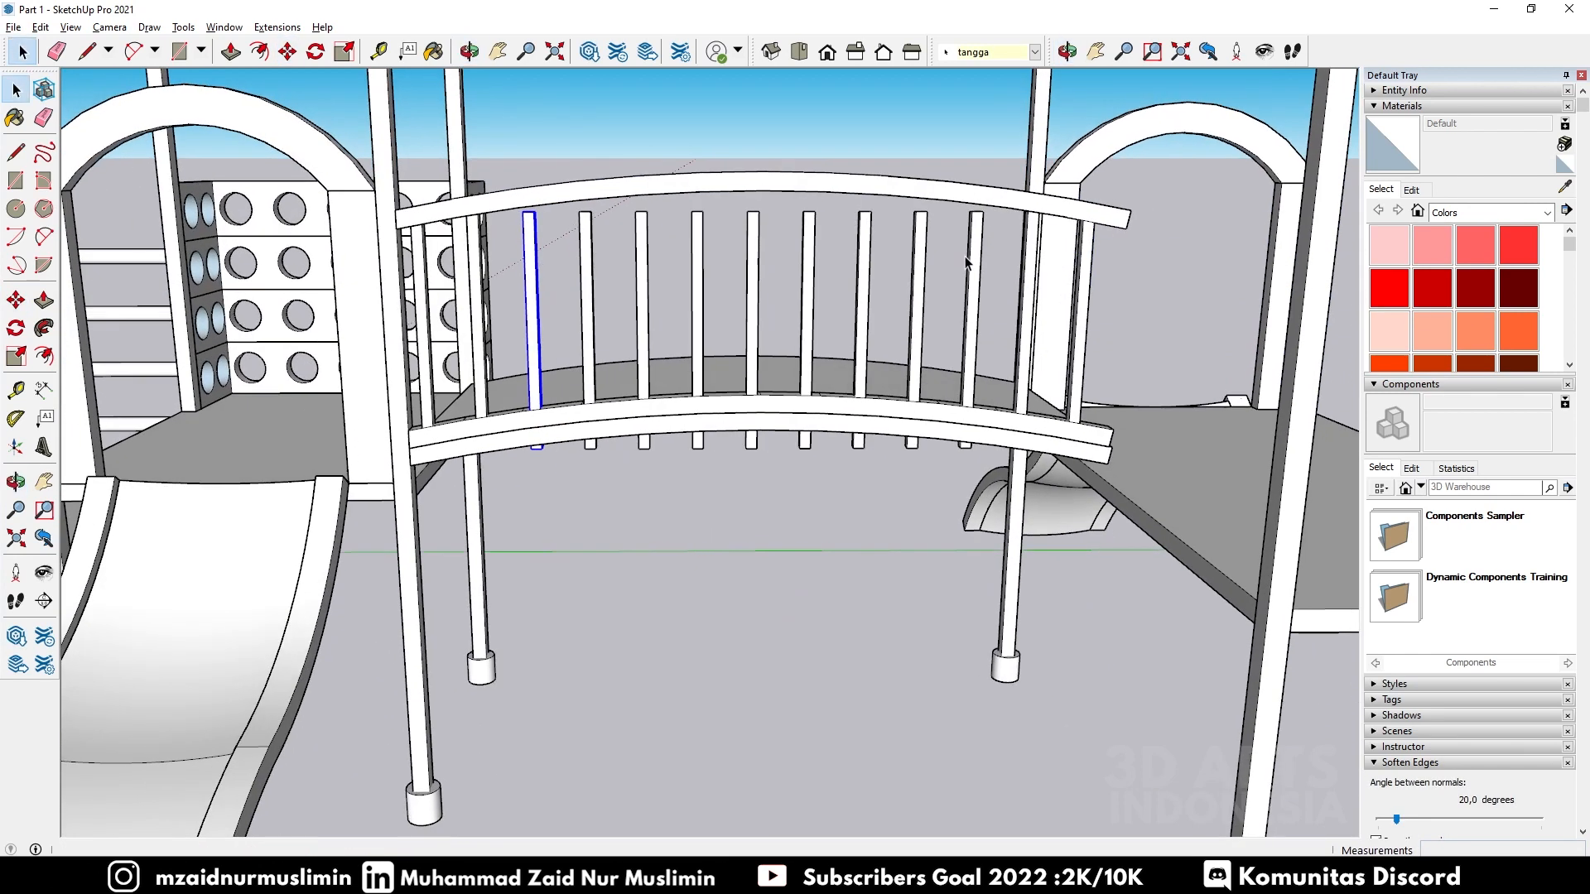
ctrl+click(976, 248)
scroll(910, 308, up, 1)
key(m)
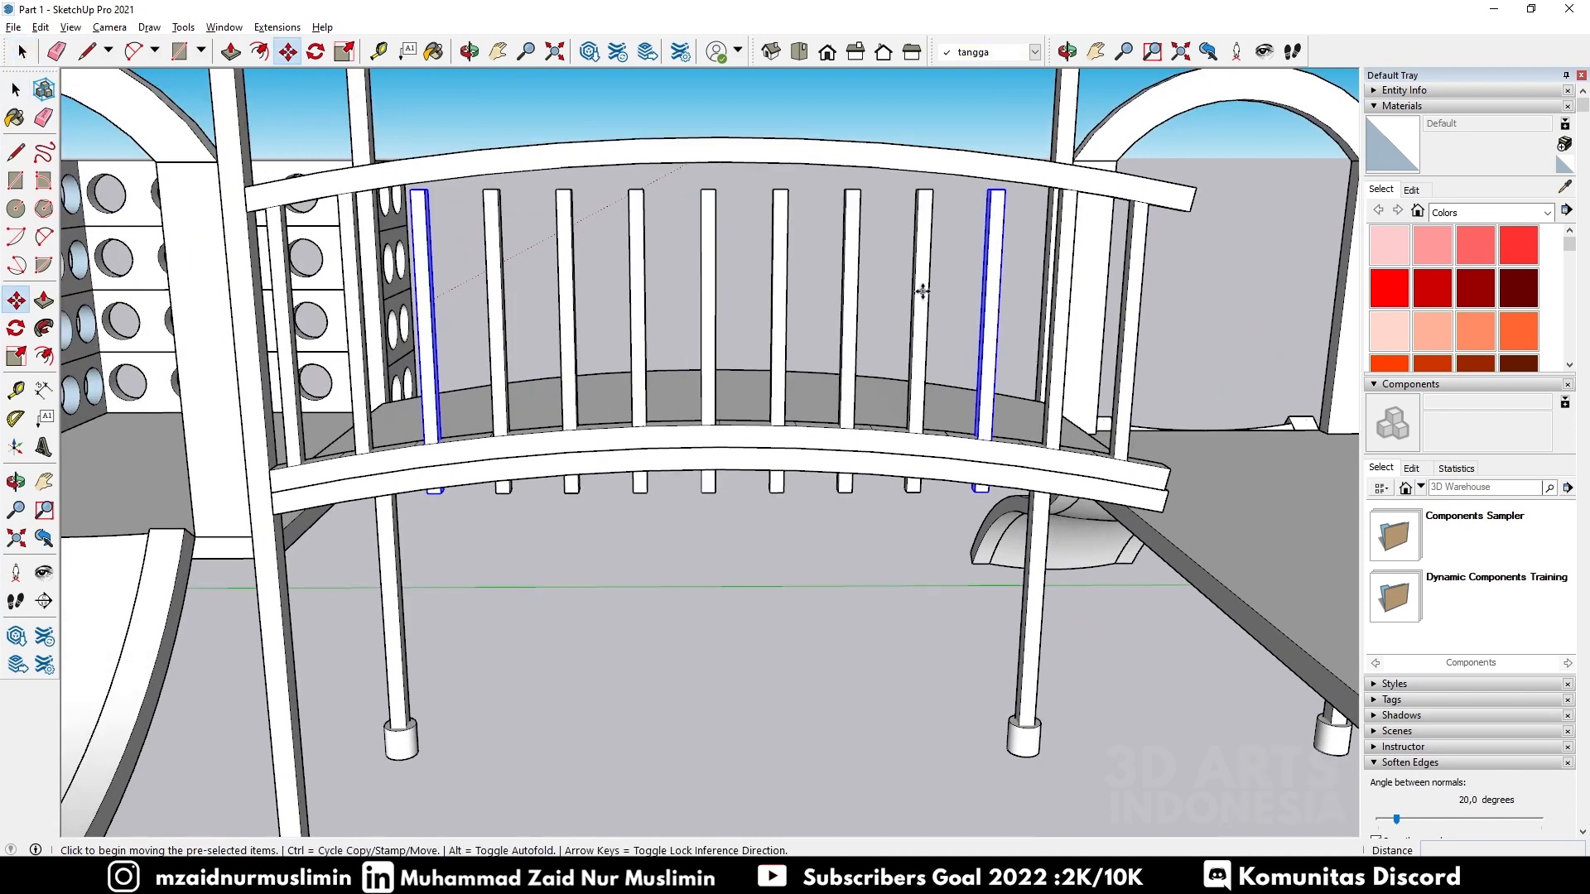
click(919, 286)
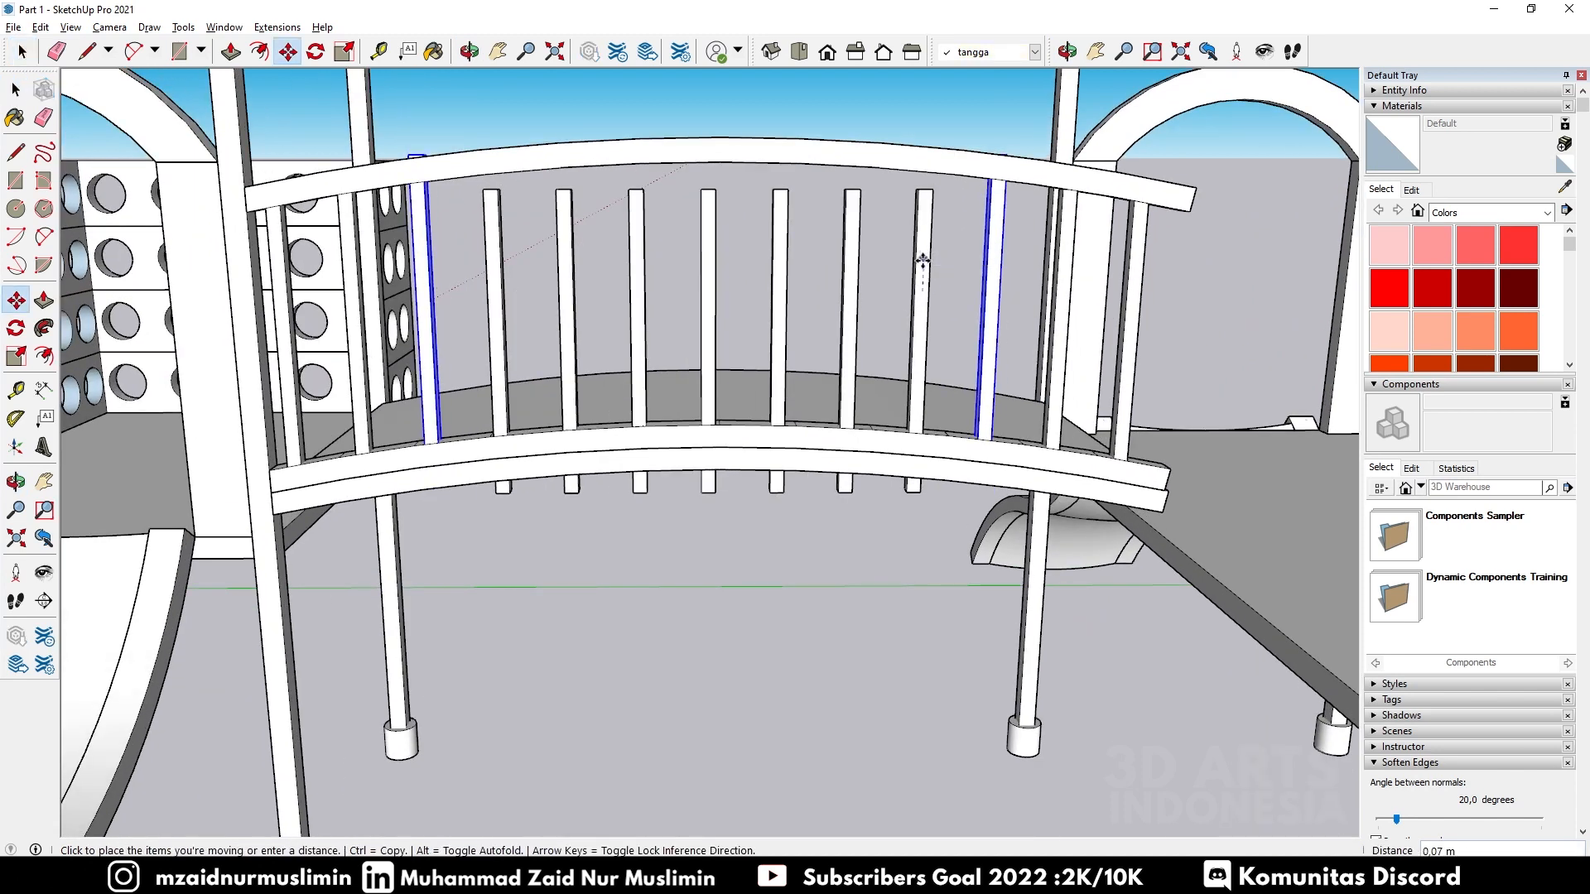
click(921, 267)
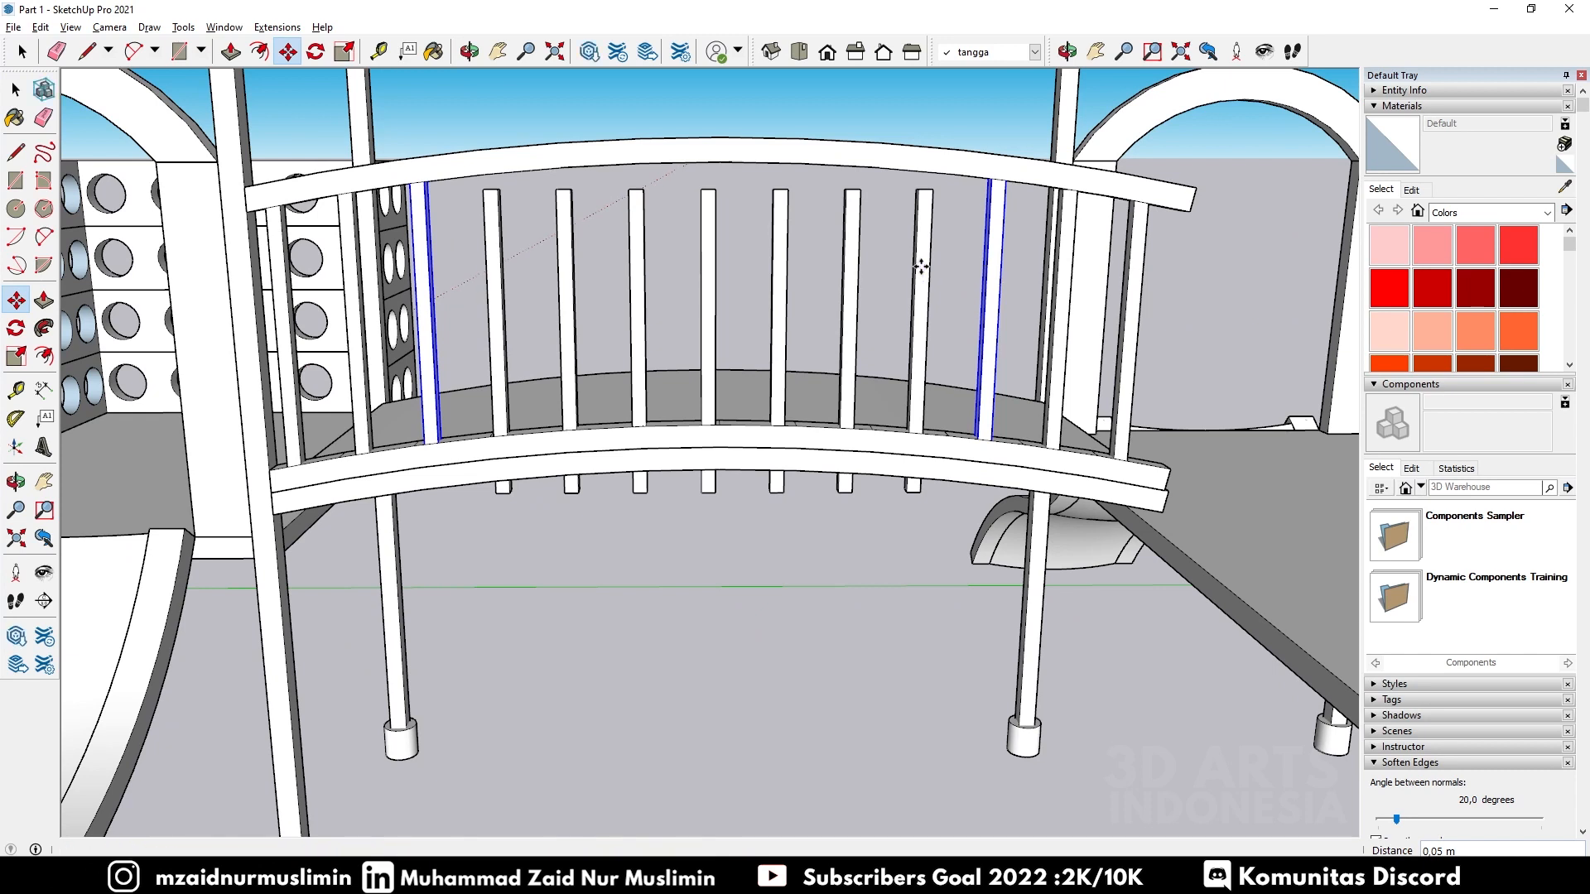
Step: Try to copy the fourth balusters from both ends of the bridge upward into the upper rail
key(space)
click(922, 272)
ctrl+click(497, 277)
key(m)
click(497, 276)
key(ctrl)
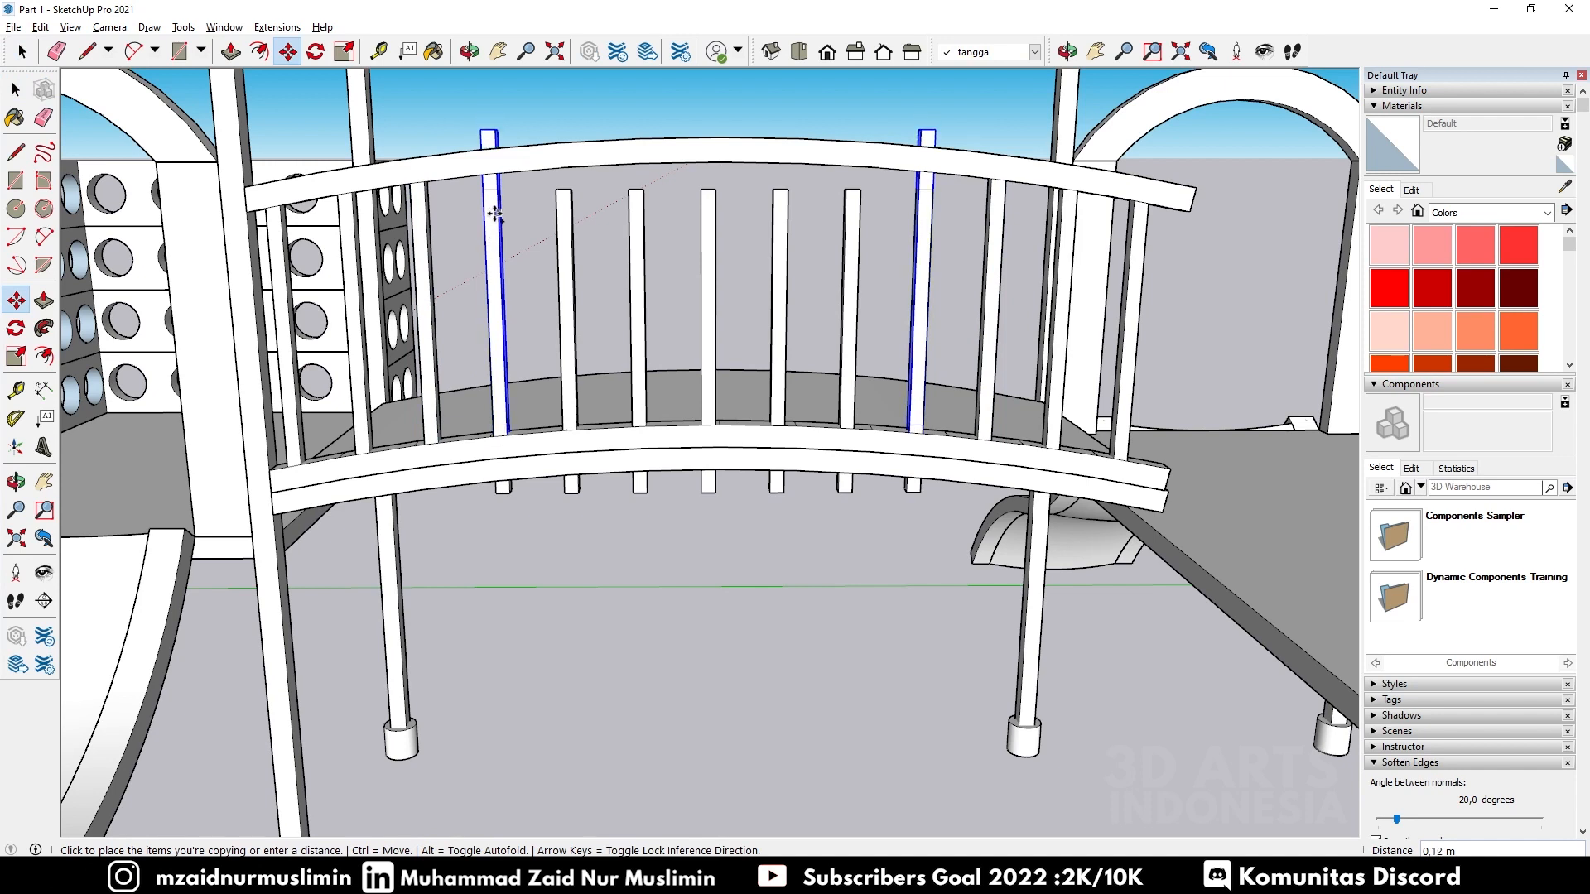
click(493, 238)
Step: Move the fourth balusters from both ends of the bridge straight up about 0.05 m into the upper rail
middle_drag(510, 309, 598, 236)
key(space)
click(511, 248)
shift+click(926, 247)
key(m)
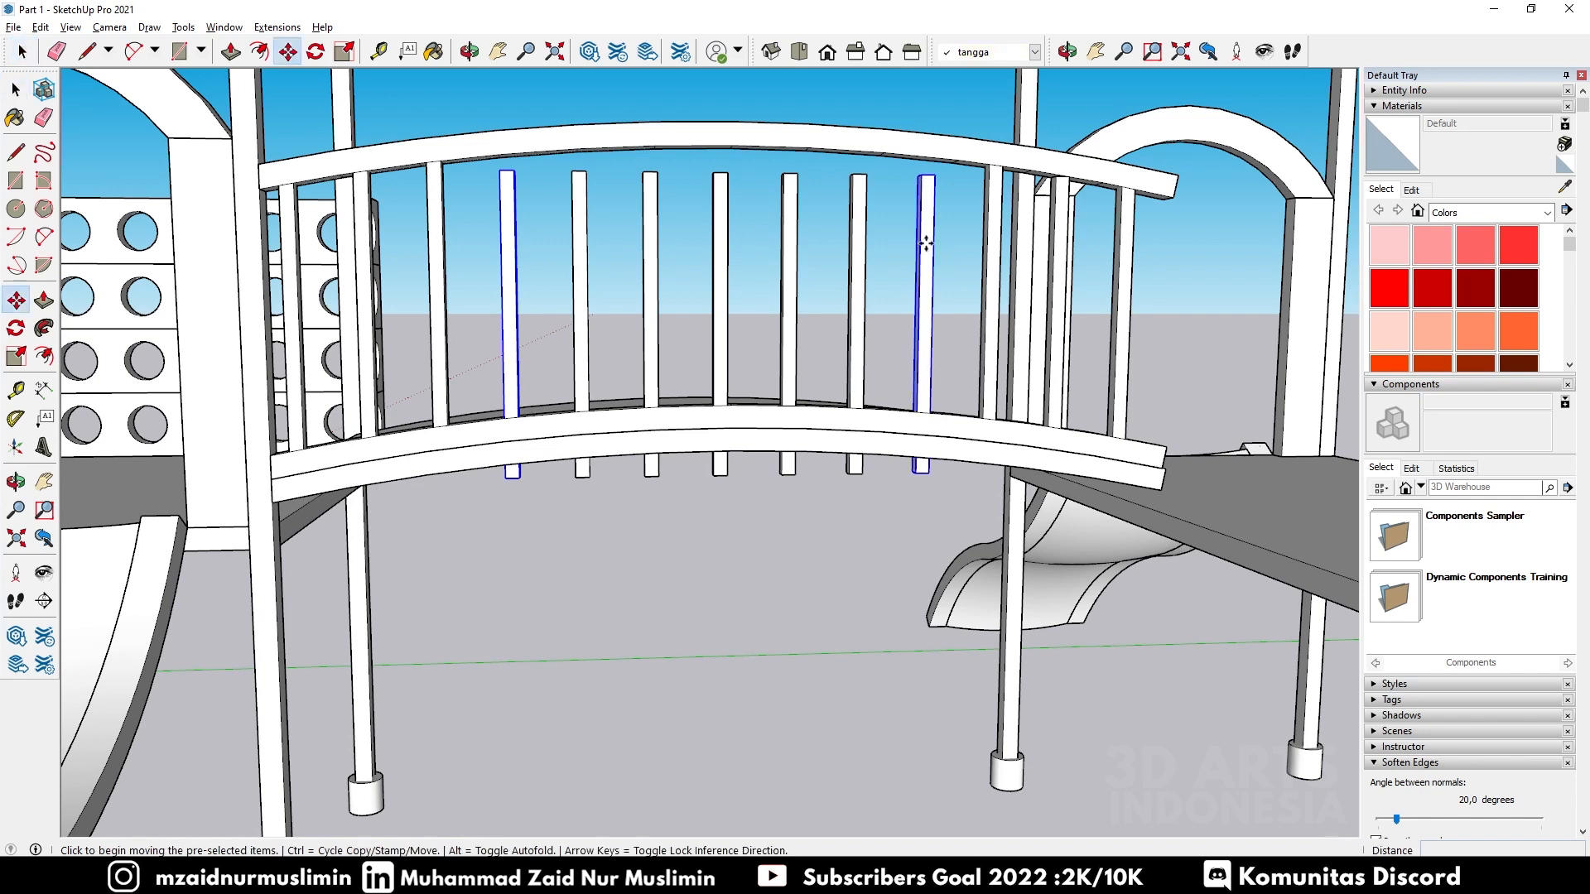
click(924, 246)
click(928, 220)
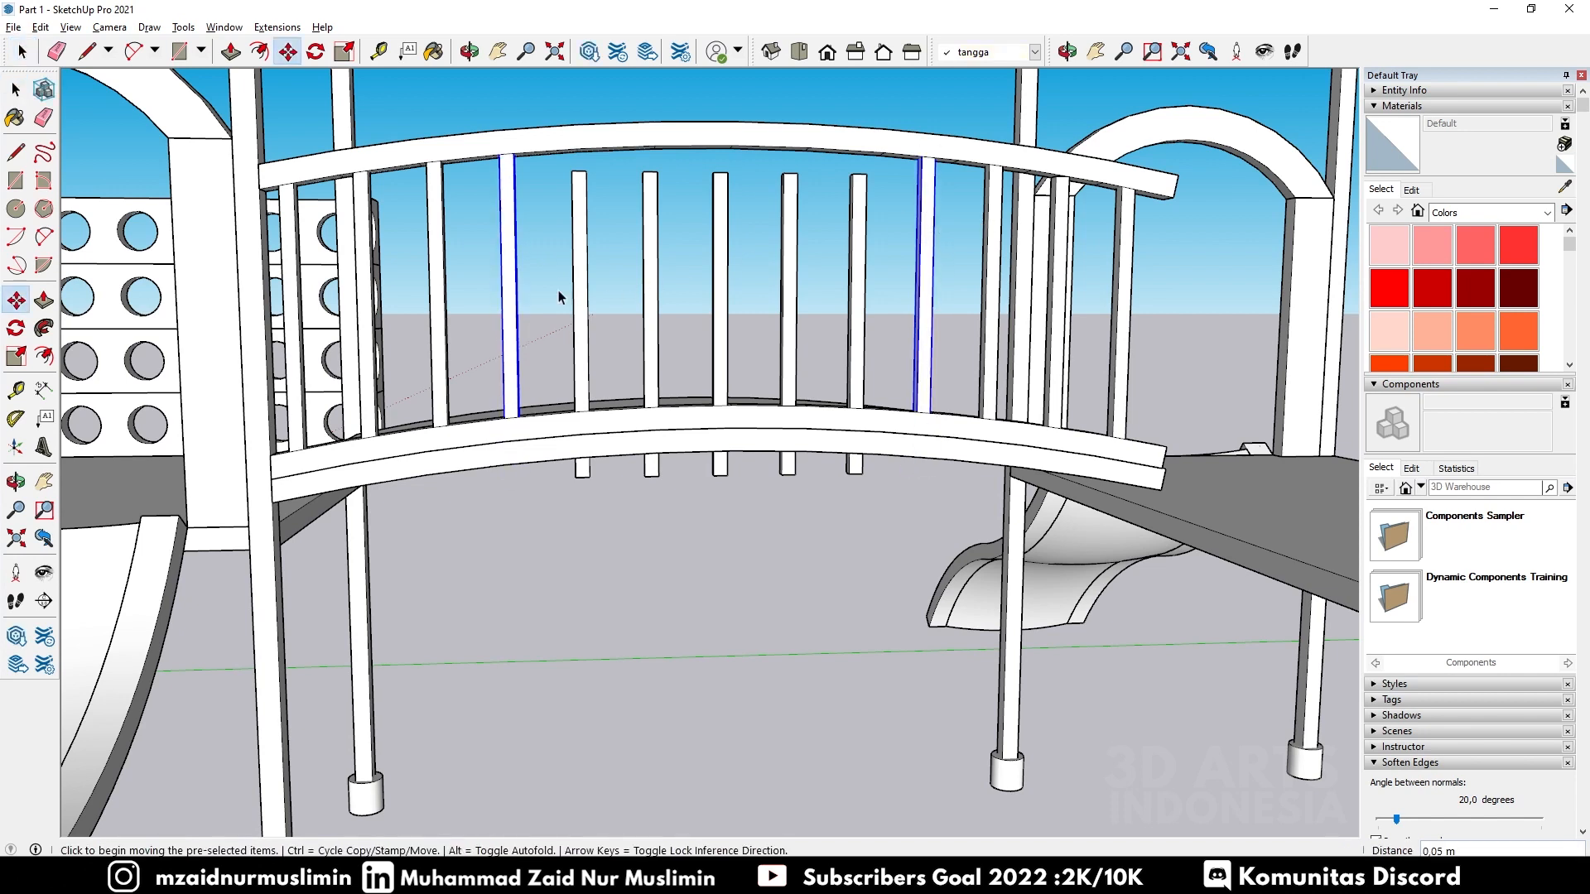
Step: Raise the fifth balusters from both ends of the bridge about 0.07 m to meet the upper rail
key(space)
click(578, 259)
shift+click(864, 251)
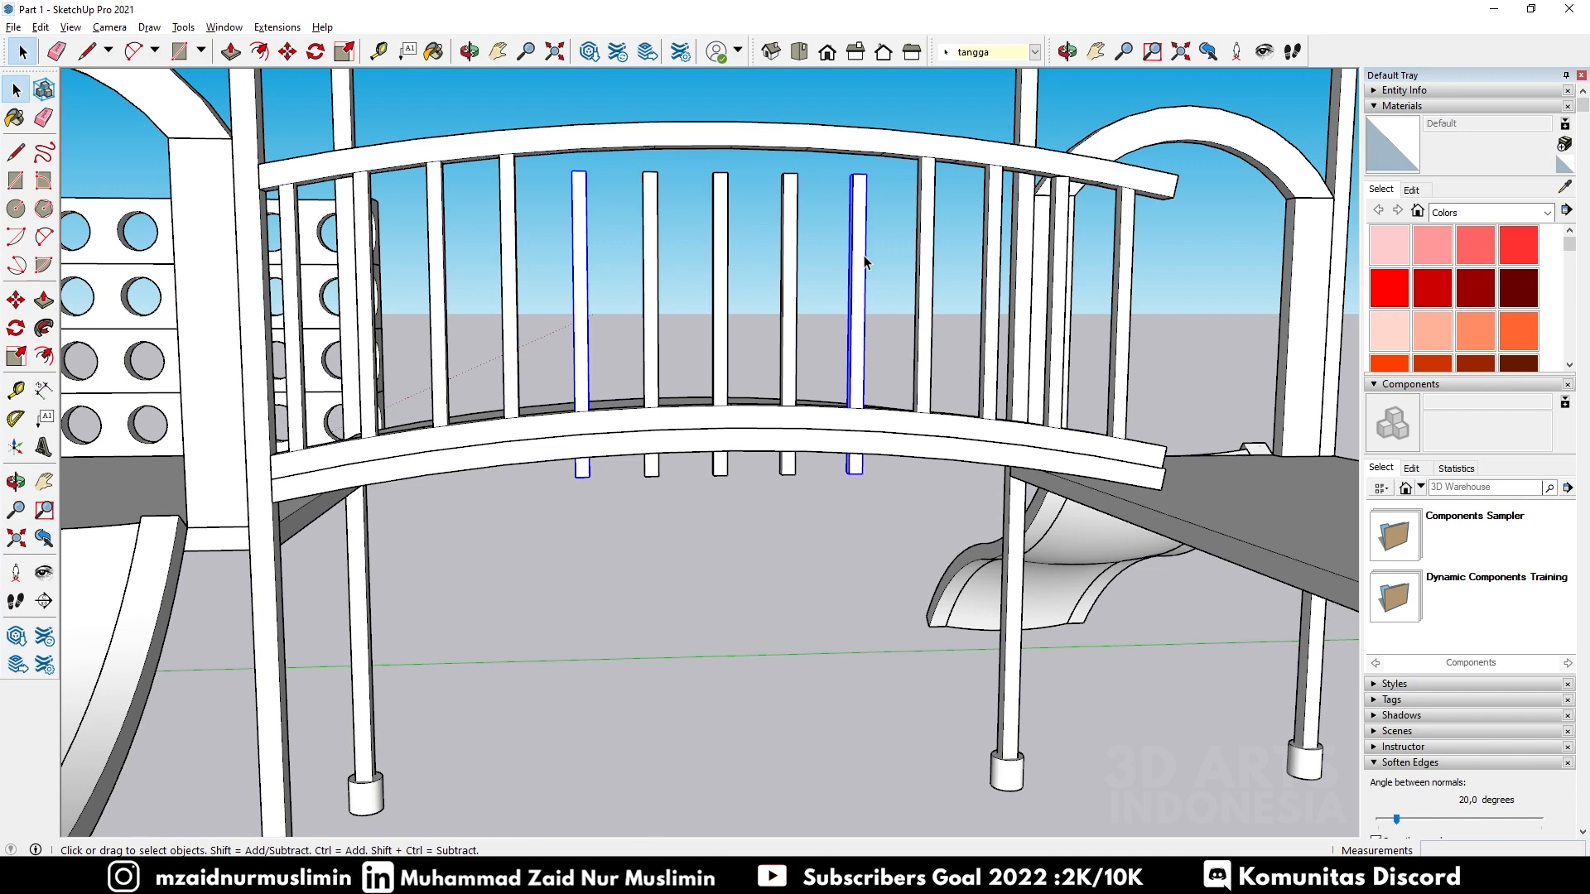
key(m)
click(863, 251)
key(space)
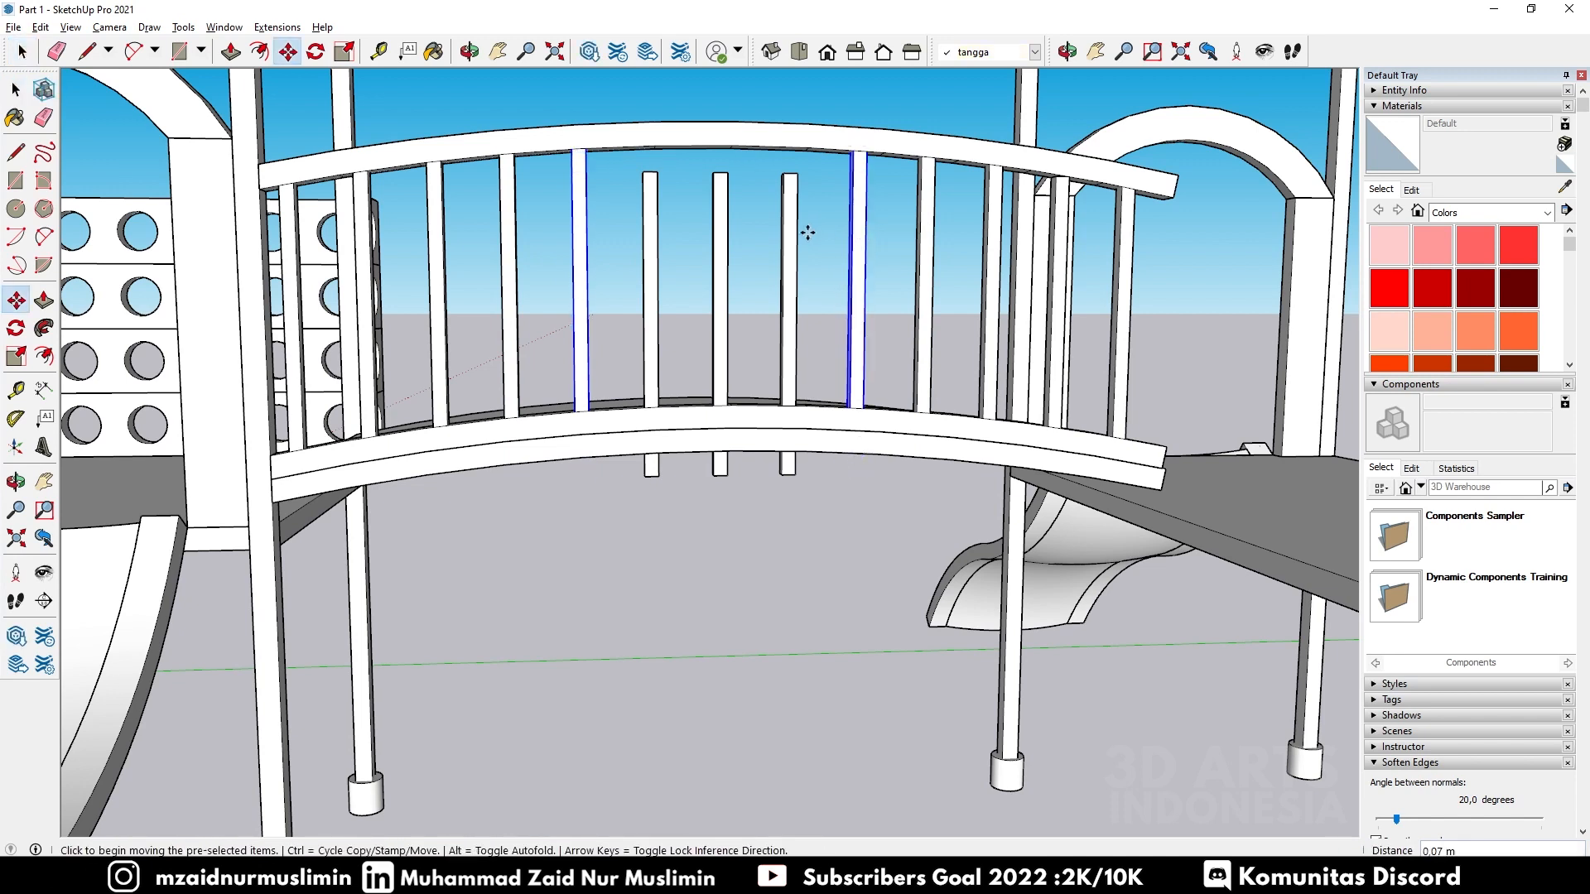
Step: Raise the two balusters on either side of the middle one about 0.06 m into the upper rail
click(790, 242)
shift+click(648, 261)
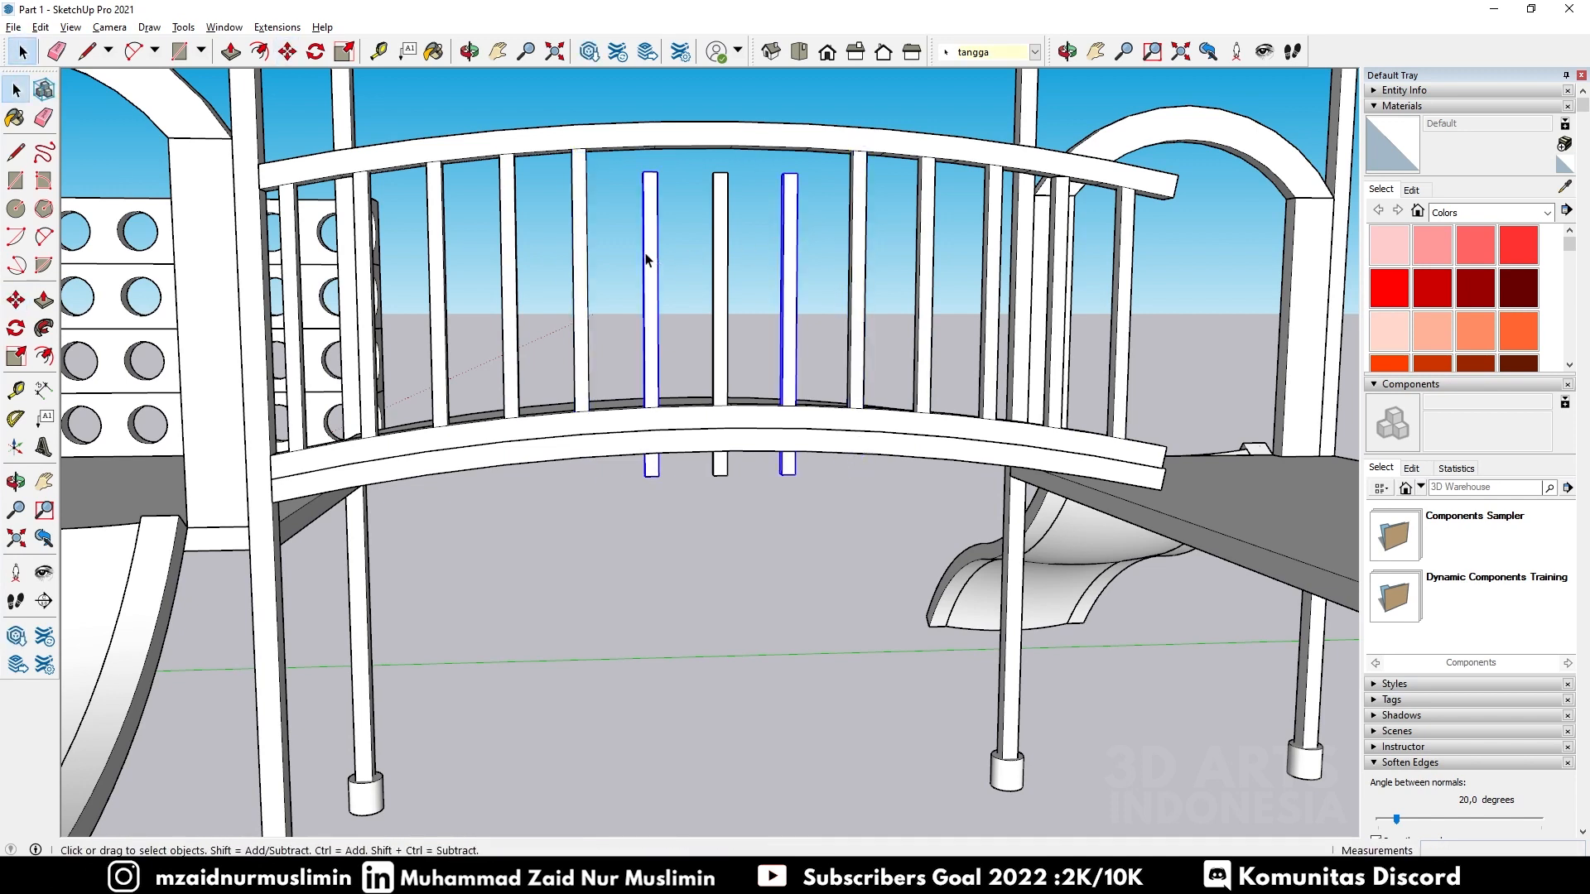
key(m)
click(649, 248)
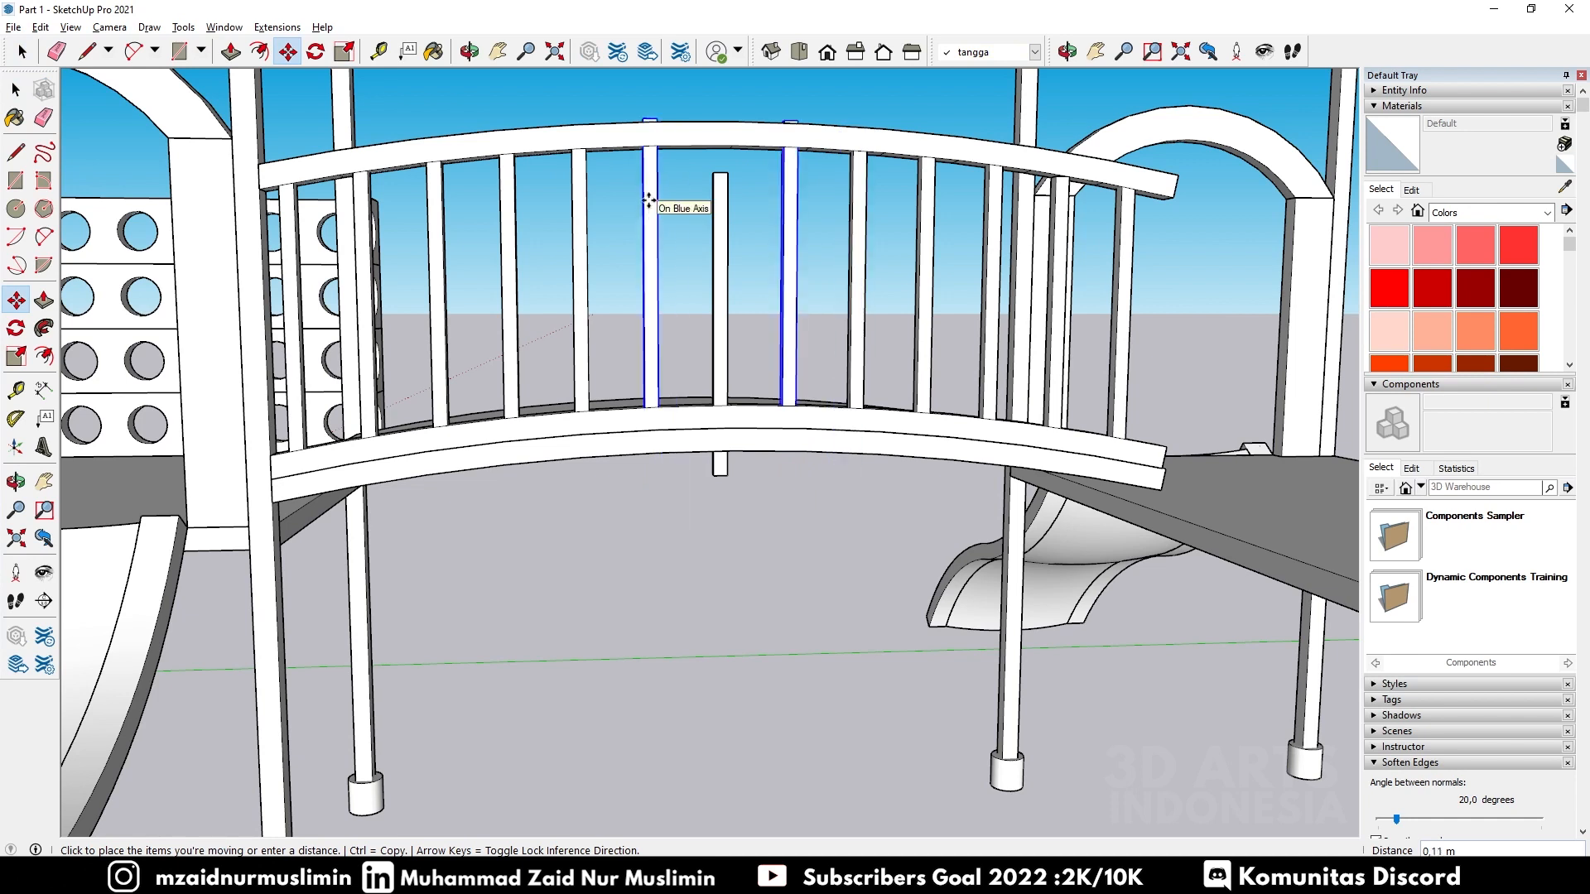
key(space)
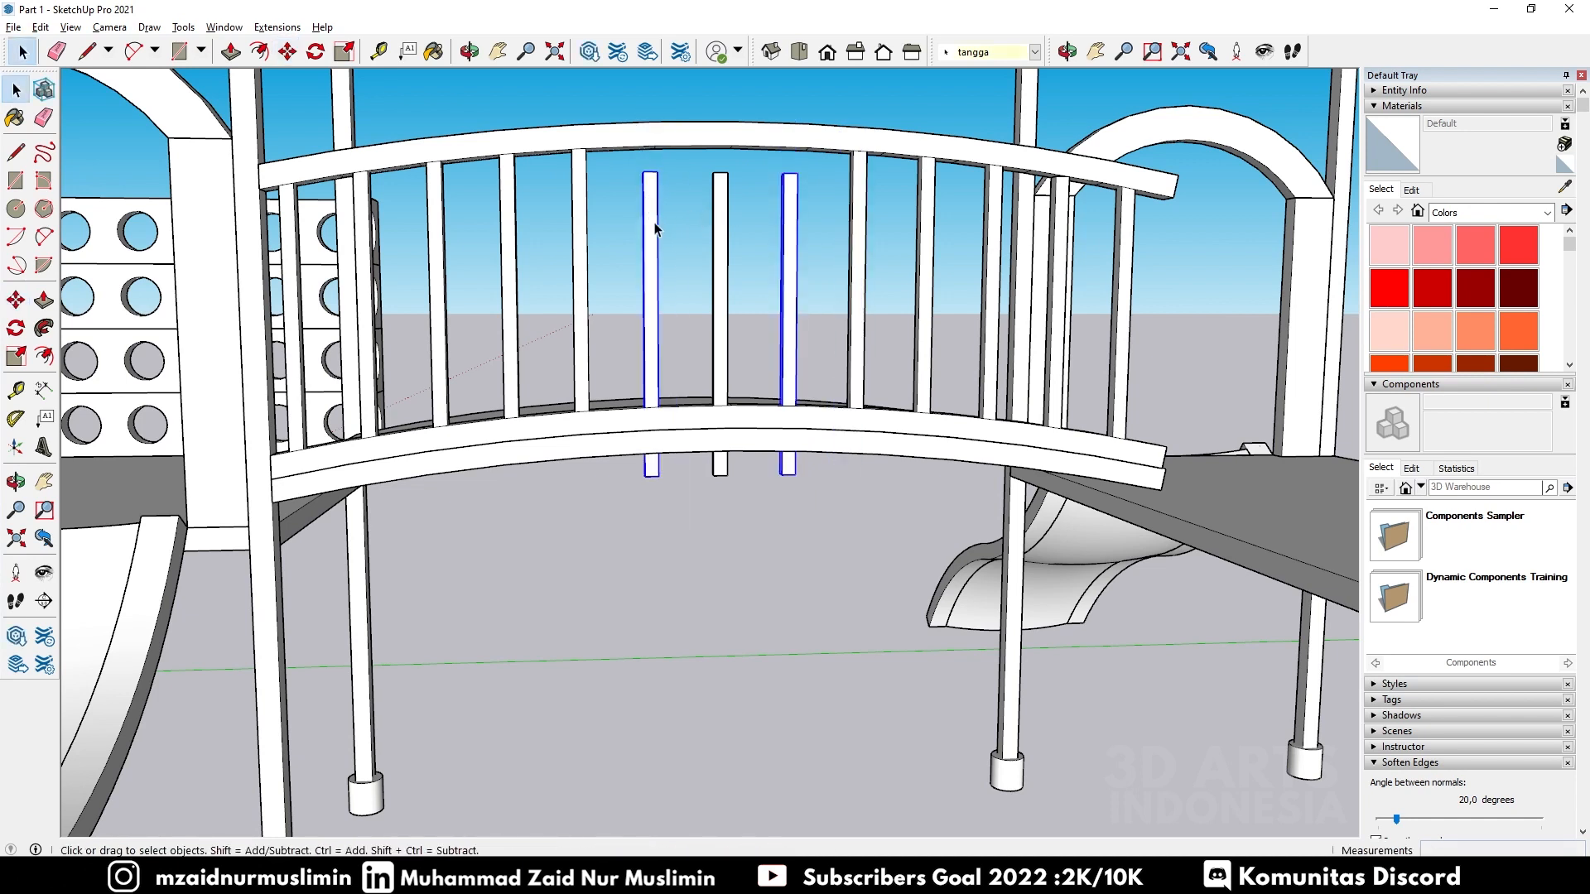
click(653, 222)
click(651, 194)
key(space)
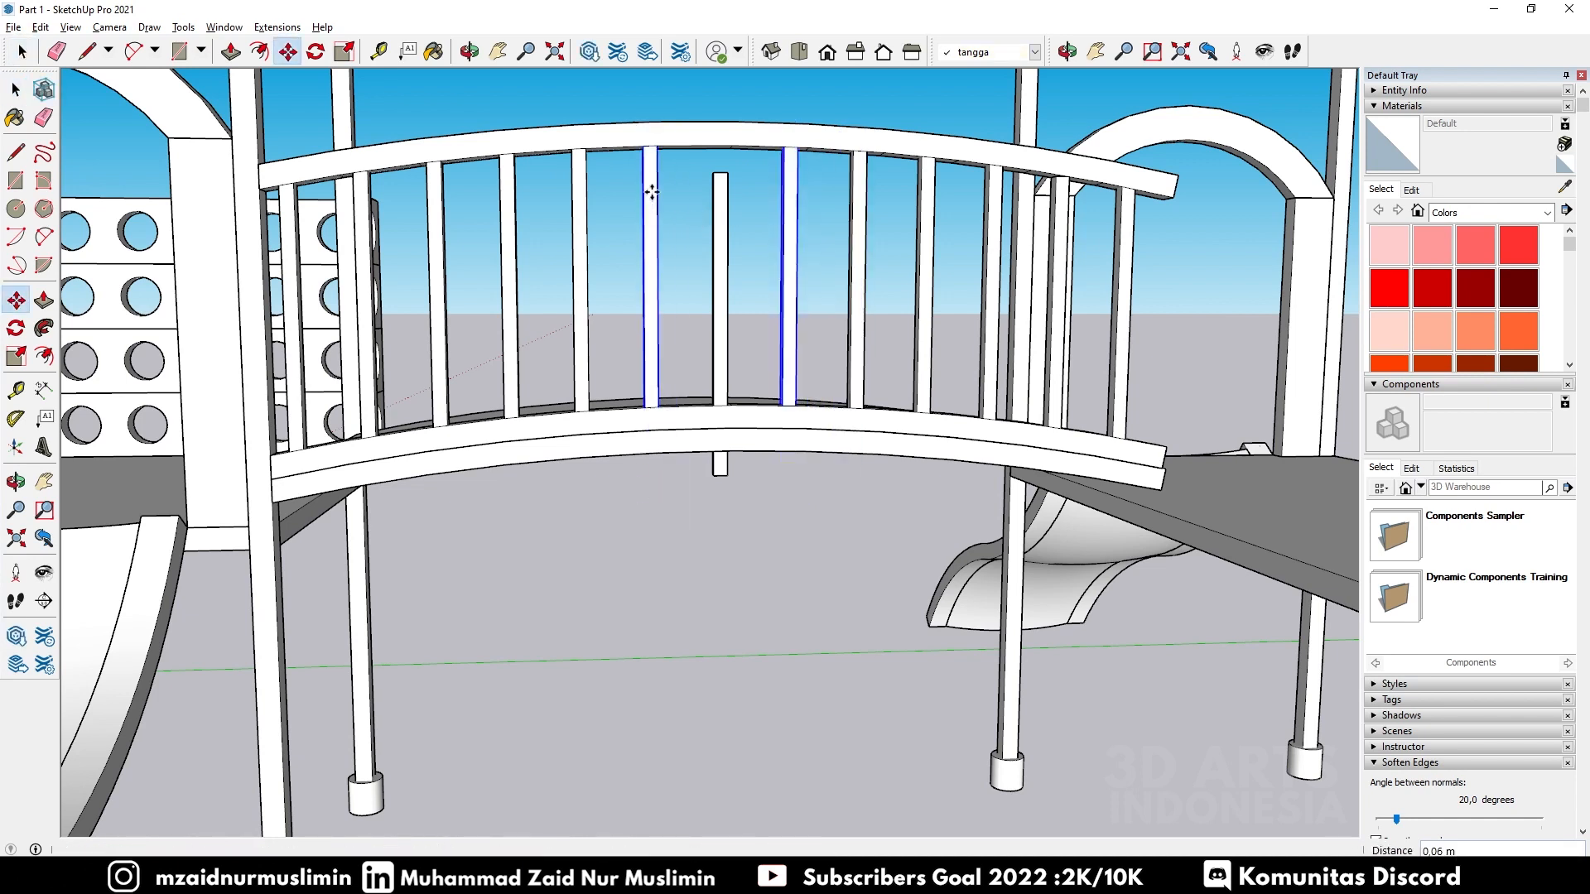
Step: Move the middle baluster straight up until its top end lies within the upper curved rail
click(717, 212)
key(m)
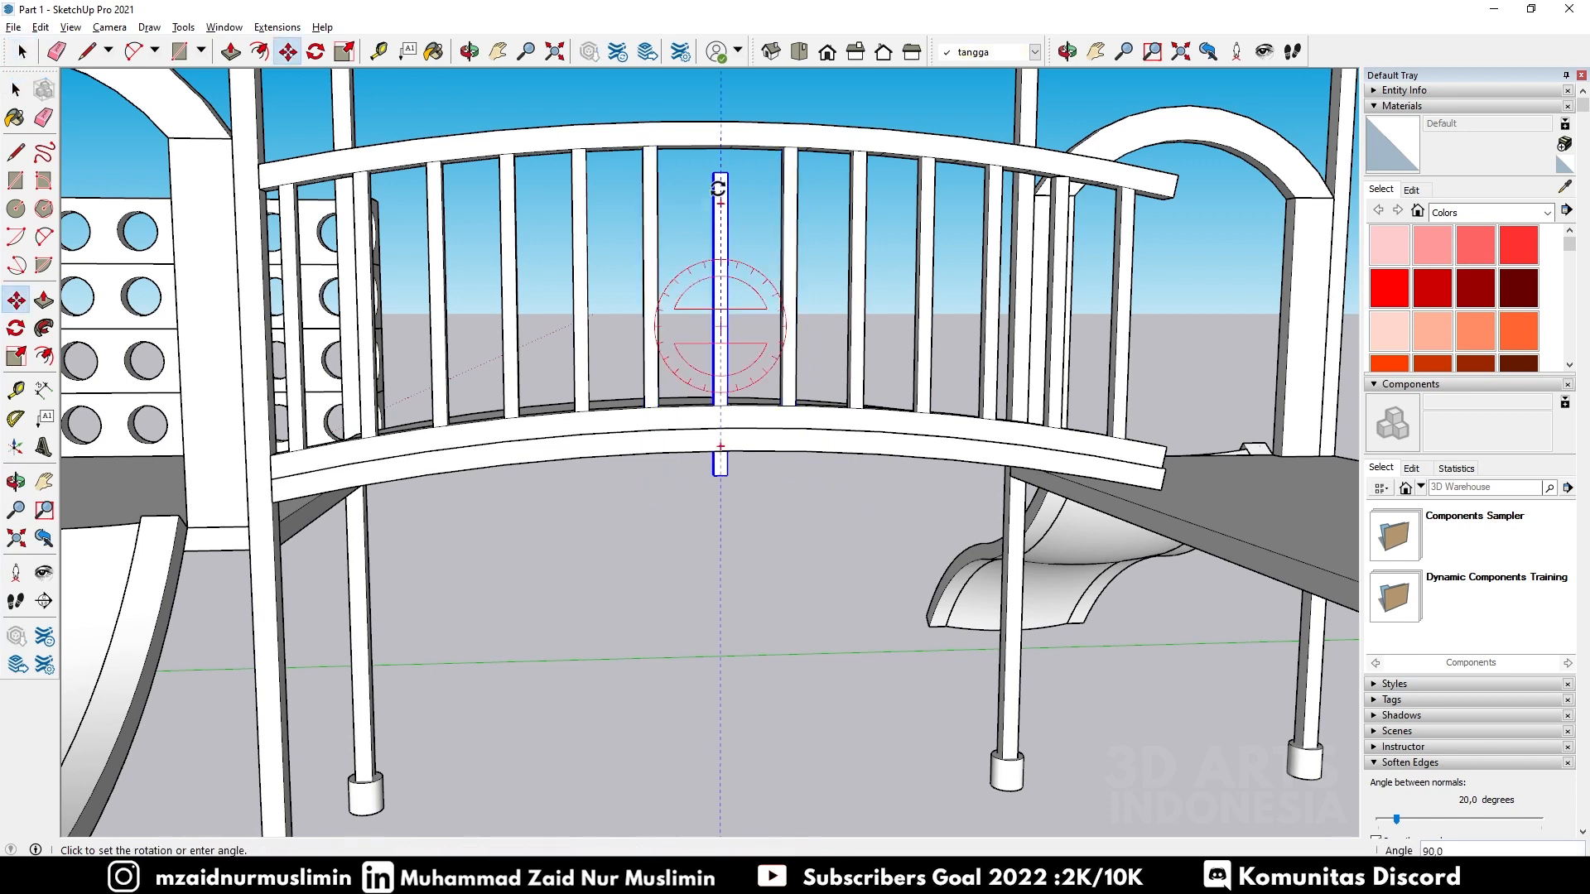
click(721, 252)
click(718, 216)
key(space)
Step: Select the bridge deck with its rails and balusters and make them one group
middle_drag(798, 345, 784, 300)
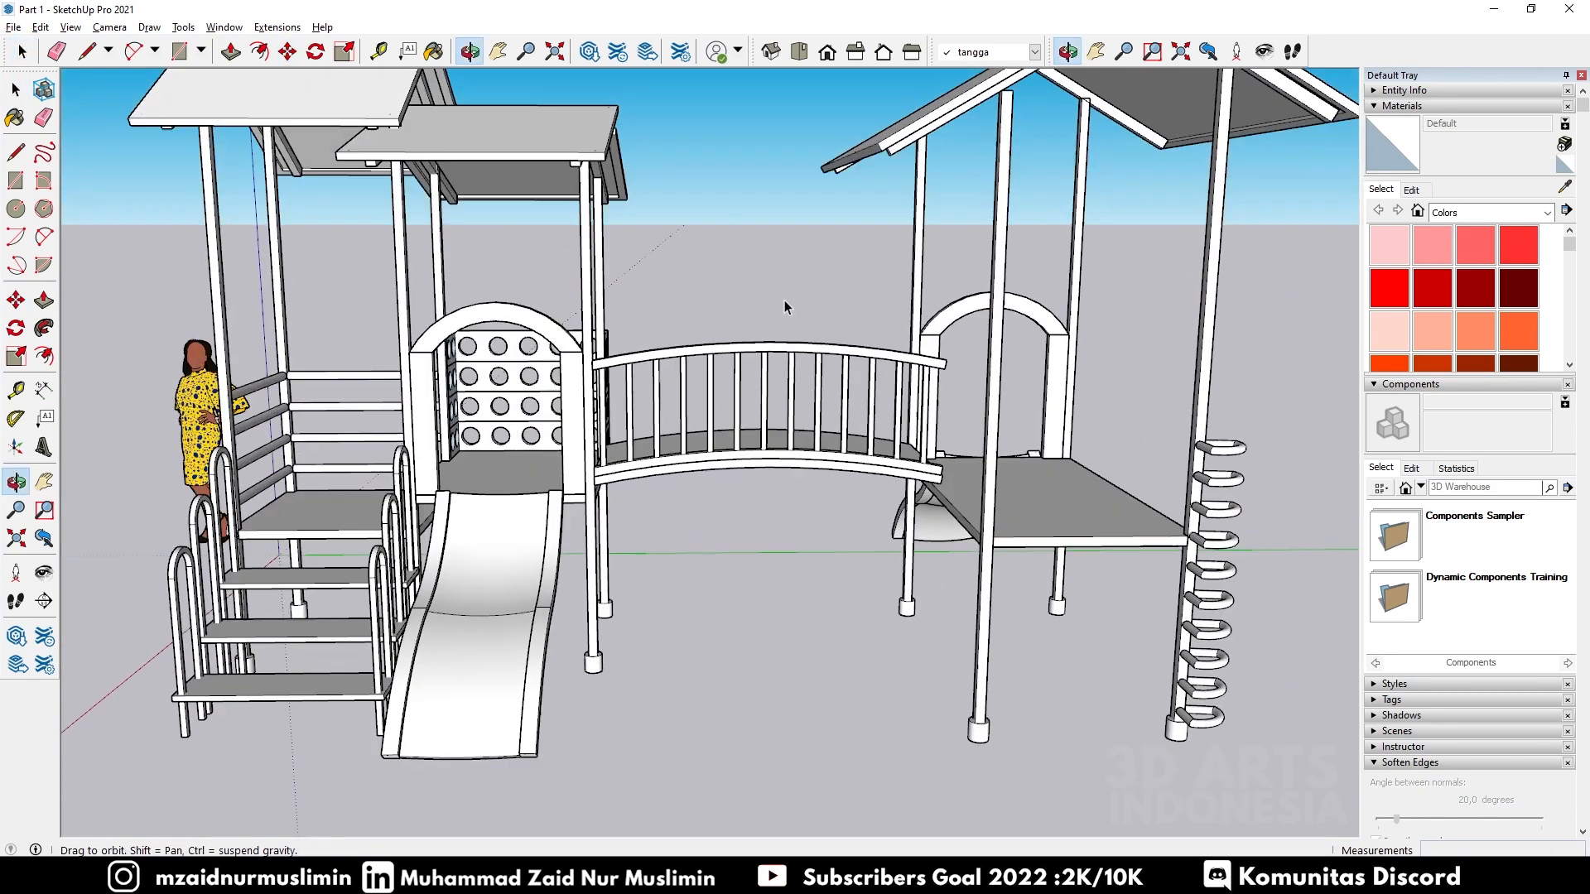
drag(583, 280, 871, 593)
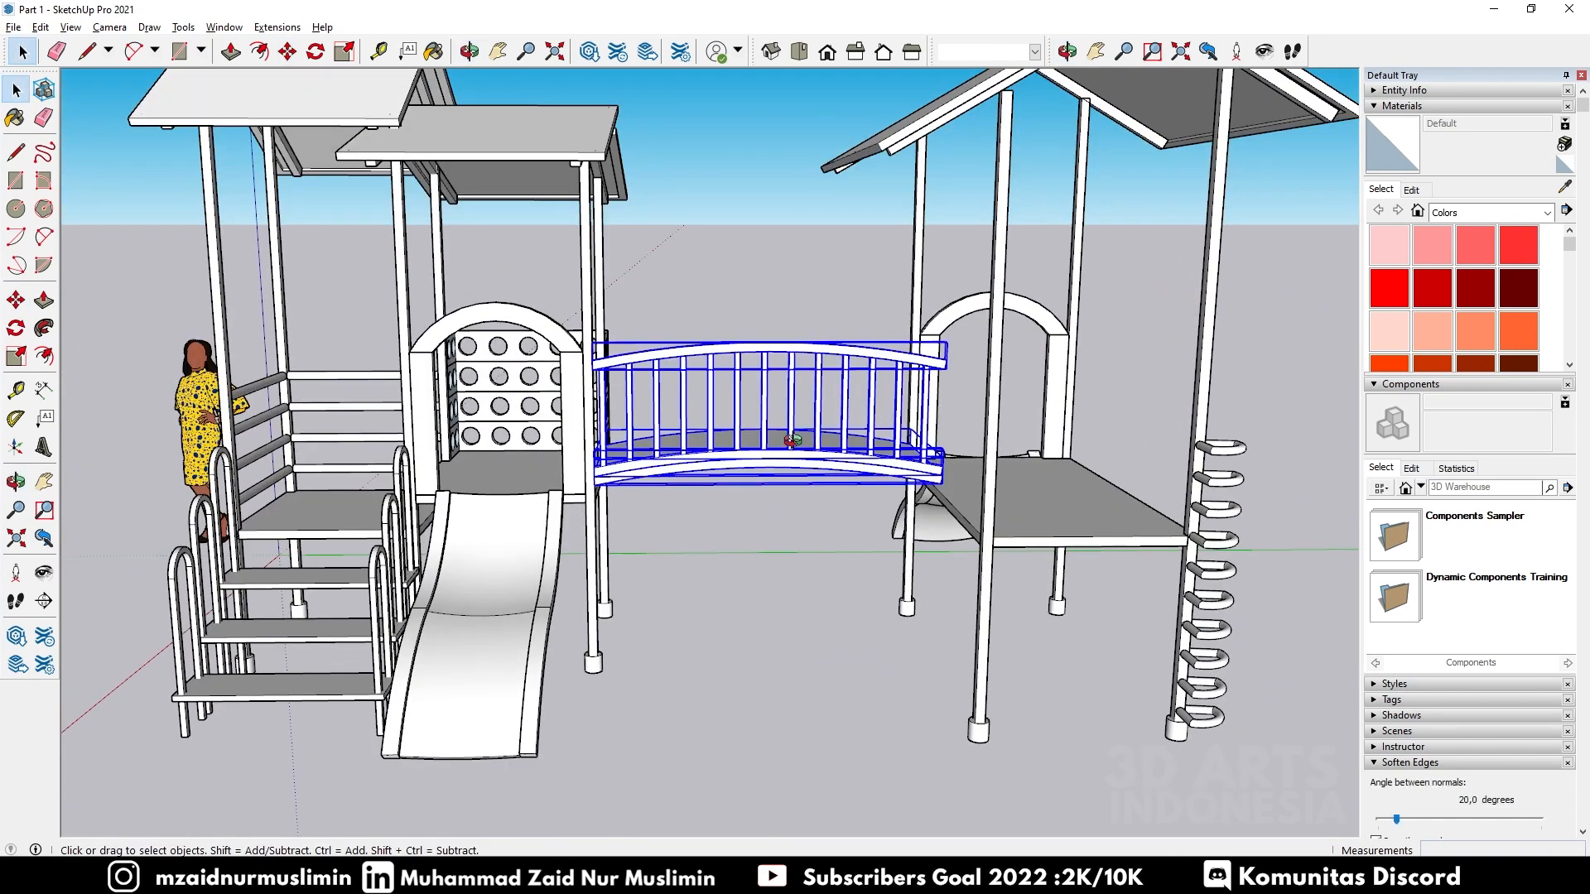
middle_drag(872, 593, 792, 530)
right_click(775, 449)
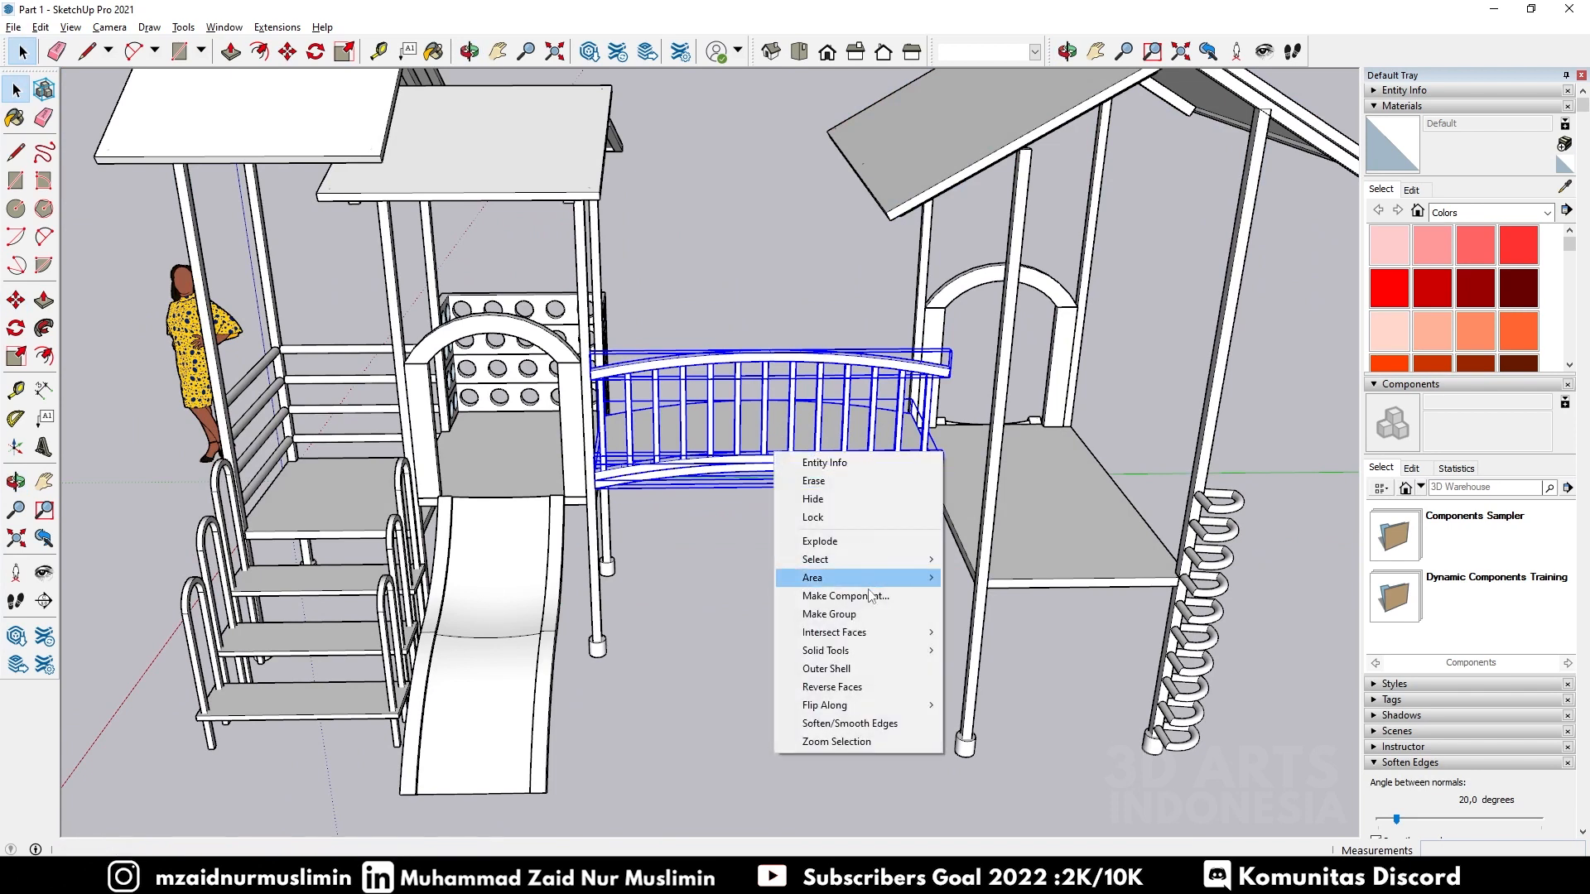
click(824, 615)
Step: Open the bridge group for editing and select the complete railing with its rails and balusters
double_click(774, 418)
middle_drag(774, 419, 647, 387)
drag(542, 301, 733, 335)
key(o)
key(space)
scroll(733, 335, up, 5)
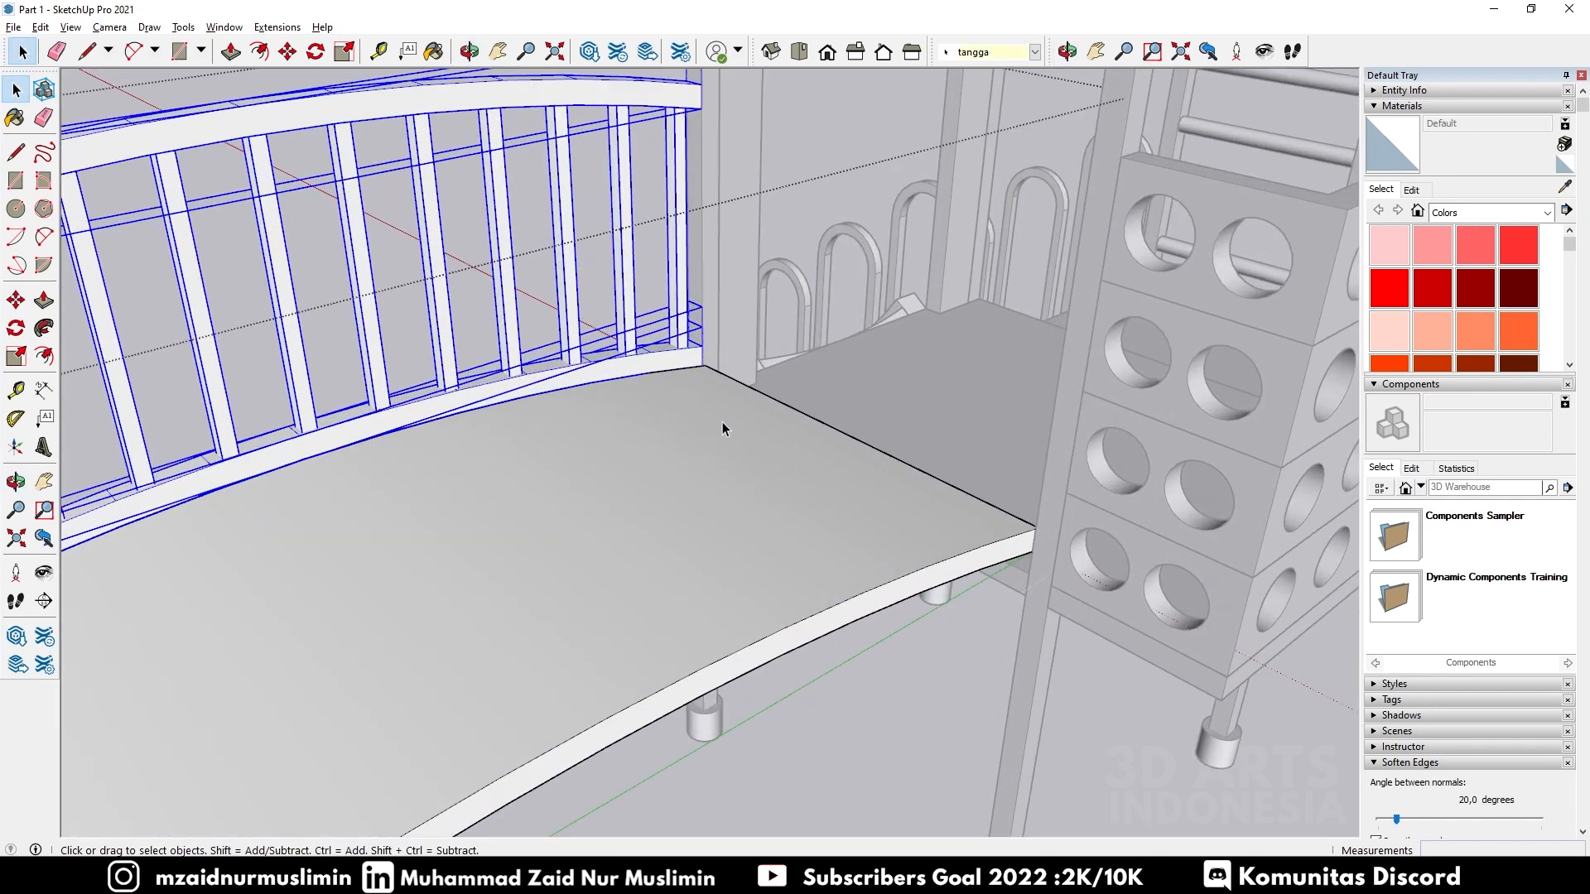
Step: Try to move the railing to the opposite side of the bridge deck, then undo the move
key(m)
click(705, 365)
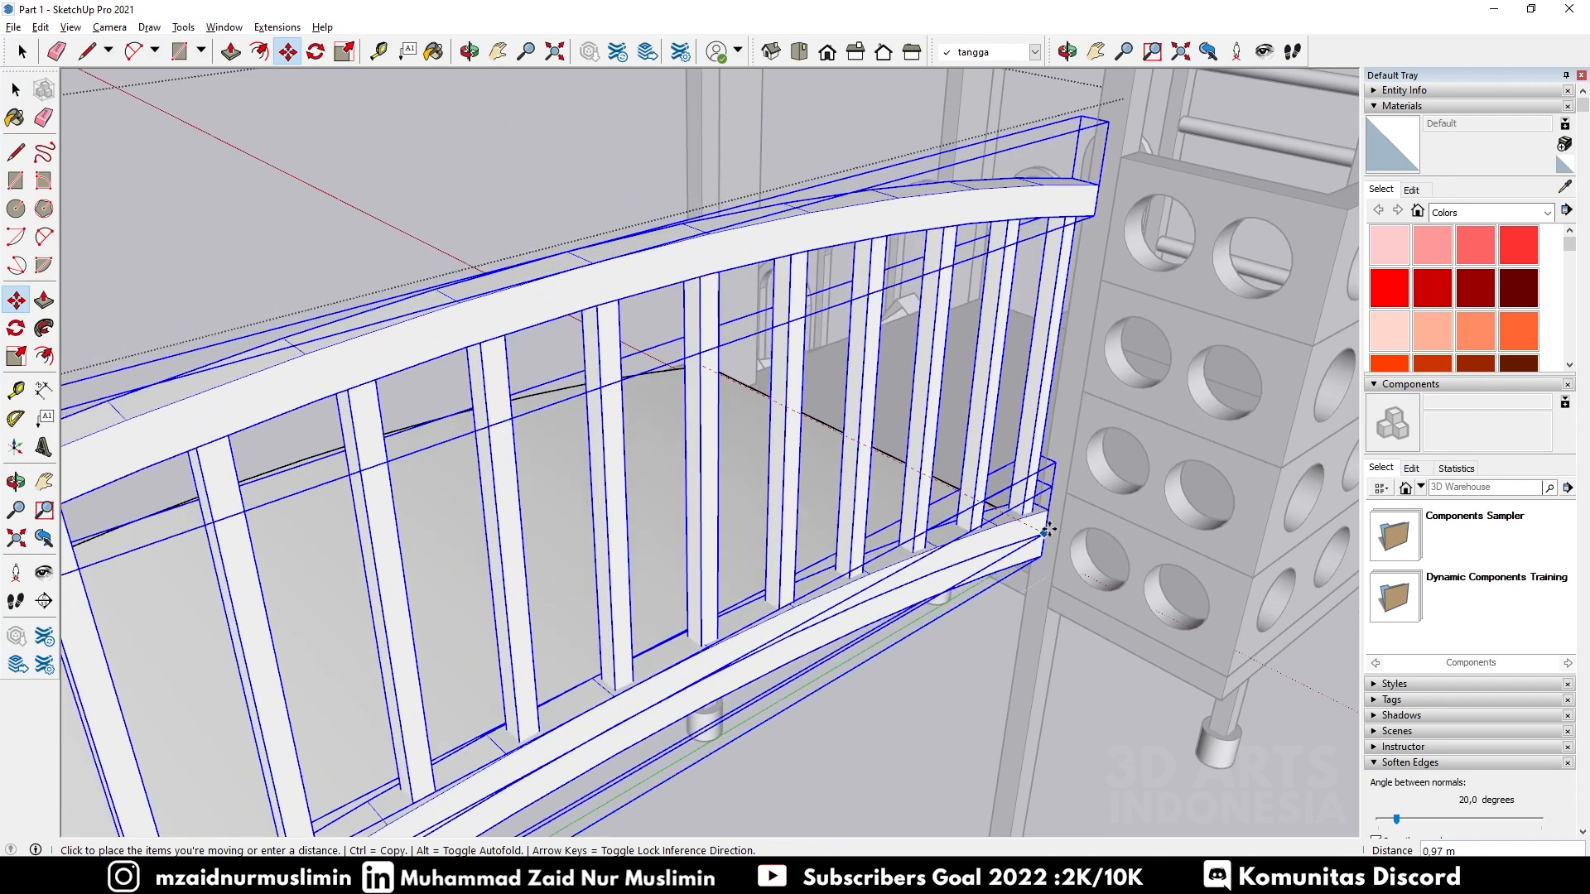
click(1056, 541)
scroll(1062, 394, down, 4)
key(ctrl)
key(ctrl+z)
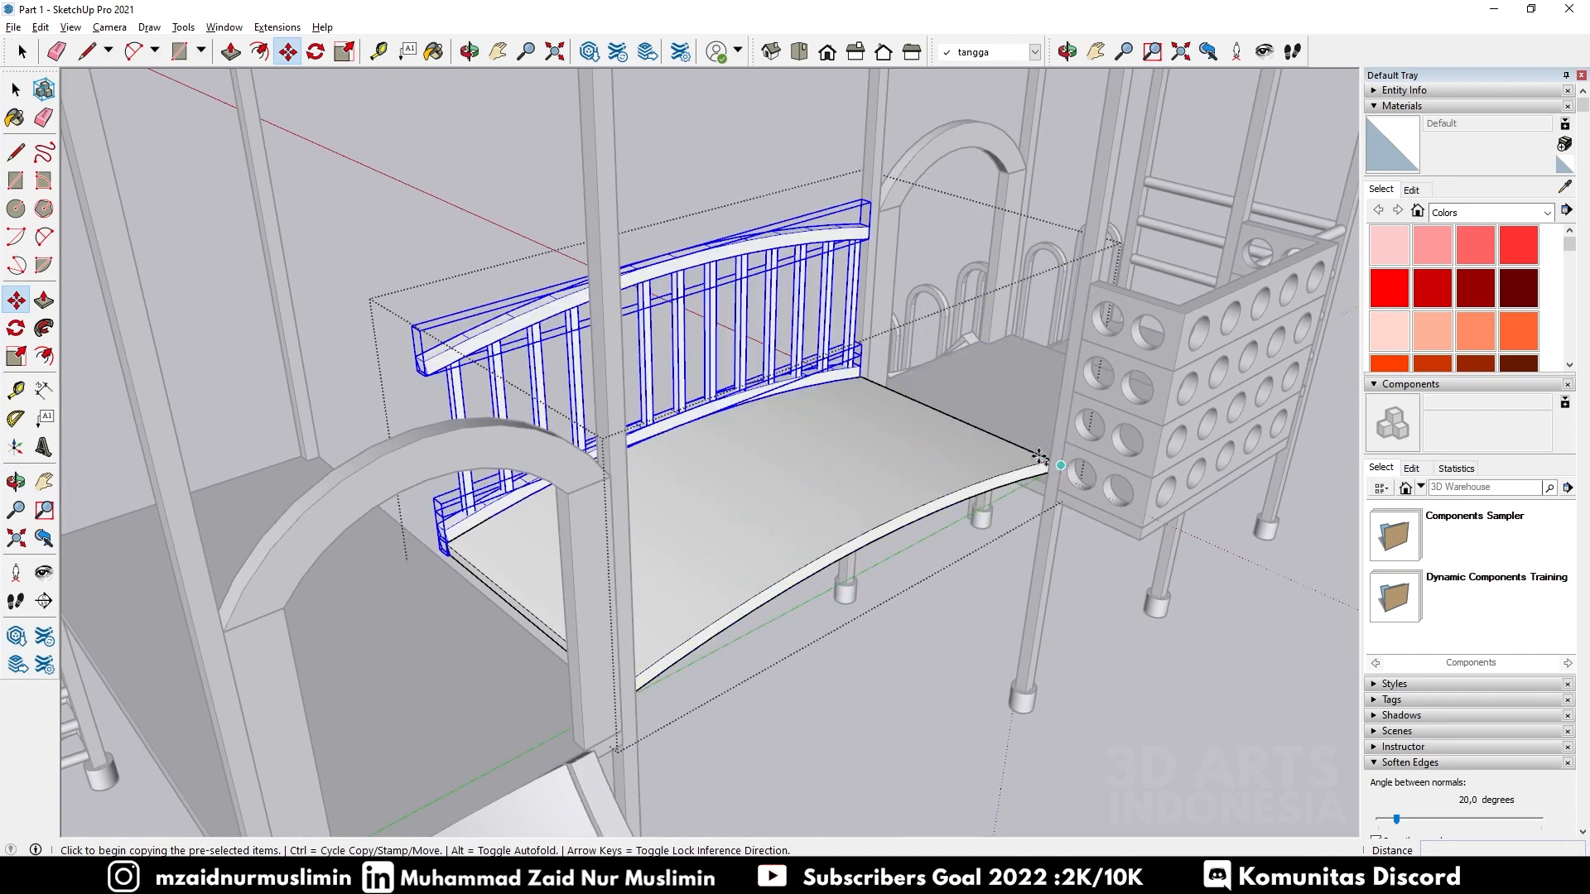
Step: Copy the railing from its deck corner about 0.95 m across to the opposite side of the bridge
click(860, 377)
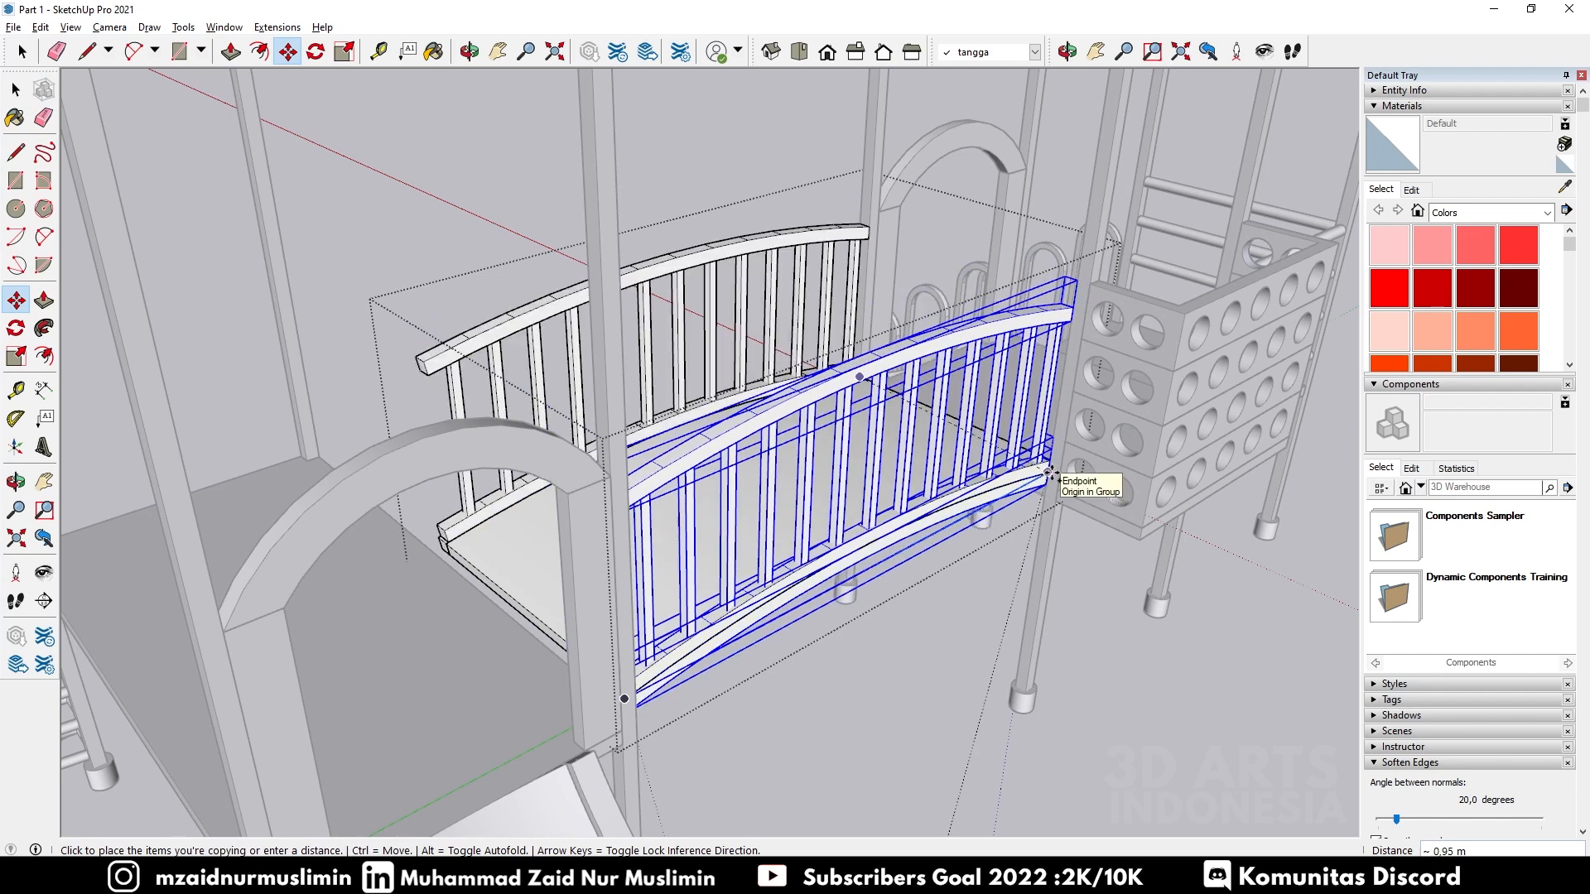
click(1061, 477)
scroll(1061, 477, down, 8)
key(space)
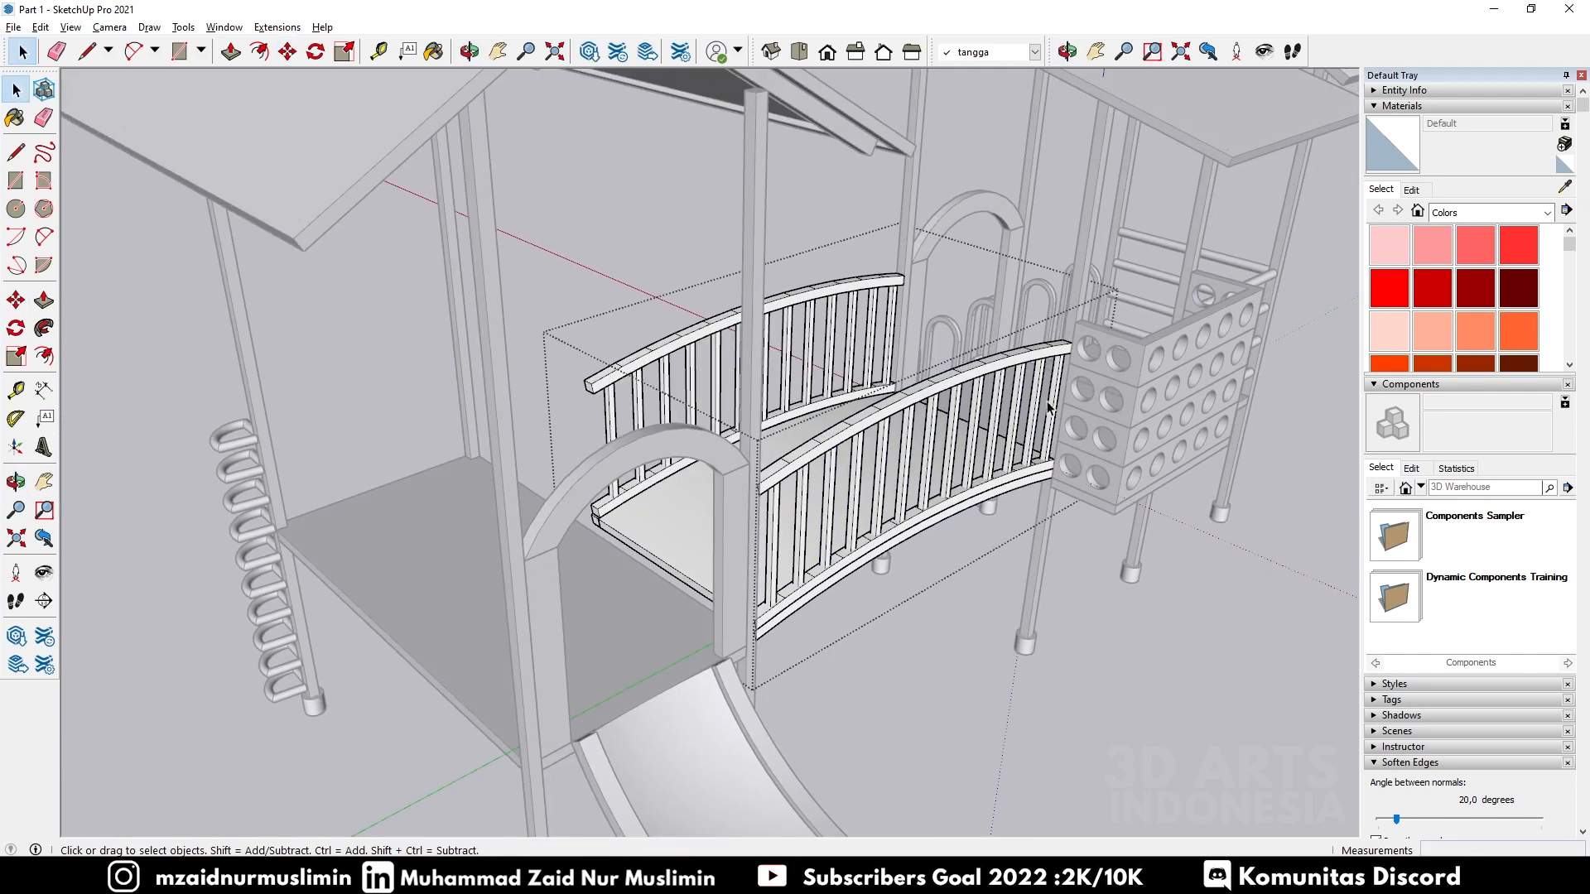
Step: Leave the bridge group, select all the roofs and move them straight down the posts by about 0.4 m
middle_drag(728, 418, 948, 441)
scroll(948, 441, down, 5)
mouse_move(1201, 380)
middle_down()
mouse_move(1050, 340)
mouse_move(784, 349)
mouse_move(1186, 405)
middle_up()
scroll(1030, 164, down, 2)
scroll(911, 178, up, 4)
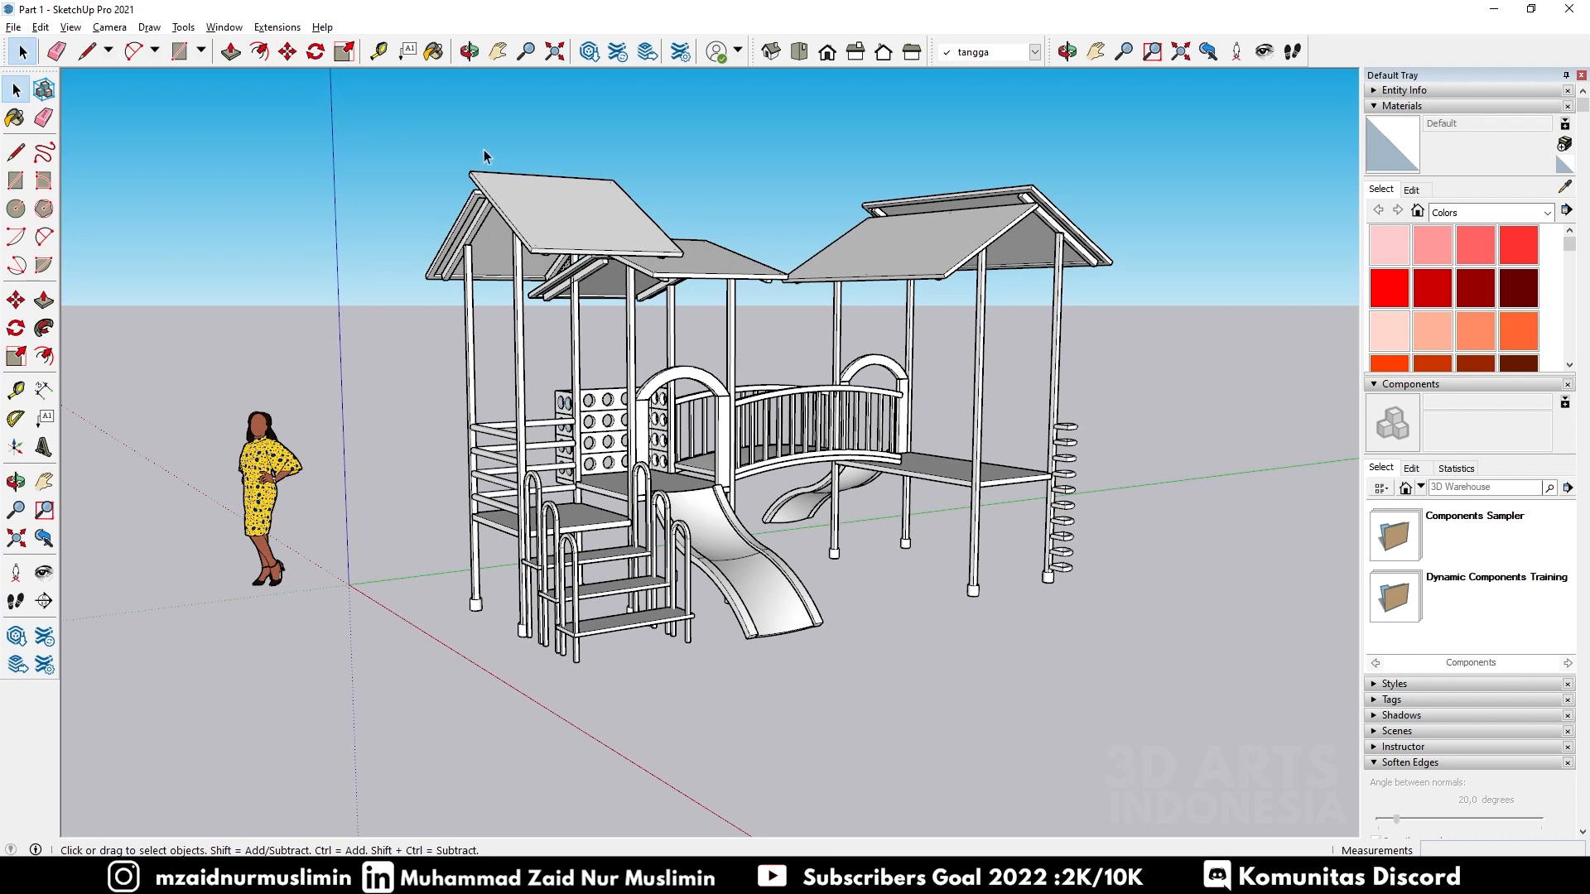
drag(489, 149, 1166, 311)
scroll(917, 226, up, 3)
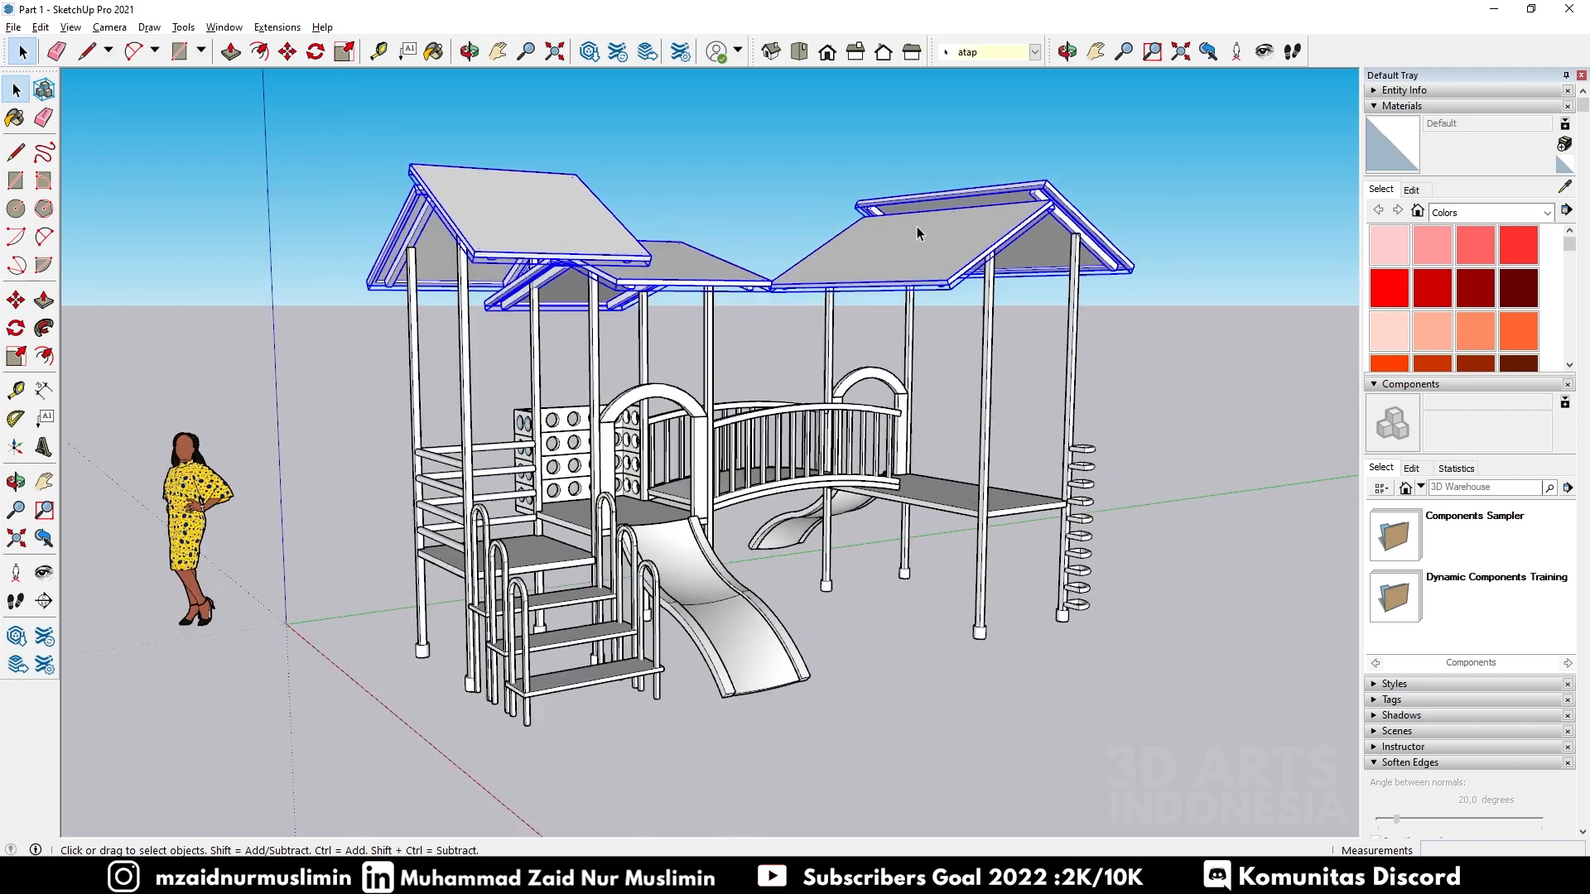
key(m)
click(1000, 280)
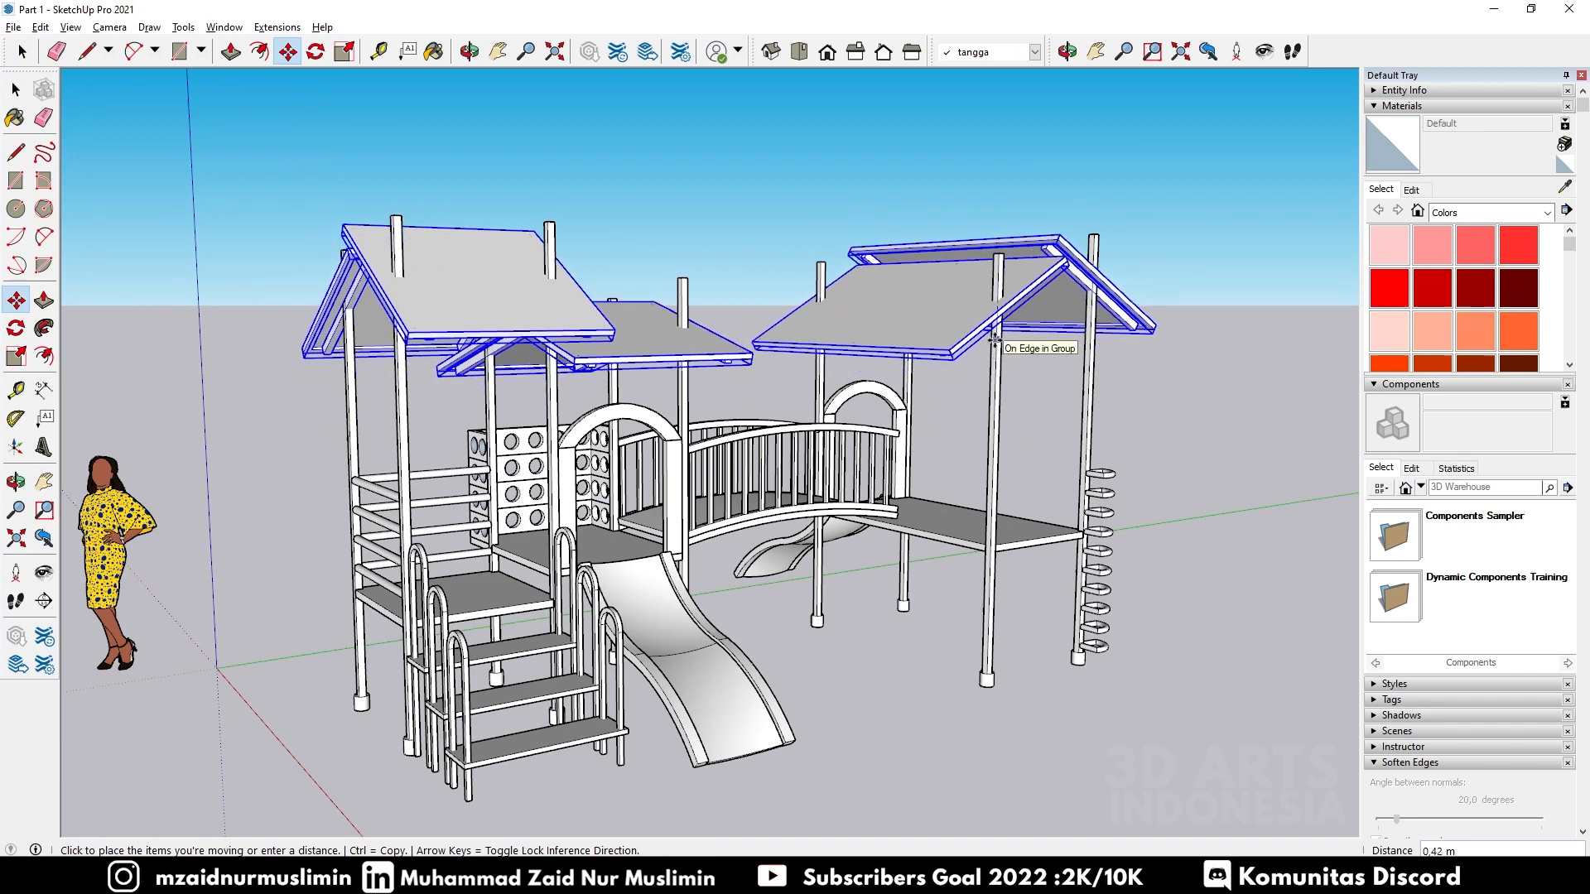
key(Return)
Step: Open the stair tower's outer corner post beside the steps and push its top face down by 0.4 m
middle_drag(543, 319, 683, 397)
key(space)
double_click(522, 307)
middle_drag(521, 307, 538, 379)
scroll(539, 379, up, 1)
key(p)
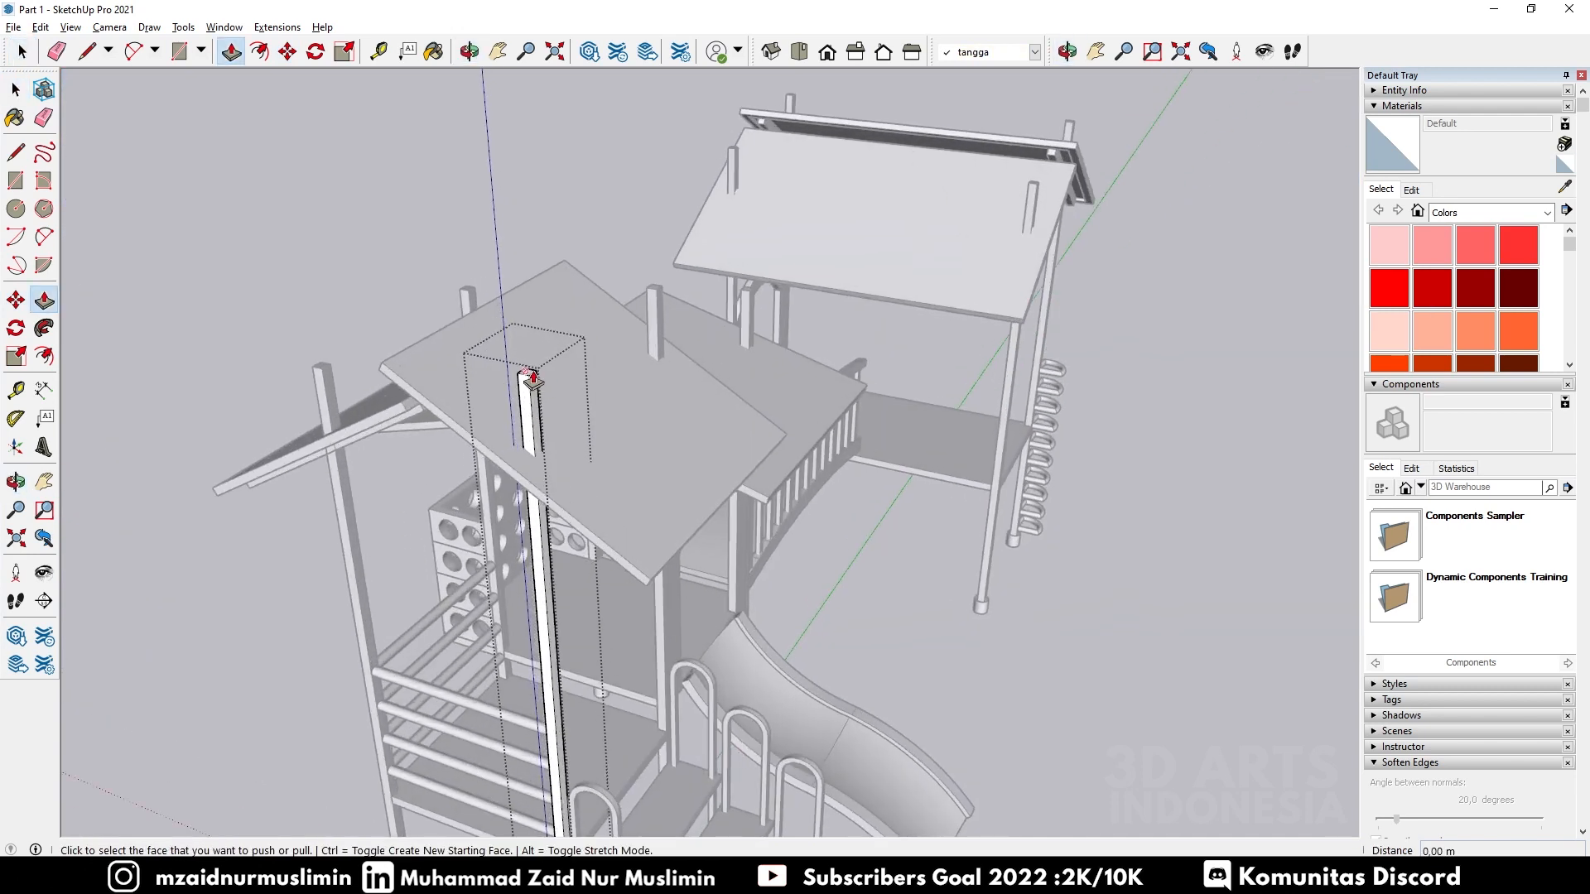
click(527, 380)
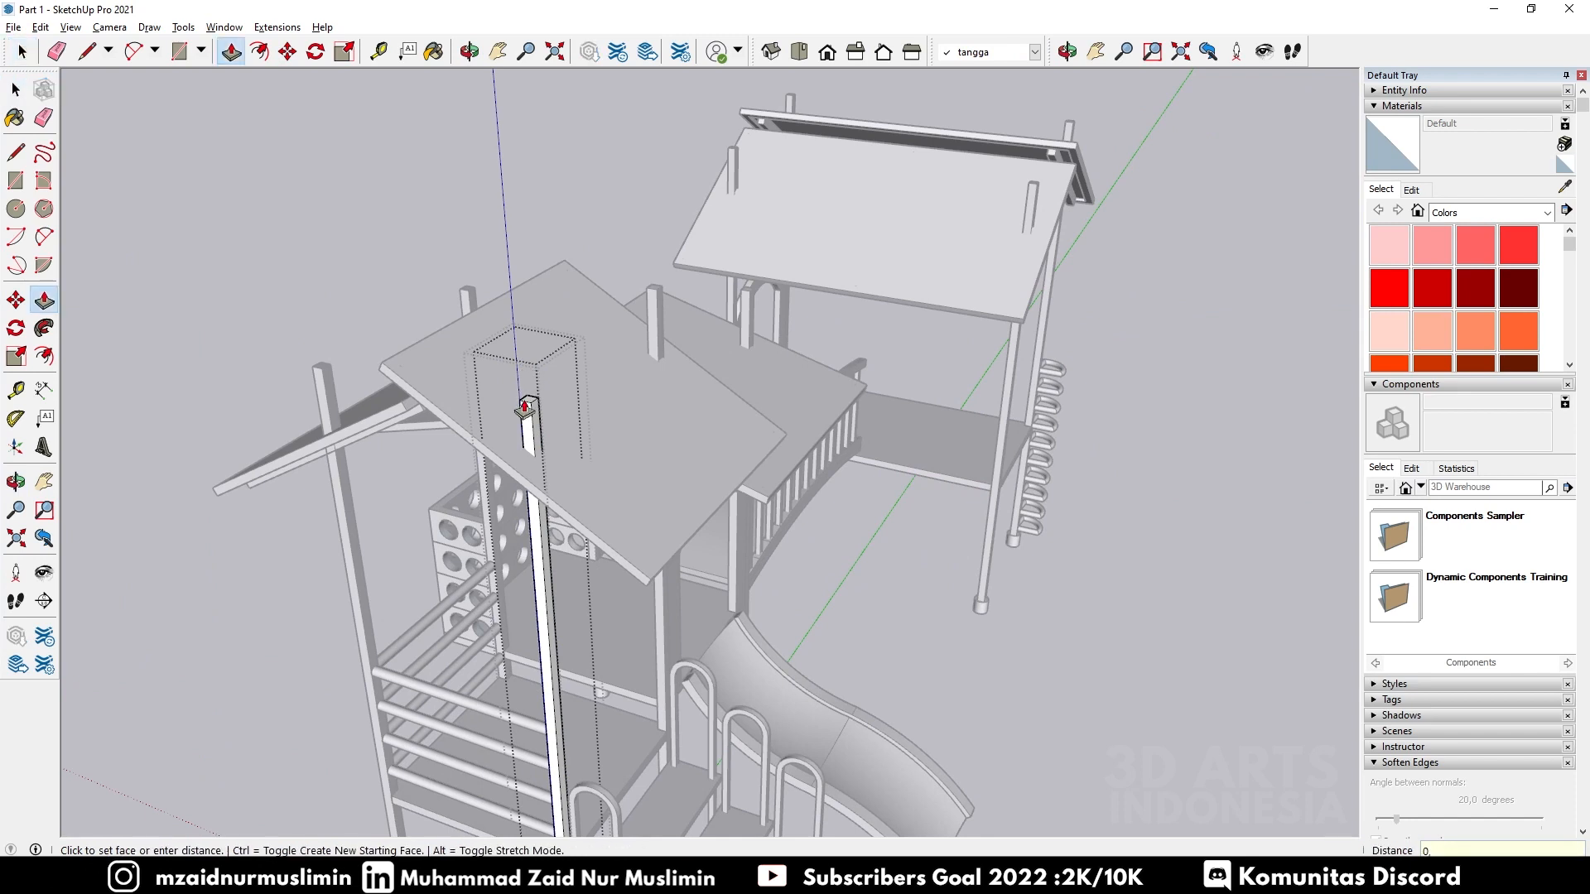
click(524, 408)
key(space)
Step: Shorten the stair tower's other outer post, at the far end of the side rails, by the same 0.4 m
middle_drag(525, 415, 613, 495)
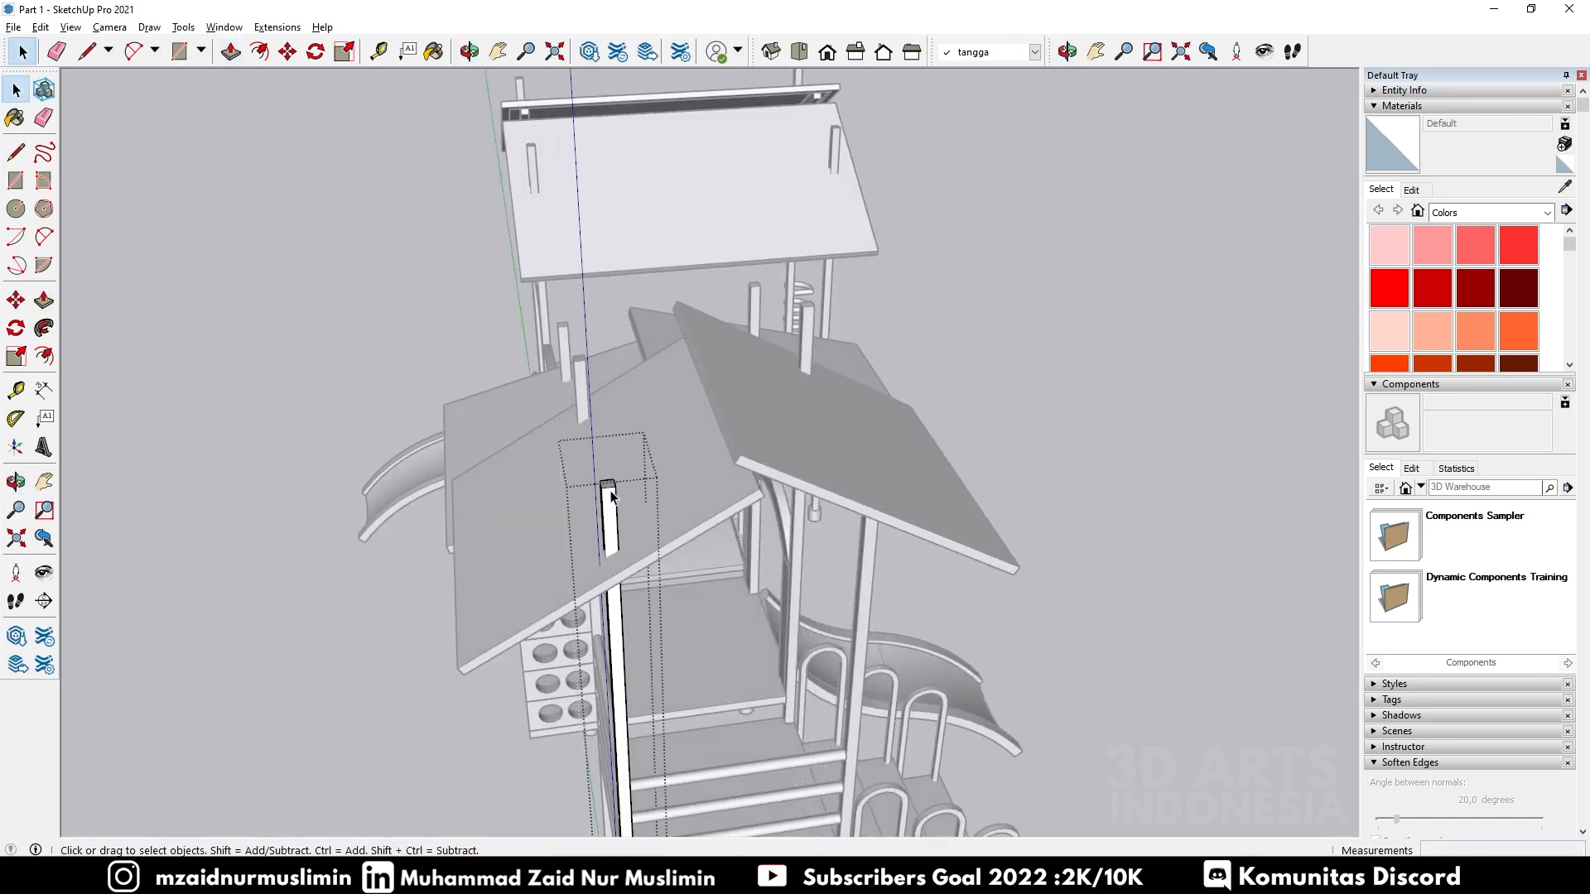
double_click(608, 489)
key(p)
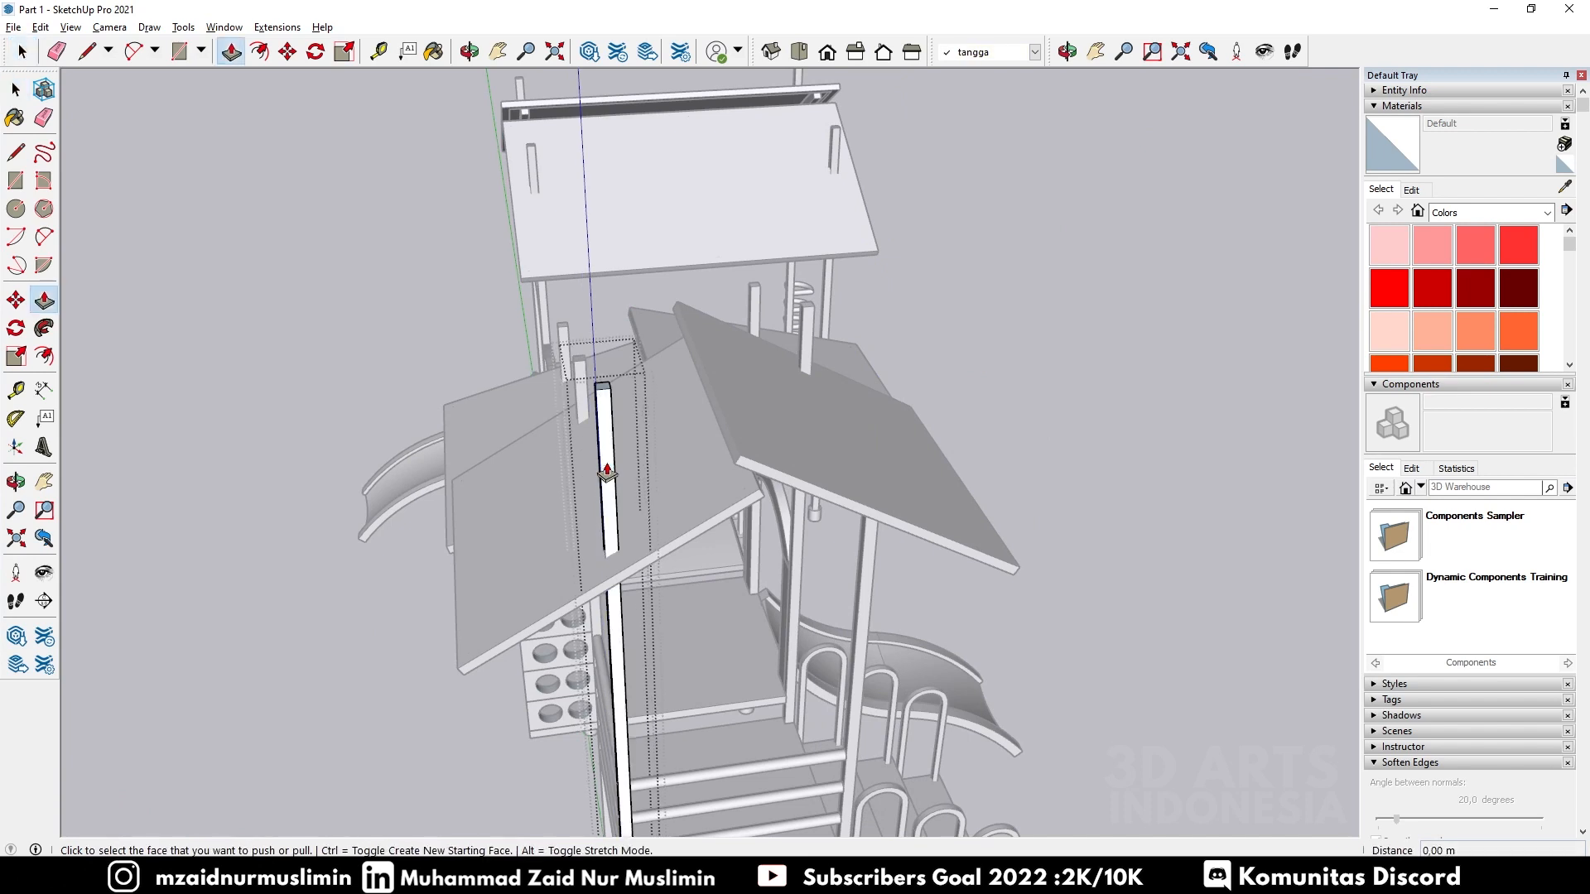
click(608, 490)
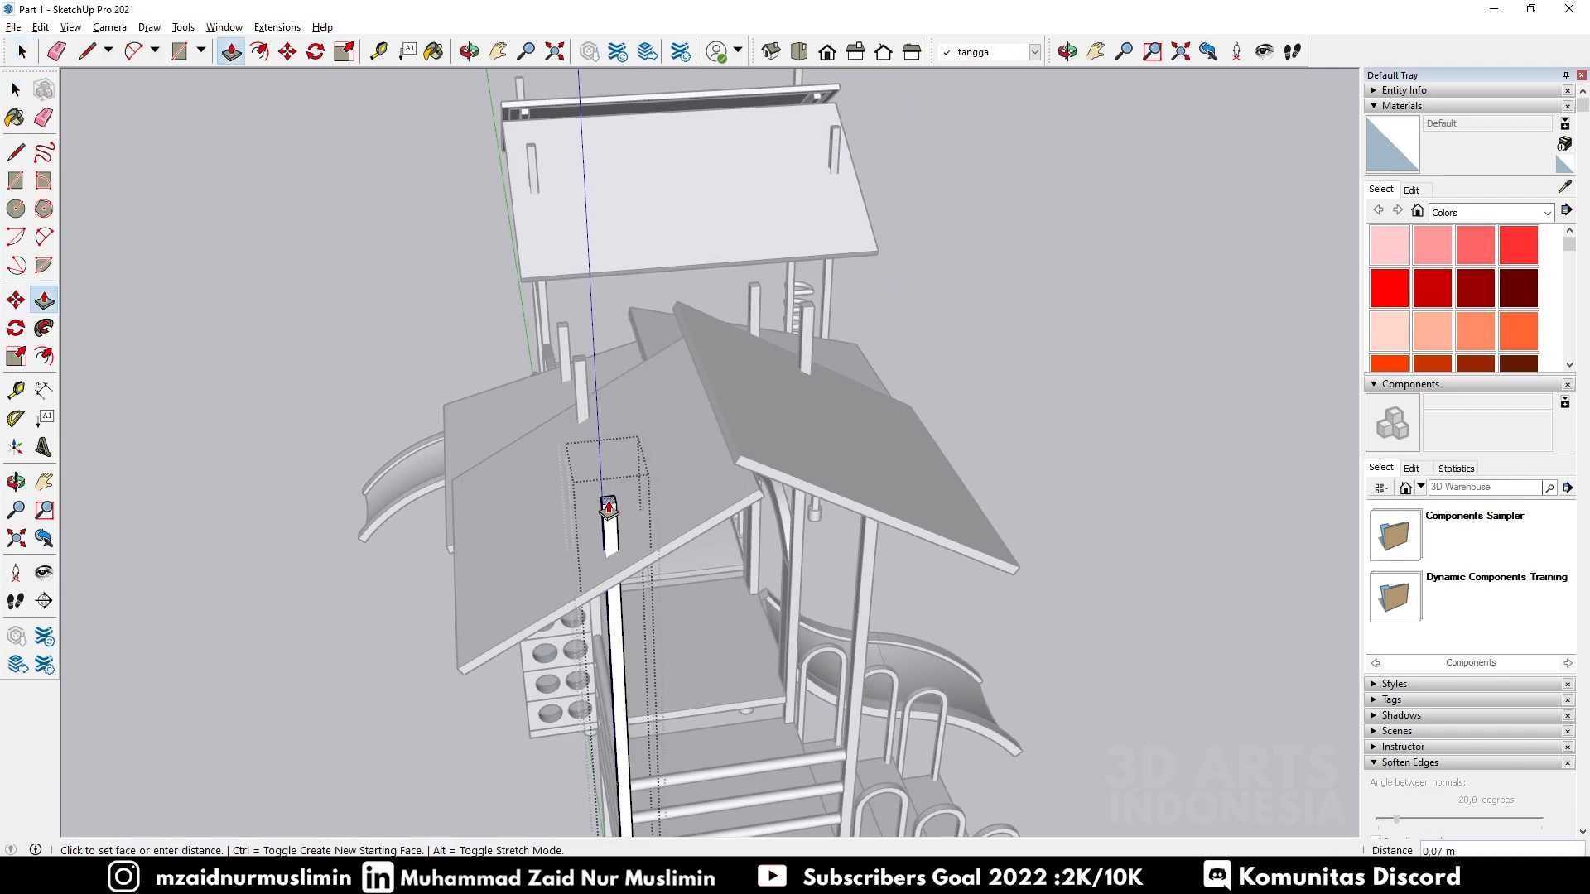
key(Return)
Step: Open the stair tower's inner post on the climbing-wall side and push its top face down by 0.4 m
middle_drag(427, 447, 775, 350)
key(space)
double_click(823, 364)
scroll(820, 363, up, 3)
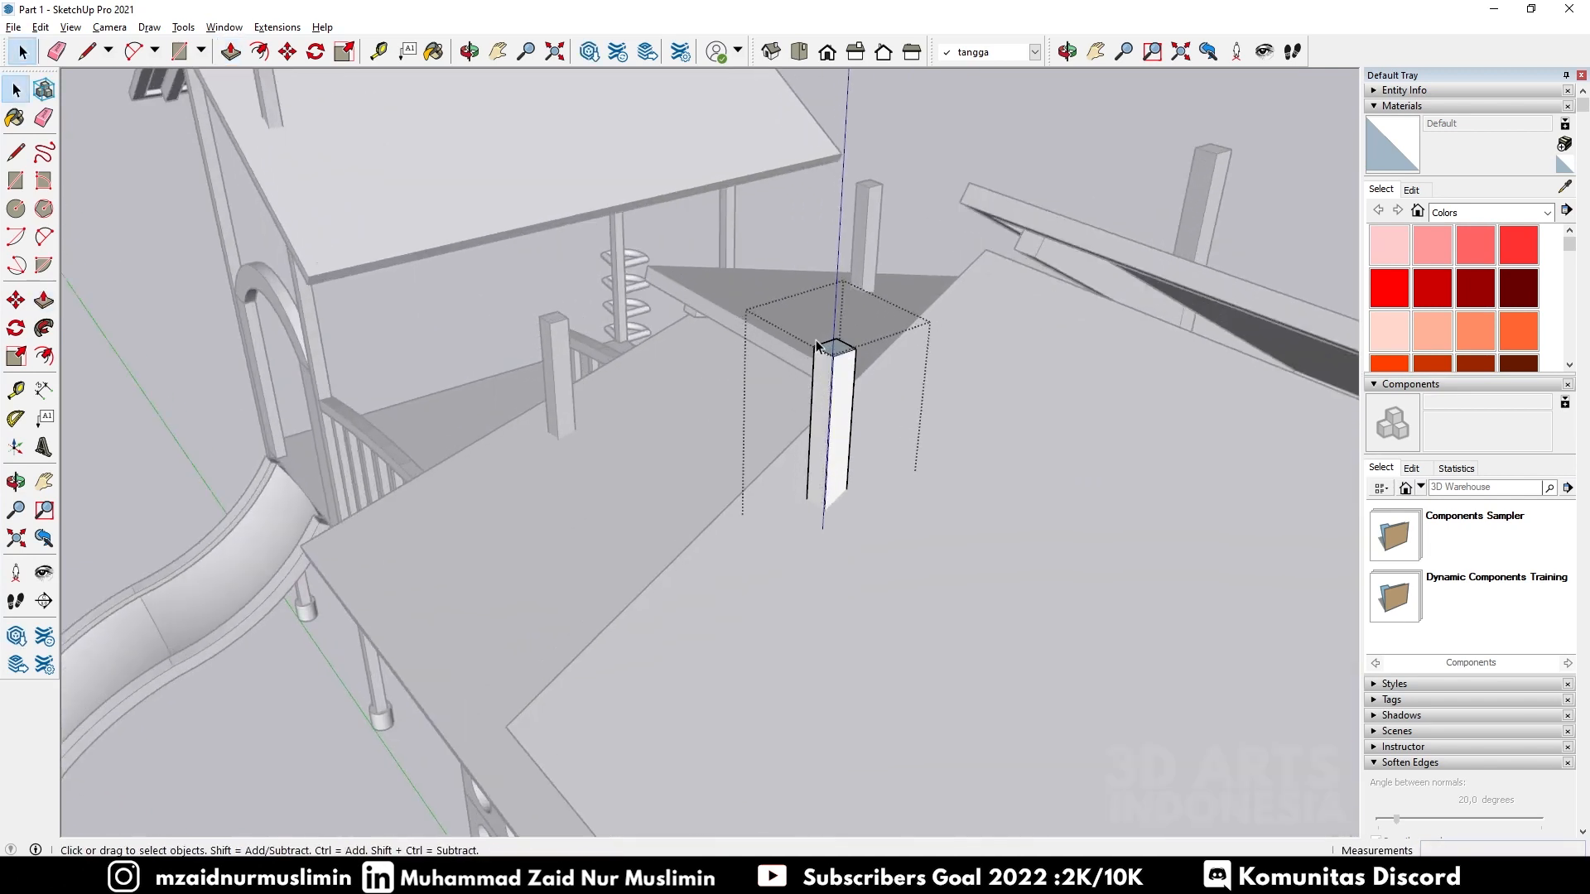
double_click(825, 368)
key(p)
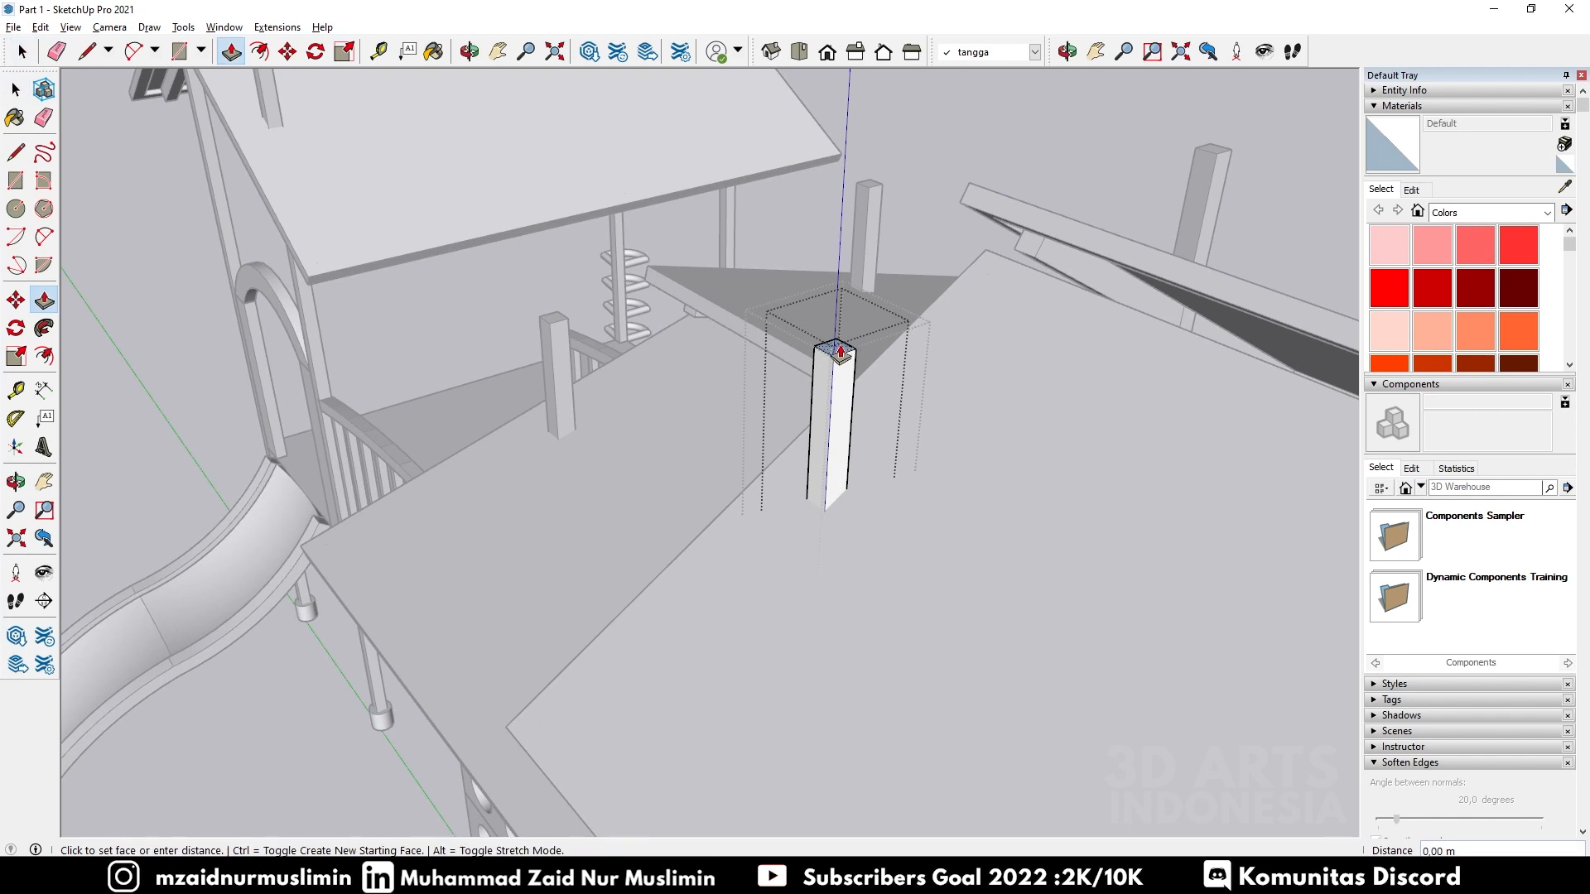
click(835, 353)
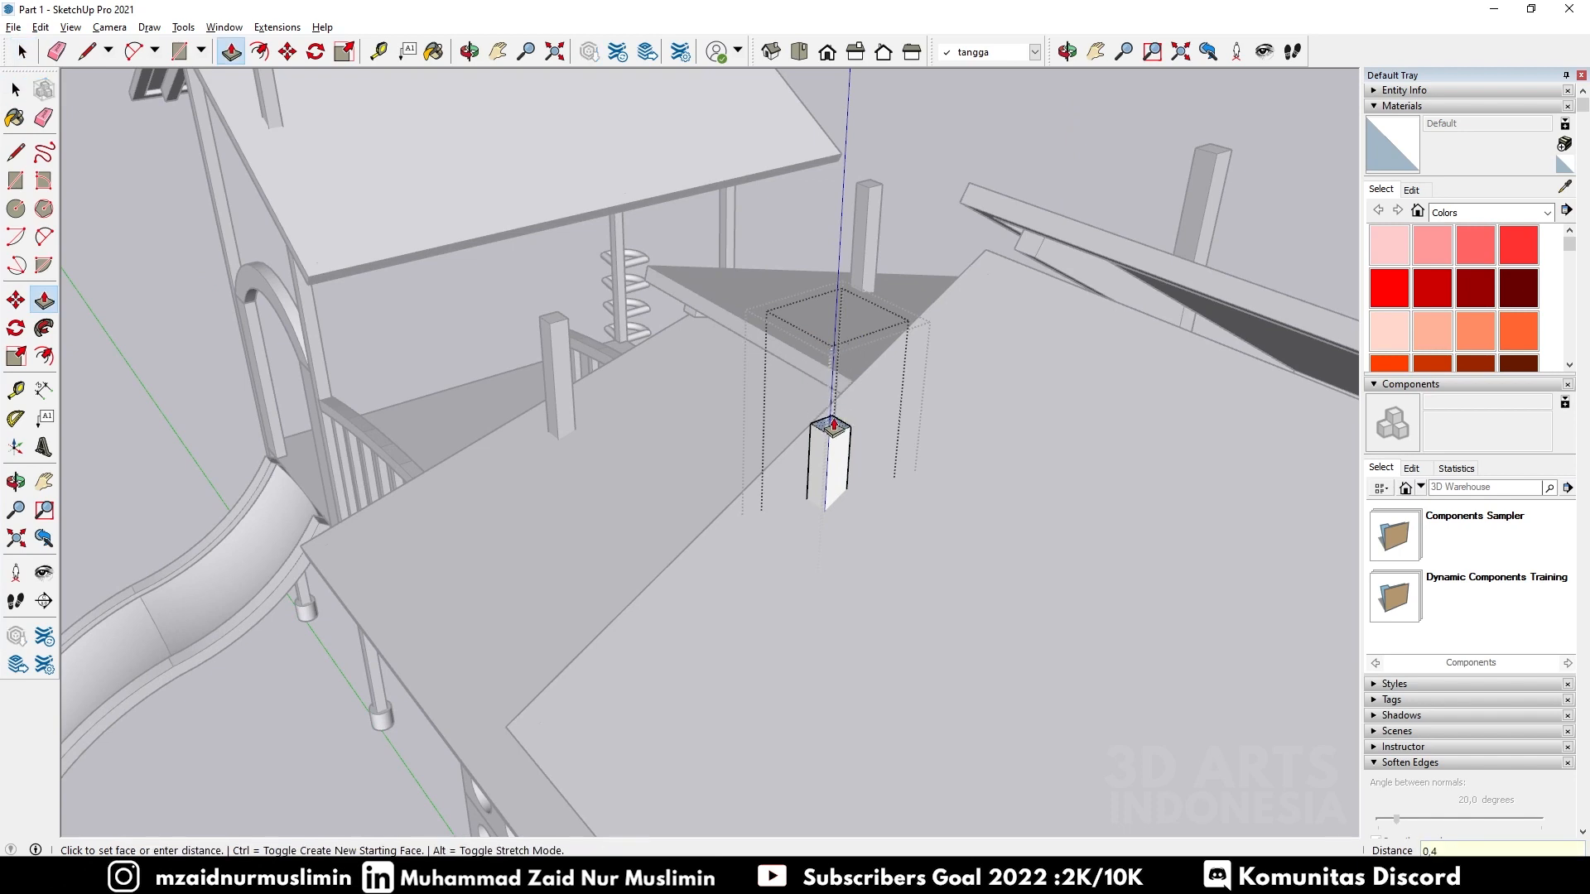
key(Return)
Step: Open the stair tower's remaining post across the roof ridge and push its top face down by 0.4 m
key(space)
click(1216, 198)
double_click(1215, 198)
middle_drag(1216, 198, 615, 311)
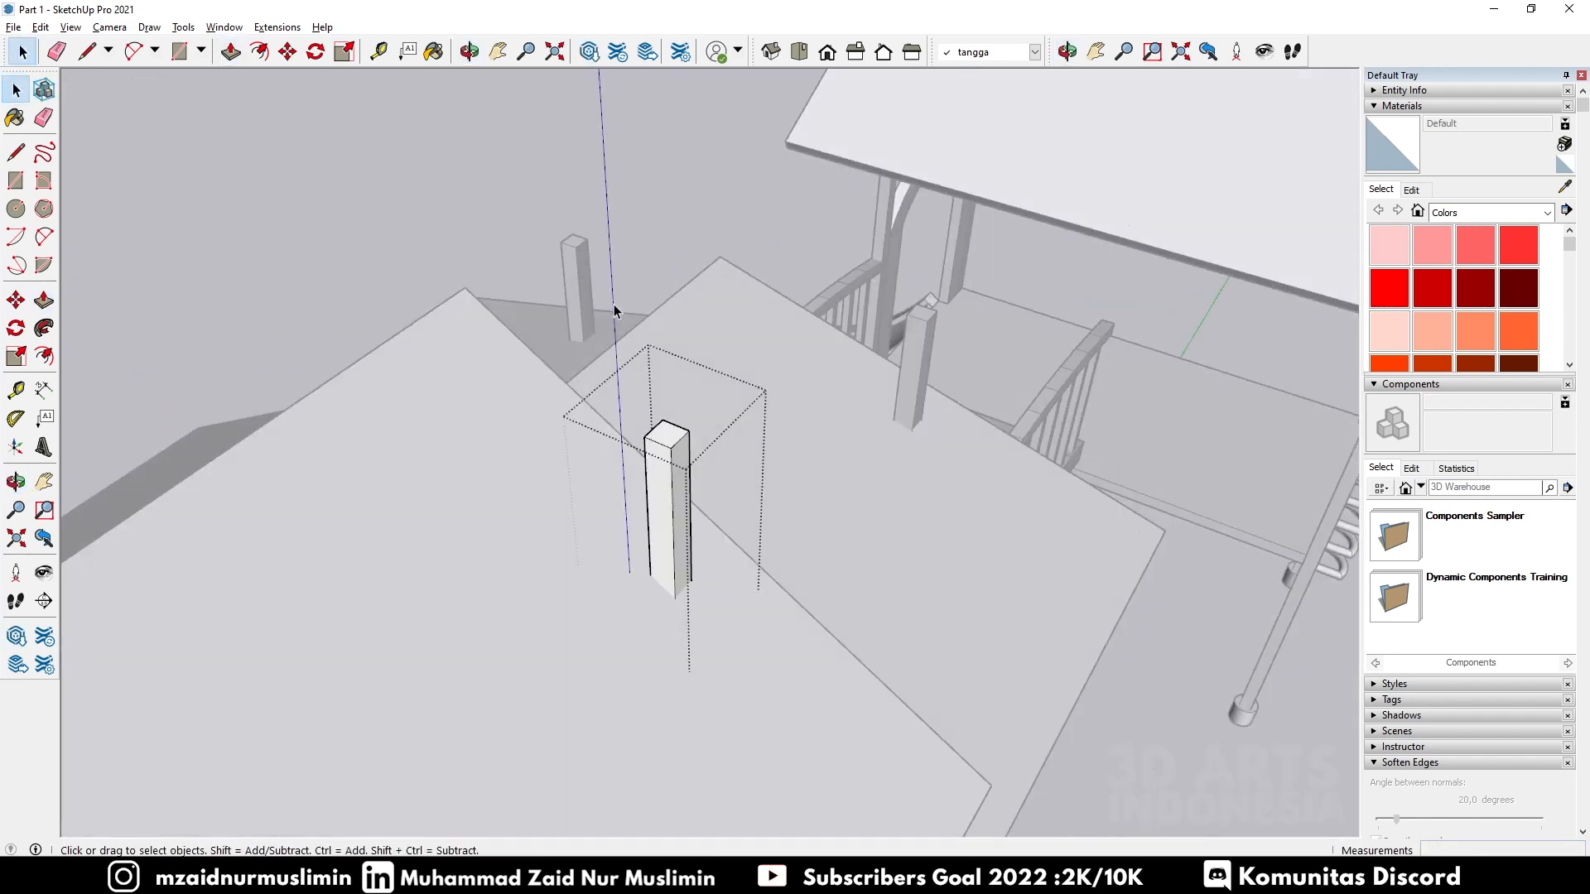
double_click(665, 441)
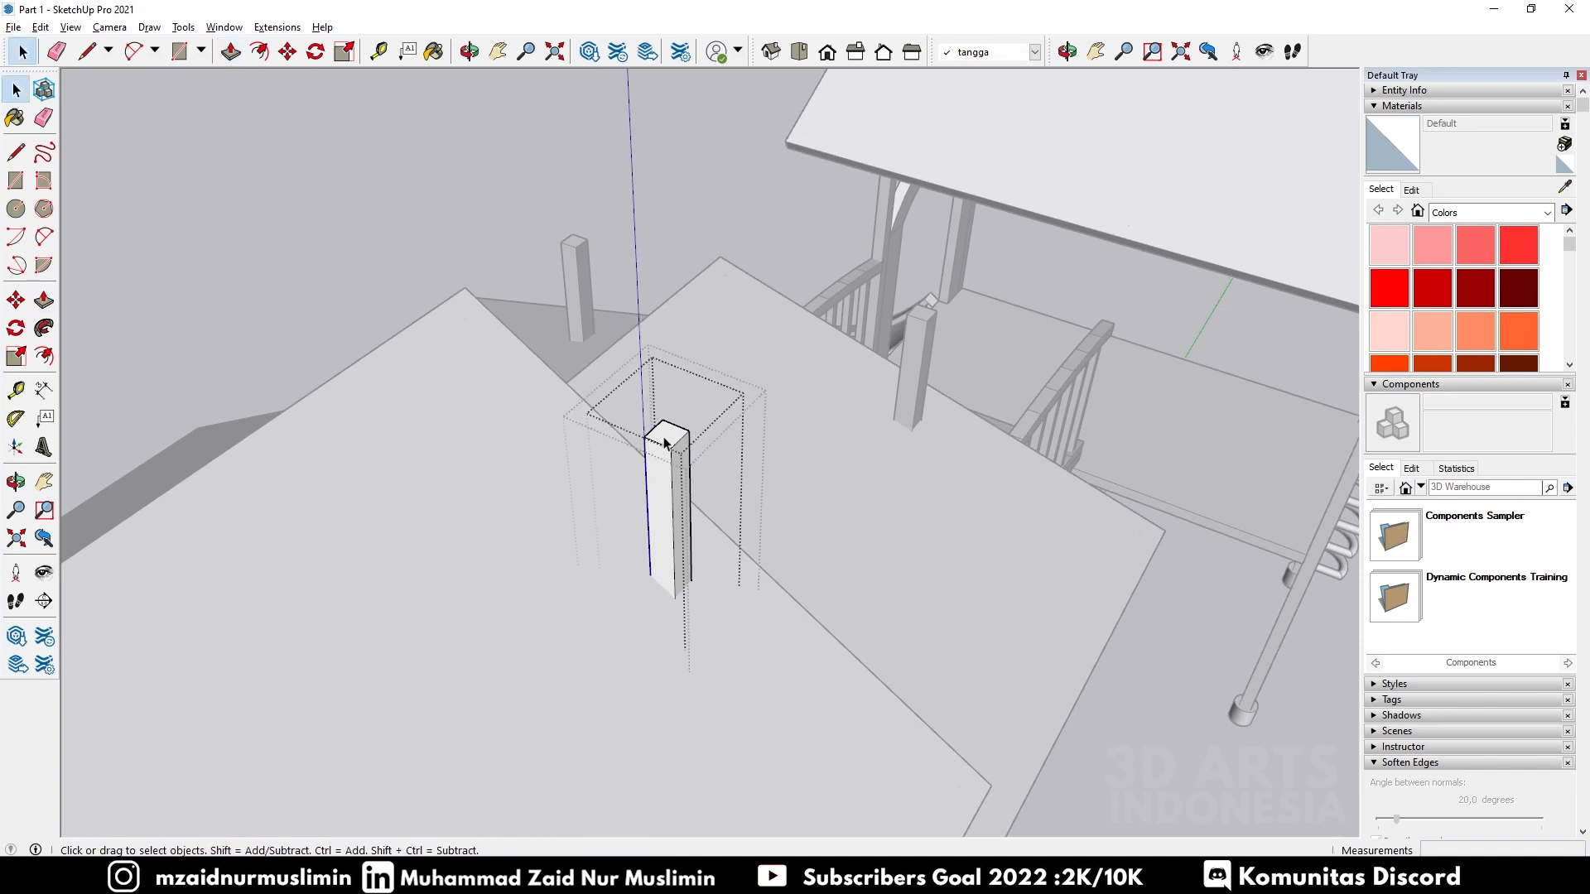
key(p)
click(665, 442)
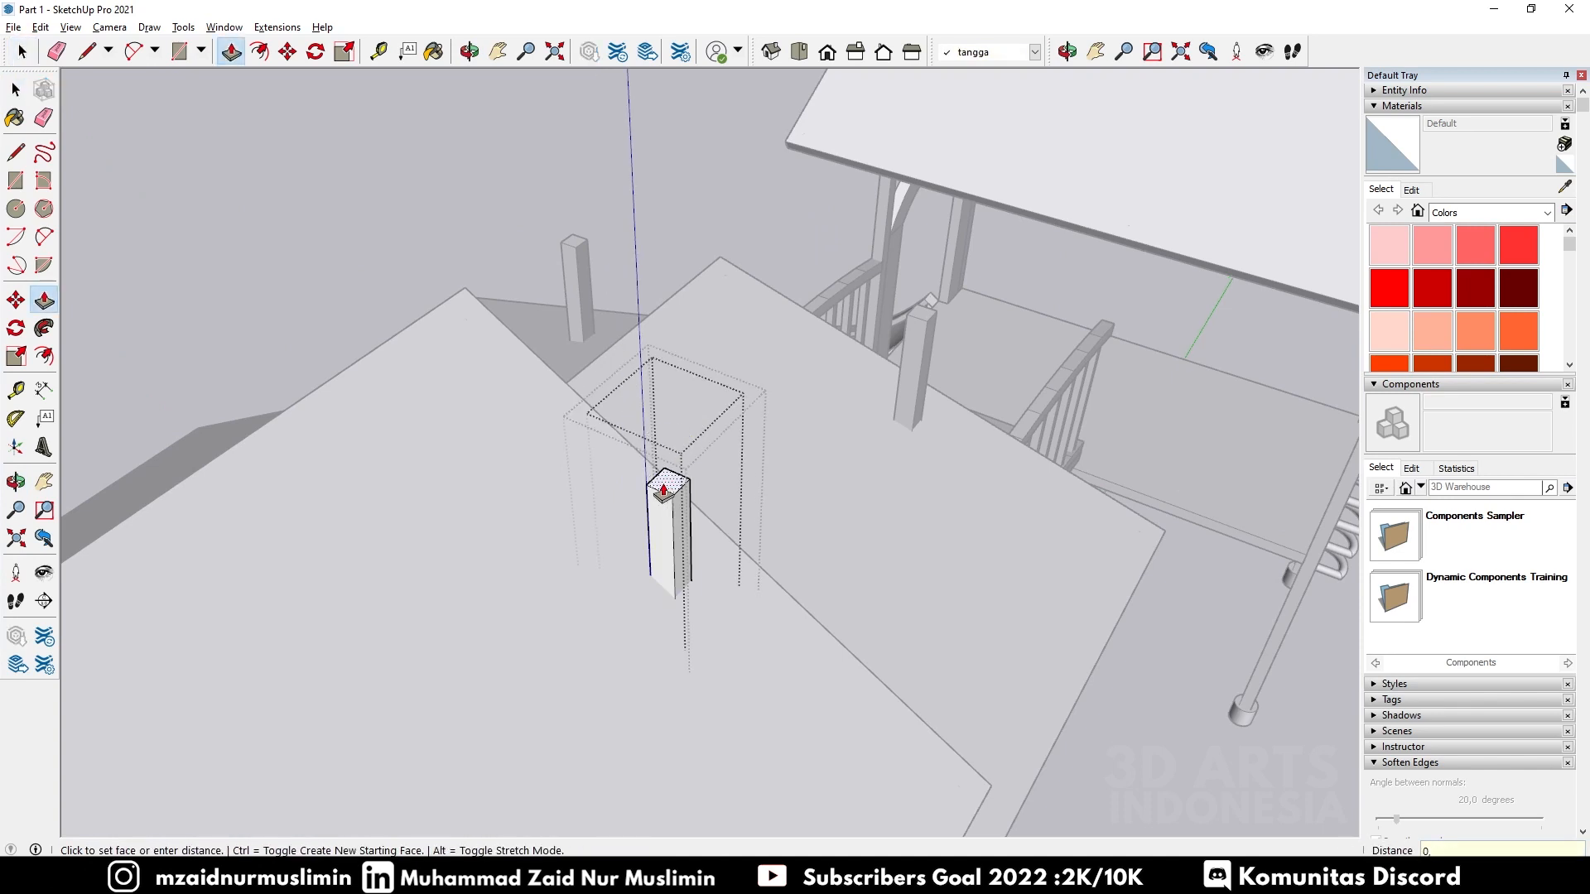
click(664, 490)
key(space)
Step: Shorten the middle tower's post between the slide arch and the bridge by the same 0.4 m
middle_drag(862, 525, 568, 412)
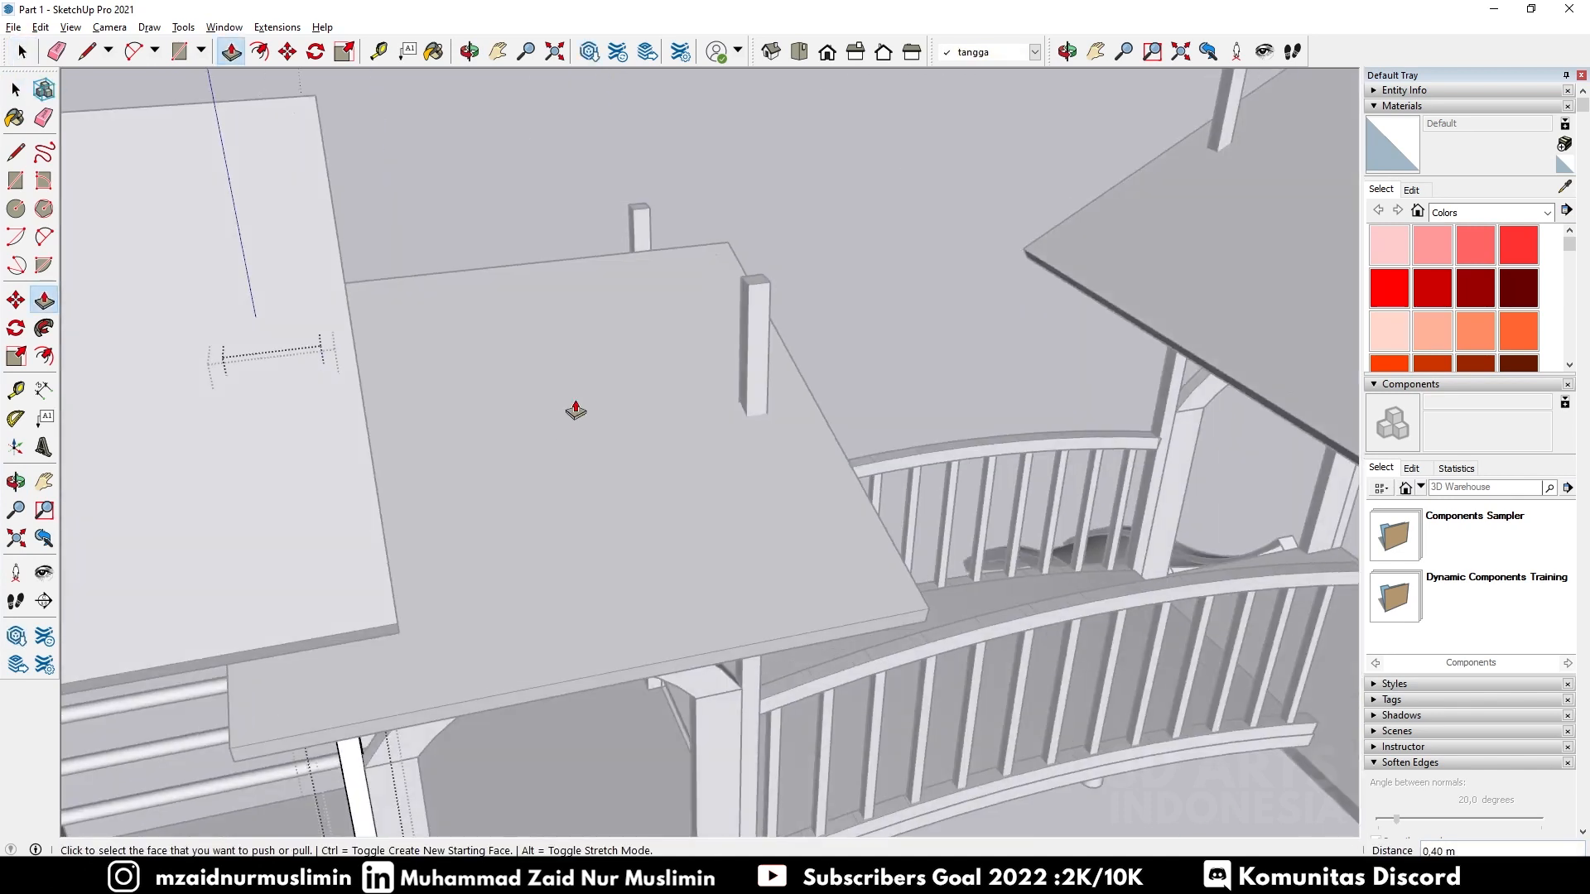
scroll(759, 294, up, 1)
double_click(759, 287)
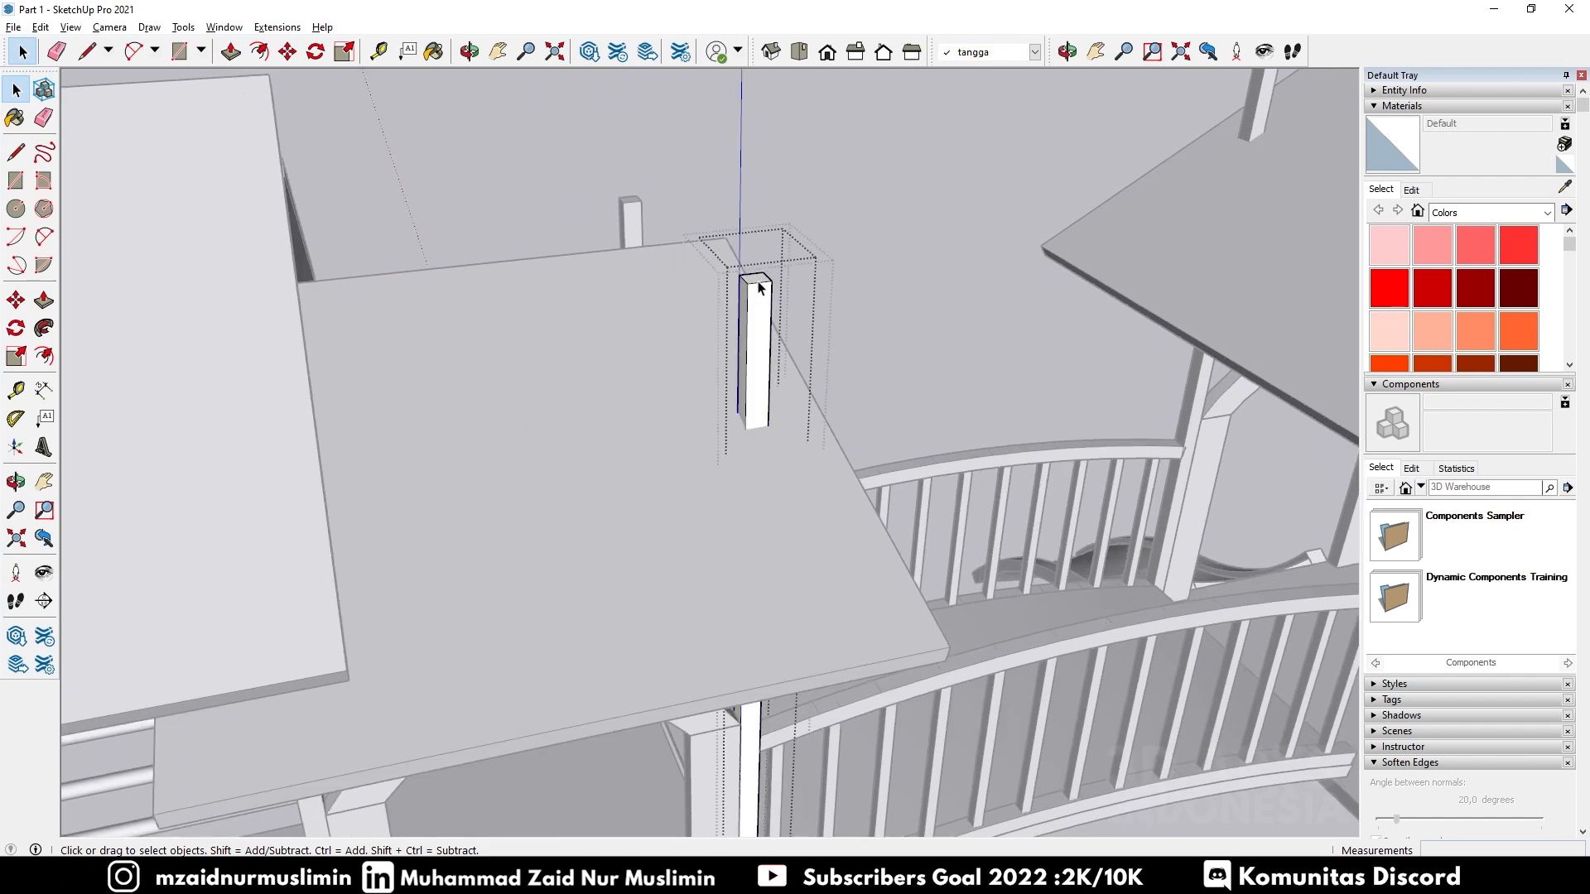
key(p)
click(757, 286)
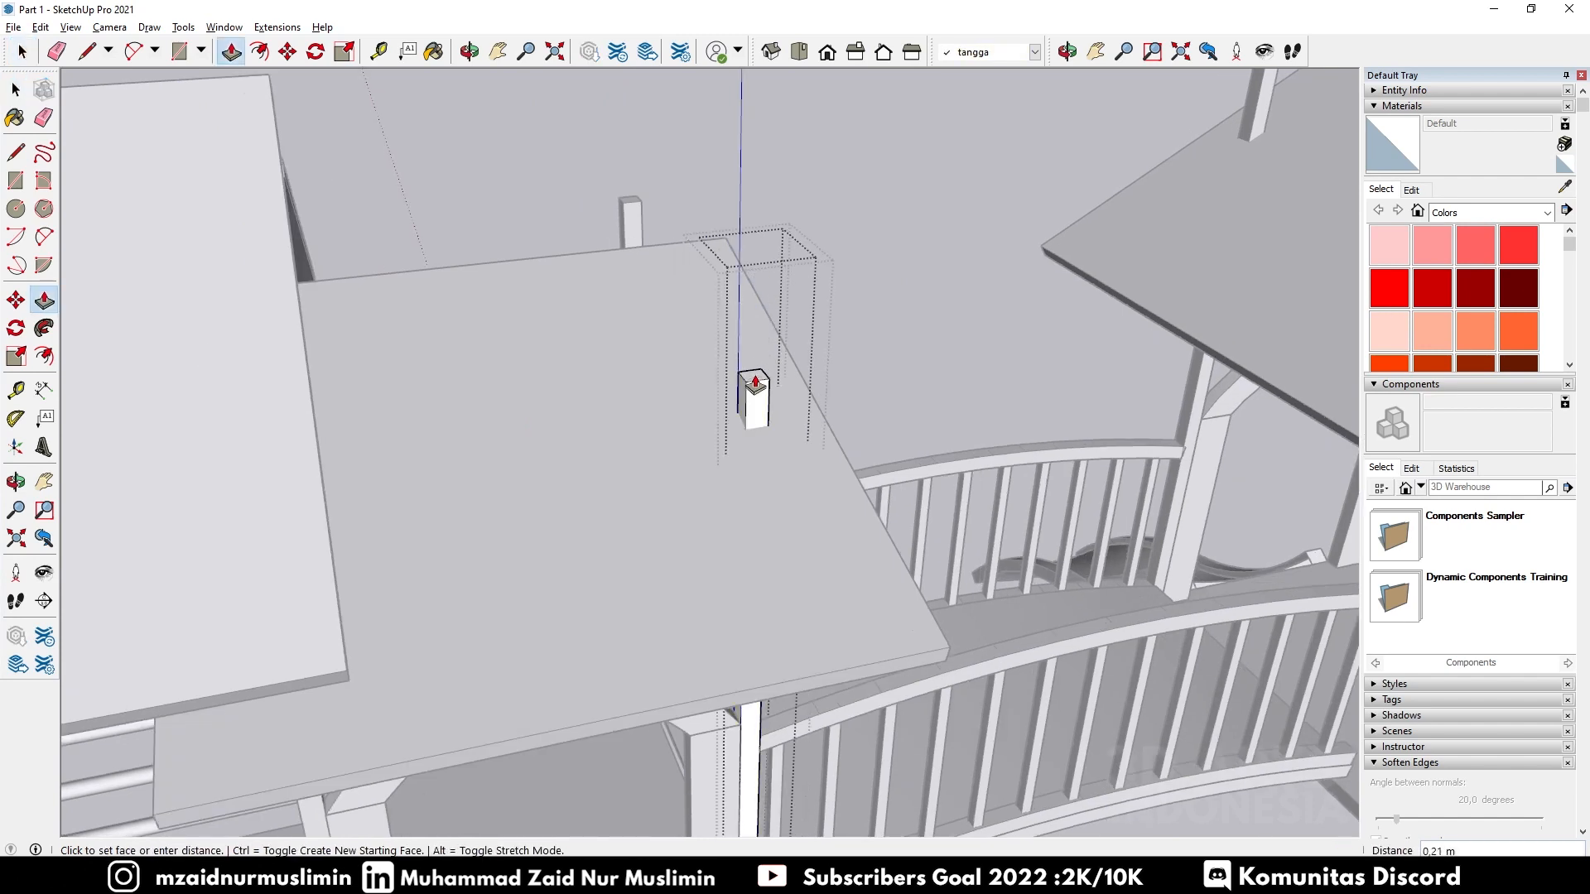
key(Return)
key(space)
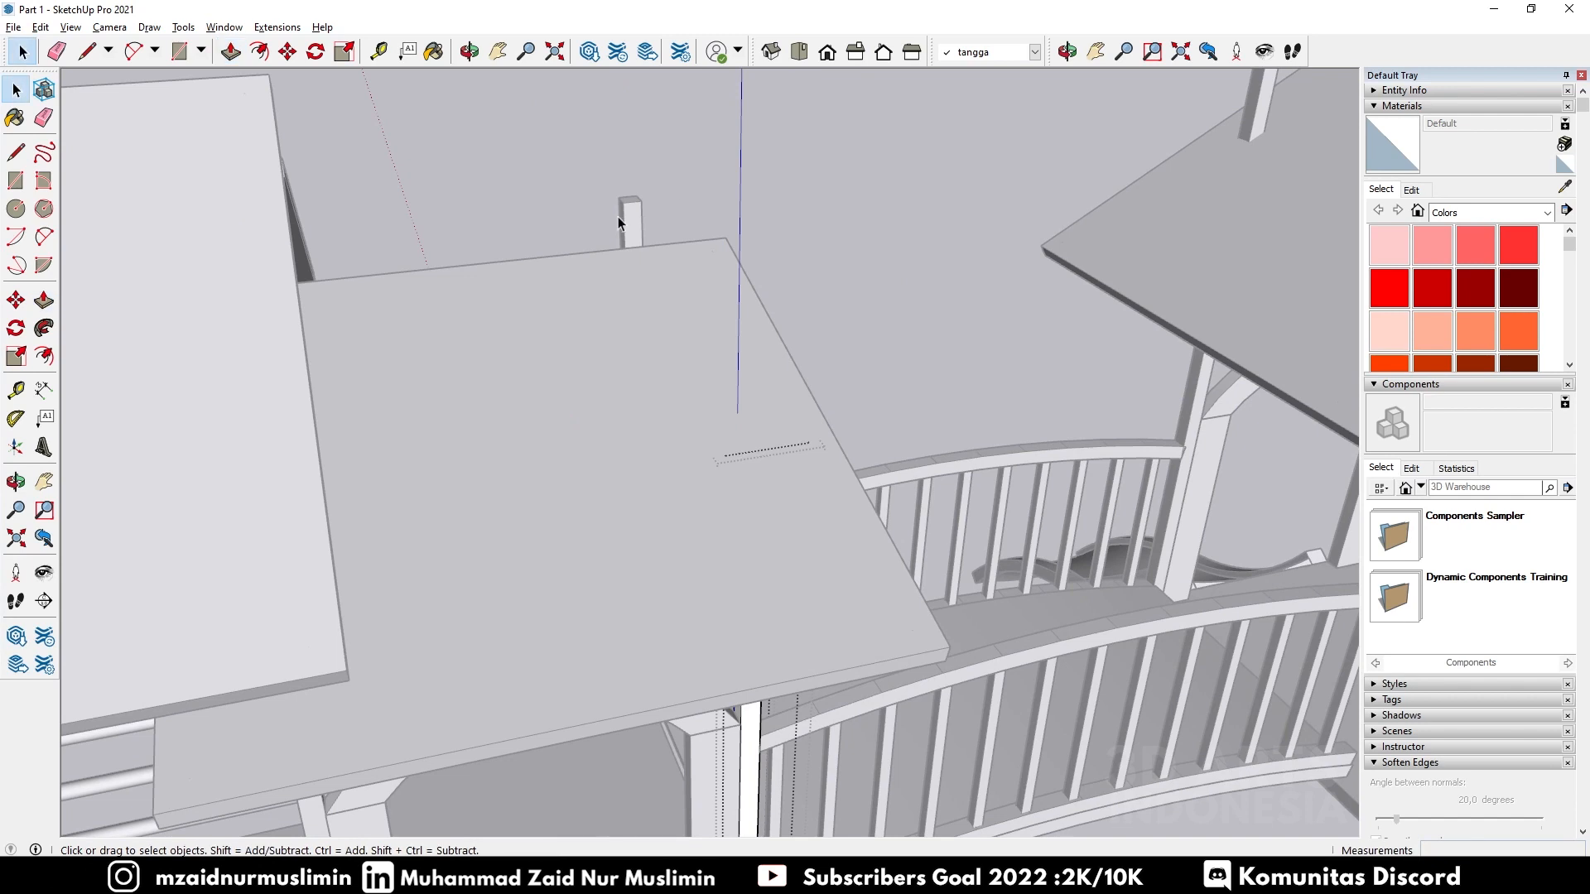
Step: Open the middle tower's post beside the climbing wall and push its top face down by 0.4 m
double_click(623, 216)
middle_drag(598, 206, 833, 298)
middle_drag(637, 308, 1097, 287)
double_click(631, 309)
key(p)
click(635, 306)
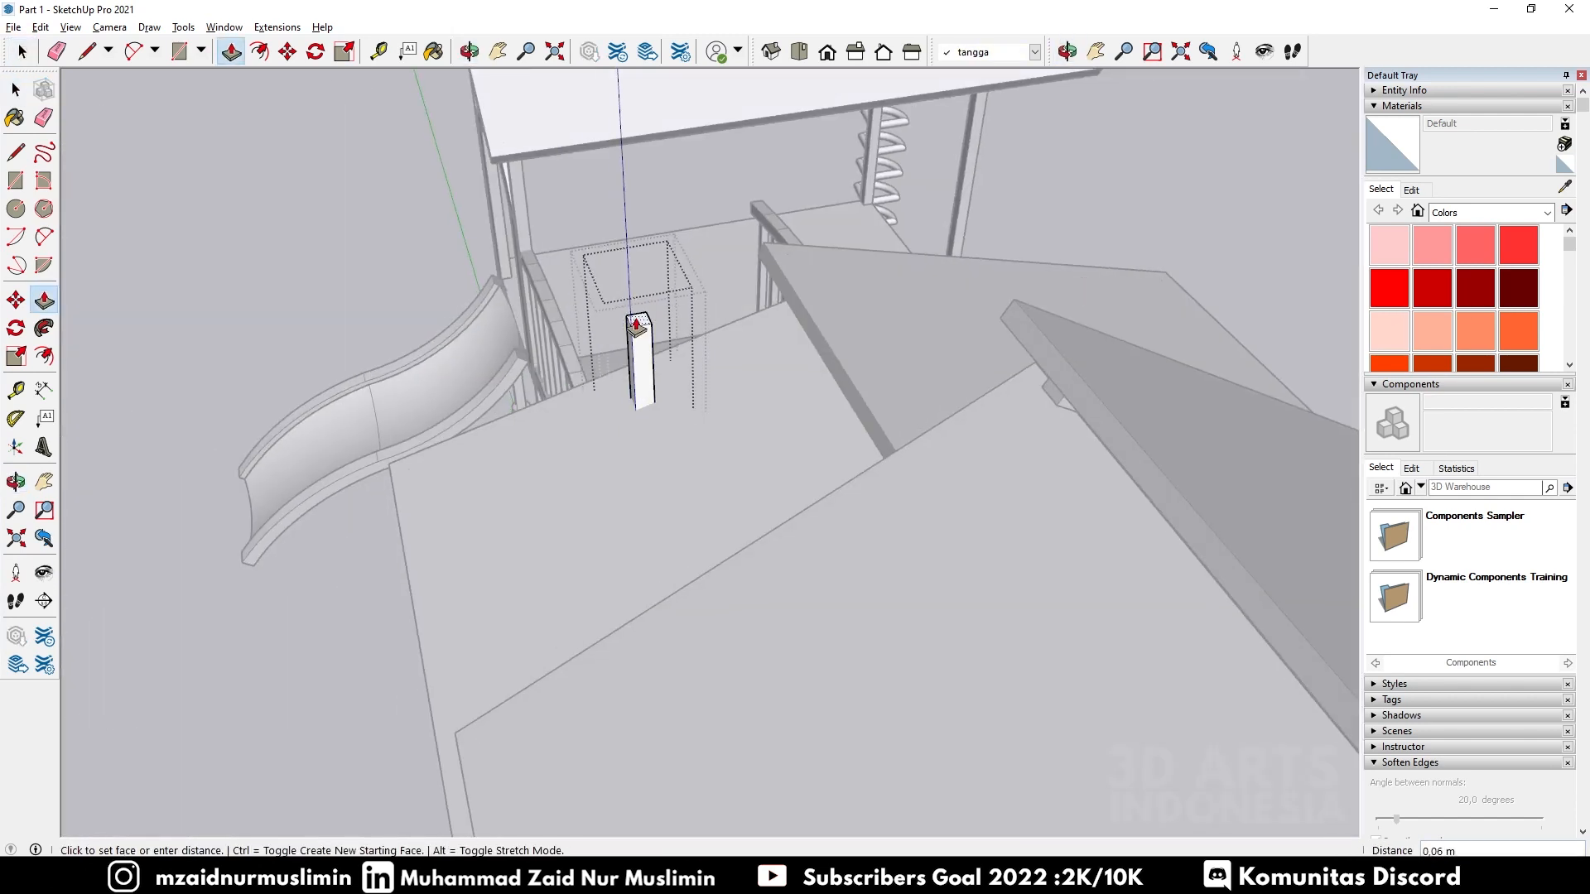
text(0,4)
key(Return)
Step: Open the far tower's post between its slide arch and the bridge and push its top face down by 0.4 m
middle_drag(487, 298, 979, 366)
scroll(752, 170, down, 2)
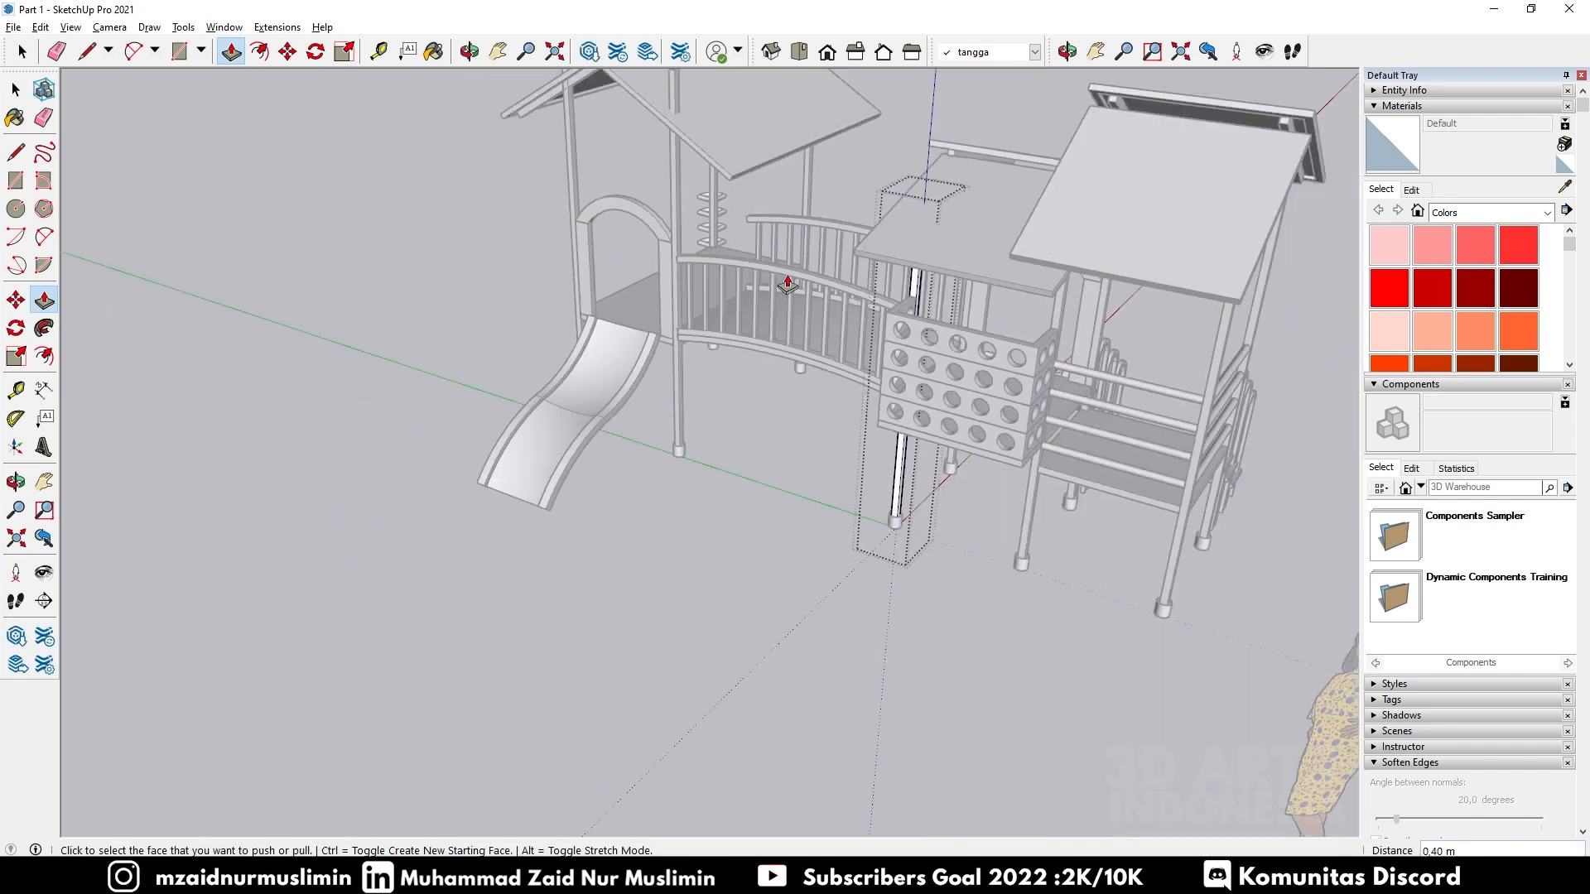
scroll(728, 135, down, 3)
scroll(734, 171, up, 6)
key(space)
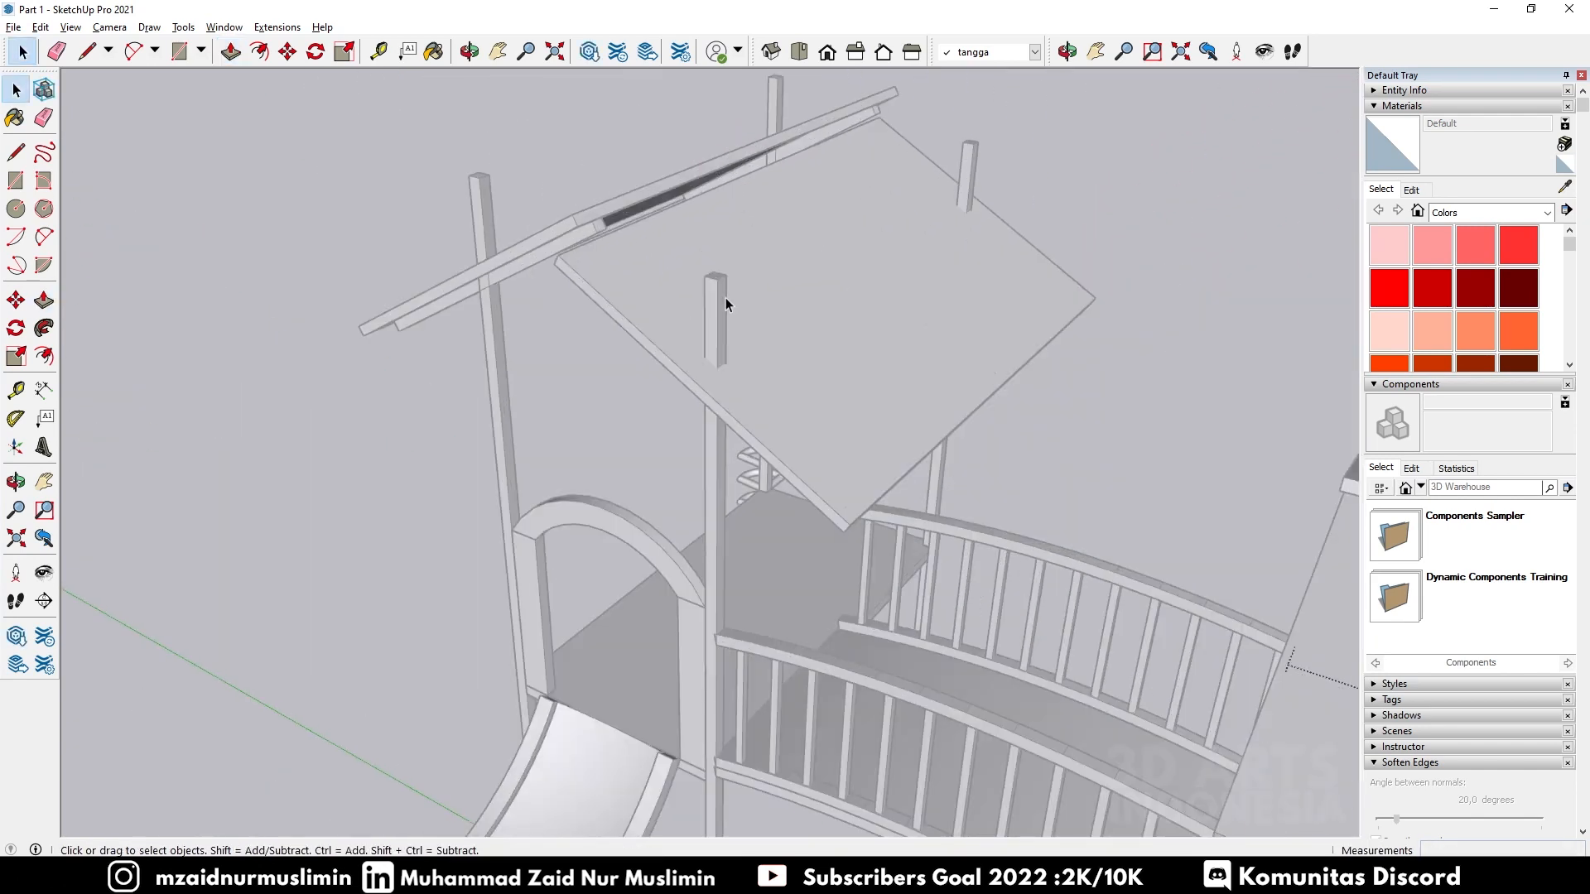
double_click(721, 290)
scroll(719, 280, up, 3)
double_click(717, 285)
key(p)
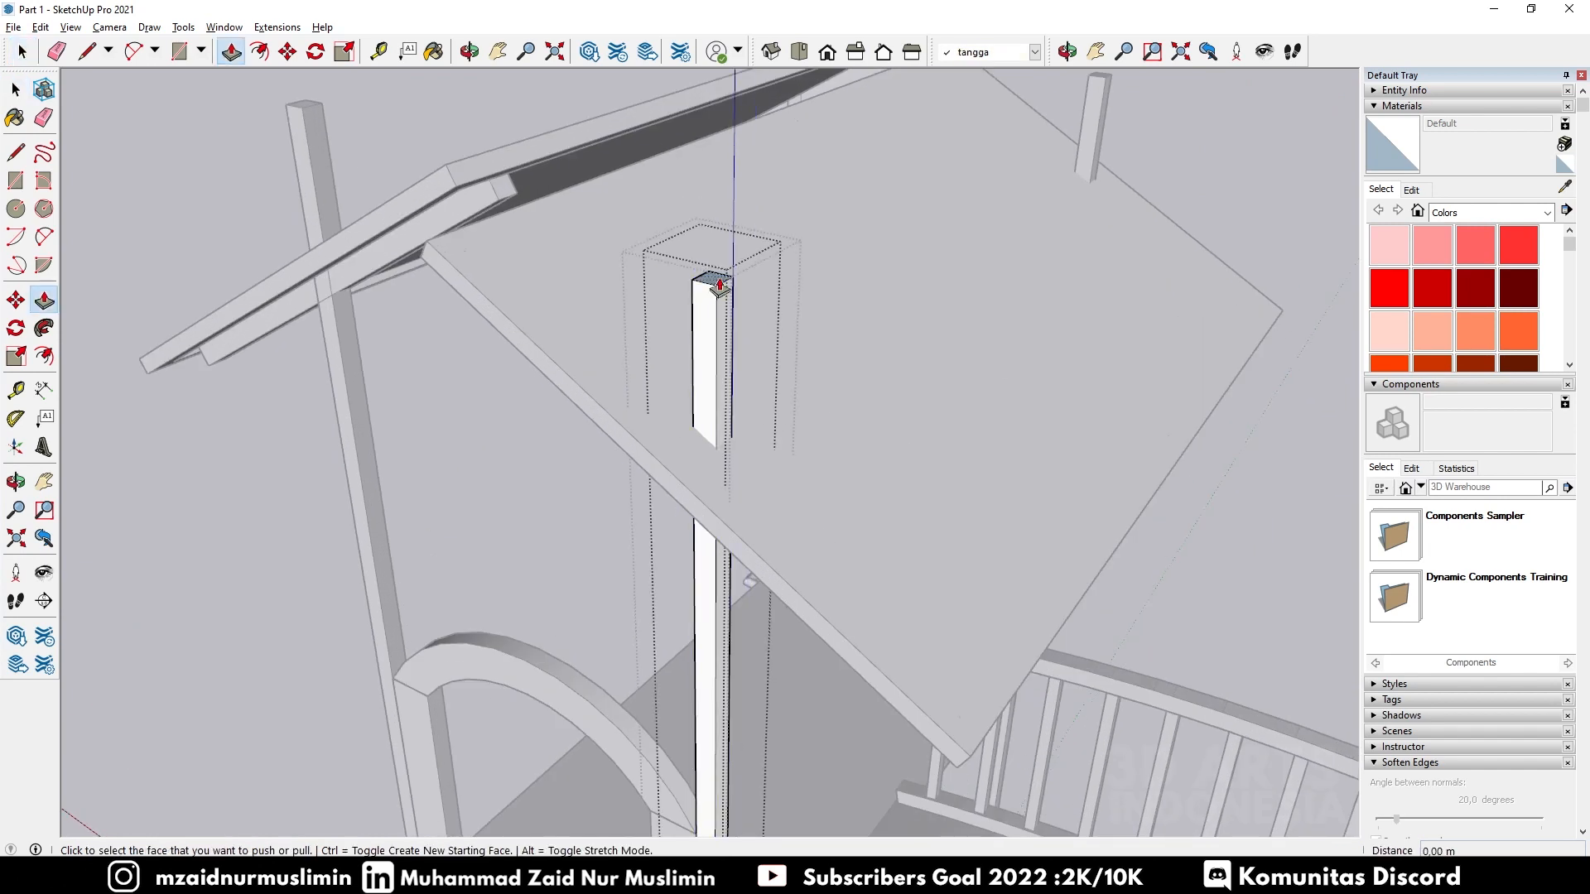
click(716, 284)
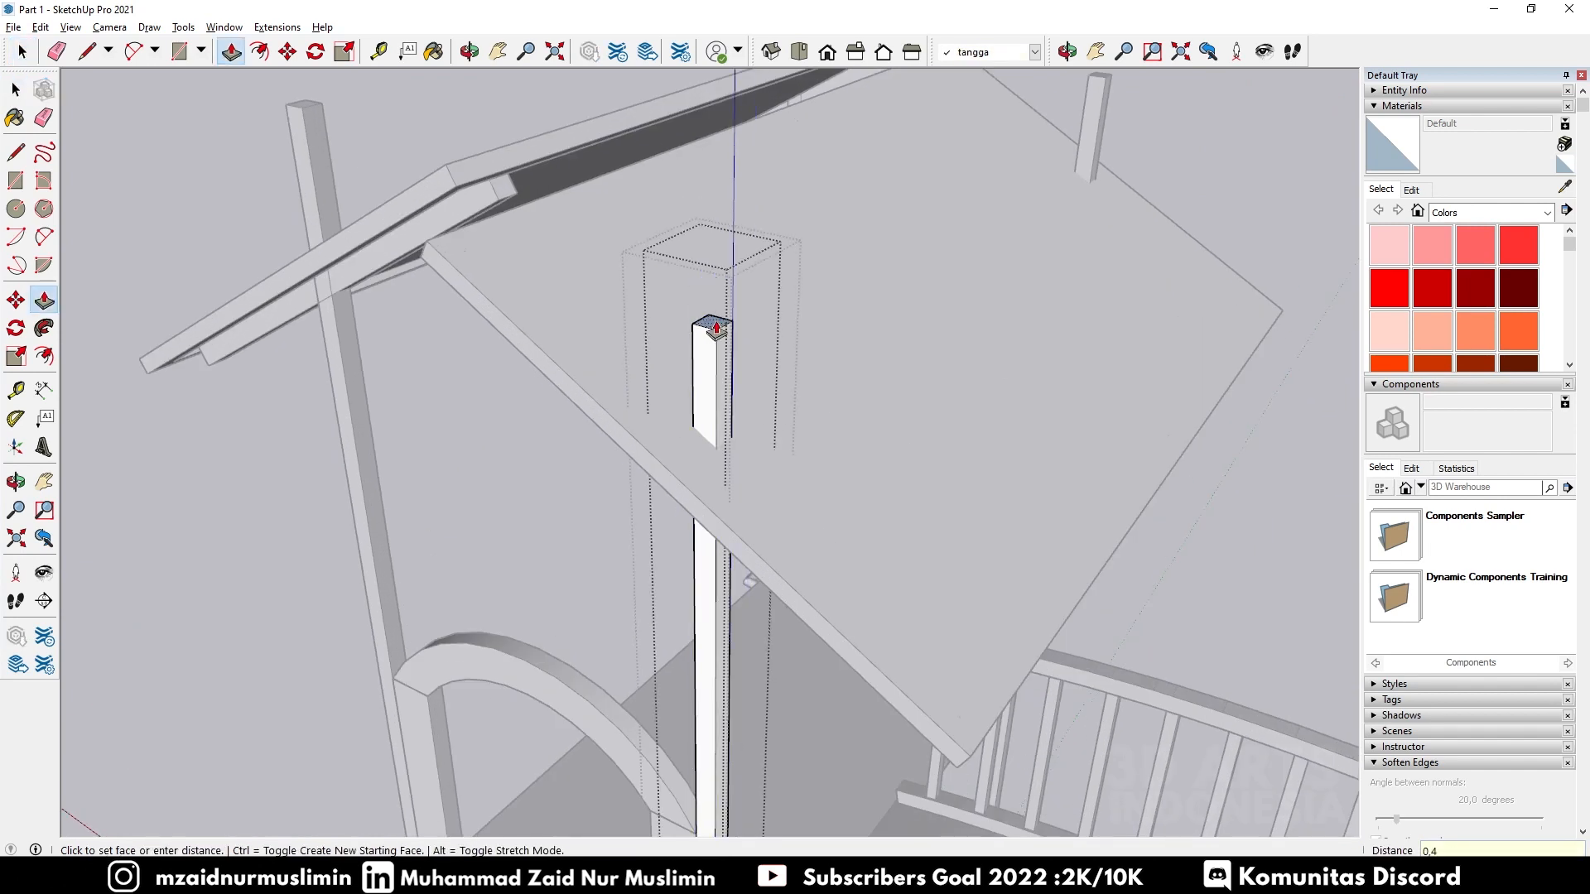
key(Return)
Step: Open the far tower's post on the outer side of the slide arch and push its top down by 0.4 m
key(space)
double_click(299, 139)
double_click(299, 142)
middle_drag(300, 142, 426, 226)
key(p)
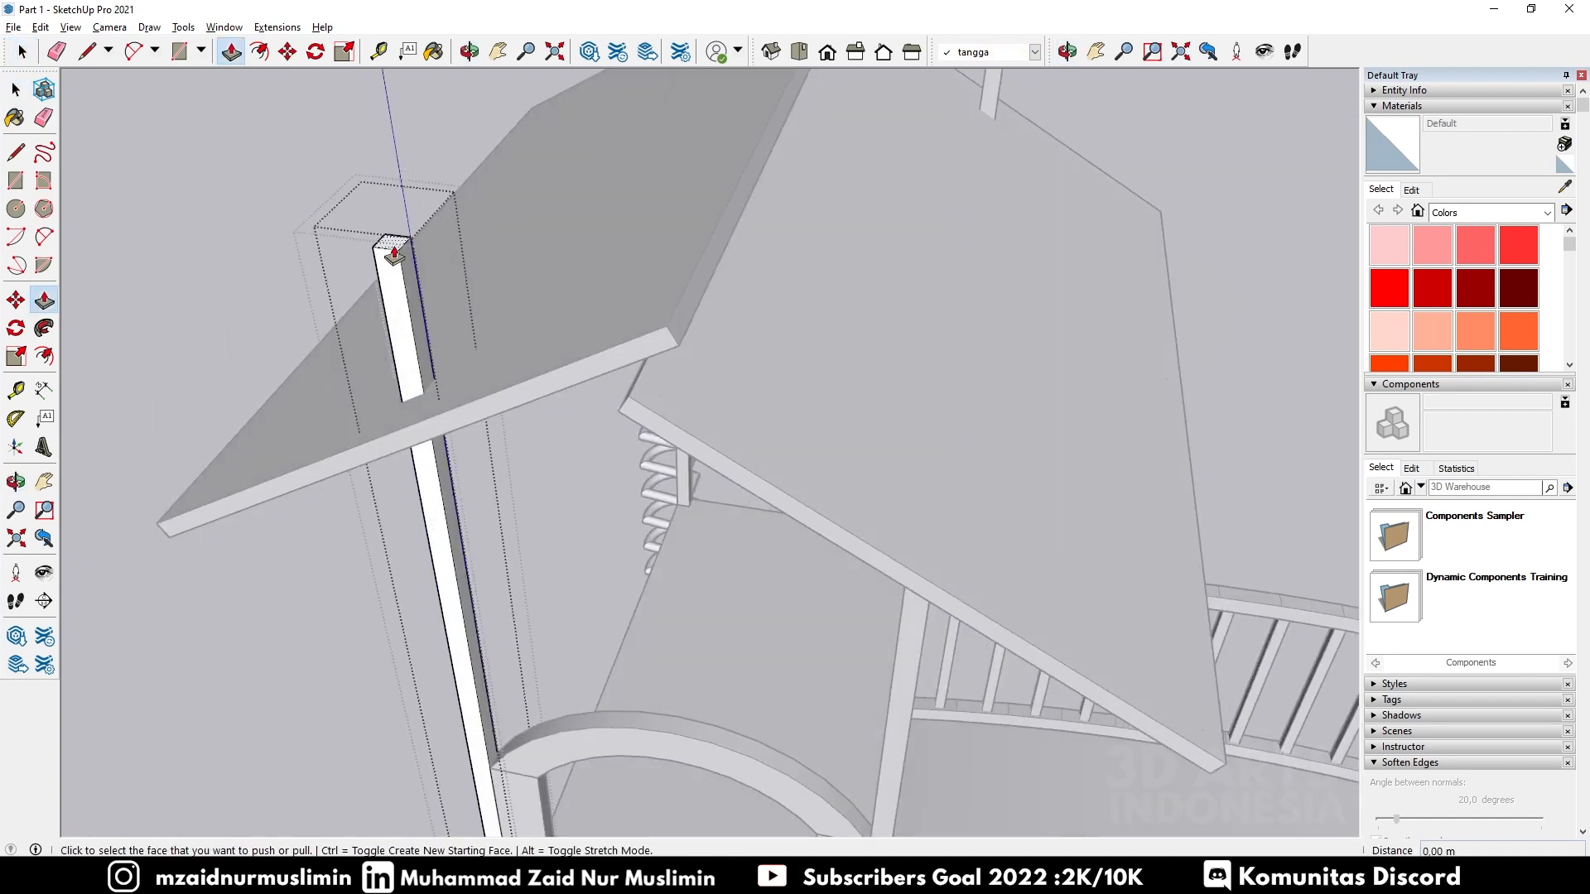
click(394, 253)
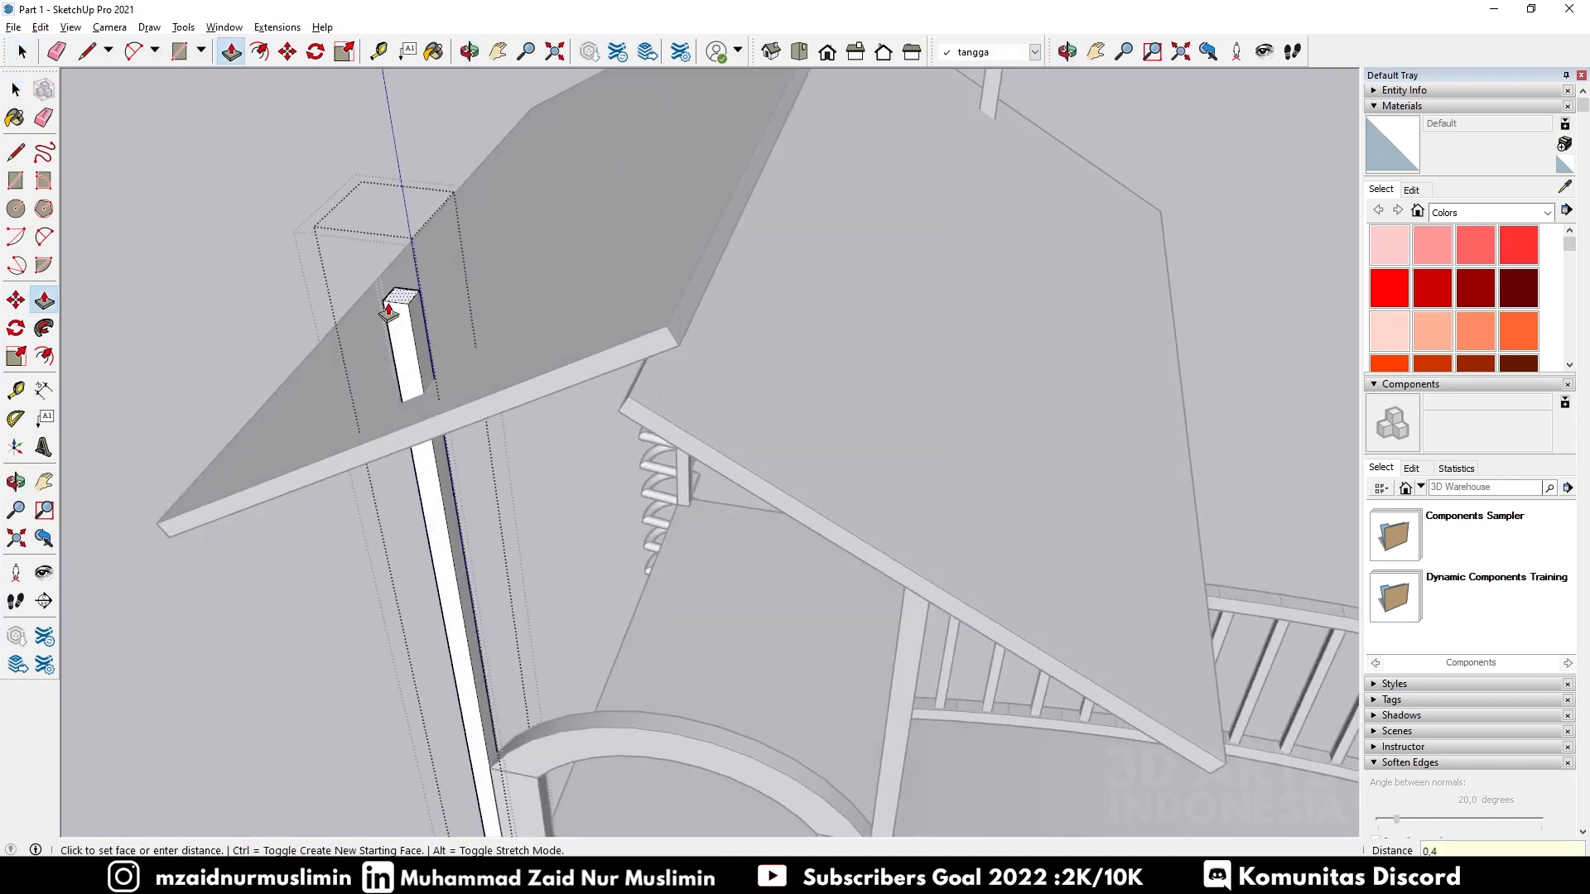
key(Return)
Step: Open the far tower's post that carries the spiral climber and push its top face down to match the other trimmed posts
middle_drag(390, 309, 859, 106)
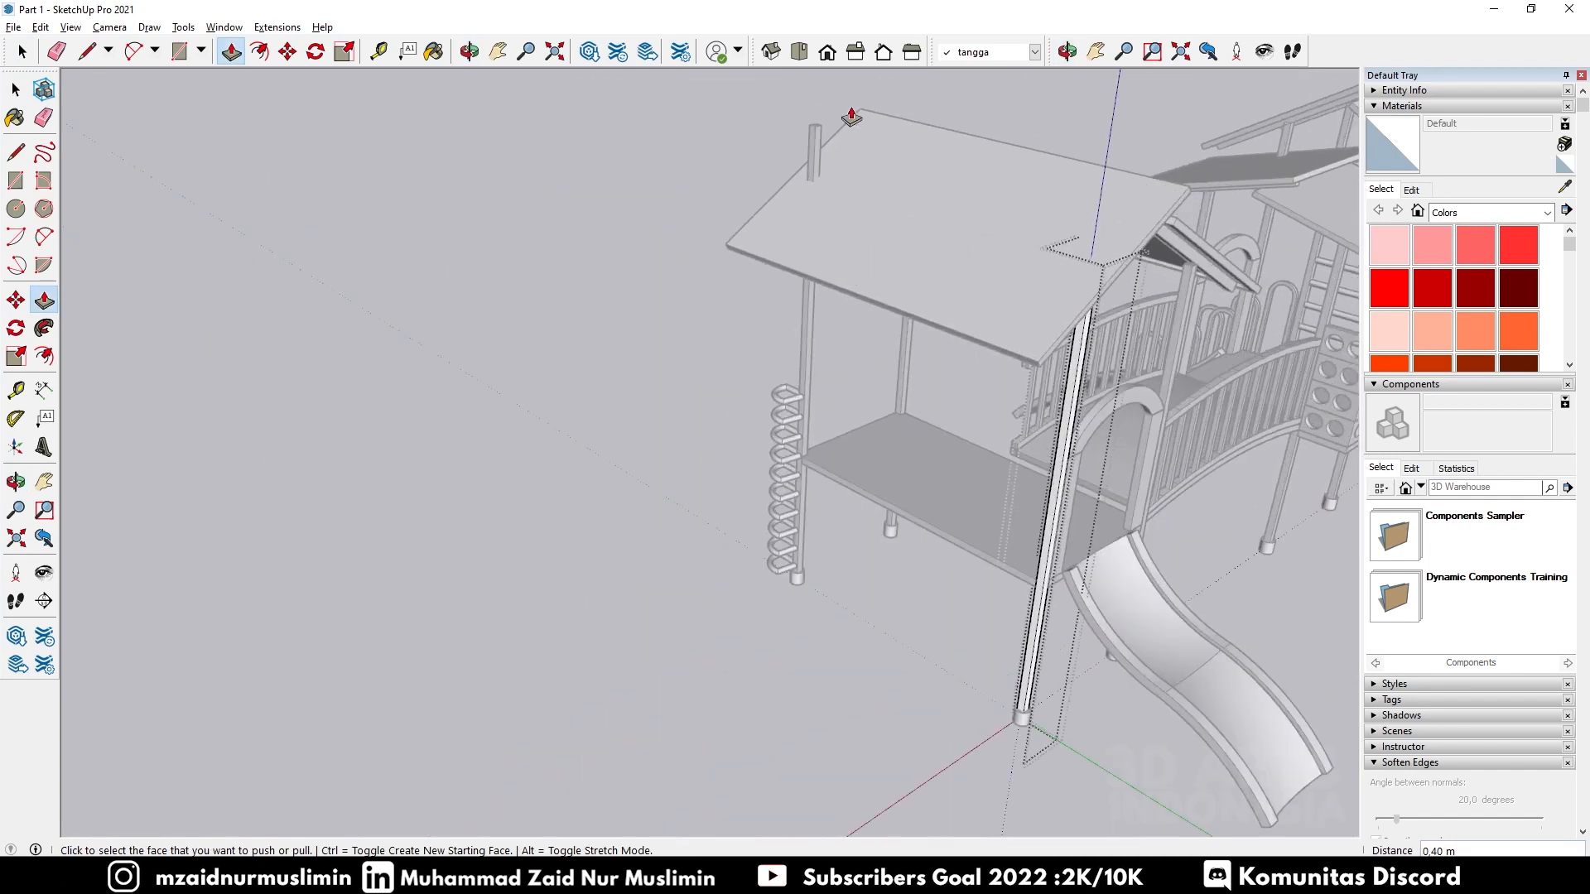
key(space)
click(812, 134)
double_click(812, 134)
scroll(814, 128, up, 3)
double_click(819, 133)
scroll(825, 116, up, 2)
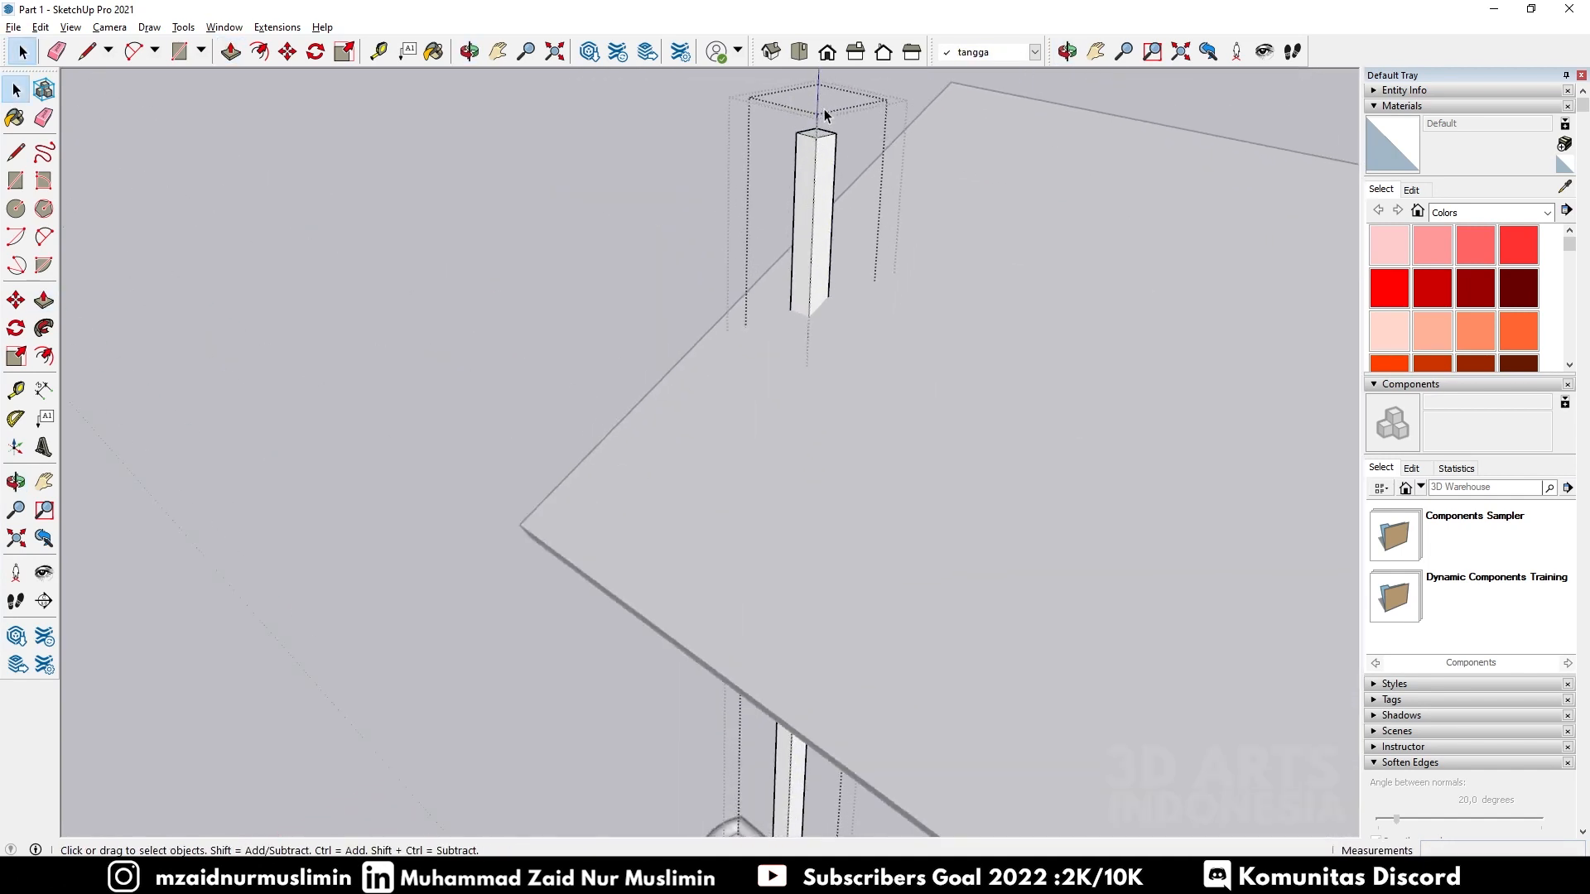
scroll(825, 115, up, 1)
key(p)
click(814, 142)
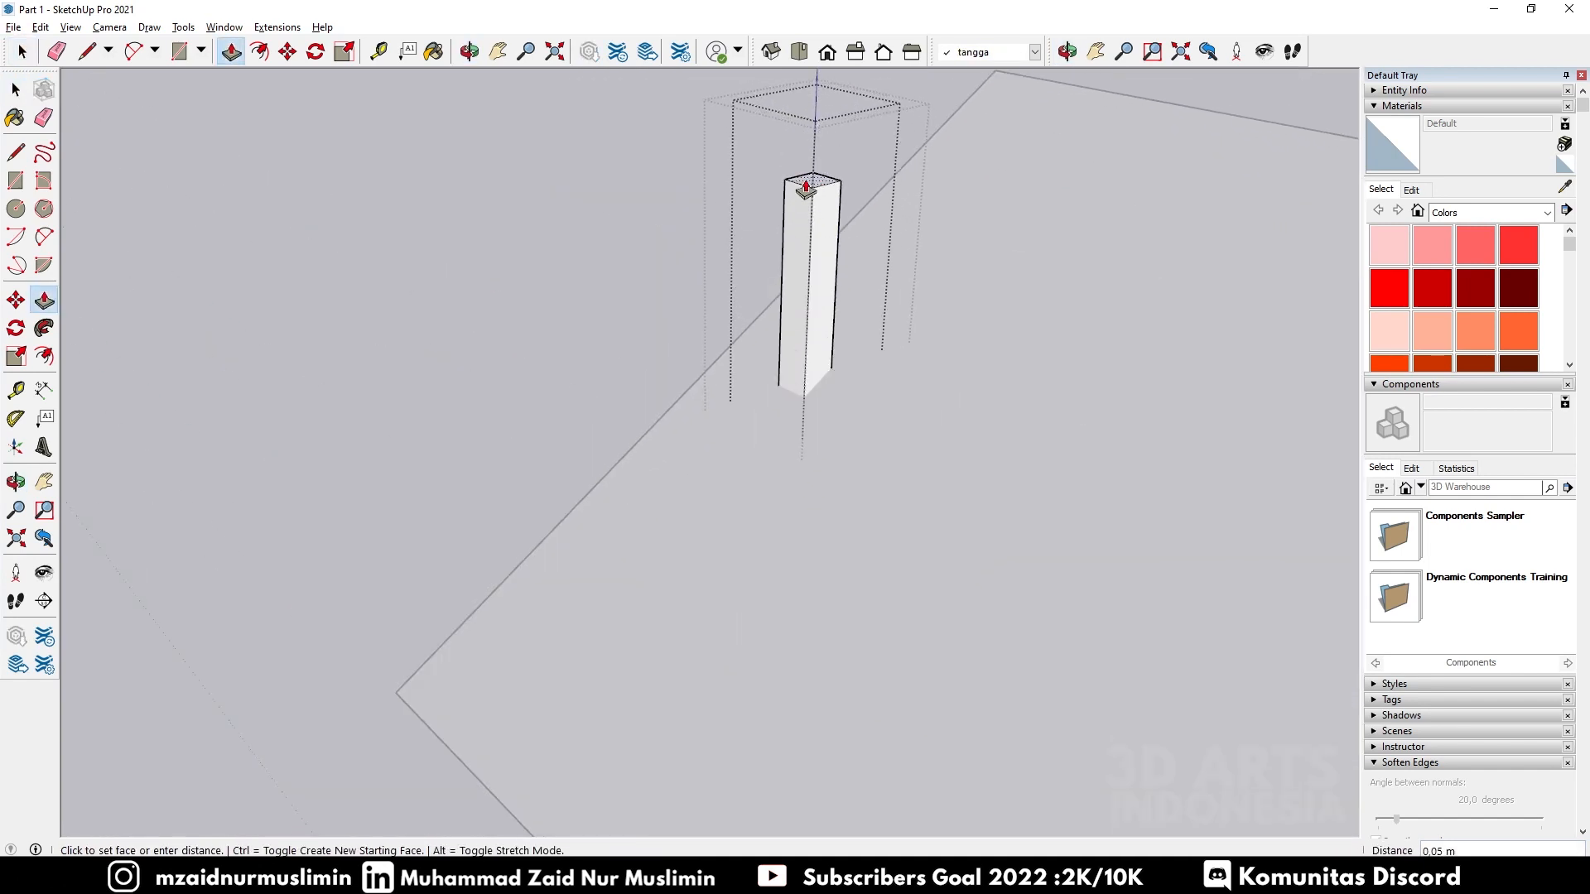
middle_drag(806, 186, 962, 249)
Step: Shorten the far tower's last untrimmed post, opposite the slide, to match the others, and leave the post group
scroll(955, 231, down, 3)
key(space)
double_click(1258, 259)
double_click(1259, 263)
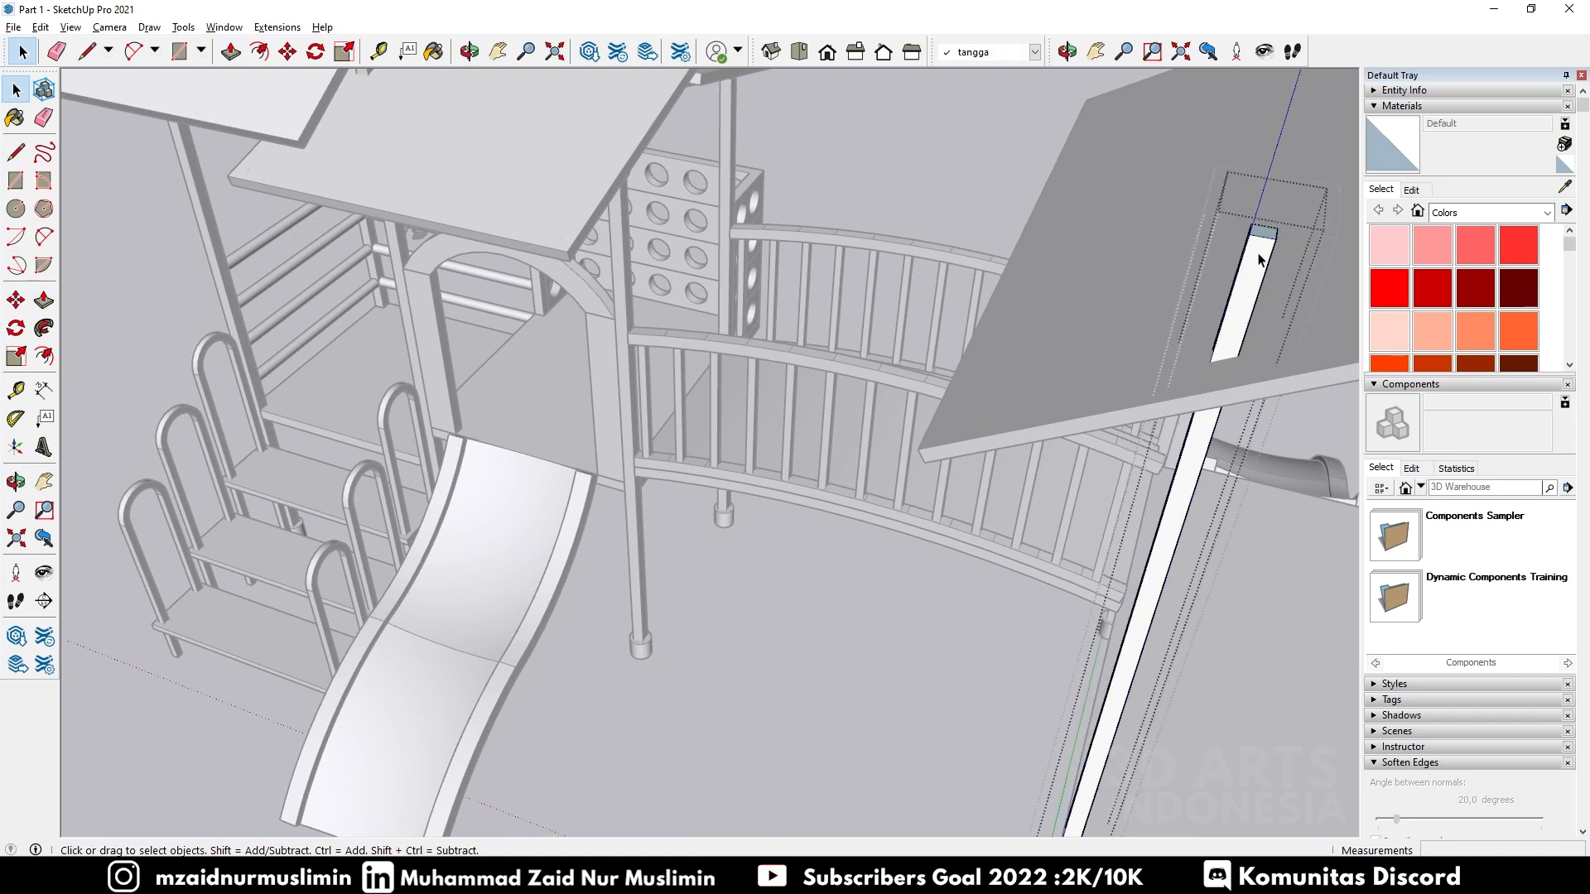
key(p)
click(1260, 240)
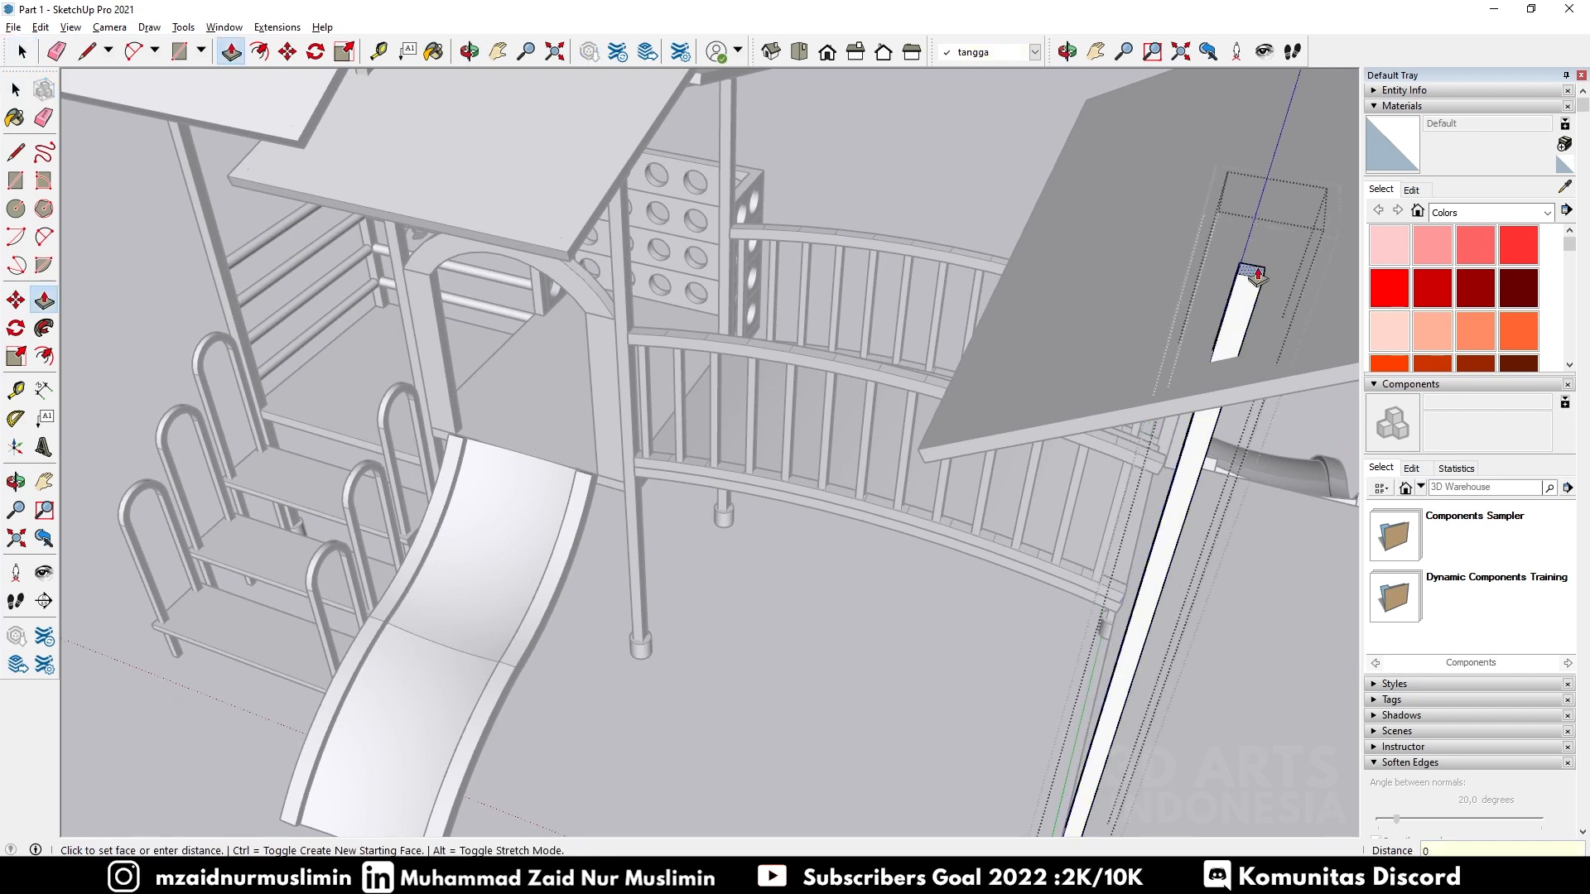
key(Return)
scroll(1040, 266, down, 3)
key(space)
click(844, 549)
Step: Examine the whole playground from several angles, checking the lowered roofs, trimmed posts and bridge railings
middle_drag(844, 549, 957, 426)
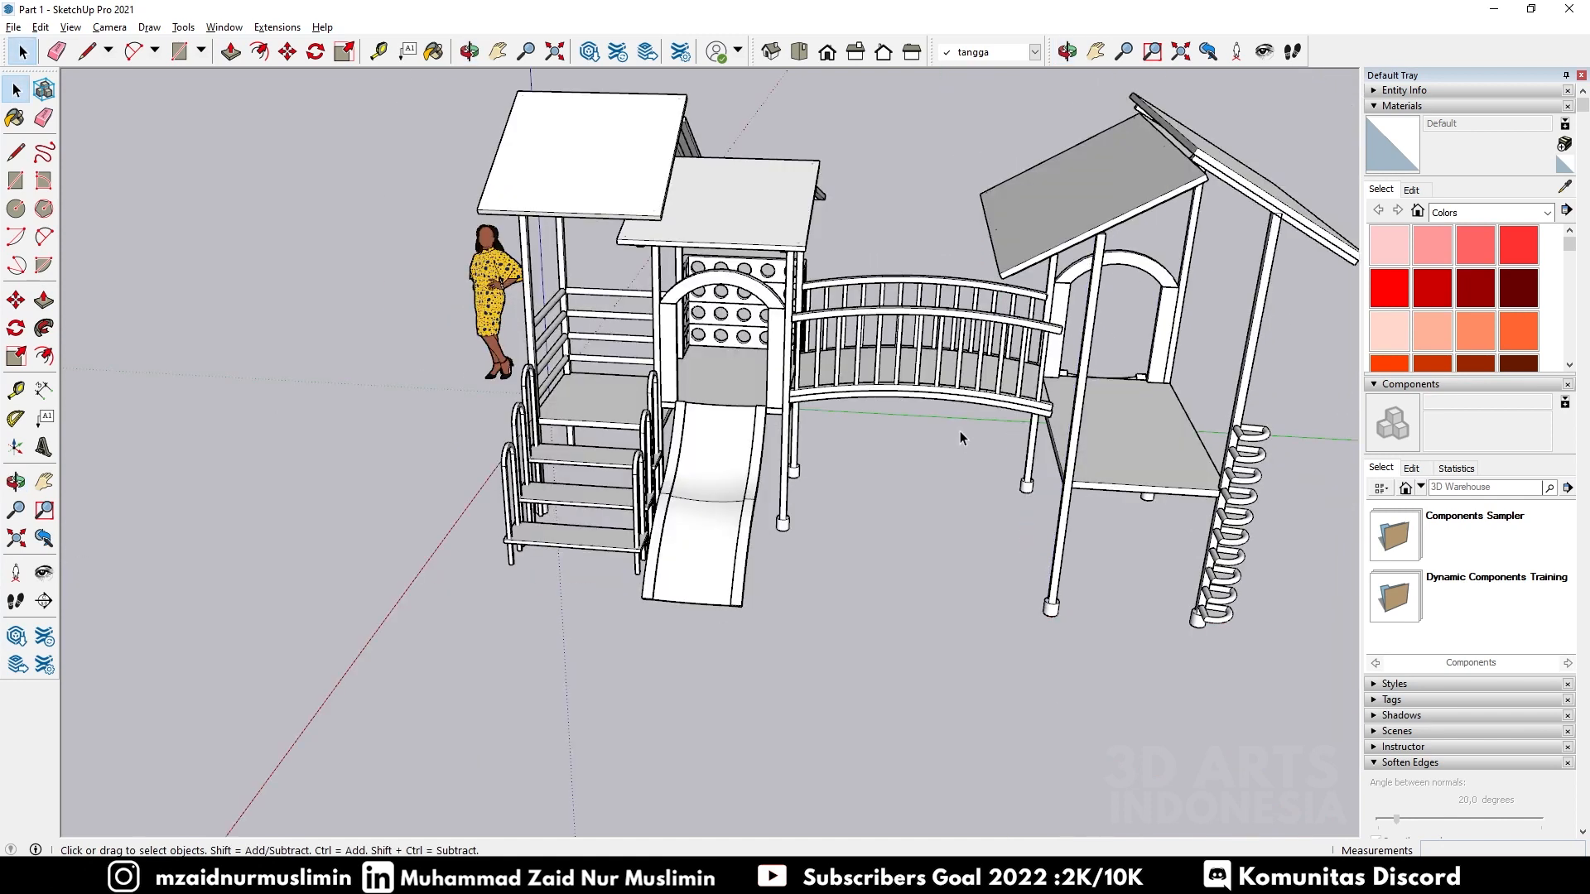
scroll(951, 406, down, 6)
middle_drag(951, 406, 1001, 283)
scroll(892, 307, up, 2)
middle_drag(893, 304, 976, 273)
scroll(976, 273, up, 3)
middle_drag(798, 418, 560, 502)
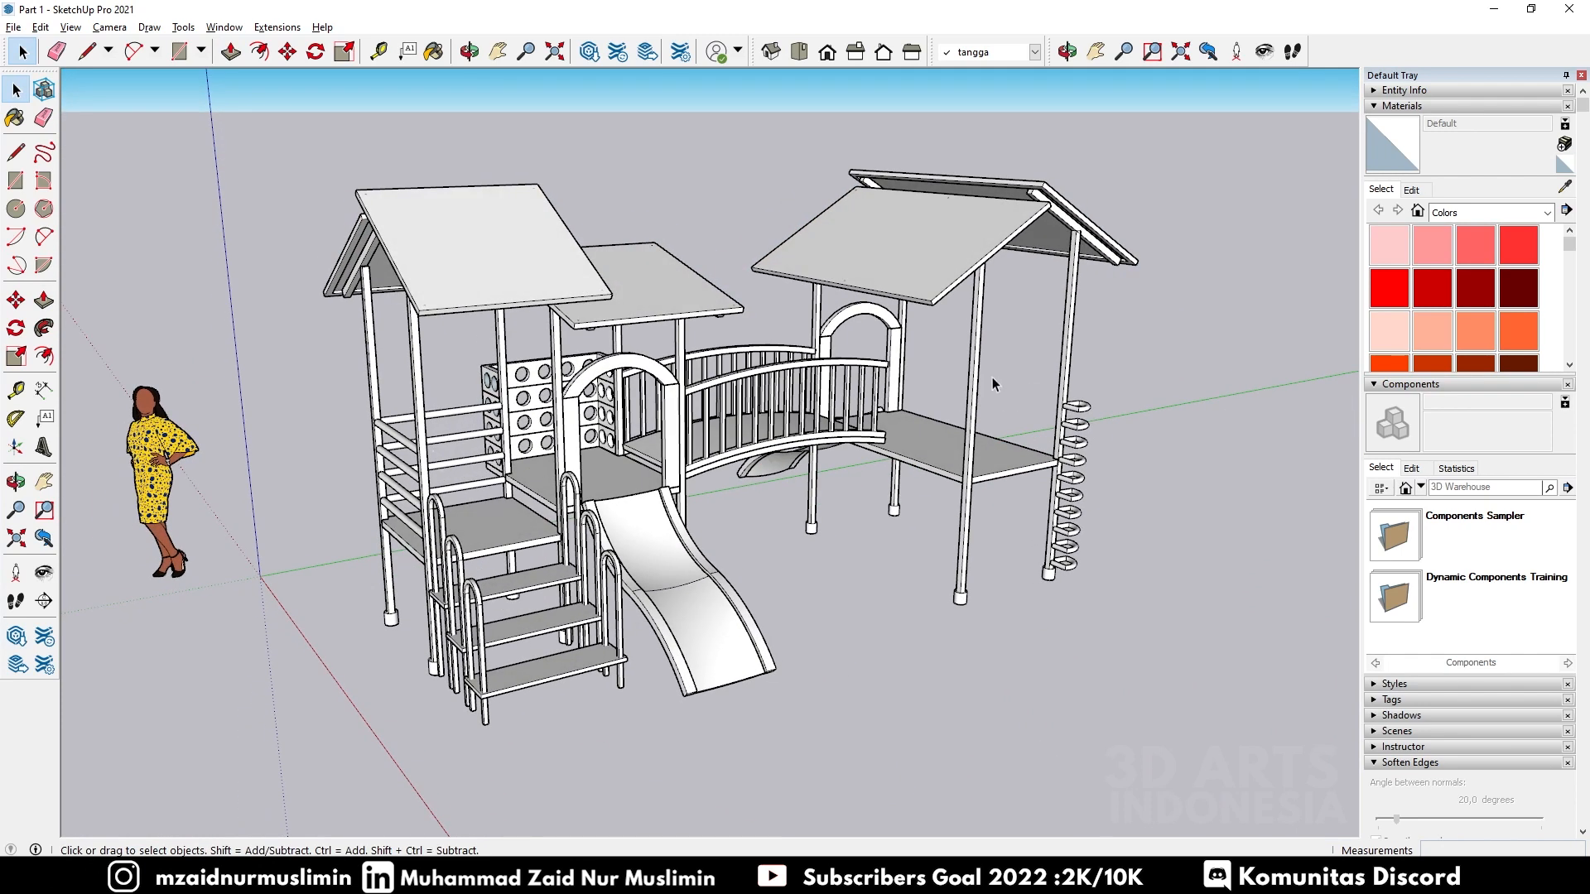
middle_drag(839, 380, 752, 424)
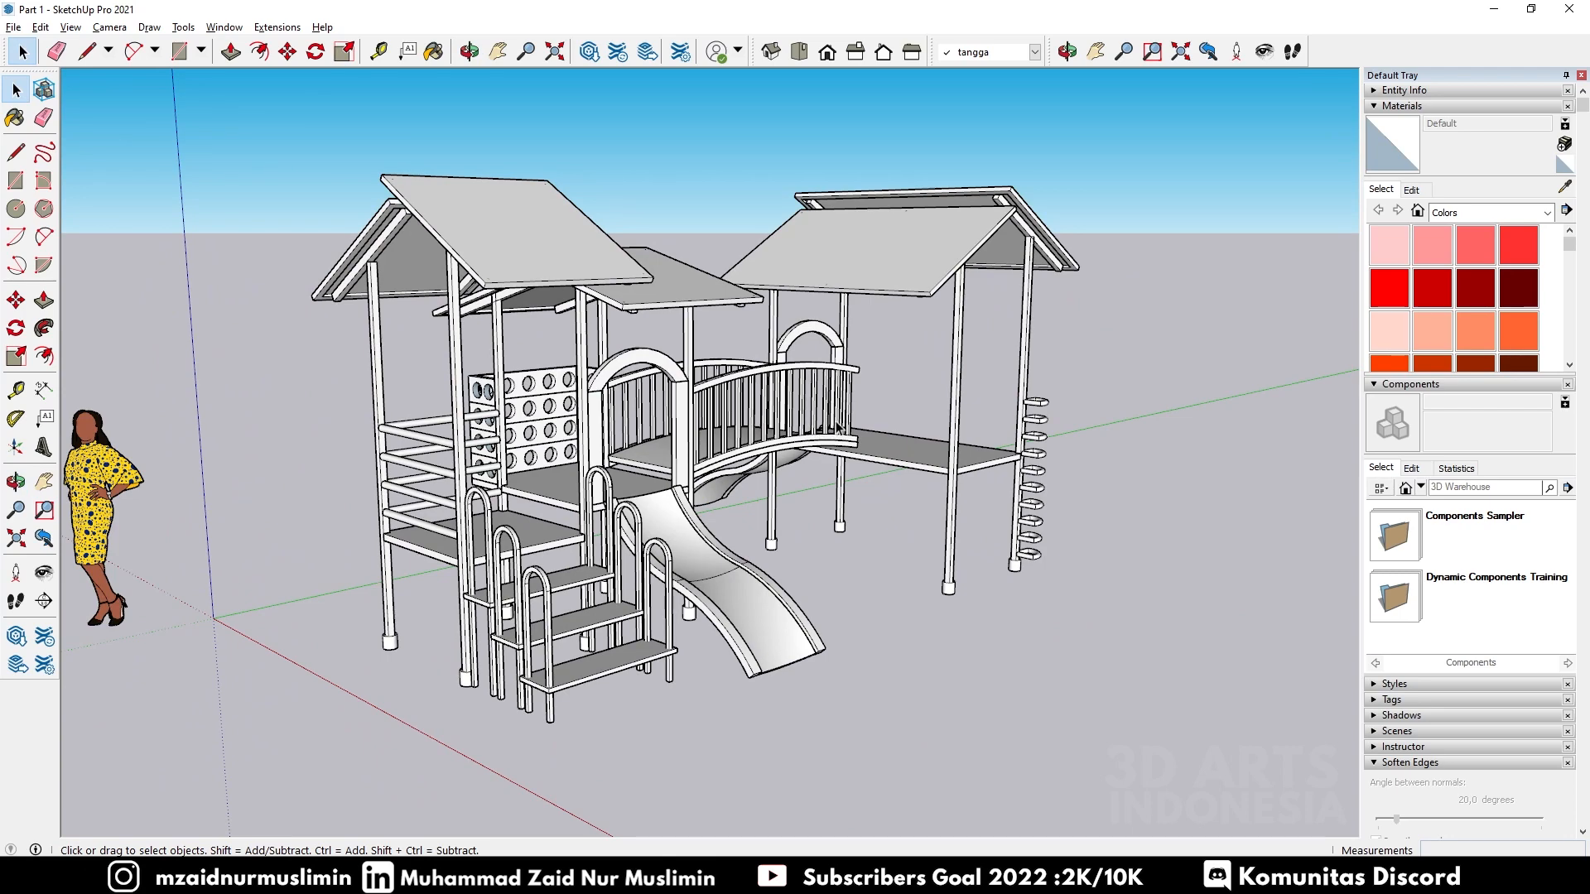
middle_drag(817, 420, 782, 484)
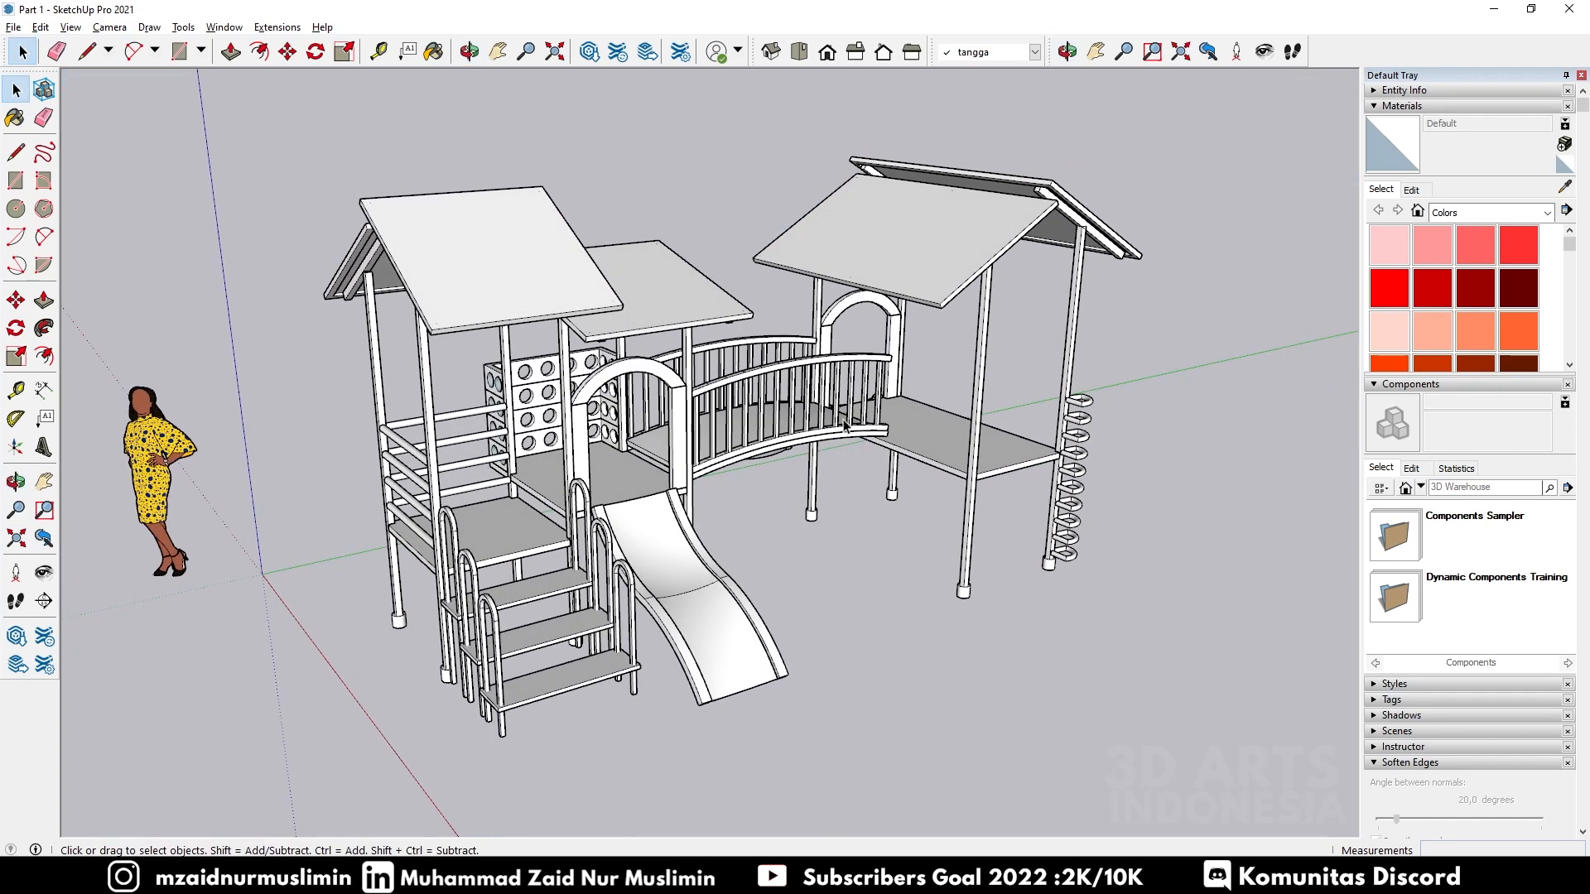
middle_drag(785, 418, 810, 359)
scroll(819, 382, down, 4)
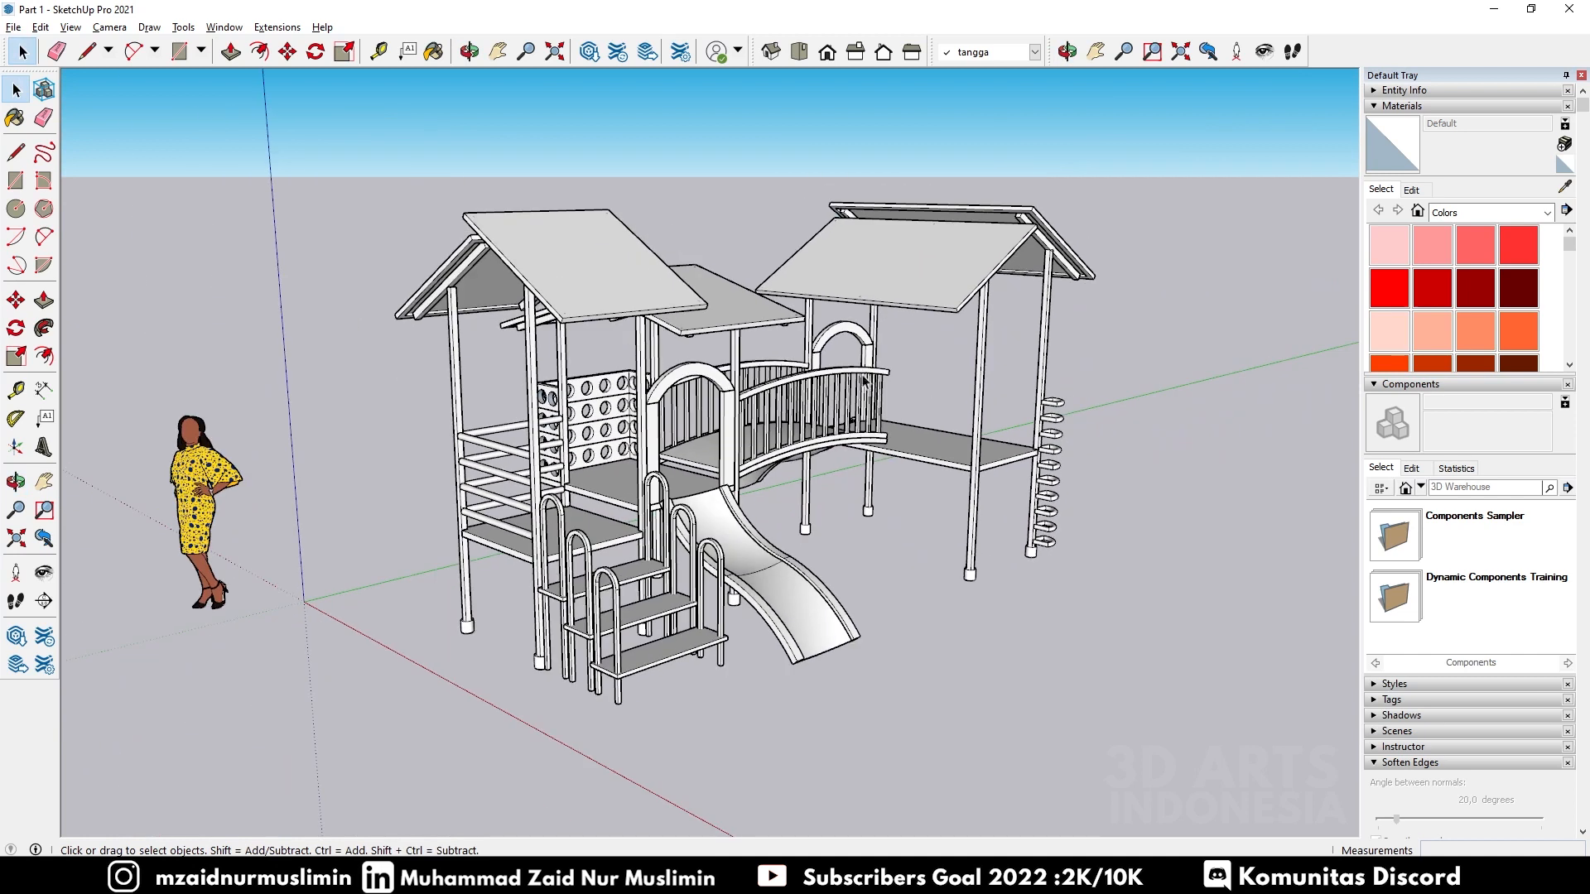
scroll(847, 382, up, 3)
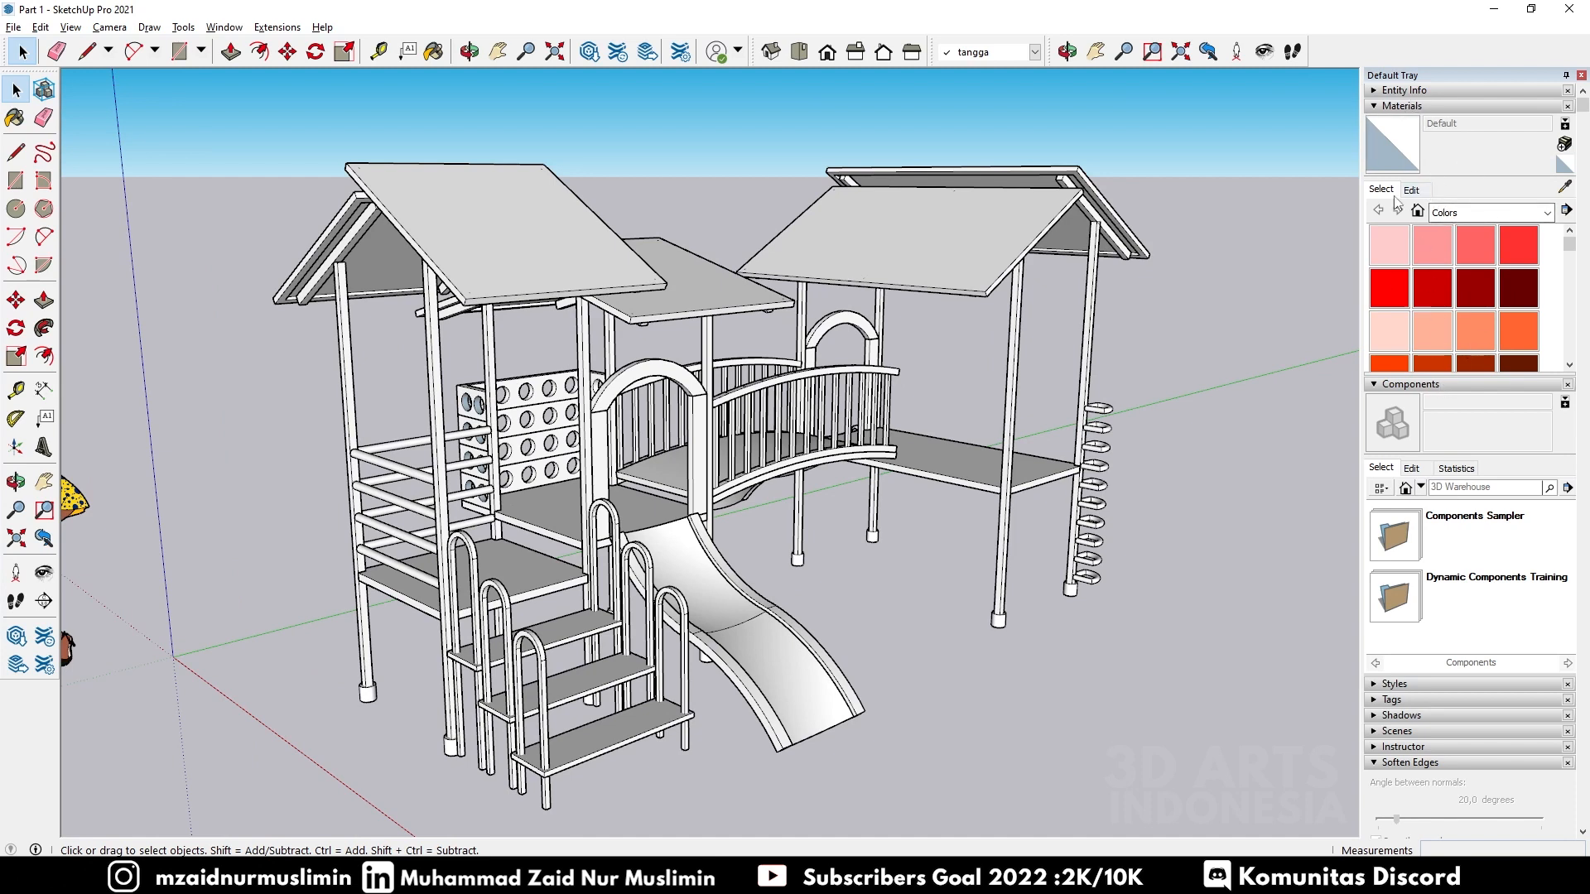
Step: Paint the three stair treads and the lower platform with a reddish-brown material from the Wood collection
scroll(1468, 270, down, 15)
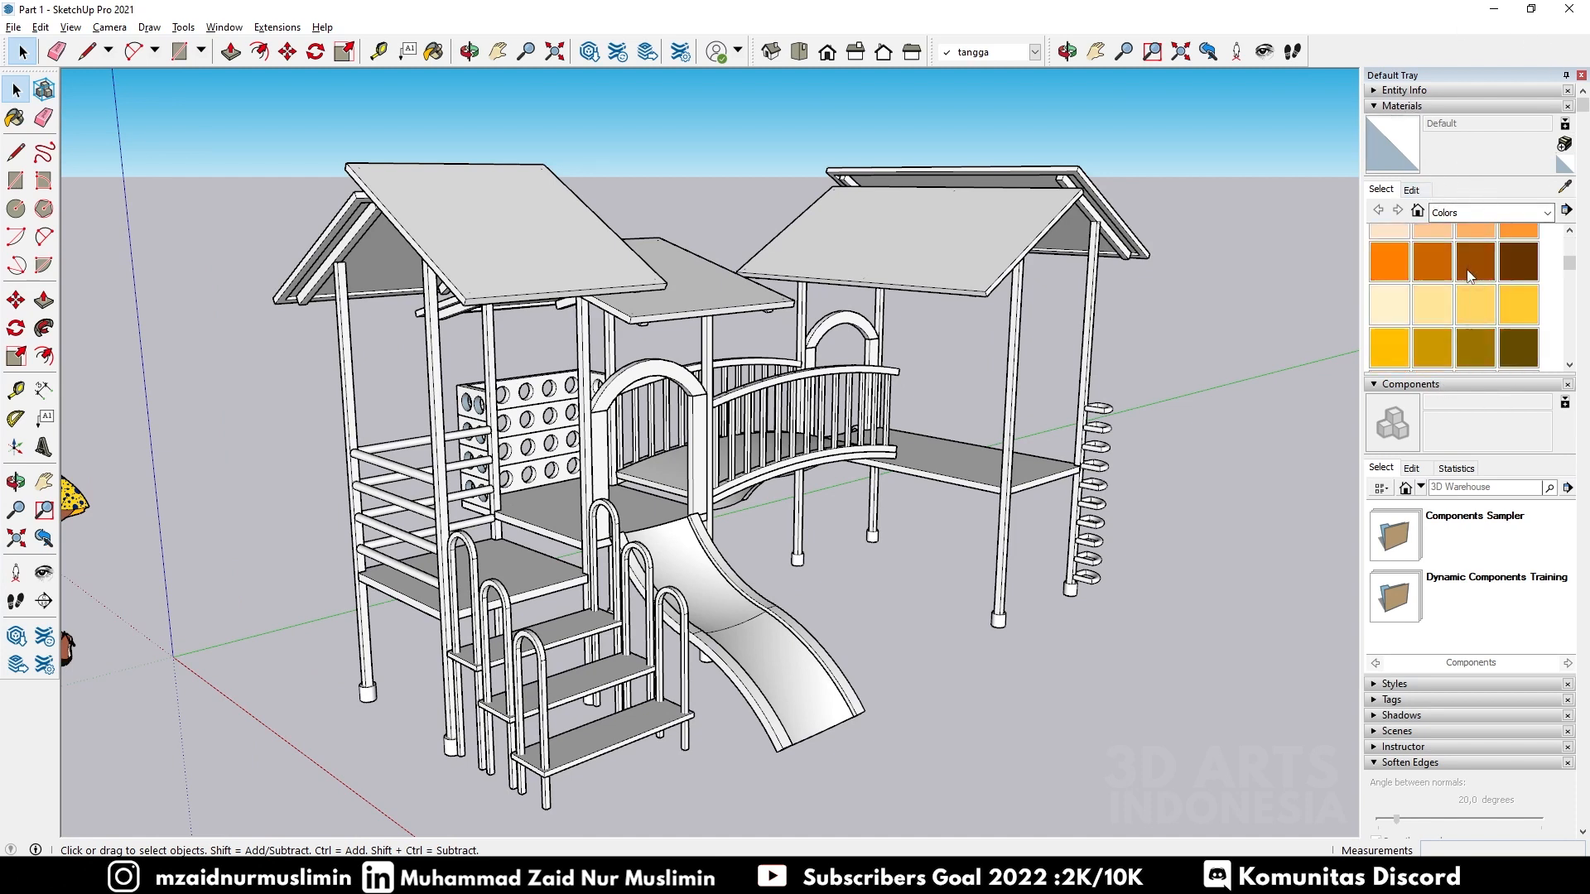
scroll(1471, 276, up, 15)
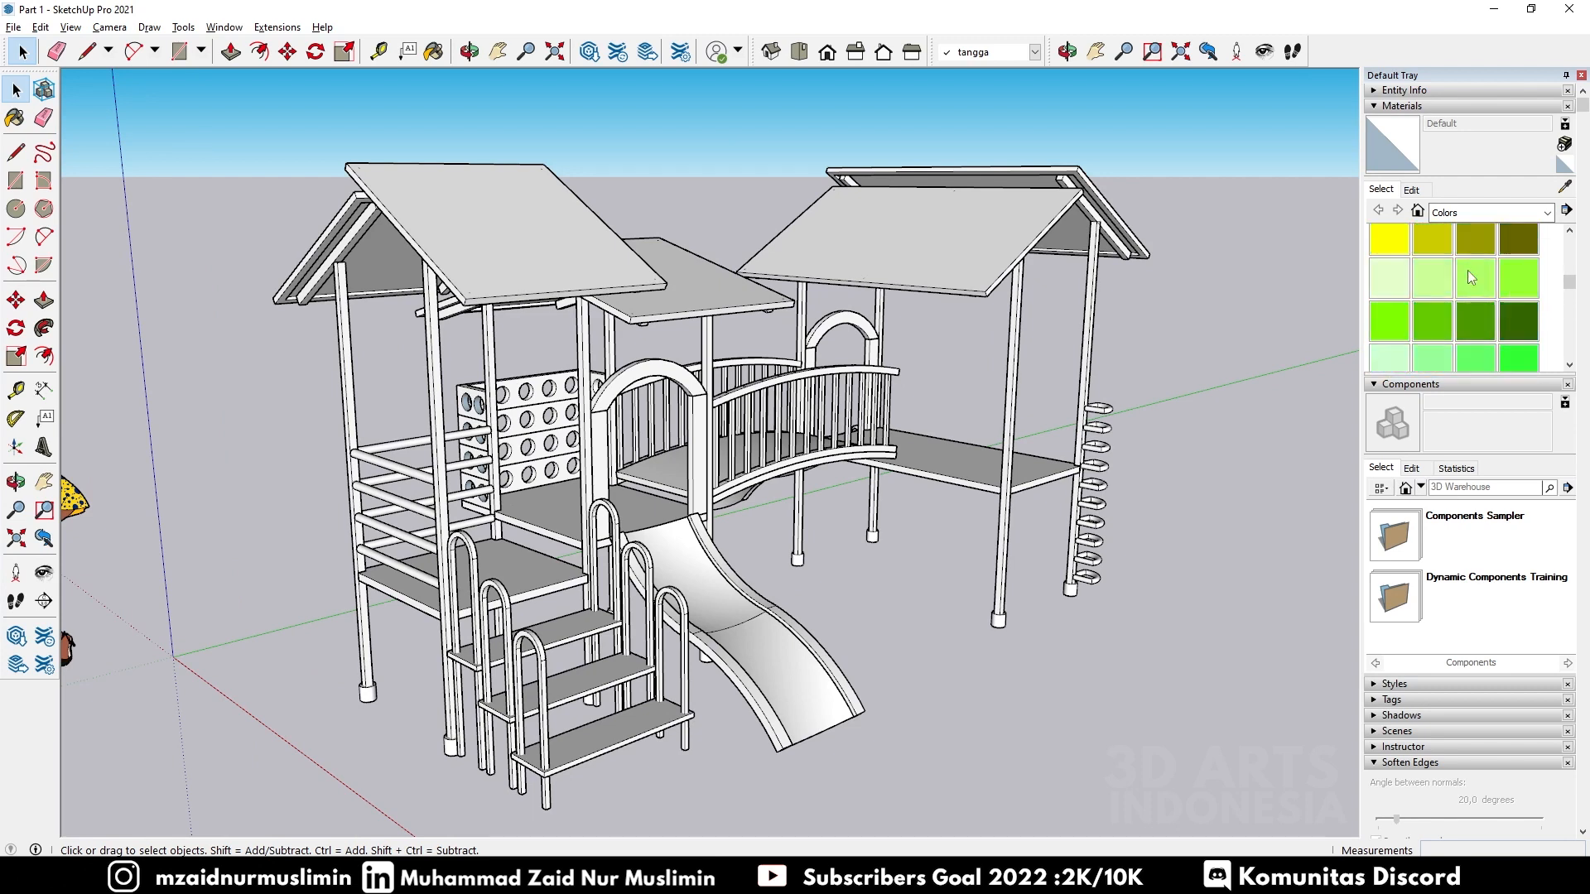
click(1472, 215)
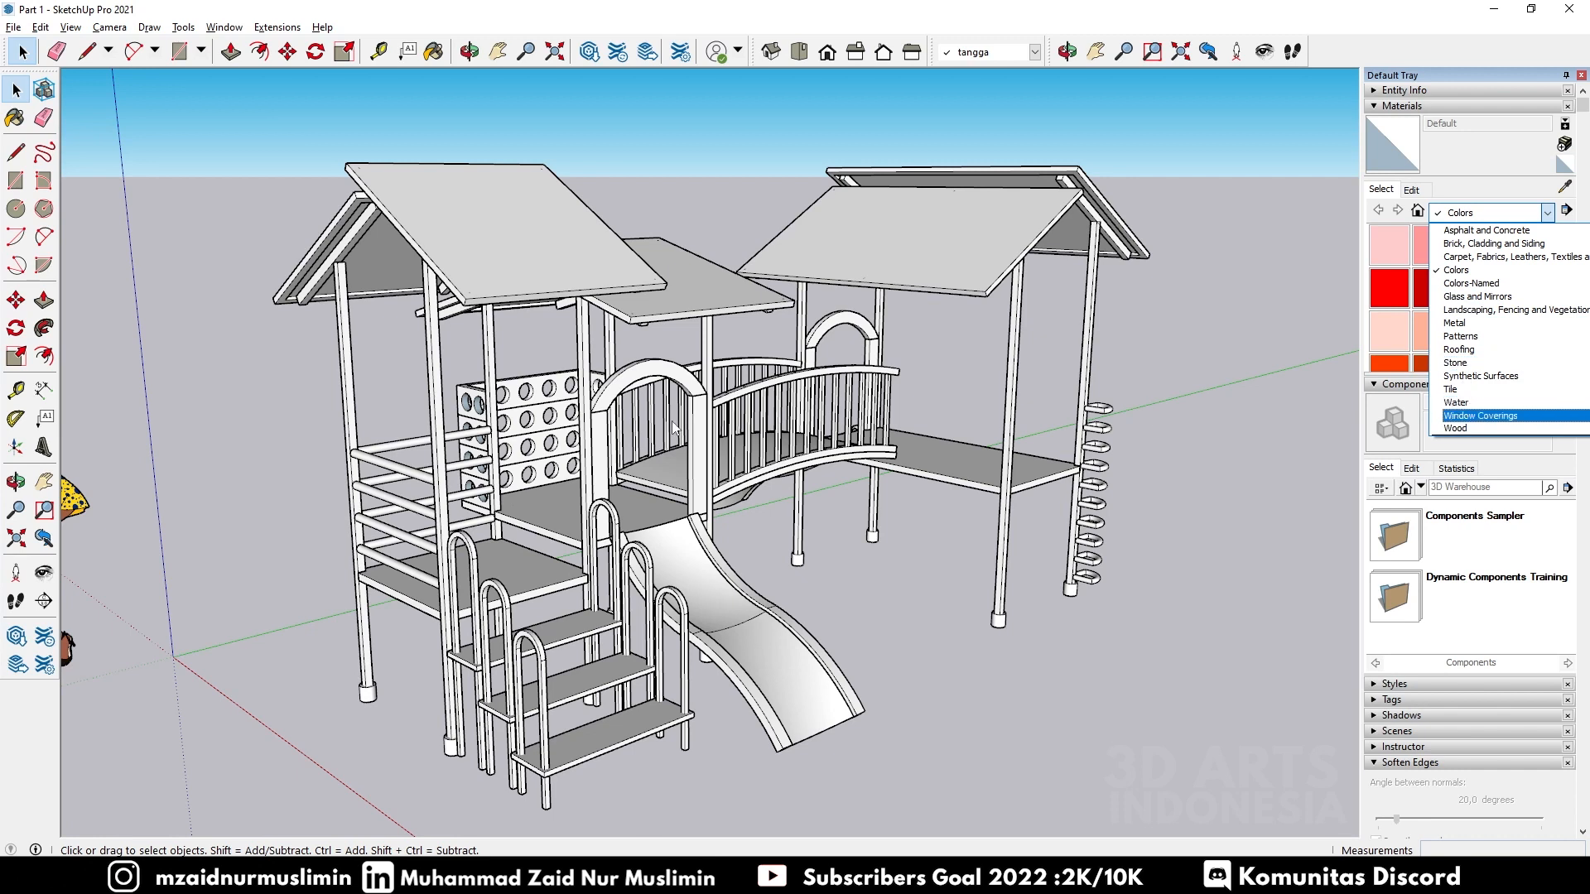
click(1453, 429)
scroll(1442, 329, down, 1)
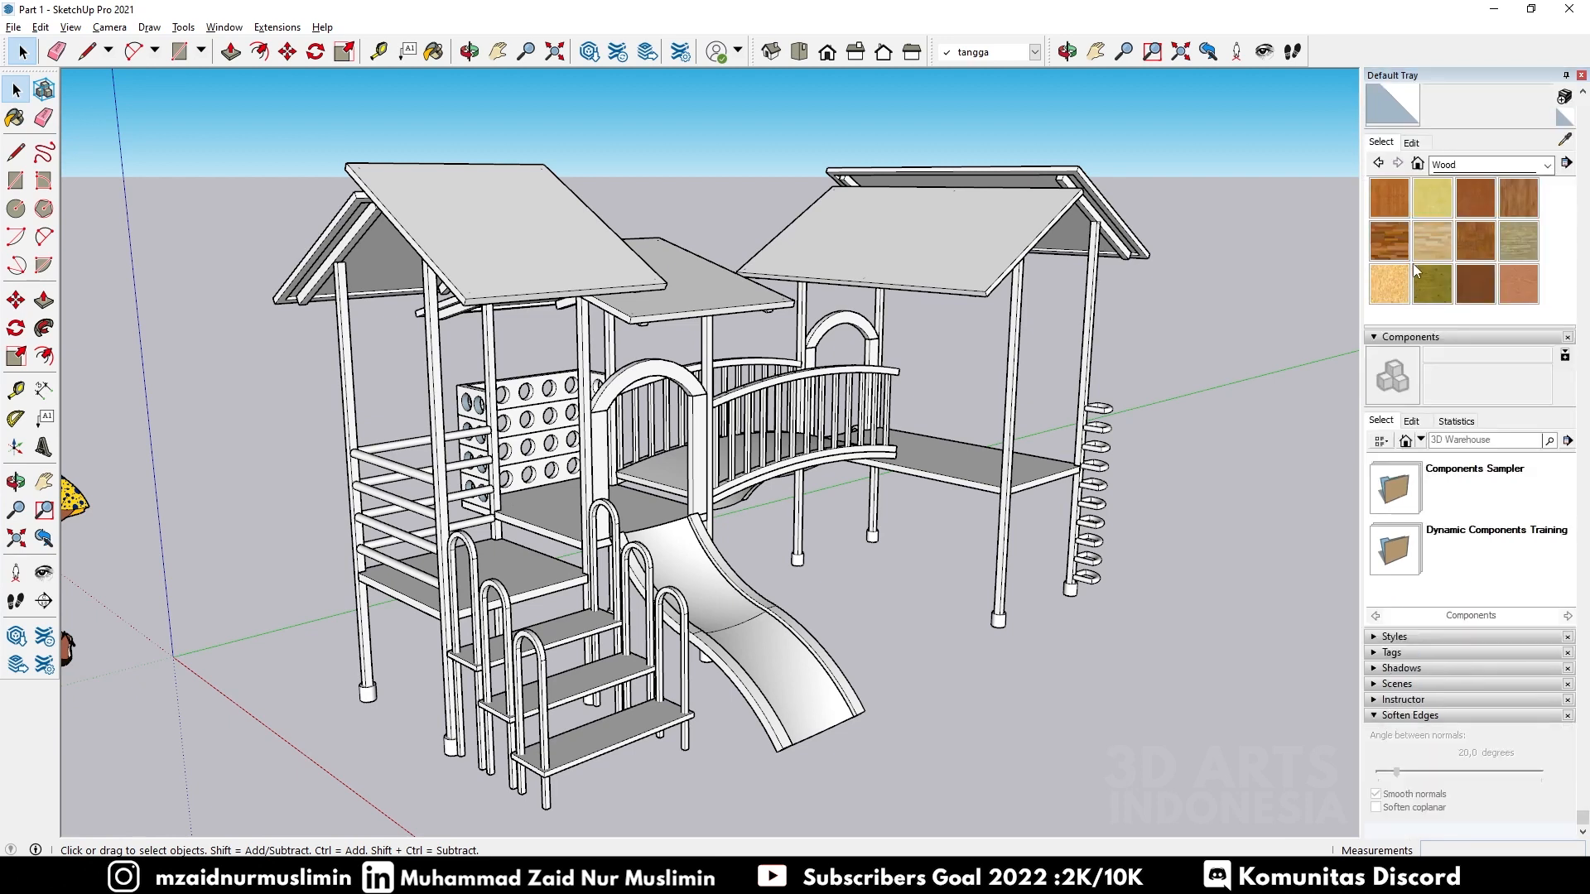
click(1481, 216)
click(605, 739)
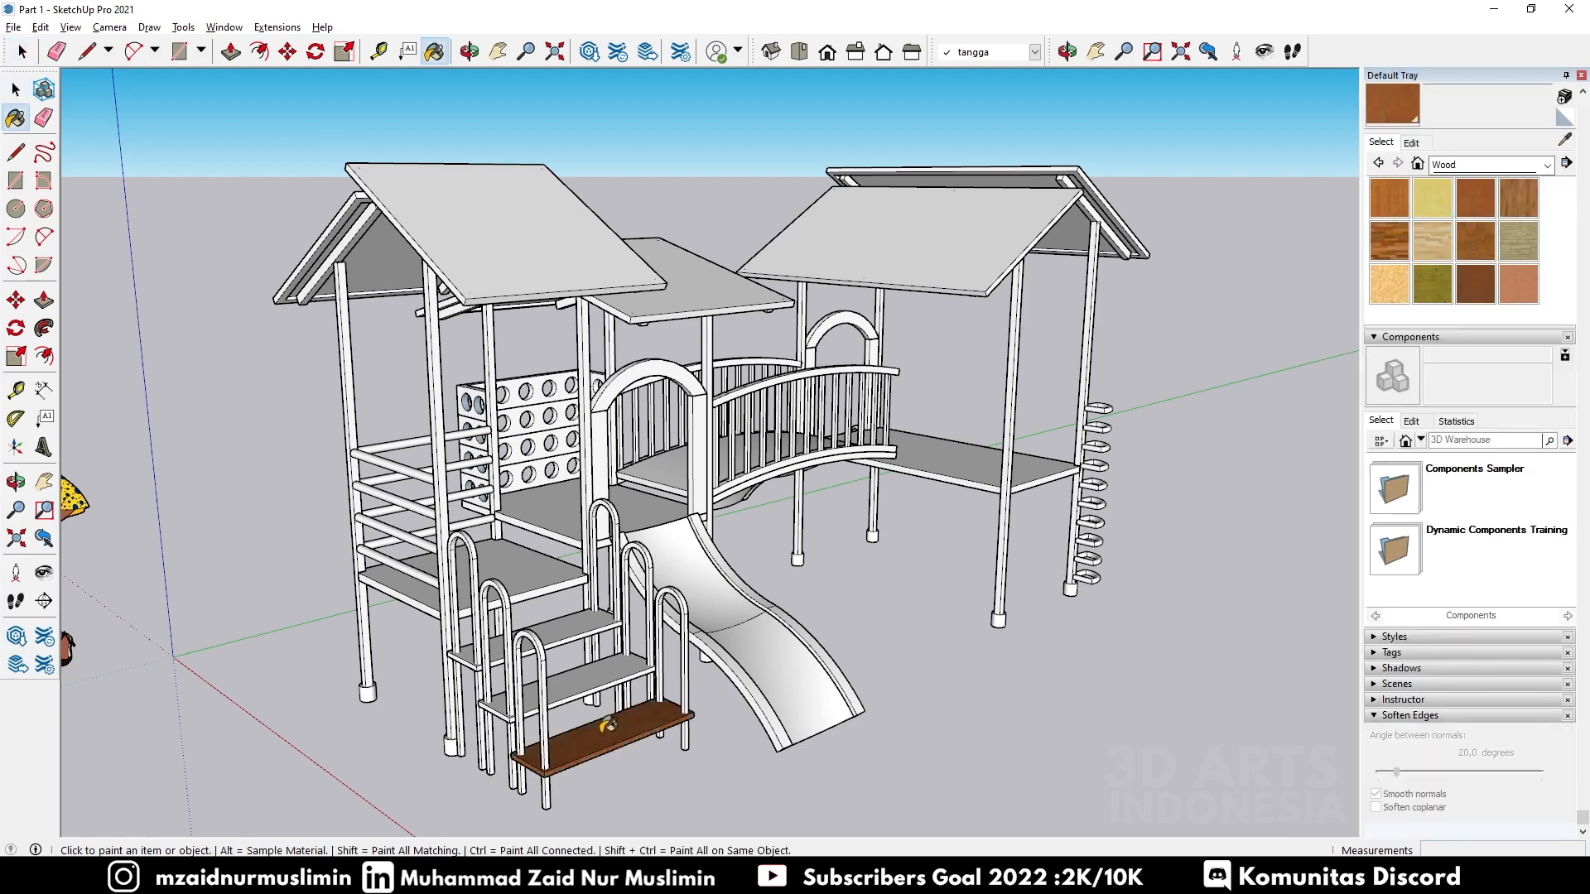
click(577, 680)
click(566, 630)
click(552, 558)
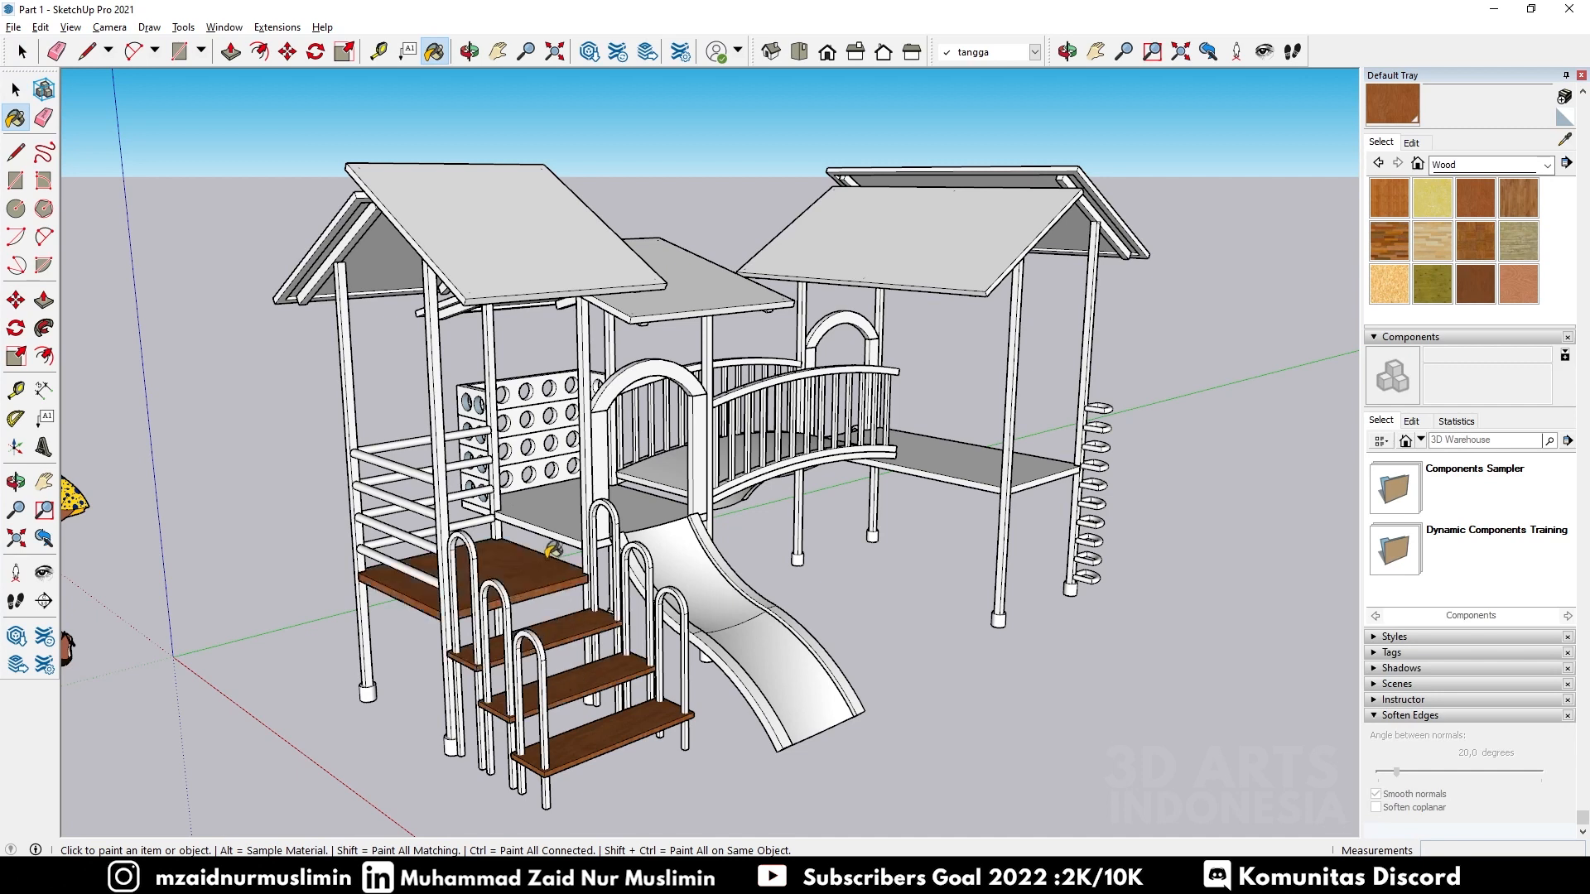
Step: Paint the slide platform, the curved bridge with its railings and the far tower's platform with the same brown wood
click(569, 522)
click(685, 463)
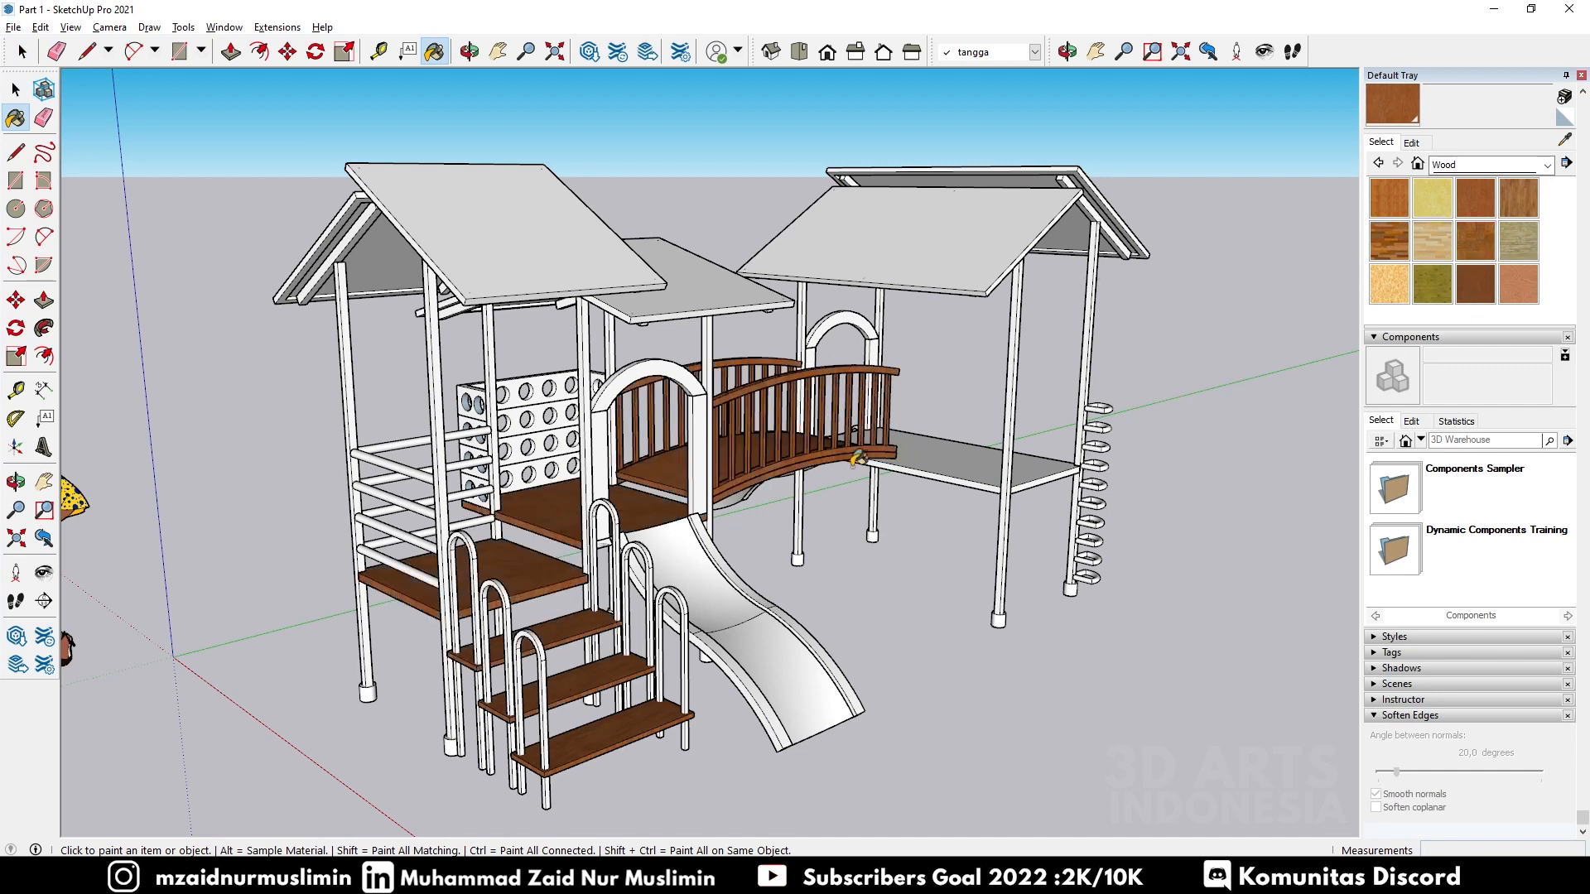
scroll(699, 381, up, 5)
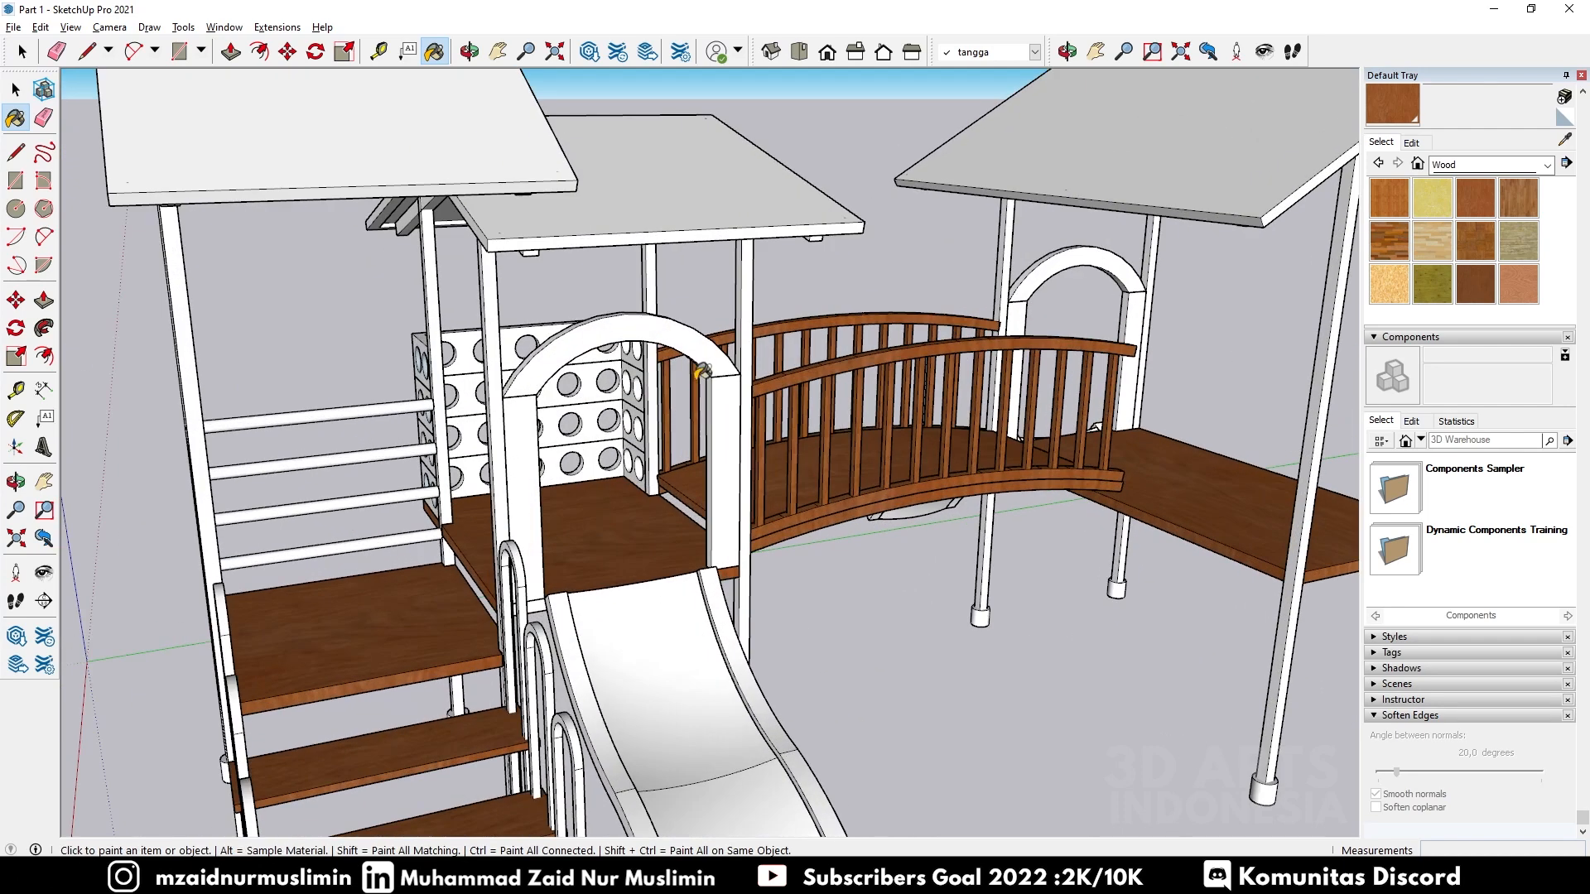
scroll(712, 350, down, 6)
scroll(1150, 448, up, 4)
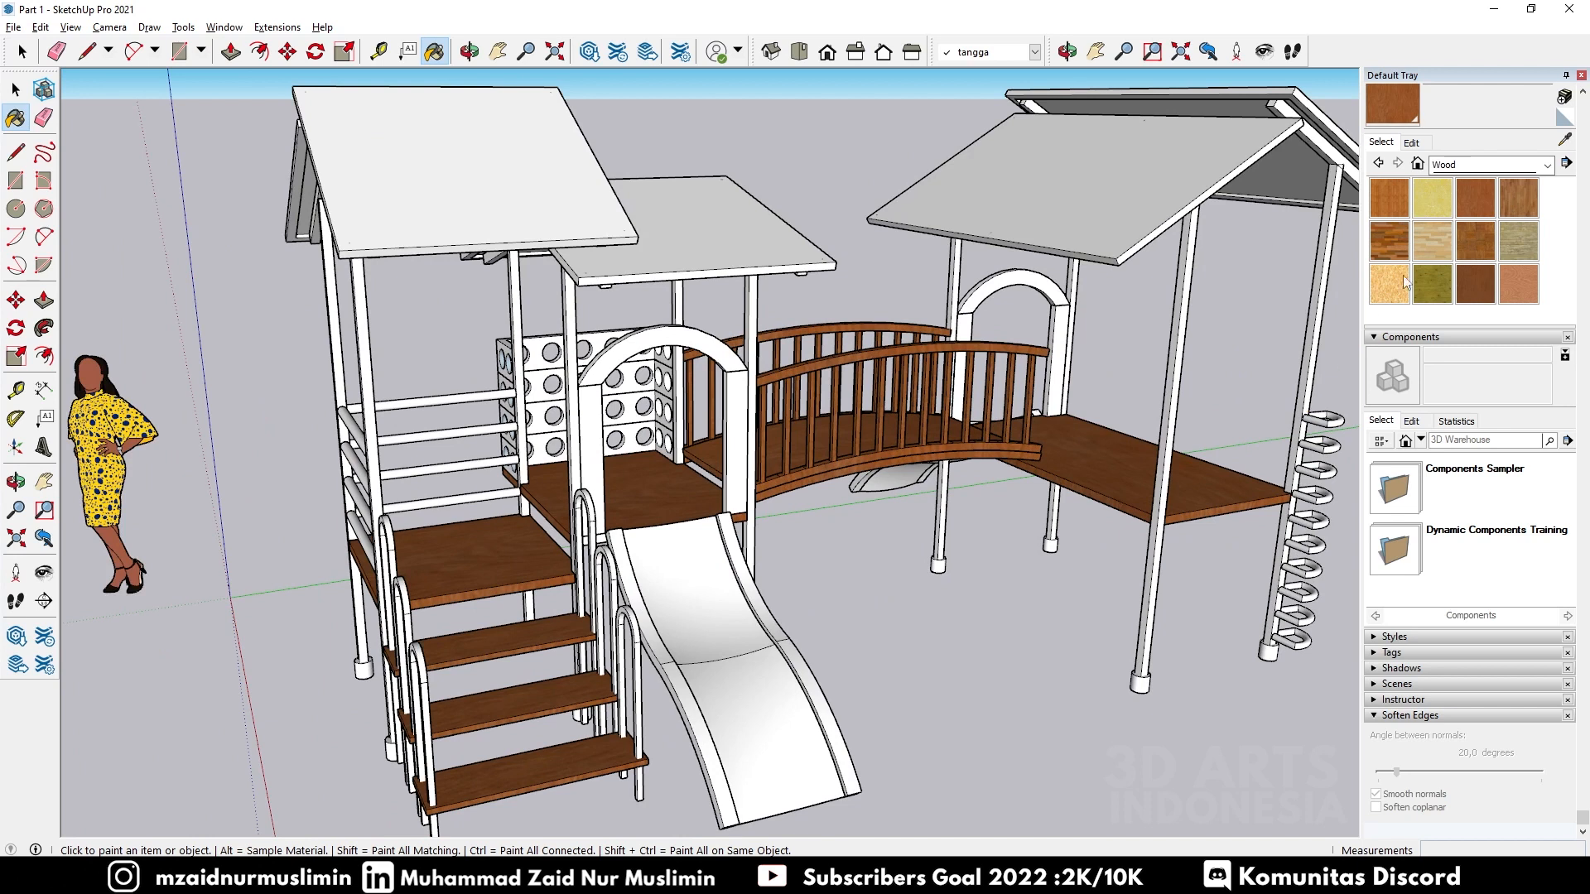
Step: Pick the bright green Color G03 from the Colors collection and paint both slopes of the stair tower's roof
click(1453, 166)
click(1471, 236)
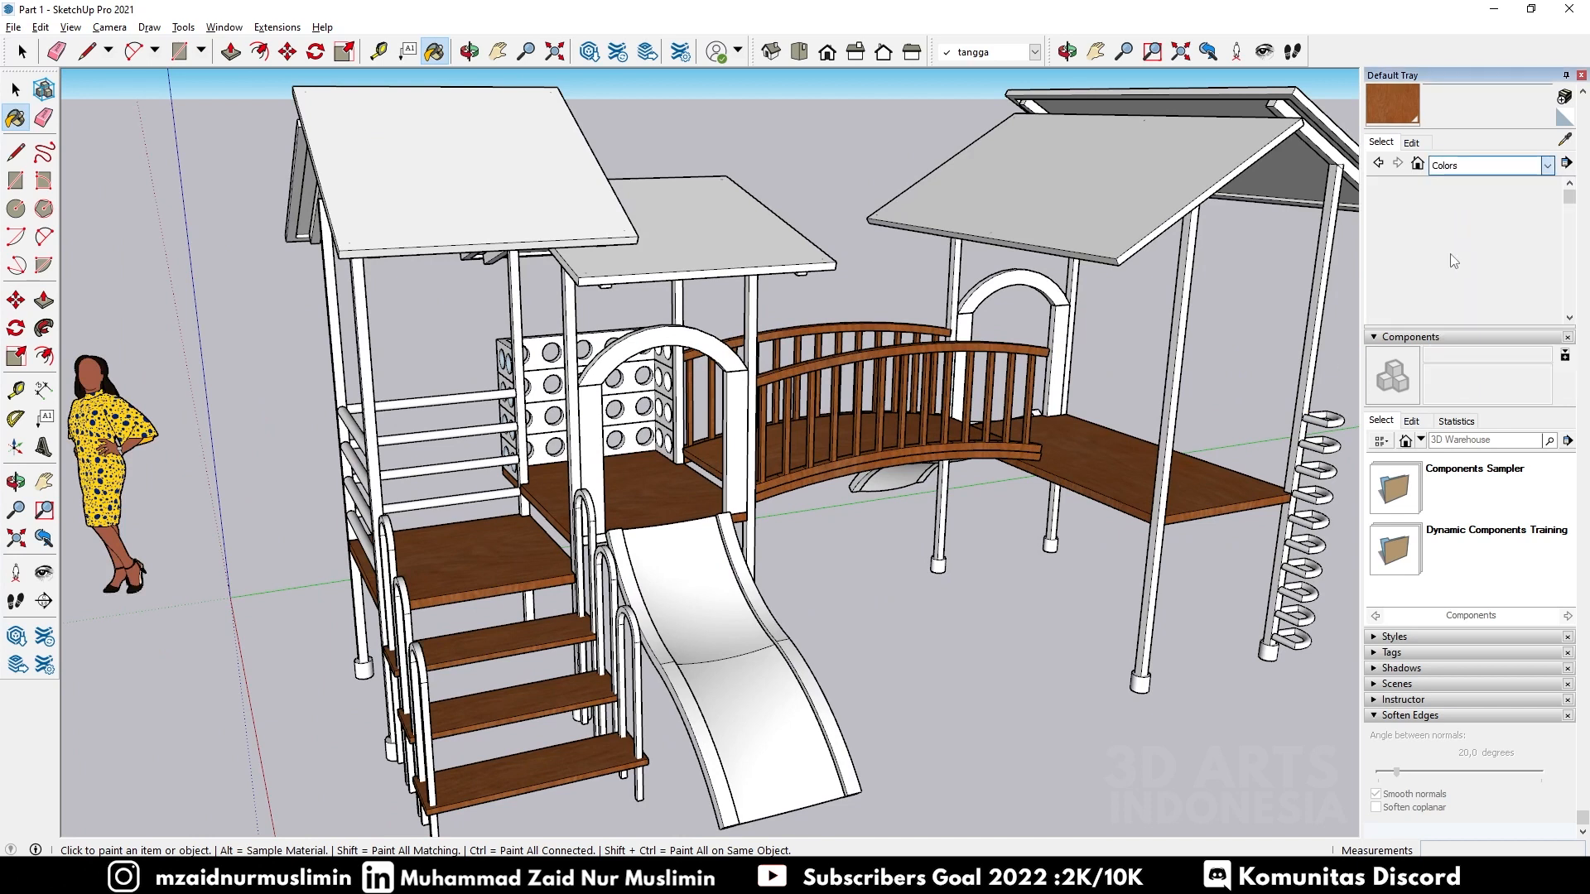
scroll(1459, 273, down, 5)
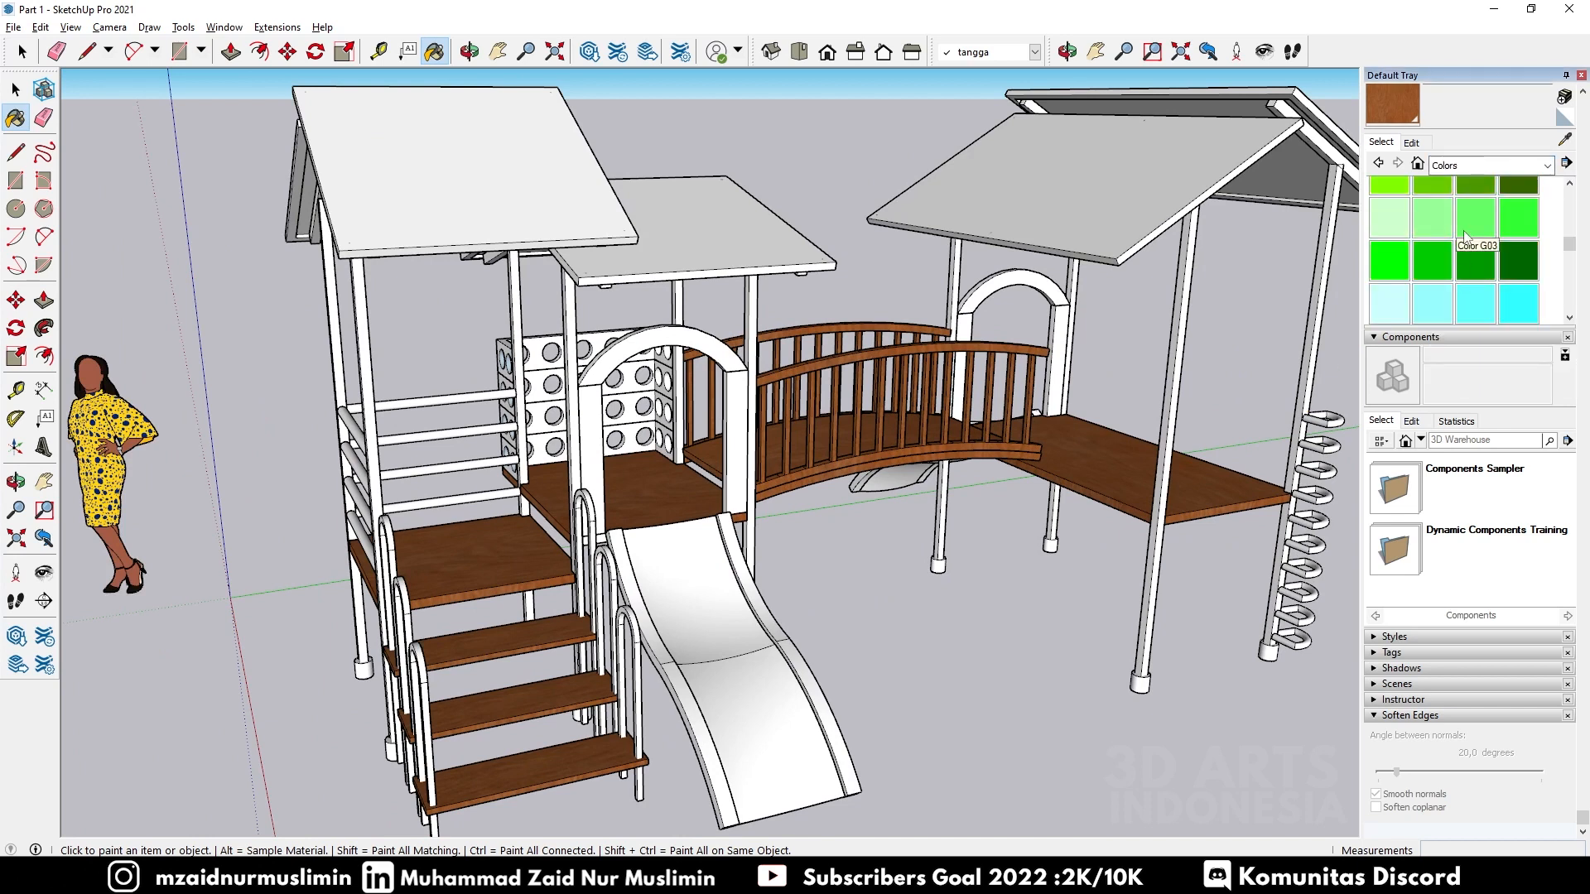
click(1476, 218)
click(478, 196)
middle_drag(478, 196, 681, 239)
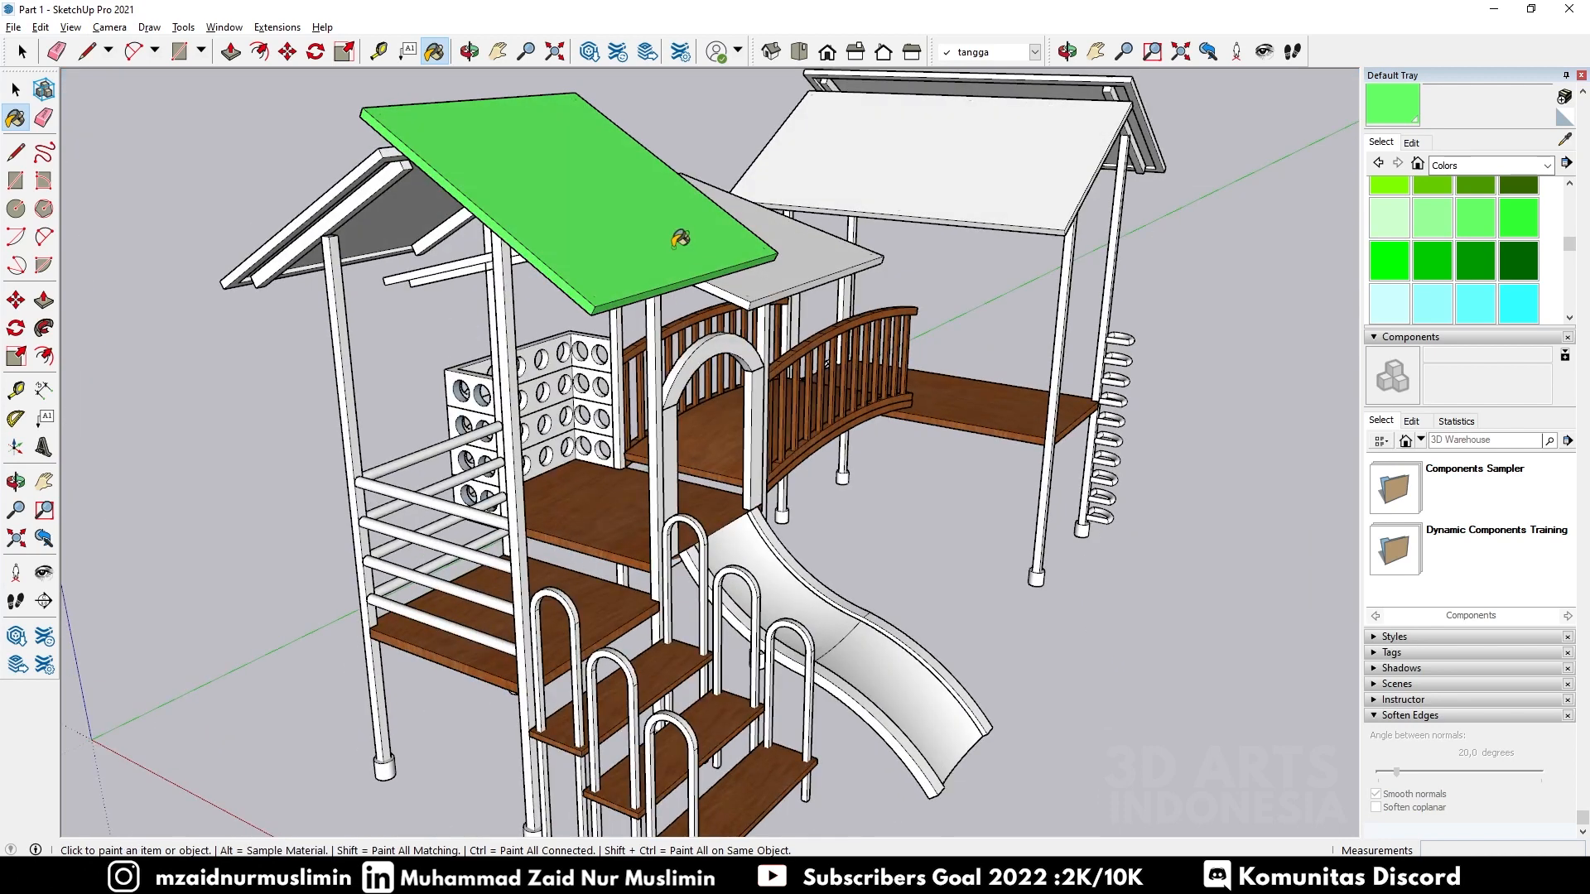
click(374, 217)
Step: Paint the roofs of the middle and far towers with the same bright green
click(802, 228)
middle_drag(803, 229, 426, 228)
click(795, 211)
click(1027, 278)
scroll(1027, 279, down, 3)
click(1136, 258)
middle_drag(1017, 279, 1193, 189)
middle_drag(669, 359, 1011, 300)
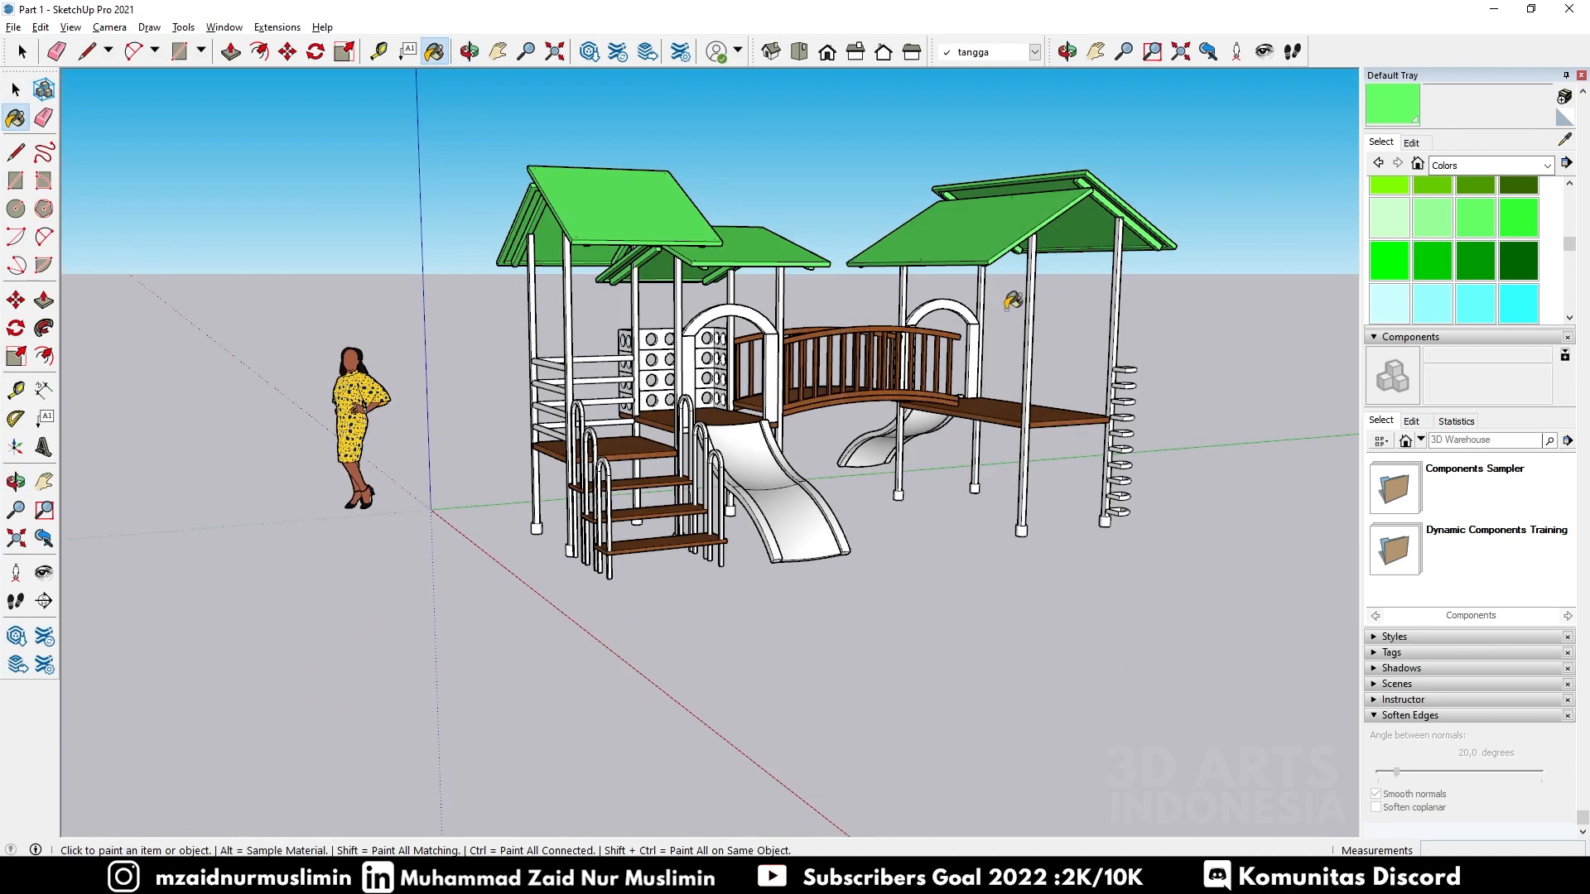
Step: Paint the two arches above the slides light pink
scroll(864, 315, up, 3)
scroll(1452, 249, down, 8)
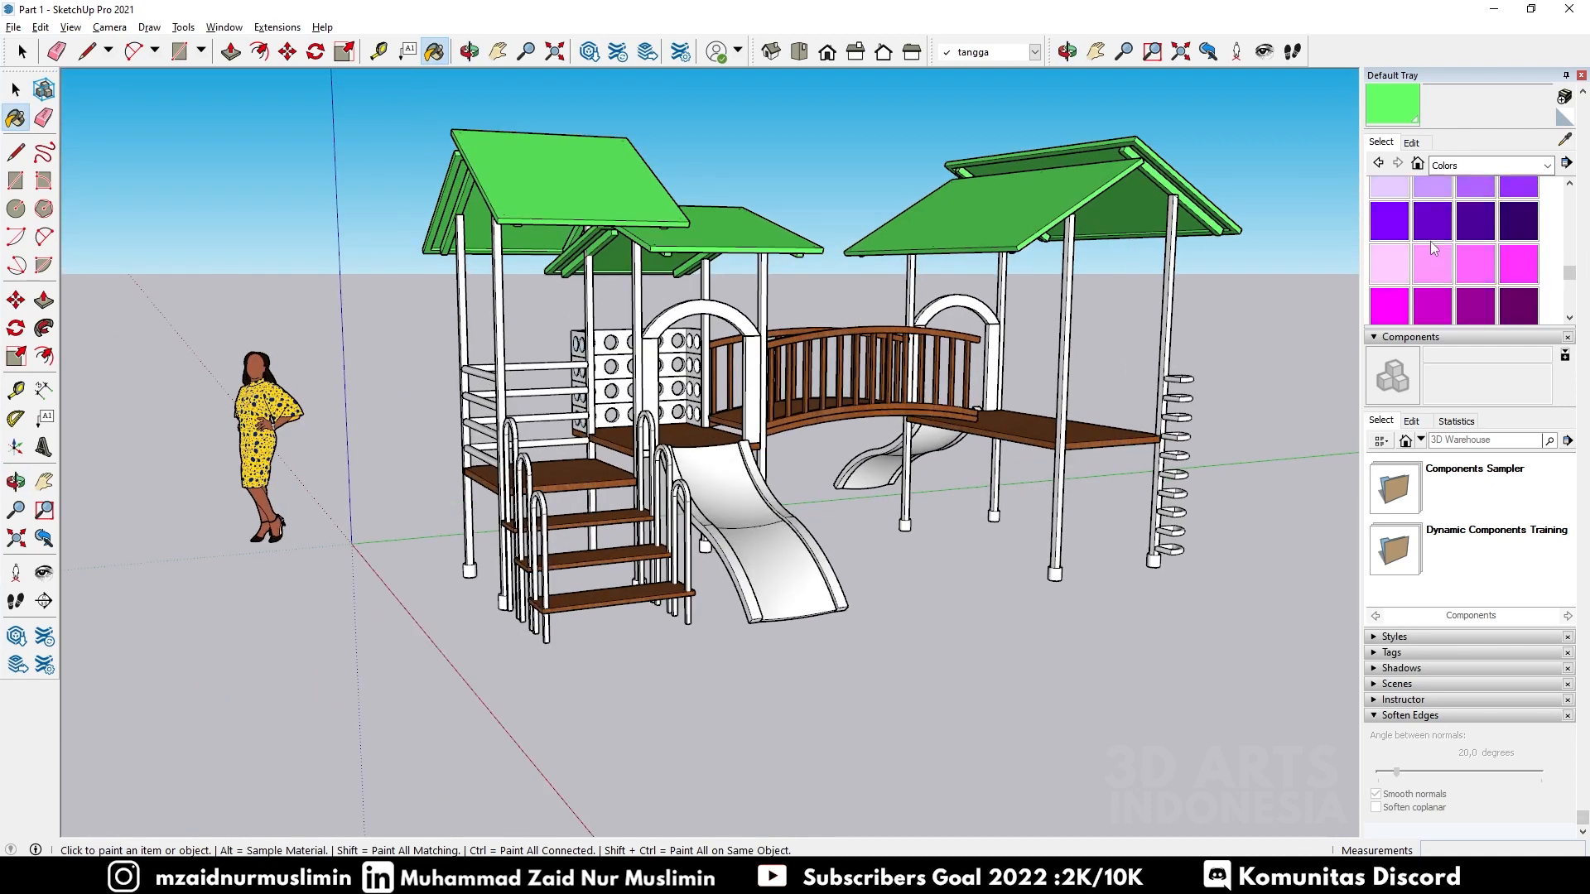
scroll(1445, 243, up, 2)
click(1432, 265)
scroll(786, 319, up, 3)
click(750, 321)
click(1041, 294)
mouse_move(1041, 294)
middle_down()
mouse_move(994, 344)
mouse_move(1039, 339)
middle_up()
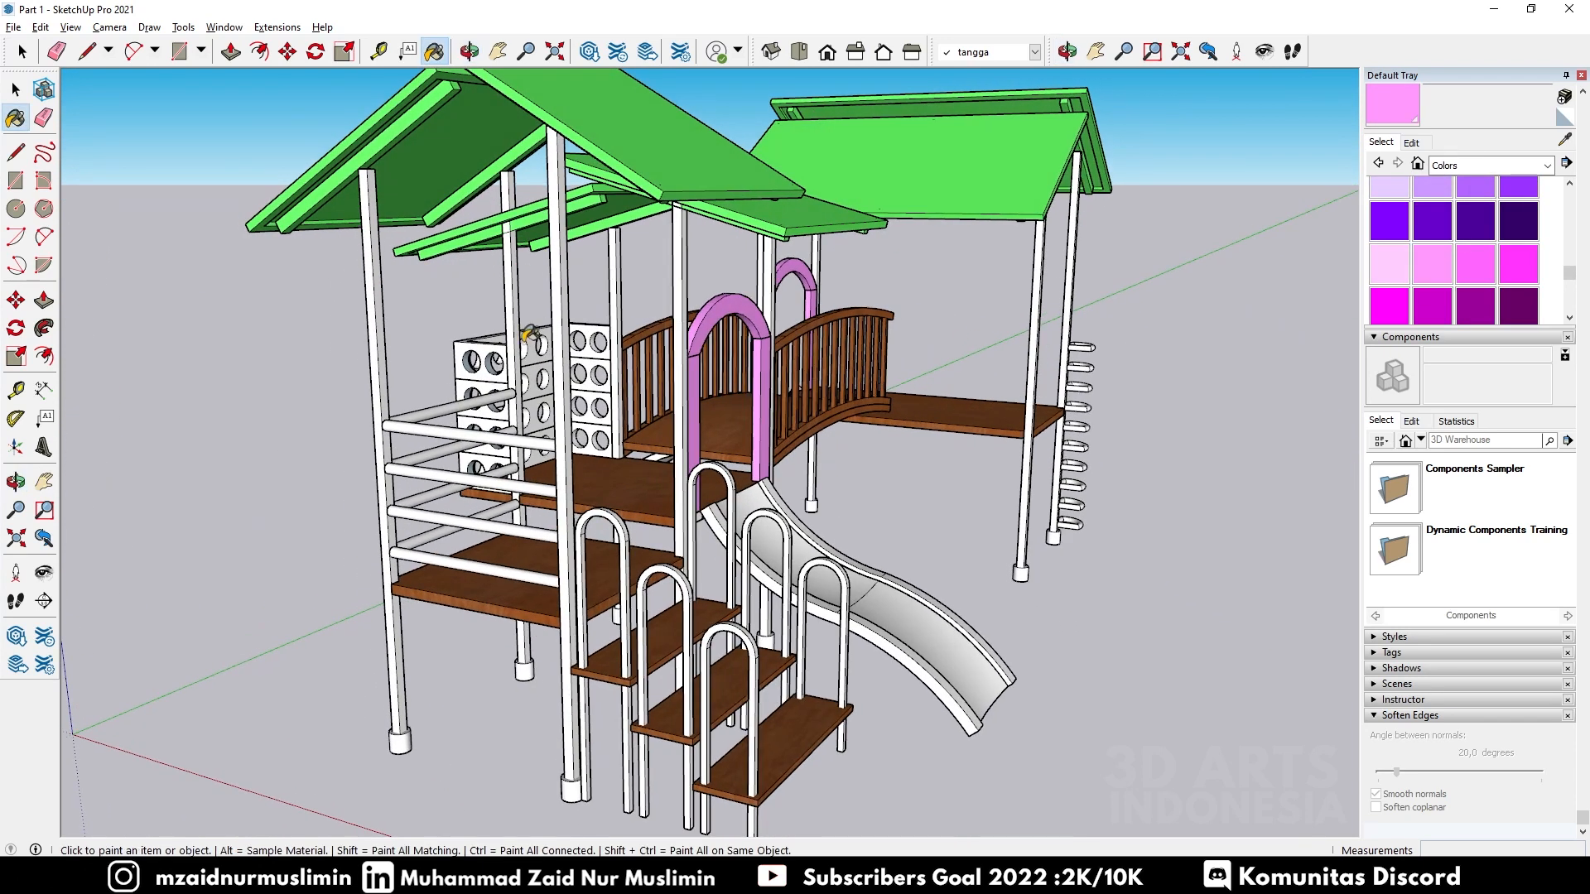
Step: Paint all four rows of the perforated climbing panels around the middle tower light pink
click(505, 344)
mouse_move(505, 343)
middle_down()
mouse_move(587, 443)
mouse_move(656, 439)
middle_up()
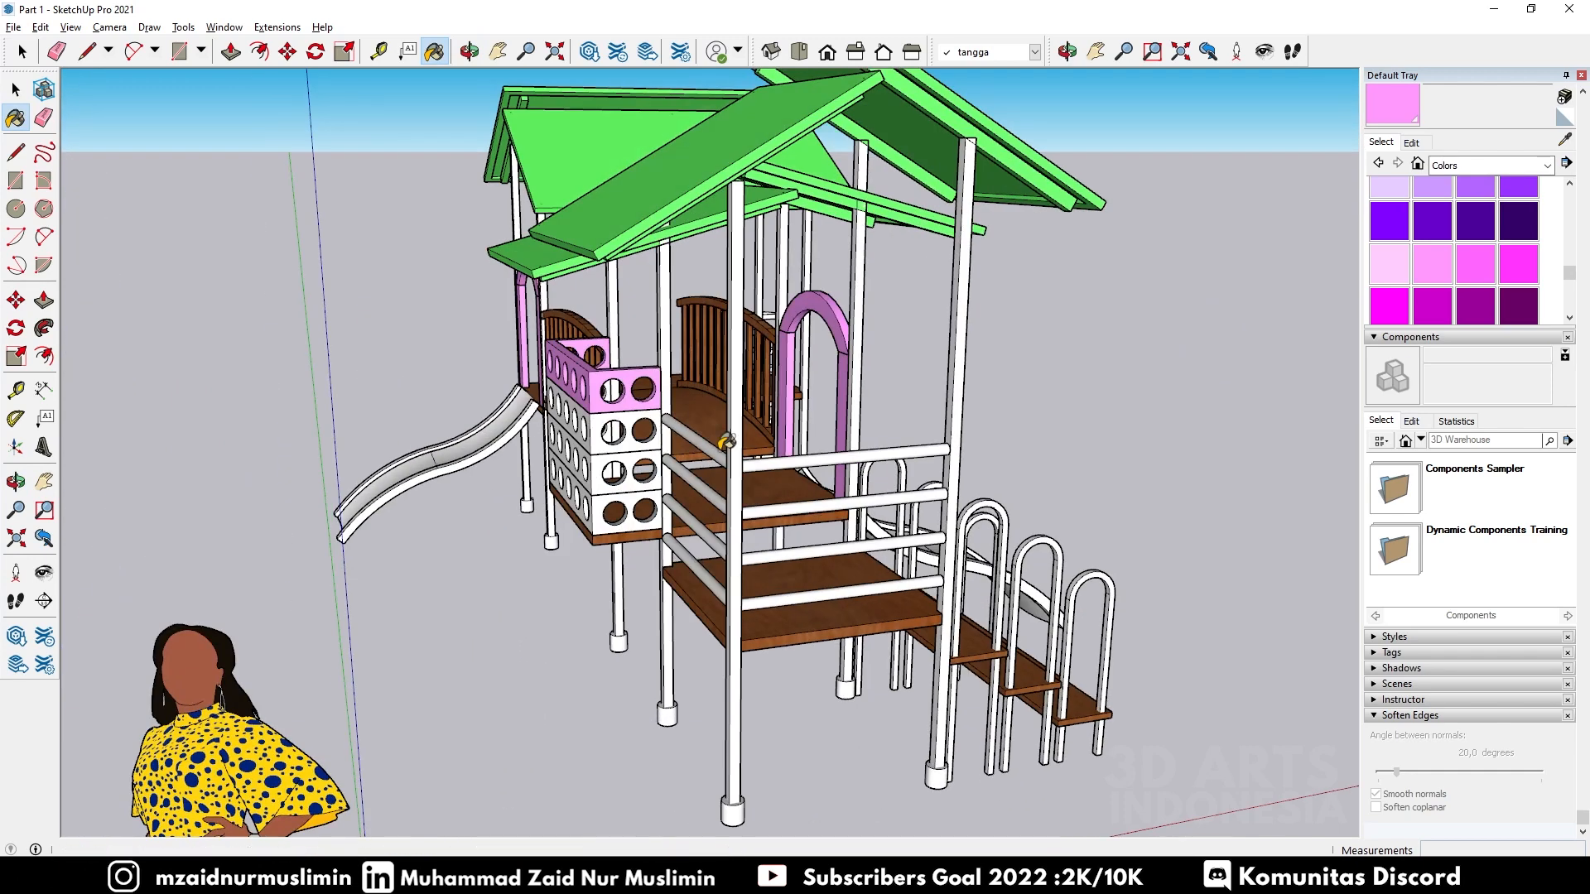
click(621, 441)
click(611, 473)
click(609, 502)
middle_drag(780, 456, 660, 414)
middle_drag(869, 430, 601, 391)
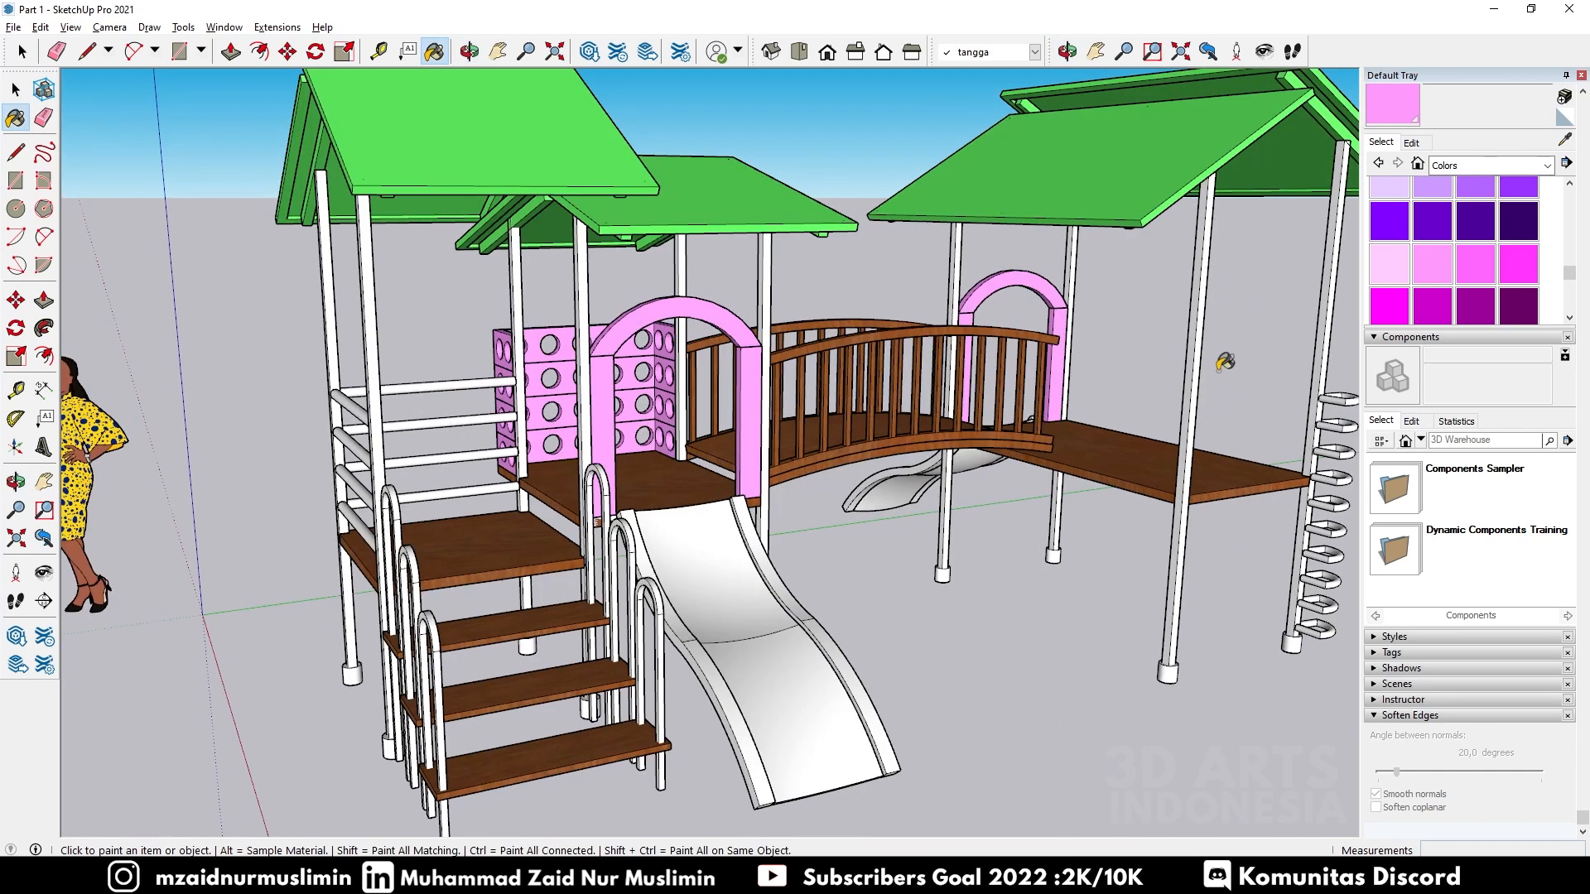
Step: Paint all the horizontal railing bars around the stair tower's lower platform yellow
scroll(1441, 265, up, 10)
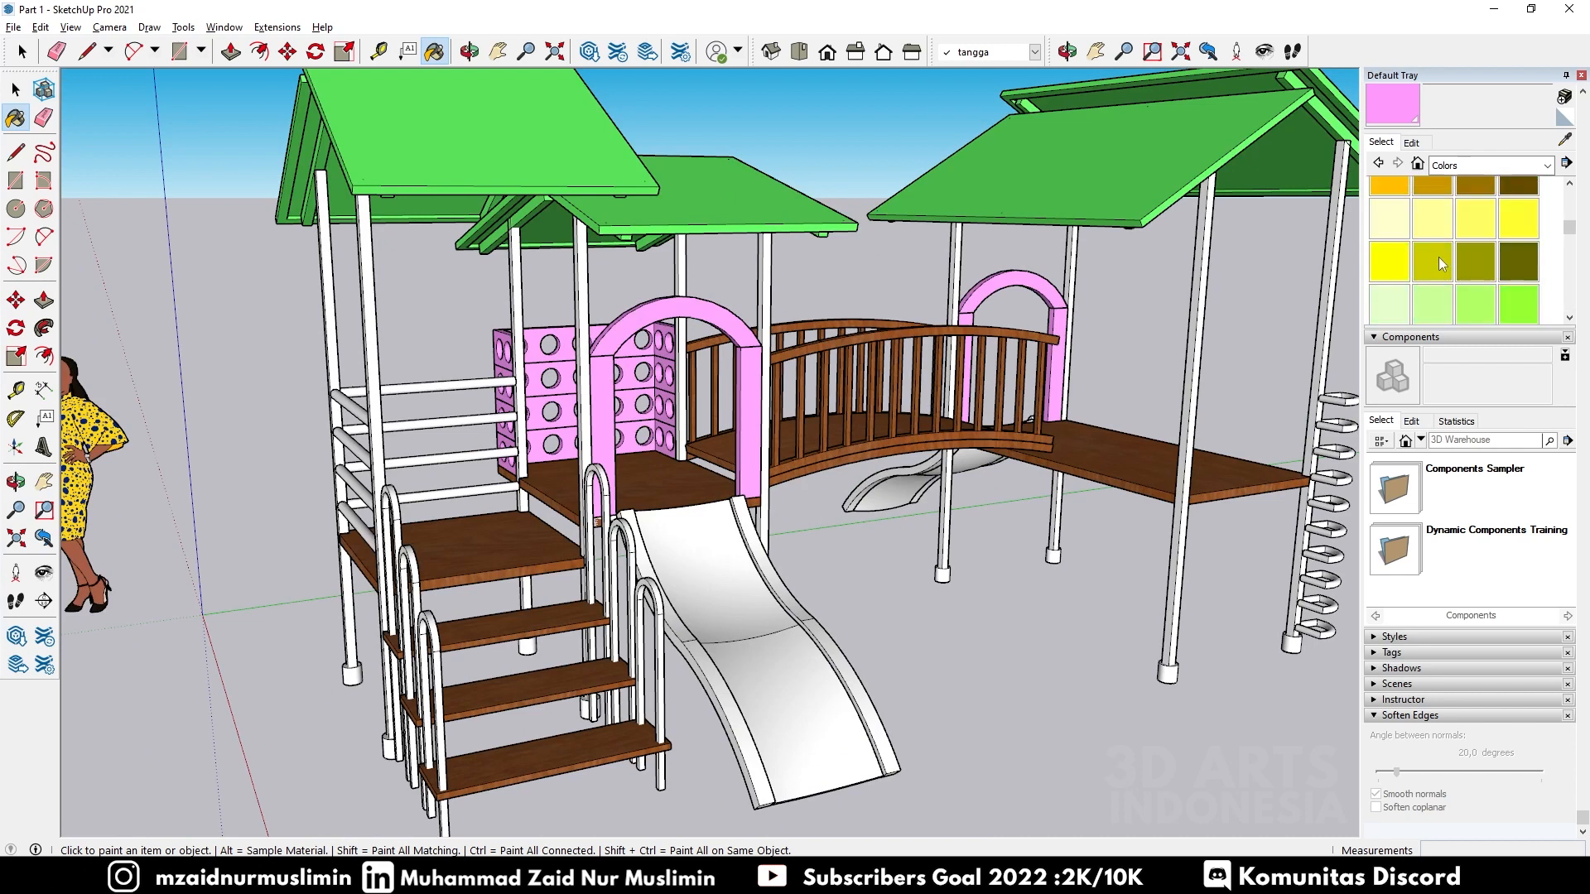
click(1408, 265)
scroll(363, 452, up, 2)
click(351, 391)
click(353, 384)
click(348, 428)
click(354, 423)
click(352, 479)
click(354, 468)
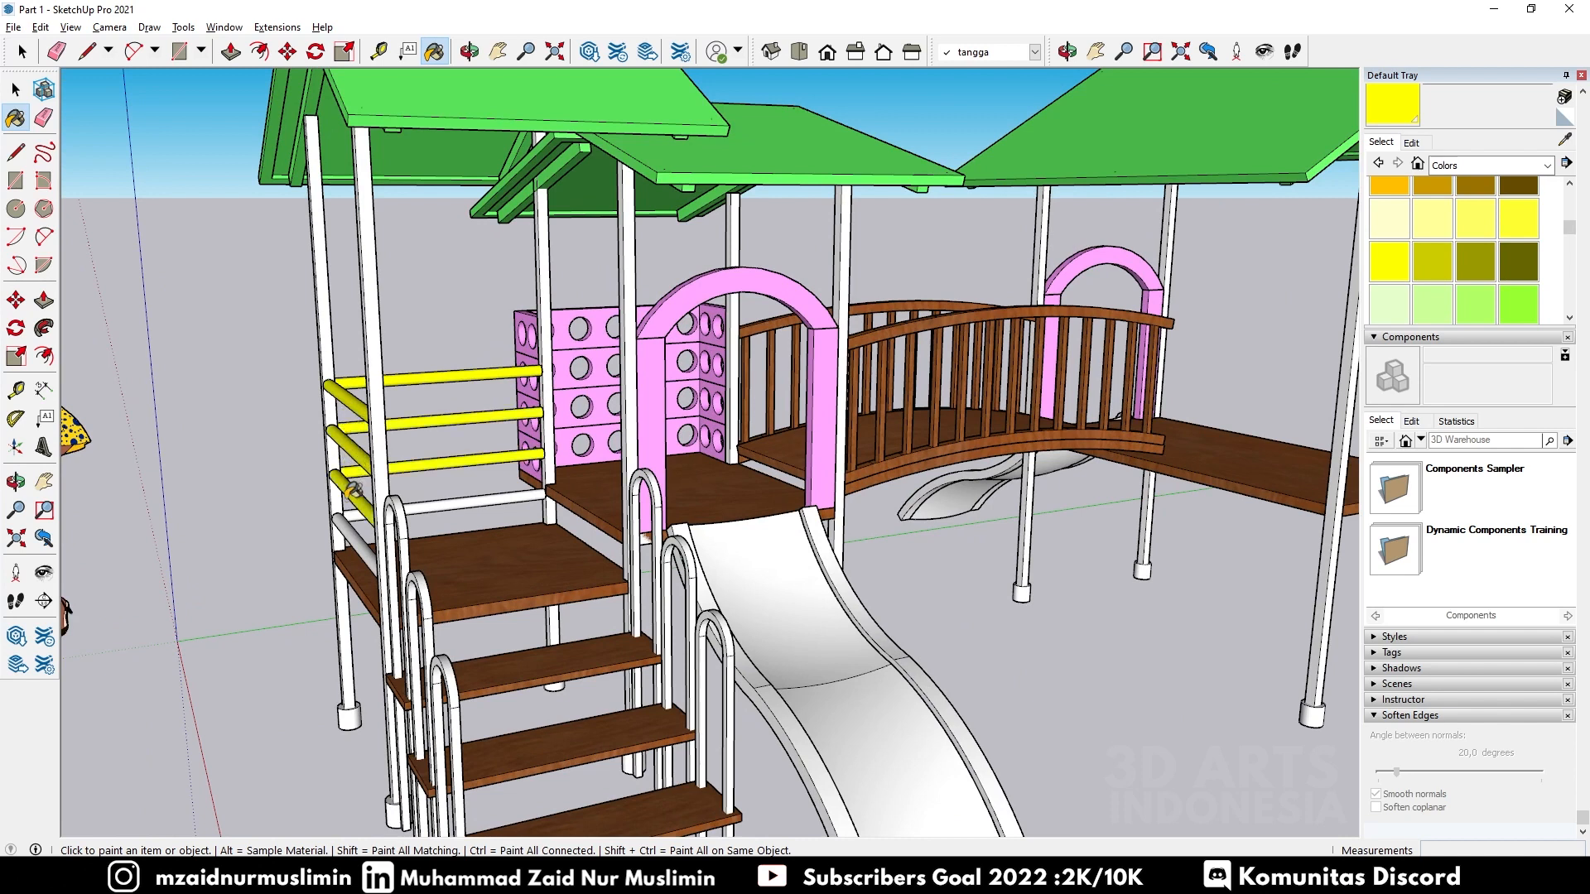
click(351, 512)
click(437, 500)
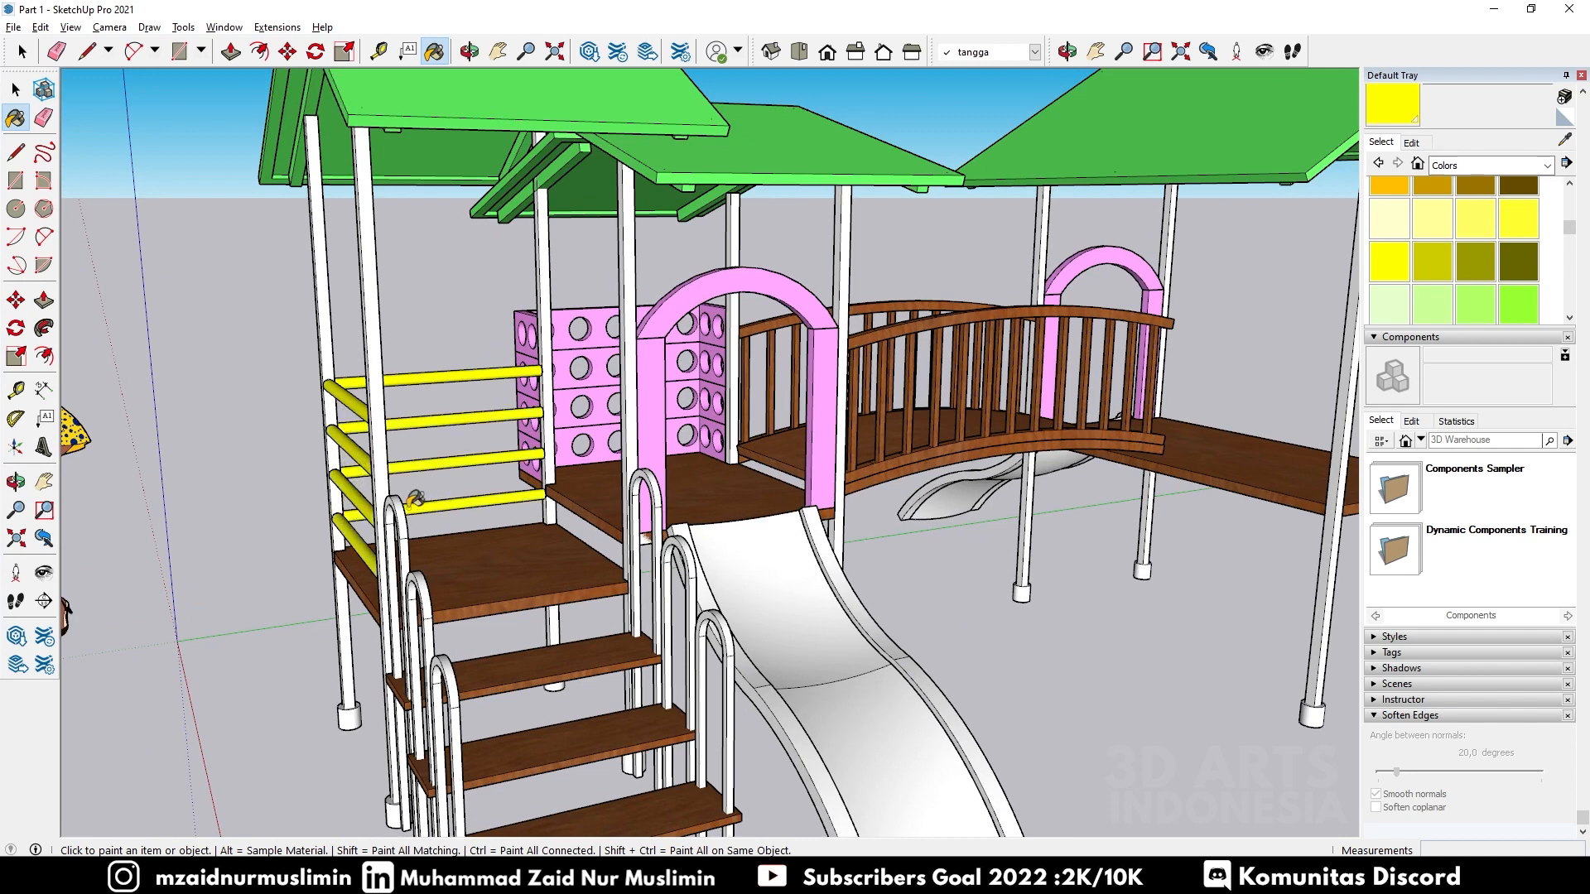
Step: Paint the arched handrails on both sides of the stairs yellow
click(410, 506)
click(438, 600)
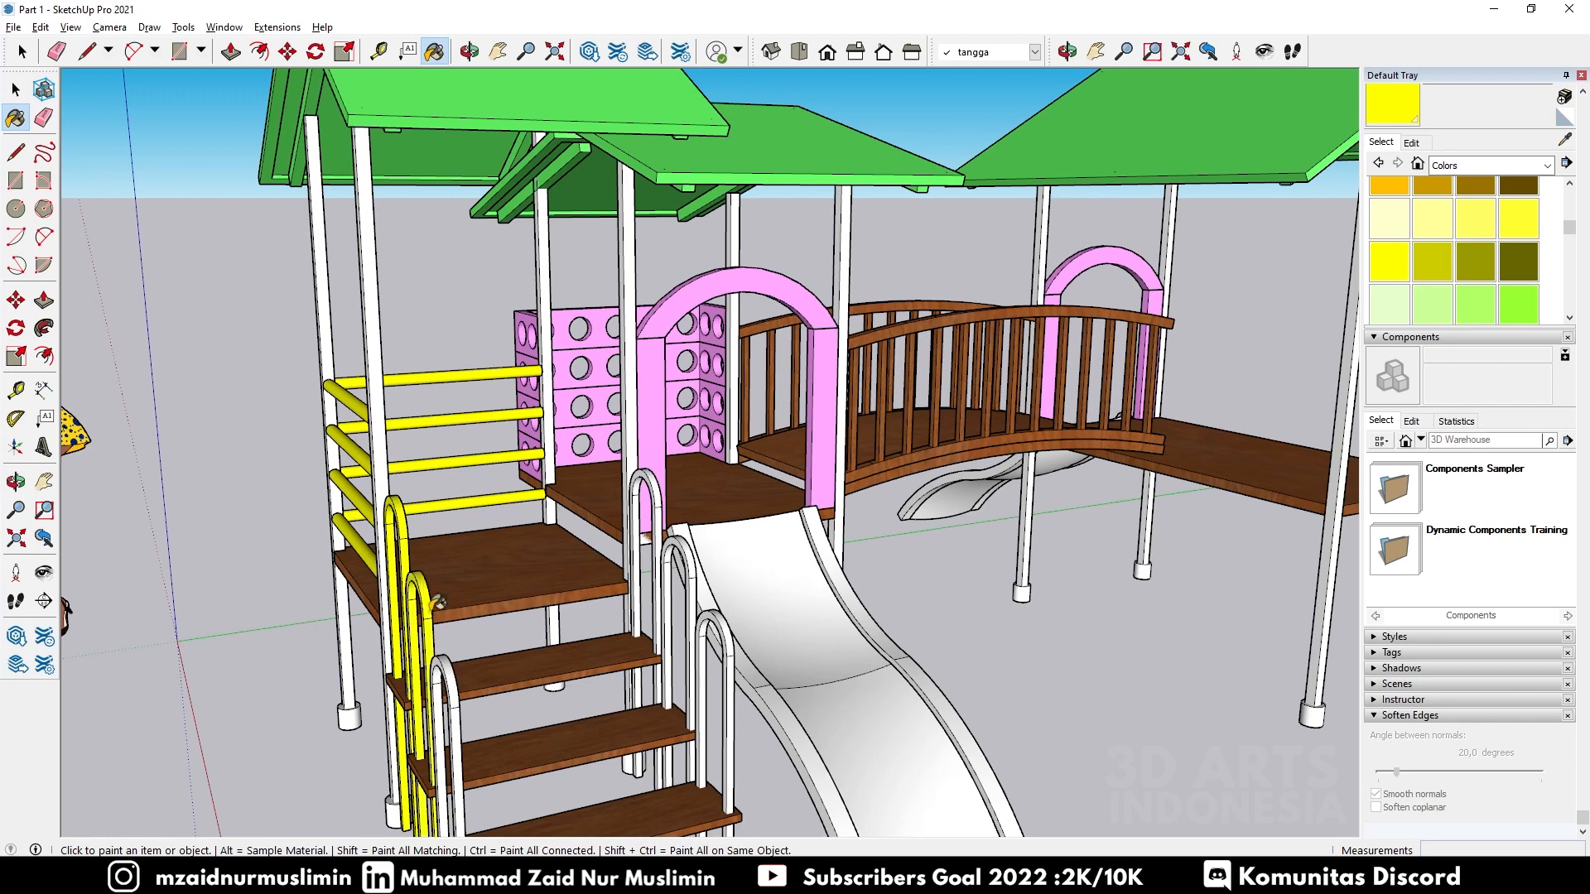
click(453, 662)
click(657, 483)
click(677, 534)
click(715, 611)
middle_drag(715, 611, 574, 461)
Step: Paint every rung of the spiral climber on the far tower's post yellow
scroll(574, 462, down, 3)
scroll(1020, 482, up, 2)
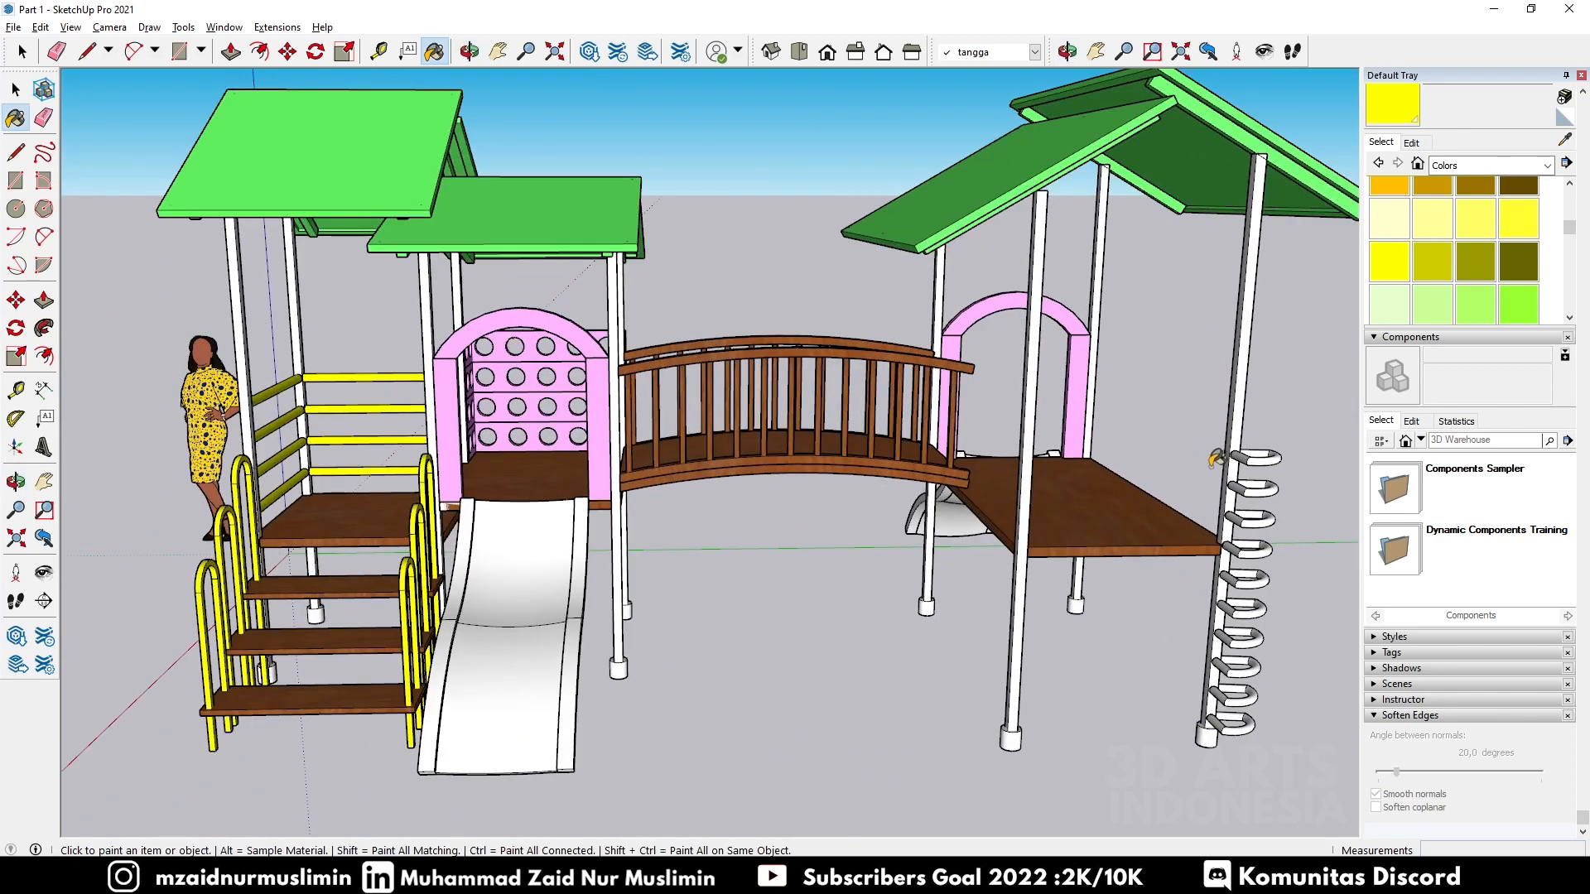
scroll(1174, 402, down, 3)
scroll(1323, 457, up, 2)
click(1176, 424)
click(1175, 451)
click(1180, 477)
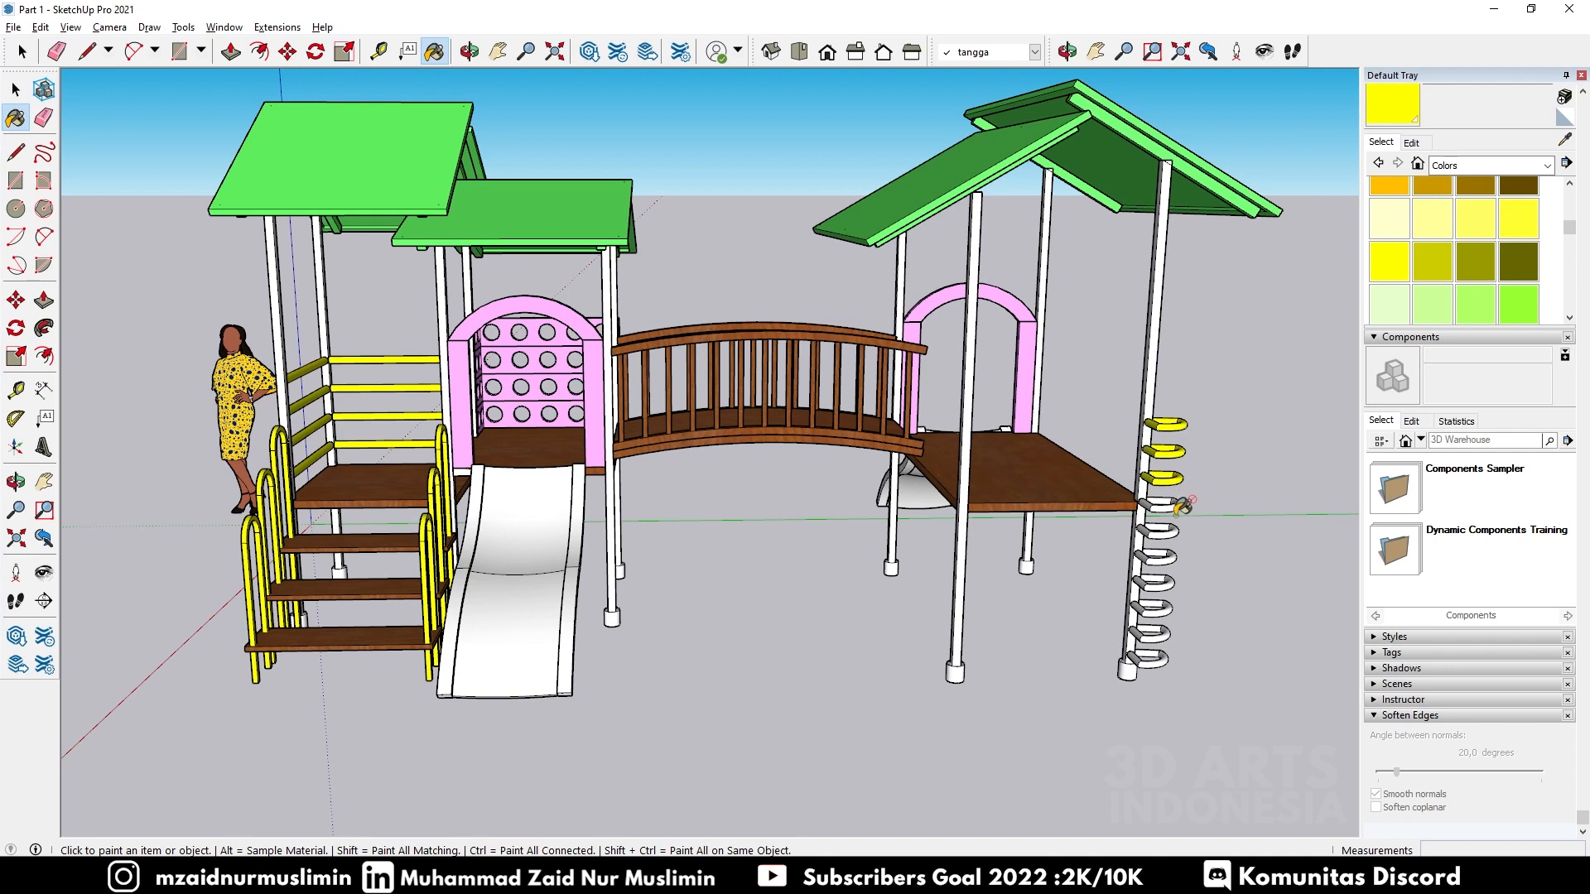
click(1180, 503)
click(1170, 553)
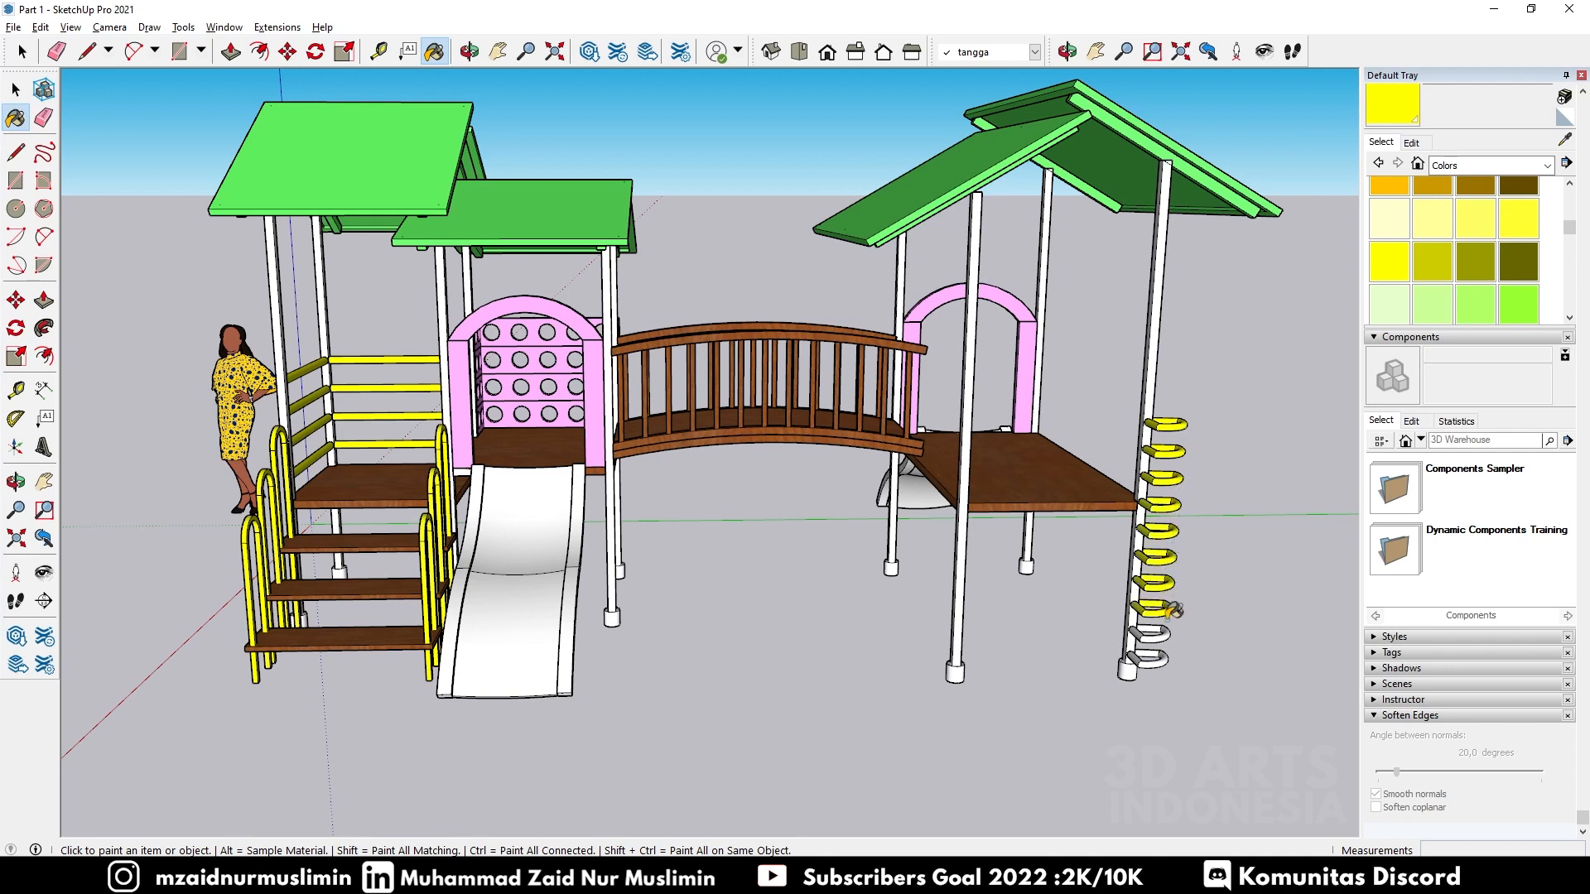
click(1166, 637)
Step: Paint the posts of the stair tower and the middle tower light cyan
middle_drag(1041, 562, 1076, 553)
scroll(1421, 271, down, 5)
scroll(1422, 270, up, 3)
scroll(1423, 270, down, 1)
click(1433, 189)
middle_drag(203, 374, 444, 411)
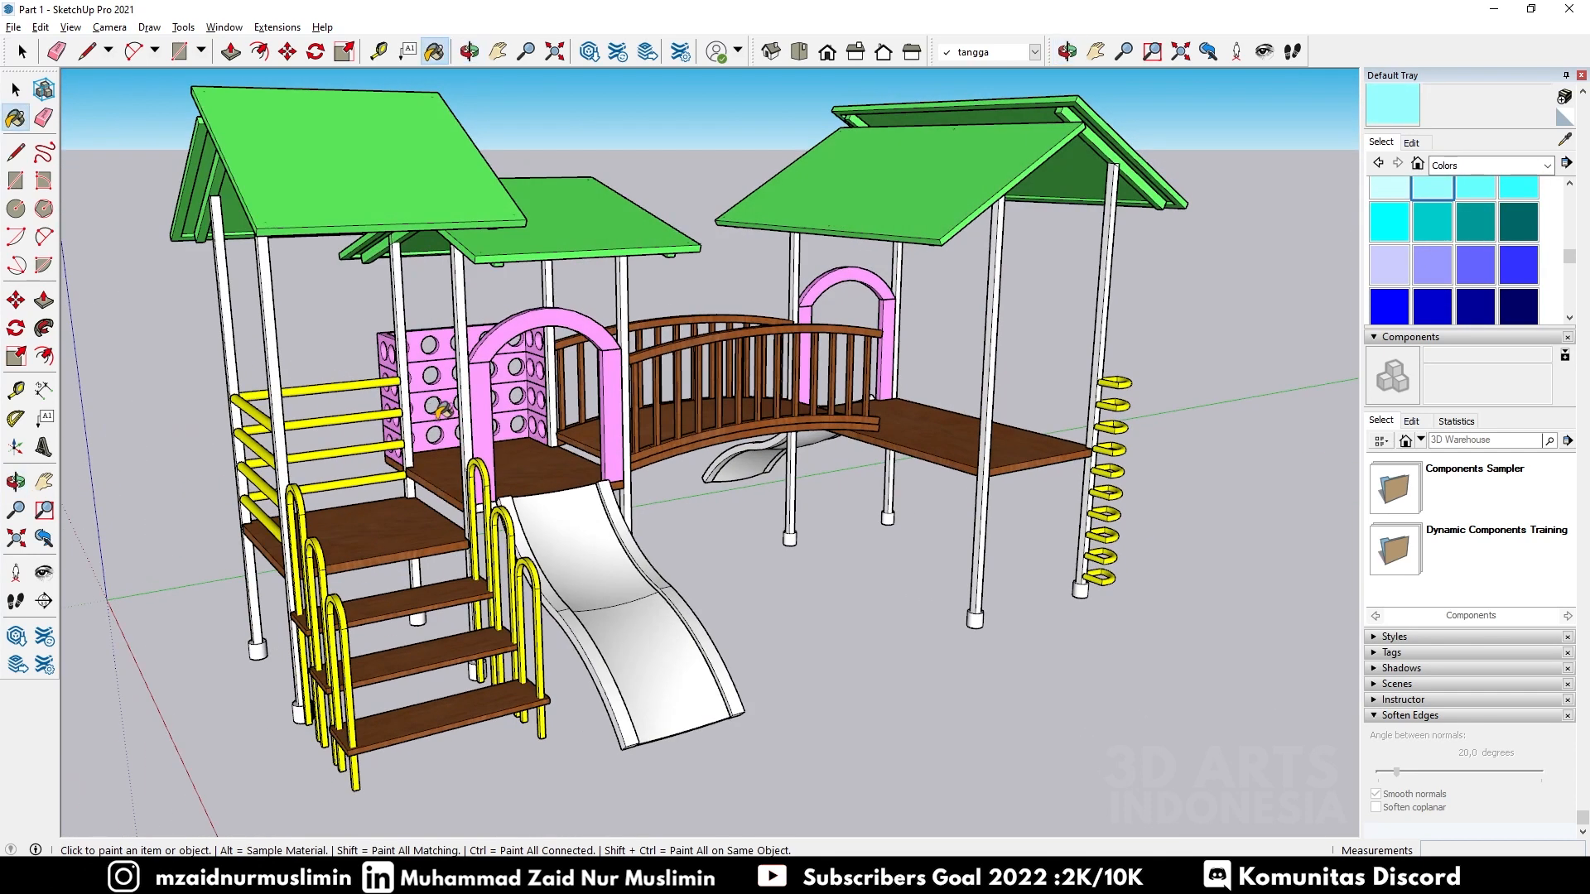
click(271, 301)
click(240, 286)
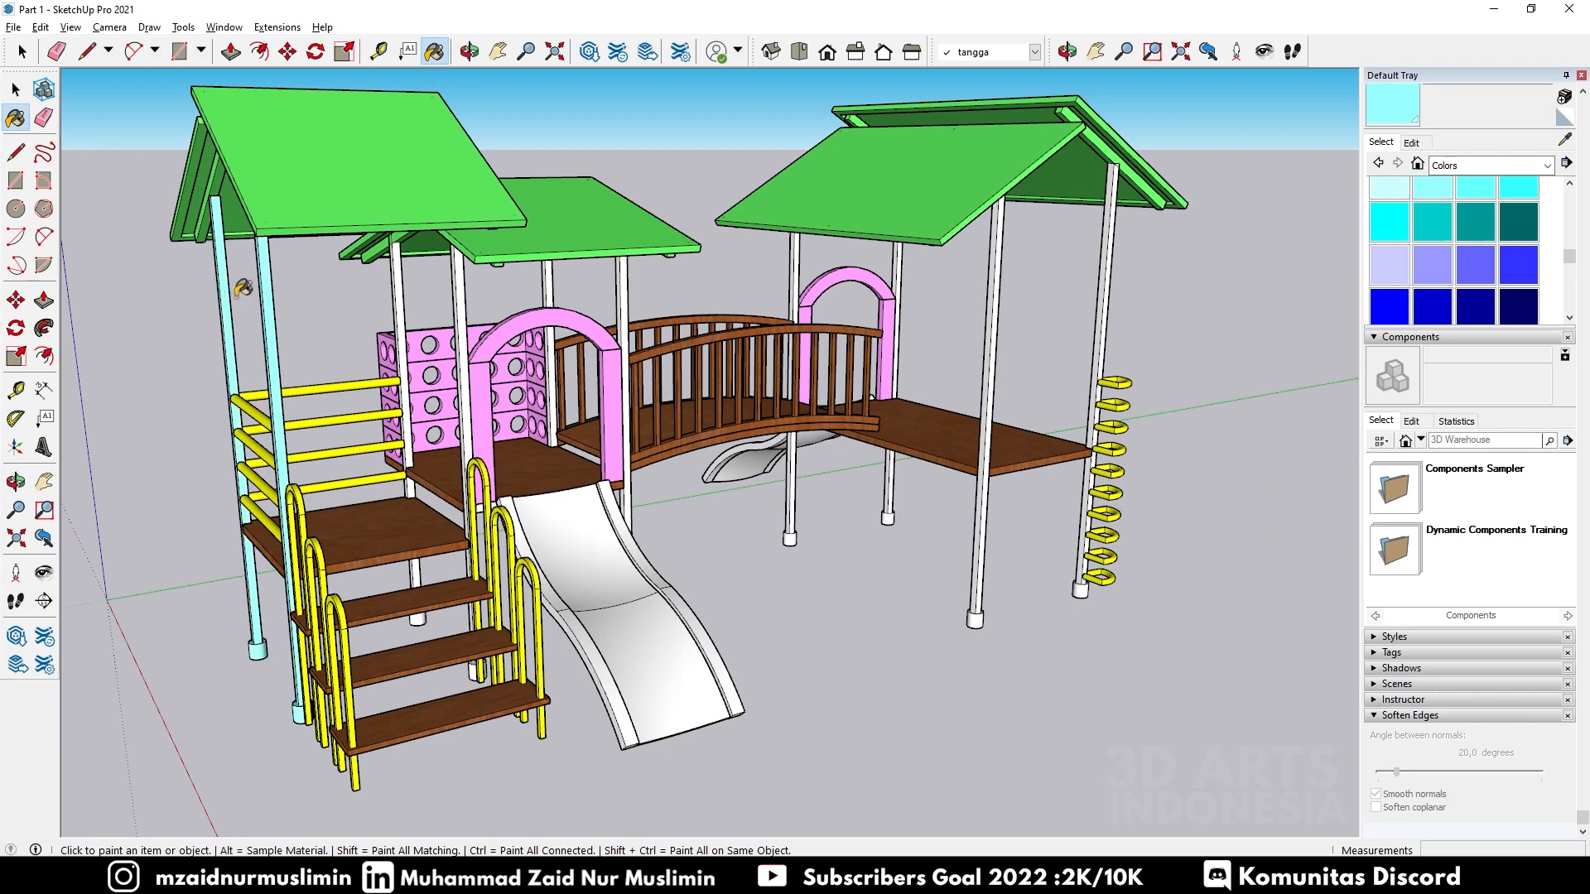
click(402, 275)
click(459, 286)
click(551, 286)
click(621, 281)
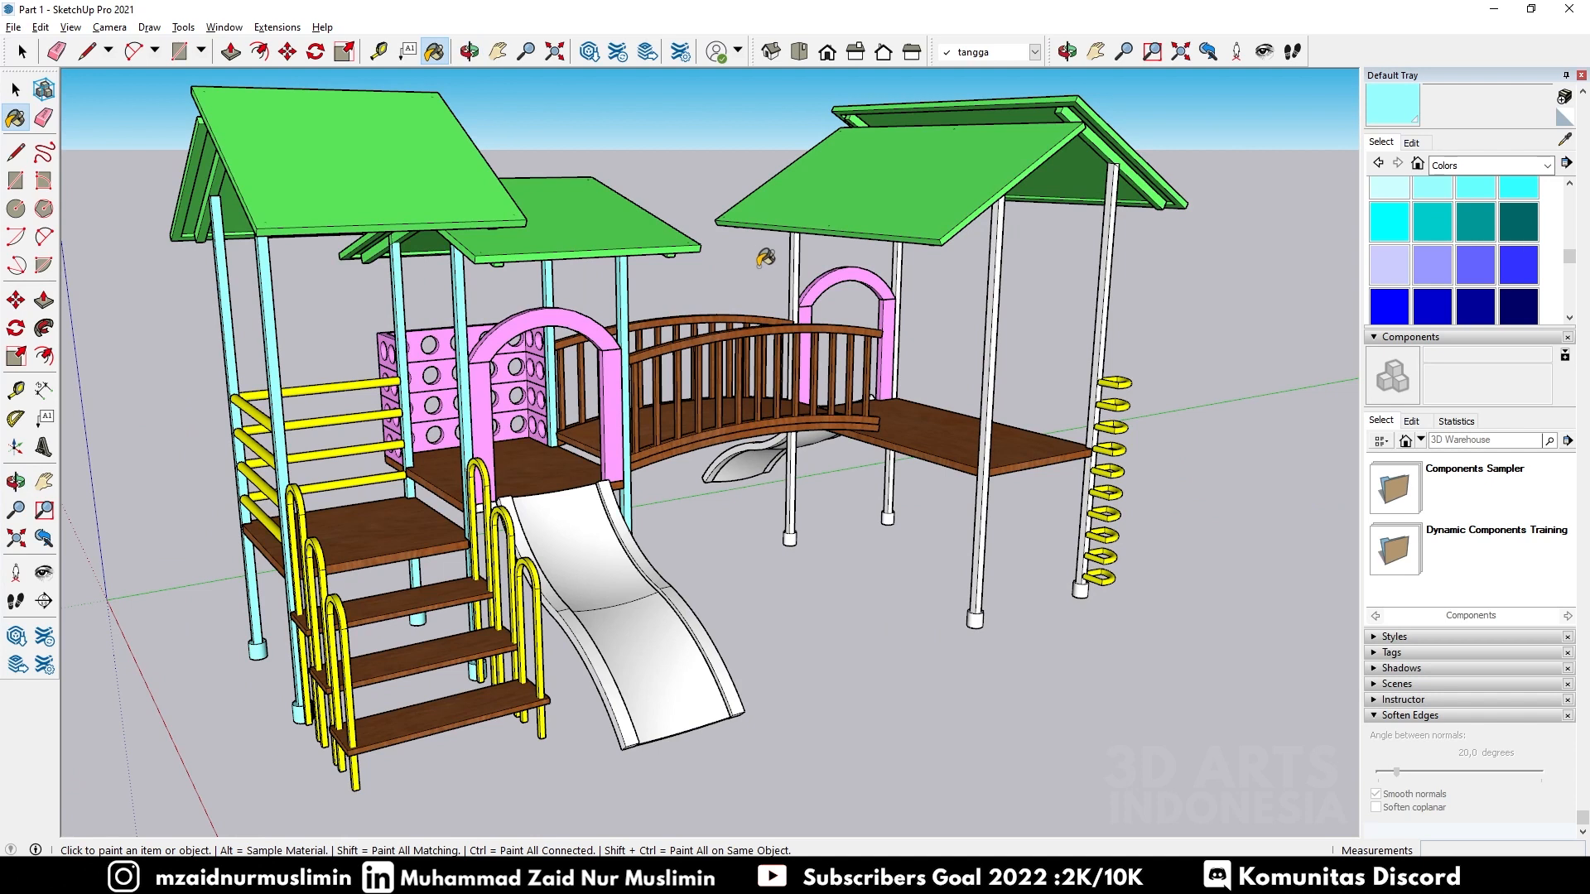
Step: Paint the four posts of the far tower light cyan
click(794, 252)
click(997, 259)
click(1108, 240)
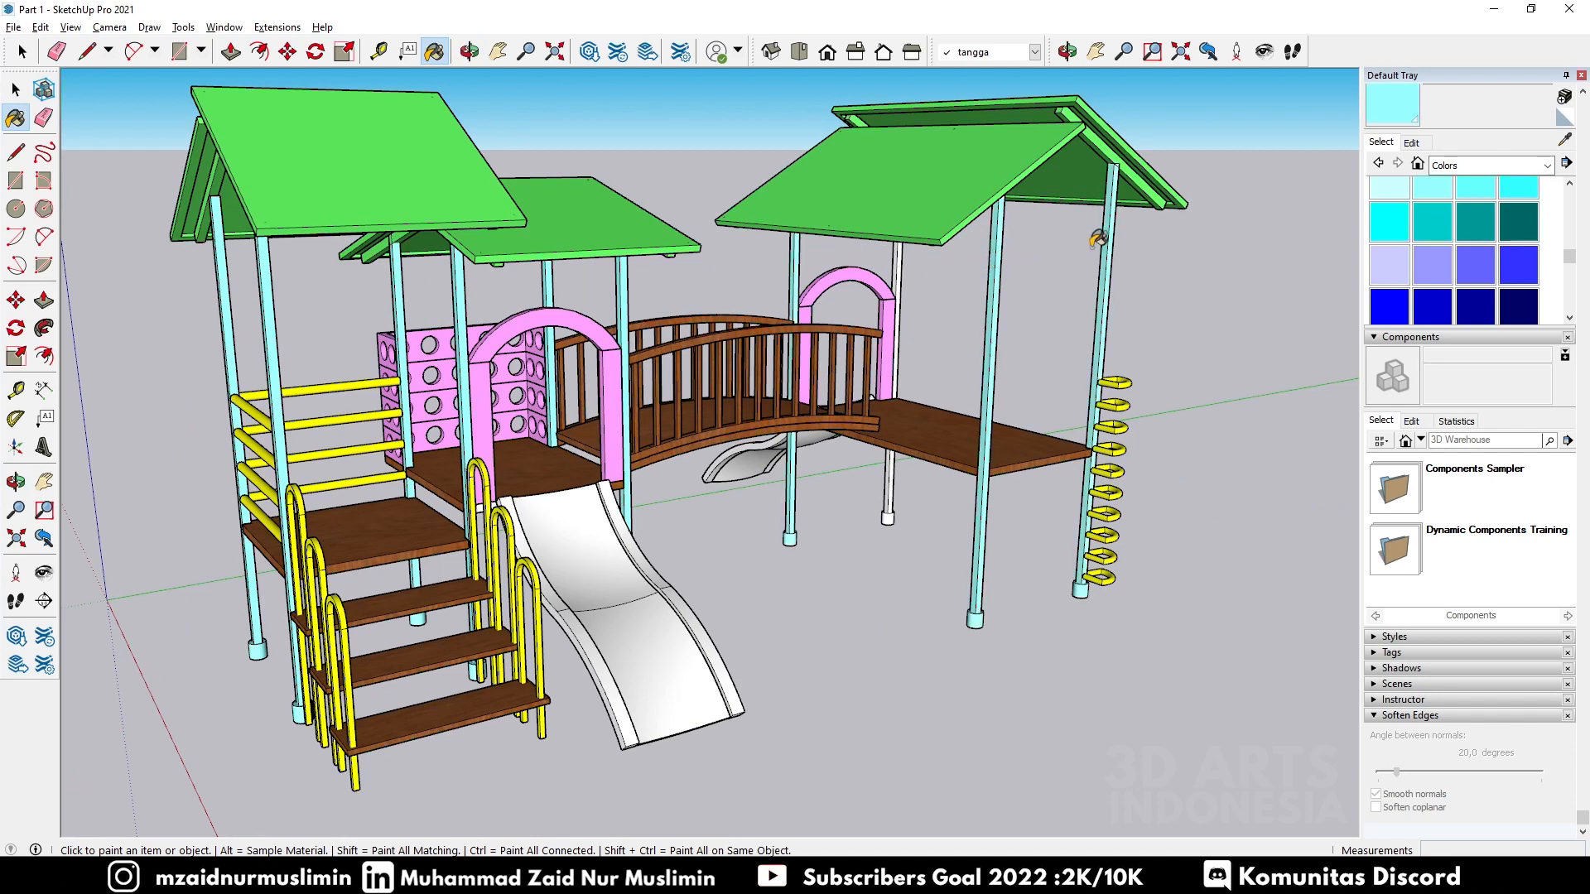
click(903, 264)
Step: Pick pure red from the colour swatches and paint the slide beside the stairs
scroll(1464, 249, down, 3)
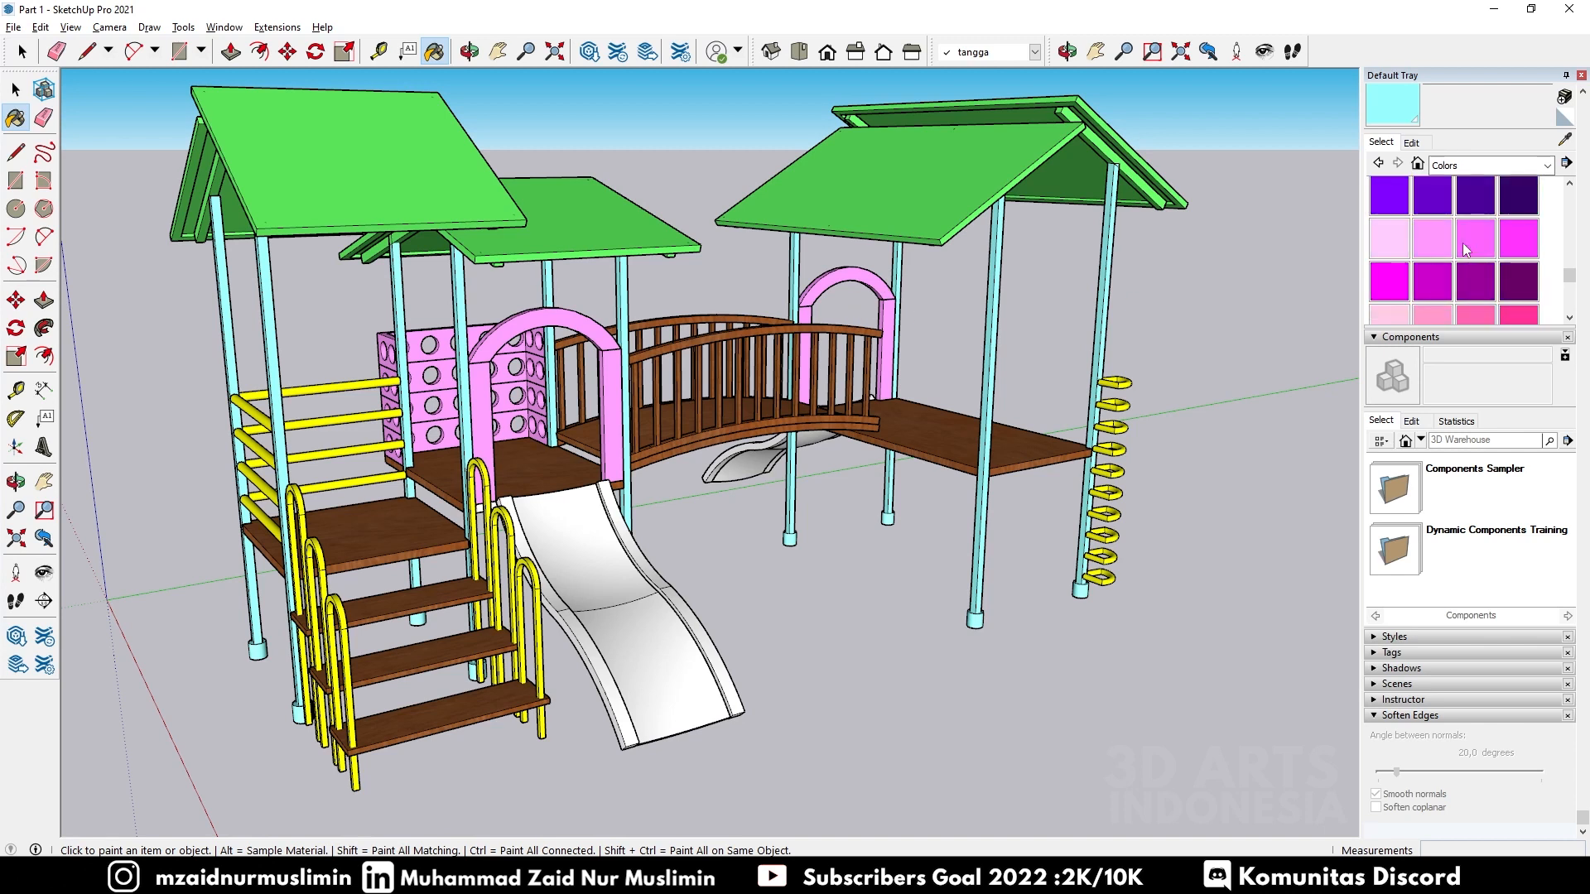
scroll(1465, 248, down, 2)
scroll(1470, 240, up, 5)
scroll(1440, 252, down, 5)
scroll(1458, 253, up, 6)
scroll(1481, 250, up, 4)
click(1389, 215)
click(615, 545)
Step: Paint the far tower's slide with the same red
middle_drag(615, 545, 249, 589)
key(space)
click(316, 566)
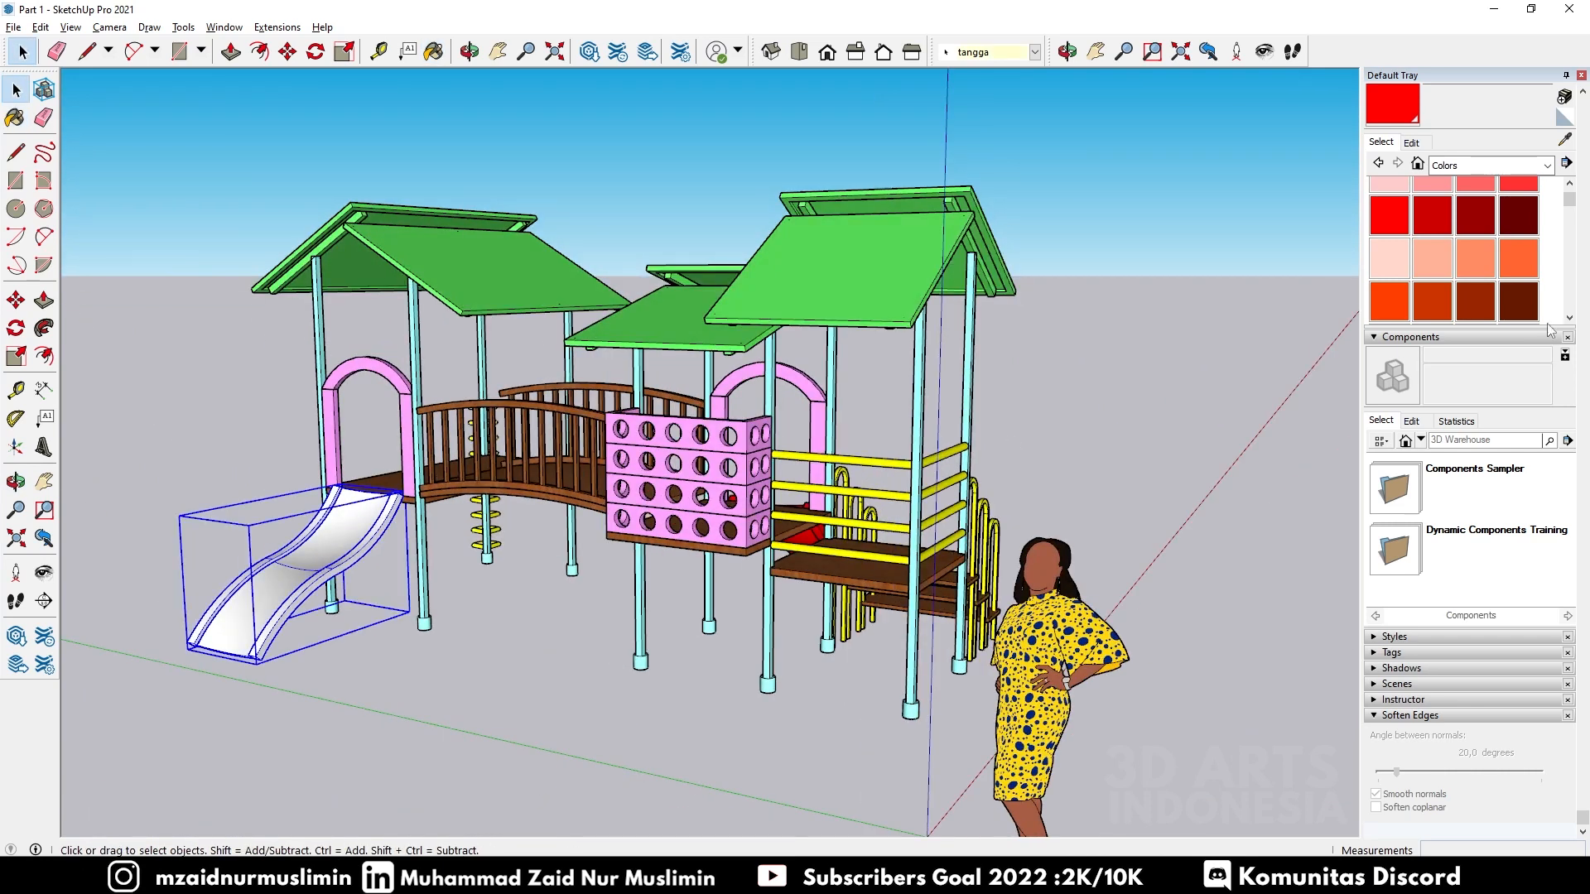
click(1406, 116)
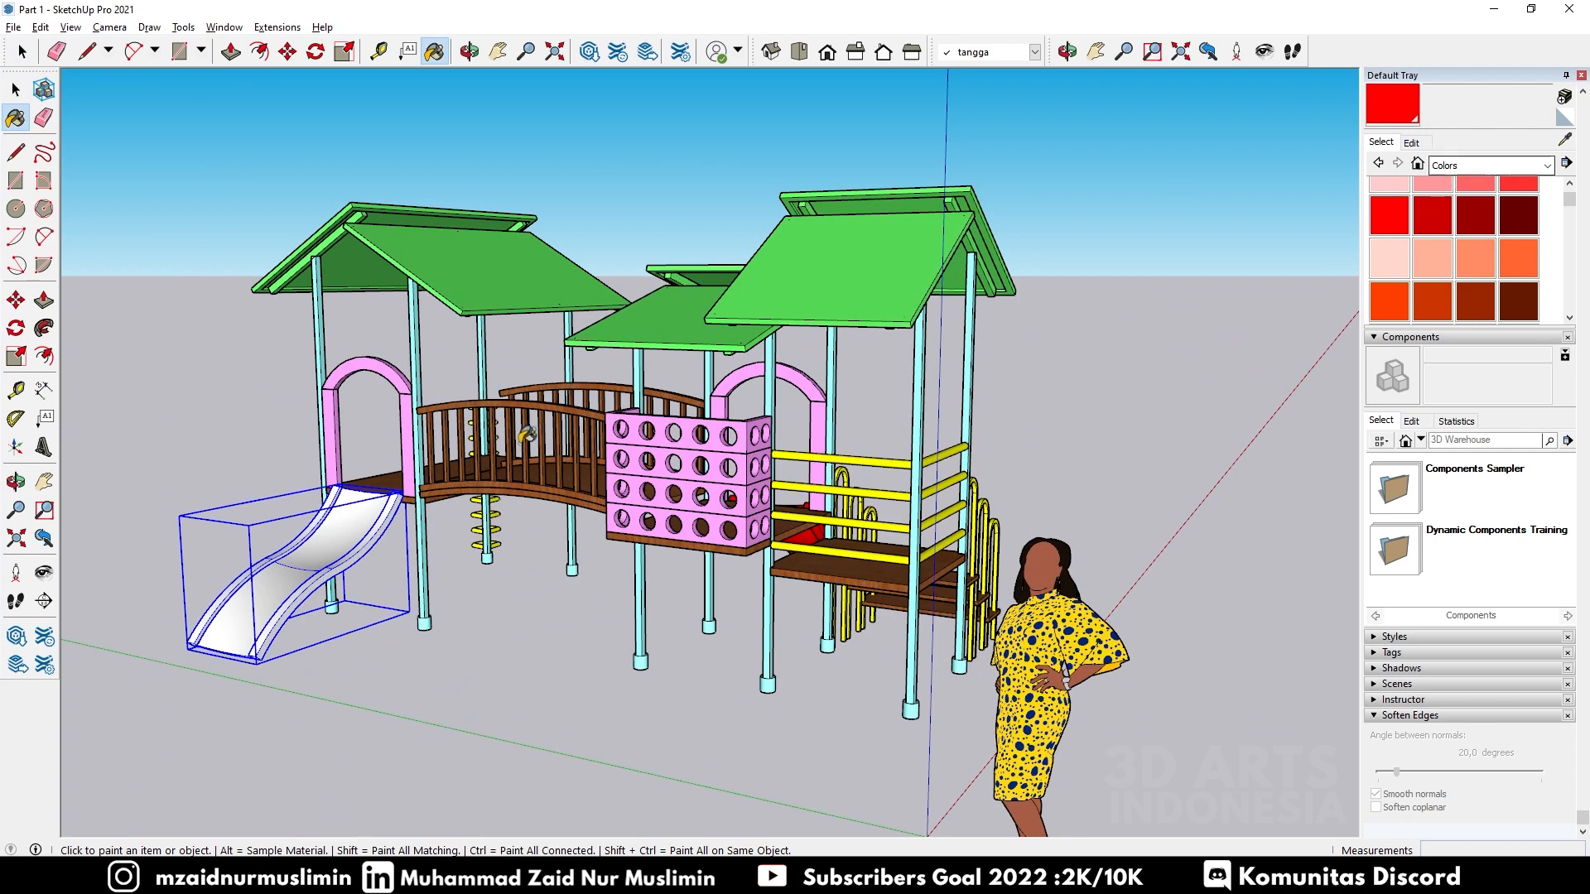
click(308, 539)
middle_drag(208, 502, 377, 507)
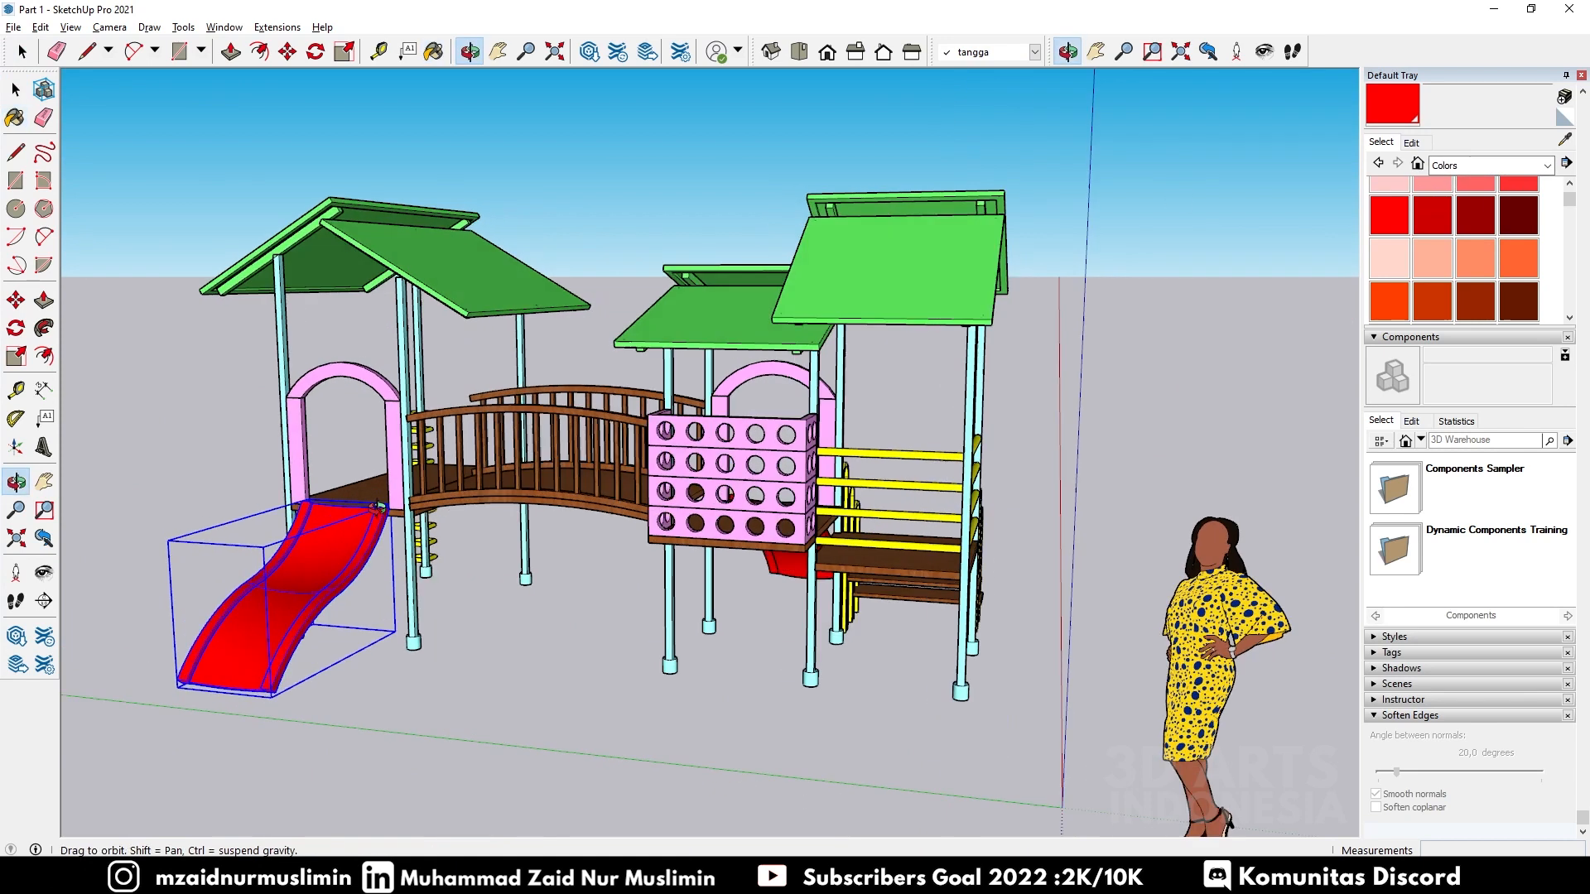
Step: Examine the coloured playground from both sides and clear the selection
key(space)
click(501, 484)
middle_drag(501, 484, 557, 482)
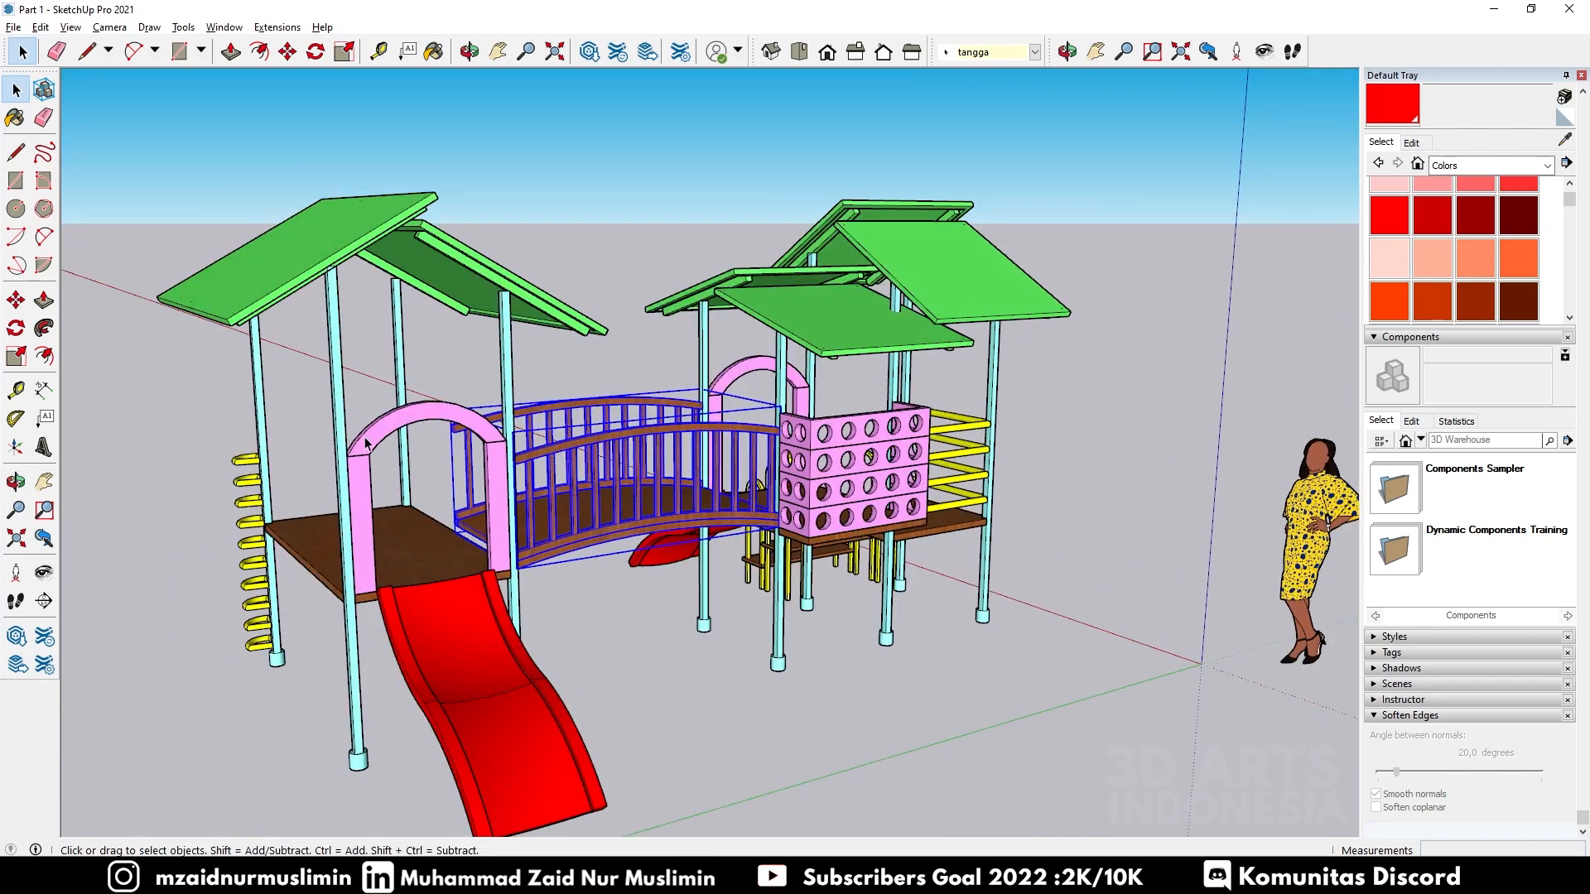
middle_drag(369, 374, 918, 414)
scroll(918, 416, down, 3)
middle_drag(663, 489, 820, 457)
click(990, 529)
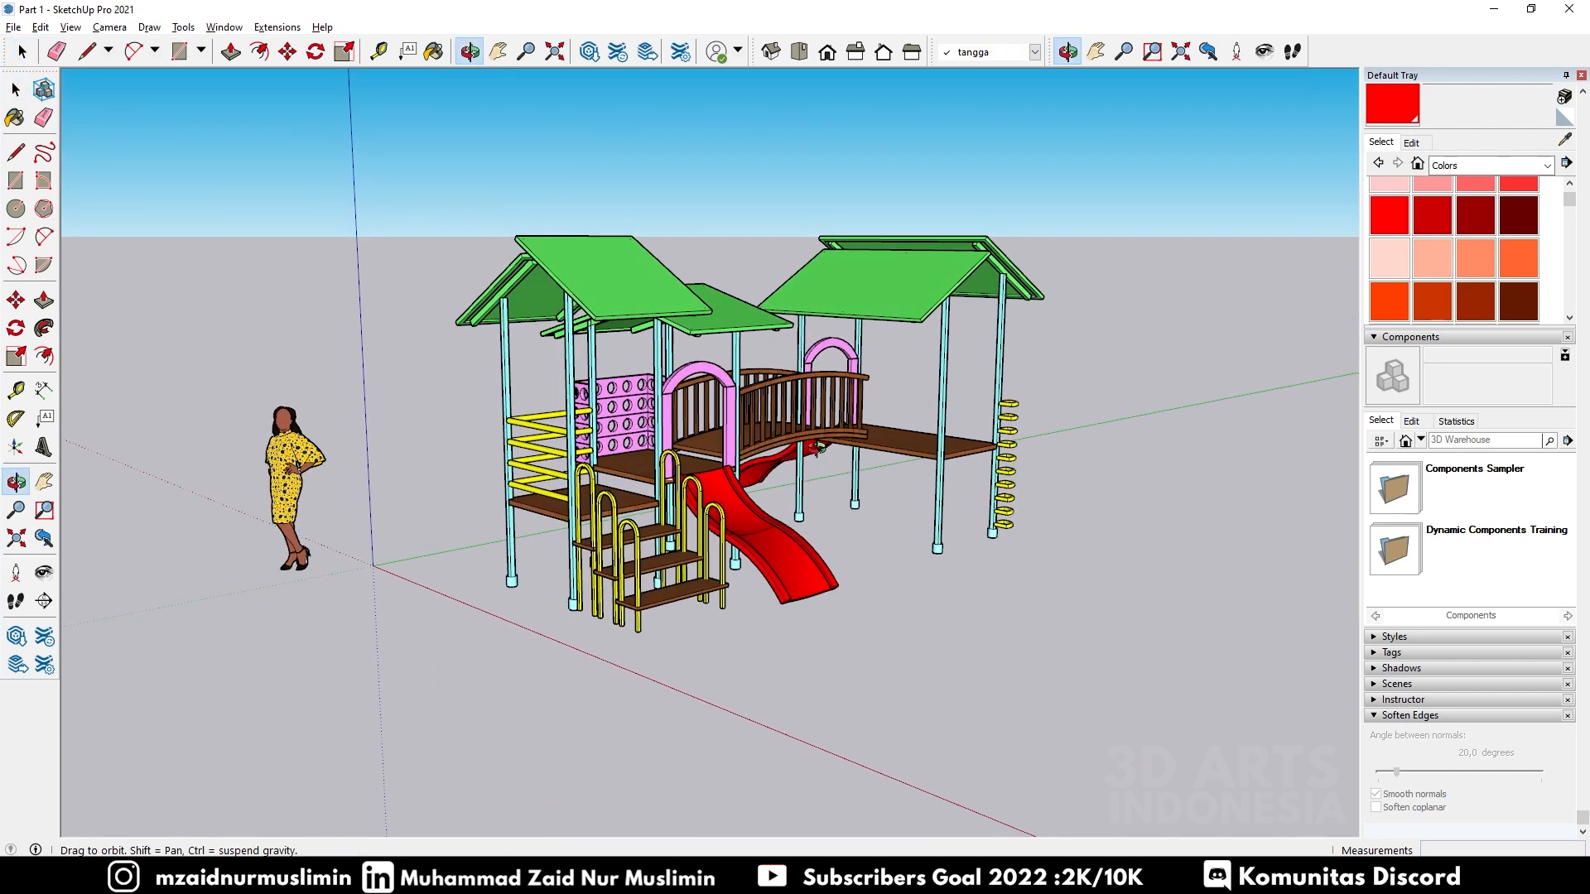